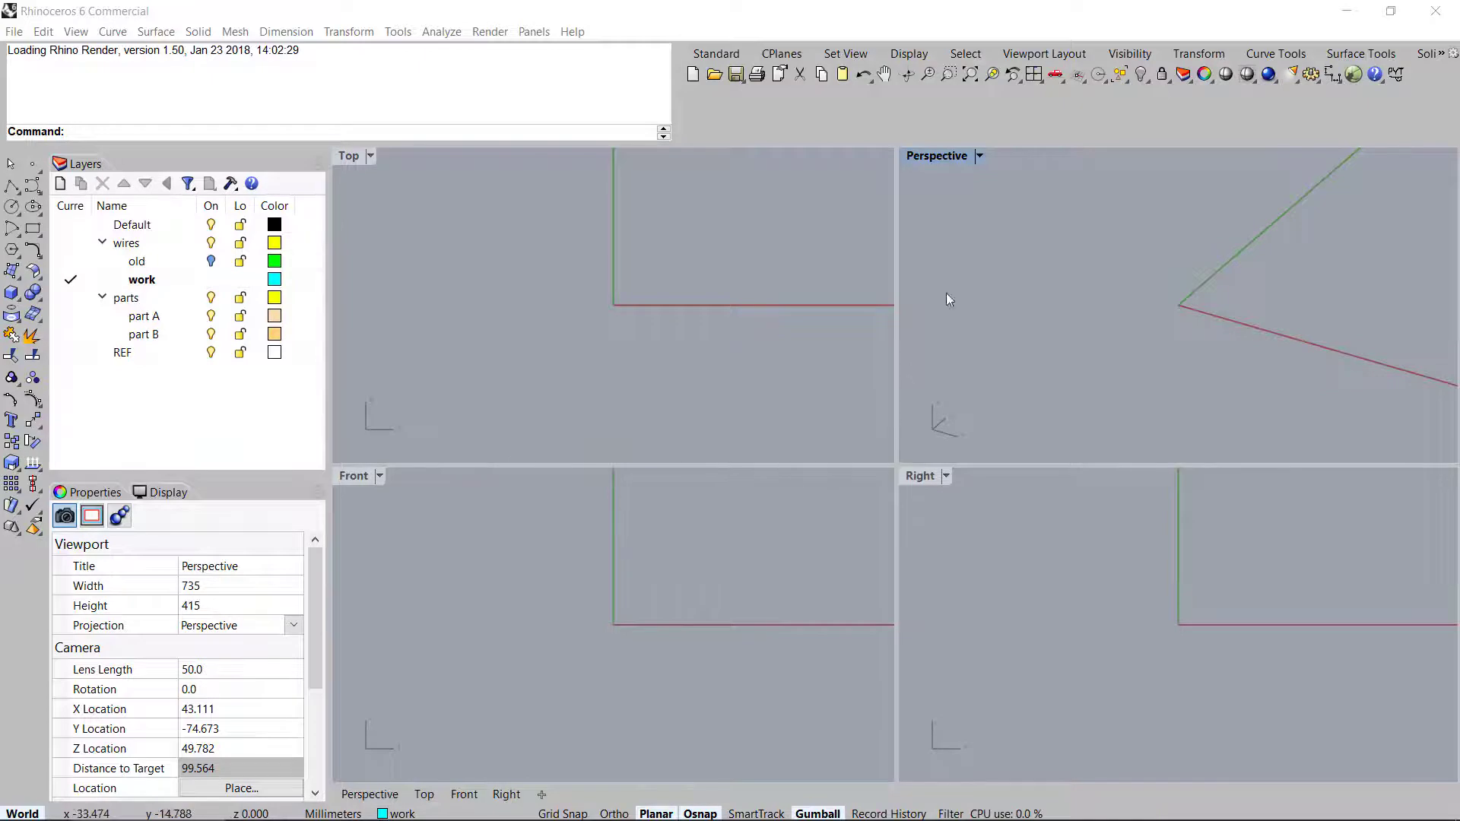
In the maximized Perspective view, draw a centre-based rectangle at 0,0,0 with length 14 mm and width 10 mm
double_click(932, 156)
right_click_drag(618, 352, 823, 448)
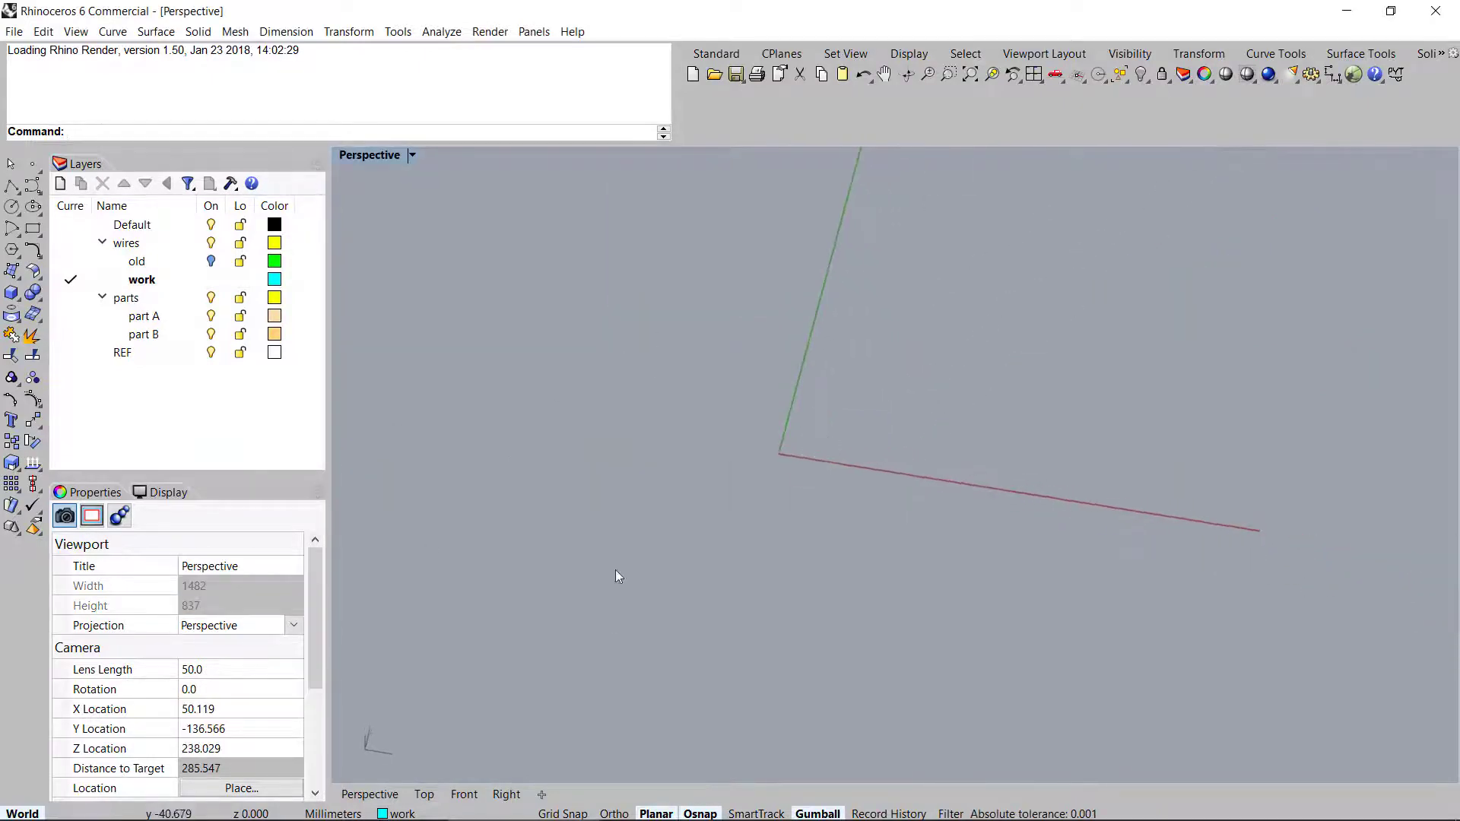
right_click_drag(733, 525, 1070, 478)
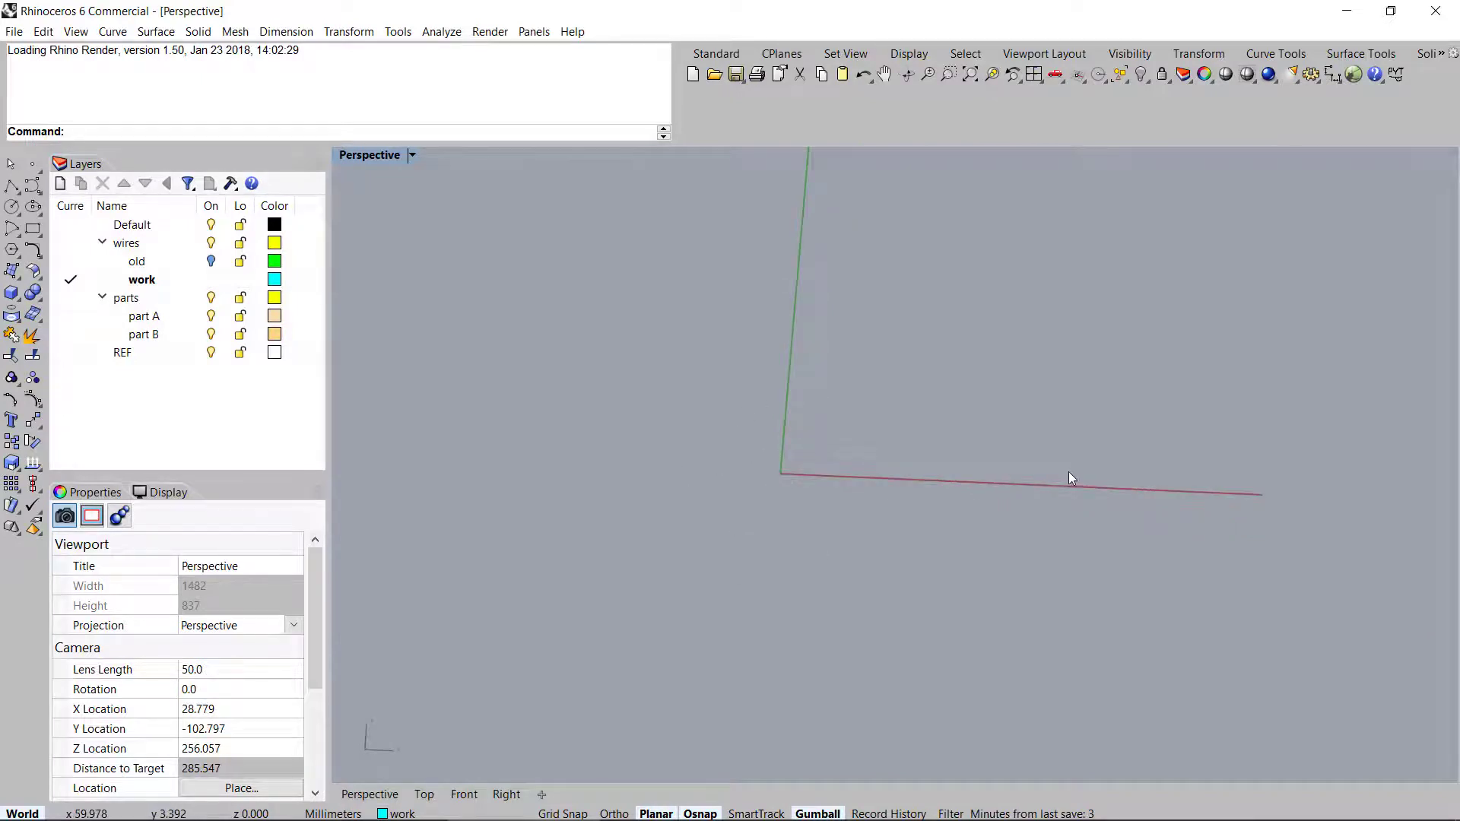
middle_click(732, 419)
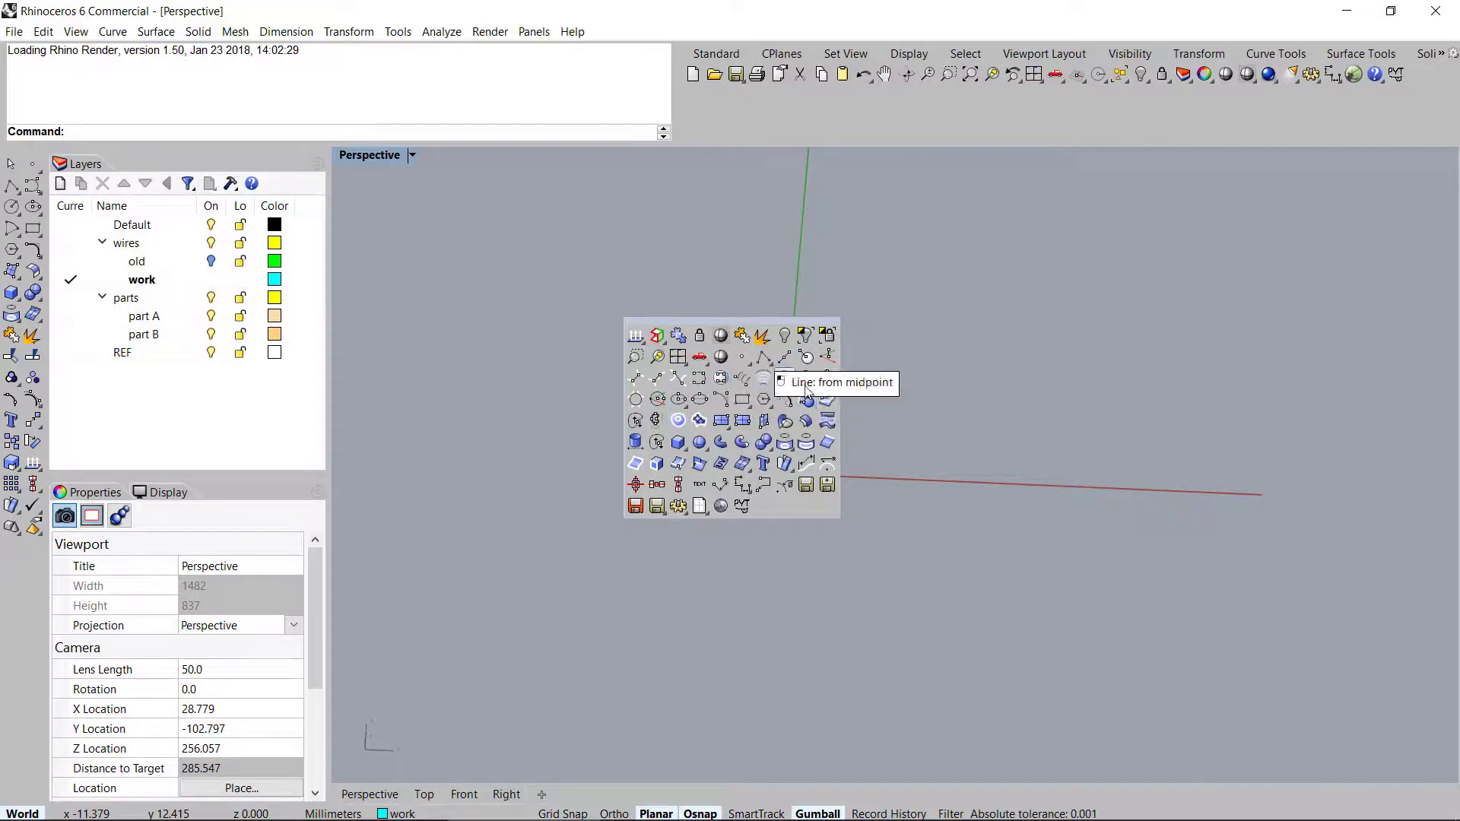
left_click(741, 402)
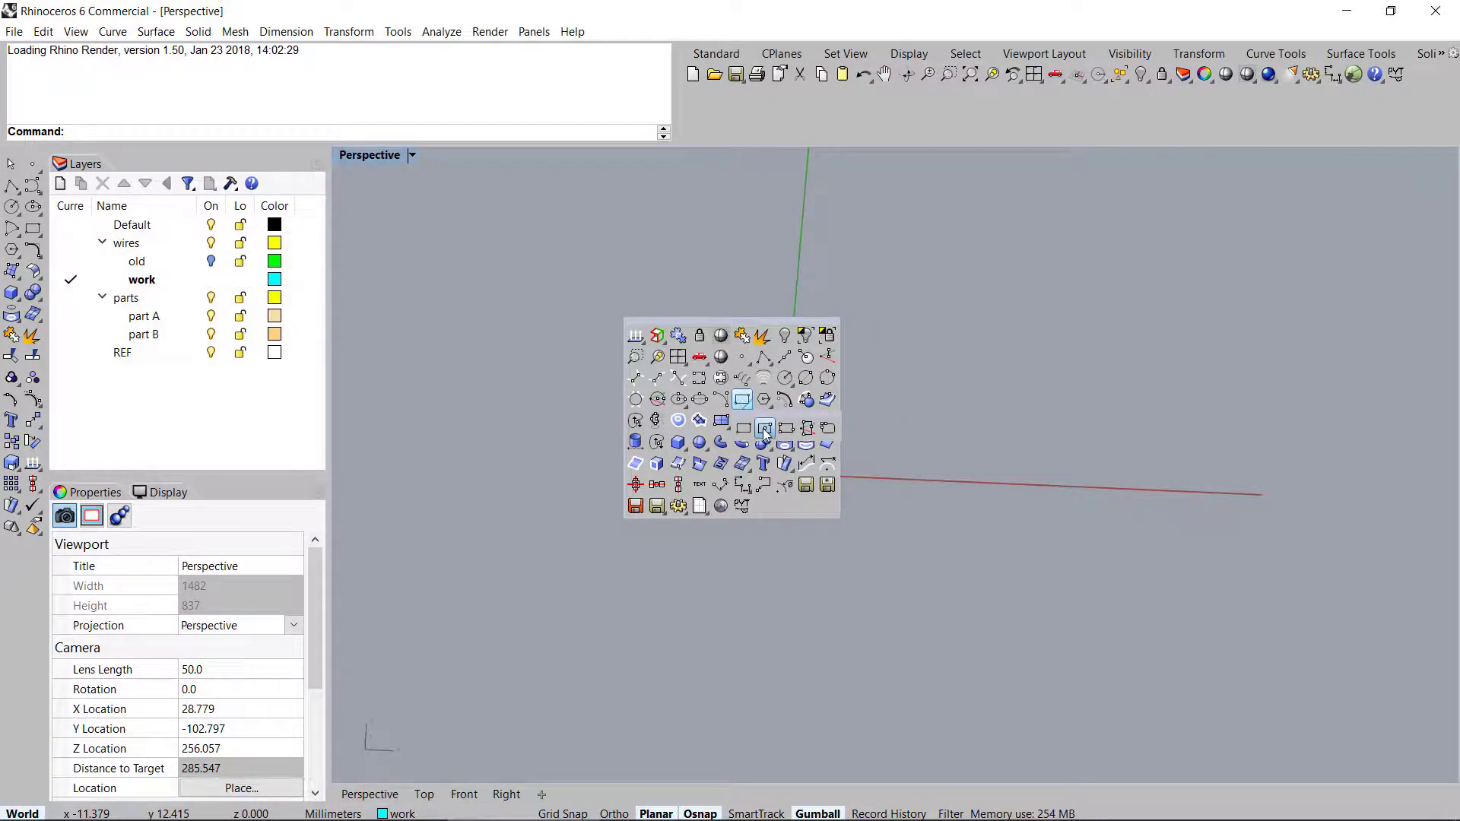
left_click(764, 430)
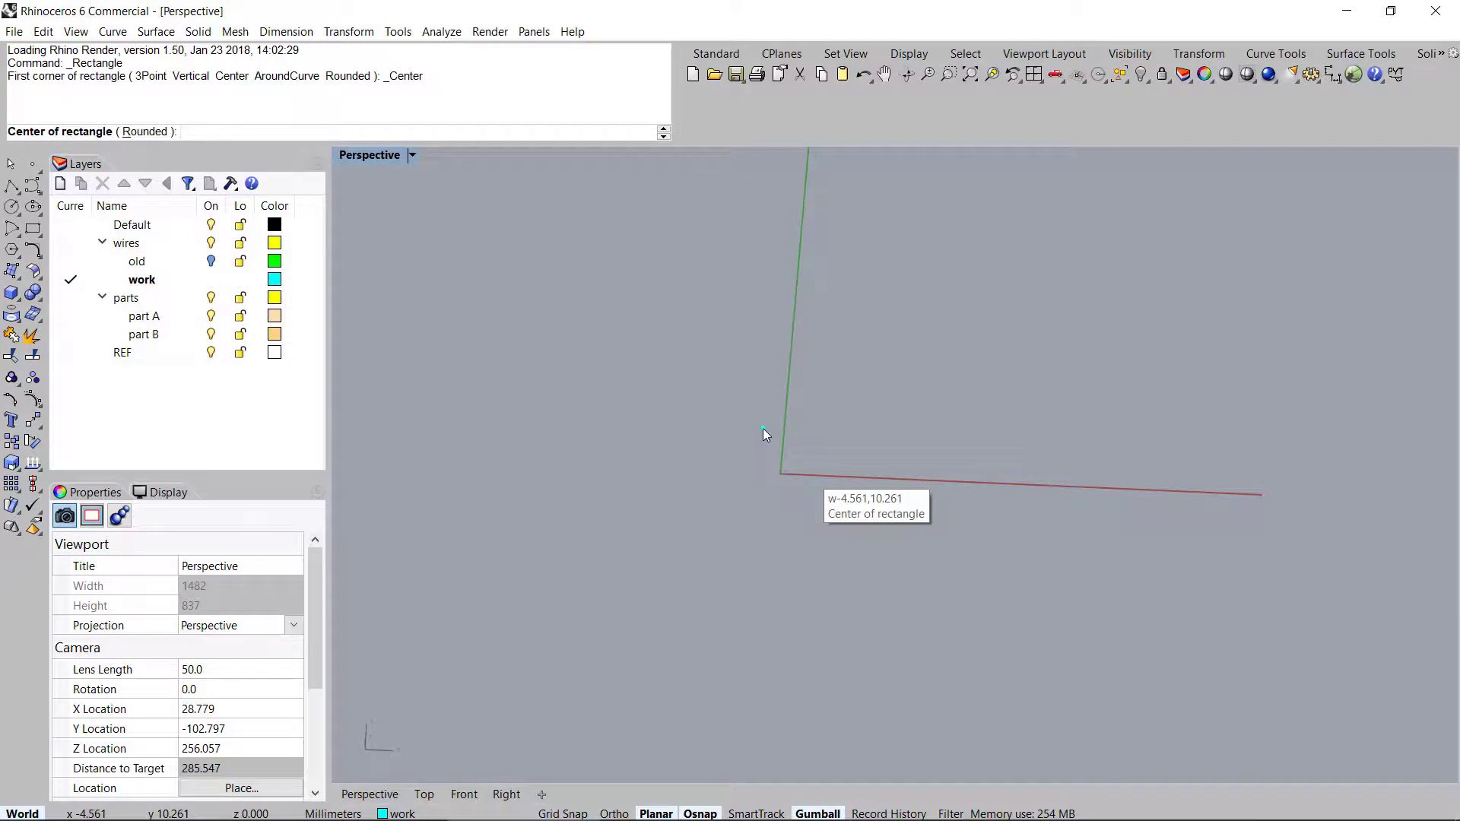
type("0,0,0")
key("Return")
scroll(939, 328, "down", 3)
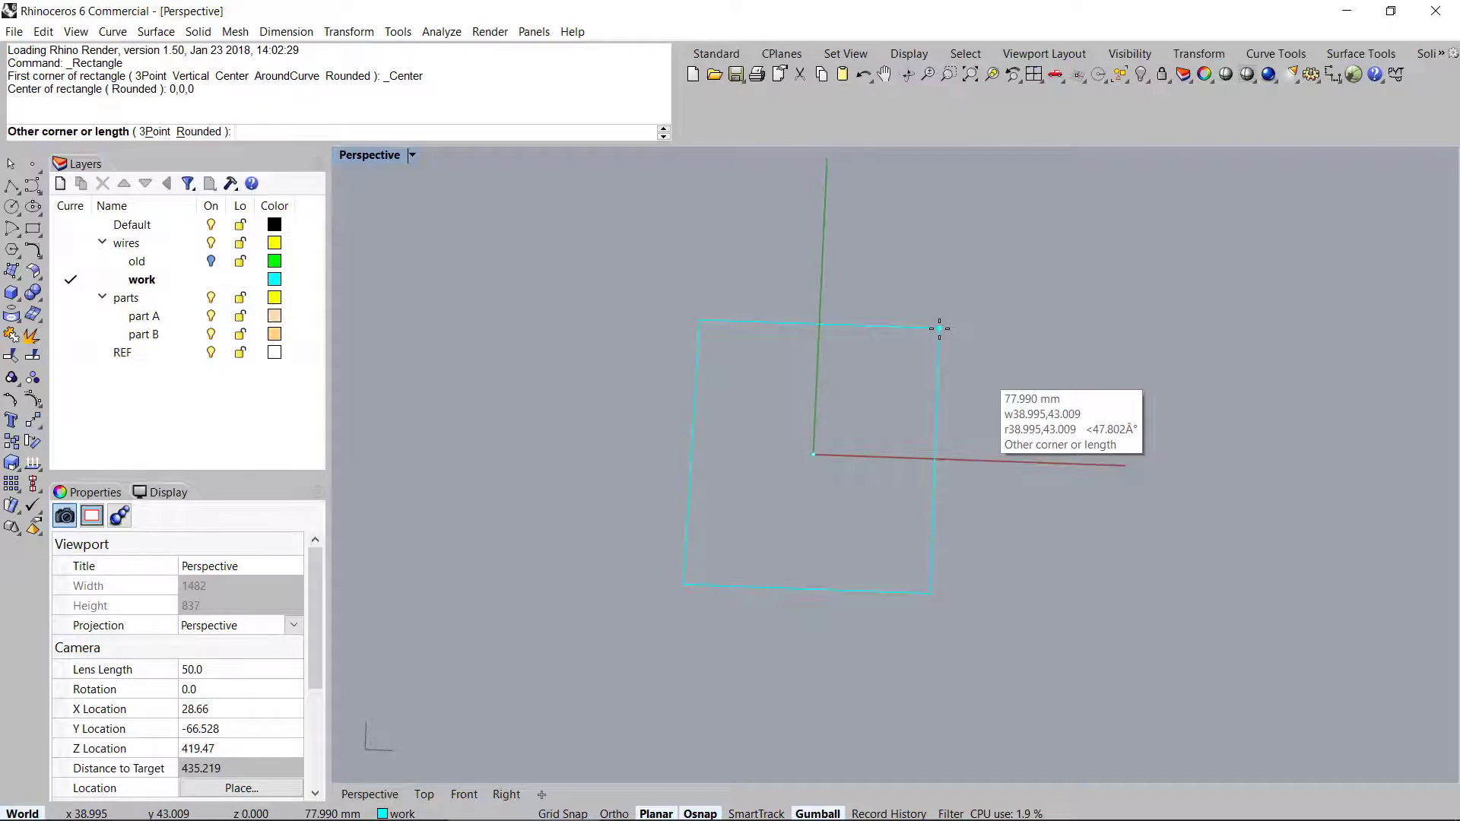
type("14")
key("Return")
type("10")
key("Return")
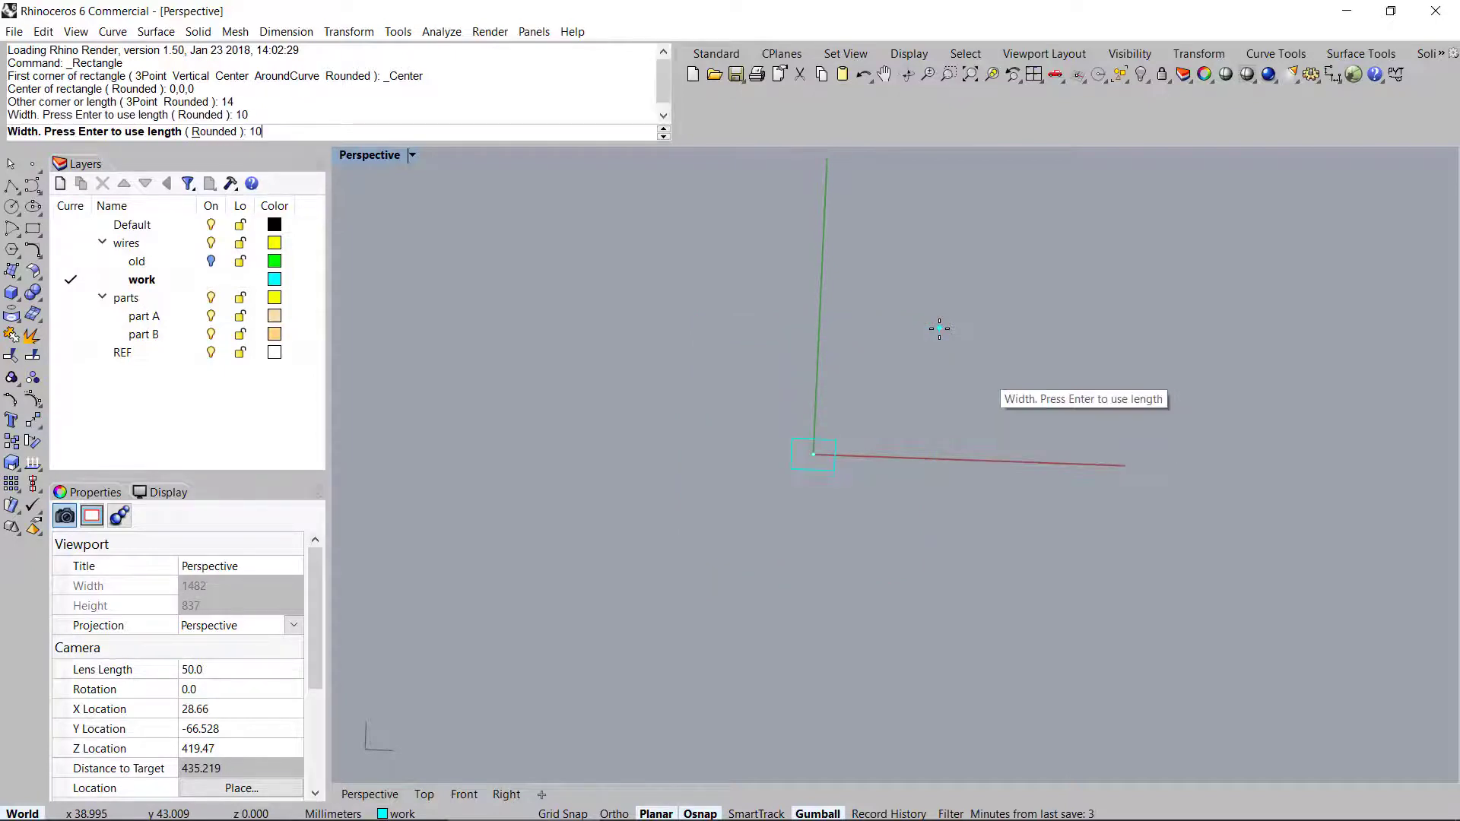
Draw a diameter ellipse inside the rectangle, with its axes ending at the midpoints of the rectangle's sides
scroll(838, 463, "up", 10)
right_click_drag(796, 456, 730, 429)
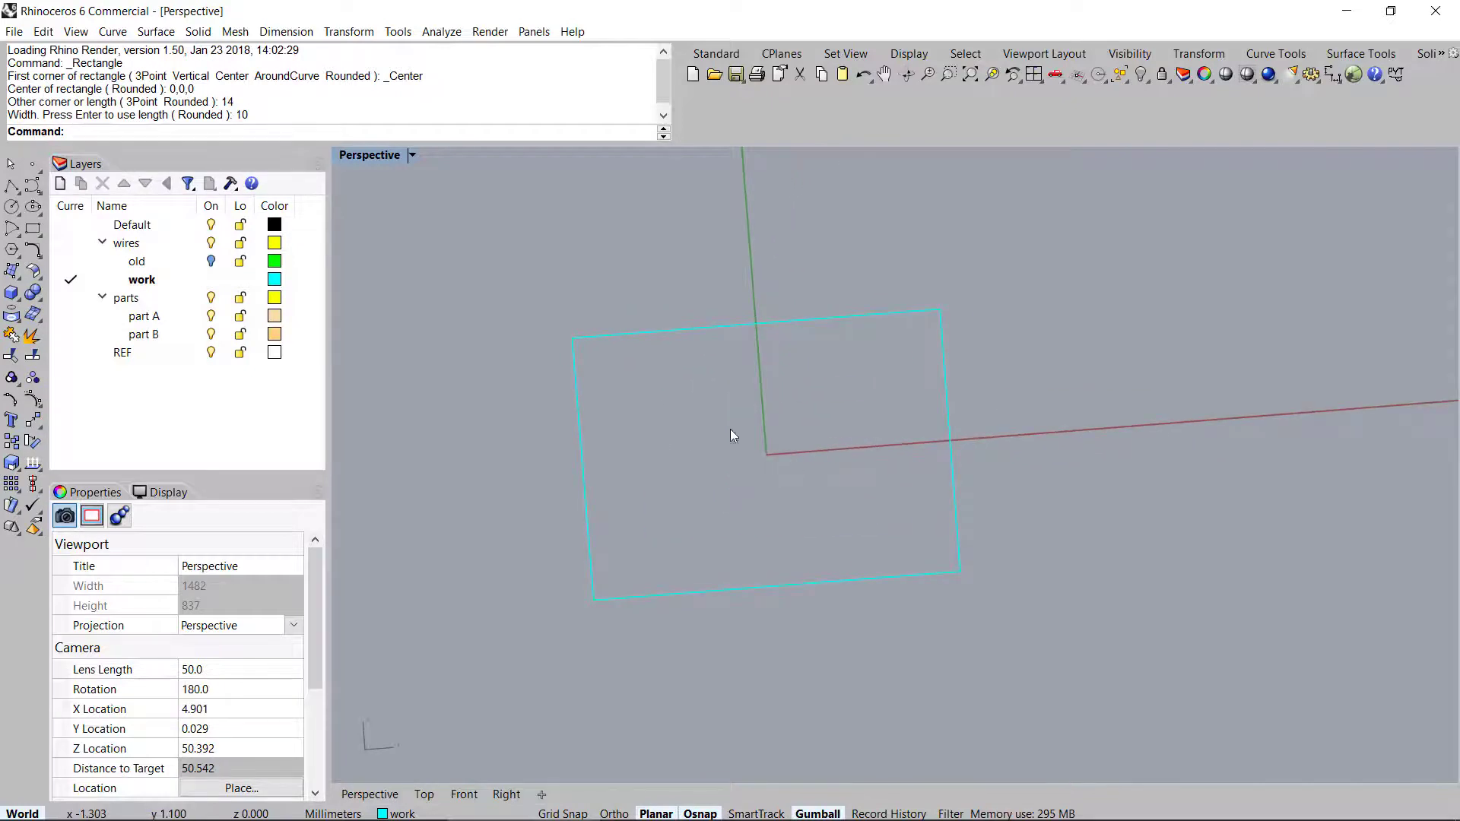
middle_click(730, 429)
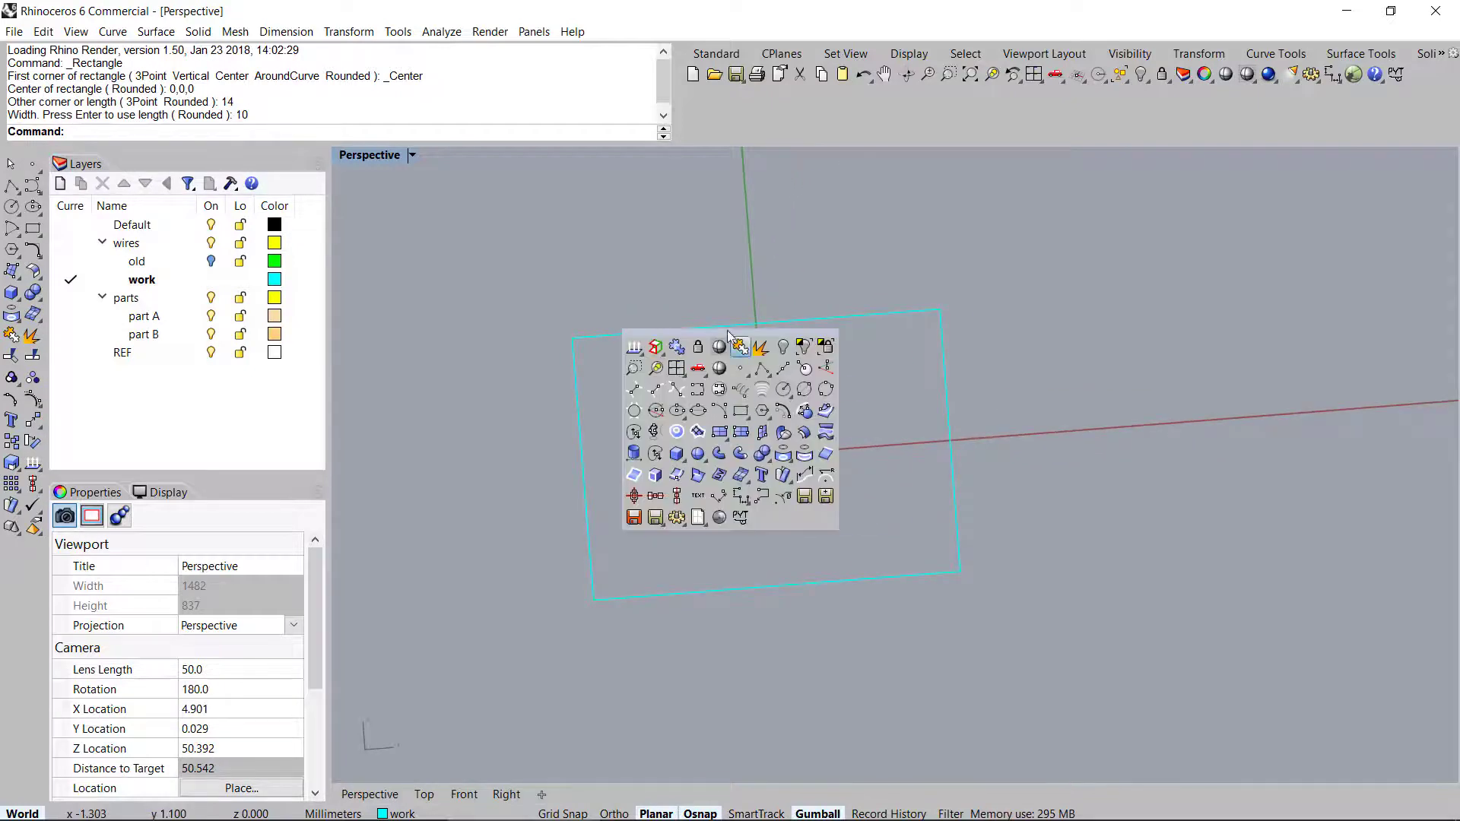
left_click(698, 412)
left_click(583, 469)
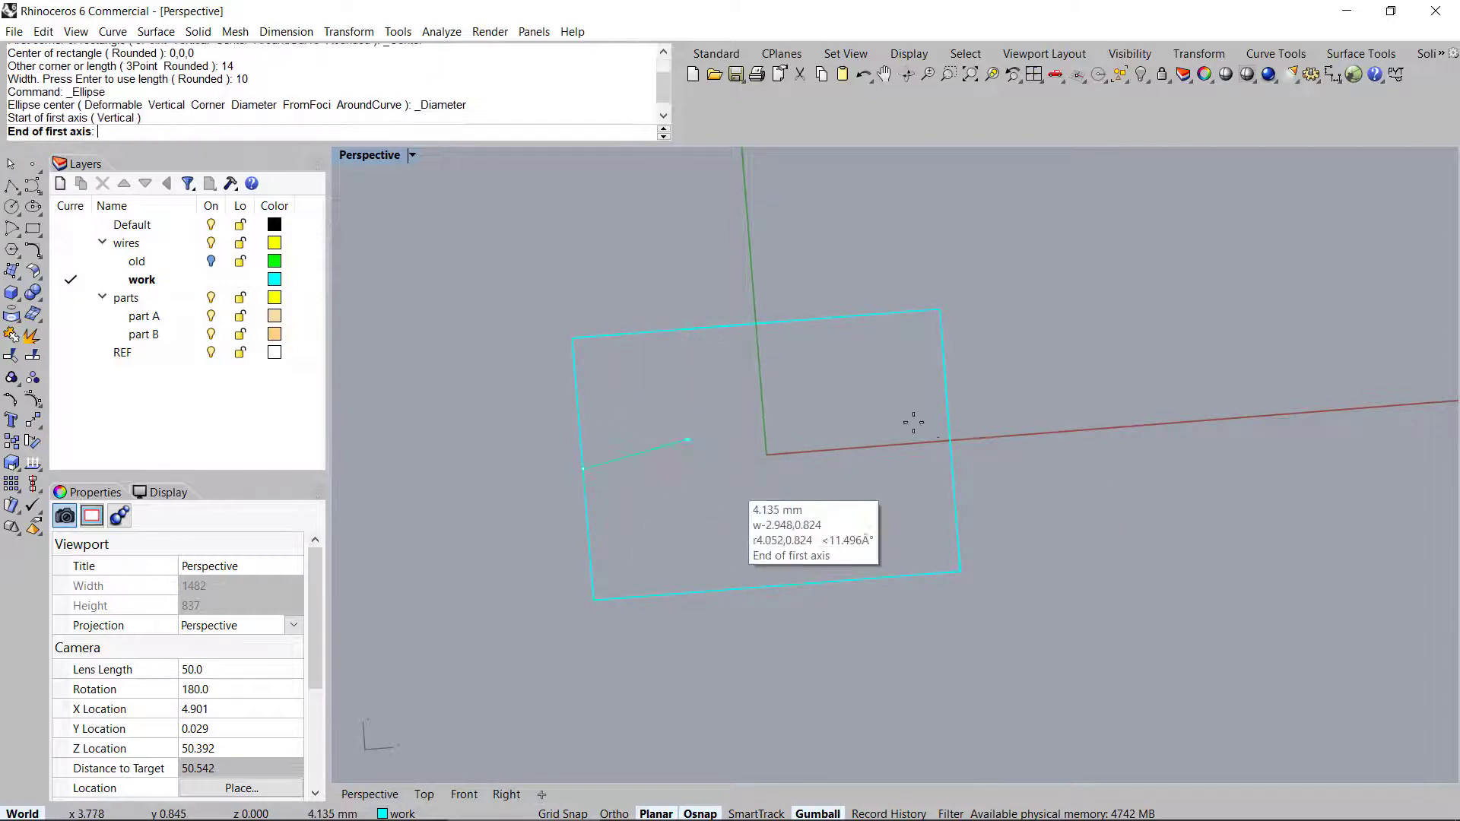
left_click(947, 440)
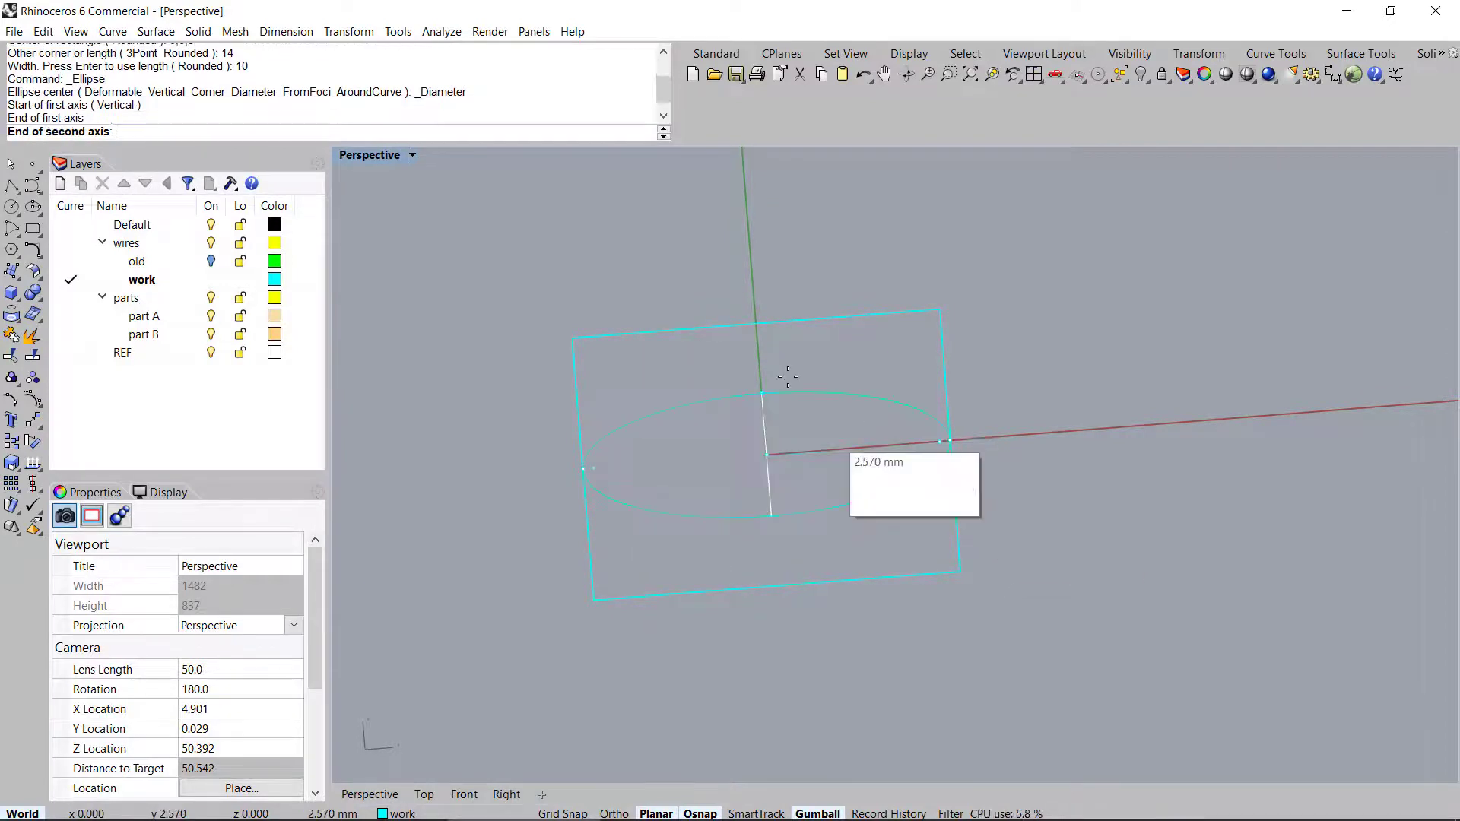
left_click(758, 327)
Delete the guide rectangle around the ellipse
right_click_drag(758, 327, 1007, 314)
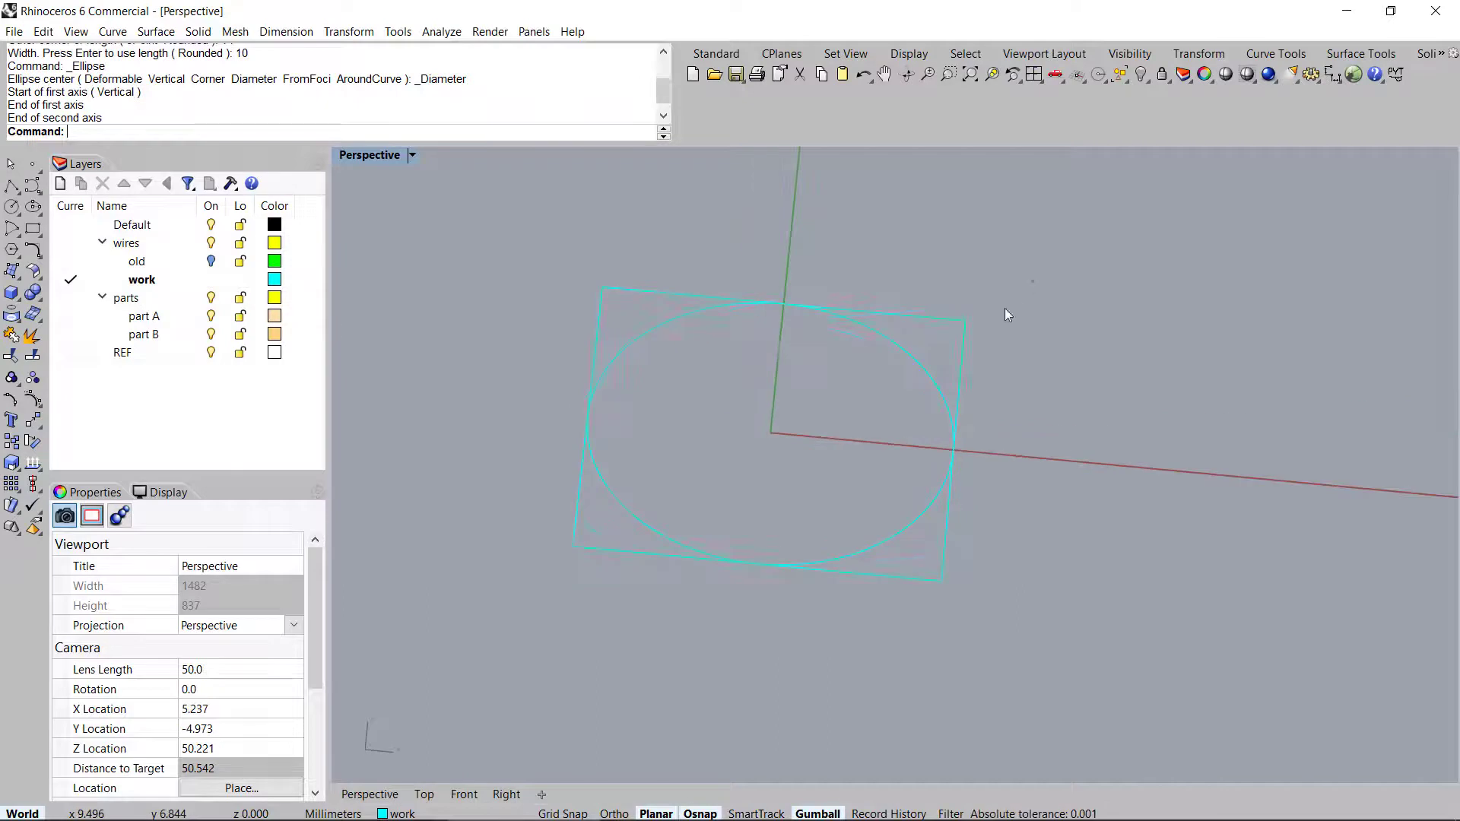
left_click(955, 346)
key("Delete")
Measure the distance across the ellipse's long axis between its two quadrant points
right_click_drag(873, 385, 837, 382)
type("distance")
key("Return")
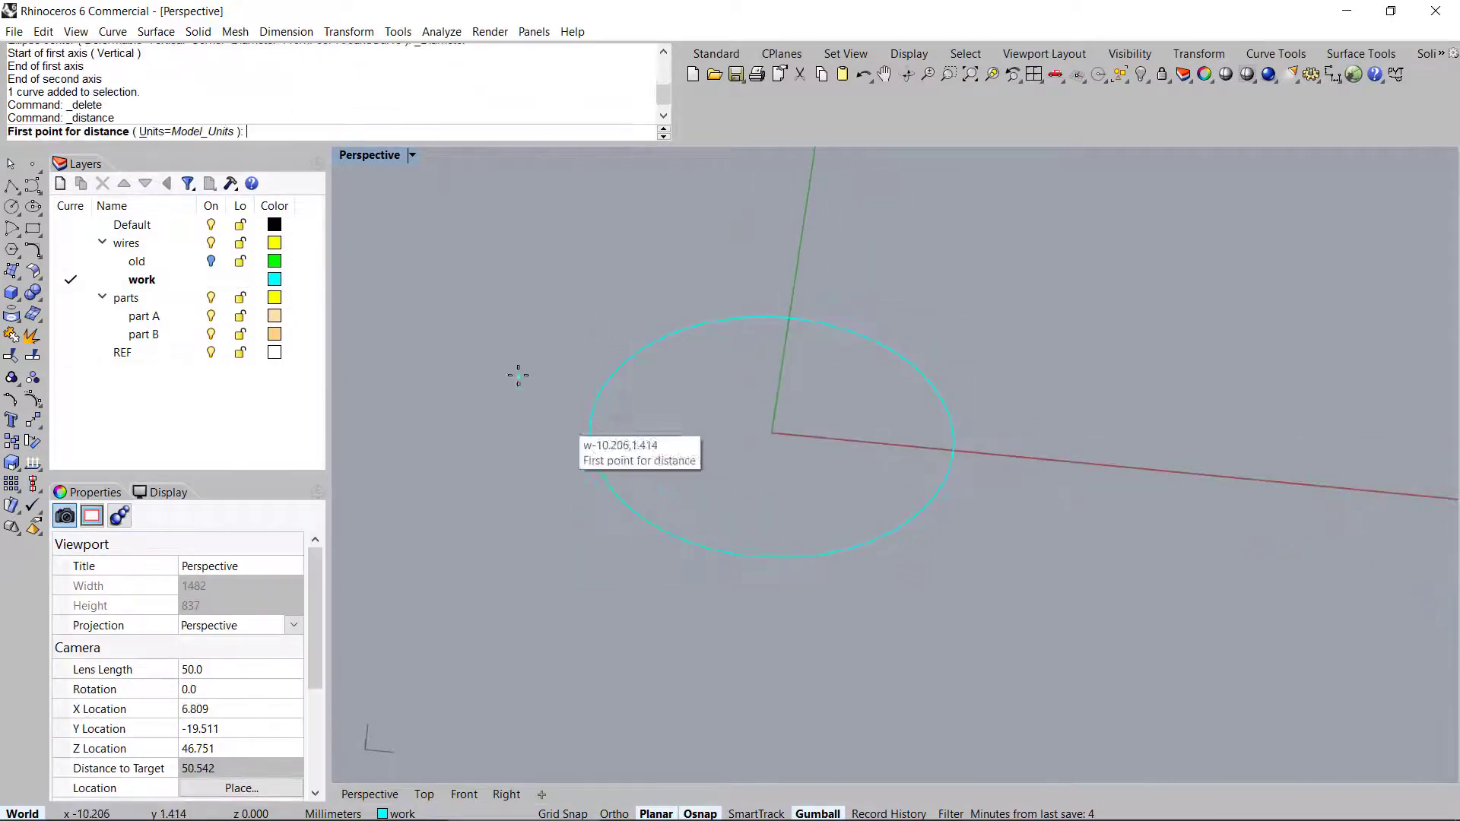
left_click(592, 416)
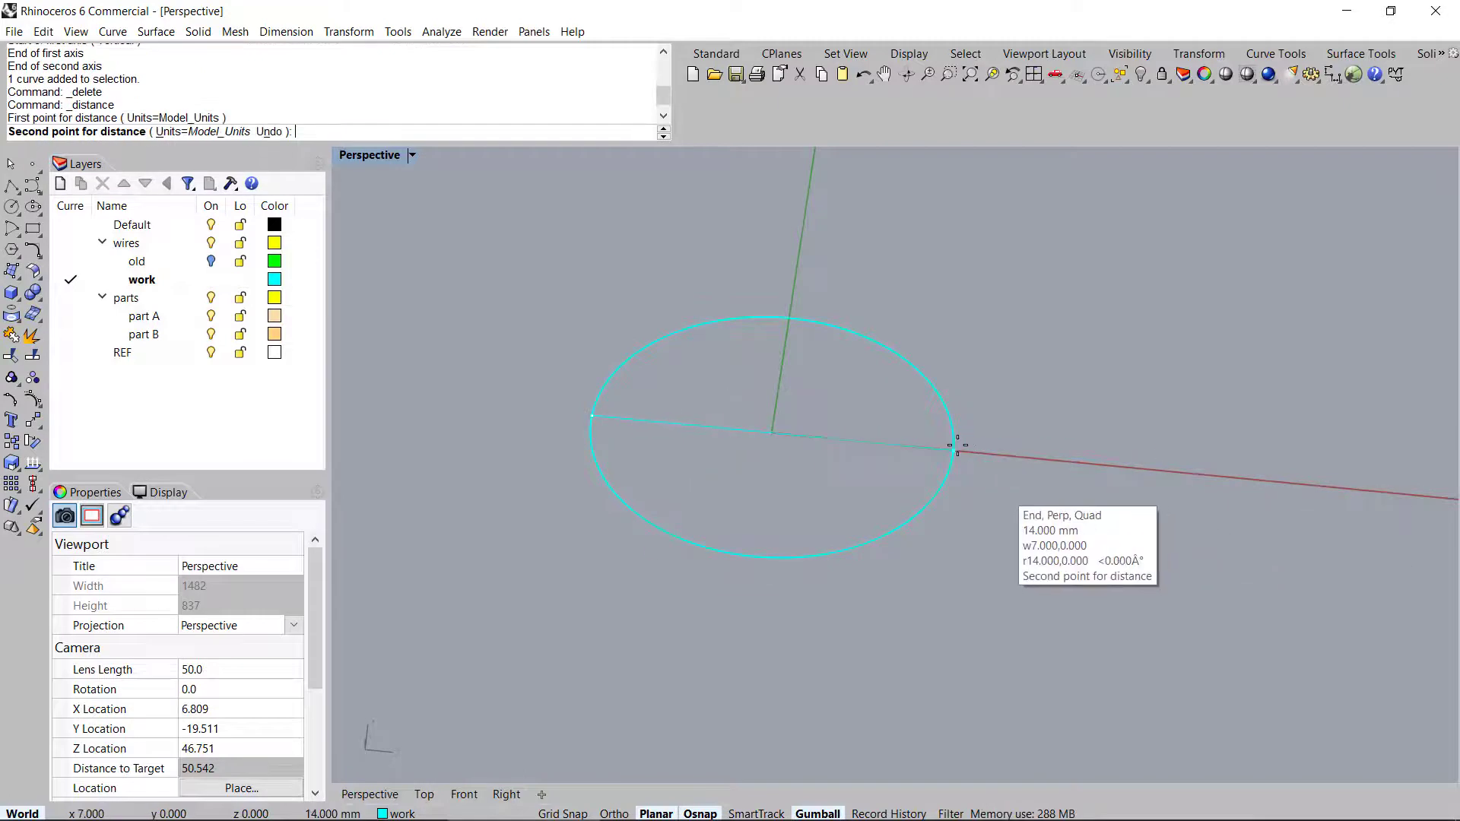
key("Escape")
Switch to the maximized Front view and begin an import, browsing to the CAD PARTS folder in Documents
right_click_drag(743, 456, 717, 366)
double_click(368, 155)
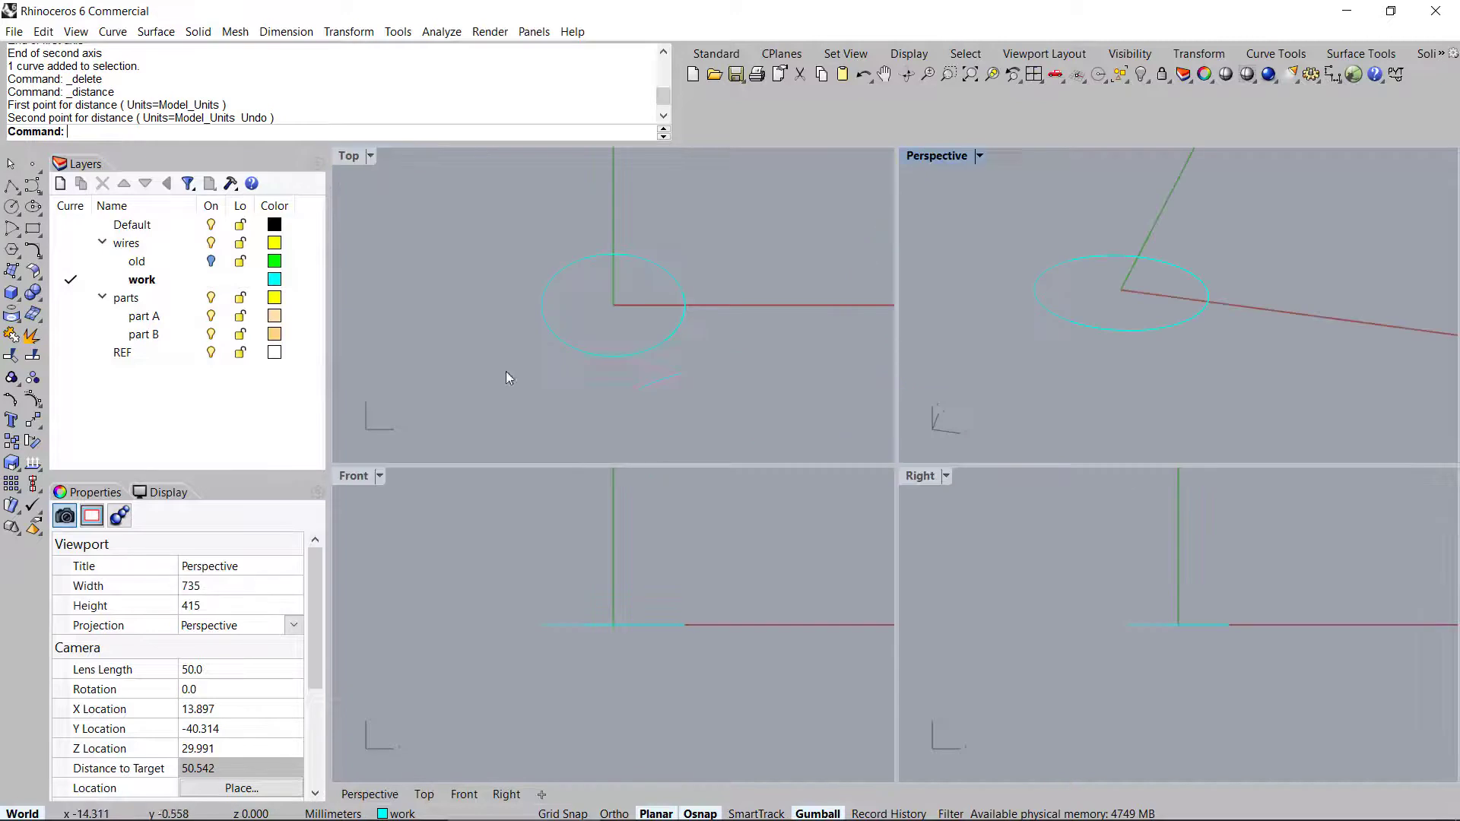
double_click(344, 476)
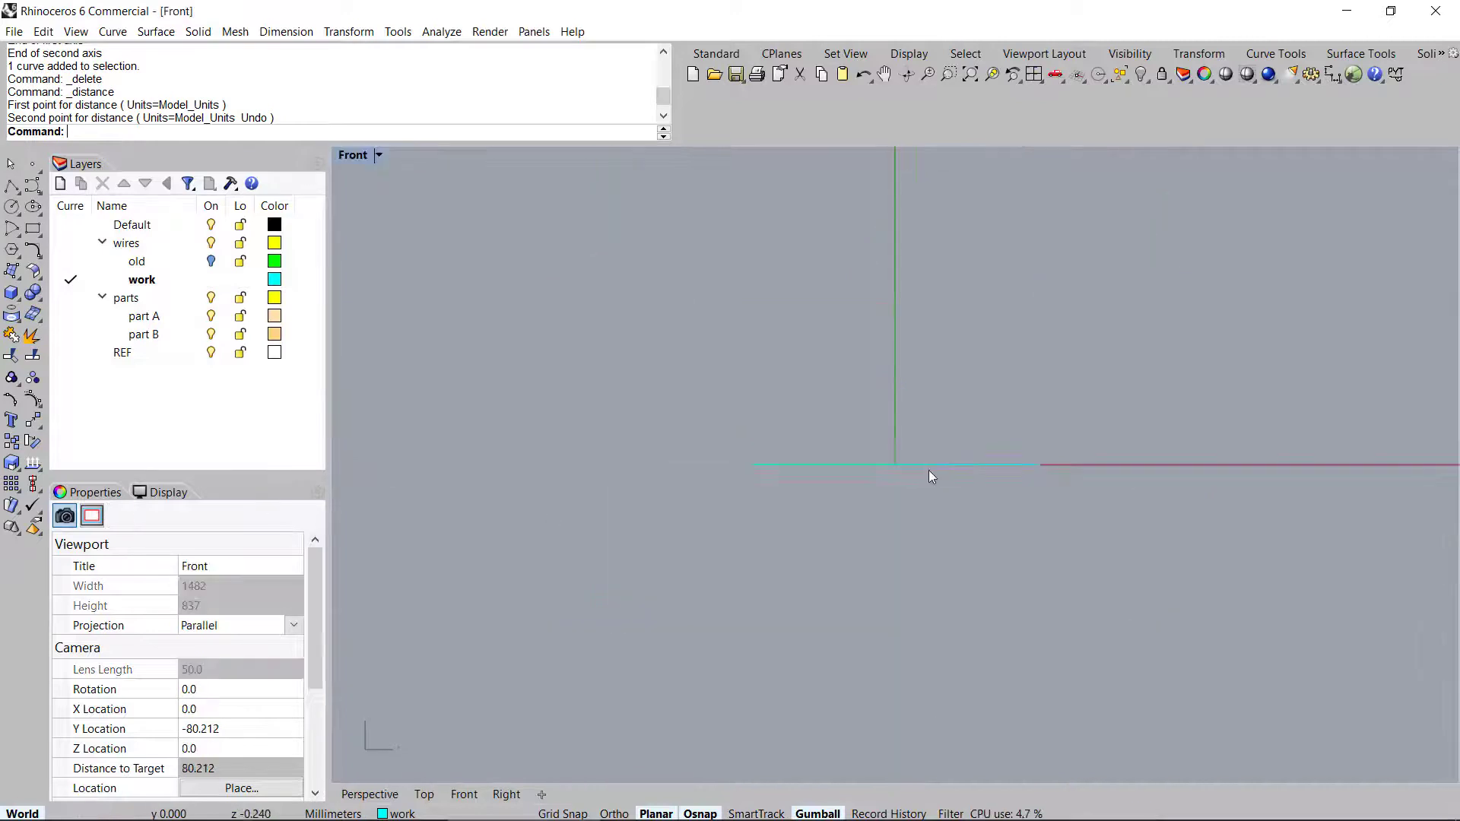
right_click_drag(905, 476, 836, 446)
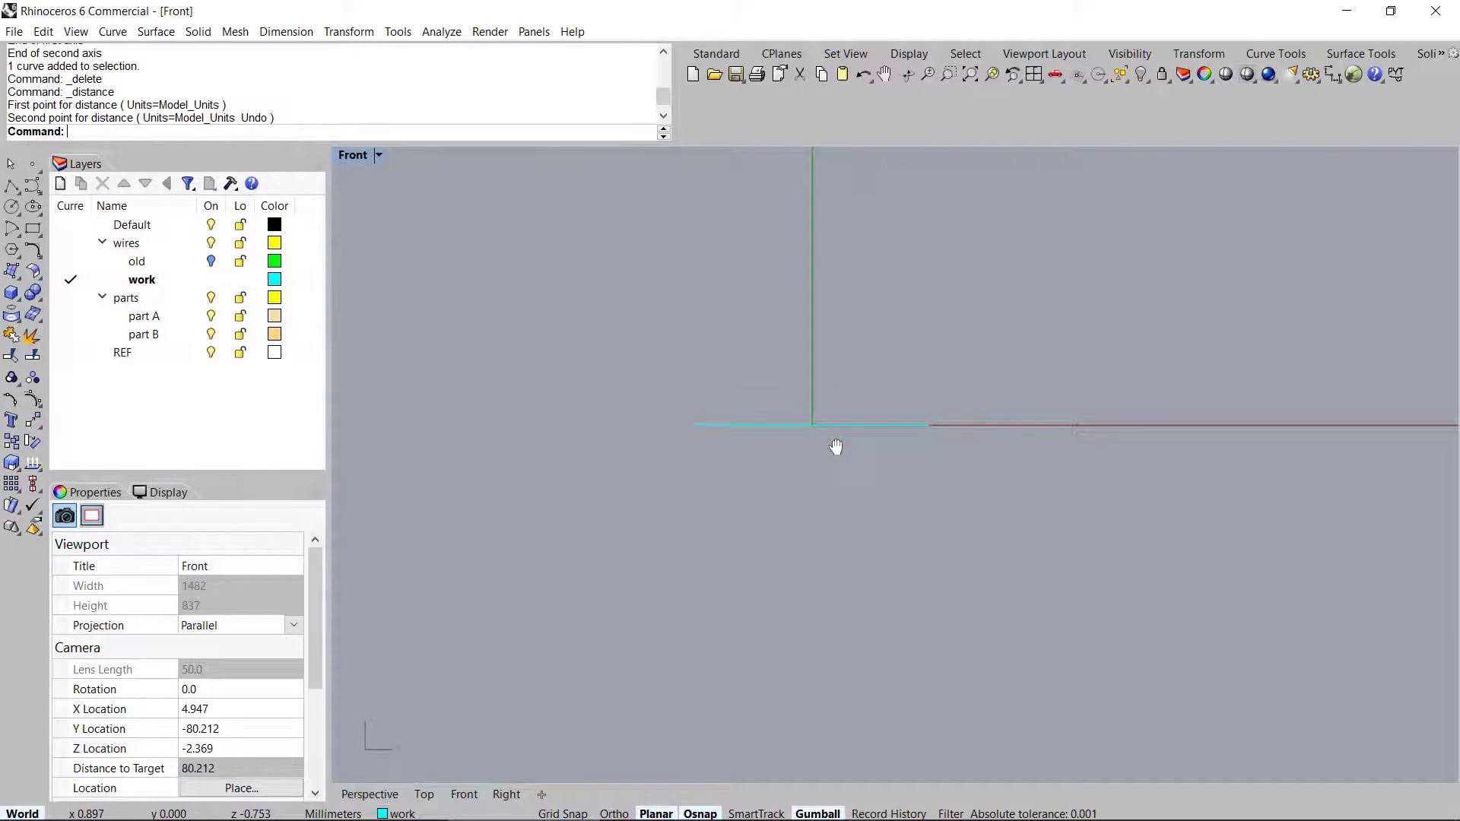
key("ctrl+i")
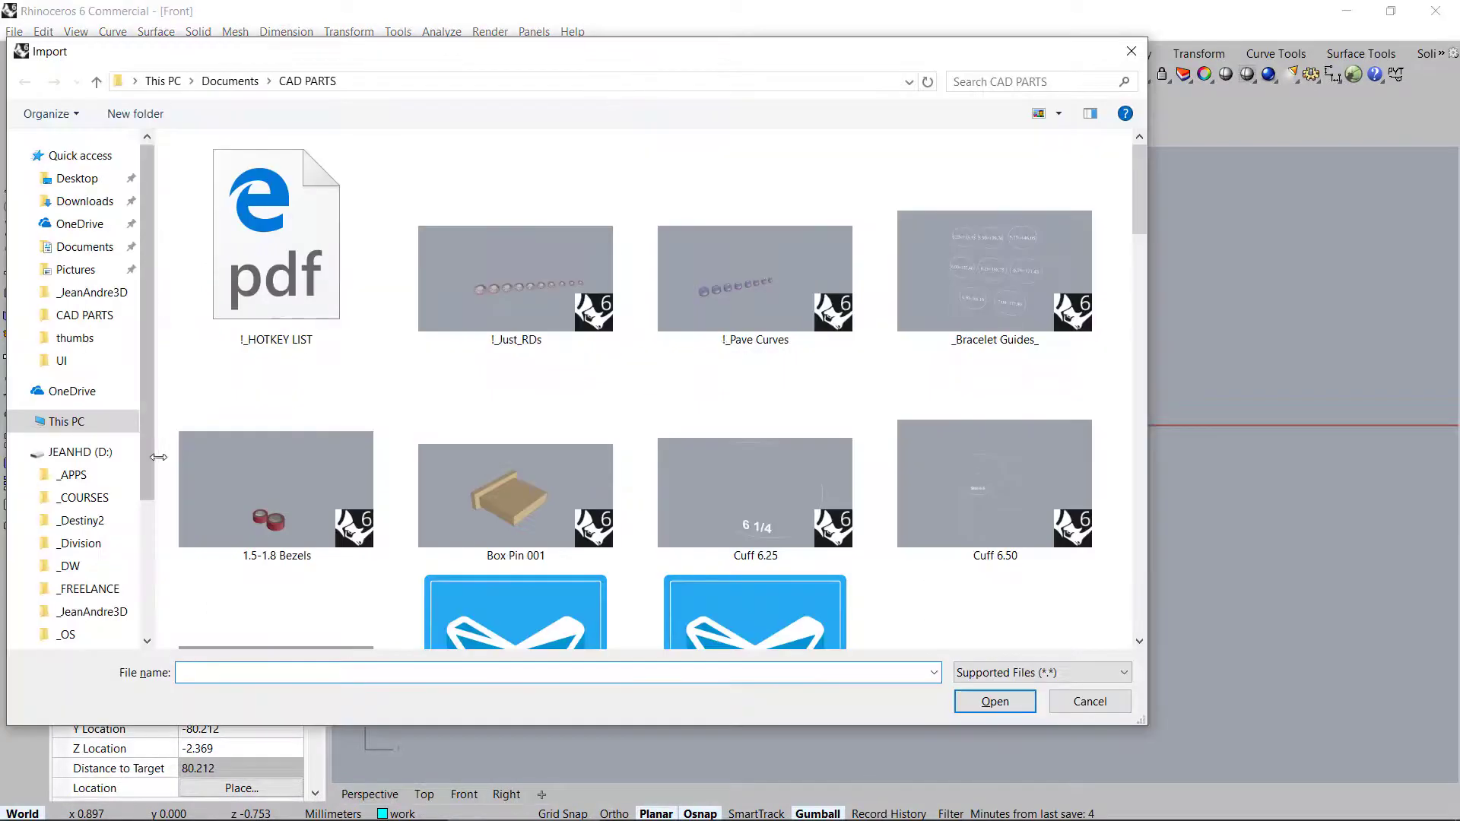
left_click(91, 247)
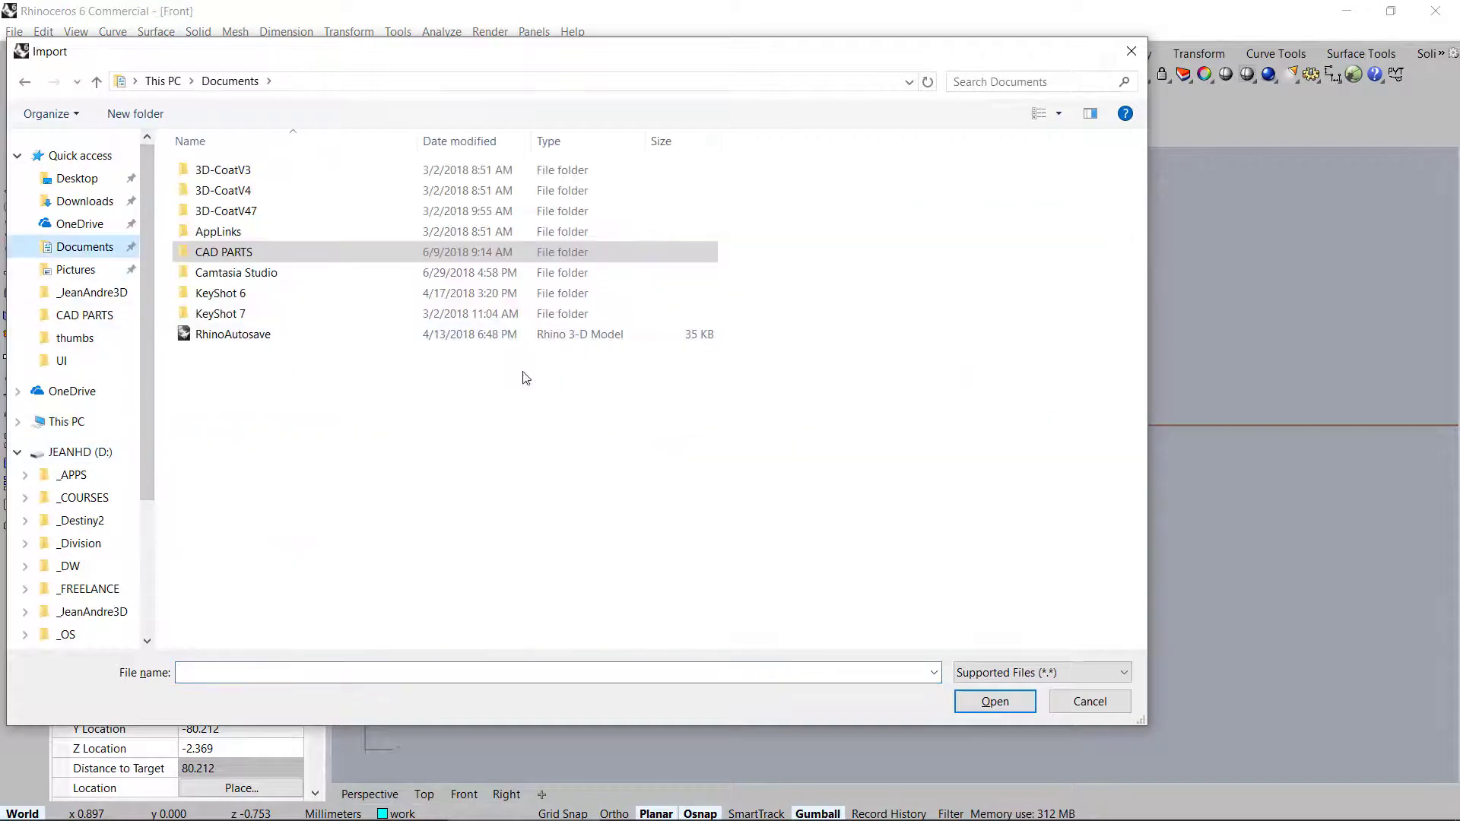
left_click(228, 233)
left_click(232, 251)
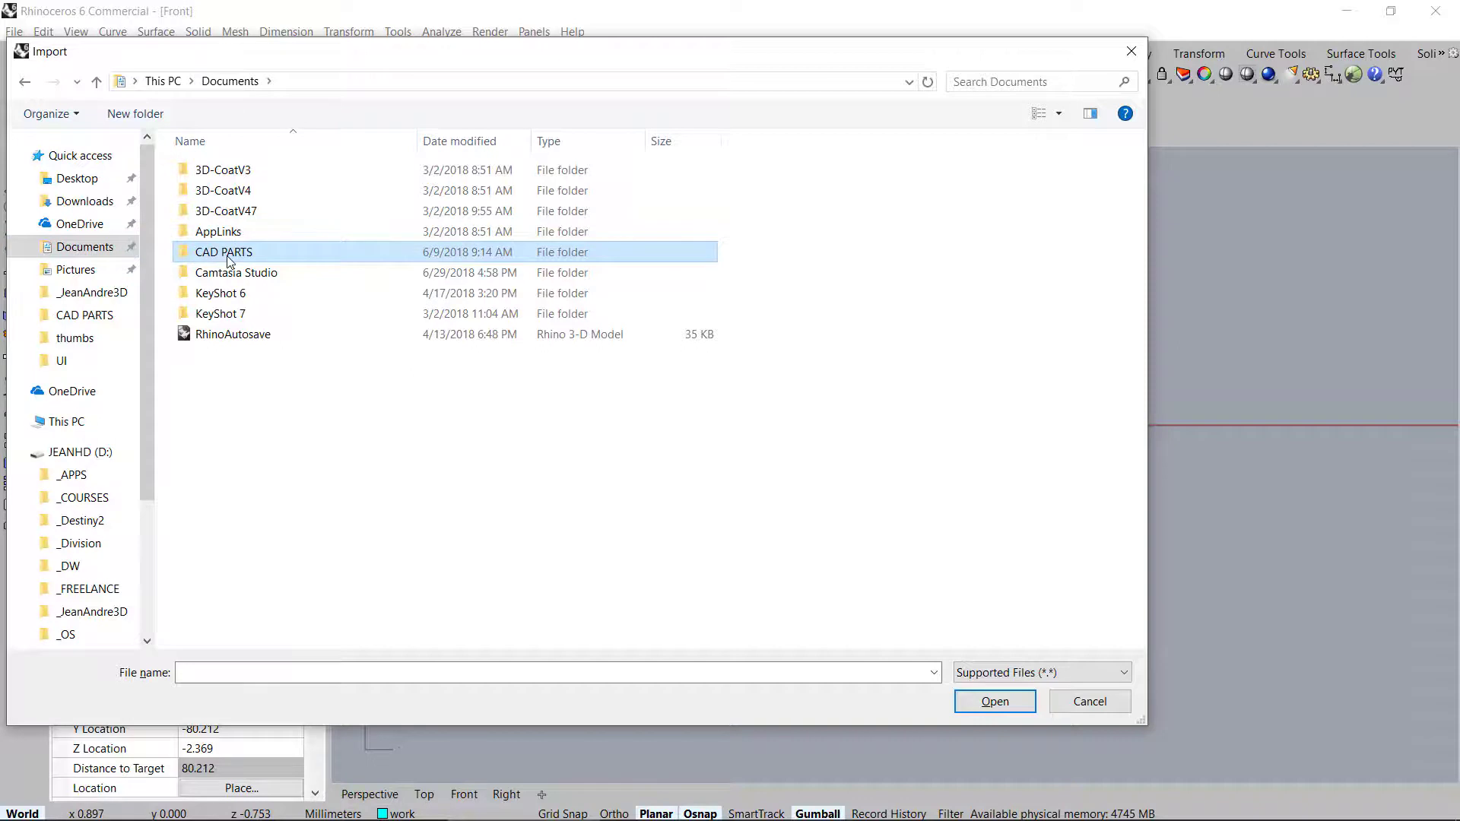
double_click(228, 255)
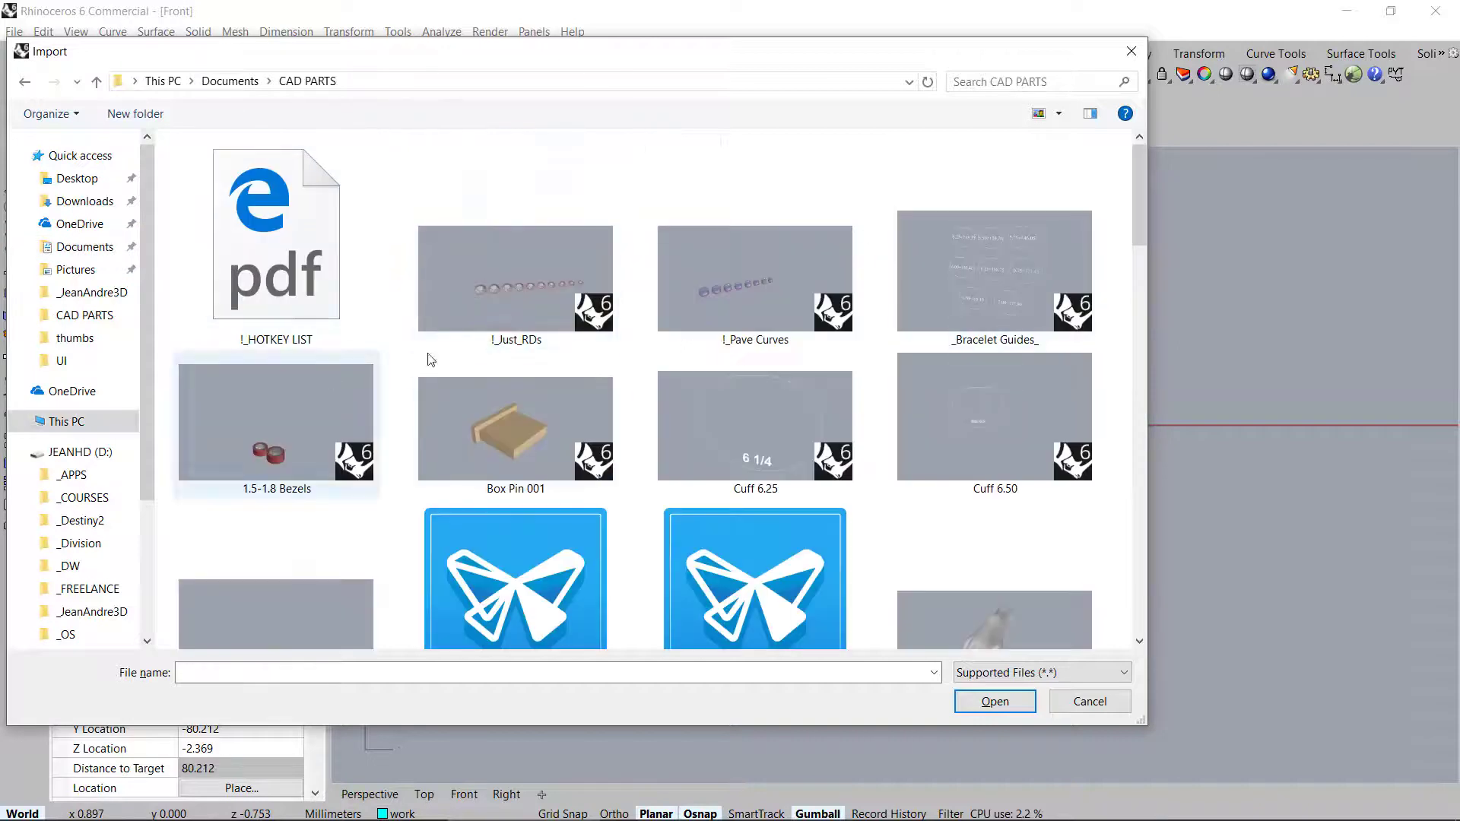
Import the Ring 7 file from the CAD PARTS folder
scroll(564, 362, "down", 3)
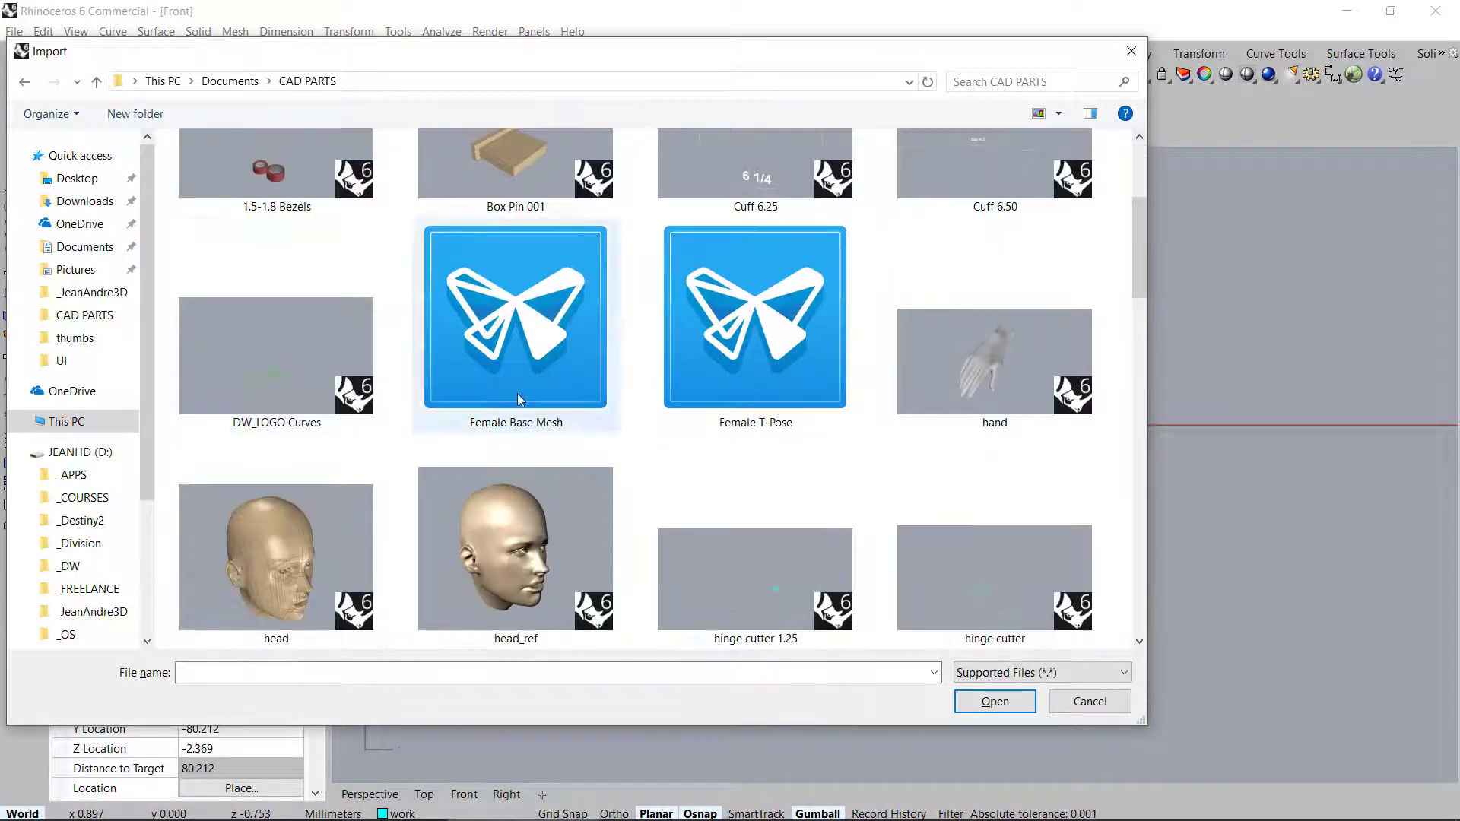
scroll(988, 407, "down", 5)
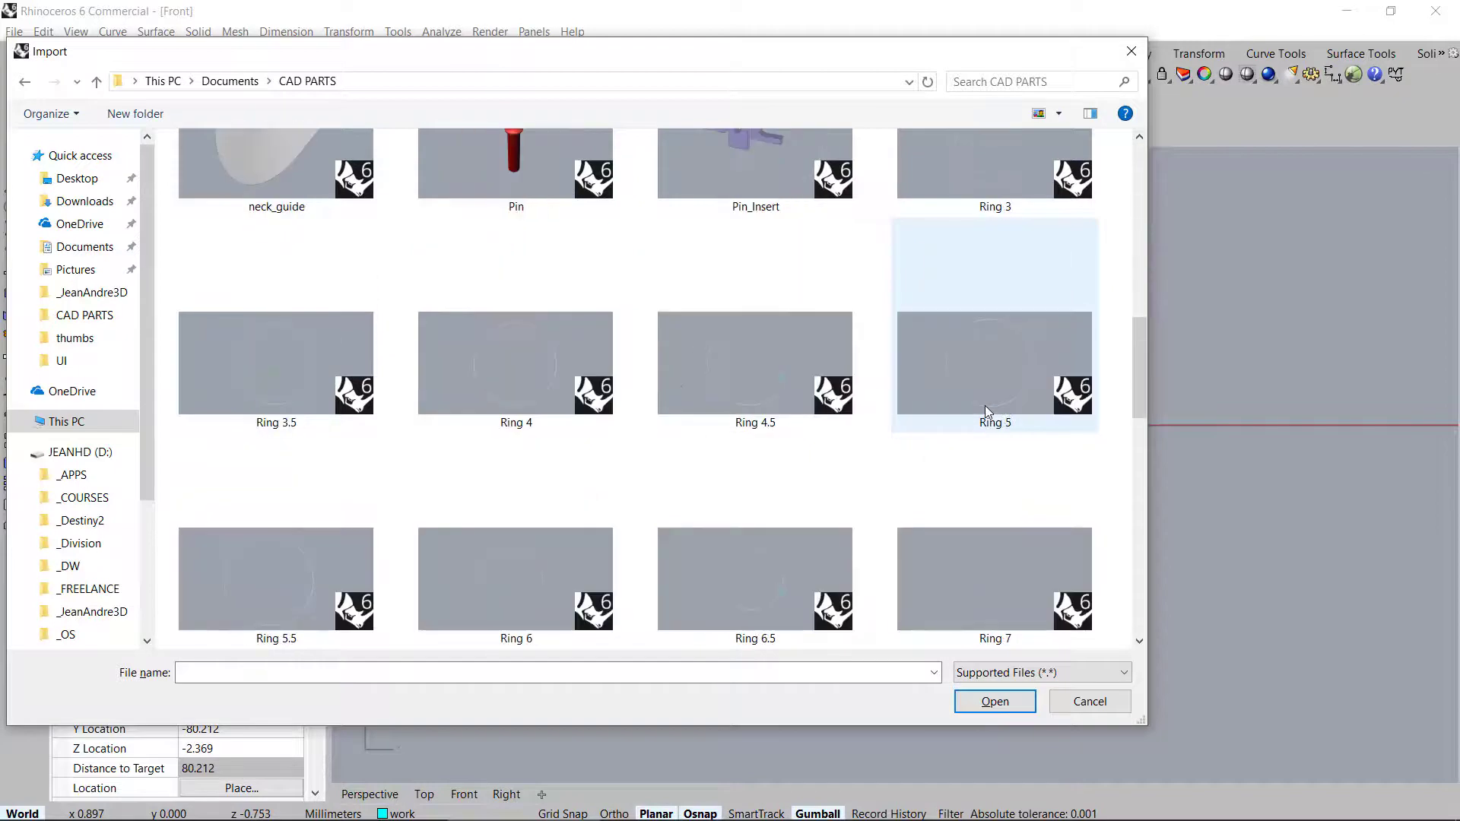
scroll(678, 380, "down", 5)
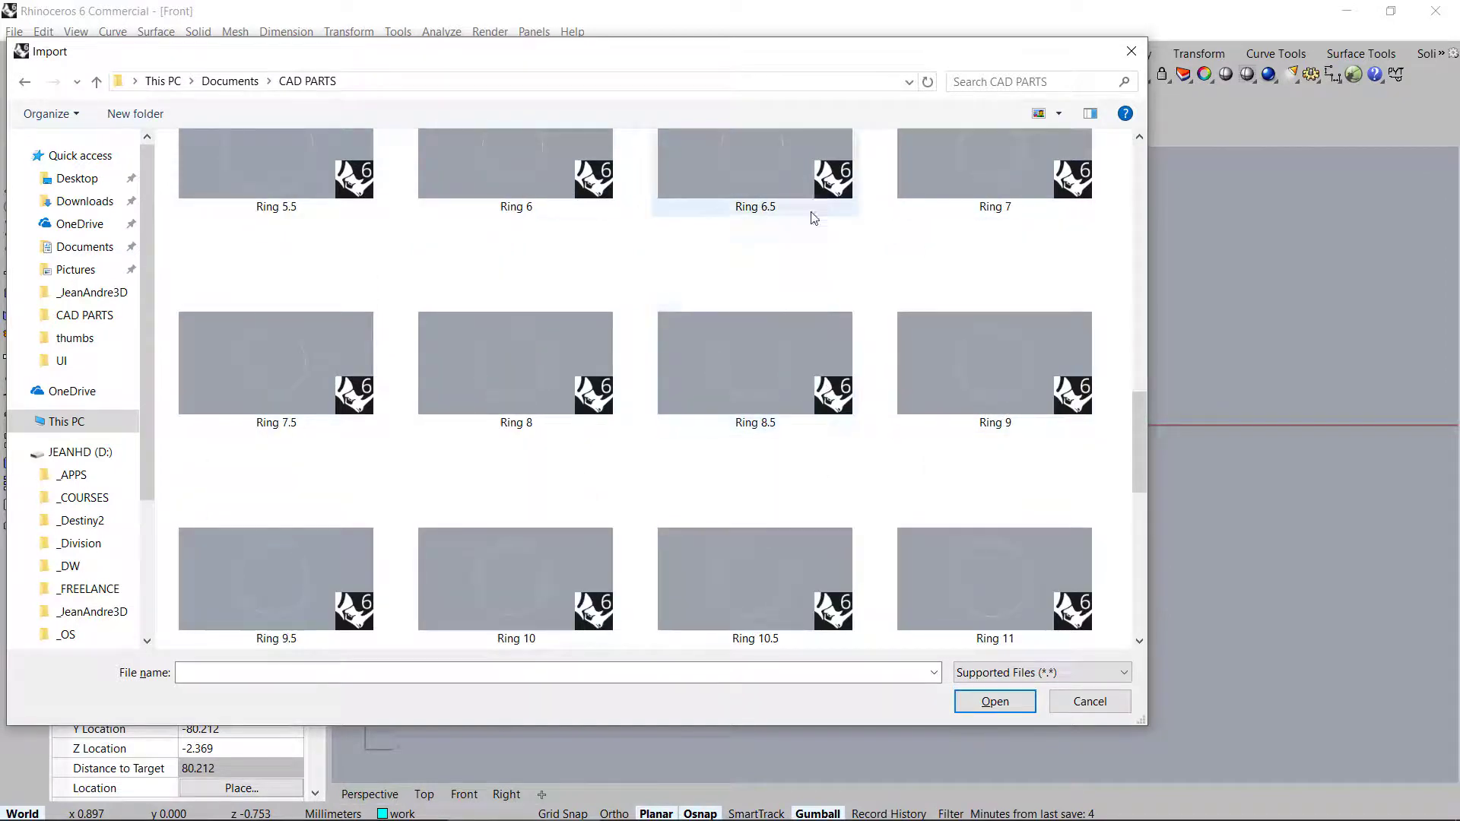
scroll(699, 323, "up", 1)
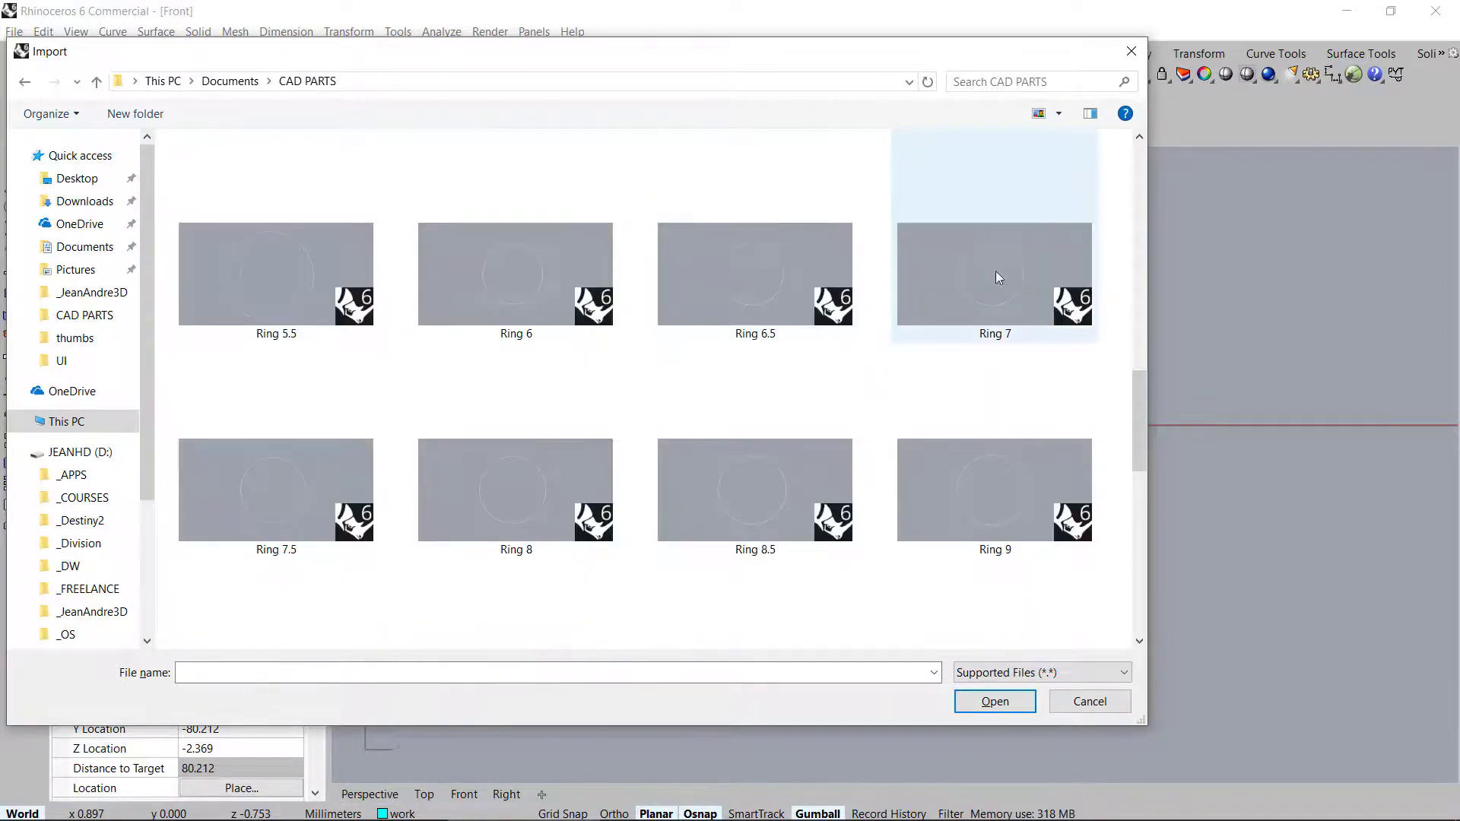
left_click(942, 259)
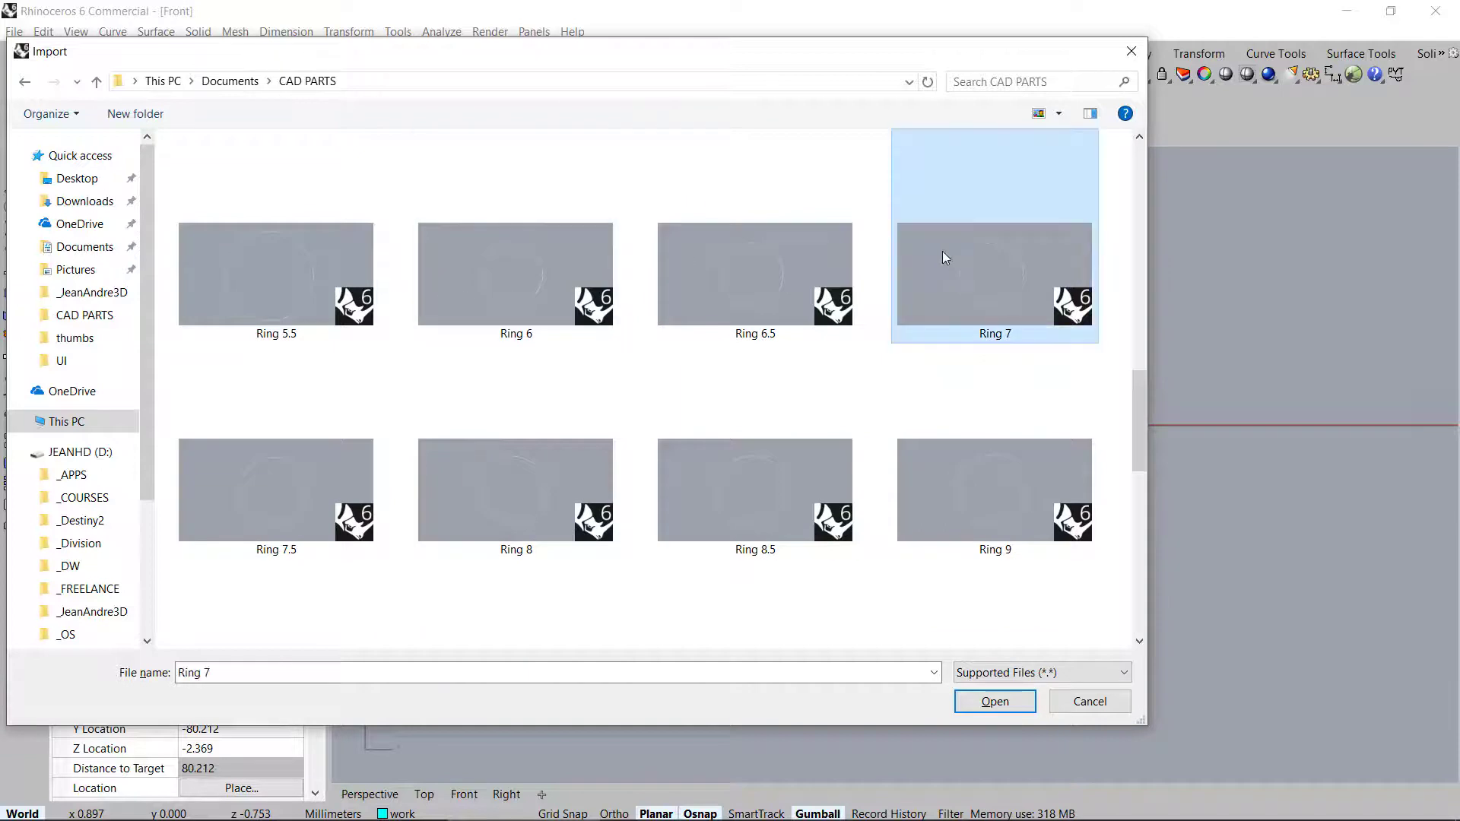
double_click(942, 251)
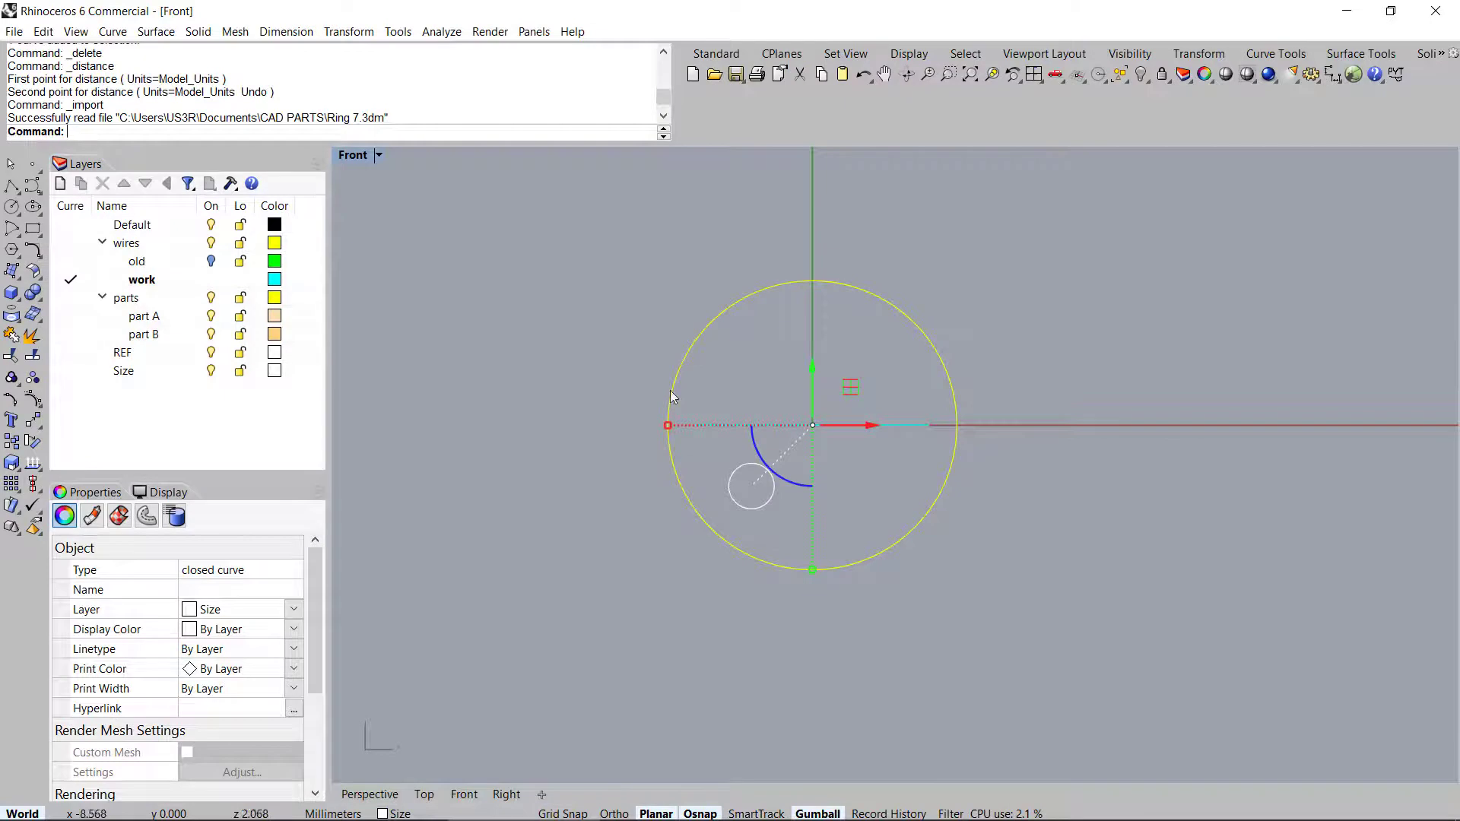
Check the imported ring circle's diameter with a temporary diameter dimension, without placing it
scroll(745, 403, "down", 3)
middle_click(703, 432)
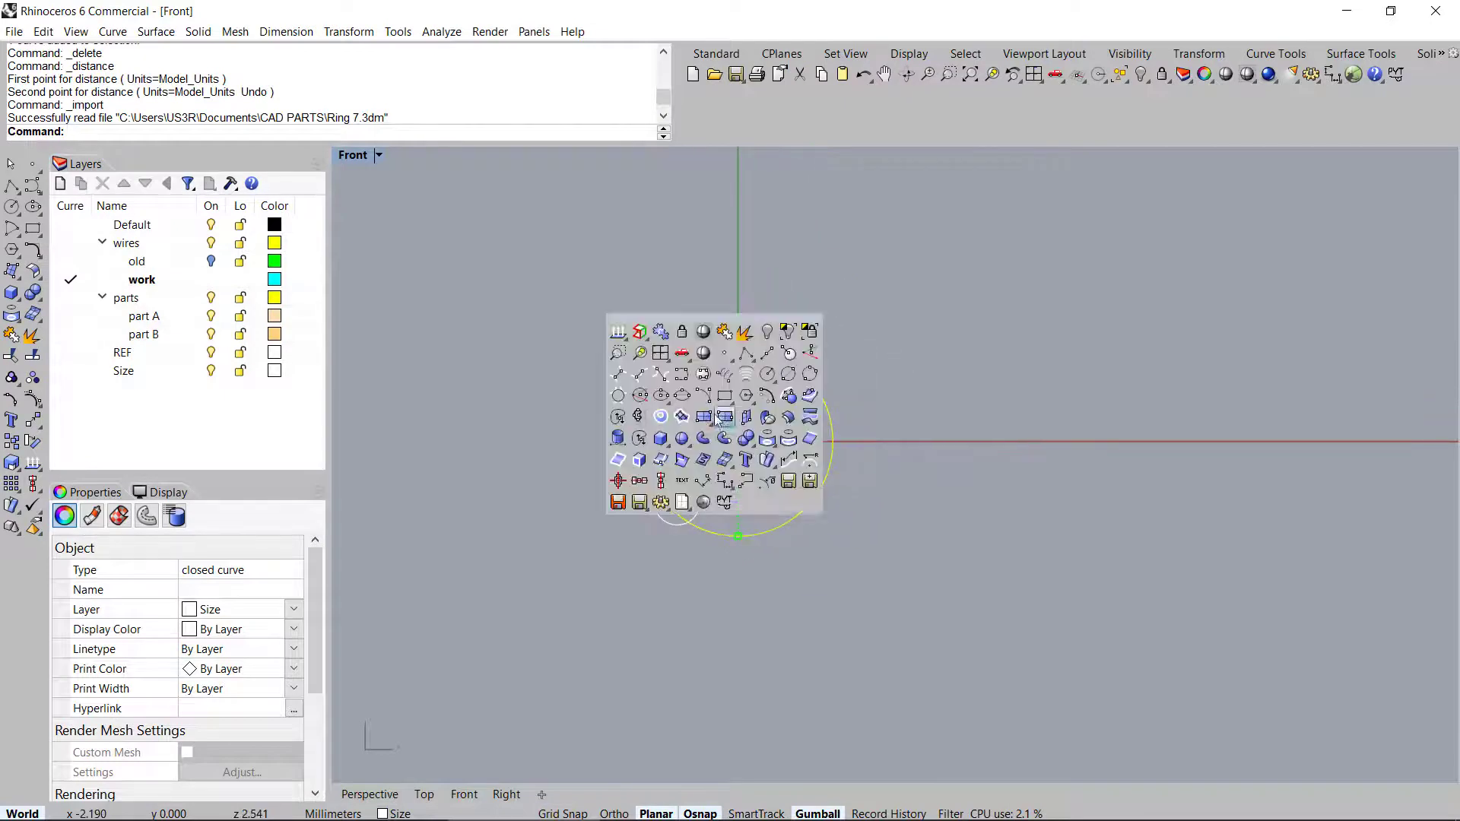
left_click(756, 482)
scroll(958, 555, "up", 5)
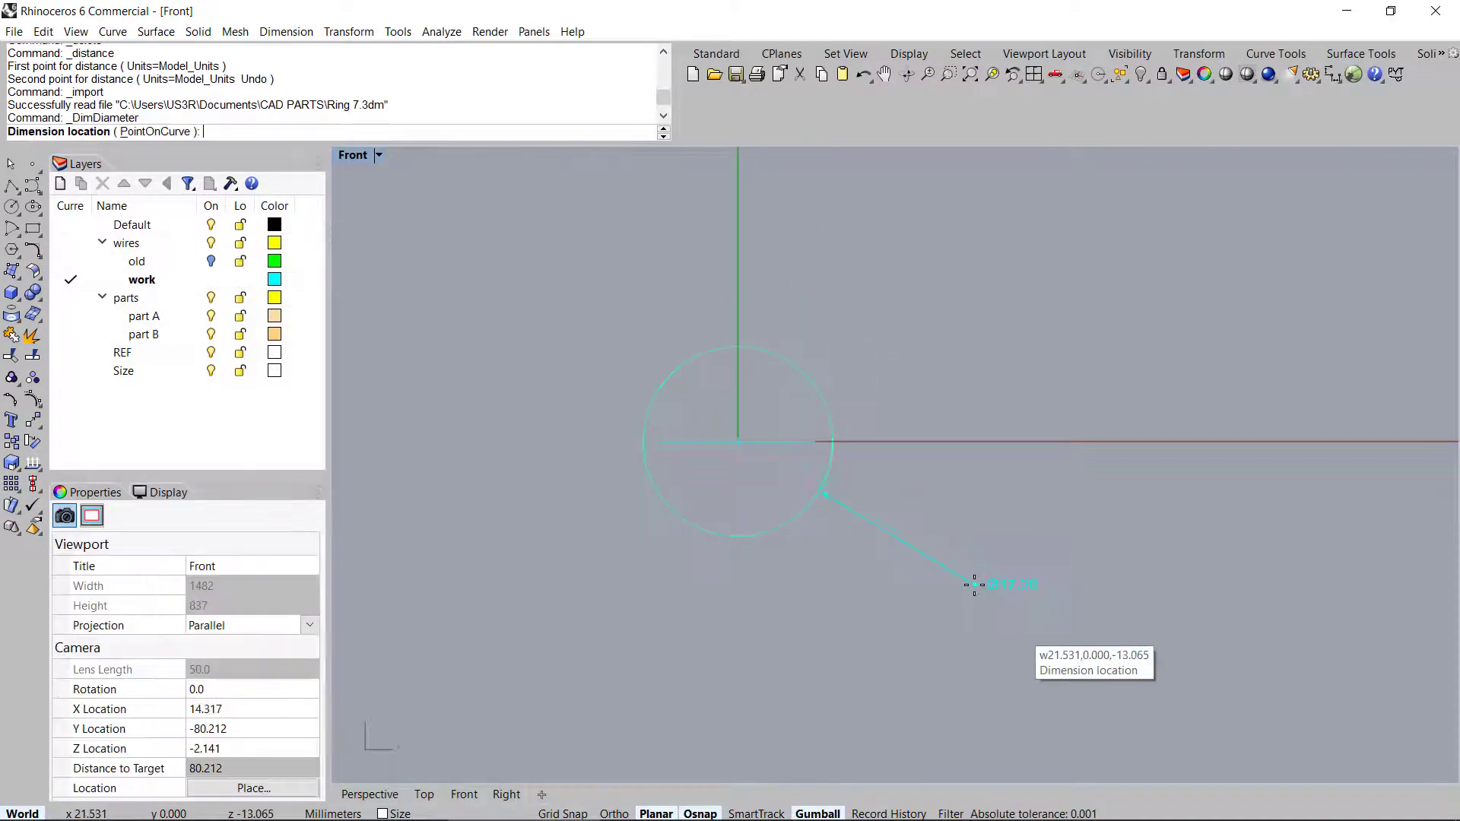
scroll(971, 567, "down", 3)
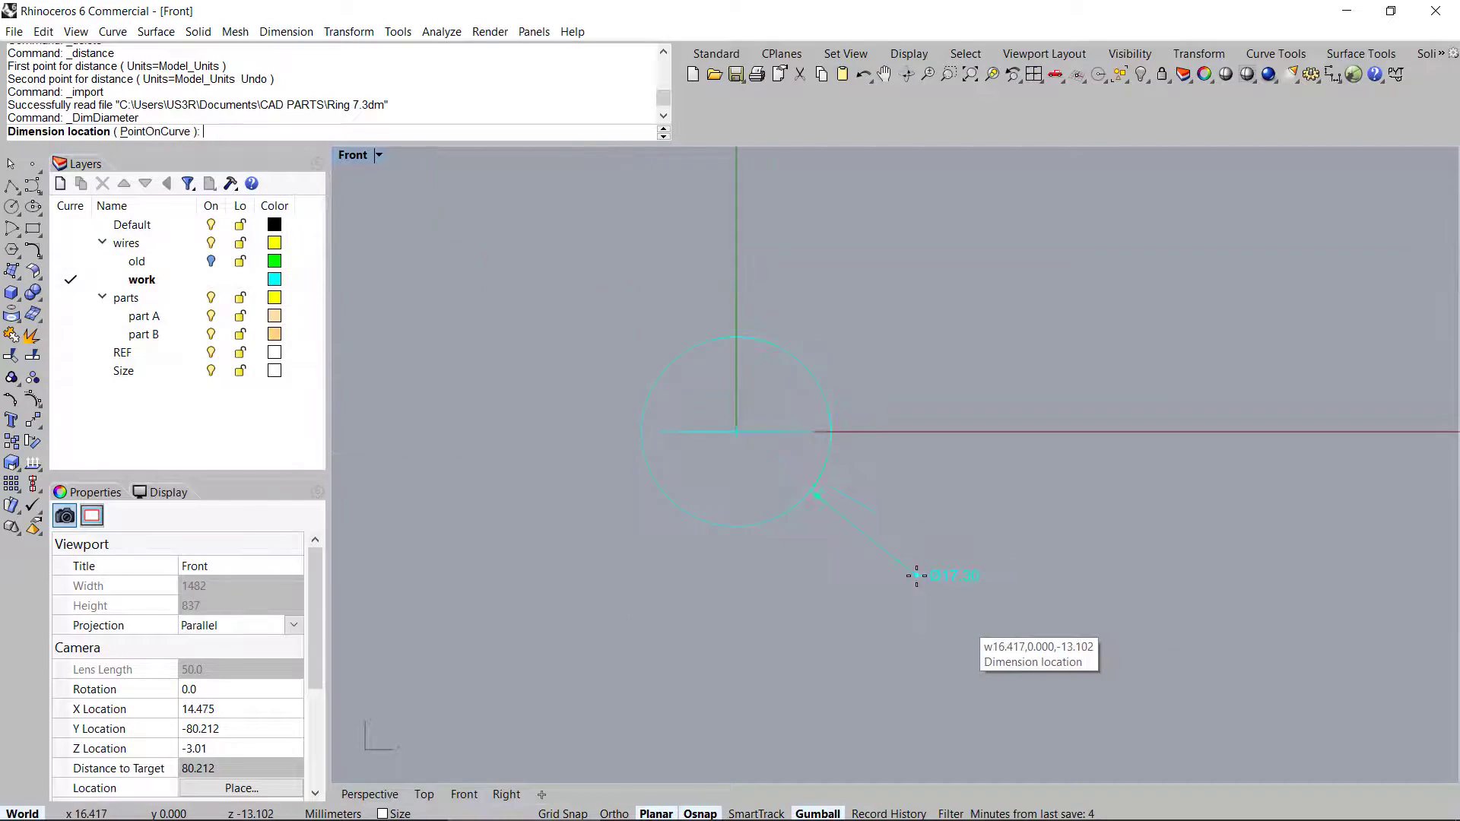
key("Escape")
Inspect the imported ring circle and its Size layer
right_click_drag(886, 445, 964, 490)
left_click(964, 490)
right_click_drag(847, 305, 873, 349)
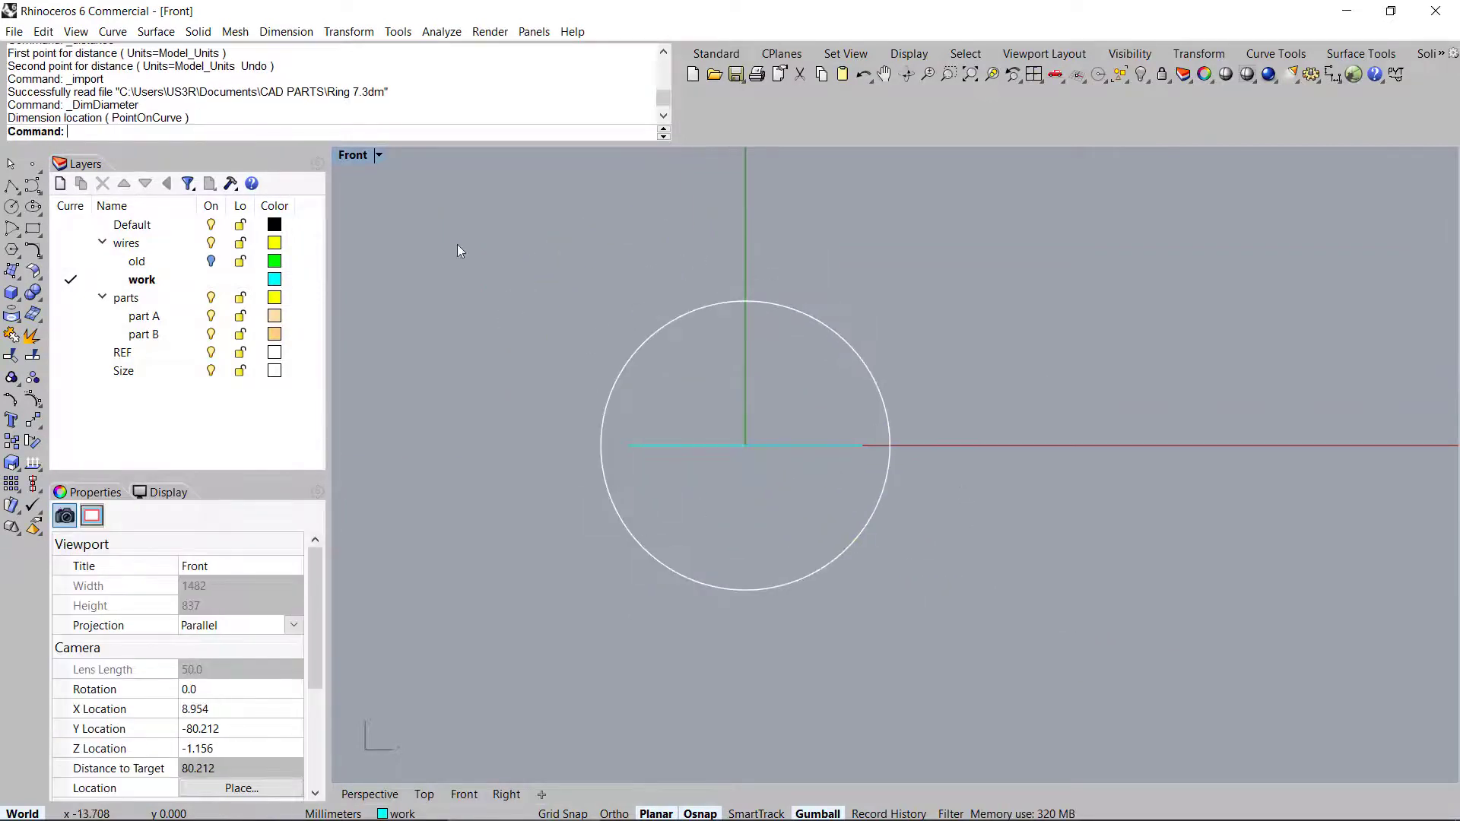
left_click_drag(732, 286, 691, 345)
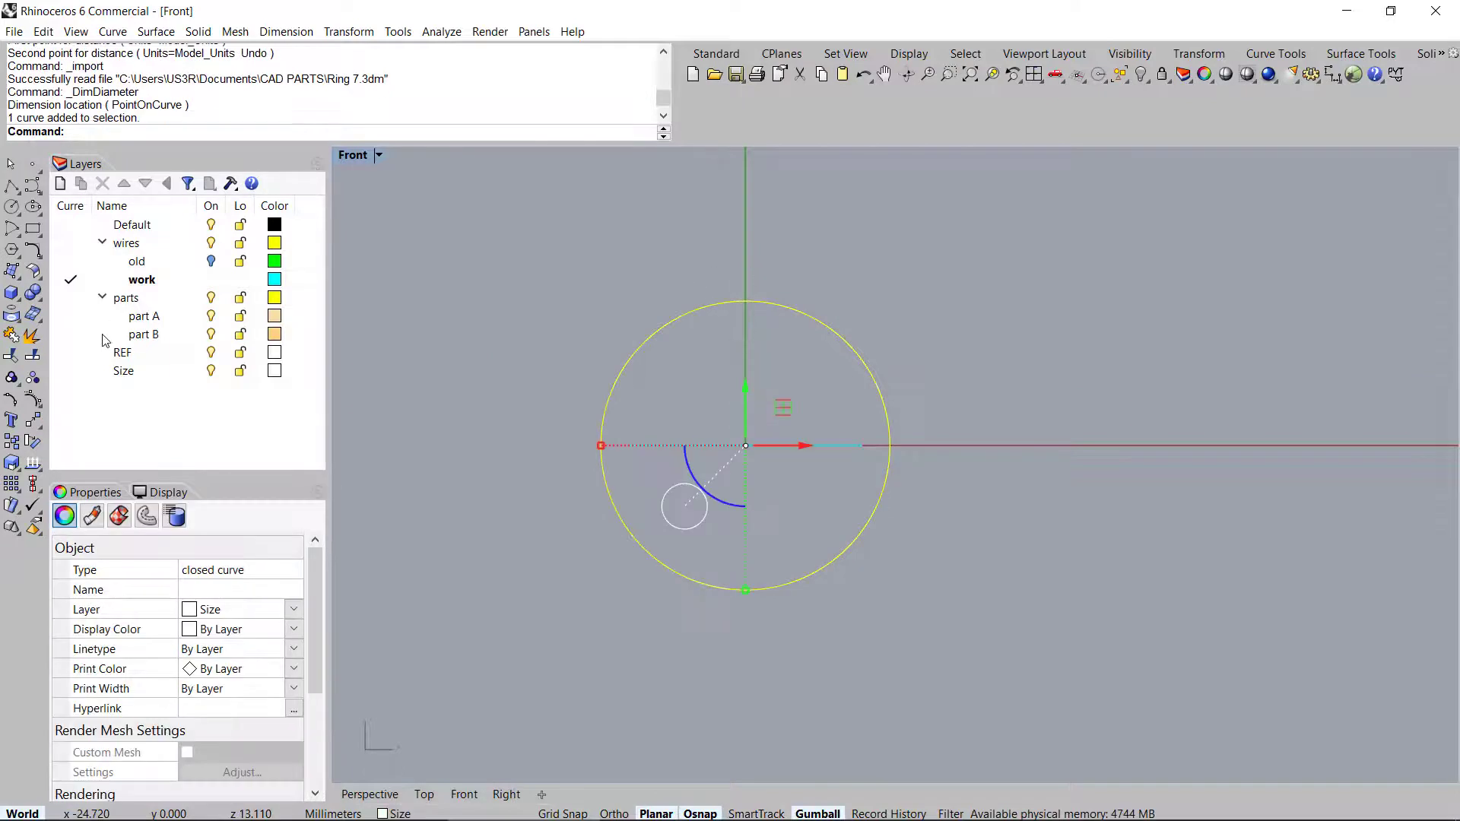
left_click(126, 371)
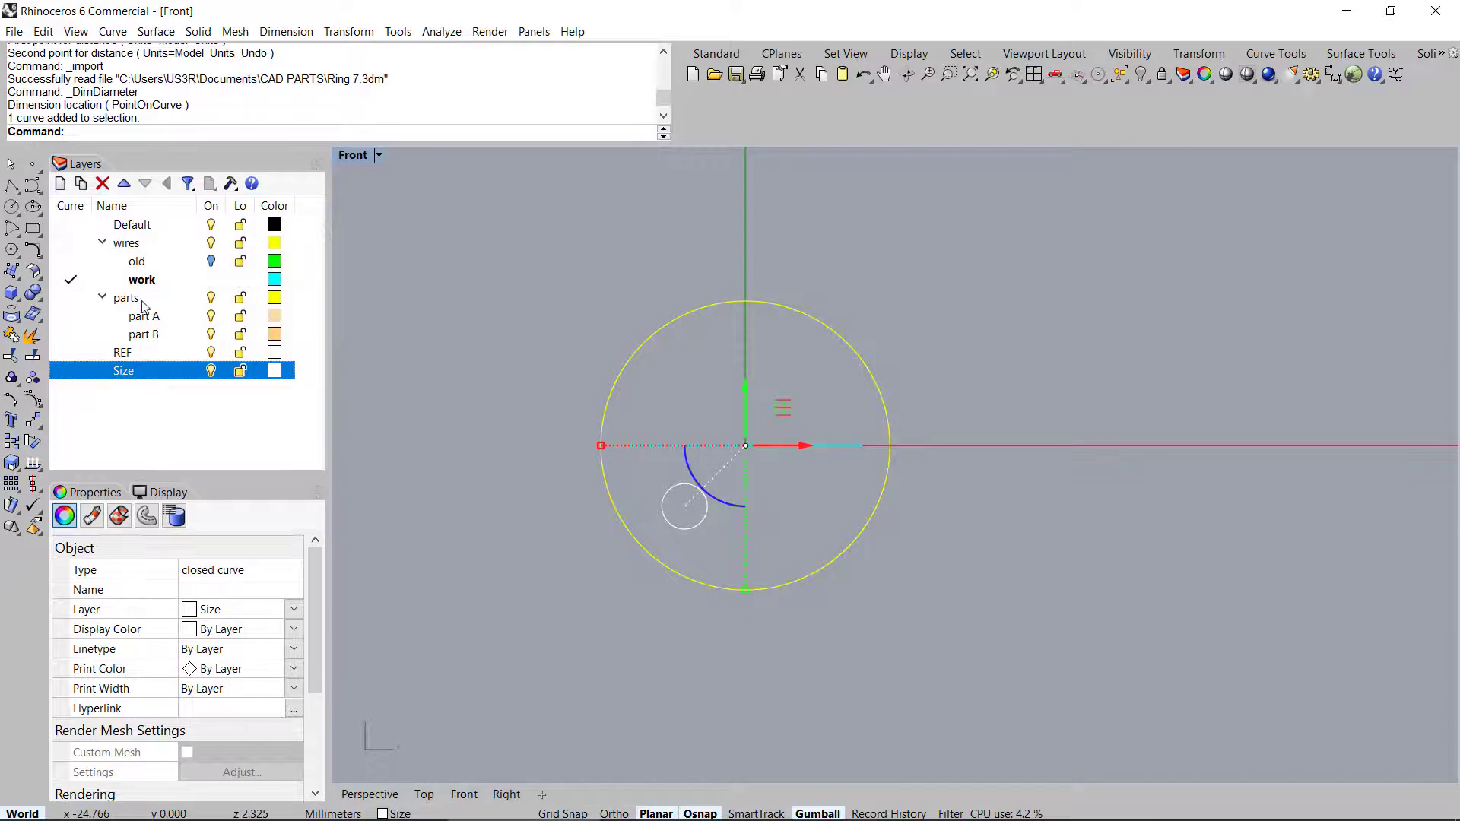
left_click(1143, 290)
In the Perspective view, select the ellipse, invert the selection and lock the ring size circle
right_click_drag(768, 368, 786, 380)
double_click(345, 153)
right_click_drag(1224, 246, 1198, 247)
double_click(936, 155)
scroll(780, 609, "down", 8)
right_click_drag(780, 609, 835, 544)
left_click_drag(879, 534, 861, 551)
right_click_drag(860, 552, 841, 639)
scroll(841, 639, "up", 6)
right_click_drag(713, 567, 758, 502)
right_click_drag(837, 531, 829, 511)
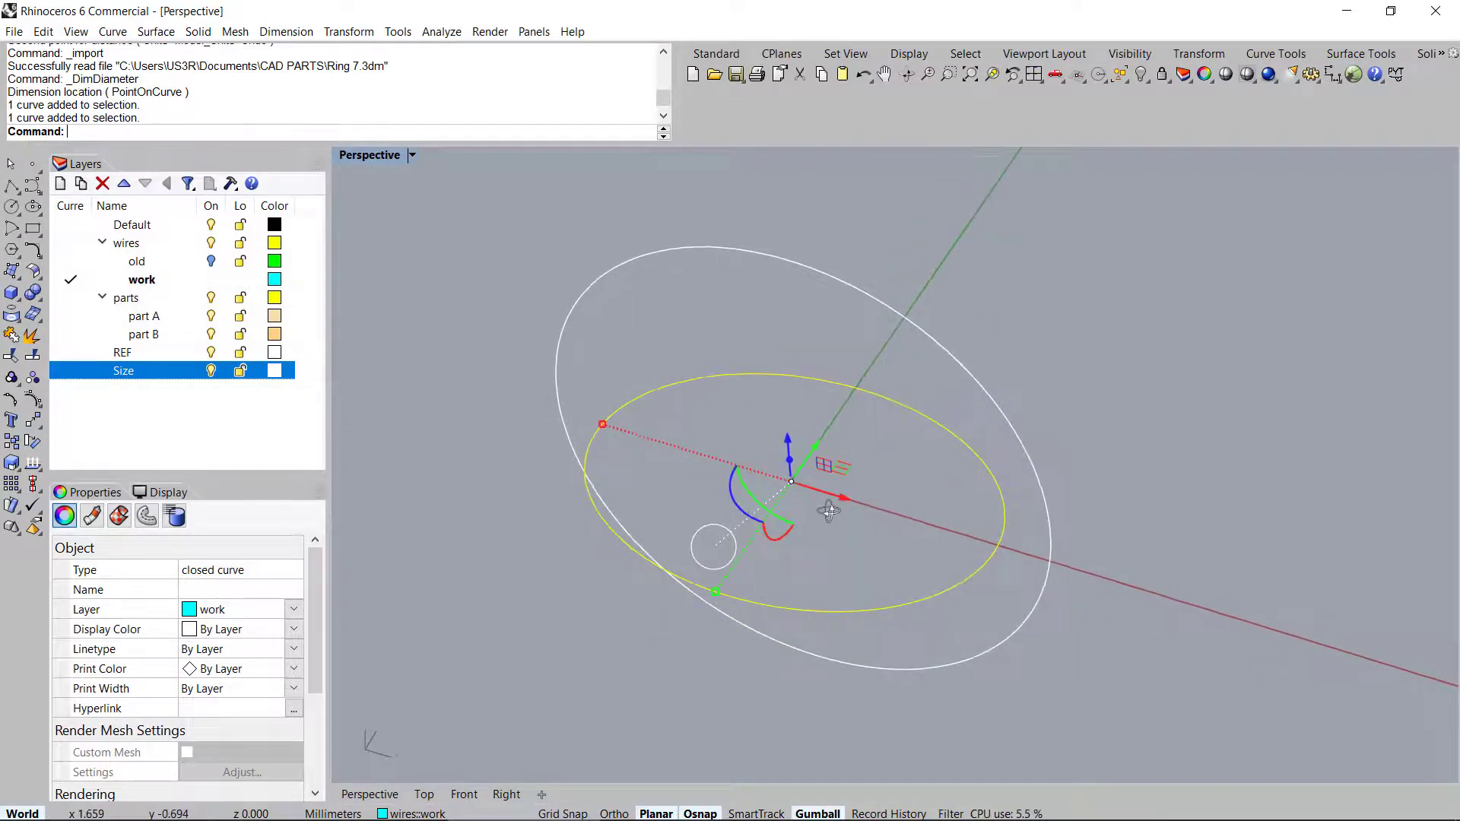
key("ctrl+i")
key("ctrl+l")
Create two rotated duplicates of the ellipse about its centre, each turned into a different plane with the gumball
right_click_drag(819, 427, 851, 451)
right_click_drag(627, 549, 812, 461)
left_click(967, 484)
right_click_drag(960, 490, 828, 496)
scroll(849, 567, "up", 3)
right_click_drag(848, 567, 716, 482)
right_click_drag(751, 545, 810, 516)
mouse_move(810, 507)
left_mouse_down()
mouse_move(890, 555)
mouse_move(829, 547)
mouse_move(1024, 558)
mouse_move(1043, 408)
mouse_move(1036, 540)
left_mouse_up()
key("alt")
right_click_drag(997, 541, 727, 477)
left_click_drag(777, 436, 1096, 423)
right_click_drag(1111, 520, 793, 316)
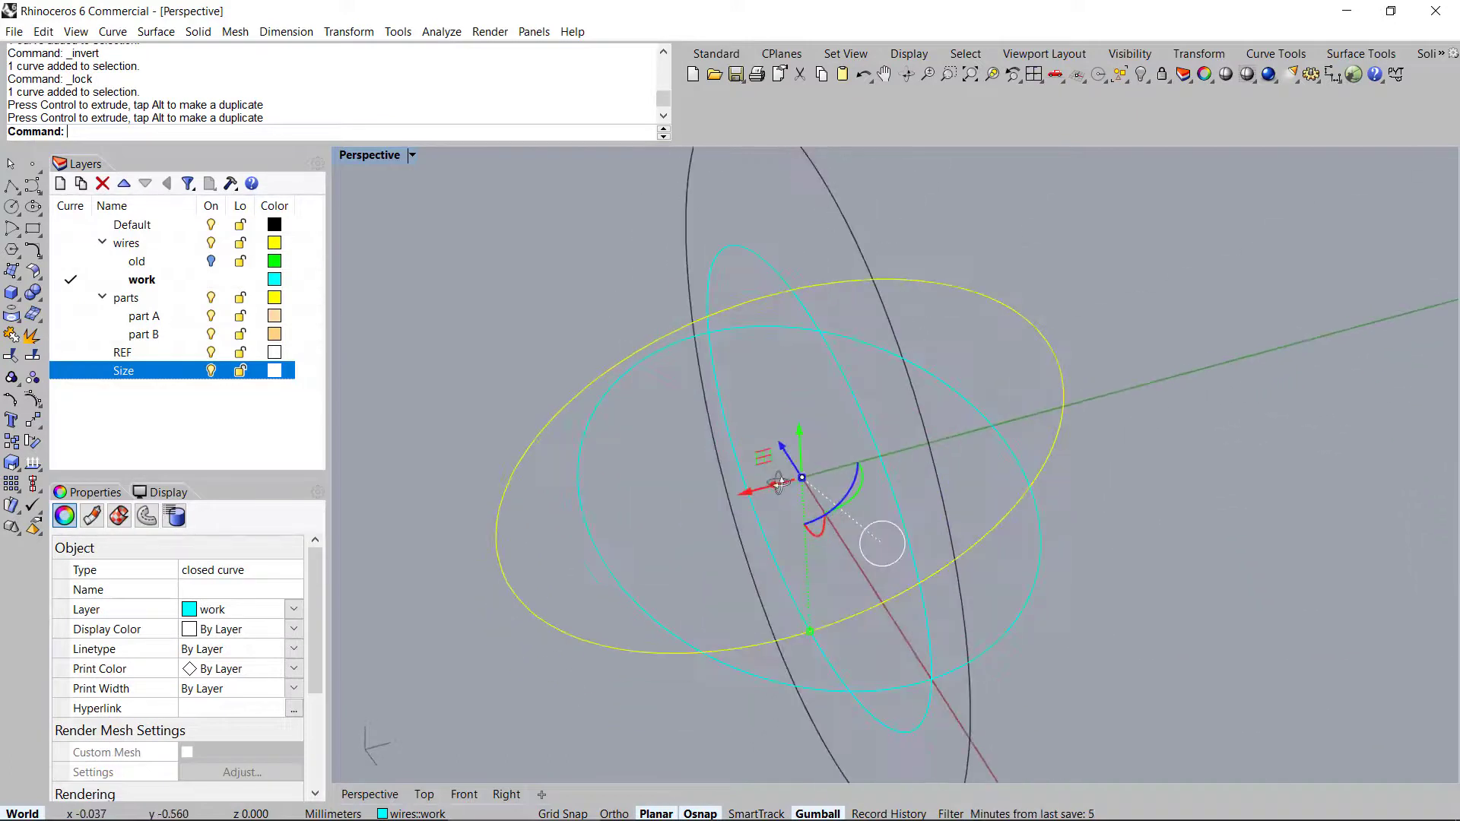
Select the upright ellipse crossing the ring circle's plane and switch the gumball to snappy dragging
right_click_drag(702, 544, 631, 463)
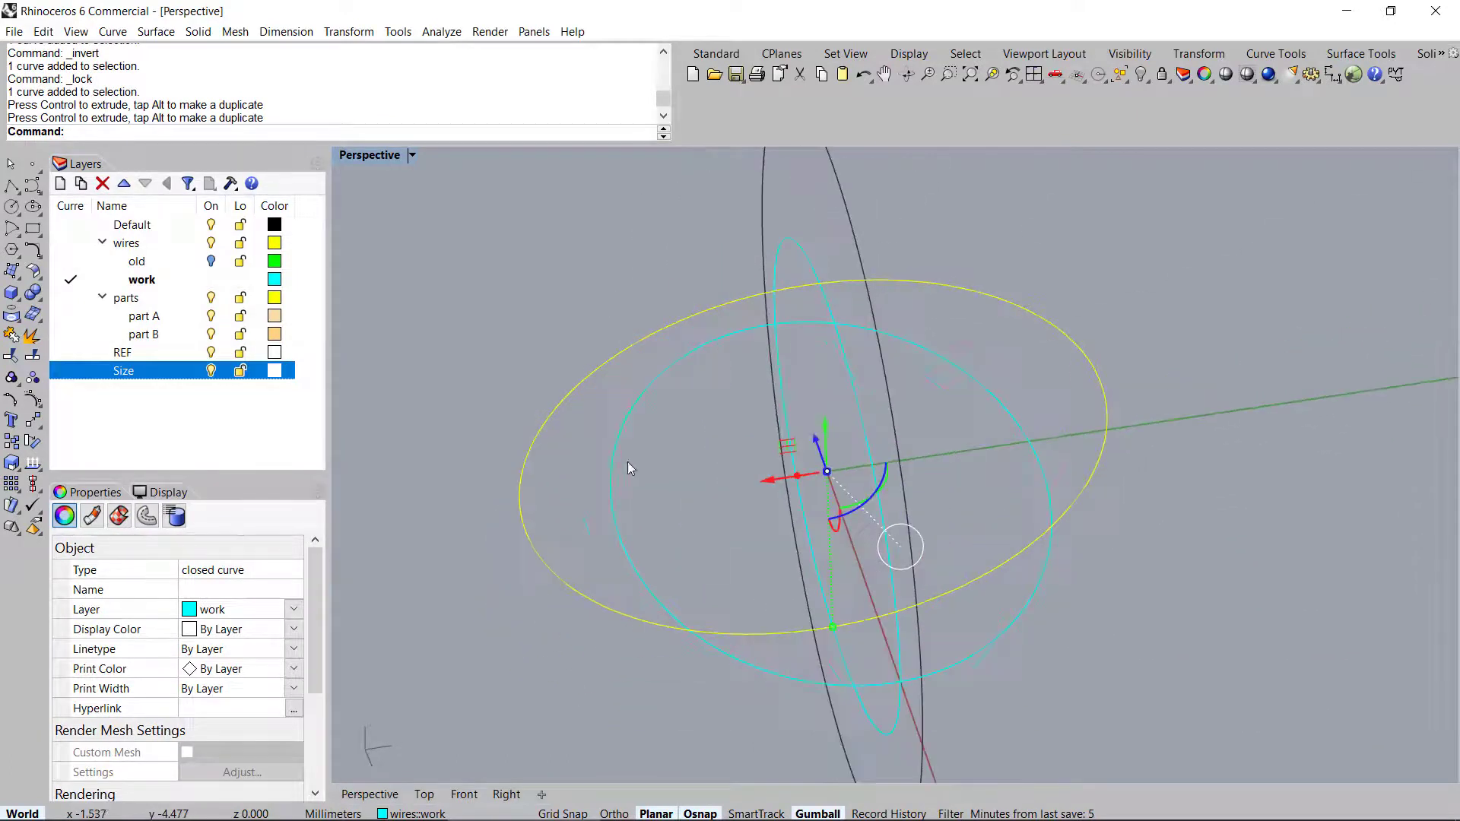
right_click_drag(732, 482, 891, 248)
right_click_drag(803, 511, 609, 500)
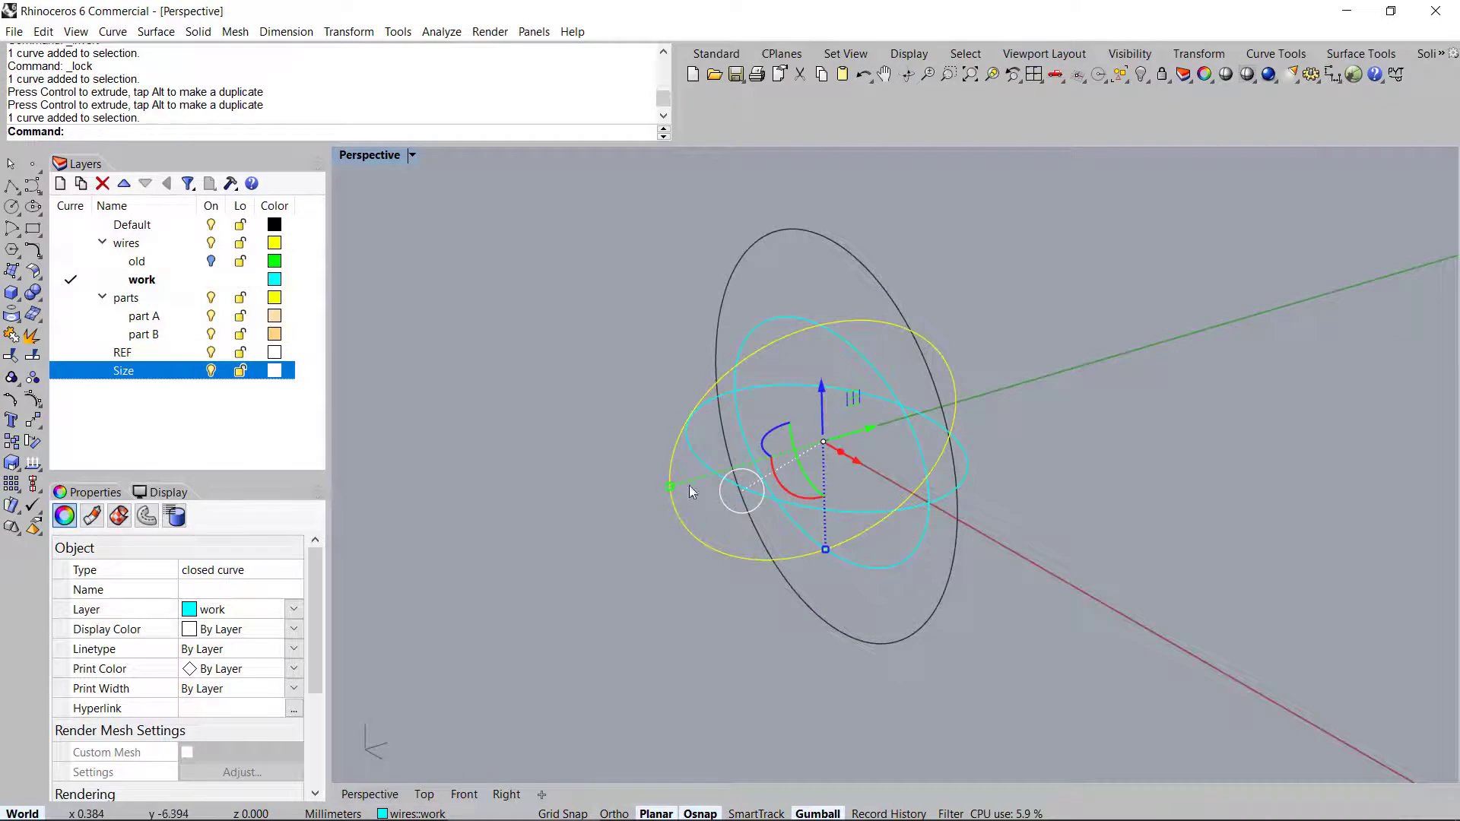
scroll(661, 493, "up", 5)
right_click_drag(665, 491, 812, 510)
left_click_drag(693, 441, 713, 477)
left_click(995, 419)
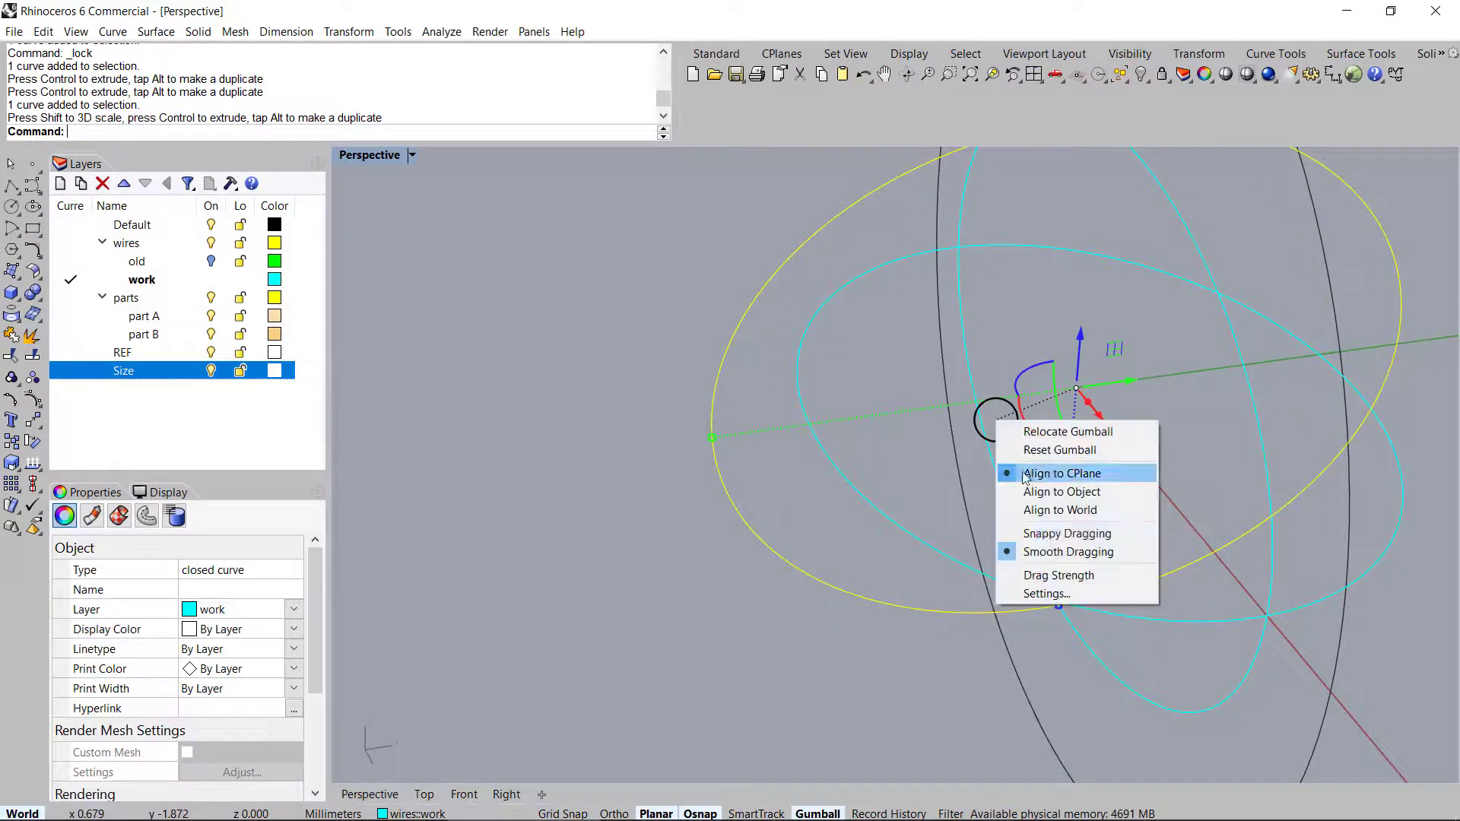
right_click_drag(606, 521, 632, 406)
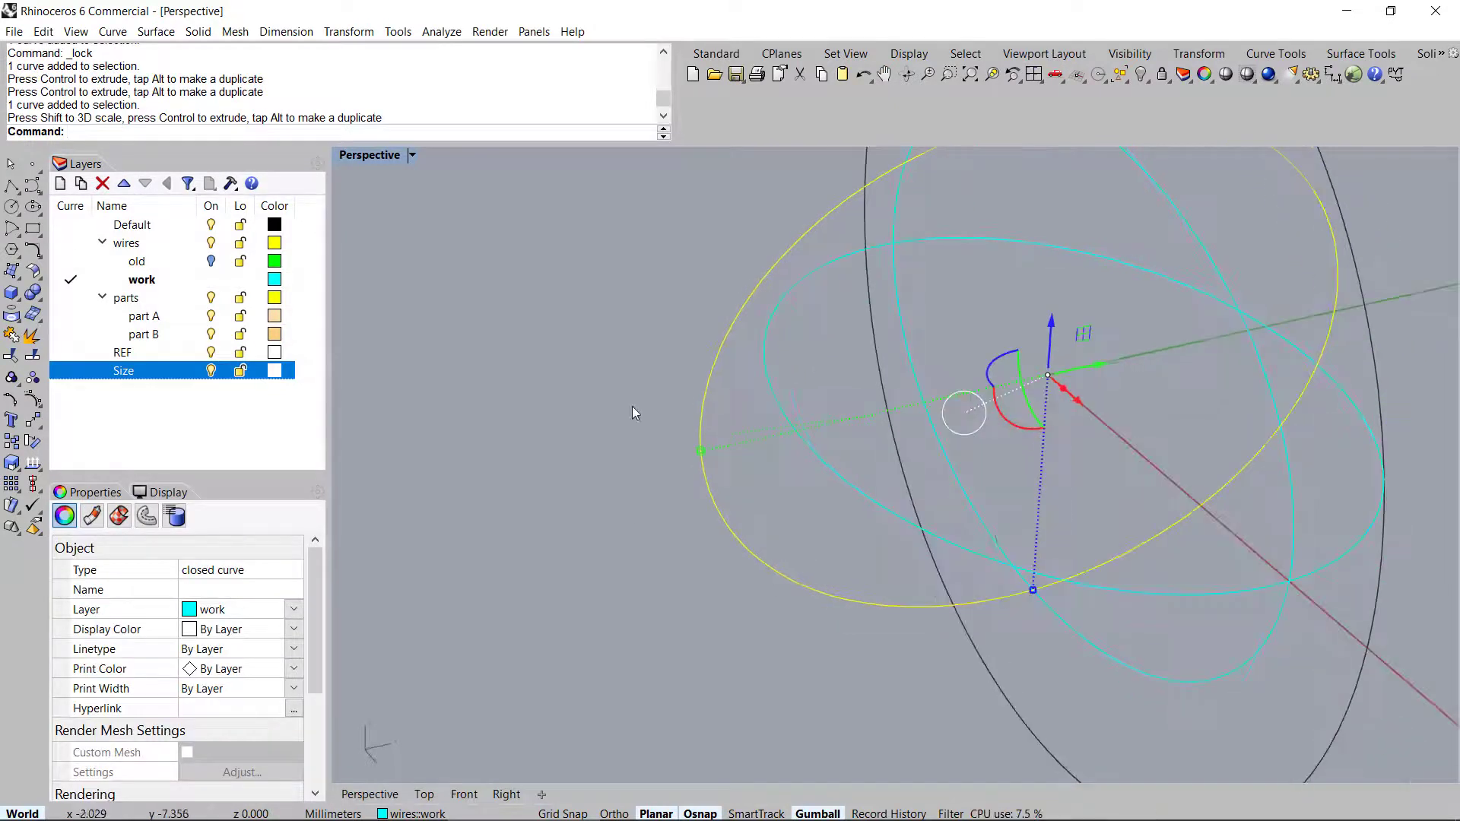
type("s")
key("Return")
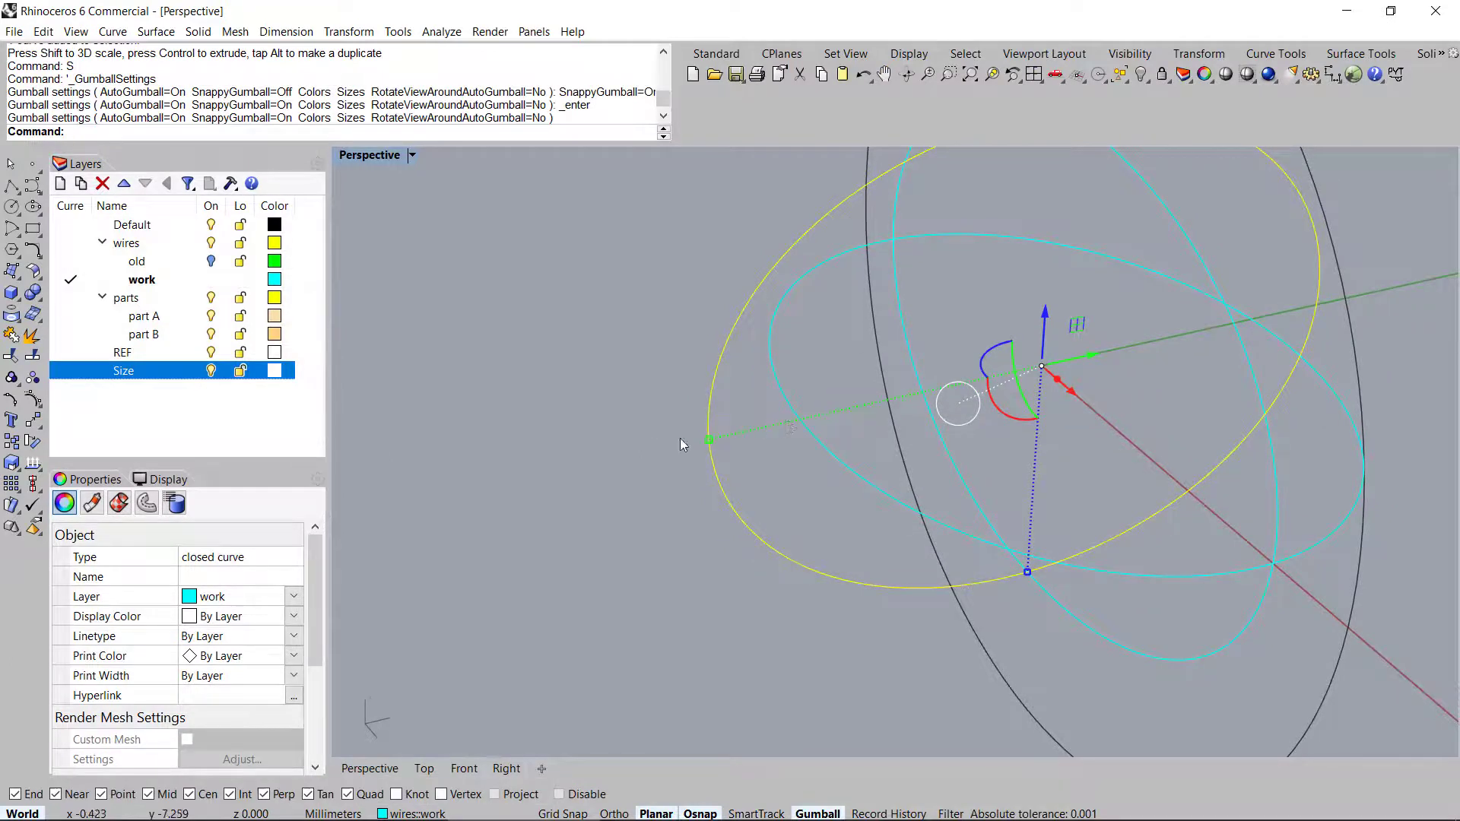
Scale the selected upright ellipse's width with the gumball to snap to the flat ellipse's edge, and switch snappy dragging off
left_click_drag(709, 441, 798, 418)
scroll(645, 462, "down", 5)
right_click_drag(646, 463, 821, 461)
type("SS")
key("Return")
right_click_drag(1050, 409, 809, 345)
right_click_drag(659, 545, 761, 521)
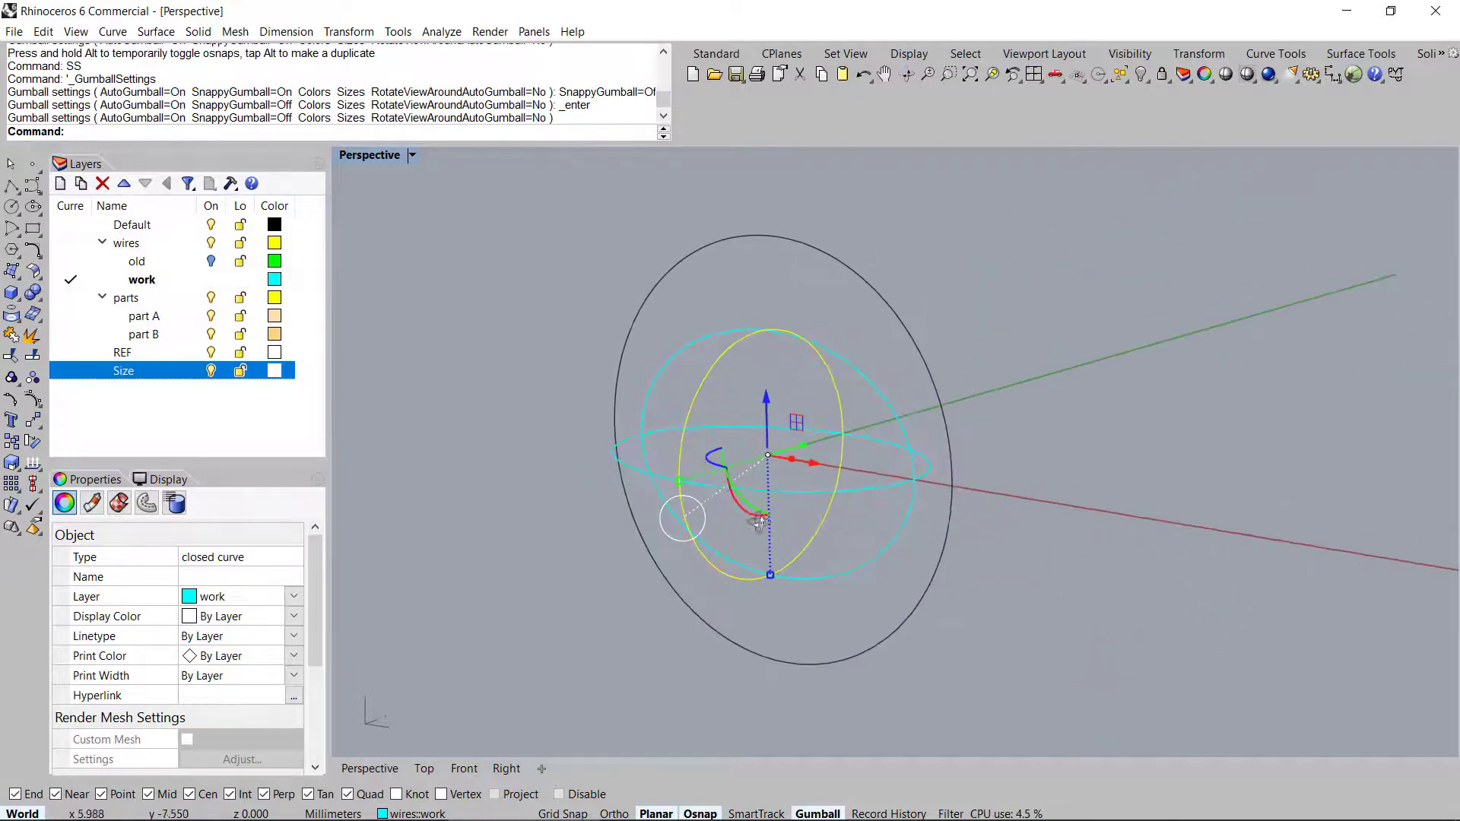
Split the narrowed upright ellipse with the flat ellipse and delete its lower half
key("ctrl+shift+s")
left_click(861, 490)
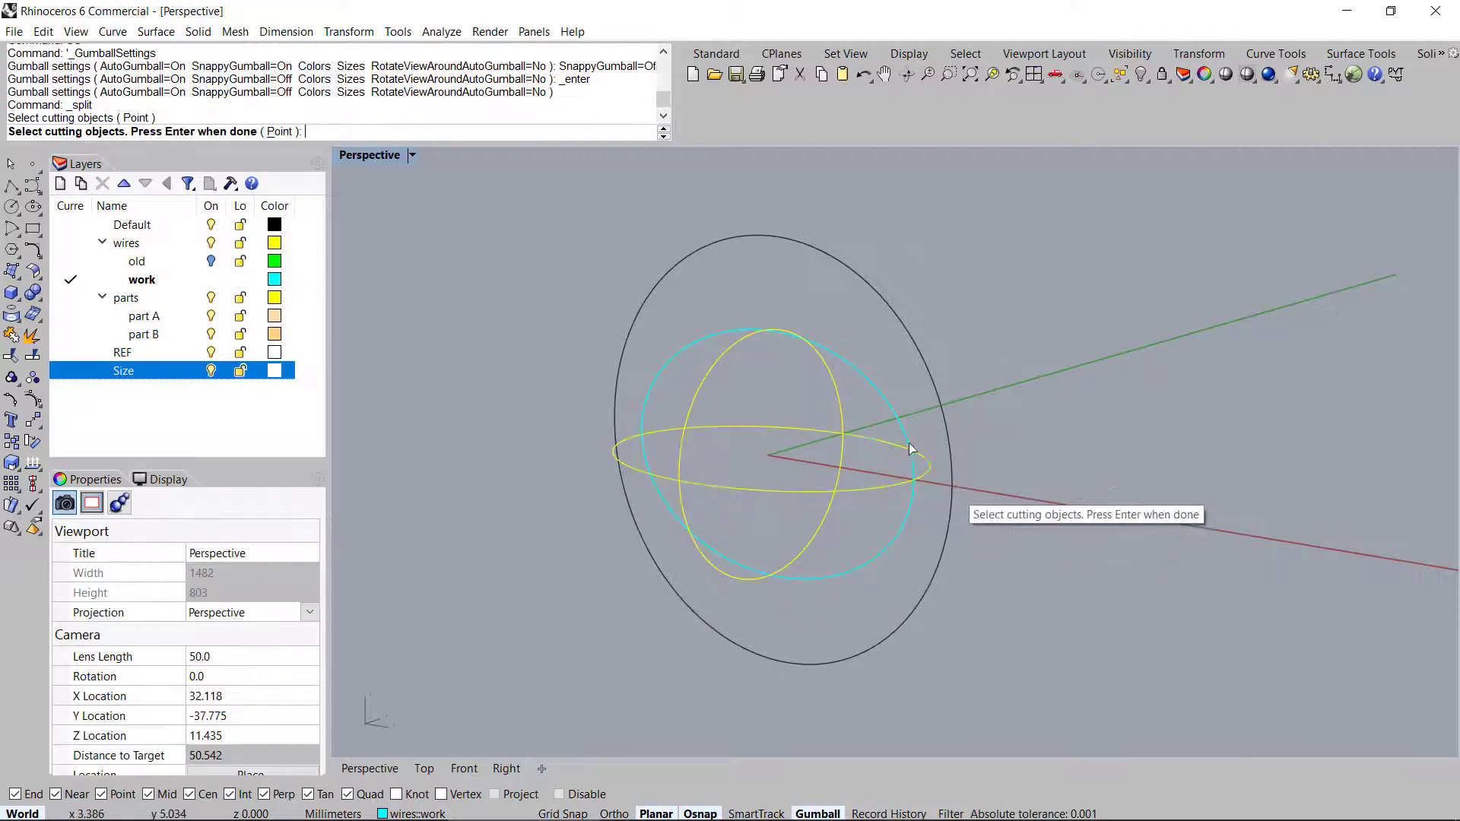
right_click(909, 449)
right_click_drag(734, 455, 874, 413)
left_click(836, 403, "ctrl")
key("Delete")
Split the remaining upright ellipse with the flat ellipse and delete its lower half
left_click(897, 417)
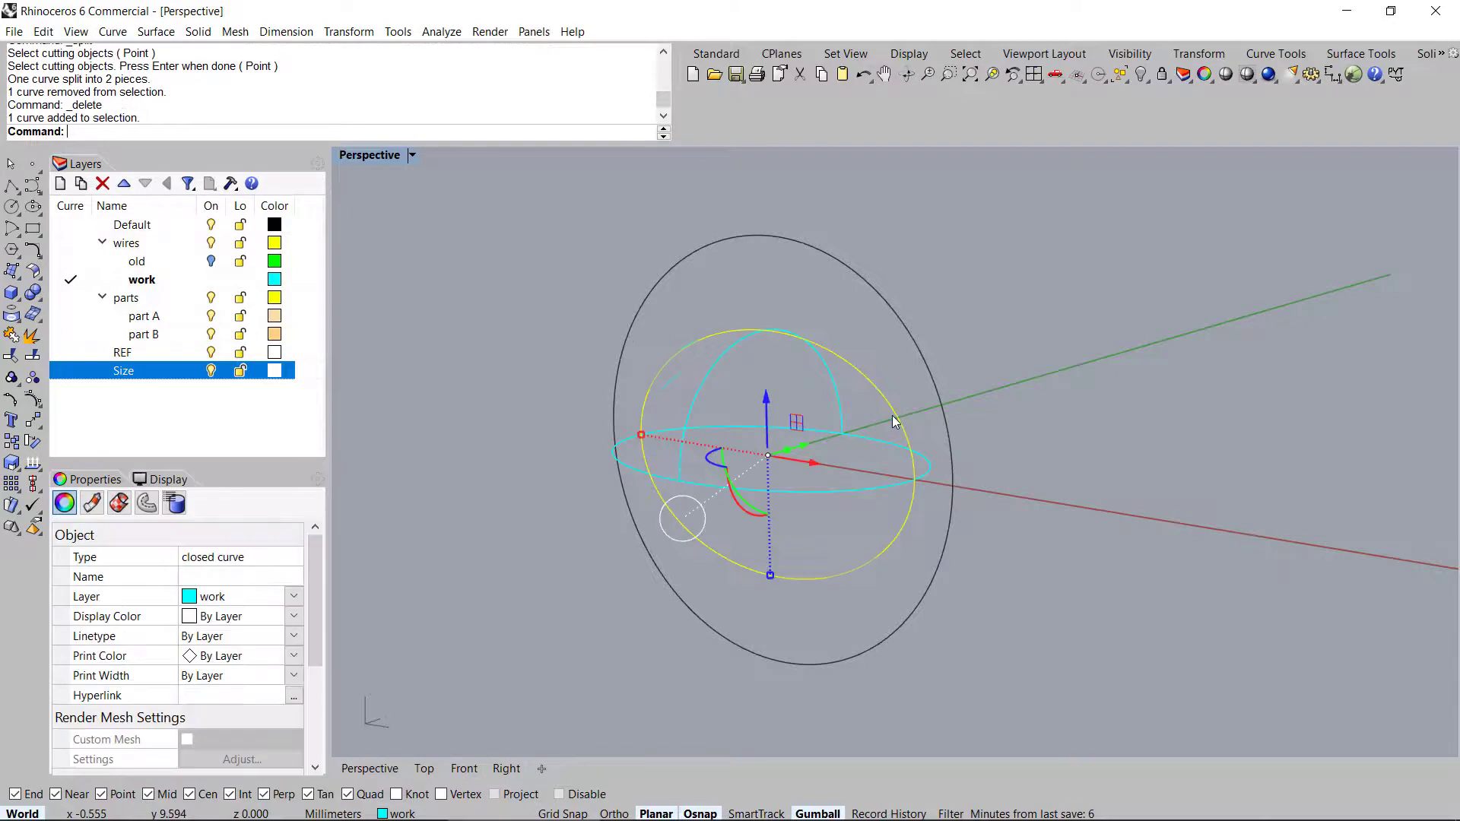
key("ctrl+shift+s")
left_click(897, 447)
right_click(901, 423)
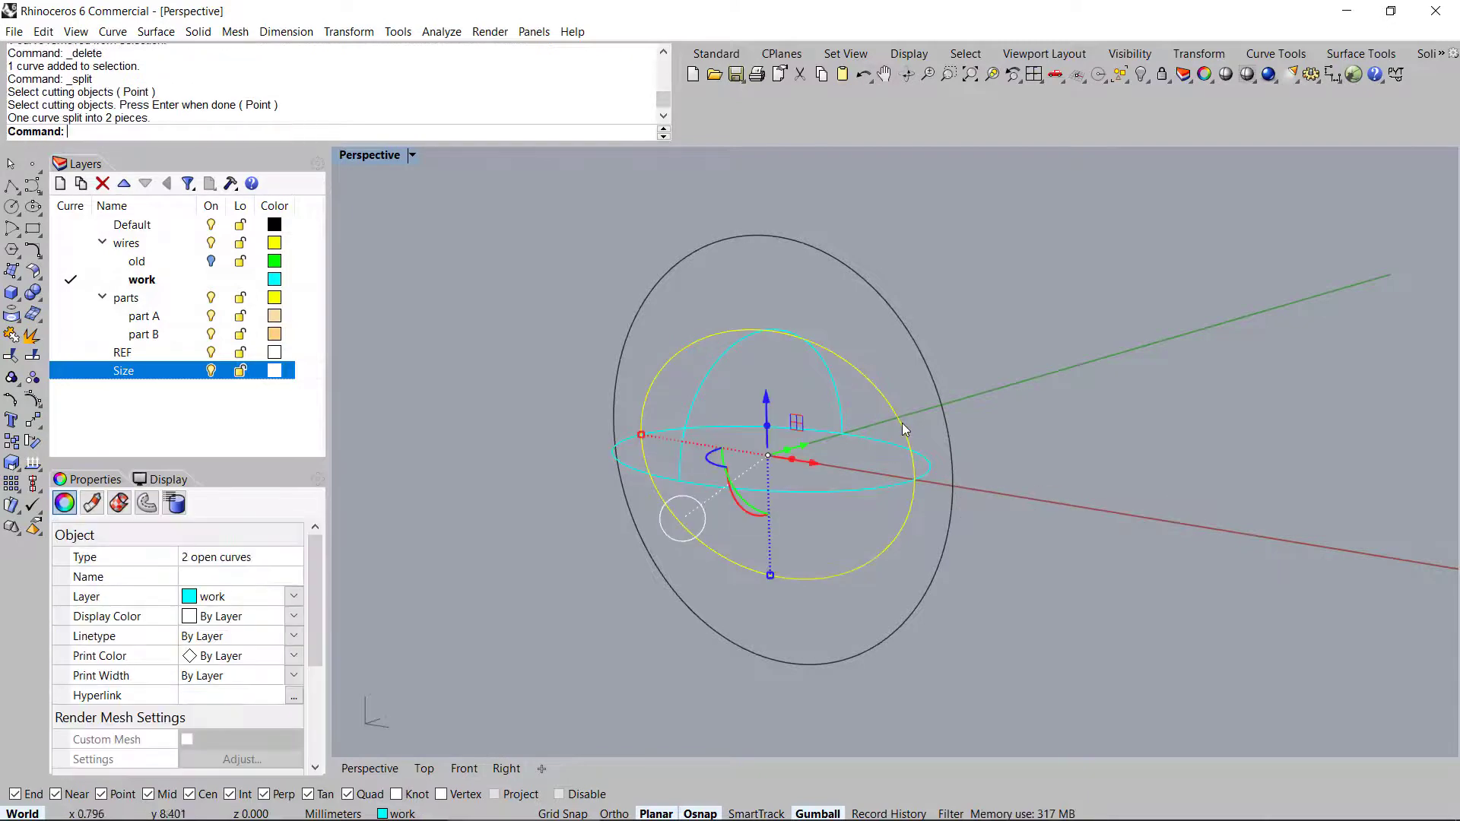
left_click(901, 422, "ctrl")
key("Delete")
Split the flat ellipse into two halves, using the long upright arc as the cutting object
right_click_drag(895, 429, 893, 316)
right_click_drag(789, 454, 913, 466)
left_click(921, 473)
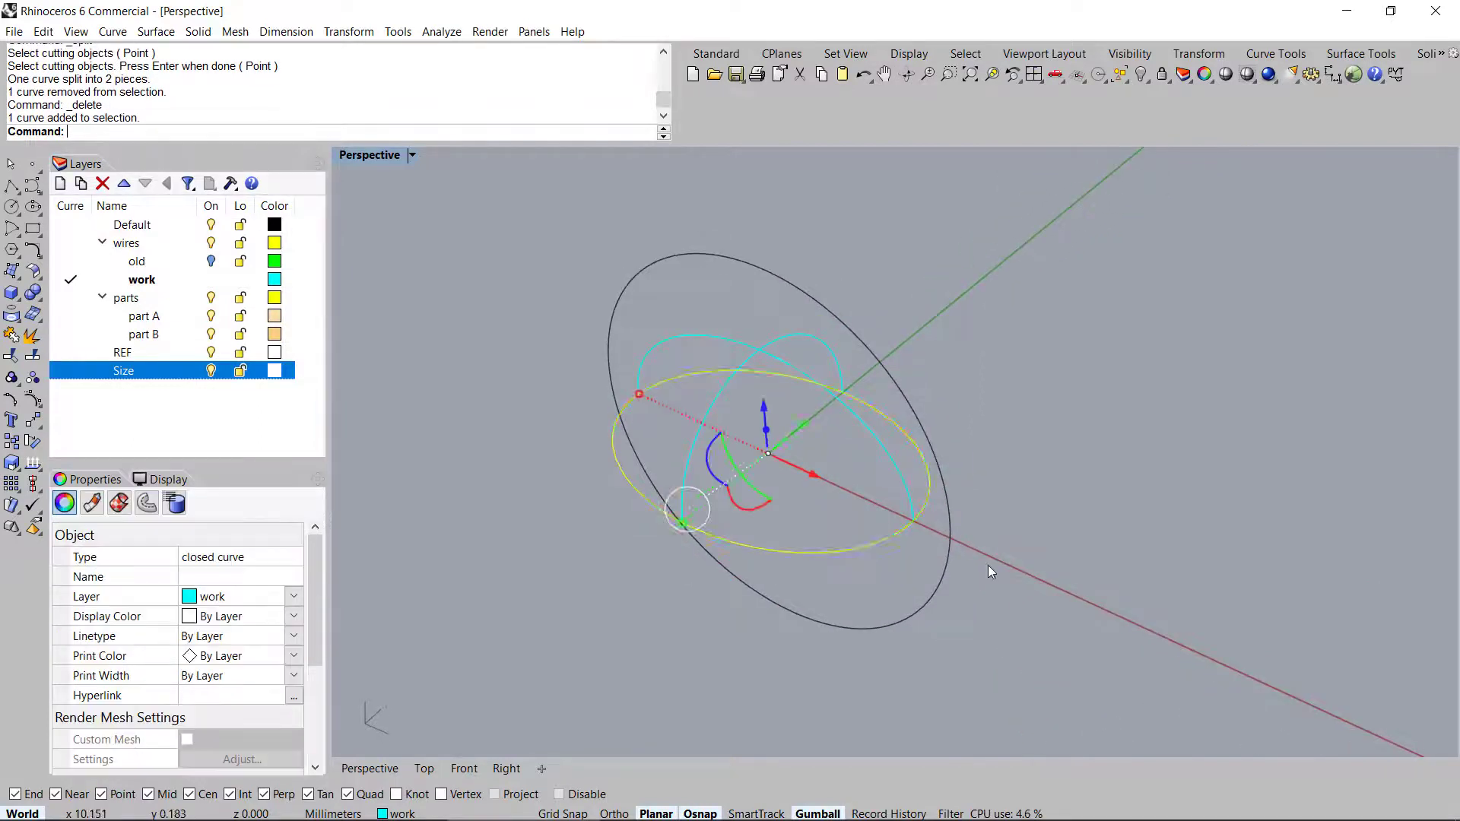
right_click_drag(979, 535, 982, 555)
right_click_drag(825, 456, 844, 511)
key("ctrl+shift+s")
left_click(920, 484)
right_click(911, 508)
left_click(909, 508)
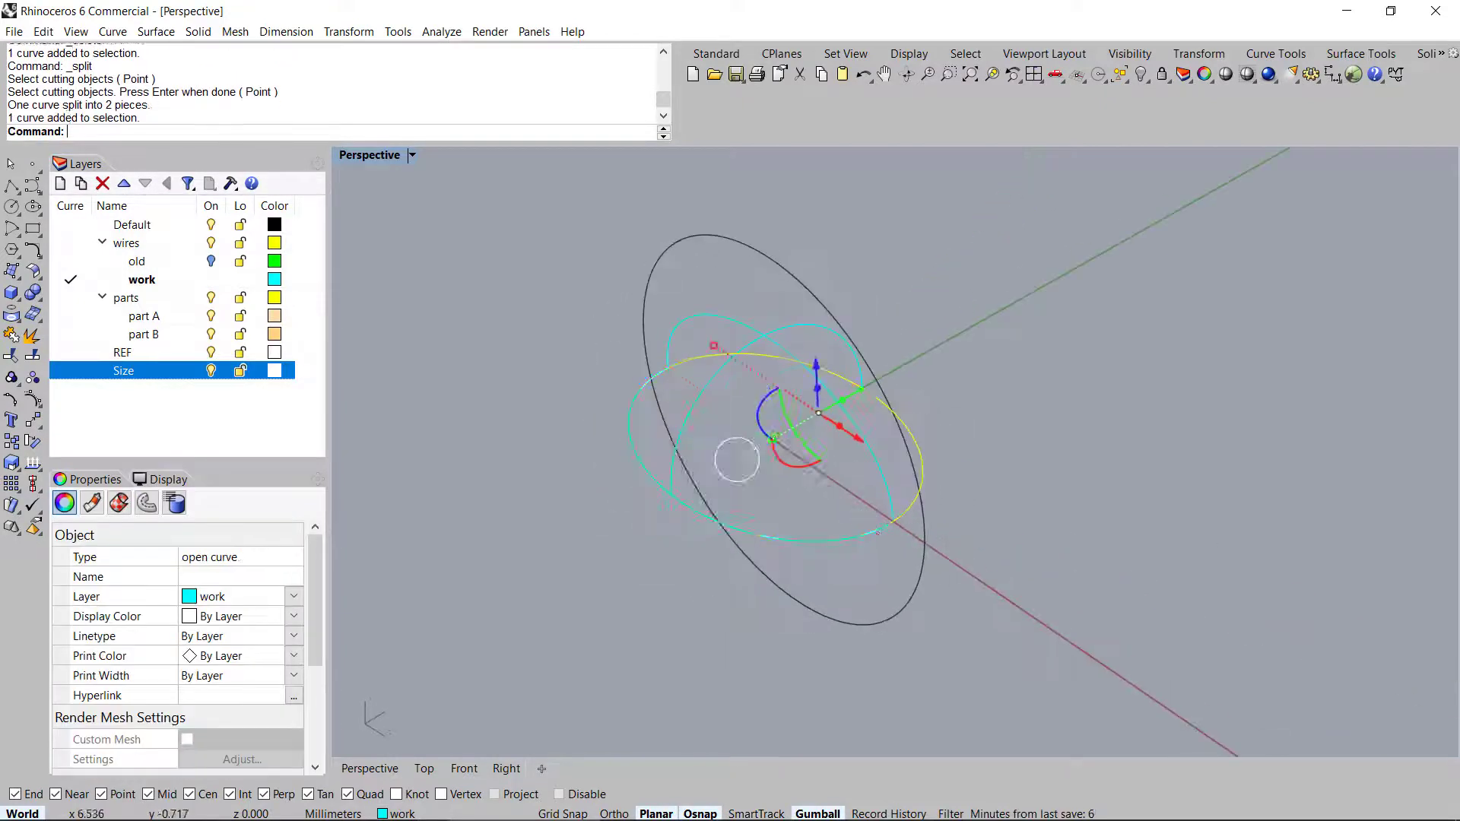
left_click(874, 535)
Create a network surface from the four open curves, delete the curves and select the resulting dome
left_click_drag(1048, 257, 522, 531)
right_click_drag(664, 522, 677, 469)
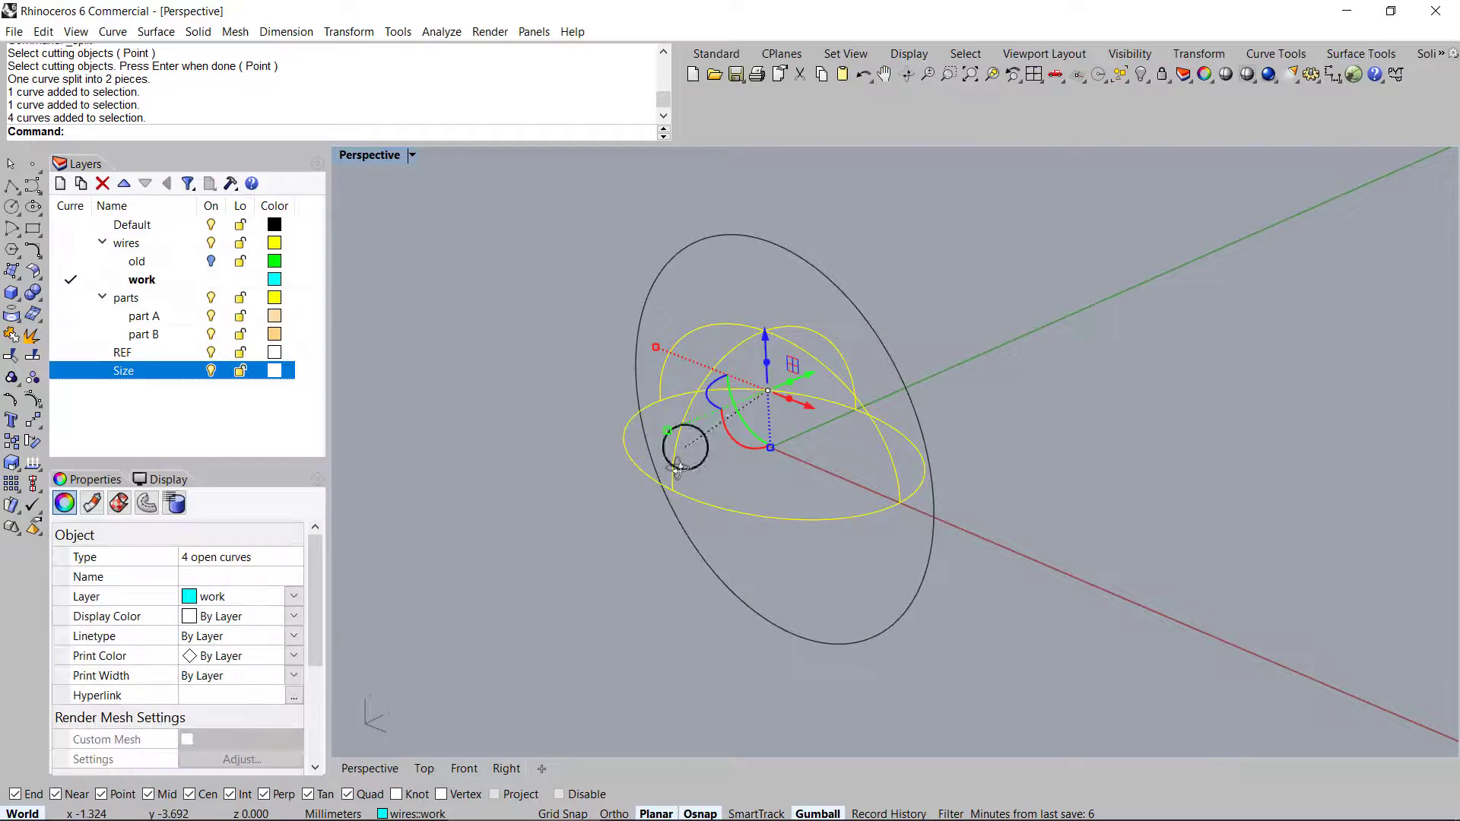
key("F4")
right_click_drag(853, 423, 878, 455)
right_click(891, 462)
key("Delete")
left_click(860, 463)
In the Front view, mirror a copy of the dome across the horizontal axis through 0,0,0
double_click(377, 154)
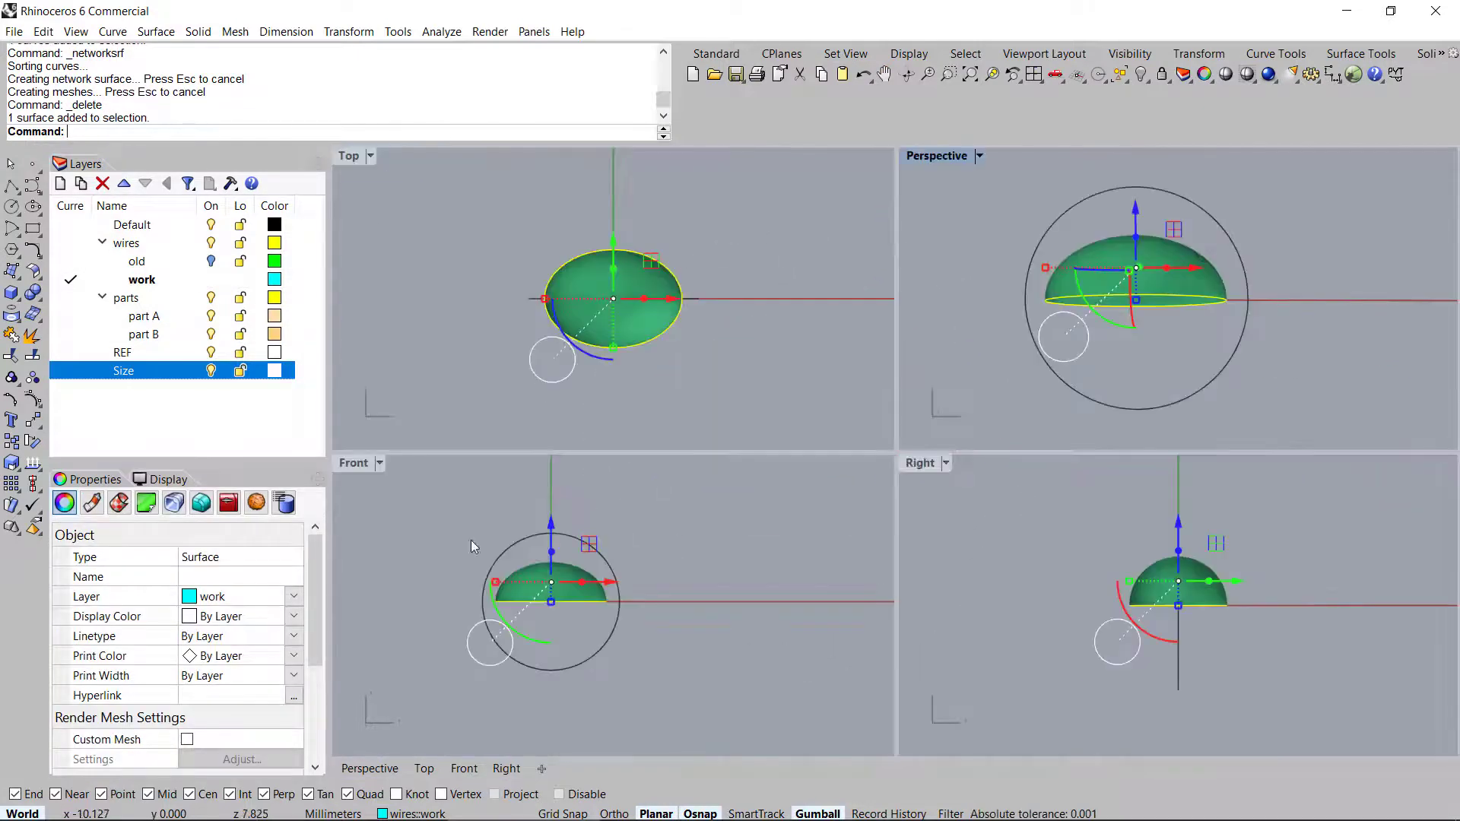
double_click(354, 463)
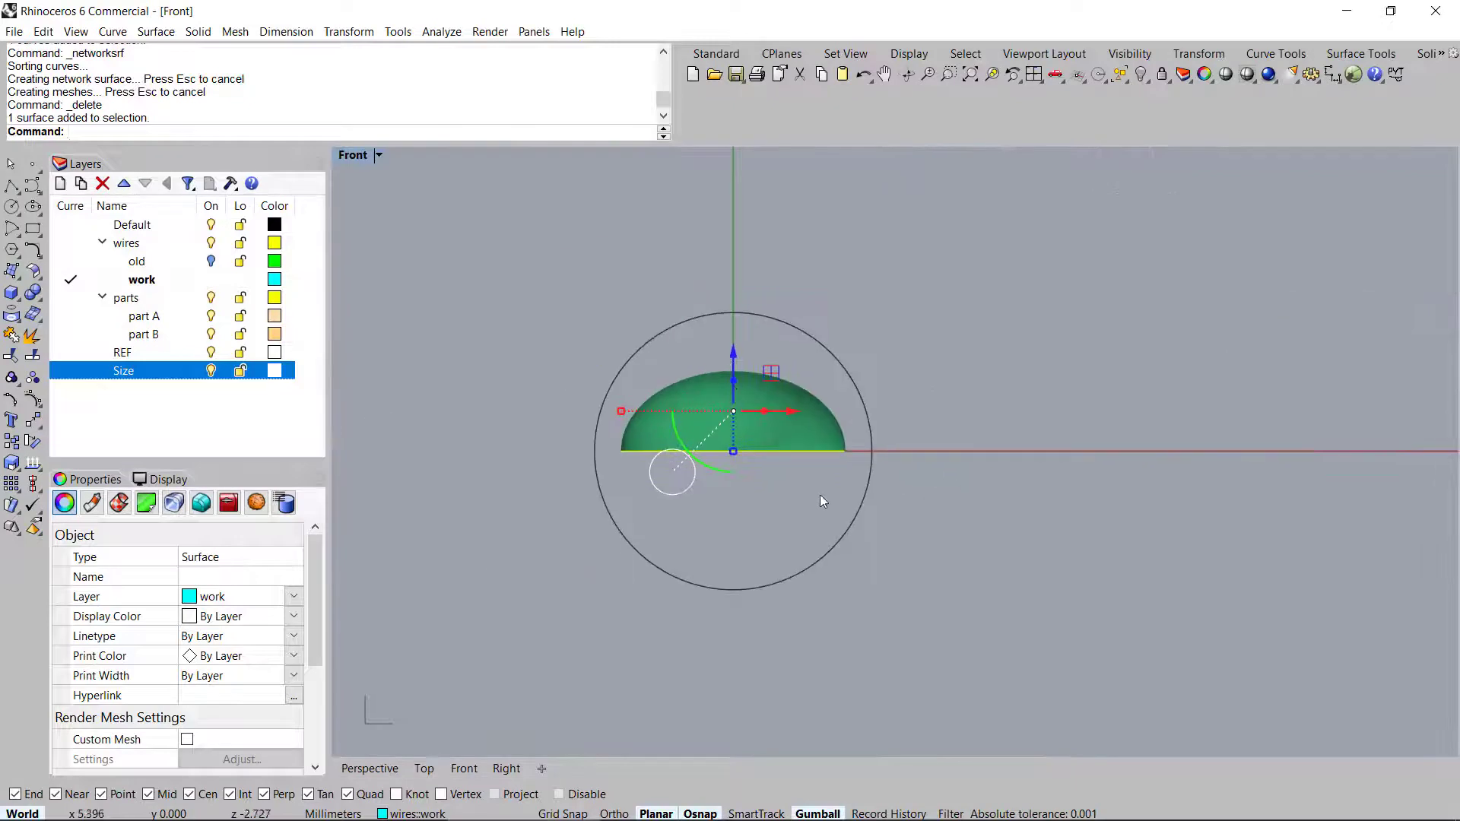
scroll(757, 461, "up", 3)
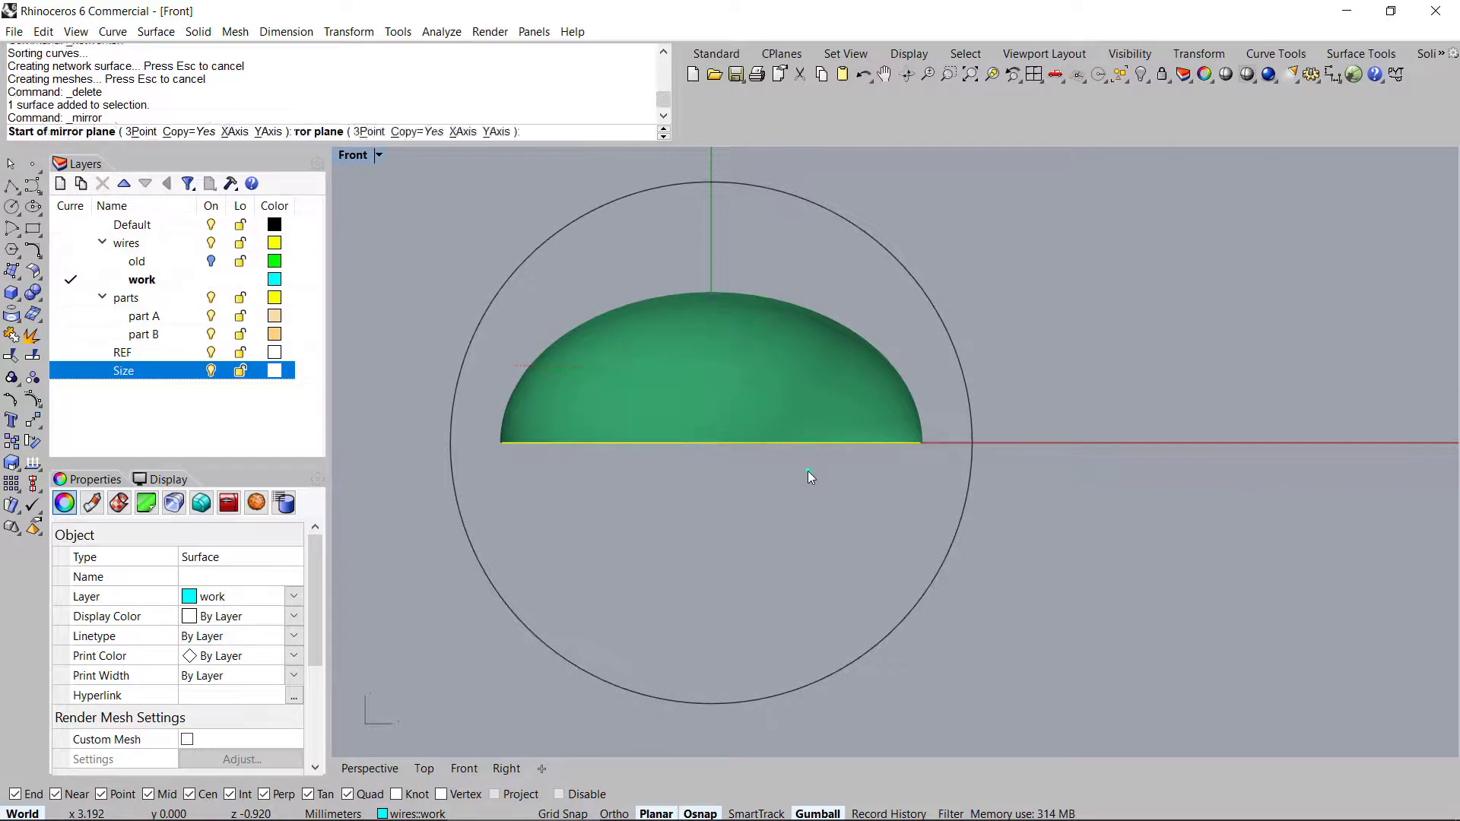
key("m")
key("shift")
left_click(1238, 436, "shift")
scroll(788, 412, "down", 6)
right_click_drag(863, 463, 886, 528)
scroll(864, 545, "up", 4)
Flatten the lower dome with Scale1D from 0,0,0, using Ortho and a second reference point about 1.6 mm below the base point
left_click(833, 508)
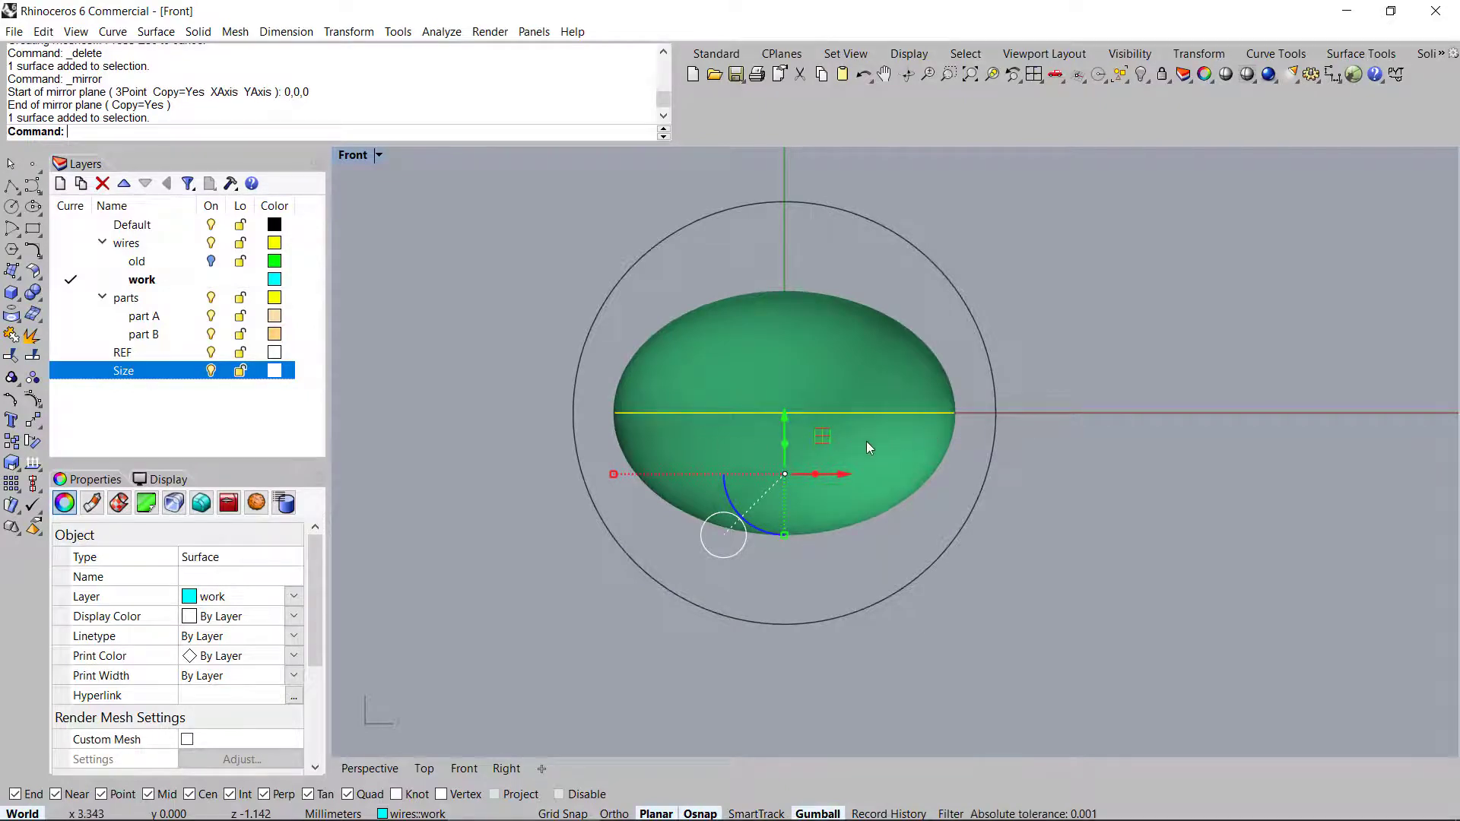
key("s")
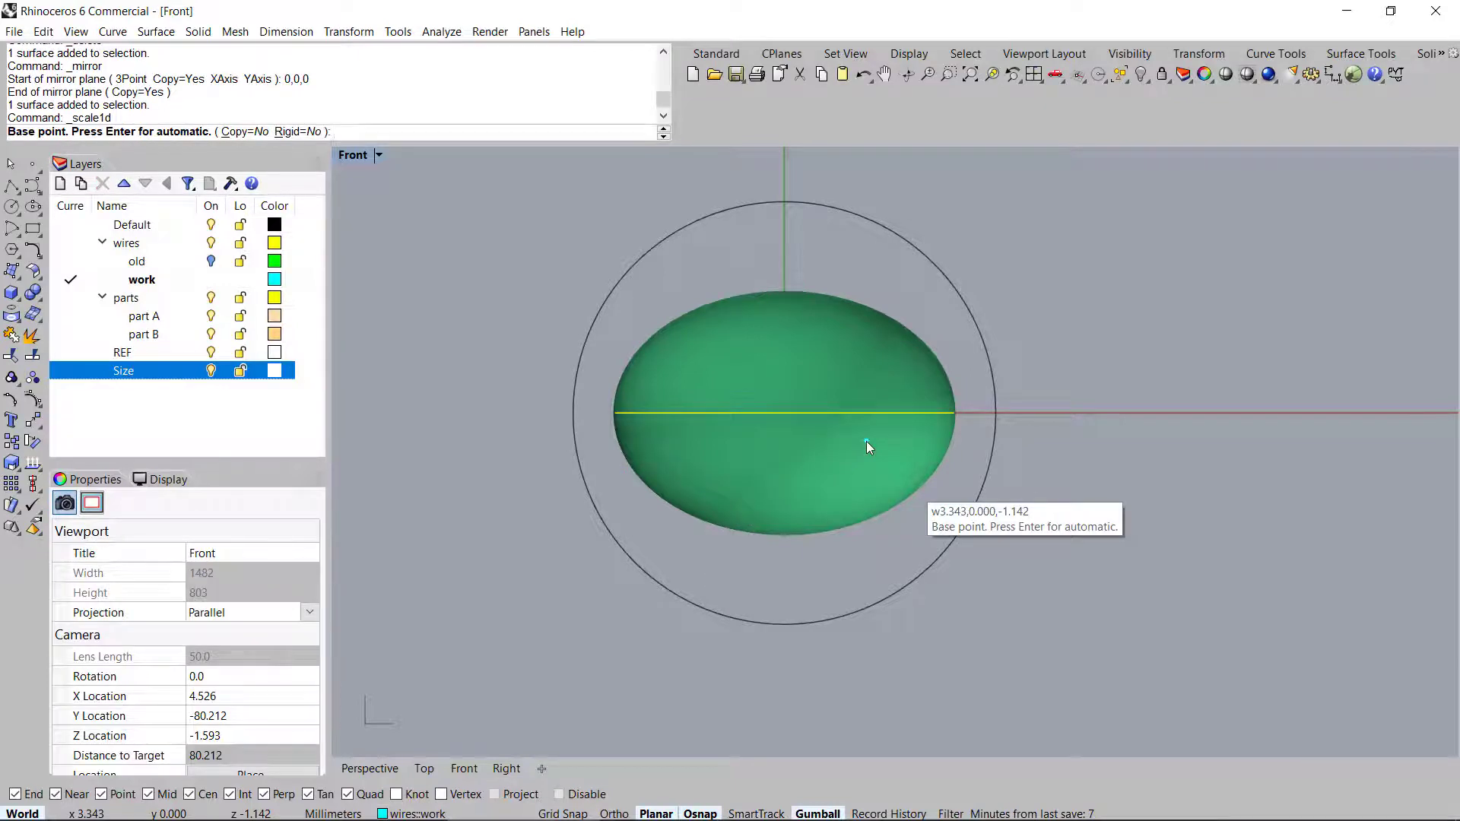
type("0,0,0")
key("Return")
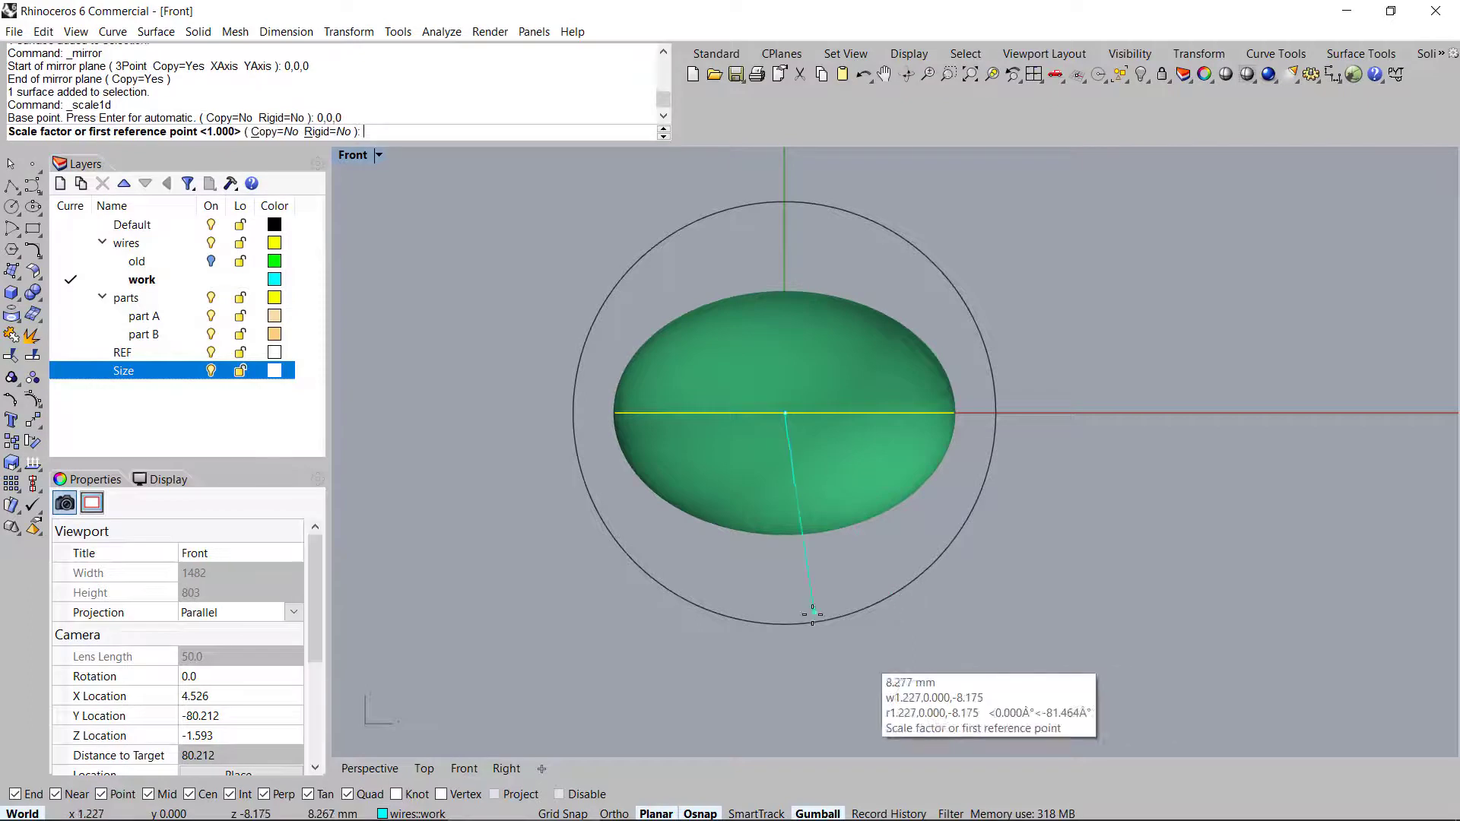
scroll(810, 585, "up", 6)
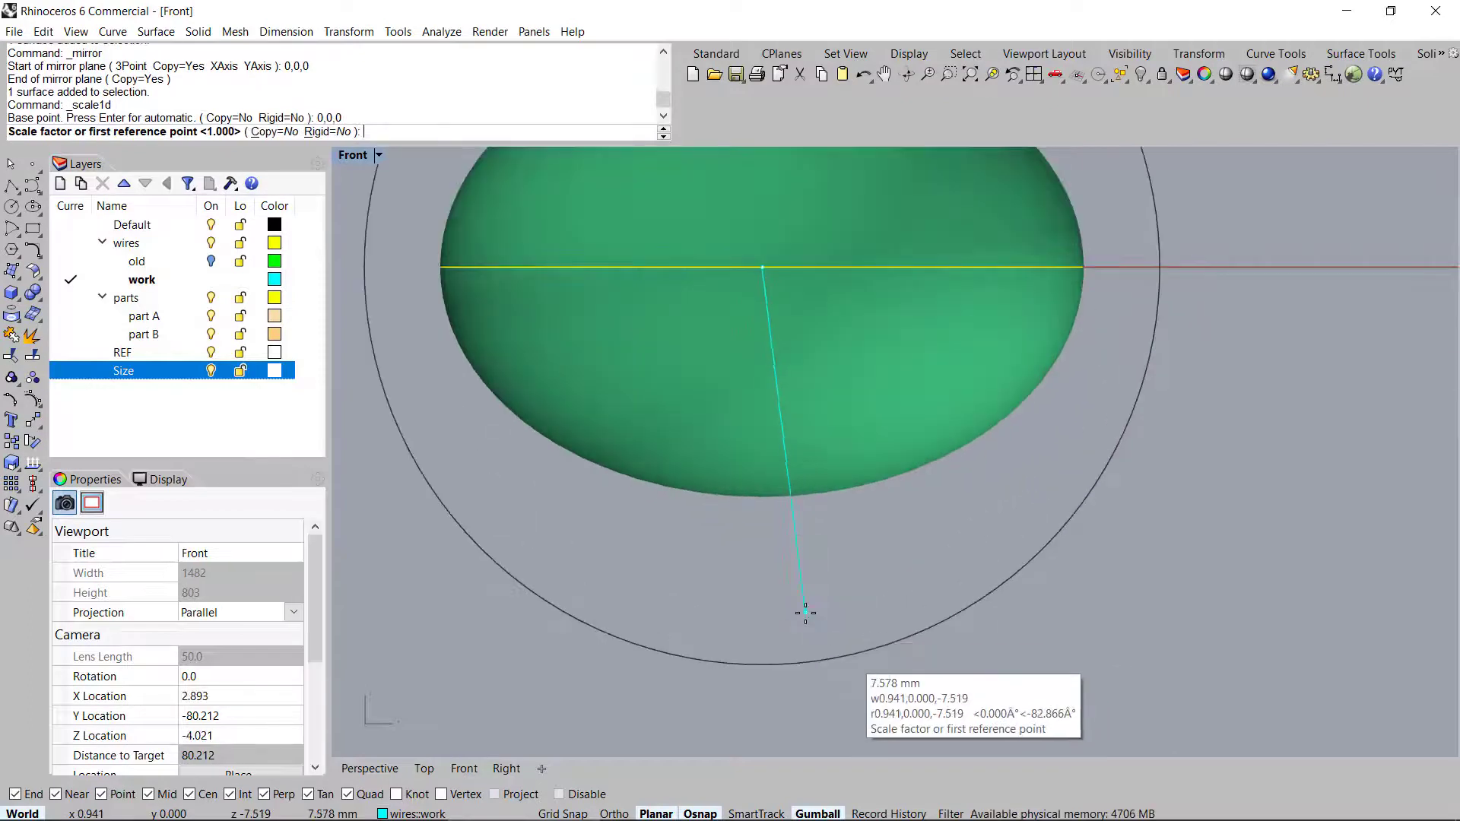
scroll(803, 588, "down", 4)
key("F8")
left_click(779, 678)
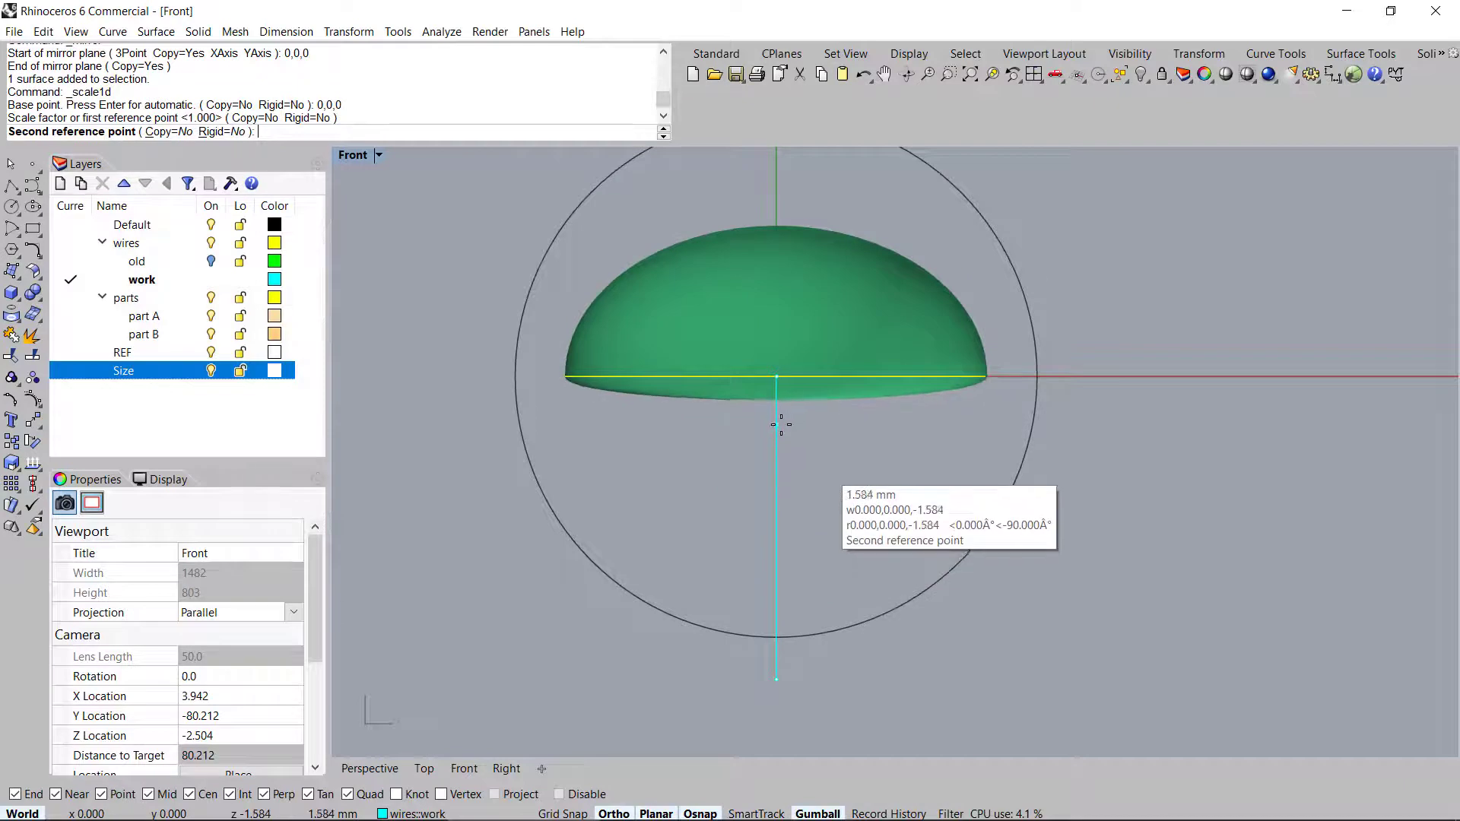
left_click(779, 425)
scroll(803, 380, "up", 3)
right_click_drag(829, 424, 825, 452)
left_click(899, 525)
right_click_drag(913, 487, 894, 511)
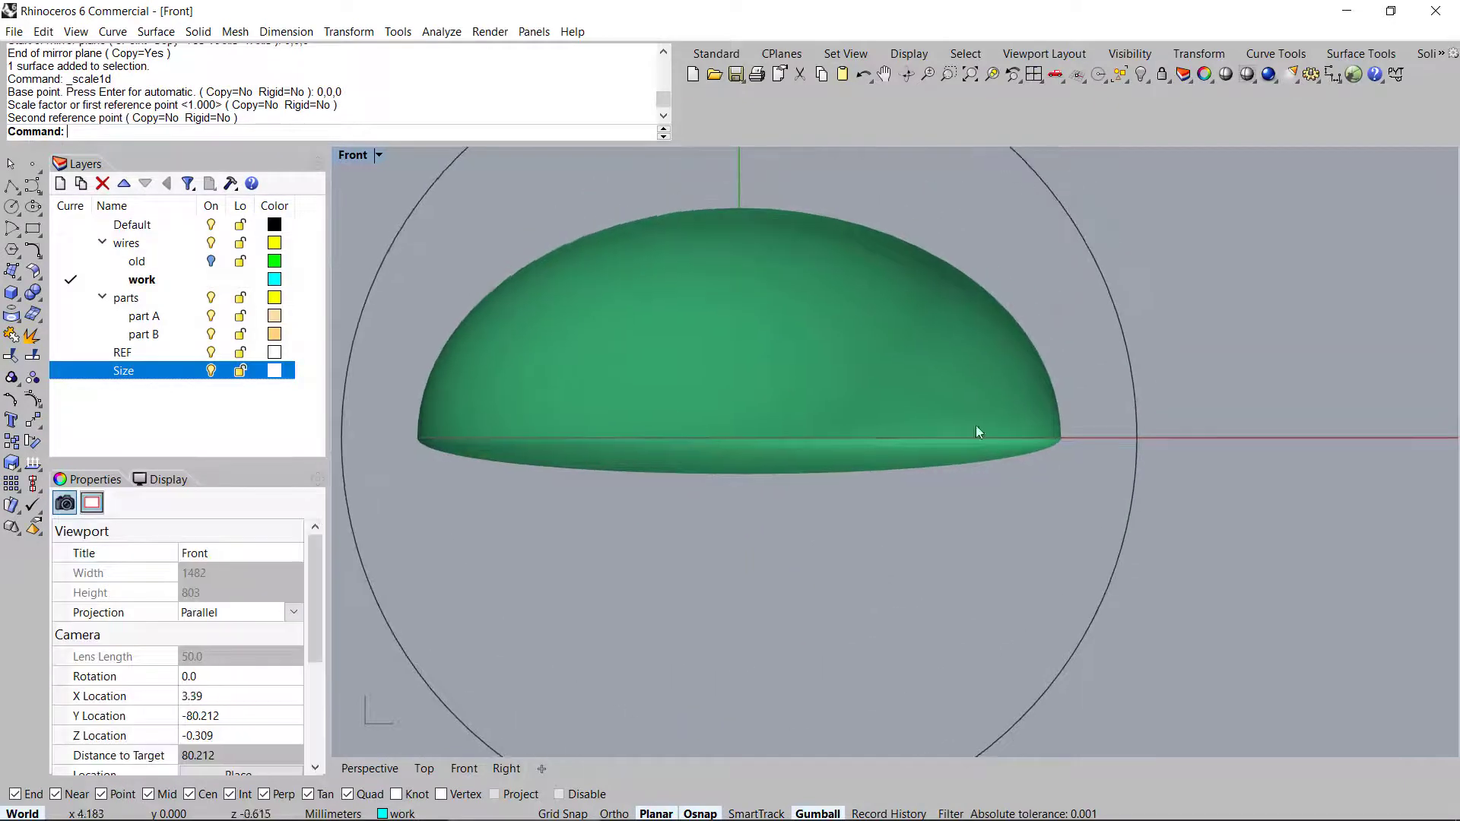
Join the upper and lower domes into one closed solid and return to the maximized Perspective view
key("ctrl+a")
middle_click(846, 494)
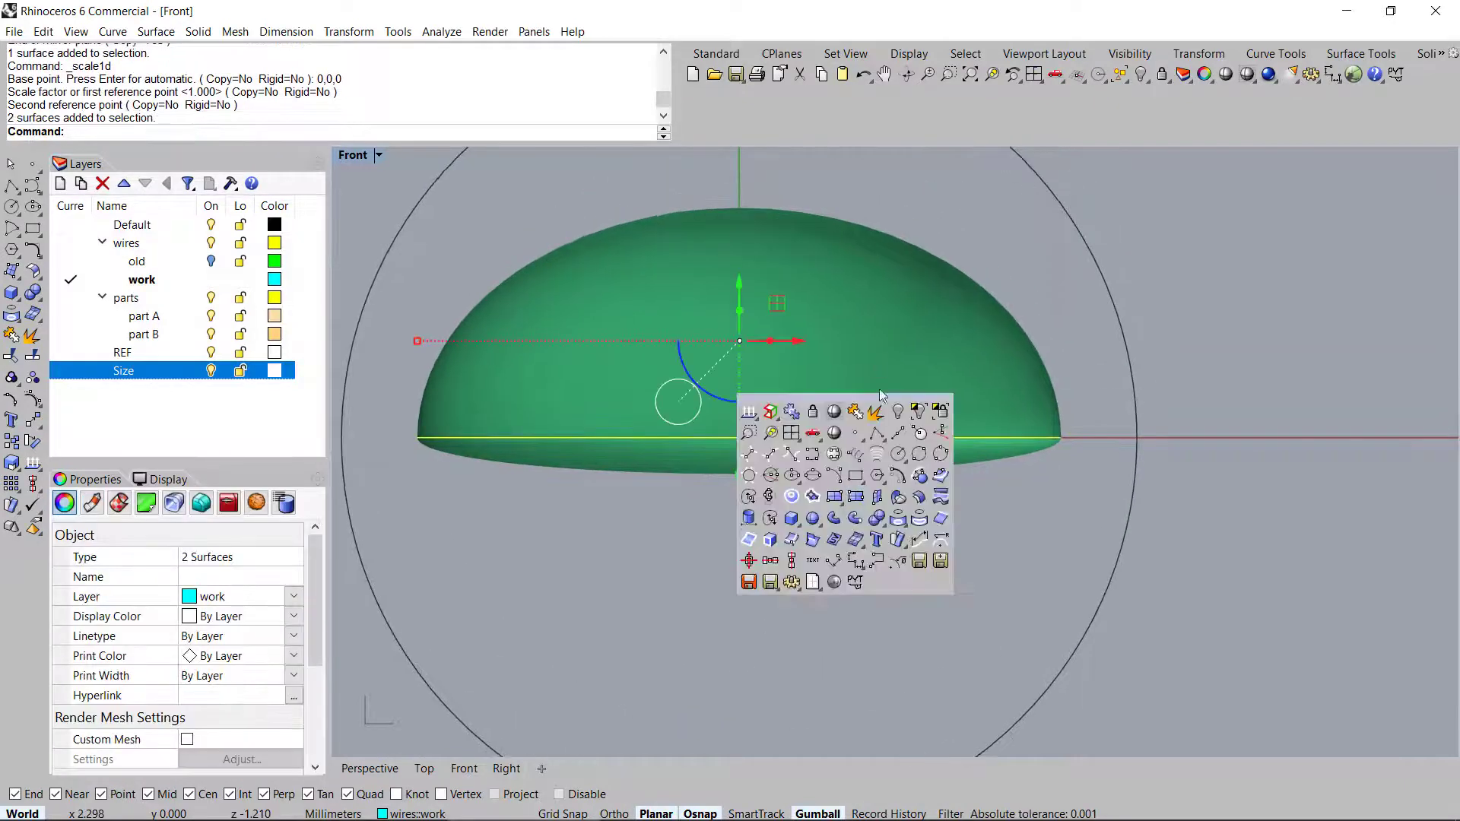
left_click(856, 412)
double_click(351, 156)
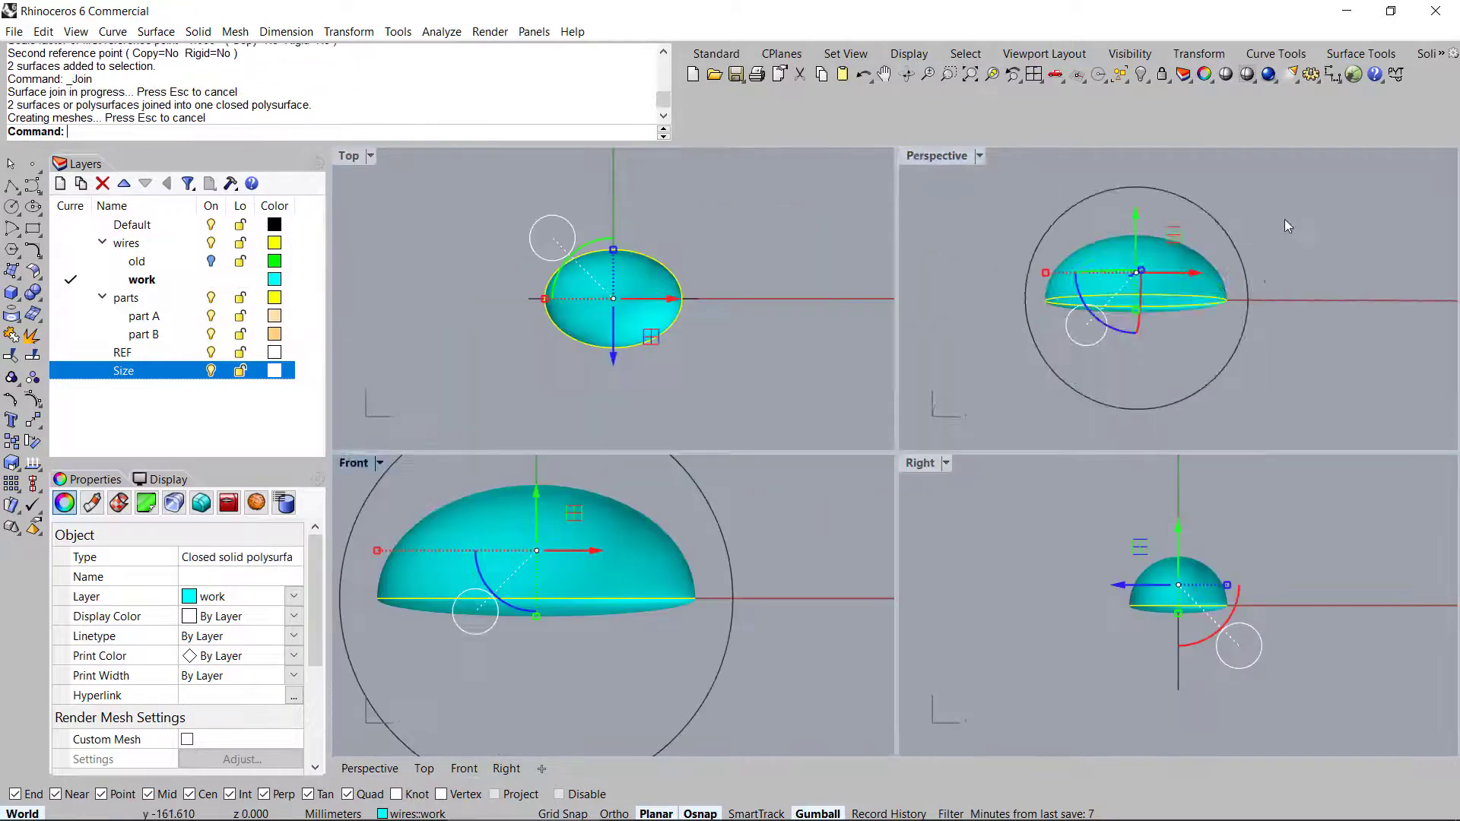
right_click_drag(1267, 308, 987, 202)
double_click(917, 157)
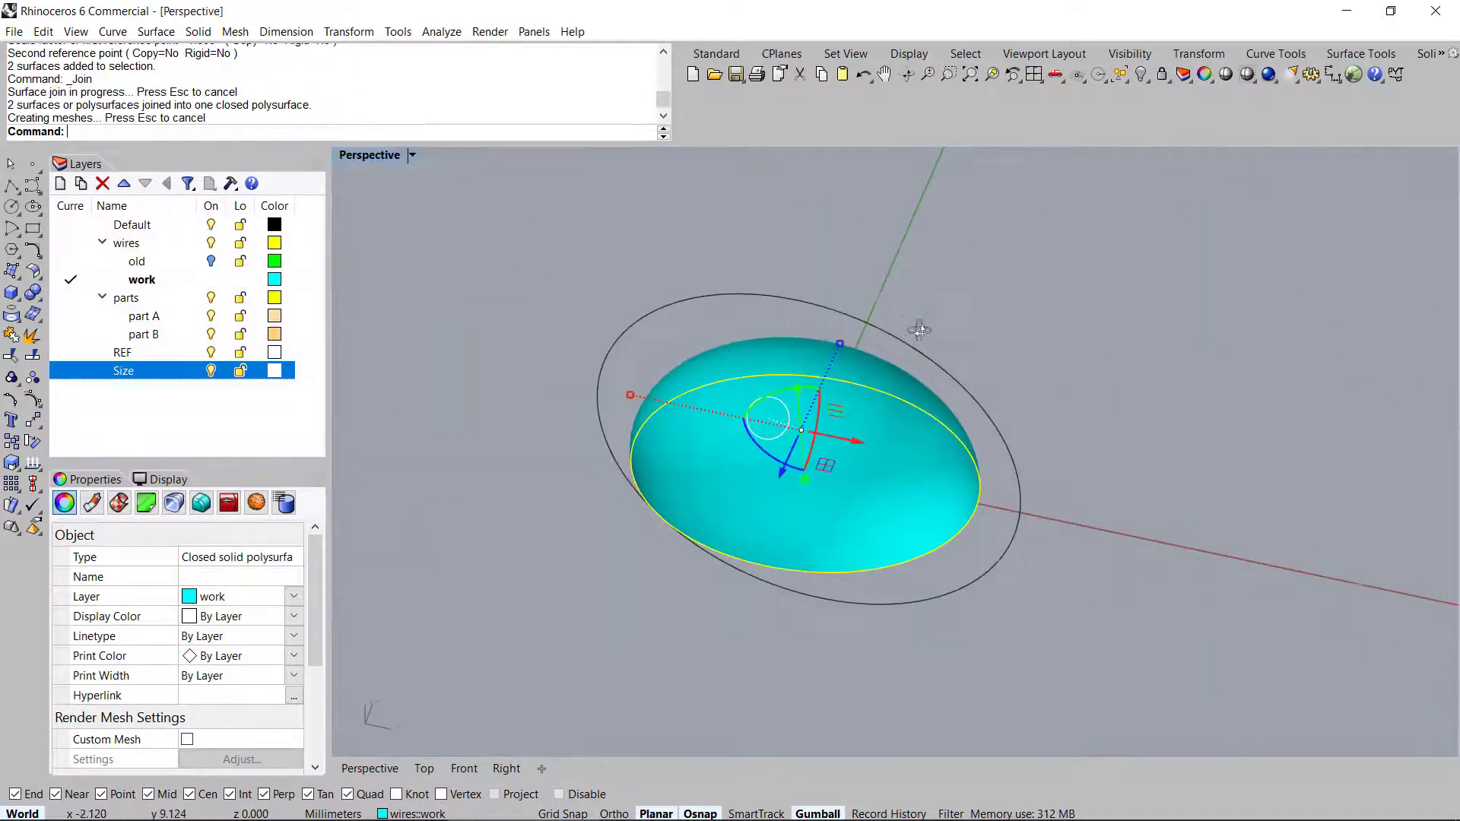
Duplicate the part B layer, name the copy ST and move the joined solid onto it
right_click(163, 334)
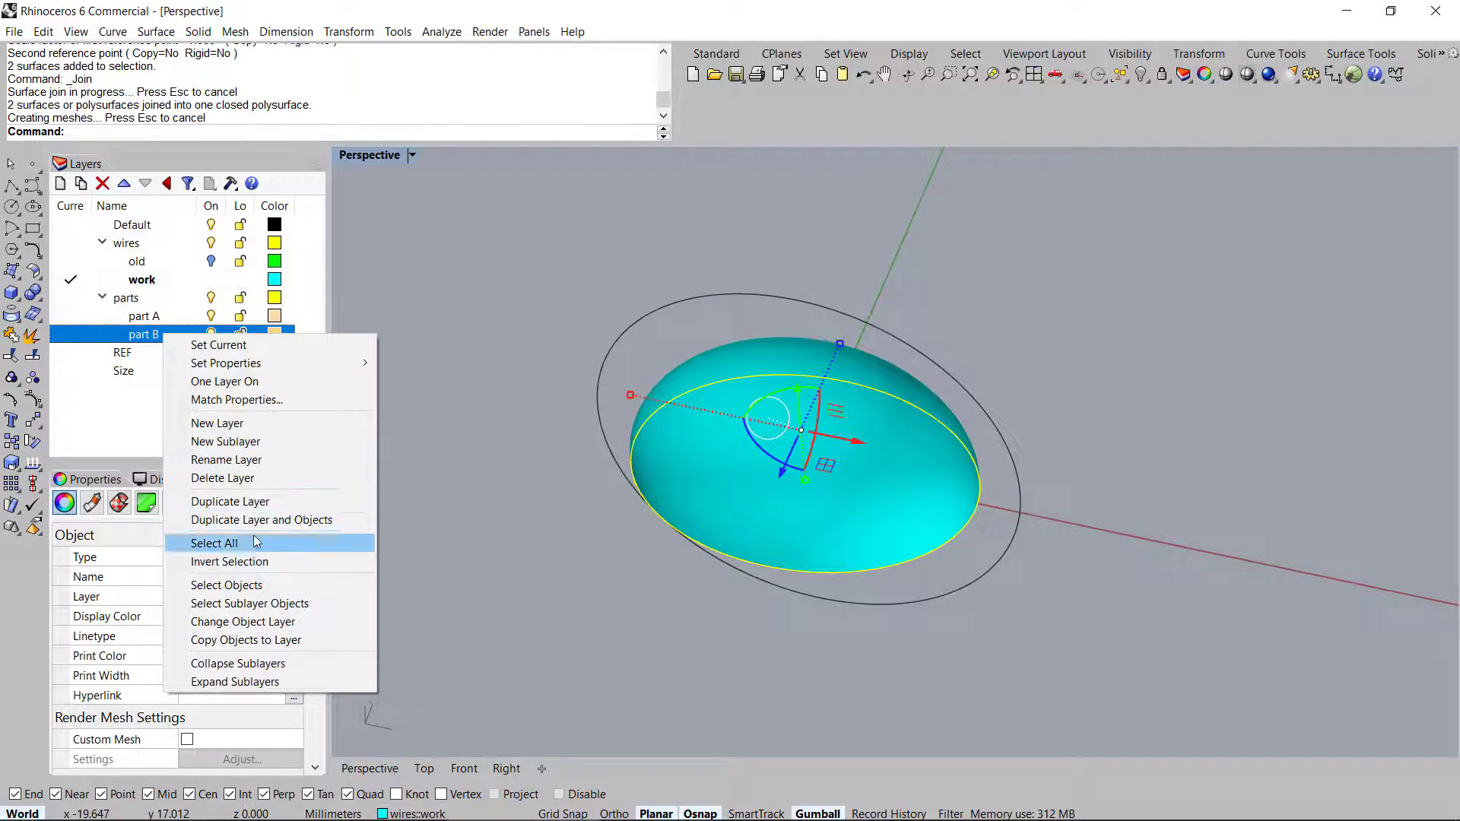
left_click(230, 501)
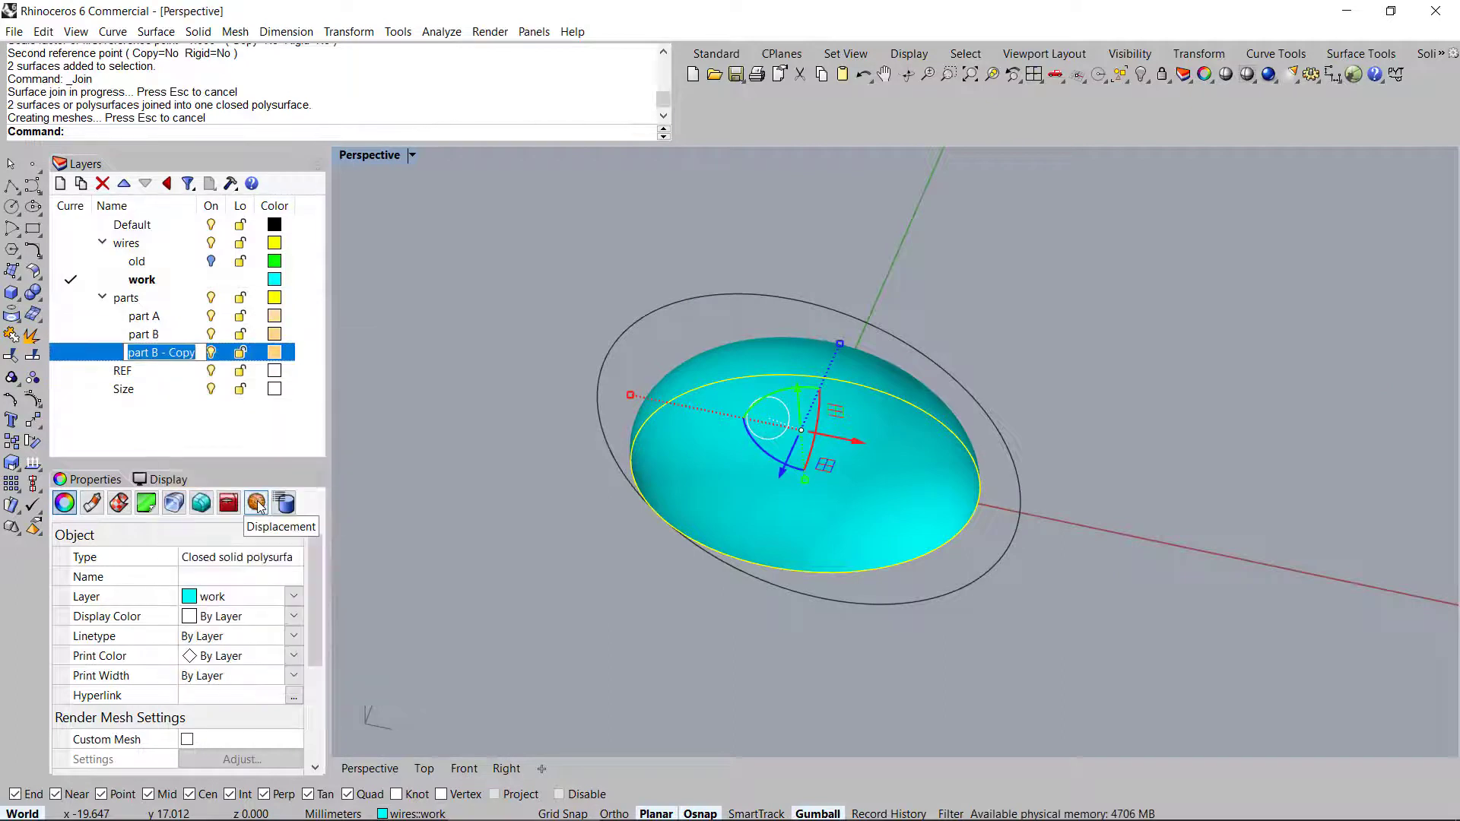
type("ST")
key("Return")
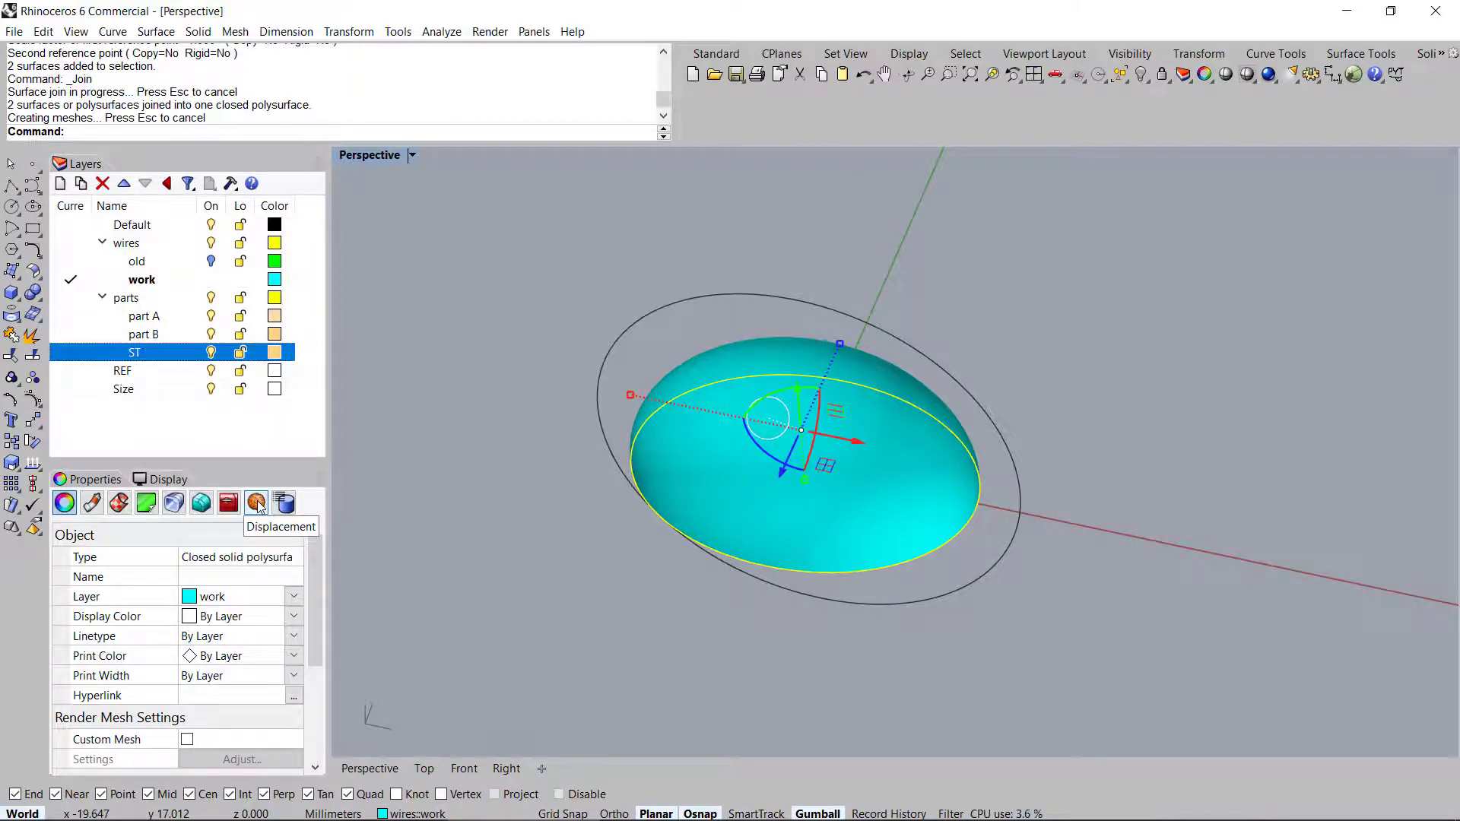
right_click(135, 353)
left_click(237, 644)
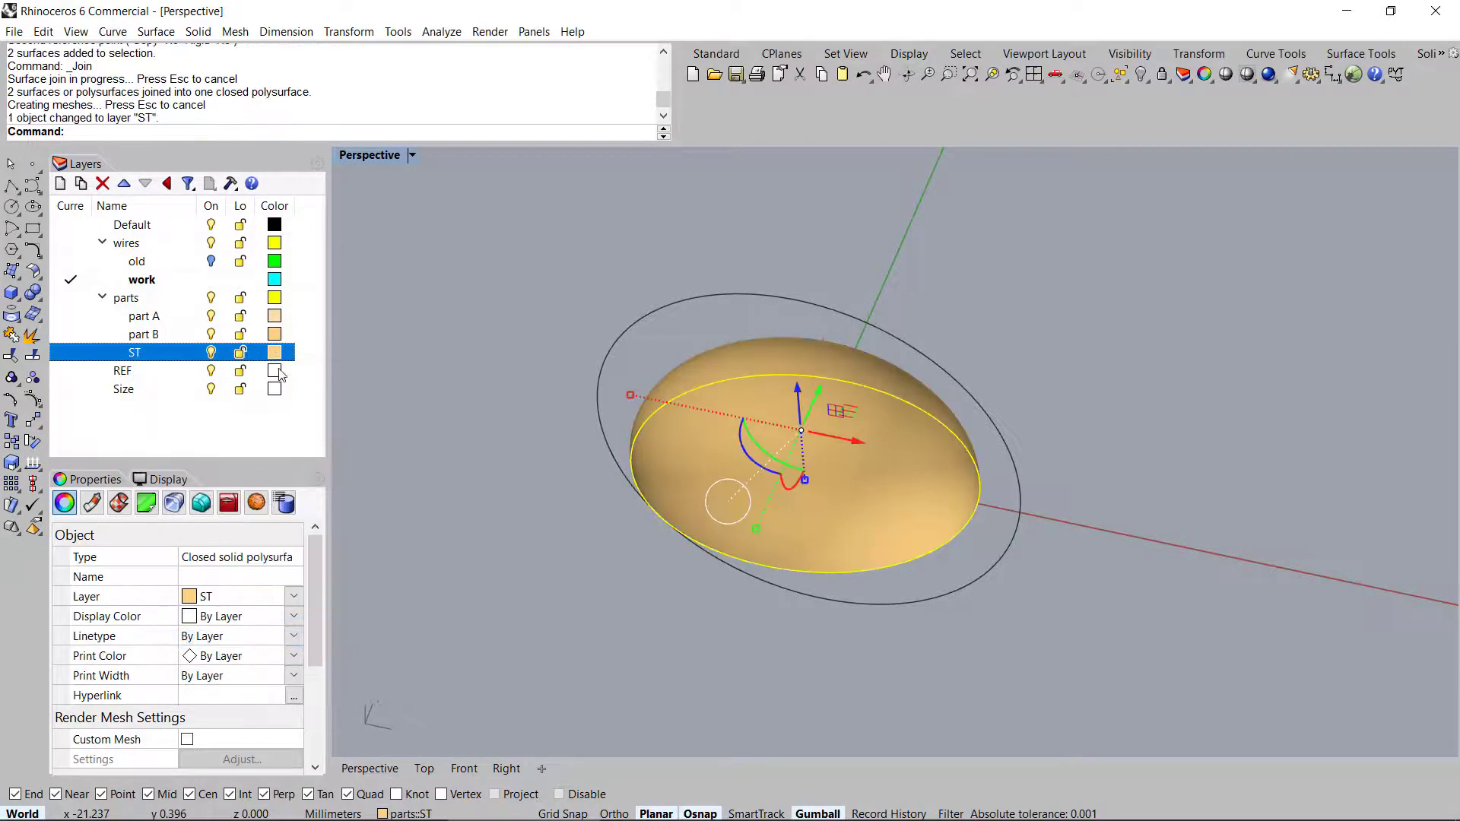
Set the ST layer colour to Lavender and deselect the solid
left_click(275, 353)
left_click_drag(638, 397, 640, 228)
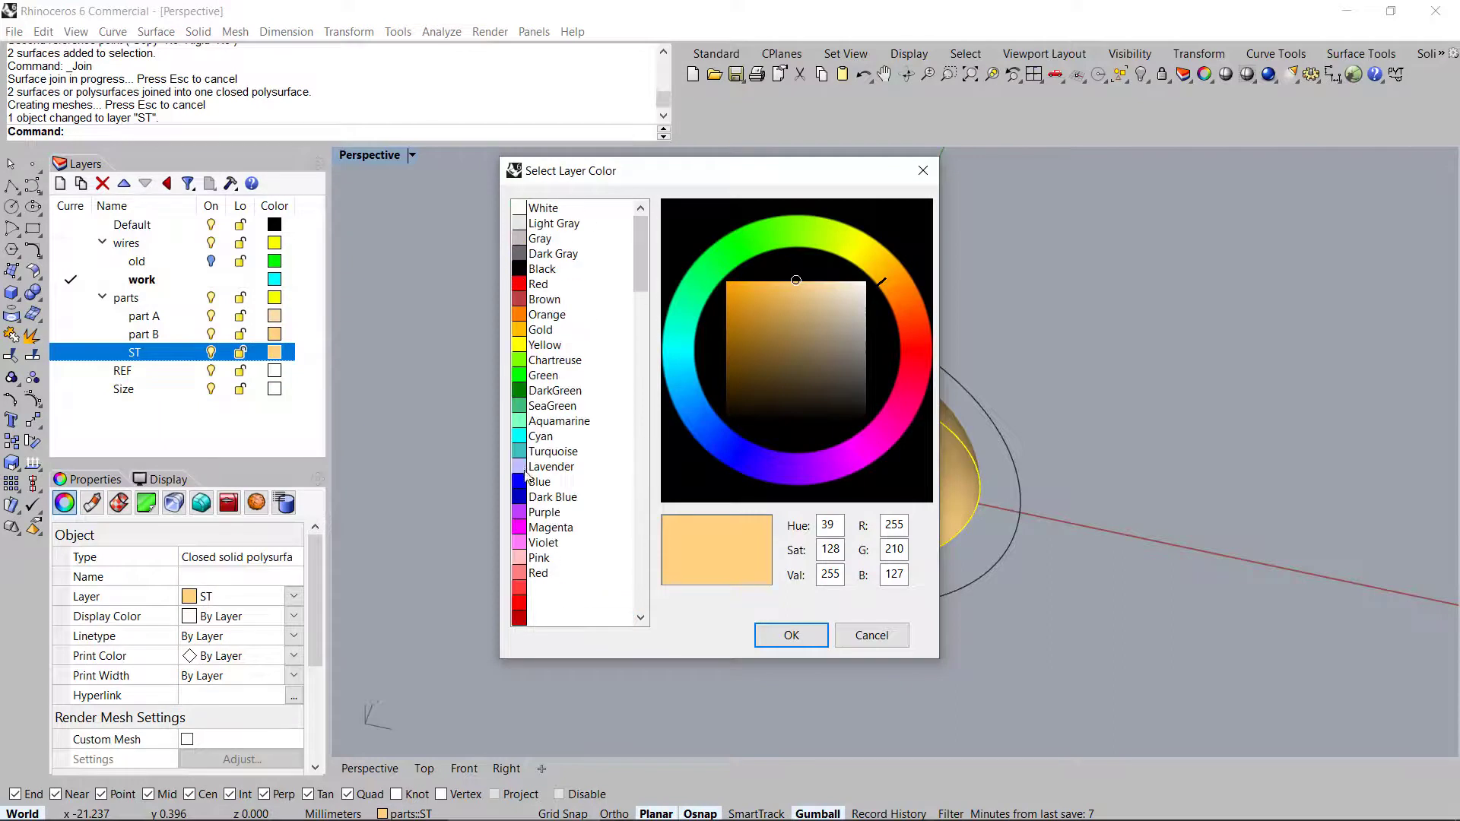
left_click(549, 466)
left_click(818, 644)
right_click_drag(841, 413, 981, 582)
left_click(1270, 414)
right_click_drag(920, 387, 915, 463)
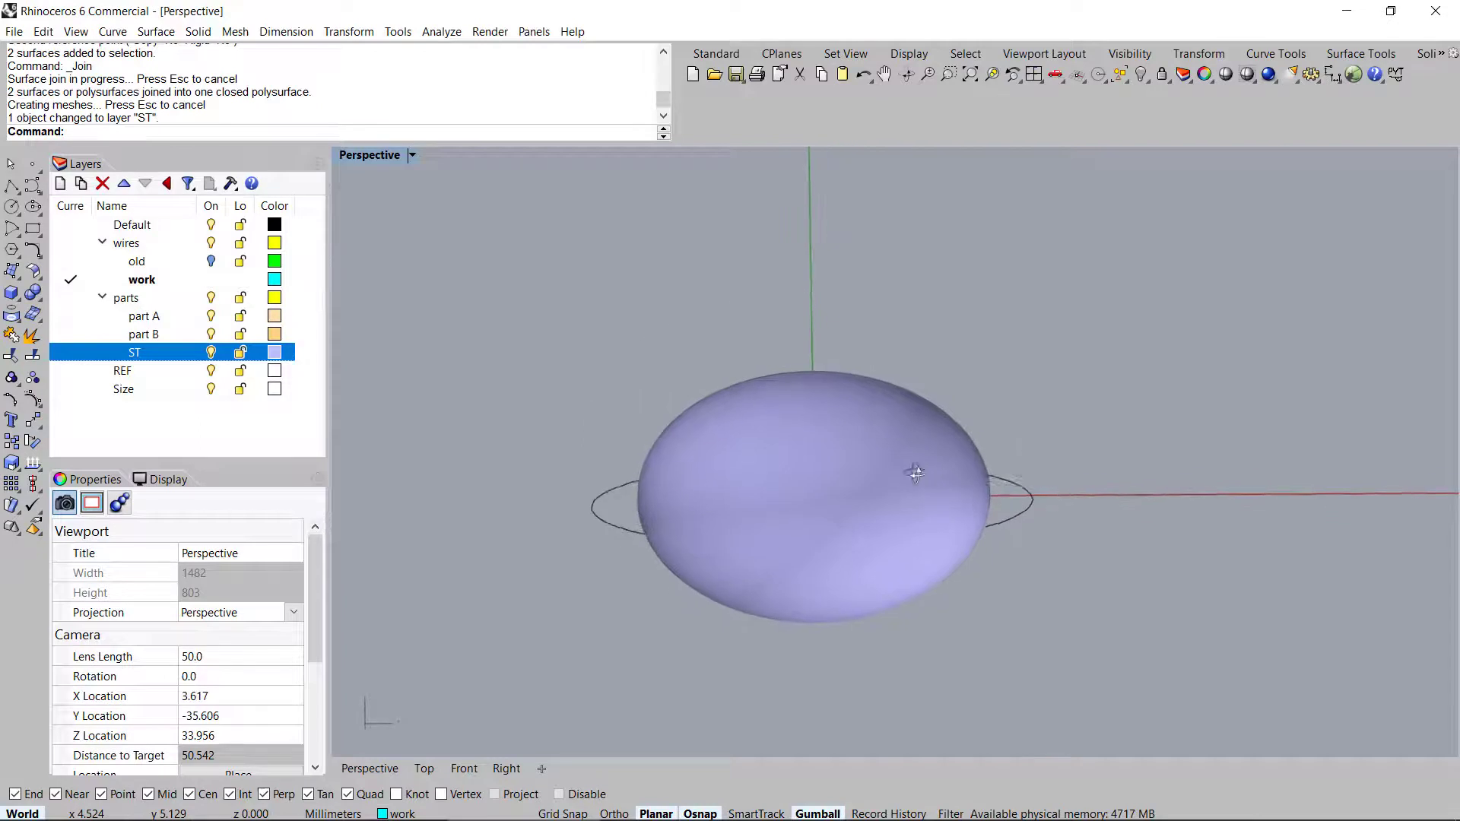
Rotate the stone solid a quarter turn about its vertical axis with the gumball so its long axis crosses the ring circle's plane
left_click(912, 461)
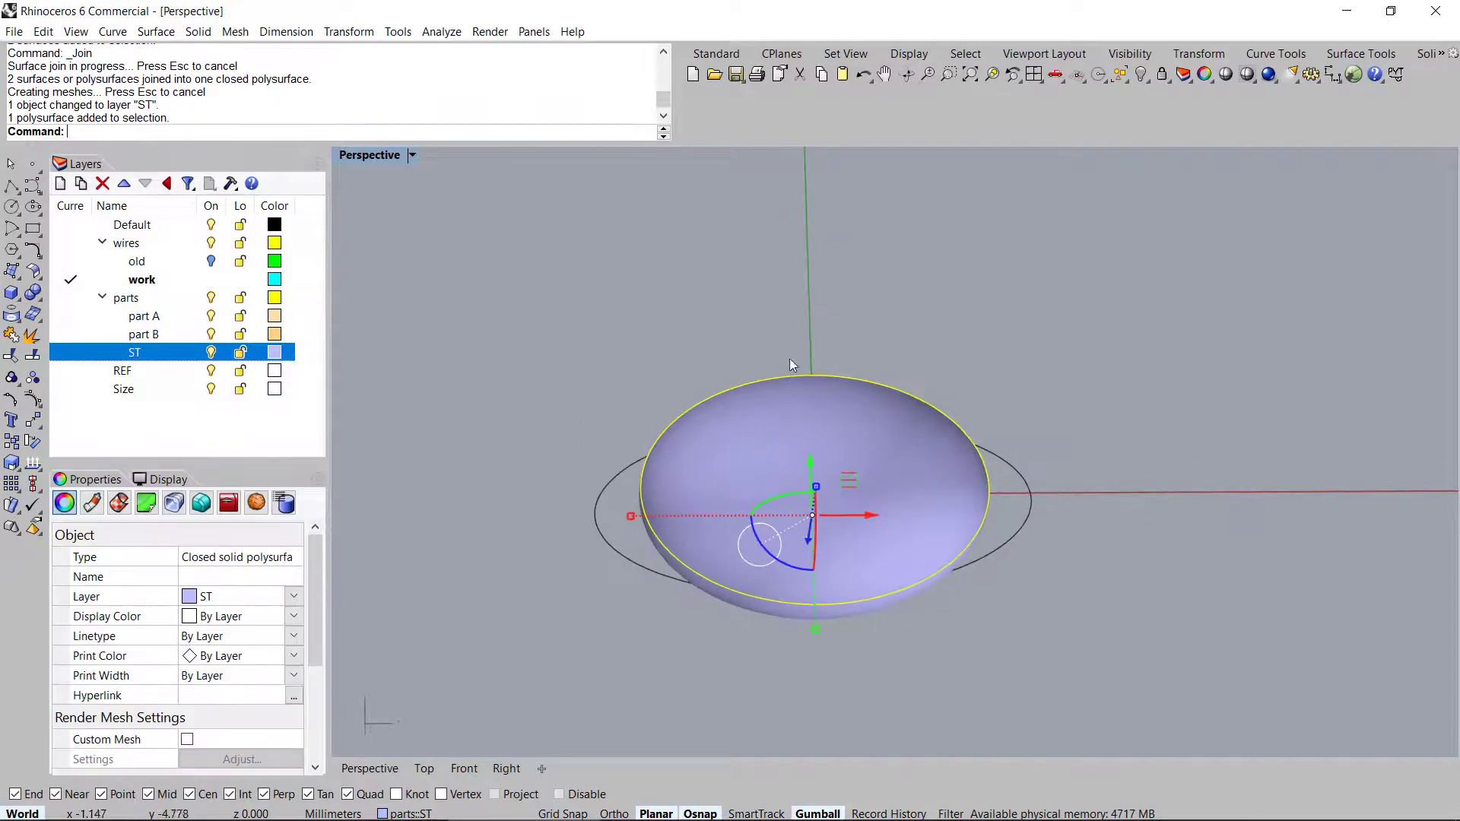
scroll(785, 386, "down", 4)
right_click_drag(784, 385, 823, 447)
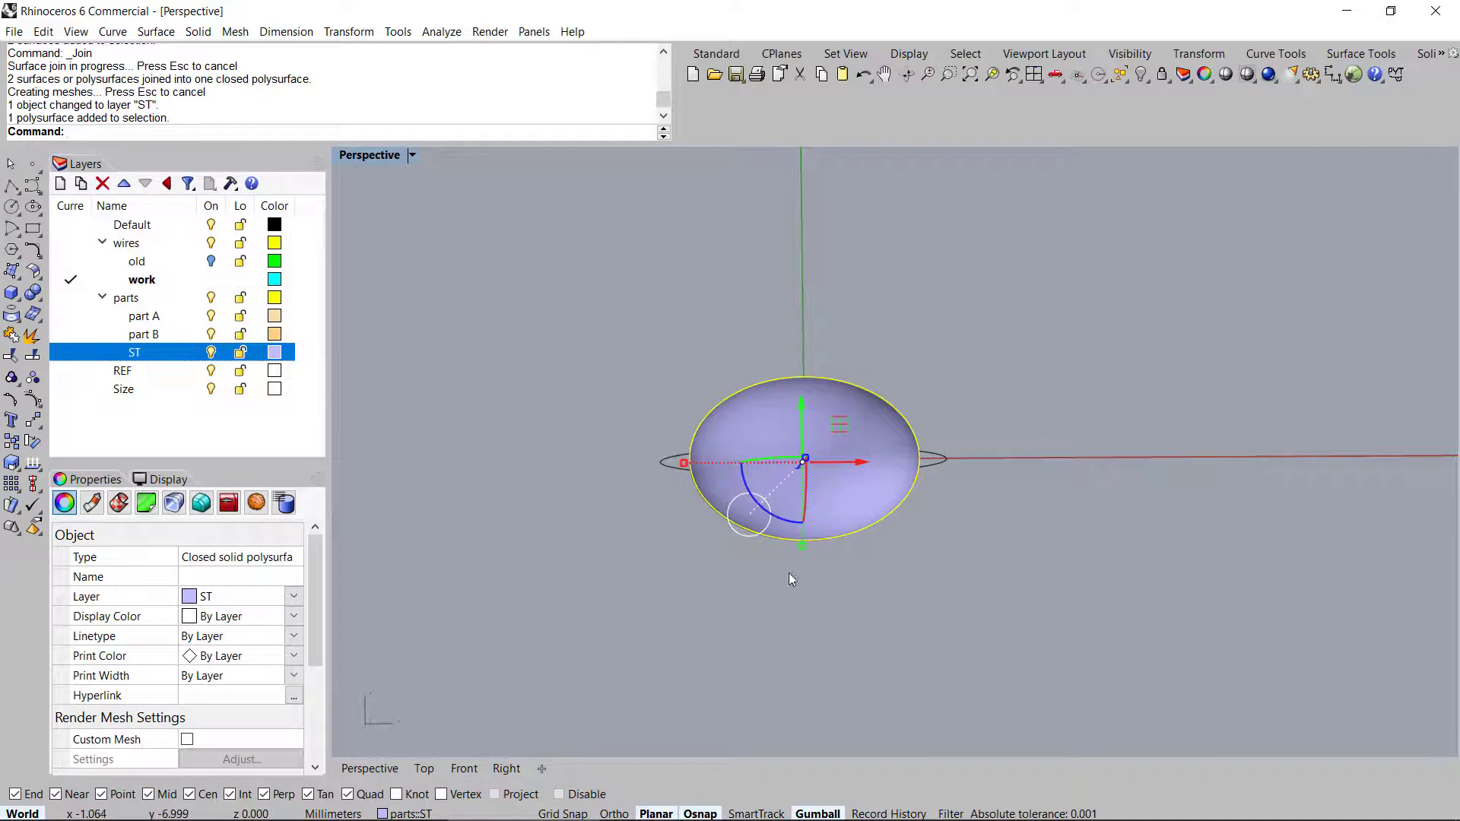
right_click_drag(787, 503, 770, 530)
left_click_drag(748, 472, 859, 577)
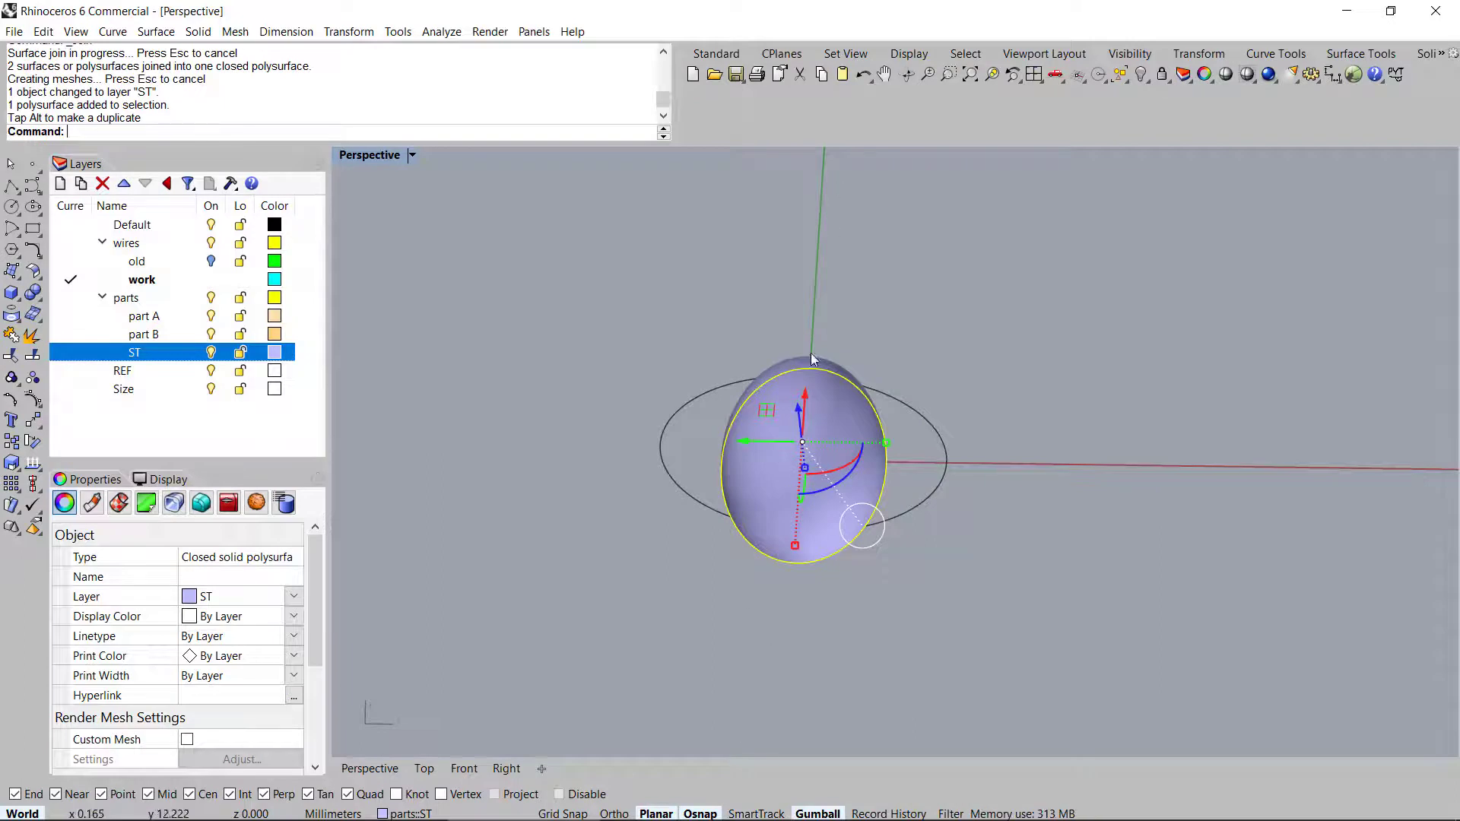
Move the stone vertically with the gumball until its shallow base sits just on top of the ring size circle
right_click_drag(1053, 366, 1026, 231)
left_click_drag(804, 369, 815, 180)
scroll(806, 232, "up", 10)
right_click_drag(808, 319, 810, 389, "shift")
scroll(821, 351, "down", 5)
left_click_drag(823, 241, 848, 291)
right_click_drag(809, 503, 871, 495)
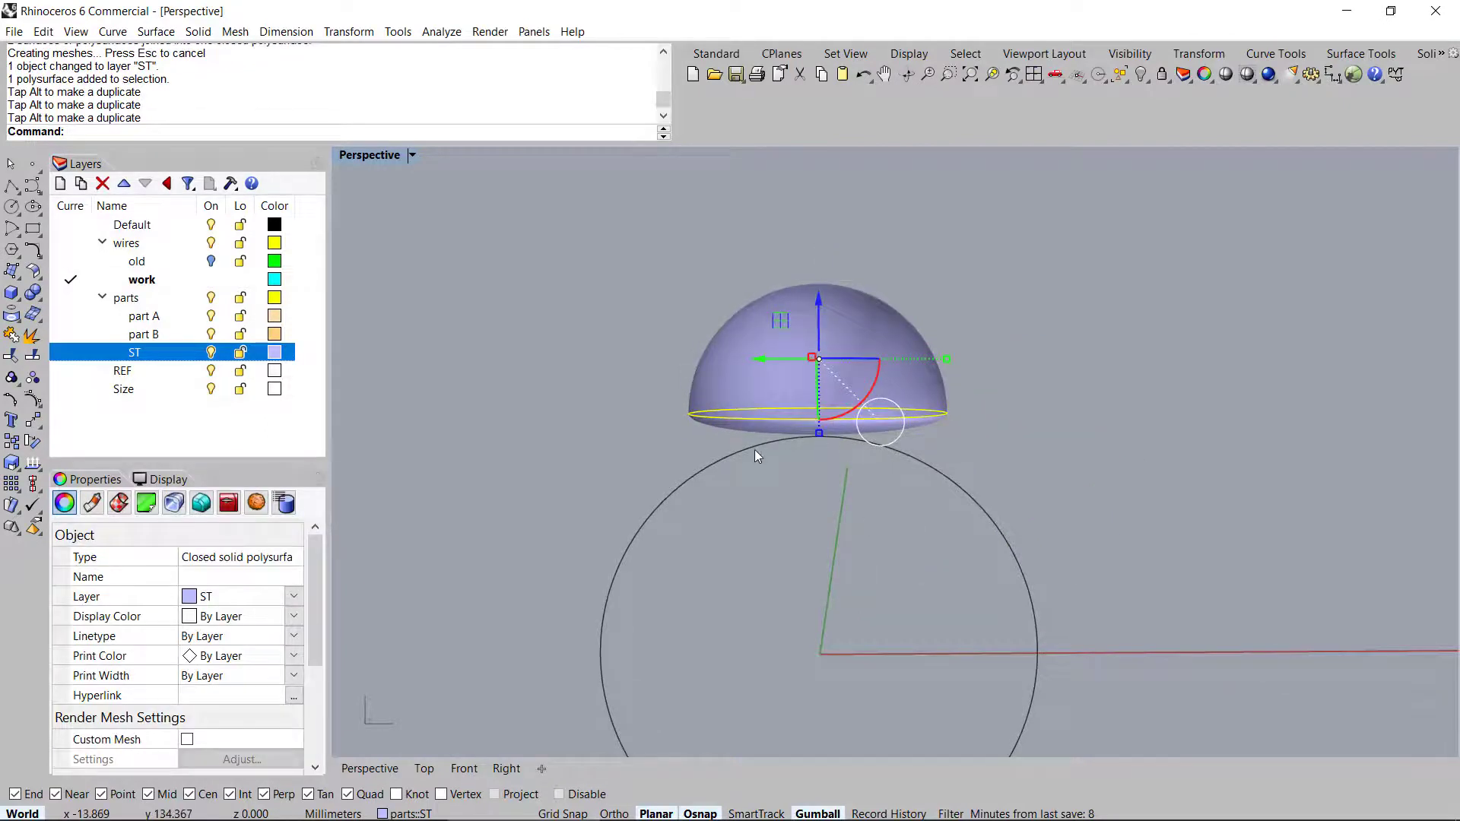
right_click_drag(822, 469, 833, 410)
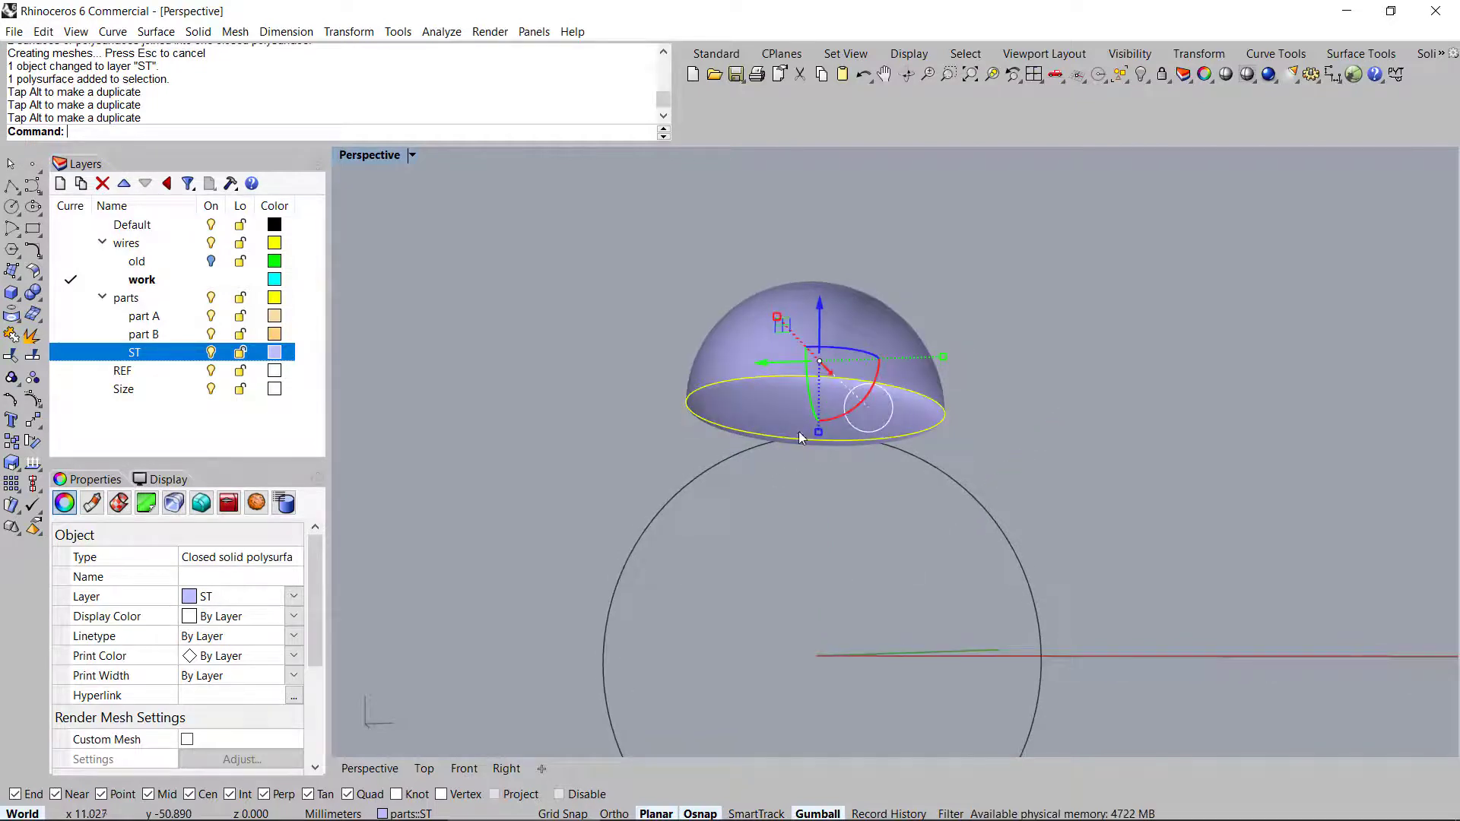
Raise the stone vertically by a numeric gumball move to leave a gap between its base and the ring size circle
right_click_drag(806, 463, 816, 332)
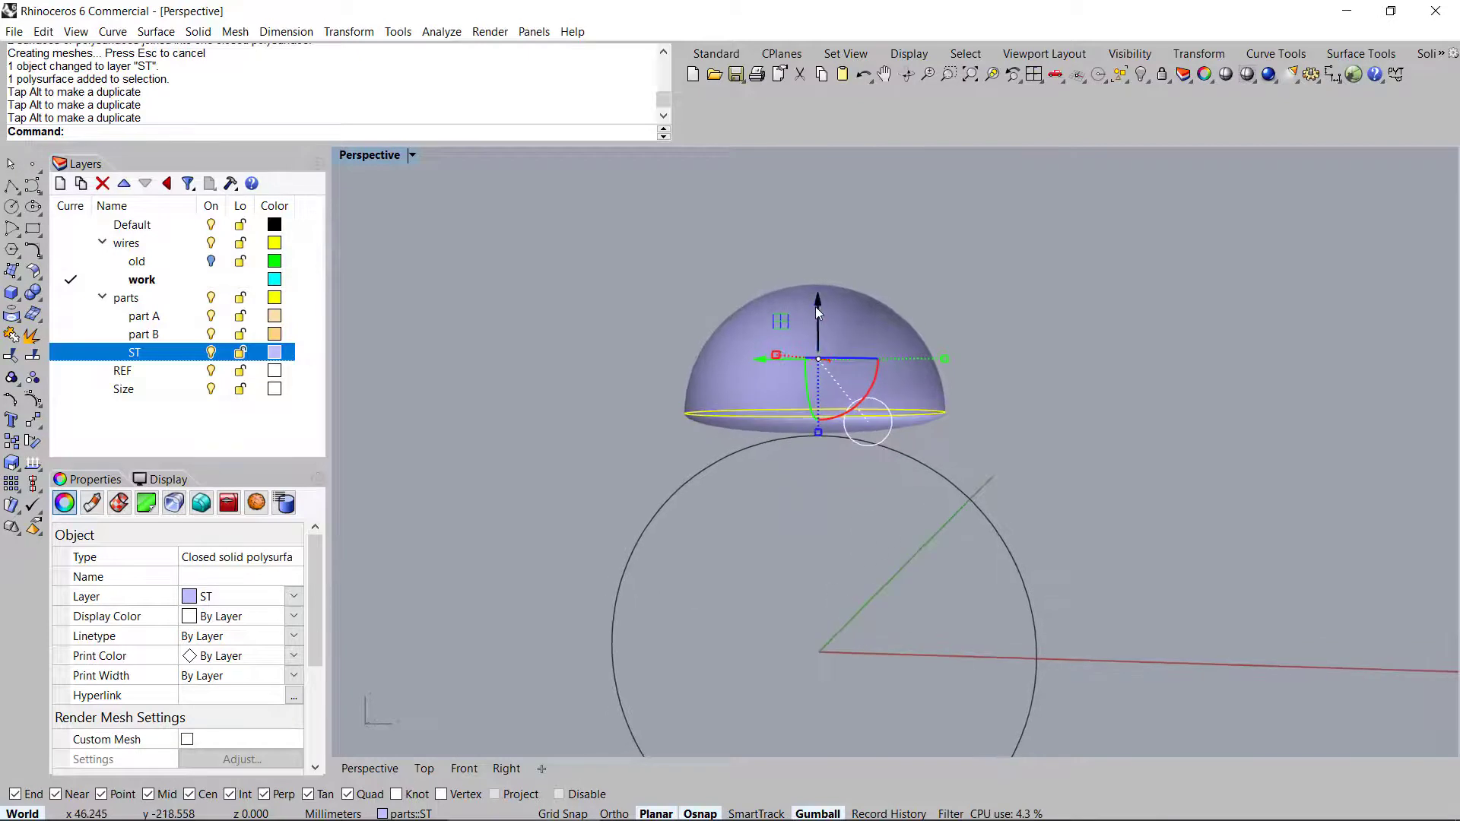
left_click(818, 302)
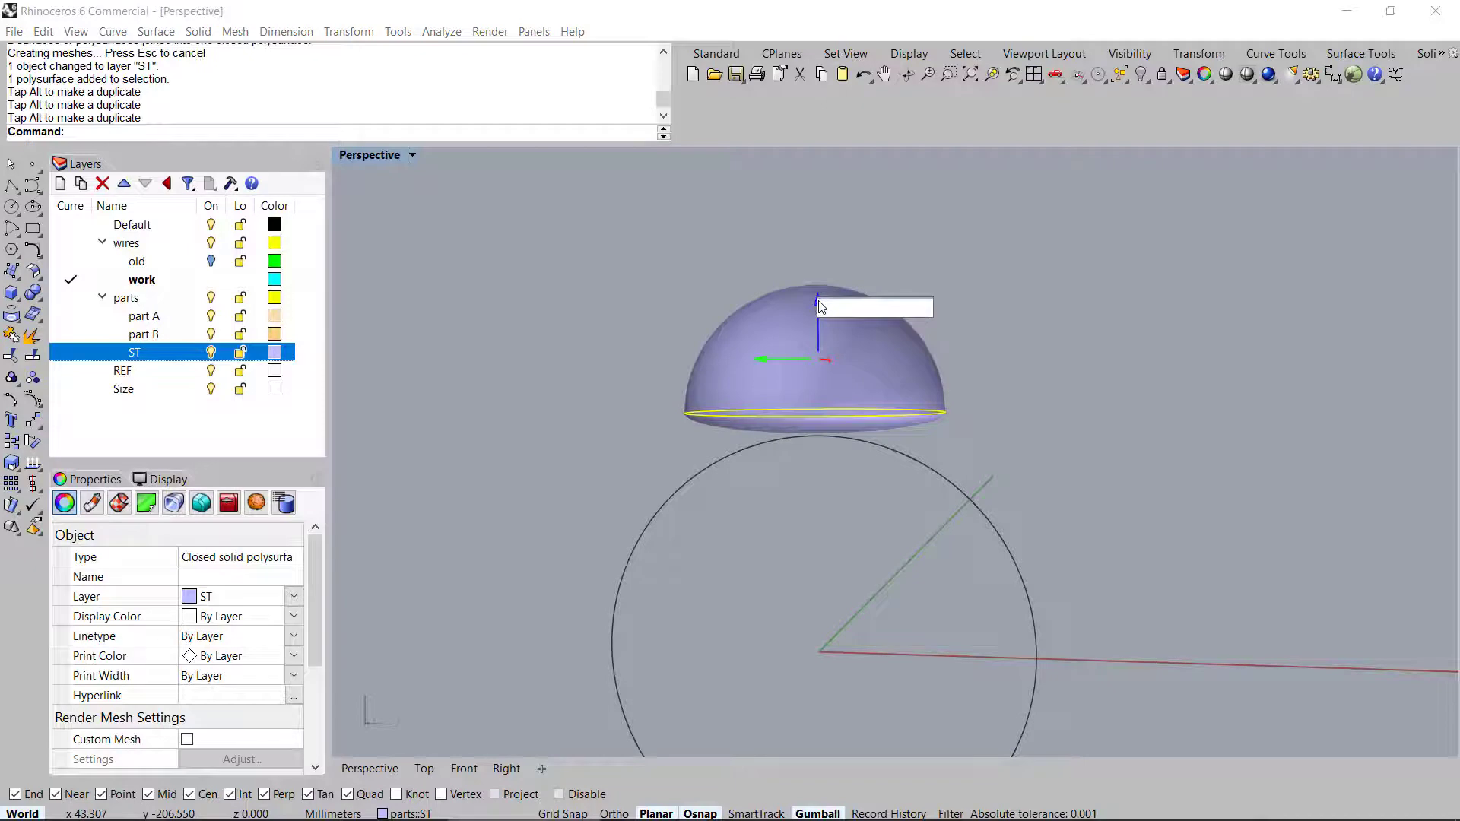
key("Return")
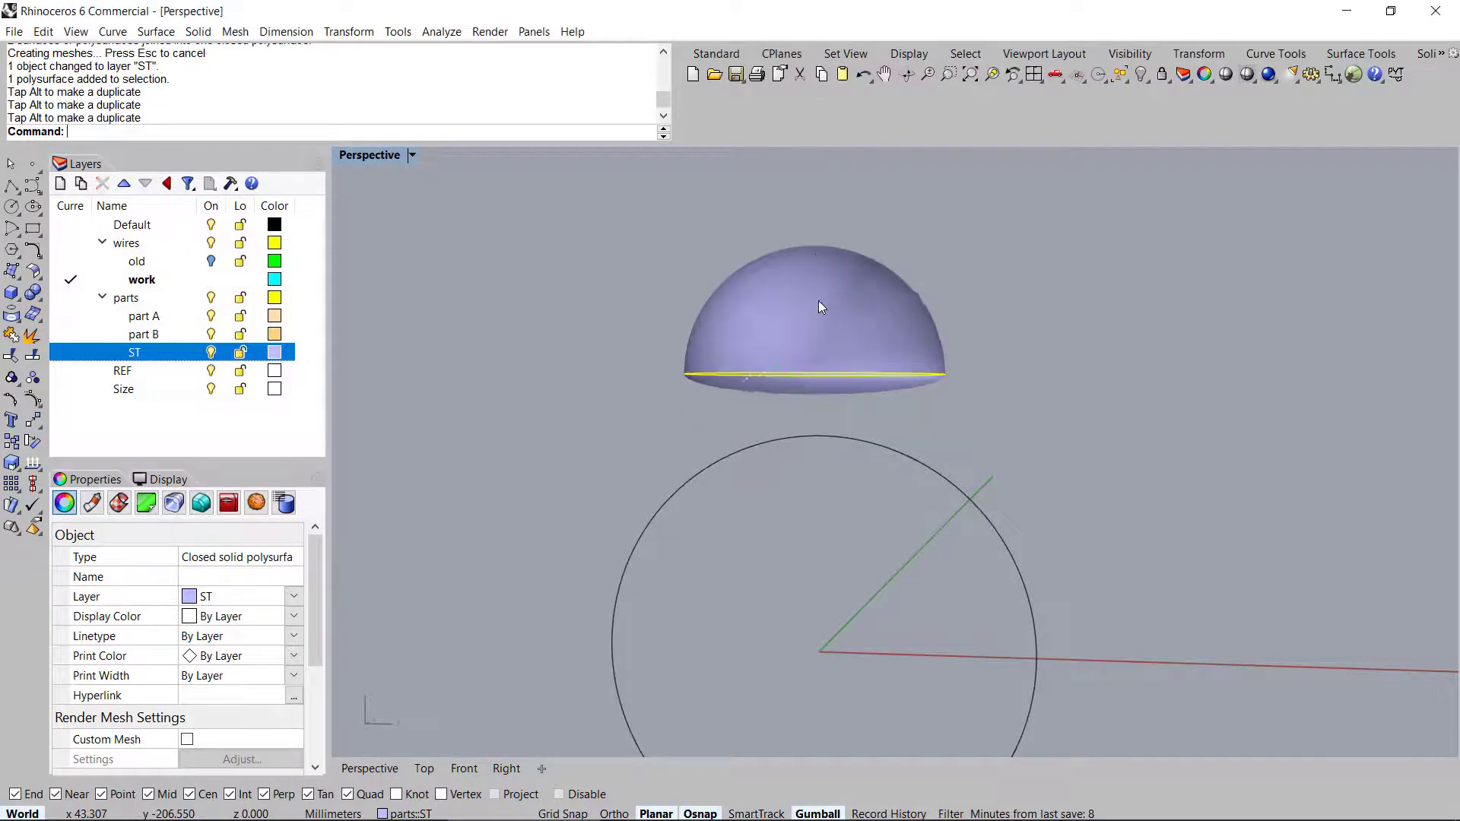
right_click_drag(818, 300, 814, 352)
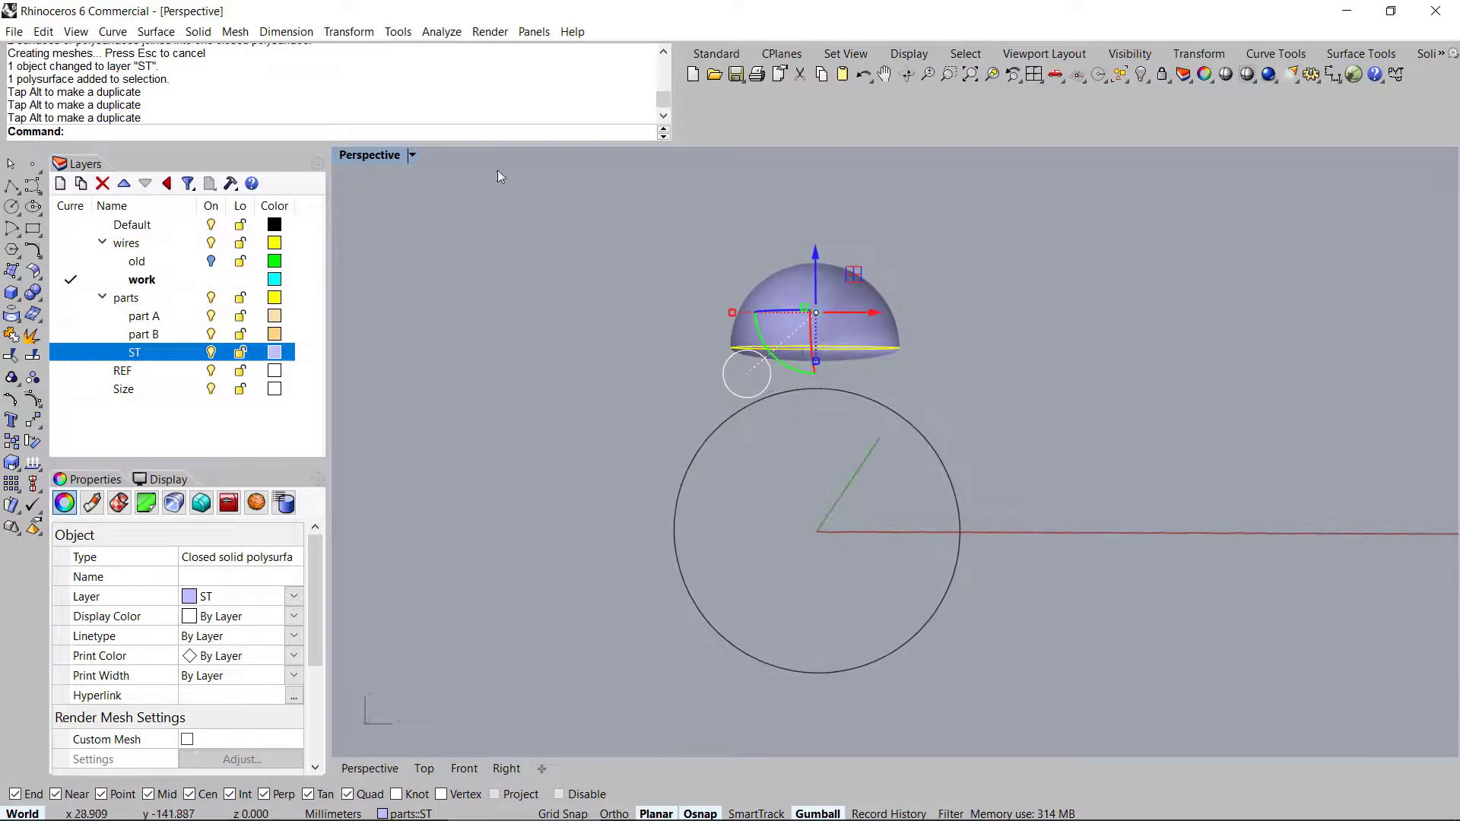
Return to the four-viewport layout, deselect the stone and maximize the Front viewport with the ring circle in view
double_click(357, 155)
scroll(617, 554, "down", 3)
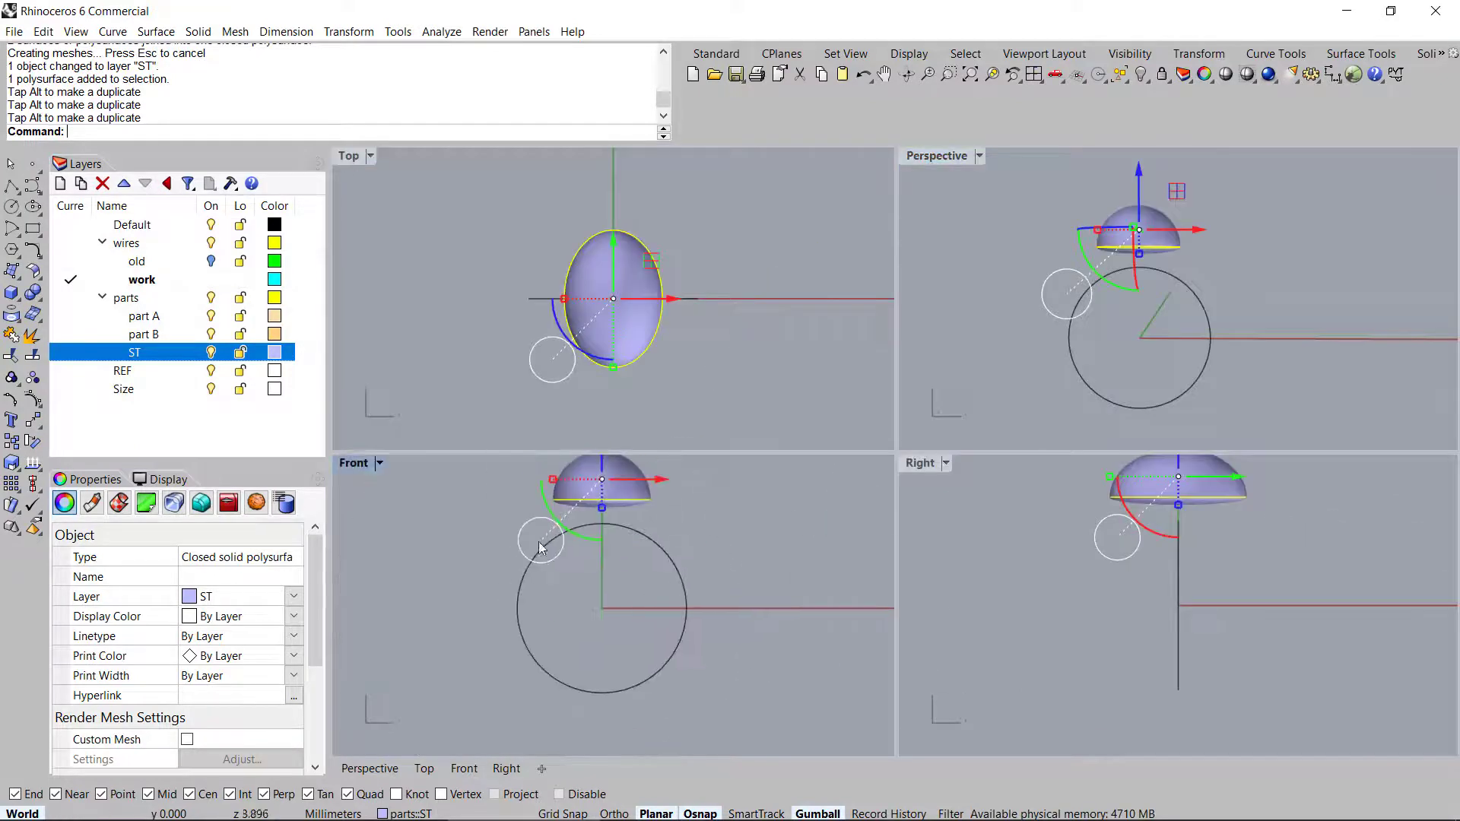
left_click(458, 542)
double_click(357, 463)
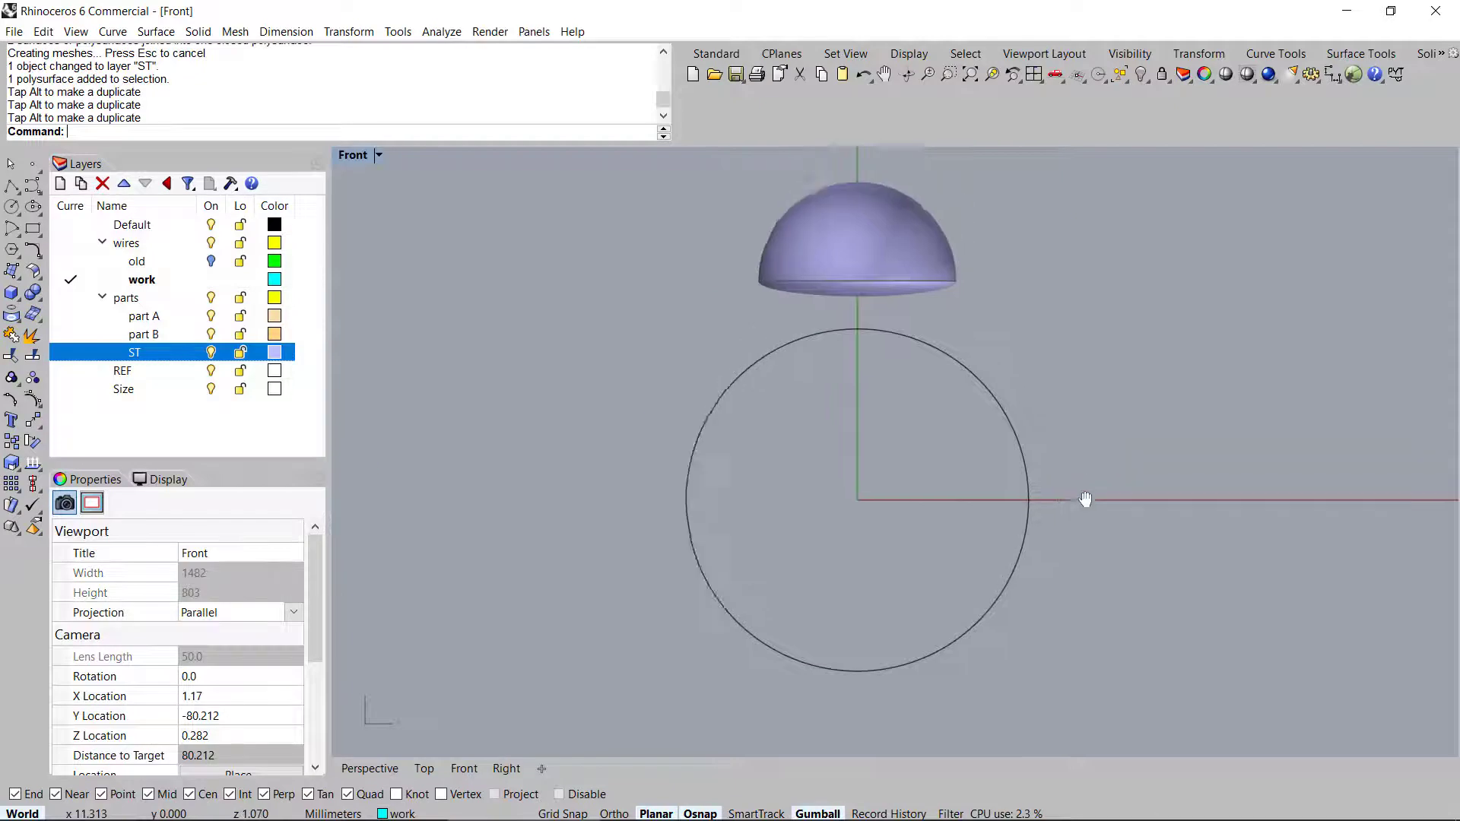
right_click_drag(1092, 482, 1040, 502)
Save the model to the Desktop as "ring 001" in the Rhino 6 3D Models format
key("ctrl+s")
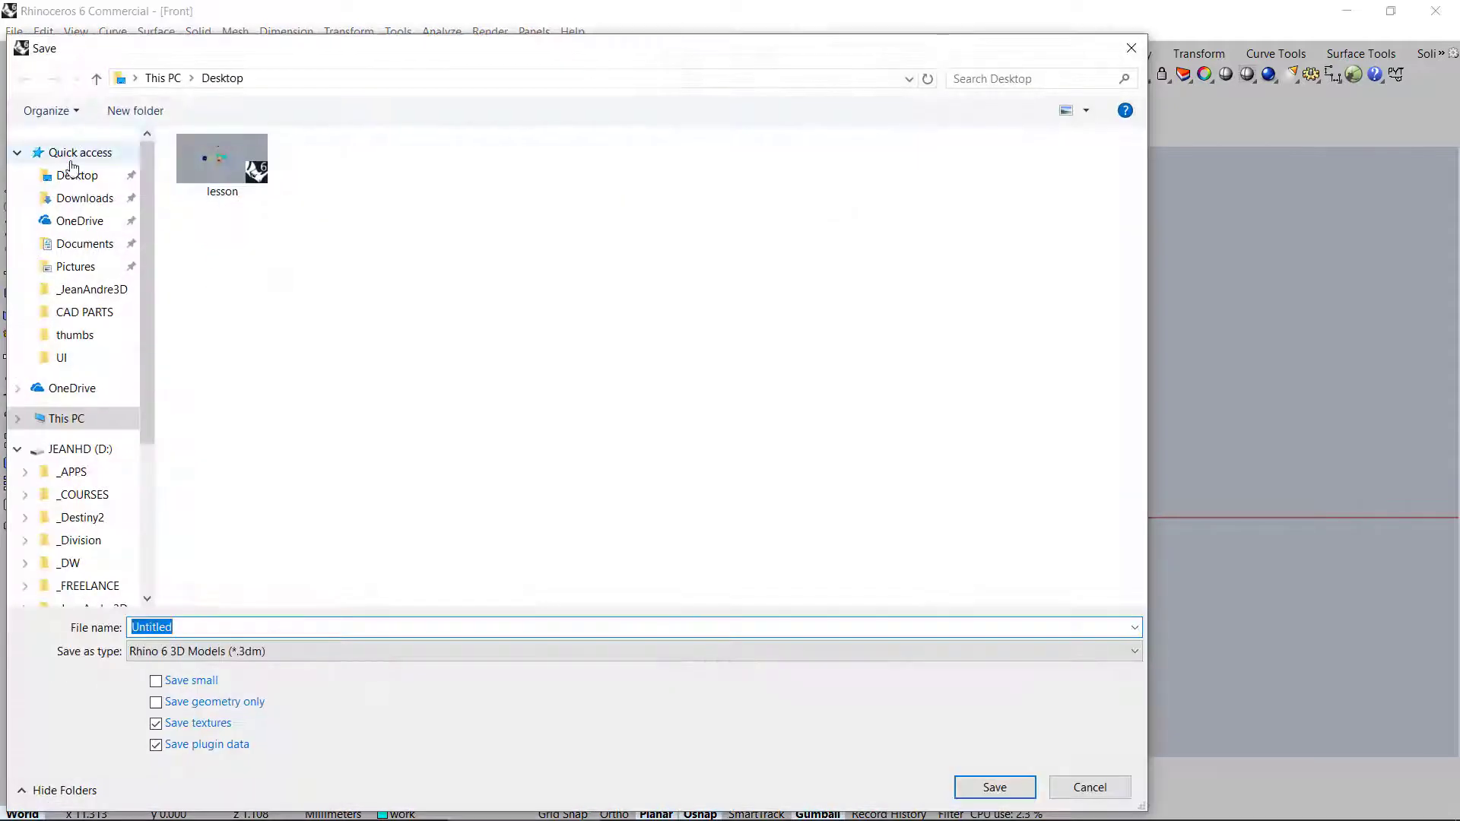
left_click(265, 628)
double_click(288, 626)
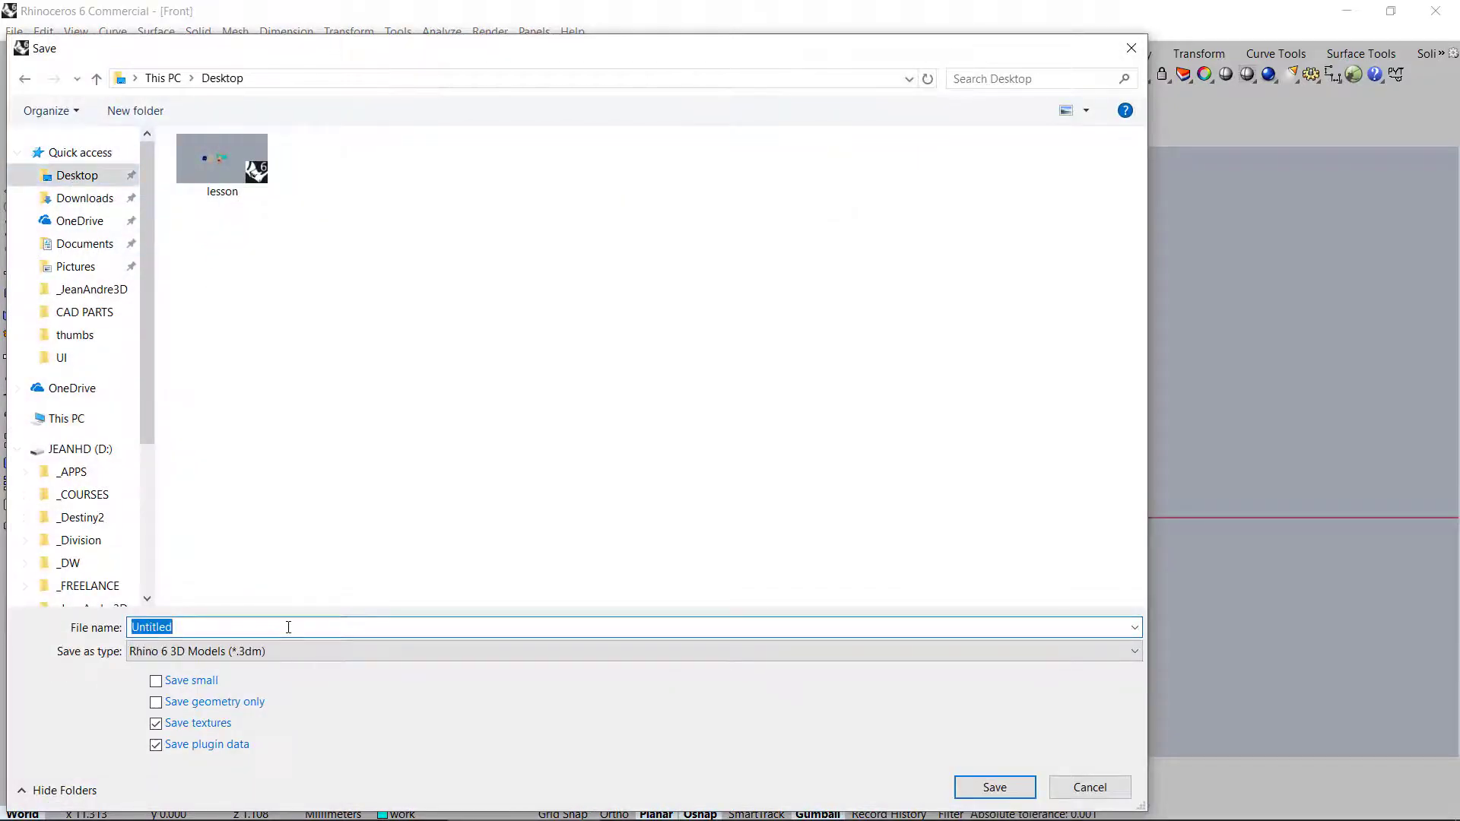
type("ring 001")
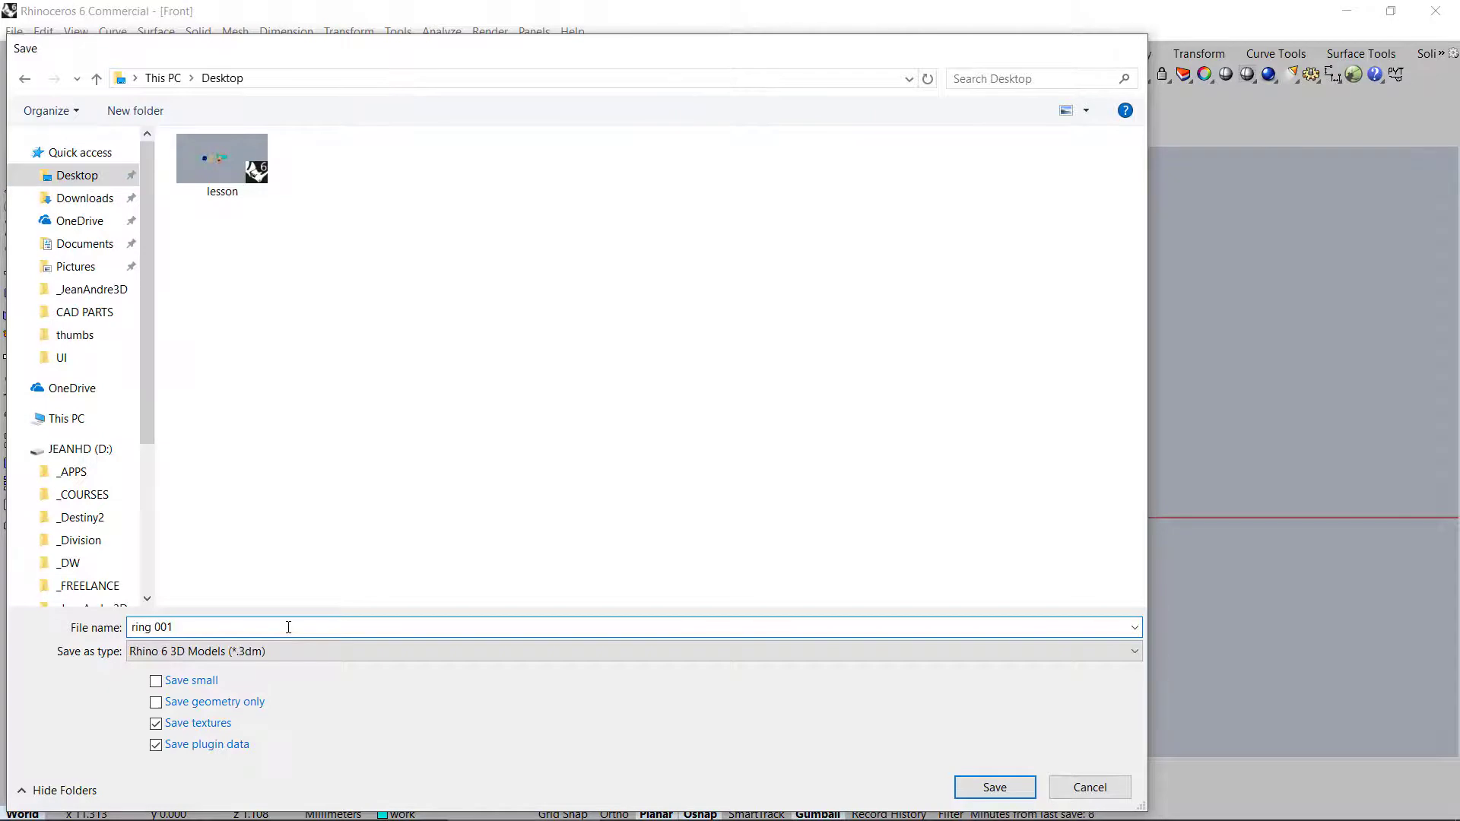
key("Return")
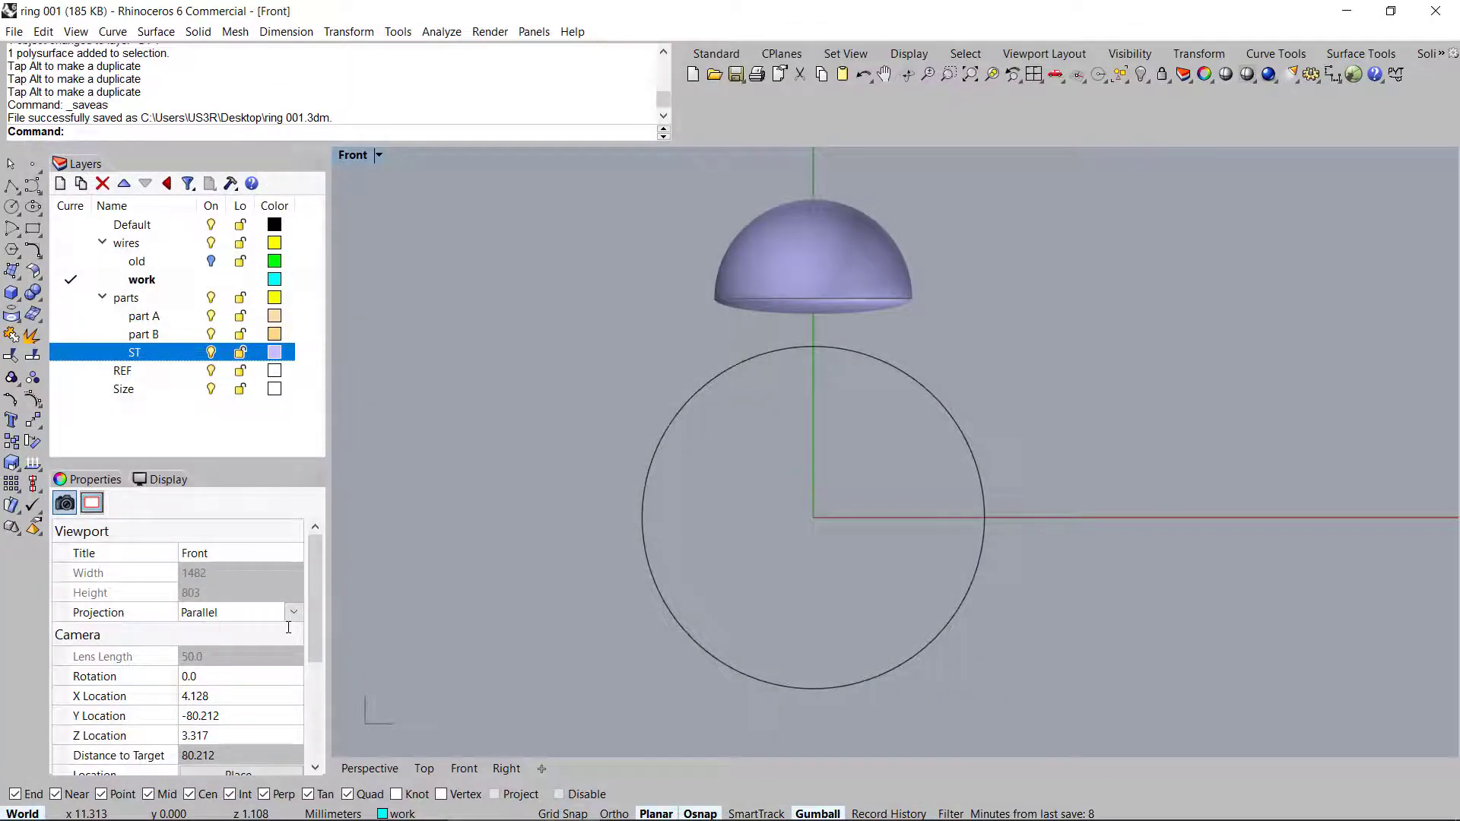
Unlock the ring size circle and select it in the Front view
right_click_drag(775, 515, 849, 466)
key("ctrl+alt+l")
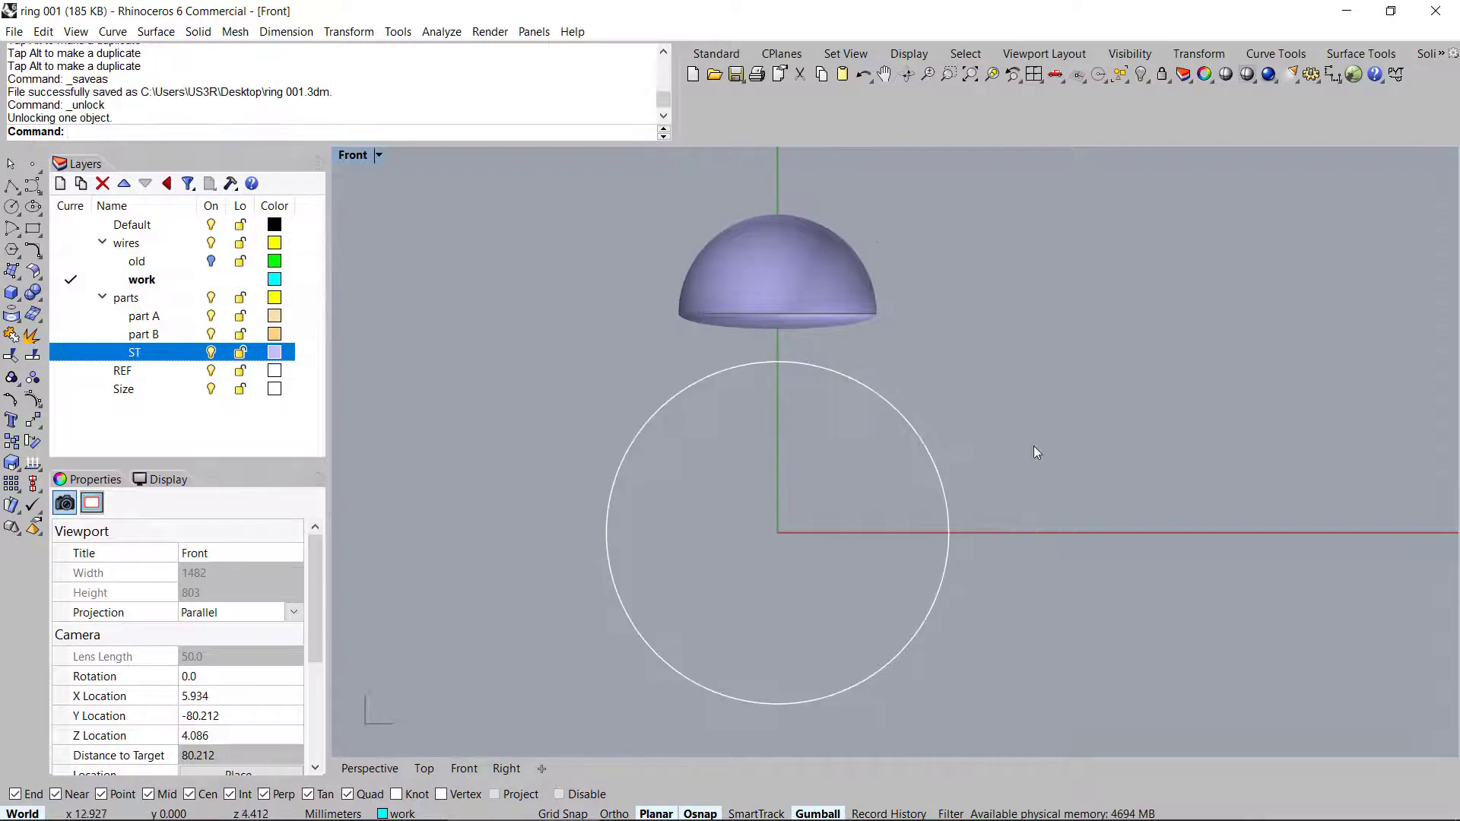
left_click_drag(1033, 448, 786, 567)
right_click_drag(786, 567, 758, 544)
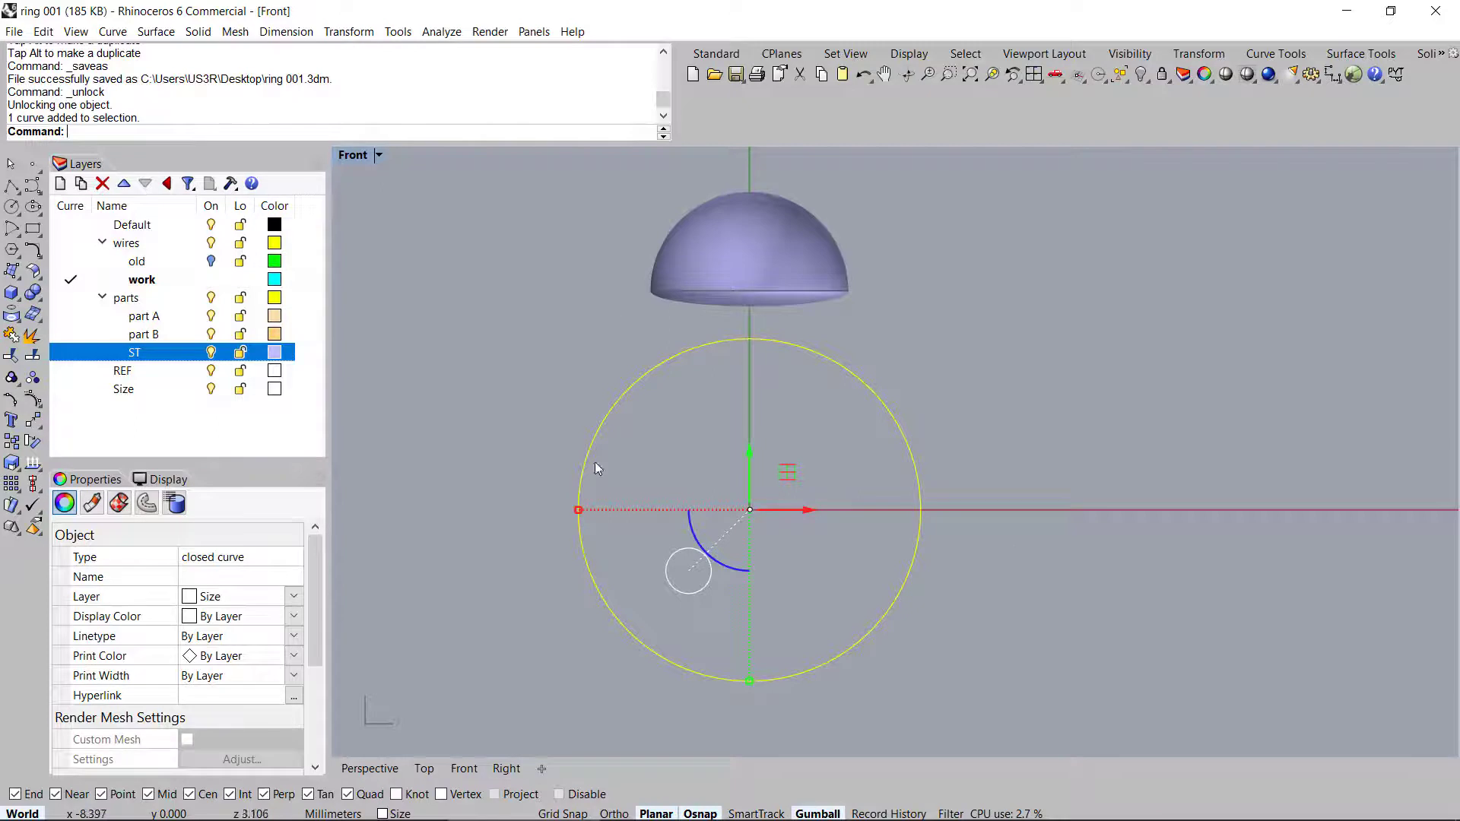
right_click_drag(951, 591, 958, 580)
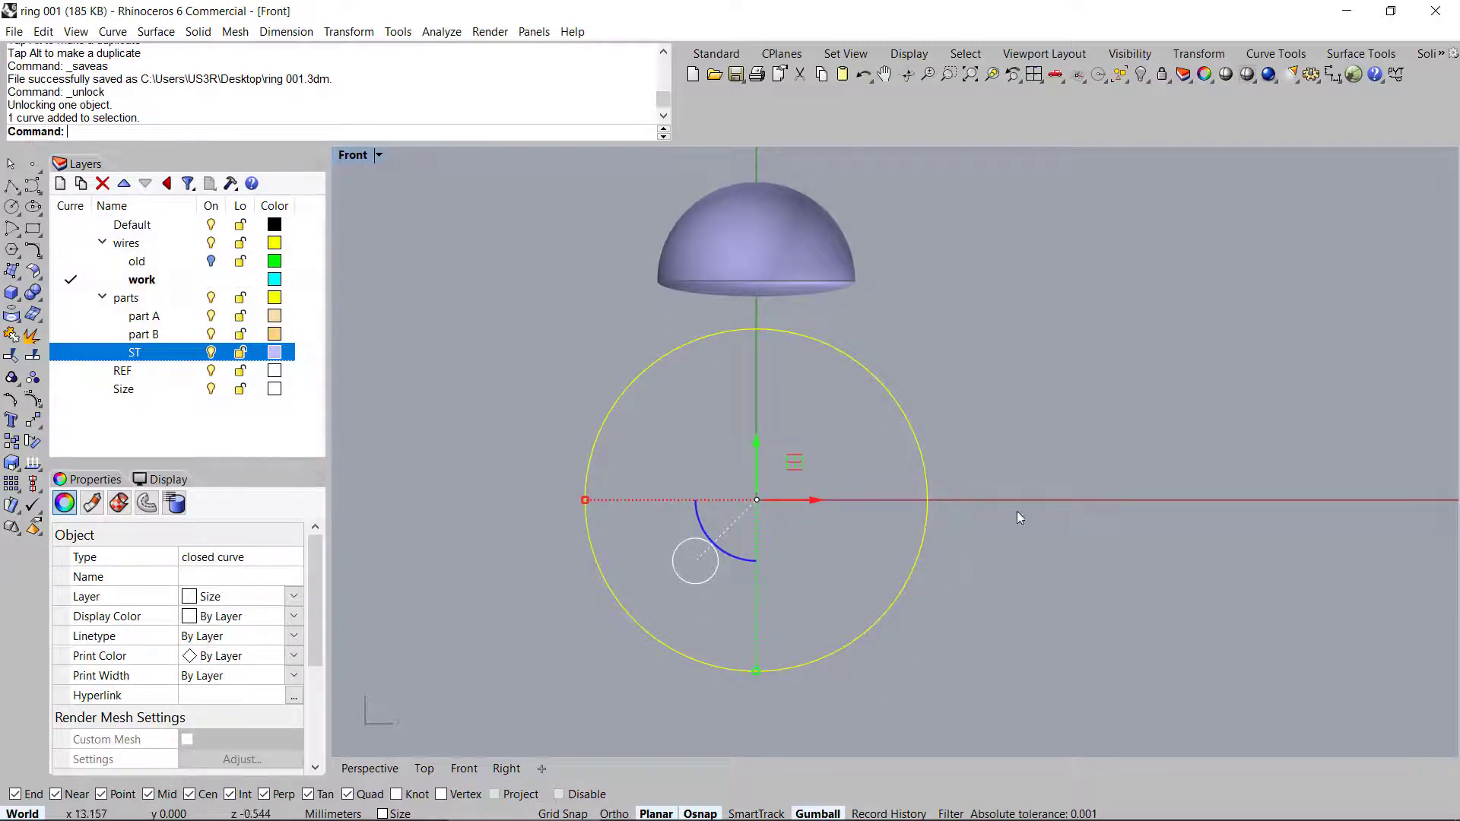
right_click_drag(928, 453, 962, 441)
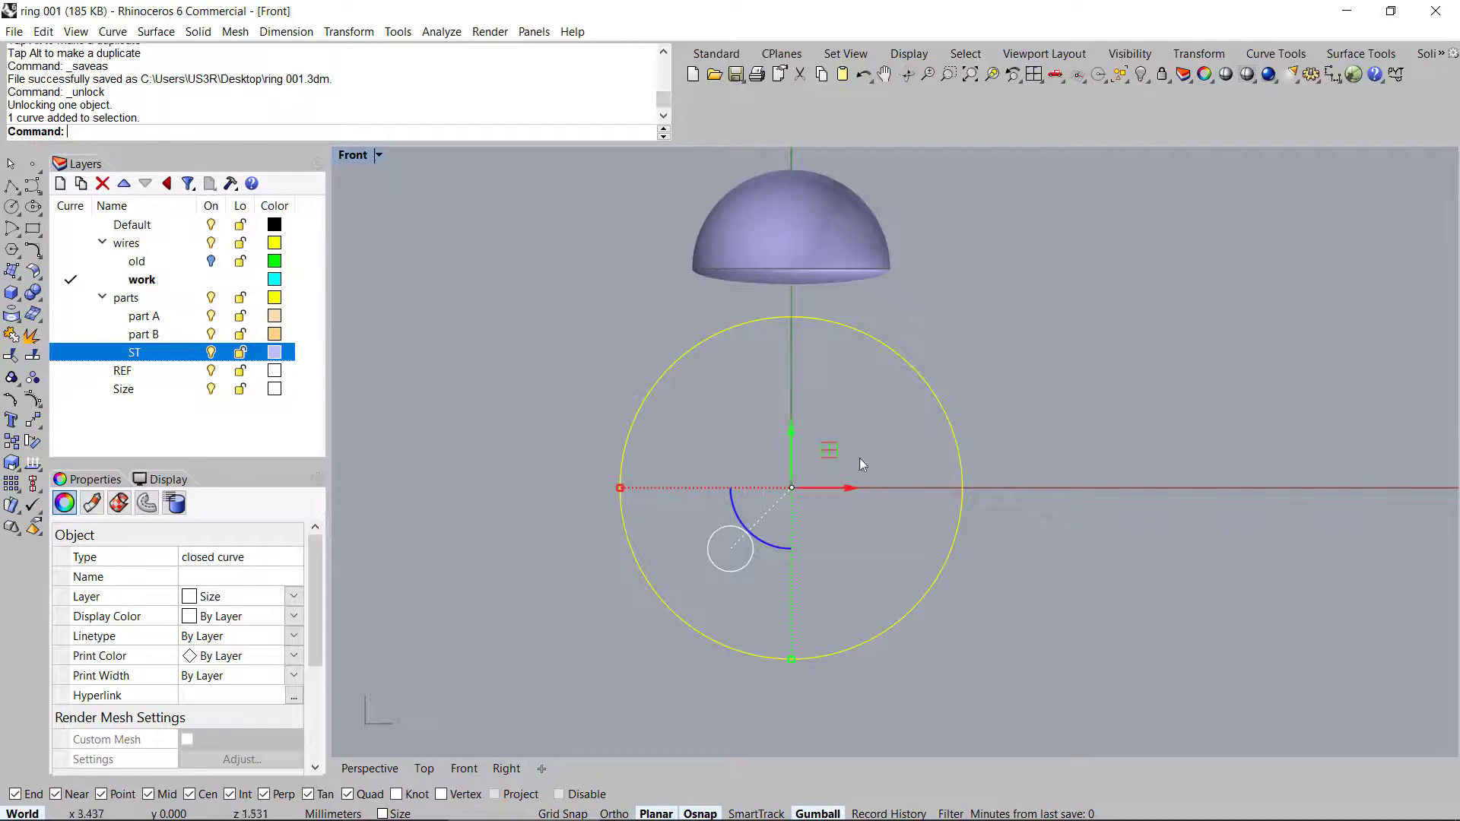
right_click_drag(859, 459, 879, 432)
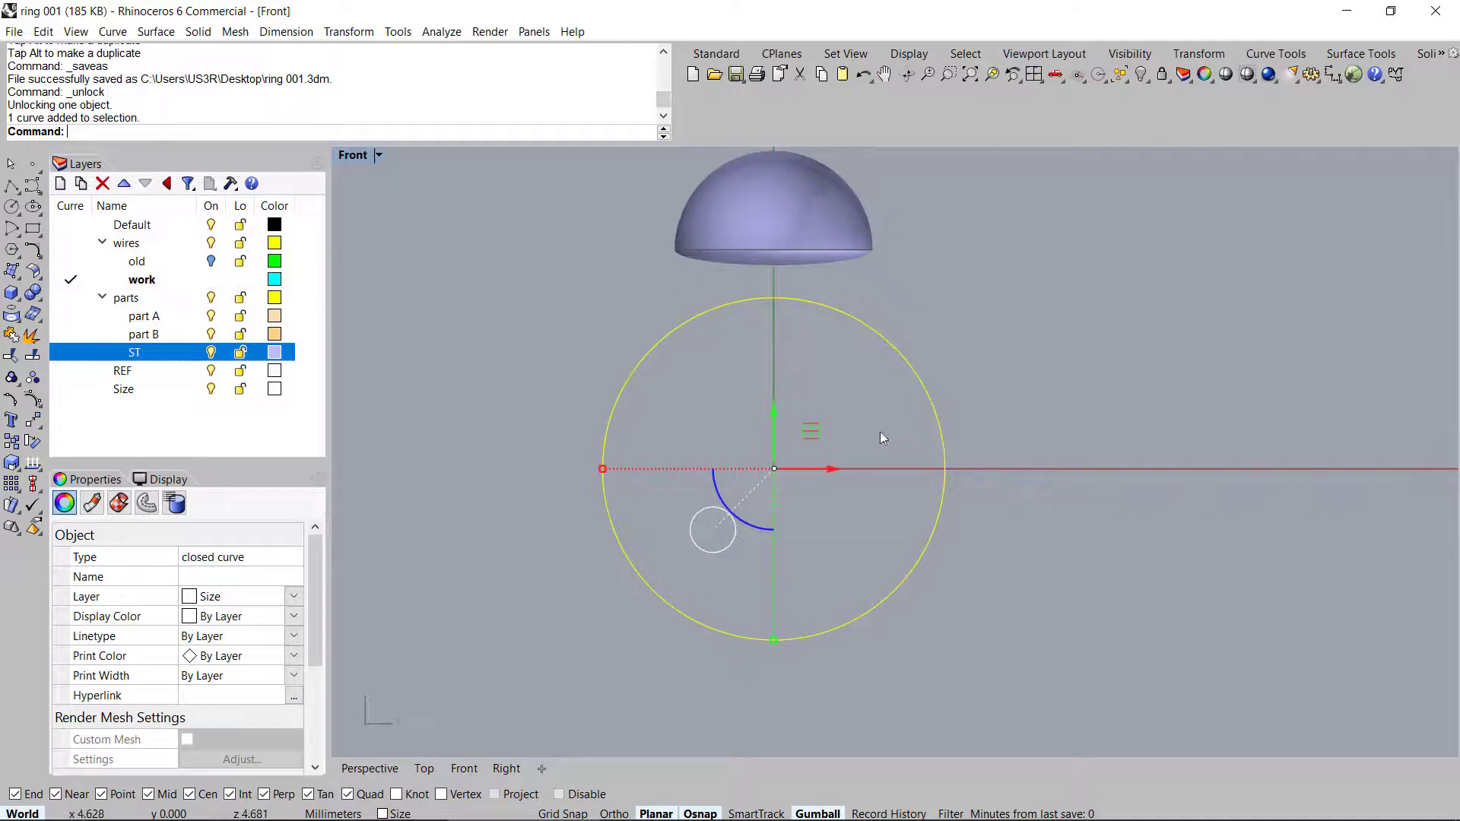
Draw a 2.5 mm horizontal polyline outward from the right quadrant of the ring size circle
middle_click(844, 414)
left_click(883, 354)
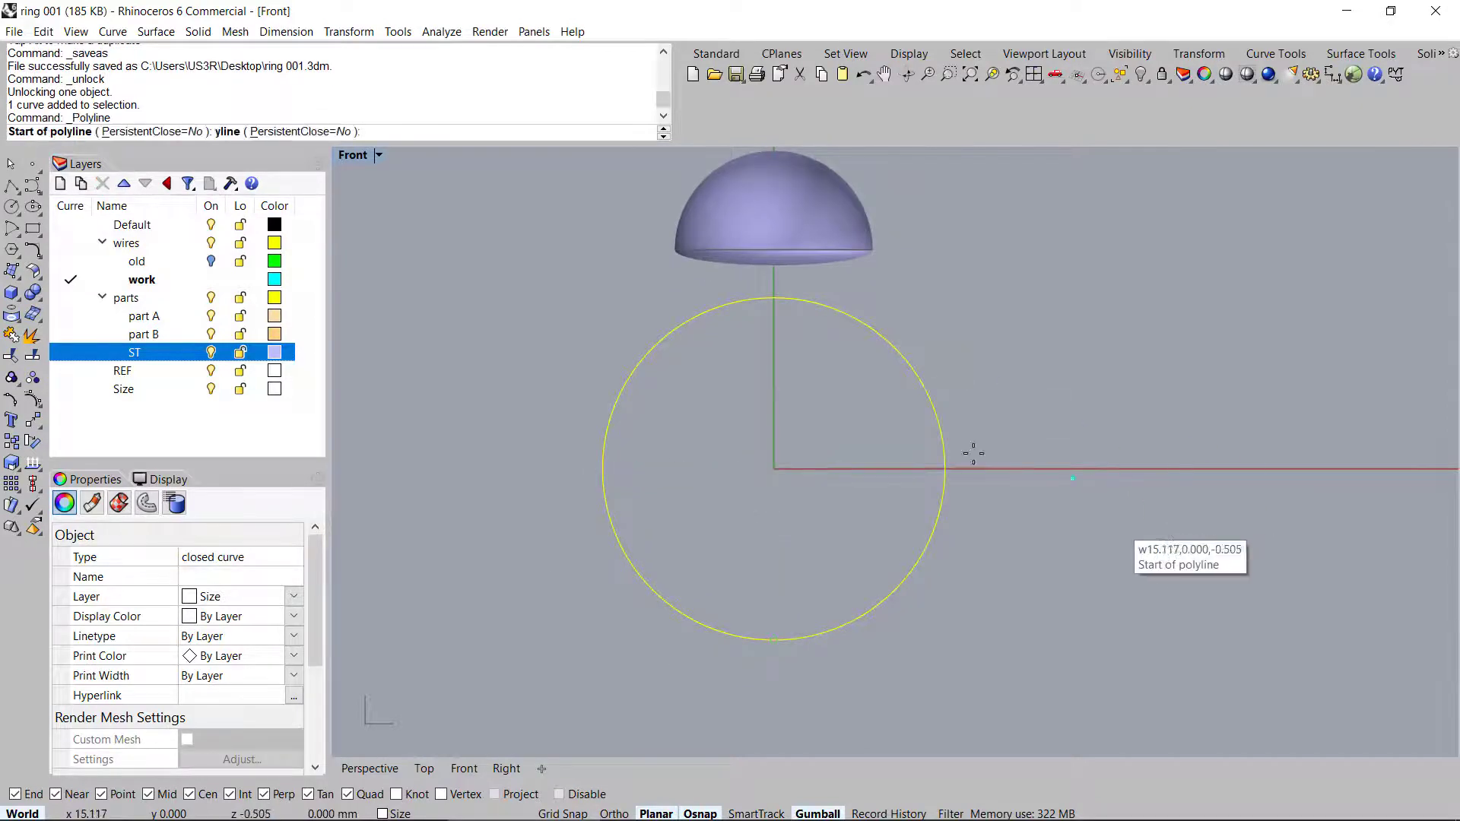
left_click(945, 468)
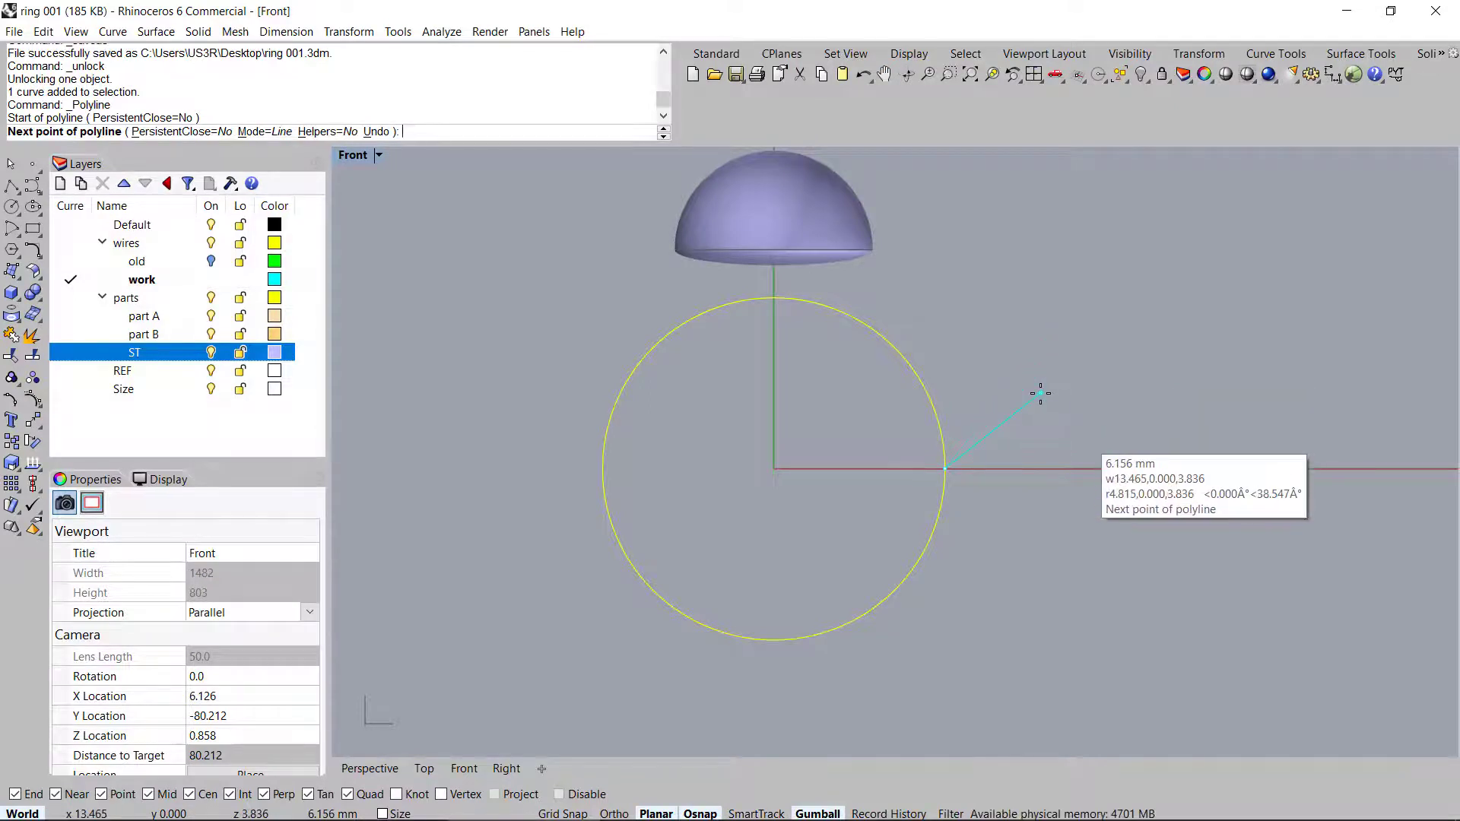
type("5")
key("Return")
left_click(1092, 462)
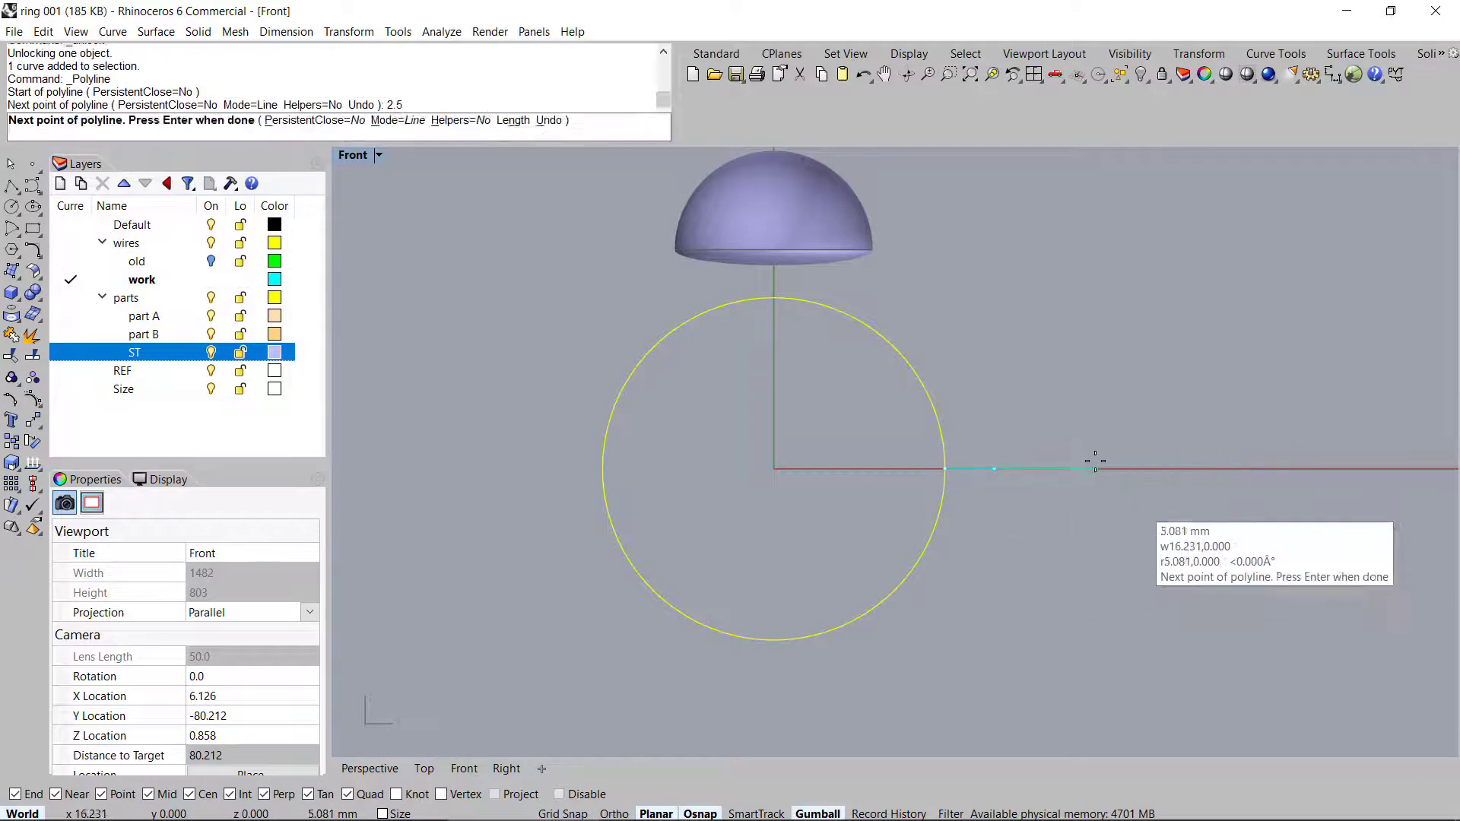
key("Return")
Draw a 2 mm vertical polyline straight down from the bottom quadrant of the ring size circle, constrained with Ortho
right_click_drag(732, 650, 741, 617)
right_click(740, 619)
left_click(778, 611)
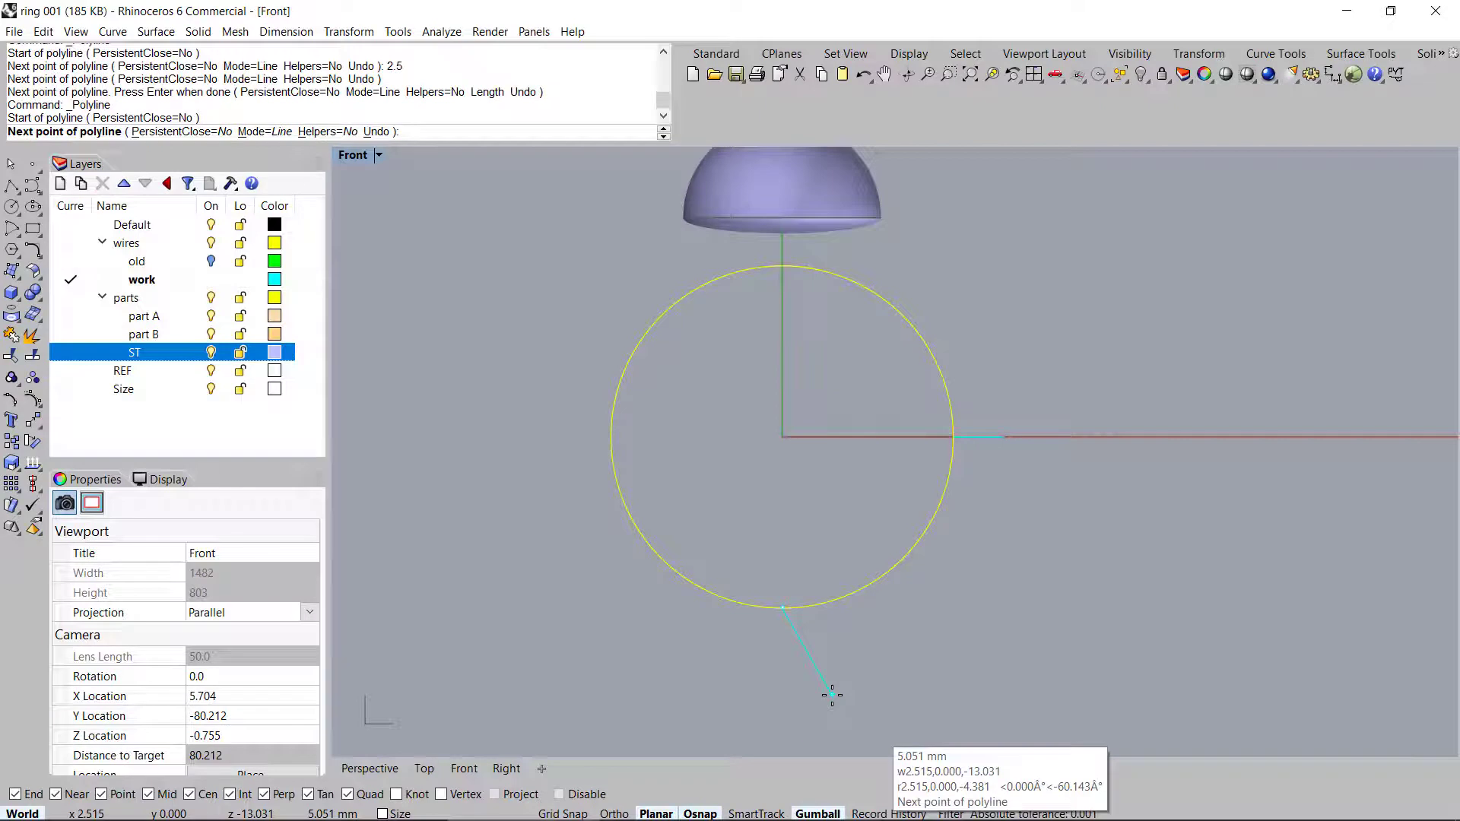
type("2")
key("Return")
key("F8")
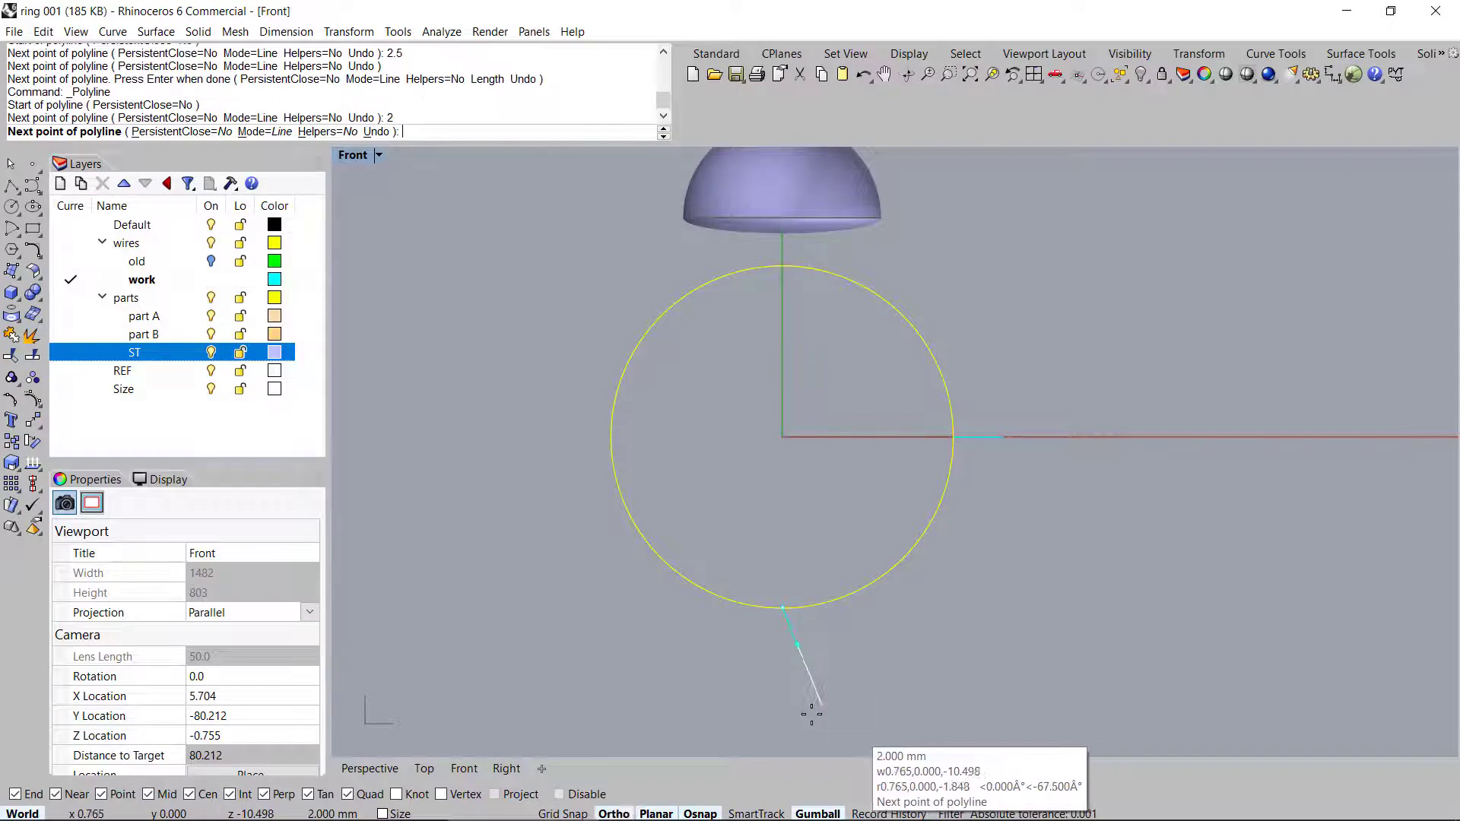
left_click(794, 721)
key("Return")
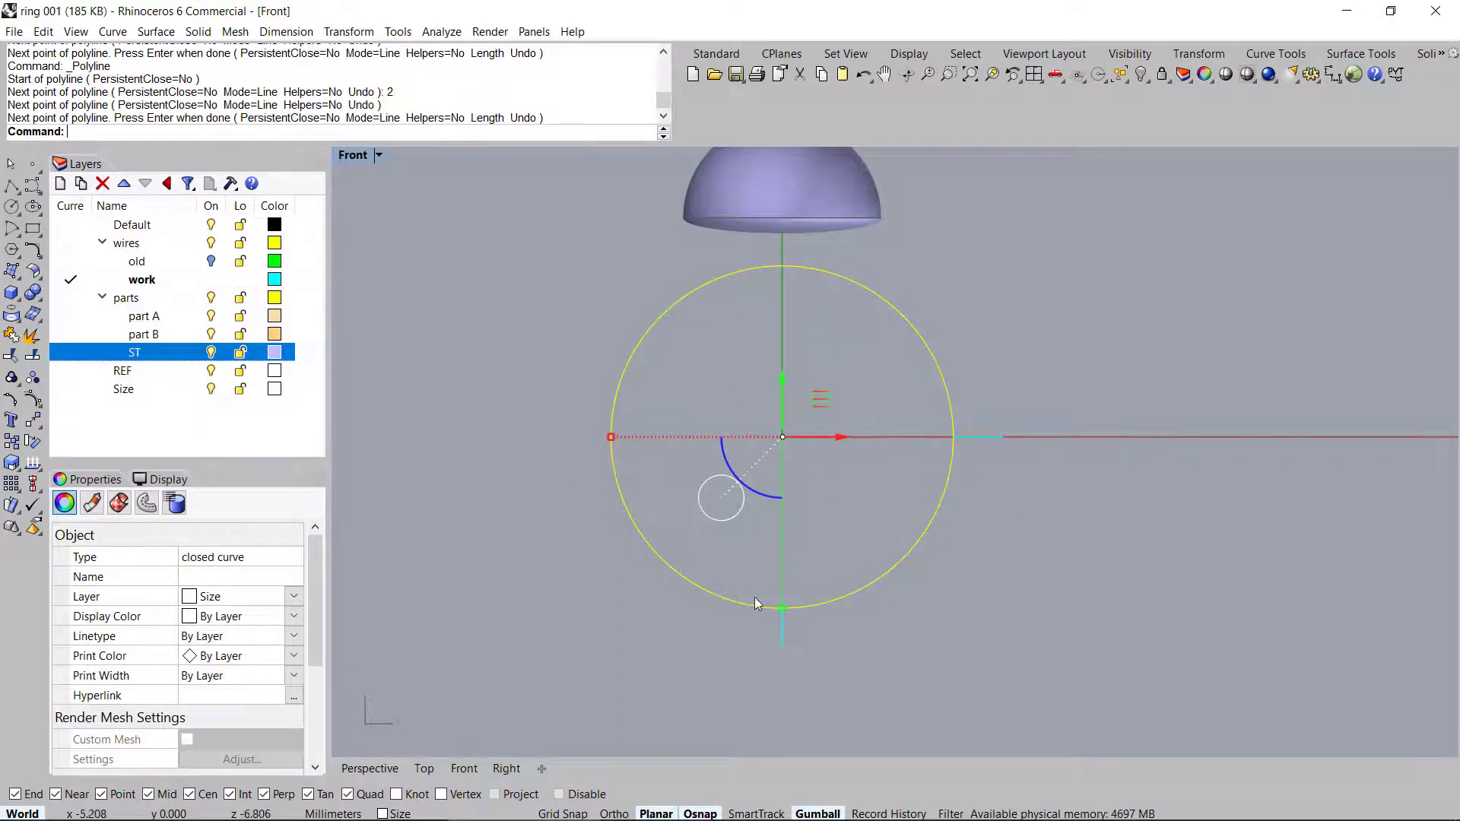
Examine the short vertical line below the ring size circle up close and in relation to the whole ring
scroll(765, 641, "up", 5)
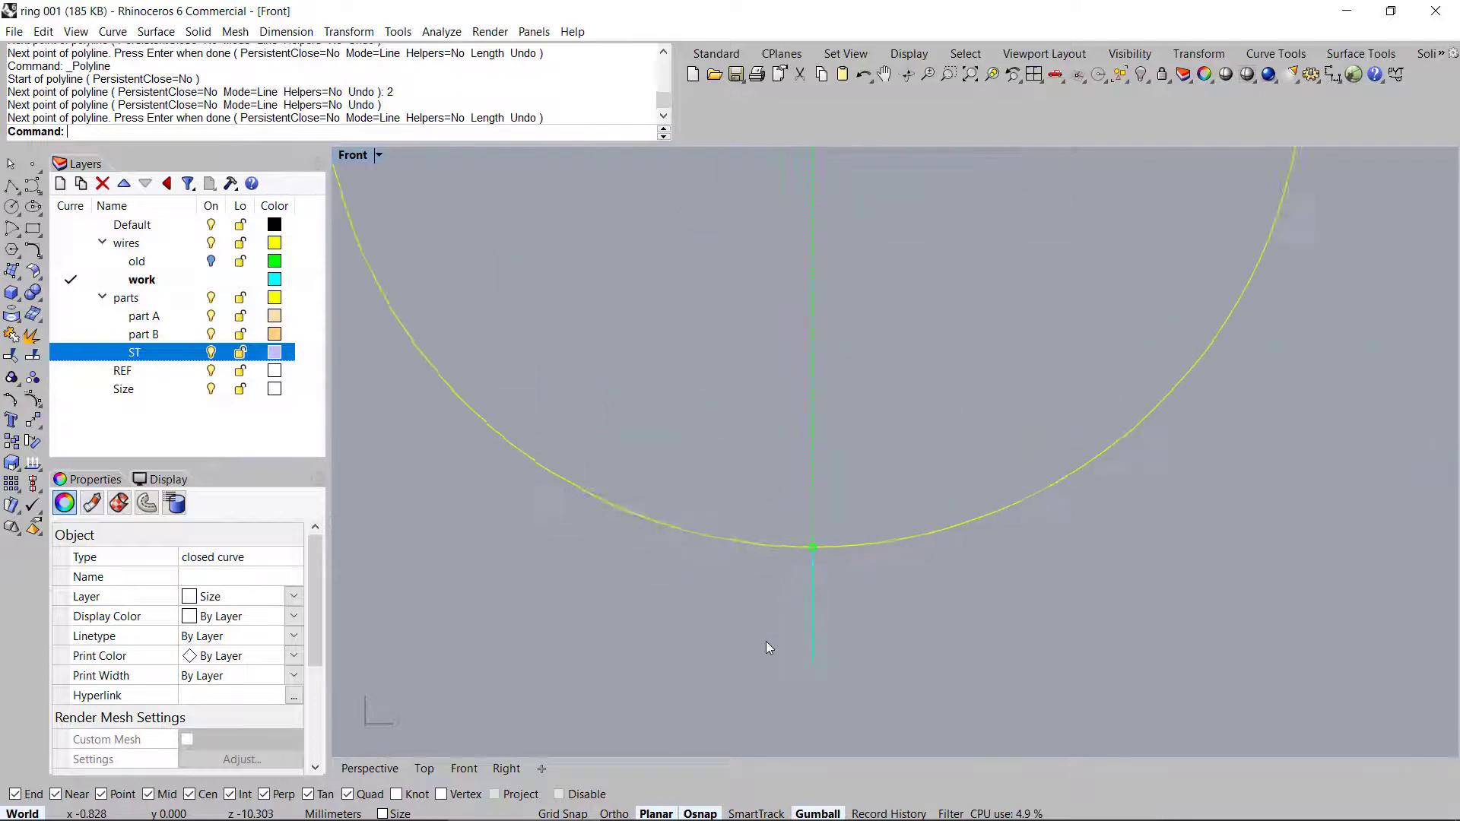
key("Escape")
left_click(800, 593)
scroll(795, 616, "up", 3)
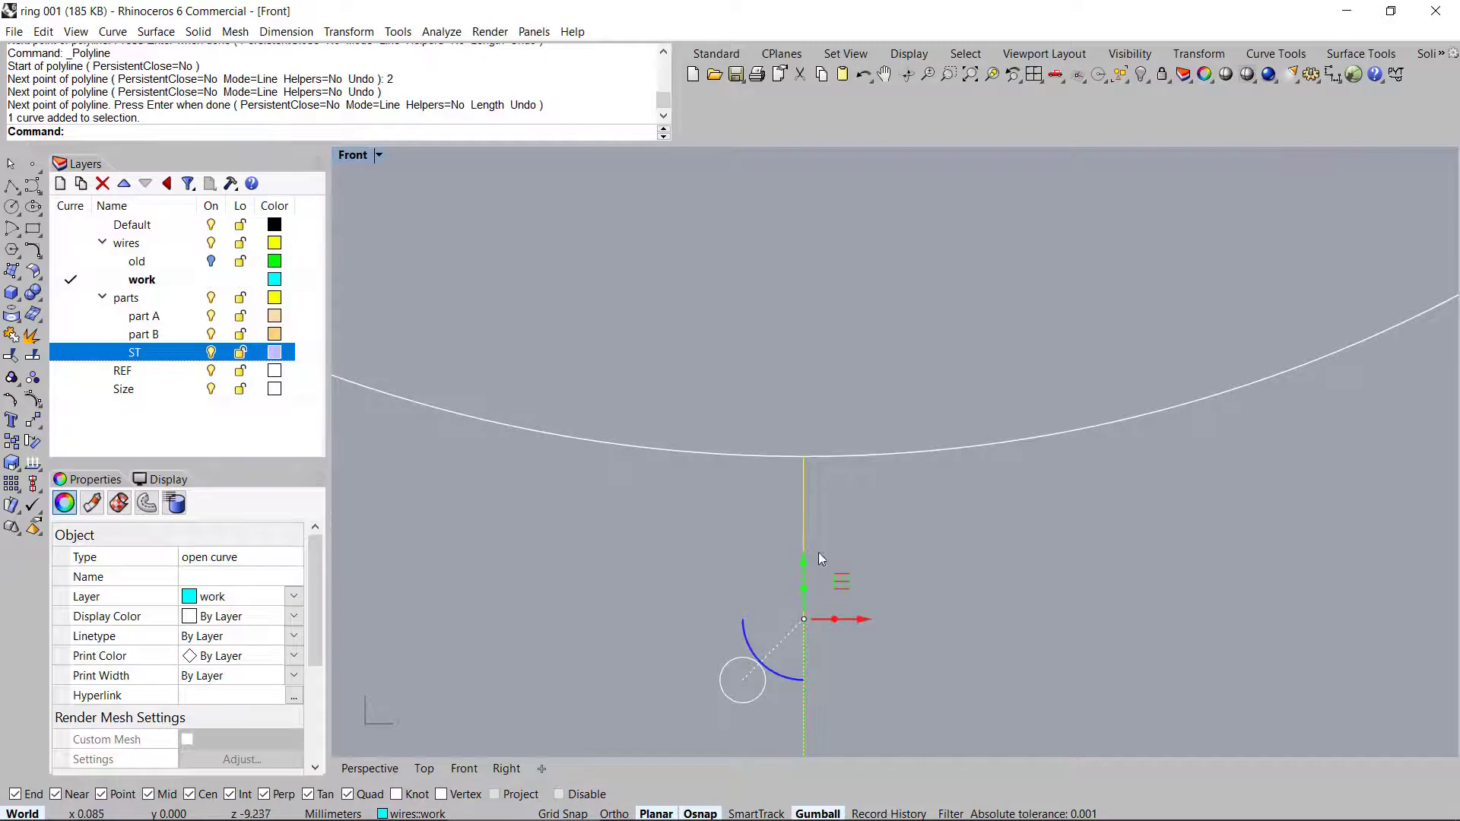
scroll(773, 503, "down", 4)
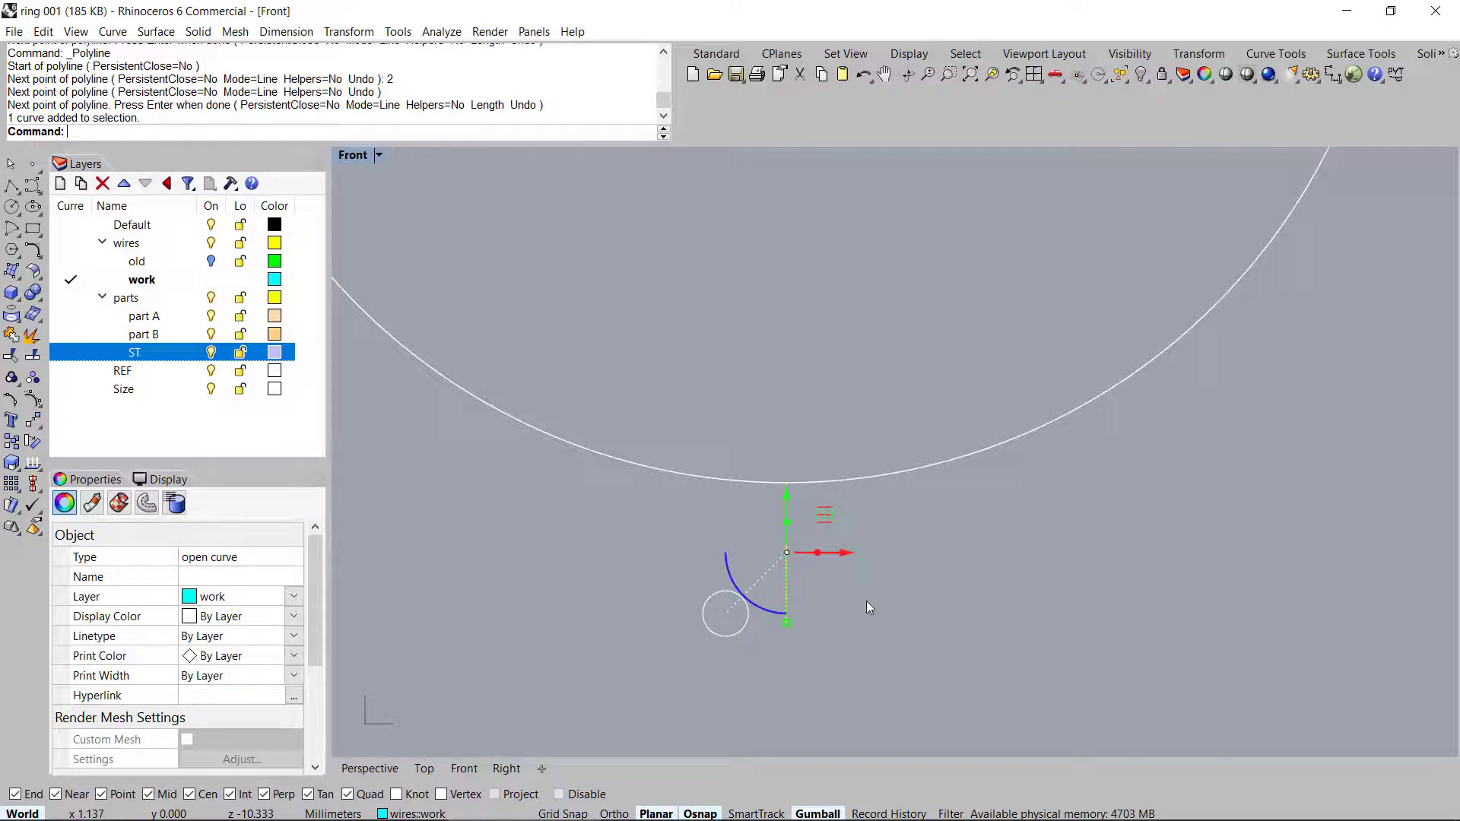
scroll(705, 572, "down", 5)
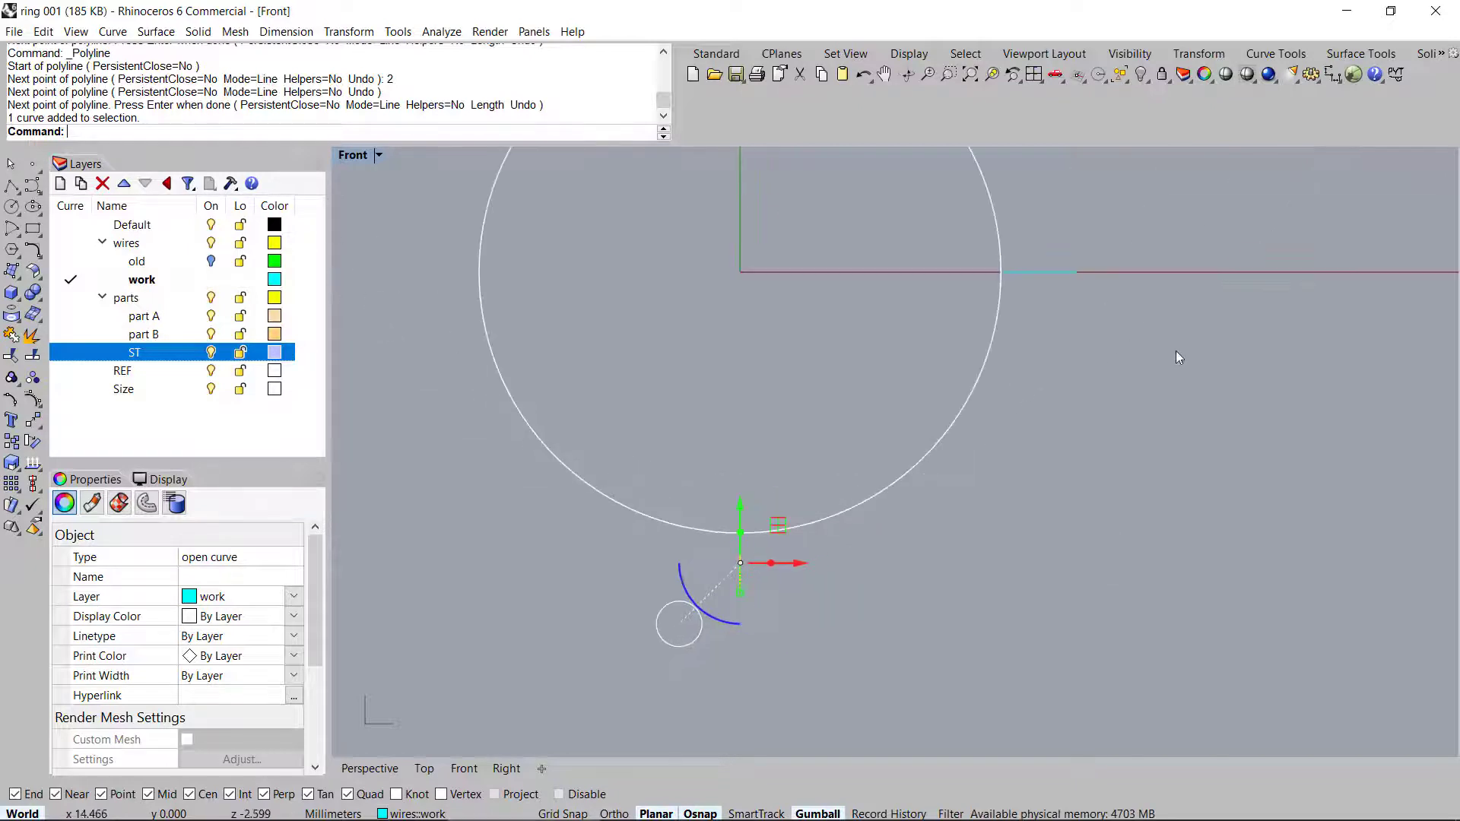
scroll(955, 593, "down", 4)
right_click_drag(864, 469, 818, 465)
scroll(786, 615, "up", 10)
left_click_drag(668, 353, 812, 621)
scroll(832, 554, "down", 6)
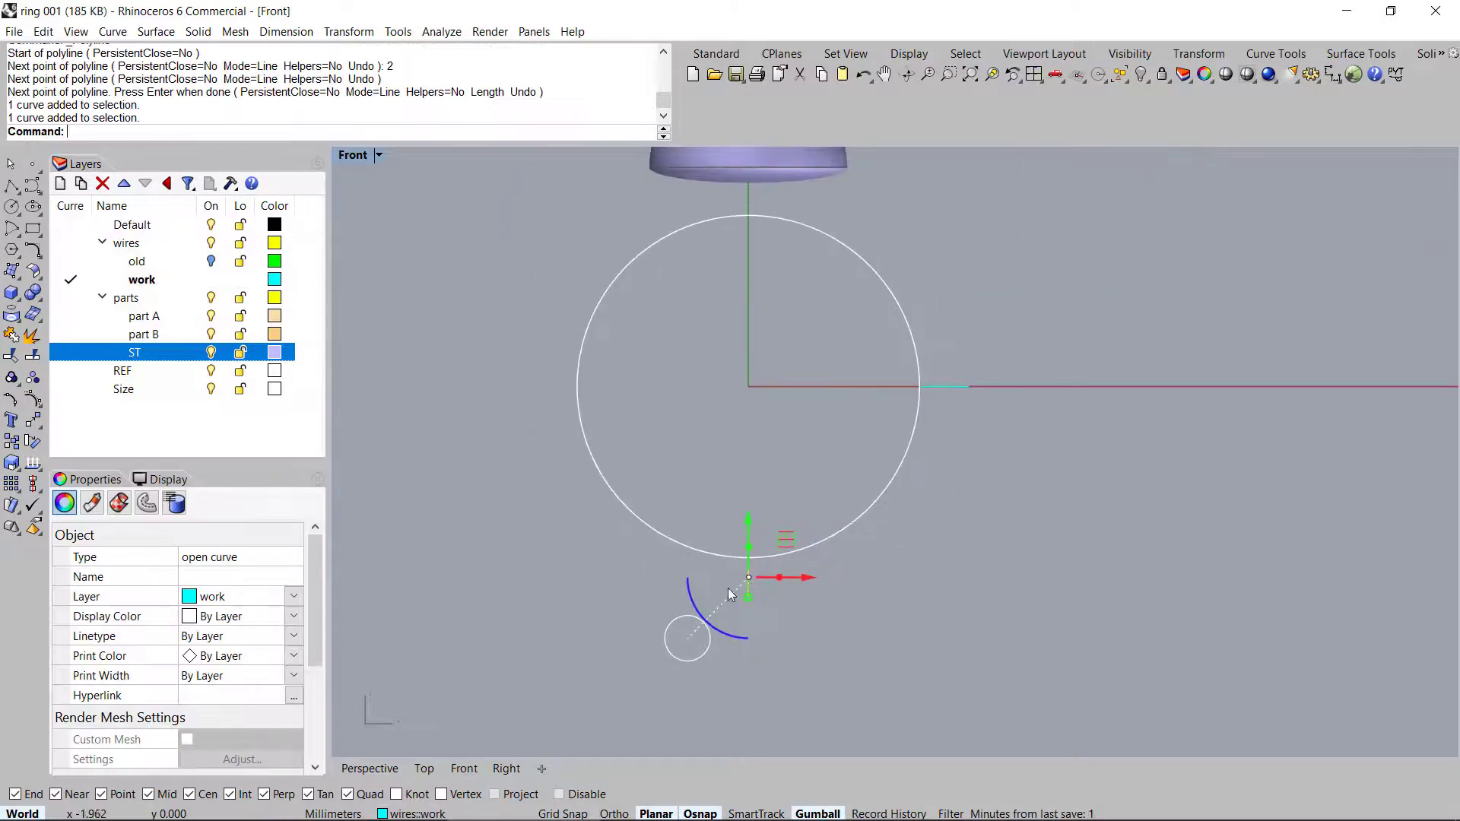
Mirror a copy of the 2.5 mm side line across the vertical axis through the origin, with the gumball turned off
right_click_drag(943, 567, 972, 589)
left_click_drag(863, 336, 1168, 504)
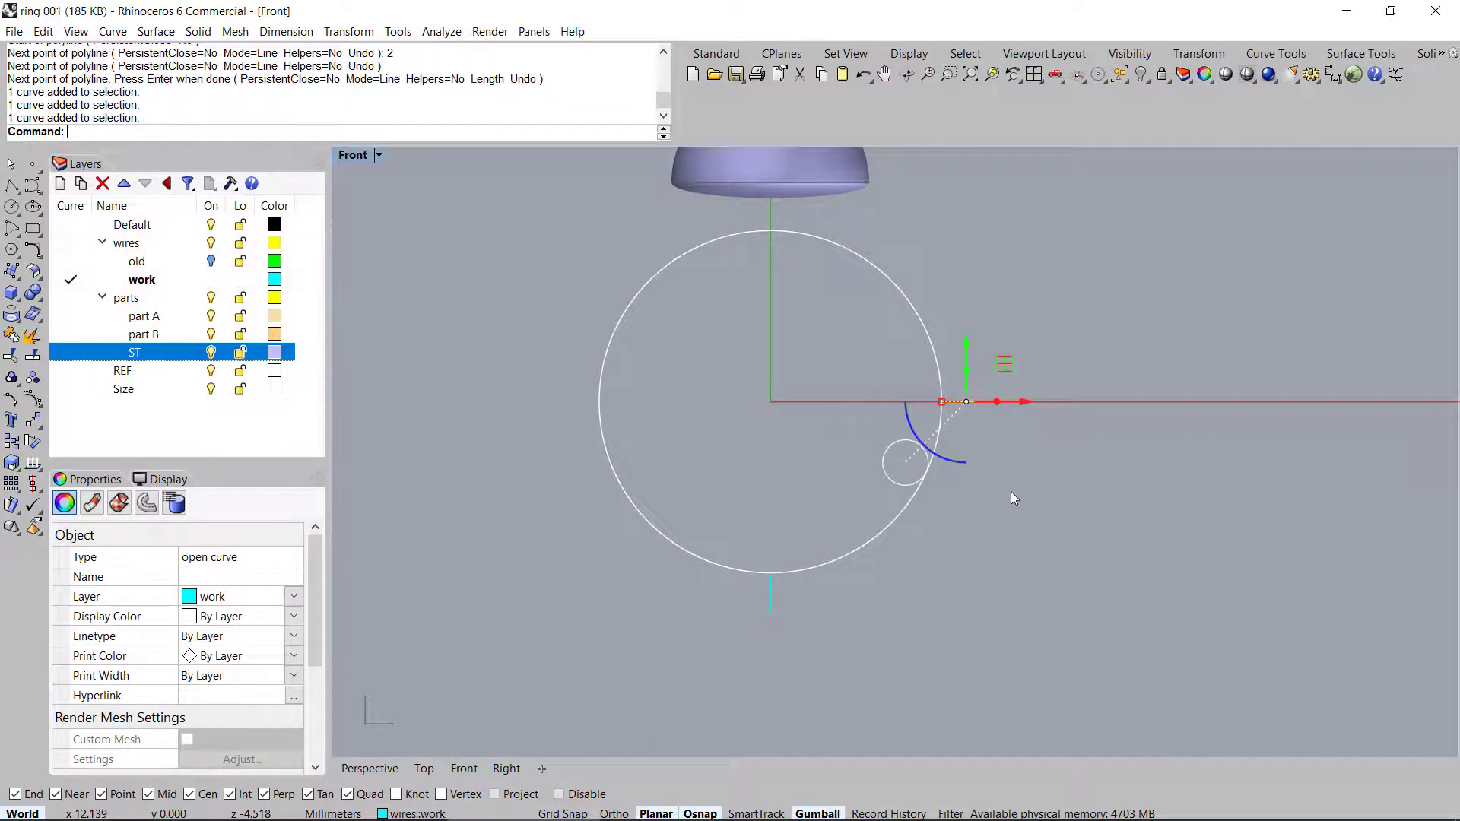
key("F4")
right_click_drag(1011, 491, 1040, 501)
key("F5")
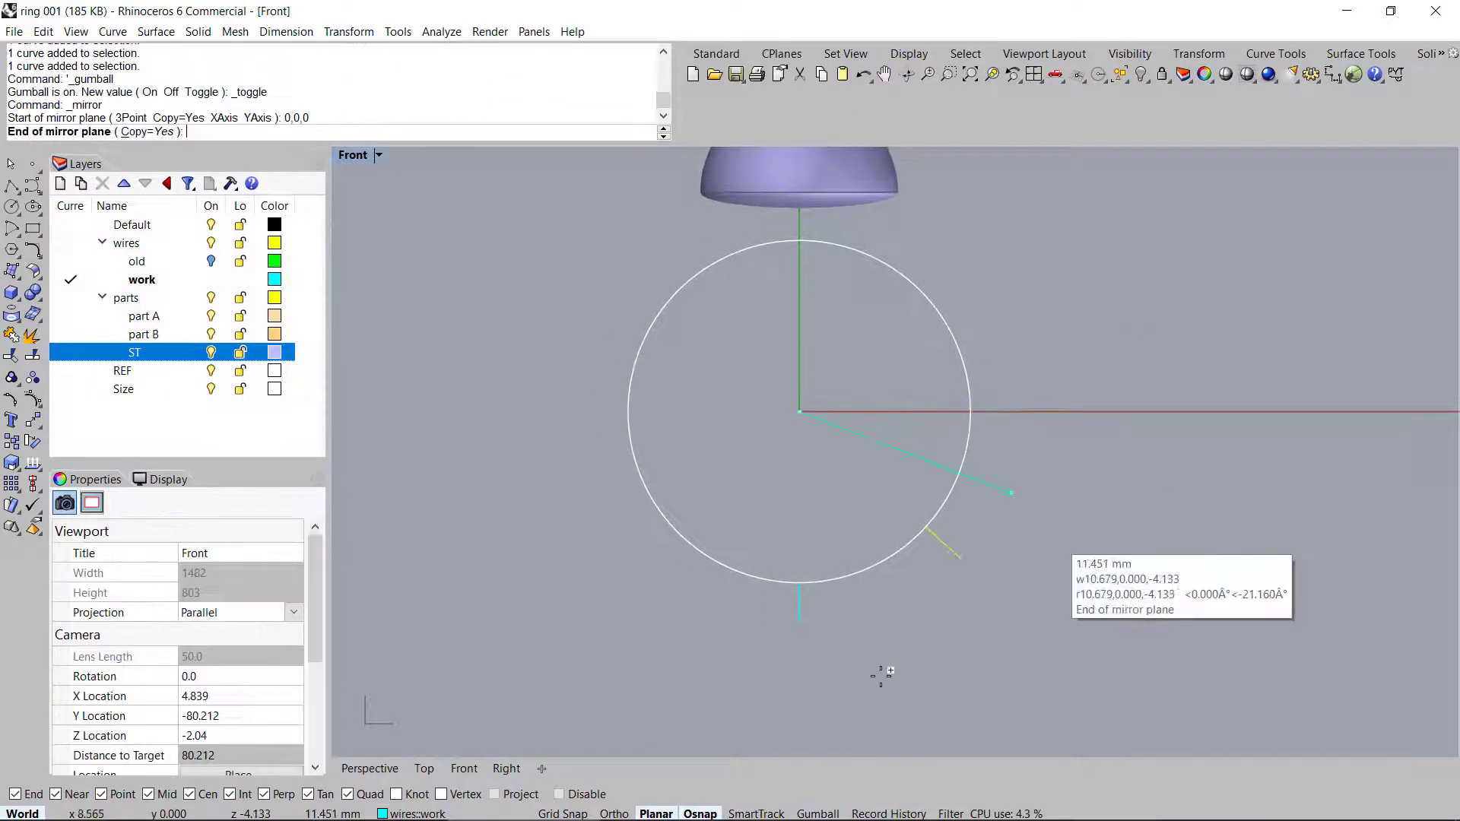
left_click(799, 327)
right_click_drag(814, 428, 909, 444)
scroll(1051, 393, "up", 3)
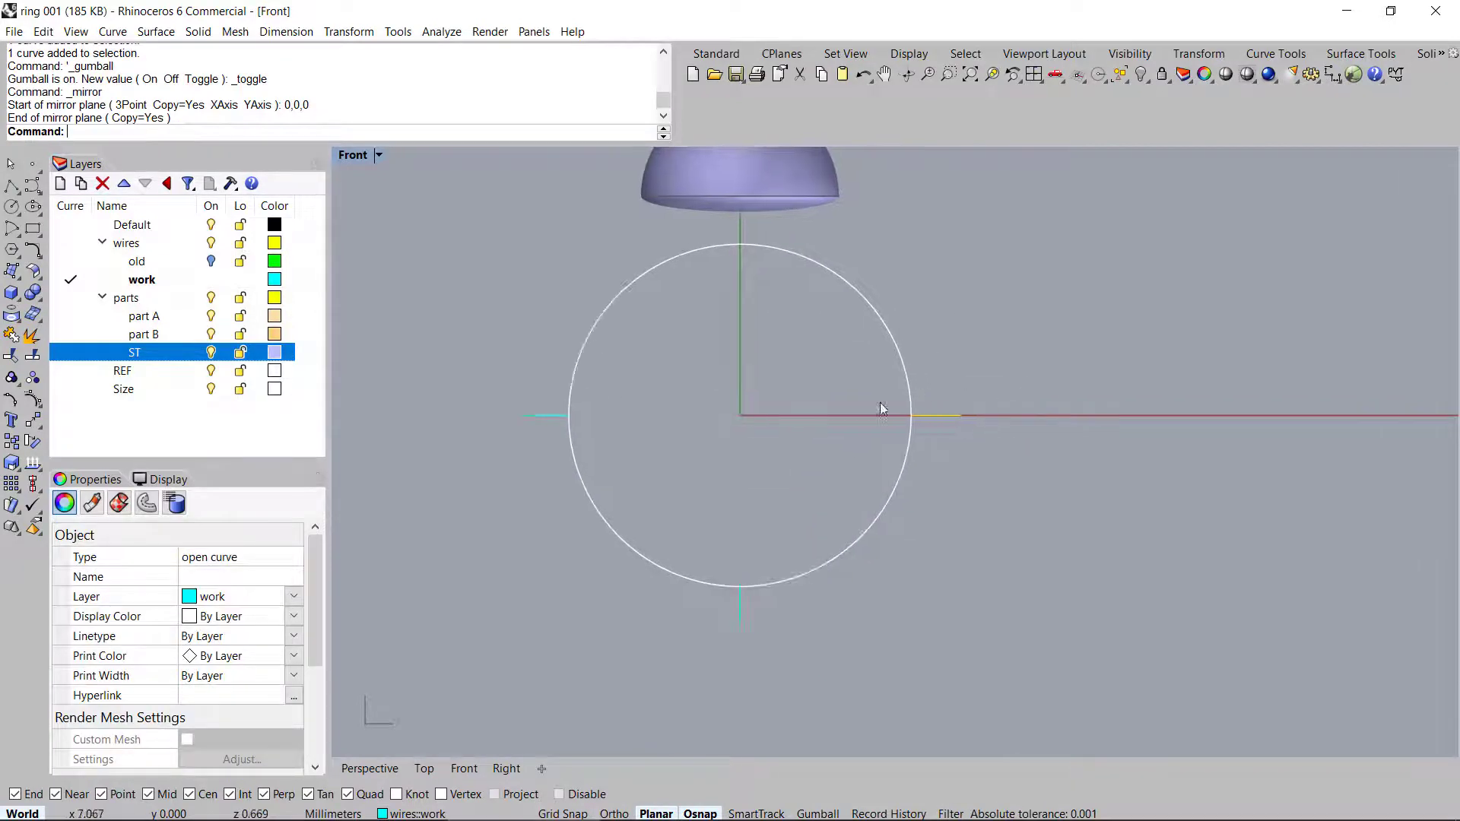
key("F4")
key("F4")
key("F4")
key("F4")
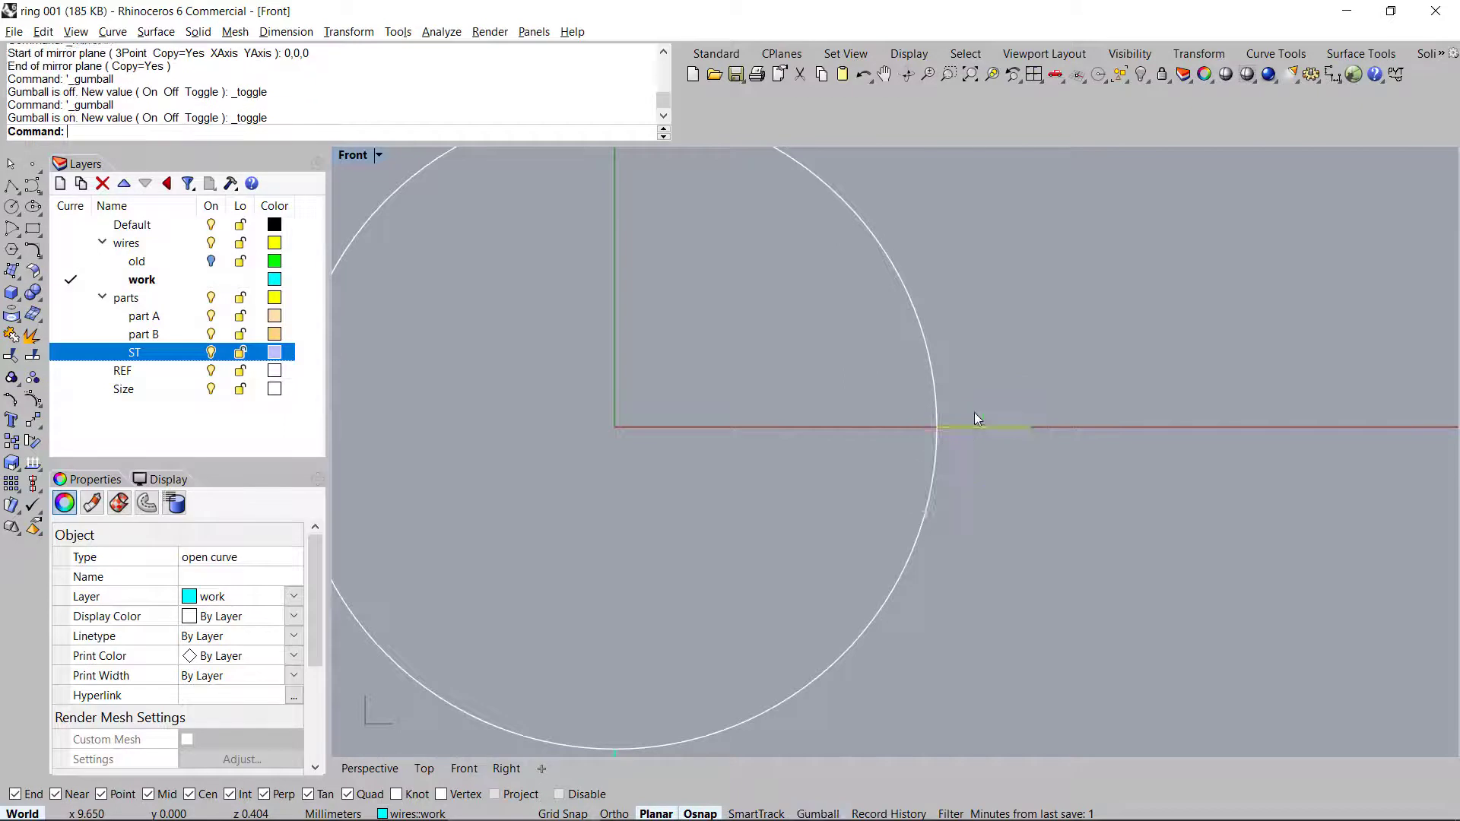
scroll(922, 350, "down", 6)
right_click_drag(706, 435, 758, 429)
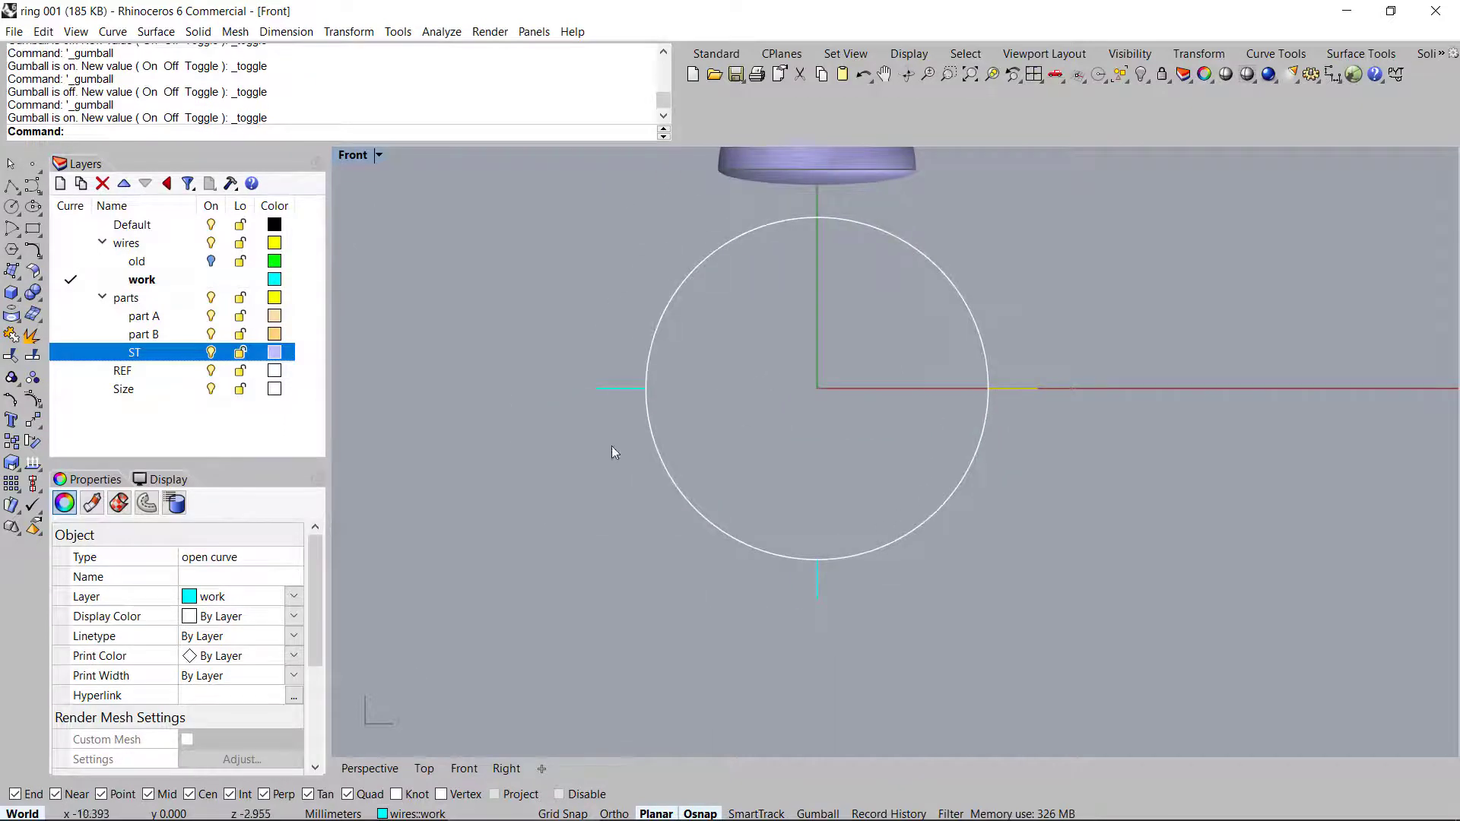
Draw a three-point circle through the outer ends of the left, right and bottom thickness lines
middle_click(848, 462)
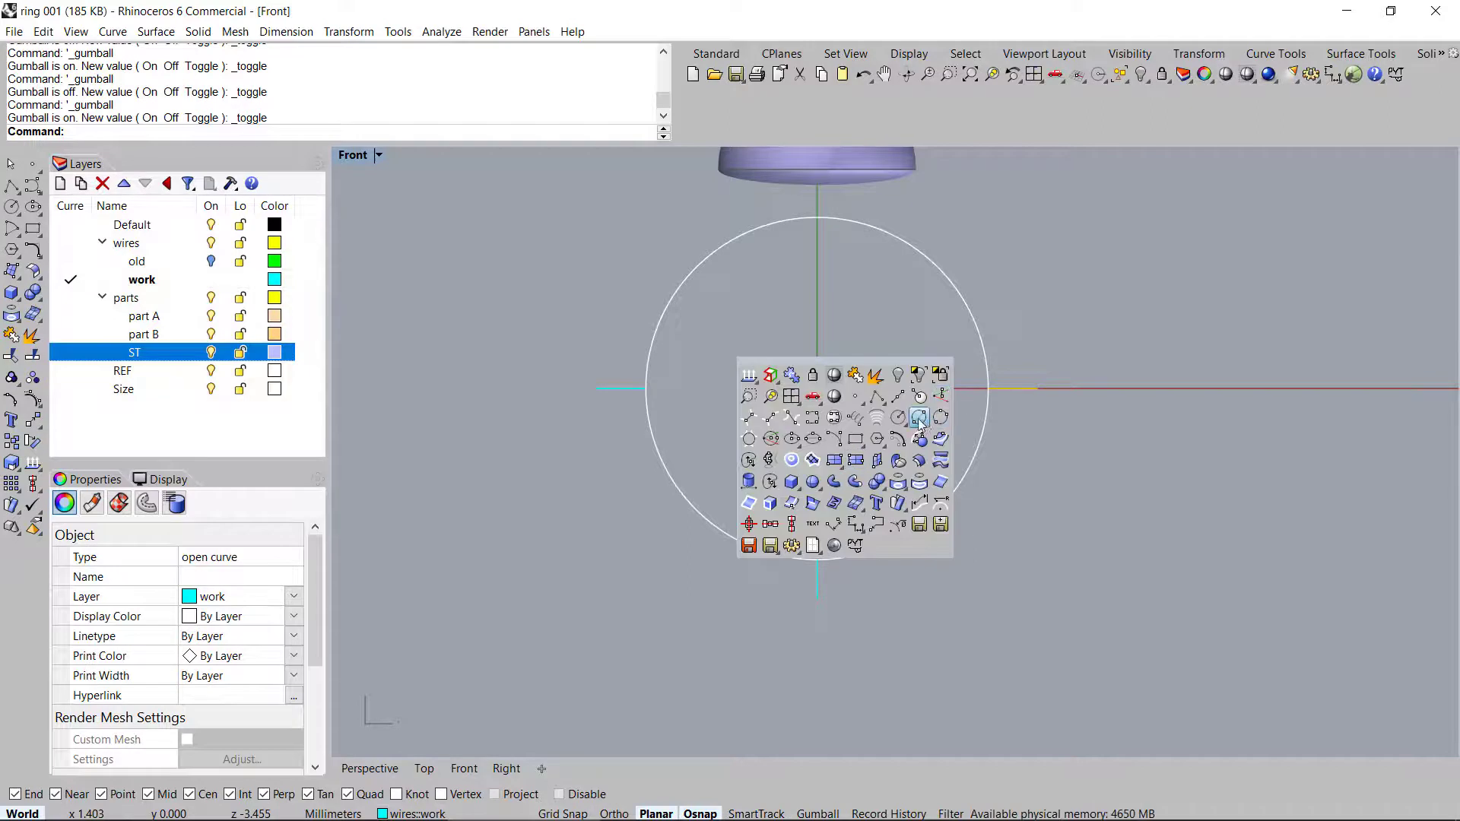
left_click(938, 419)
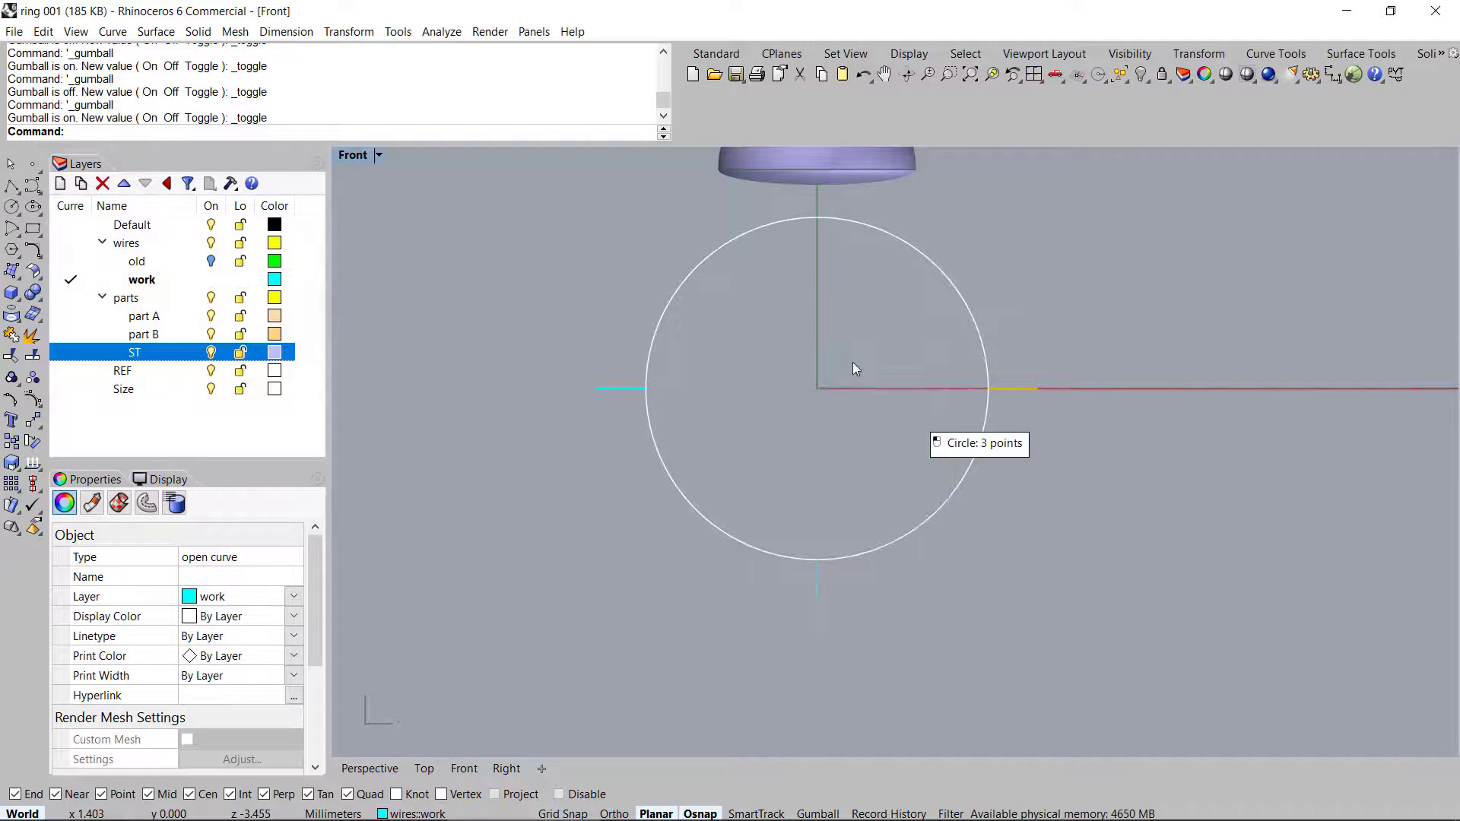
left_click(599, 390)
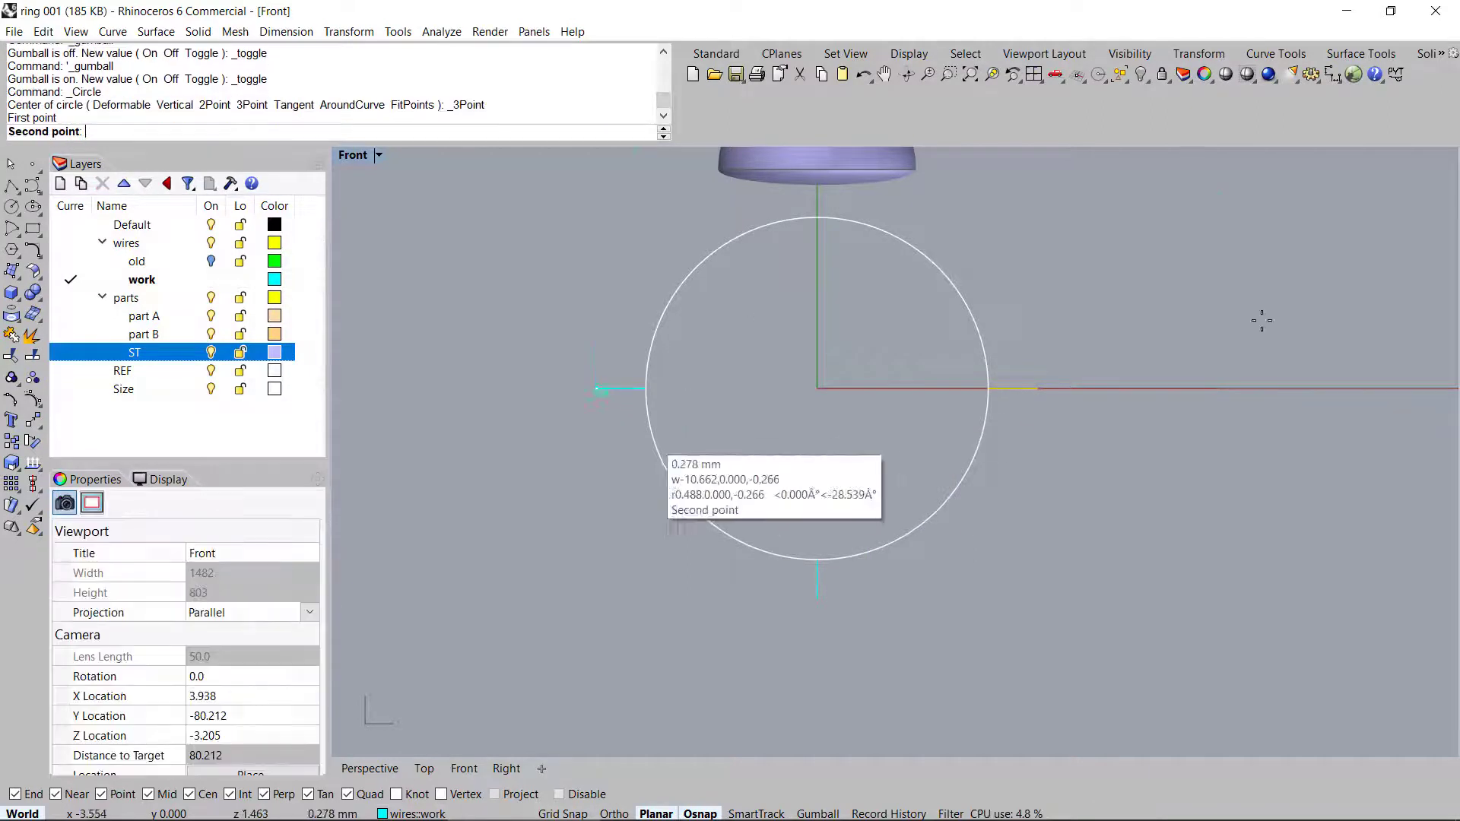
left_click(1037, 389)
left_click(817, 598)
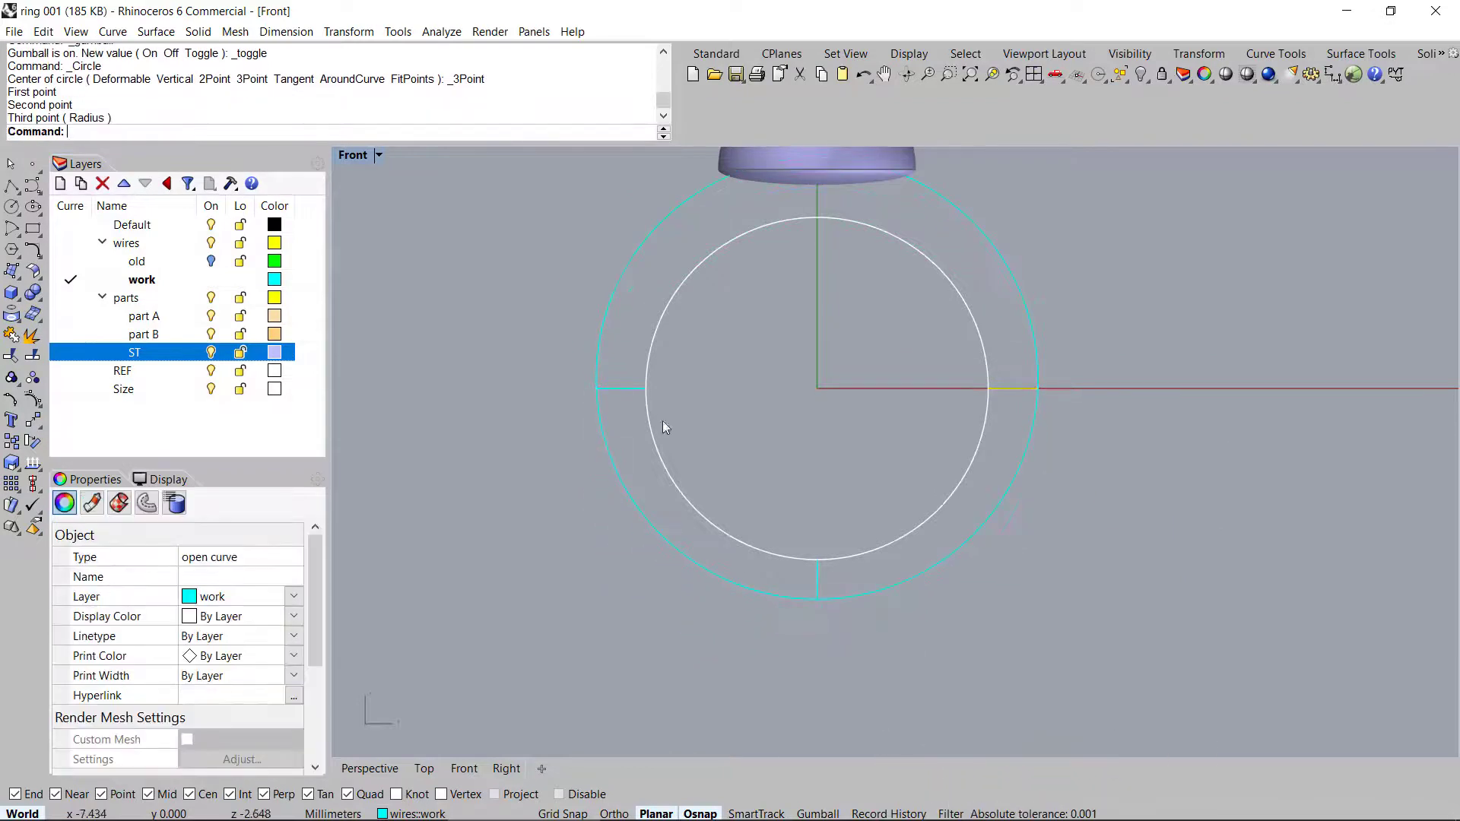
Delete the three short thickness lines between the ring size circle and the outer circle
left_click_drag(488, 352, 1441, 685)
key("Delete")
scroll(849, 348, "down", 2)
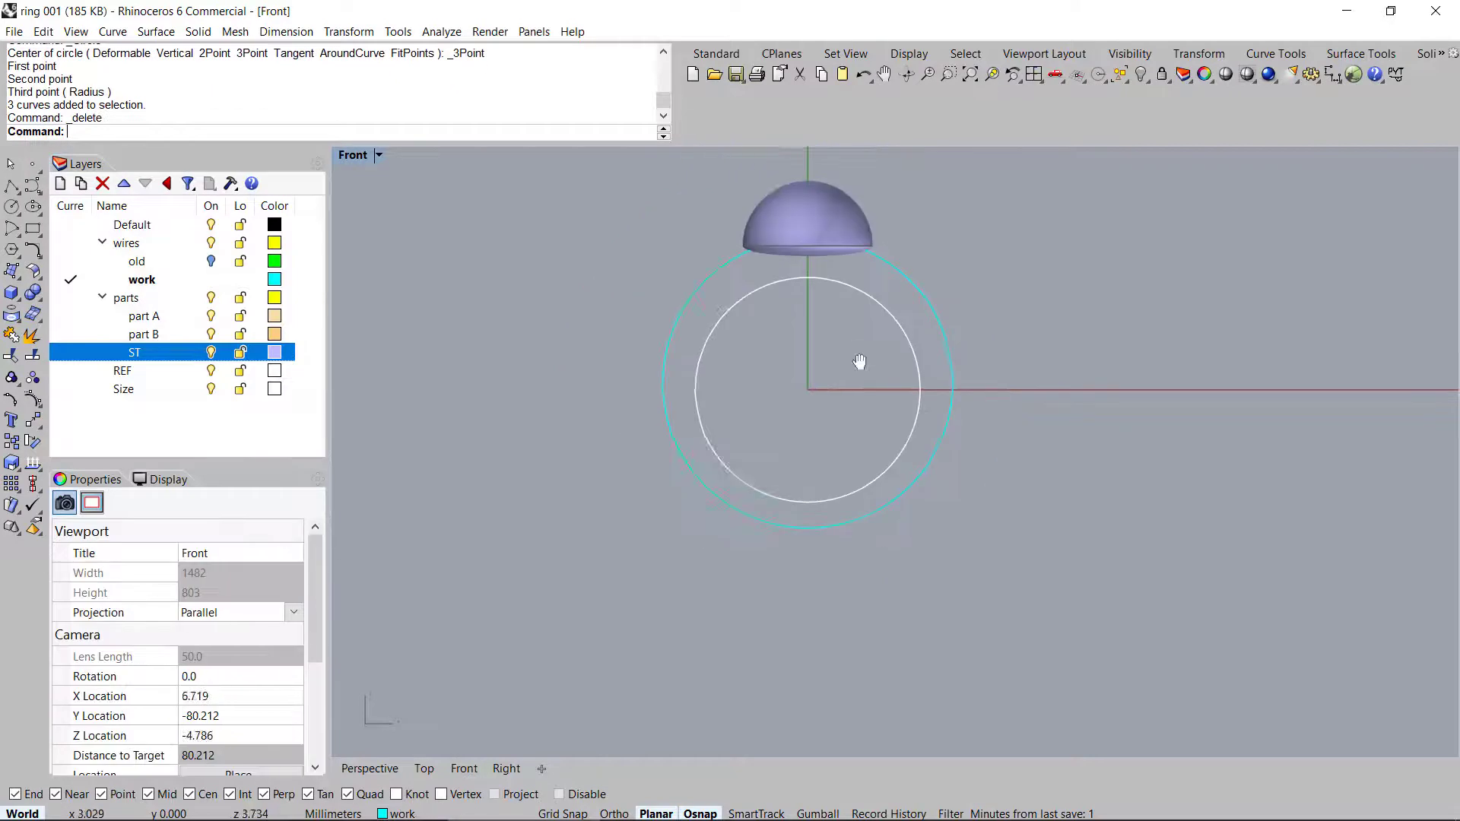
right_click_drag(847, 342, 861, 376)
Duplicate the border of the domed oval stone's upper face as a curve on the current layer, working in the Perspective view
double_click(359, 154)
right_click_drag(1279, 252, 931, 207)
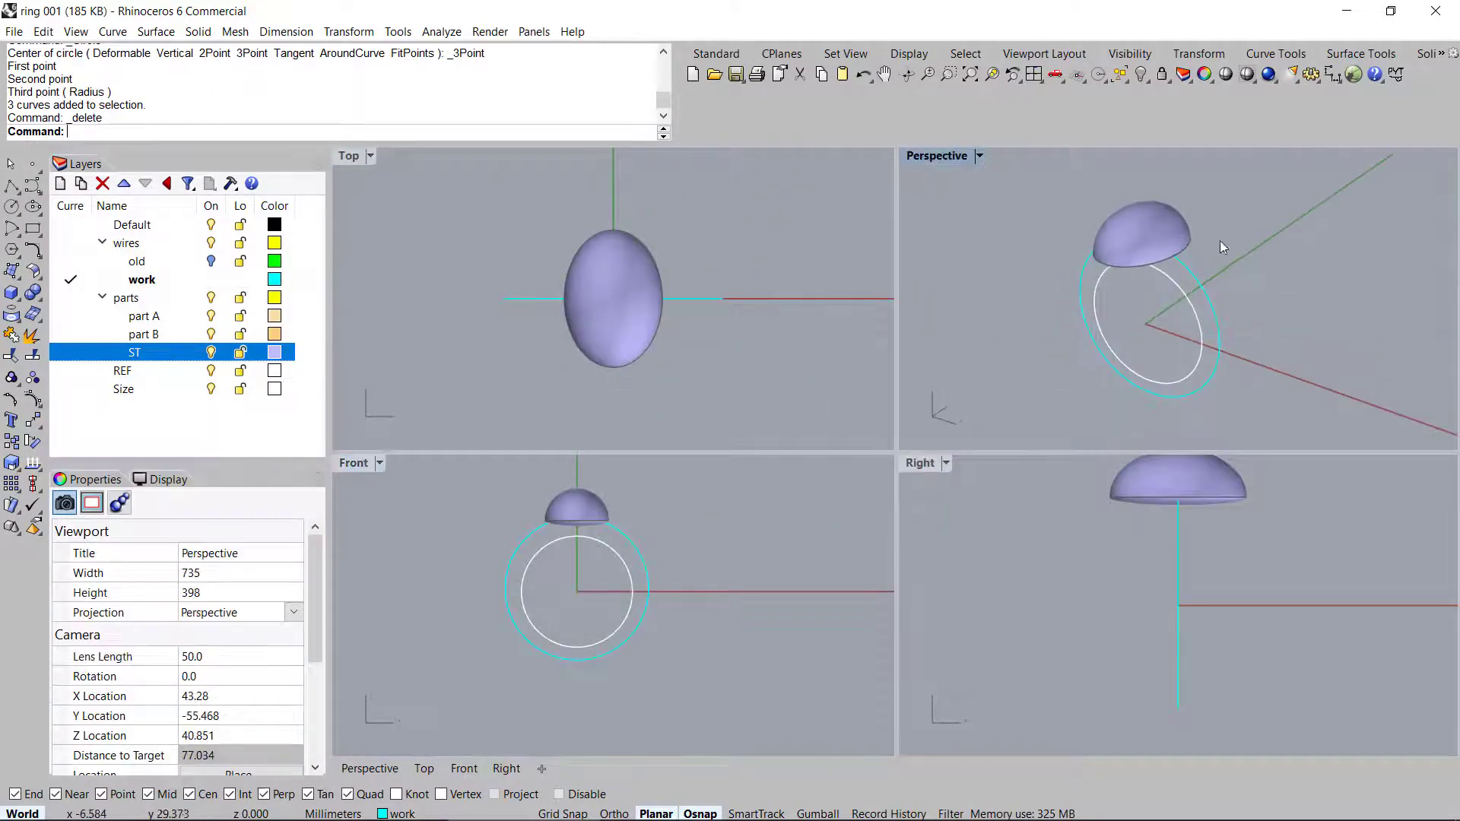
double_click(936, 156)
scroll(873, 371, "up", 4)
right_click_drag(876, 372, 934, 356)
right_click_drag(933, 356, 934, 439, "shift")
right_click_drag(935, 440, 916, 327)
right_click_drag(893, 412, 873, 346)
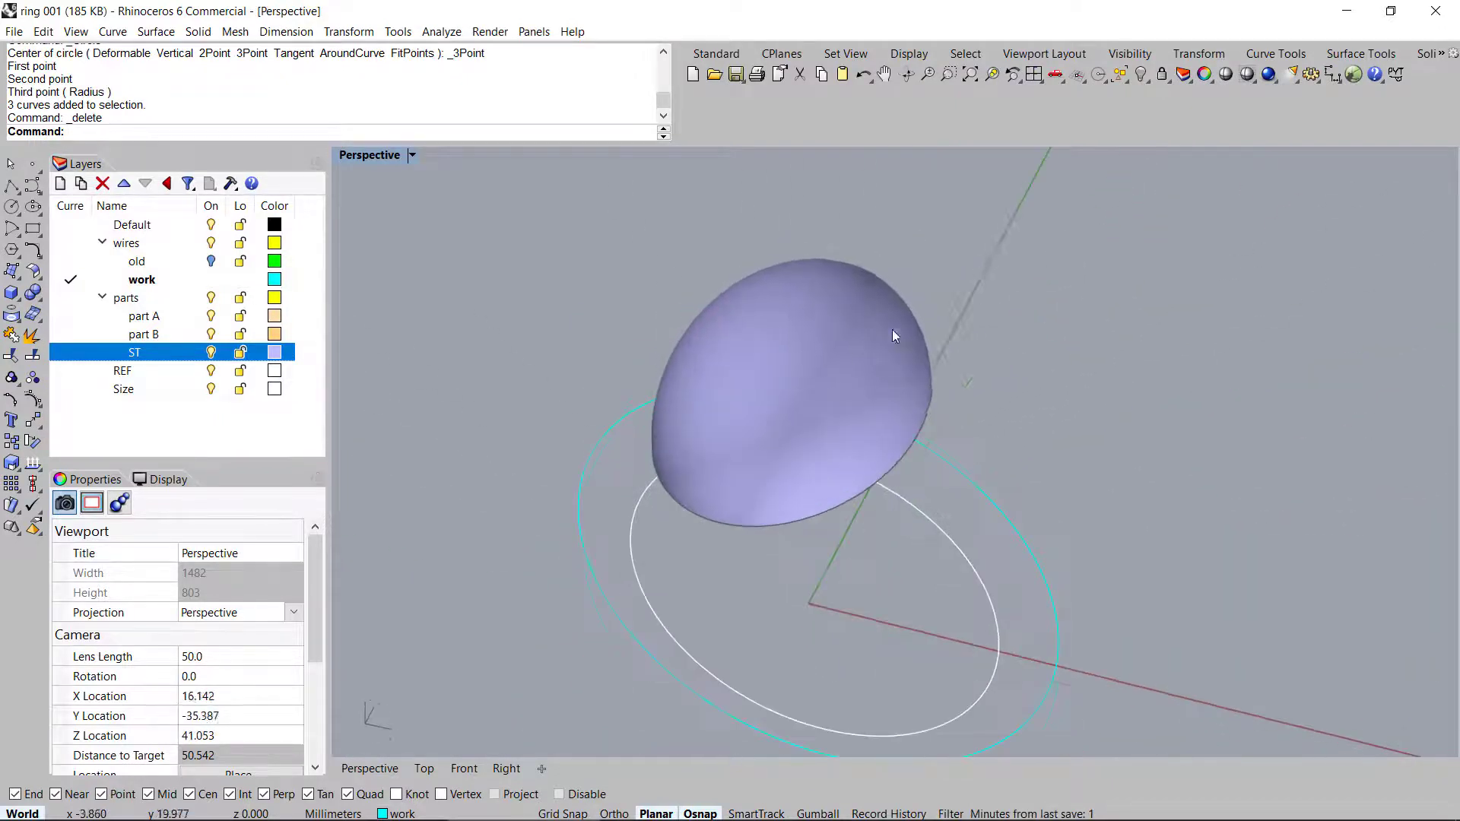
middle_click(874, 345)
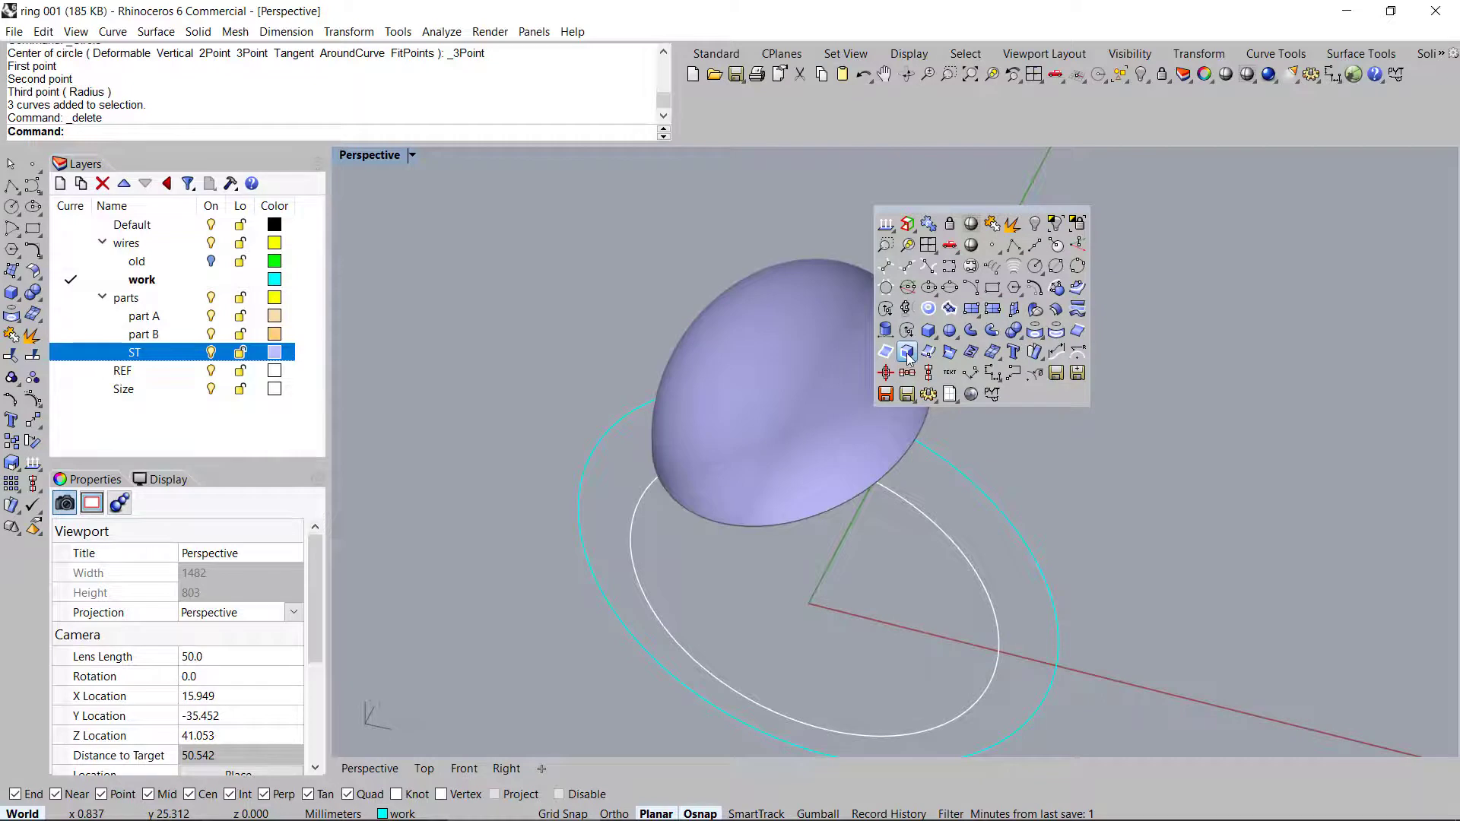
left_click(908, 353)
left_click(884, 368)
right_click_drag(883, 368, 888, 409)
key("Return")
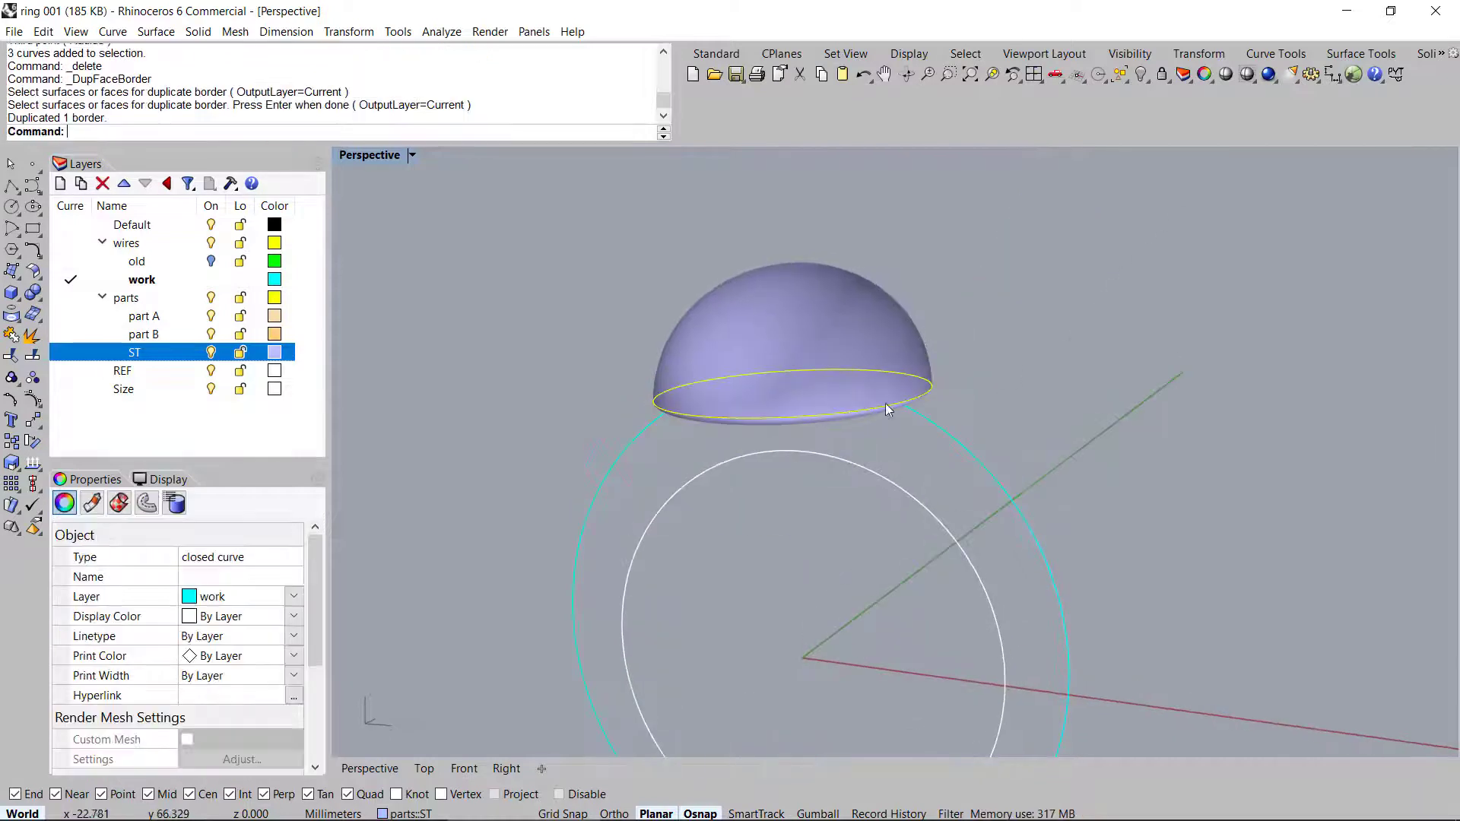
Offset the duplicated oval border outward by 0.15 mm
right_click_drag(880, 405, 1040, 378)
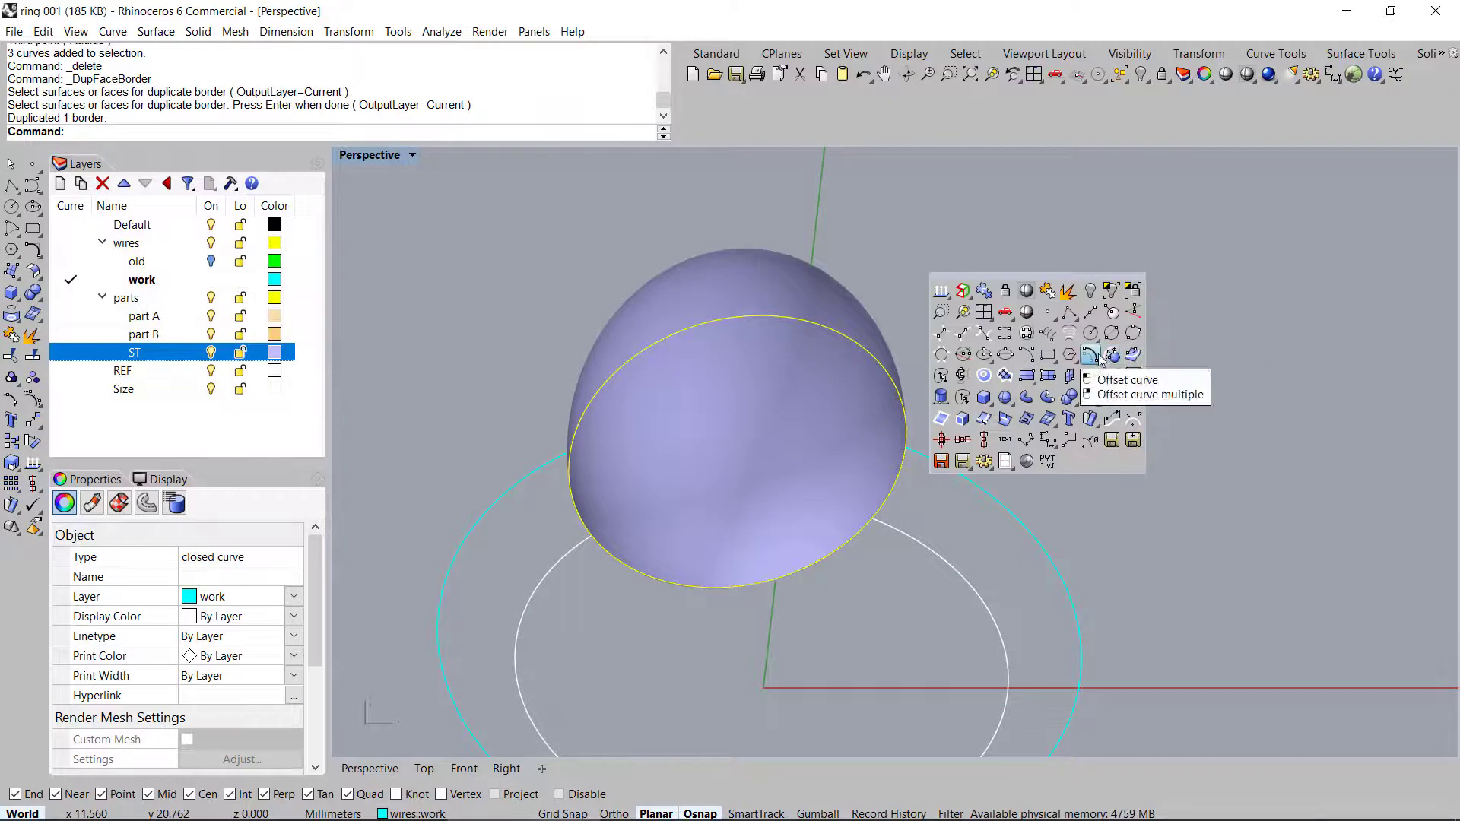
left_click(1110, 357)
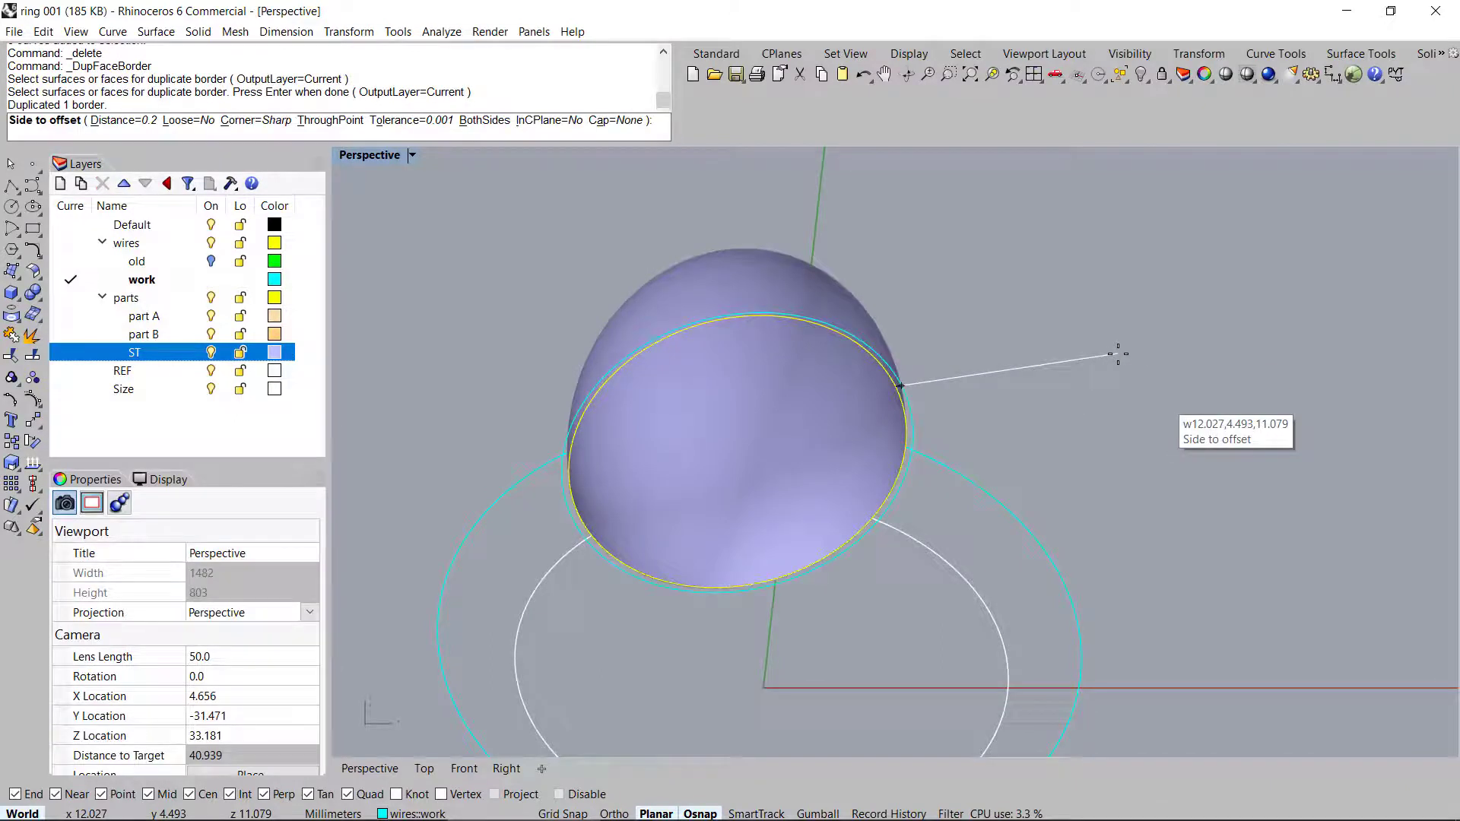
type("0.15")
key("Return")
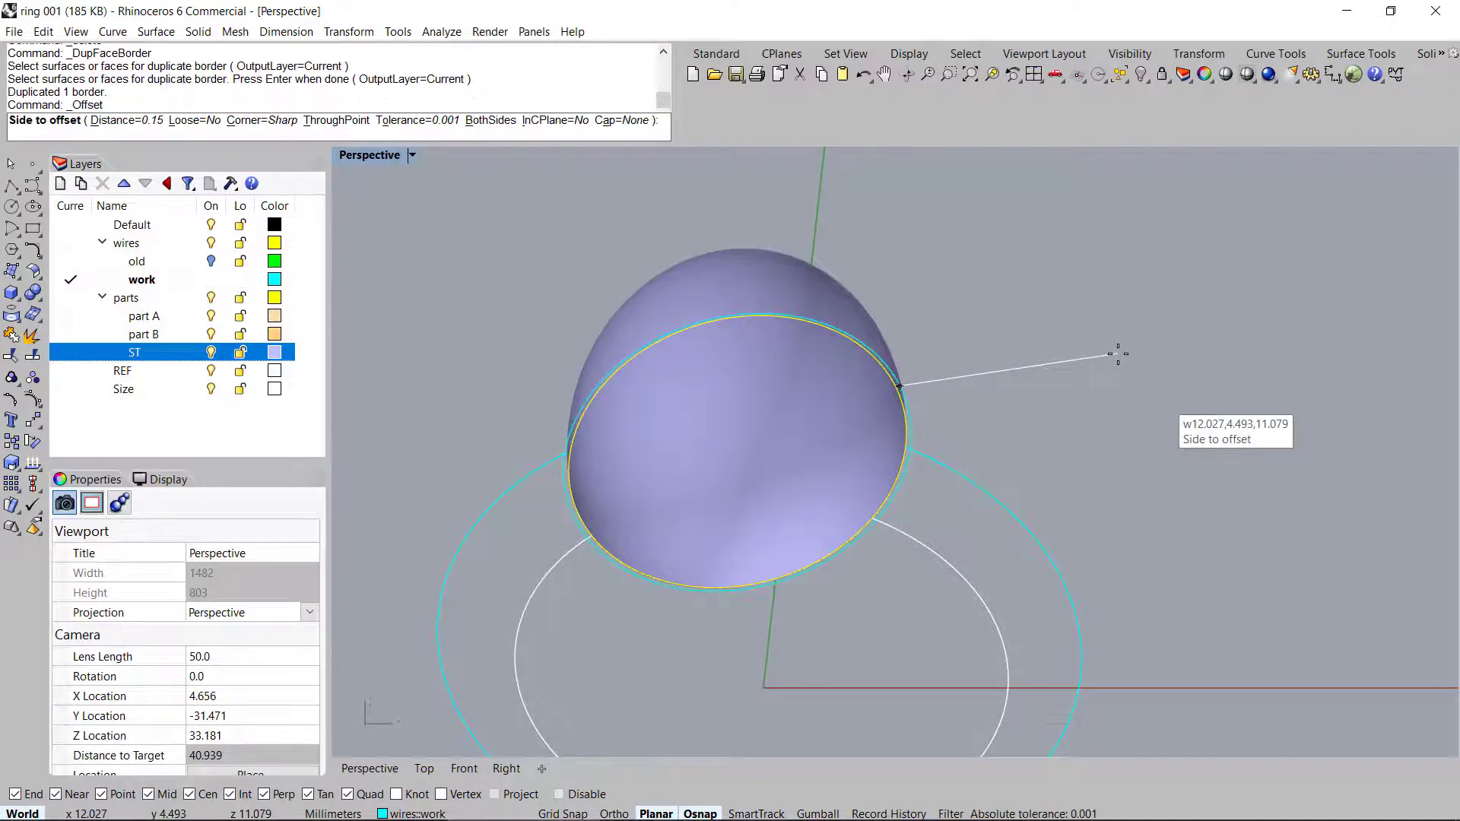
left_click(1118, 354)
Examine the gap between the oval stone's edge and the offset curve, both up close and against the whole ring
right_click_drag(920, 425, 910, 366)
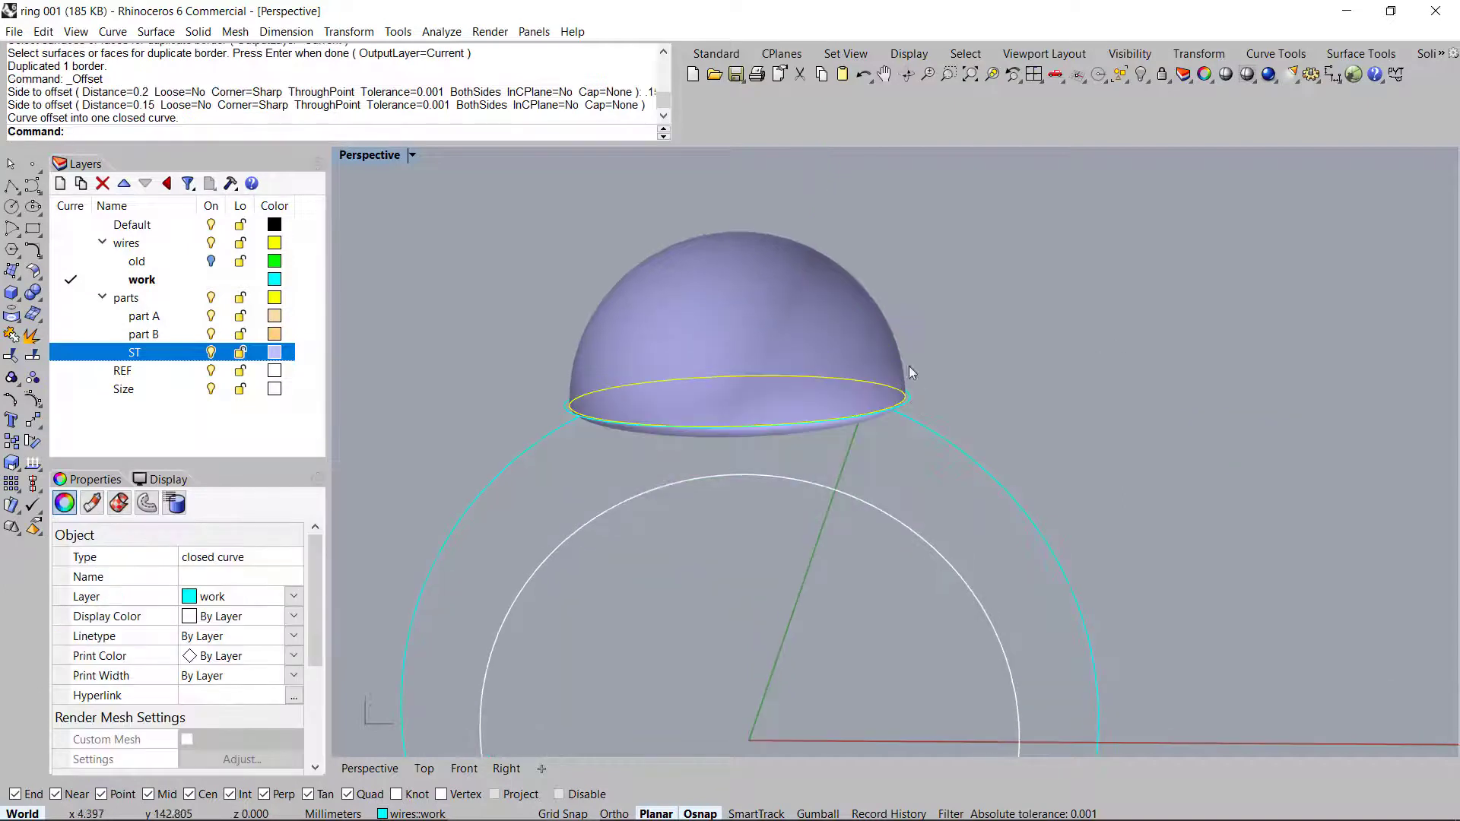
right_click_drag(829, 458, 902, 454)
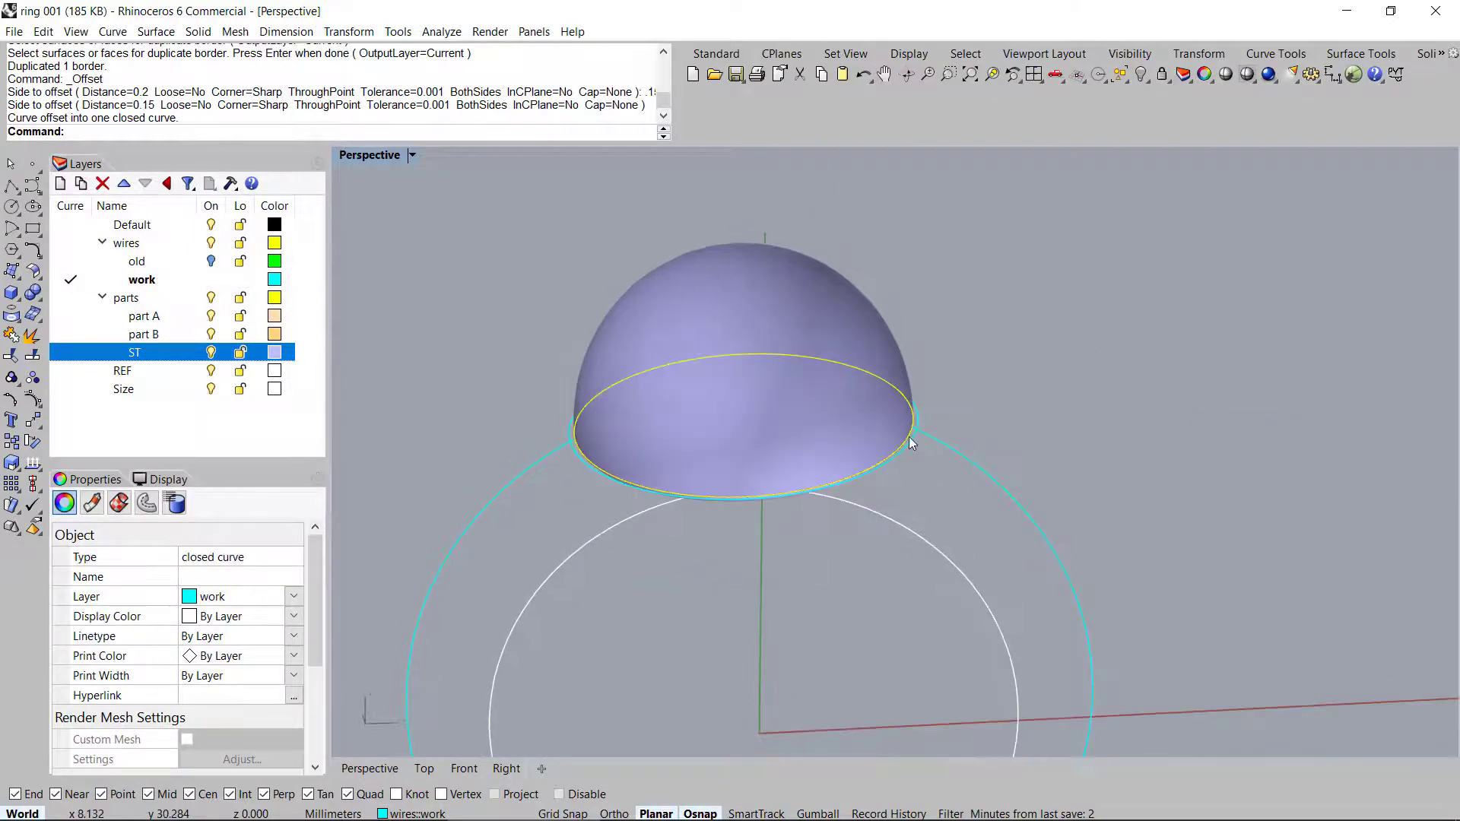
scroll(909, 427, "up", 3)
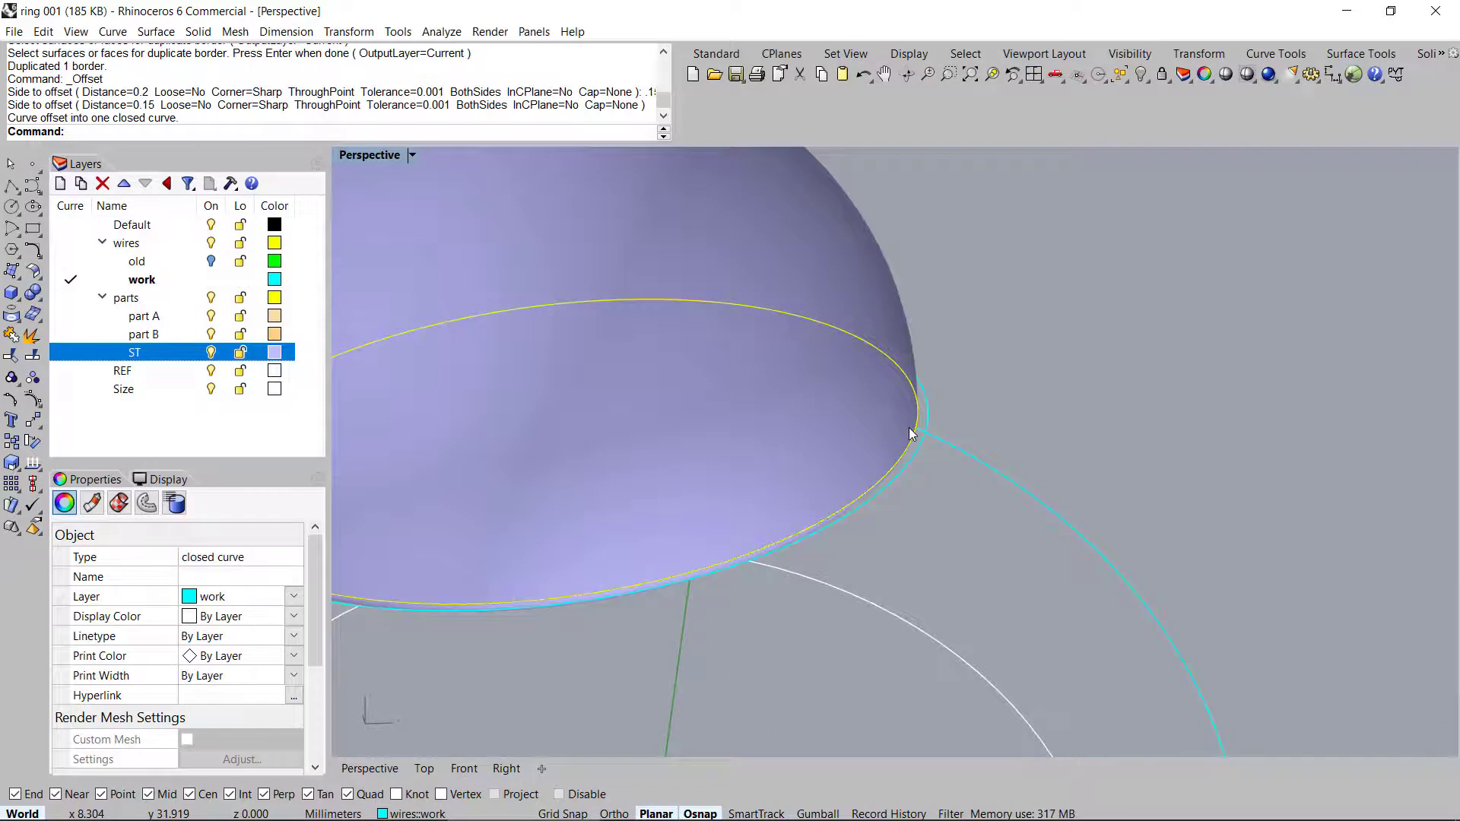
scroll(927, 393, "down", 3)
scroll(929, 392, "up", 4)
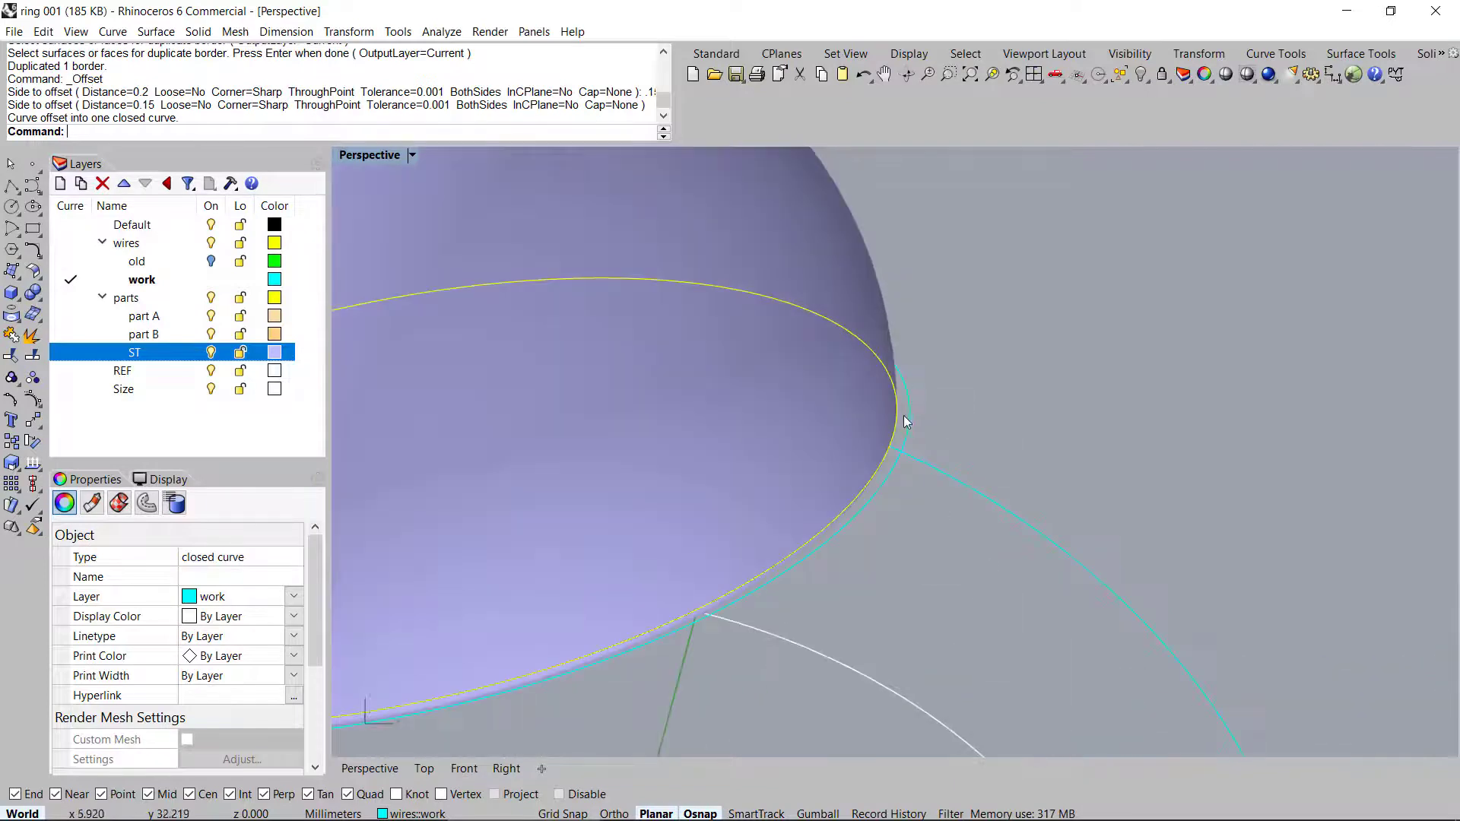
scroll(910, 406, "down", 5)
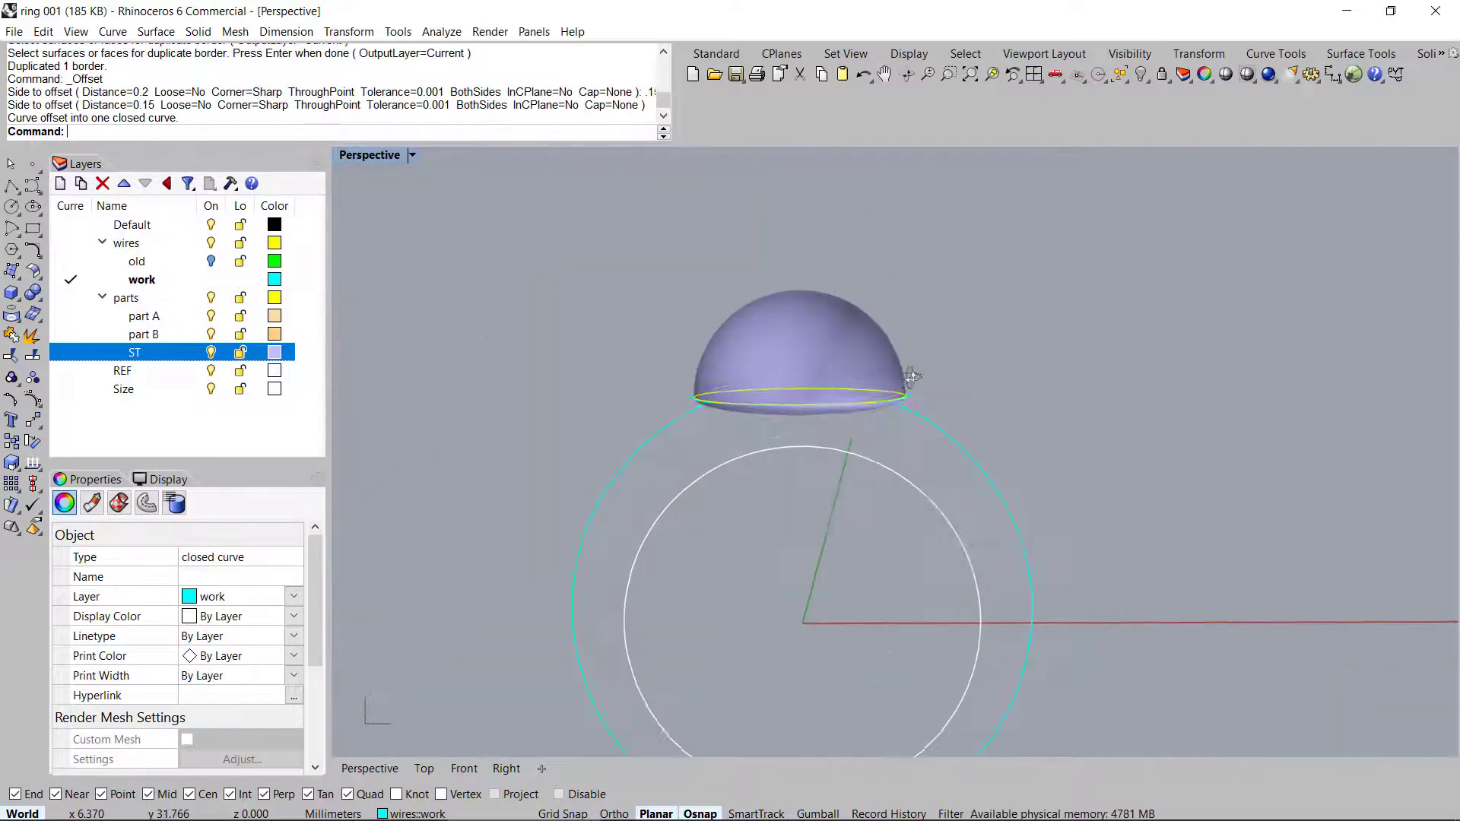
left_click_drag(599, 270, 959, 416)
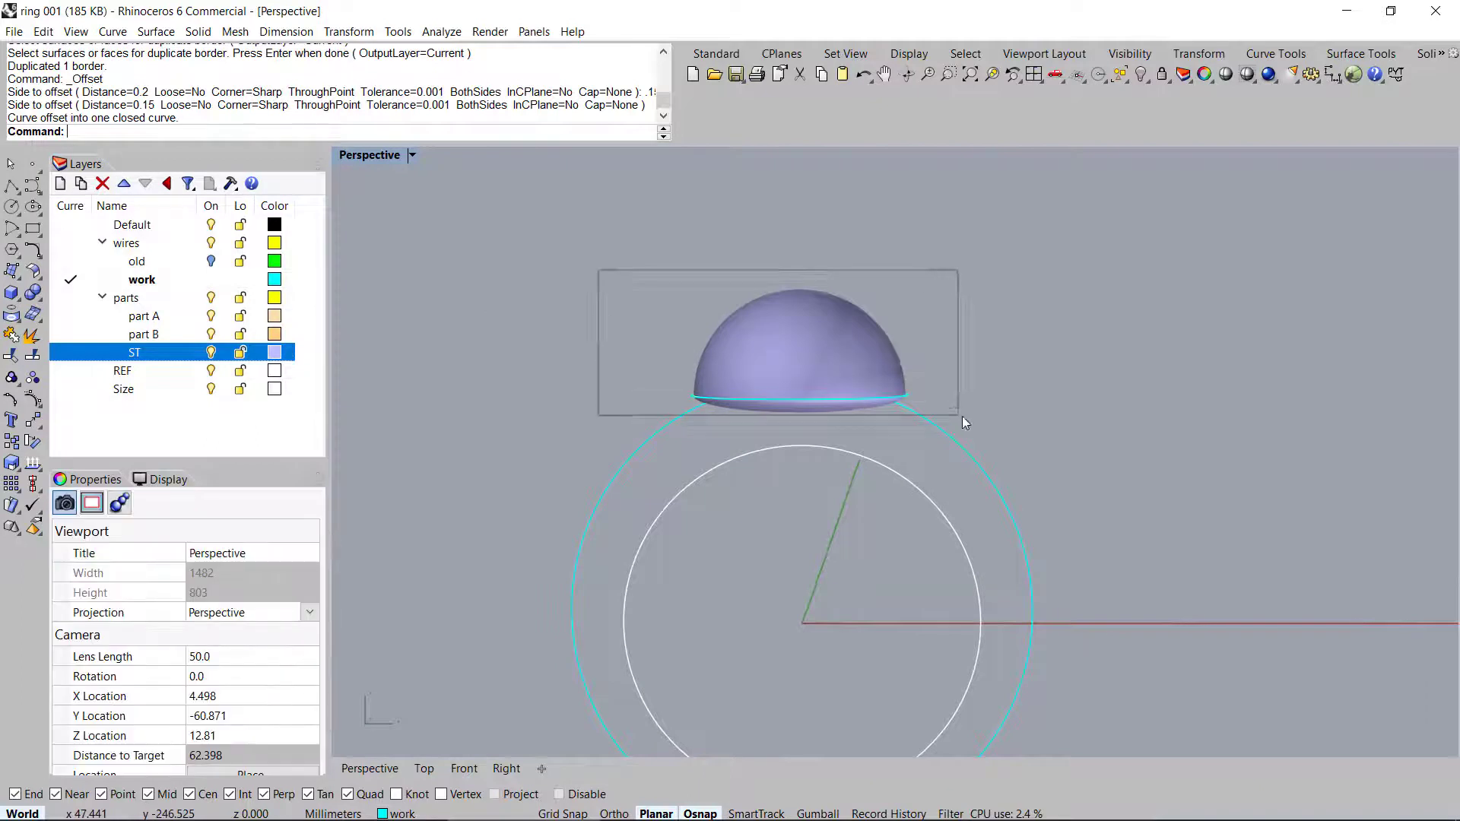
scroll(952, 399, "up", 4)
right_click_drag(953, 399, 901, 401)
scroll(938, 357, "up", 2)
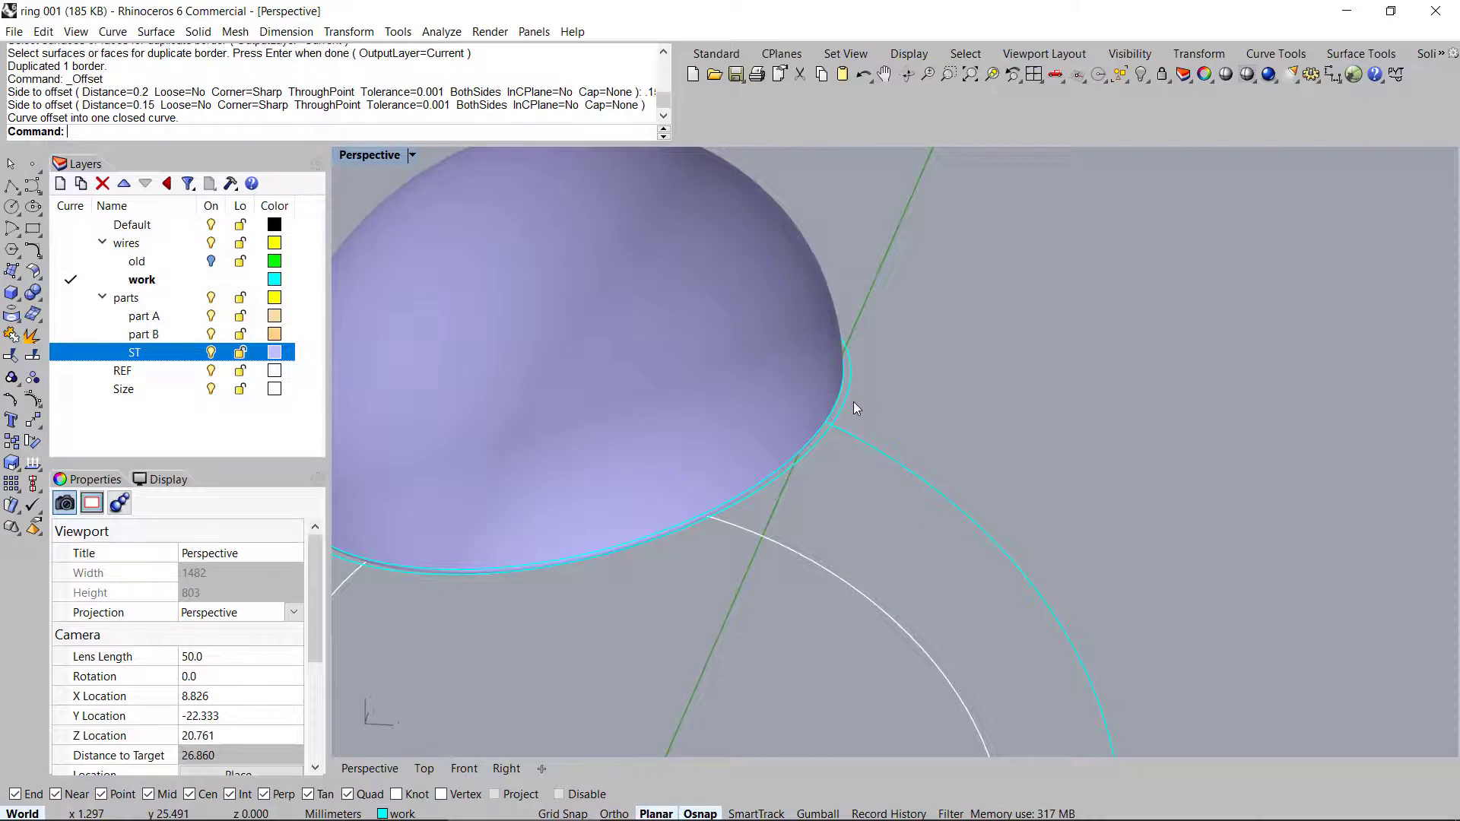
Lock everything except the outer offset curve around the oval stone
left_click(850, 403)
key("ctrl+i")
key("ctrl+l")
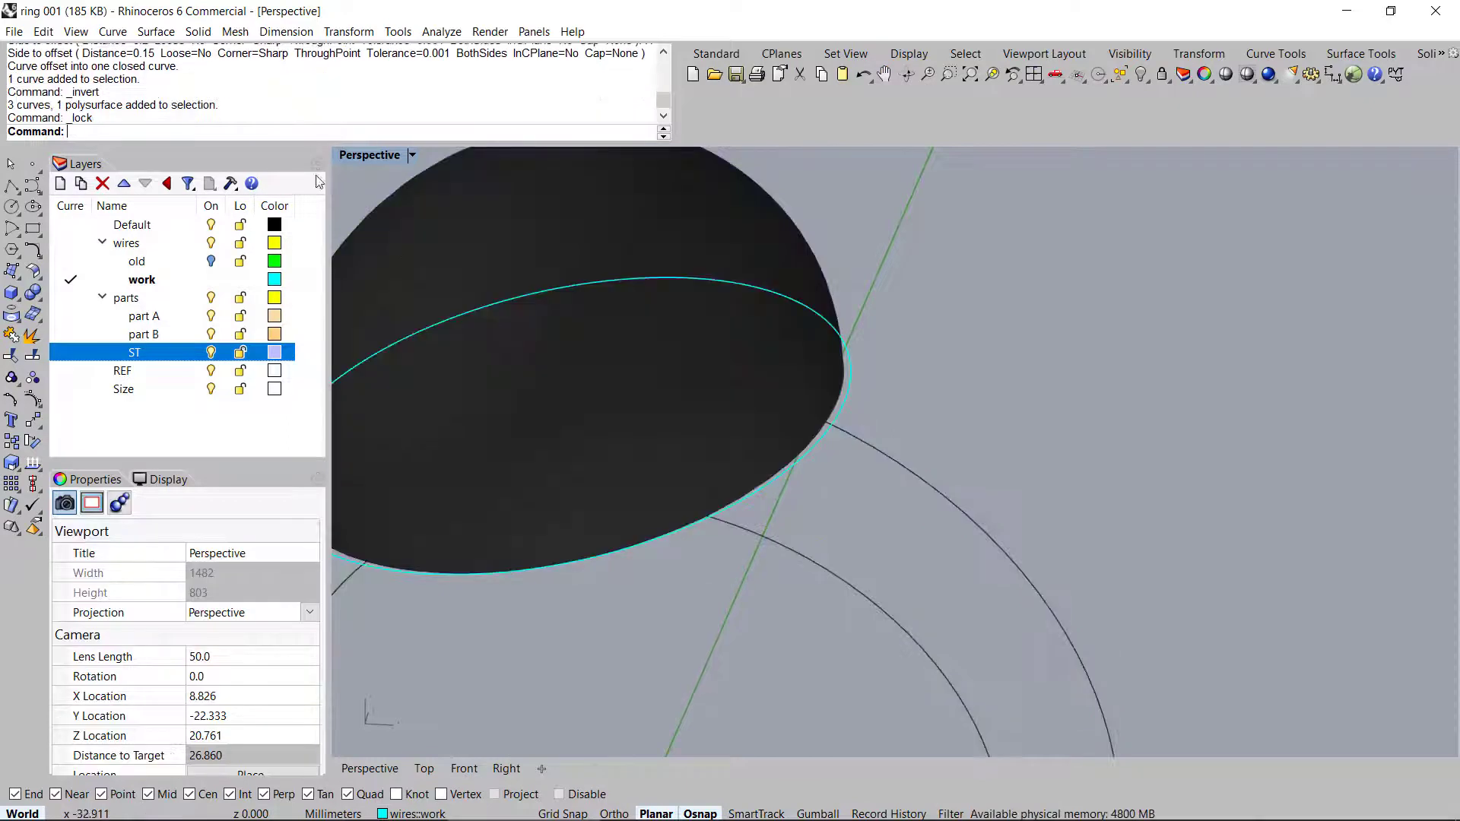
Examine how far the offset oval curve extends past the stone's edge in the Front view, zooming to the selected curve
double_click(344, 160)
double_click(347, 463)
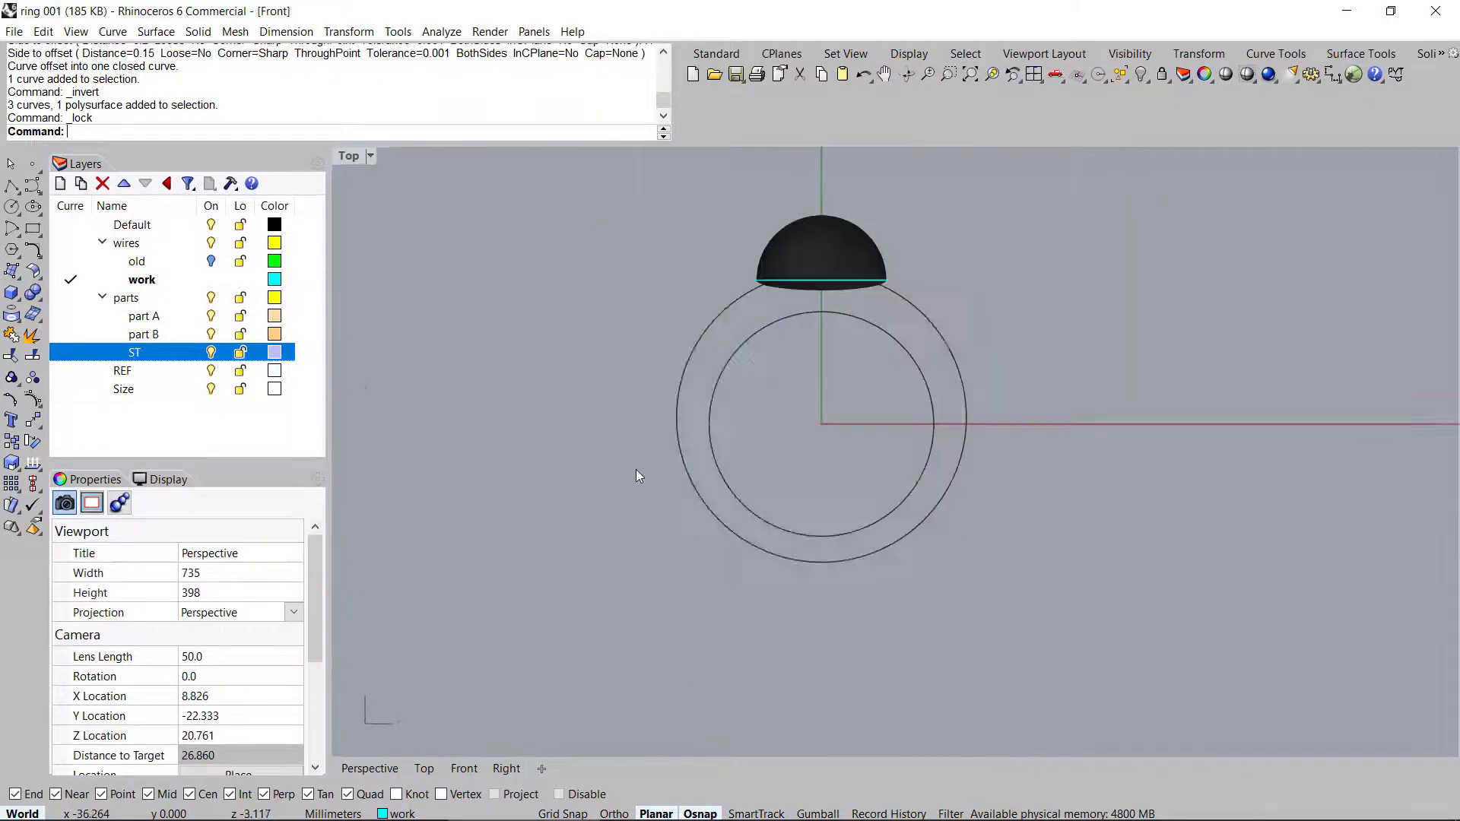
left_click_drag(969, 251, 570, 548)
type("zsa")
key("Return")
right_click_drag(985, 450, 593, 463)
scroll(593, 461, "down", 6)
right_click_drag(766, 461, 875, 472)
scroll(906, 455, "up", 10)
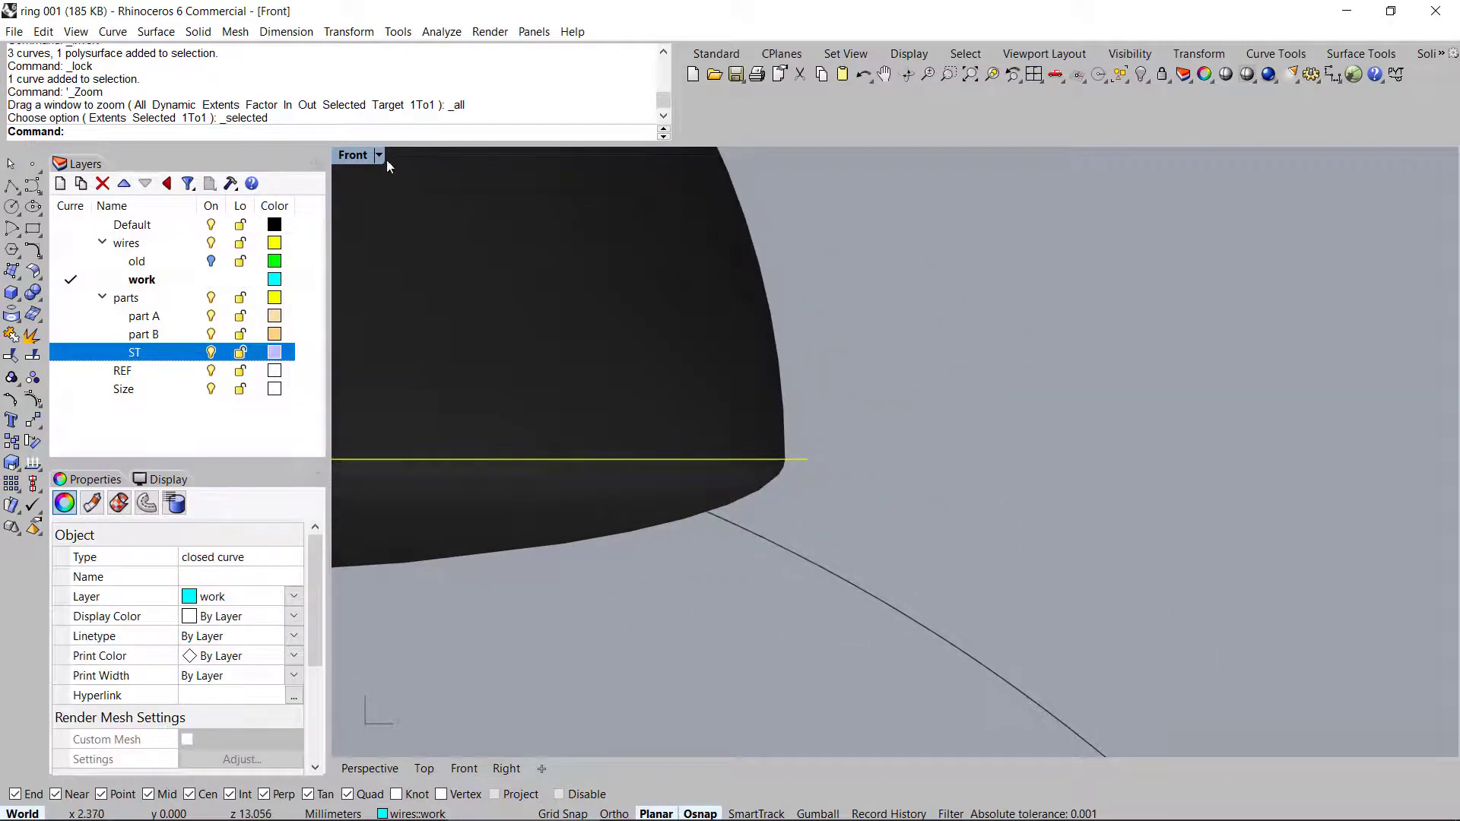
right_click_drag(1080, 506, 1039, 495)
right_click_drag(794, 448, 814, 456)
Import the round stone model ST_1Ct RD from the CAD PARTS folder
key("ctrl+i")
scroll(804, 441, "down", 10)
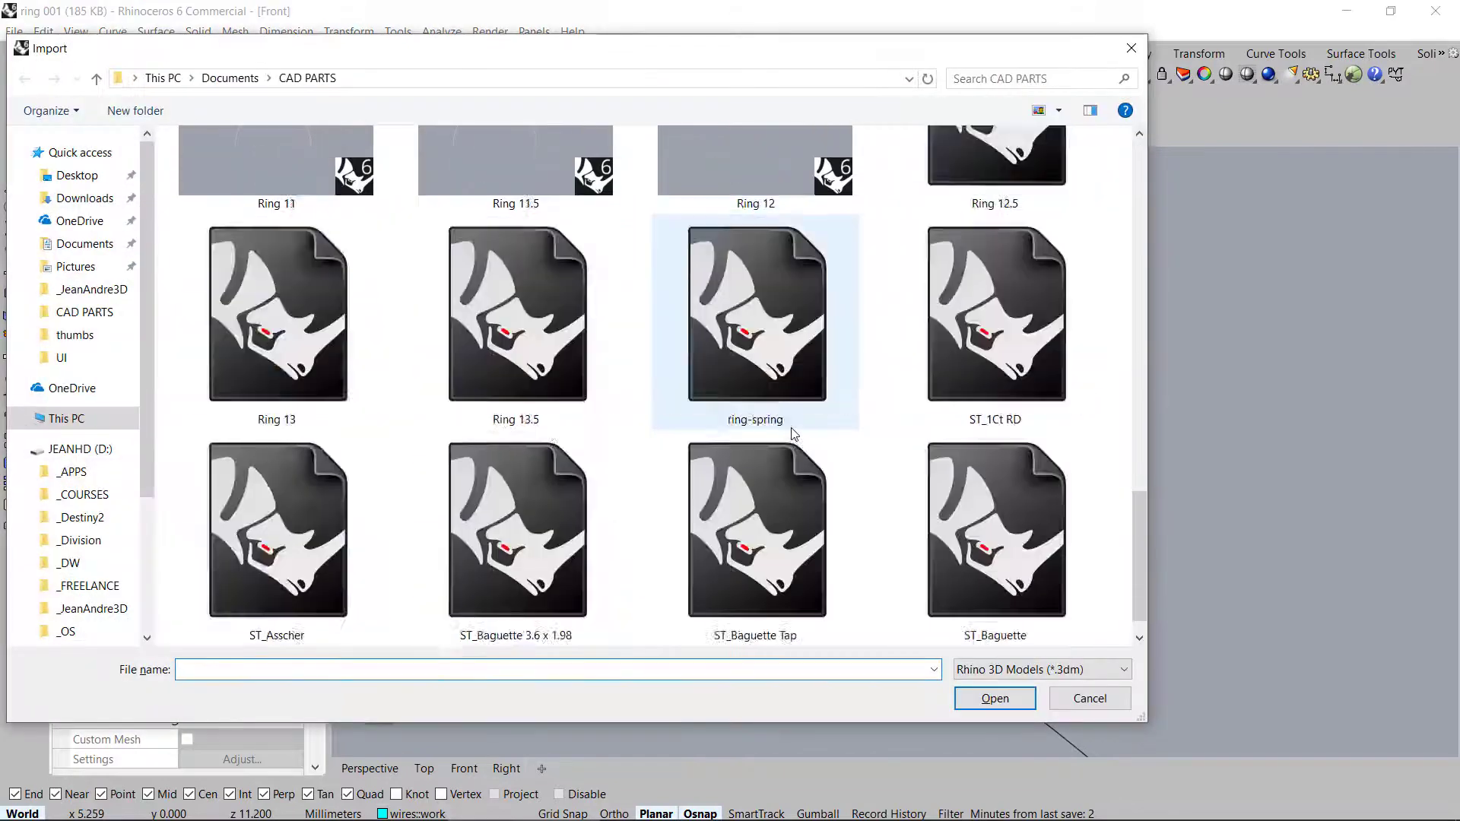
scroll(1001, 270, "up", 3)
left_click(997, 502)
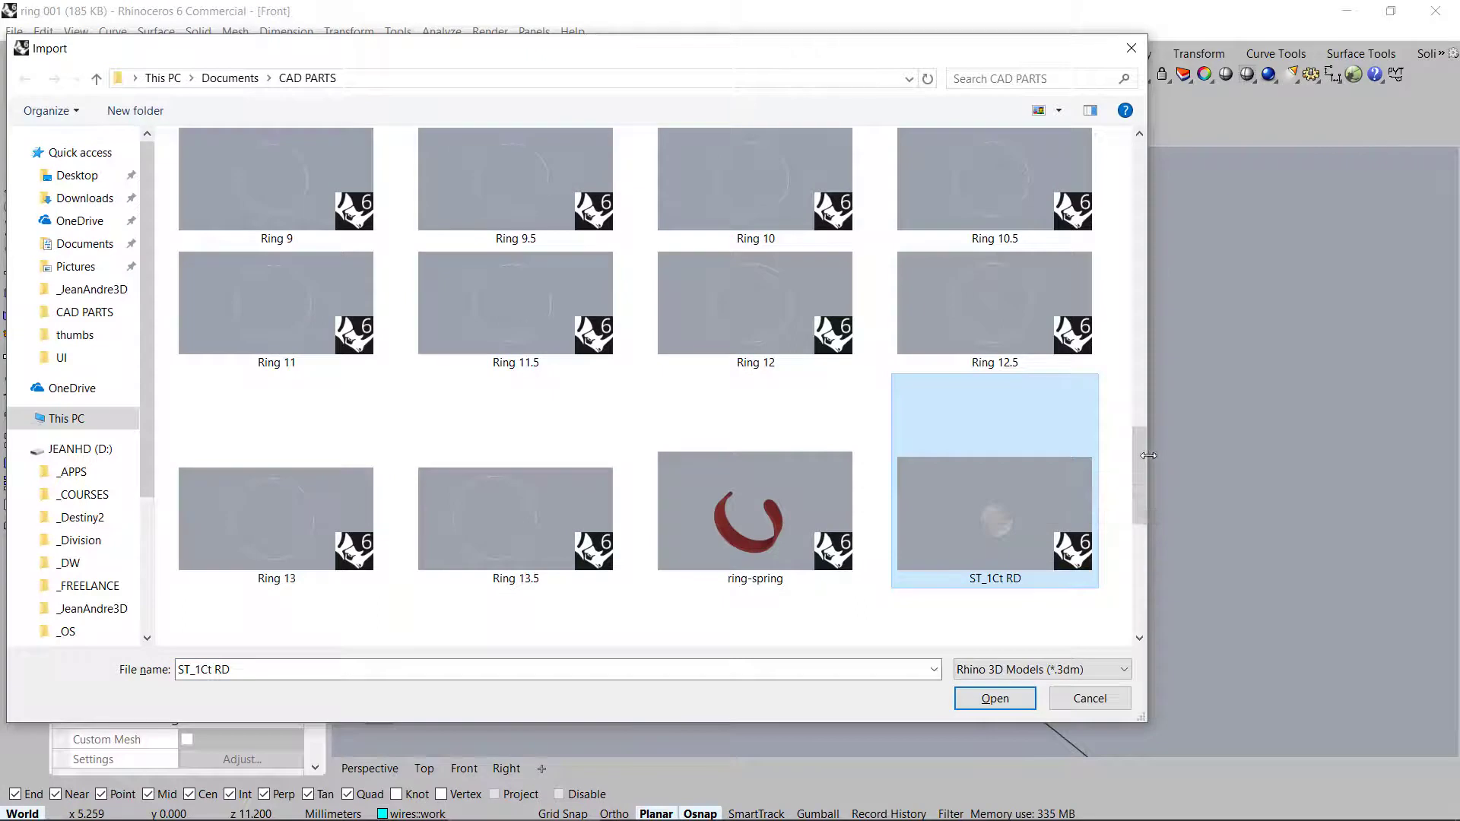
left_click_drag(1142, 476, 1147, 503)
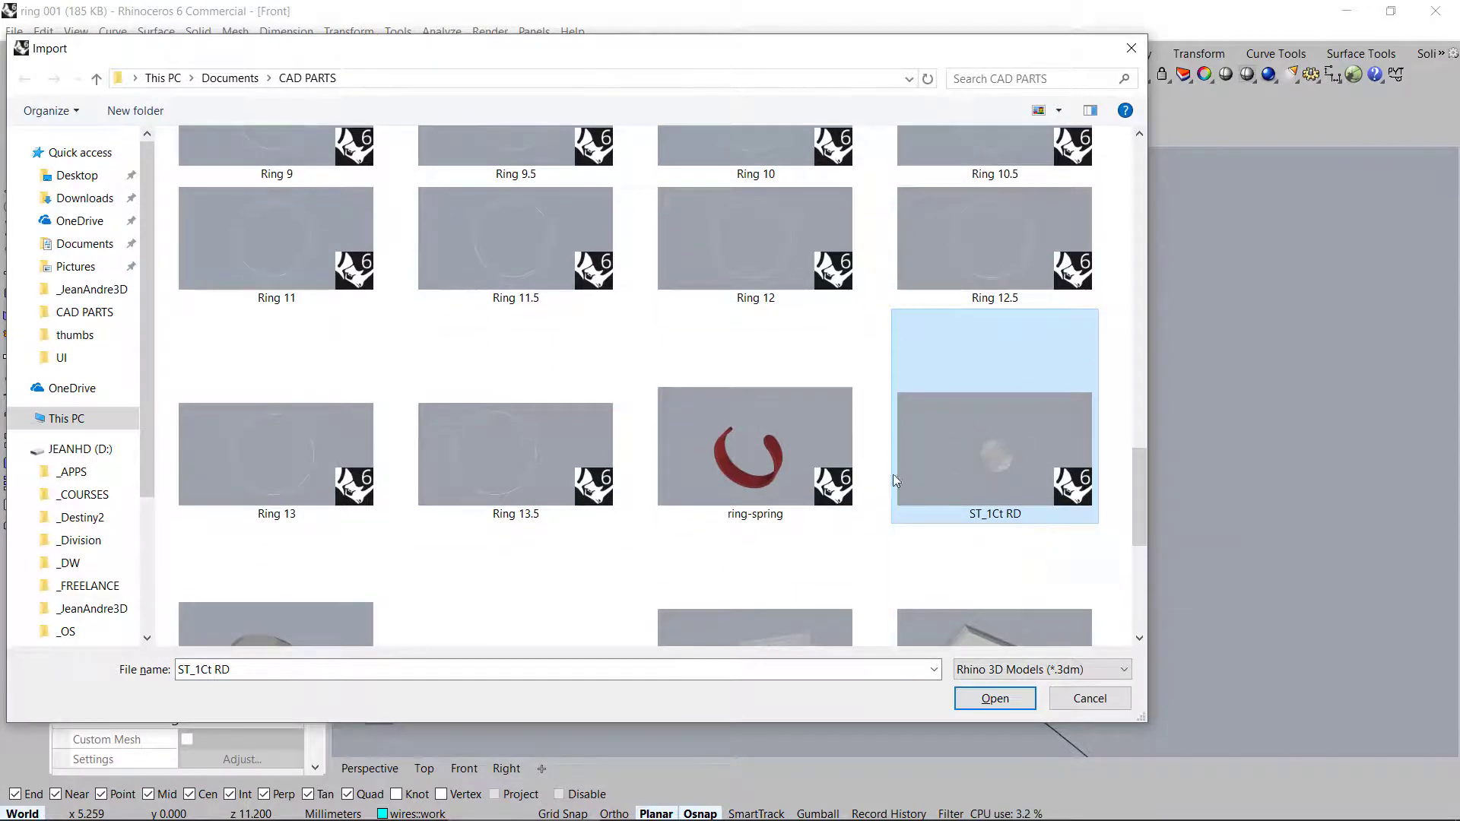
left_click_drag(1142, 527, 1142, 547)
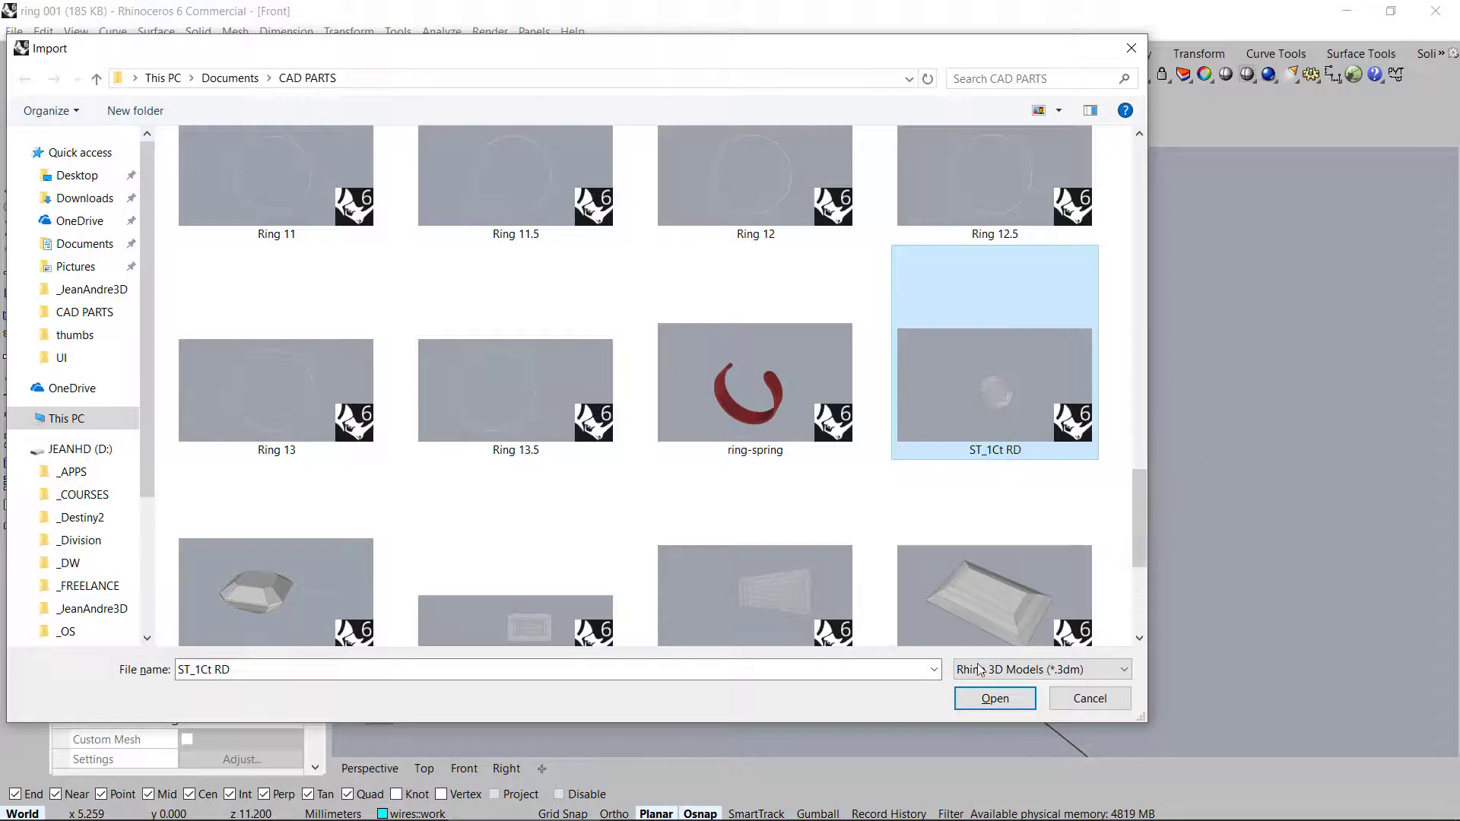
left_click(995, 698)
Turn on the gumball and scale the imported round stone down uniformly
scroll(827, 367, "down", 5)
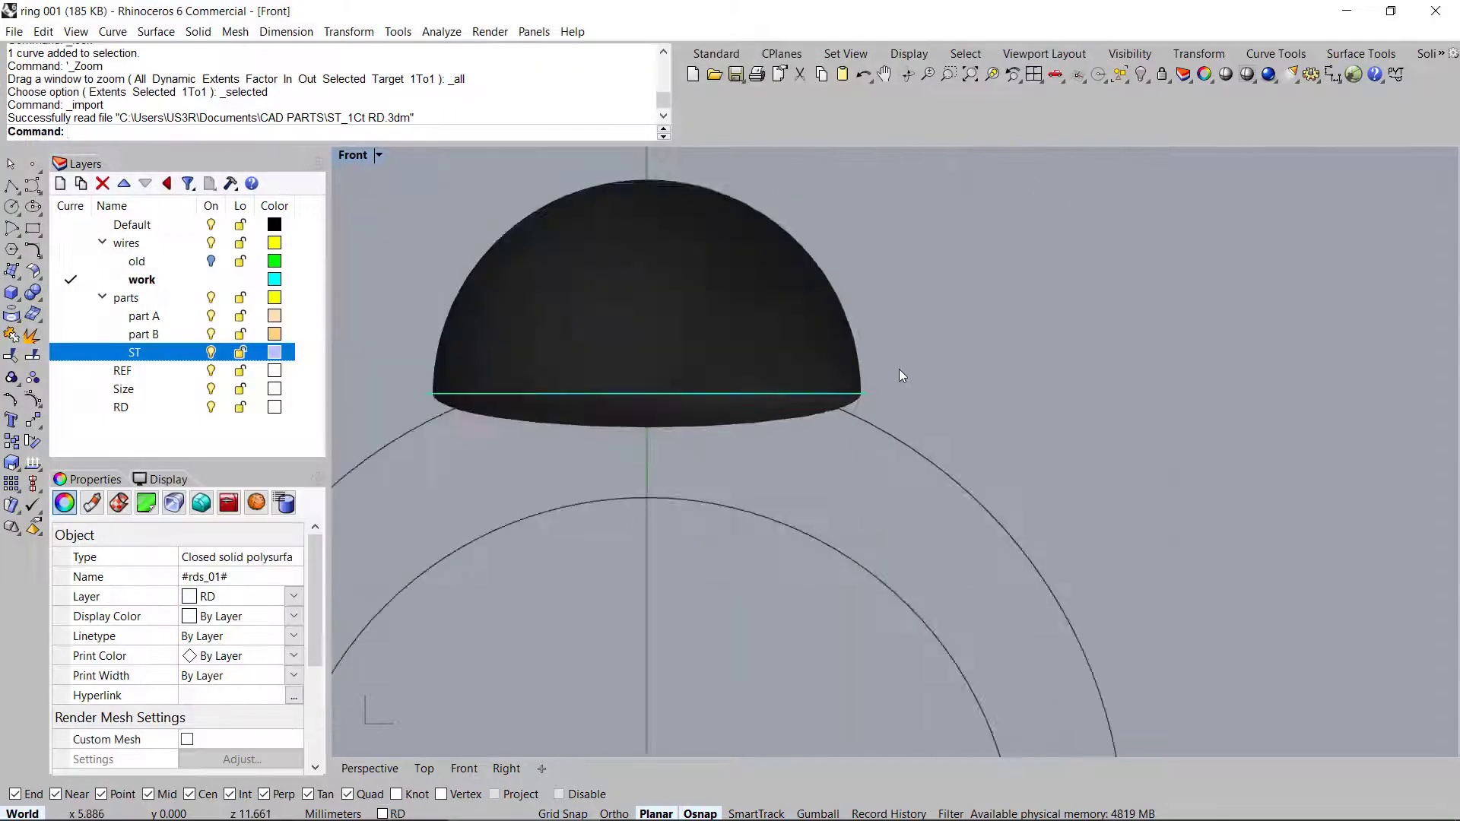
scroll(782, 508, "up", 14)
right_click_drag(905, 574, 831, 491)
key("F4")
left_click_drag(585, 526, 741, 536)
scroll(851, 457, "up", 1)
scroll(850, 458, "up", 1)
Draw a 1.5 mm square centred on the origin at 0,0,0 as a sizing reference
middle_click(851, 458)
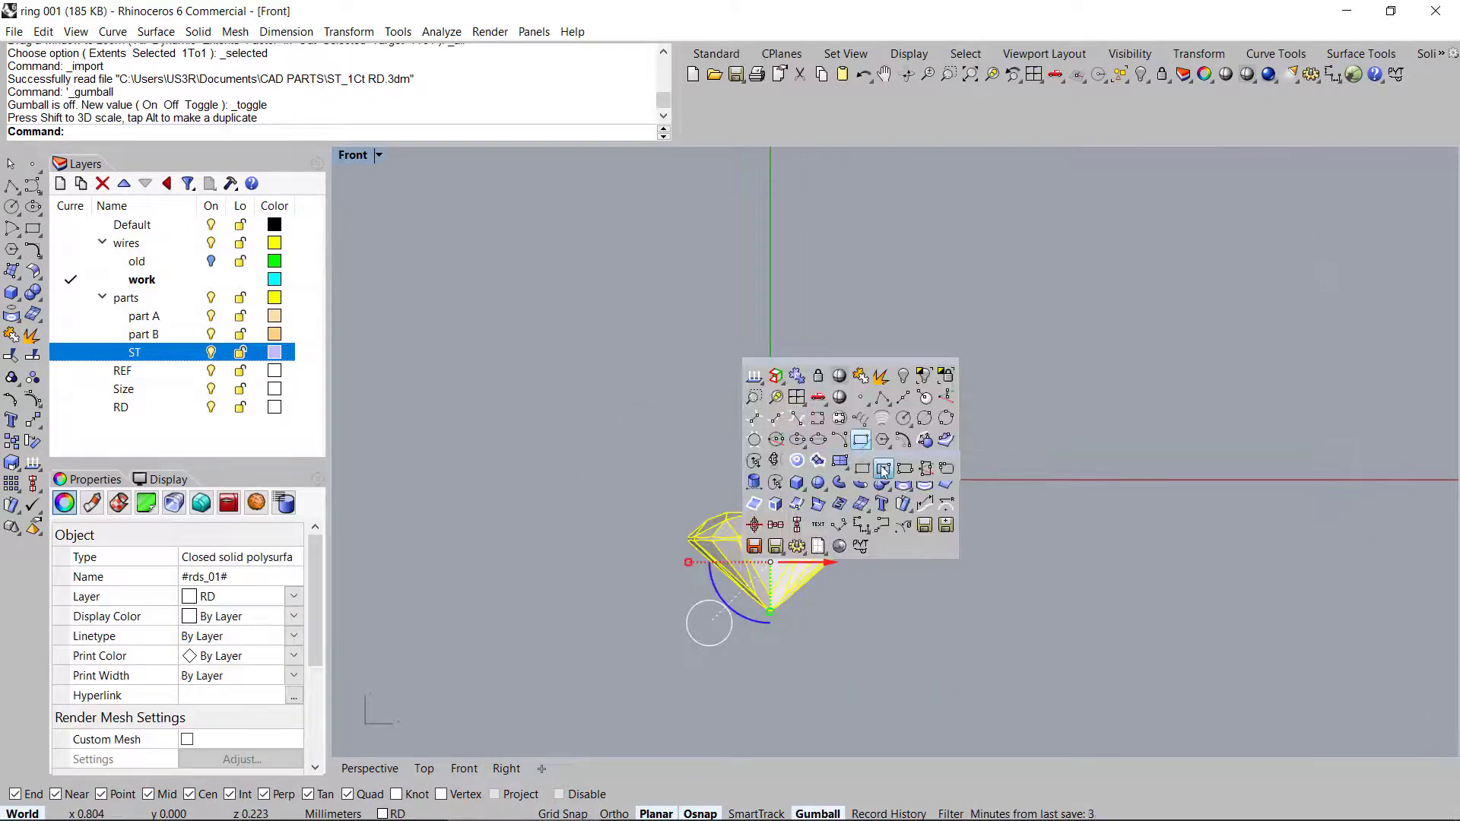
left_click(880, 465)
type("0,0,0")
key("Return")
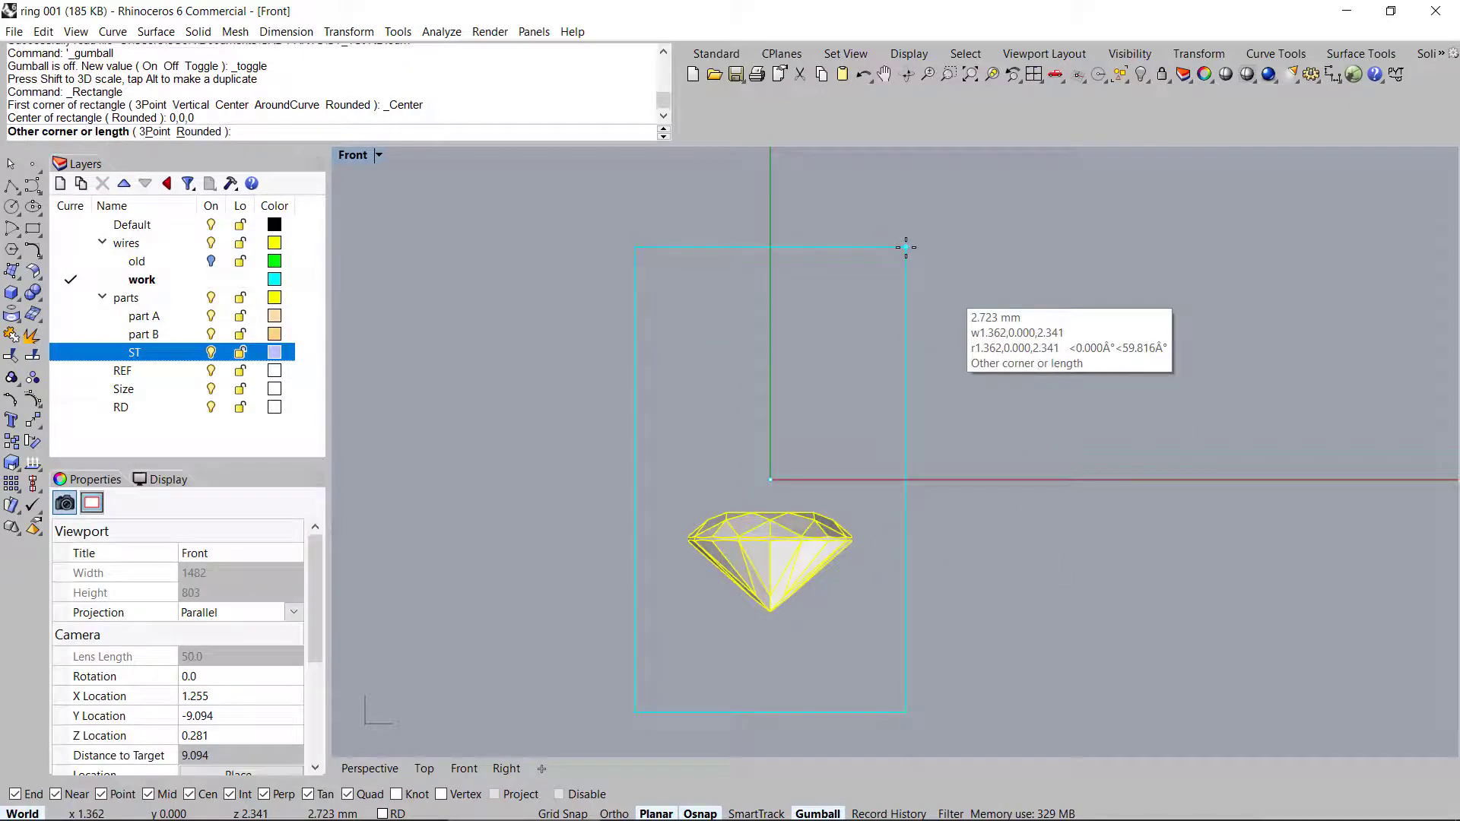
type("1.5")
key("Return")
key("Return")
Scale the round stone uniformly to match the 1.5 mm square's width, and delete the square
scroll(768, 536, "up", 3)
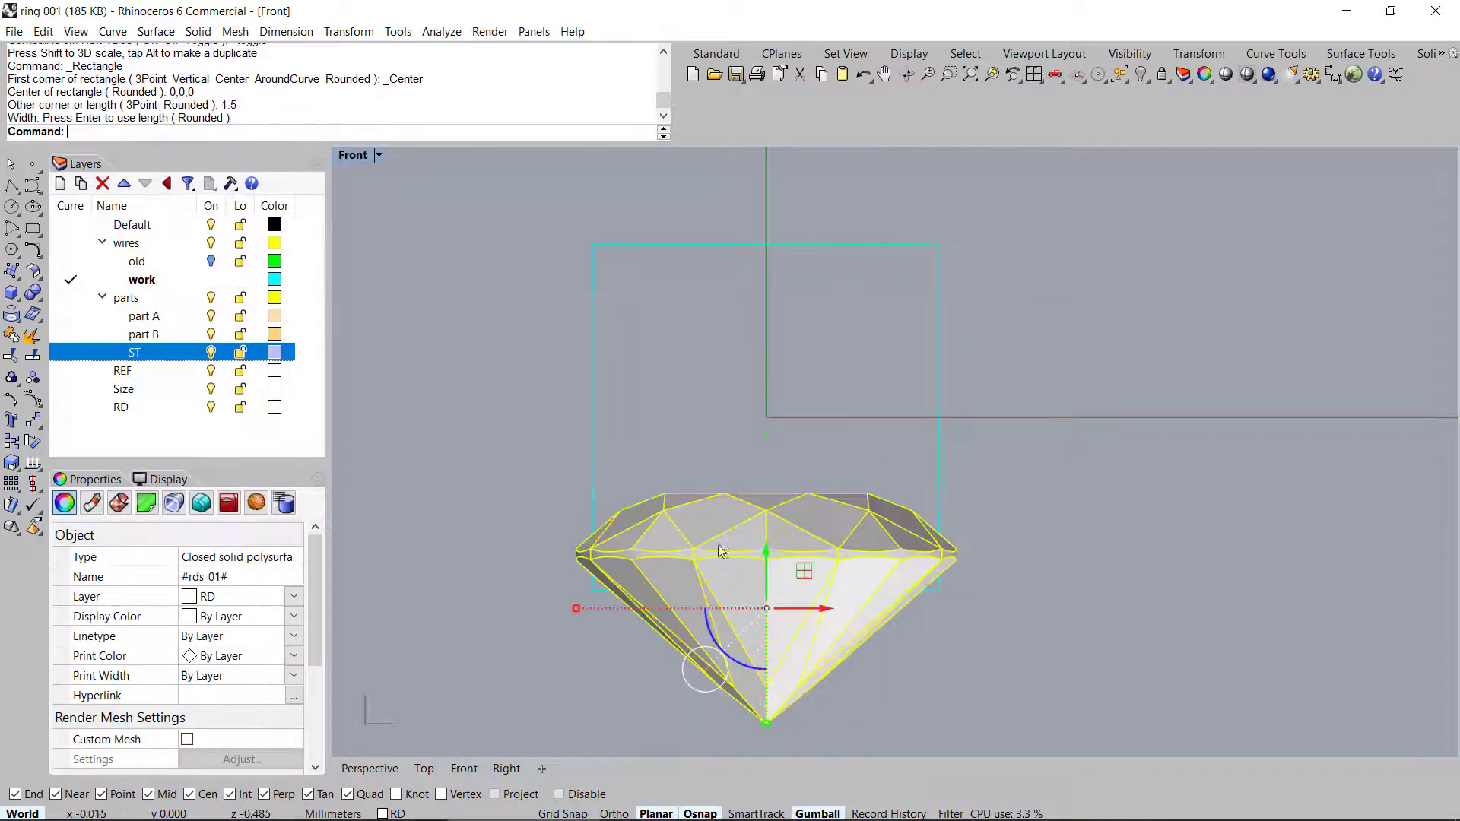
scroll(670, 577, "up", 3)
left_click_drag(572, 629, 614, 634)
left_click_drag(668, 205, 579, 306)
scroll(711, 448, "down", 6)
mouse_move(923, 461)
right_mouse_down()
mouse_move(904, 426)
mouse_move(908, 445)
right_mouse_up()
key("Delete")
Move the round stone straight up so its girdle sits about level with the horizontal axis
scroll(832, 487, "down", 2)
left_click(829, 490)
left_click_drag(839, 495, 843, 375)
scroll(971, 397, "up", 6)
Compare the small round stone's size with the ring circles and the domed oval stone in the Front view
scroll(901, 402, "down", 5)
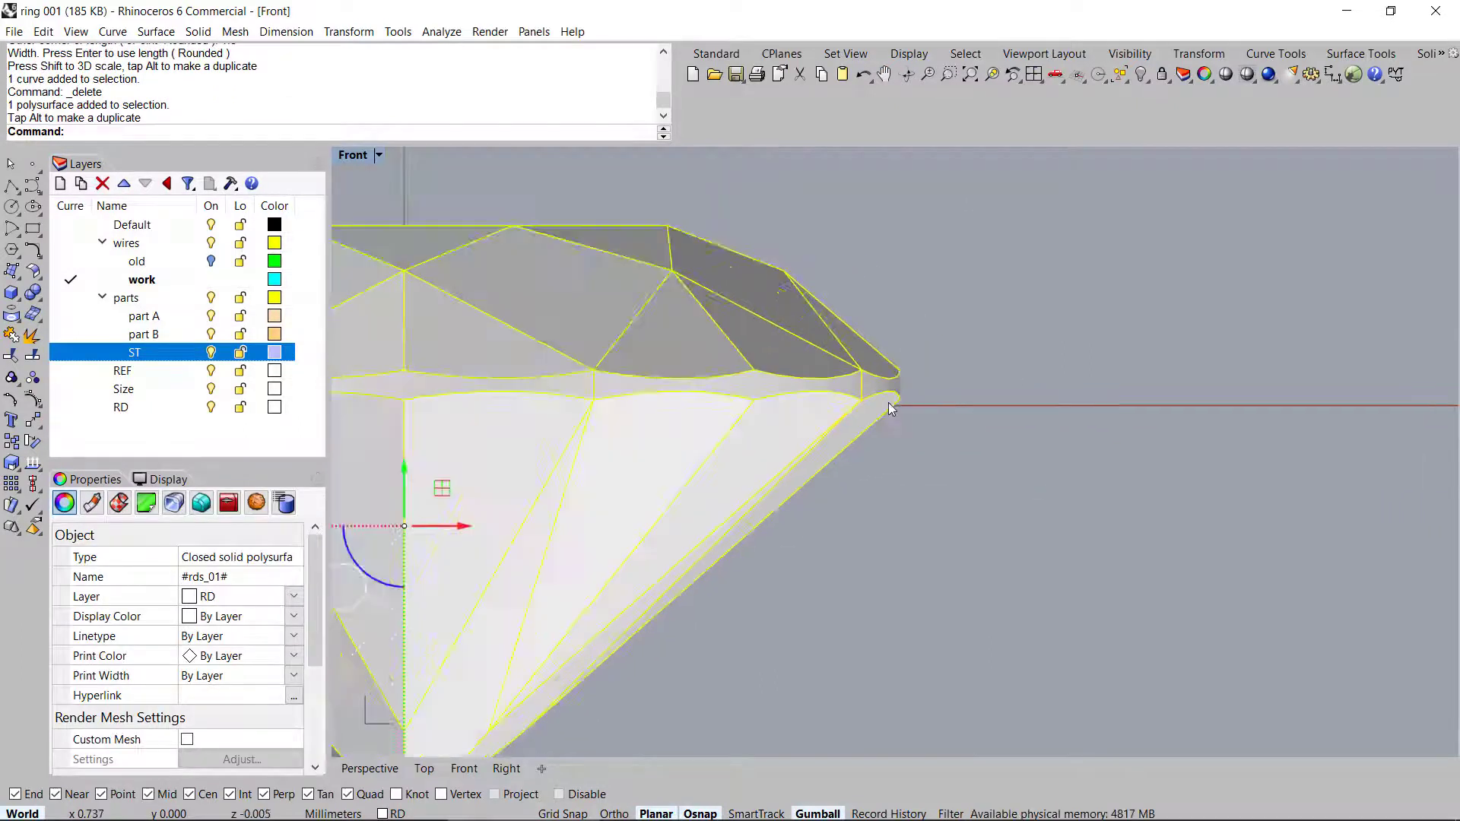
scroll(893, 406, "down", 8)
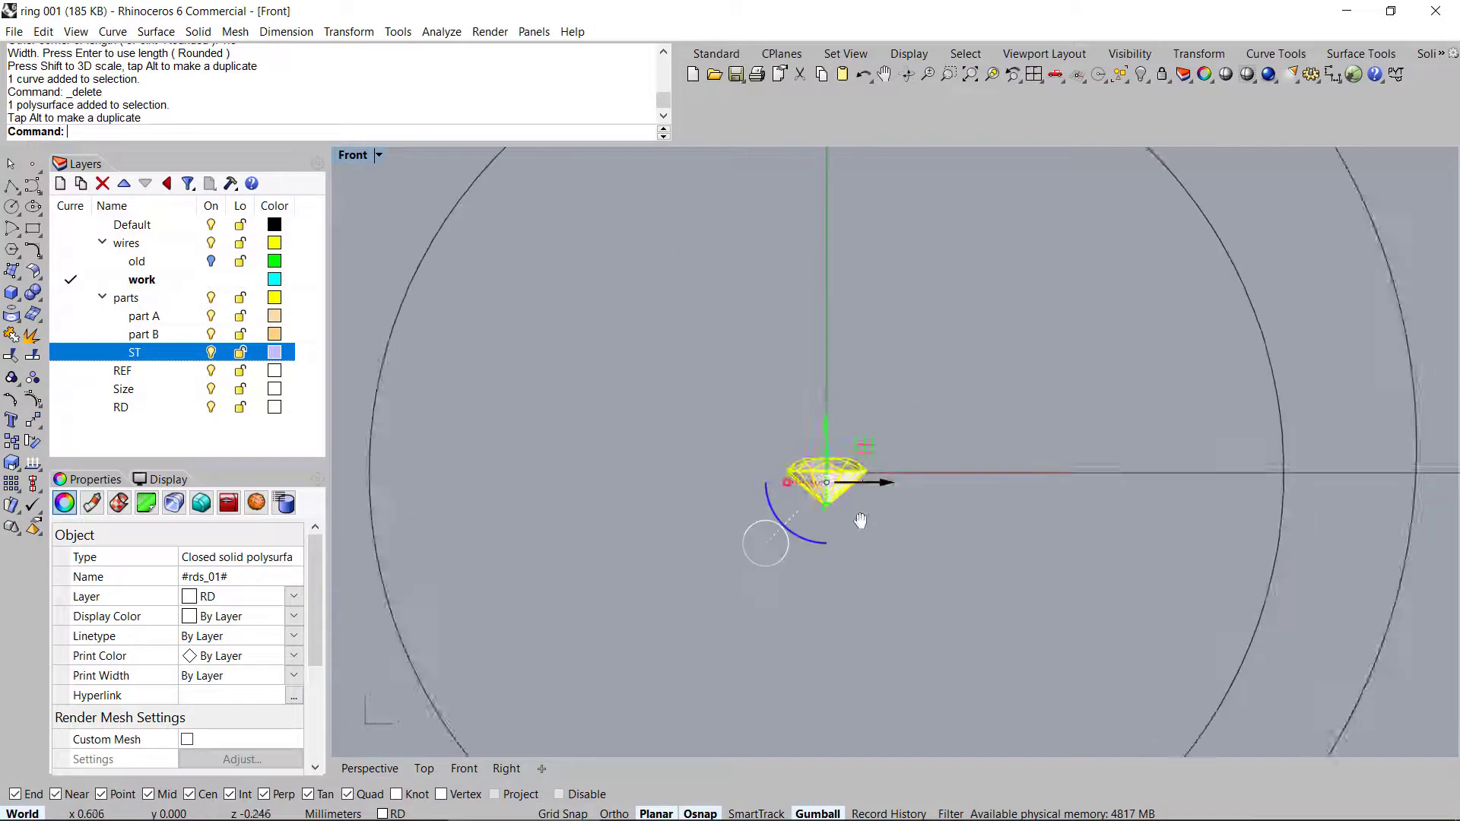
right_click_drag(942, 334, 919, 384)
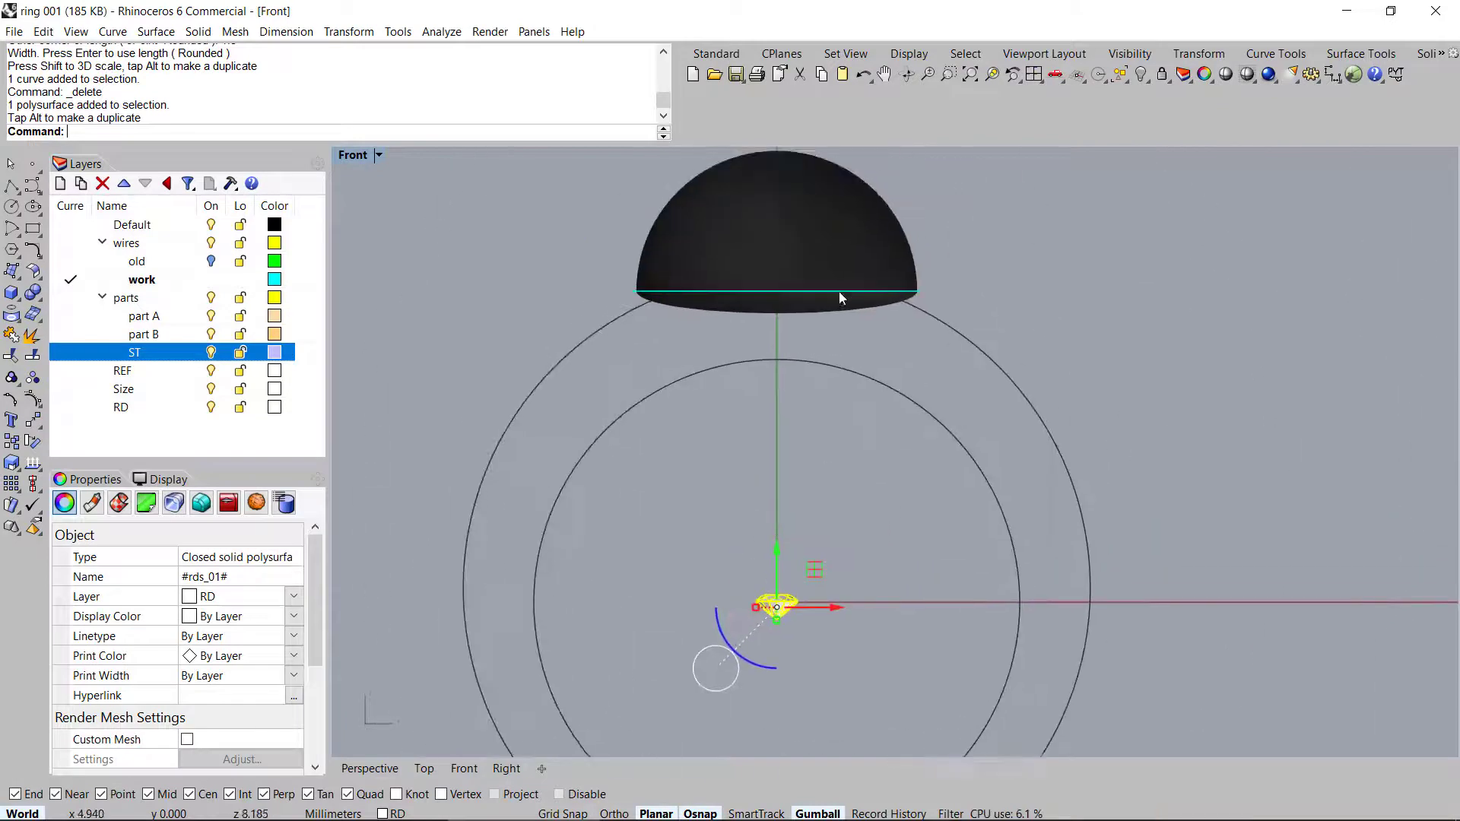
right_click_drag(794, 539, 811, 427)
scroll(768, 502, "up", 9)
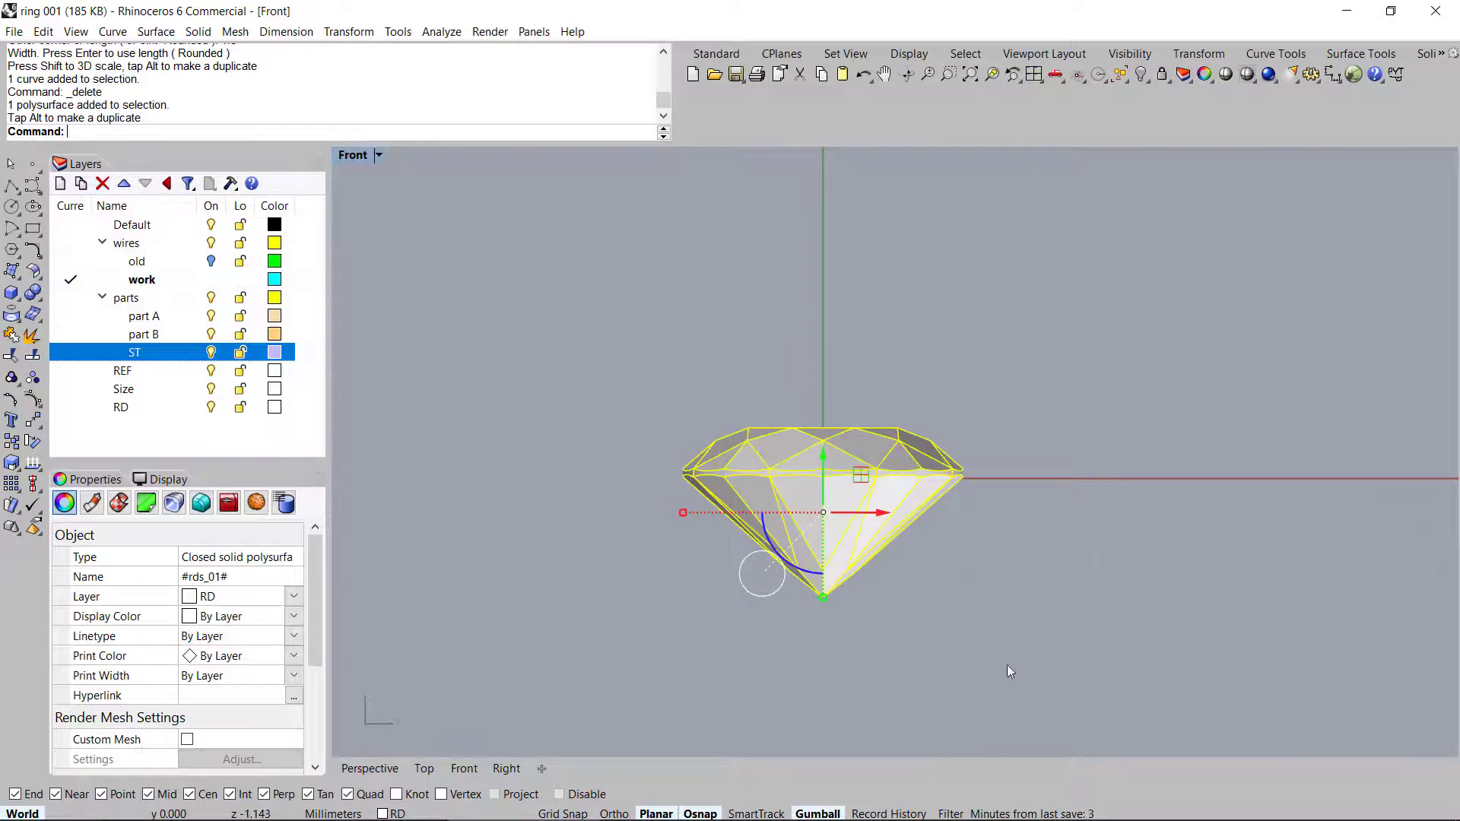
scroll(820, 515, "down", 5)
right_click_drag(836, 539, 810, 522)
scroll(810, 519, "up", 5)
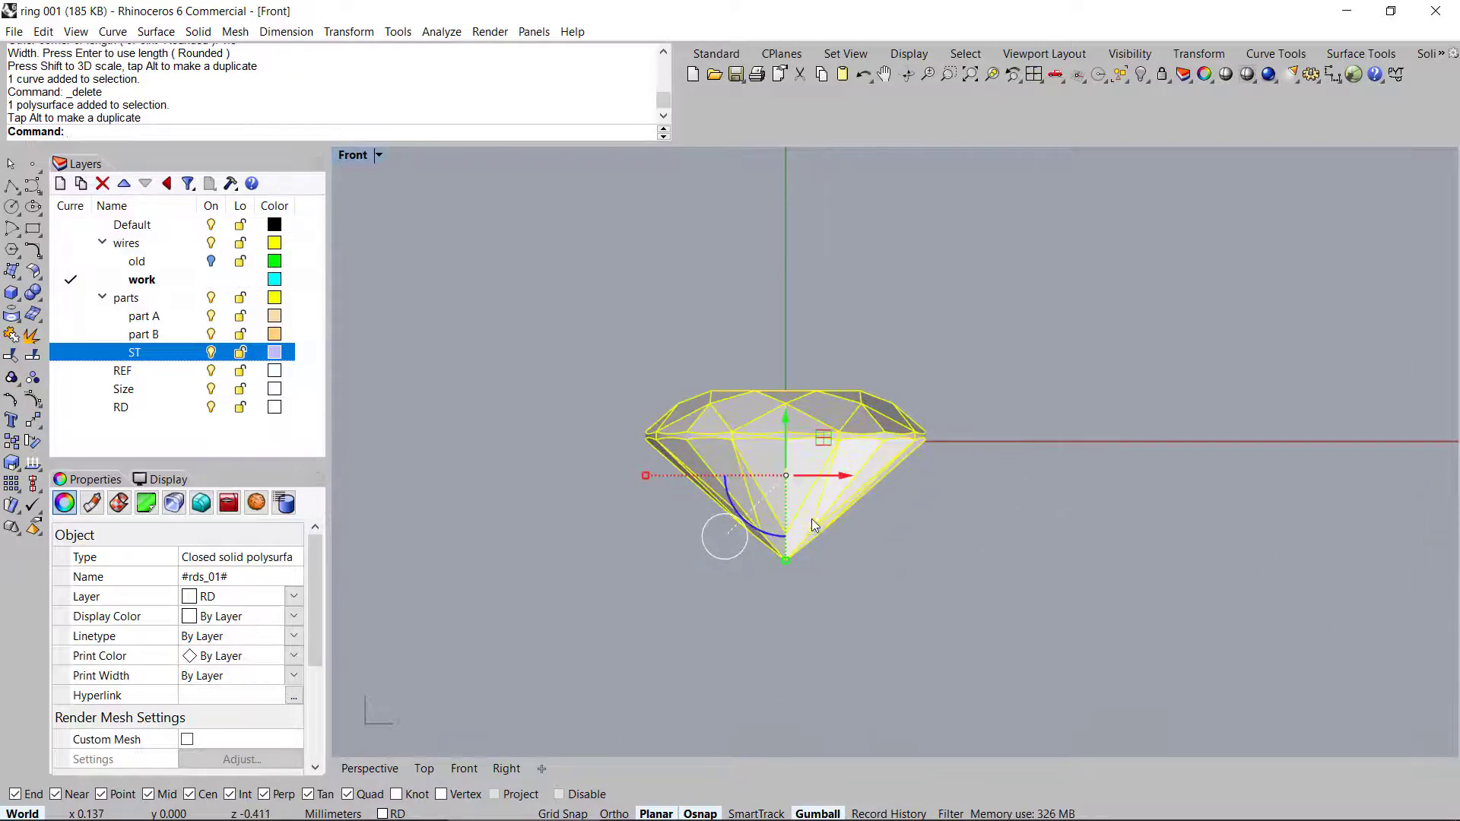
middle_click(912, 539)
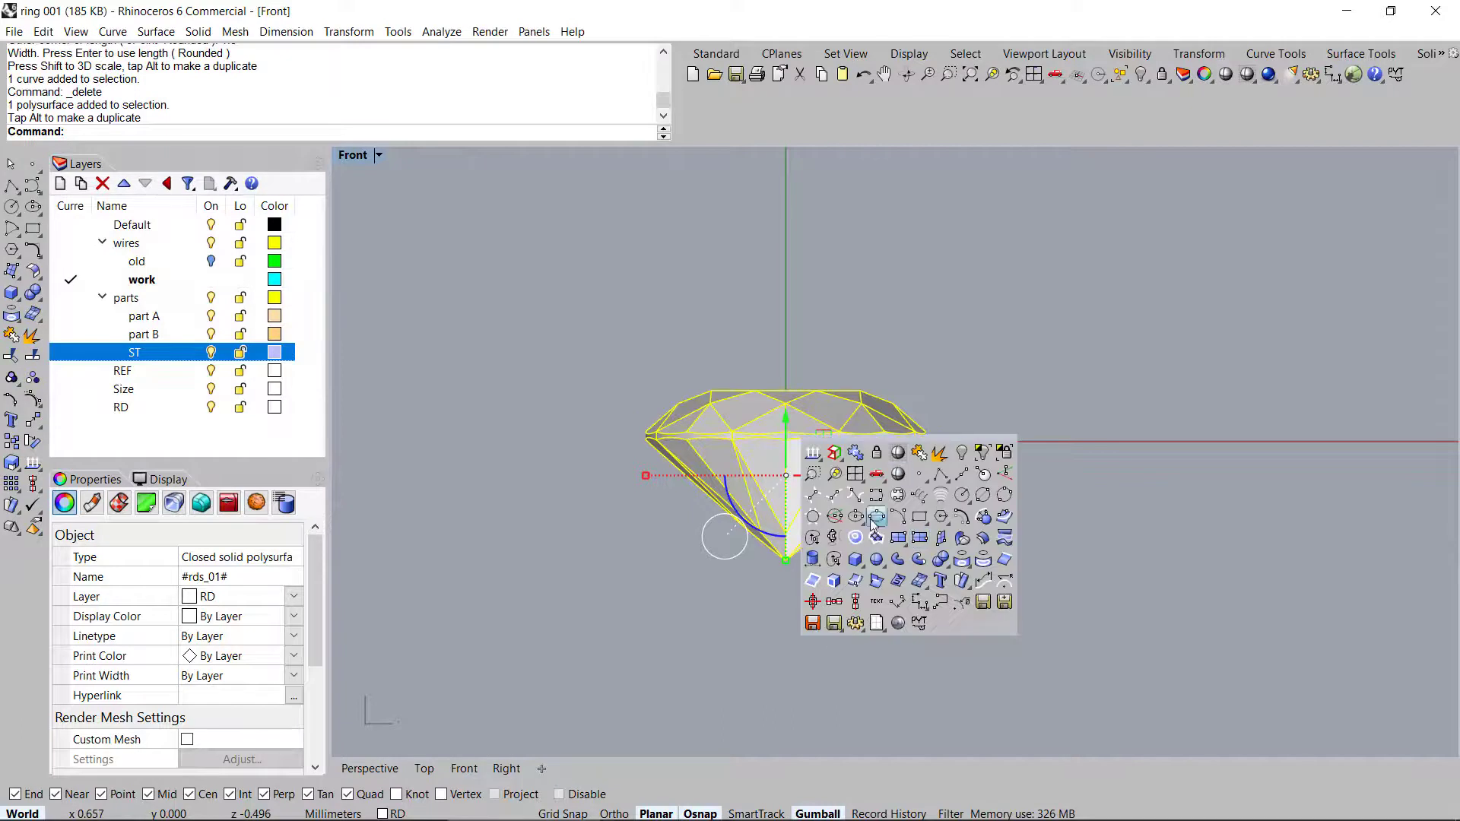
left_click(874, 521)
type("0,0,0")
key("Return")
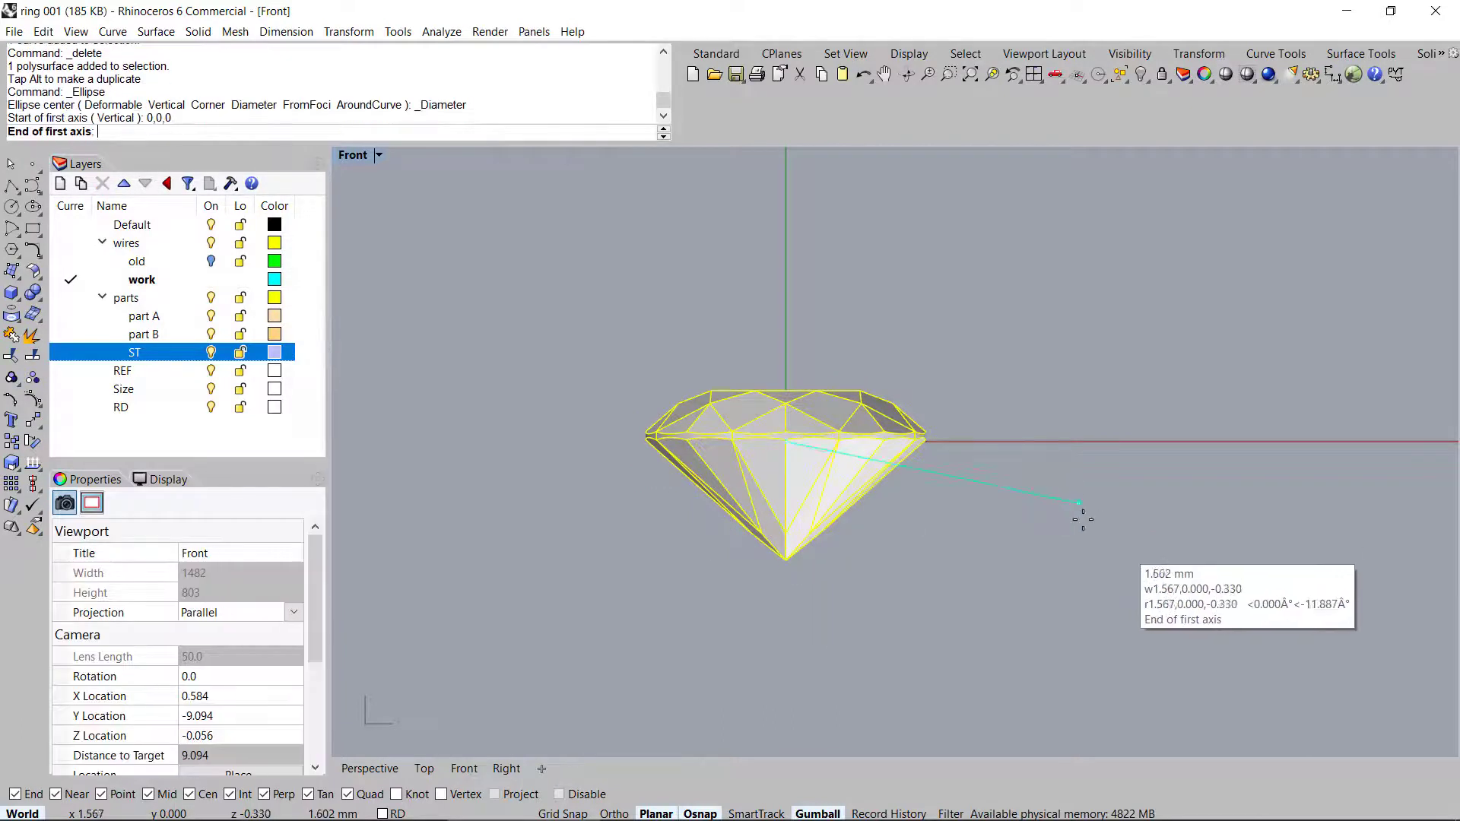
right_click(1049, 504)
right_click(1030, 513)
left_click(1034, 525)
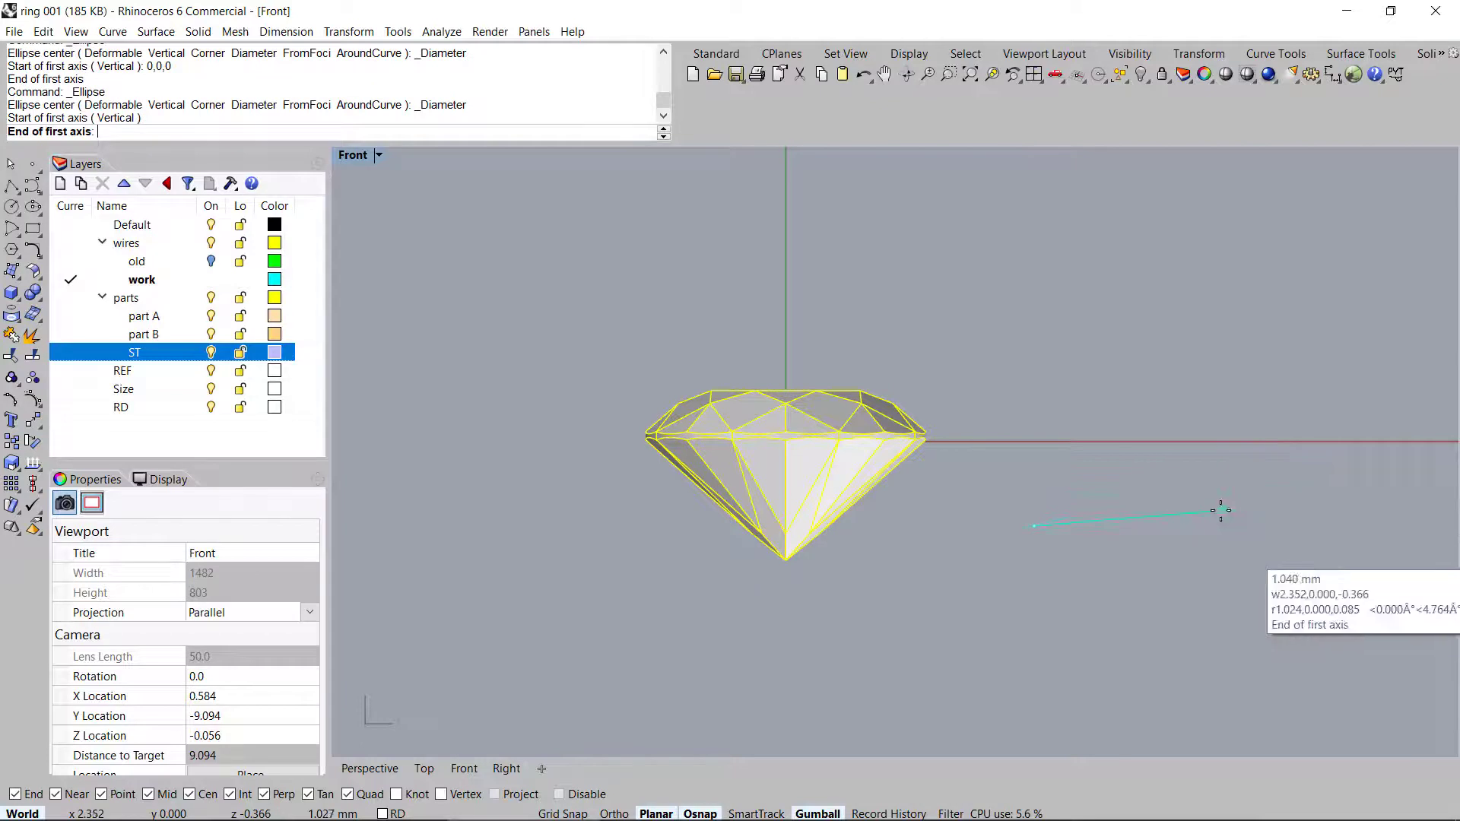
right_click_drag(1317, 482, 1275, 493)
key("Escape")
scroll(698, 472, "up", 4)
right_click_drag(782, 482, 767, 474)
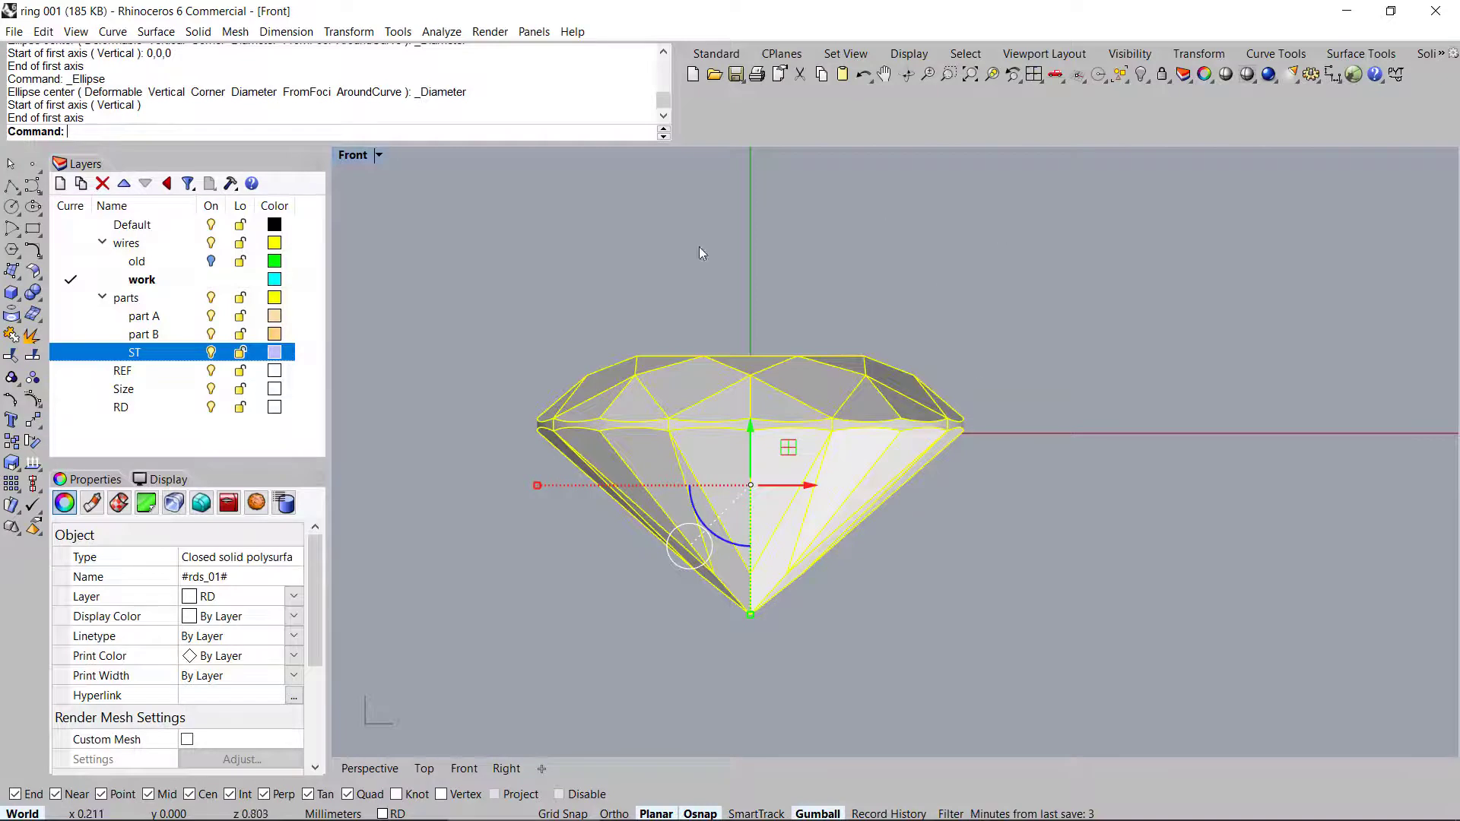
Draw a 0.3 mm horizontal line outward from the girdle edge of the round stone on its positive X side
right_click_drag(713, 370, 847, 296)
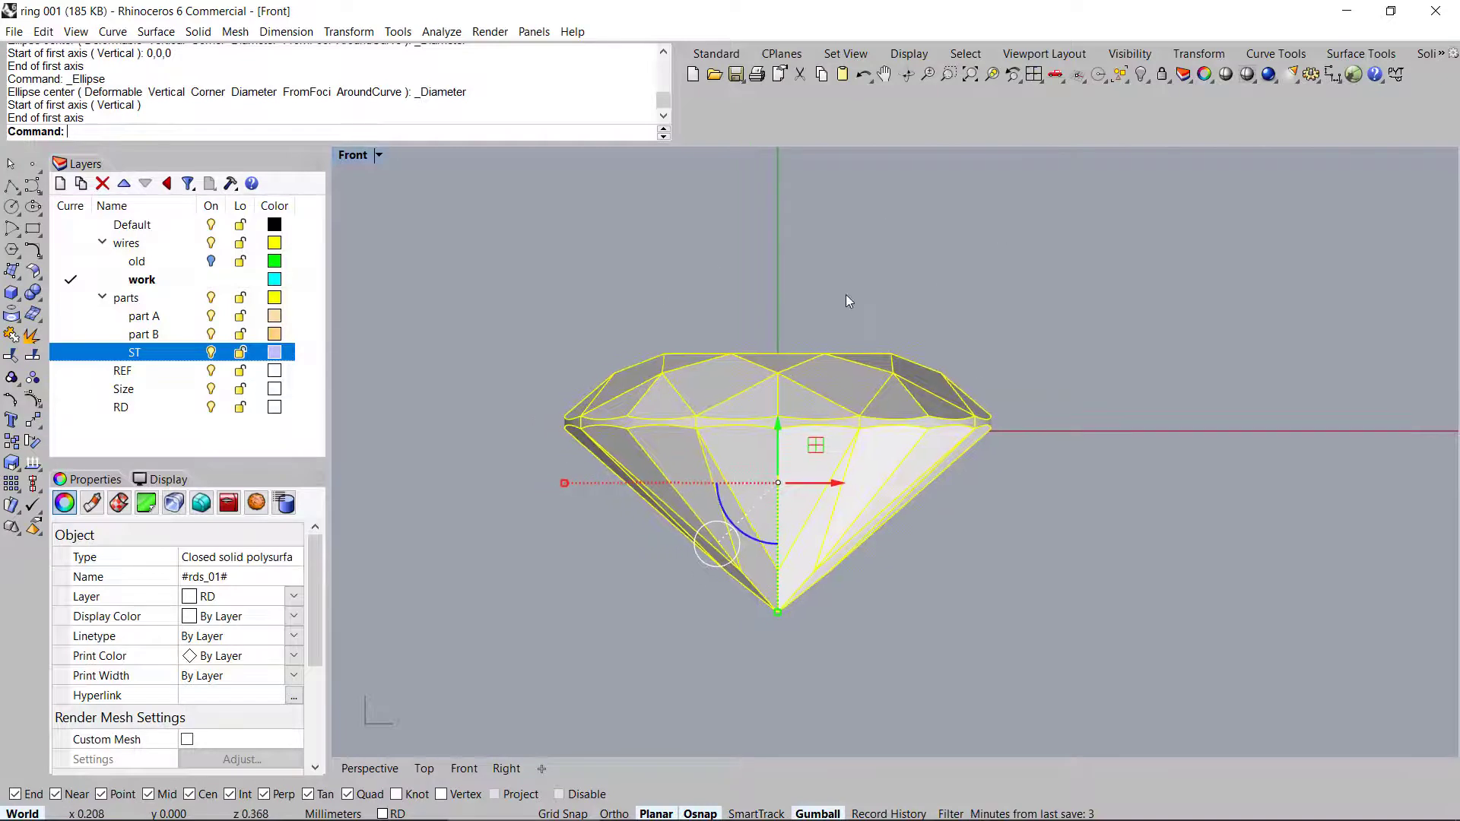
left_click(791, 314)
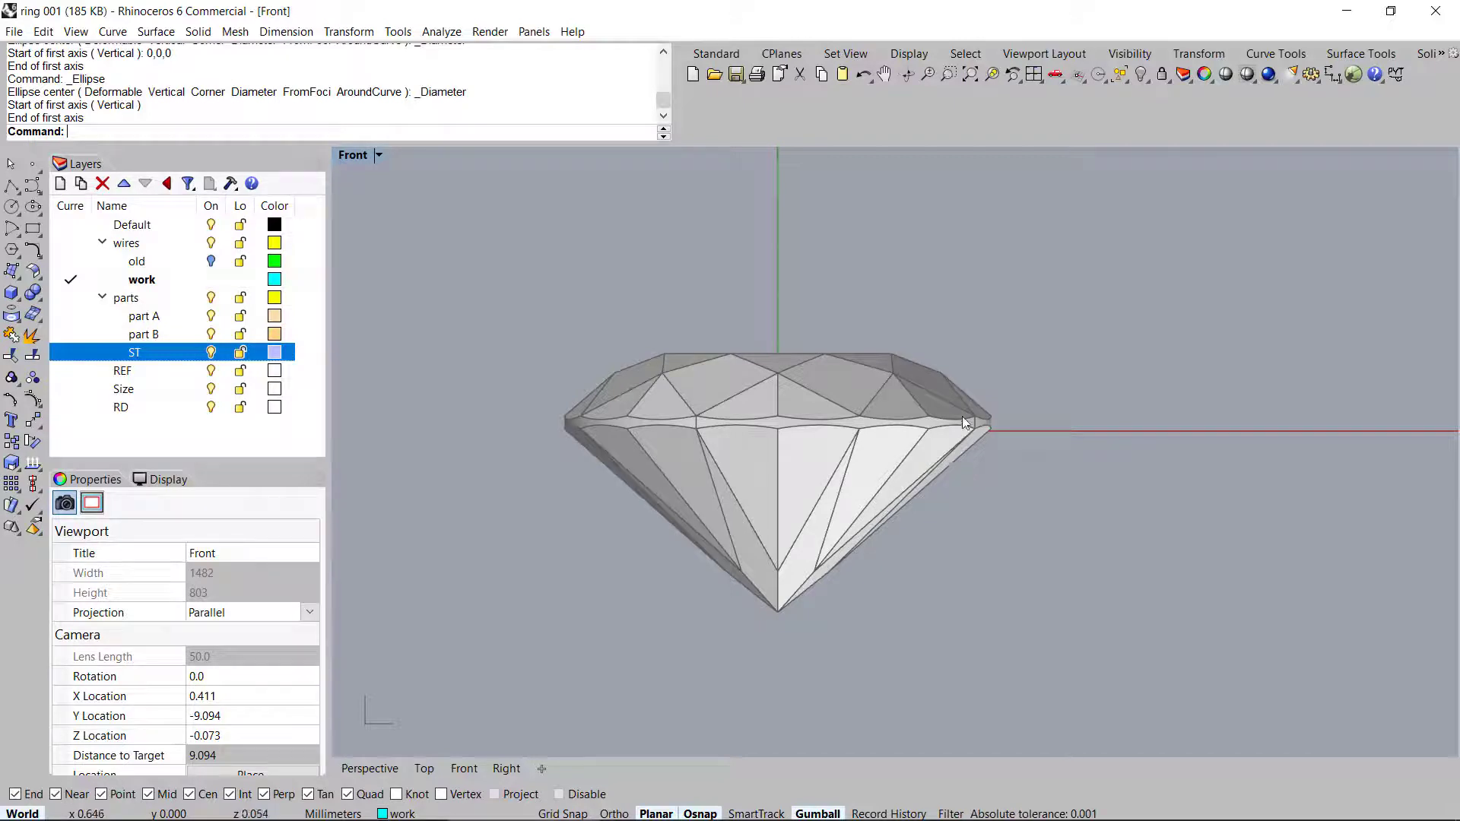
scroll(993, 423, "up", 3)
middle_click(992, 445)
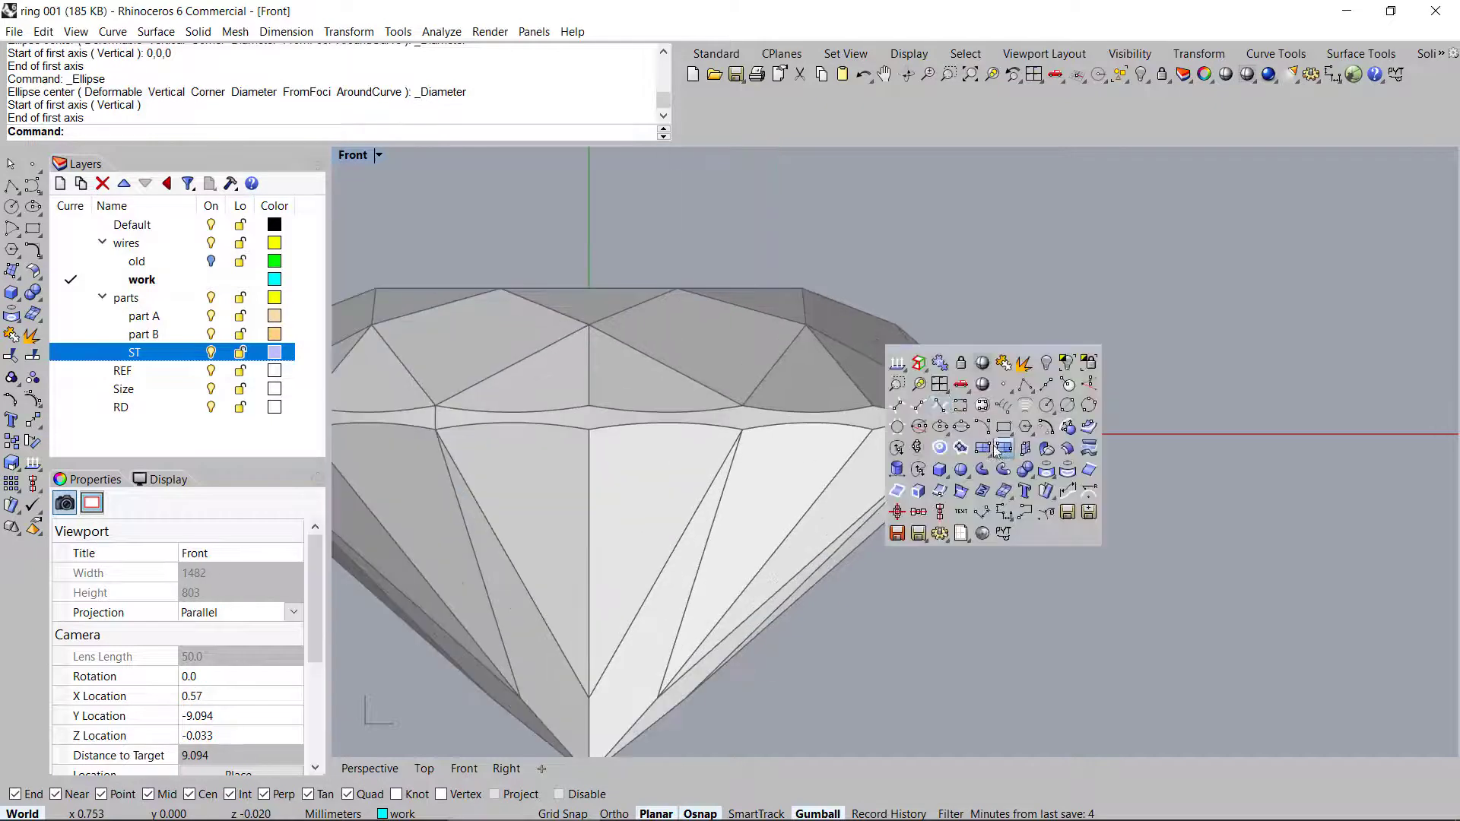
left_click(1022, 382)
left_click(1029, 410)
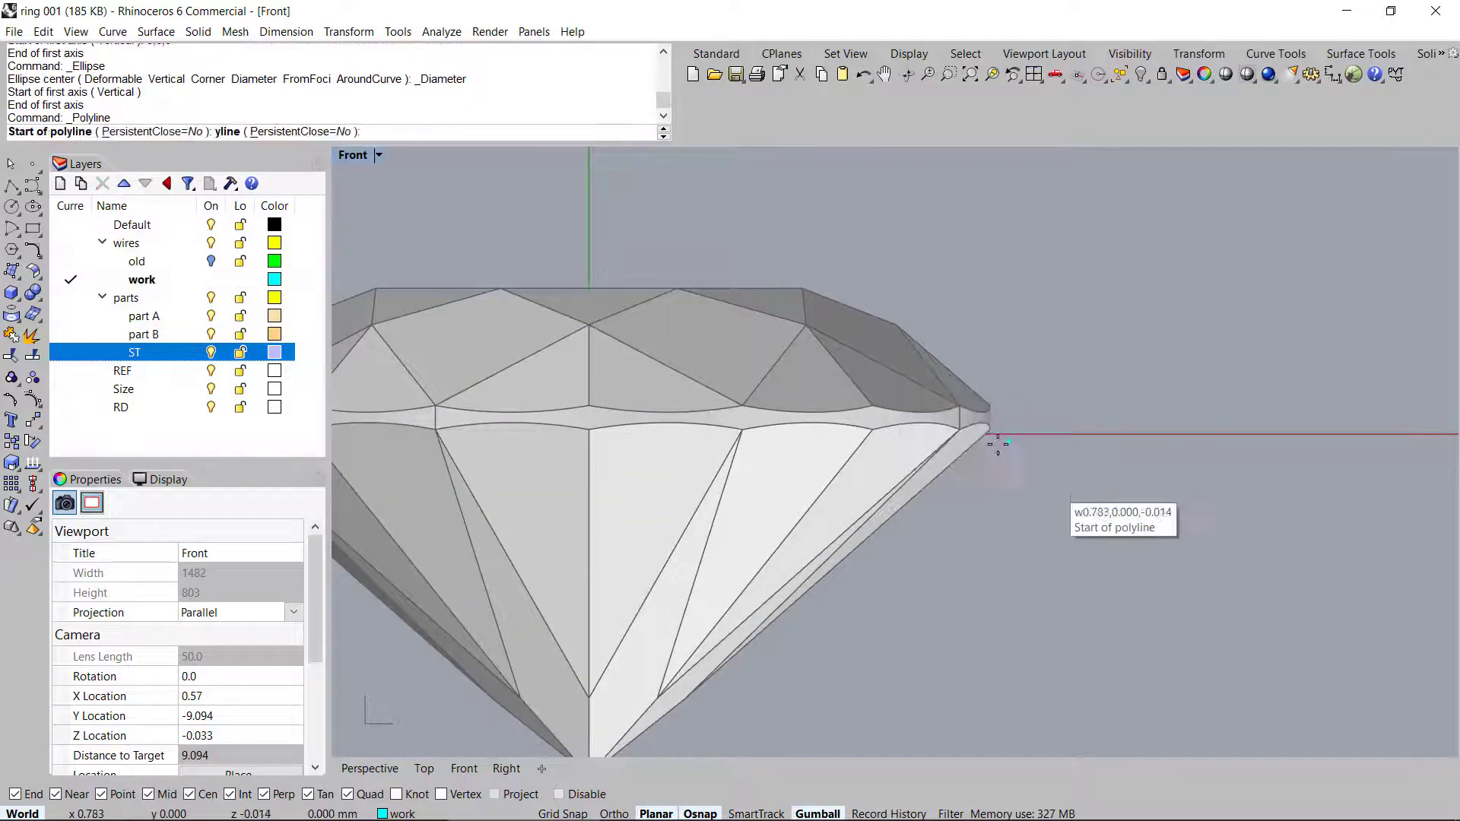
left_click(990, 429)
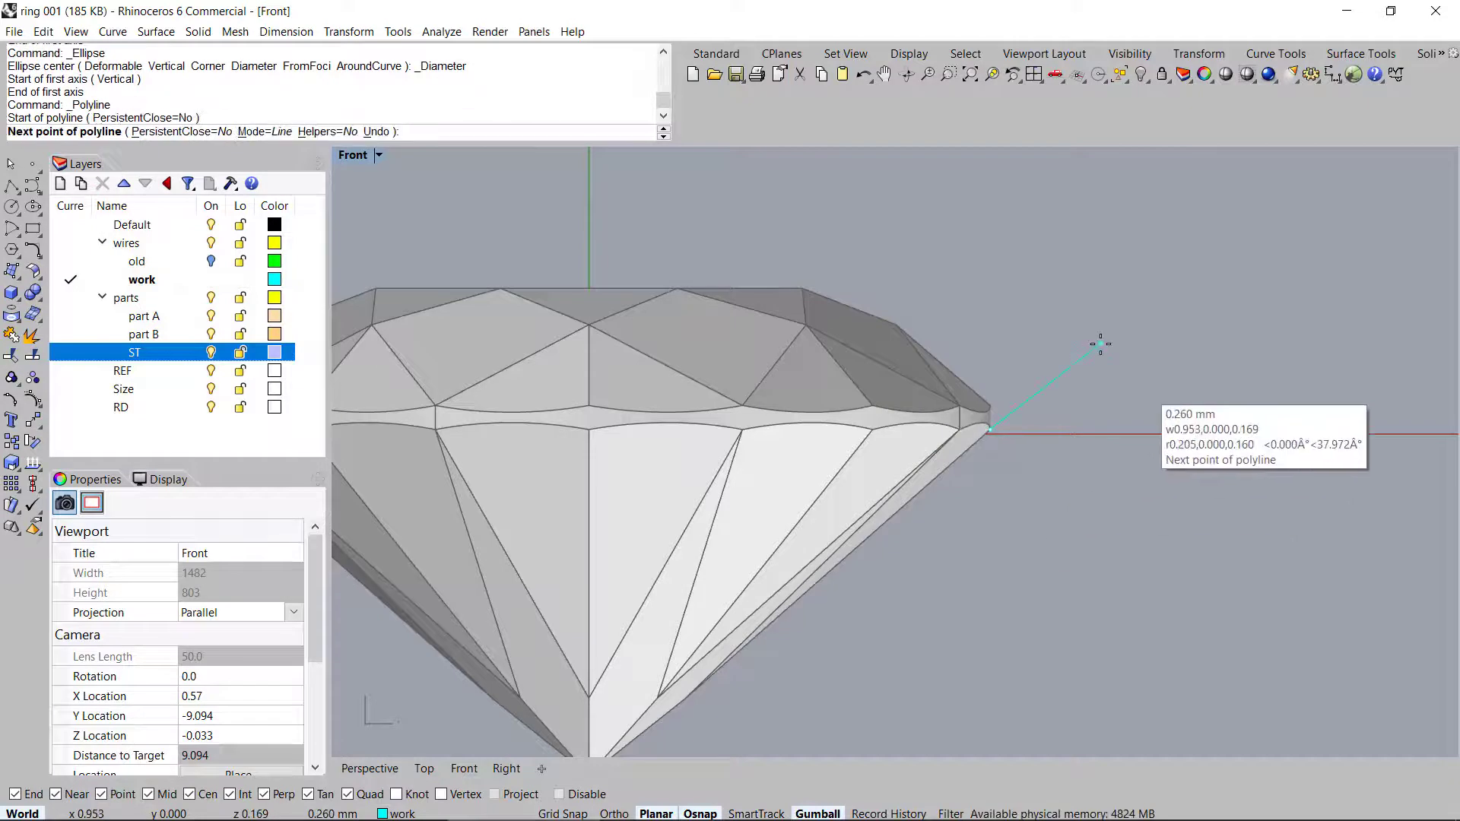
type(".3")
key("Return")
key("F8")
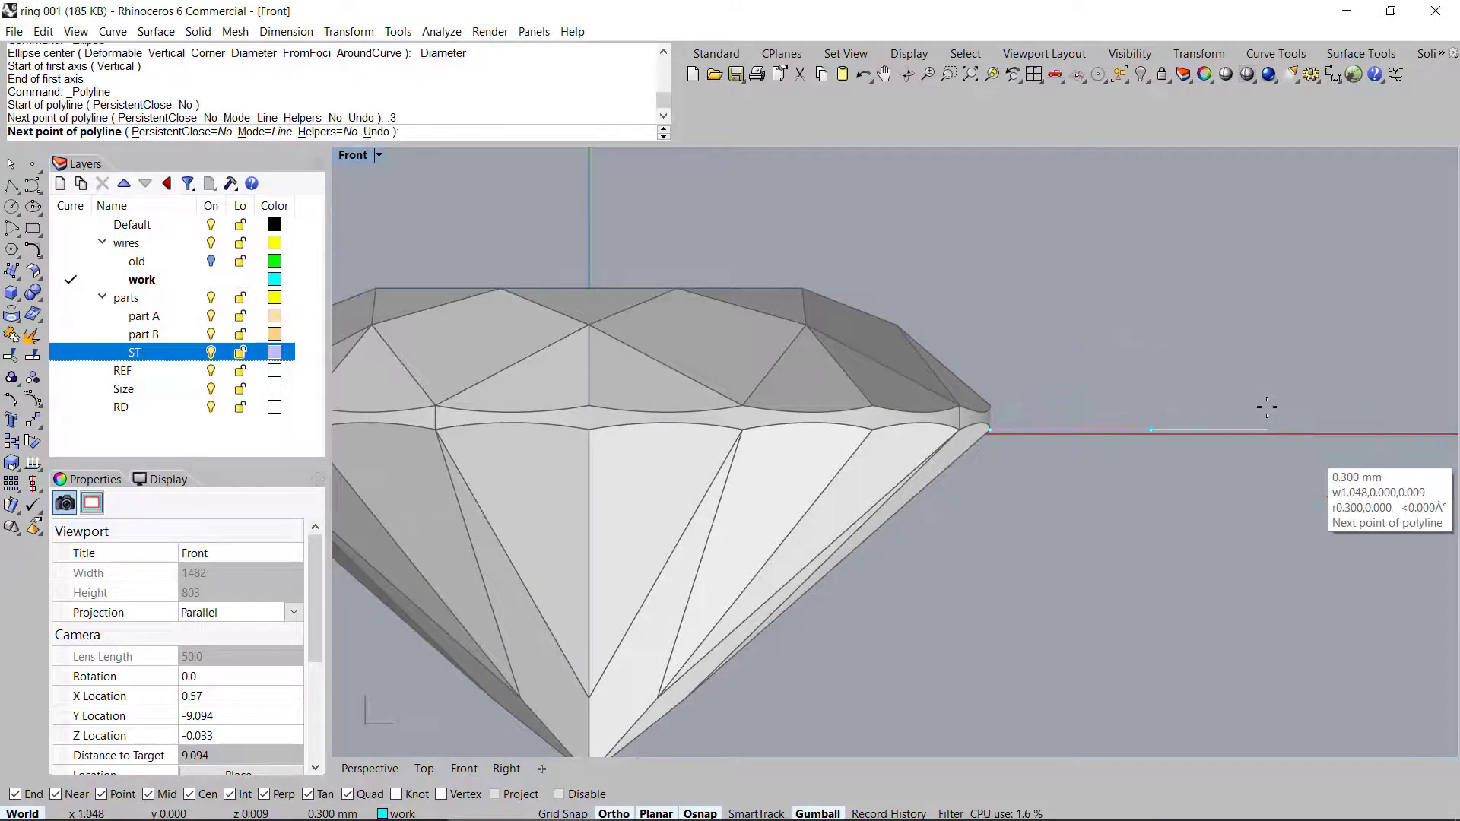
left_click(1267, 406, "shift")
scroll(1143, 375, "down", 10)
right_click(1142, 376)
Mirror the 0.3 mm line about the vertical axis through 0,0,0 to the stone's opposite side
left_click_drag(1149, 353, 1127, 443)
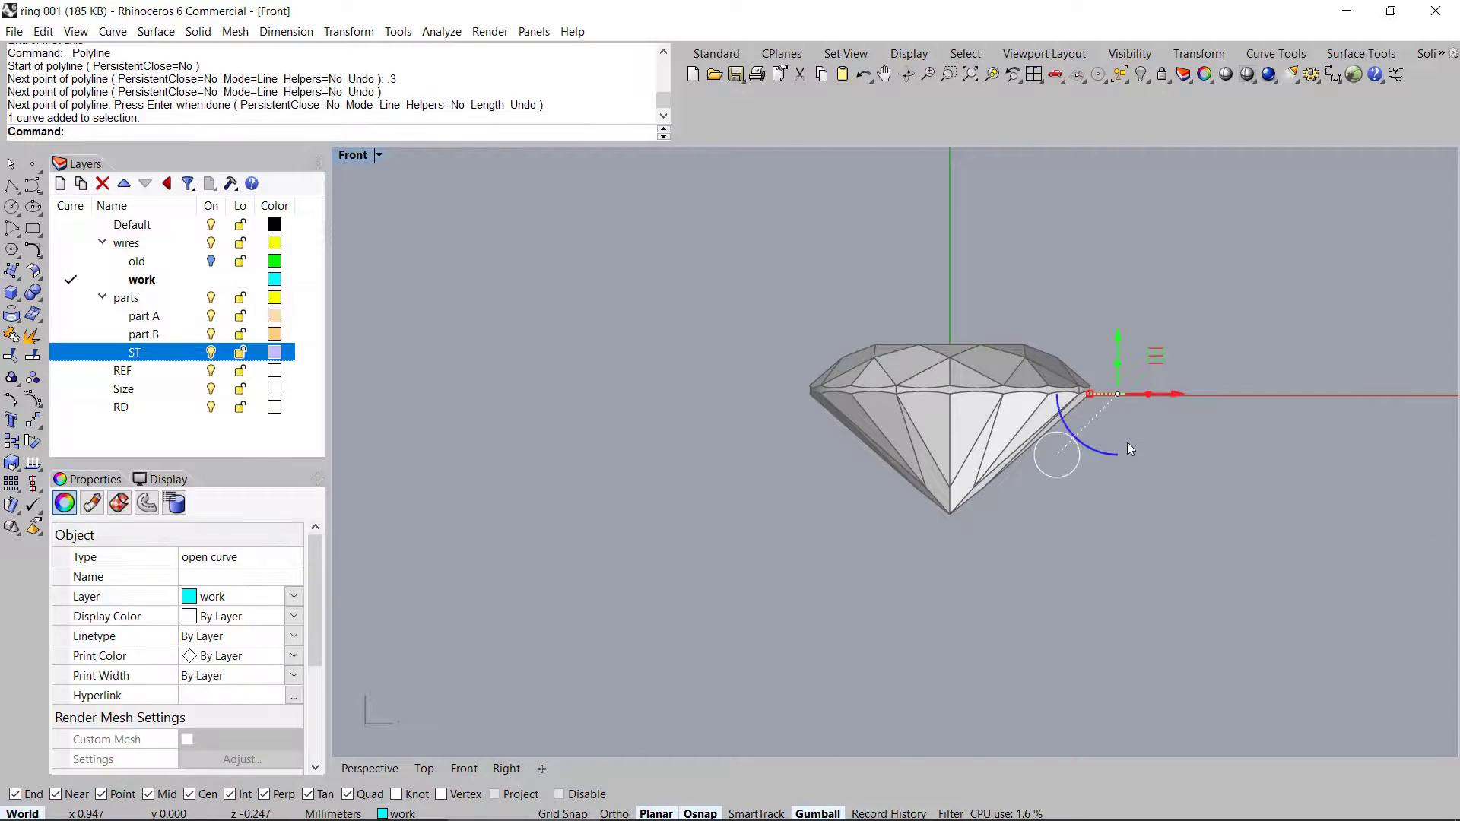
key("m")
left_click(958, 264, "shift")
right_click_drag(964, 511, 944, 540)
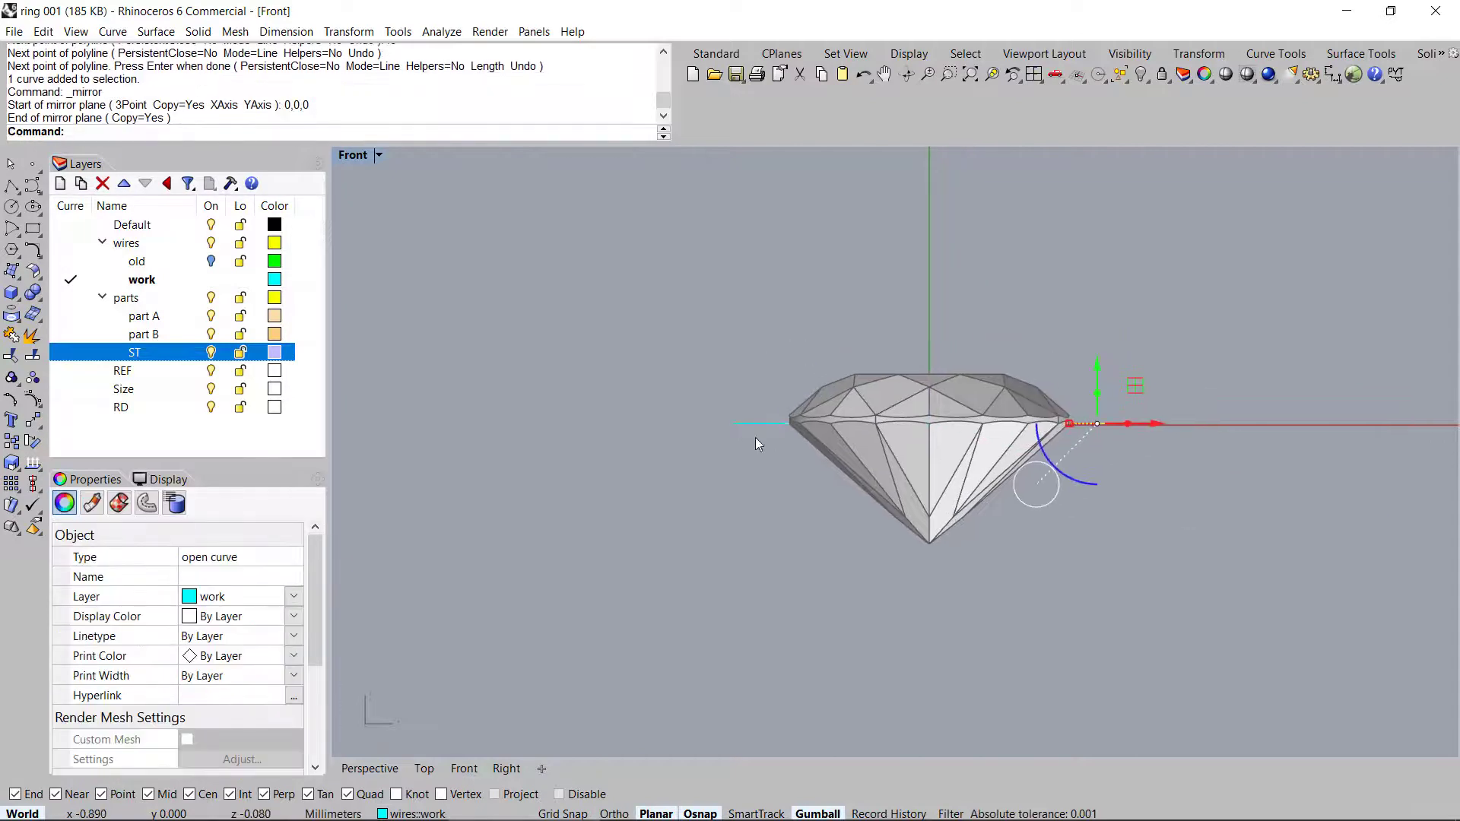
middle_click(787, 487)
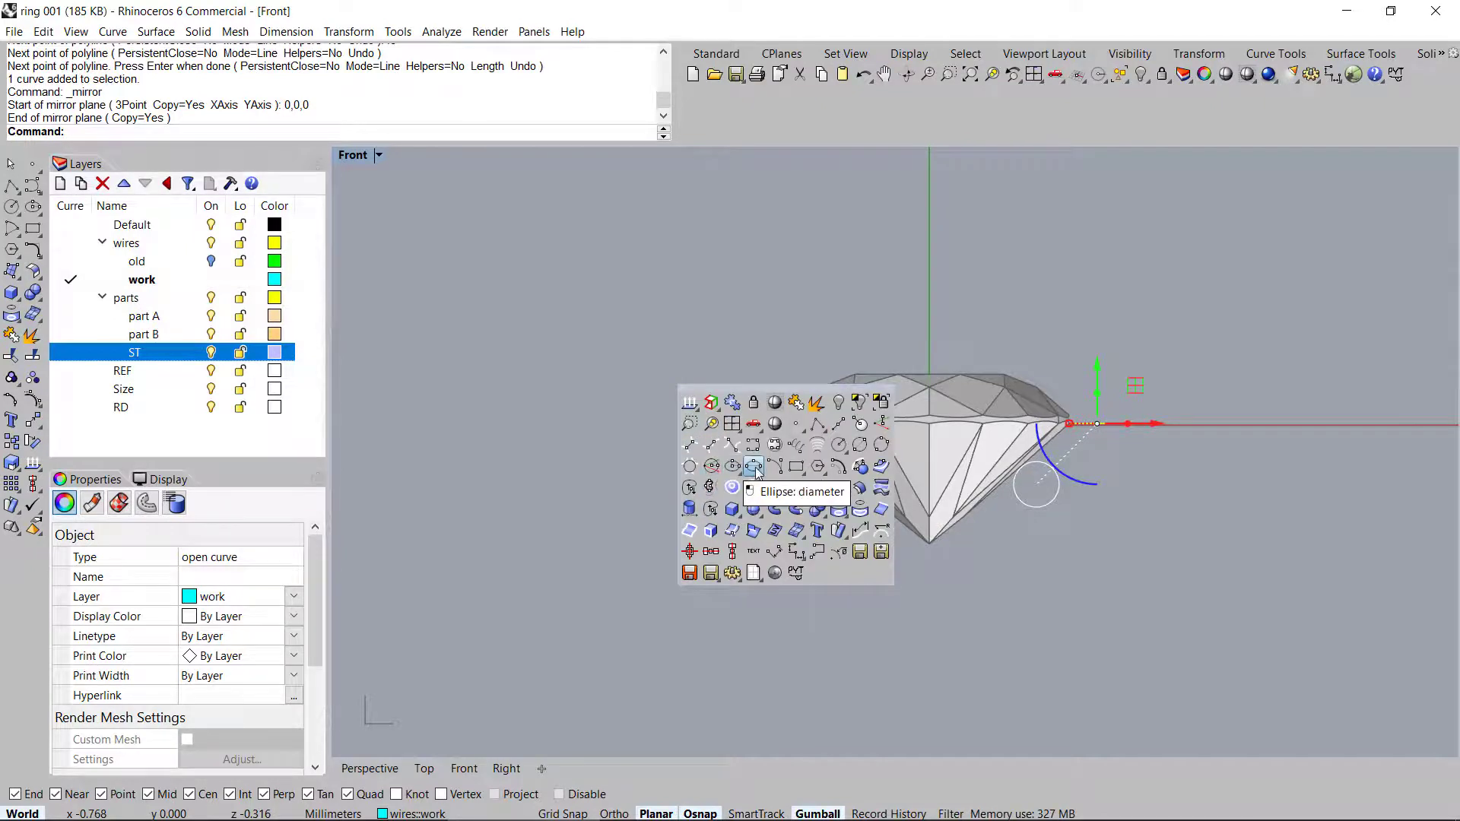
left_click(732, 465)
left_click(731, 424)
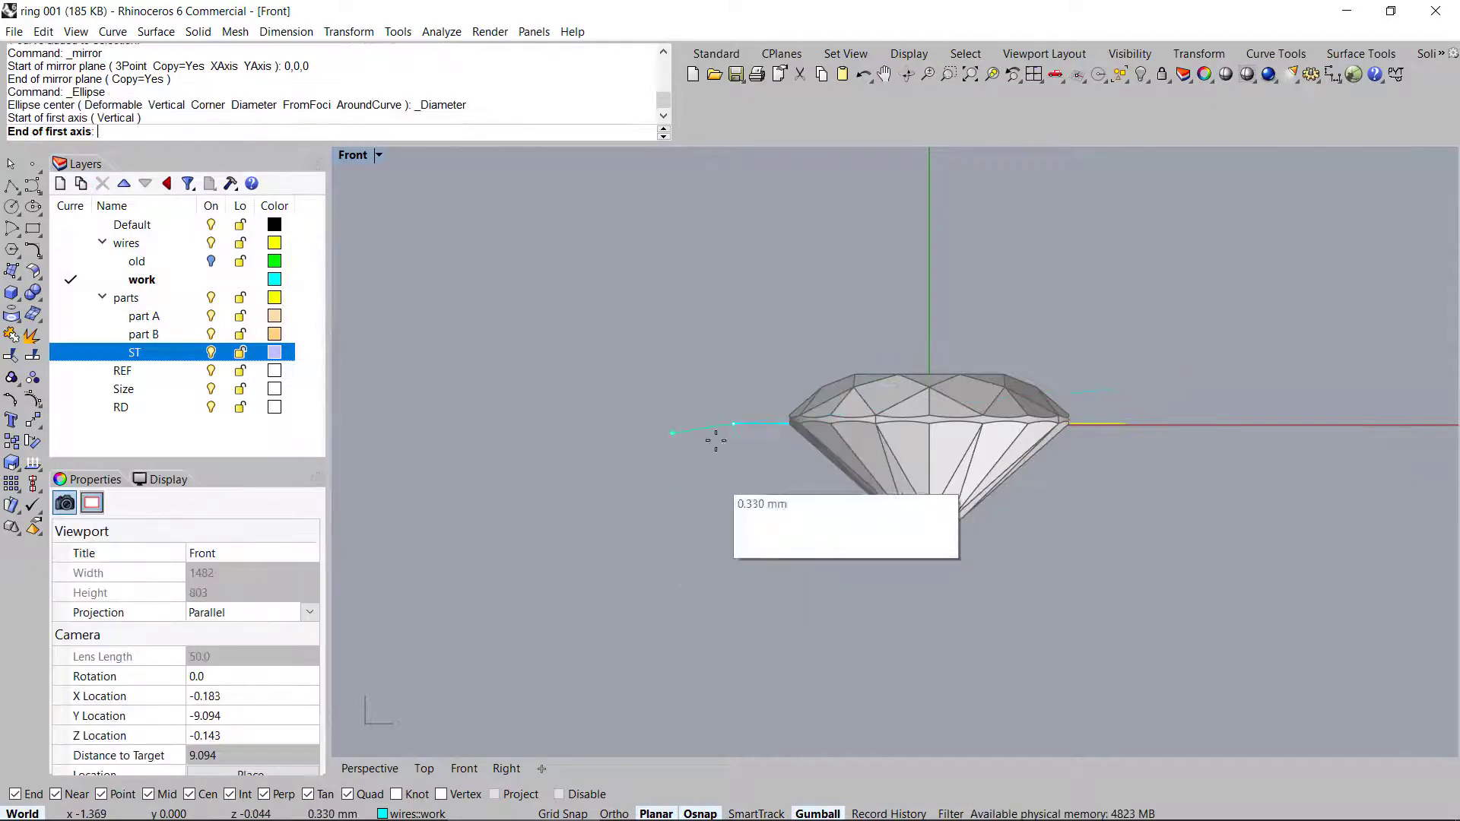
key("Escape")
Draw a 0.4 mm vertical line straight down from the round stone's bottom tip
middle_click(888, 562)
left_click(926, 497)
left_click(920, 555)
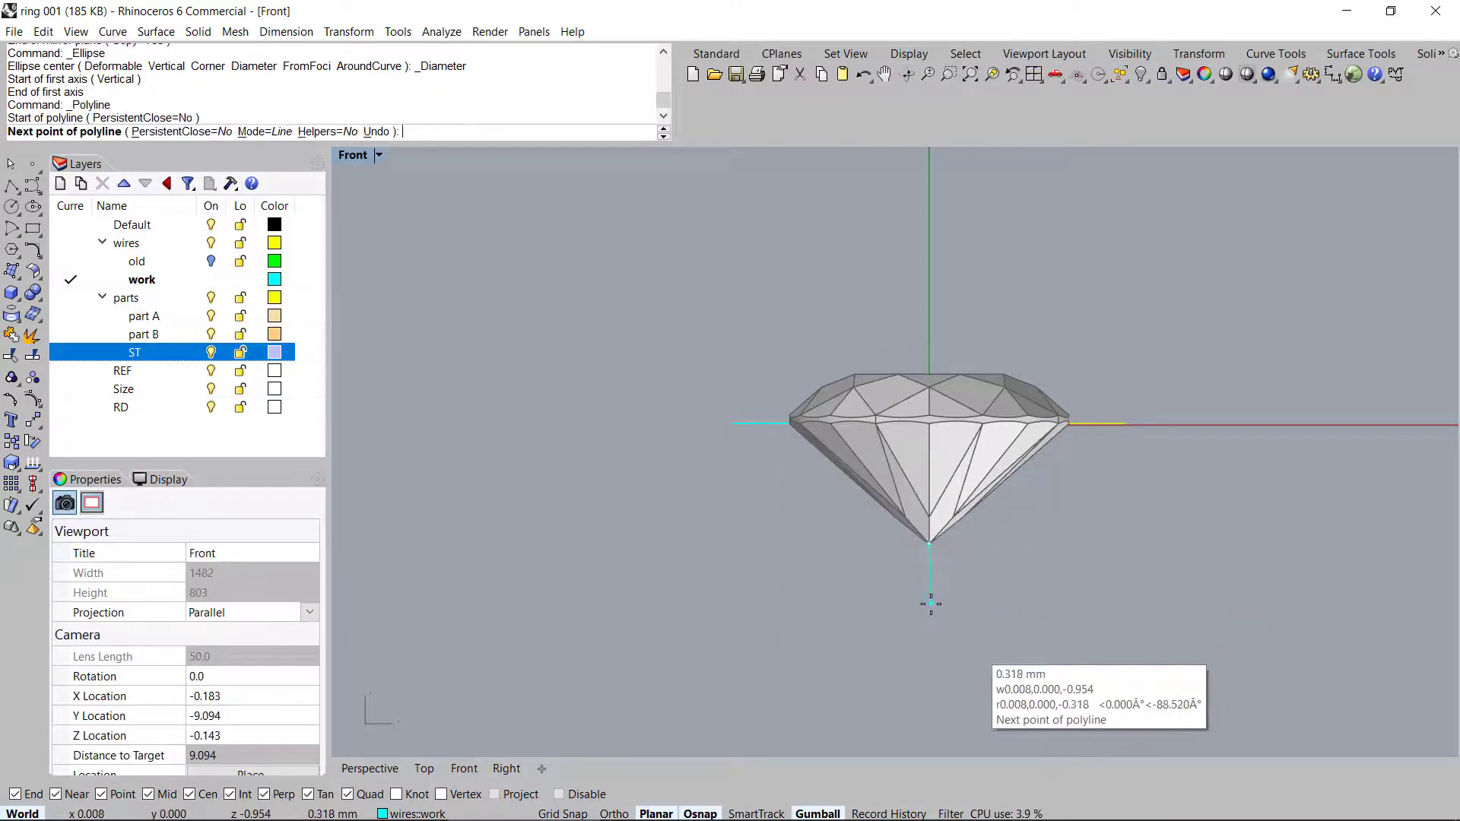
type(".4")
key("Return")
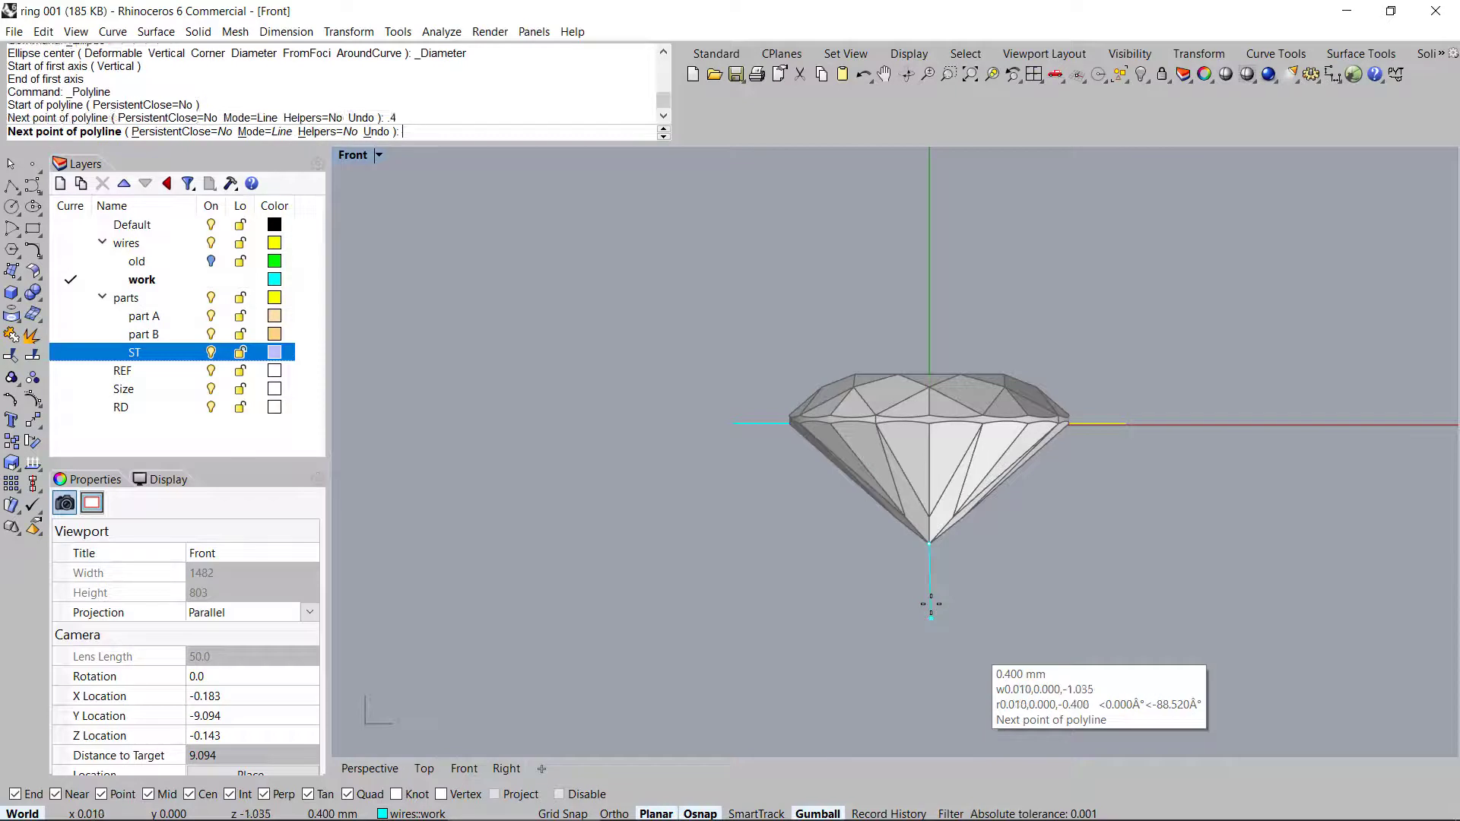
left_click(928, 646)
right_click(984, 519)
right_click_drag(984, 518, 955, 520)
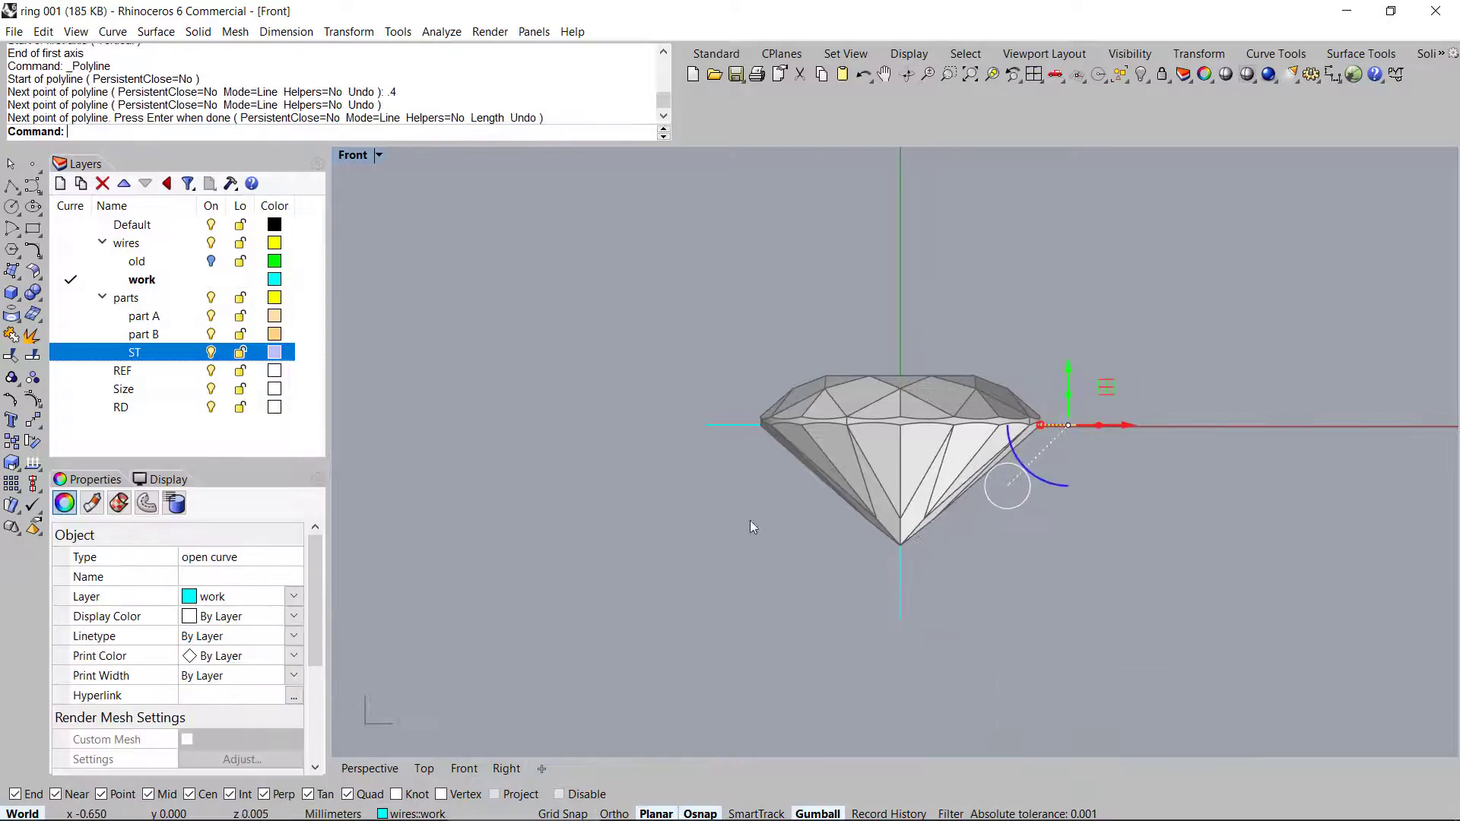
Draw a diameter ellipse spanning the outer ends of both 0.3 mm lines and reaching the lower end of the 0.4 mm line
middle_click(866, 486)
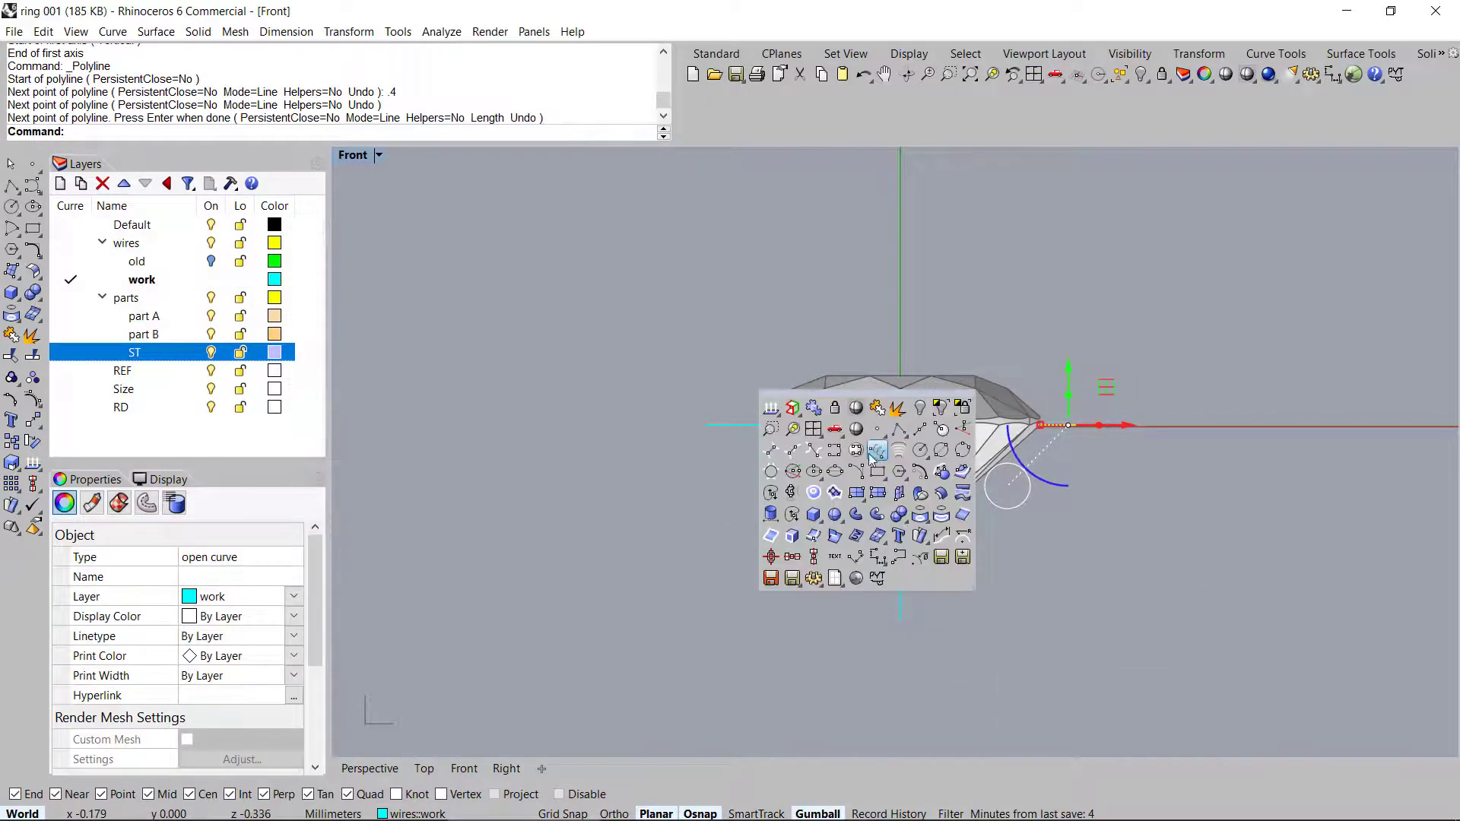
left_click(836, 475)
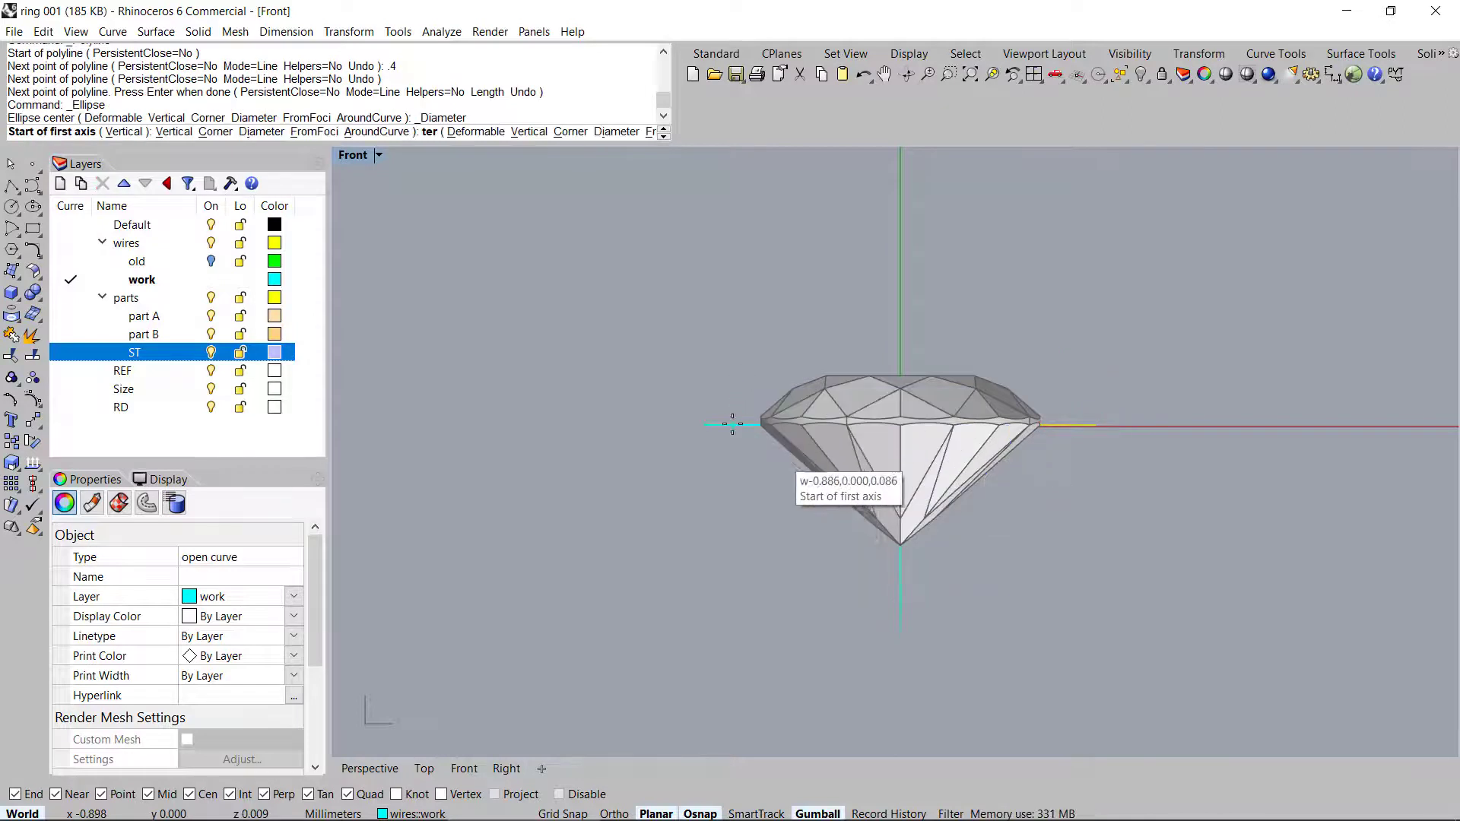
left_click(761, 420)
left_click(1094, 425)
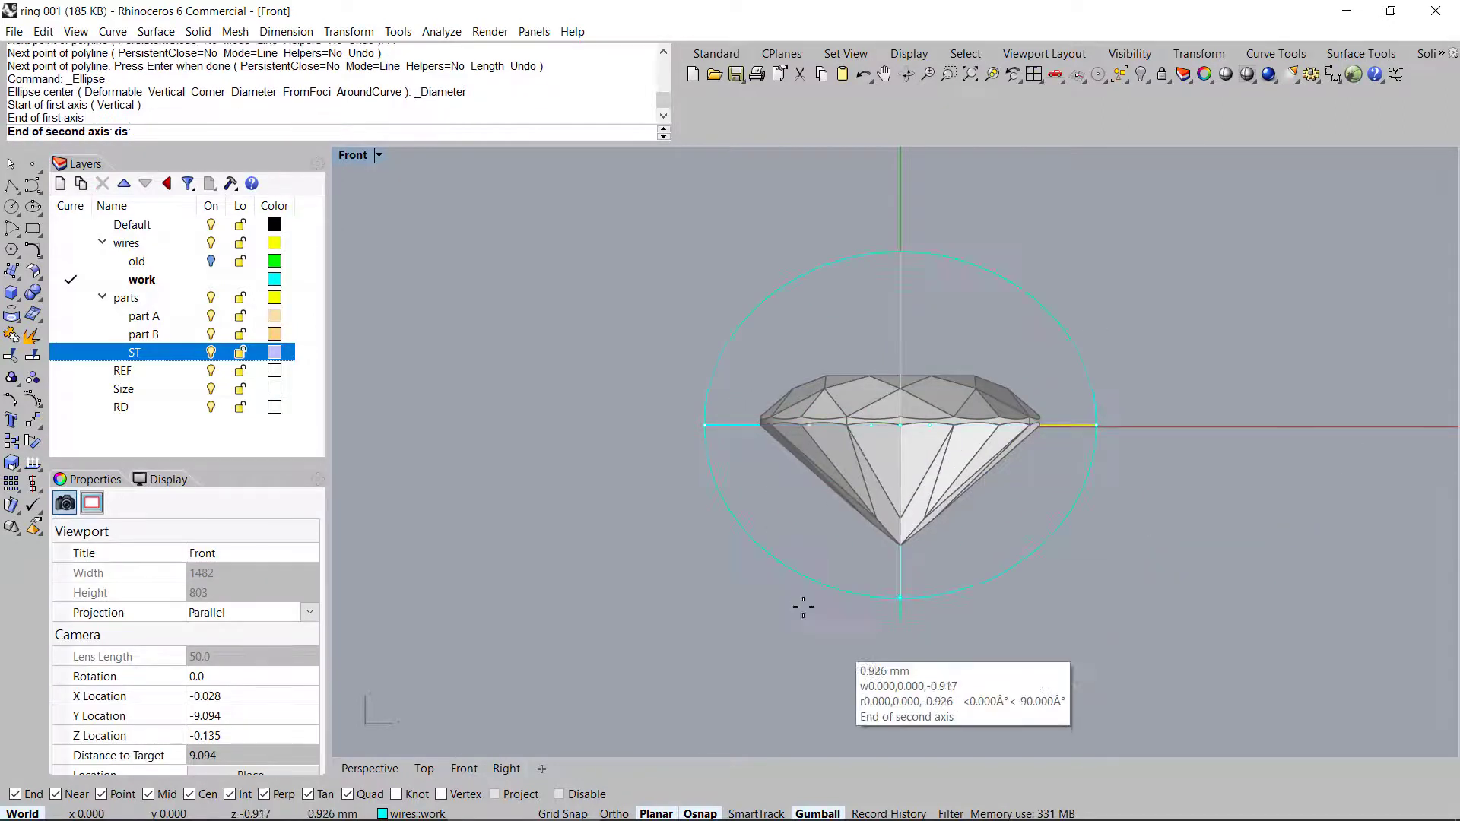
left_click(897, 620)
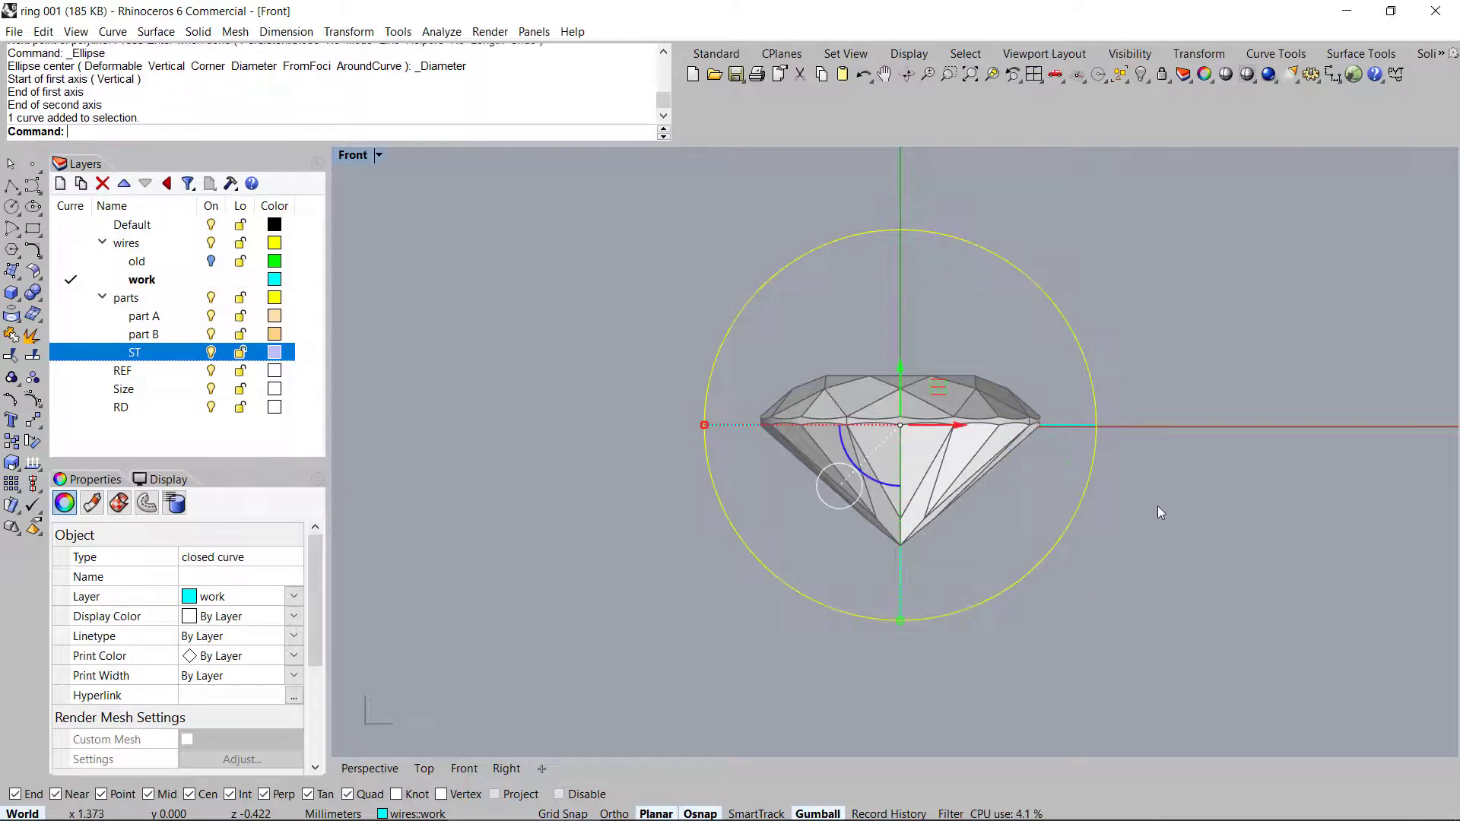
Turn on the ellipse's control points and lower its top three points toward the stone's table
key("F10")
right_click_drag(911, 323, 883, 345)
left_click_drag(627, 228, 1301, 284)
left_click_drag(879, 199, 905, 308)
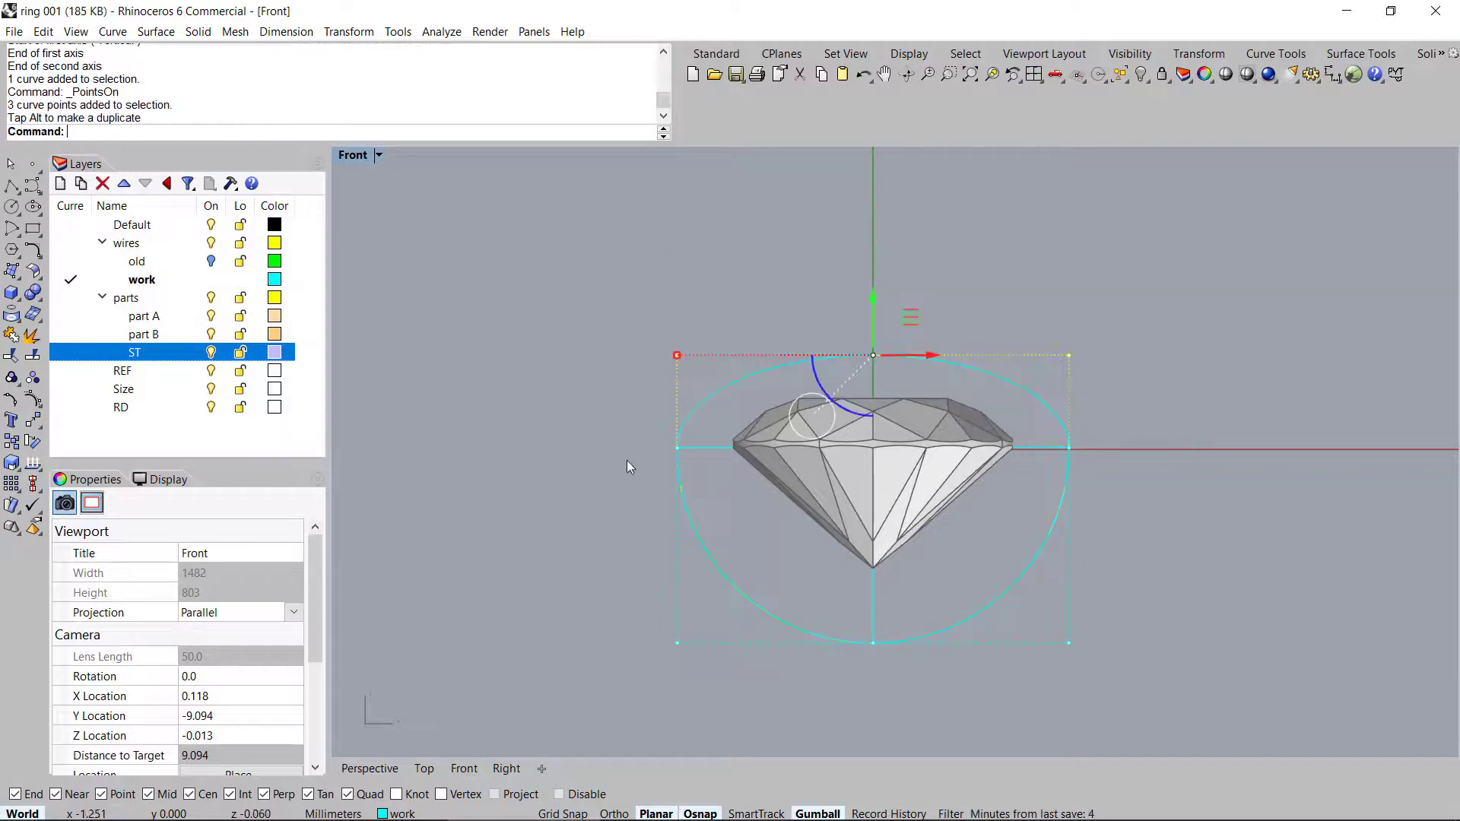
Lower the ellipse's top and side control points together until the curve passes just above the stone's crown
left_click(678, 450)
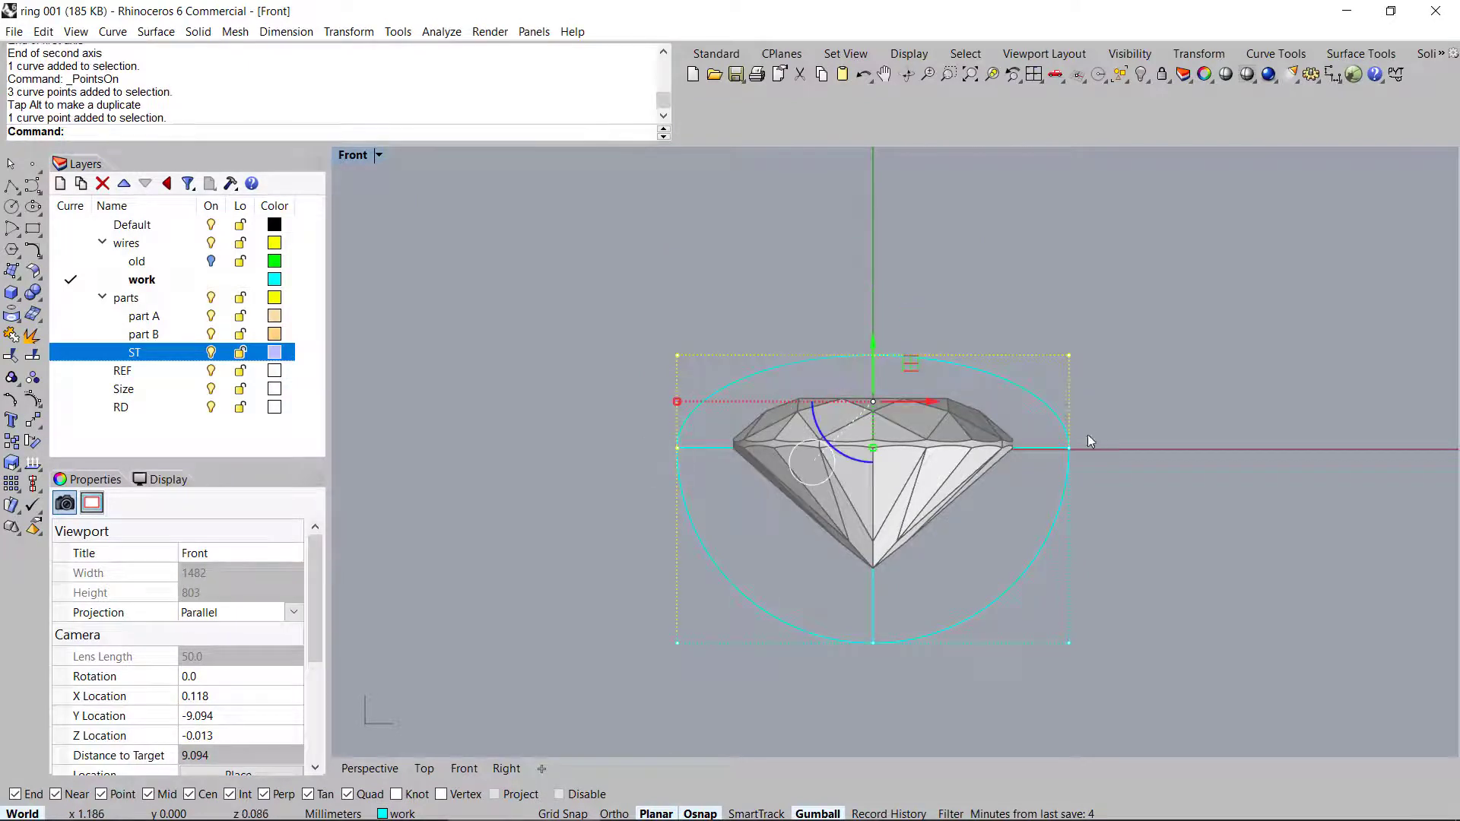
left_click(1068, 449, "shift")
left_click_drag(868, 344, 883, 382)
scroll(966, 410, "up", 14)
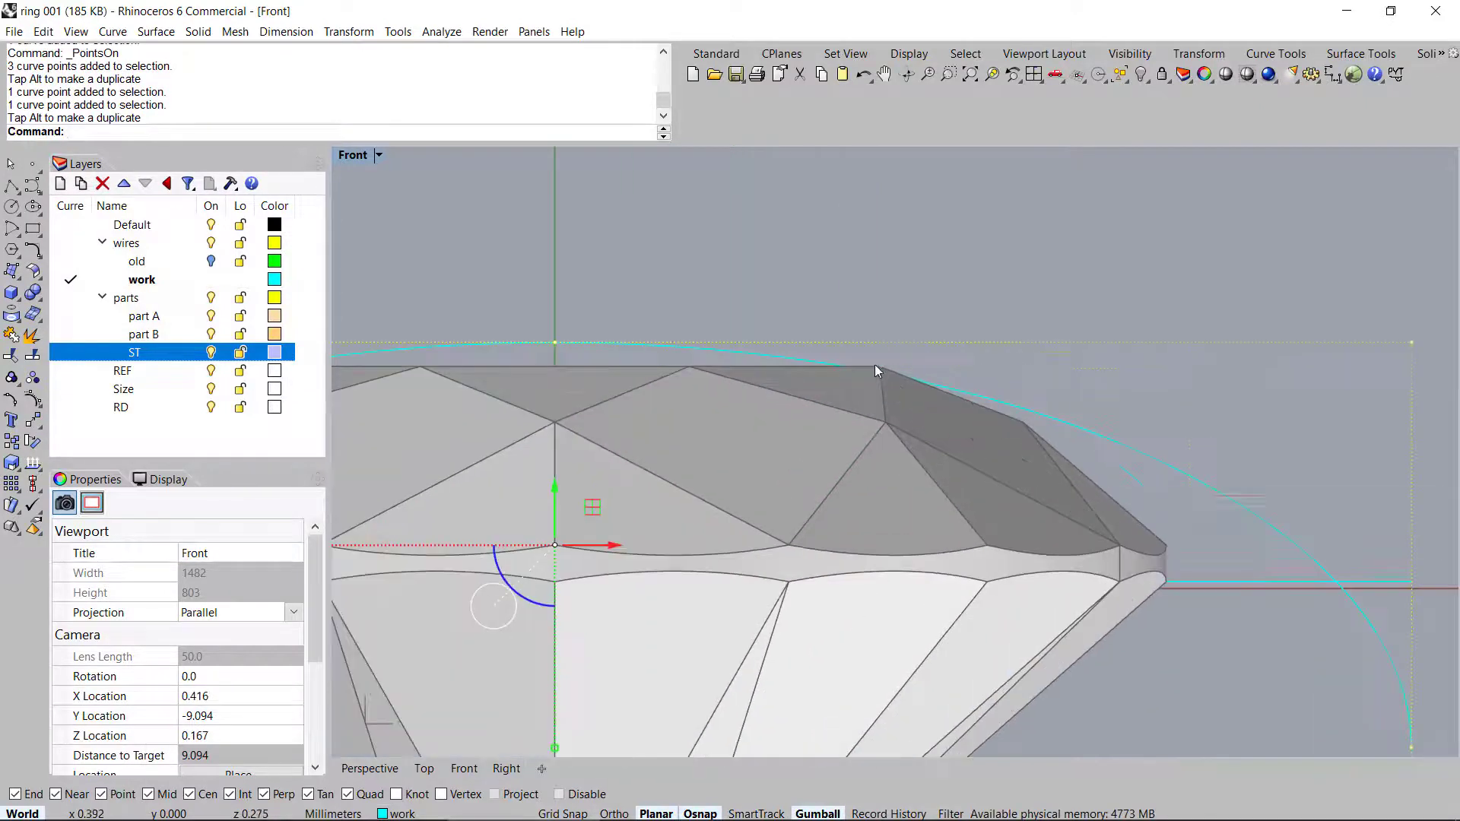
scroll(898, 384, "down", 10)
right_click_drag(719, 408, 754, 420)
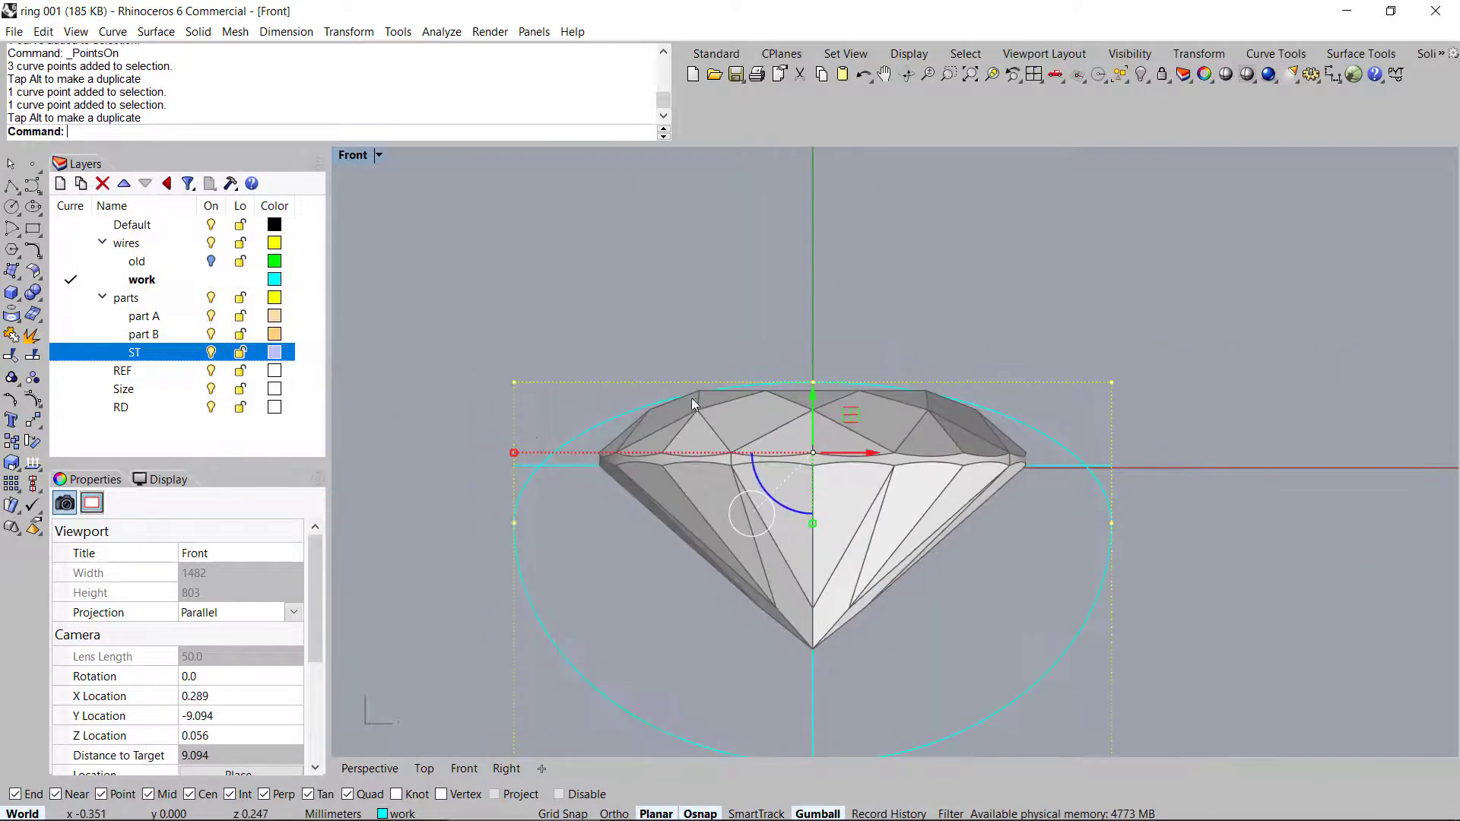
scroll(677, 395, "up", 6)
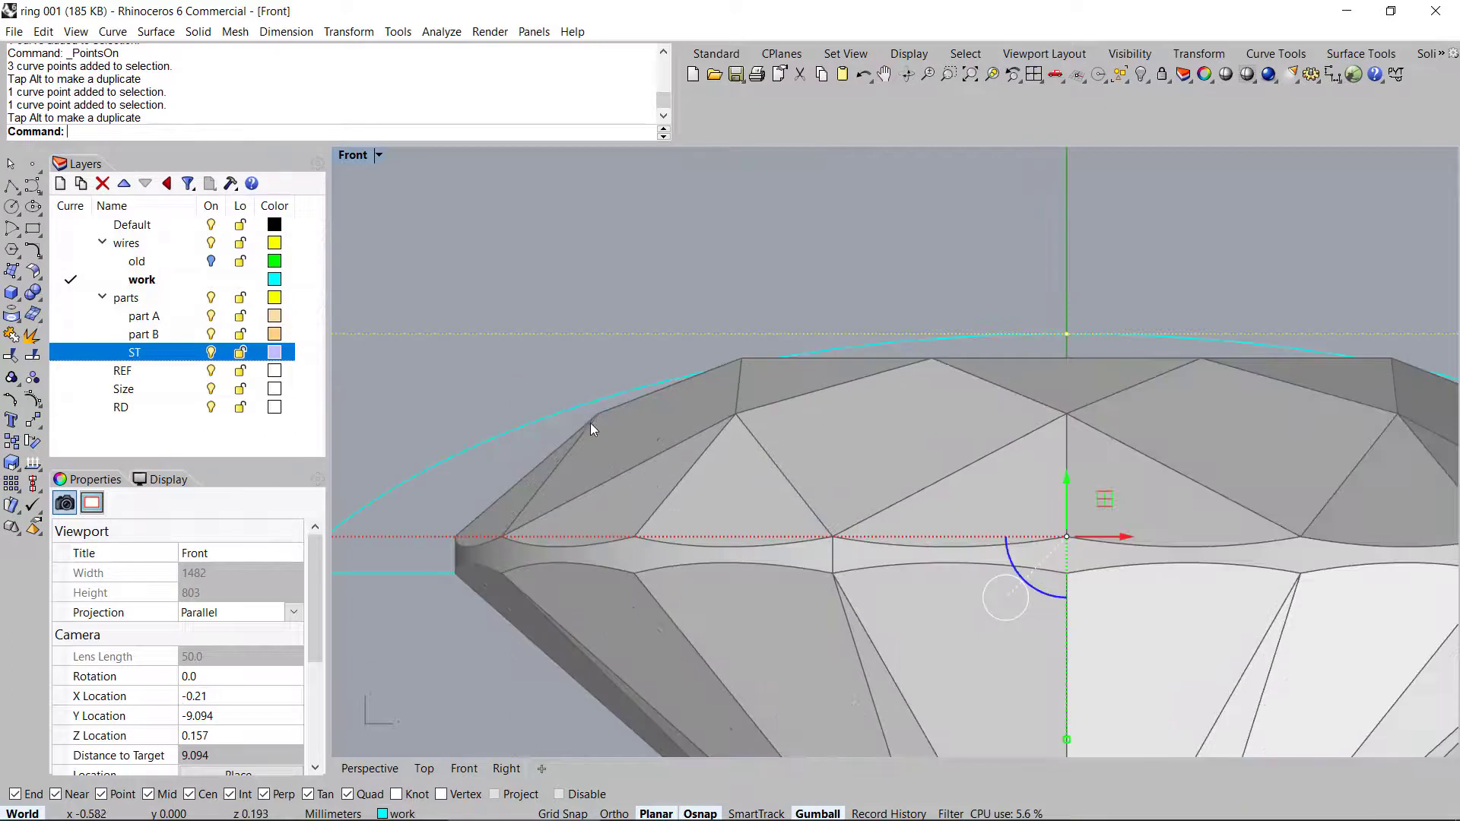
scroll(500, 484, "down", 4)
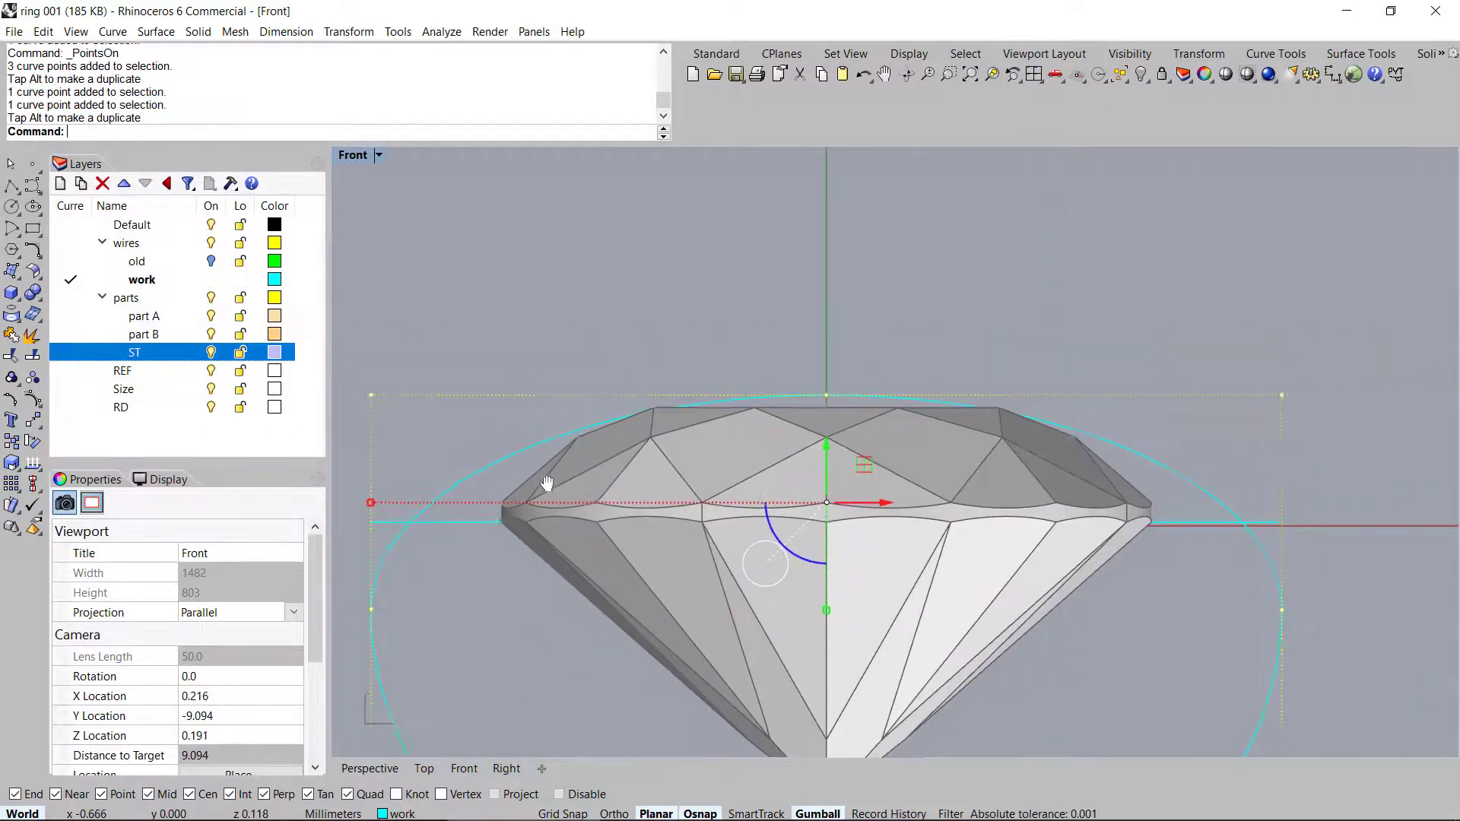
scroll(798, 459, "down", 4)
right_click_drag(802, 465, 799, 417)
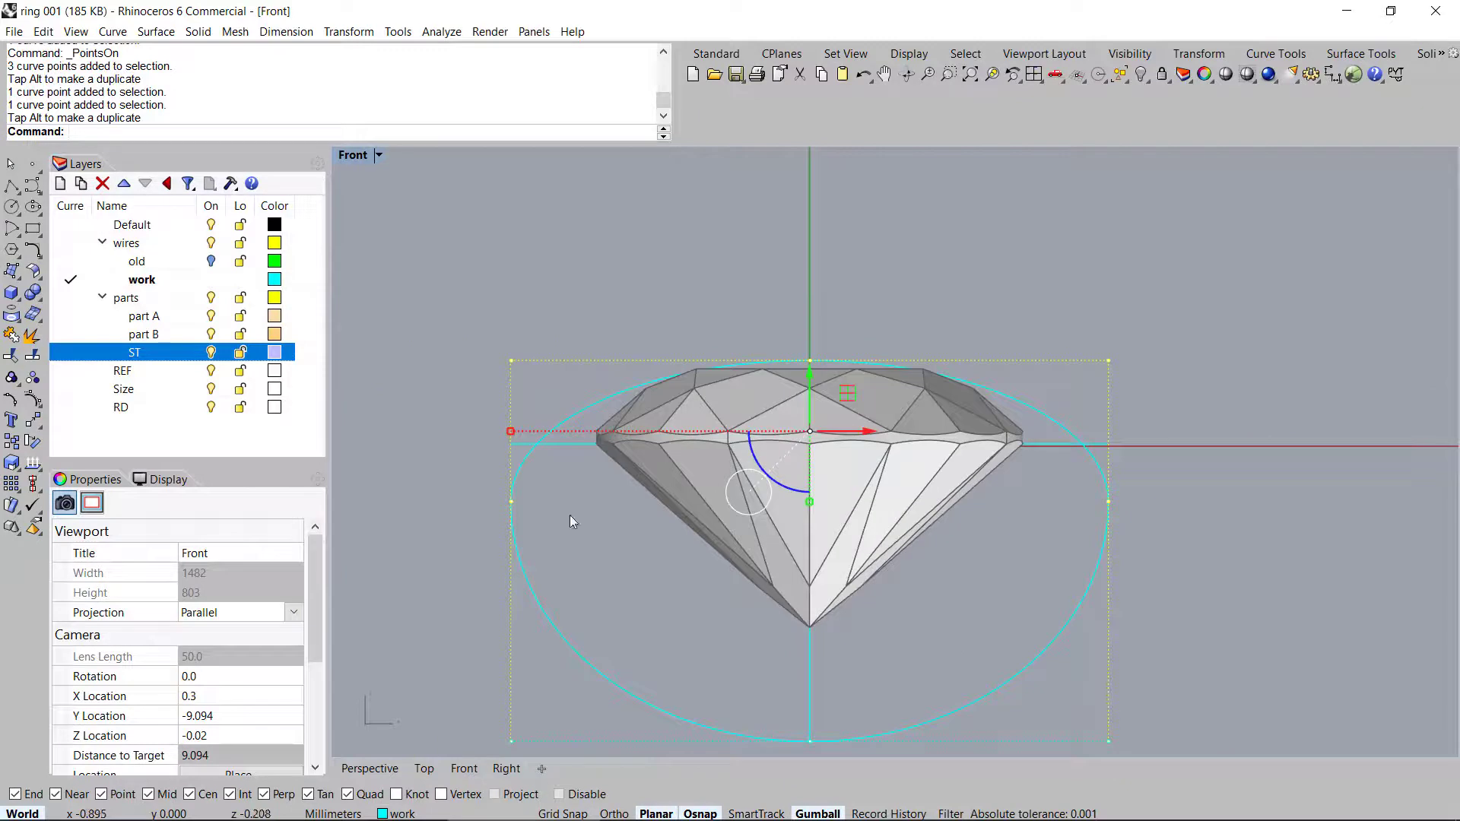
Lower the ellipse's two side control points slightly, and raise its top three points a little above the table
right_click_drag(546, 495, 555, 461)
left_click_drag(443, 516, 1221, 464)
left_click_drag(818, 422, 818, 445)
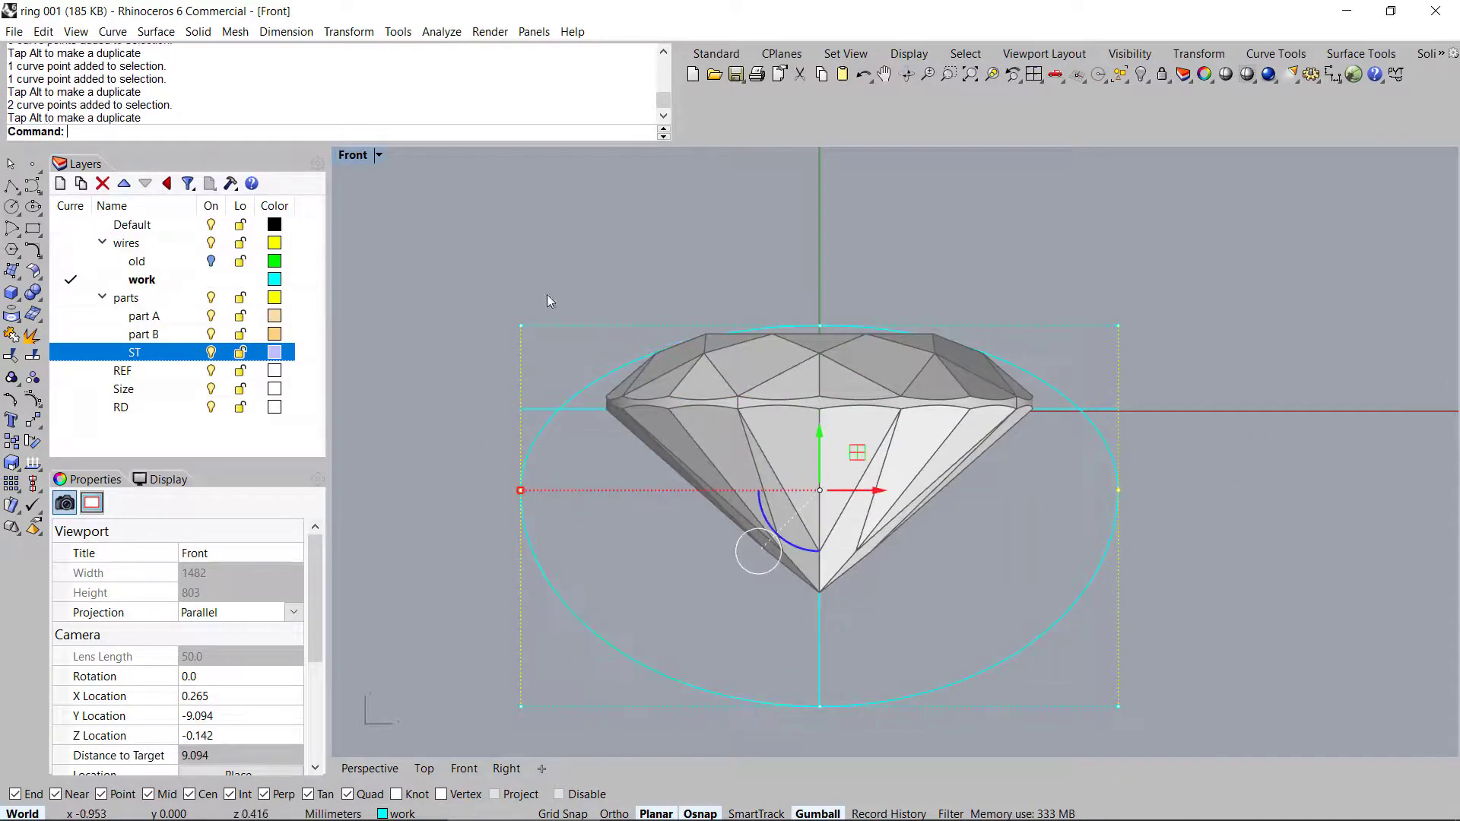
left_click_drag(538, 281, 1349, 371)
left_click_drag(814, 274, 818, 257)
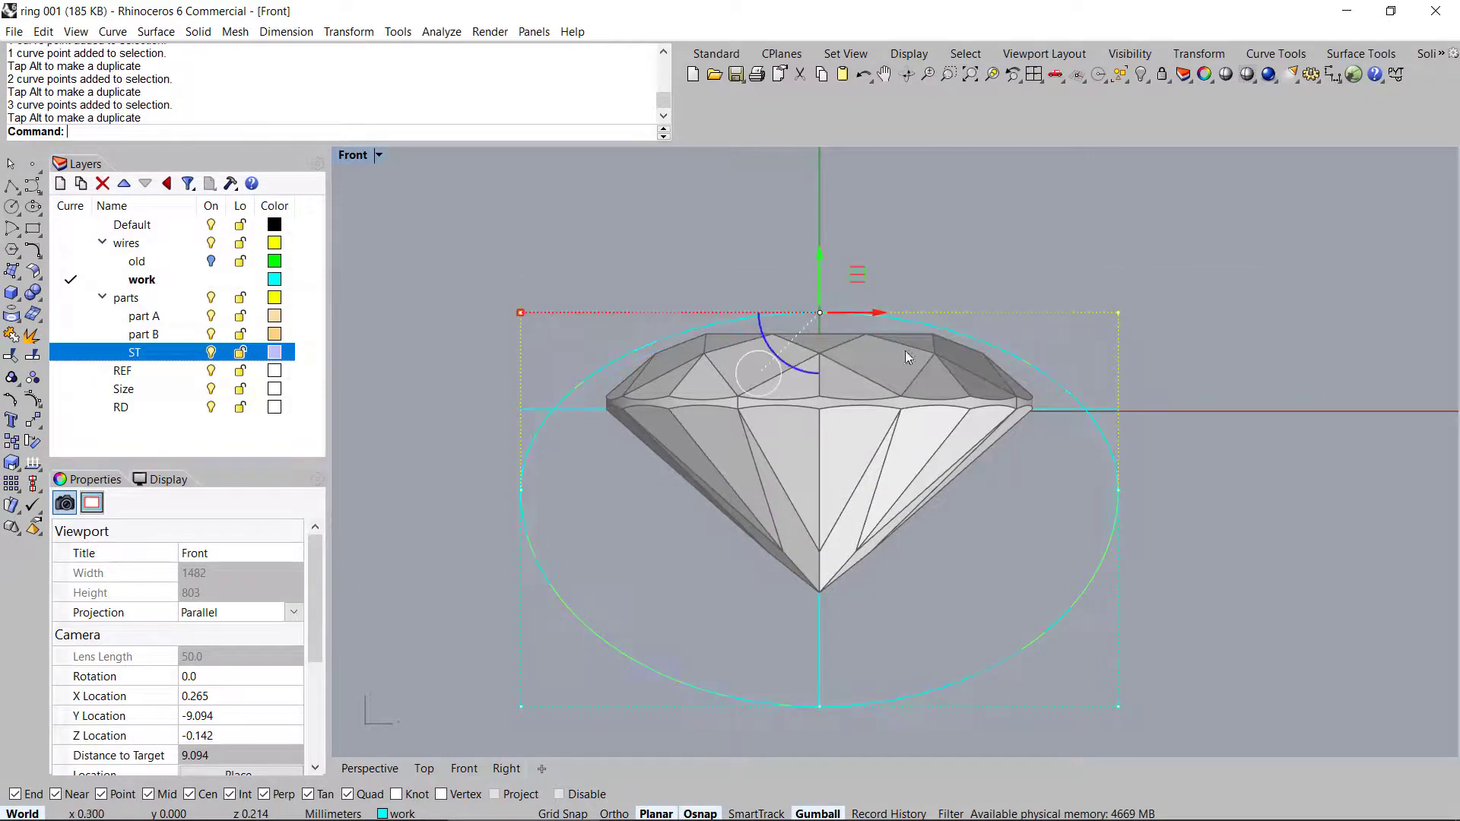
Delete the two horizontal reference lines and the vertical one below the stone's tip
scroll(960, 489, "down", 2)
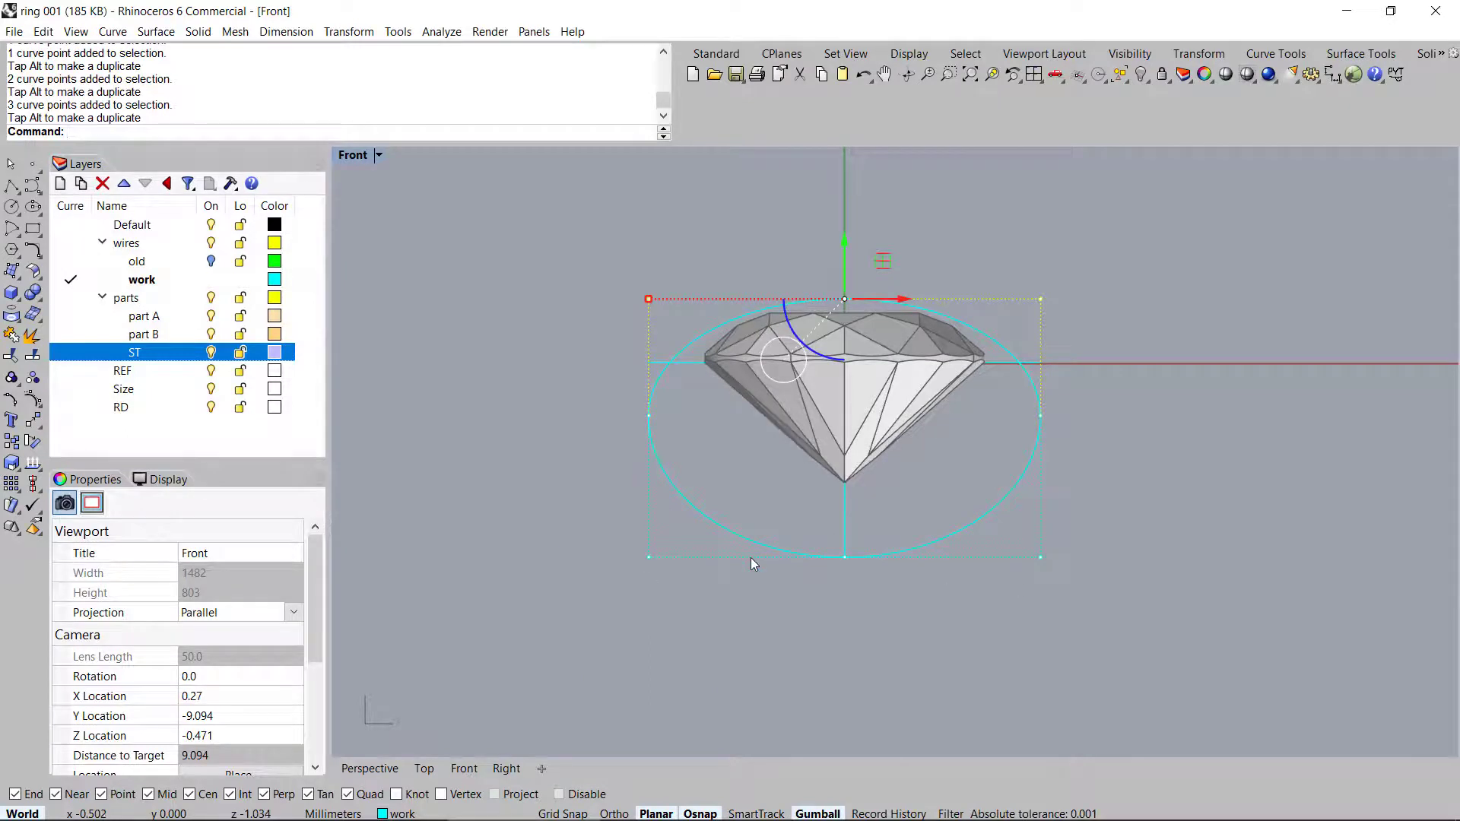
right_click_drag(1002, 397, 1002, 419)
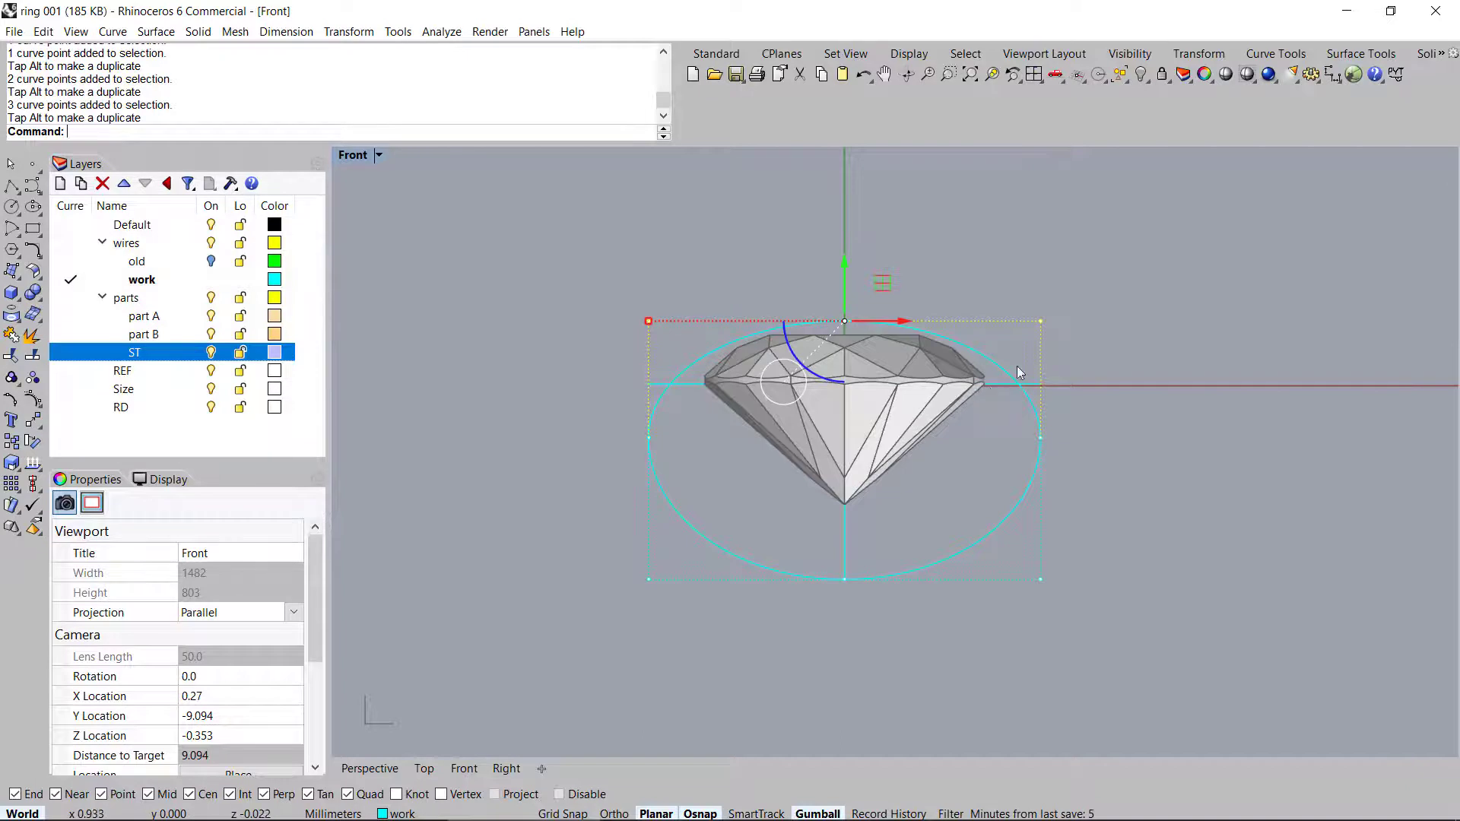
left_click(999, 388)
key("Delete")
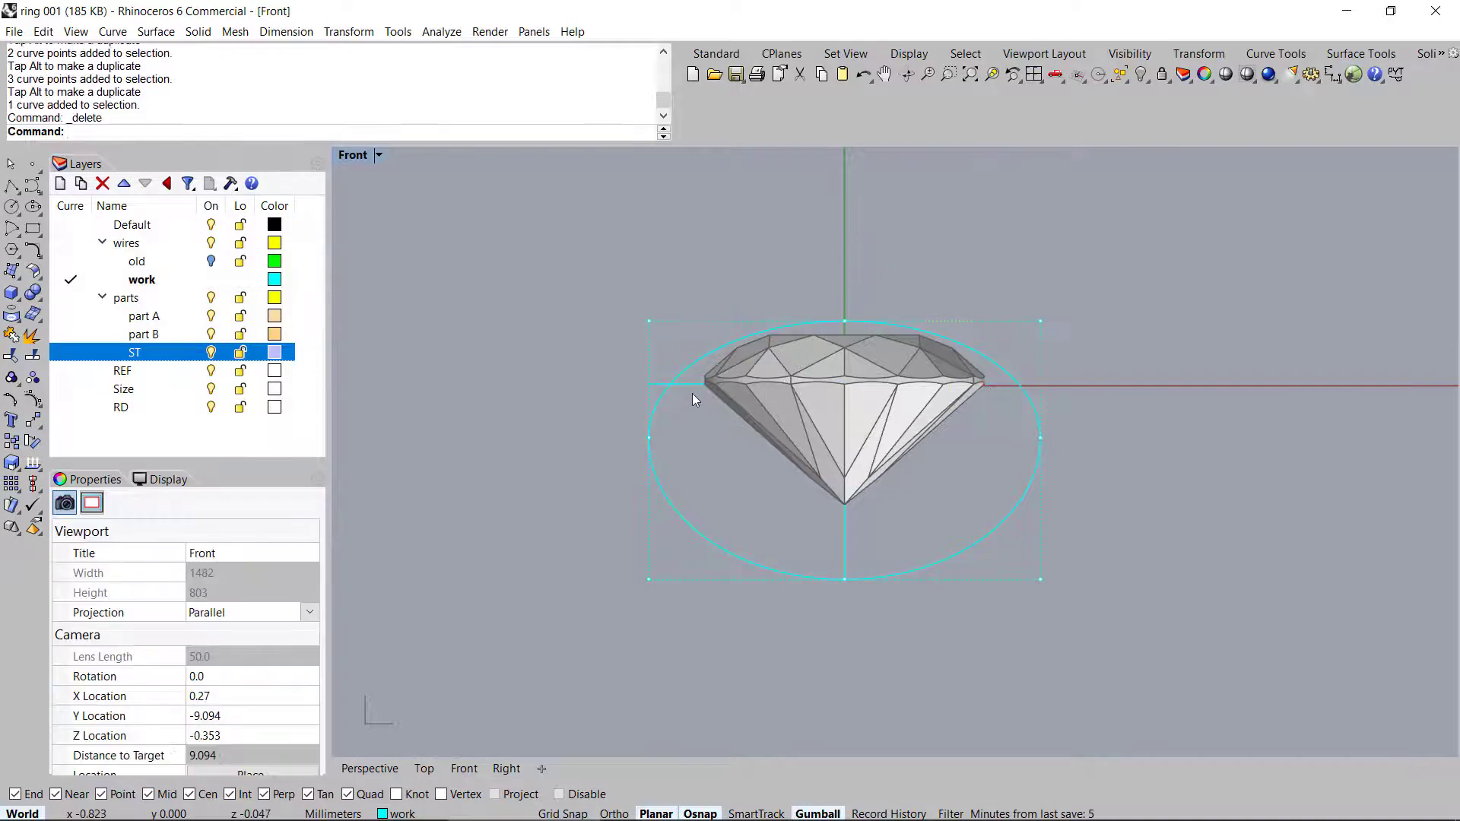
left_click(686, 388)
key("Delete")
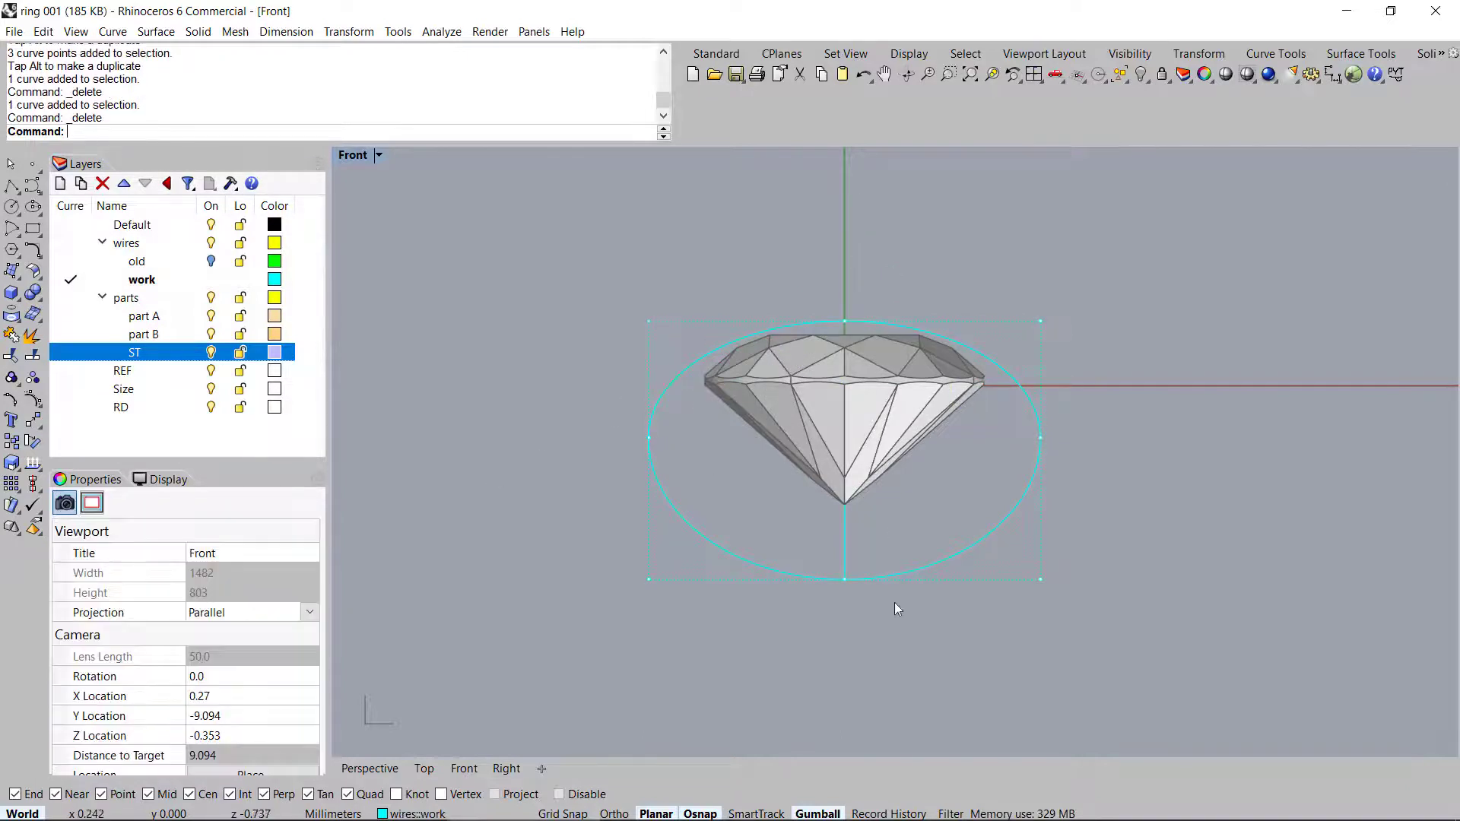
left_click(847, 564)
key("Delete")
Move the round stone together with its surrounding curve up beside the base of the large domed stone
right_click_drag(861, 513, 856, 530)
scroll(841, 462, "down", 6)
right_click_drag(841, 463, 841, 504)
left_click_drag(959, 384, 636, 667)
scroll(916, 473, "down", 8)
right_click_drag(916, 473, 811, 614)
scroll(817, 589, "down", 6)
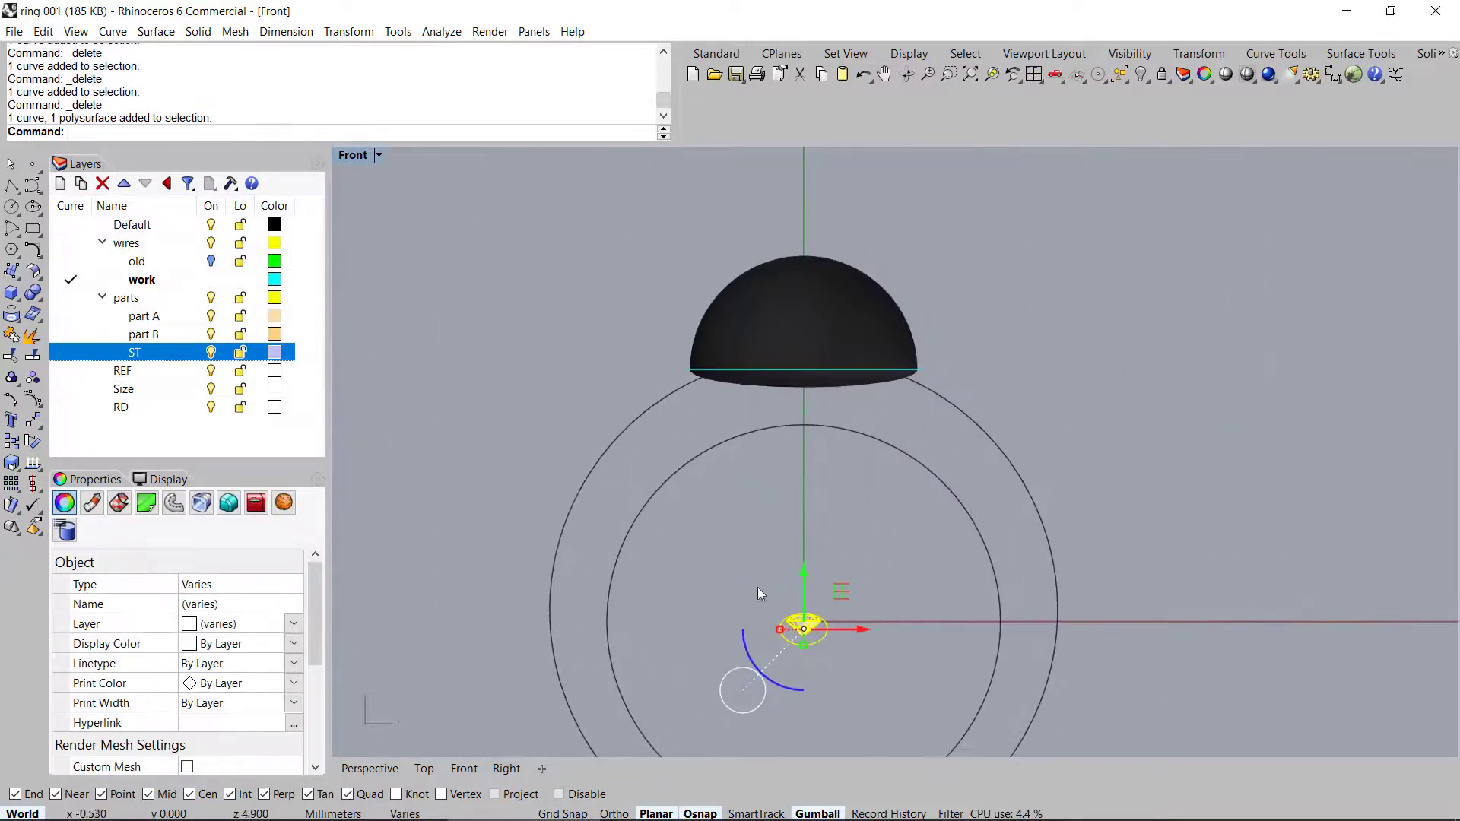
left_click_drag(840, 592, 984, 318)
scroll(950, 354, "up", 18)
right_click_drag(898, 502, 895, 505)
scroll(839, 513, "down", 4)
right_click_drag(840, 513, 913, 546)
scroll(912, 546, "up", 6)
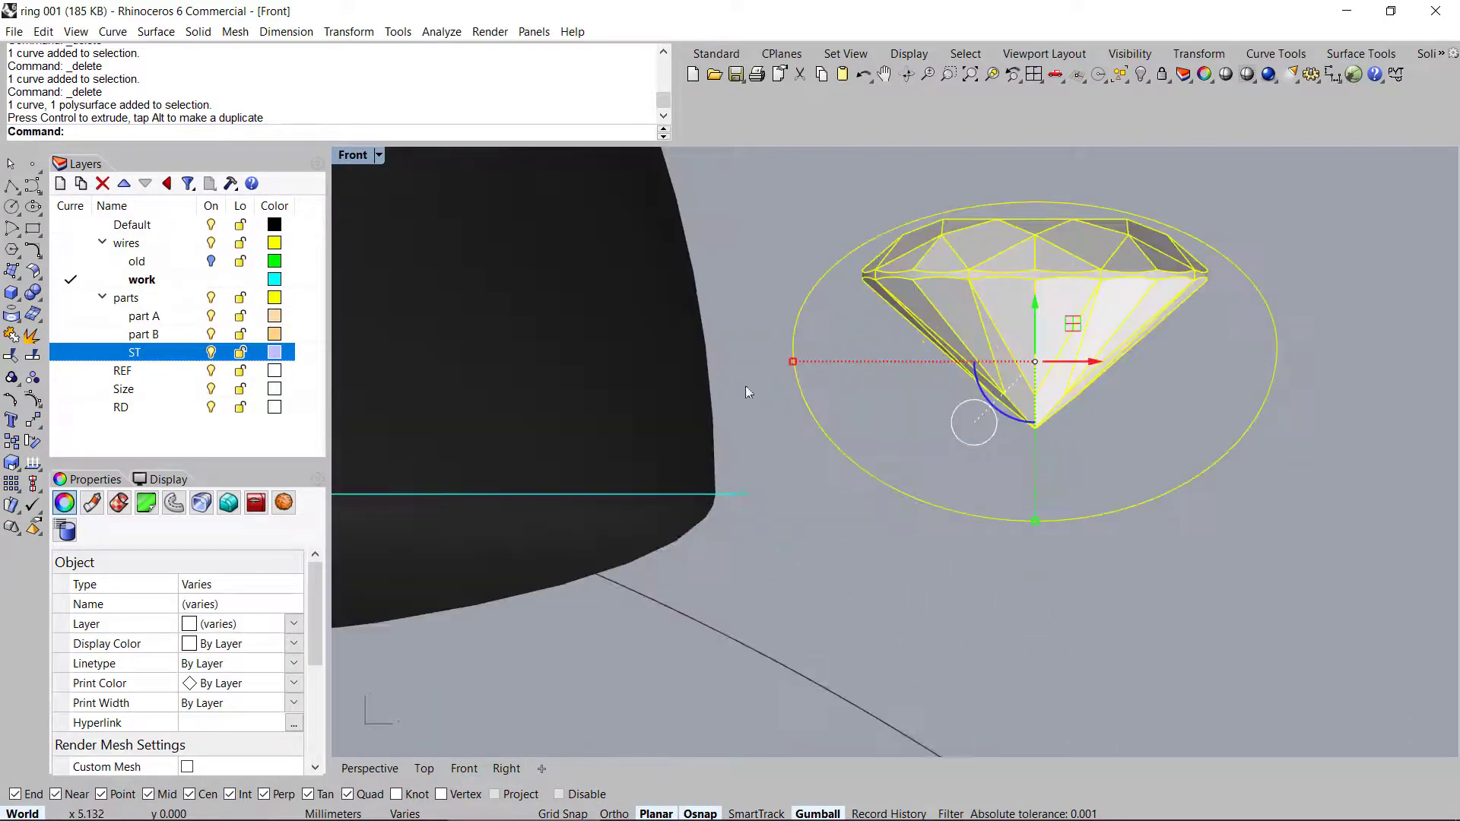
Draw a vertical both-sides line centred on the outer end of the horizontal setting outline beside the domed stone
scroll(722, 545, "up", 2)
middle_click(722, 545)
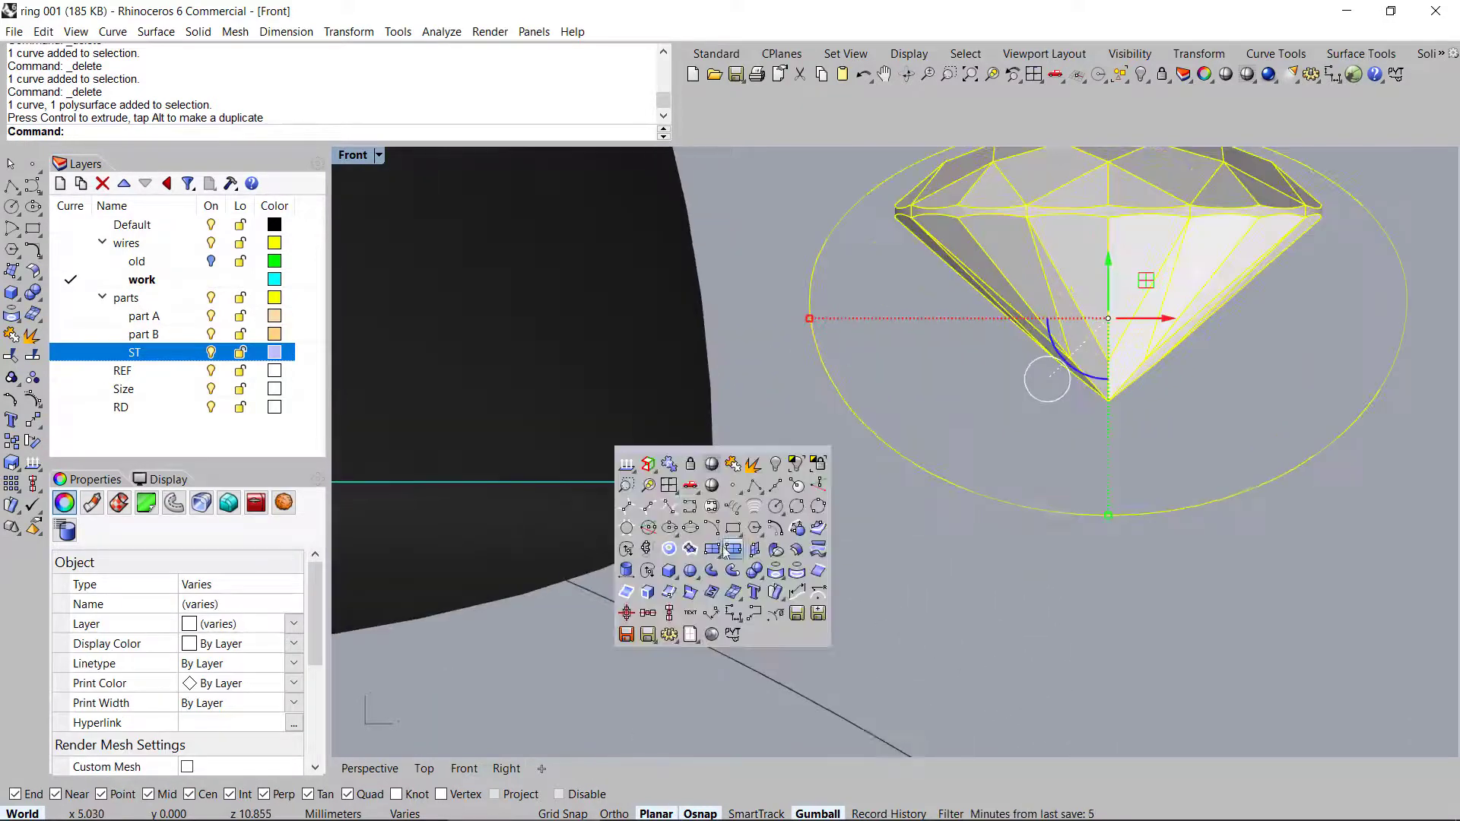
left_click(773, 492)
left_click(745, 482)
scroll(746, 537, "down", 2)
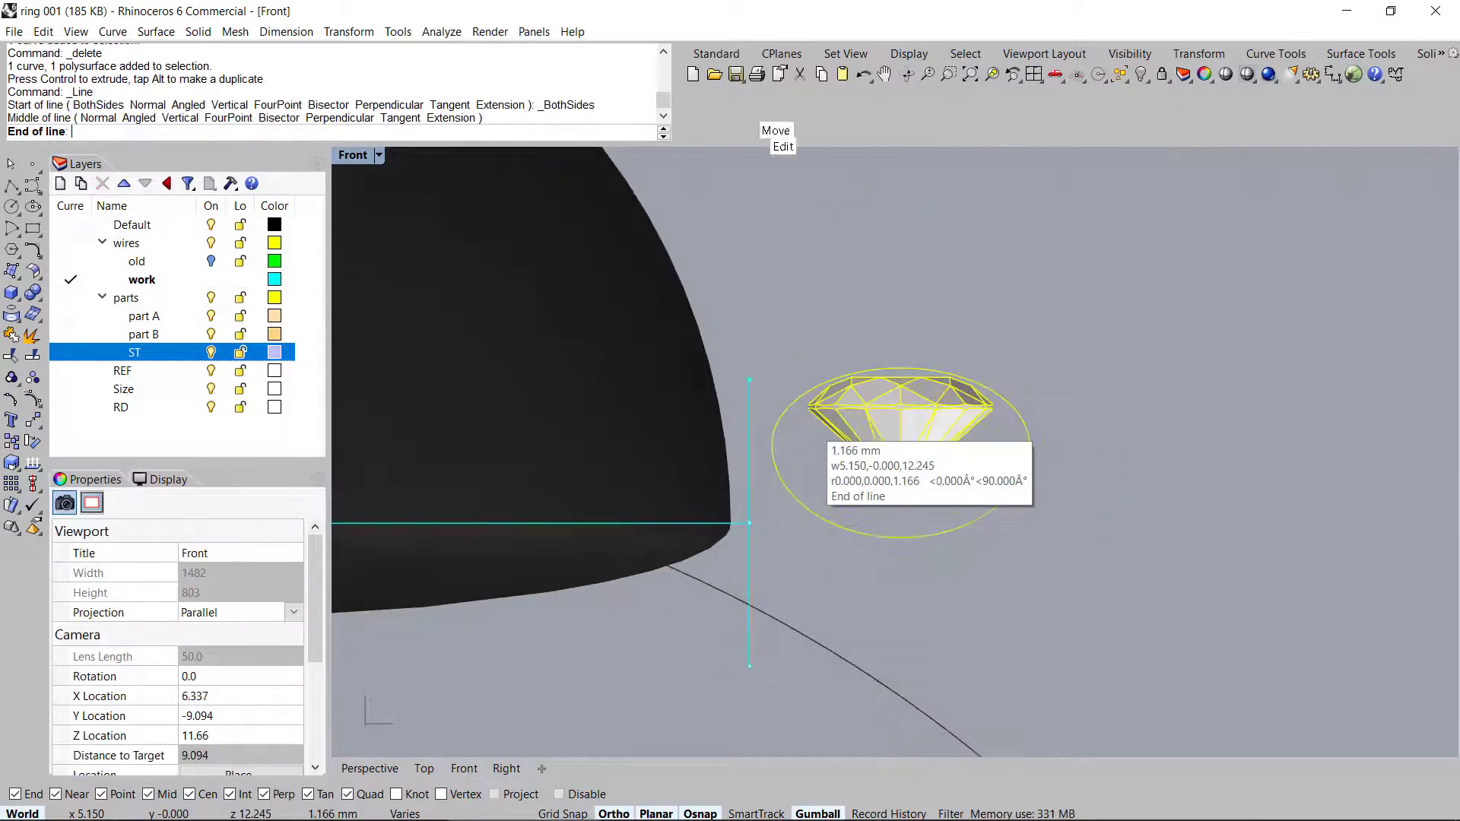
left_click(750, 204)
scroll(748, 320, "down", 3)
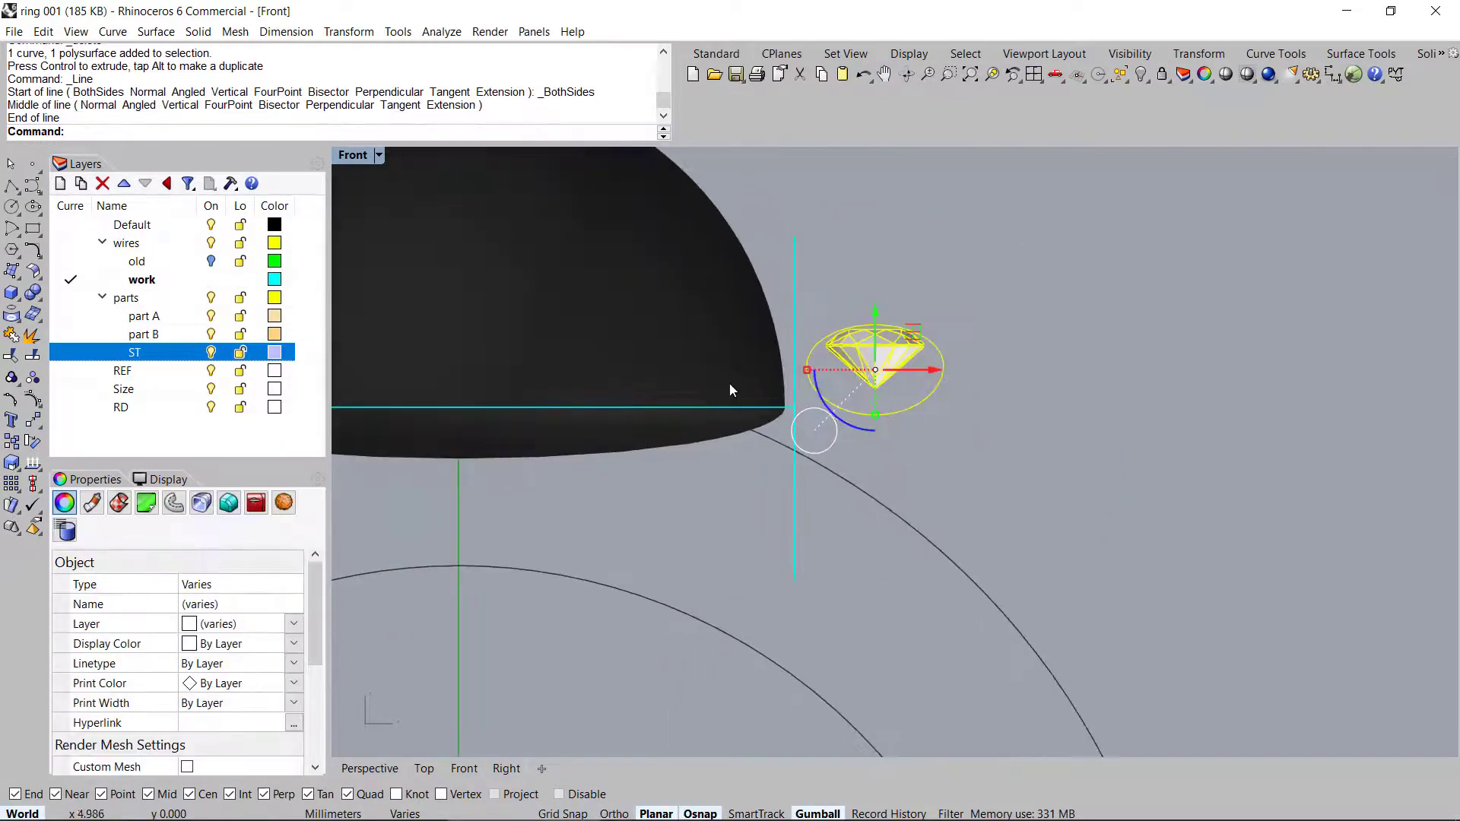
Position the round stone and its surrounding curve against the vertical line beside the large stone's base, tilted slightly outward and downward
scroll(848, 400, "up", 3)
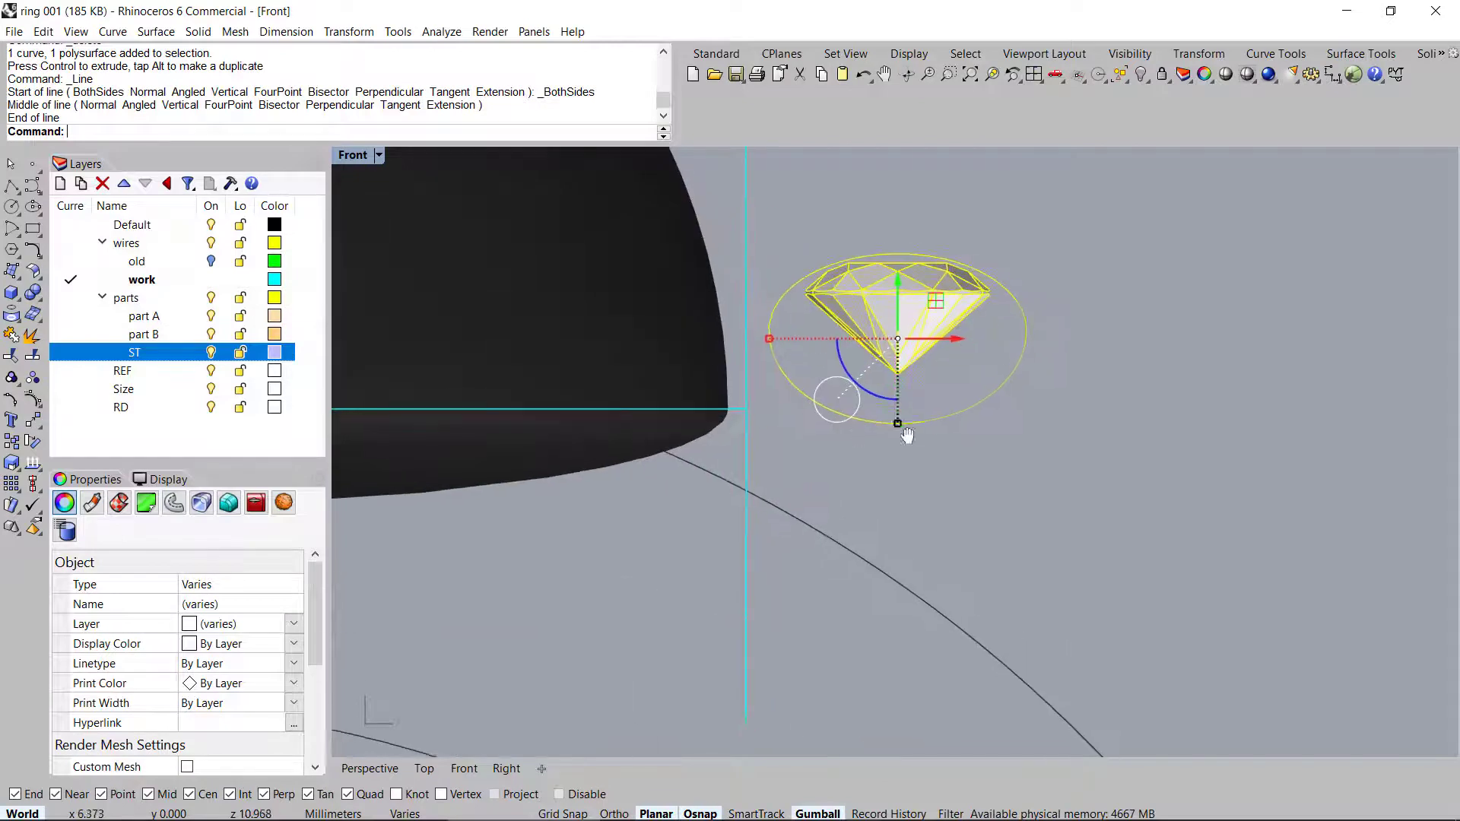
left_click_drag(939, 307, 904, 408)
scroll(801, 396, "up", 10)
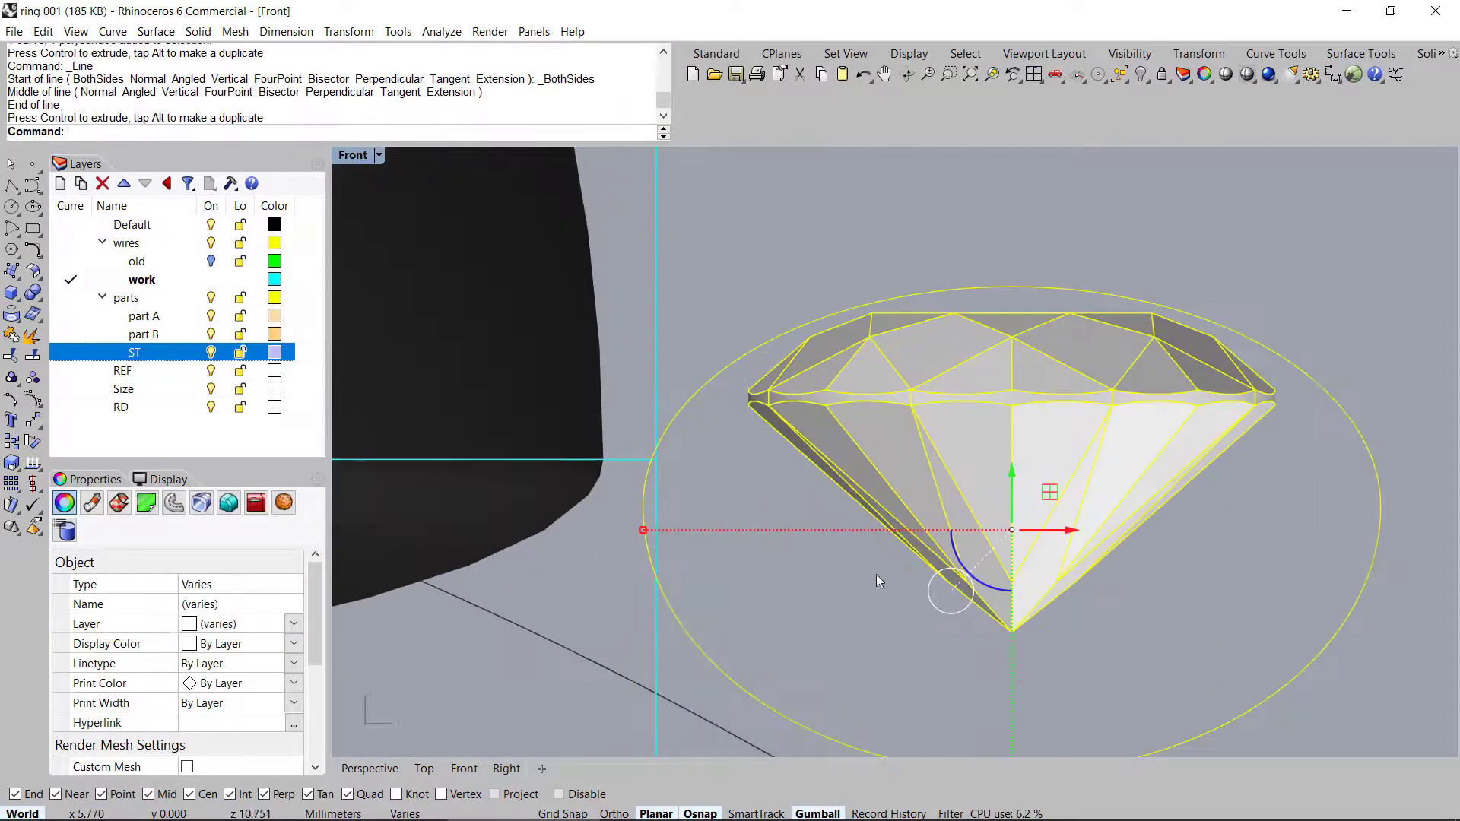
left_click_drag(993, 585, 956, 628)
scroll(721, 419, "down", 2)
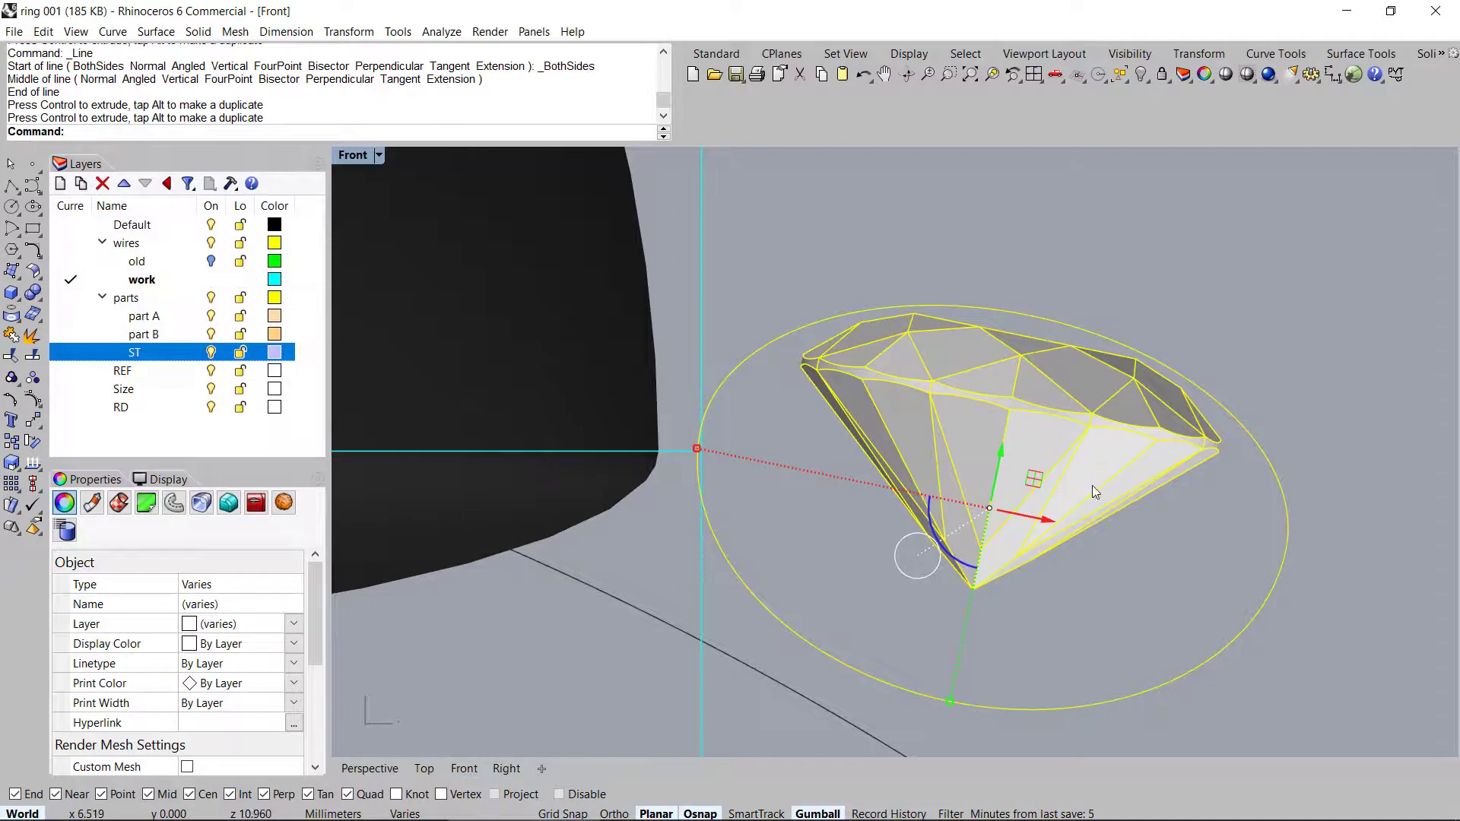
left_click_drag(1034, 487, 1036, 544)
scroll(790, 228, "down", 9)
right_click_drag(789, 254, 890, 271)
left_click(1060, 242)
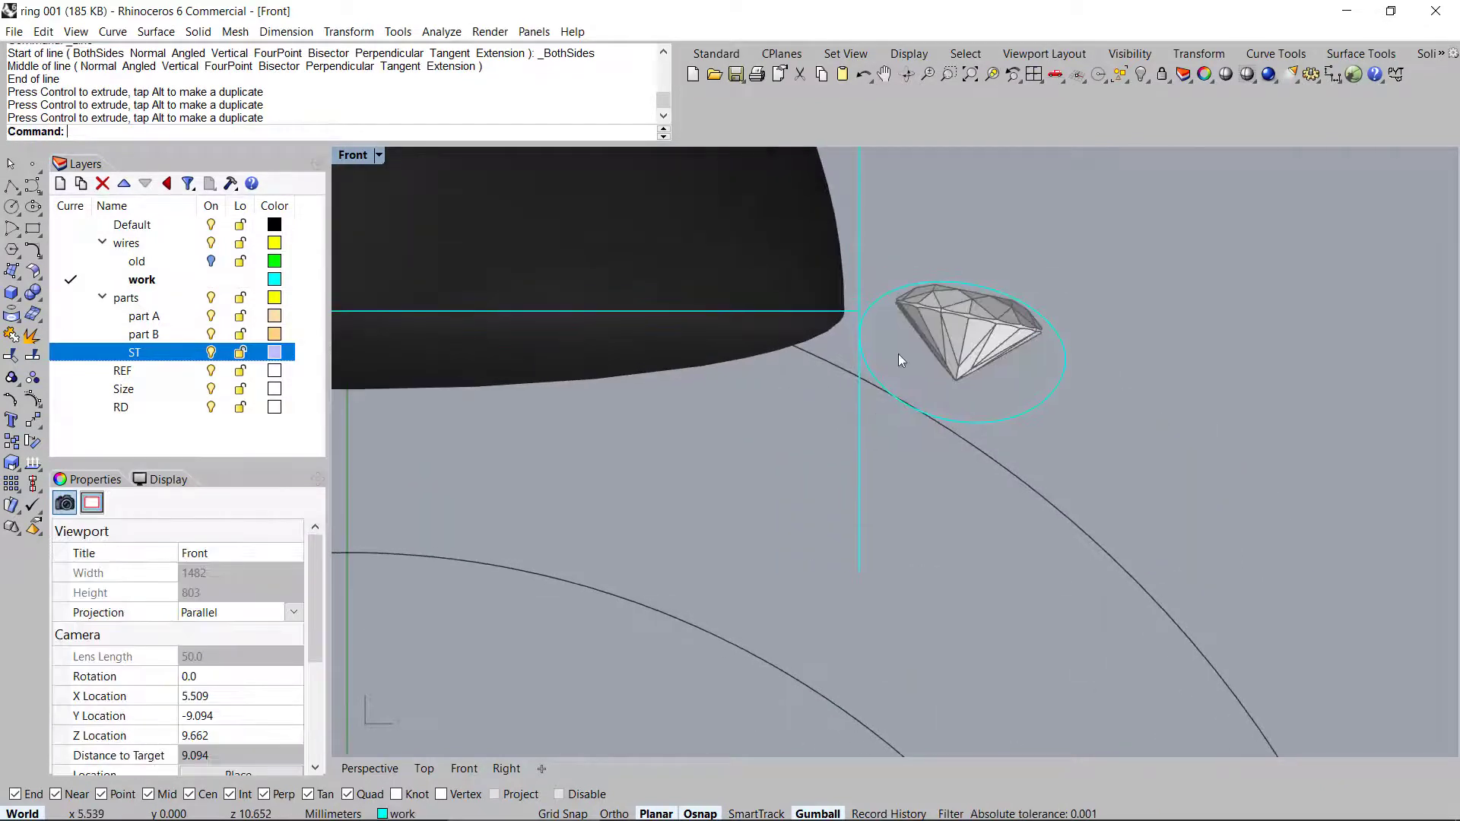
Delete the vertical construction line between the large domed stone and the round stone
scroll(914, 353, "up", 3)
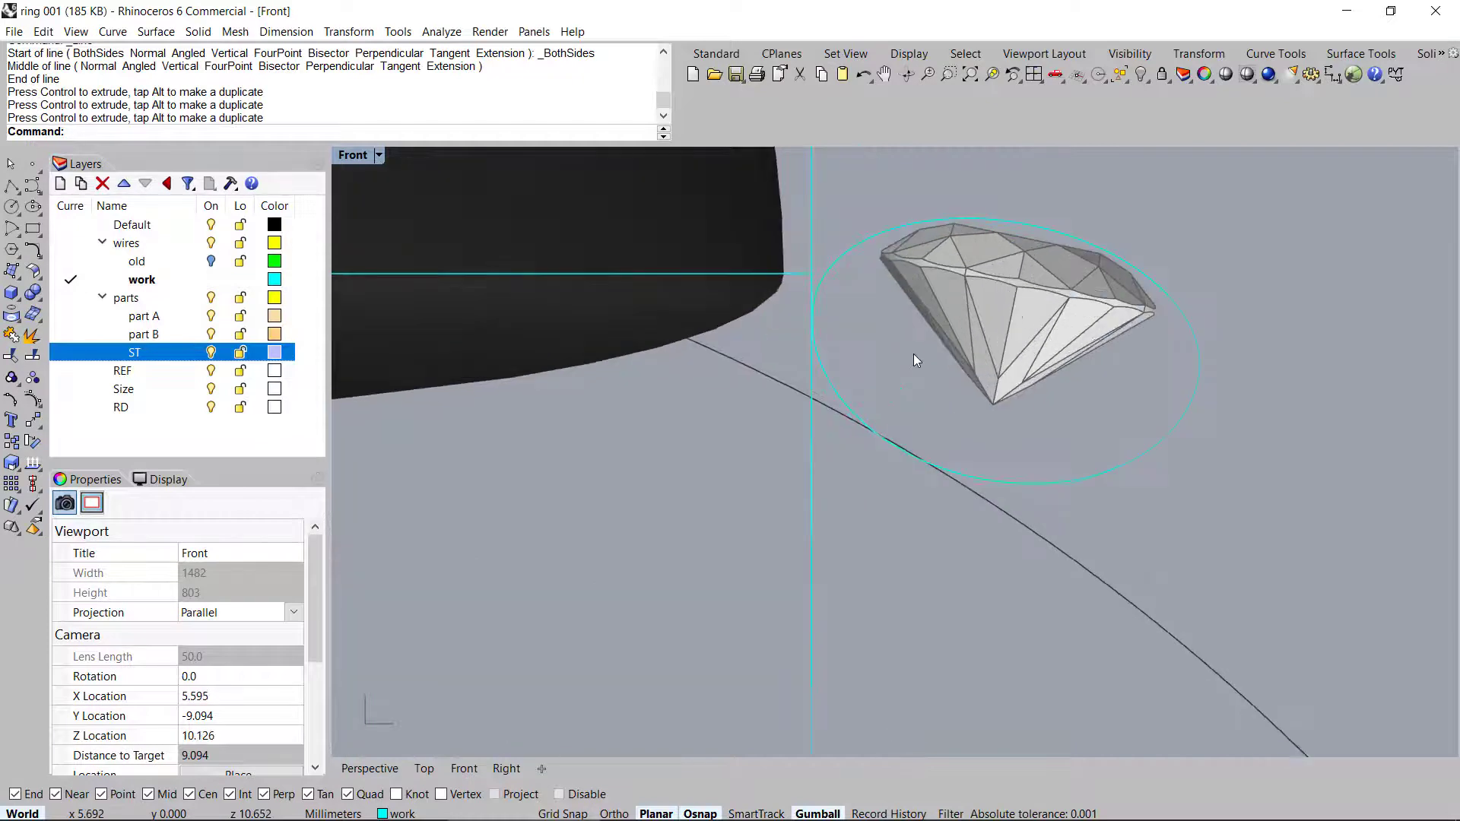
left_click(812, 235)
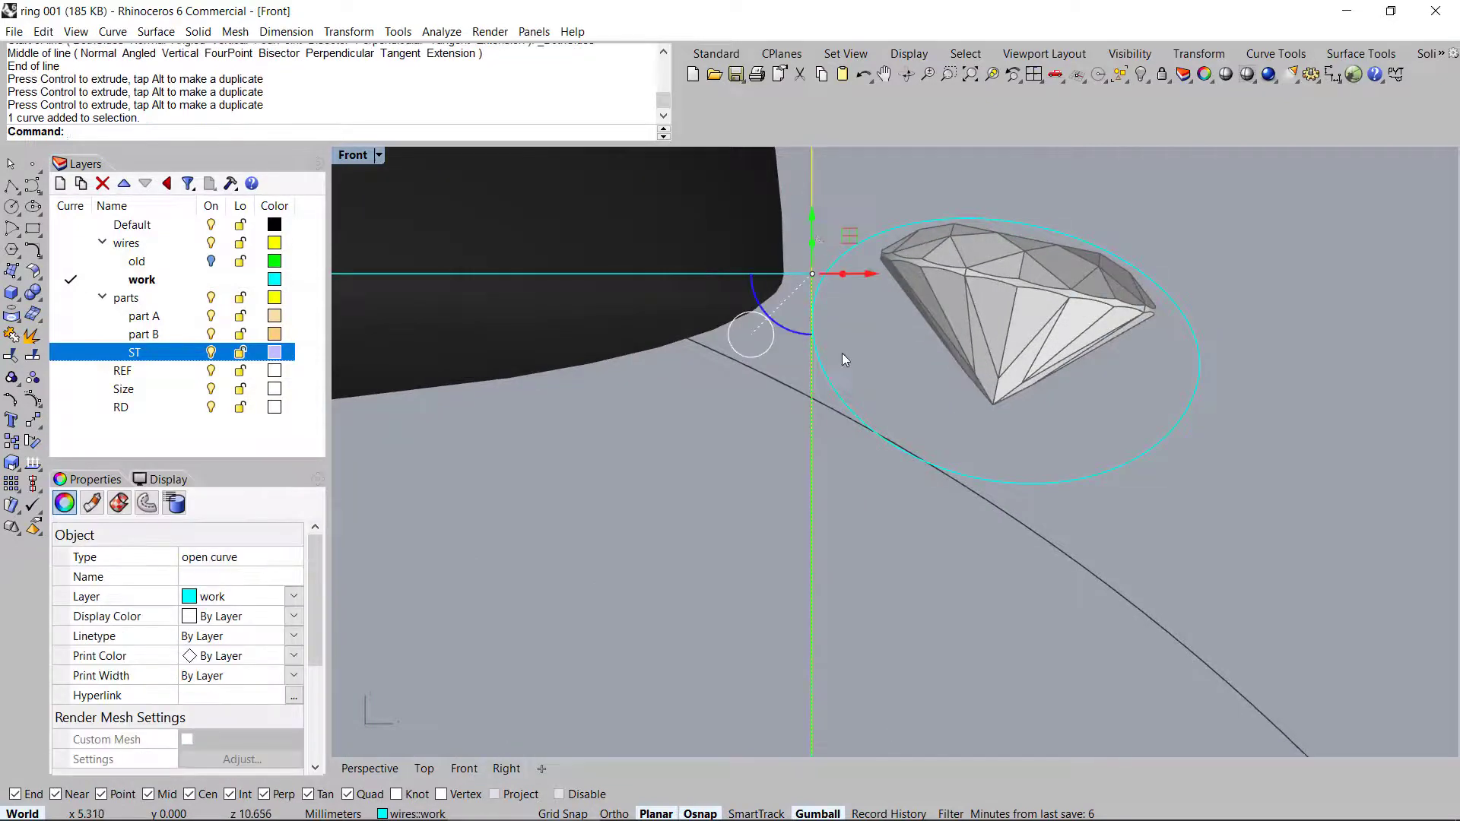
key("Delete")
Draw a single-segment polyline from the underside of the round stone's surrounding curve to the end quadrant of the large stone's oval outline
double_click(385, 163)
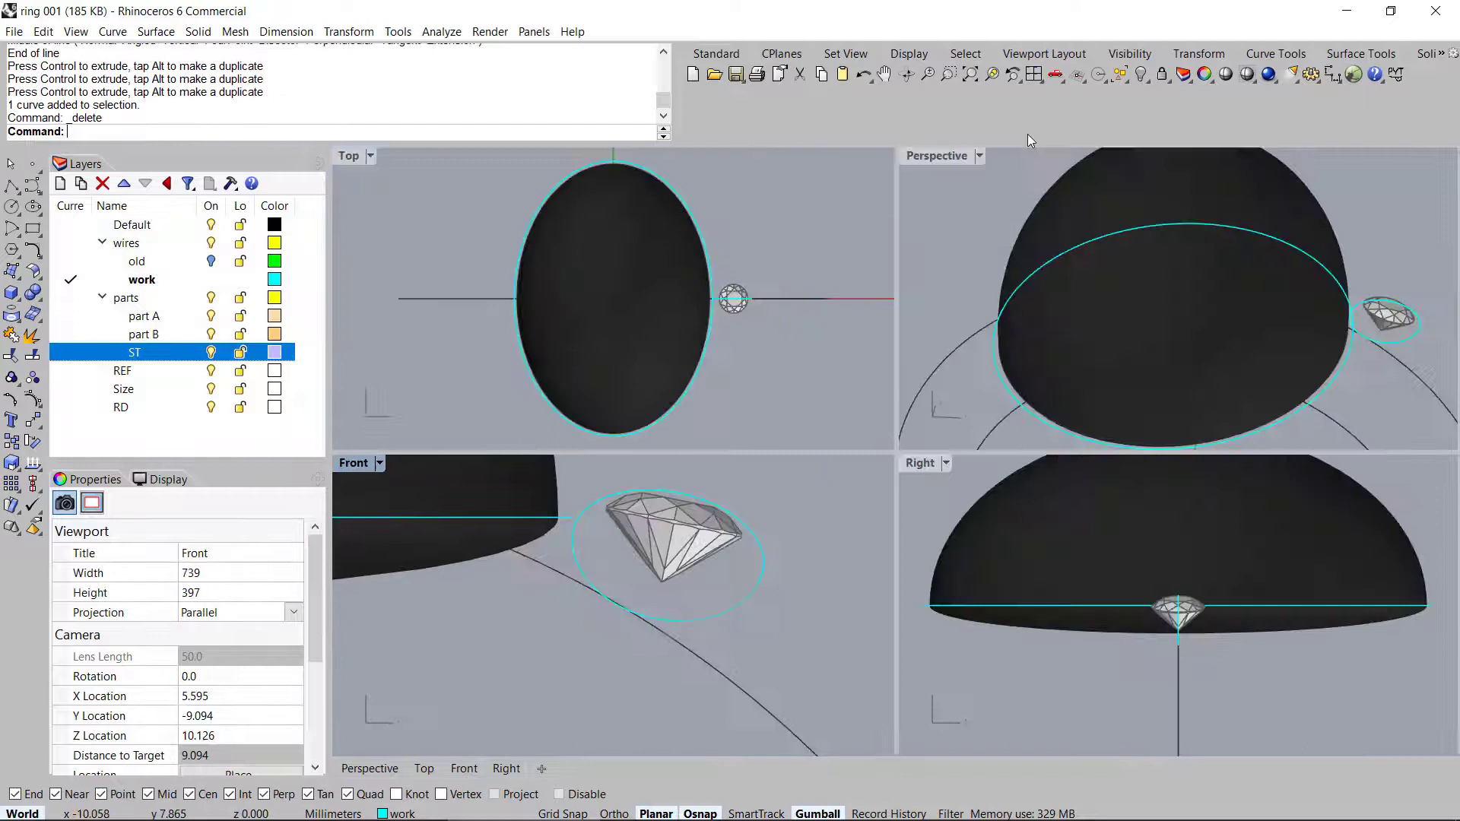
left_click(1406, 339)
key("ctrl+shift+e")
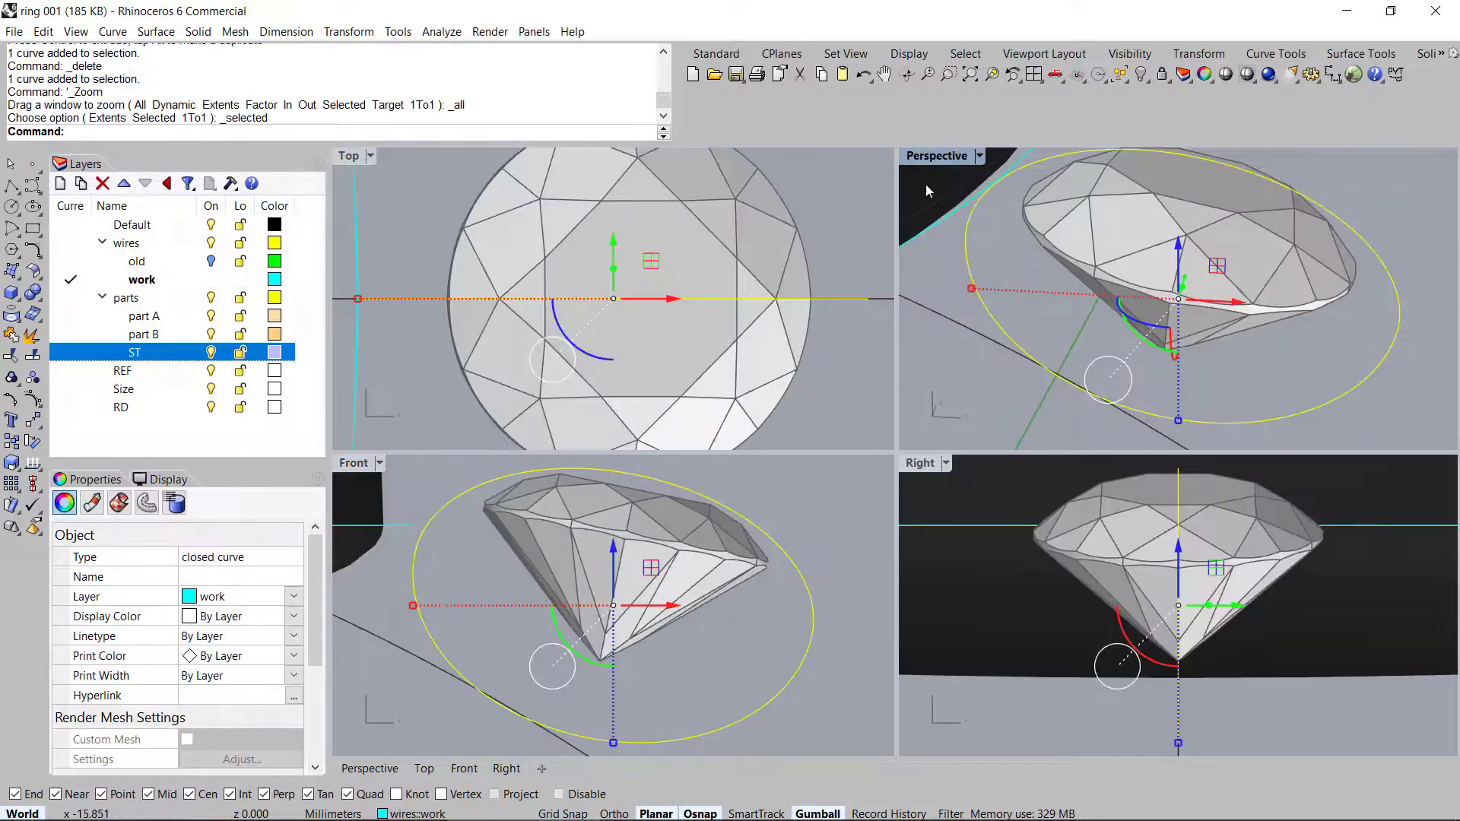
double_click(934, 157)
scroll(942, 532, "down", 8)
mouse_move(844, 532)
right_mouse_down()
mouse_move(825, 549)
mouse_move(801, 523)
mouse_move(837, 533)
right_mouse_up()
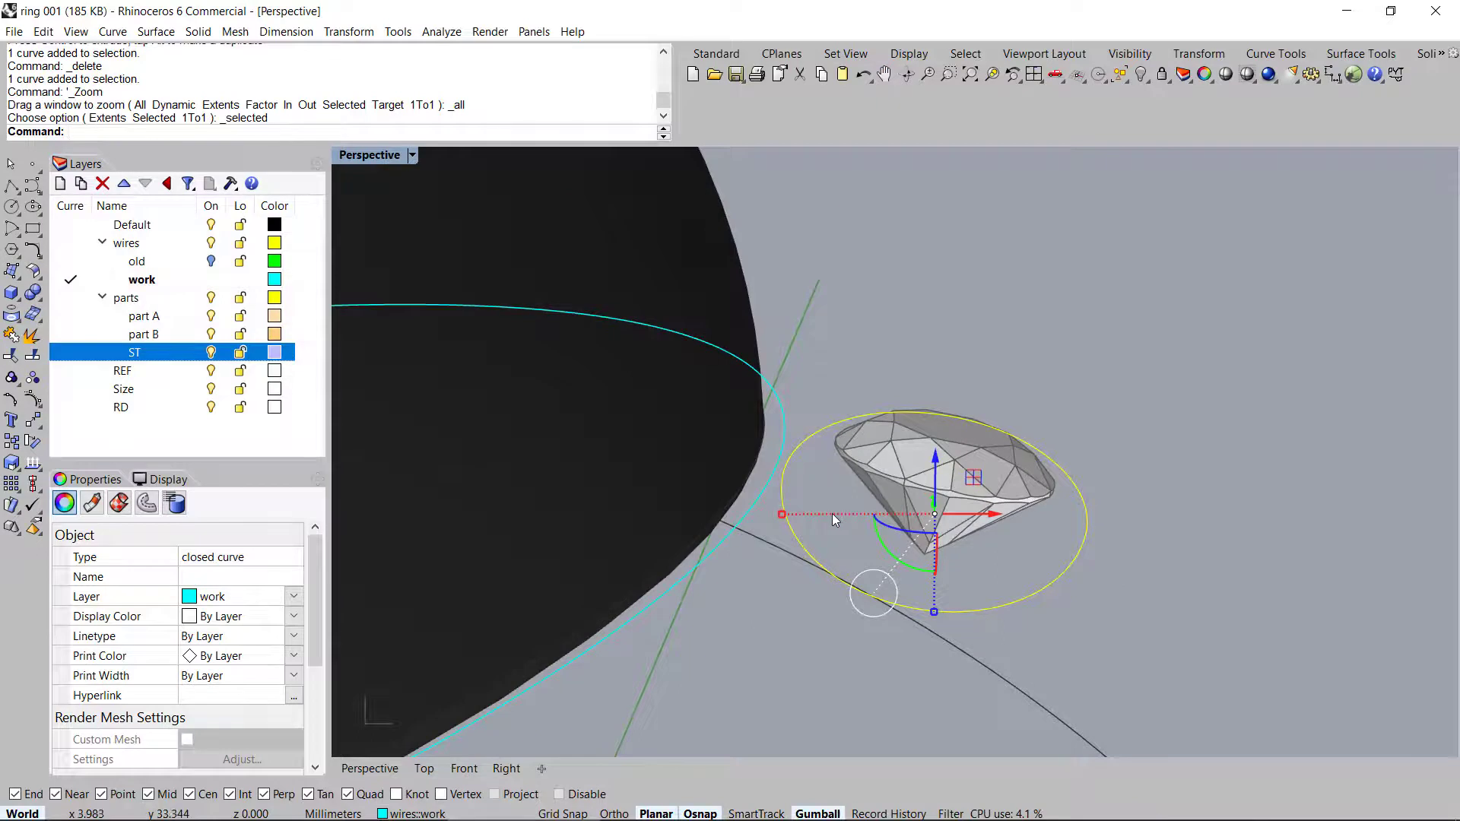
scroll(821, 535, "up", 4)
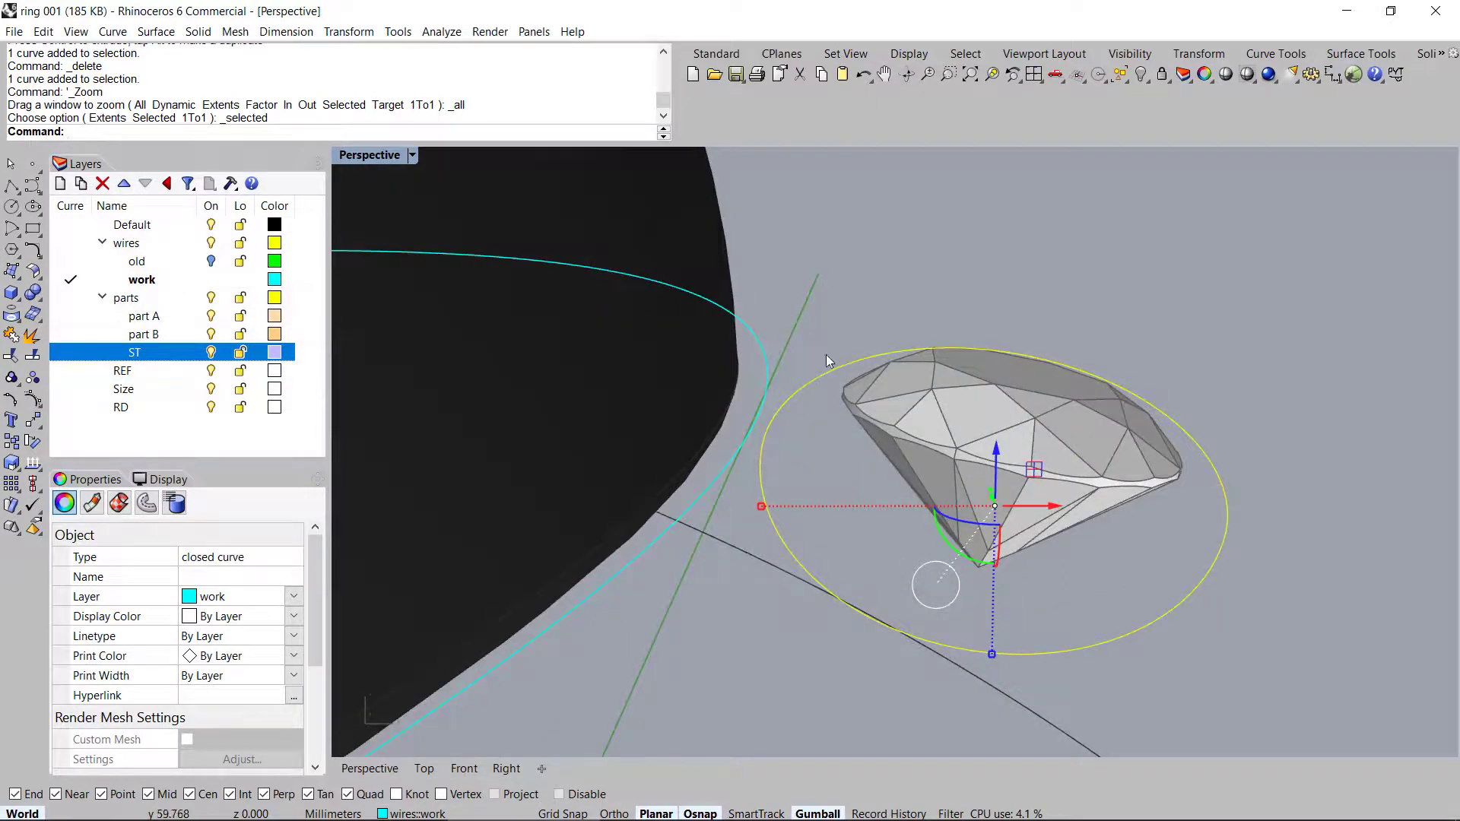
key("Escape")
right_click_drag(824, 490, 828, 498)
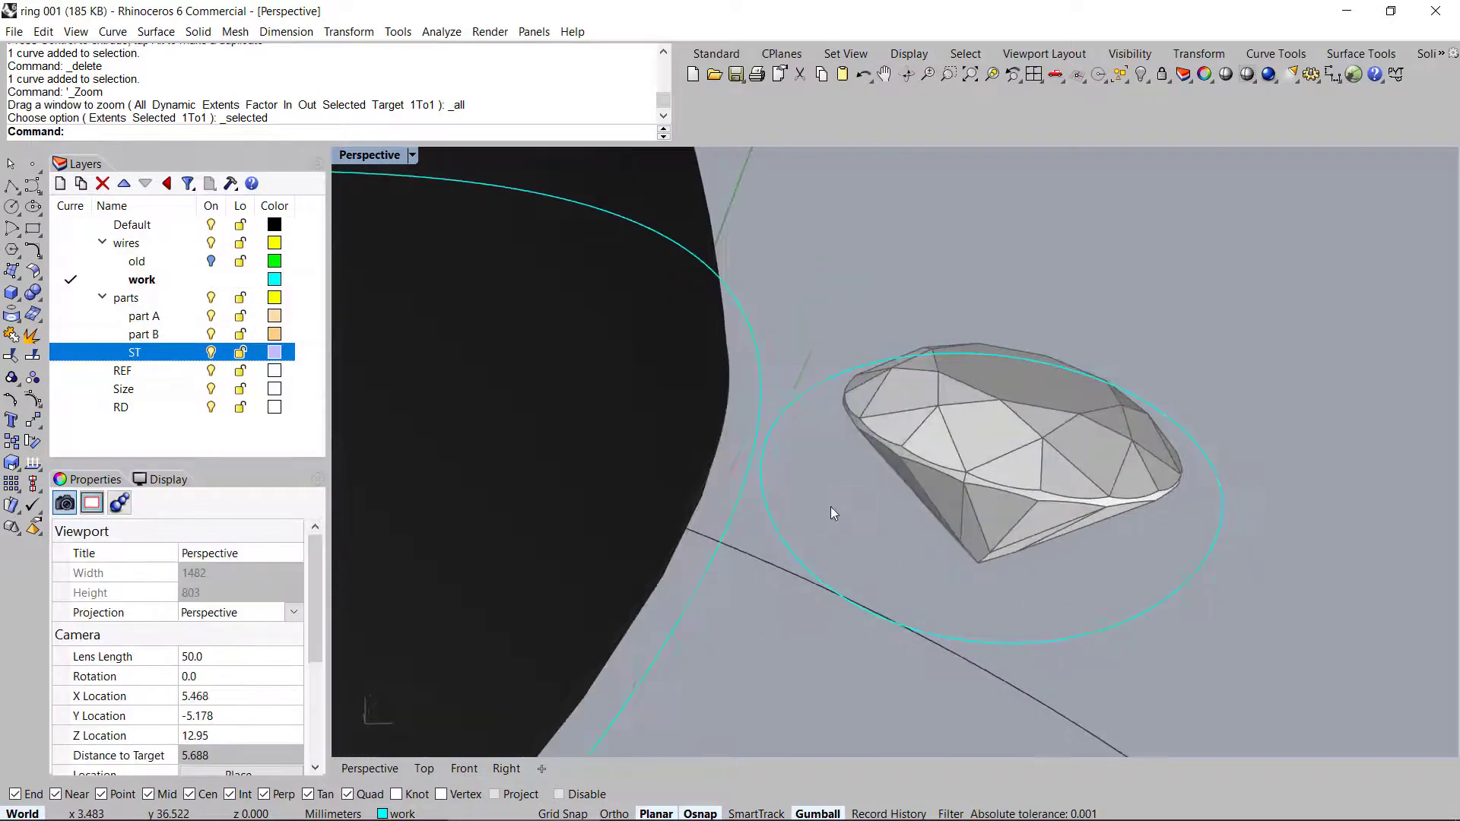
middle_click(827, 495)
left_click(858, 433)
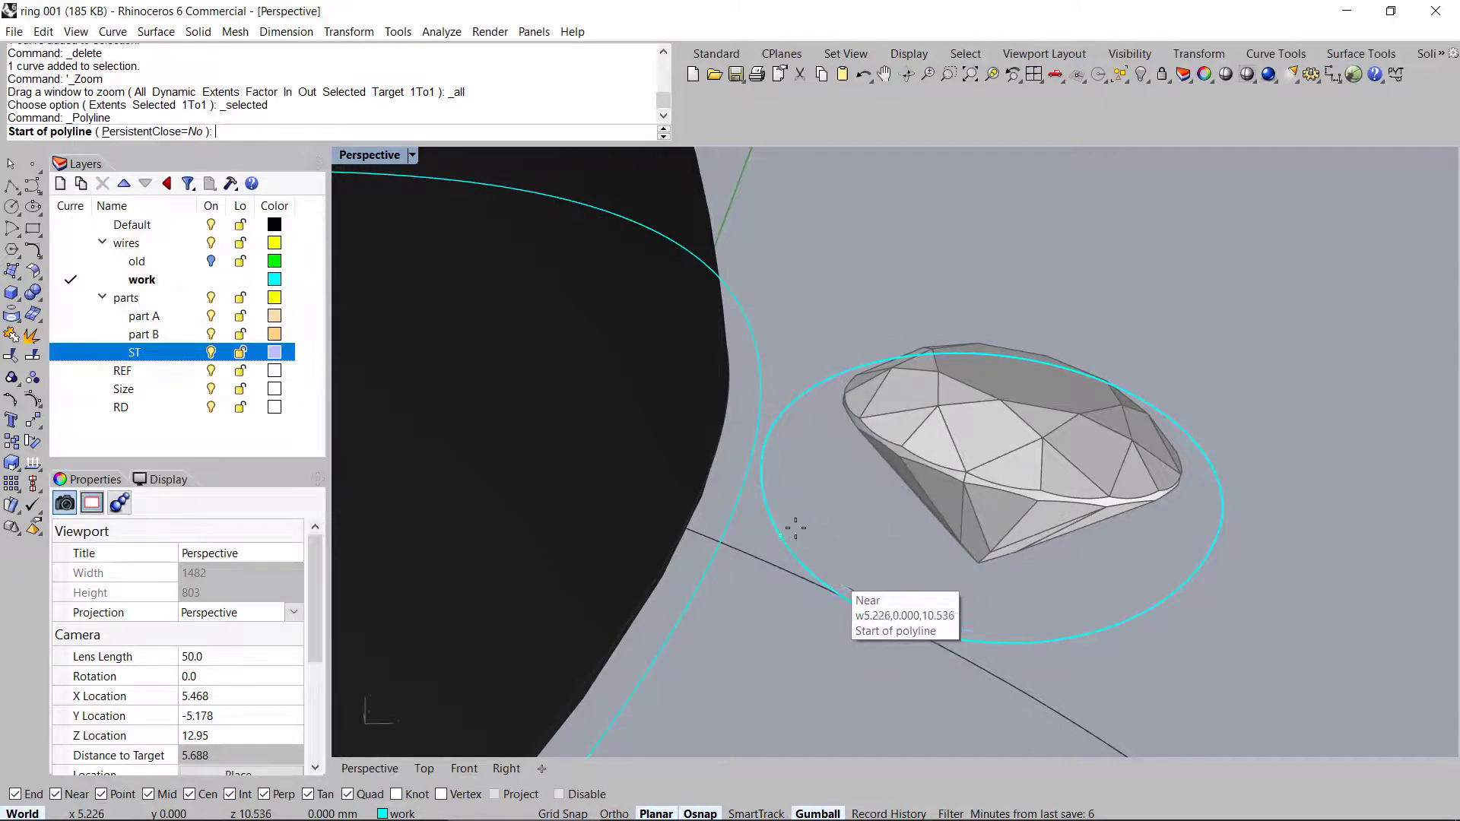
right_click_drag(1012, 593, 1023, 580)
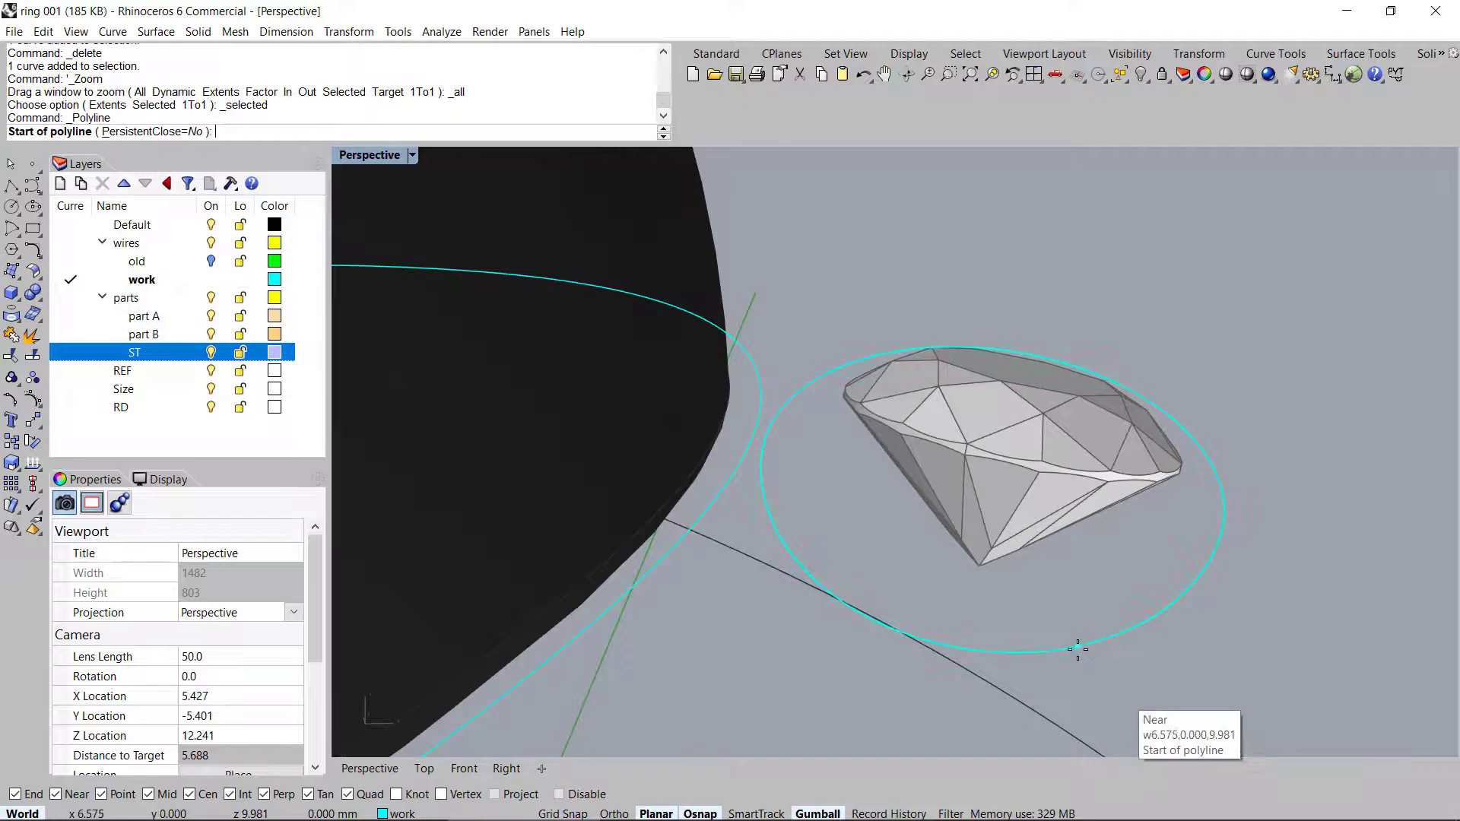
left_click(1078, 648)
right_click_drag(789, 392, 663, 445)
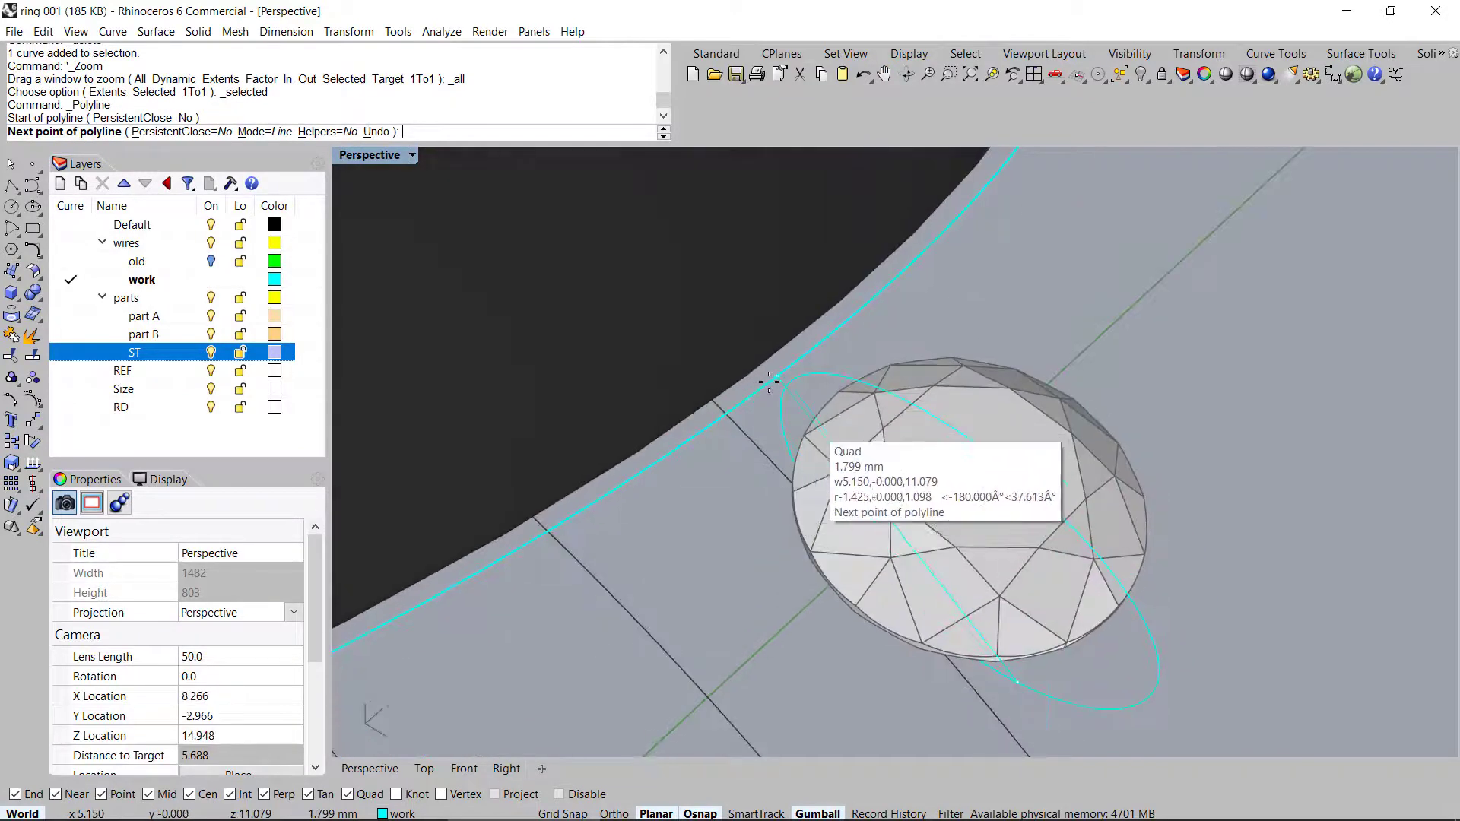
left_click(768, 381)
right_click_drag(723, 491, 782, 420)
right_click(867, 387)
Shorten the sloping line by moving its outer control point back to beneath the round stone
scroll(984, 557, "down", 6)
right_click_drag(984, 557, 961, 544)
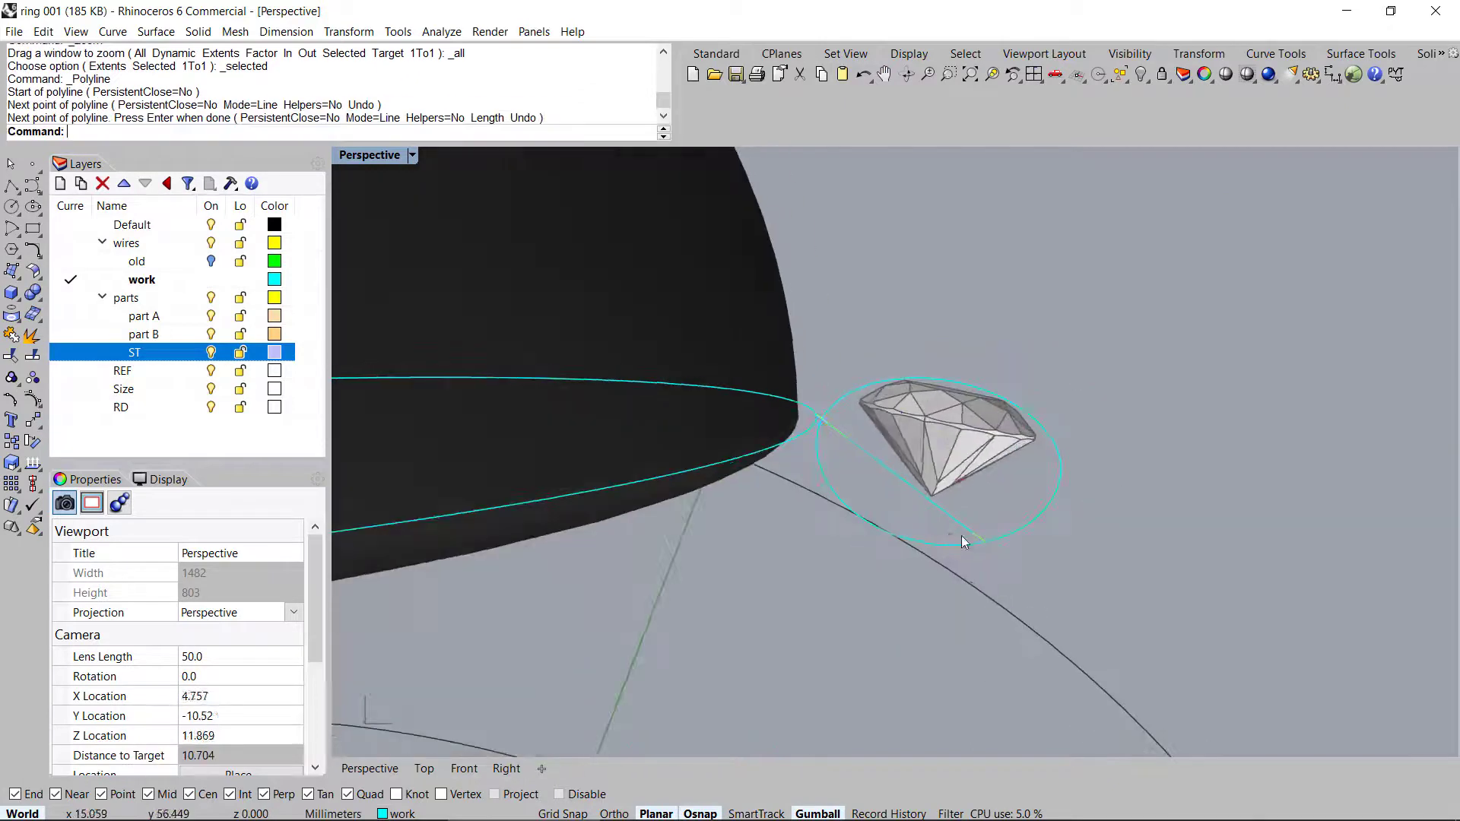
left_click(964, 530)
key("F10")
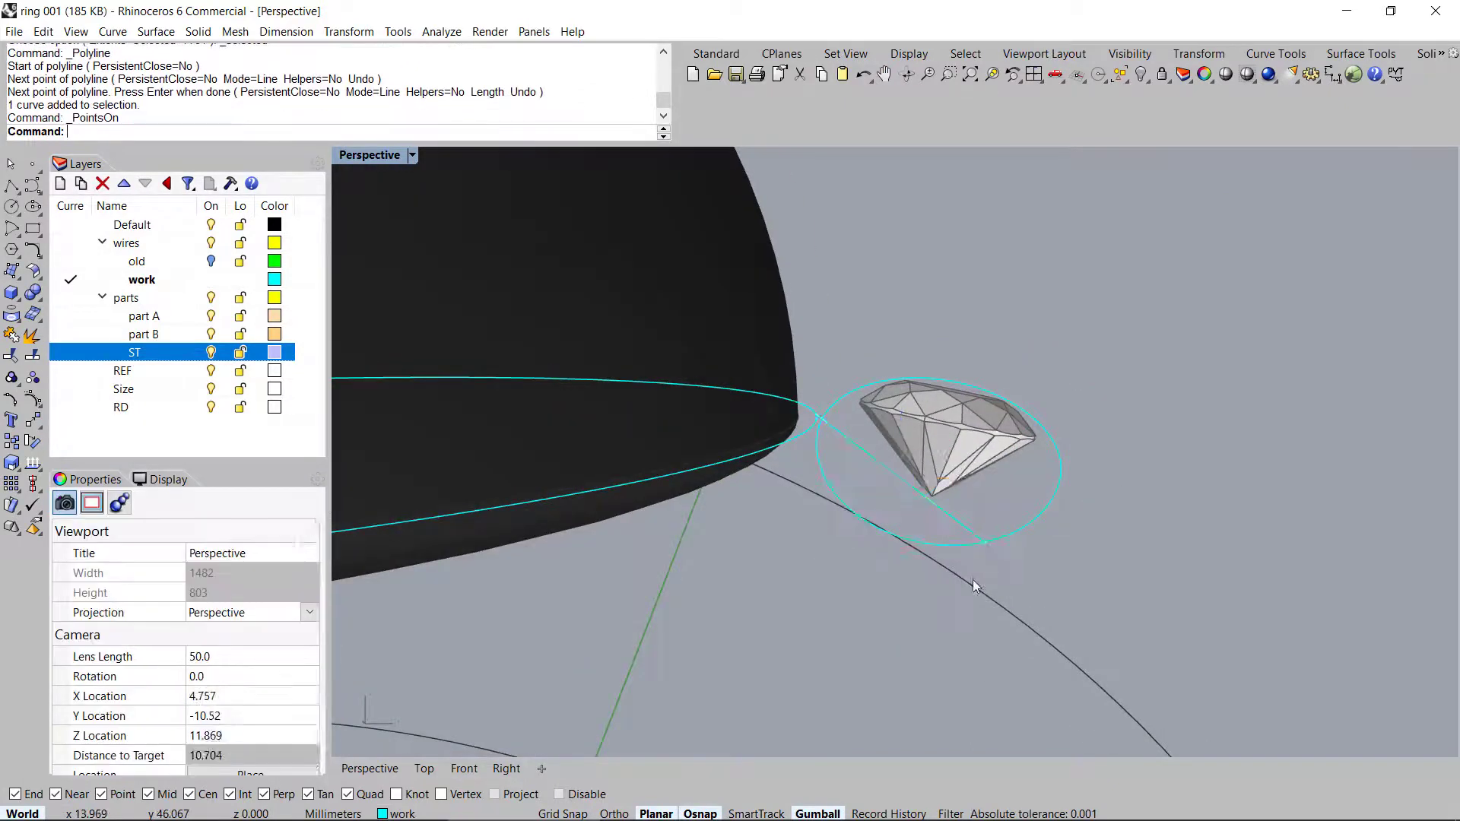
scroll(974, 579, "up", 6)
left_click_drag(960, 563, 1076, 469)
right_click_drag(878, 520, 991, 483)
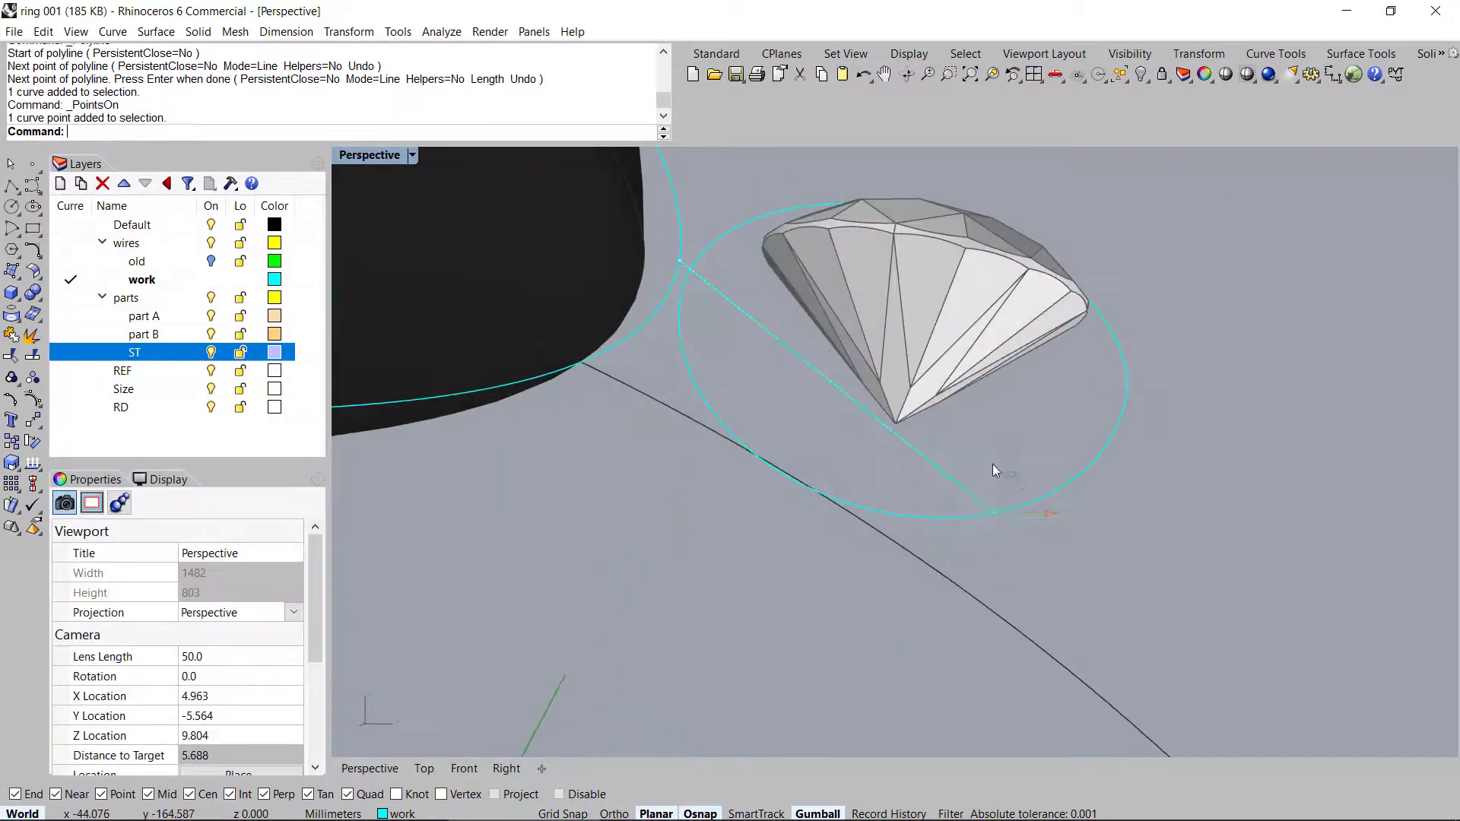
left_click_drag(938, 407, 936, 406)
left_click_drag(961, 541, 904, 329)
scroll(904, 337, "down", 4)
scroll(904, 337, "down", 4)
key("Escape")
key("Escape")
Sweep the short sloping line around the large stone's oval outline with a one-rail sweep
right_click_drag(873, 311, 893, 352)
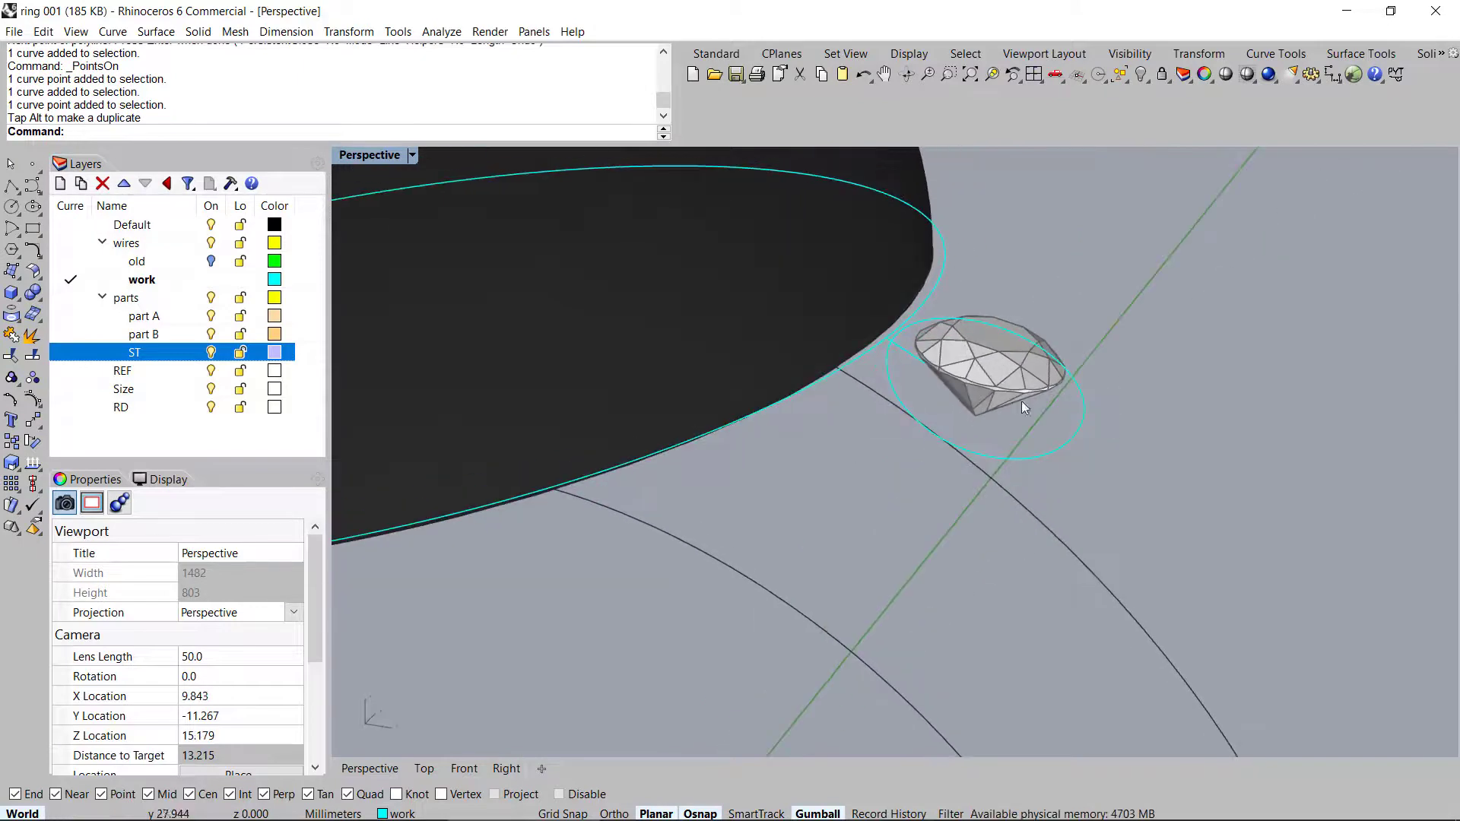
right_click_drag(1069, 388, 1029, 385)
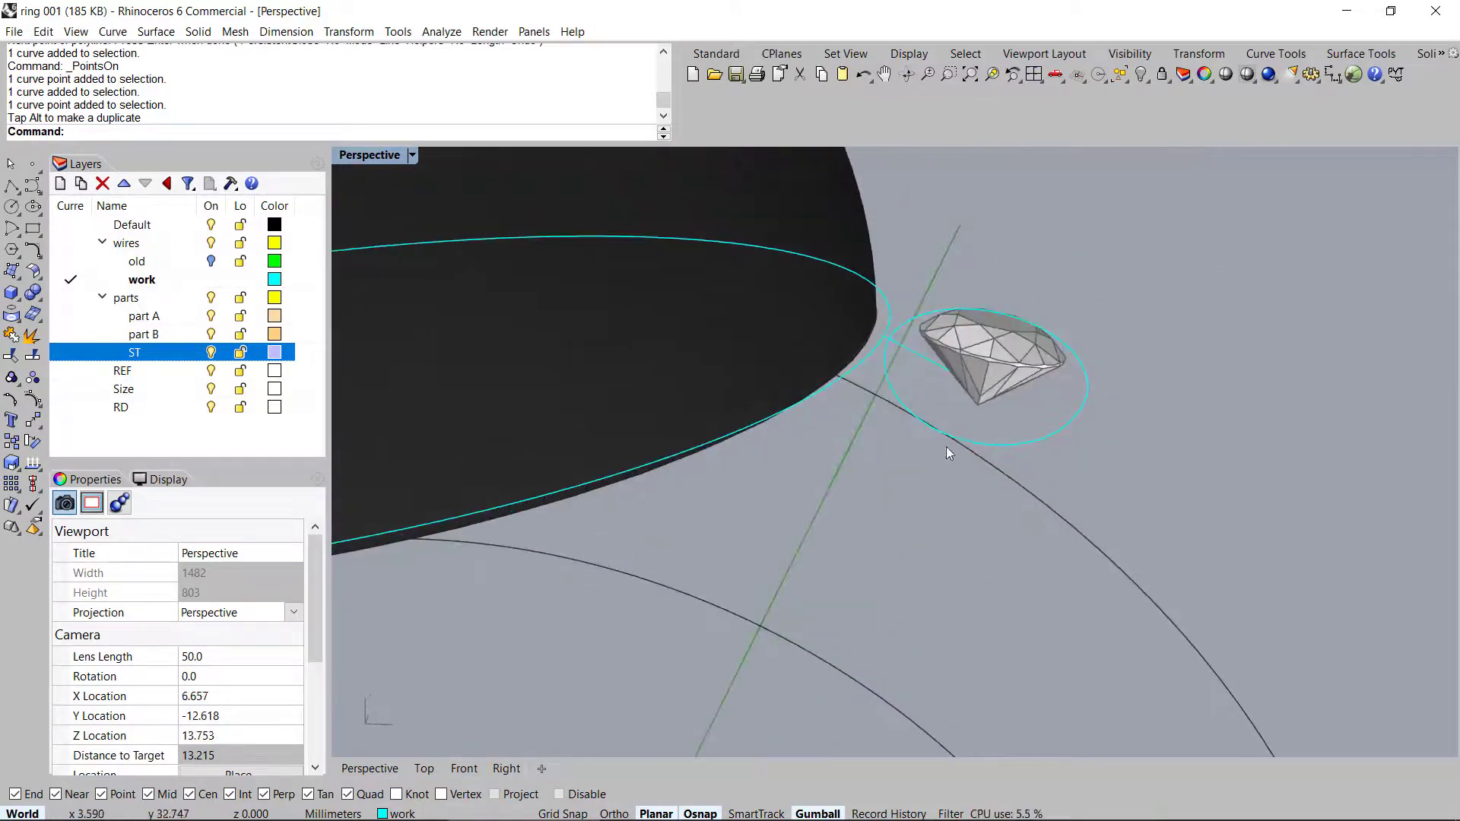
scroll(947, 447, "down", 9)
mouse_move(923, 479)
right_mouse_down()
mouse_move(925, 438)
mouse_move(952, 439)
mouse_move(928, 454)
right_mouse_up()
scroll(933, 415, "down", 7)
scroll(946, 441, "up", 4)
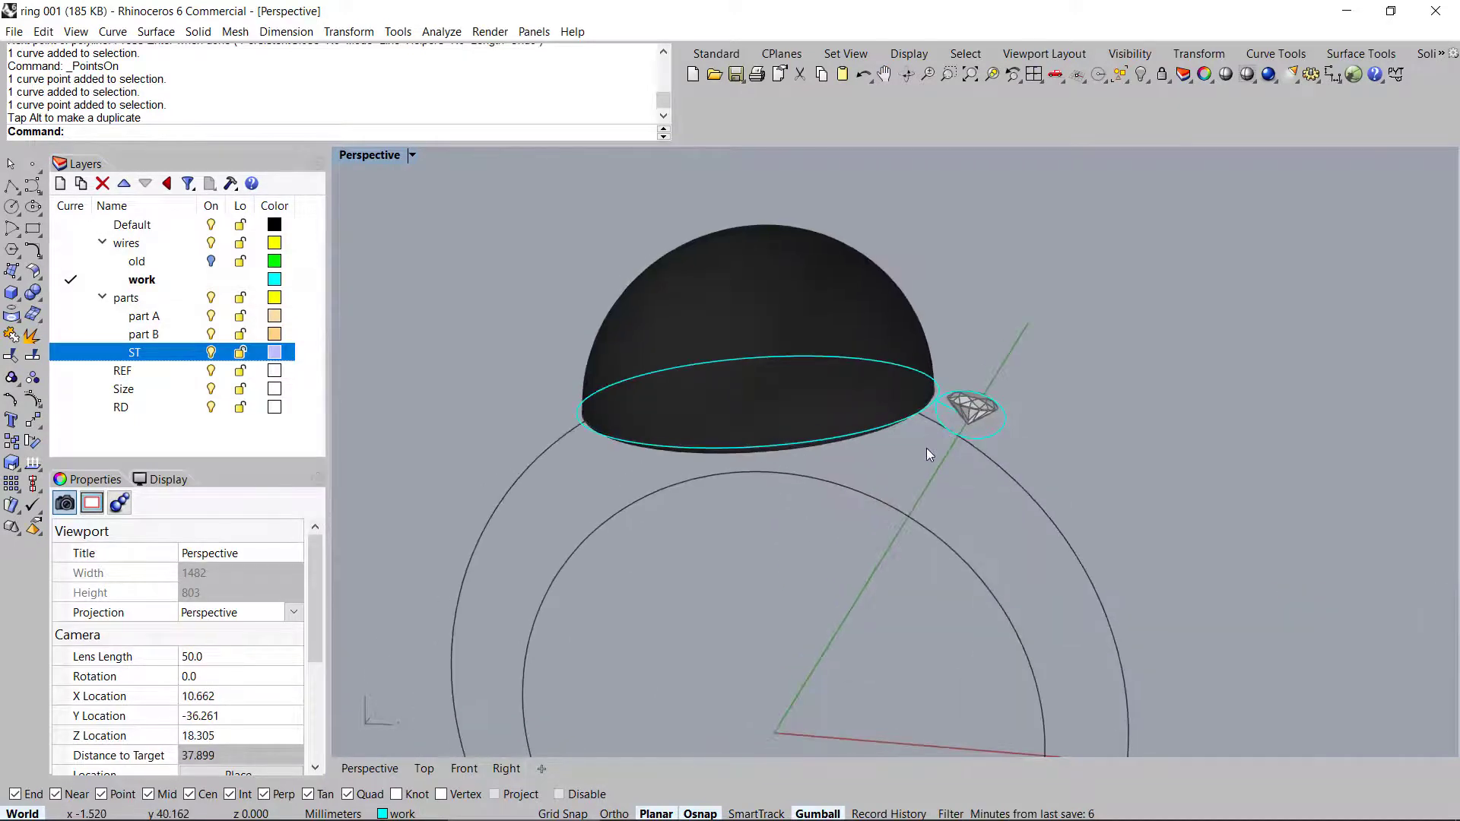
scroll(928, 453, "up", 8)
left_click(942, 296)
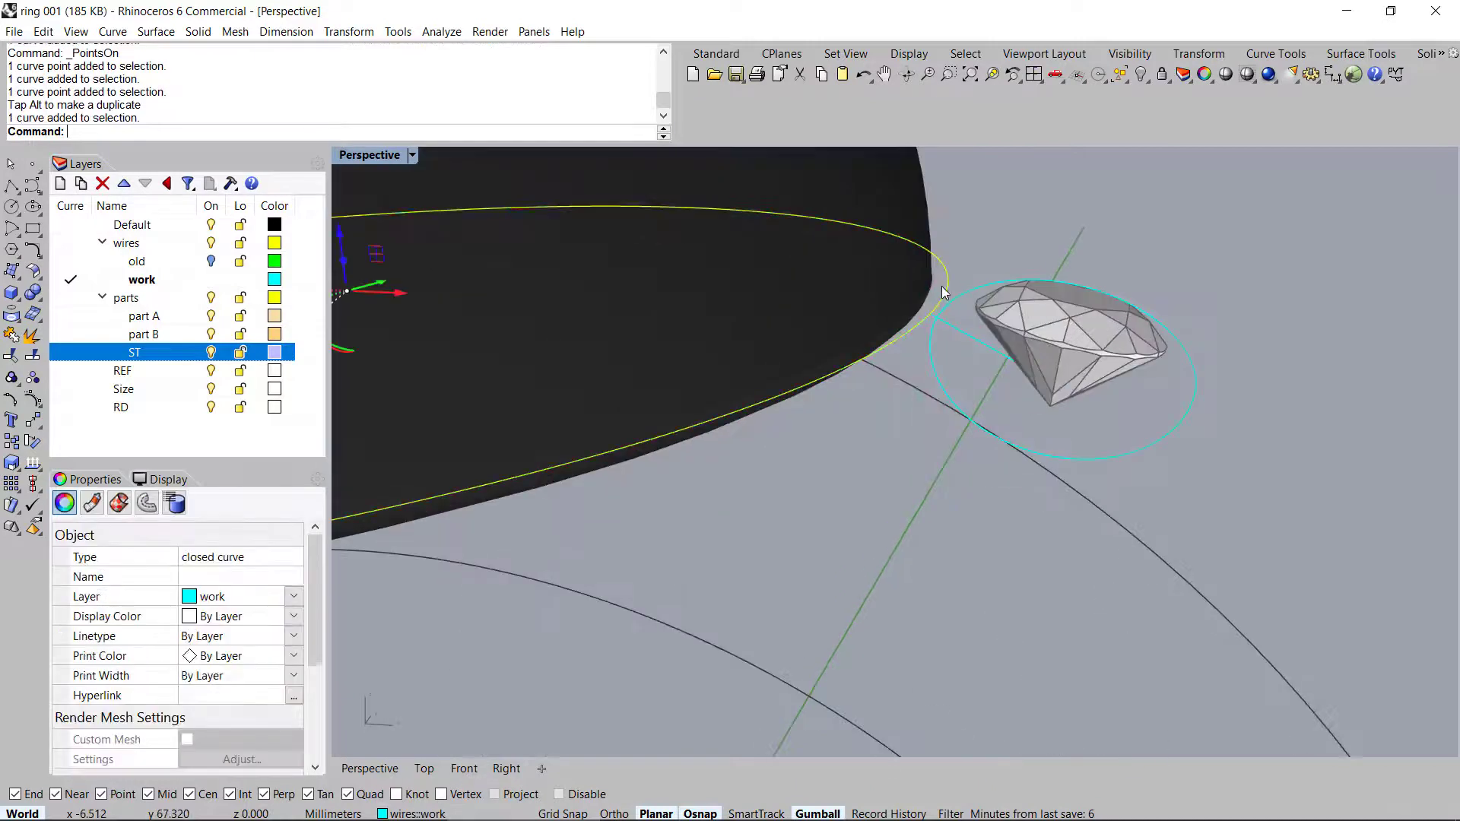
right_click_drag(945, 302, 969, 325)
left_click(974, 340, "shift")
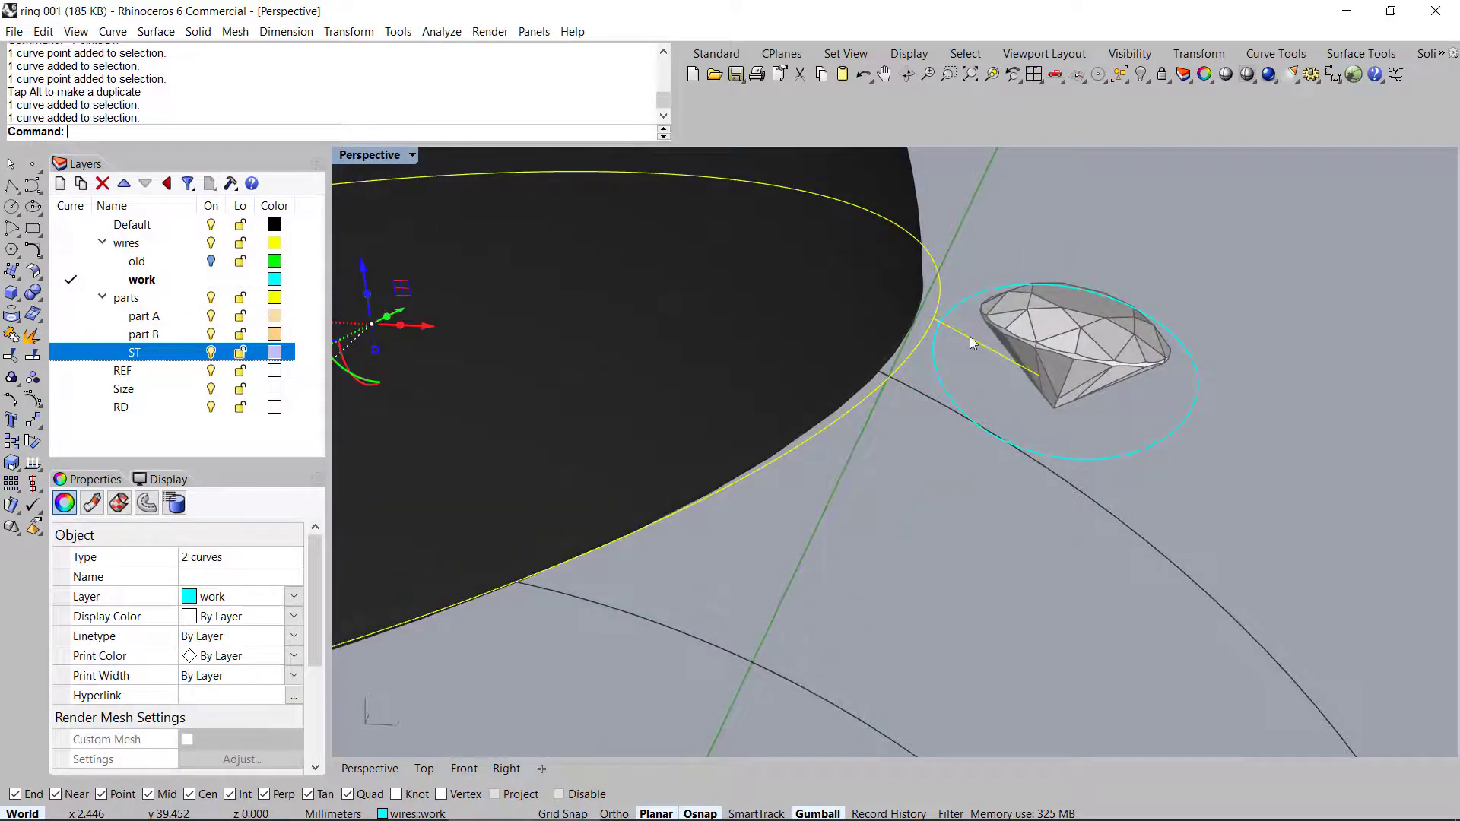
key("Return")
key("Return")
right_click_drag(1007, 367, 1057, 490)
left_click(852, 493)
Duplicate the borders of the swept surface and delete the duplicated inner border curve
right_click_drag(851, 463, 923, 459)
middle_click(923, 459)
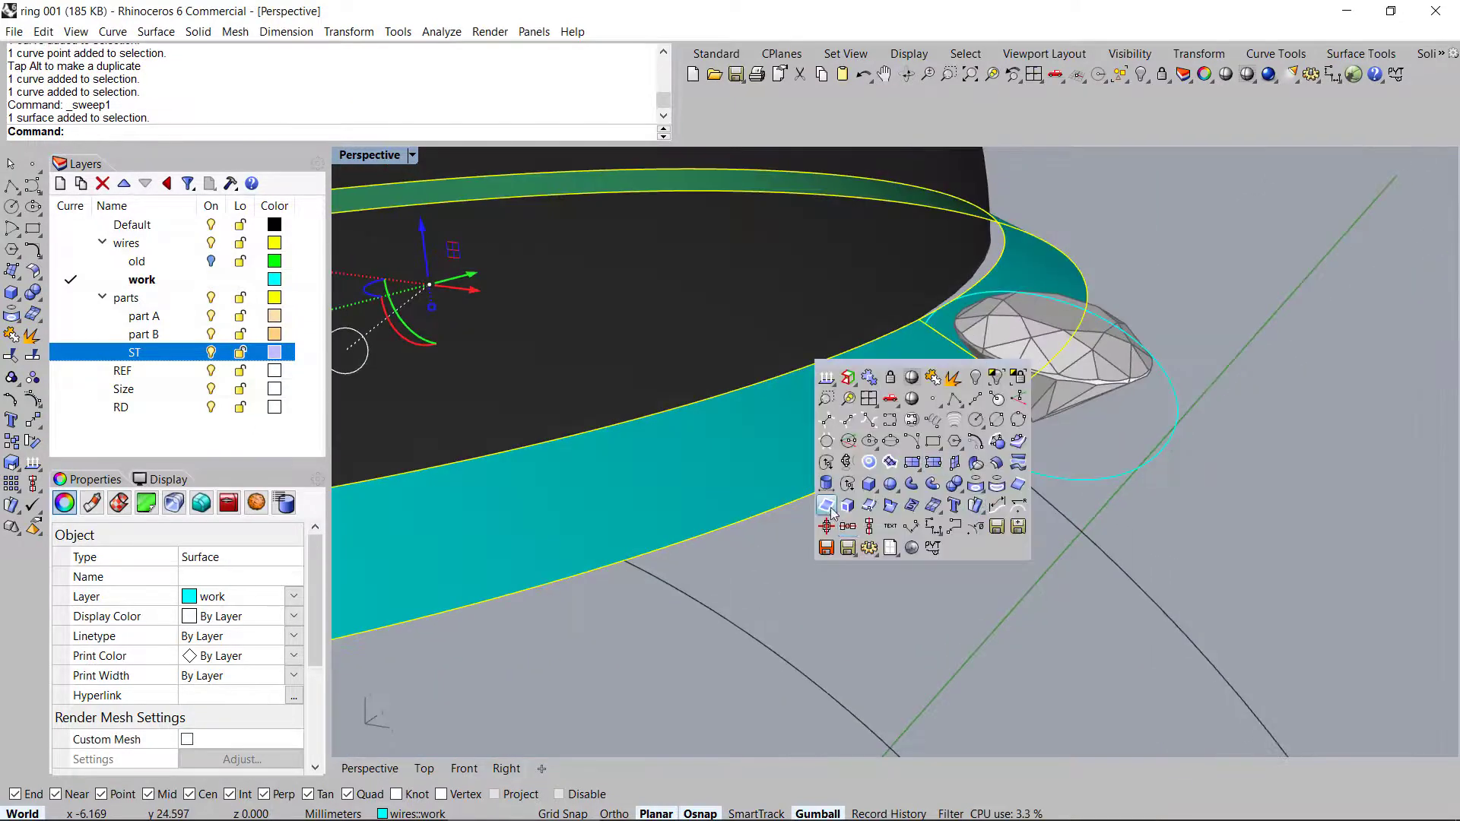
left_click(825, 505)
left_click(835, 471, "ctrl")
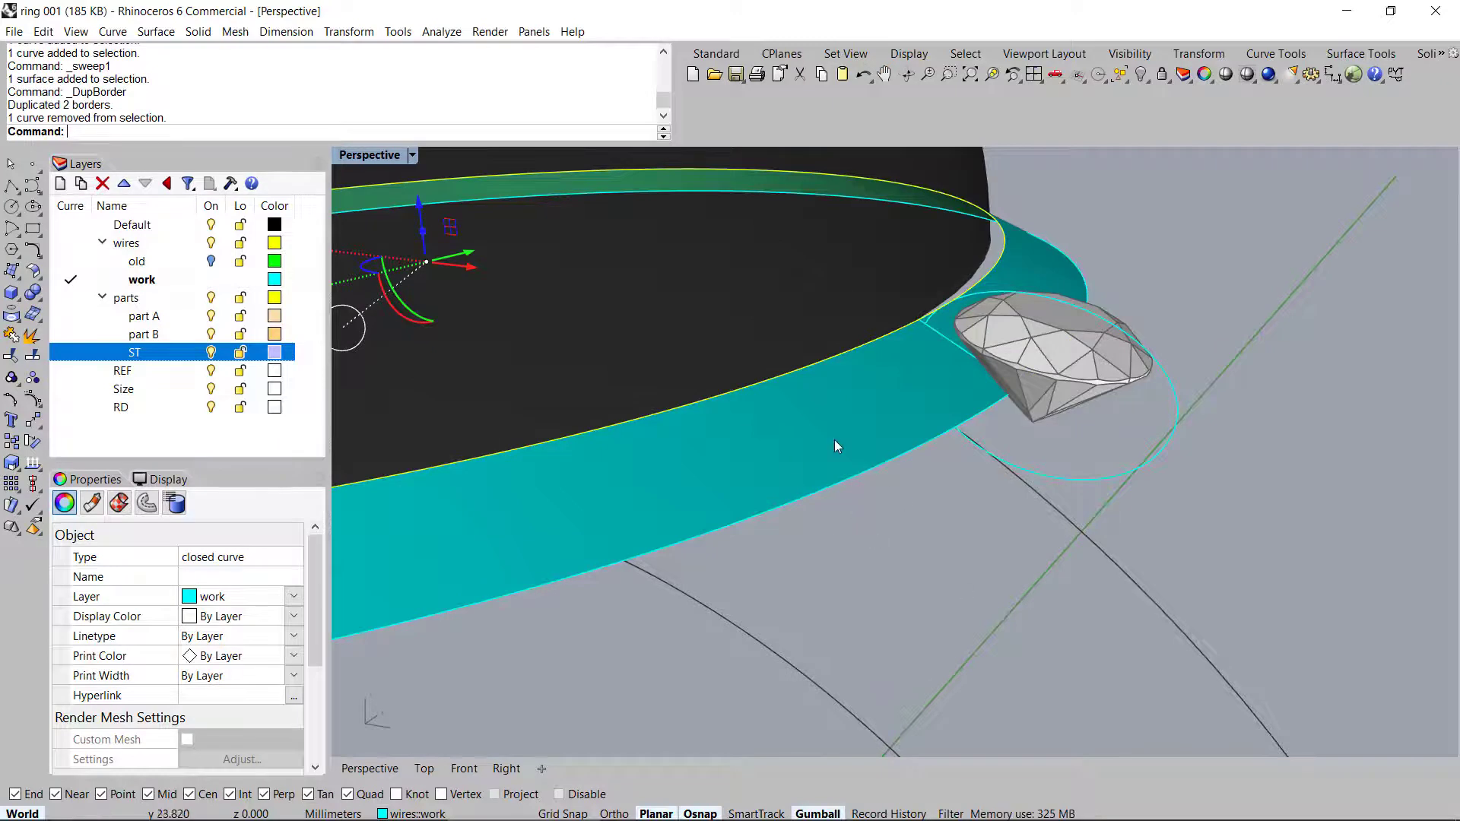
key("Delete")
Delete the swept surface and the short sloping line used as its cross-section
left_click(852, 407)
key("Delete")
right_click_drag(852, 408, 940, 380)
left_click(943, 377)
key("Delete")
Unlock all locked objects so the ring's inner and outer circles can be selected
scroll(946, 374, "down", 5)
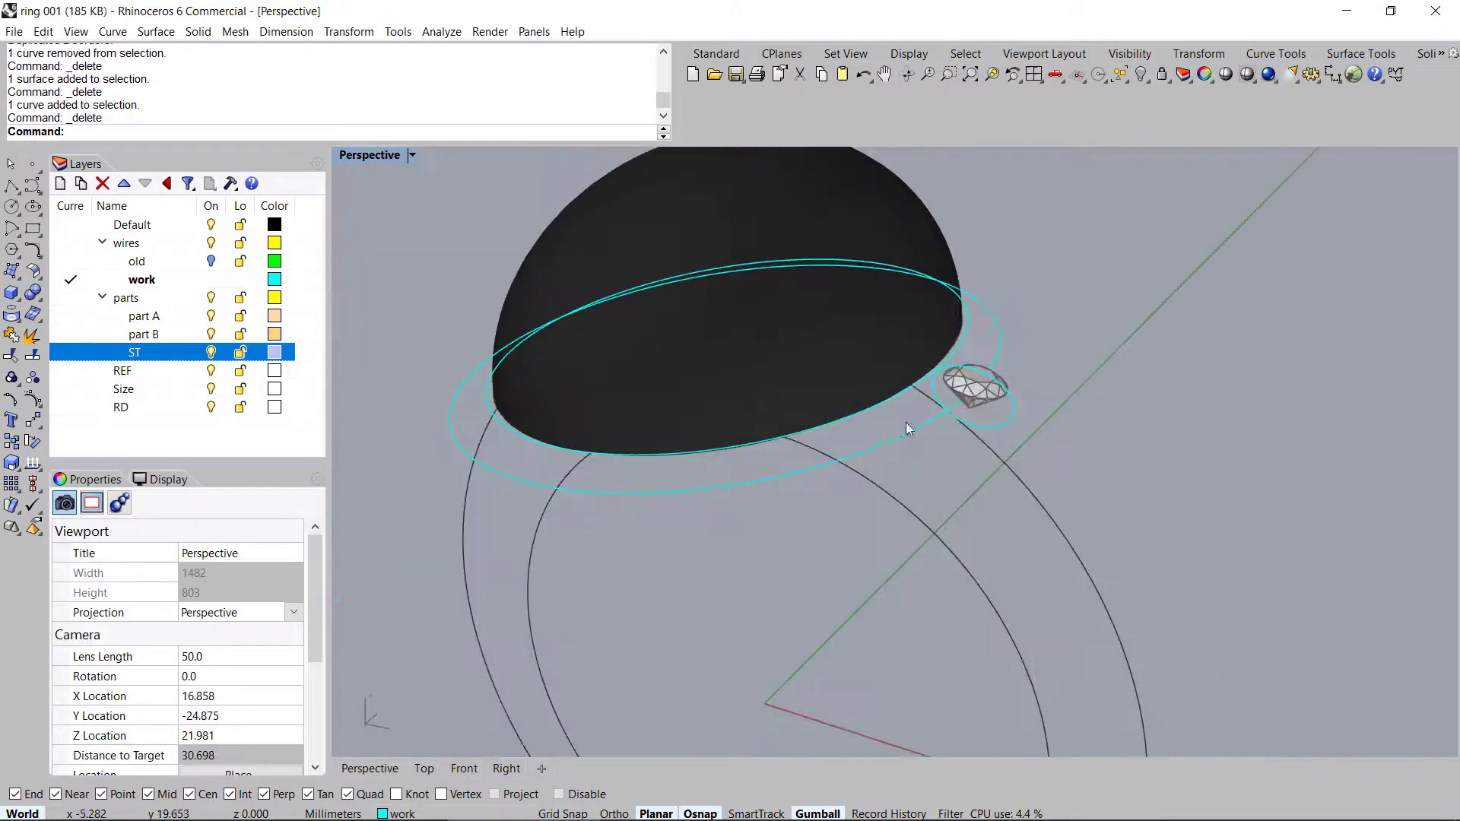
left_click(906, 438)
right_click_drag(957, 426, 736, 403)
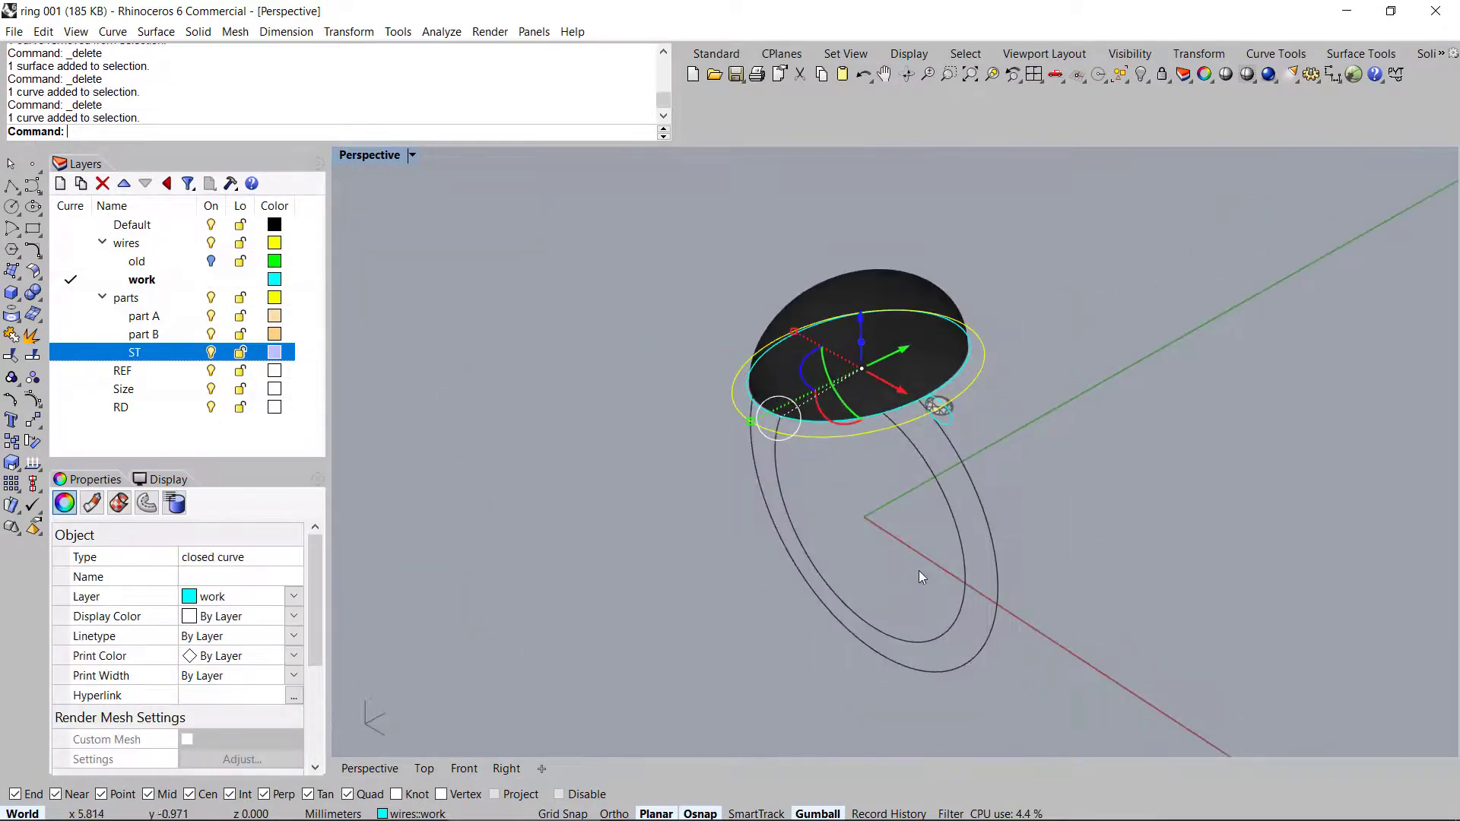
right_click_drag(939, 604, 820, 391)
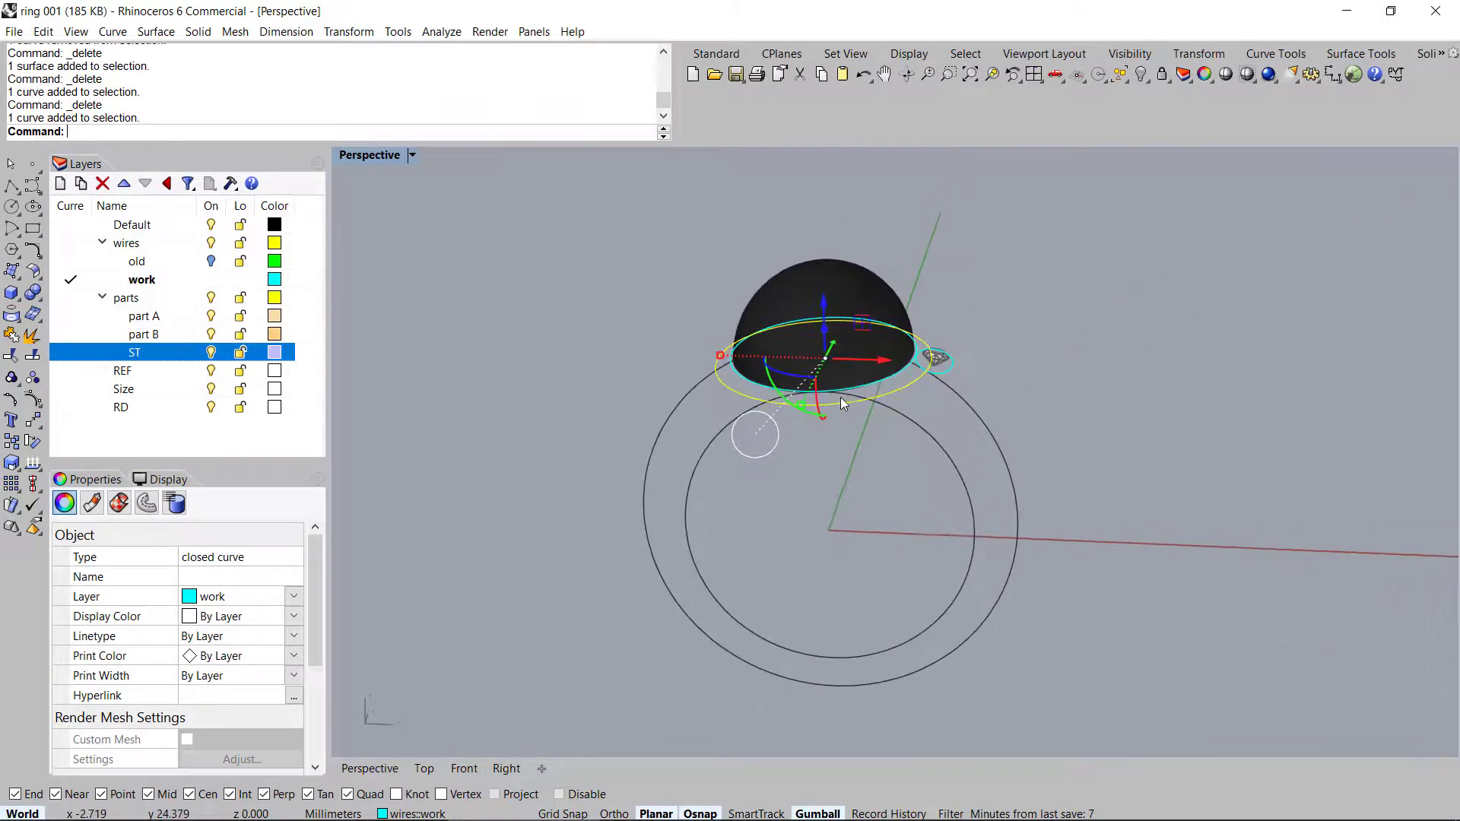
right_click_drag(916, 378, 939, 392)
left_click_drag(891, 256, 1050, 539)
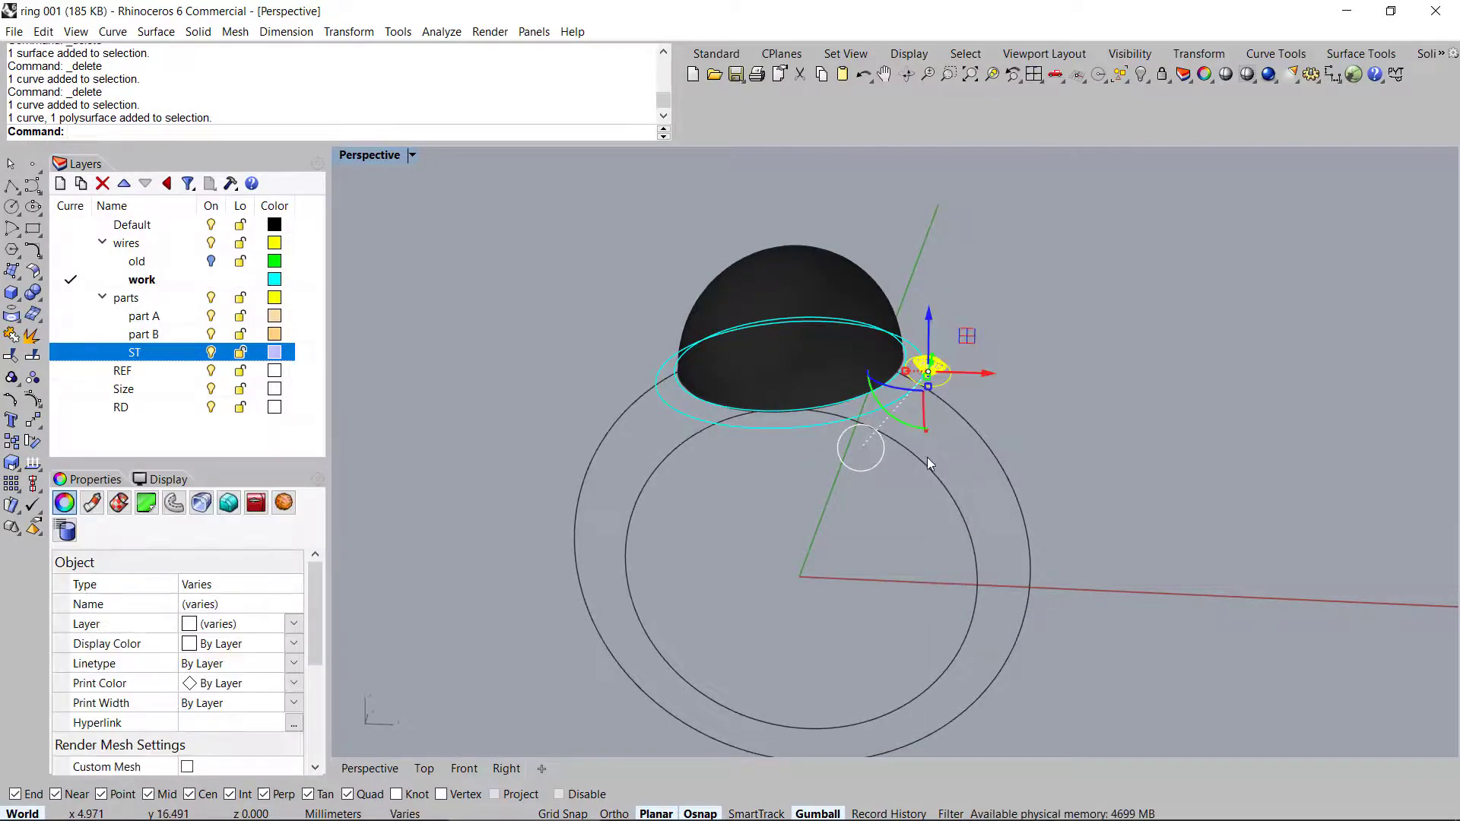
key("ctrl+alt+l")
right_click_drag(927, 457, 819, 459)
Lock everything except the outer oval curve and the ring's two circles, and compare these curves from several angles
left_click(683, 399)
left_click(989, 427, "shift")
left_click_drag(940, 537, 939, 536)
right_click_drag(940, 535, 911, 348)
key("ctrl+i")
key("ctrl+l")
scroll(899, 373, "up", 4)
scroll(937, 334, "down", 6)
scroll(912, 339, "up", 6)
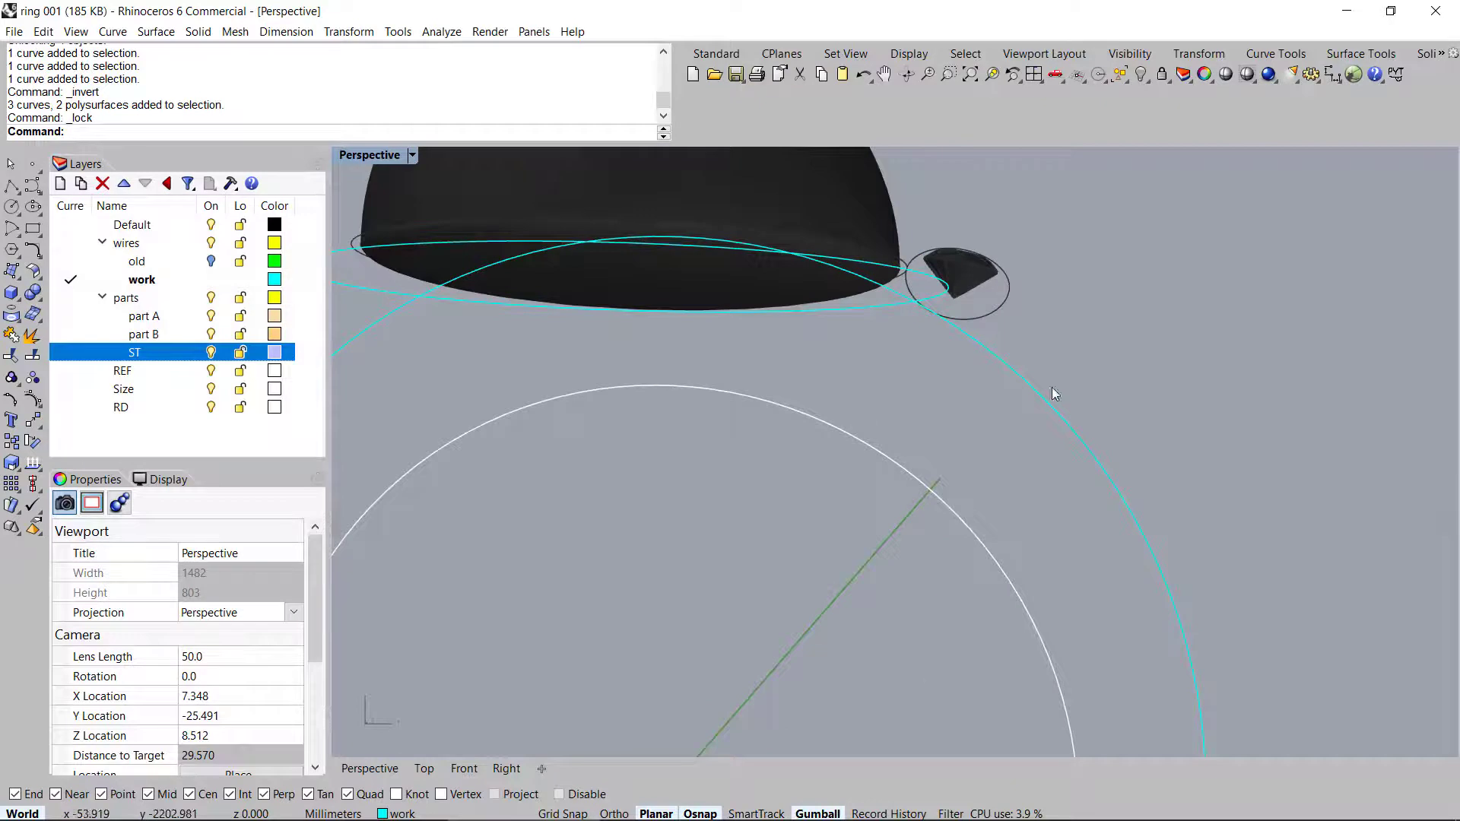
scroll(994, 418, "down", 6)
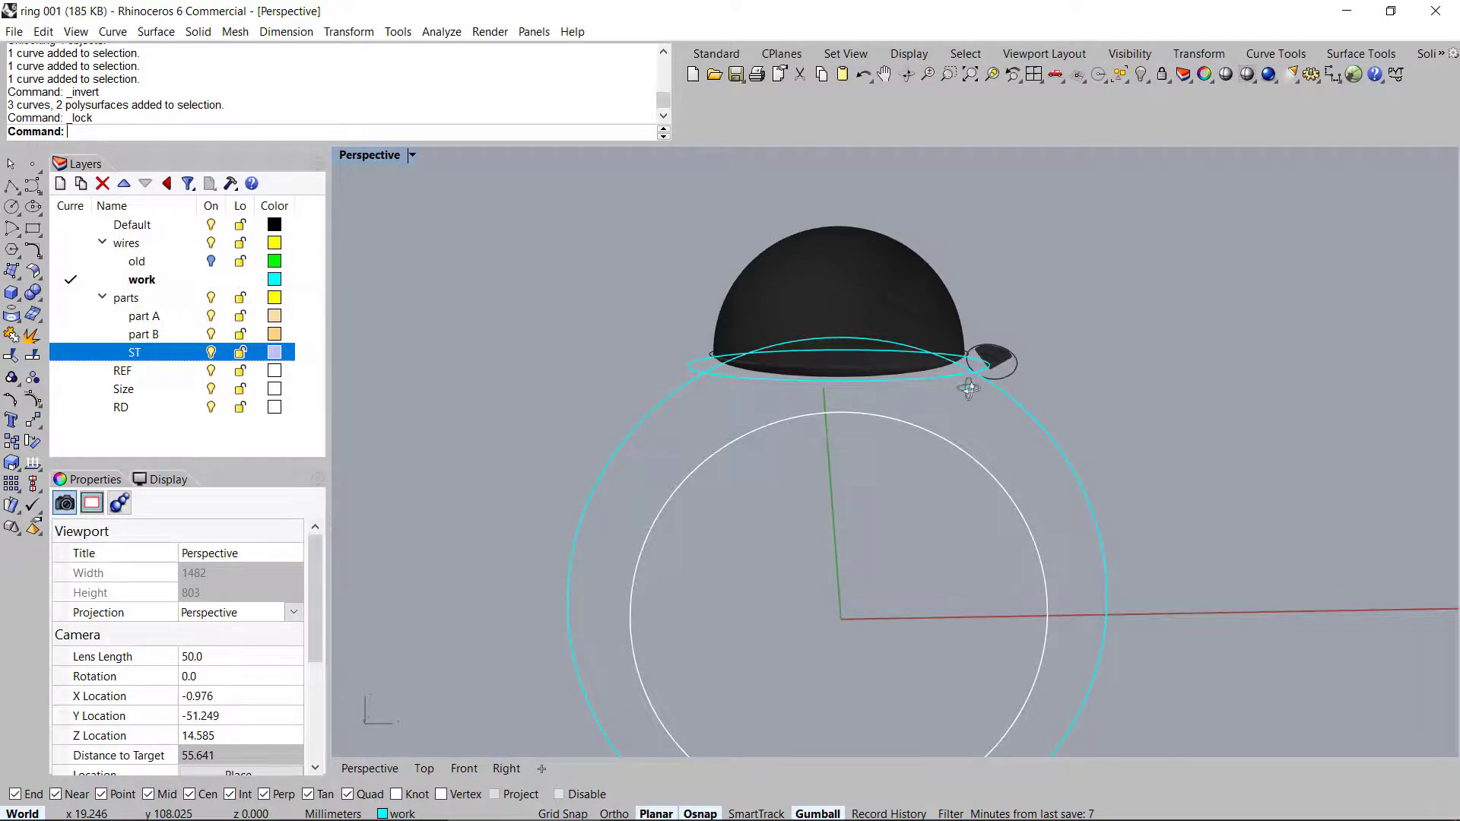
right_click_drag(974, 381, 950, 407)
Unlock all objects and move both stones with their surrounding curves slightly upward above the ring circles
key("ctrl+alt+l")
scroll(955, 433, "down", 4)
left_click_drag(1133, 477, 894, 377)
scroll(852, 280, "up", 3)
left_click_drag(853, 296, 853, 262)
right_click_drag(909, 310, 1056, 413)
scroll(1011, 475, "down", 2)
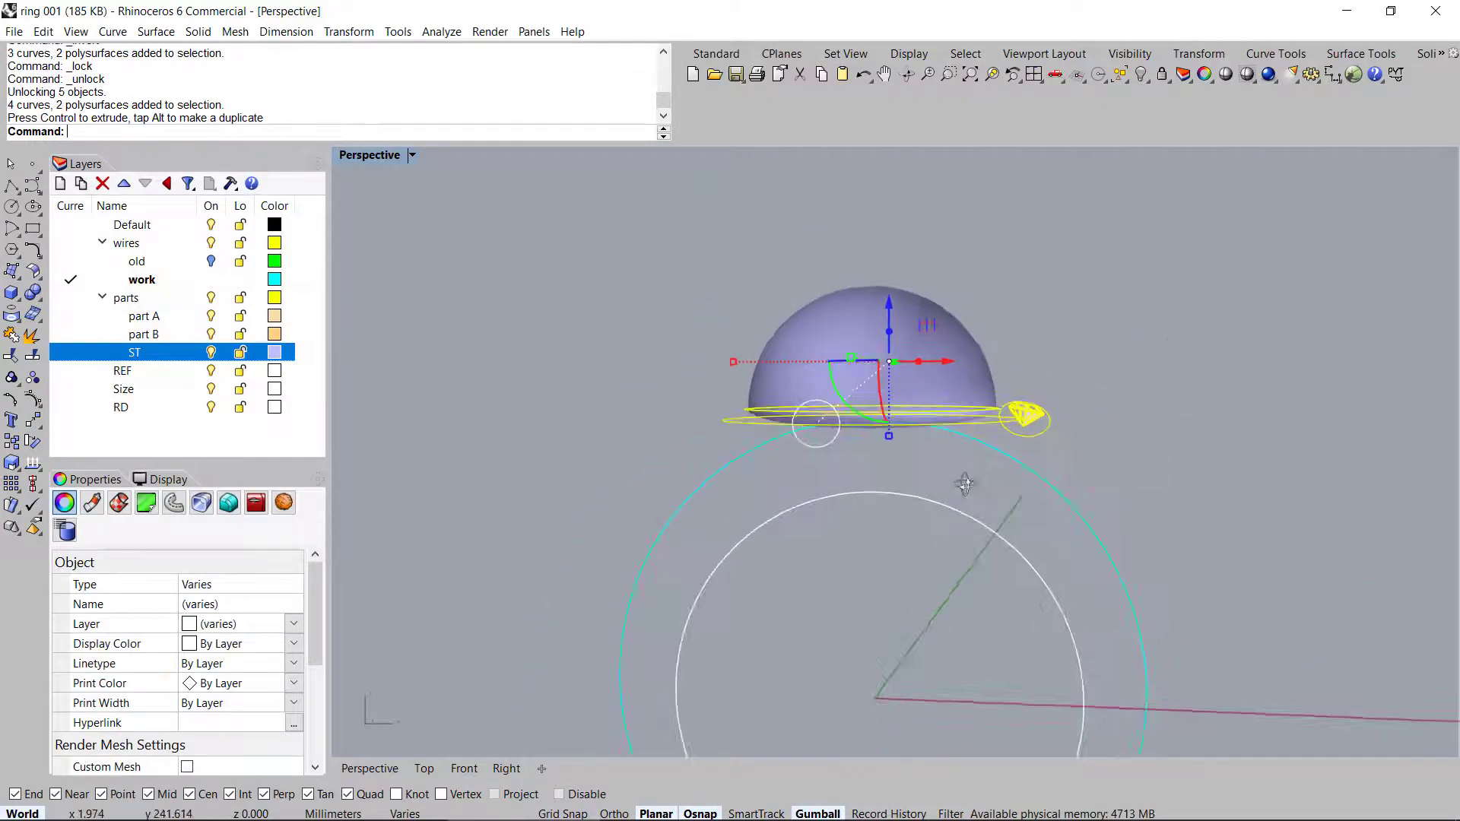
right_click_drag(1005, 475, 946, 399)
key("Escape")
Examine the raised stones and oval curves against the ring circles from several angles
scroll(978, 456, "down", 3)
right_click_drag(1004, 449, 936, 493)
scroll(974, 479, "up", 3)
scroll(882, 448, "down", 4)
scroll(911, 333, "up", 6)
left_click(992, 417)
right_click_drag(815, 422, 743, 412)
right_click_drag(749, 466, 800, 411)
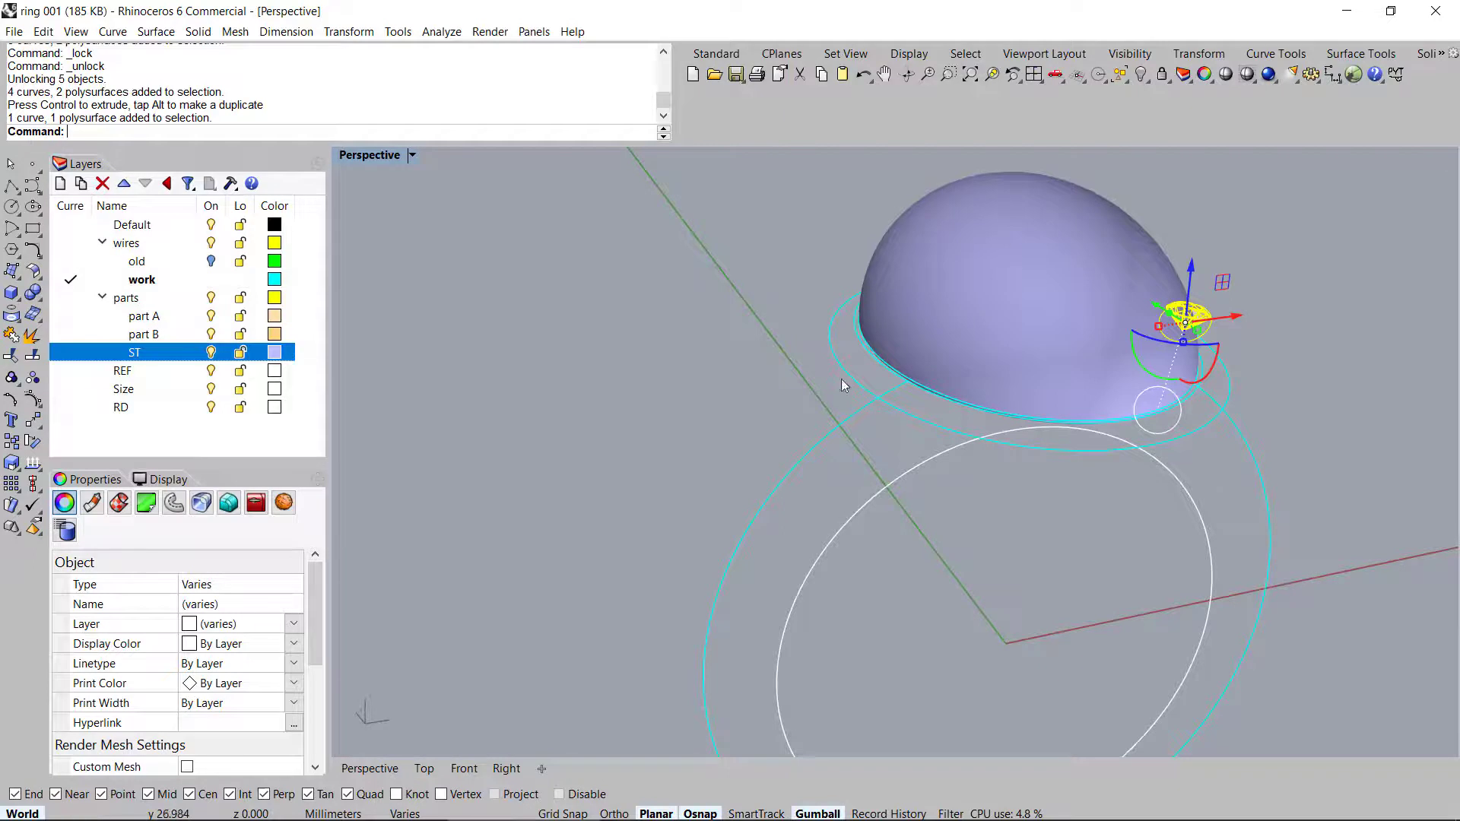
scroll(820, 456, "down", 2)
left_click(713, 423)
right_click_drag(752, 392, 790, 476)
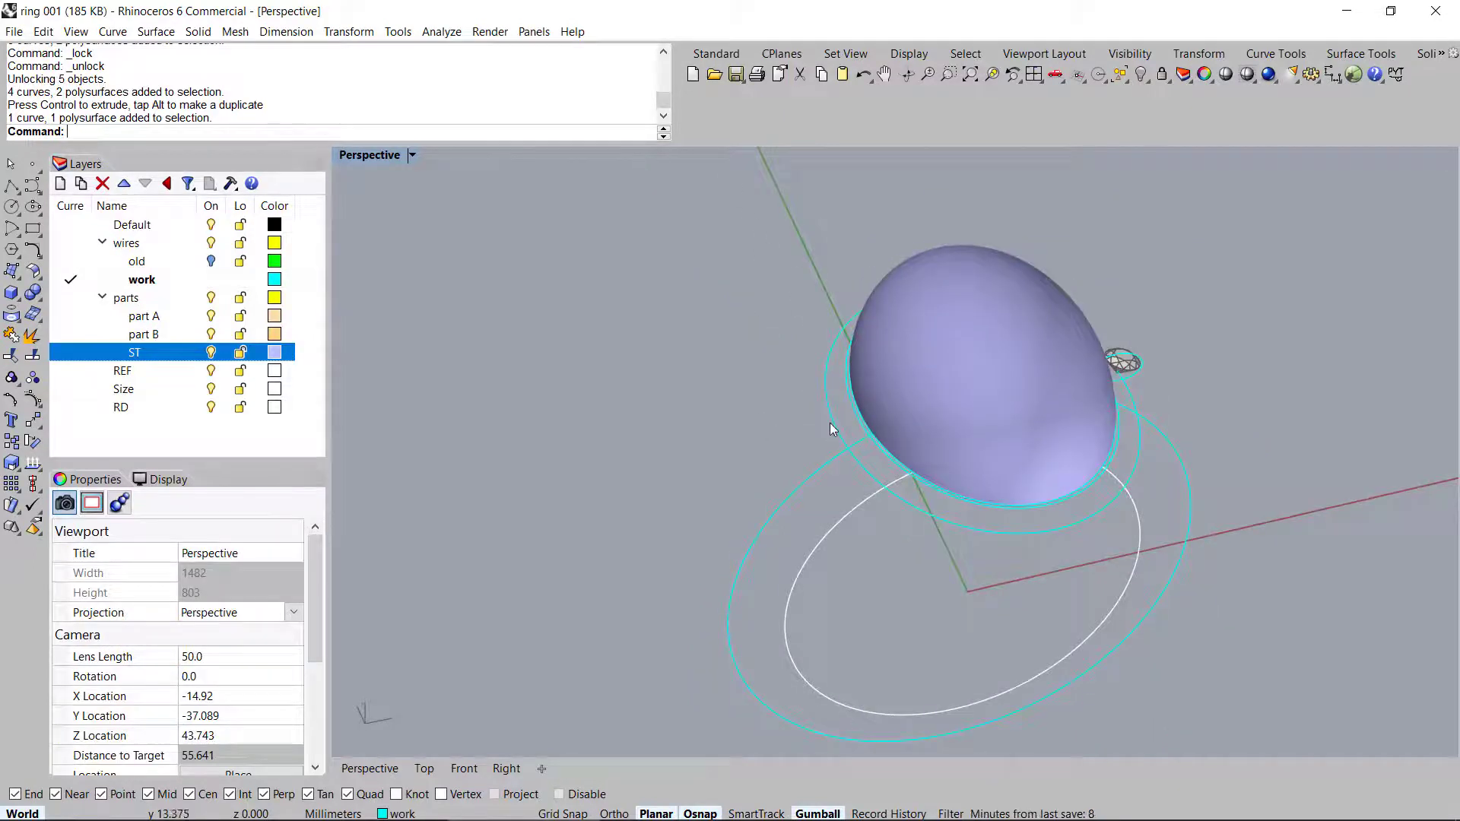
Create a large vertical plane starting at 0,0,0, extending along the negative X direction and upward past the stones
middle_click(830, 426)
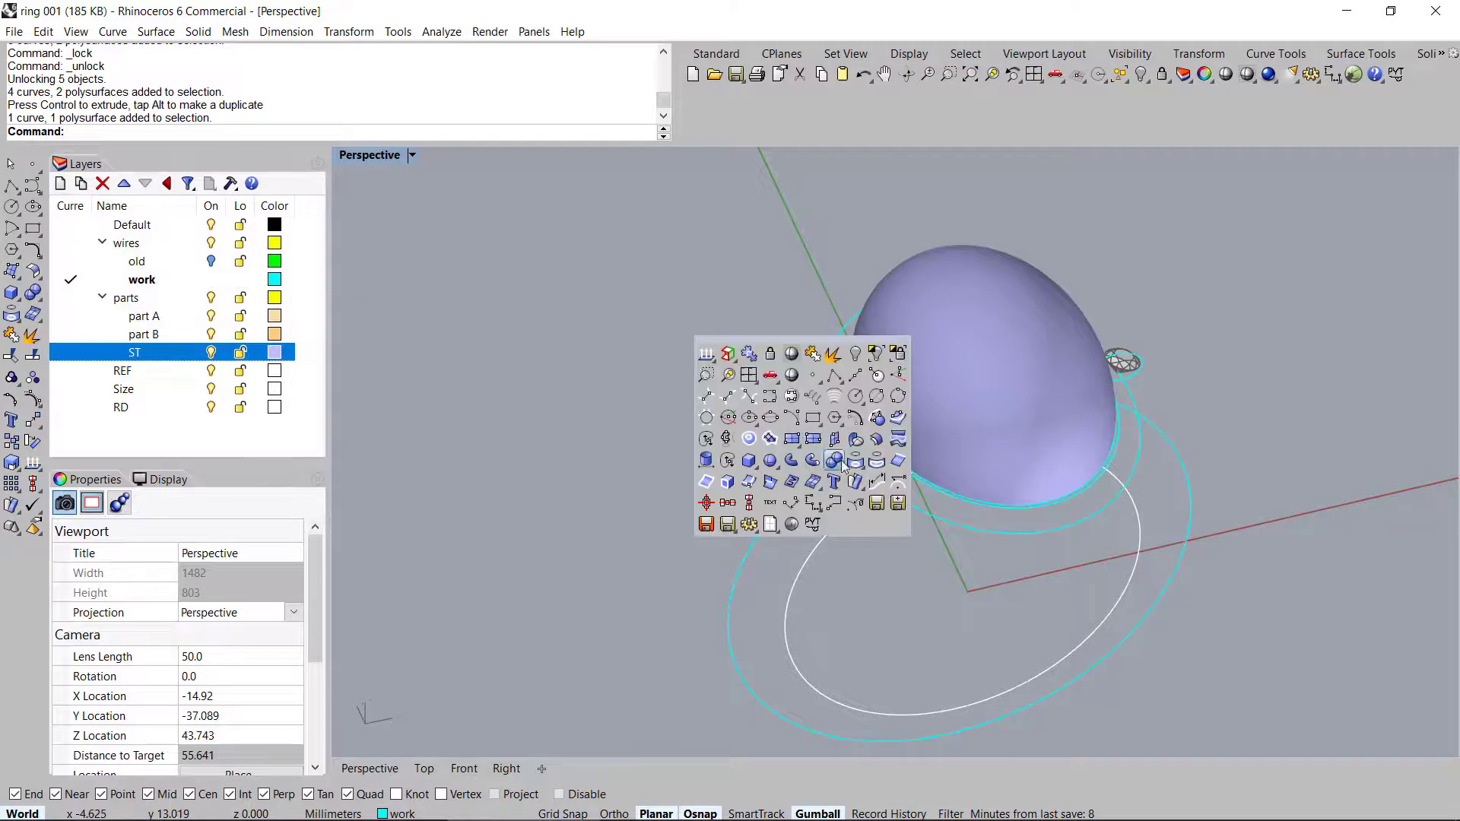
left_click(833, 439)
type("0,0,0")
key("Return")
left_click(530, 692, "shift")
left_click(759, 251)
scroll(855, 366, "up", 3)
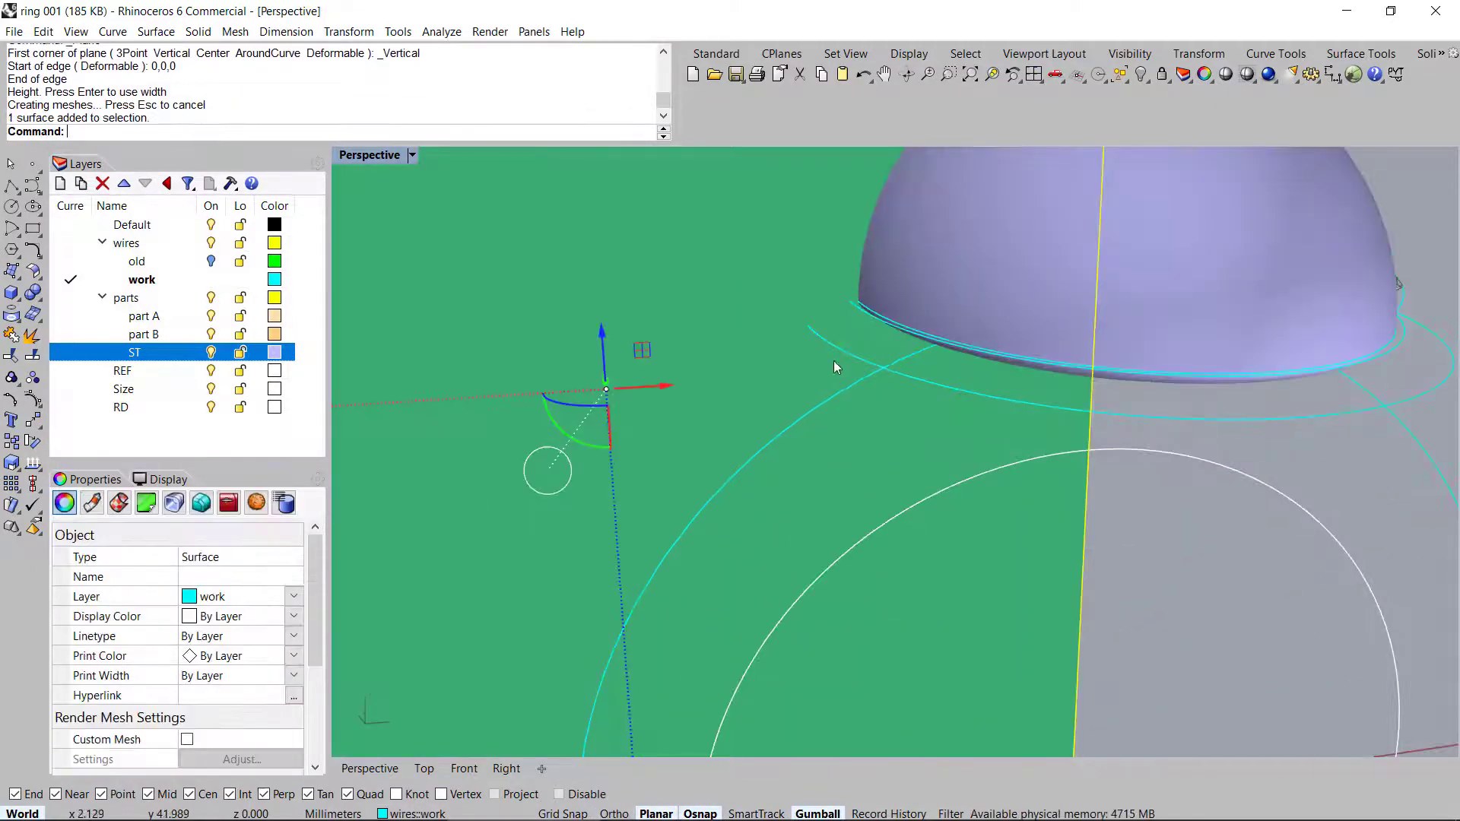
Intersect the vertical plane with the outer oval curve to get a point, and delete the plane
left_click(800, 375, "shift")
middle_click(800, 375)
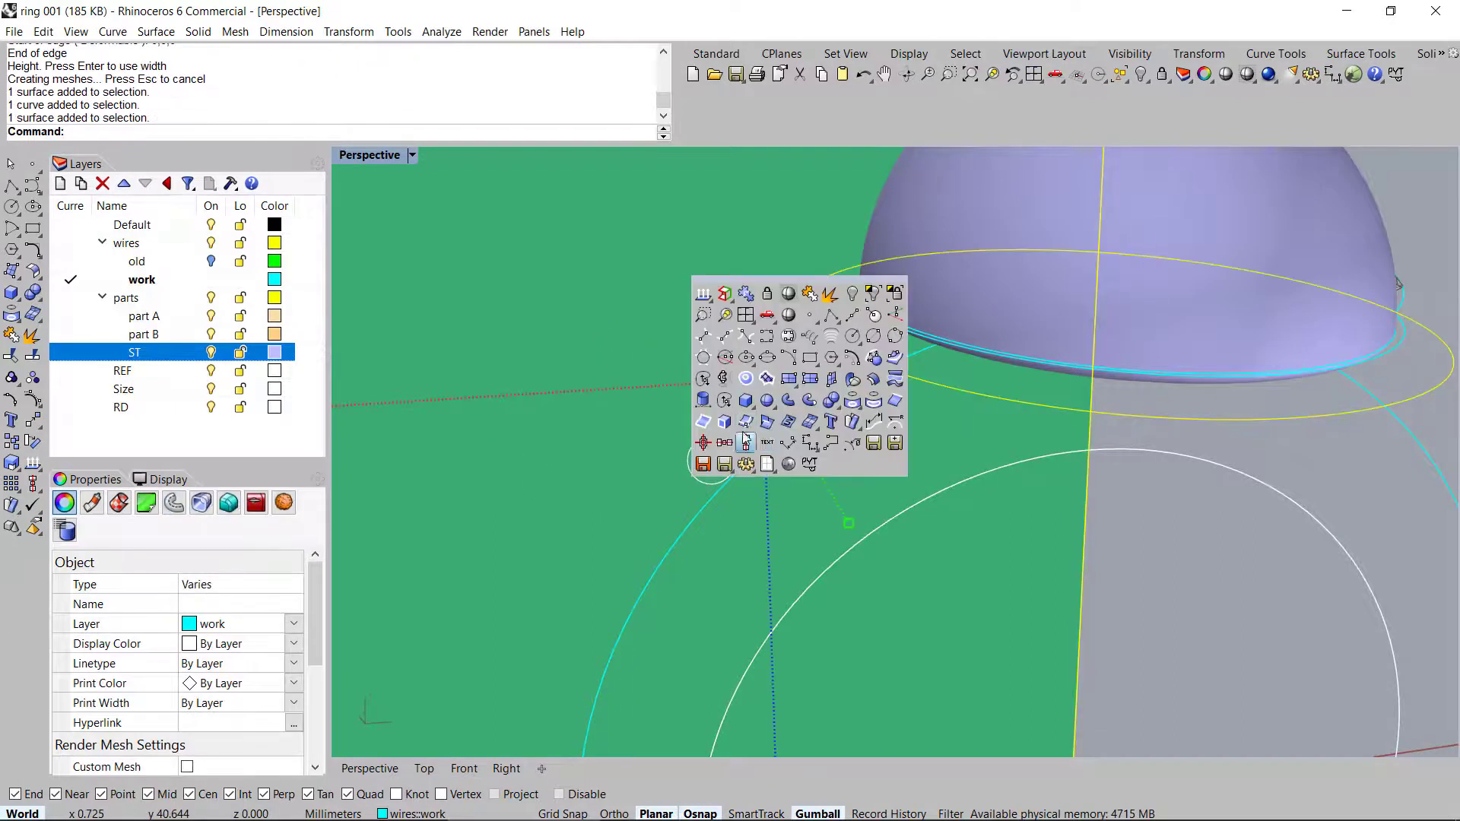
left_click(768, 422)
left_click(747, 341)
key("Delete")
scroll(931, 466, "up", 2)
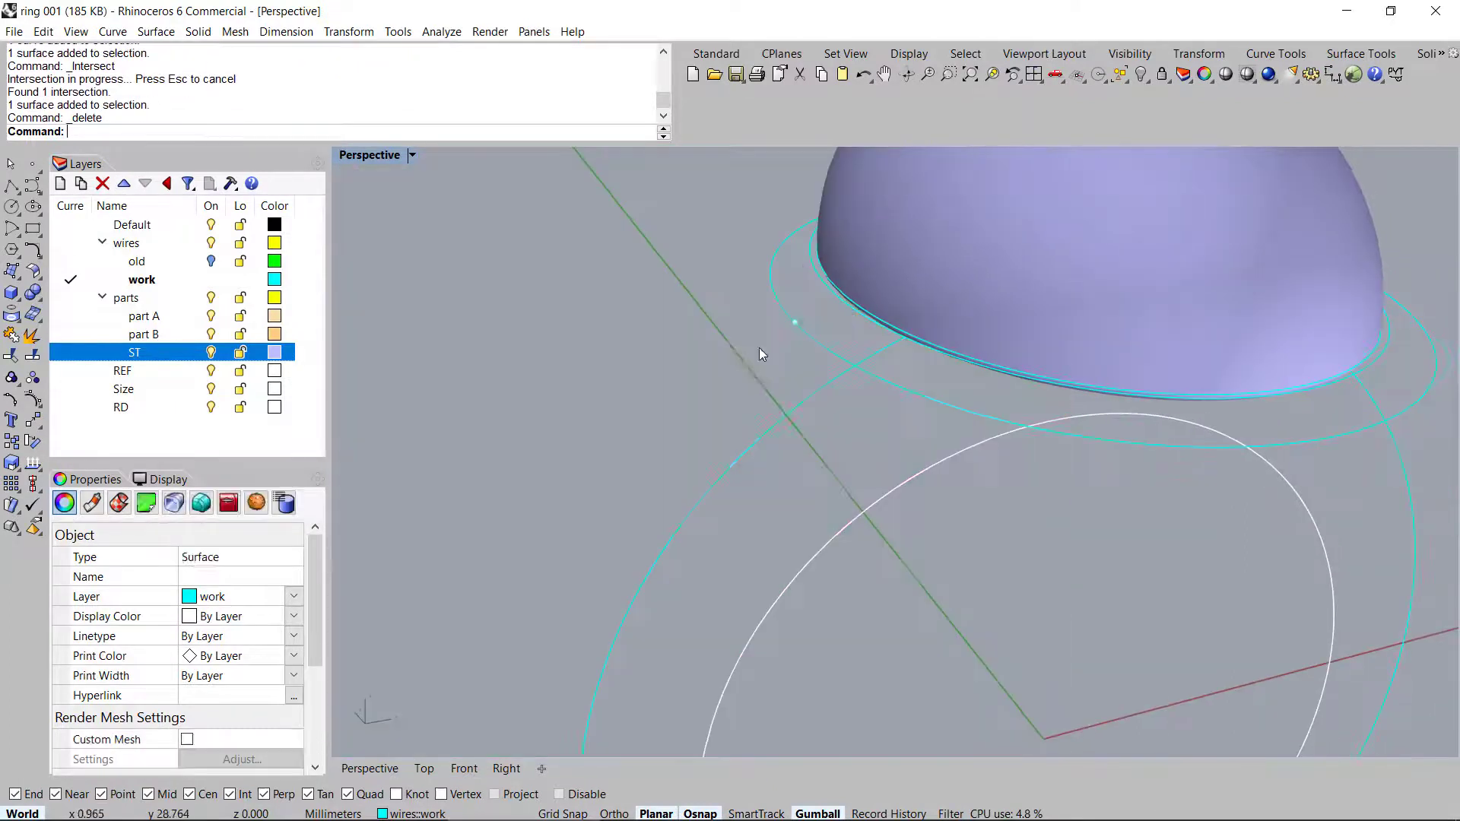
Lock the outer oval curve around the stones
right_click_drag(929, 462, 931, 487)
scroll(854, 482, "down", 4)
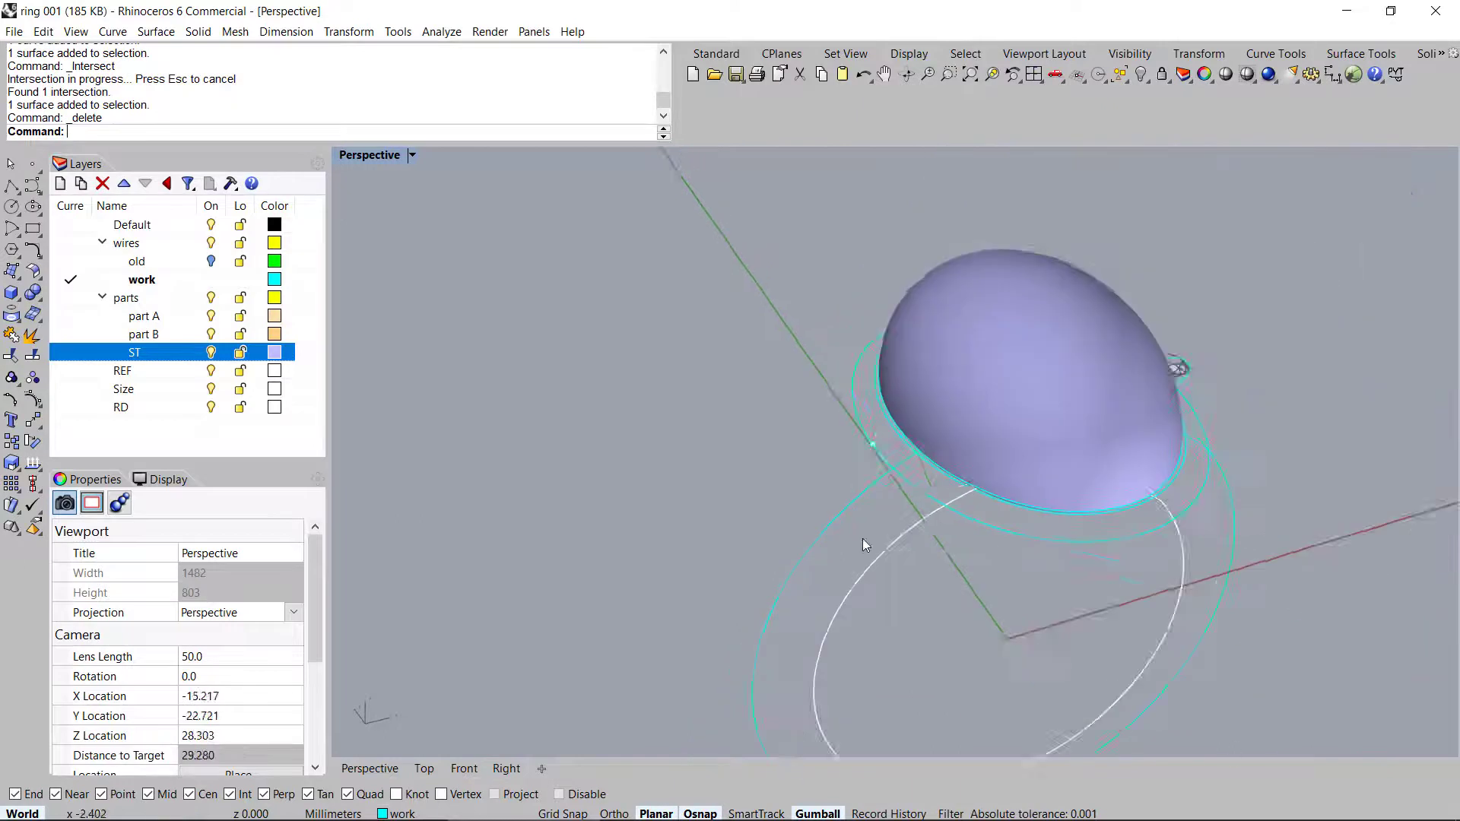
left_click(887, 454)
key("ctrl+l")
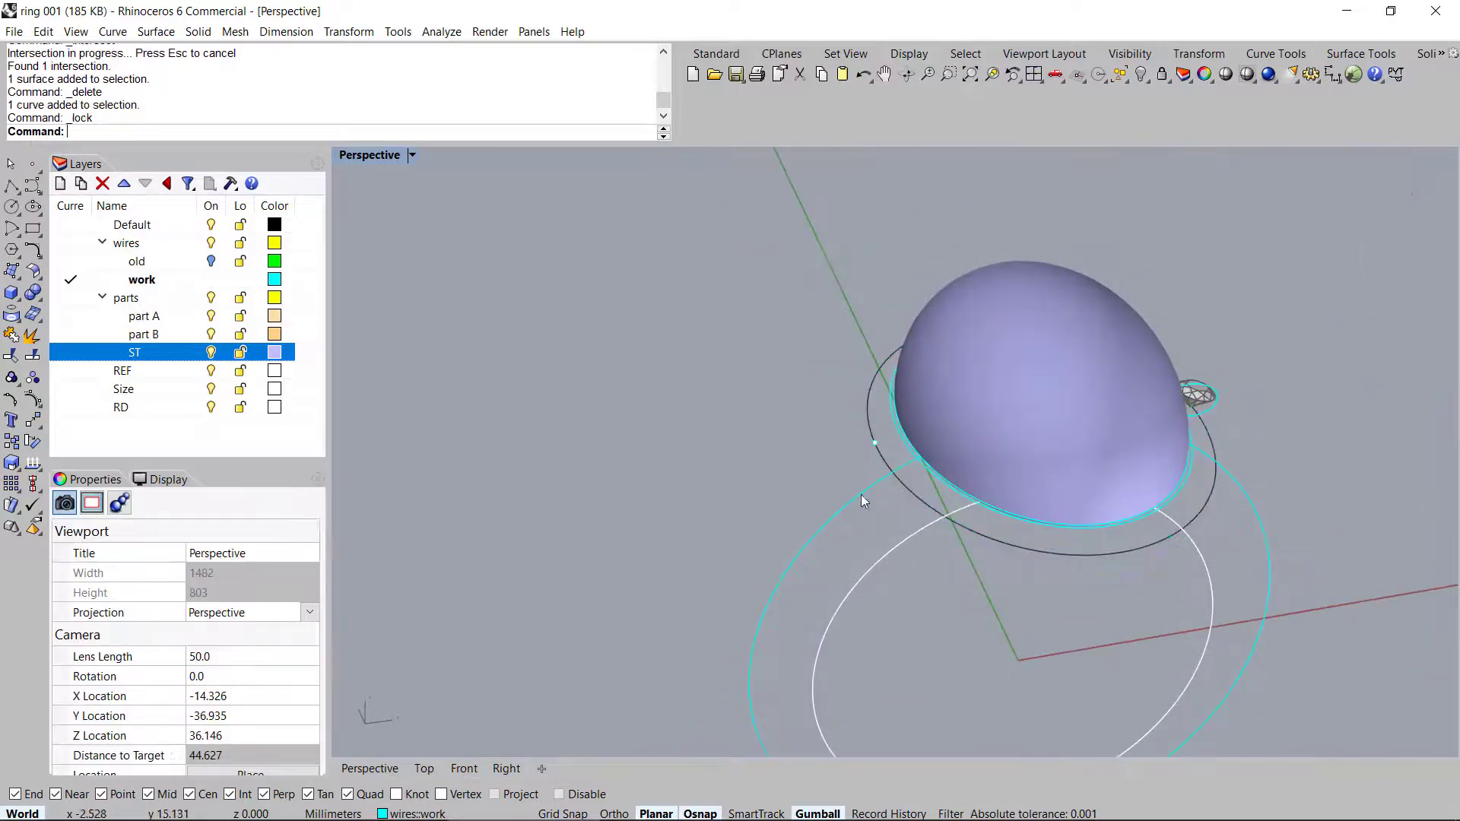
Draw a large circle through the intersection point and tangent to the ring's outer circle, using only two tangent picks
scroll(891, 454, "up", 4)
right_click_drag(861, 521, 868, 479)
middle_click(868, 479)
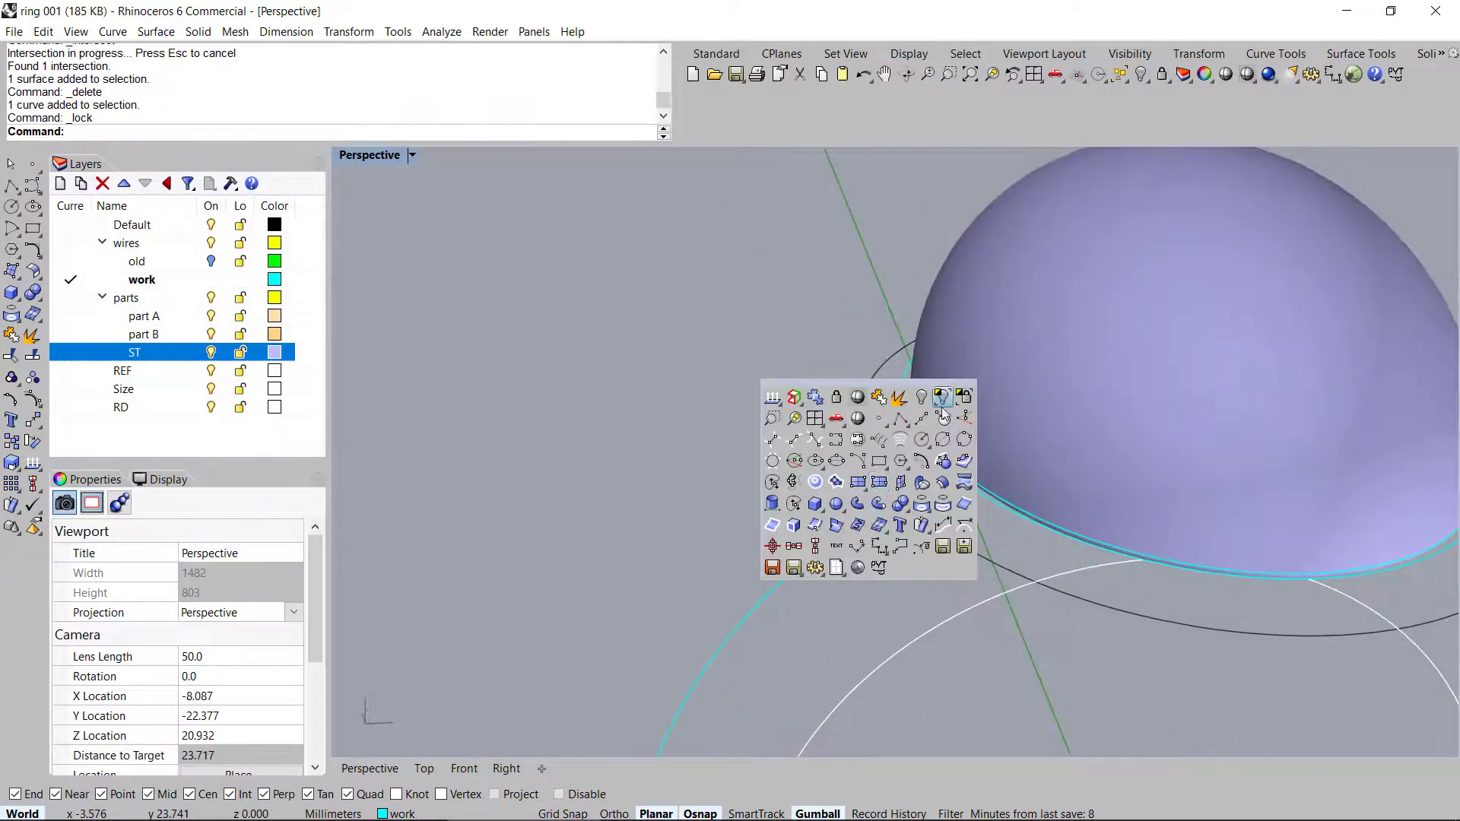
left_click(772, 462)
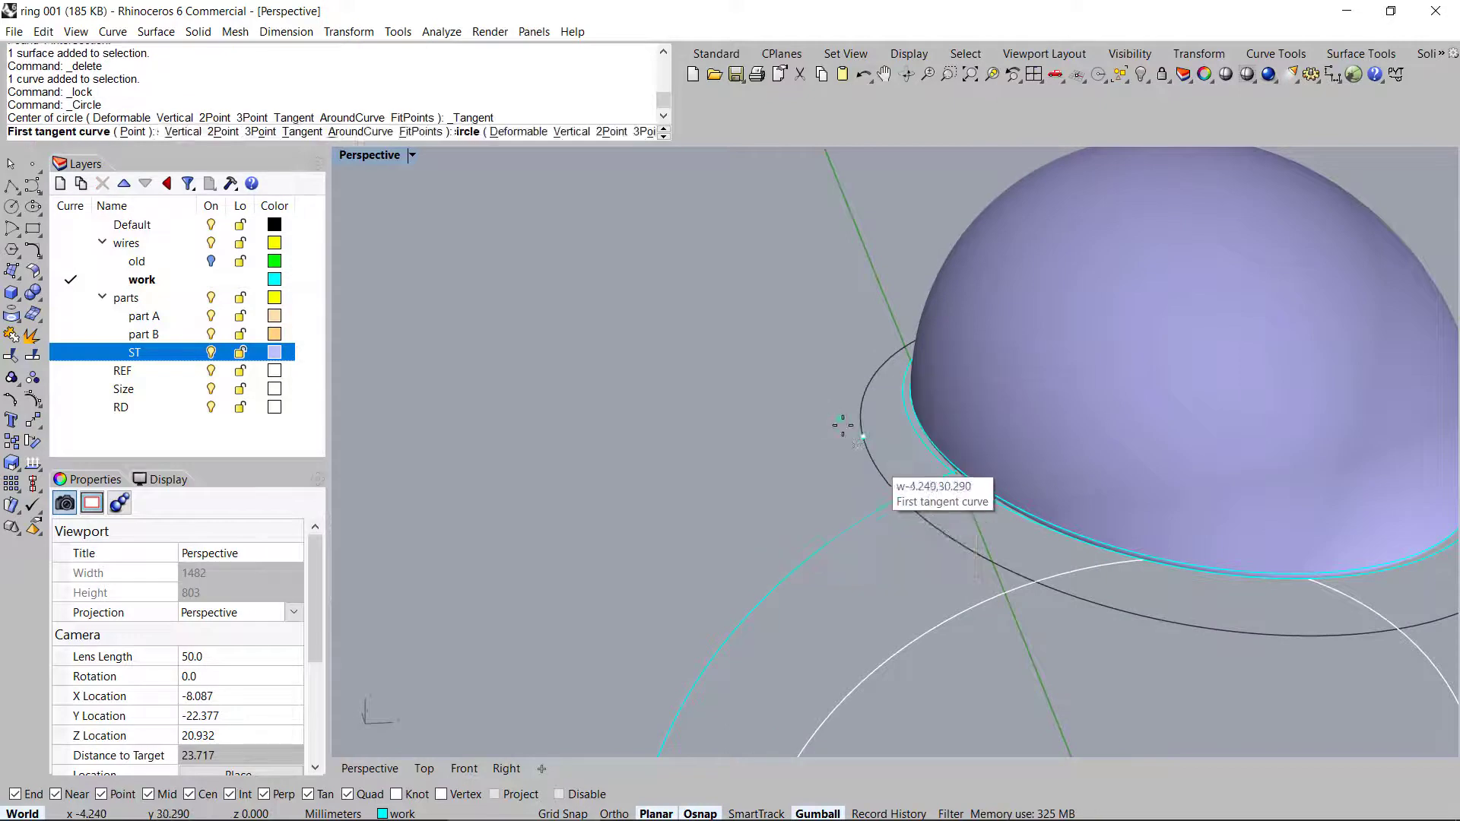
left_click(836, 411)
scroll(814, 434, "down", 4)
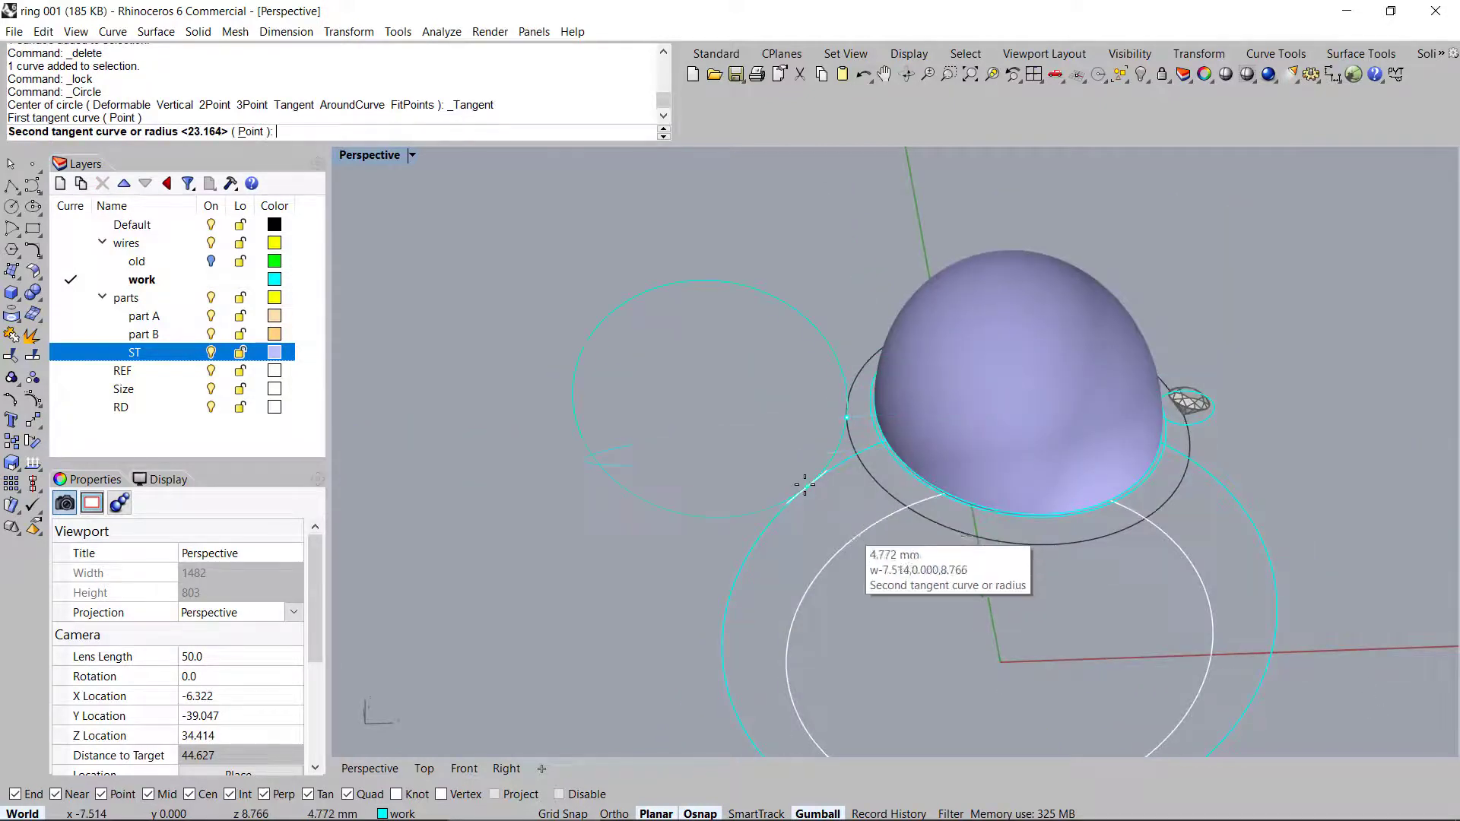
left_click(803, 486)
right_click_drag(757, 522, 770, 499)
scroll(770, 499, "up", 6)
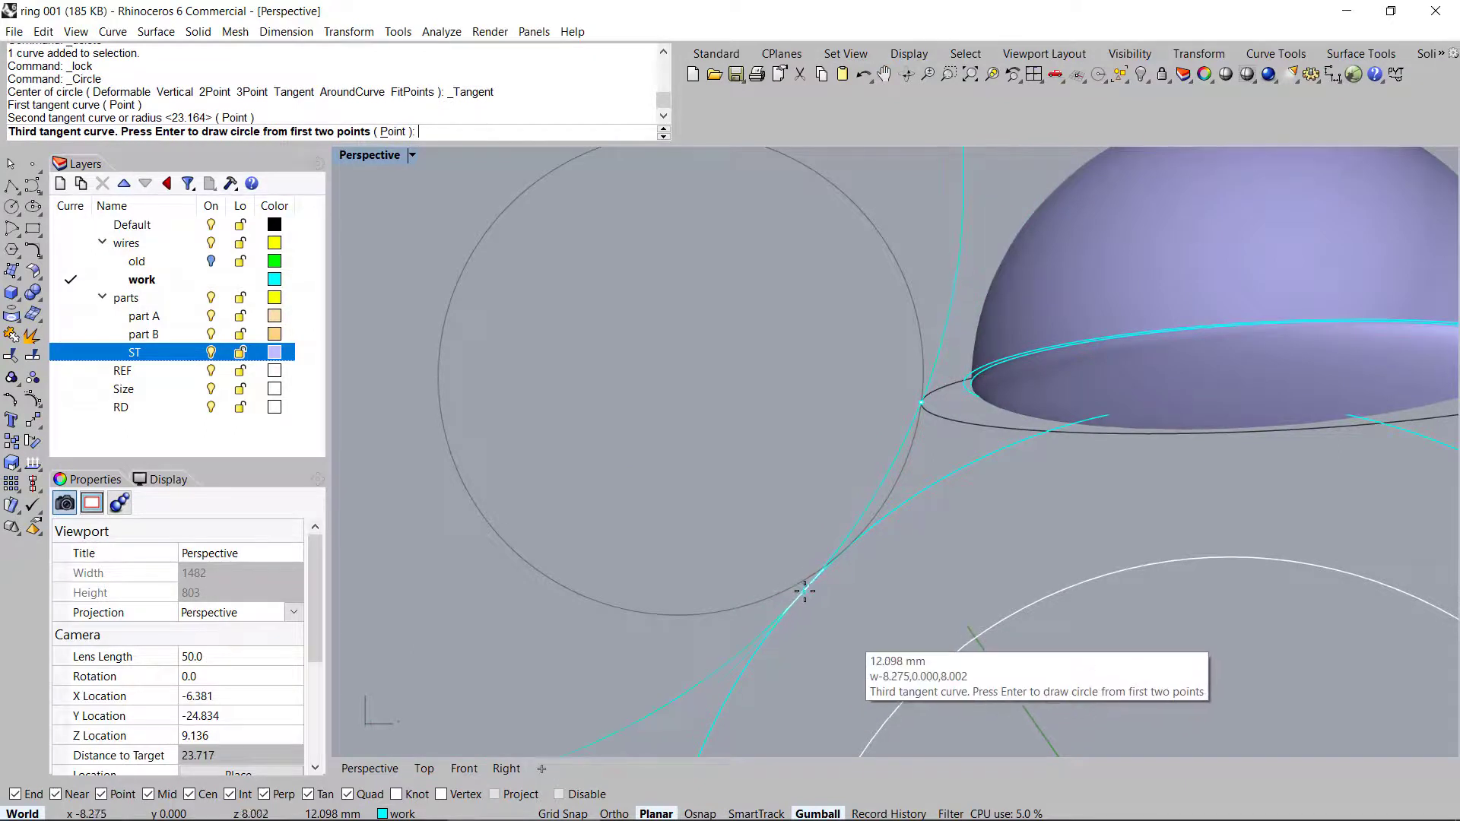
key("Escape")
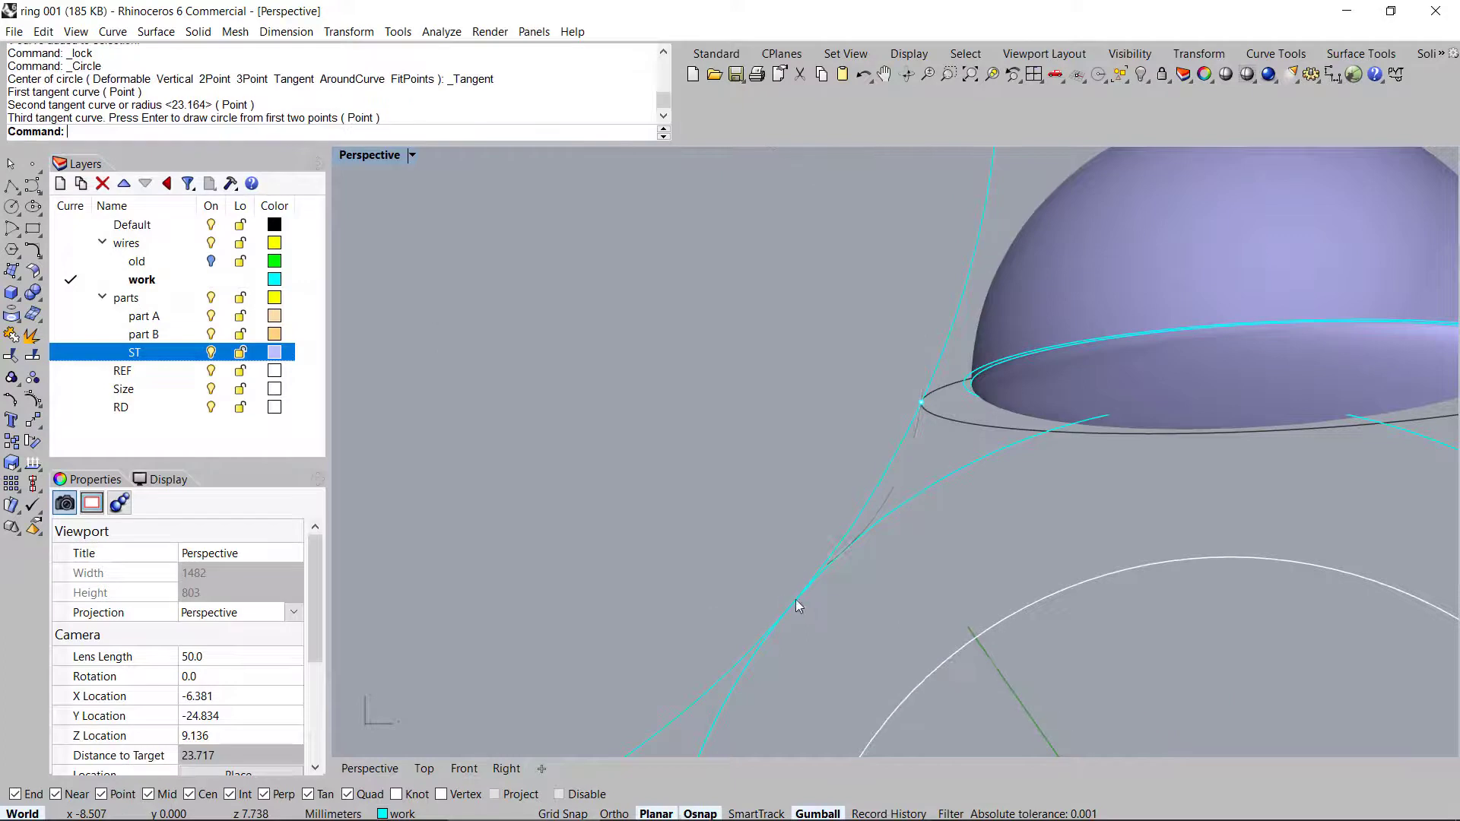
scroll(836, 555, "down", 3)
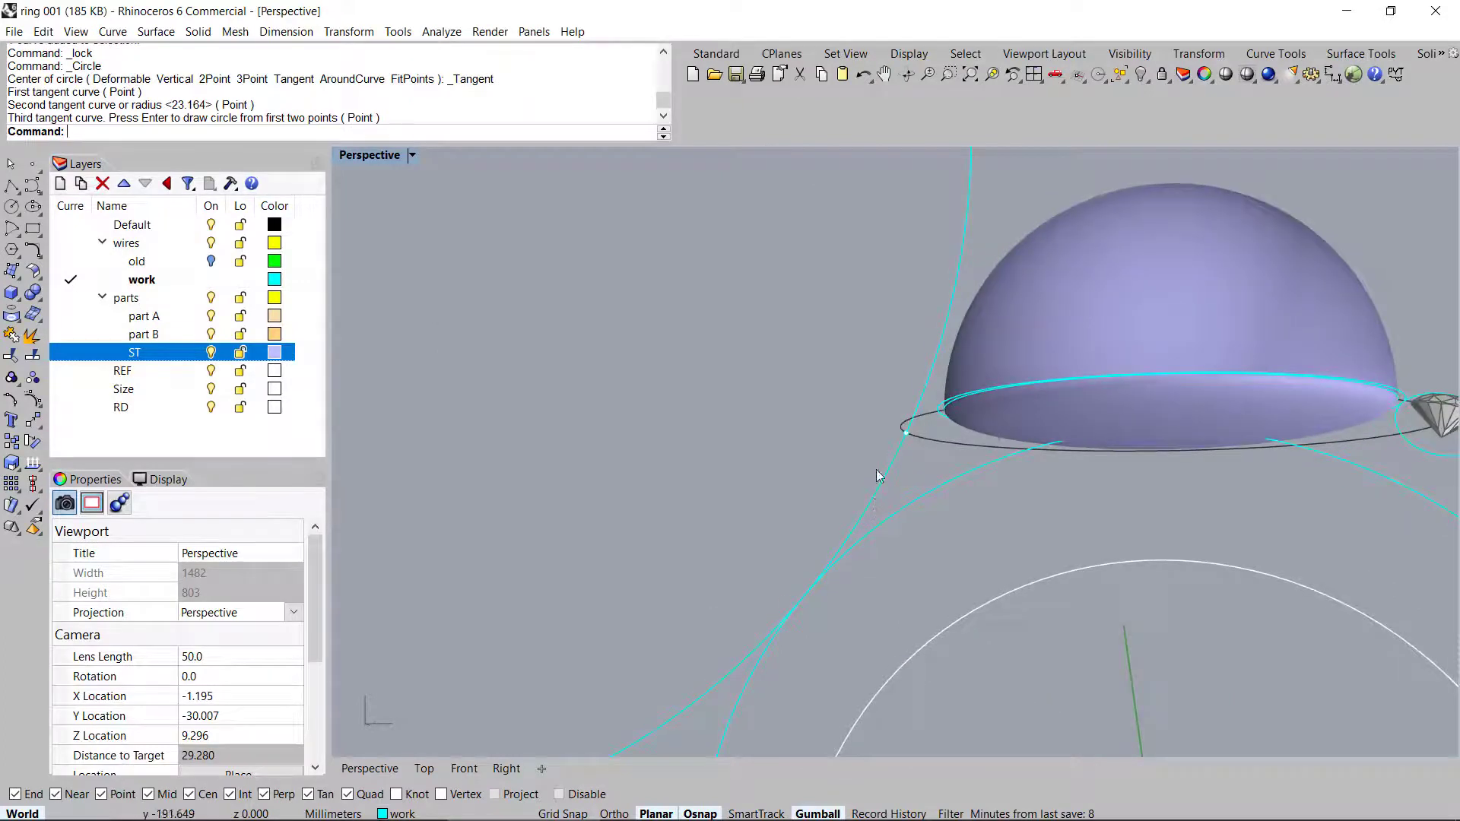
scroll(721, 507, "down", 3)
right_click_drag(803, 494, 819, 507)
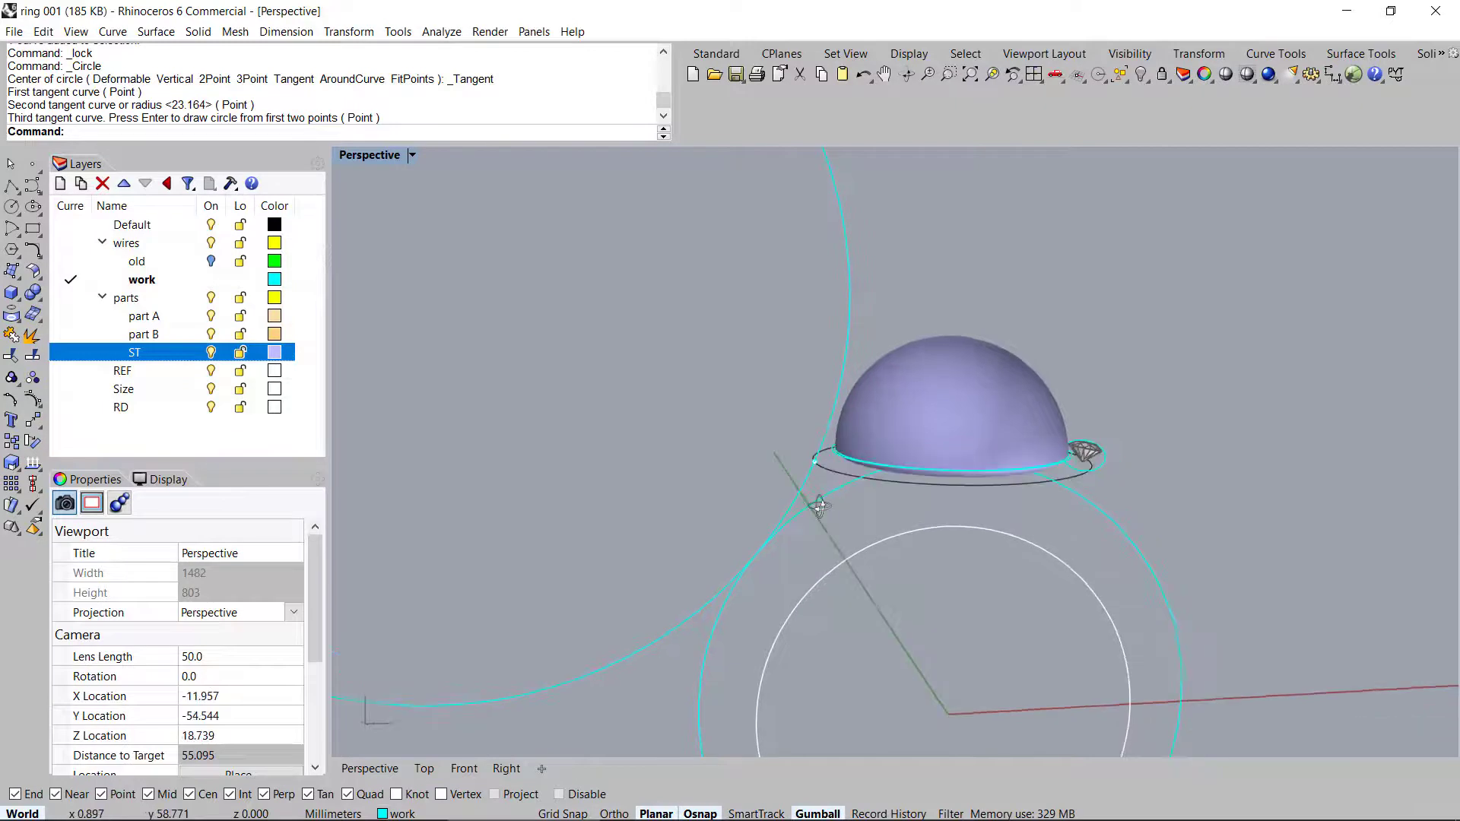
Split the tangent circle at the intersection point and the ring's outer circle, keeping only the short connecting segment
left_click(805, 486)
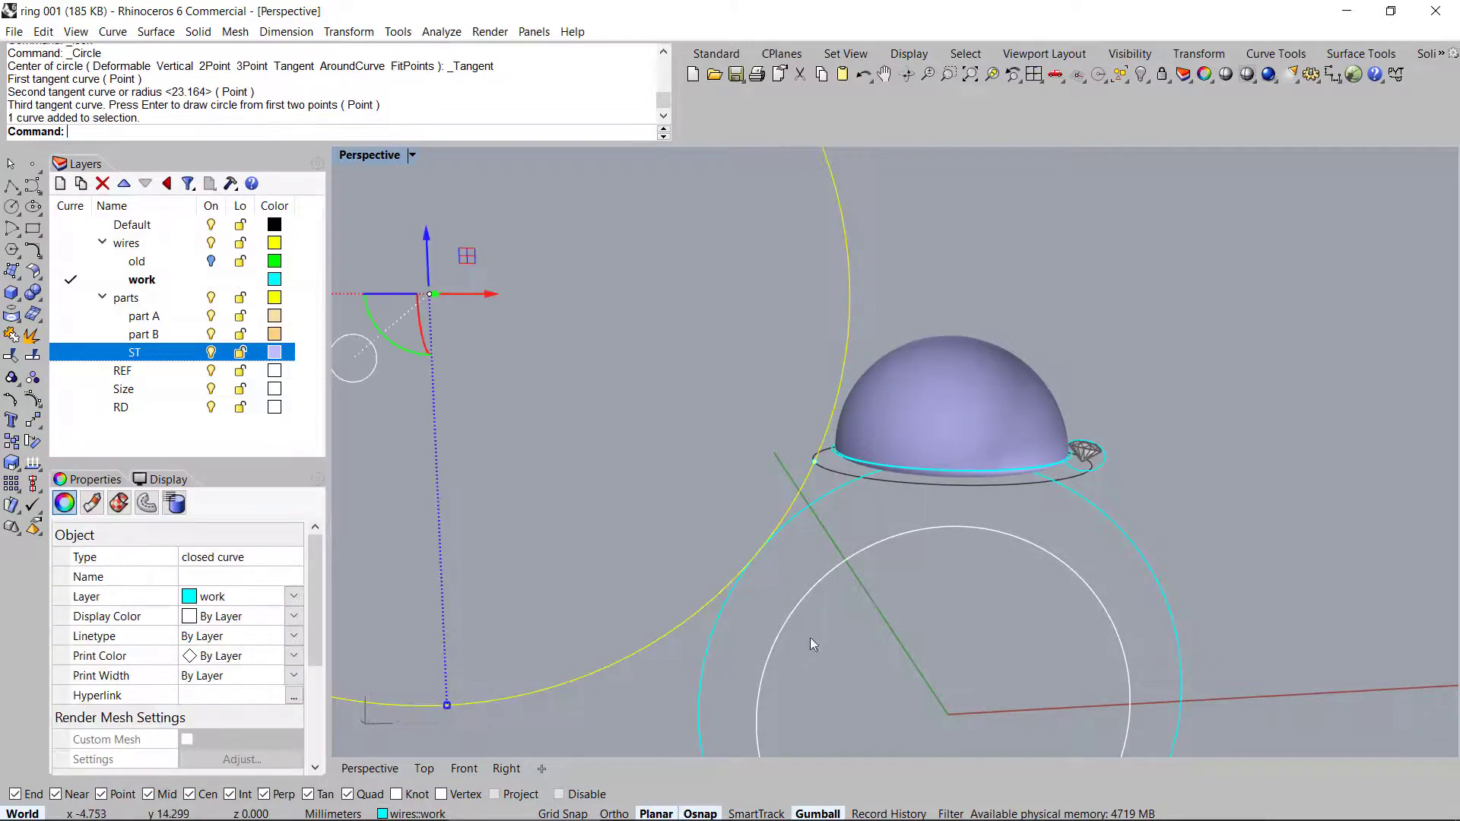
scroll(797, 495, "up", 4)
right_click_drag(798, 498, 792, 522)
key("ctrl+shift+s")
left_click_drag(772, 422, 828, 456)
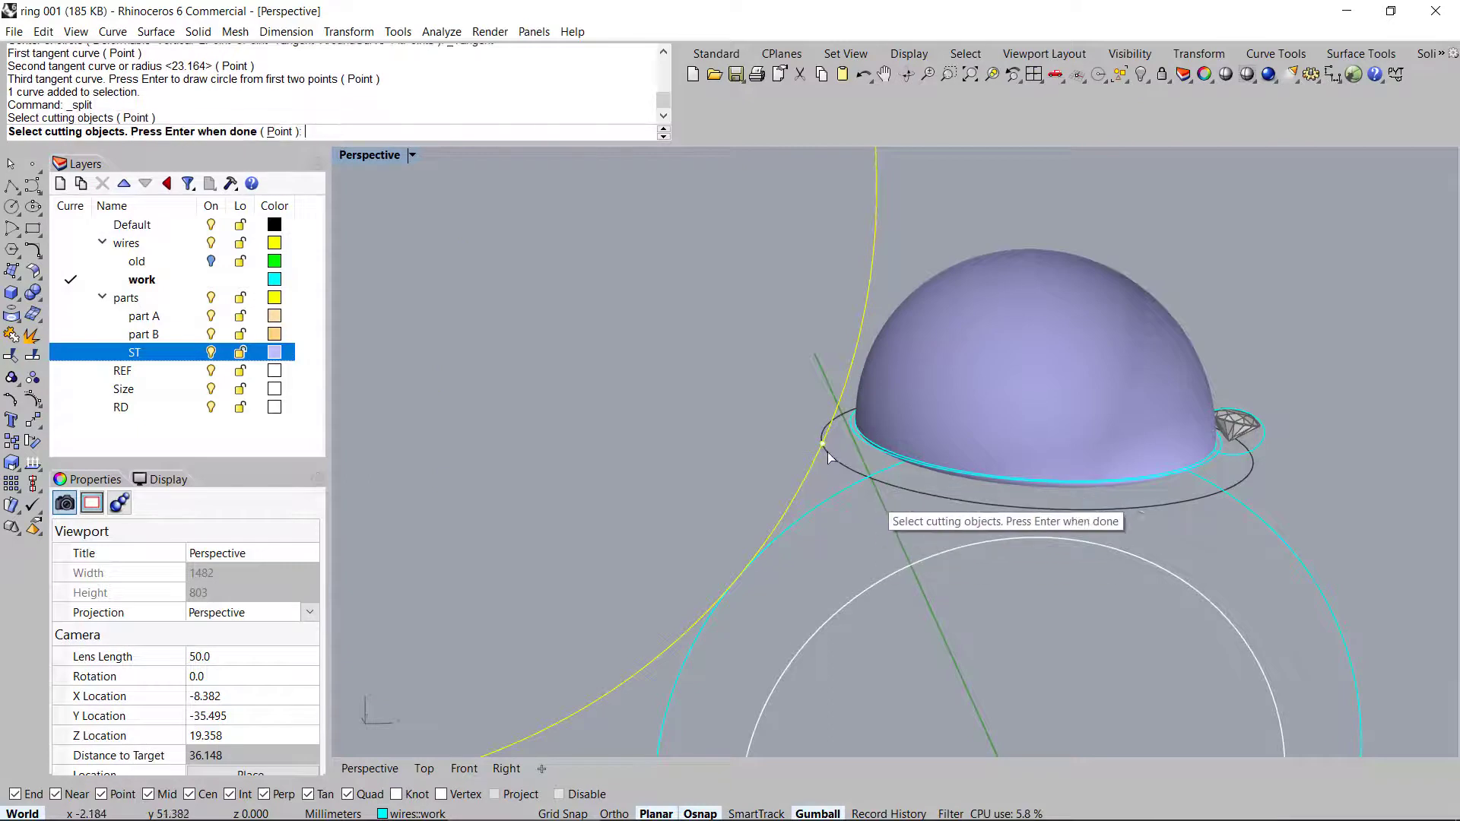
key("Return")
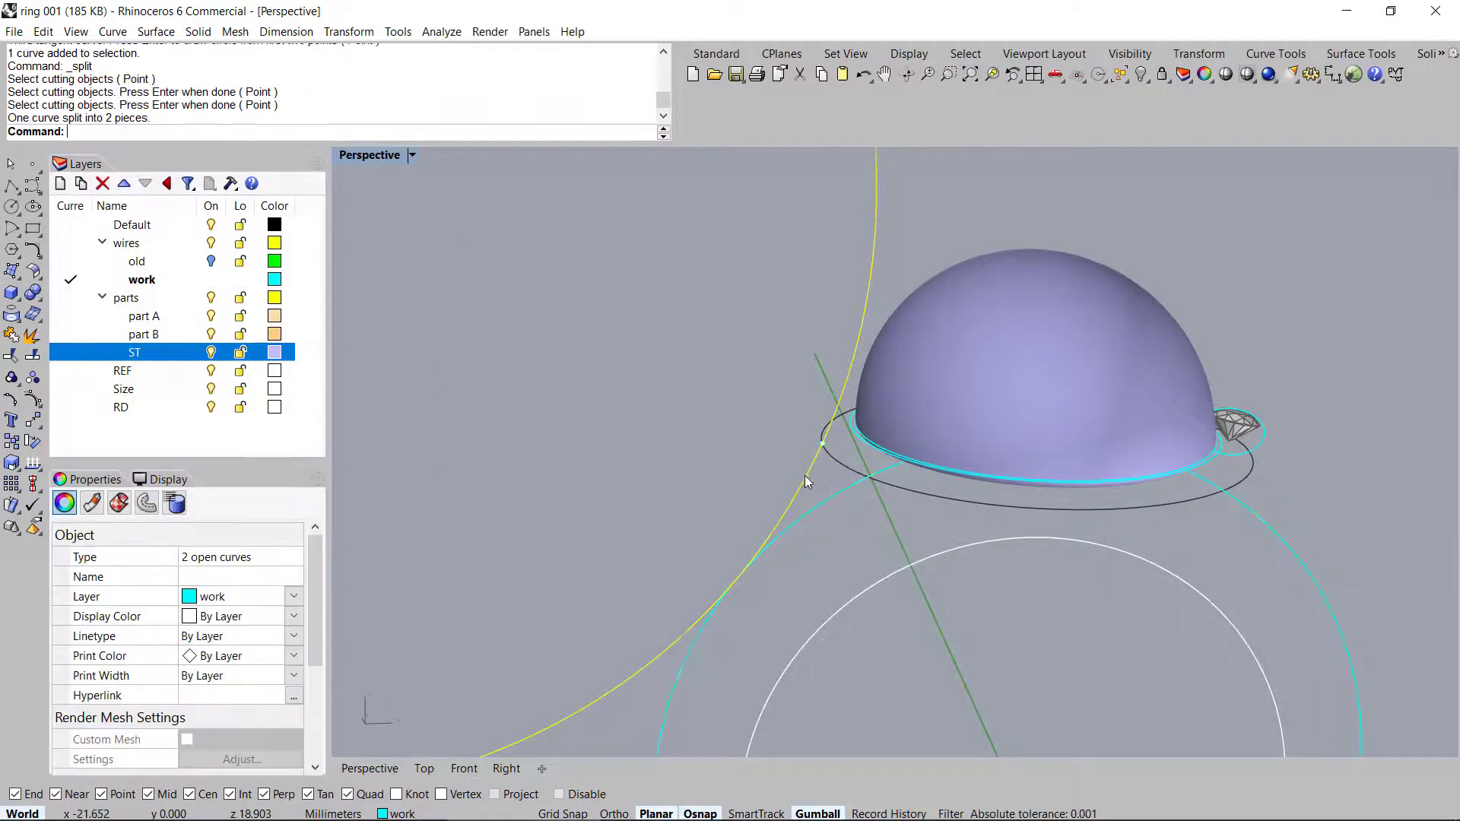
left_click(804, 476, "ctrl")
key("Delete")
Mirror a copy of the short connecting curve to the ring's opposite side, across the Y axis through 0,0,0
scroll(804, 476, "down", 7)
right_click_drag(799, 509, 800, 540)
left_click(804, 487)
right_click_drag(1004, 403, 1019, 532)
key("m")
left_click(955, 248, "shift")
scroll(1019, 532, "up", 5)
right_click_drag(1019, 661, 998, 554)
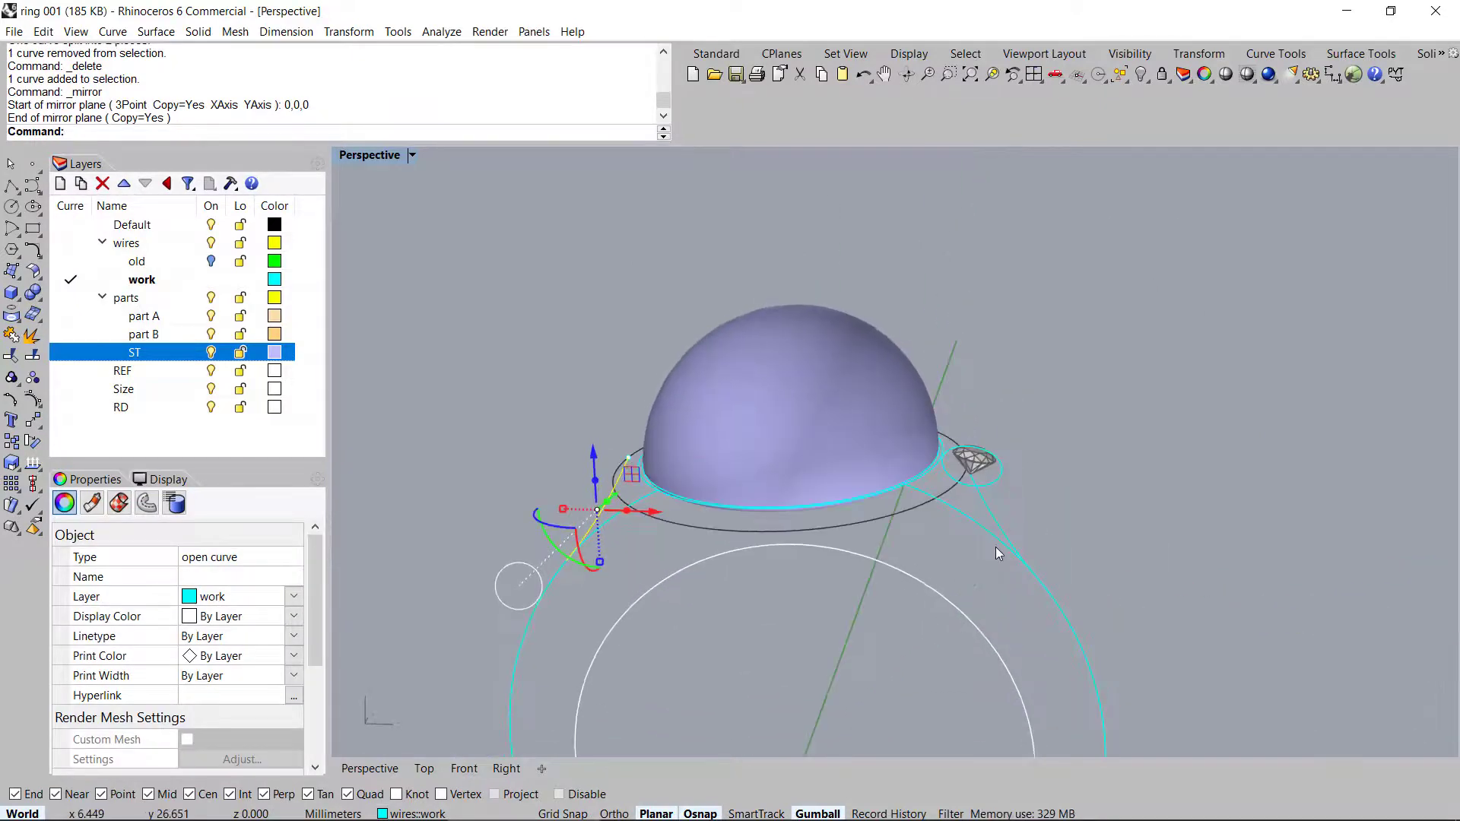
Save the ring file and inspect both connecting curves from several angles
key("ctrl+s")
right_click_drag(843, 552, 749, 568)
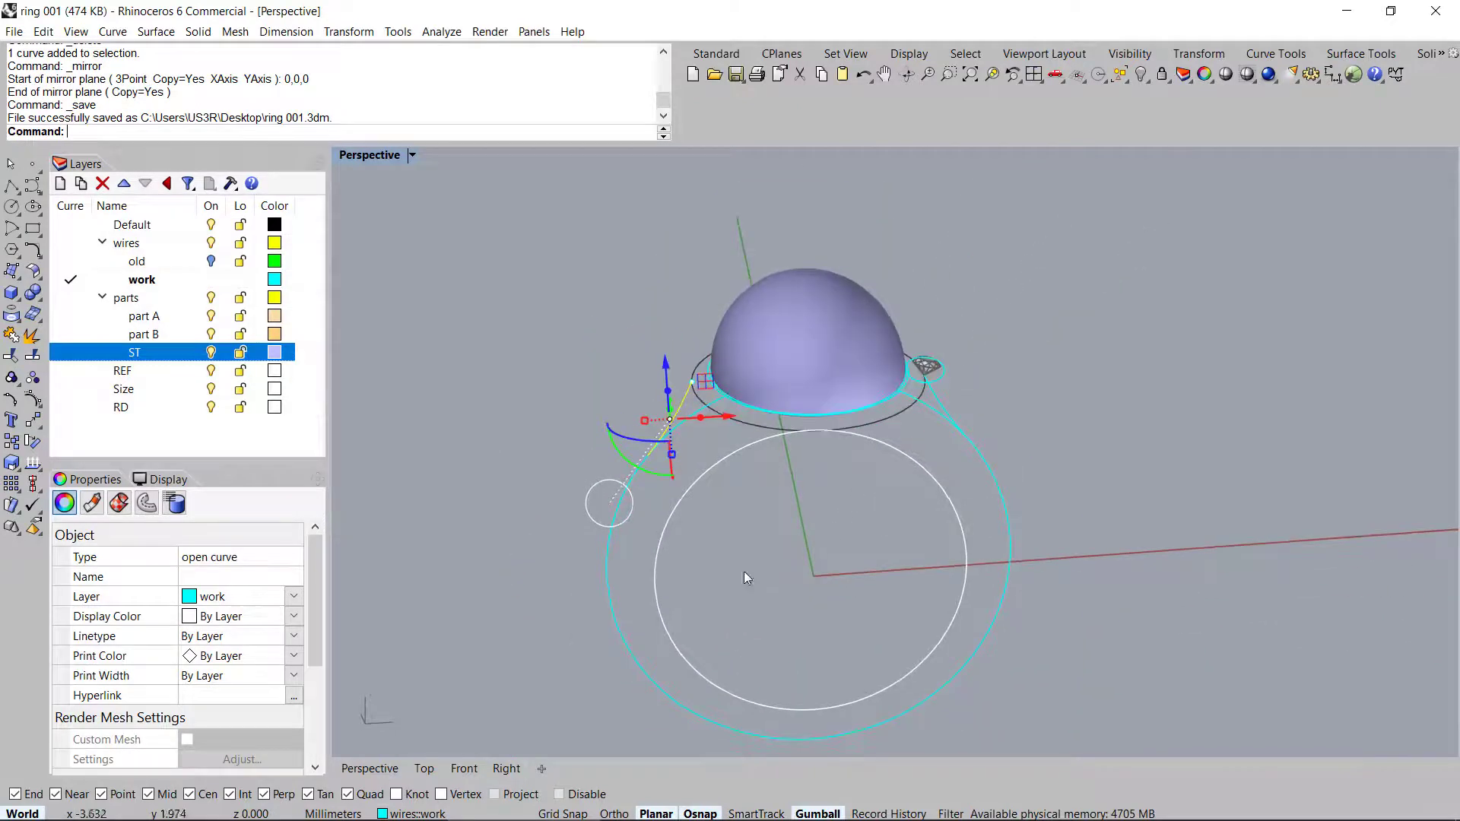
mouse_move(1072, 569)
right_mouse_down()
mouse_move(961, 596)
mouse_move(1053, 581)
right_mouse_up()
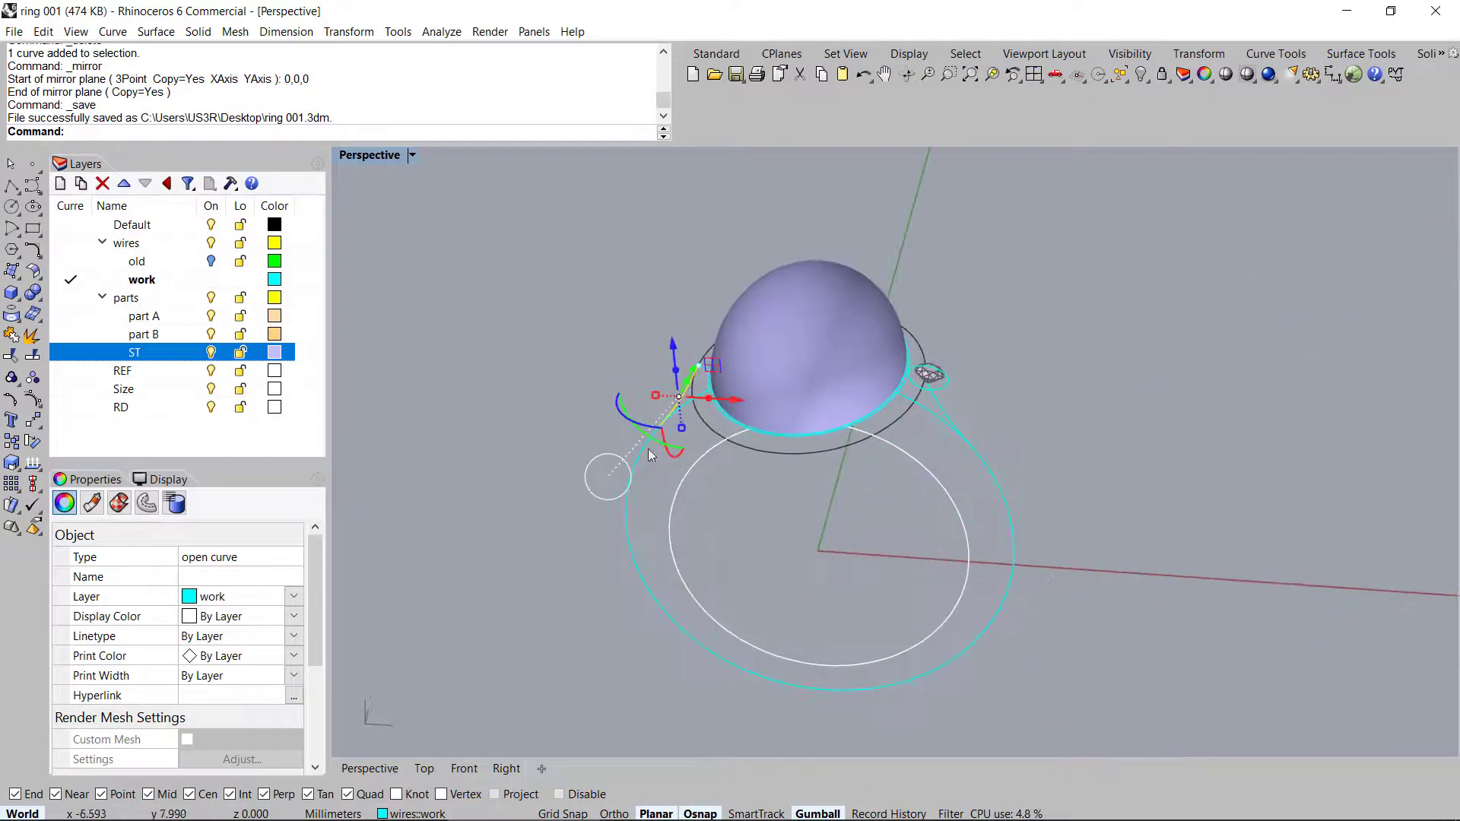
right_click_drag(774, 454, 1006, 436)
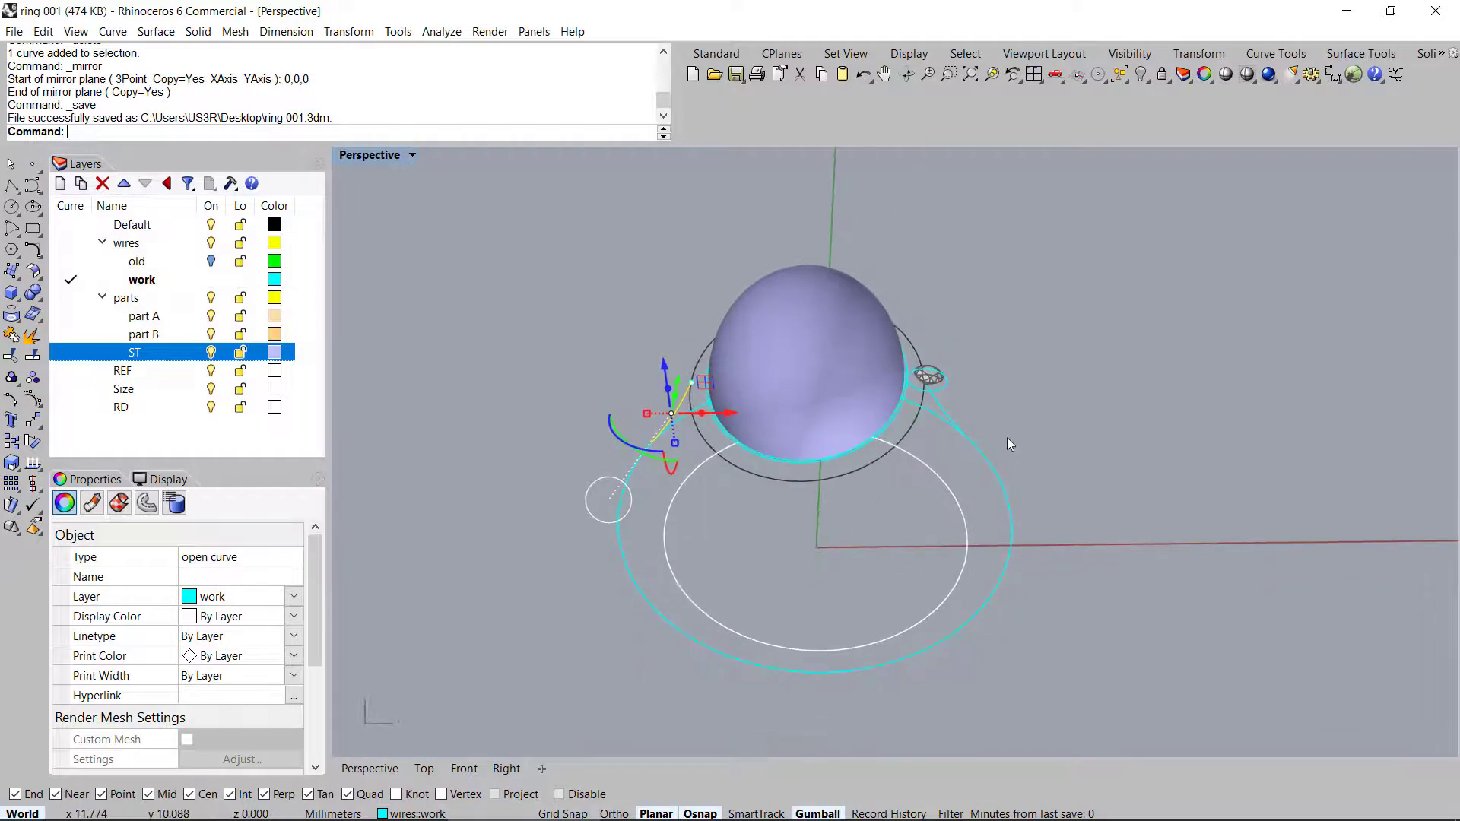
Draw a both-sides line centred at 0,0,0 along the X axis, extending beyond the ring's outer circle
middle_click(1007, 439)
left_click(983, 417)
type("0,0,0")
key("Return")
left_click(1211, 544)
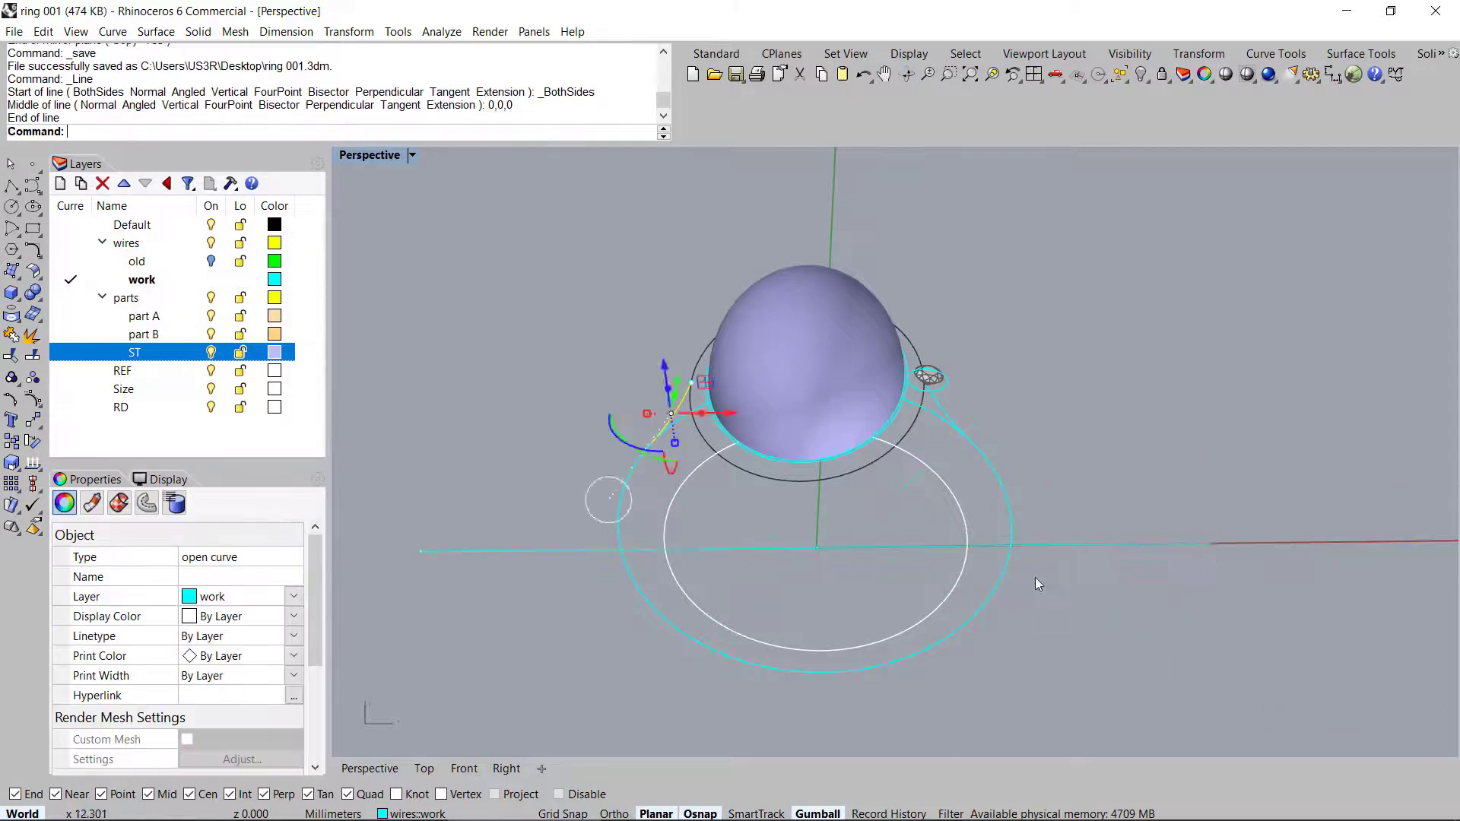
Split the X-axis line with the ring's outer circle and delete both ends outside the circle
right_click_drag(1036, 582, 1016, 569)
left_click(1210, 586)
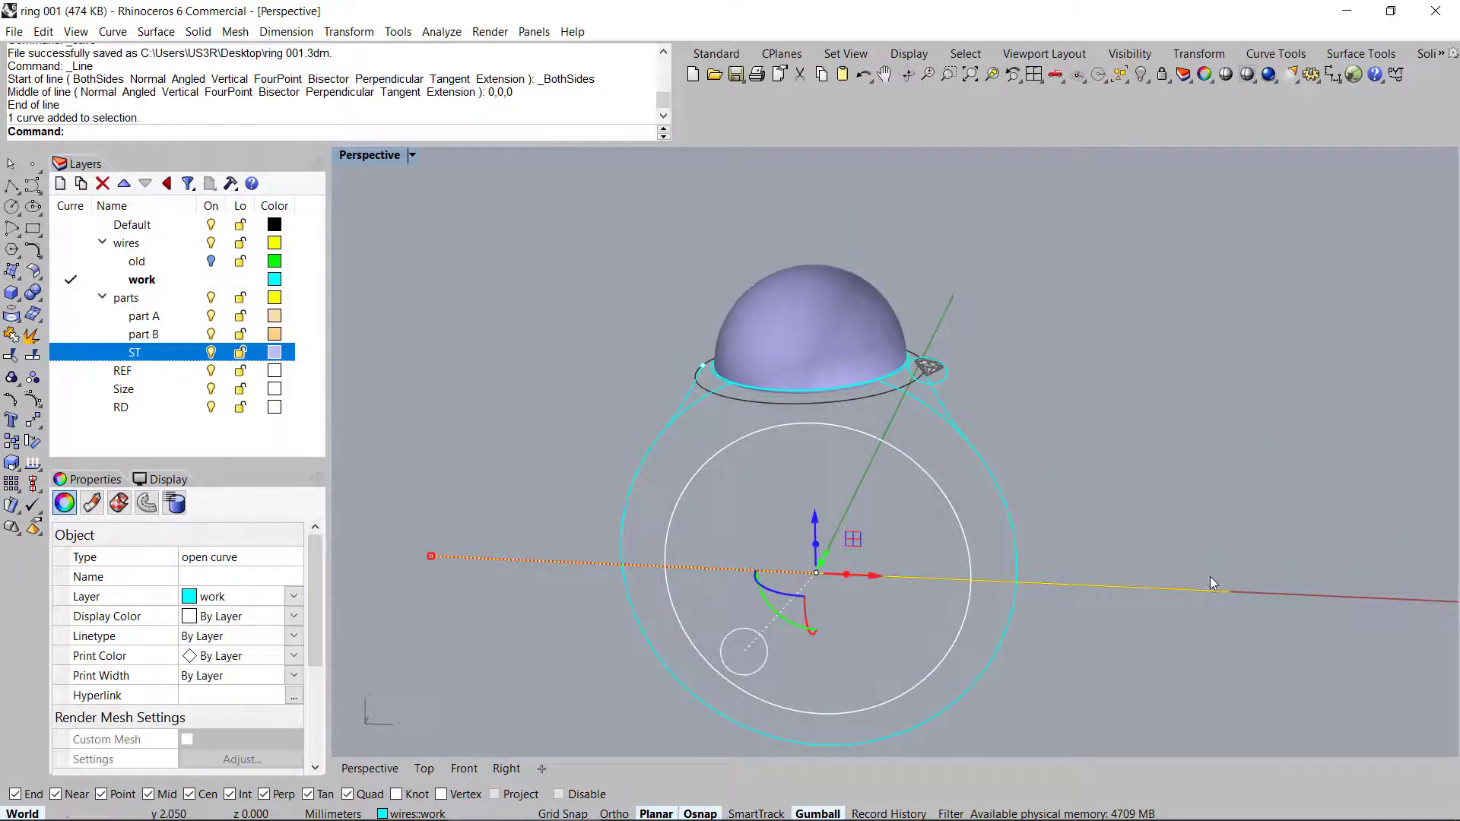
key("ctrl+shift+s")
left_click(1017, 557)
right_click_drag(1057, 493, 889, 421)
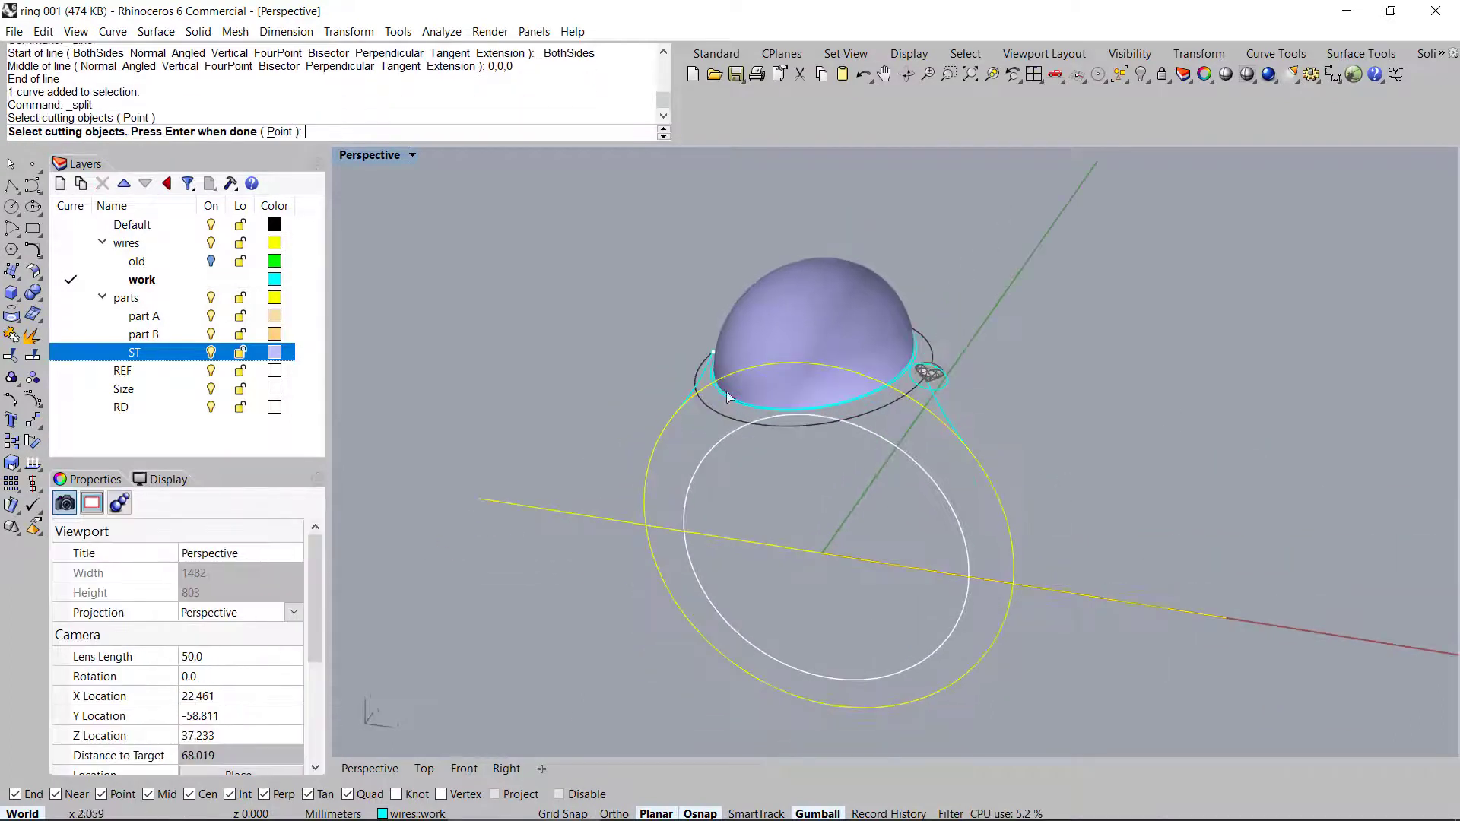
key("Return")
key("Delete")
key("ctrl+z")
left_click(939, 572, "ctrl")
key("Delete")
Lock every object except the trimmed line across the ring
scroll(987, 482, "down", 3)
right_click_drag(951, 531, 840, 469)
scroll(951, 526, "up", 6)
left_click(758, 436)
key("ctrl+i")
key("ctrl+l")
scroll(923, 480, "down", 6)
scroll(923, 480, "up", 6)
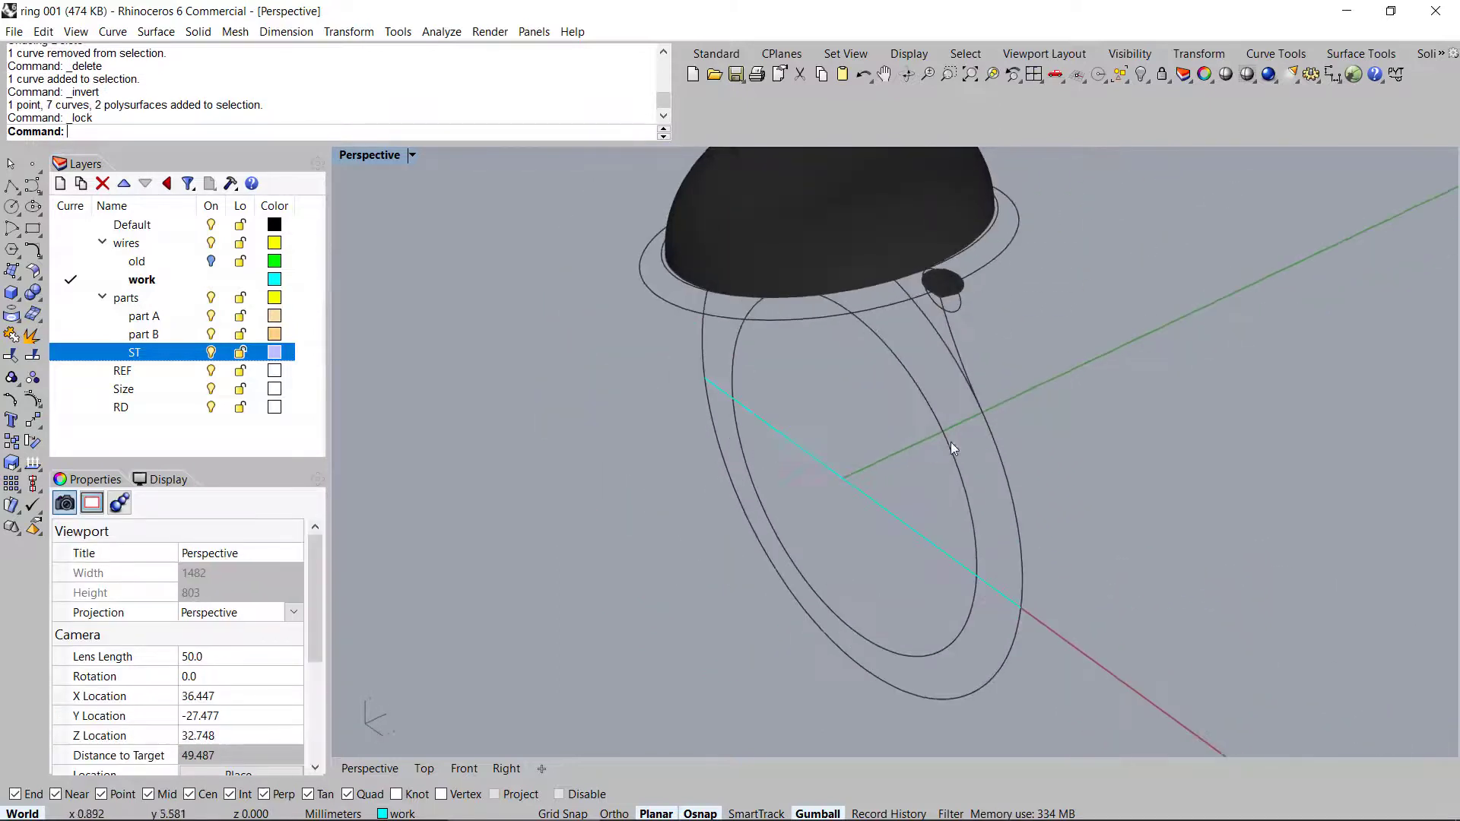
Draw a diameter ellipse between the two ends of the trimmed line, with its shorter second axis along Y
middle_click(864, 476)
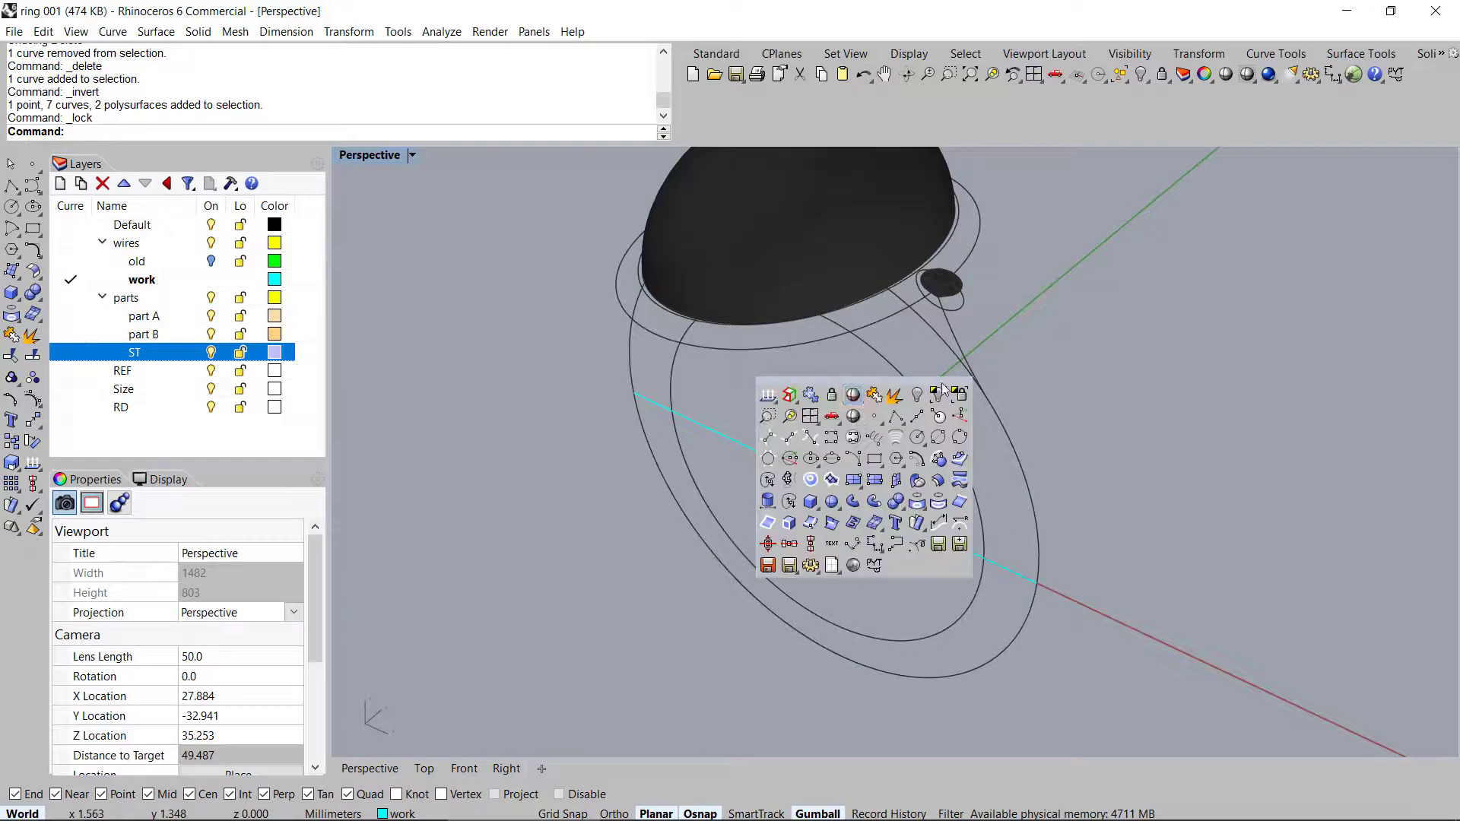
left_click(833, 459)
left_click(634, 393)
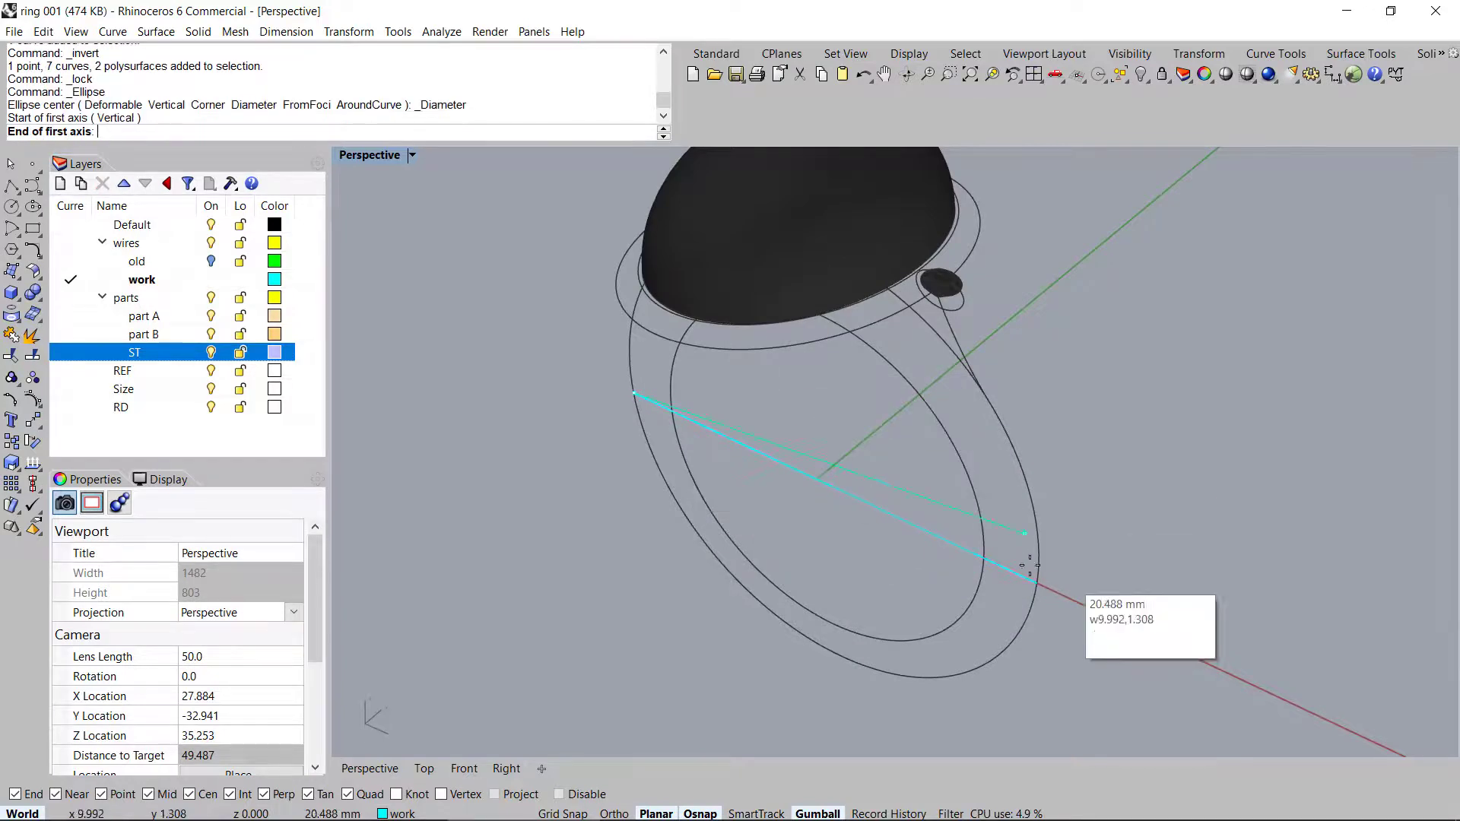
left_click(1042, 583)
right_click_drag(1041, 583, 994, 397)
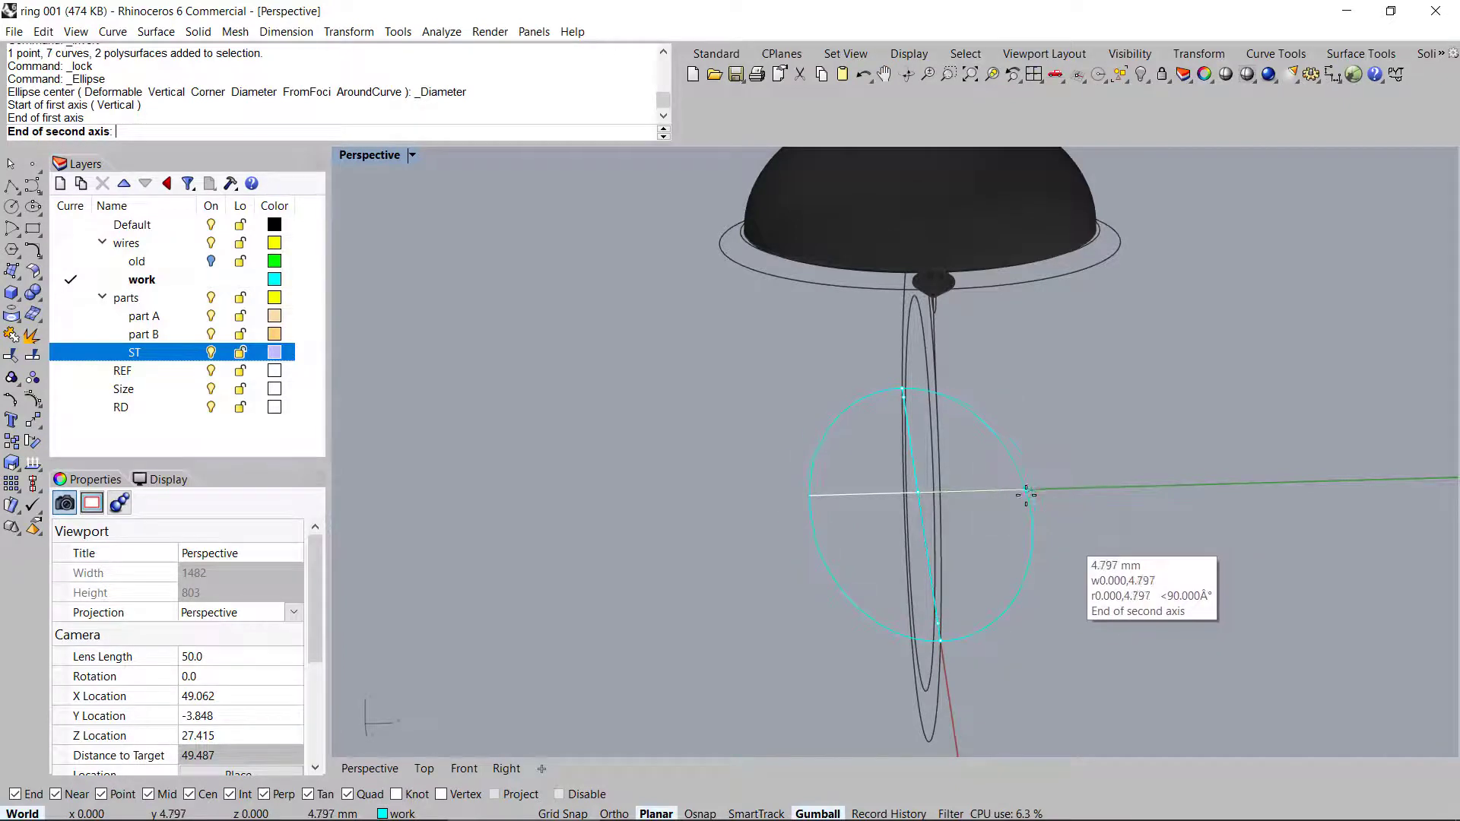
left_click(1044, 494, "alt")
Delete the line inside the ellipse and unlock all objects
scroll(902, 490, "down", 6)
right_click_drag(658, 511, 934, 532)
scroll(878, 508, "up", 3)
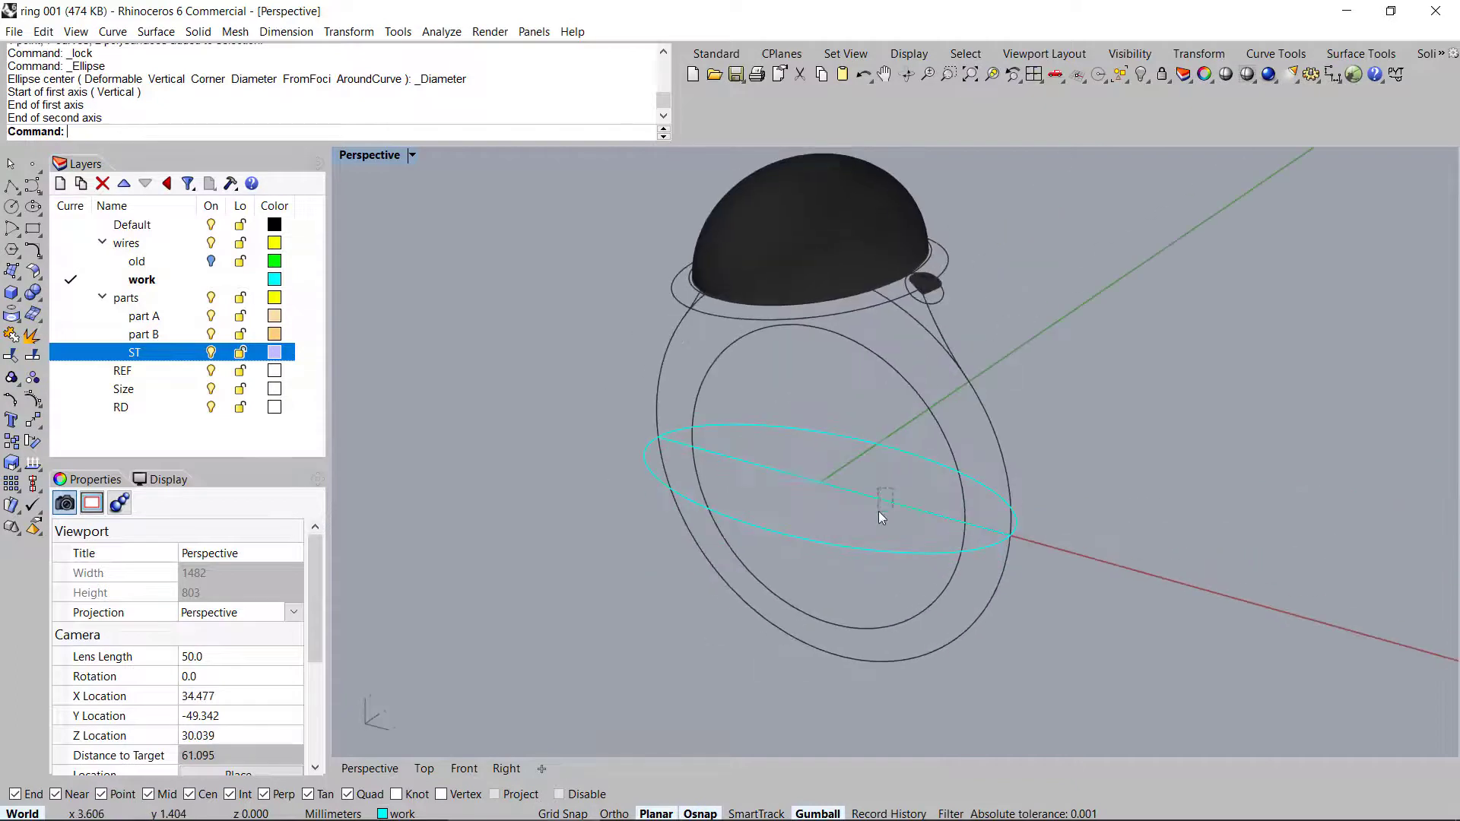
left_click_drag(893, 488, 878, 511)
key("Delete")
right_click_drag(936, 463, 947, 395)
key("ctrl+alt+l")
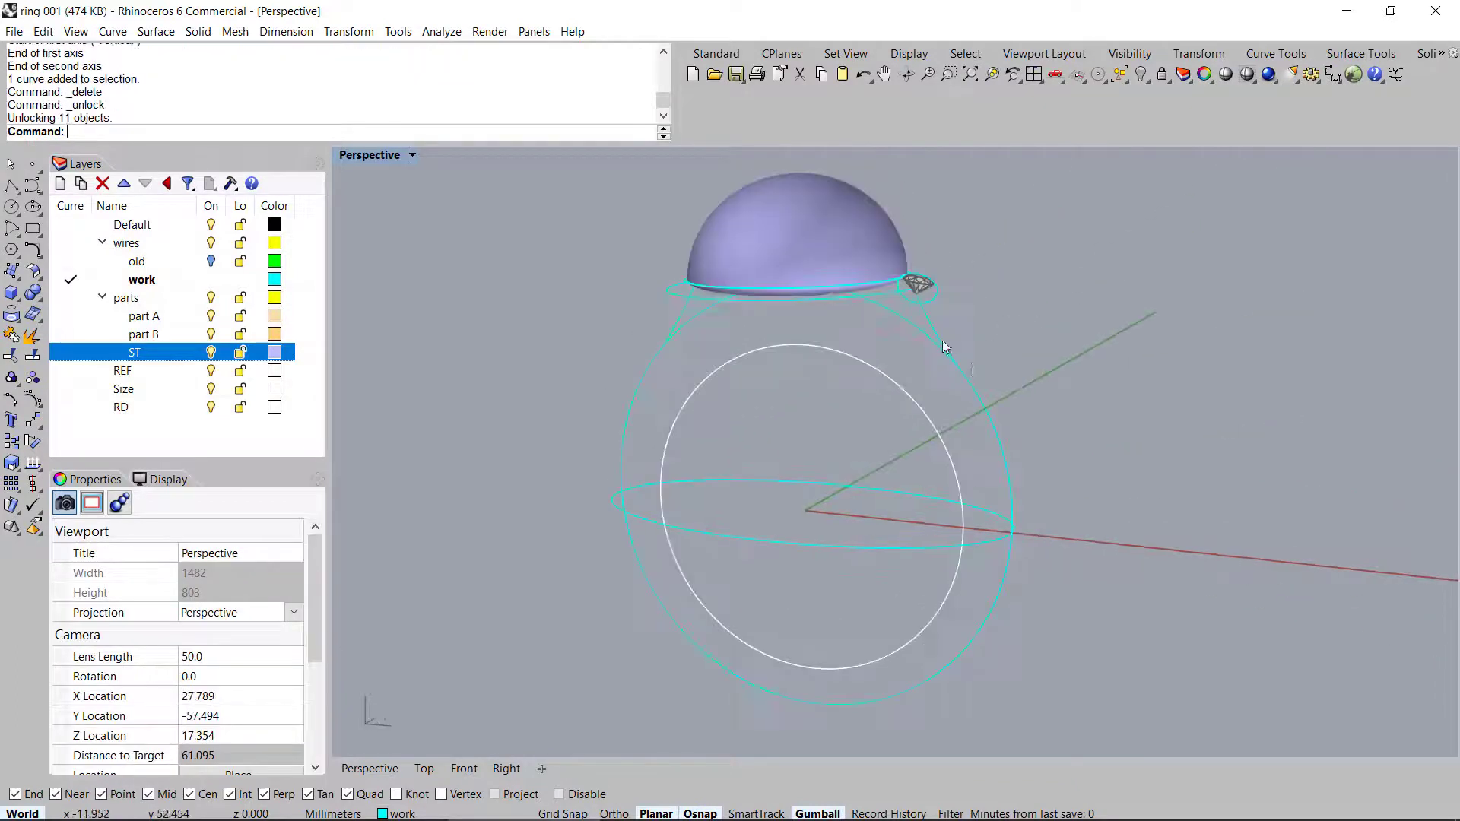
Split the ring's outer circle with the two connecting curves and delete its upper arc beneath the stone
left_click(1008, 453)
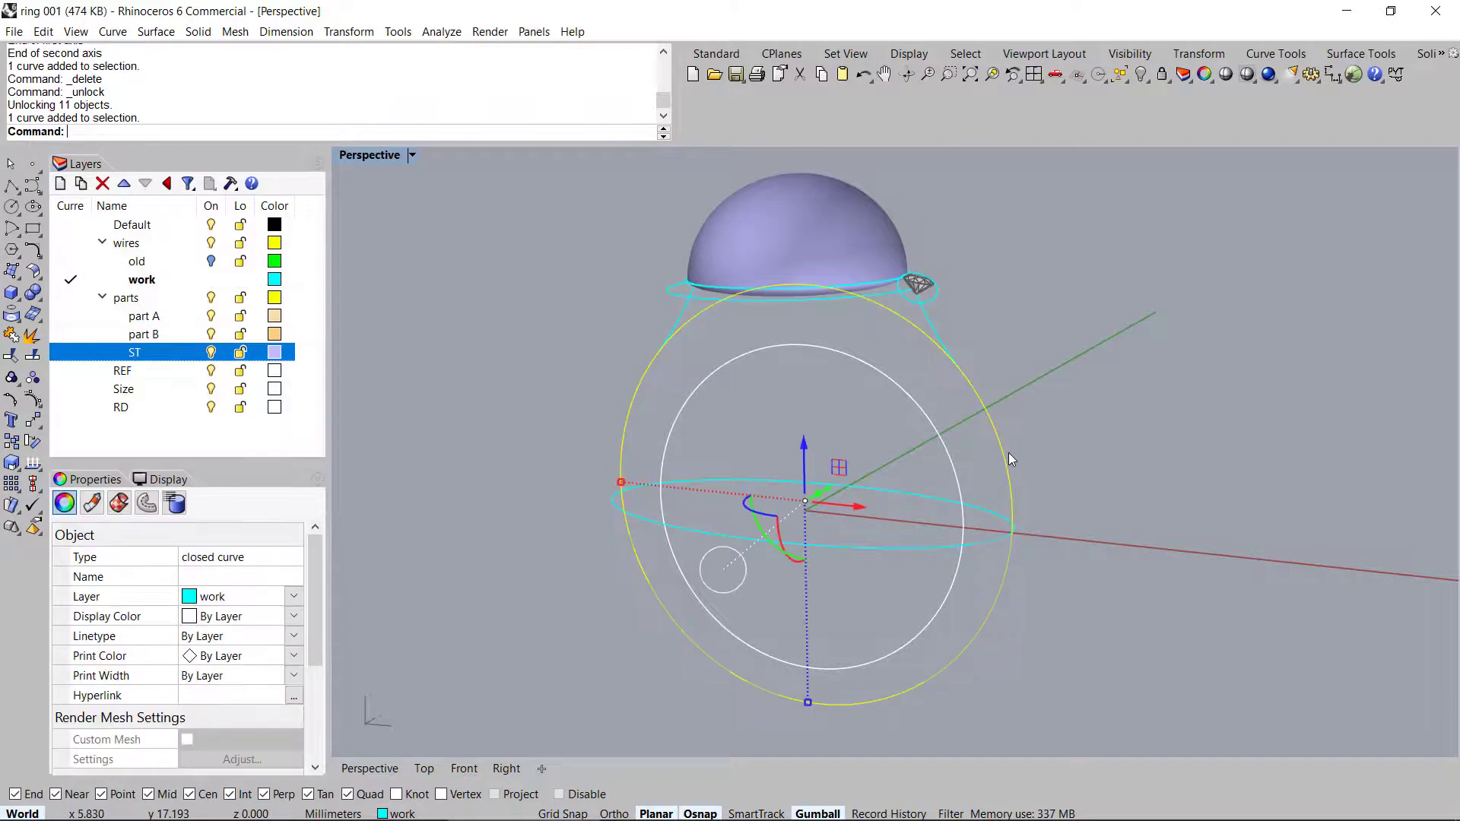
right_click_drag(878, 422, 880, 390)
key("ctrl+shift+s")
left_click(674, 362)
key("Return")
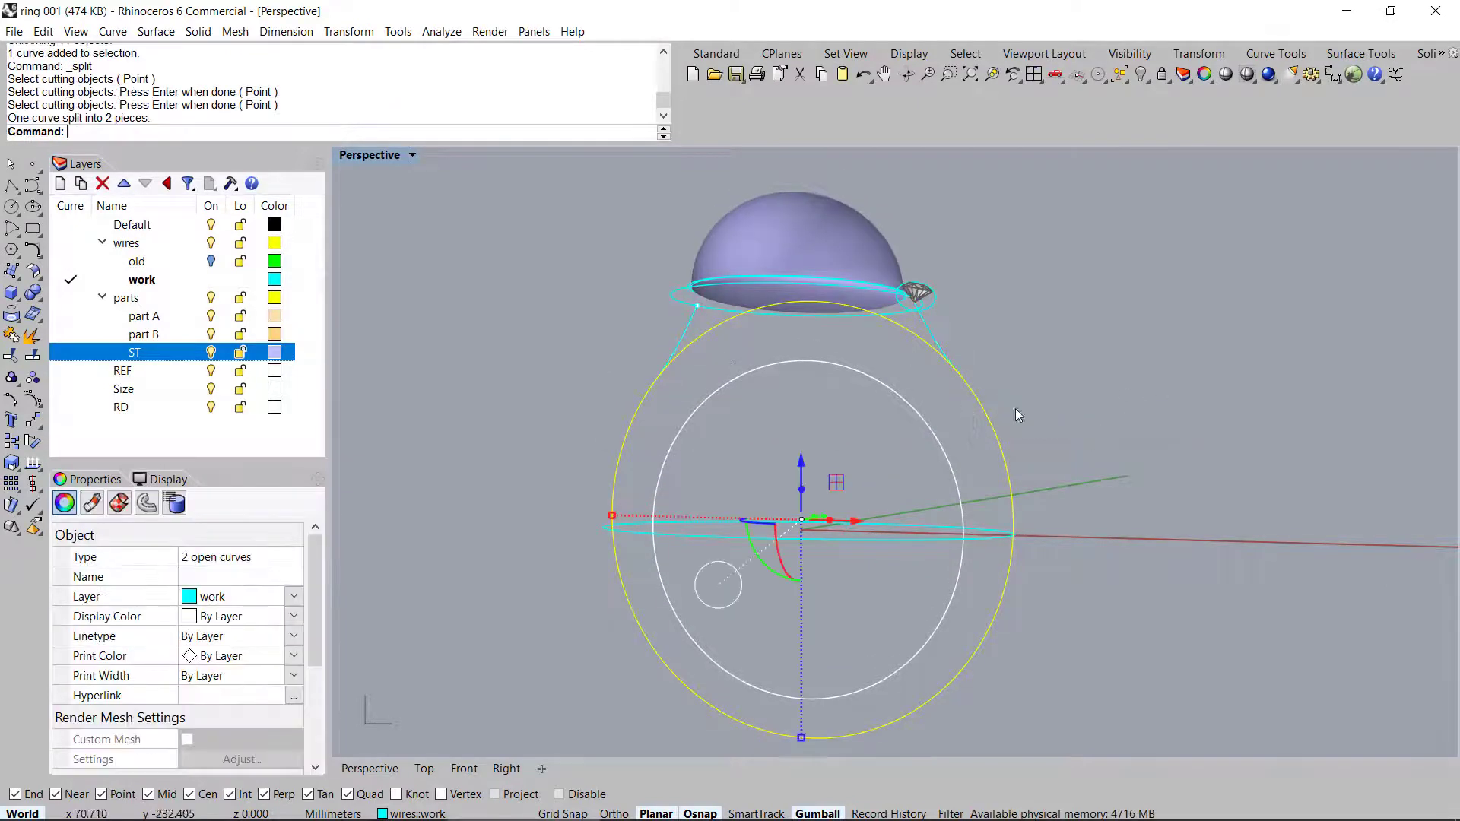
left_click(1001, 446, "ctrl")
key("Delete")
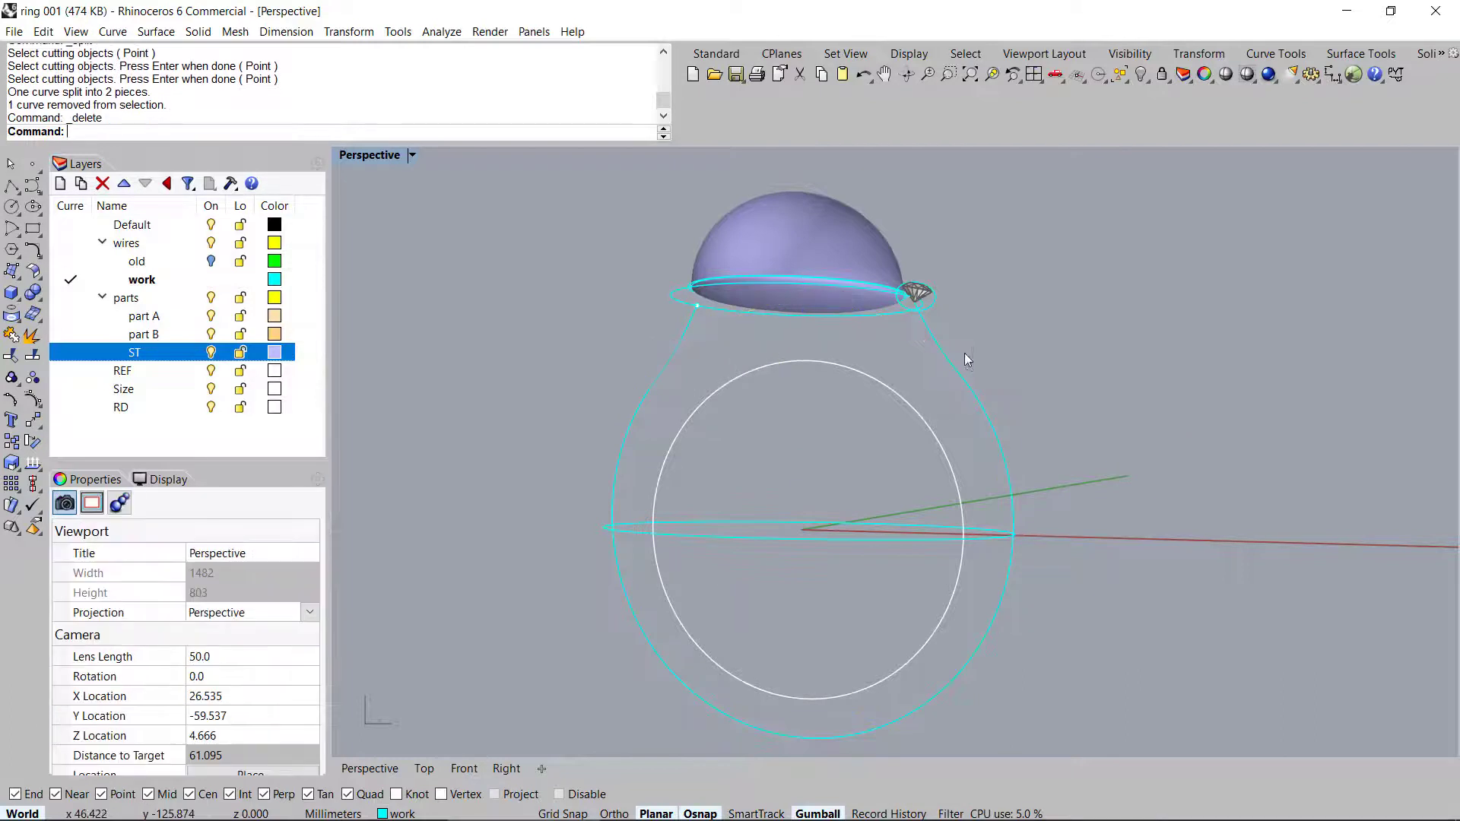
Join the two connecting curves and the remaining outer arc into one open curve
left_click_drag(942, 372, 933, 381)
left_click(682, 355)
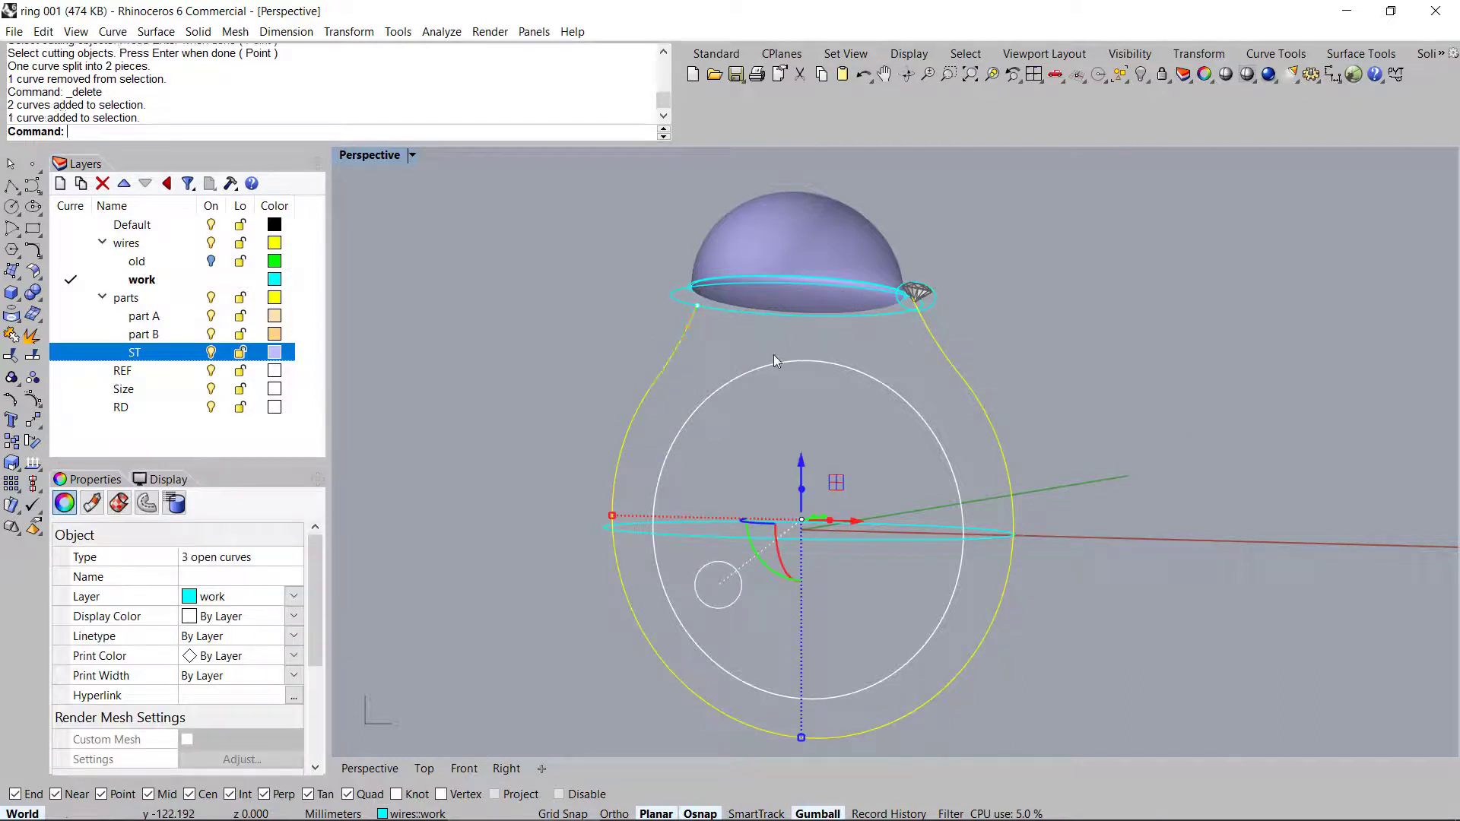
middle_click(1093, 372)
left_click(1098, 285)
right_click_drag(809, 363, 902, 380)
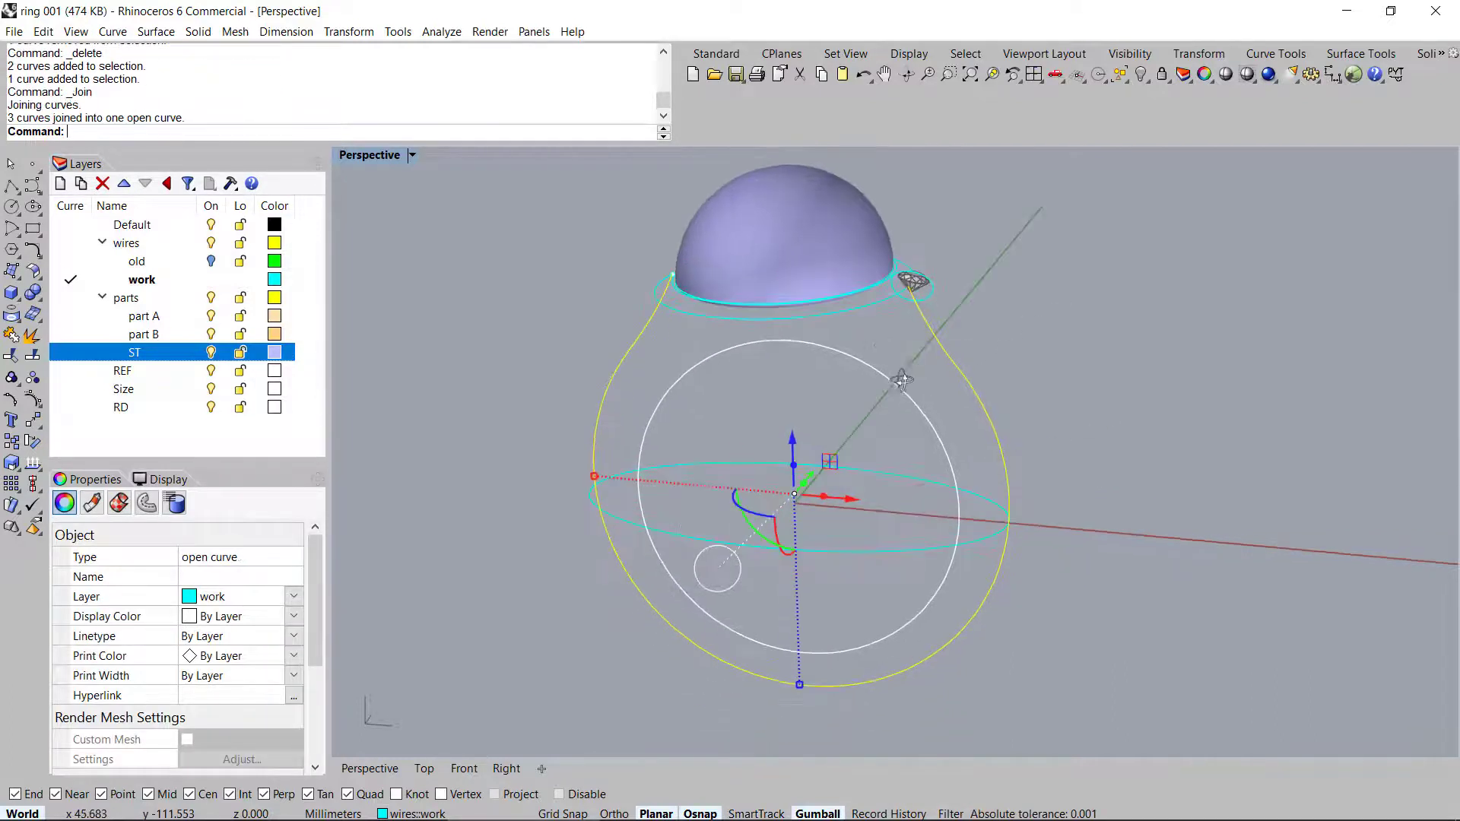
Split the joined ring curve with the horizontal ellipse, and lock its lower piece together with the inner circle
key("ctrl+shift+s")
left_click(975, 497)
right_click_drag(1043, 477, 984, 441)
right_click(1021, 481)
left_click_drag(1047, 586, 844, 643)
right_click_drag(931, 540, 901, 327)
key("ctrl+l")
Lock everything except the outer oval, the horizontal ellipse and the two upper side curves
left_click(901, 327)
left_click_drag(1100, 611, 684, 414, "shift")
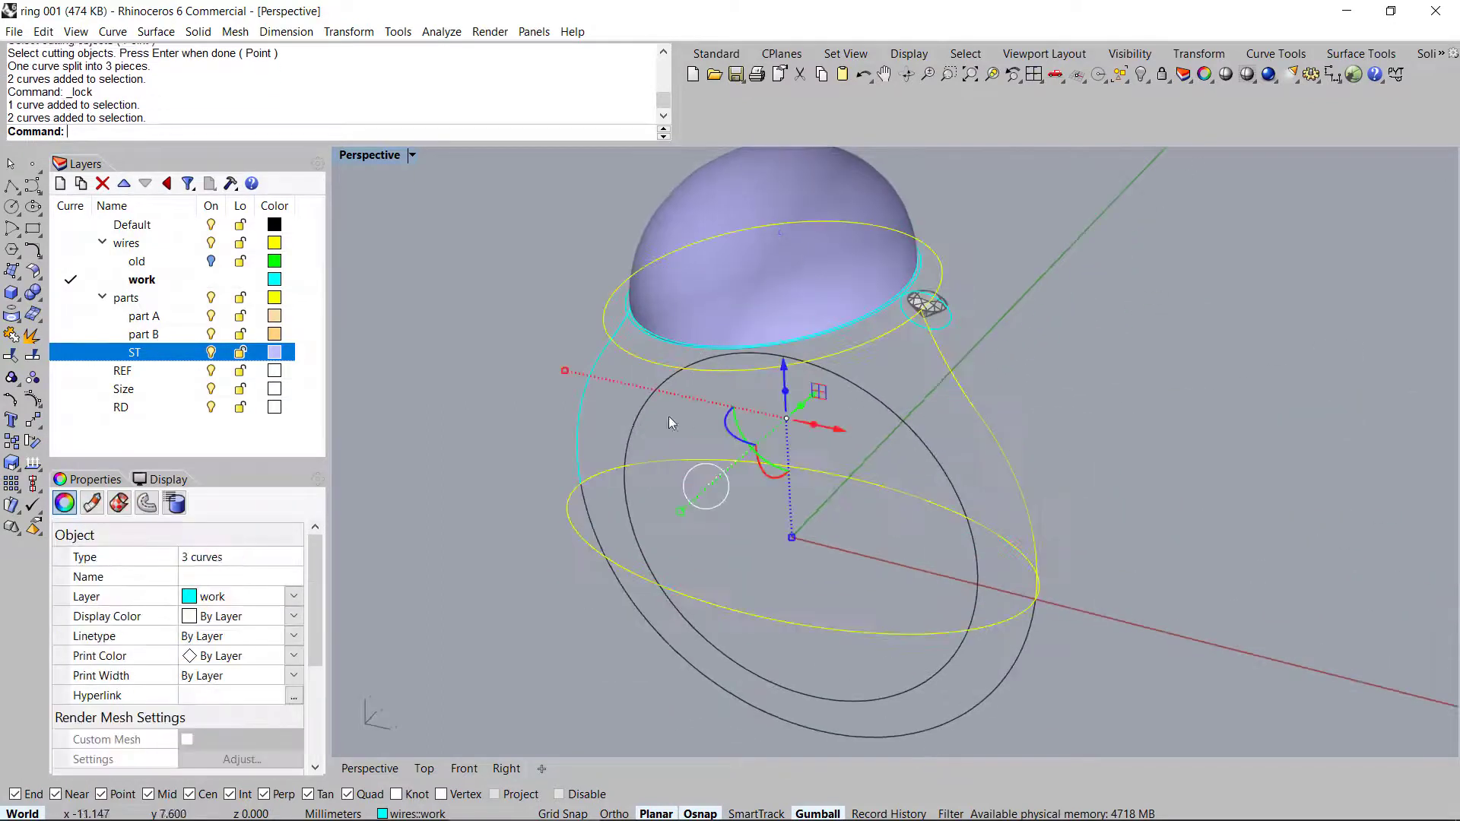
left_click(564, 462, "shift")
right_click_drag(1096, 479, 1007, 413)
key("ctrl+i")
key("ctrl+l")
Create a closed two-rail sweep along the outer oval and the ellipse, using the two side curves as cross sections
left_click_drag(1080, 251, 554, 607)
right_click_drag(554, 606, 891, 469)
key("ctrl+2")
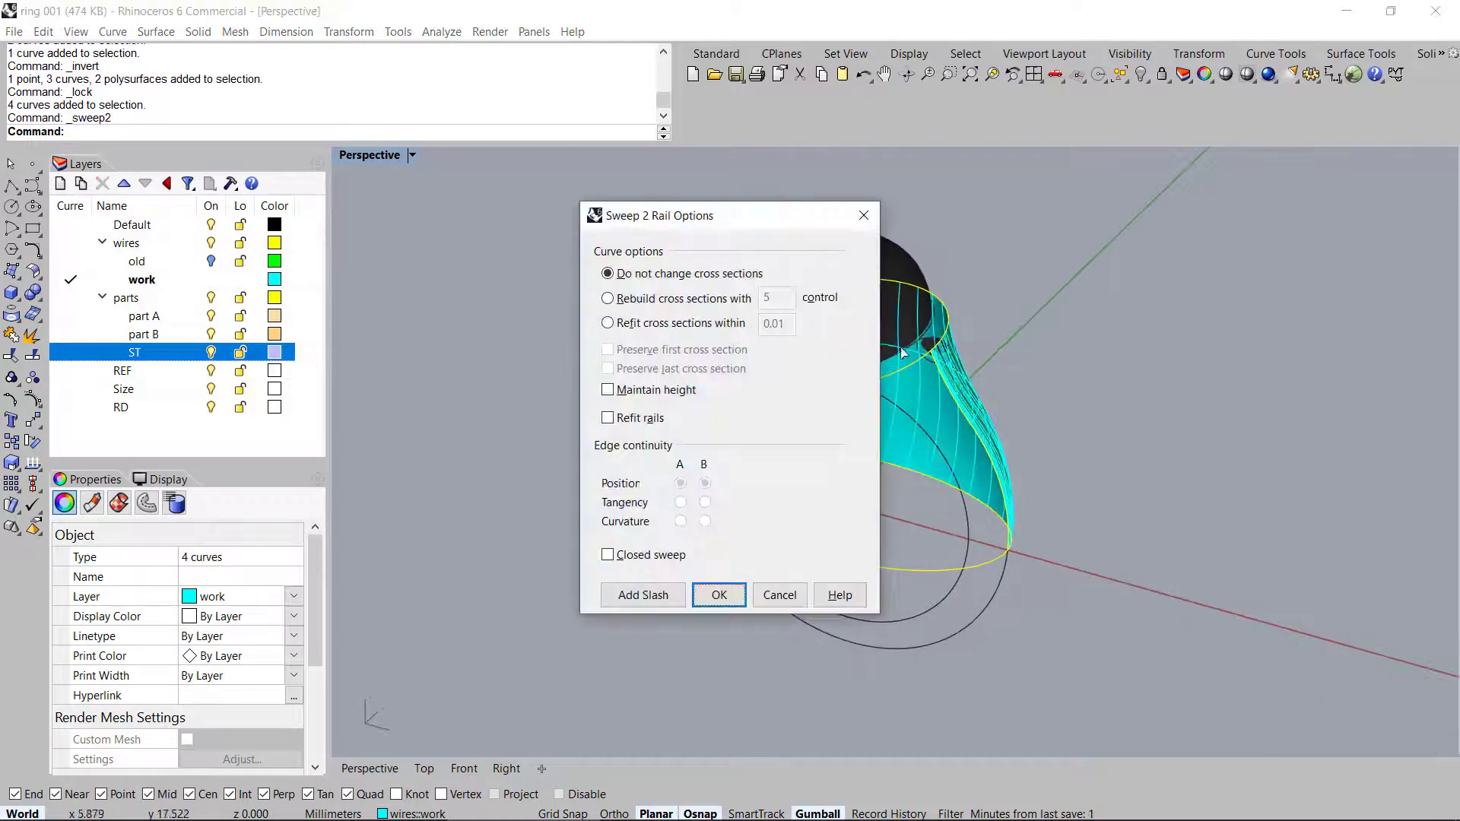
left_click(608, 555)
right_click_drag(1173, 414, 1232, 426)
key("Return")
right_click_drag(1189, 486, 1139, 440)
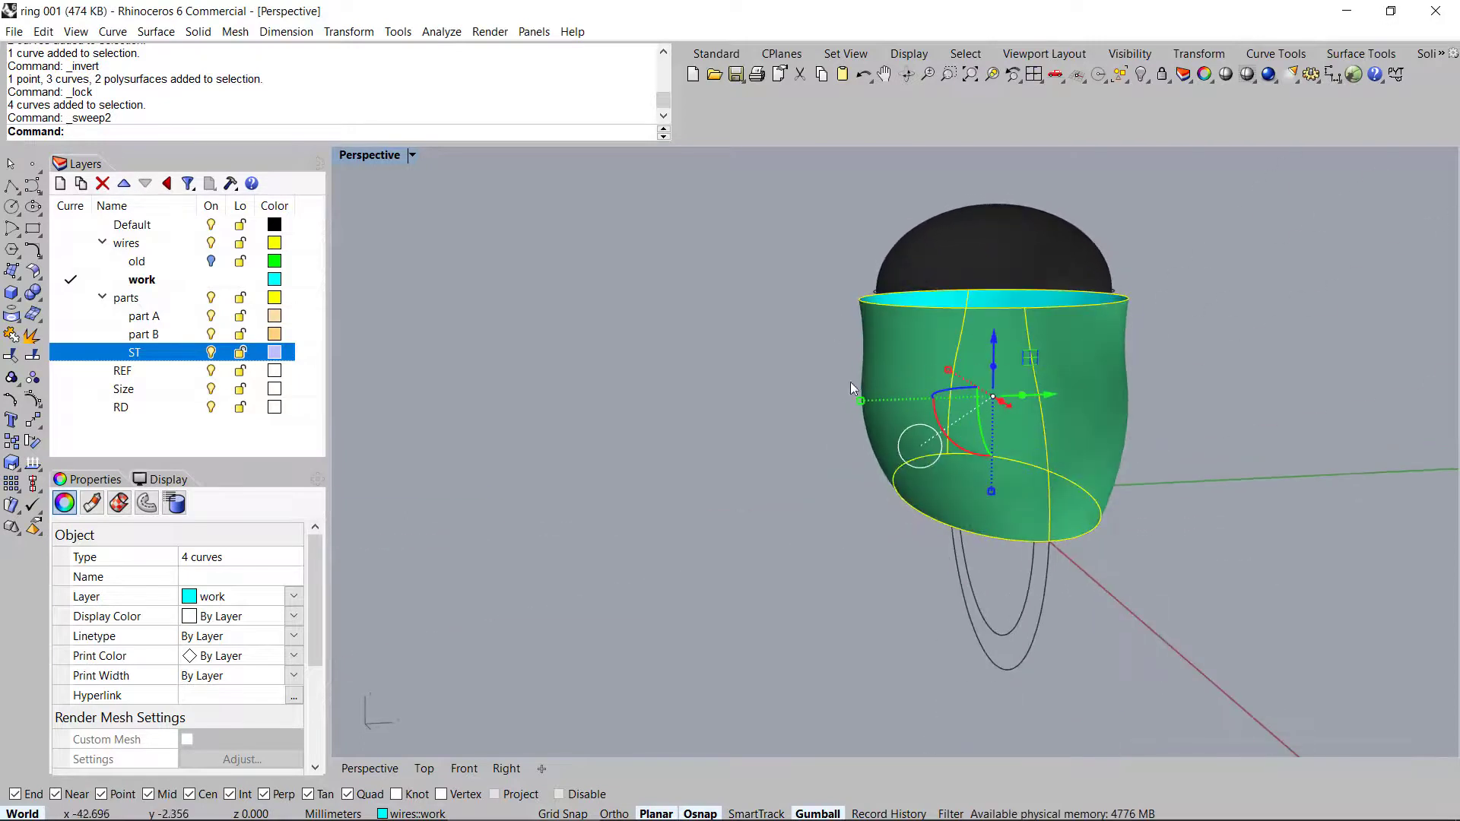
Undo the last two-rail sweep and preview it again on the same four curves
right_click_drag(858, 407, 977, 469)
key("ctrl+z")
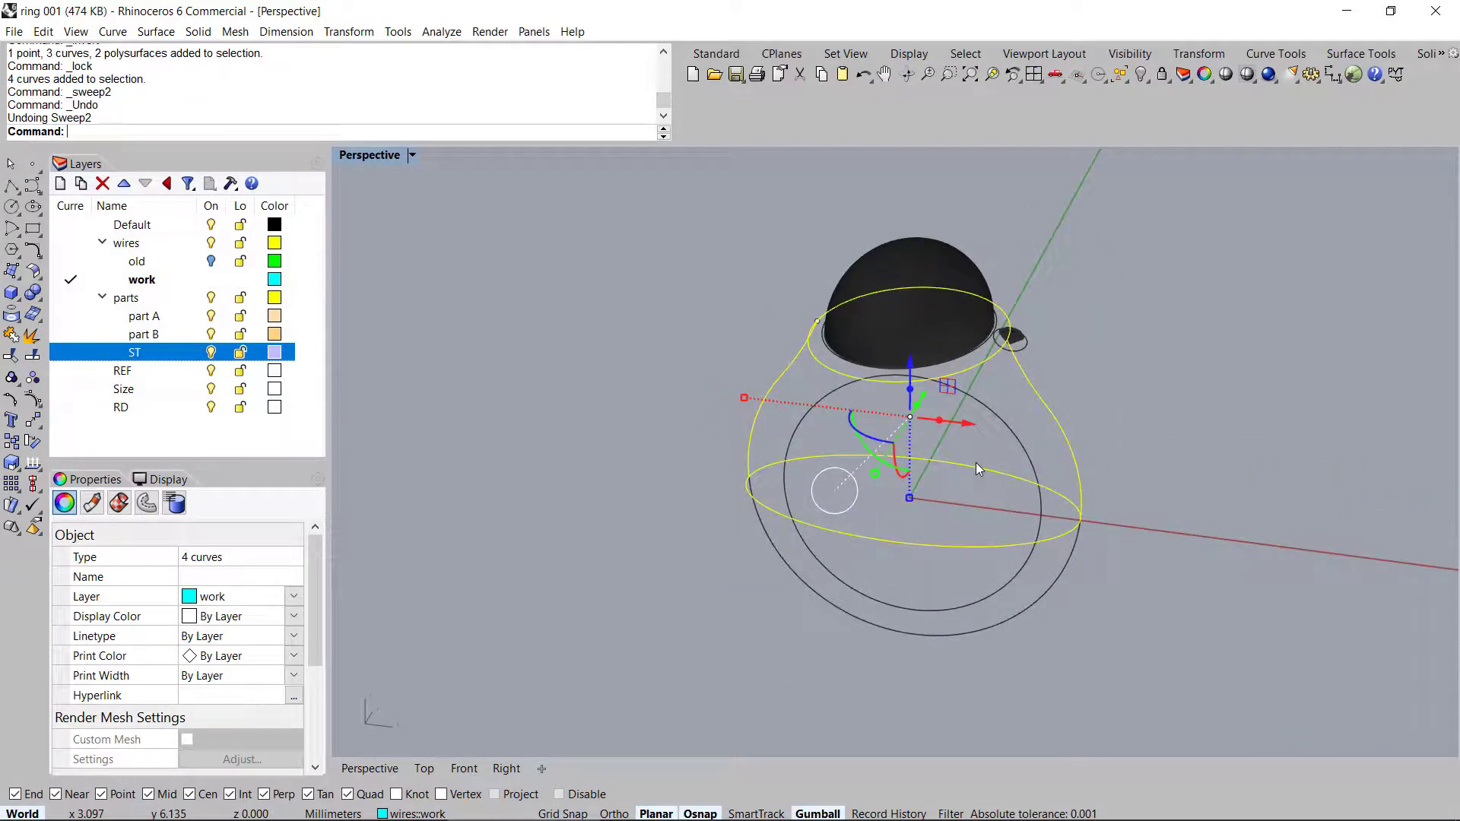
right_click(976, 463)
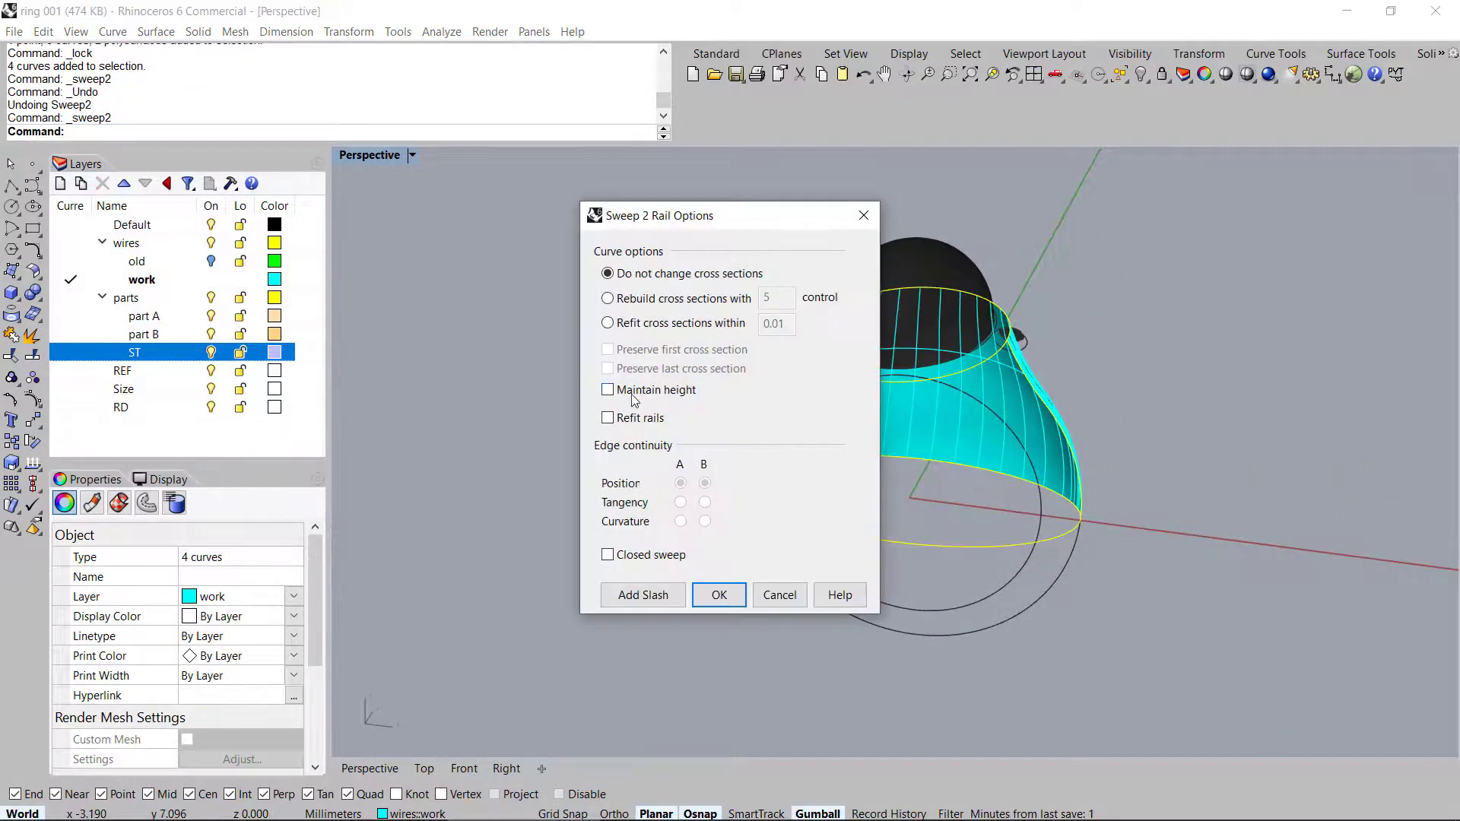
right_click_drag(1211, 475, 1171, 508)
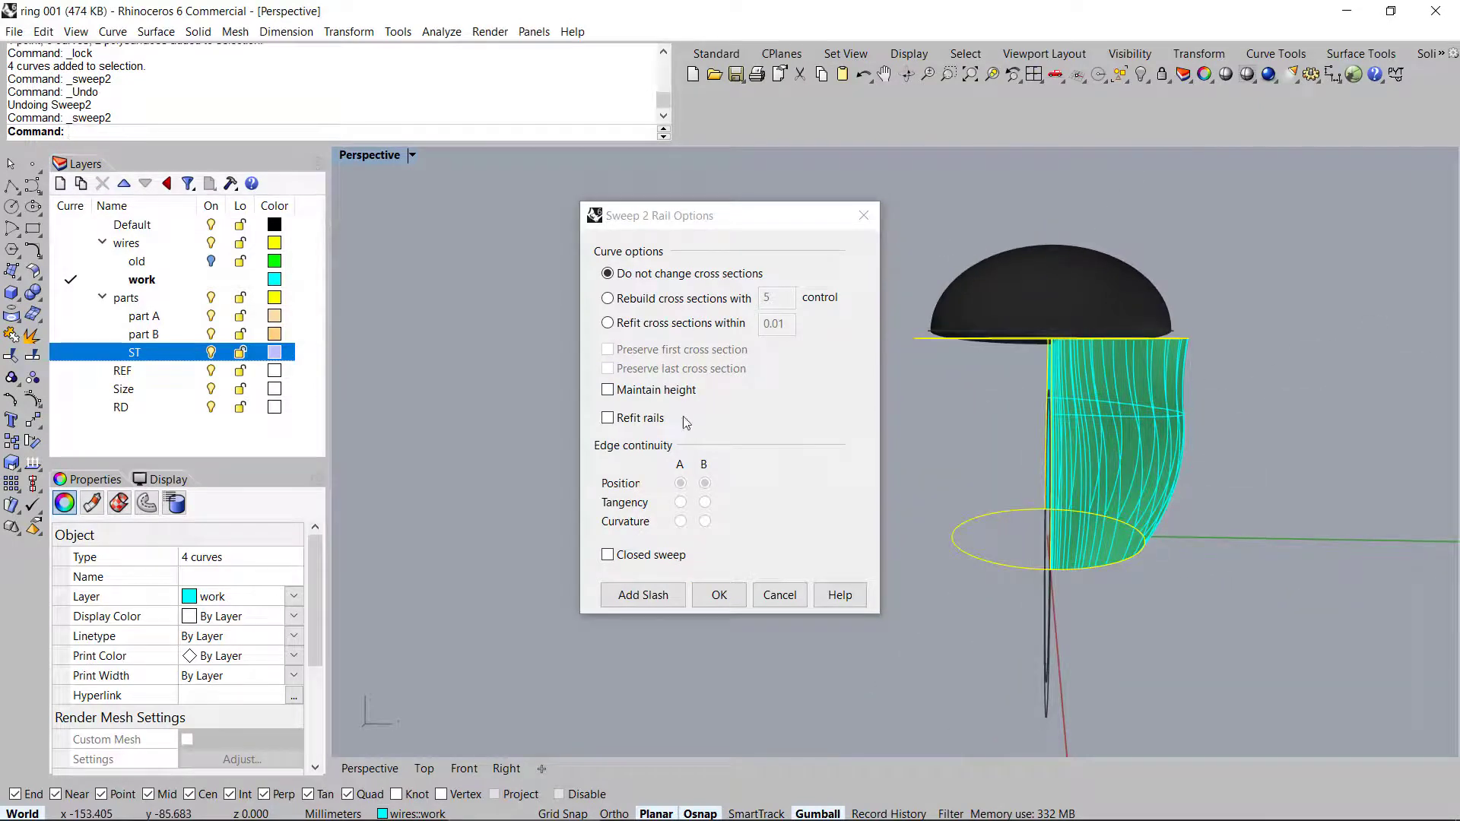
left_click(648, 556)
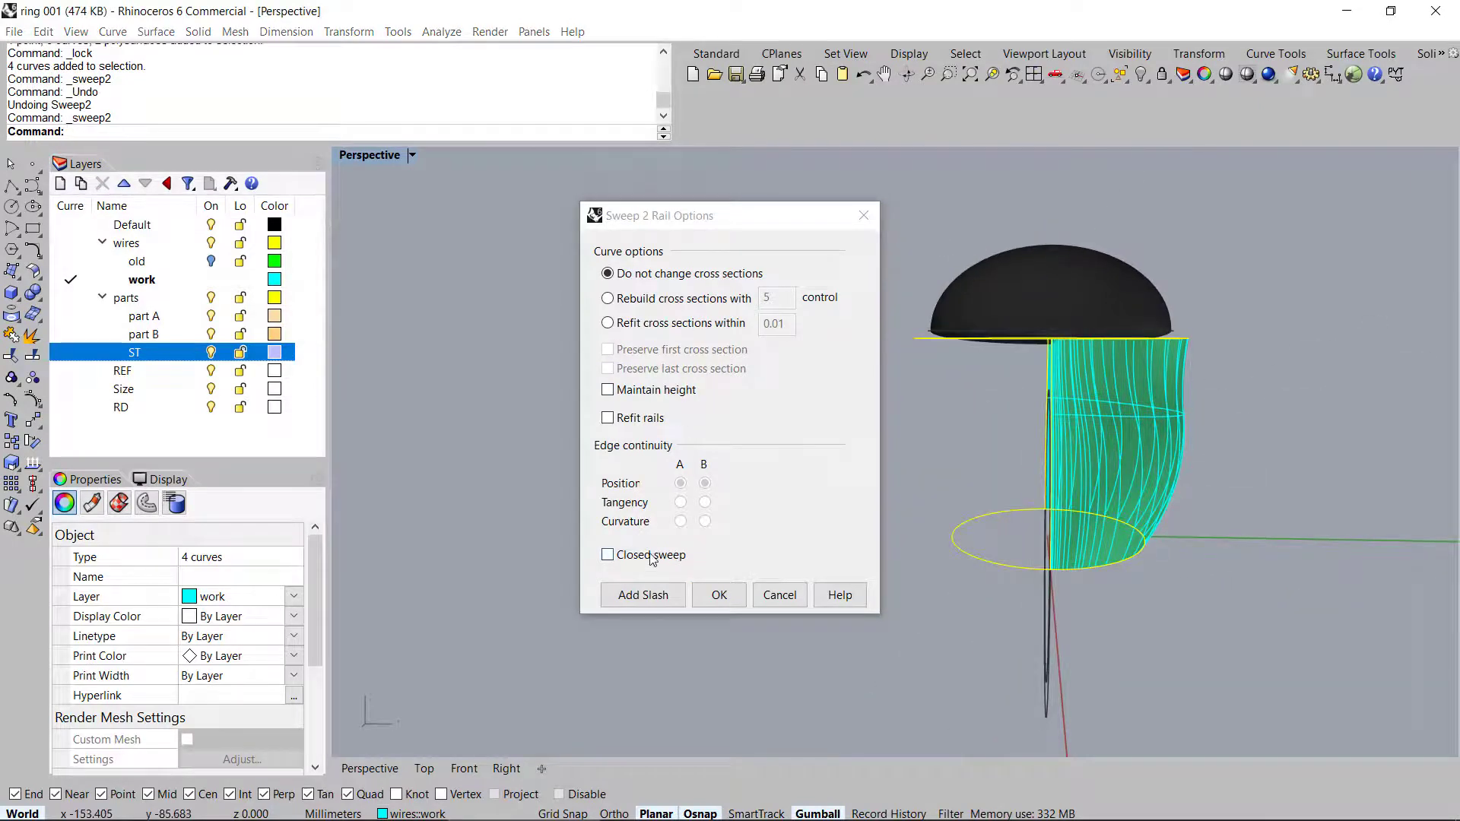
left_click(658, 392)
right_click_drag(1028, 419, 923, 441)
key("Escape")
Try to build a curve network surface from the outer oval, the horizontal ellipse and the two side curves
key("Return")
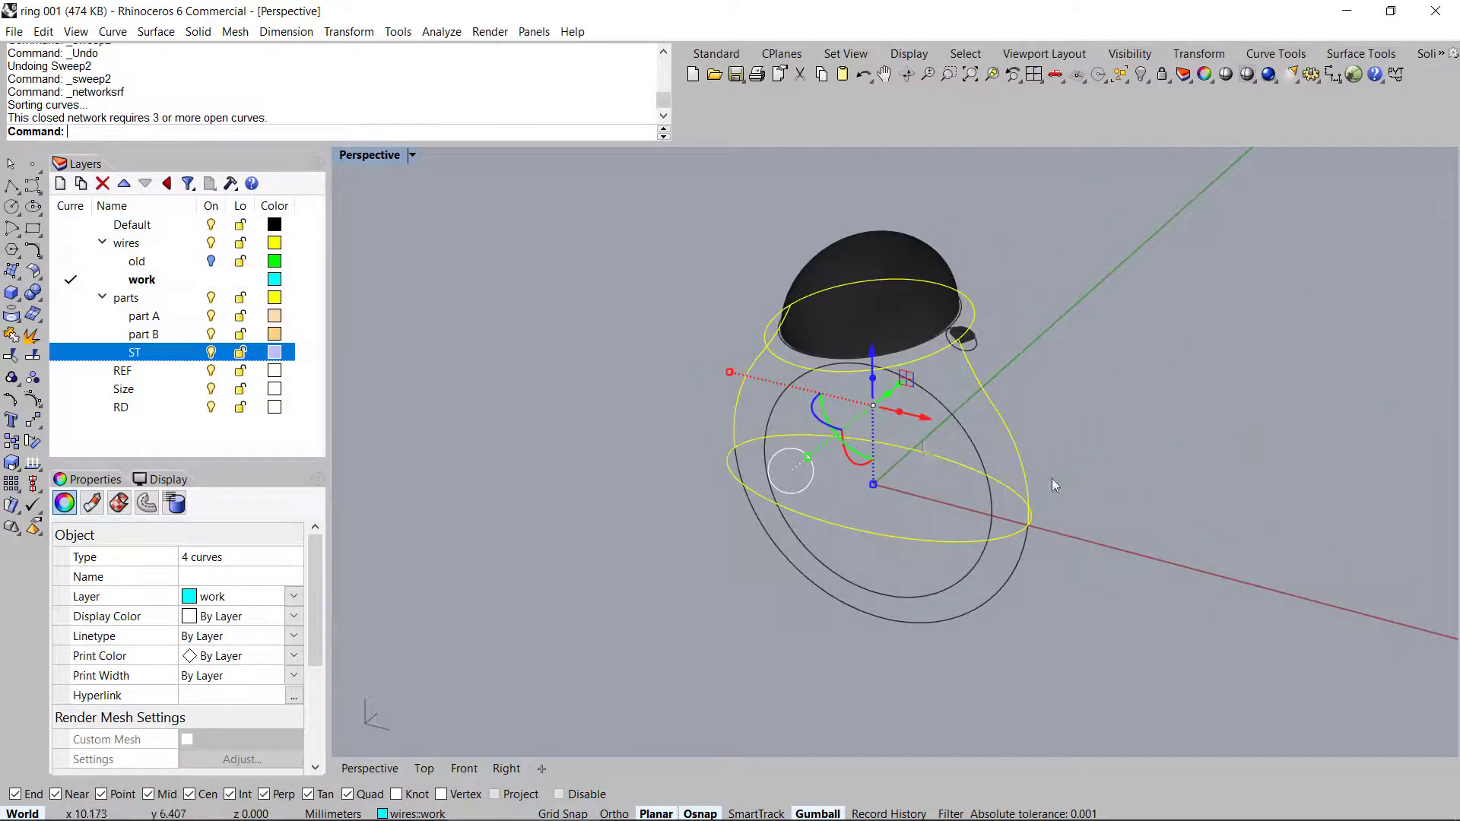
right_click_drag(1051, 508, 997, 542)
right_click_drag(954, 459, 1000, 506)
Split the outer oval and the horizontal ellipse with the two side curves
scroll(1047, 527, "up", 3)
left_click(1046, 510)
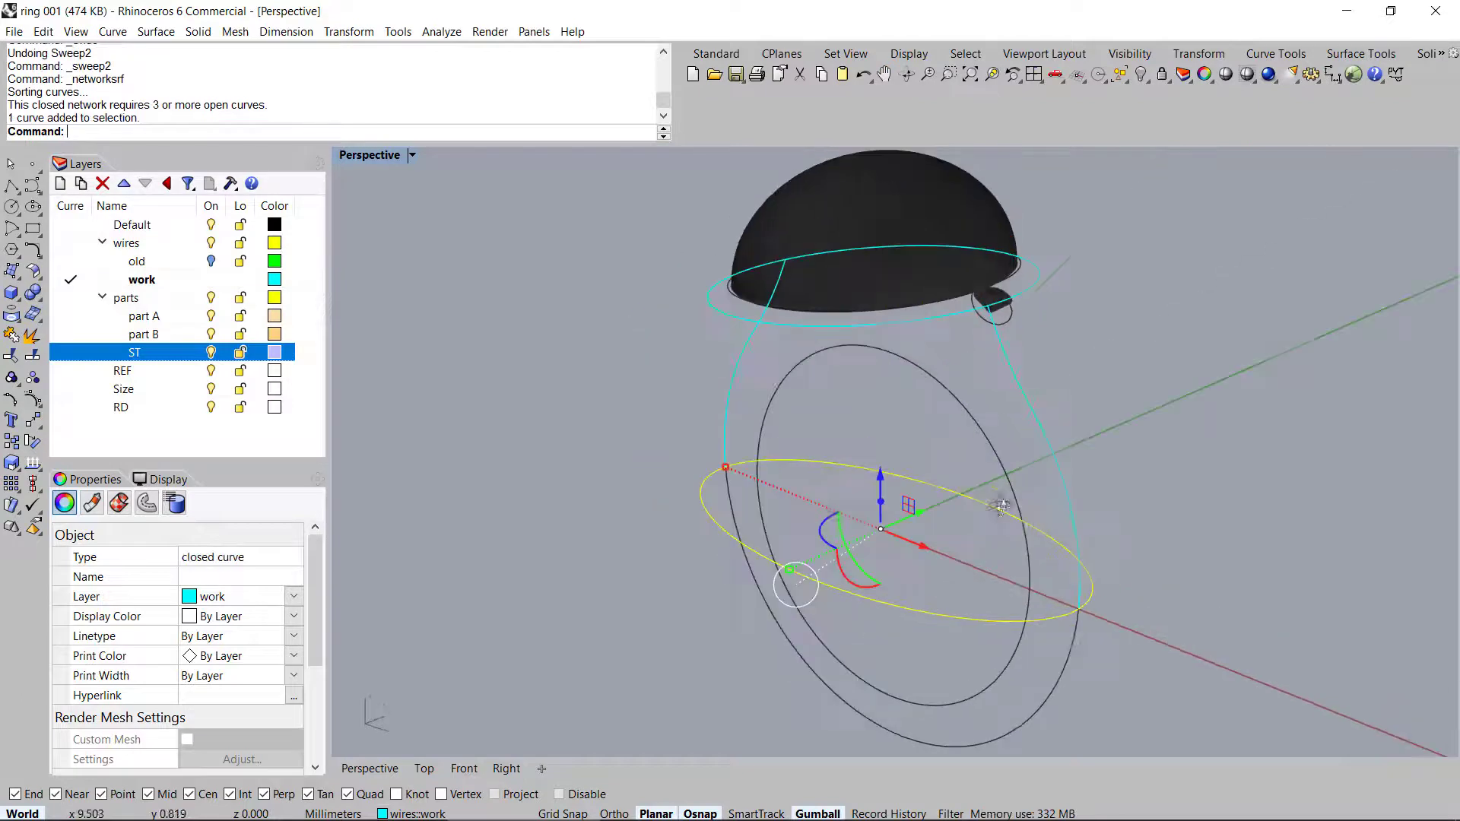
left_click(925, 325, "shift")
right_click_drag(728, 400, 800, 380)
key("ctrl+shift+s")
left_click_drag(1117, 365, 631, 274)
right_click(776, 387)
right_click_drag(777, 388, 838, 274)
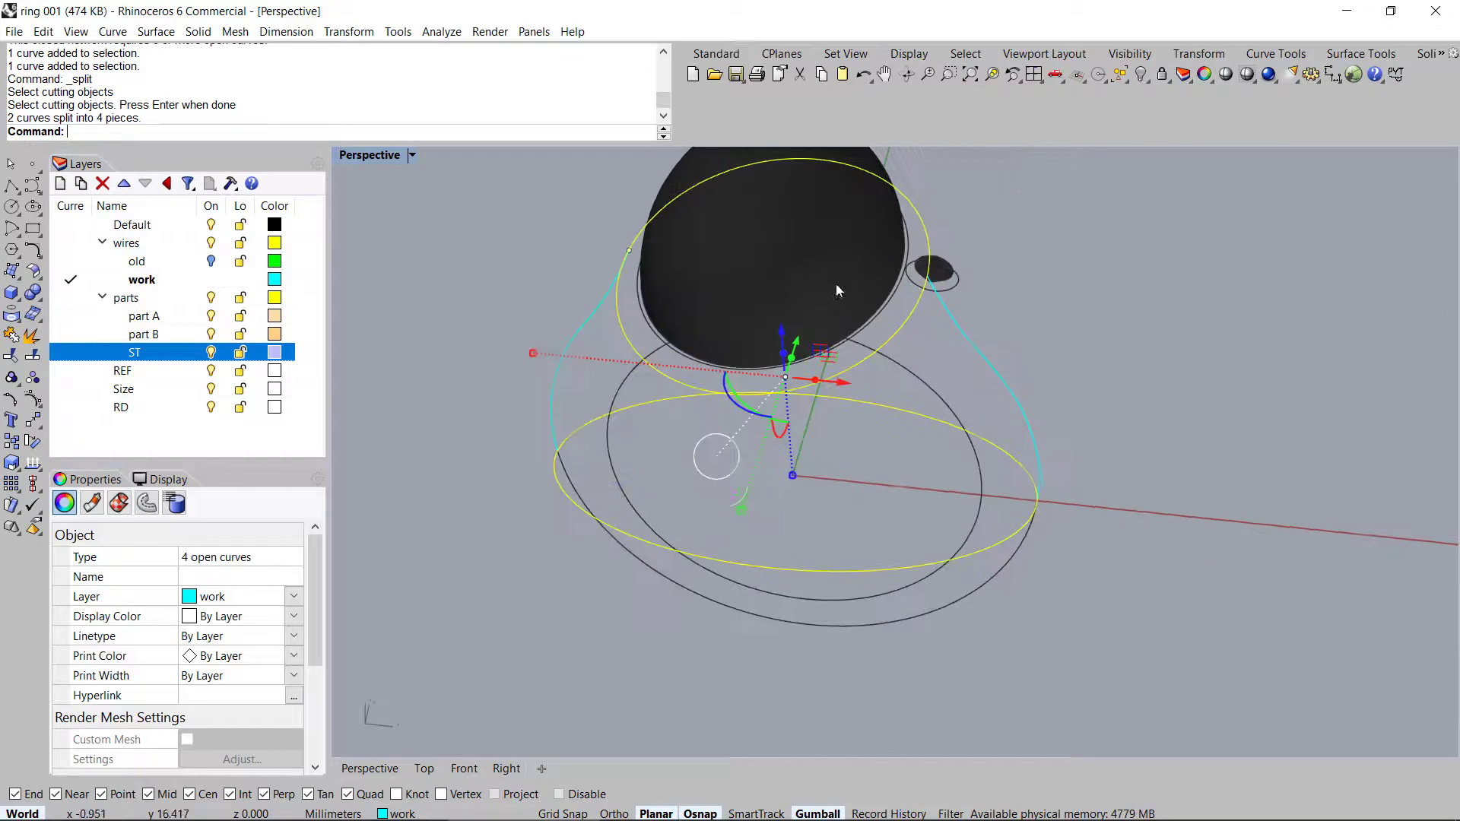
Preview a two-rail sweep using only the front halves of the oval and ellipse with the two side curves
left_click_drag(916, 203, 908, 213, "ctrl")
left_click_drag(955, 391, 935, 432, "ctrl")
left_click(971, 342, "shift")
left_click(577, 327, "shift")
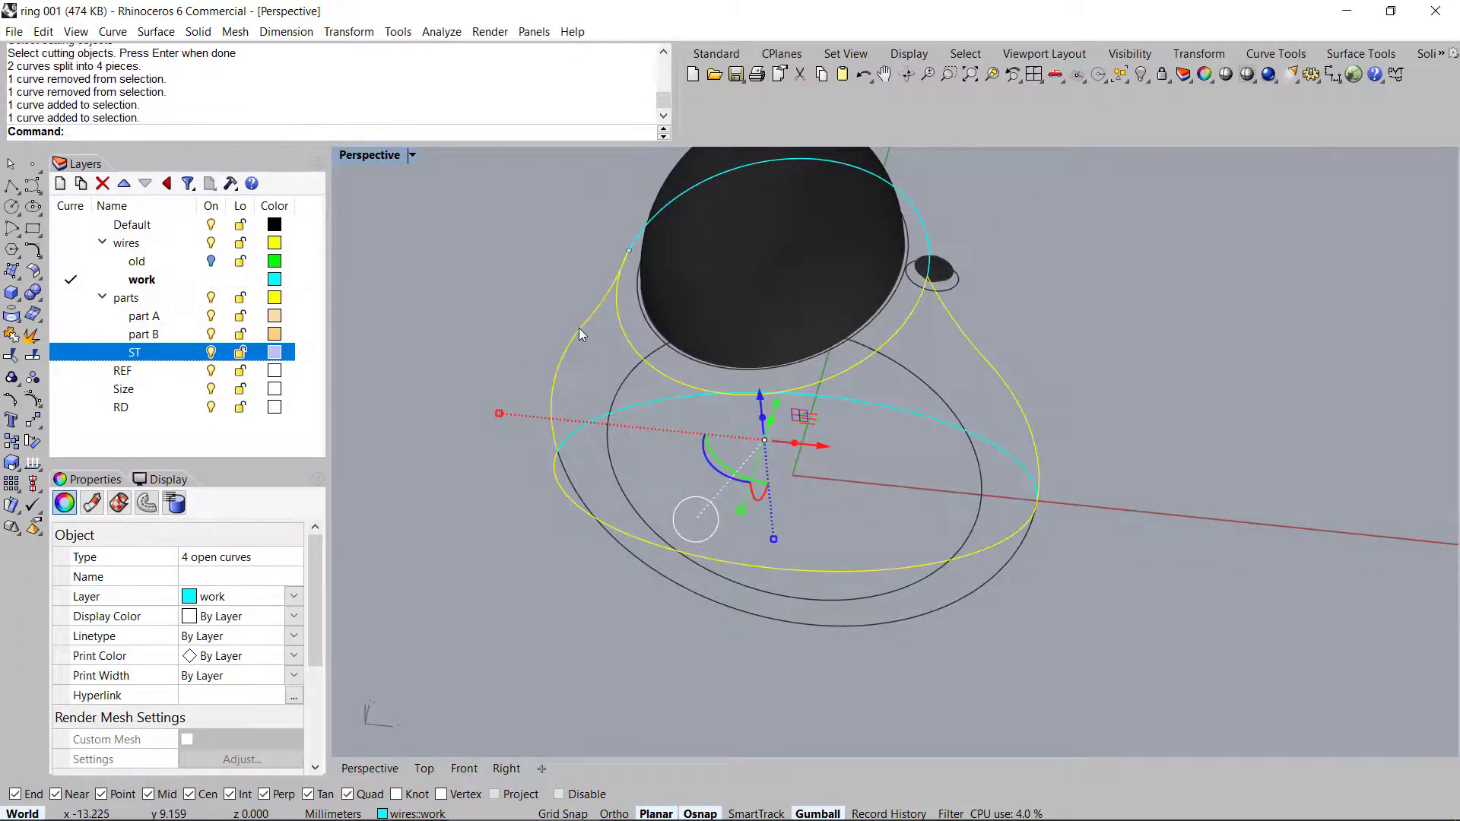
key("ctrl+2")
right_click_drag(1037, 424, 736, 407)
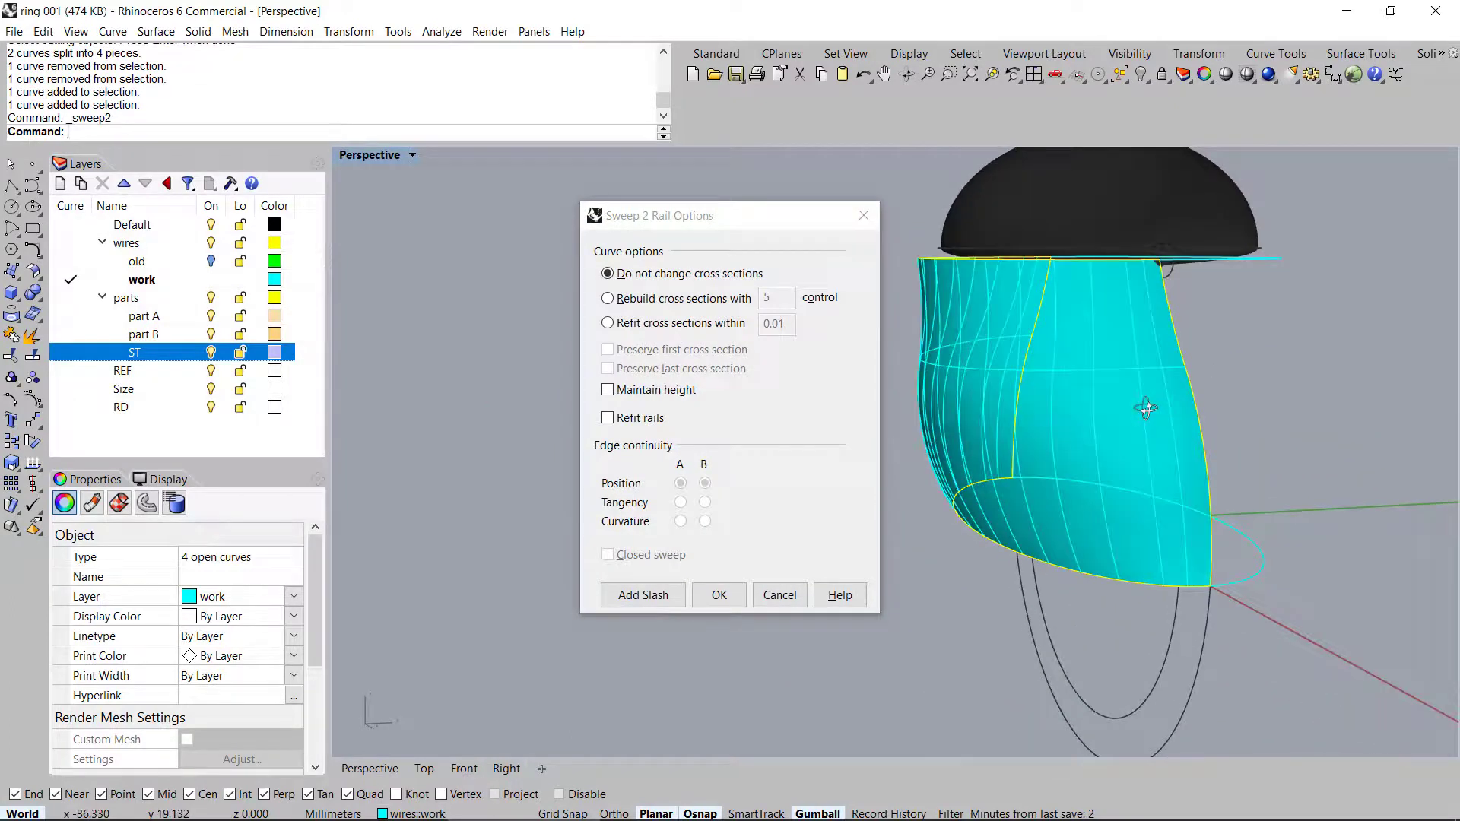
key("Escape")
Try a curve network surface on the front half curves with Position edge matching, and undo it together with the oval and ellipse split
key("ctrl+3")
right_click_drag(1121, 417, 993, 479)
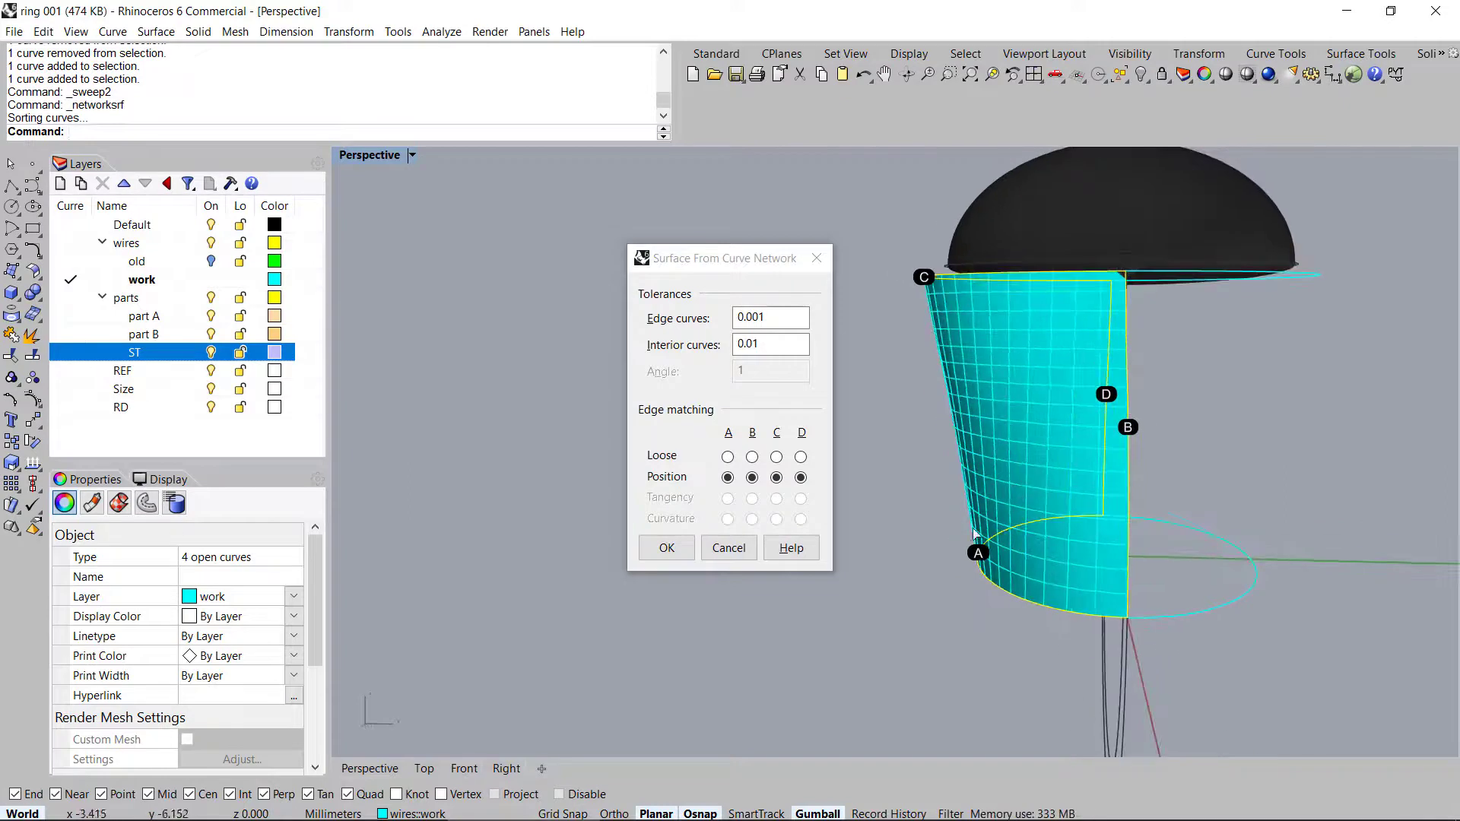
right_click_drag(945, 347, 1174, 408)
key("ctrl+z")
right_click_drag(1173, 495, 1123, 487)
key("ctrl+z")
Create a two-rail sweep from the full oval, the ellipse and both side curves with Closed sweep and Refit rails enabled
left_click(979, 326)
right_click_drag(979, 326, 849, 365)
right_click_drag(928, 296, 919, 395)
left_click_drag(1085, 283, 722, 462)
right_click(719, 455)
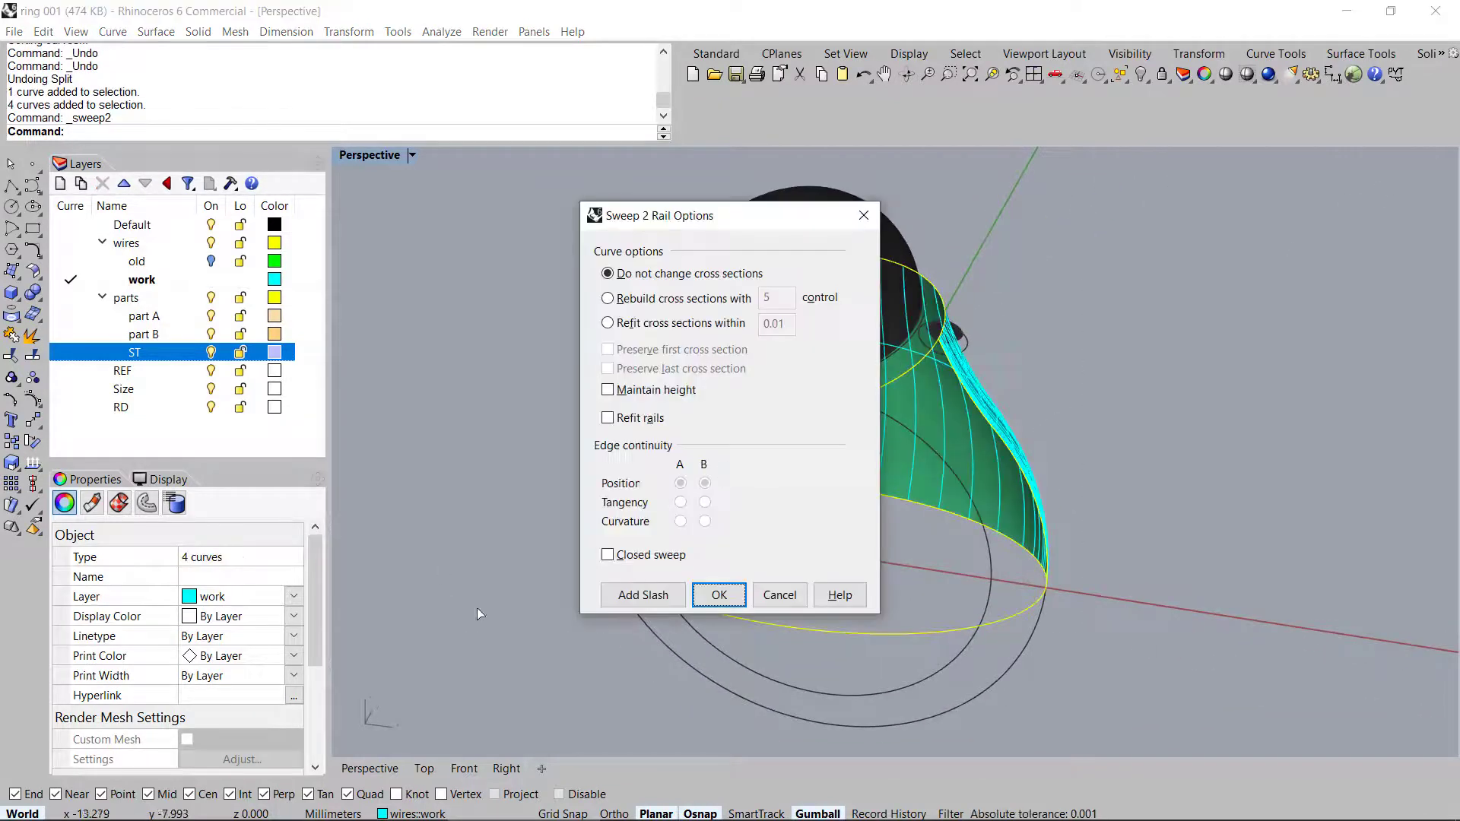
left_click(734, 556)
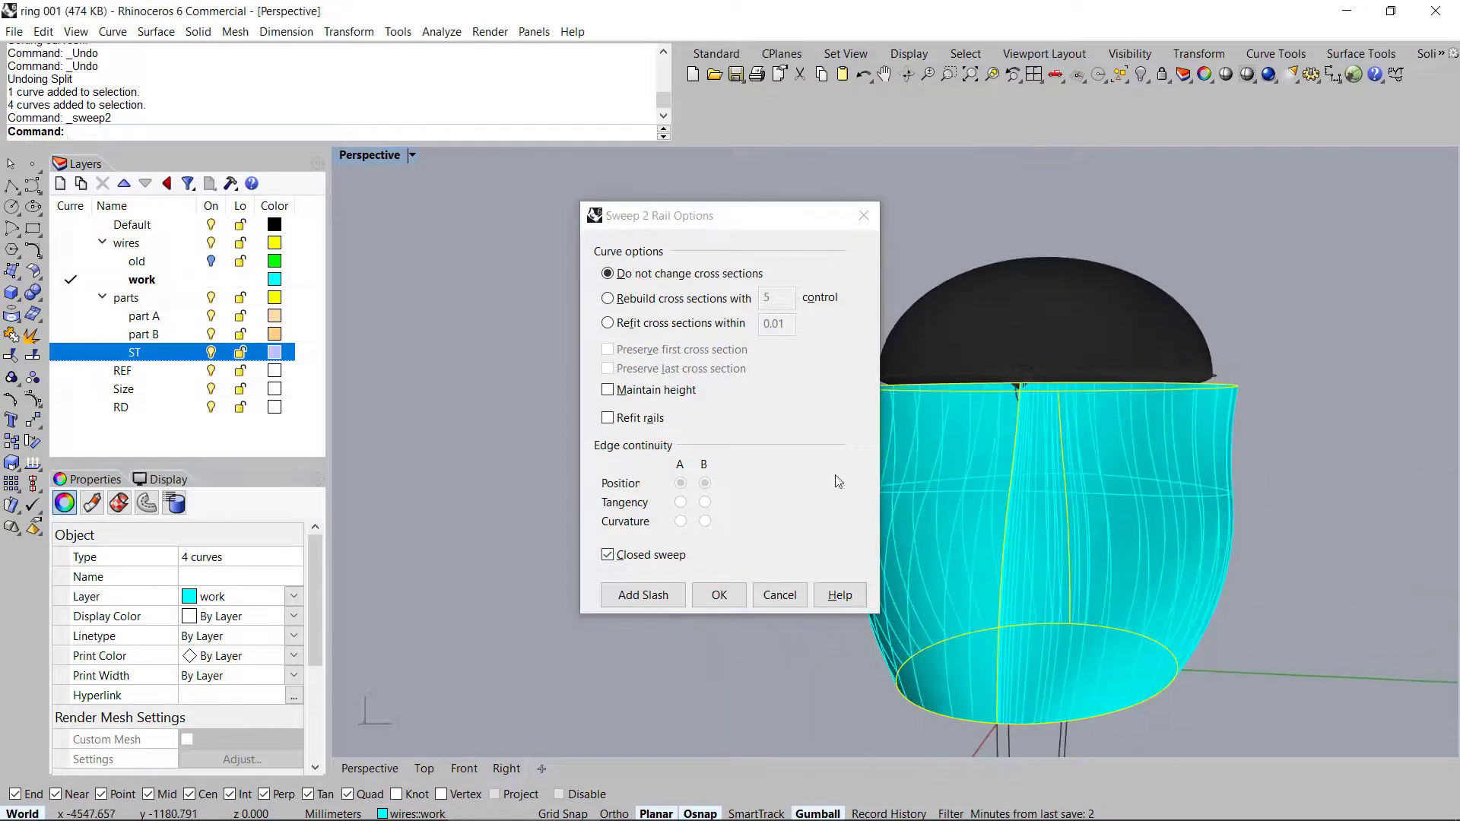
left_click(683, 391)
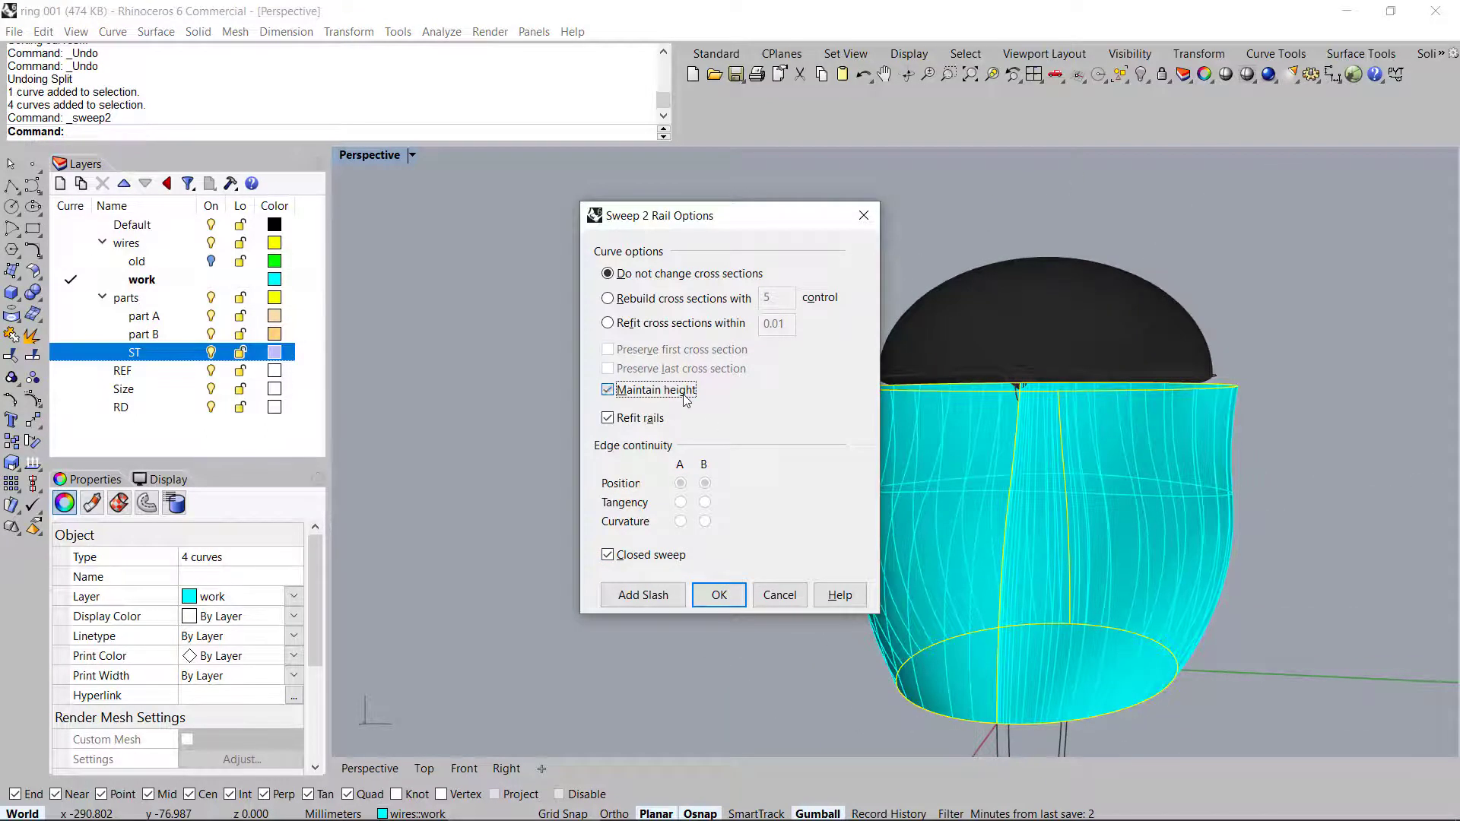
left_click(685, 396)
right_click_drag(1238, 504, 1163, 429)
right_click(1123, 378)
Examine the smoothness of the swept shoulder surface with the Environment Map analysis
scroll(1122, 377, "up", 6)
right_click_drag(1122, 377, 1127, 470)
scroll(1127, 470, "down", 4)
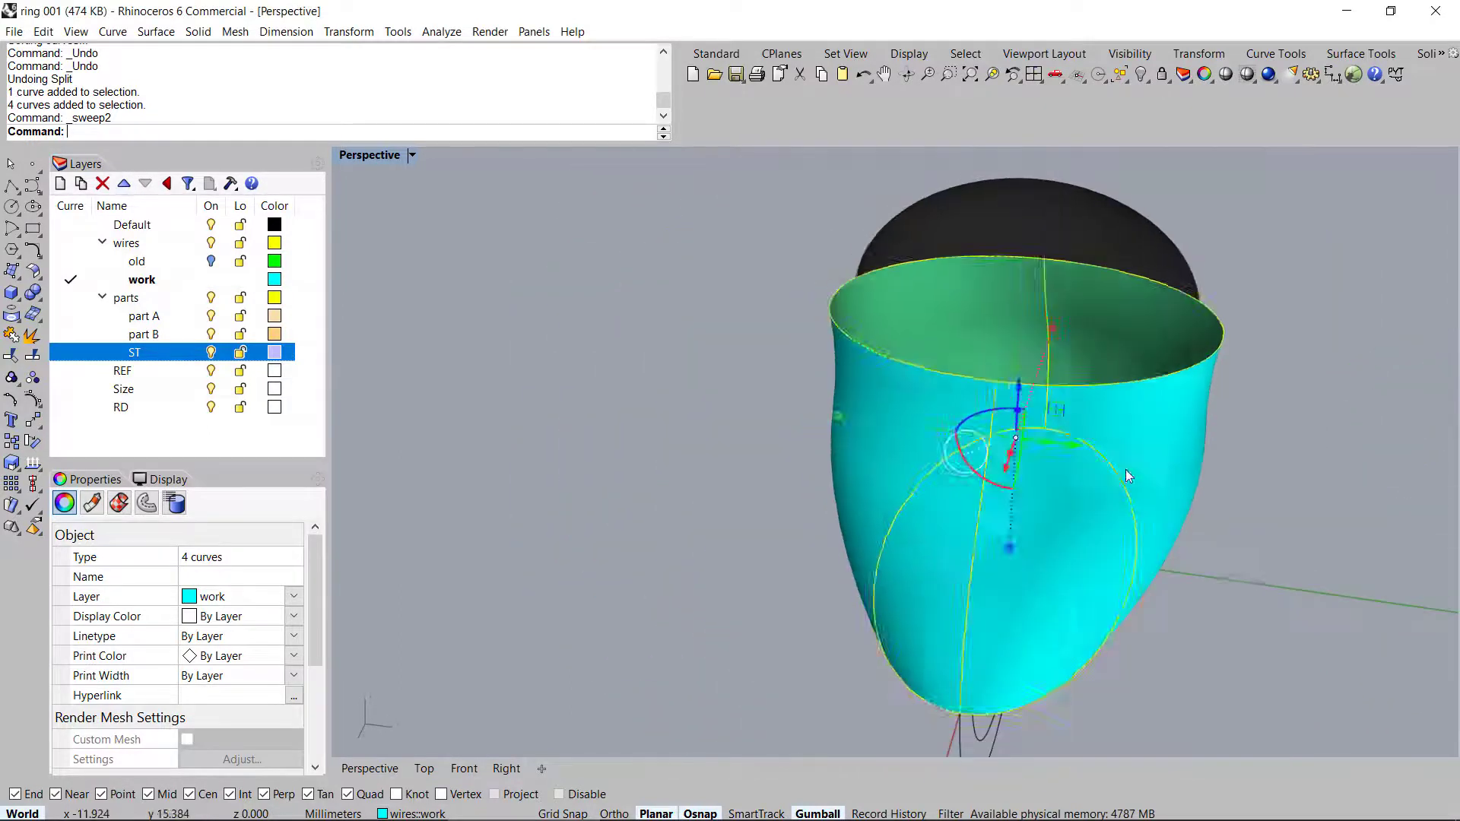
left_click(1251, 484)
right_click_drag(1251, 484, 997, 488)
left_click(999, 489)
middle_click(1001, 484)
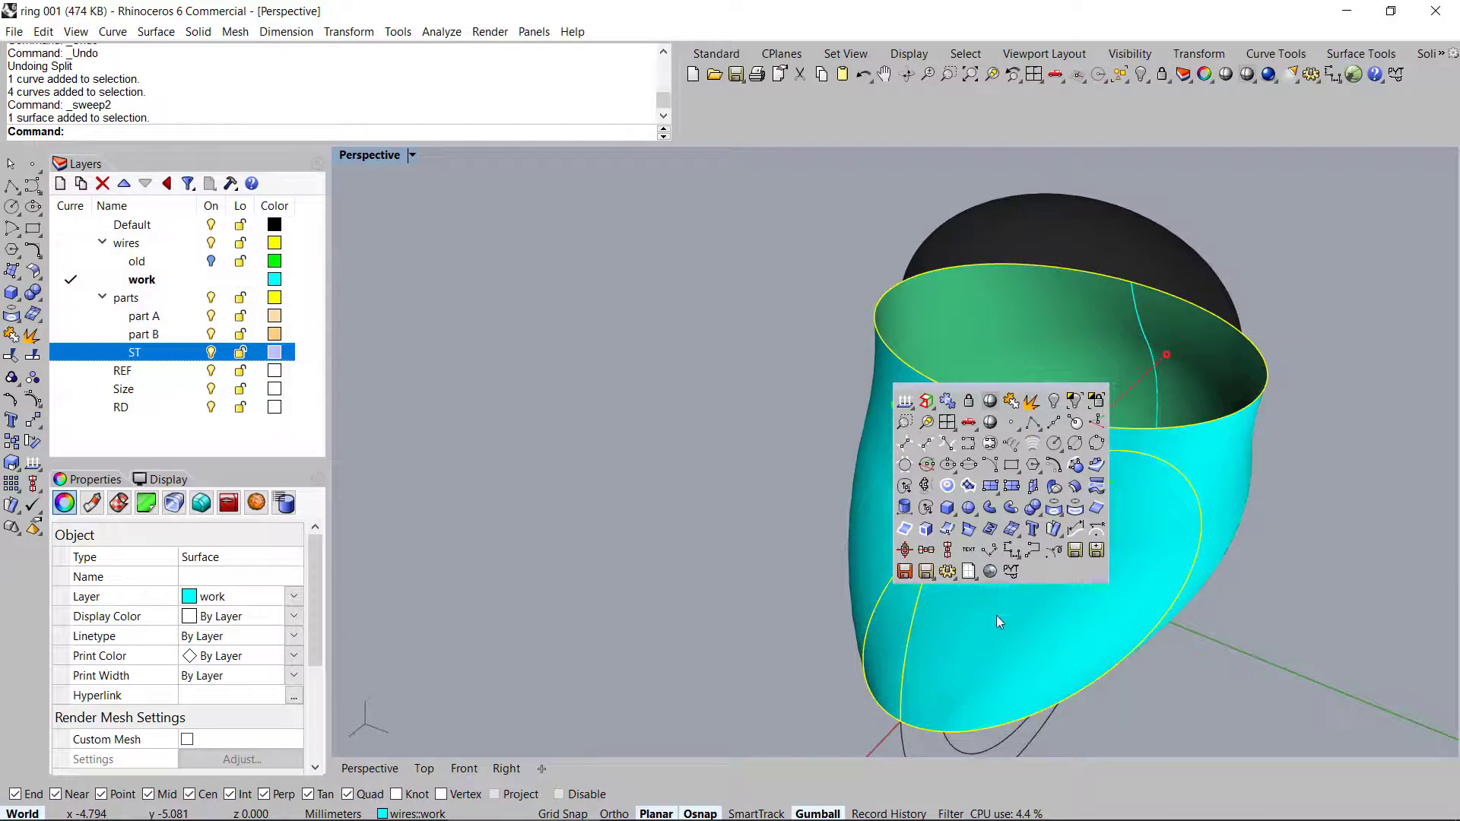
left_click(441, 32)
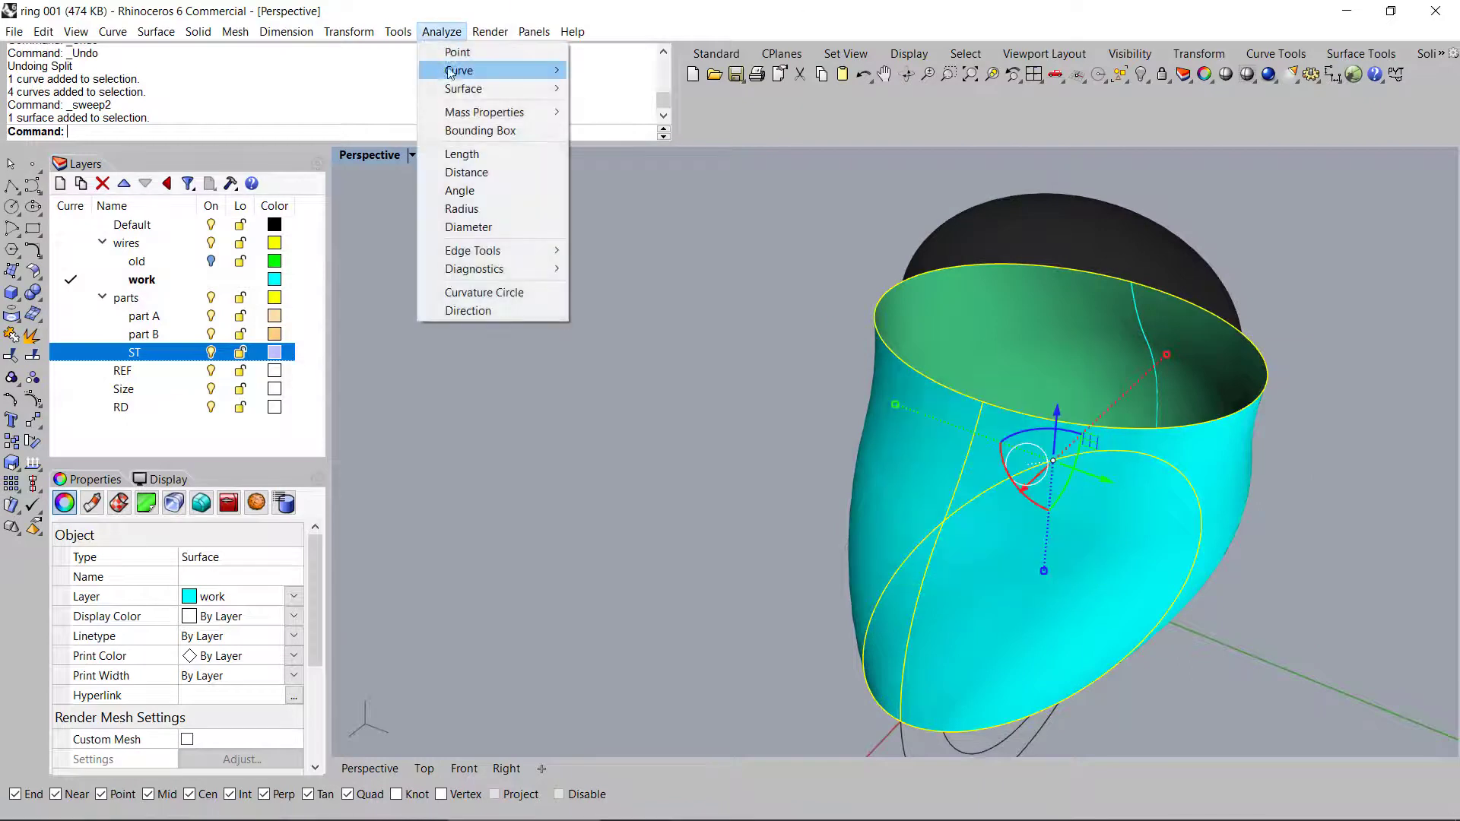
mouse_move(460, 90)
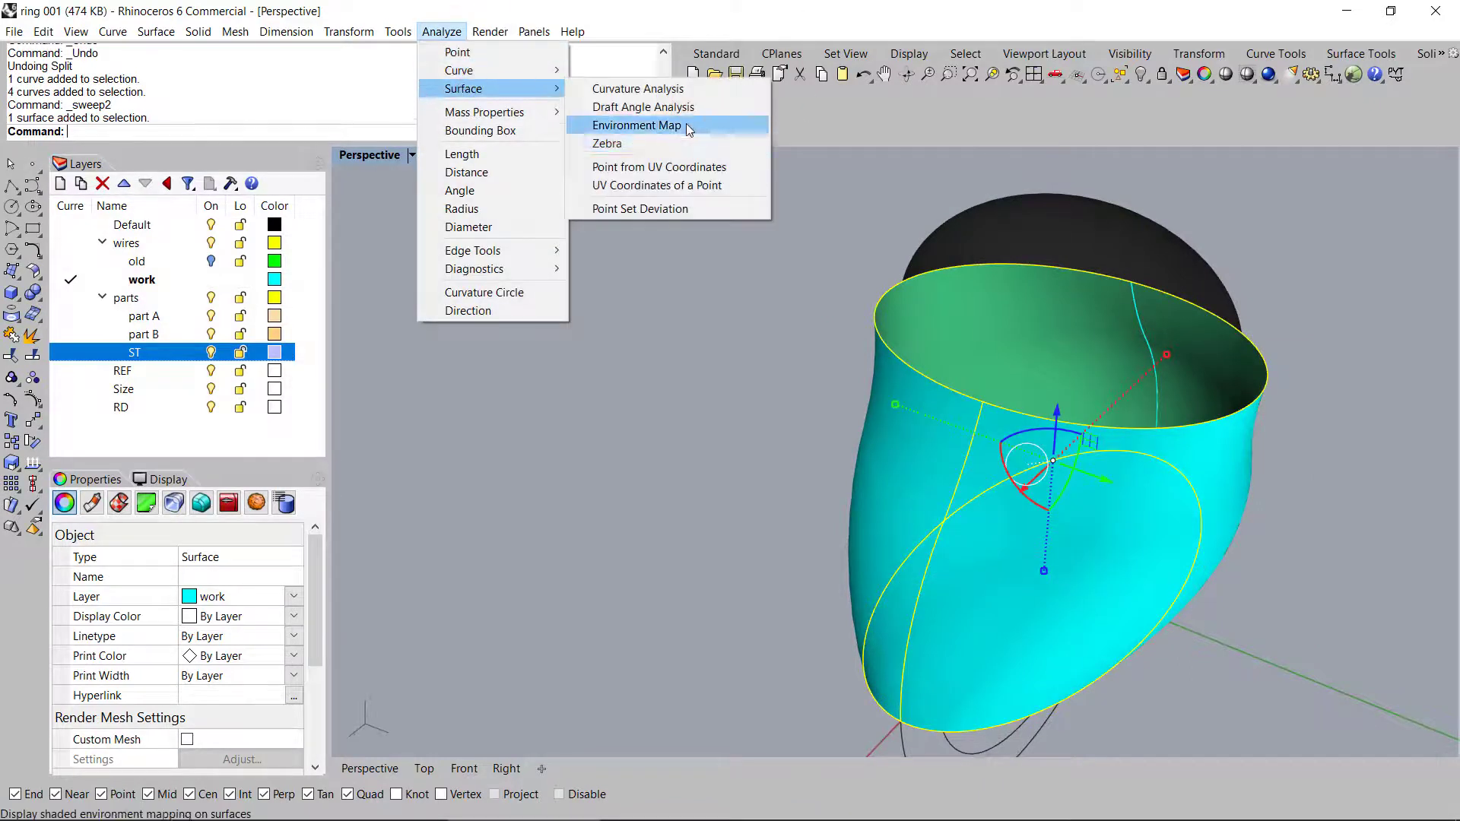
left_click(636, 125)
right_click_drag(842, 448, 775, 456)
left_click(638, 190)
Unlock all objects and extrude the inner ring circle to both sides with Solid off, reaching beyond the shoulder surface
scroll(642, 193, "down", 6)
right_click_drag(808, 391, 855, 431)
key("ctrl+alt+l")
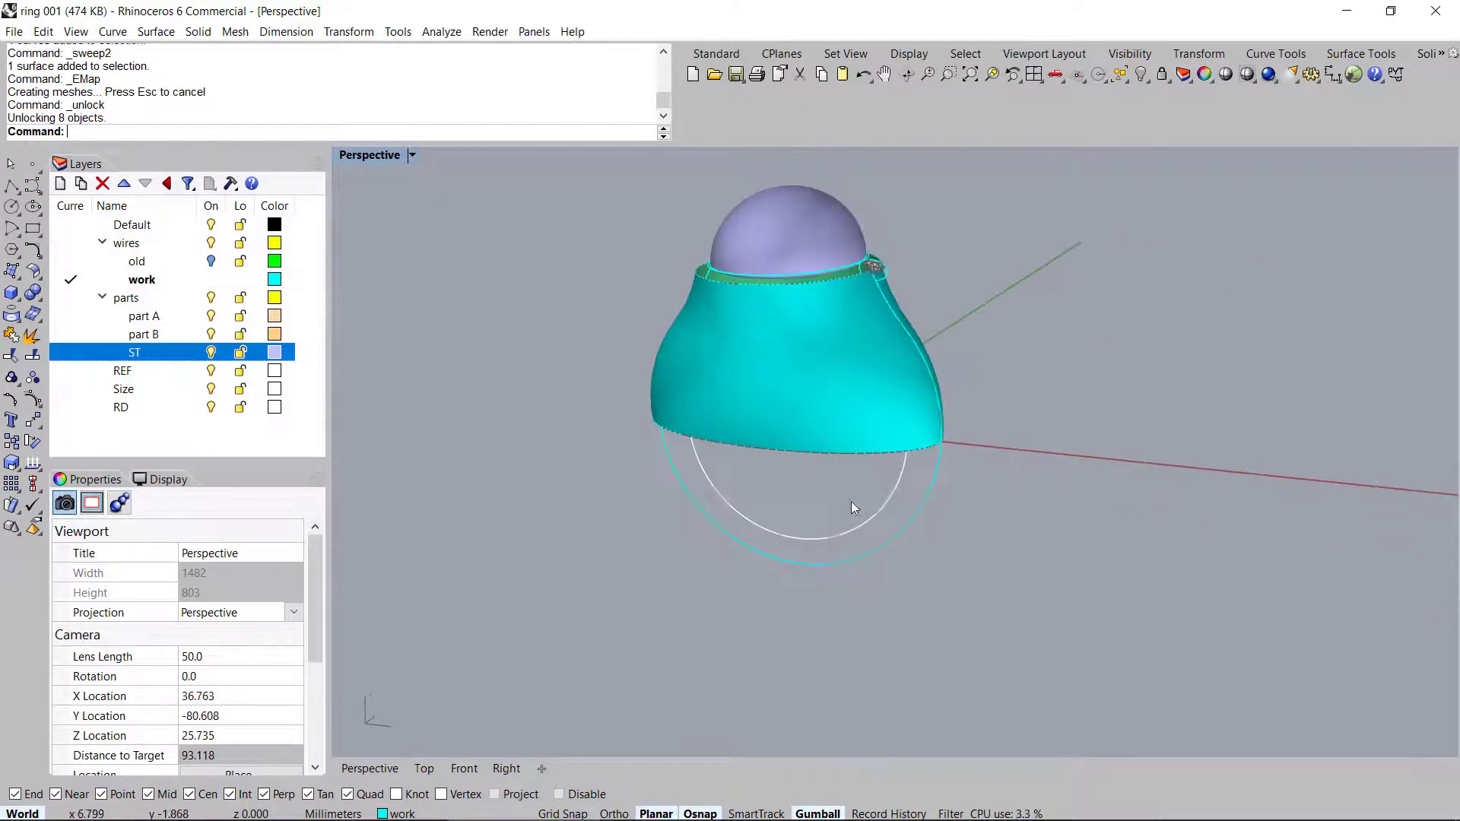
mouse_move(955, 502)
right_mouse_down()
mouse_move(901, 483)
mouse_move(941, 501)
right_mouse_up()
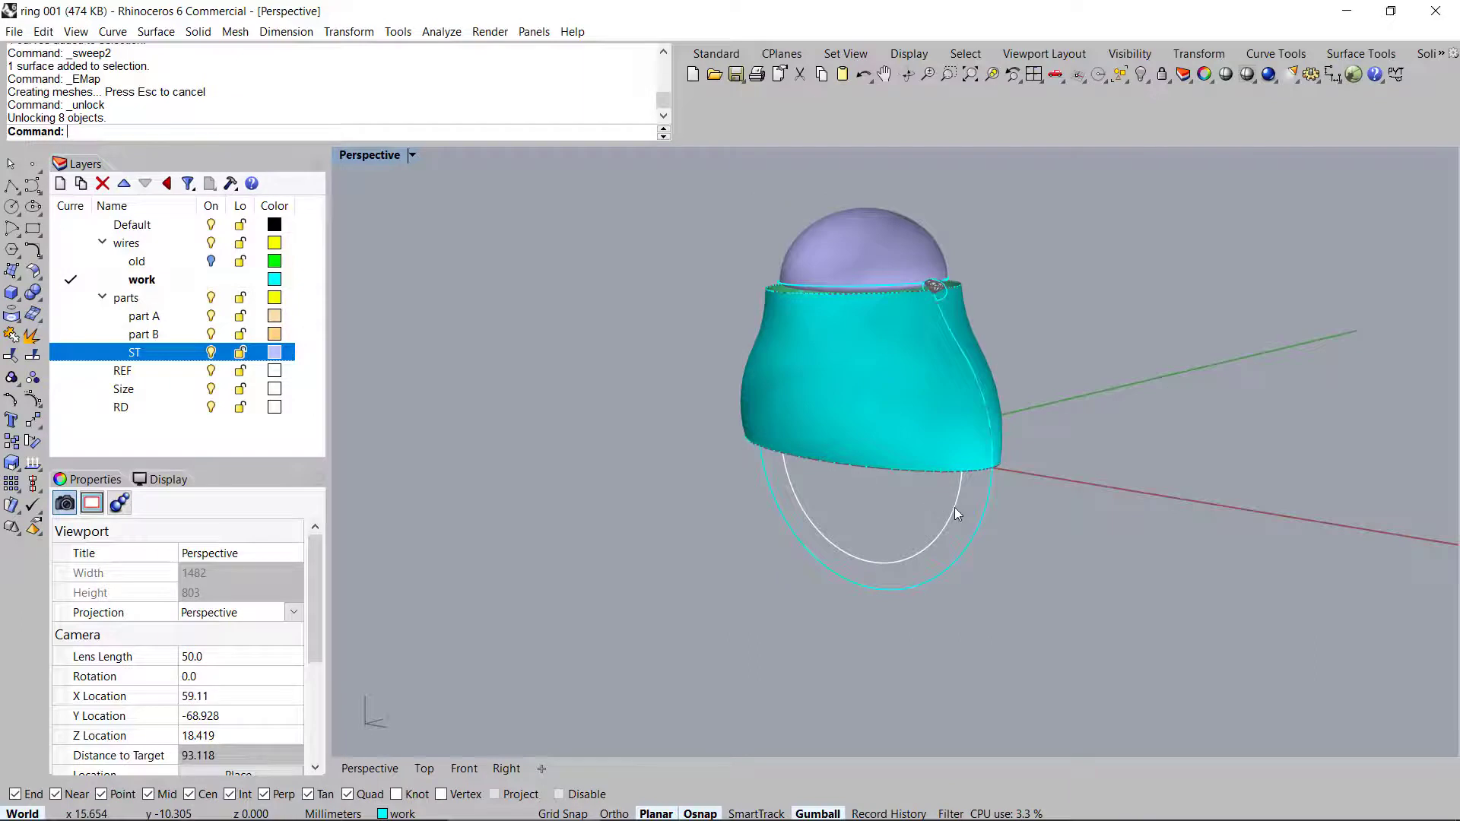
left_click(955, 505)
right_click_drag(1074, 468, 1010, 446)
key("Return")
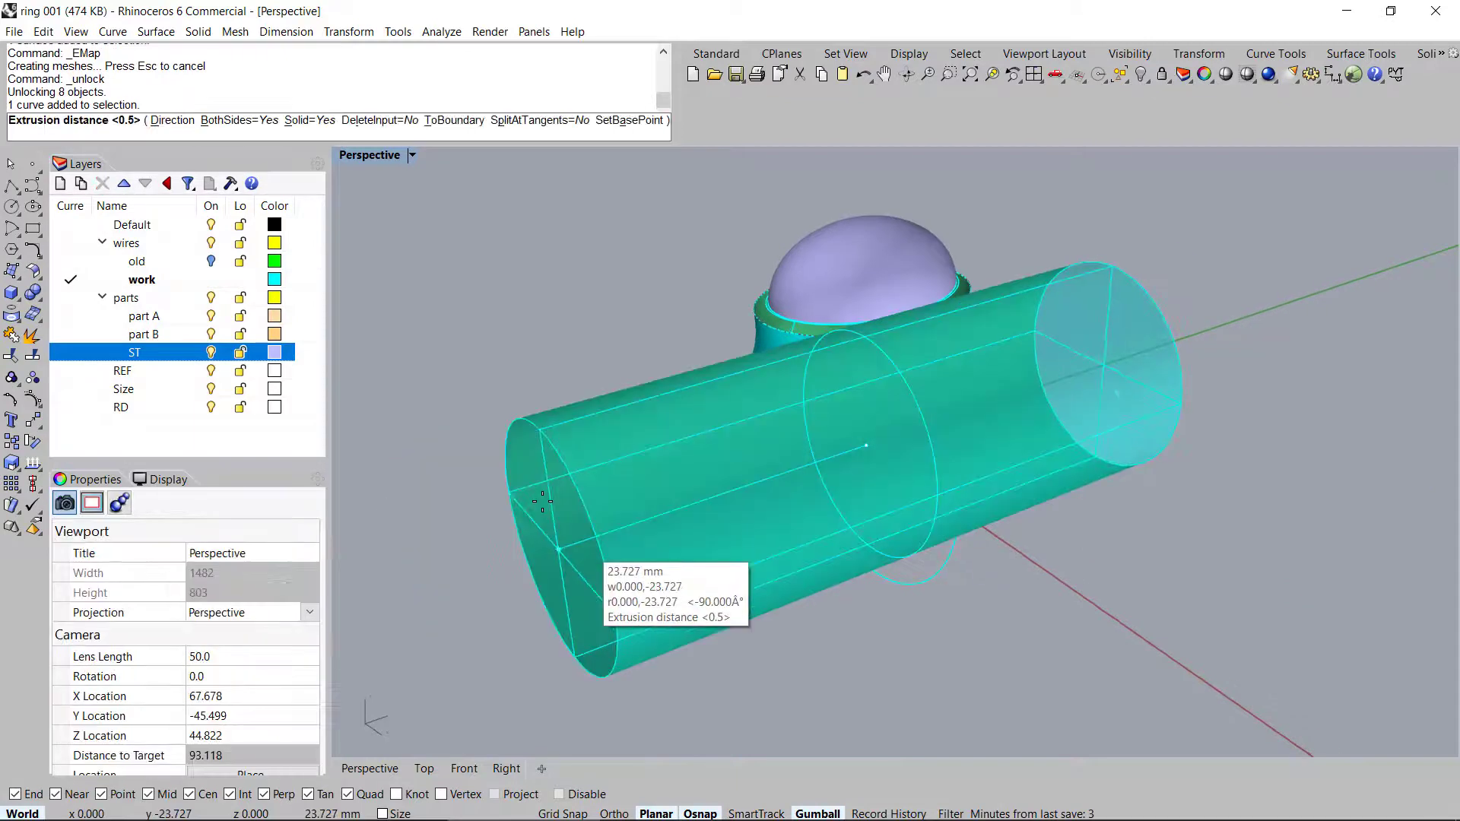
right_click_drag(1206, 436, 1157, 424)
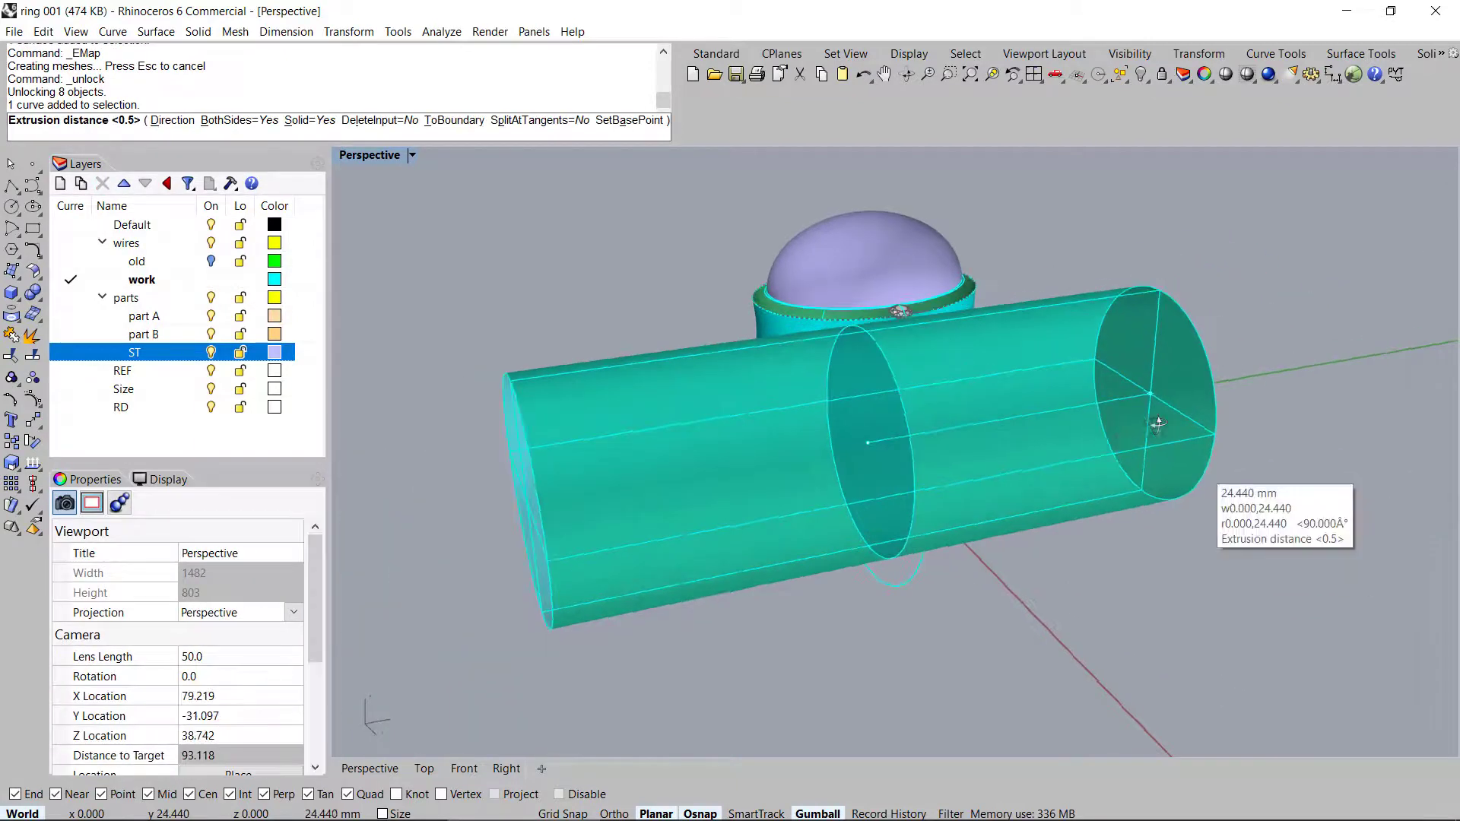
type("s")
key("Return")
right_click_drag(723, 479, 775, 481)
left_click(635, 582)
Split the swept shoulder surface with the extruded cylinder and delete the cut-out pieces, keeping the outer shoulder
right_click_drag(670, 533, 711, 498)
scroll(771, 389, "up", 4)
left_click(800, 275)
right_click_drag(931, 339, 981, 377)
key("ctrl+shift+s")
left_click(688, 386)
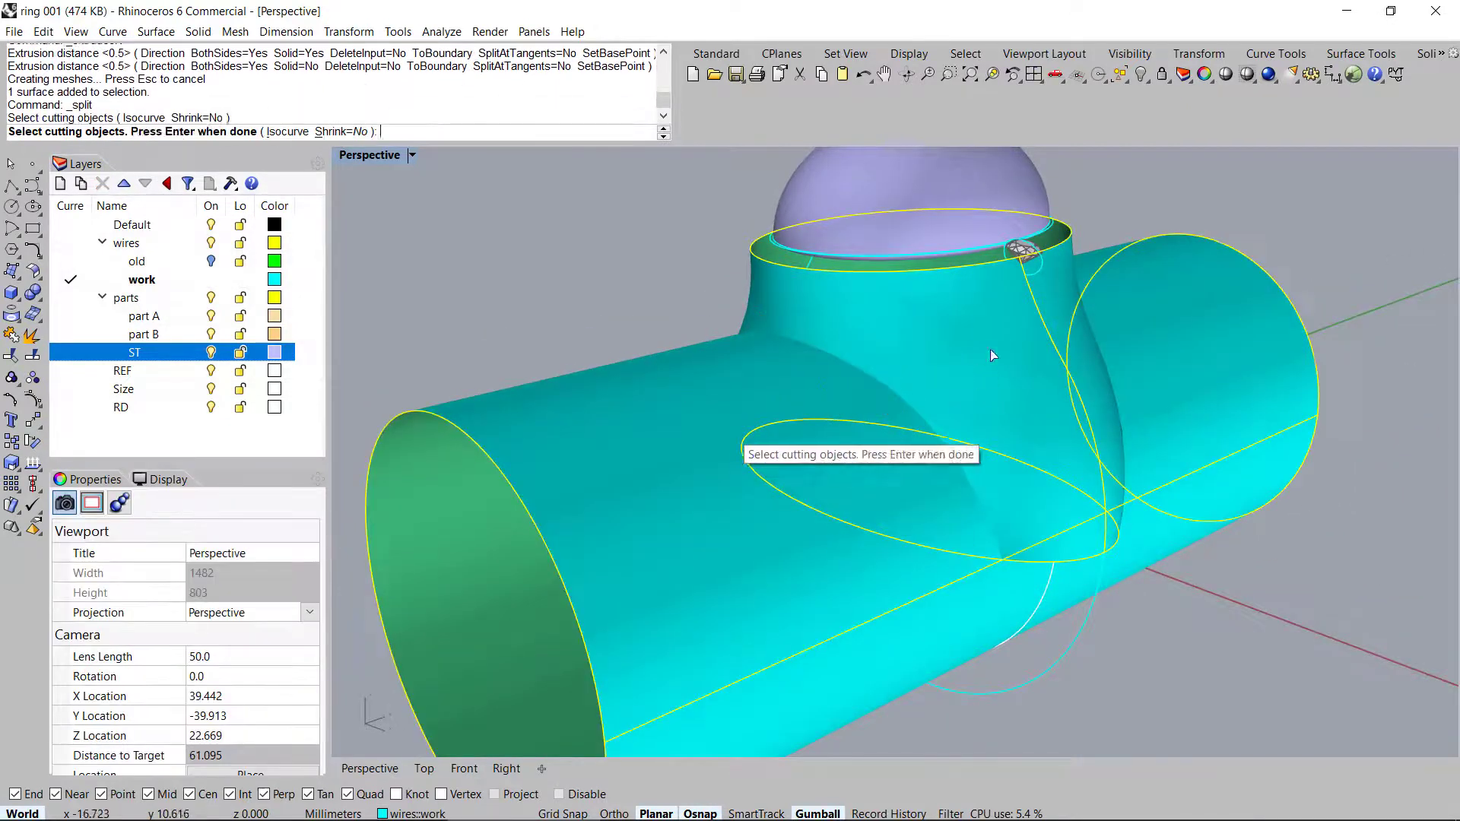
key("Return")
left_click(774, 294, "ctrl")
key("Delete")
Delete the extruded cylinder that was used to cut the shoulder surface
scroll(764, 385, "down", 5)
right_click_drag(799, 475, 714, 305)
left_click(813, 435)
key("Delete")
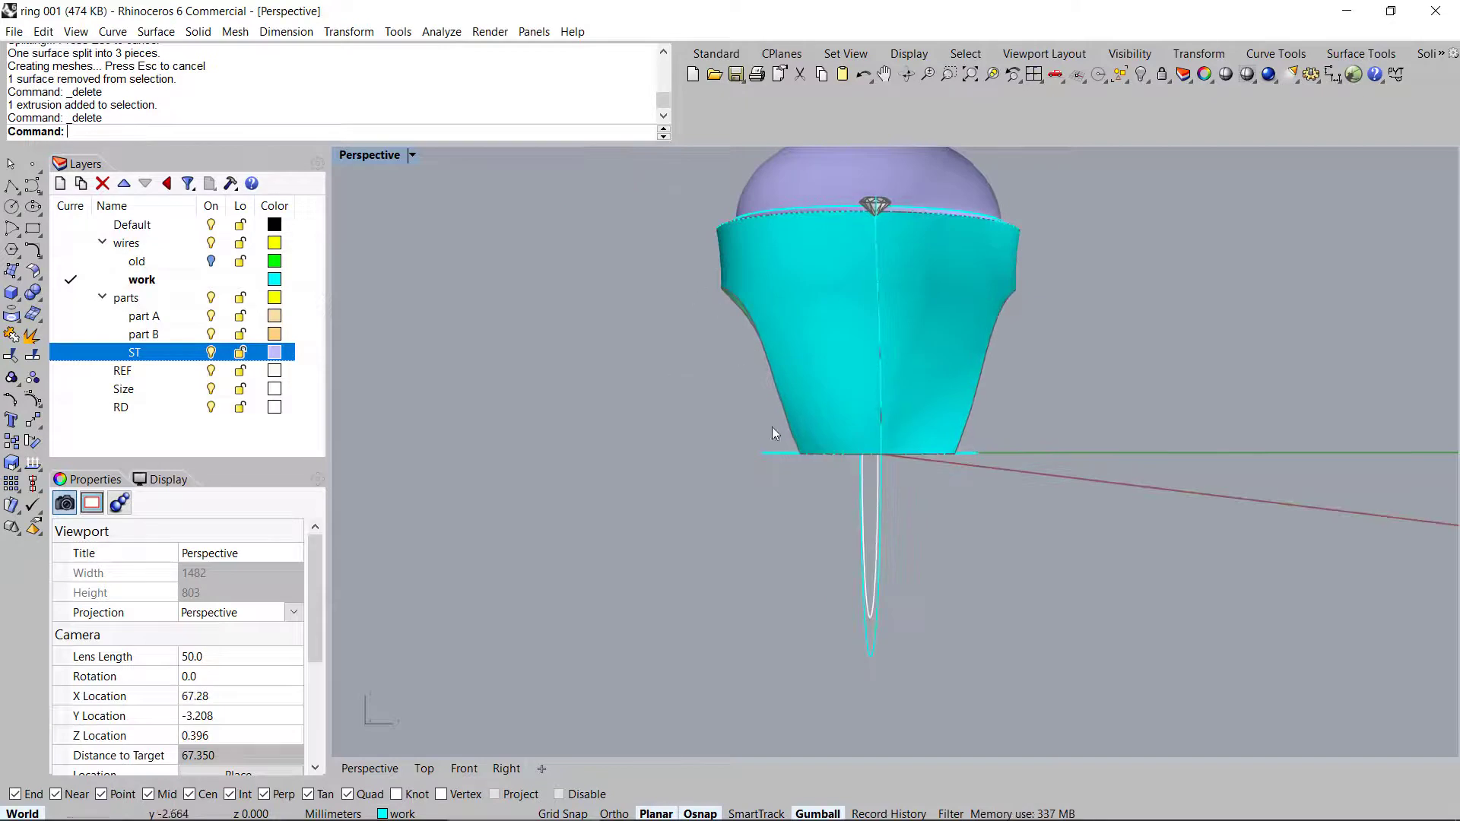
right_click_drag(777, 449, 683, 323)
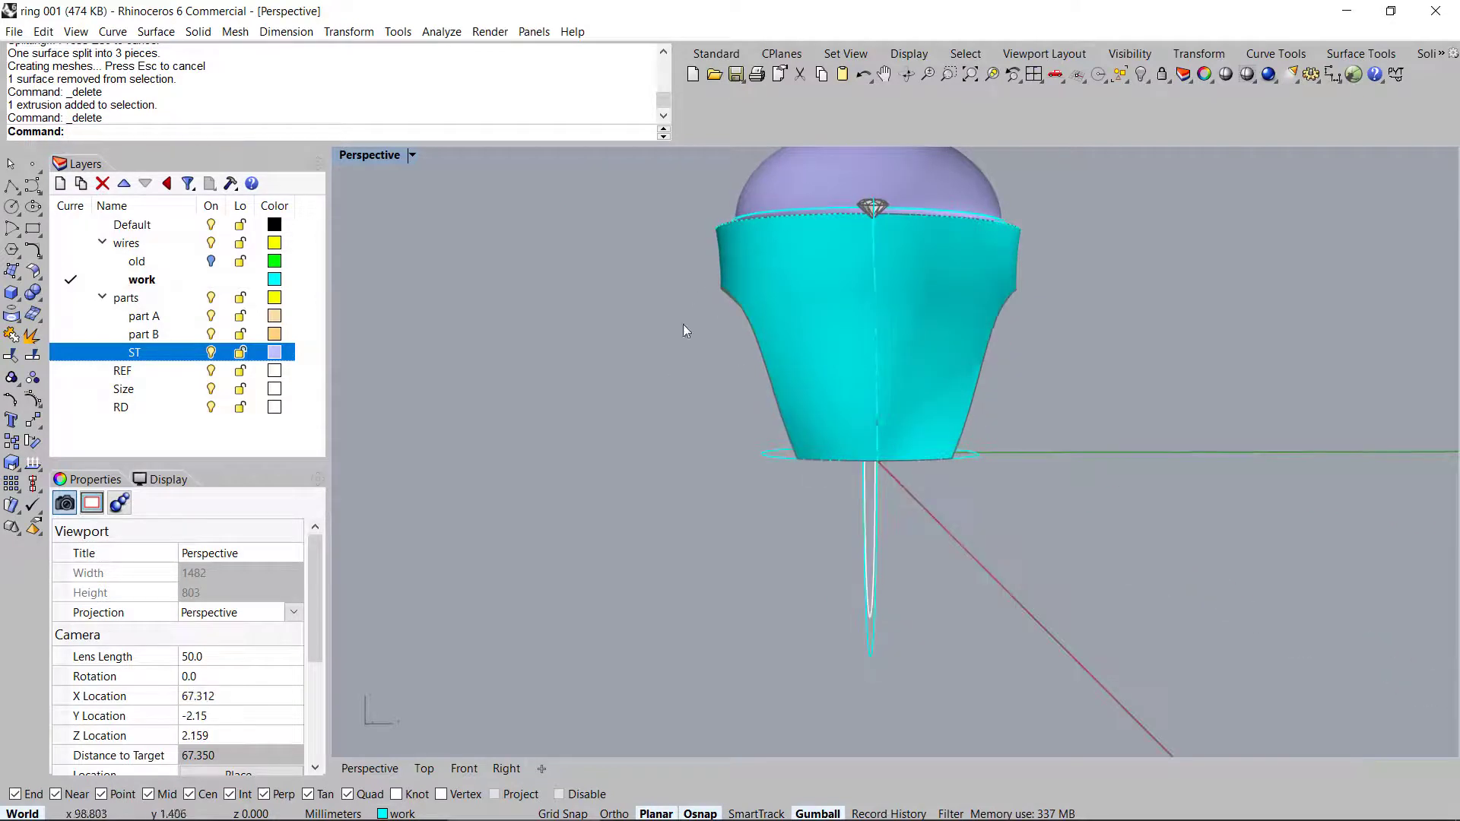
scroll(683, 324, "up", 3)
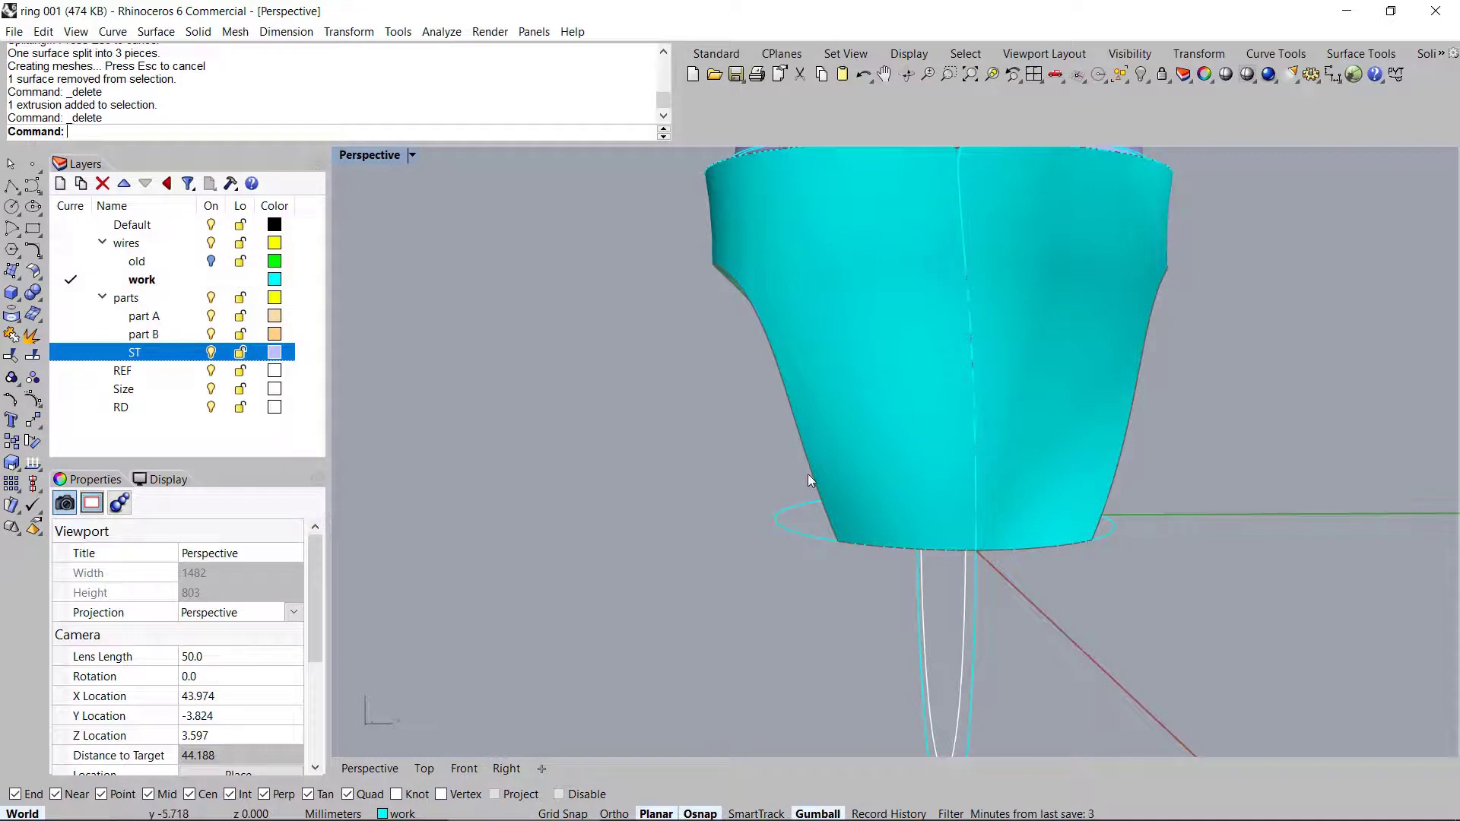
scroll(803, 443, "down", 5)
Draw a straight line across the band, centred on the lowest point of the inner circle and extending 2 mm to each side
right_click_drag(694, 421, 820, 521)
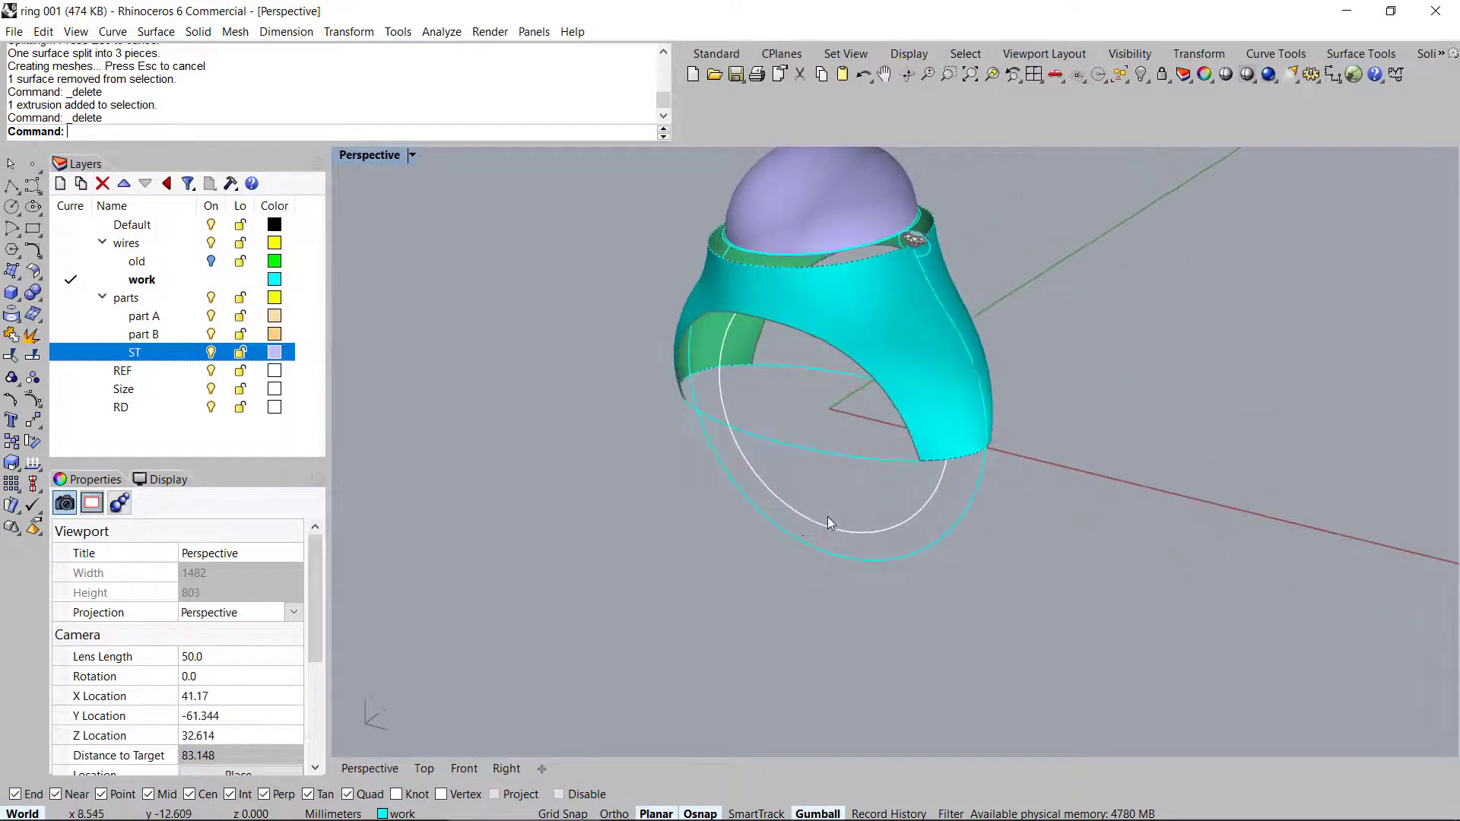
scroll(845, 530, "up", 8)
middle_click(833, 490)
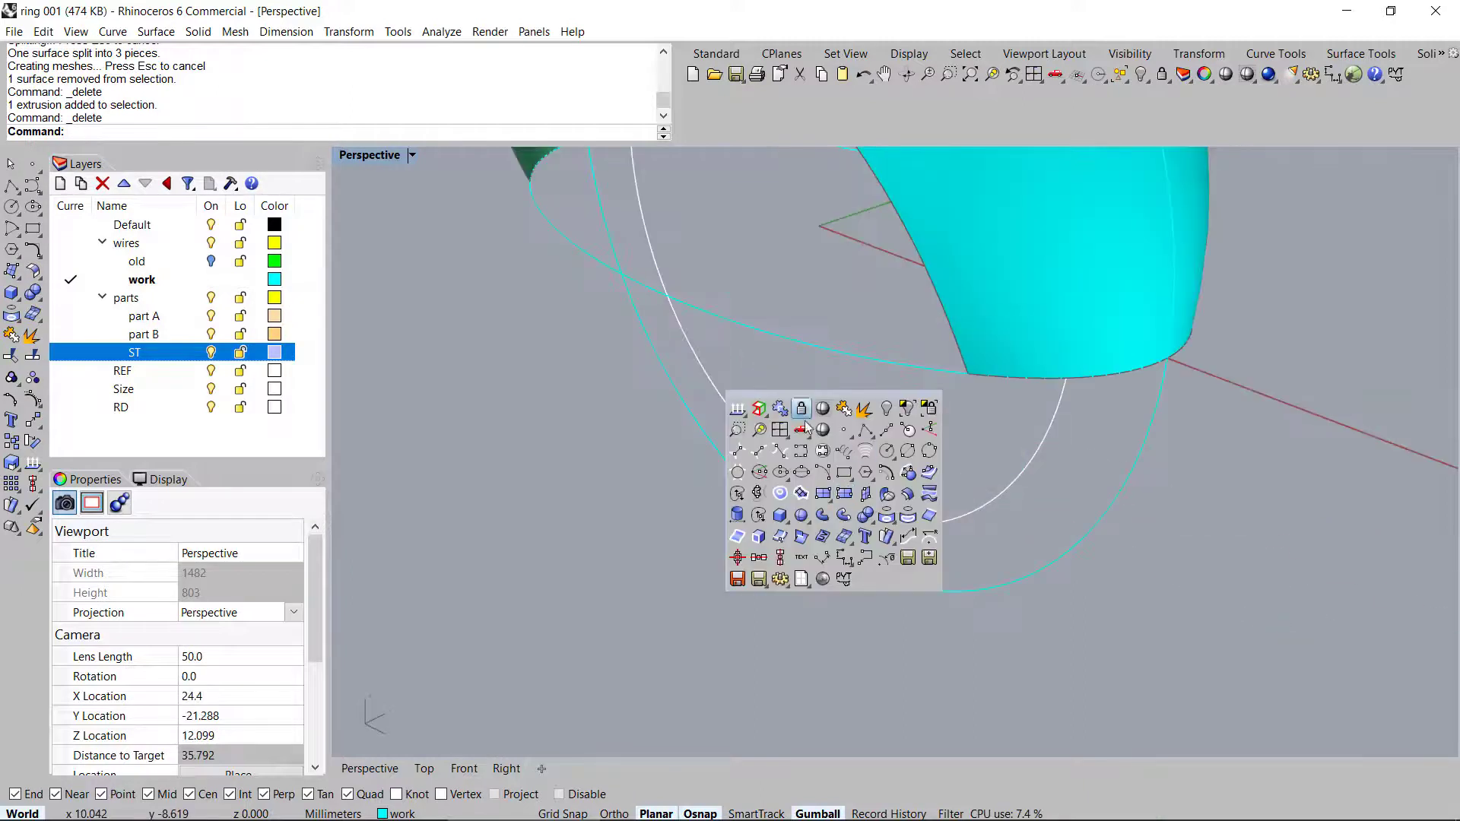
left_click(885, 432)
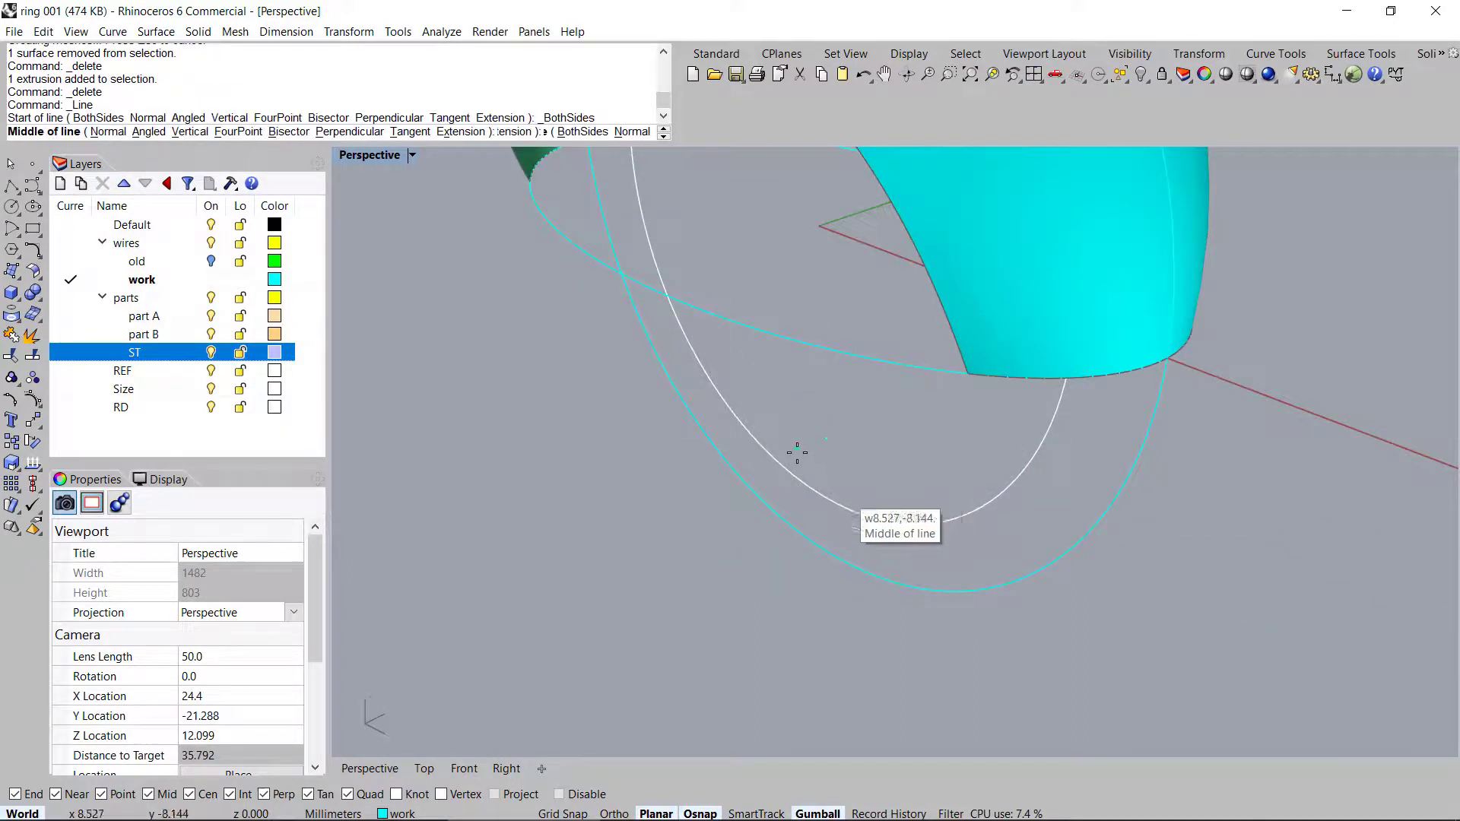
left_click(840, 500)
right_click_drag(654, 596, 691, 619)
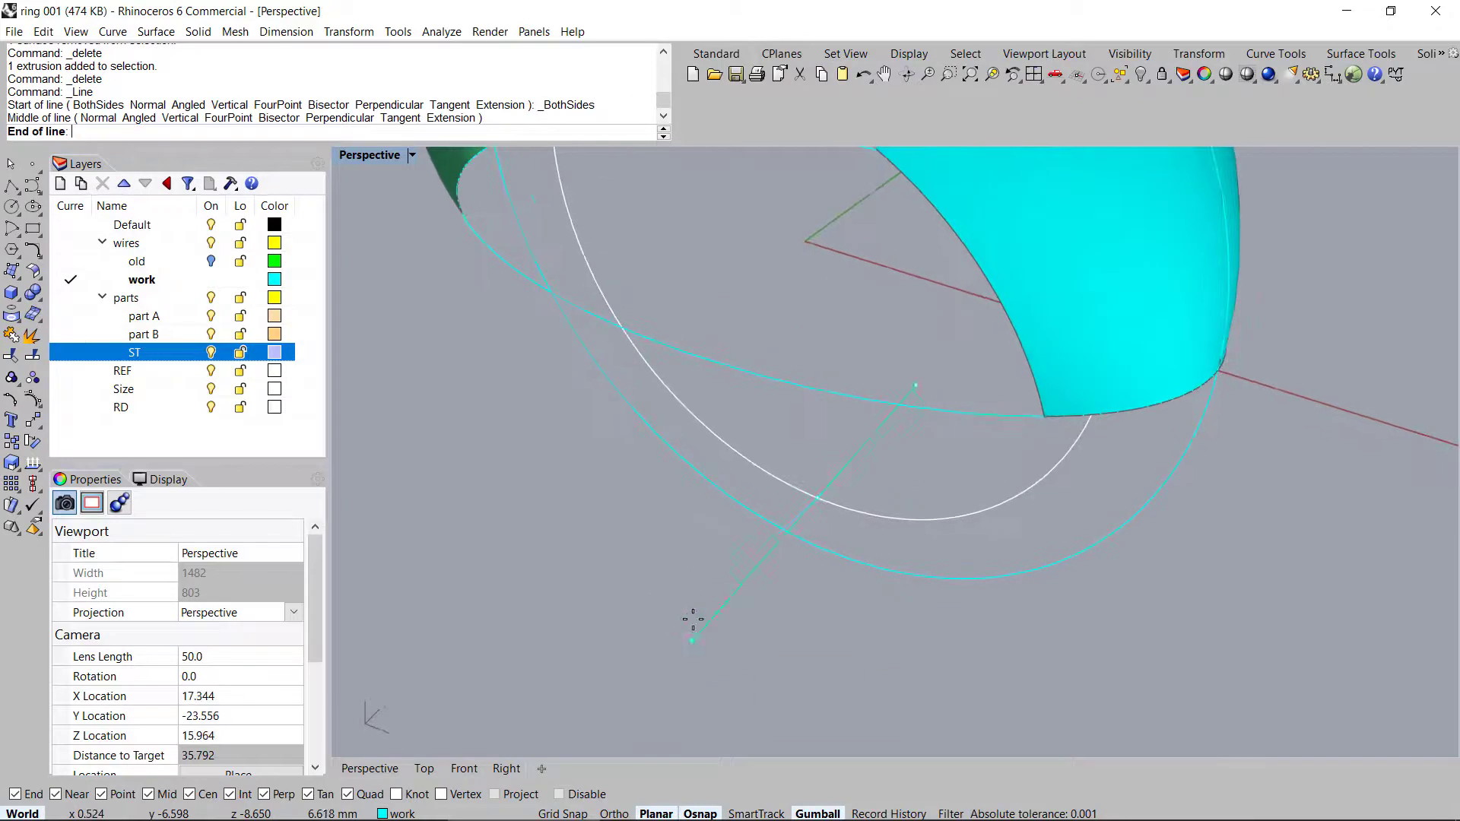
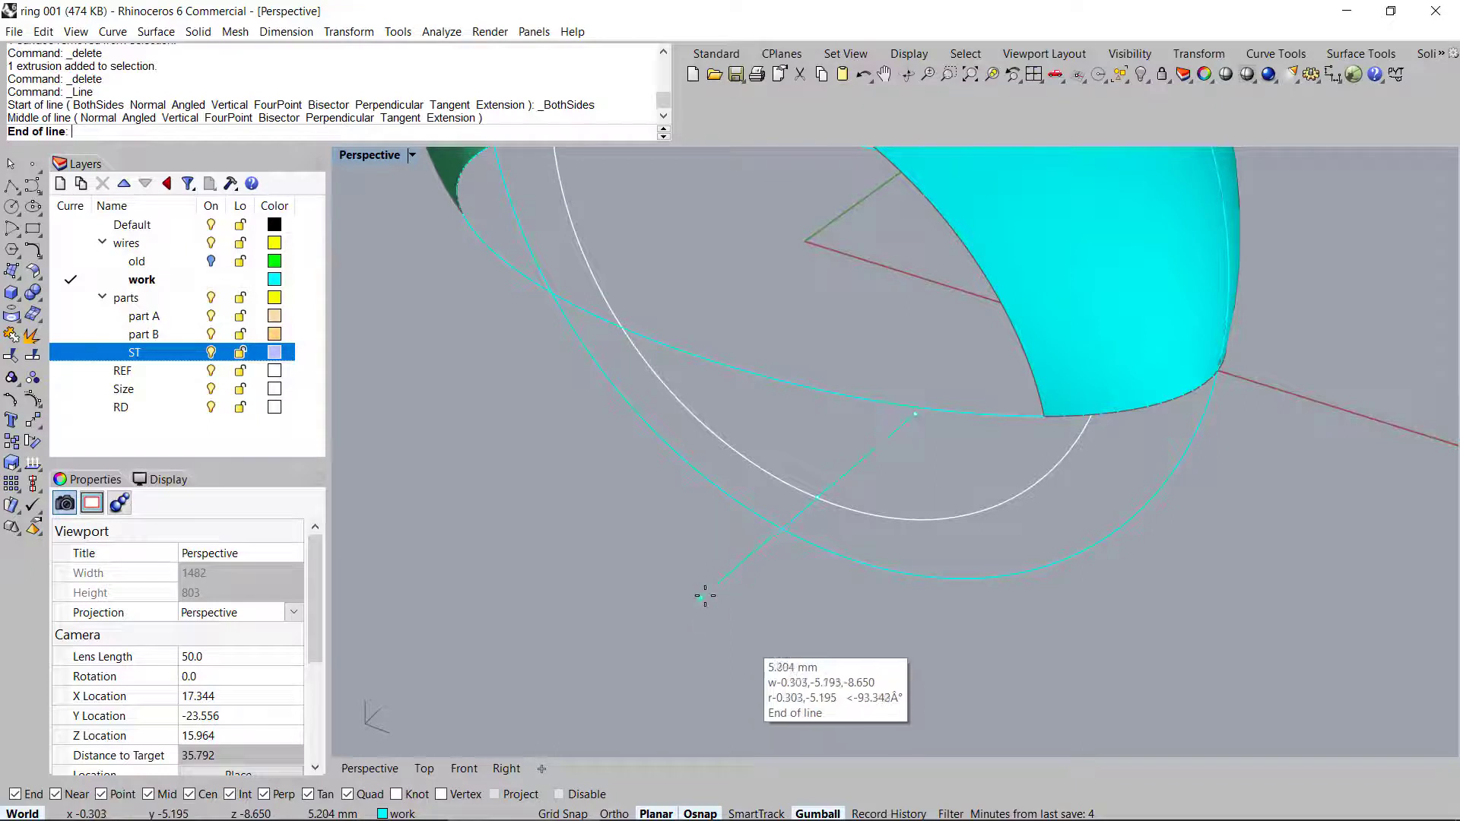
right_click_drag(772, 700, 756, 614)
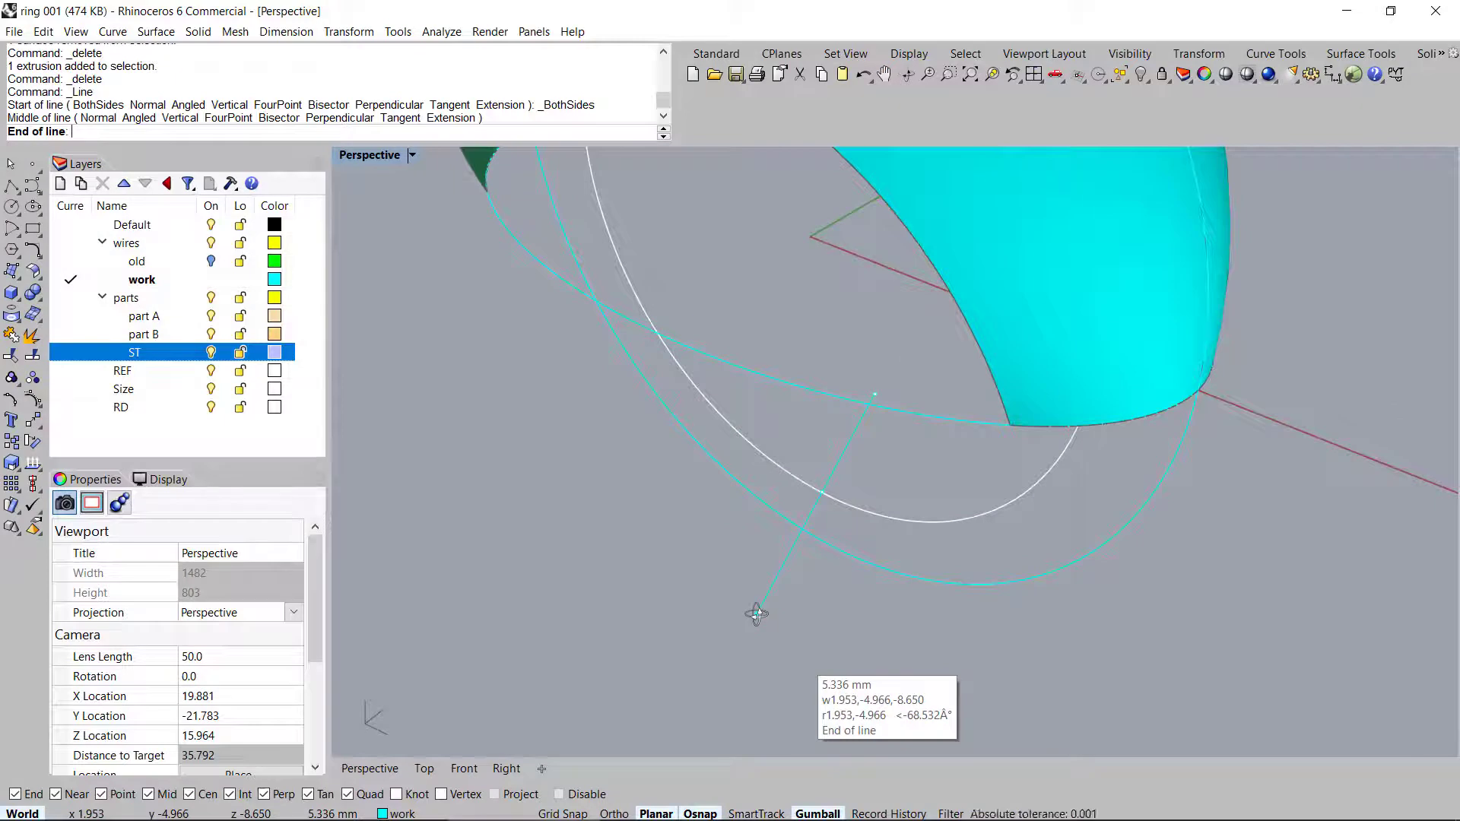
type("2")
key("Return")
right_click_drag(756, 614, 422, 591)
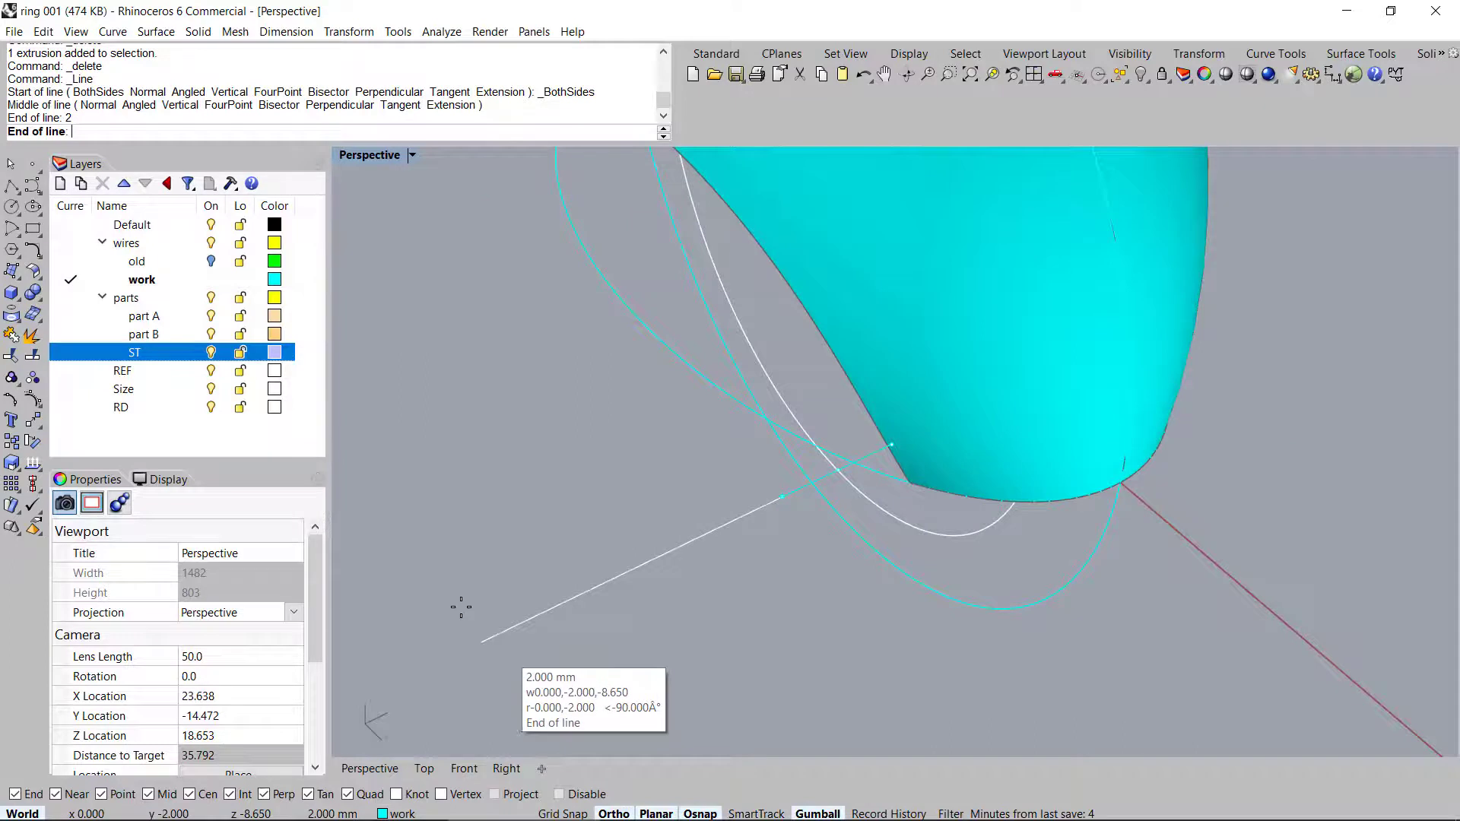
key("F8")
key("Escape")
right_click_drag(837, 583, 872, 542)
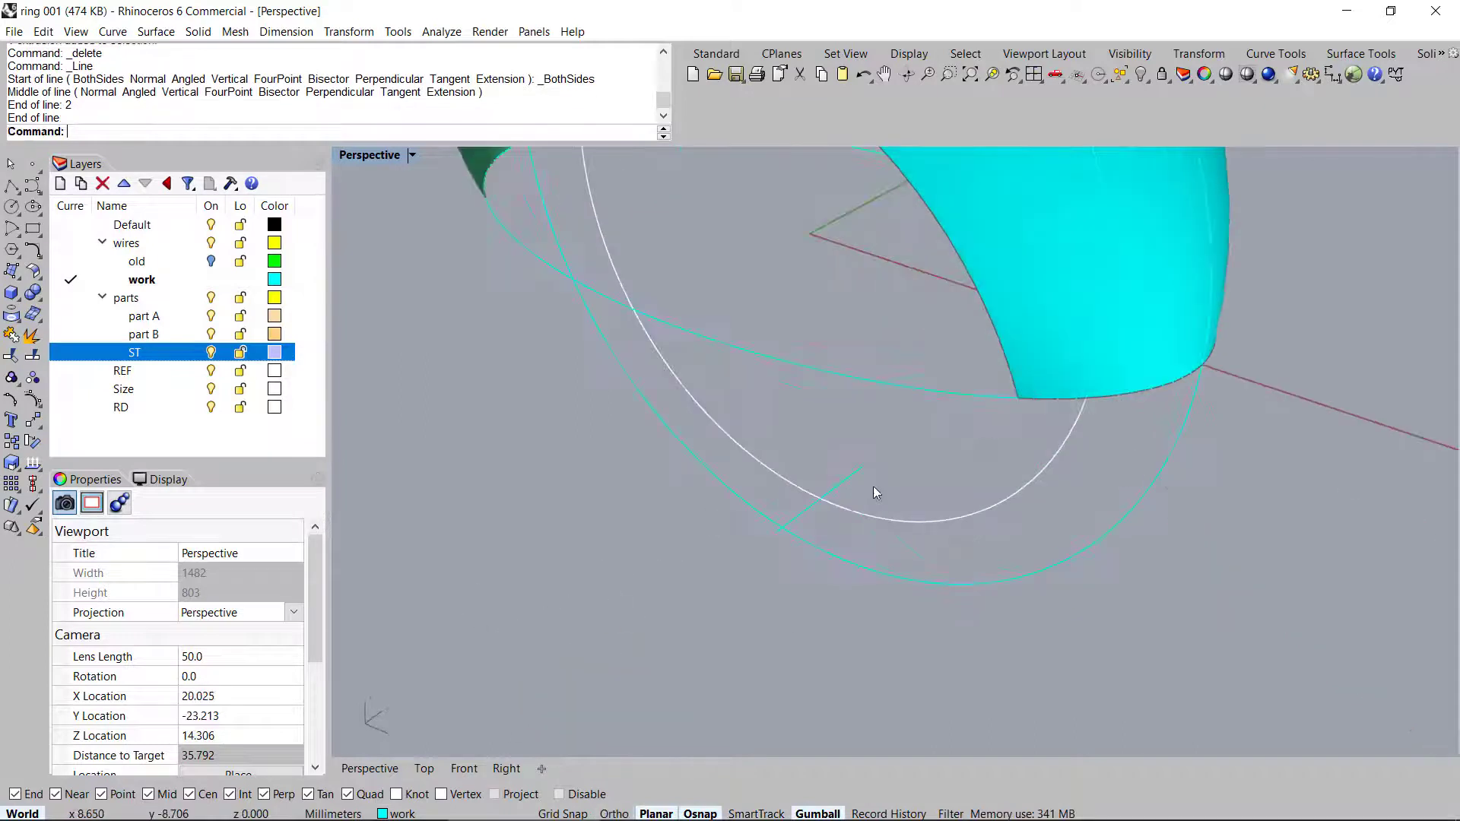
Draw a vertical line from the origin (0) about 13.5 mm downward, passing below the outer band curve
scroll(873, 536, "up", 5)
left_click(841, 472)
scroll(841, 474, "down", 7)
right_click_drag(840, 629, 828, 574)
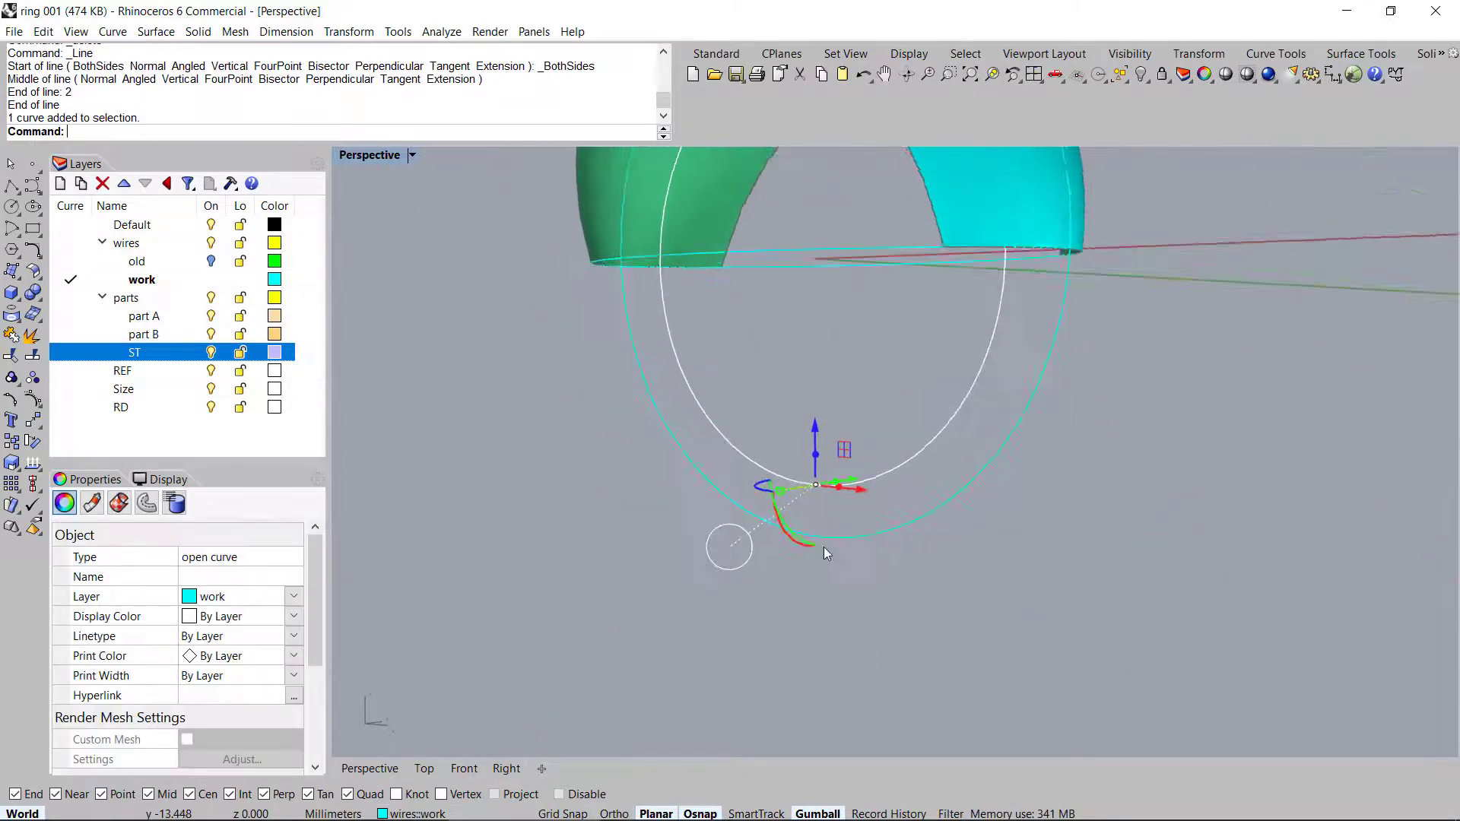
scroll(851, 531, "up", 4)
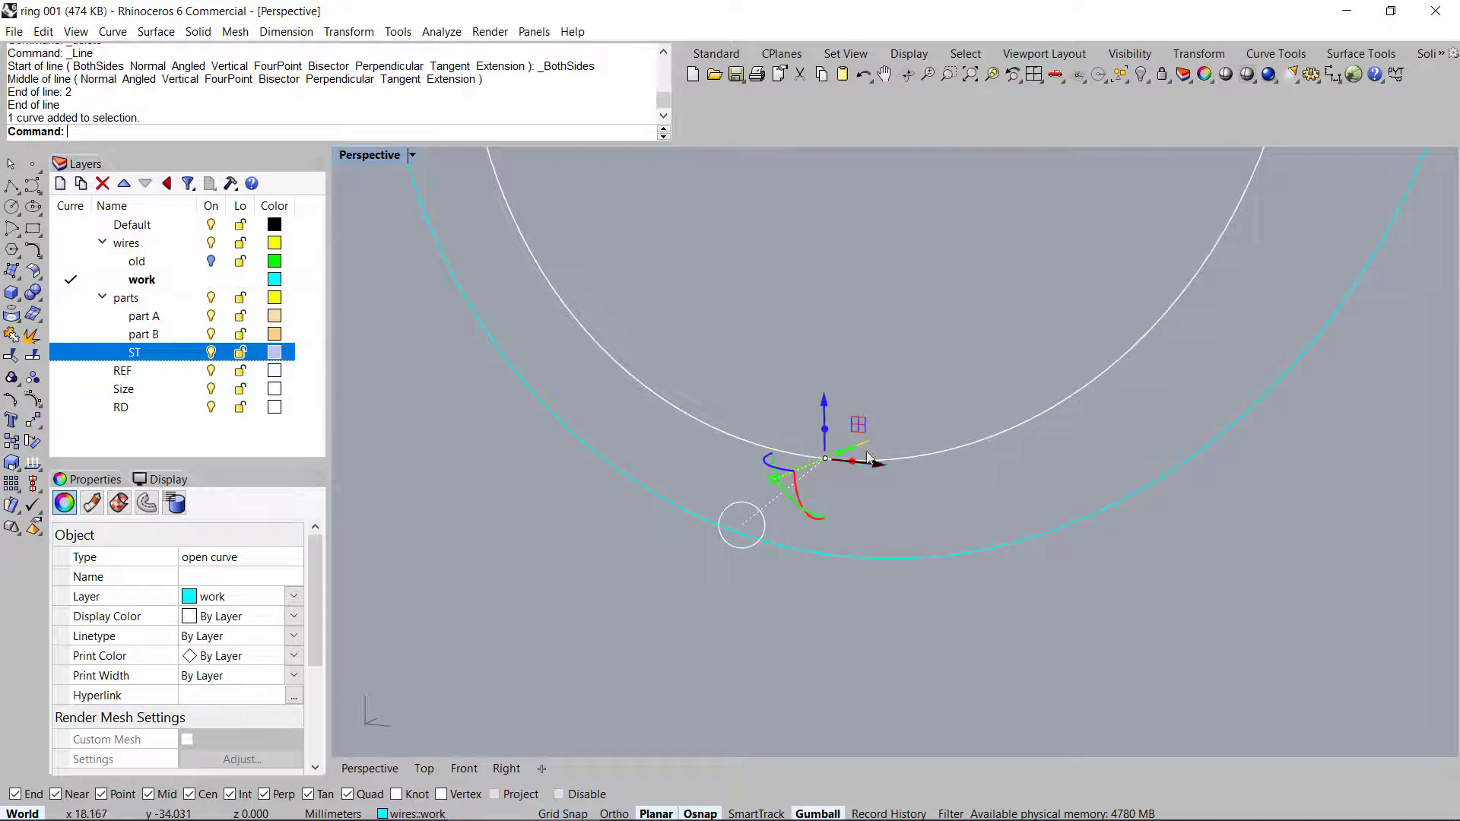
right_click_drag(852, 484, 834, 487)
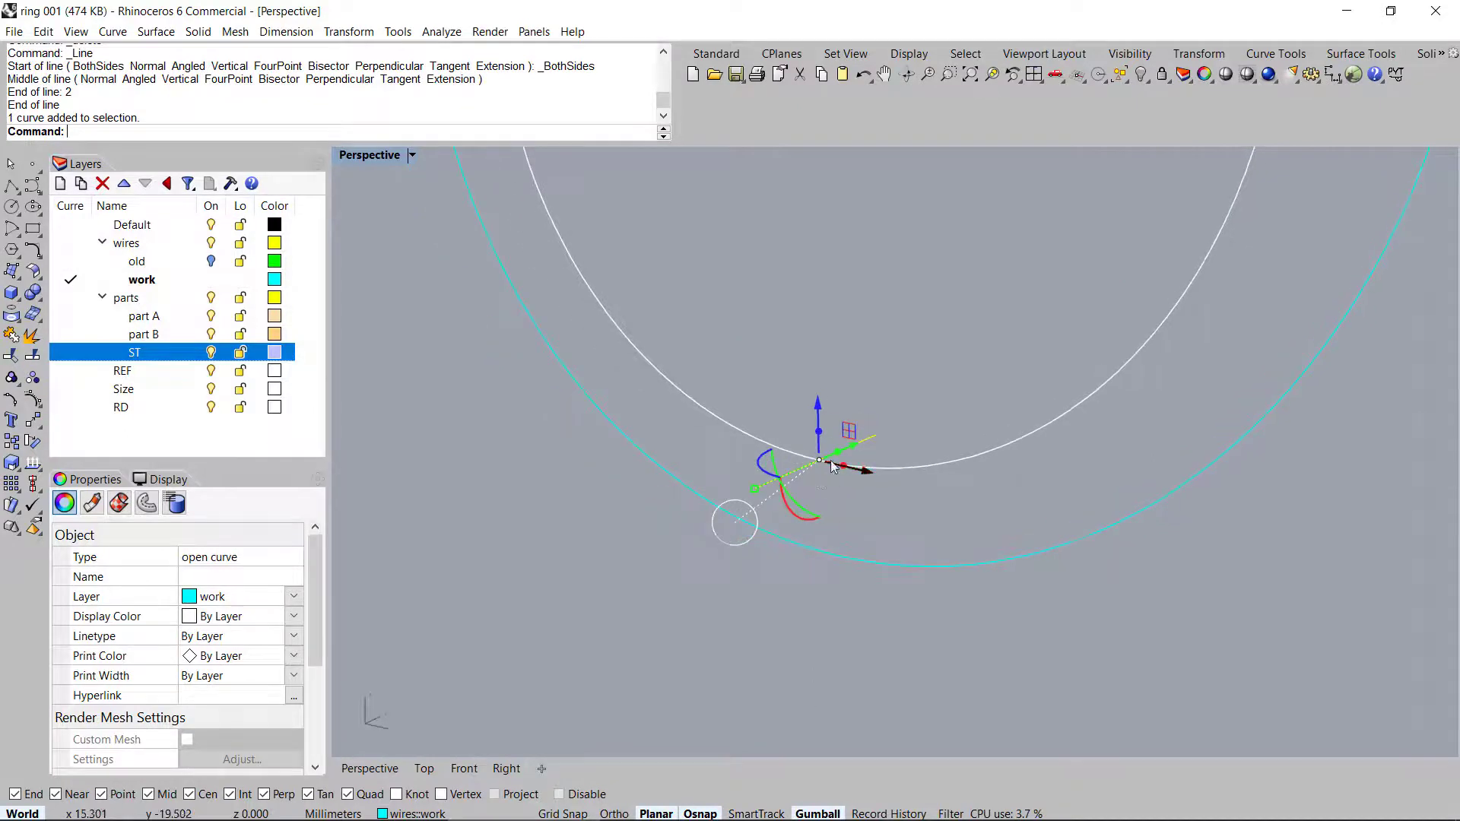
middle_click(874, 348)
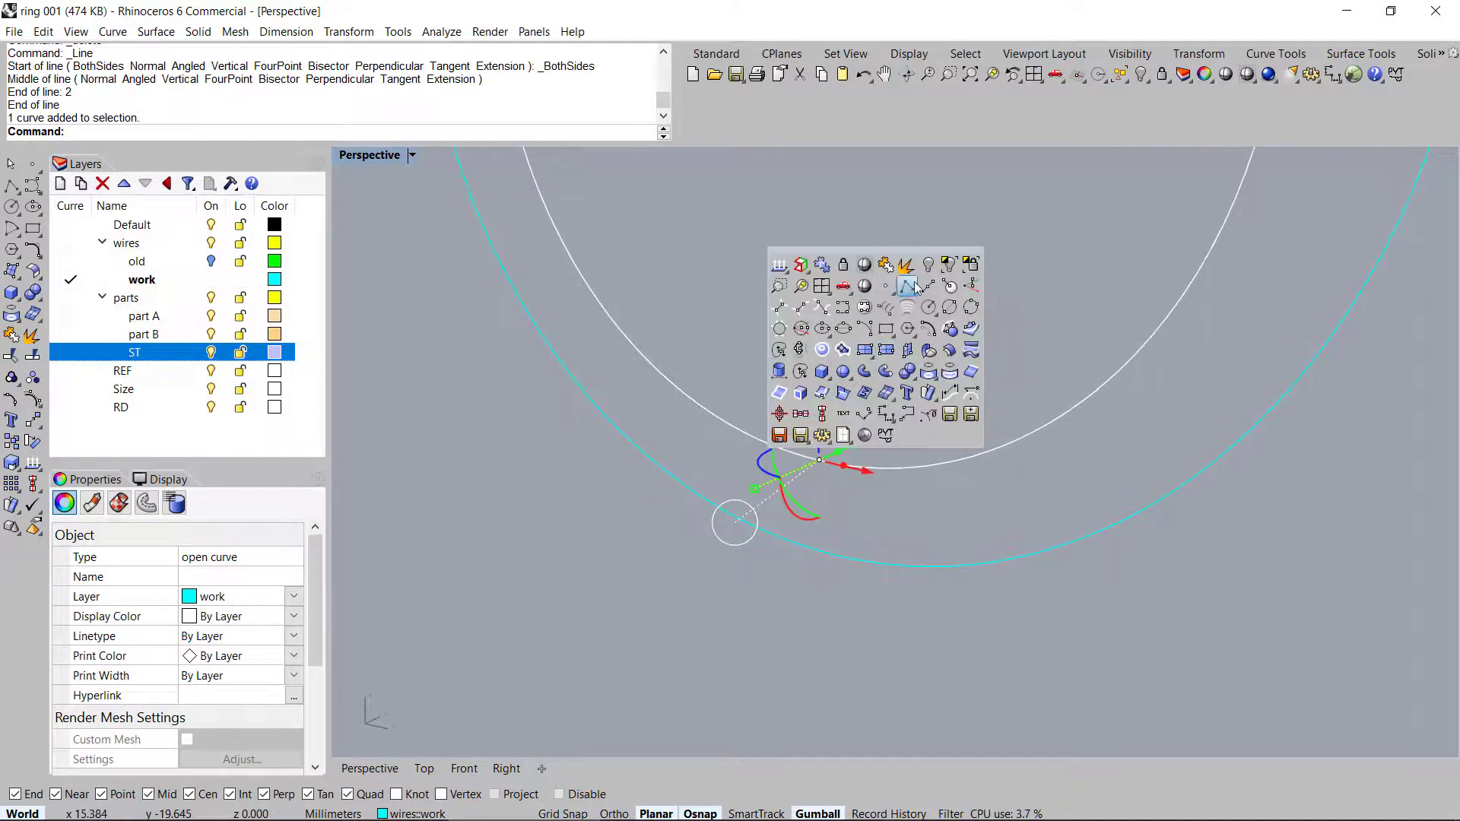
left_click(973, 285)
type("0")
key("Return")
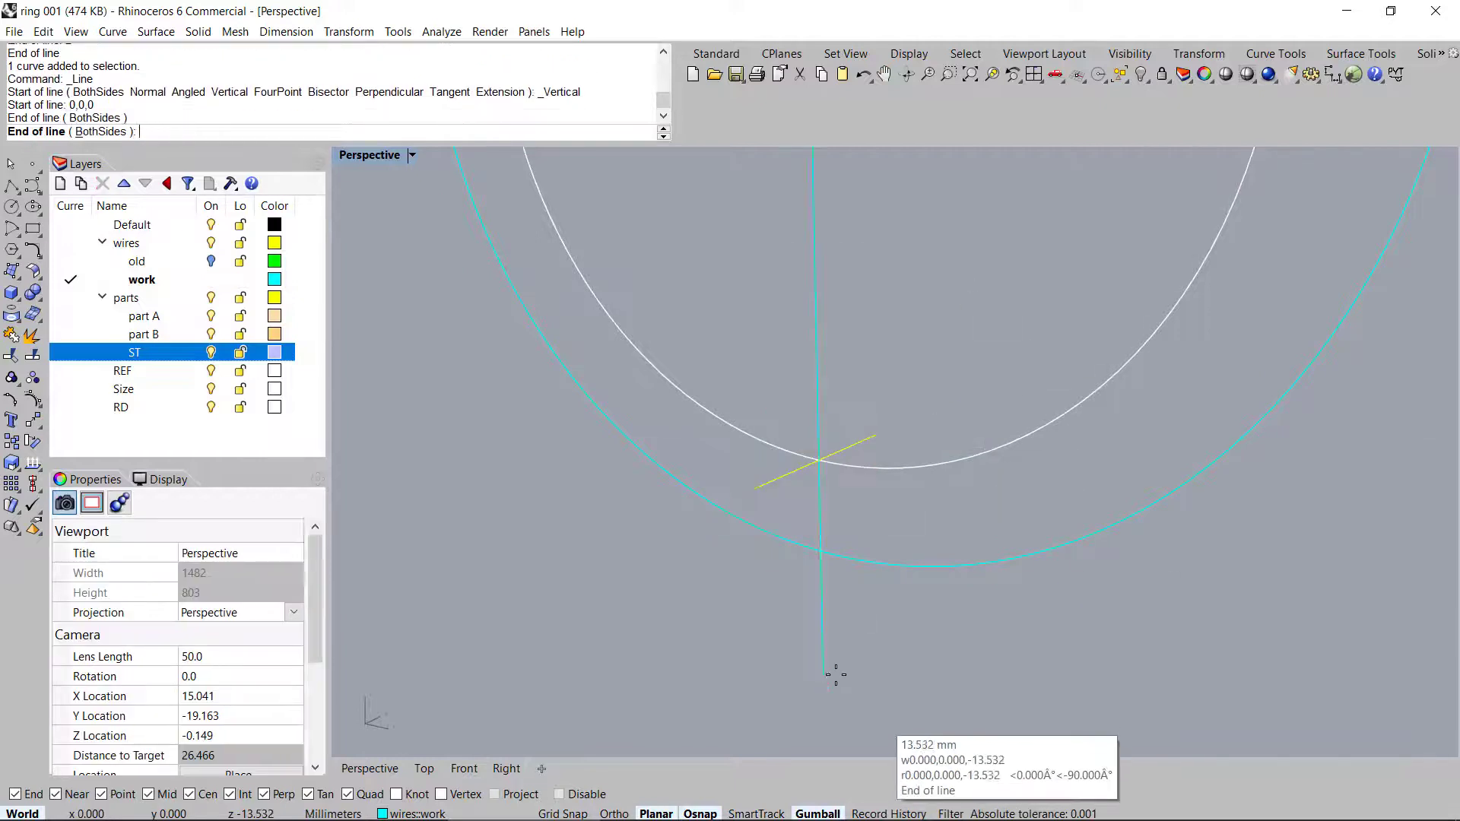
right_click_drag(960, 485, 985, 506)
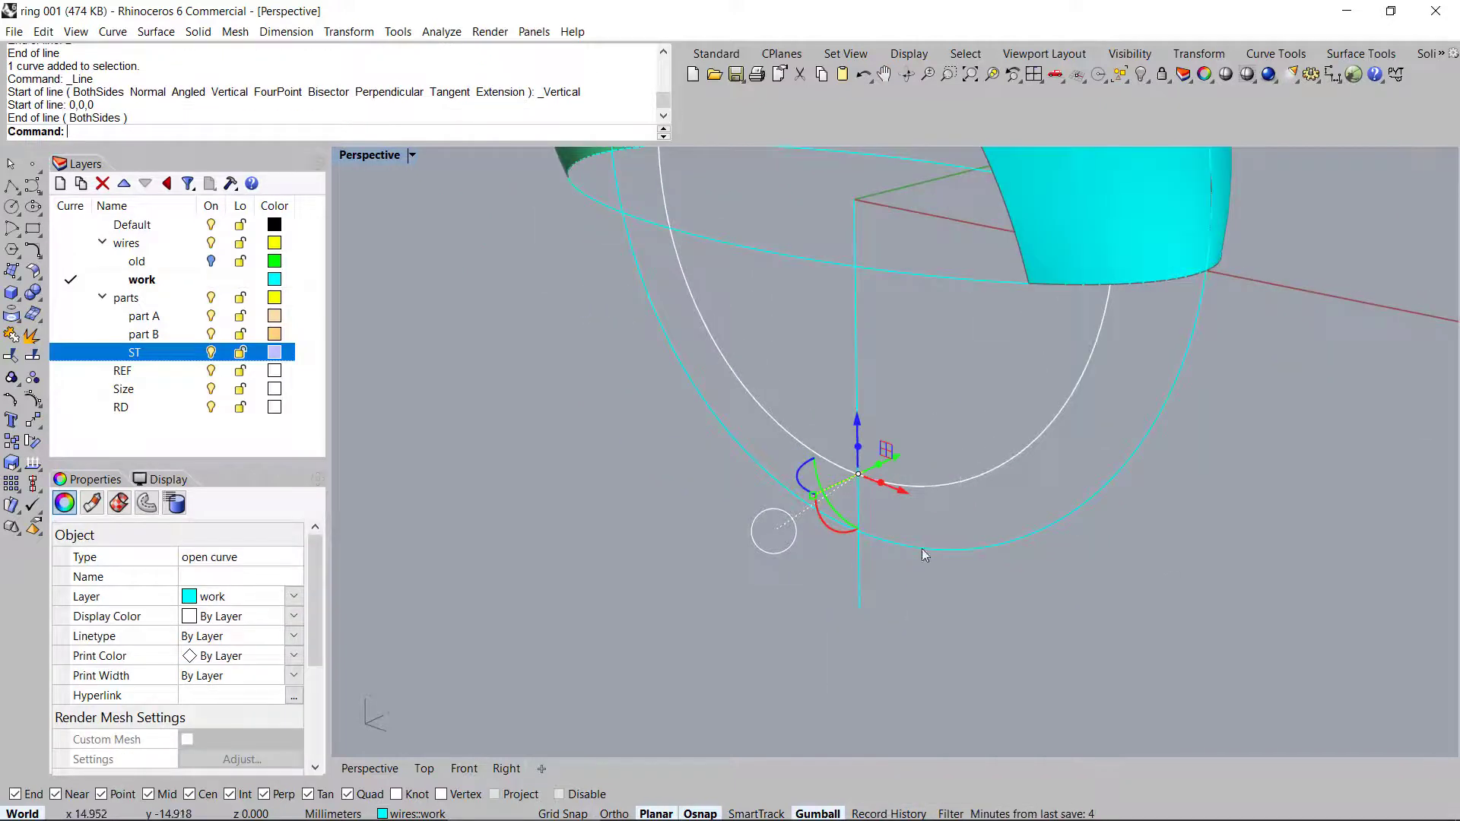
Hide the gumball and draw a diameter ellipse on the cross line's two ends, its second axis reaching the outer curve at the vertical line
scroll(920, 557, "up", 5)
right_click_drag(739, 426, 756, 461)
scroll(754, 466, "up", 5)
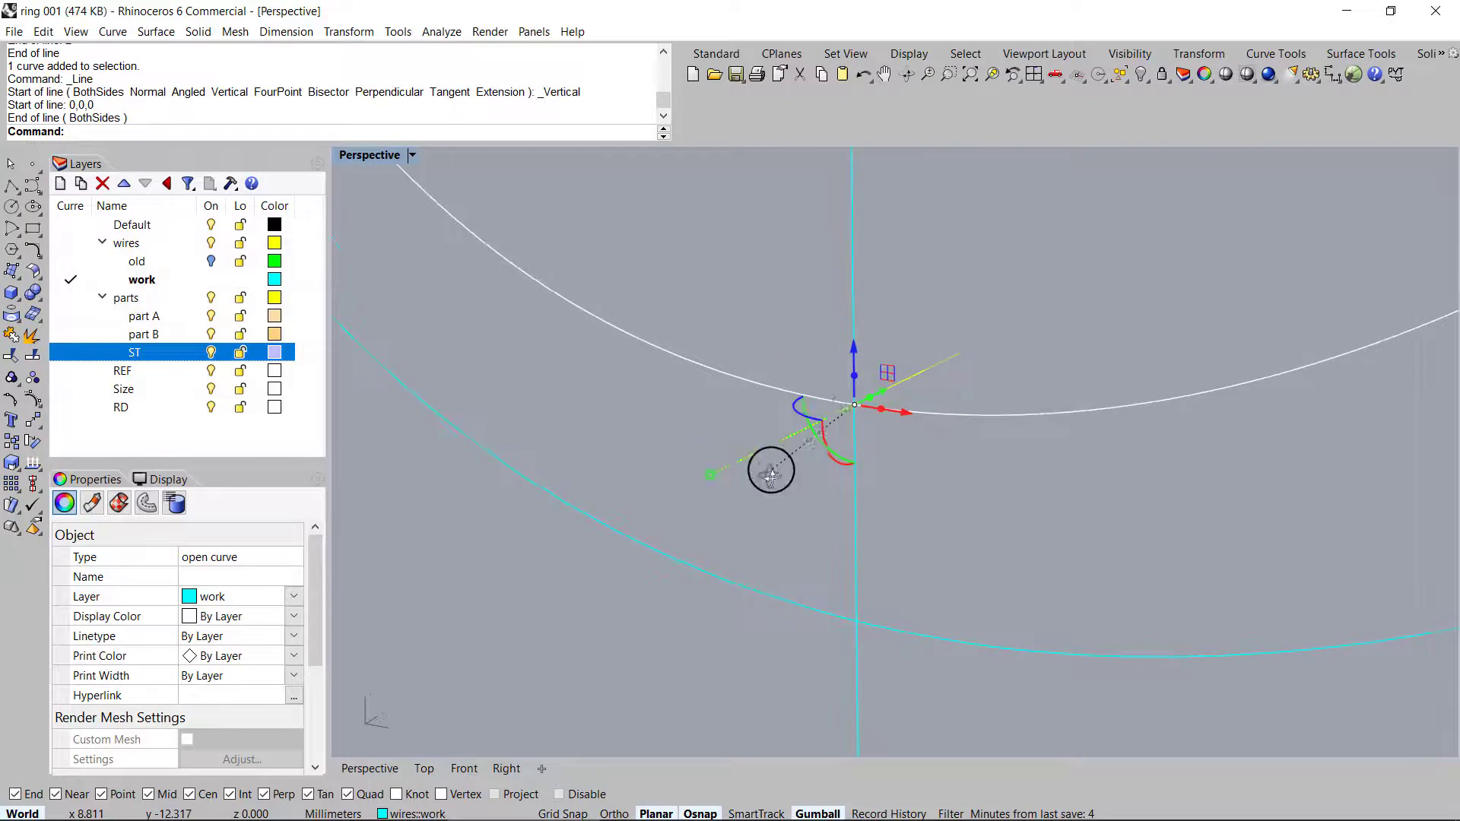
right_click_drag(857, 410, 840, 451)
key("F4")
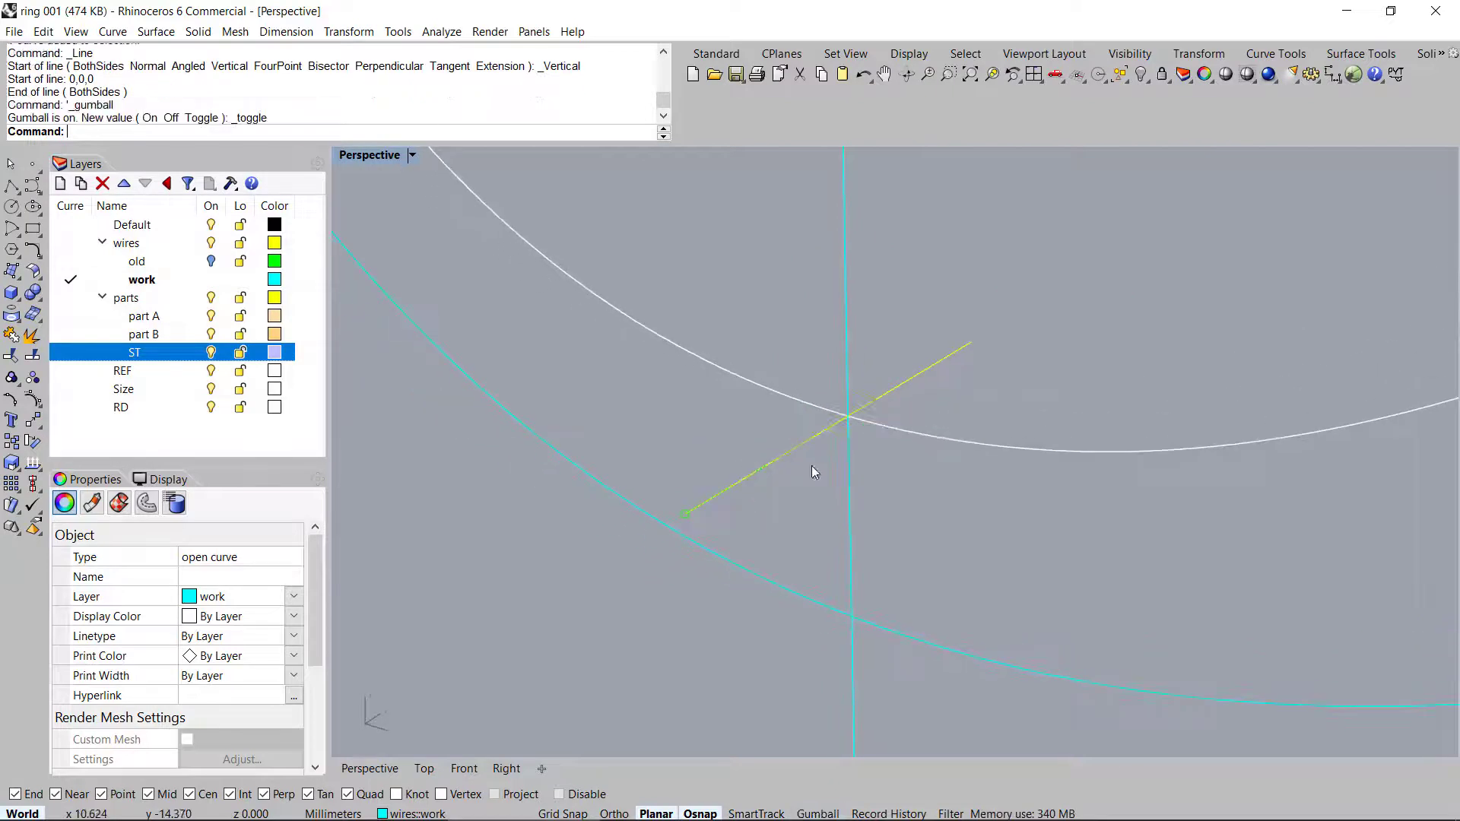
middle_click(761, 462)
left_click(726, 445)
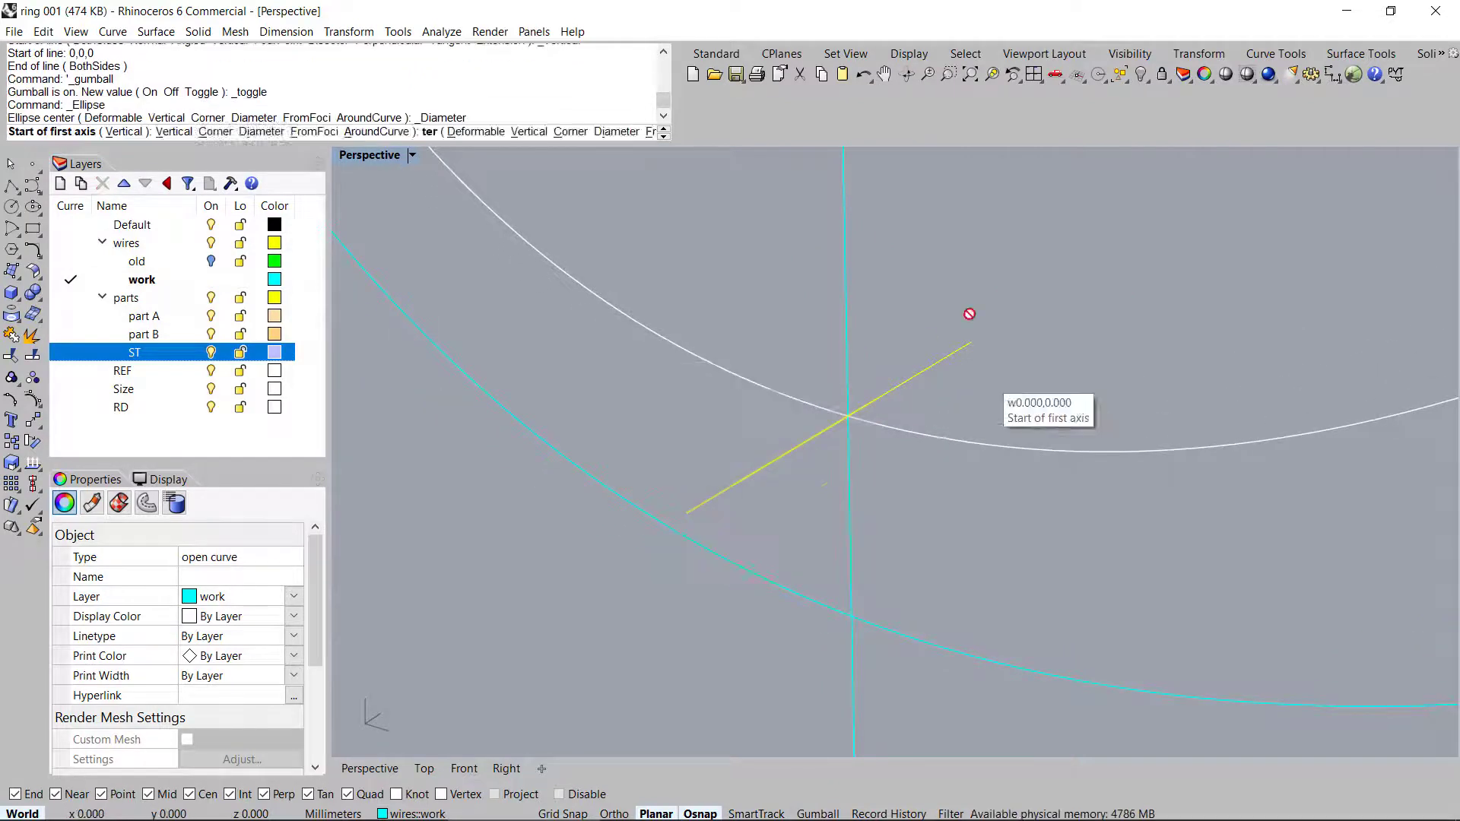
left_click(971, 342)
left_click(688, 510)
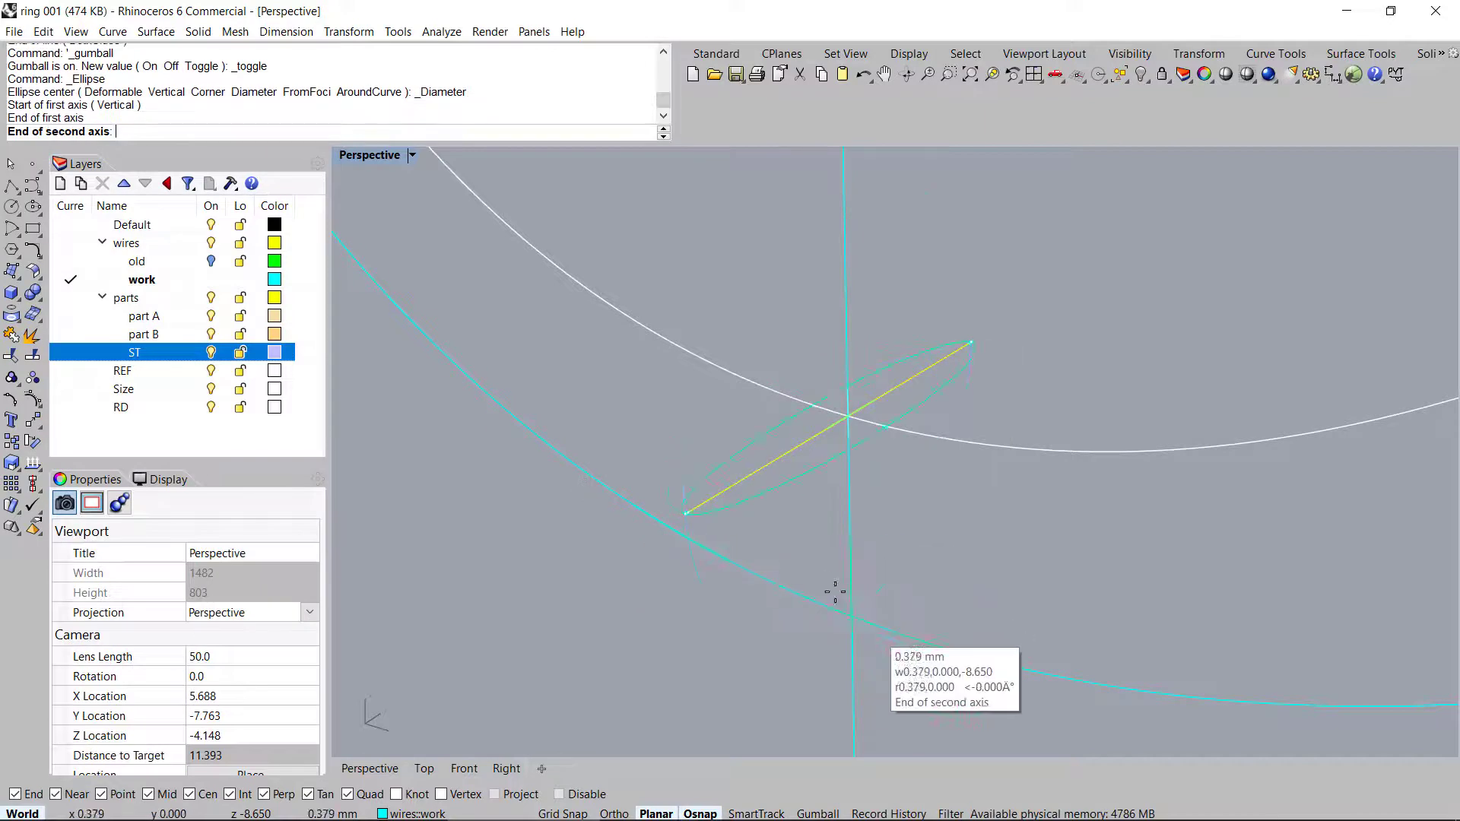
left_click(854, 613)
Split the ellipse with the cross line, then delete the upper half and the cross line, keeping the lower arc
left_click(953, 482)
right_click_drag(955, 482, 503, 418)
right_click_drag(759, 445, 934, 423)
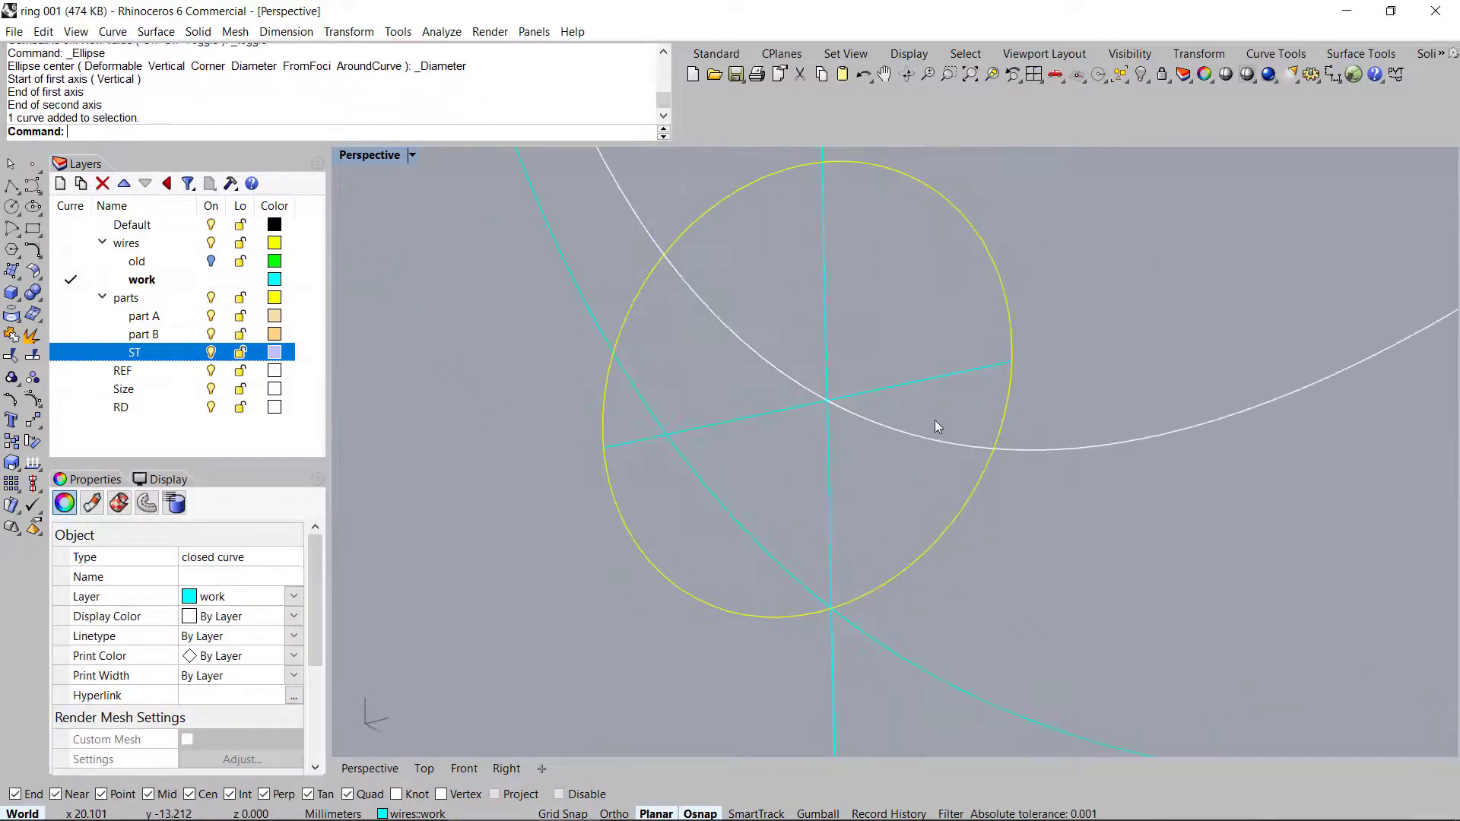
key("ctrl+shift+s")
left_click(945, 375)
right_click(966, 368)
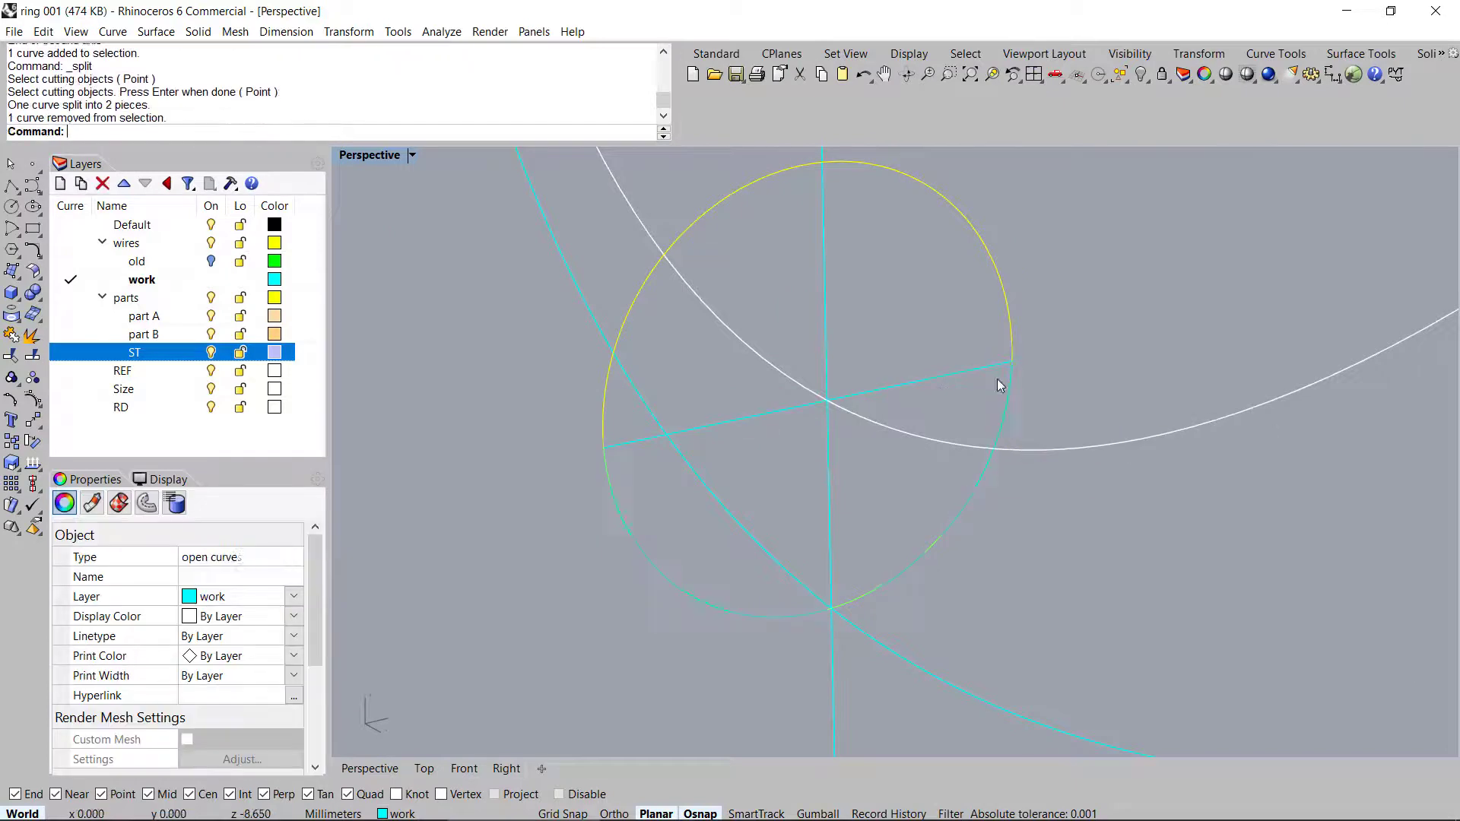
left_click(1010, 377, "ctrl")
key("Delete")
scroll(909, 413, "down", 4)
right_click_drag(908, 413, 853, 517)
left_click(911, 391)
key("Delete")
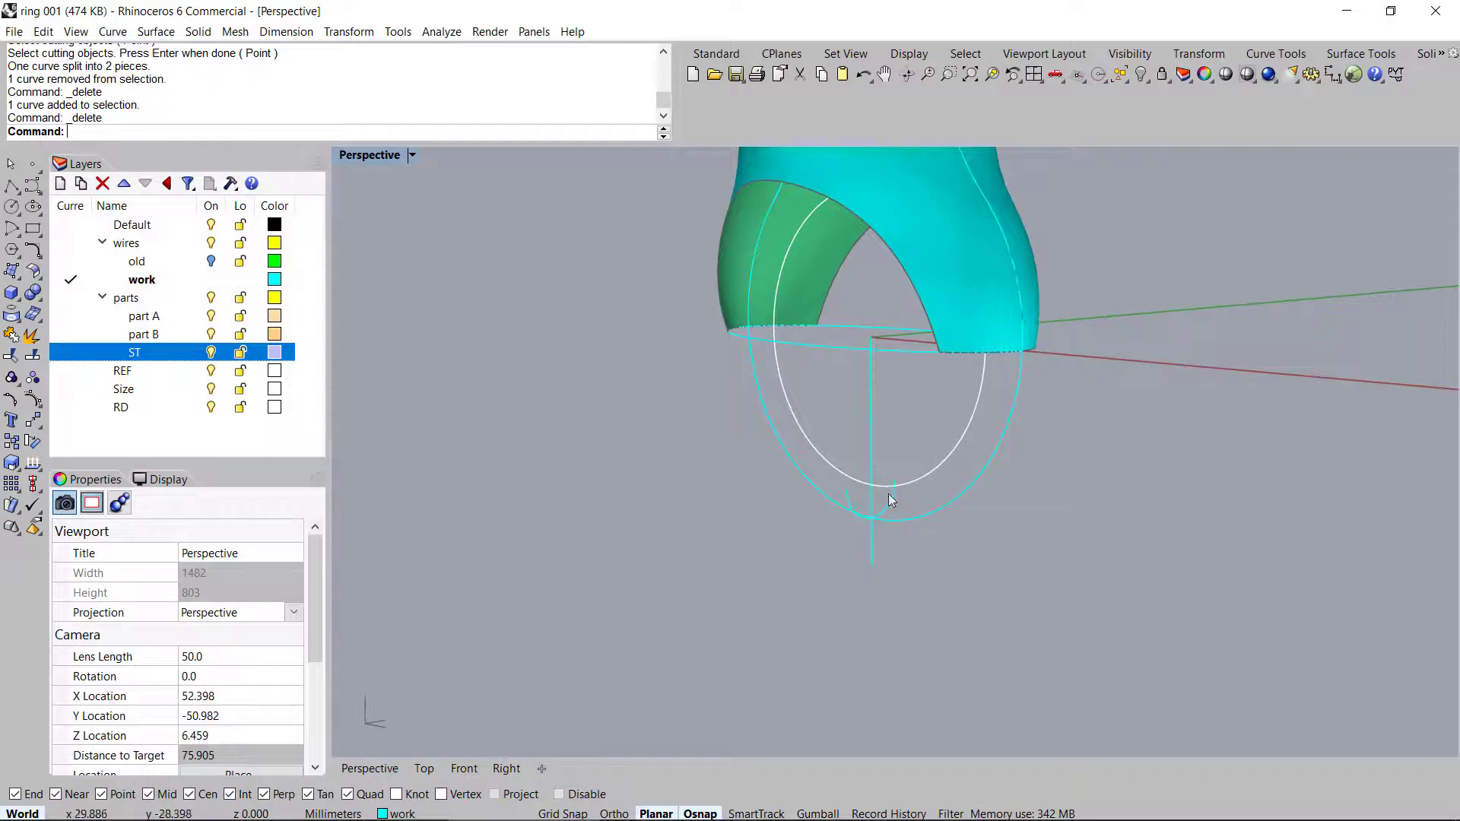
Examine the side outline of the shoulders and the lower profile arc in the Right view
right_click_drag(964, 489, 799, 203)
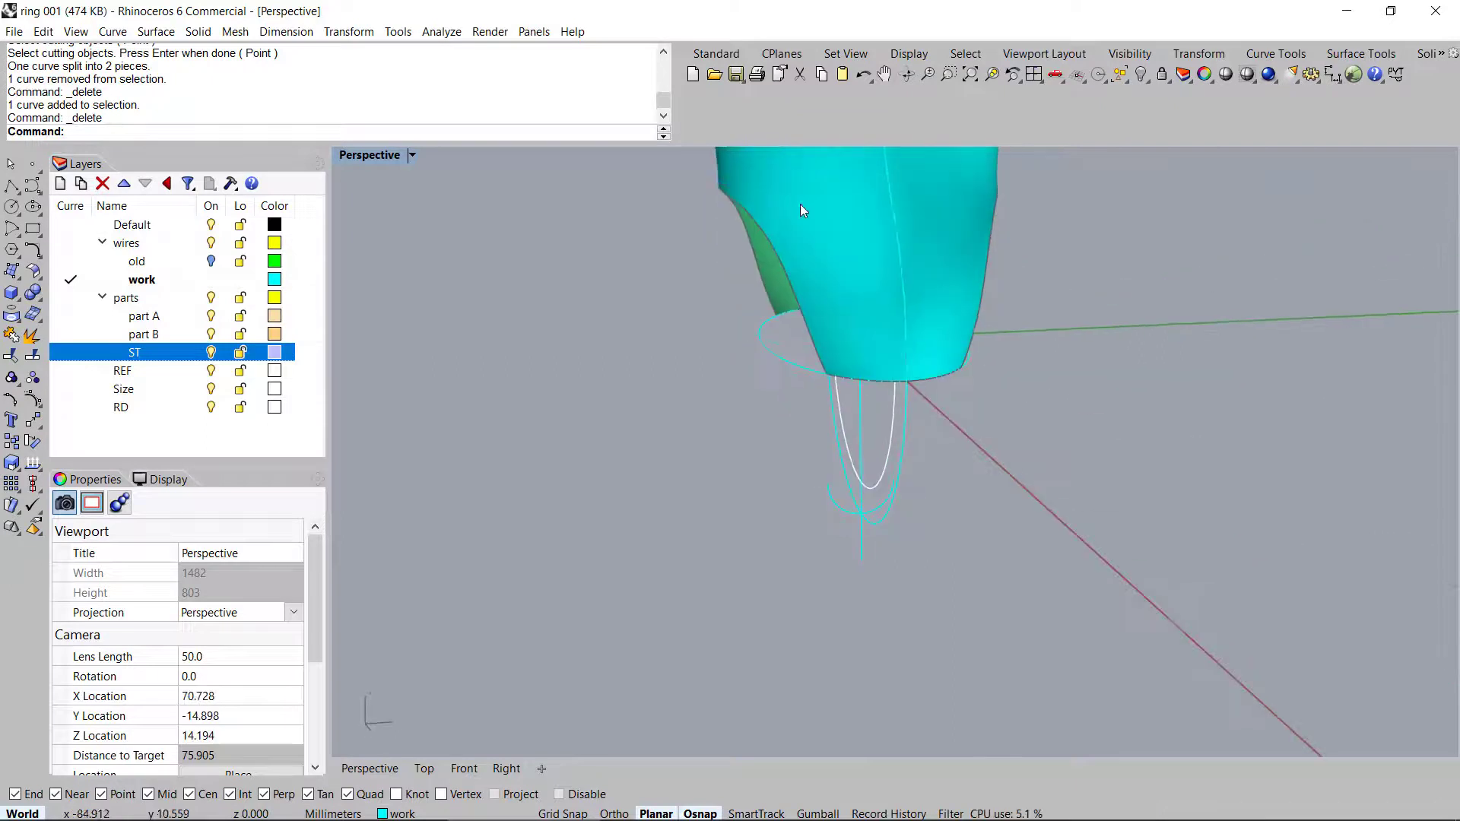
middle_click(800, 204)
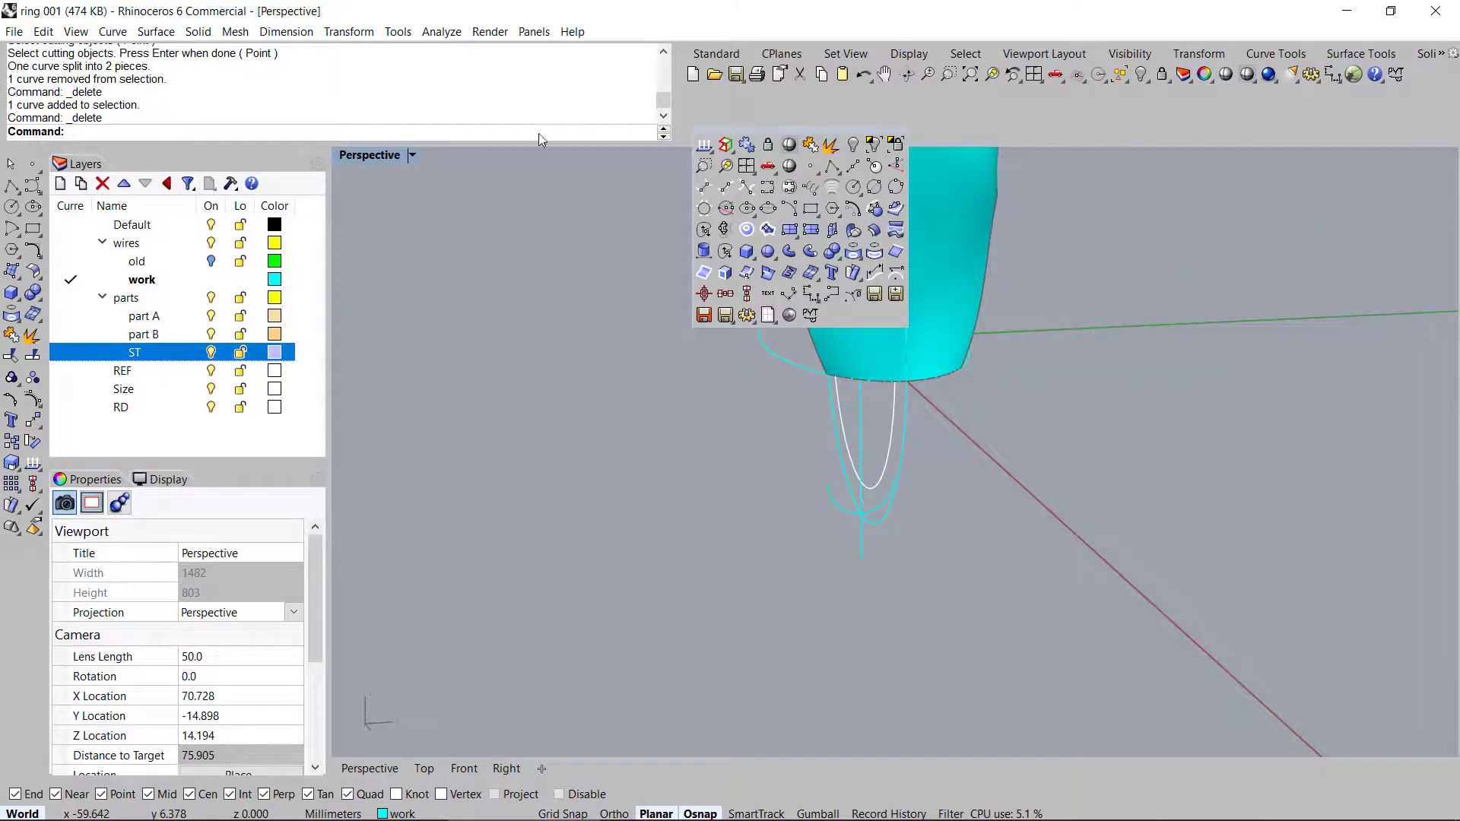
right_click_drag(808, 423, 745, 337)
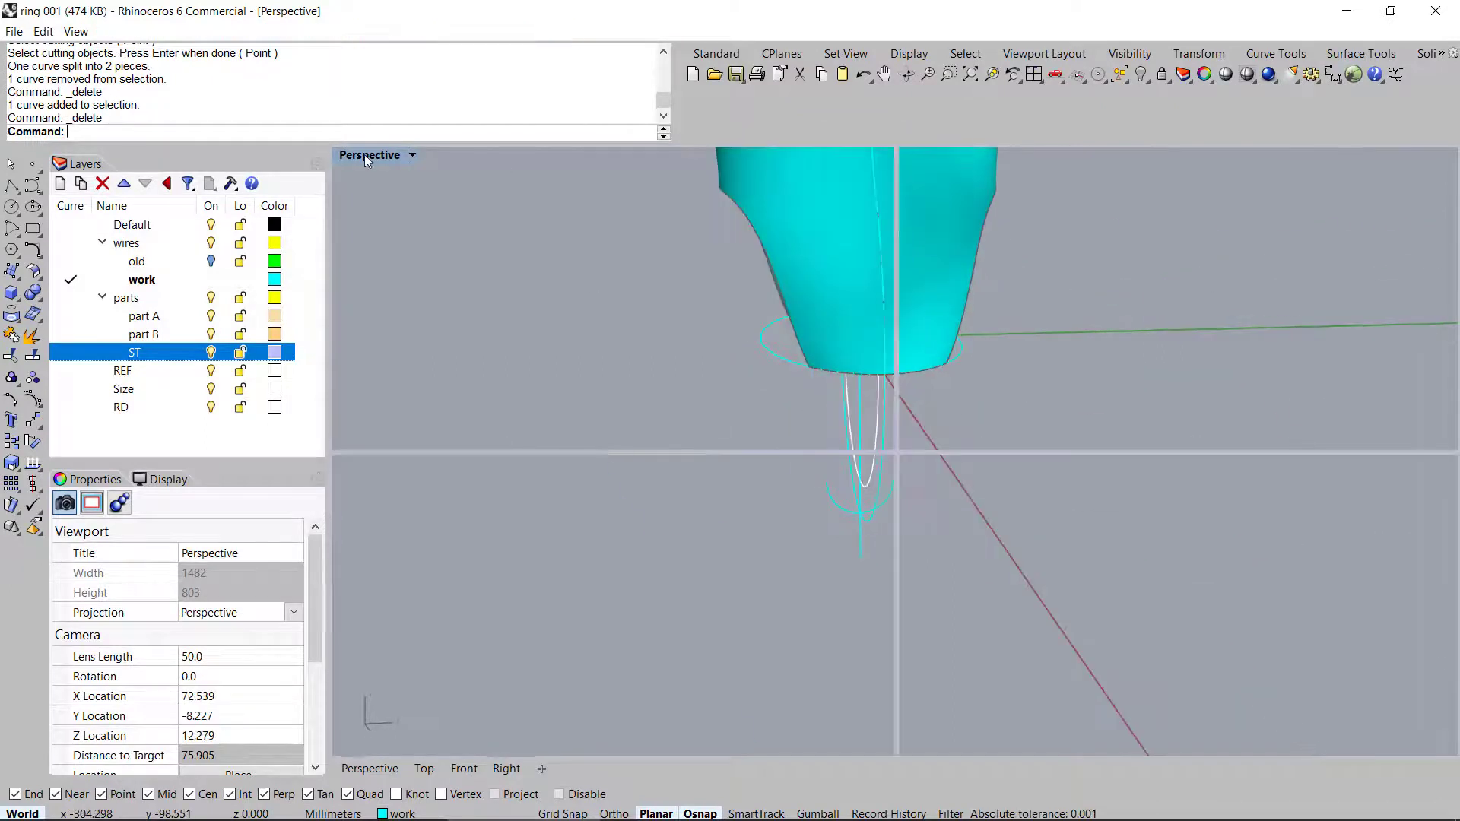
double_click(364, 154)
double_click(920, 462)
scroll(918, 491, "down", 10)
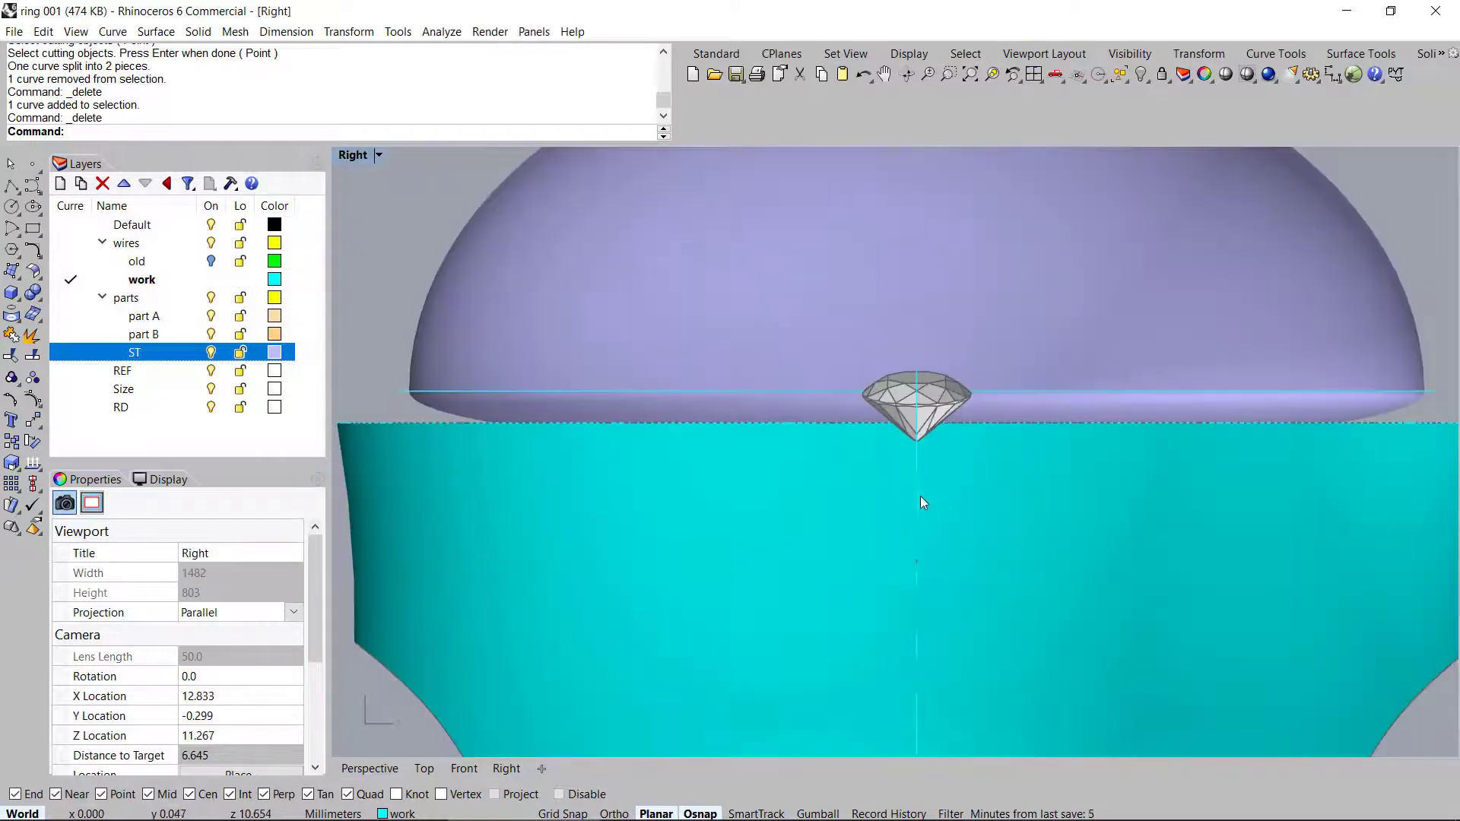
scroll(851, 529, "up", 2)
scroll(840, 521, "up", 4)
right_click_drag(840, 521, 835, 492)
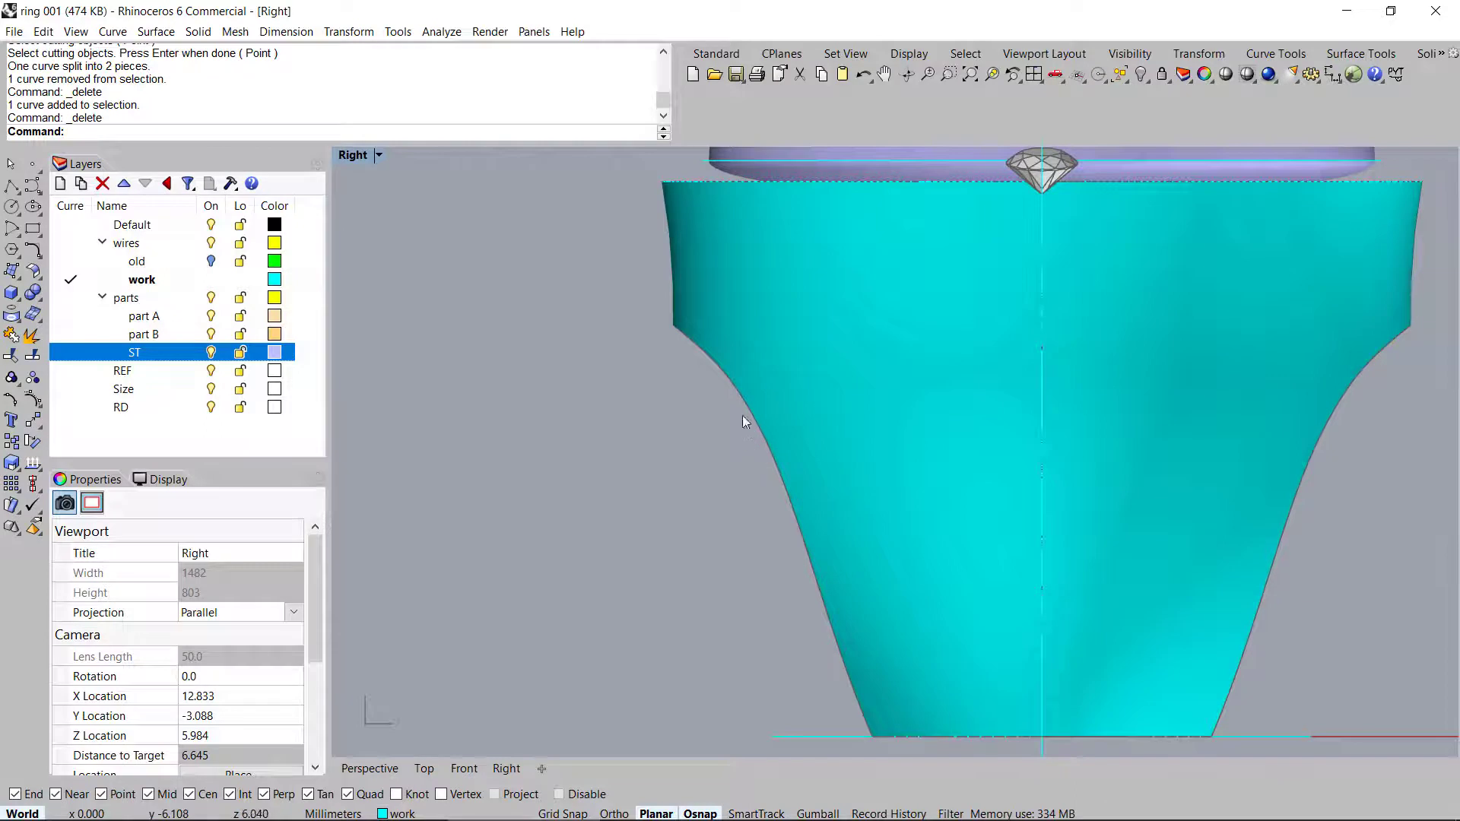
scroll(747, 432, "down", 5)
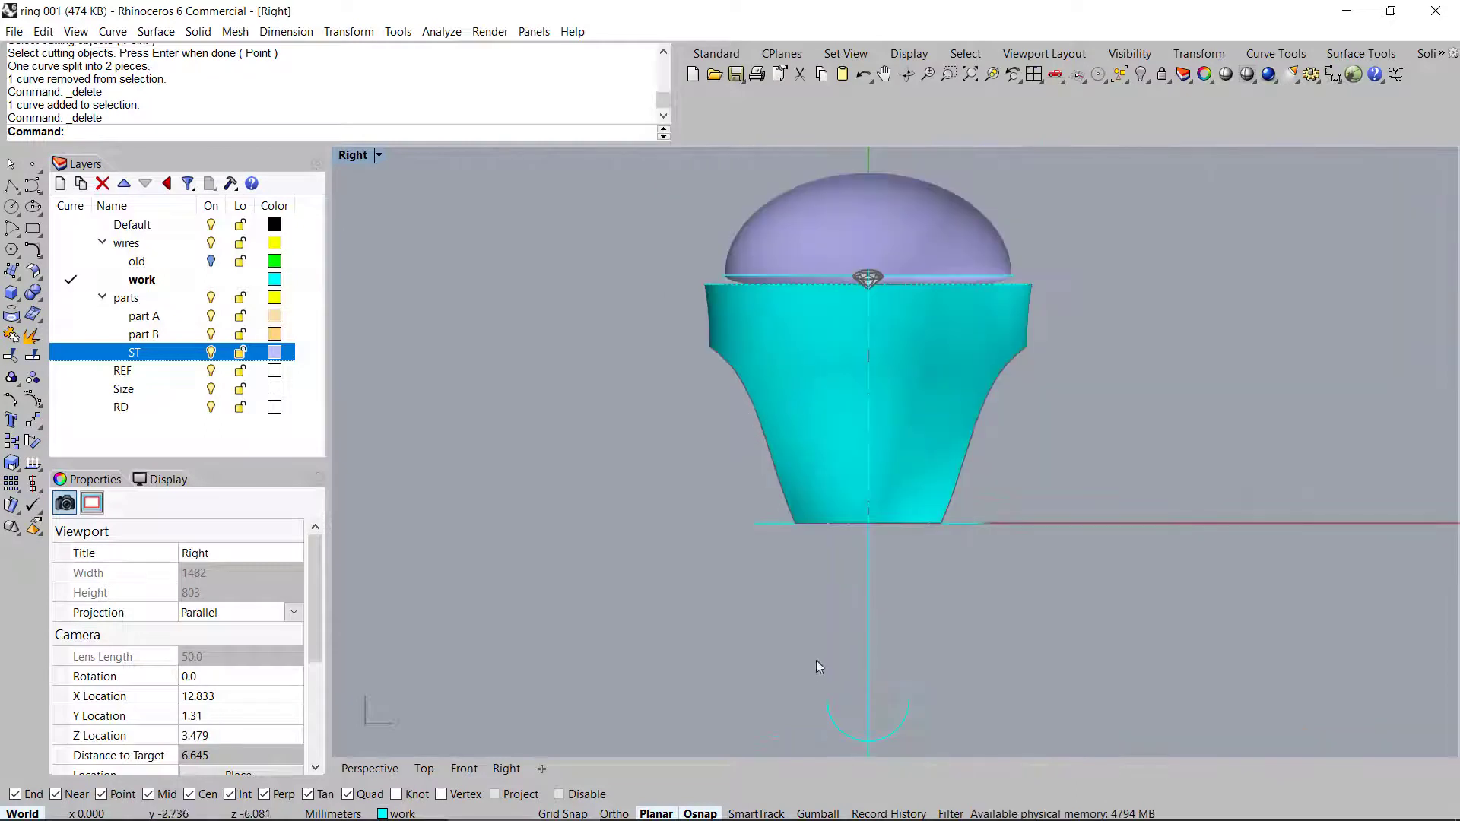
right_click_drag(806, 482, 773, 441)
scroll(757, 370, "up", 6)
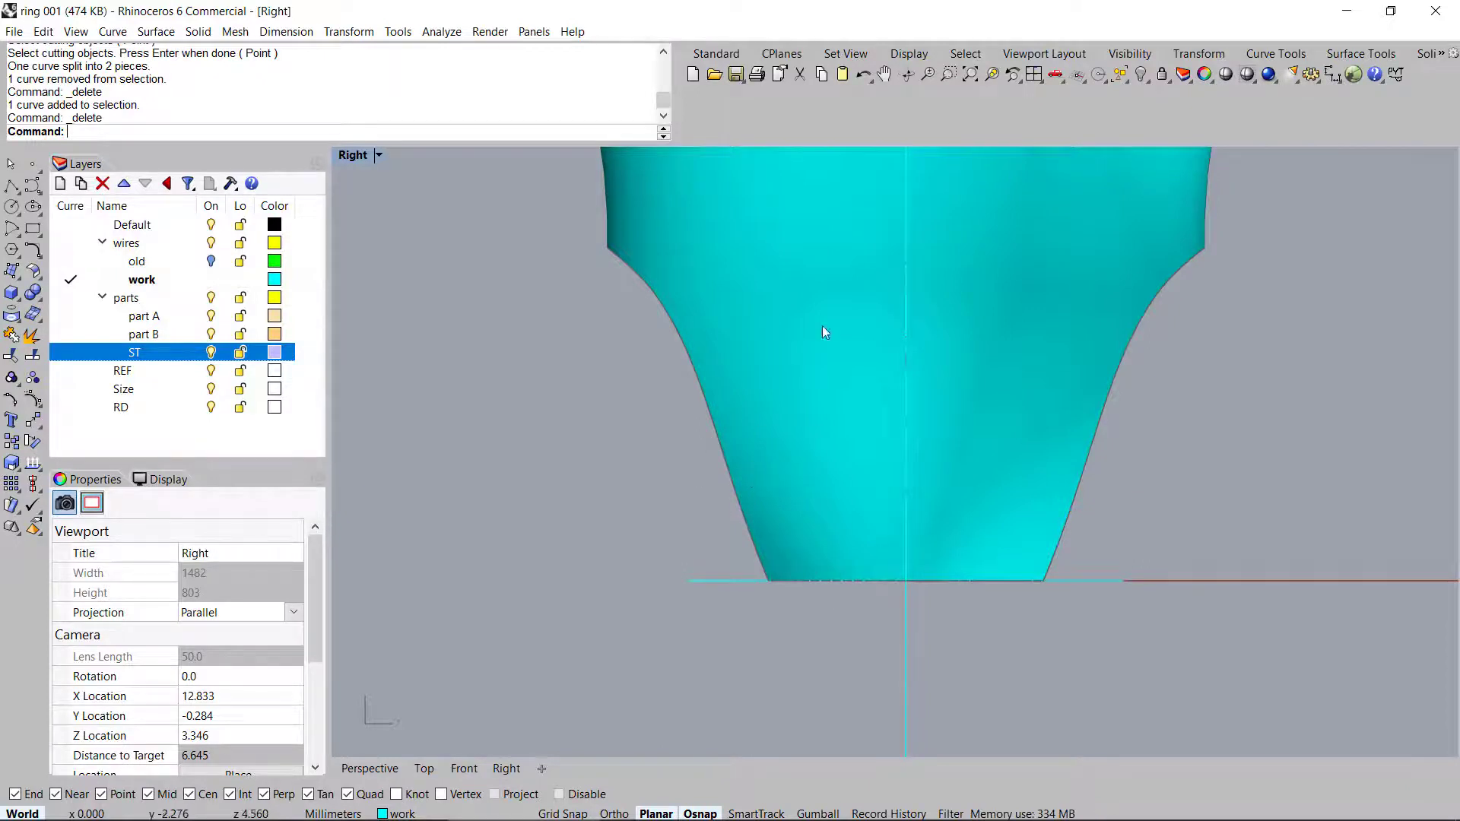
scroll(780, 403, "down", 2)
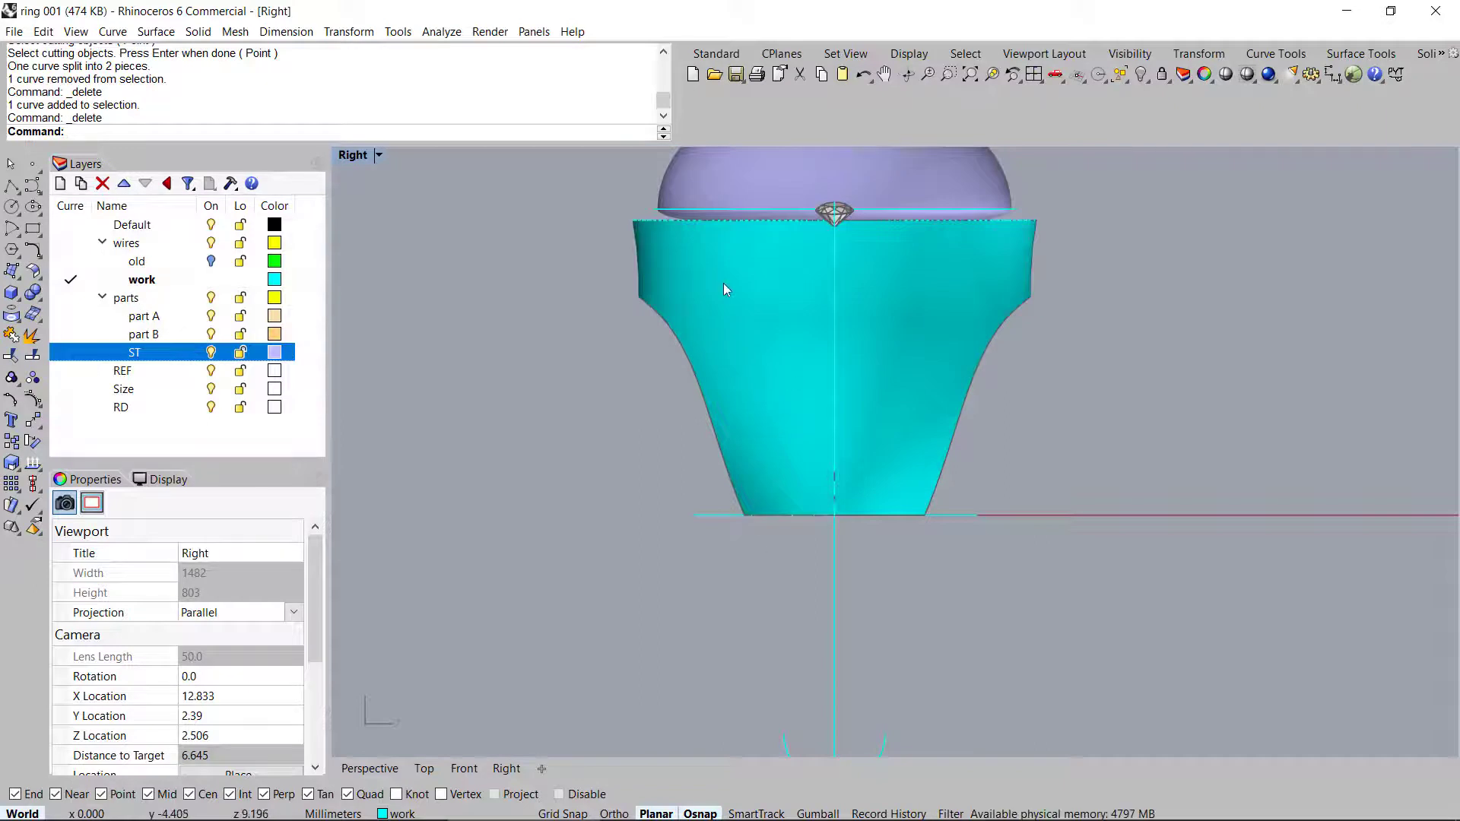
scroll(681, 381, "up", 3)
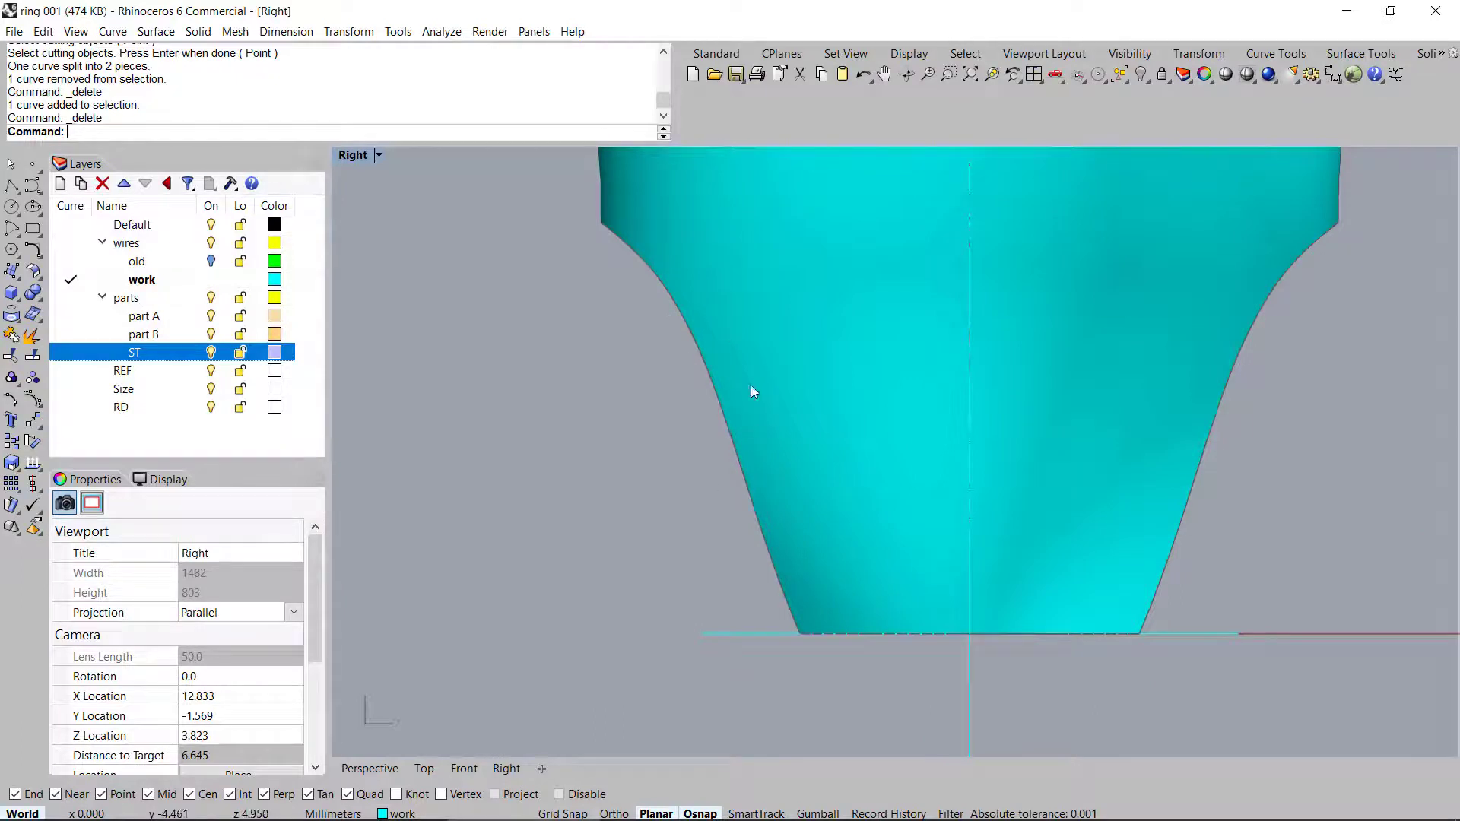
Draw a horizontal both-sides line centred on the origin and wider than the shoulder, and raise it to about the shoulder's mid-height
middle_click(713, 395)
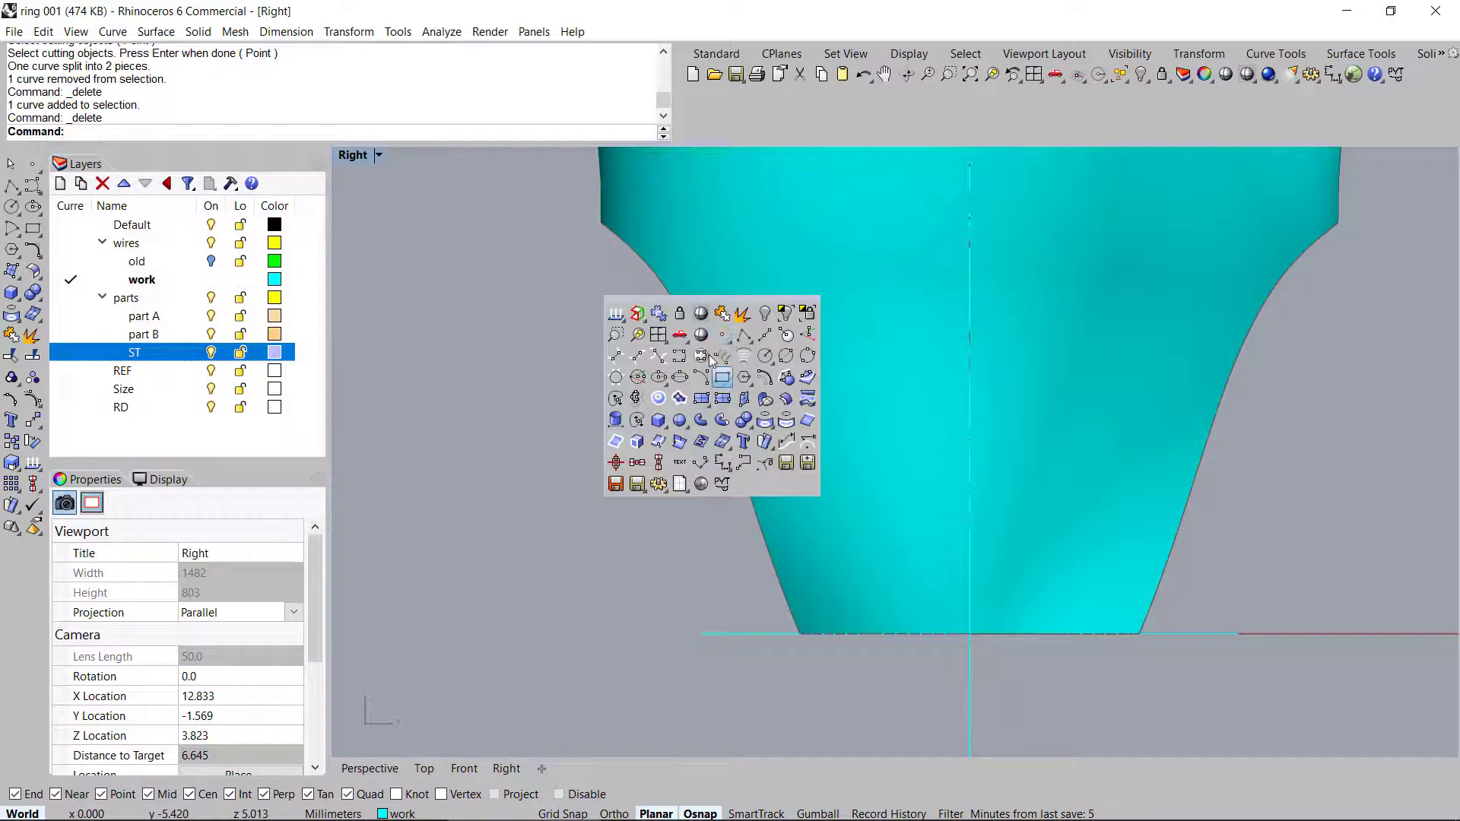
left_click(766, 335)
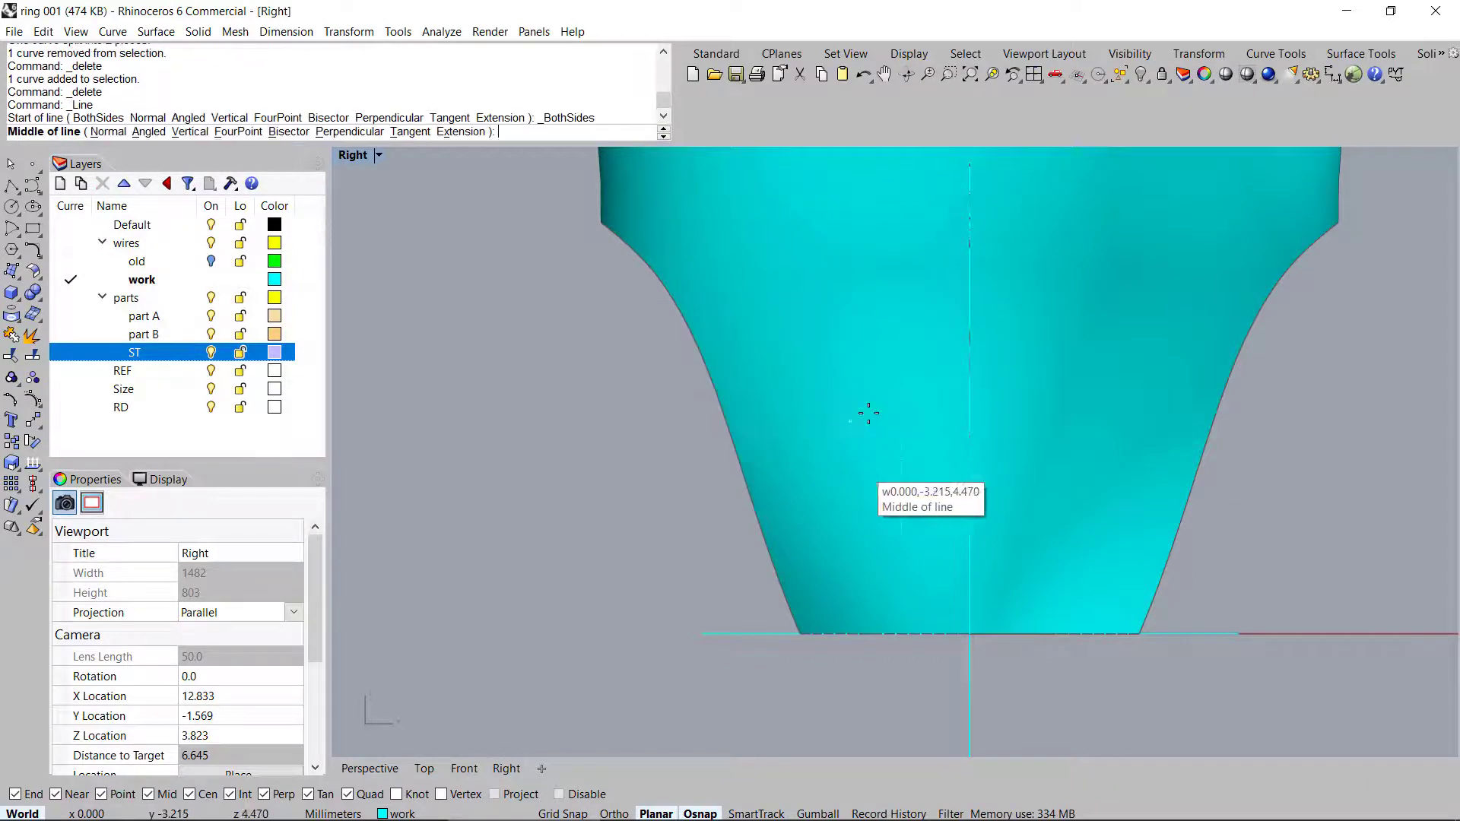
left_click(970, 352)
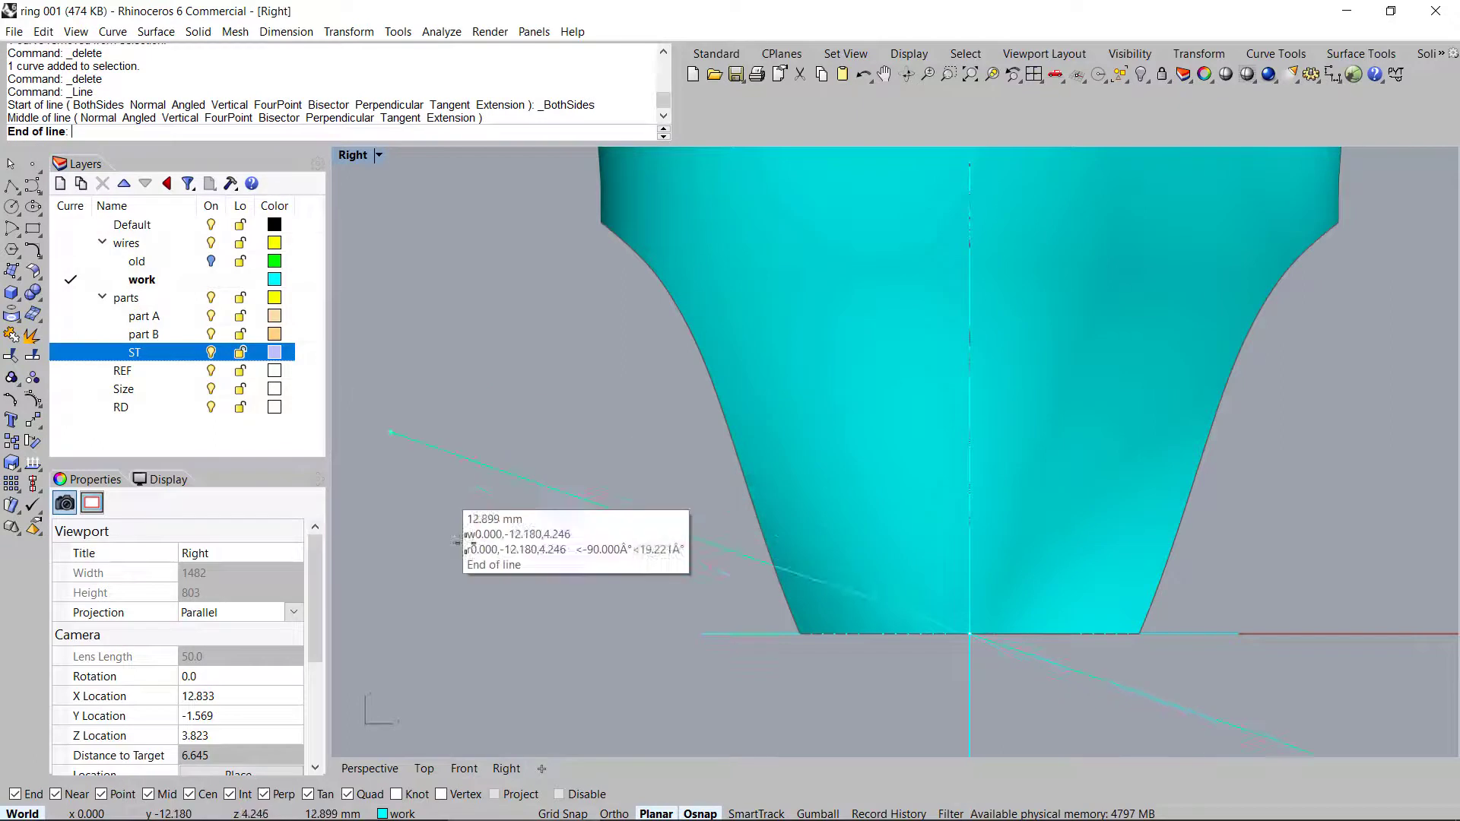
left_click(397, 613)
left_click(1142, 633)
key("F12")
left_click_drag(958, 571, 983, 322)
scroll(893, 460, "down", 5)
left_click(864, 362)
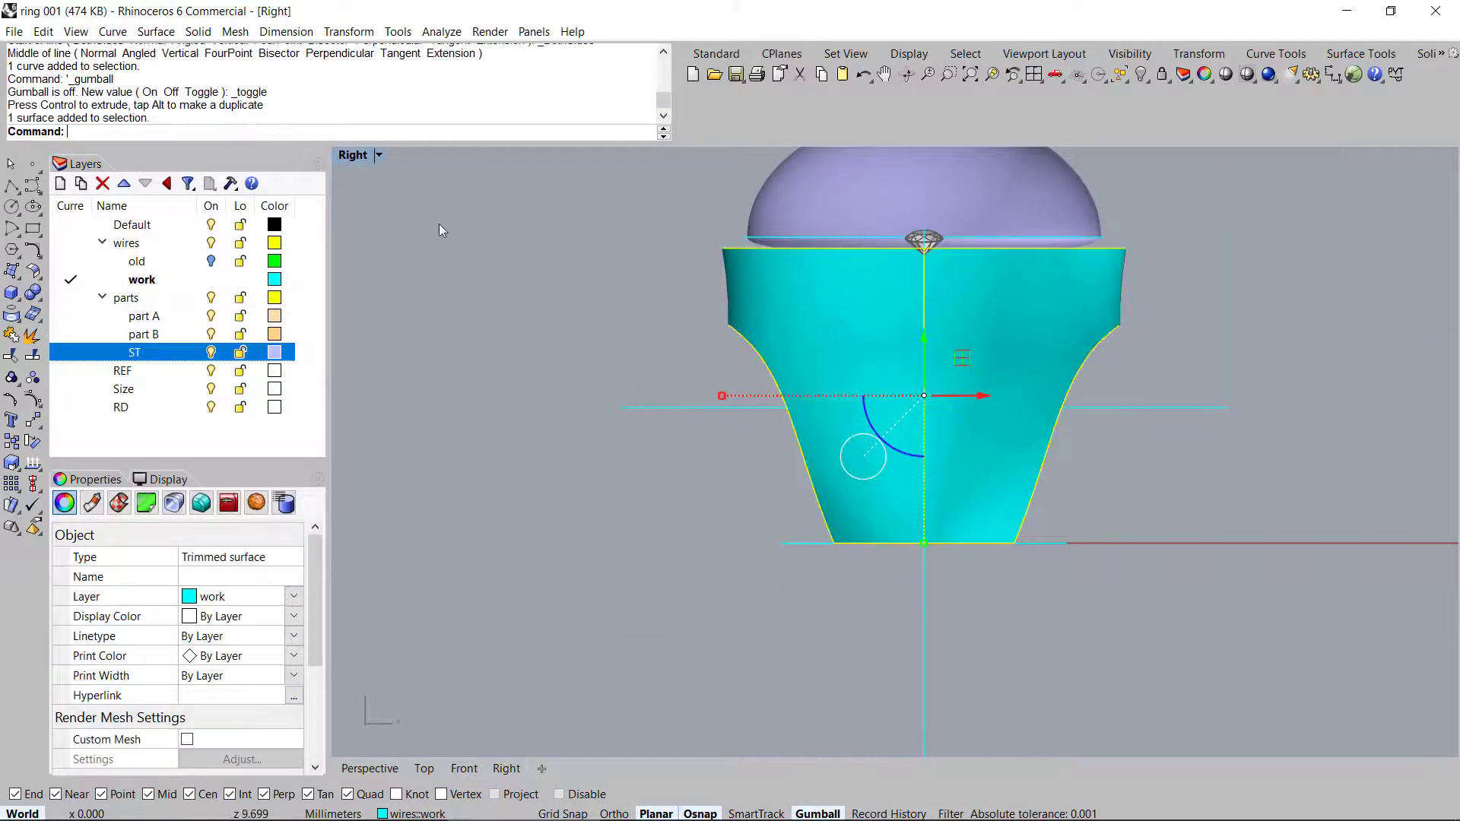
key("ctrl+m")
right_click_drag(1283, 261, 1390, 257)
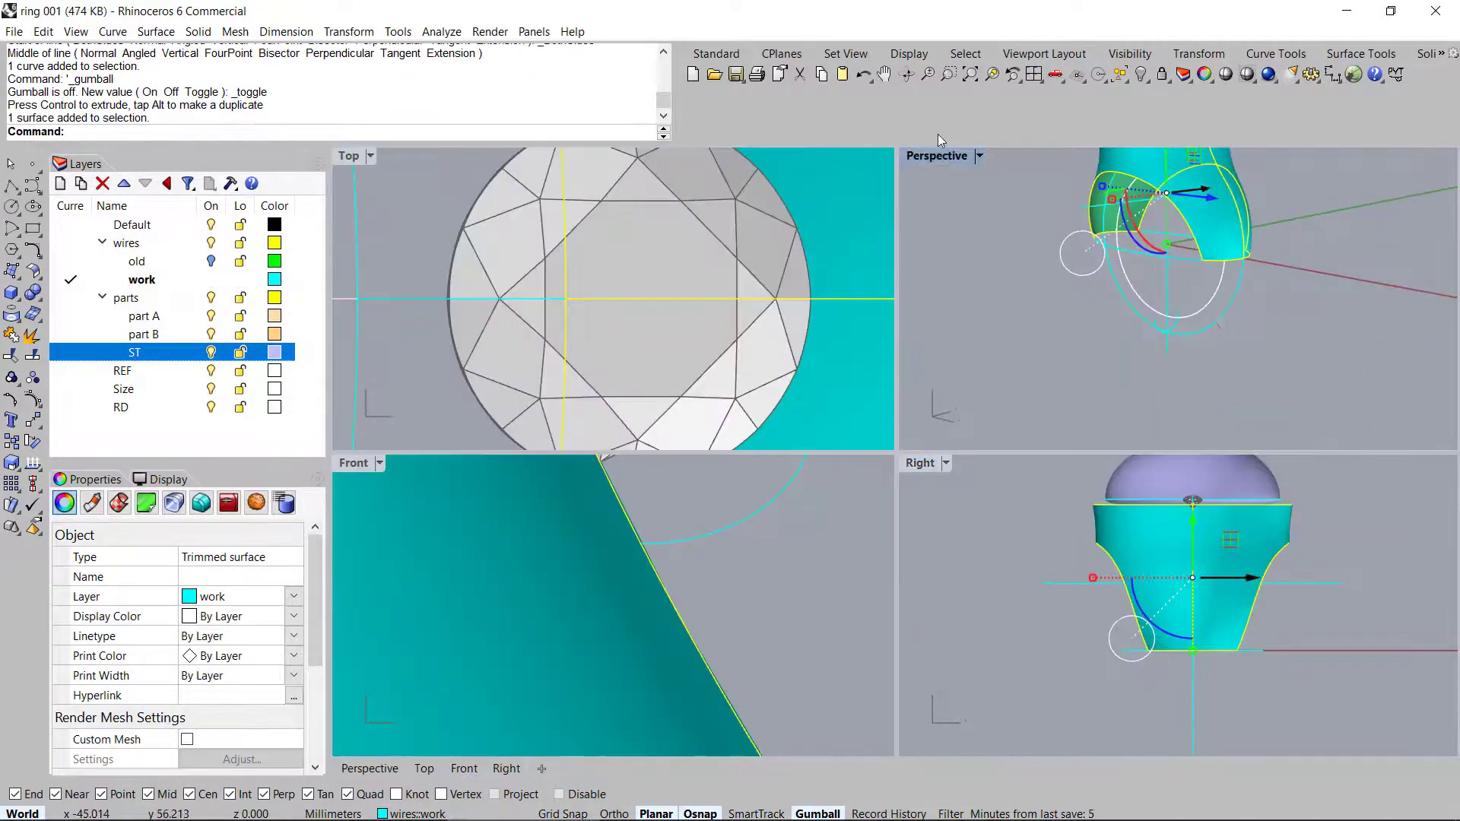
double_click(943, 155)
right_click_drag(1001, 185, 909, 377)
mouse_move(926, 344)
left_mouse_down()
mouse_move(905, 391)
mouse_move(870, 357)
mouse_move(936, 351)
left_mouse_up()
key("ctrl+z")
Extrude the raised line to both sides into a flat horizontal plane that extends beyond the shoulder surface
left_click(959, 335)
right_click_drag(732, 399, 871, 446)
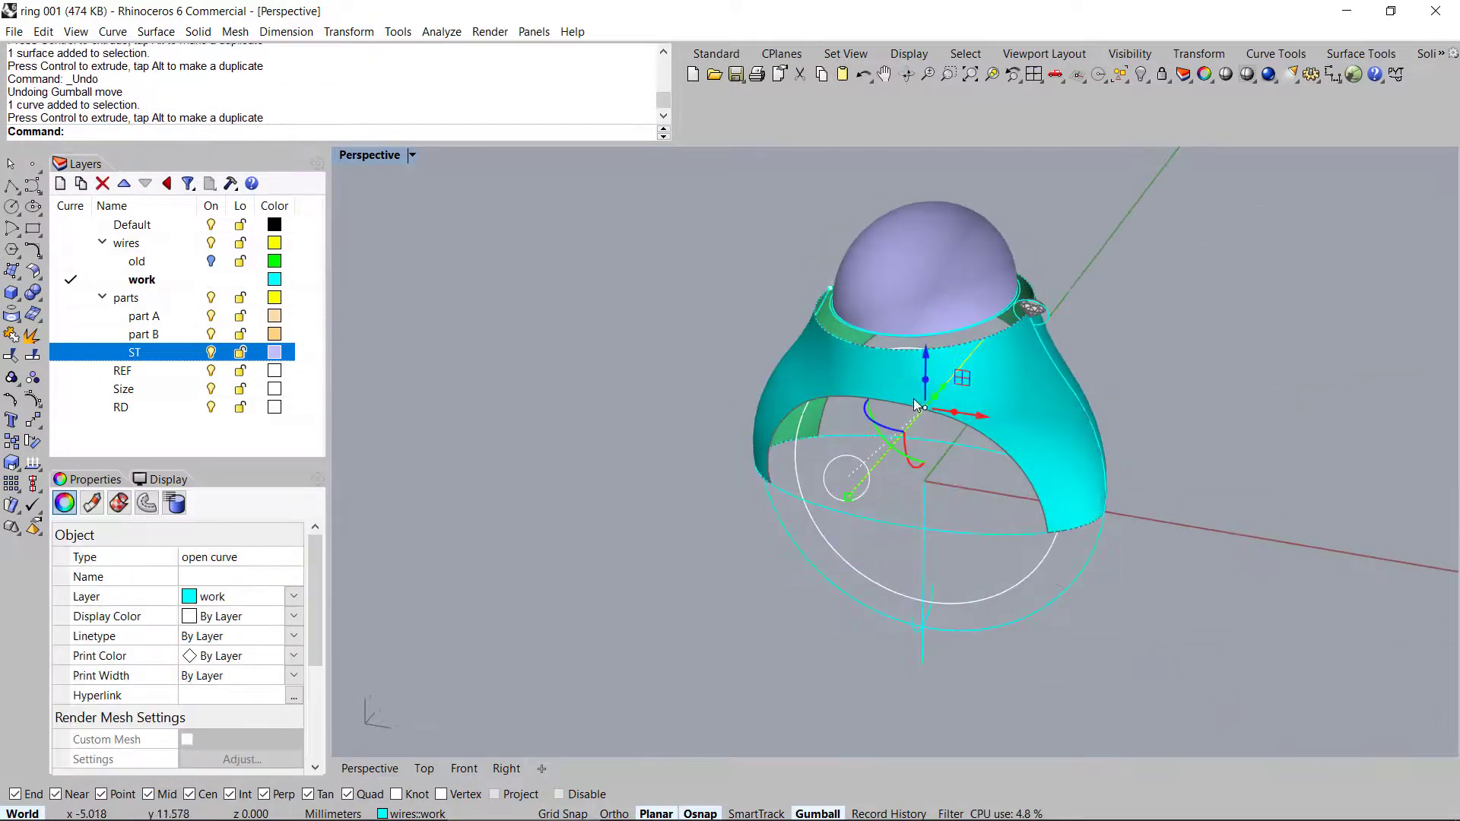
scroll(968, 455, "up", 2)
right_click_drag(969, 455, 971, 412)
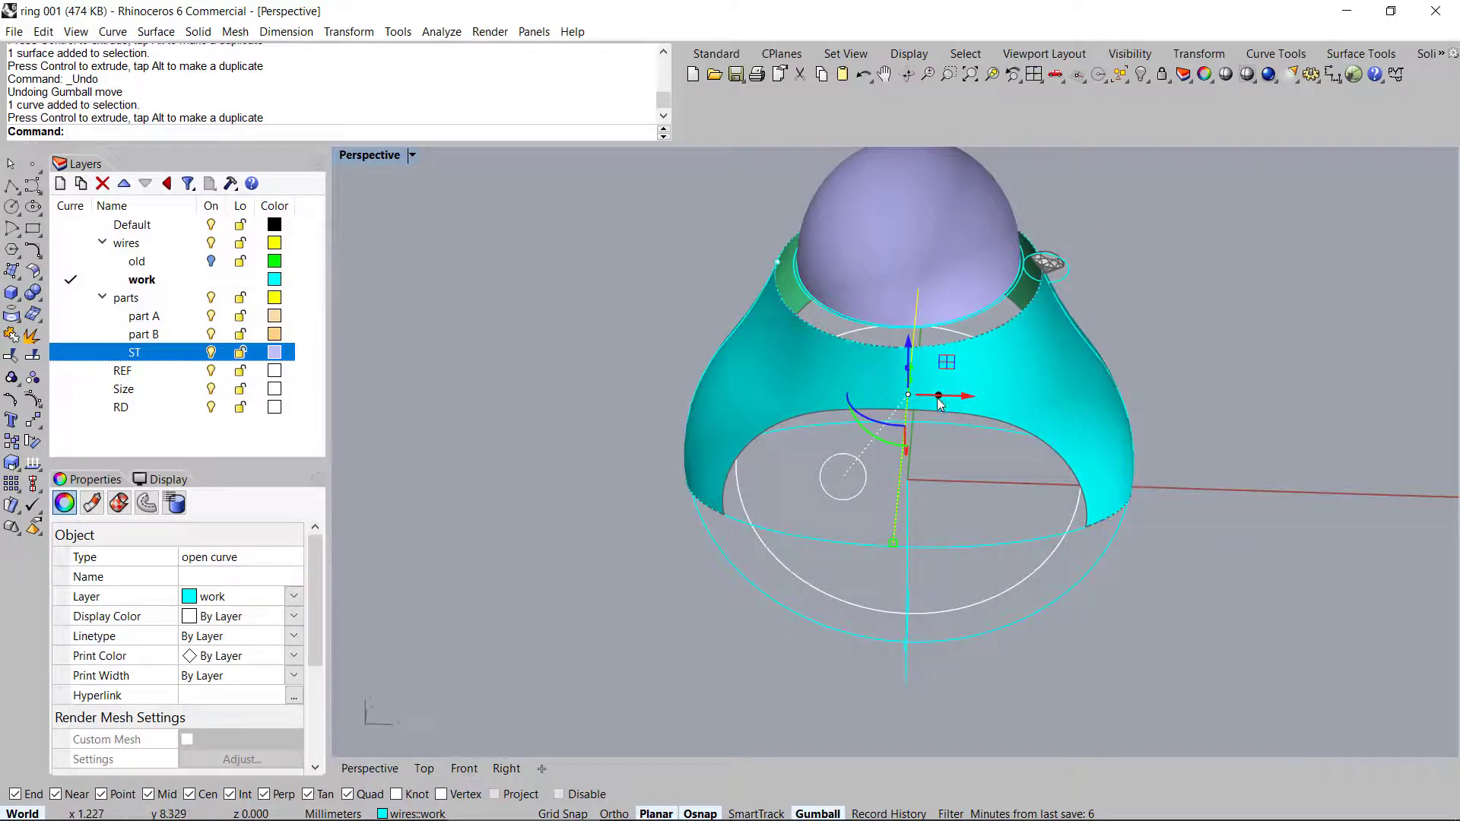
left_click_drag(939, 398, 1198, 472)
Split the shoulder surface with the flat plane, then delete the lower shoulder pieces and the plane
right_click_drag(1092, 449, 1009, 470)
left_click(984, 316)
key("ctrl+shift+s")
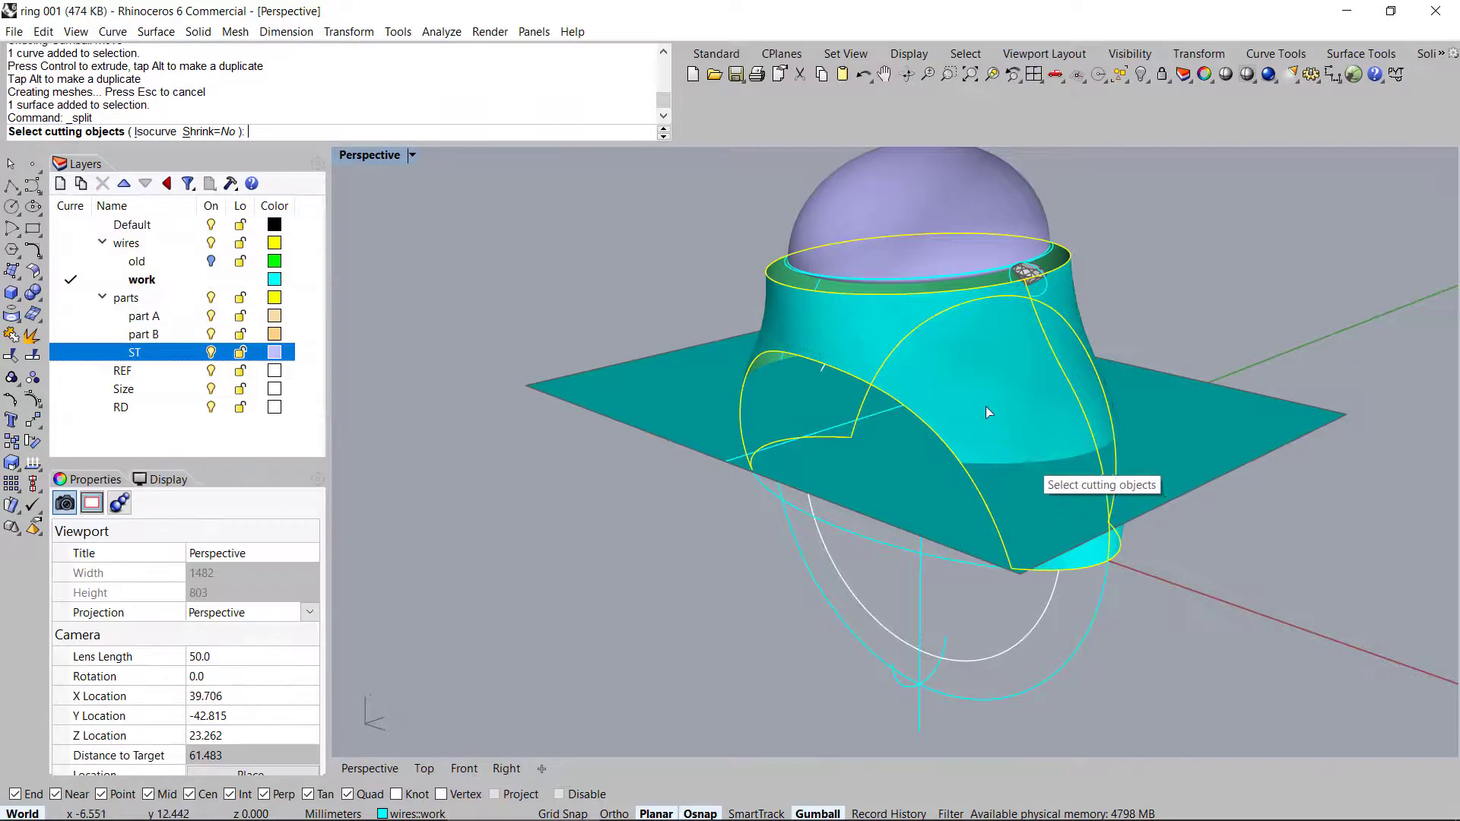
left_click(1152, 400)
key("Return")
left_click(778, 313, "ctrl")
key("Delete")
left_click(1060, 473)
key("Delete")
Lock everything except the shoulder surface, the inner finger-size circle, the outer ring circle and the lower profile arc
right_click_drag(901, 439, 798, 397)
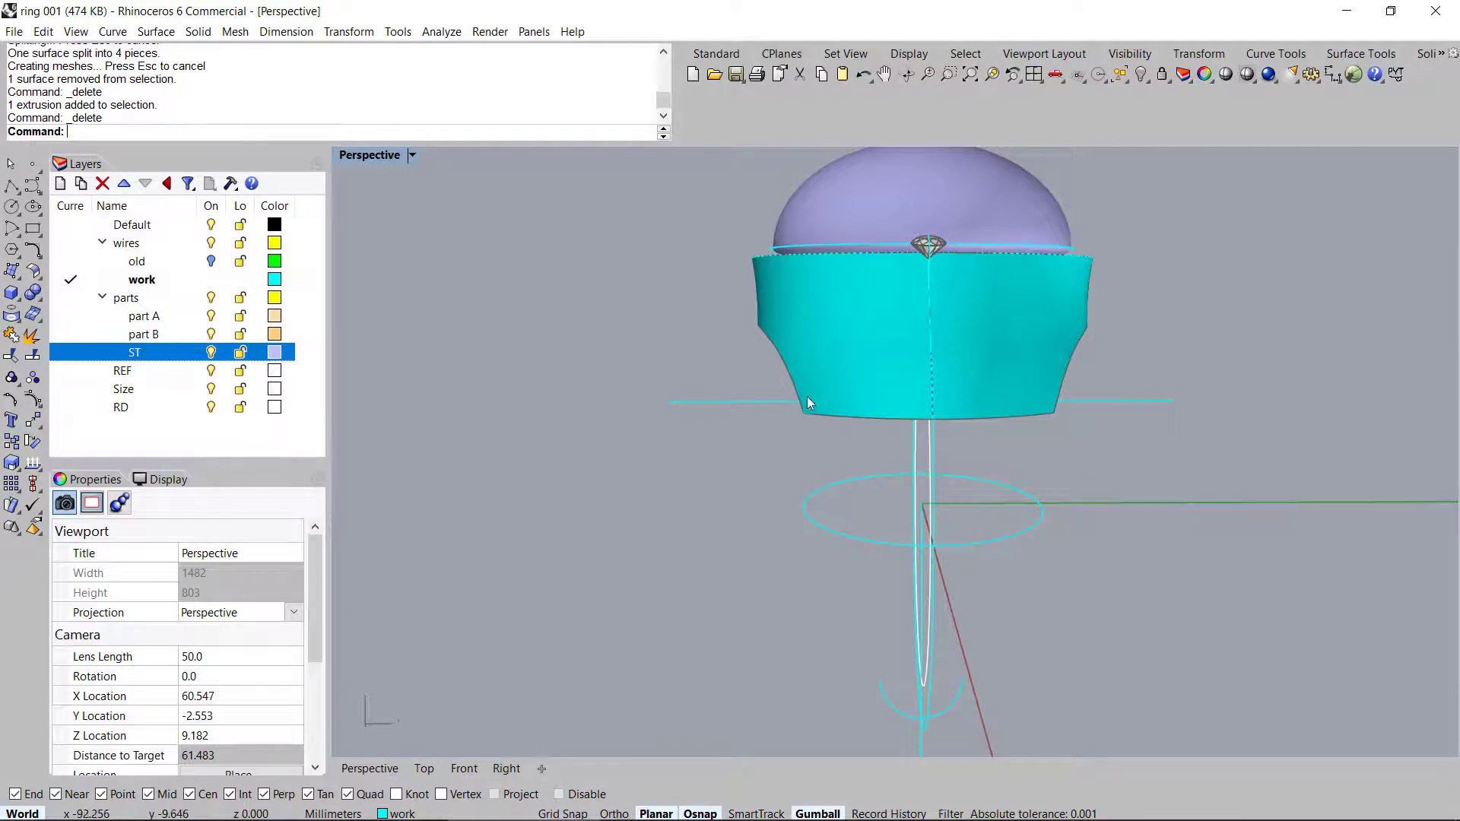
right_click_drag(806, 413, 892, 489)
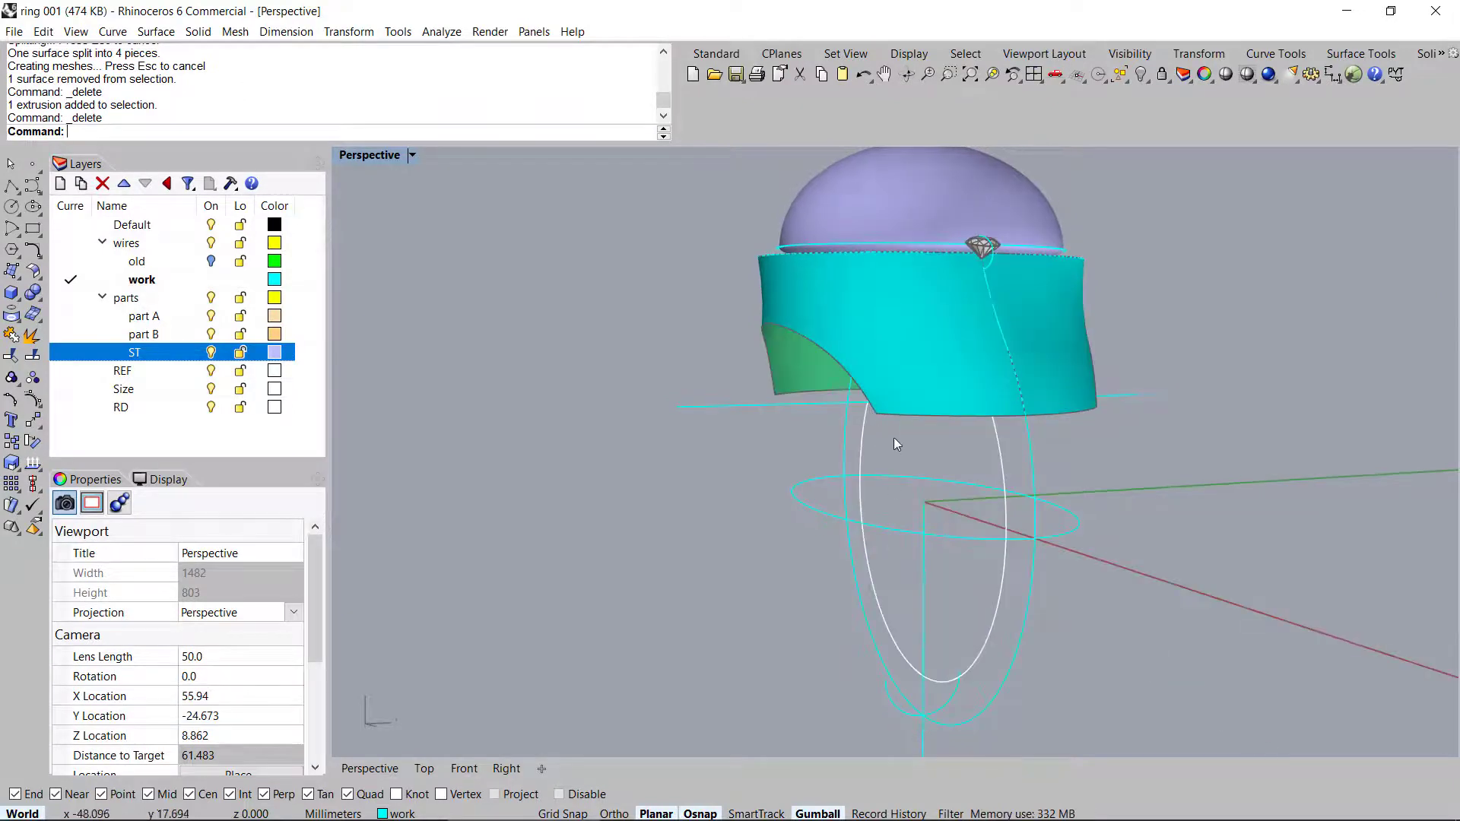
right_click_drag(907, 674, 879, 692)
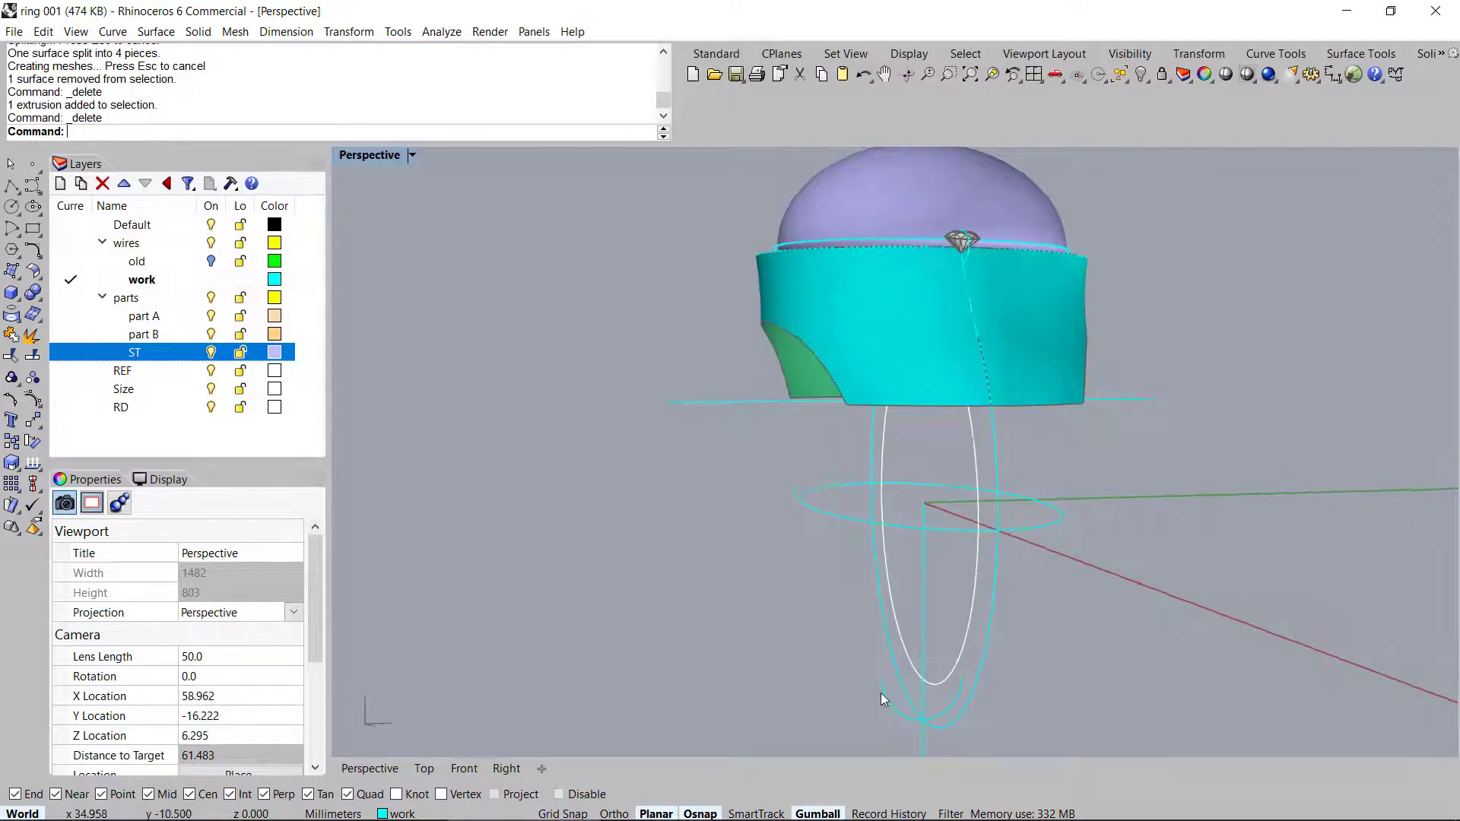
scroll(841, 538, "down", 4)
right_click_drag(840, 538, 928, 419)
right_click_drag(941, 537, 961, 443)
left_click(961, 443)
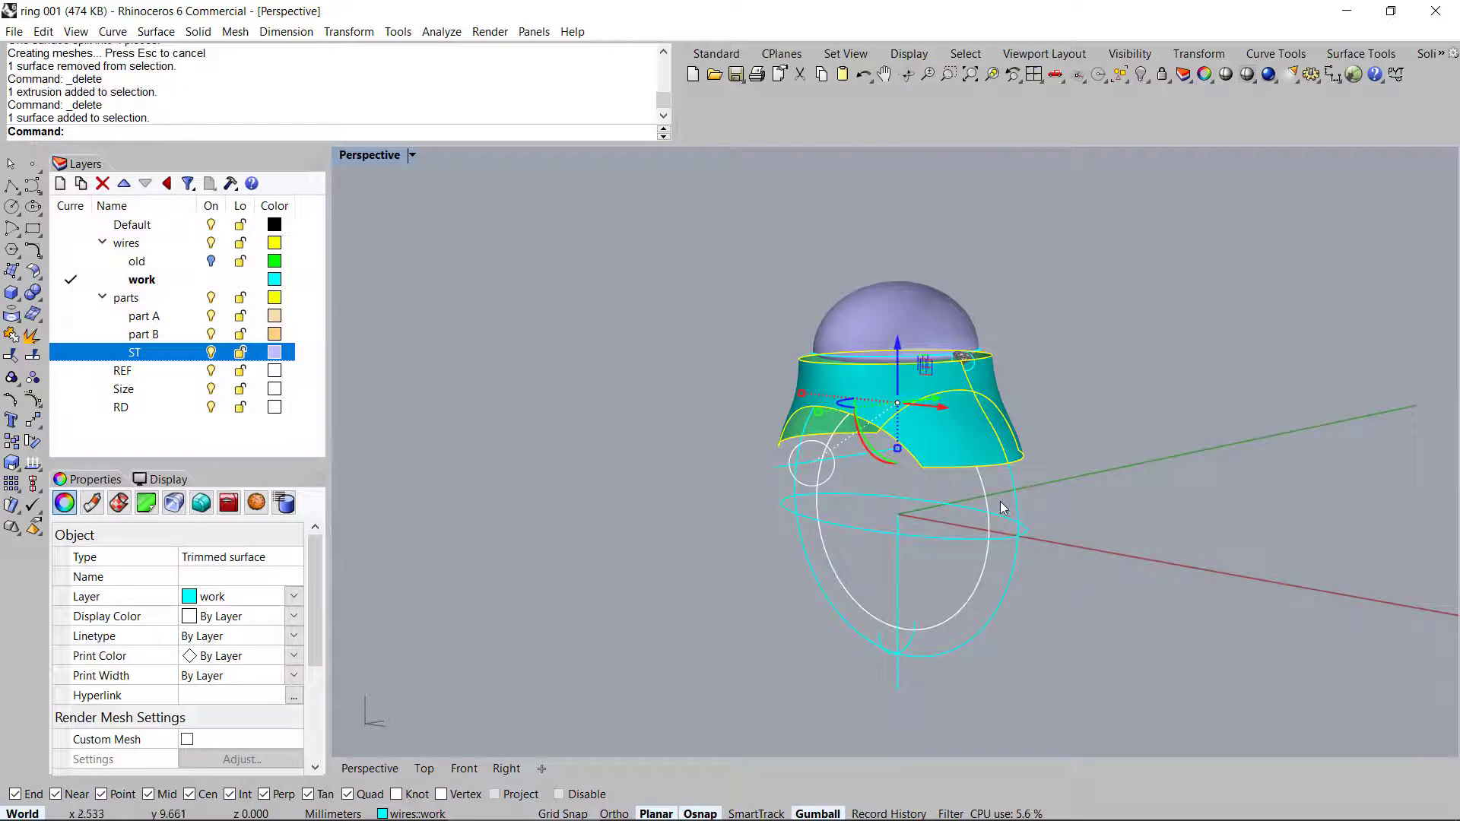
left_click(1003, 524, "shift")
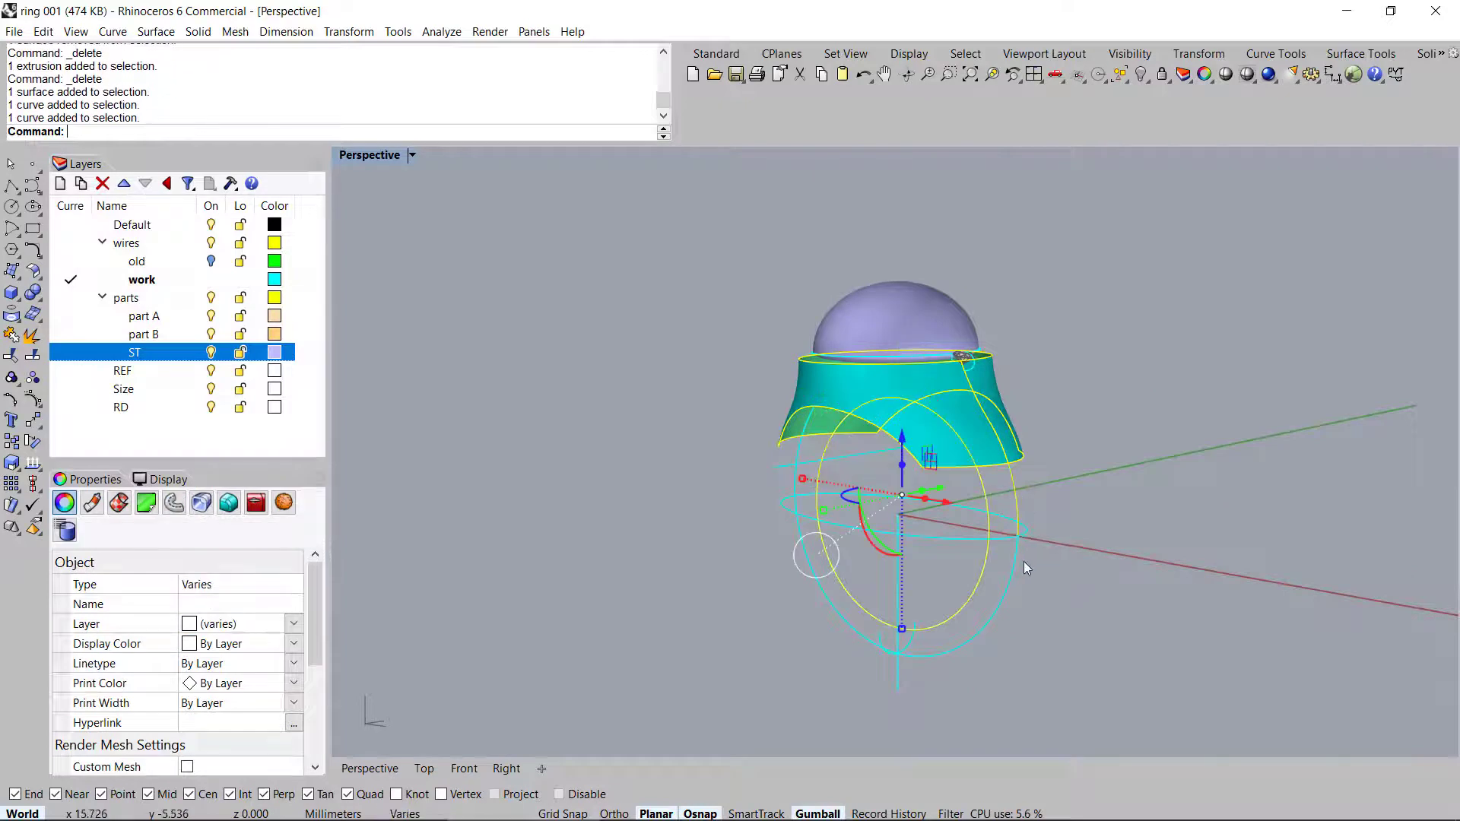
left_click(1015, 561, "shift")
left_click(968, 627, "shift")
scroll(947, 413, "up", 3)
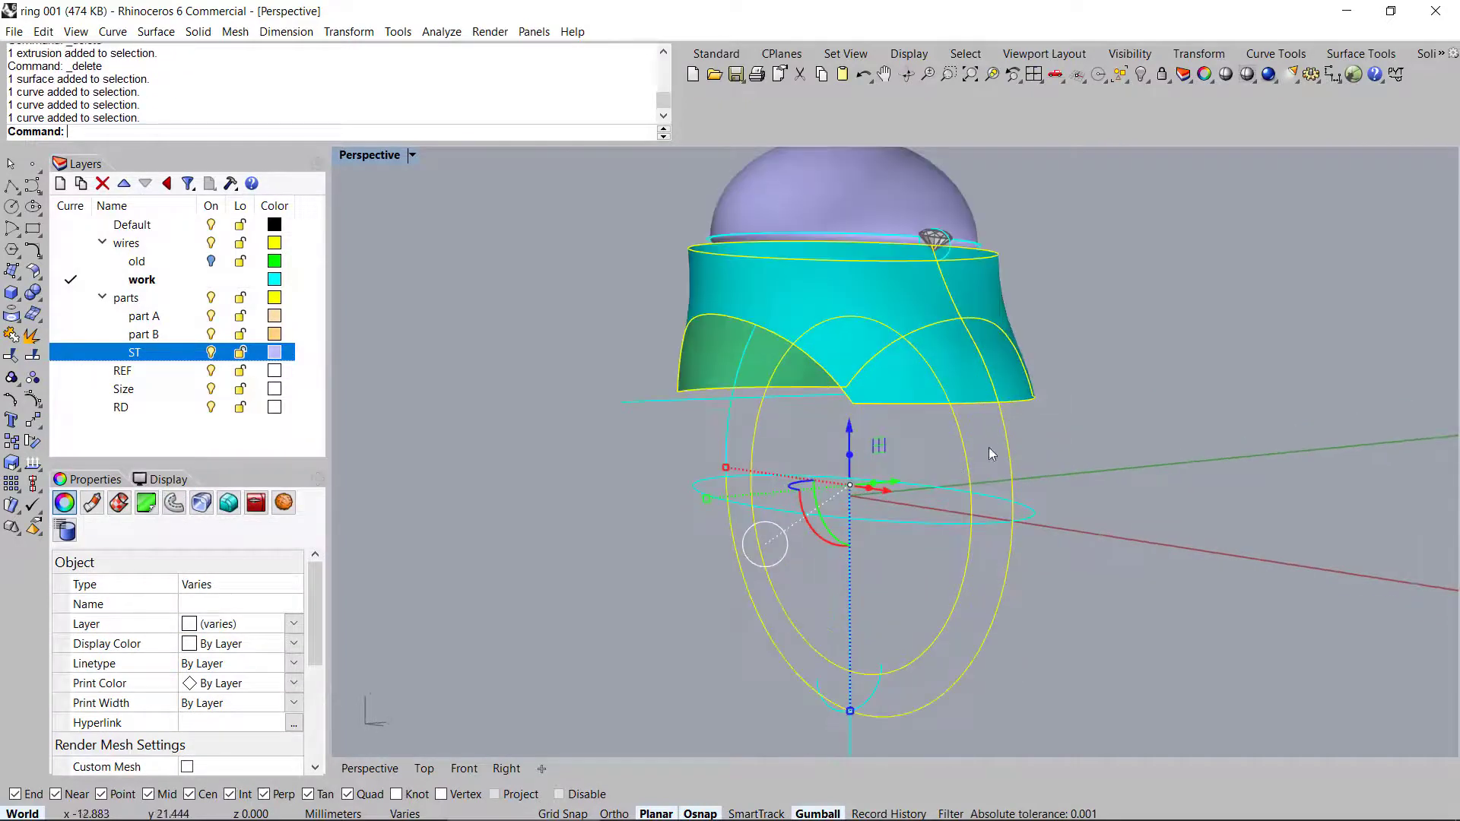
left_click(861, 692, "shift")
right_click_drag(936, 325, 880, 517)
key("ctrl+l")
Duplicate the arched cut-out edge on one side of the shoulder surface as a separate curve
scroll(938, 410, "down", 4)
scroll(850, 418, "up", 5)
middle_click(850, 417)
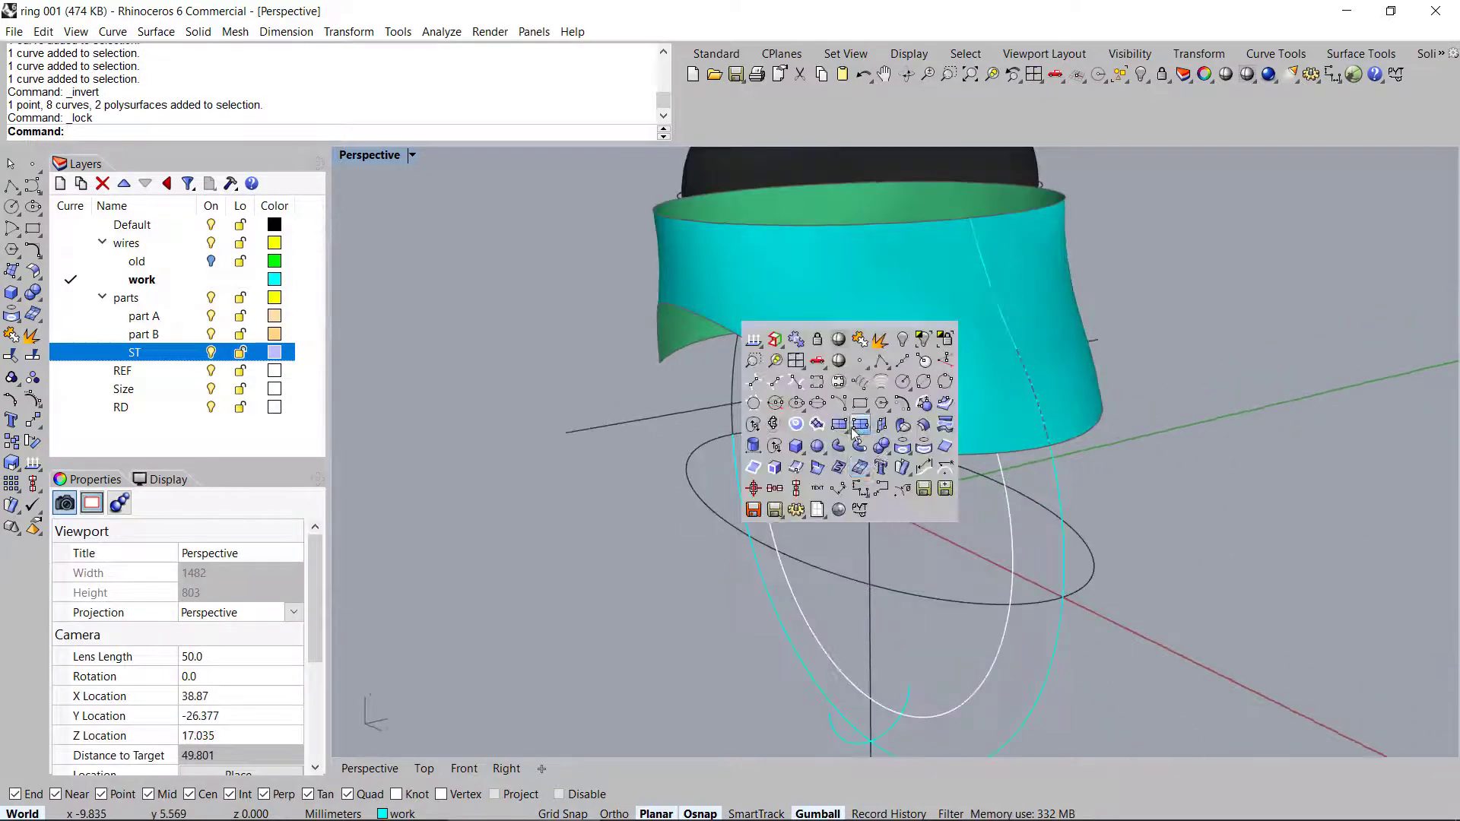
left_click(951, 448)
left_click(807, 385)
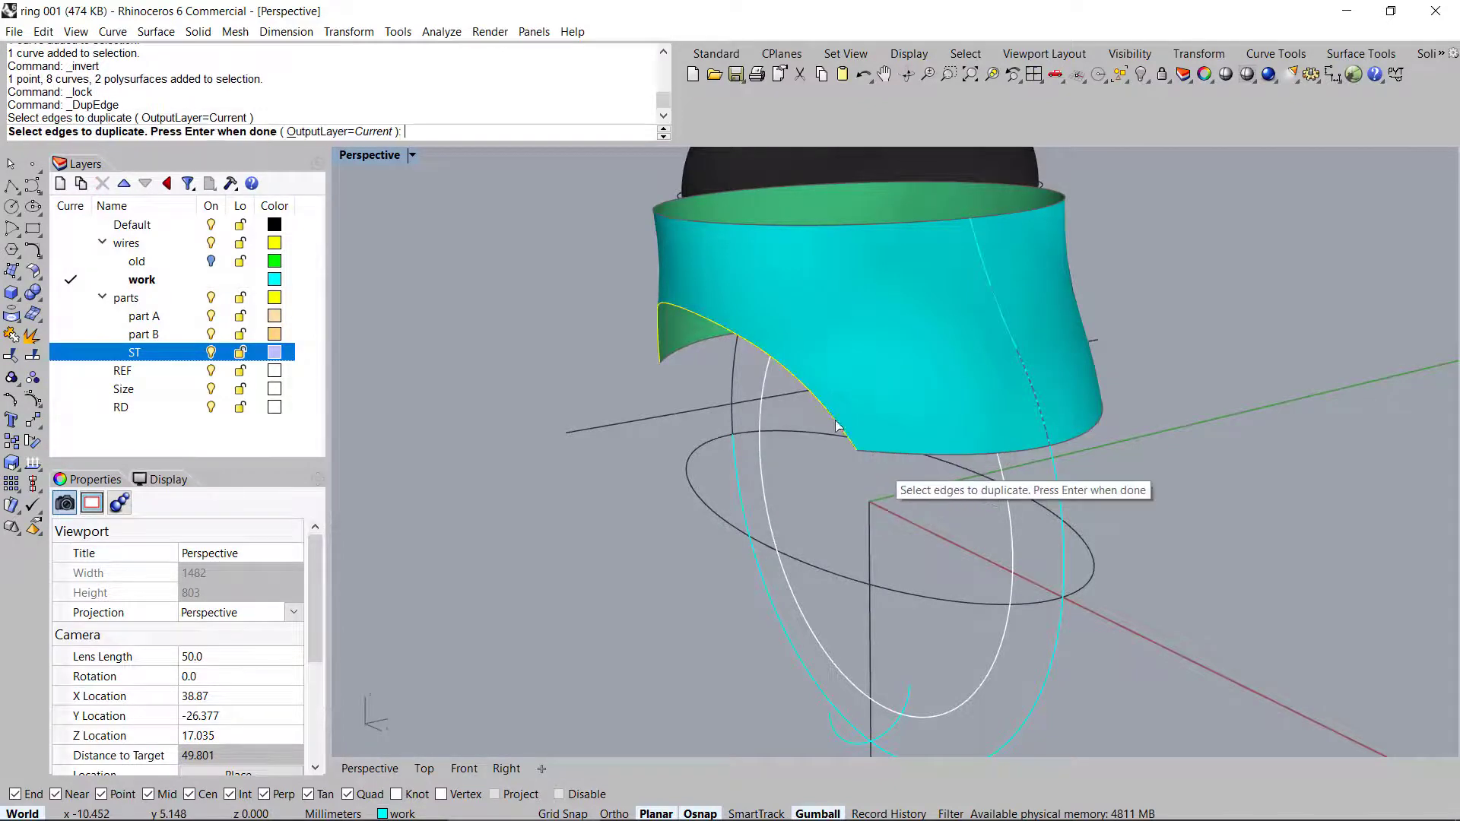
right_click(799, 440)
Examine the duplicated arched edge and its lower end on the shoulder surface in the Perspective and Right views
right_click_drag(783, 448, 837, 460)
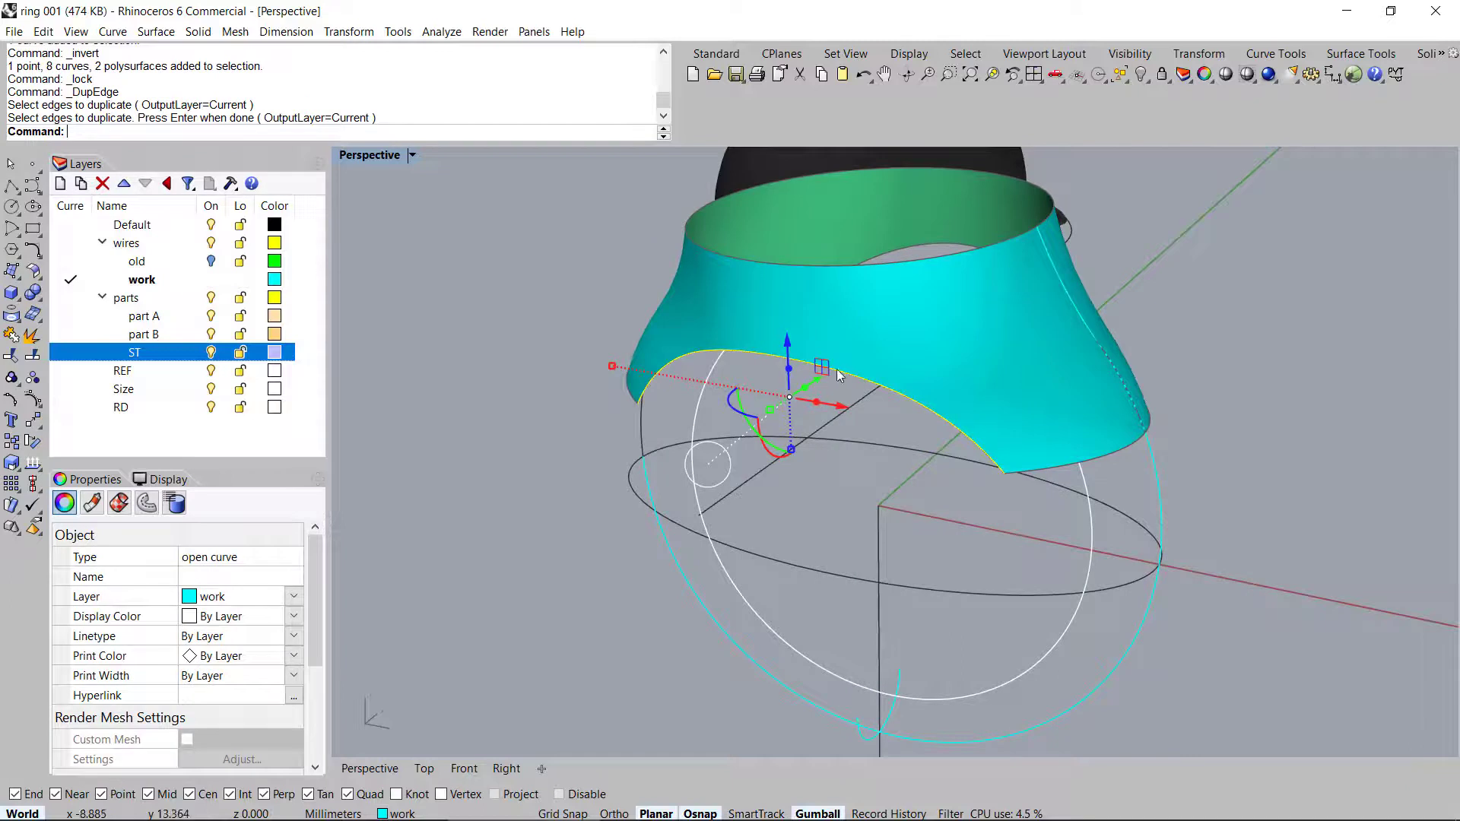
scroll(825, 368, "up", 5)
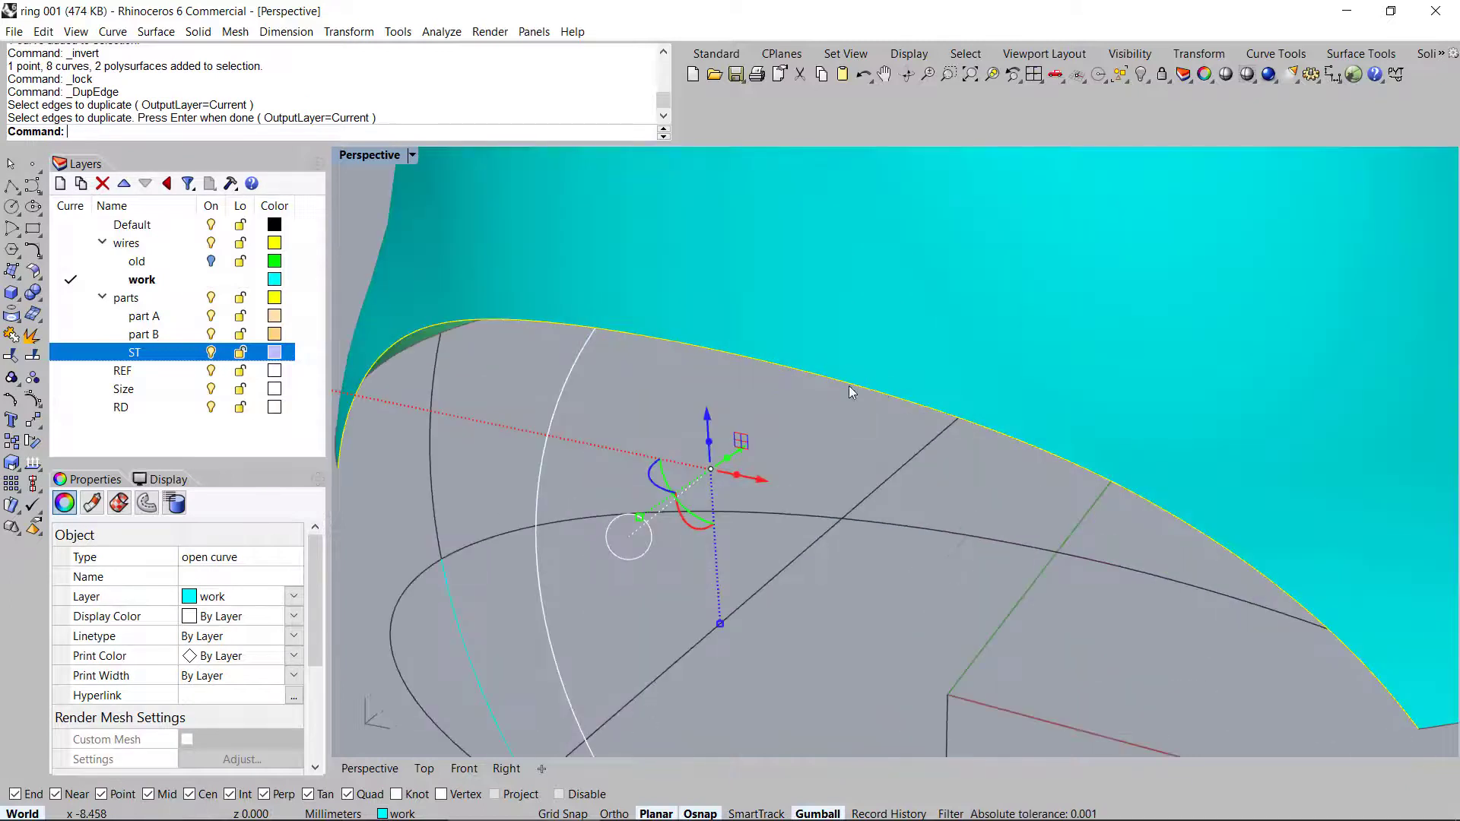
scroll(852, 388, "down", 5)
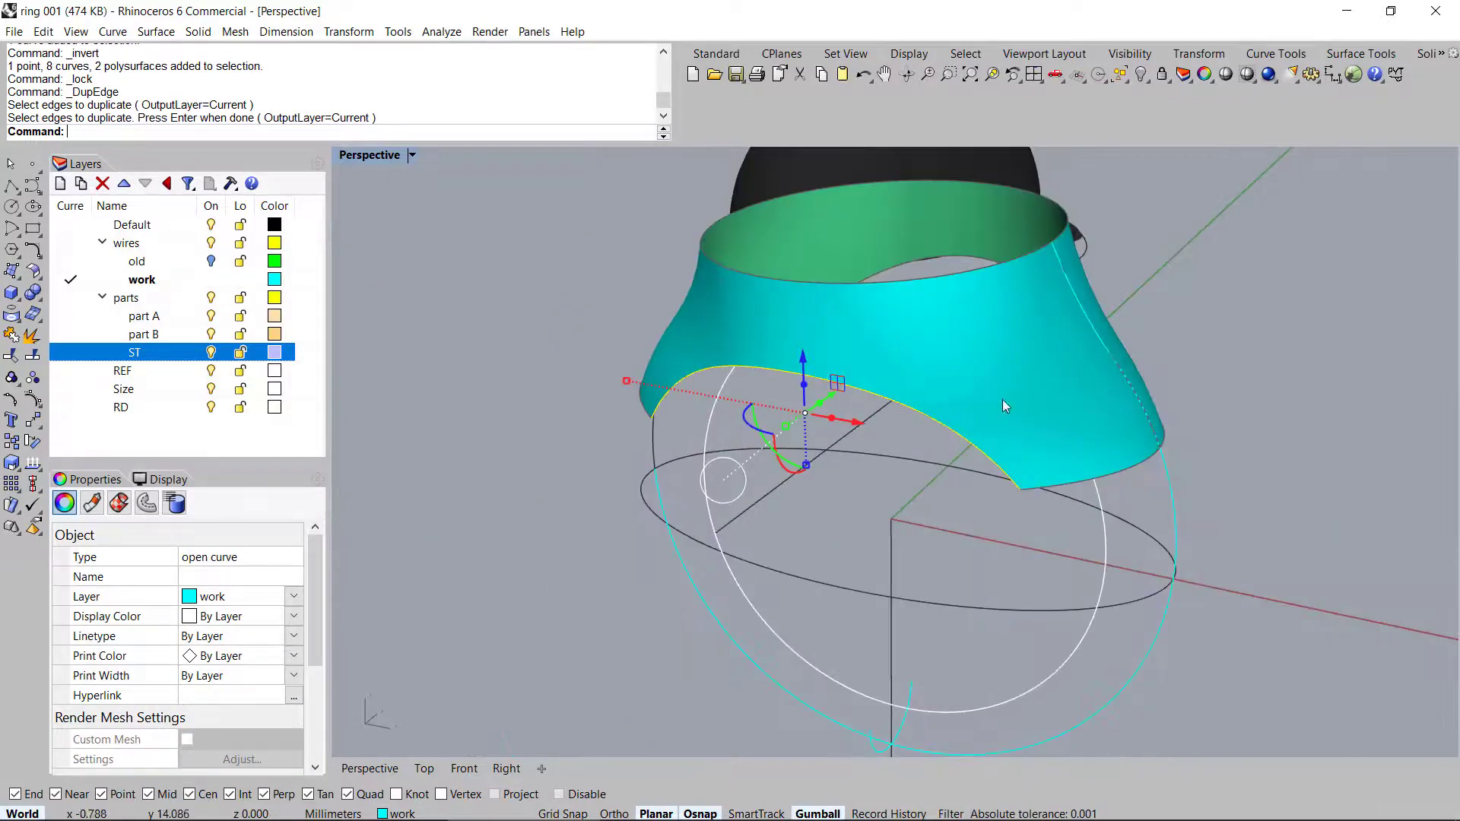
right_click_drag(957, 430, 412, 370)
mouse_move(698, 355)
right_mouse_down()
mouse_move(722, 361)
mouse_move(689, 368)
mouse_move(735, 382)
mouse_move(692, 331)
right_mouse_up()
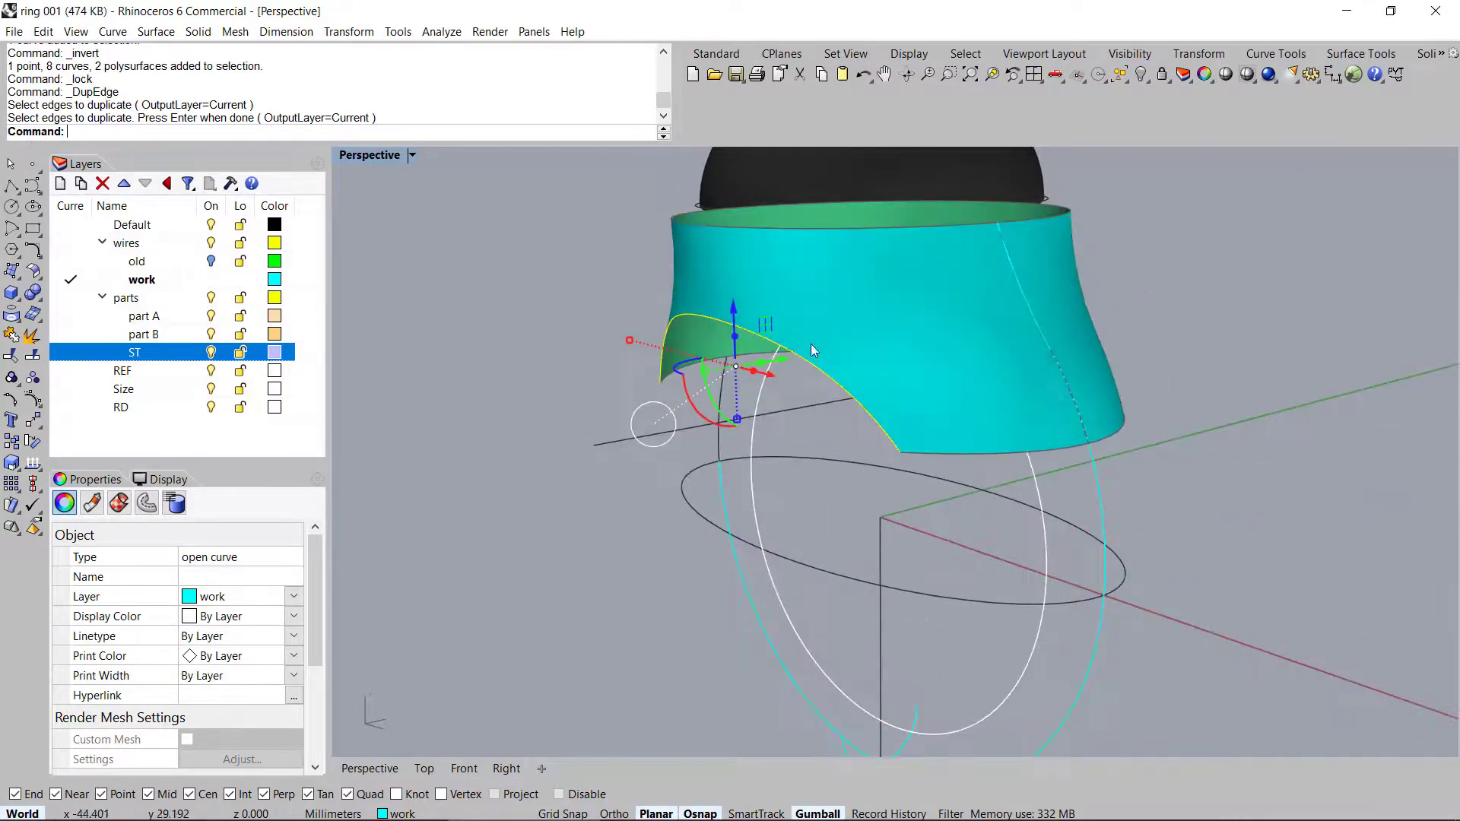
right_click_drag(764, 294, 899, 423)
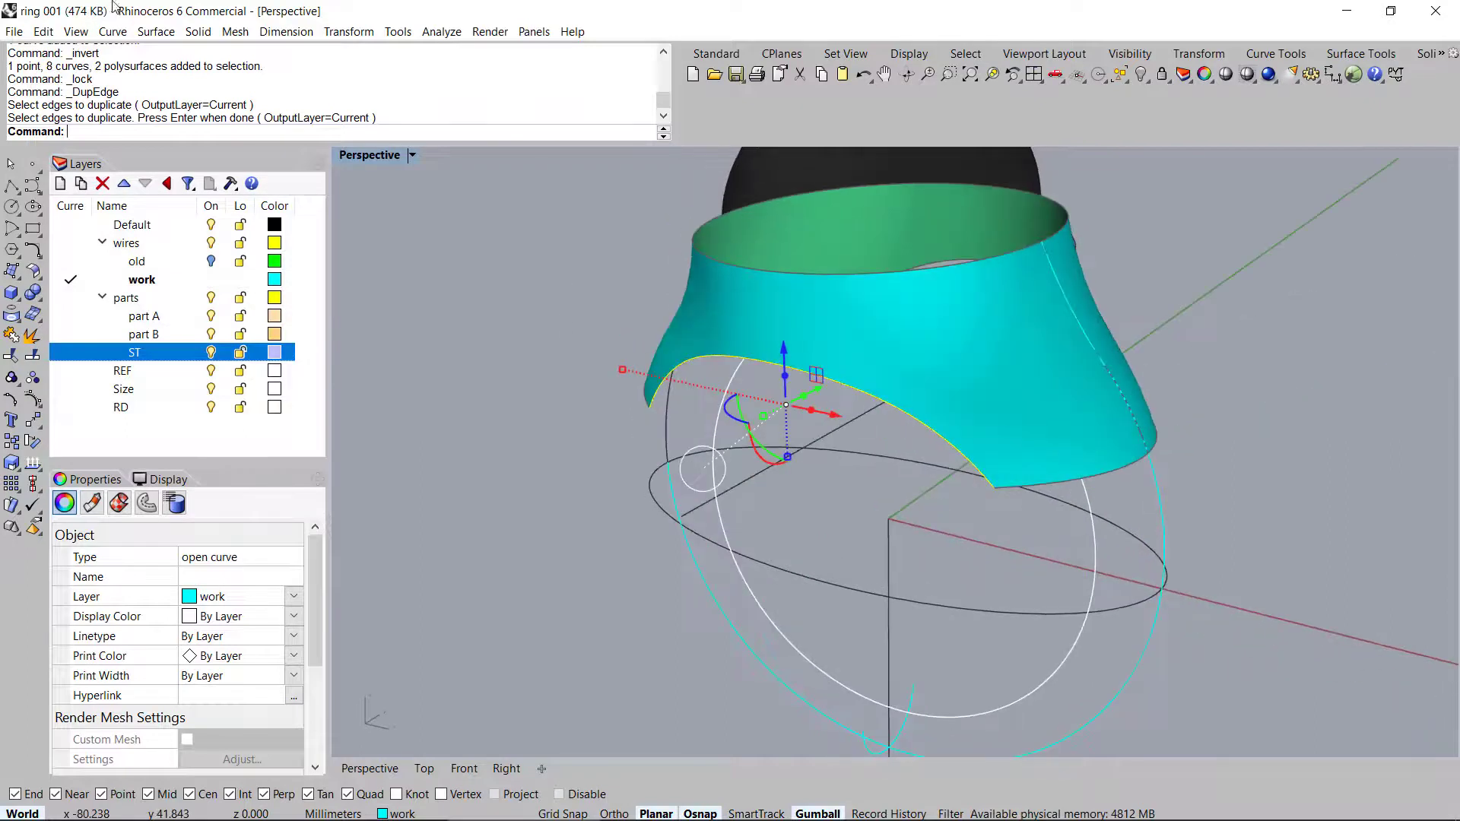
double_click(351, 155)
right_click_drag(1184, 470, 1199, 498)
scroll(1130, 609, "up", 8)
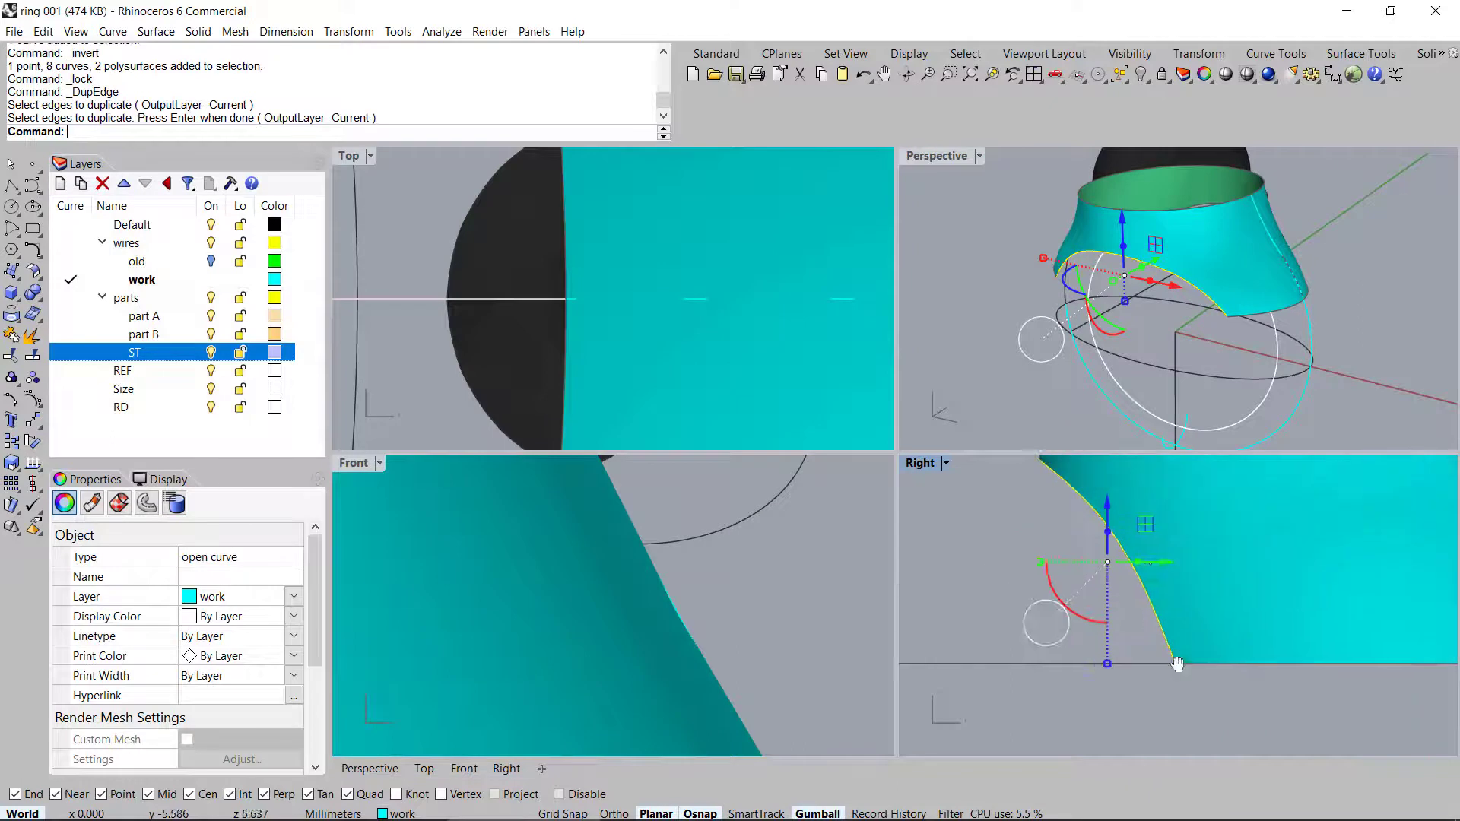
right_click_drag(1119, 316, 1200, 337)
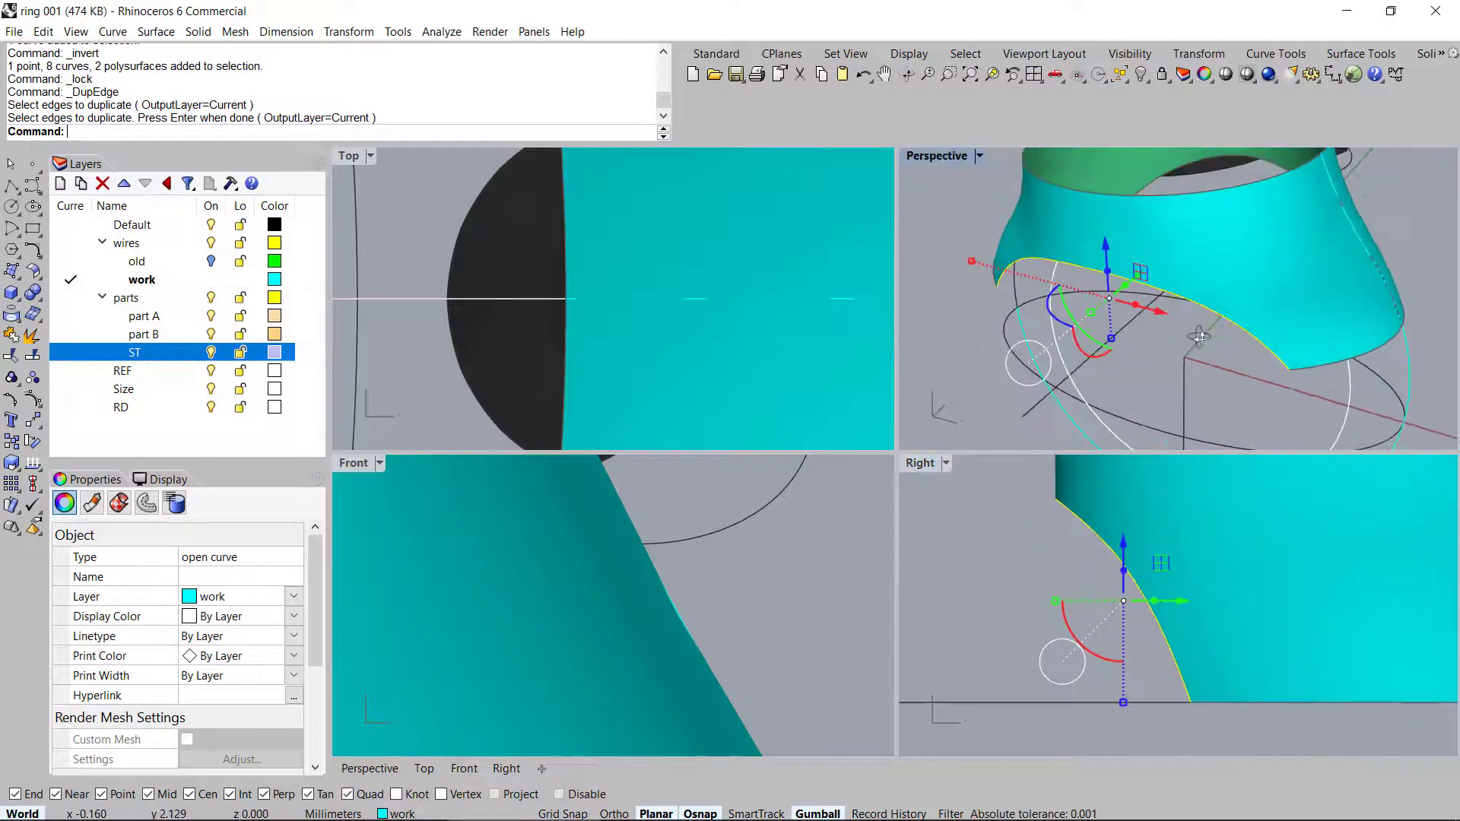
Turn off the gumball and start splitting the duplicated arched edge curve at a point
key("F4")
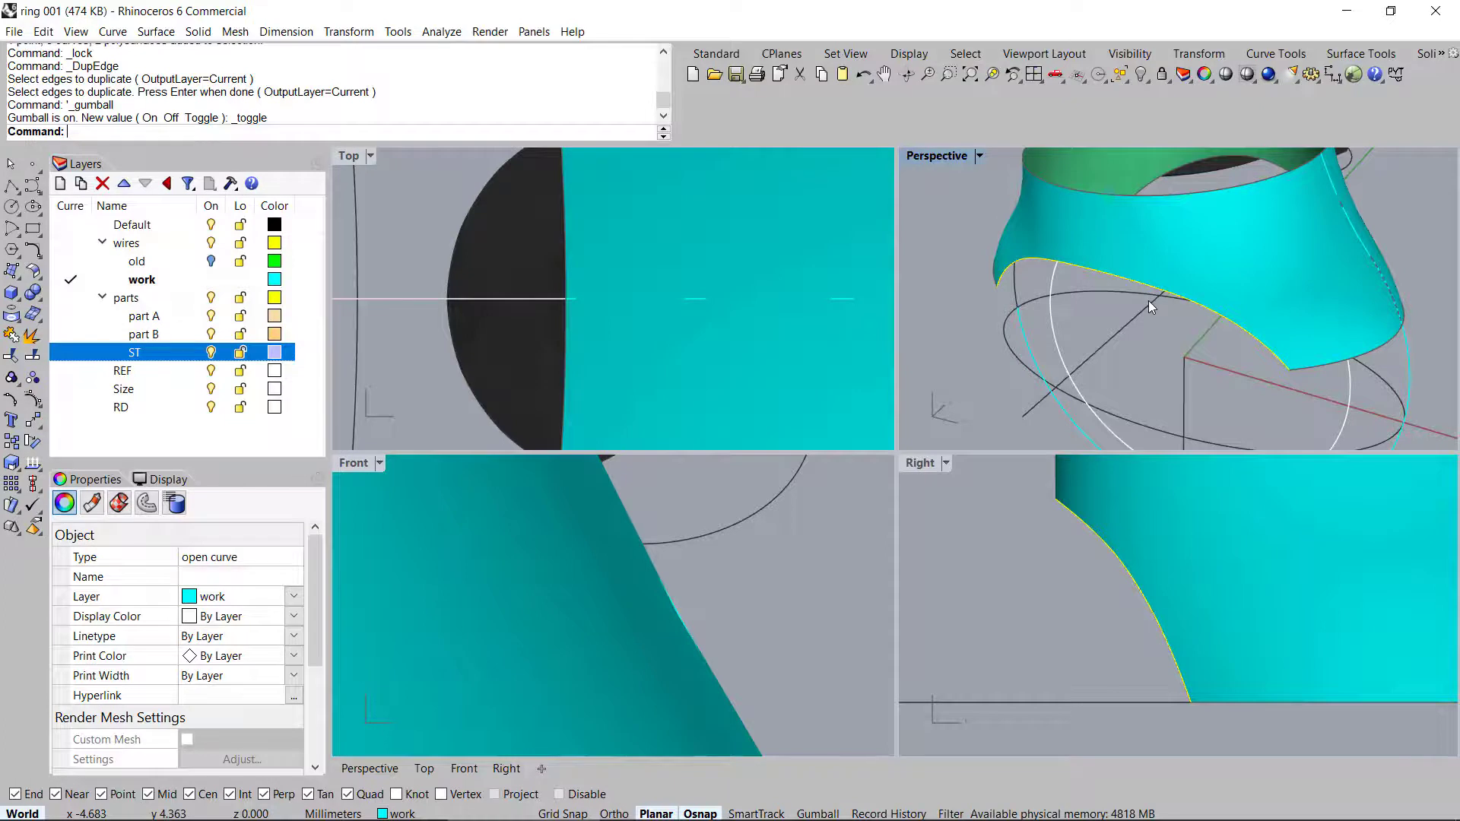
key("ctrl+shift+s")
right_click_drag(1118, 335, 1123, 368)
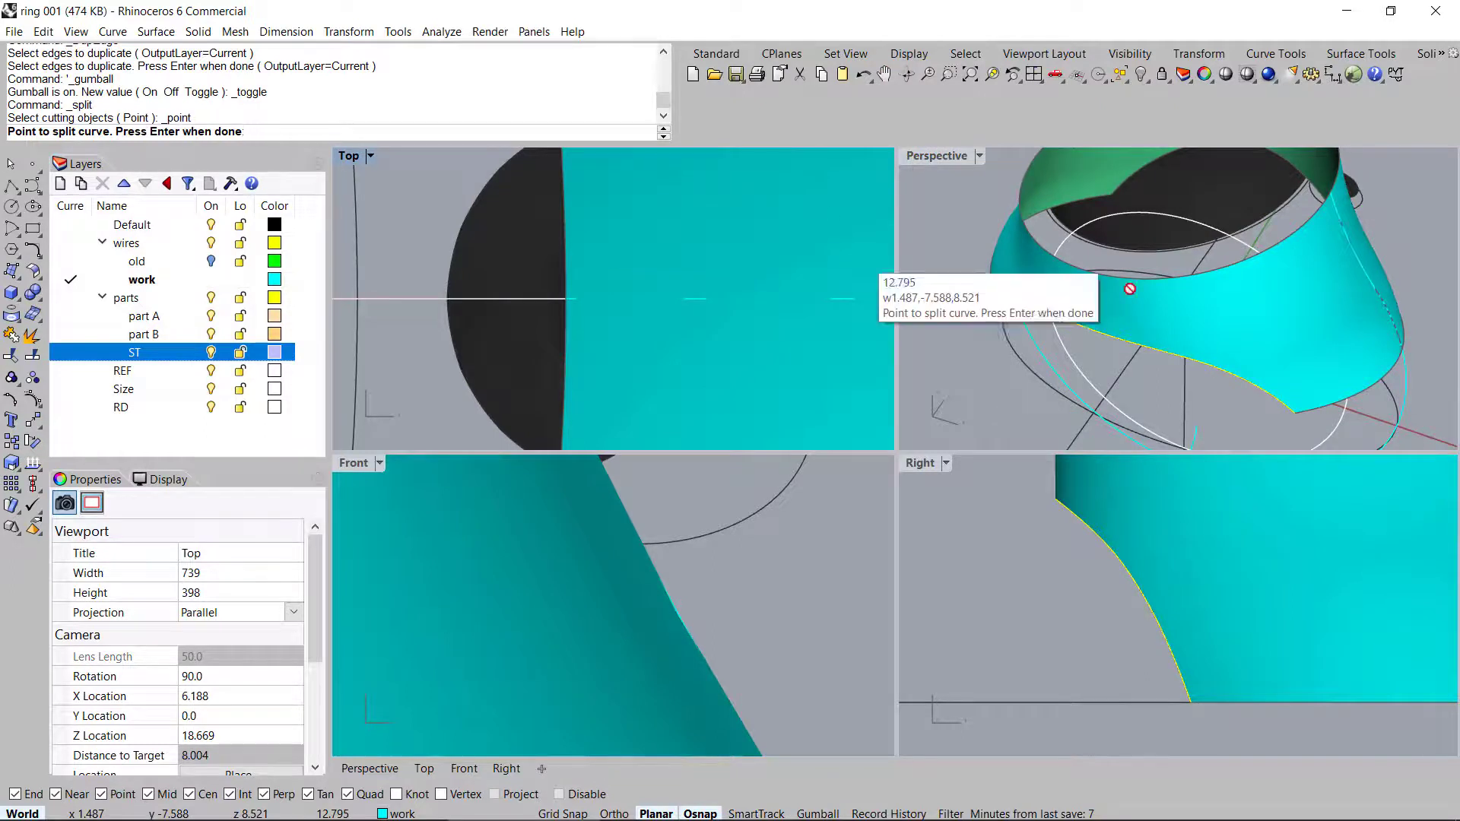
scroll(1144, 361, "up", 5)
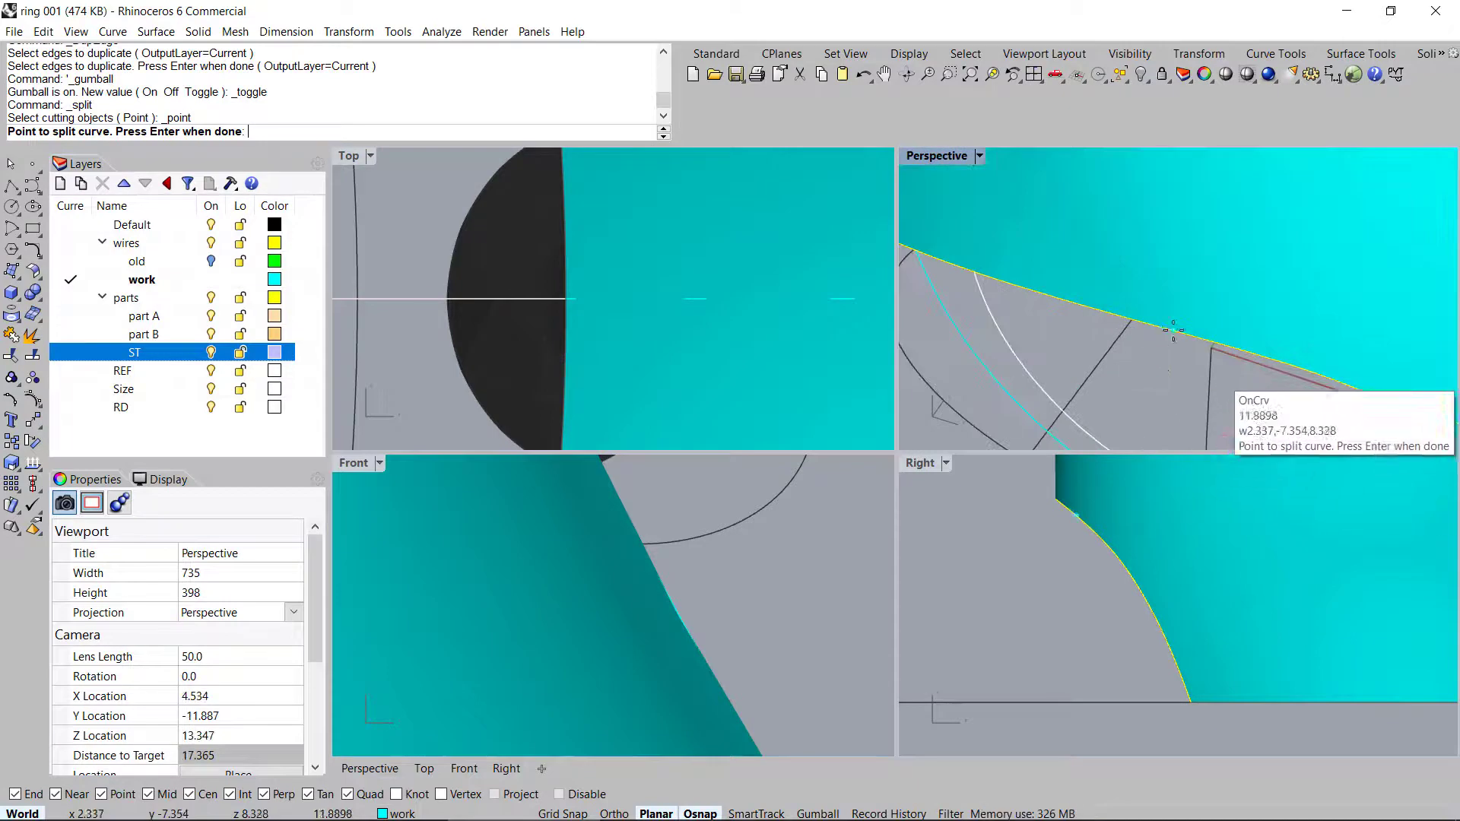
Split the duplicated arch edge at a point along its length and delete the upper piece, keeping the part reaching the lower corner
scroll(1173, 330, "down", 3)
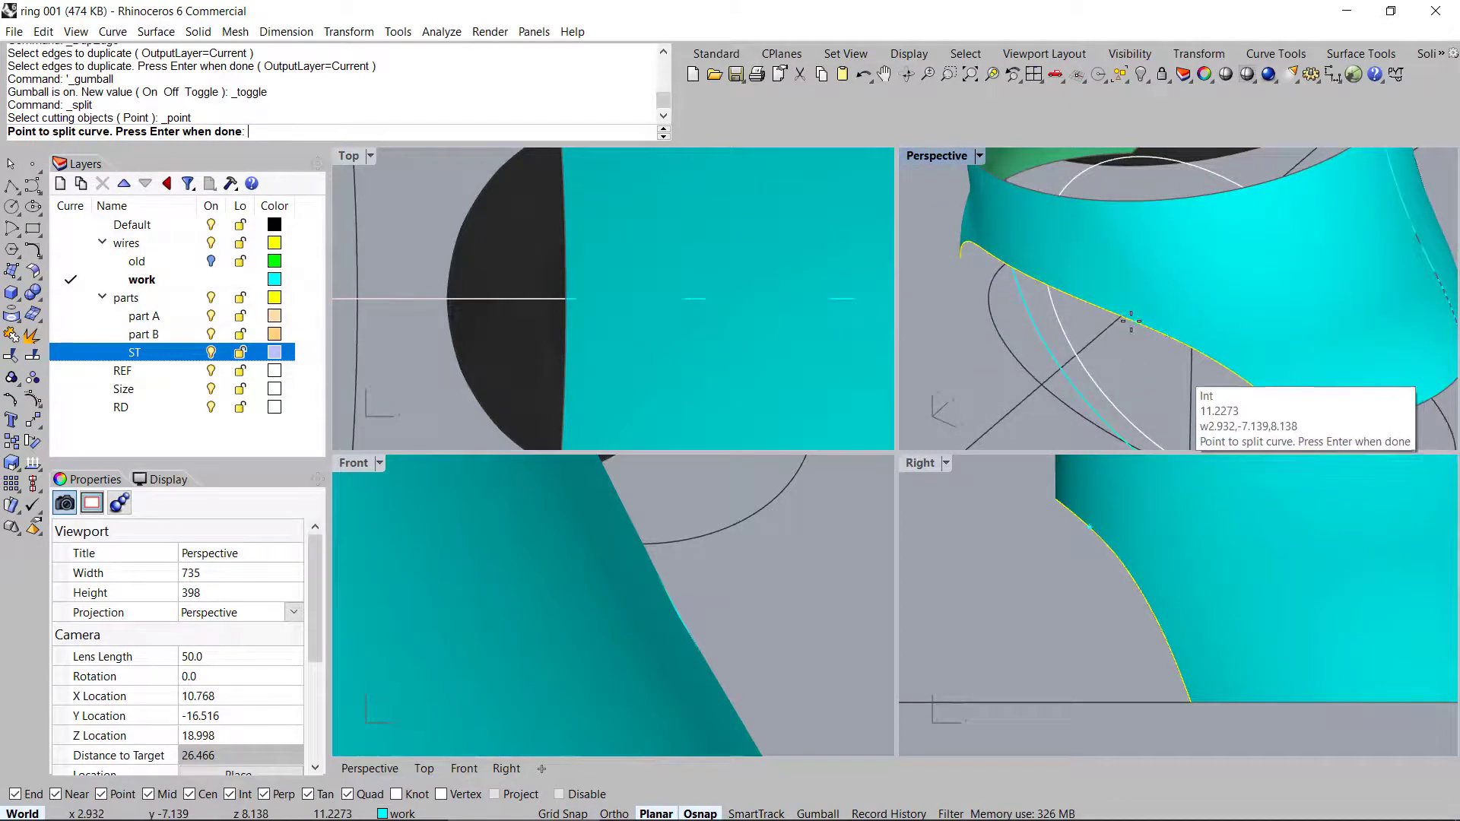
left_click(1153, 332)
right_click(1239, 281)
right_click_drag(1203, 341, 1147, 306)
left_click(1266, 344, "ctrl")
key("Delete")
Project the remaining edge curve onto the construction plane of the Right view, deleting the input curve
scroll(1263, 344, "down", 6)
left_click(1206, 319)
left_click(1206, 320)
double_click(920, 155)
right_click_drag(962, 432, 1004, 411)
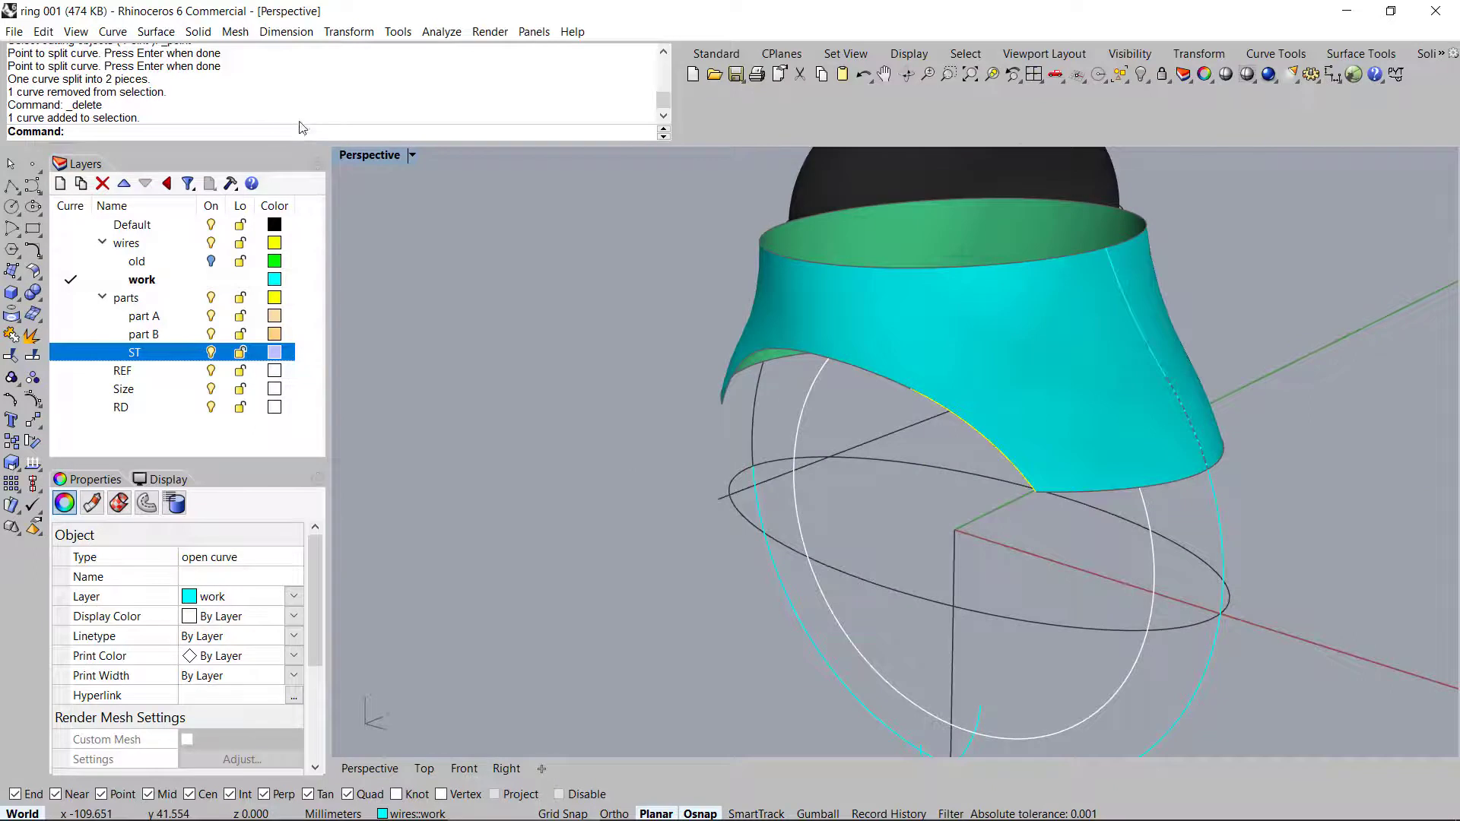
key("ctrl+m")
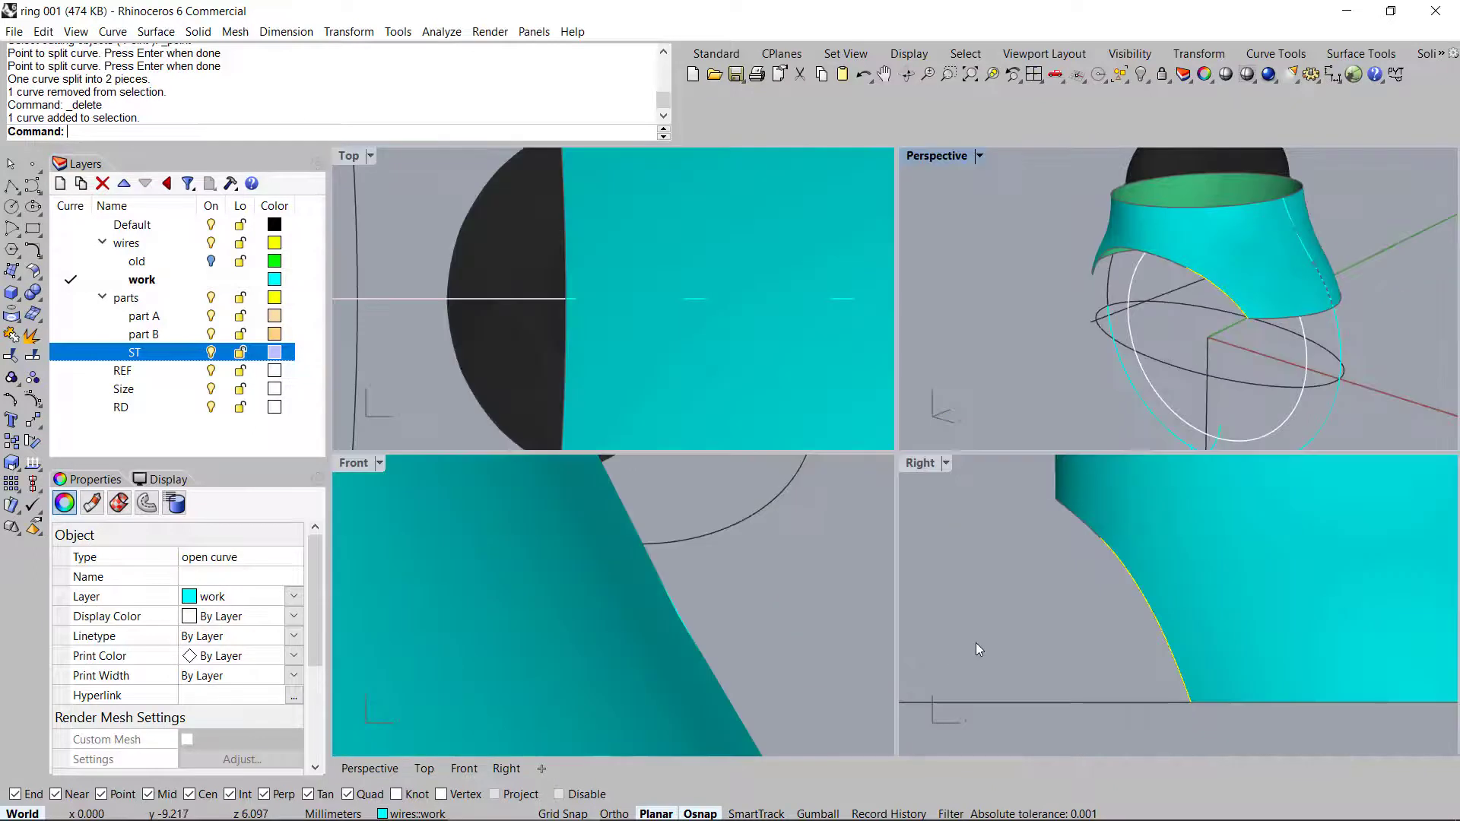
double_click(912, 463)
scroll(874, 441, "down", 2)
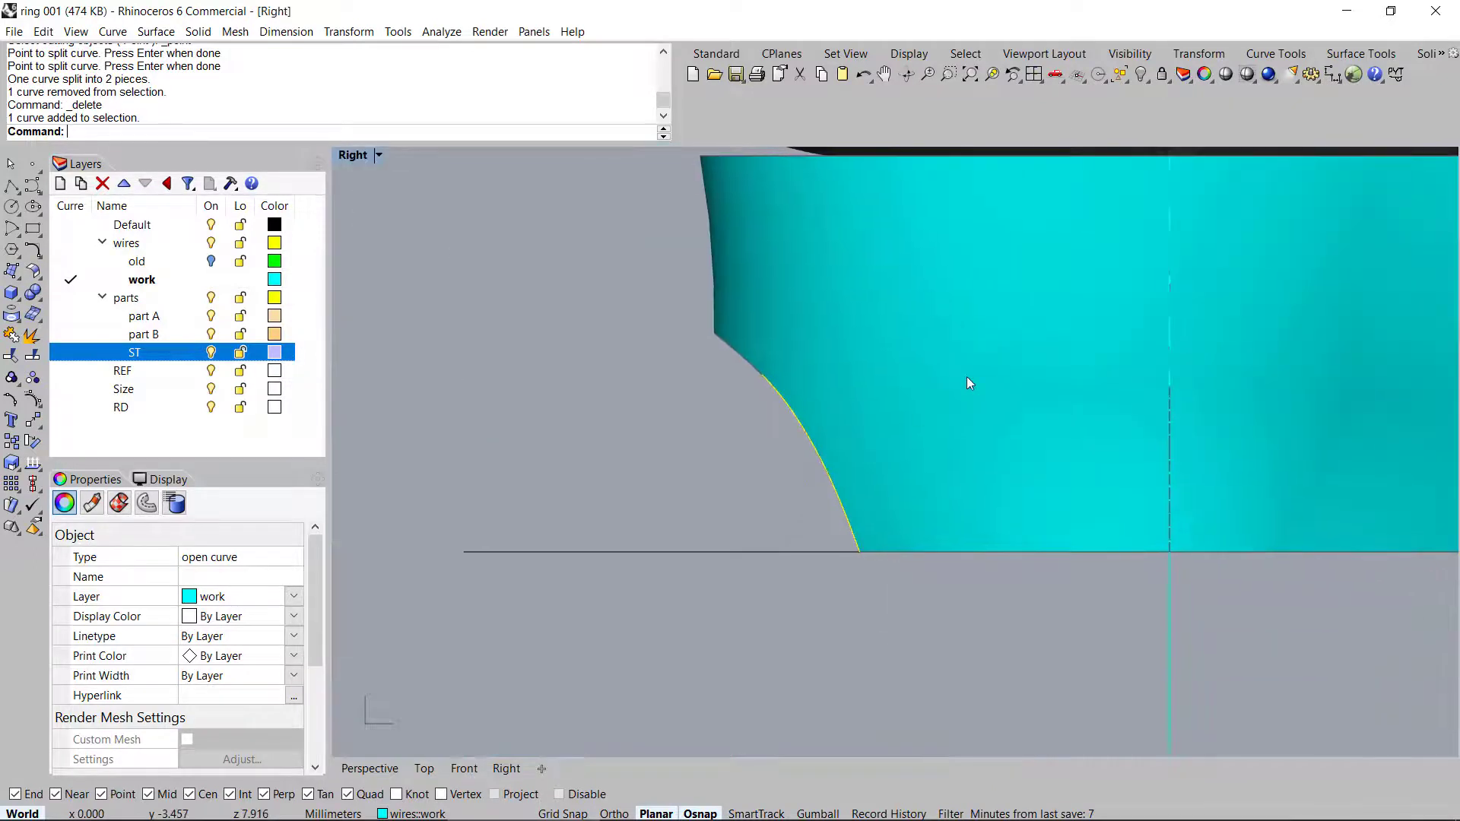
key("F4")
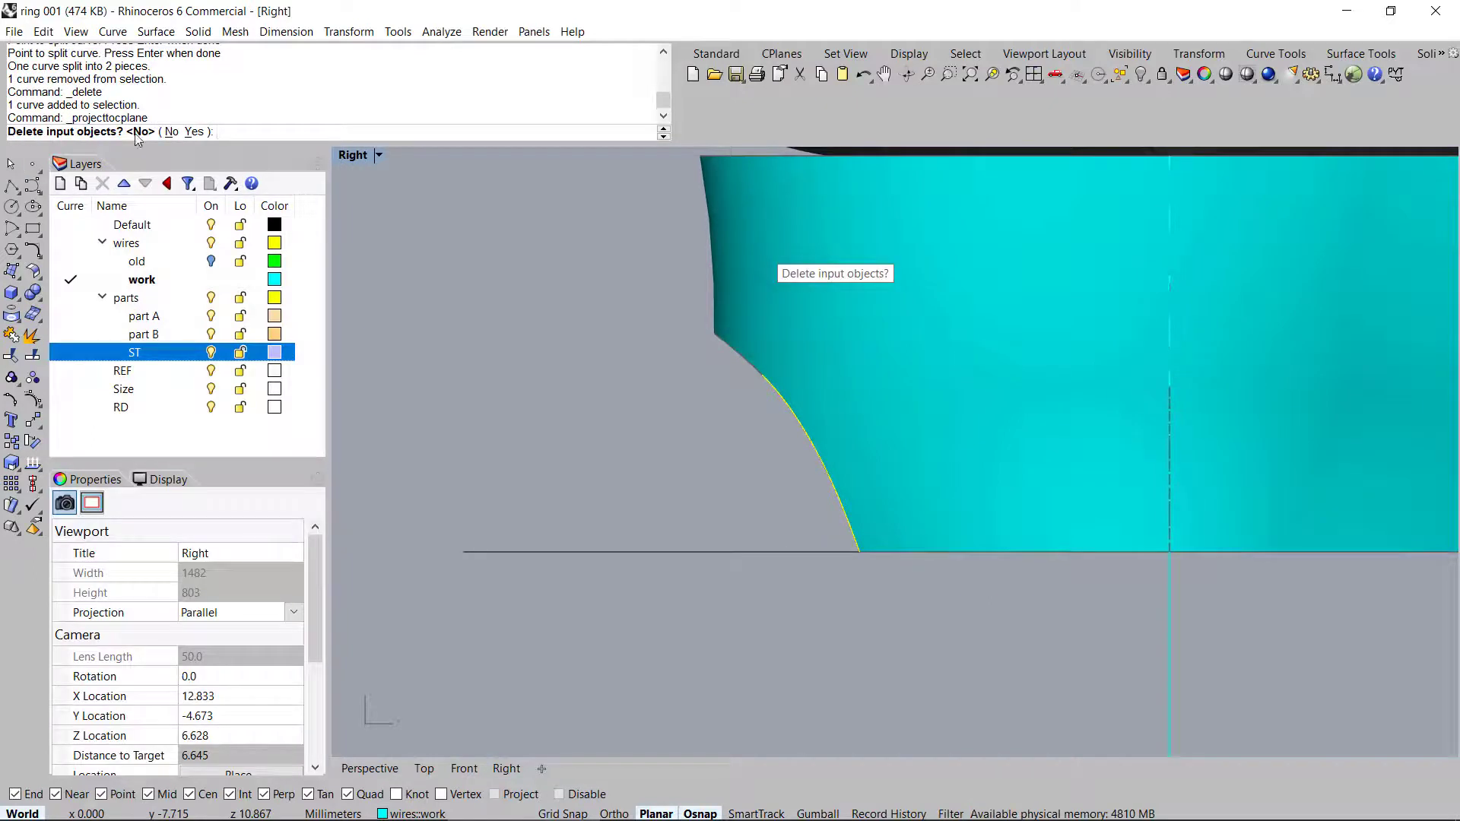
left_click(195, 132)
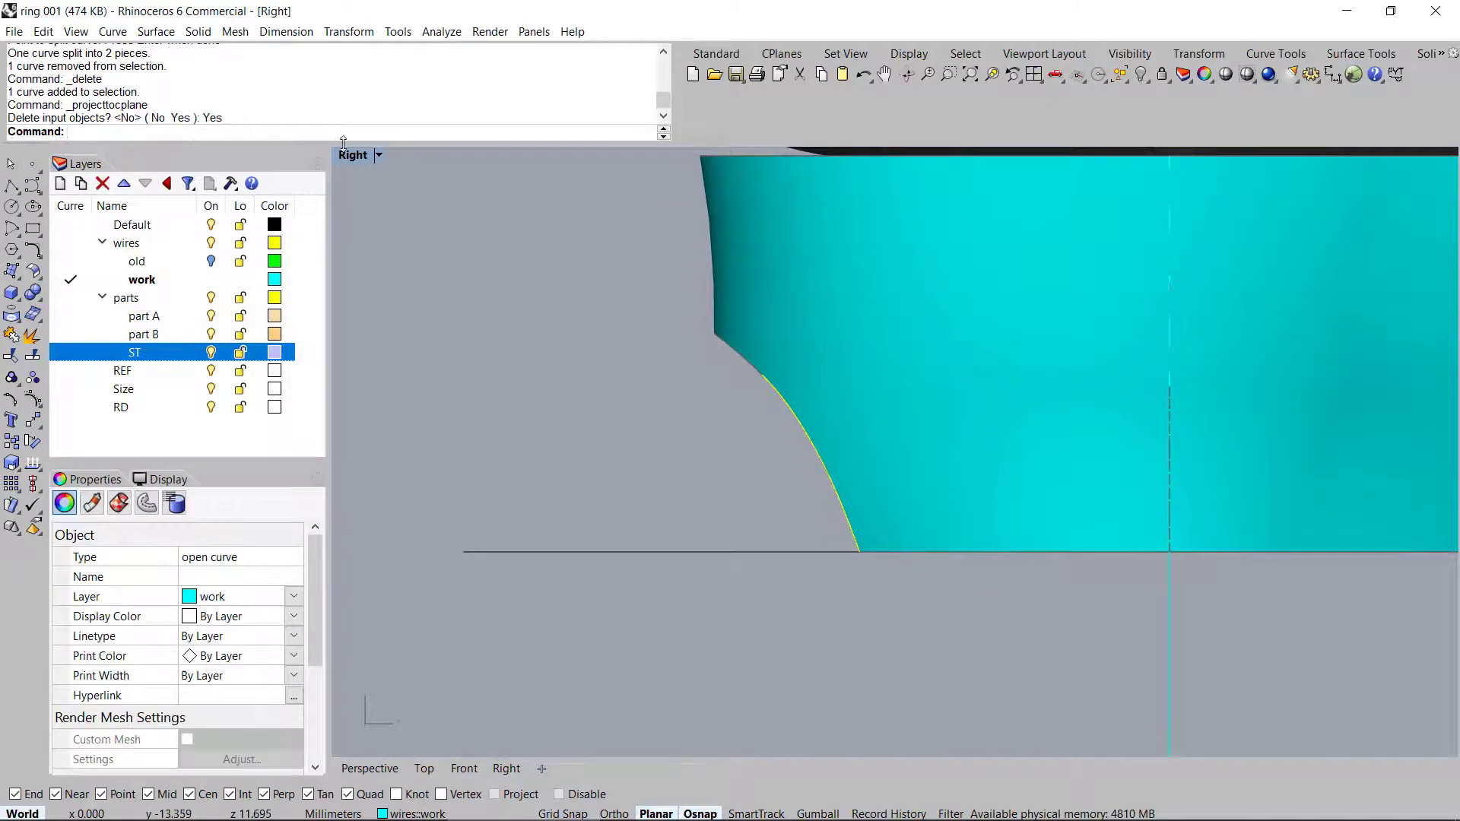
double_click(359, 155)
double_click(936, 155)
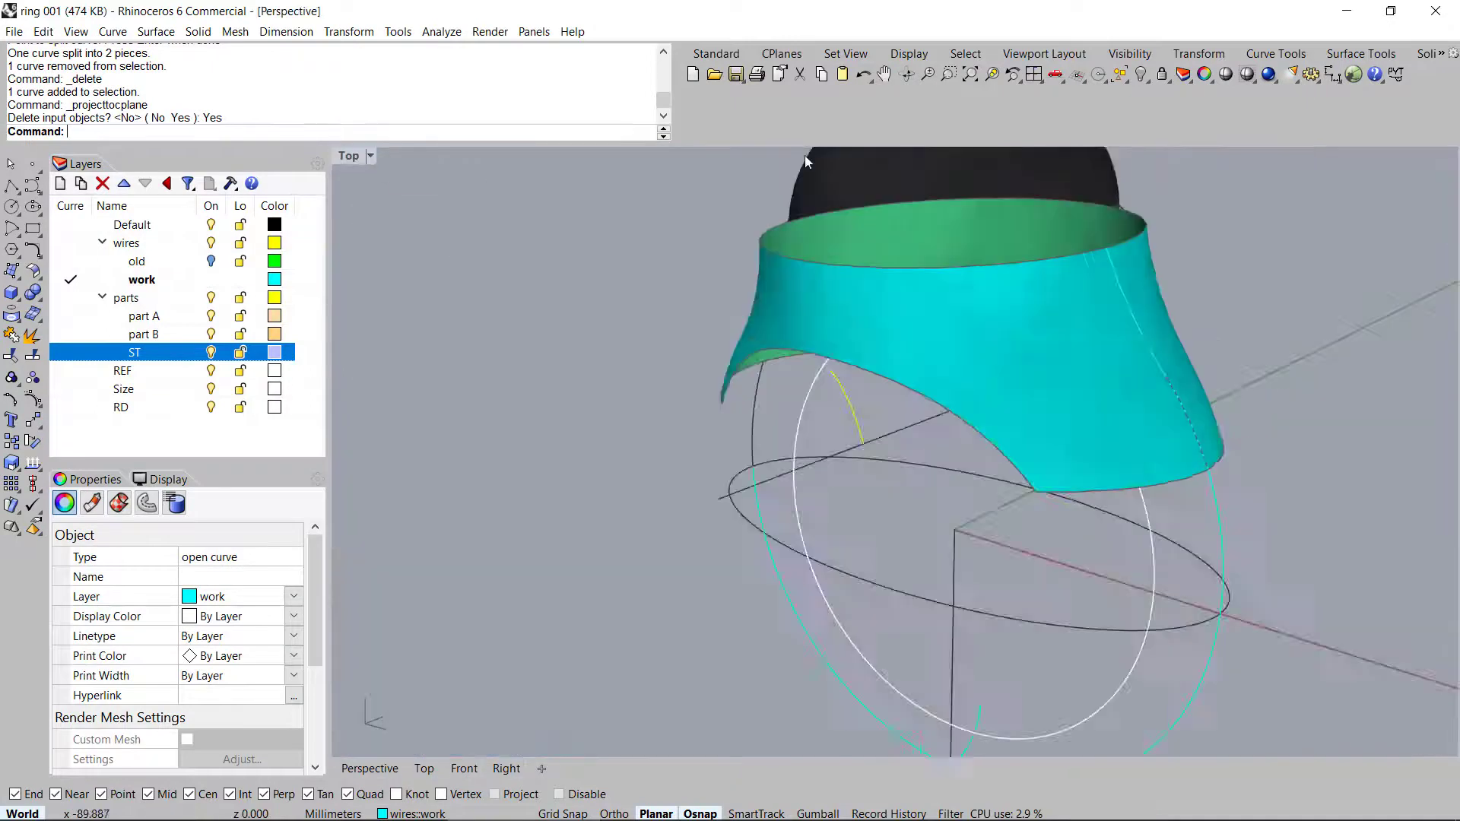
right_click_drag(913, 327, 941, 509)
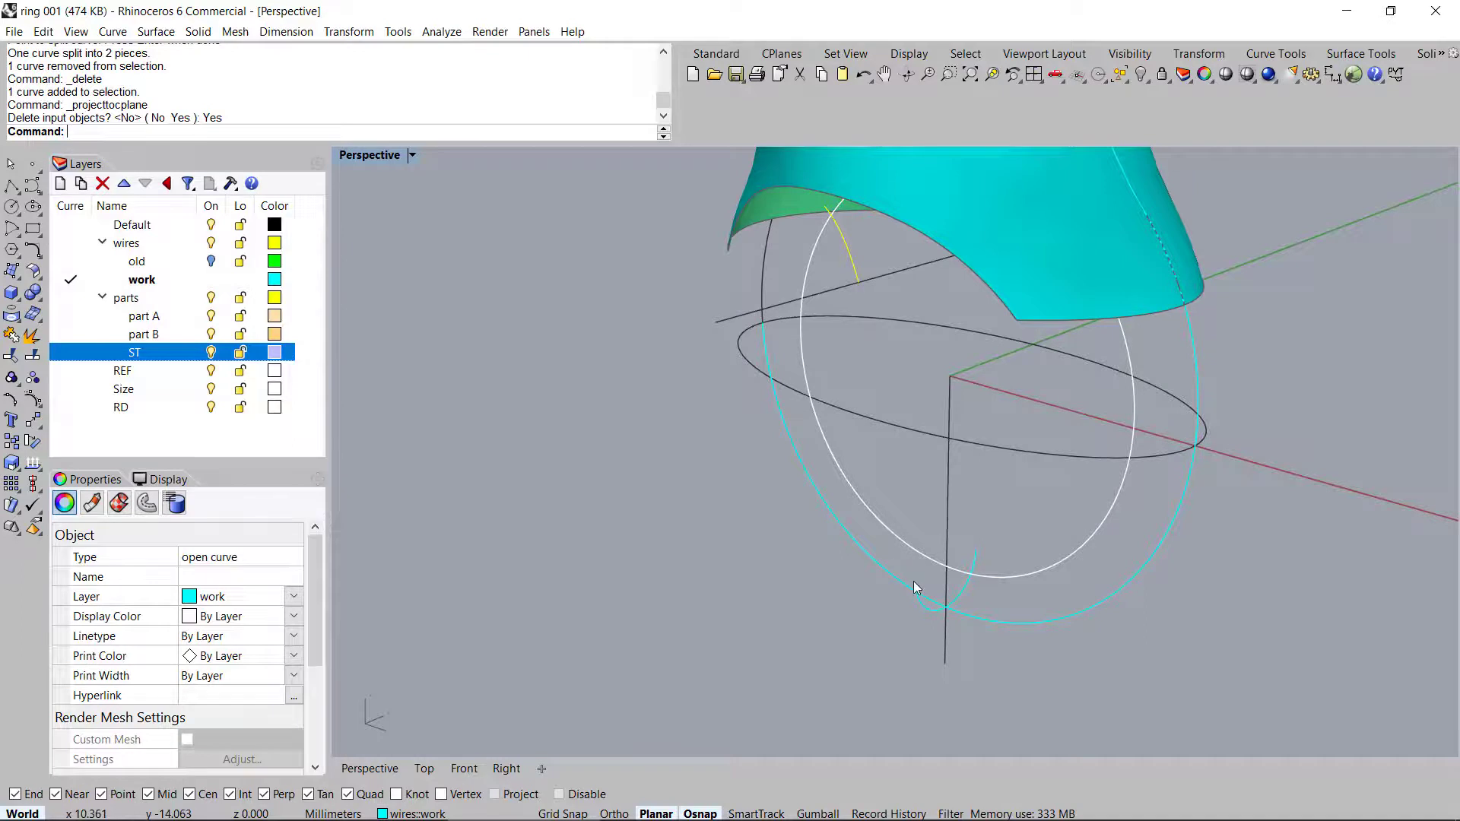
right_click_drag(914, 581, 933, 543)
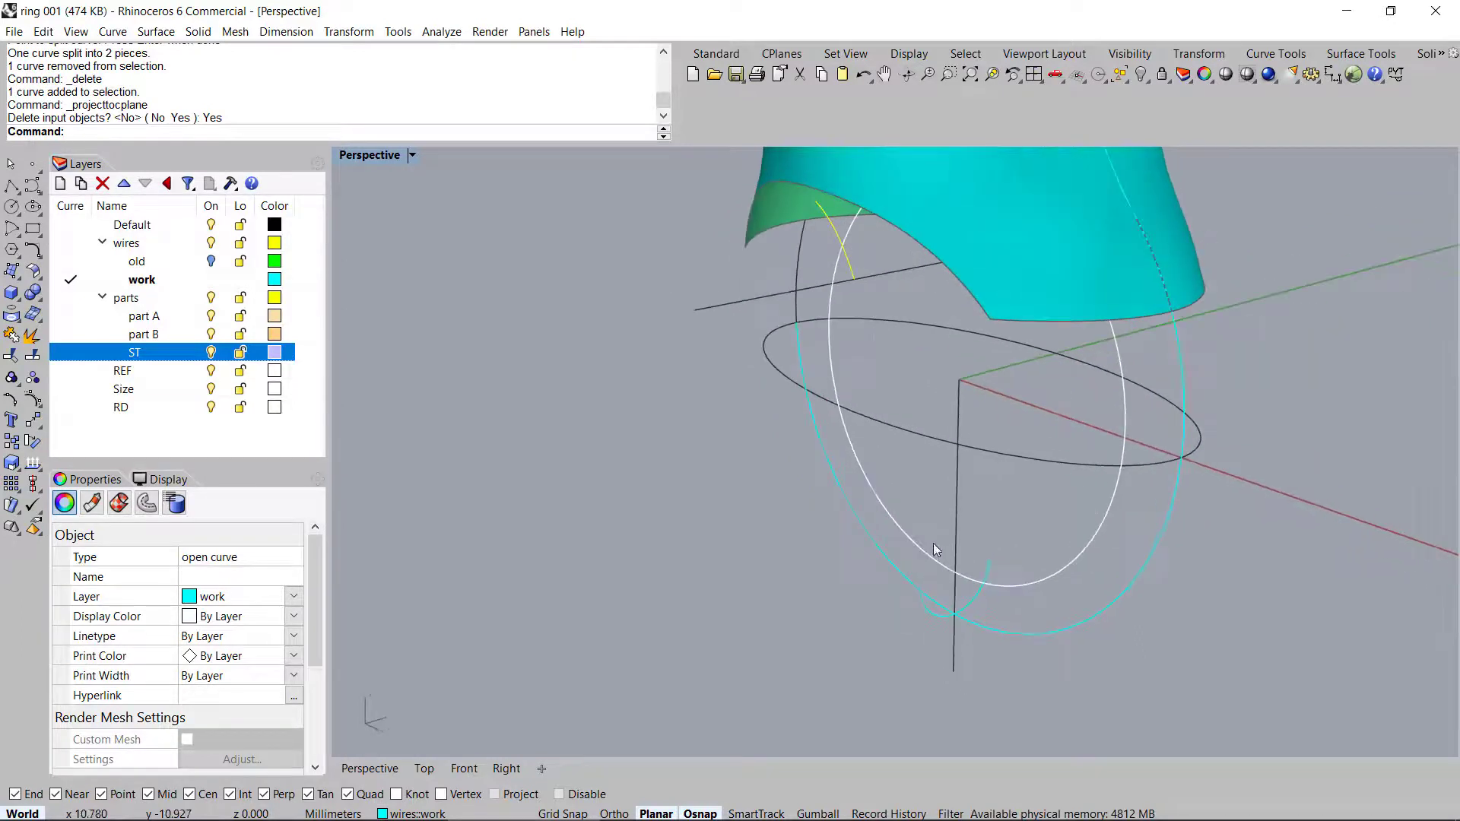
right_click_drag(864, 314, 905, 338)
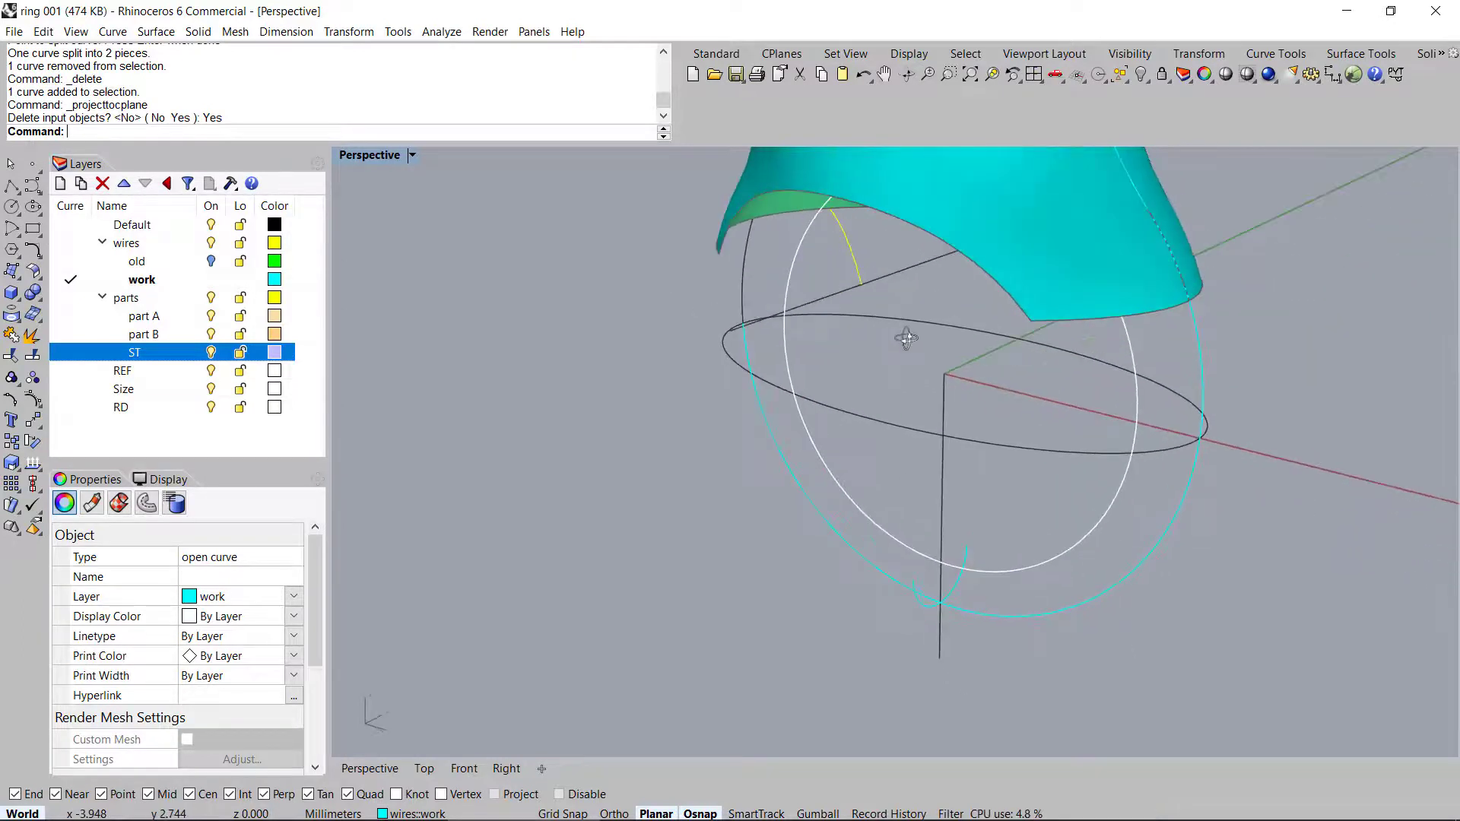
key("b")
left_click(857, 278)
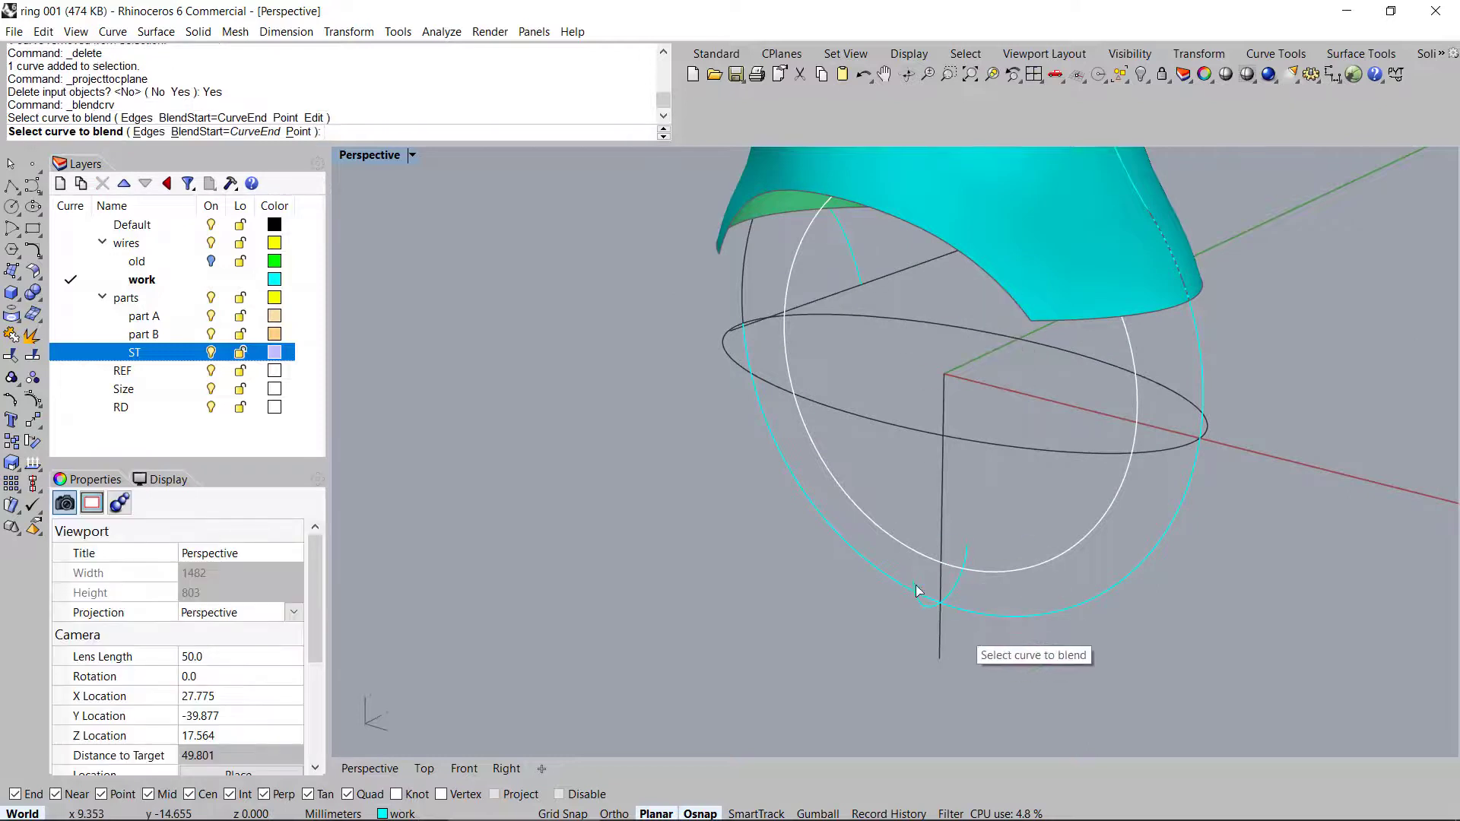
left_click(914, 584)
right_click_drag(1011, 487, 1010, 429)
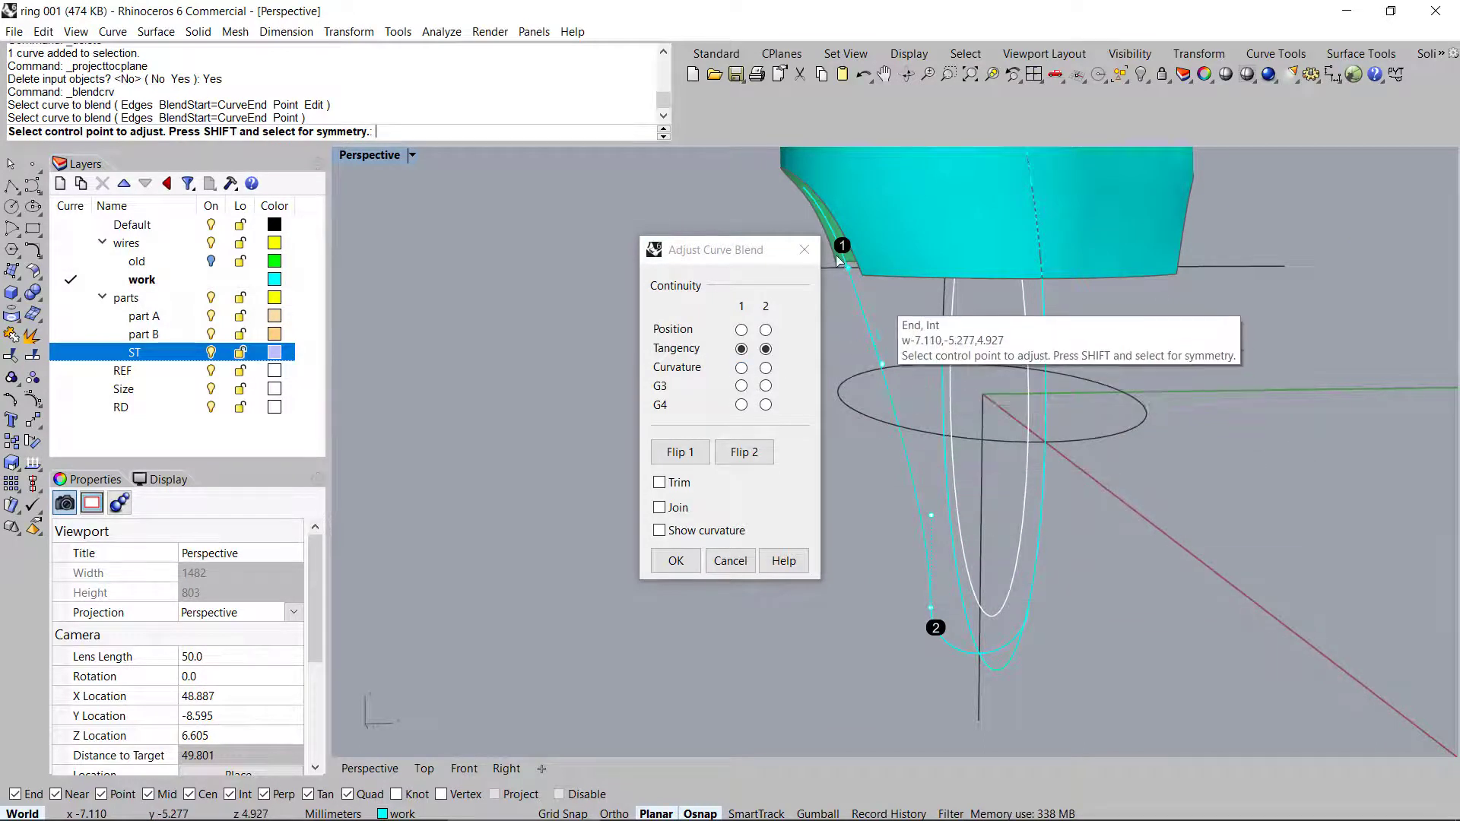
left_click(766, 330)
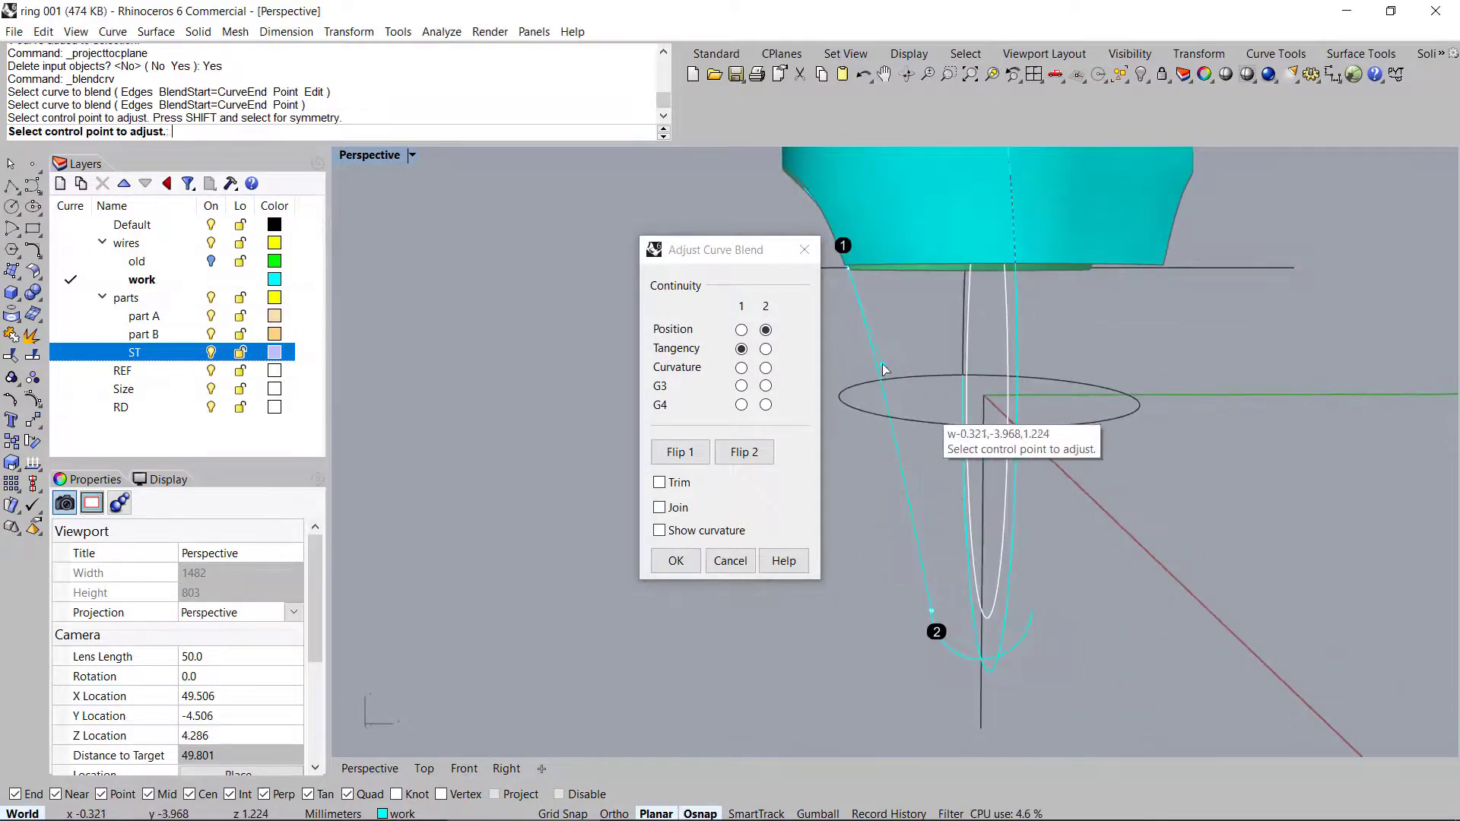
left_click(882, 366)
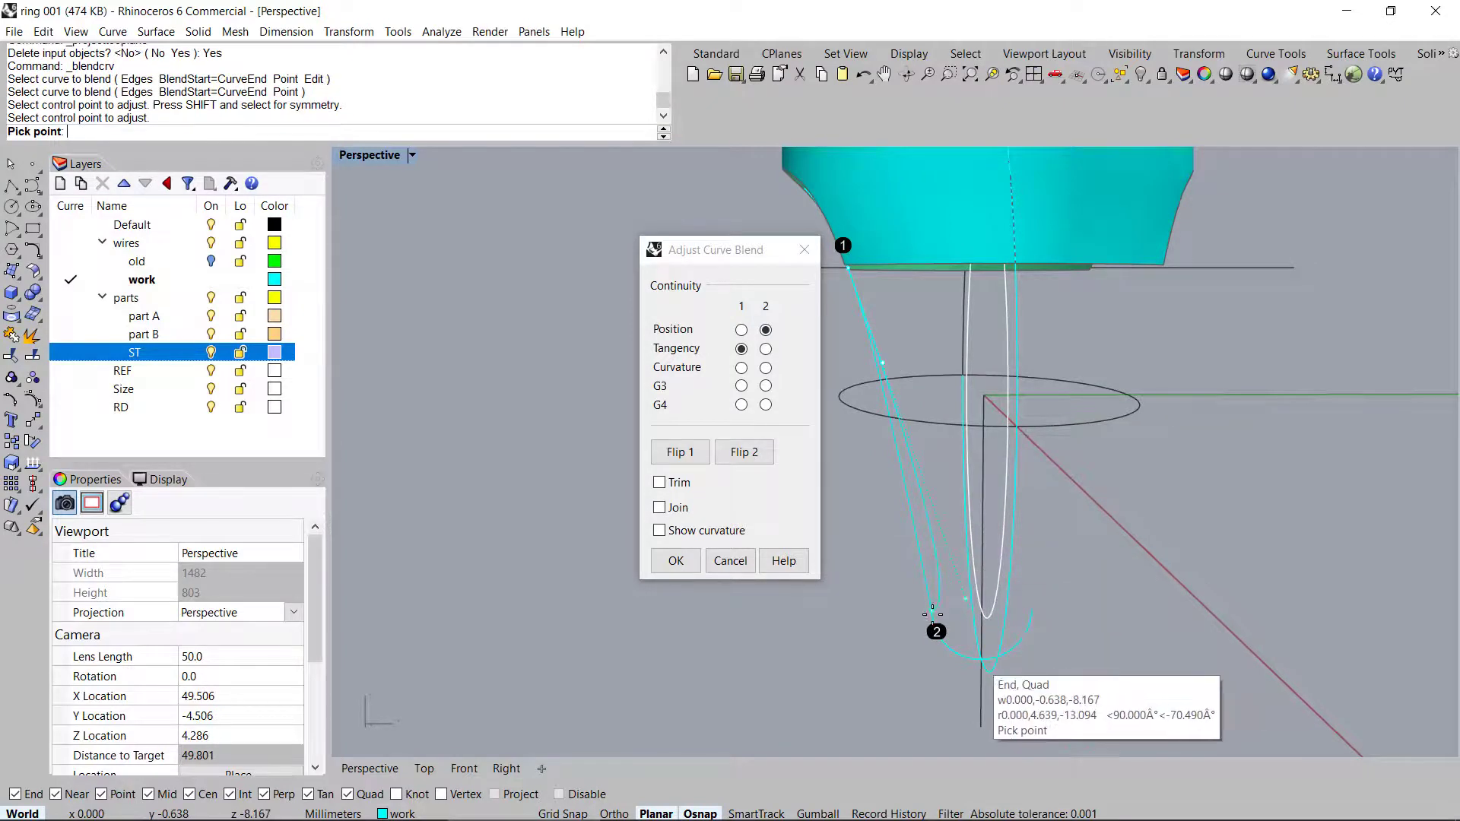
scroll(933, 615, "up", 9)
scroll(920, 395, "down", 5)
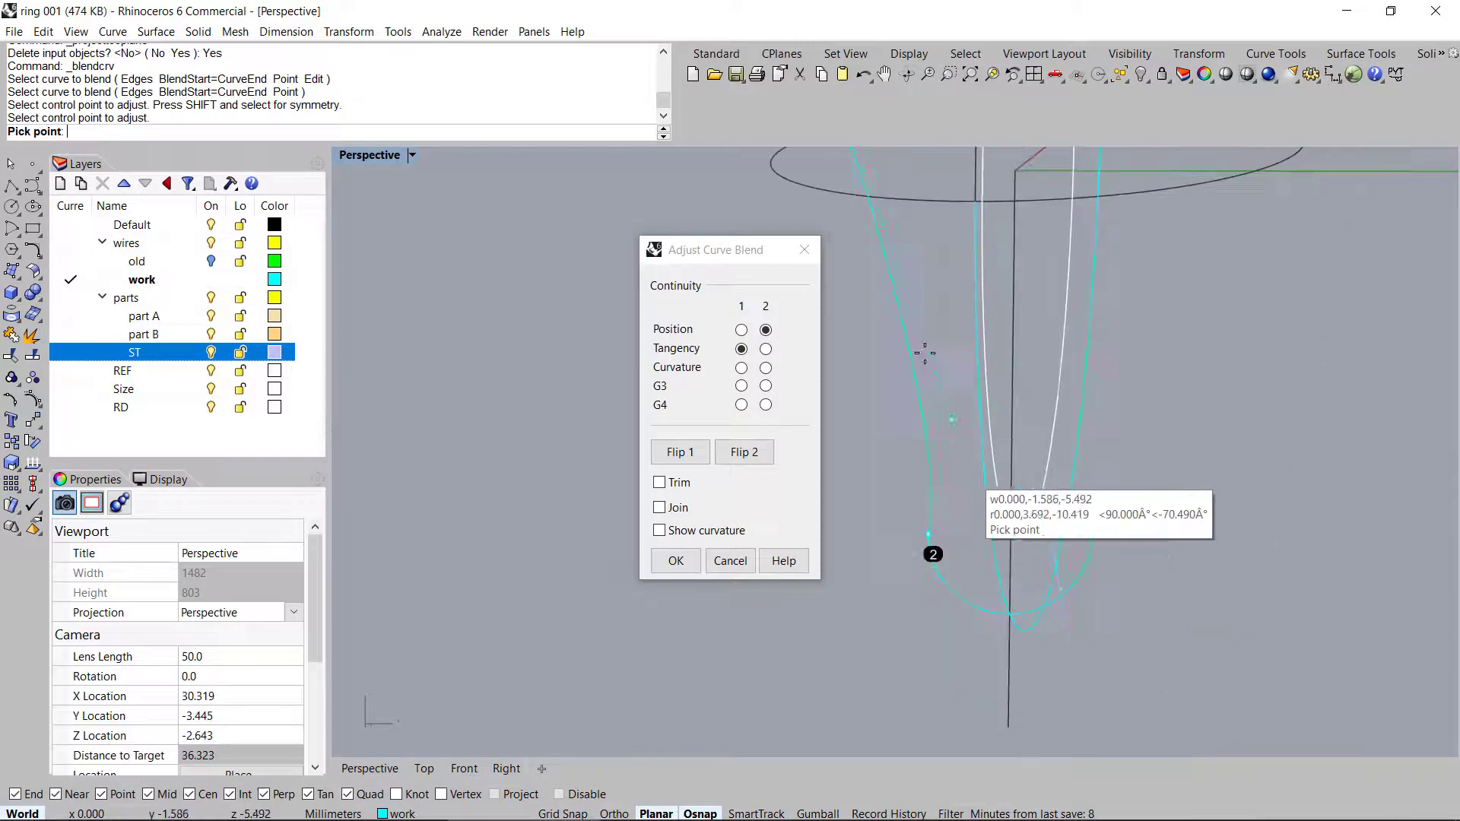
left_click(916, 244)
scroll(928, 249, "down", 5)
right_click_drag(962, 323, 1013, 447)
scroll(966, 333, "down", 4)
scroll(1004, 318, "up", 8)
right_click(1004, 320)
scroll(1007, 415, "down", 4)
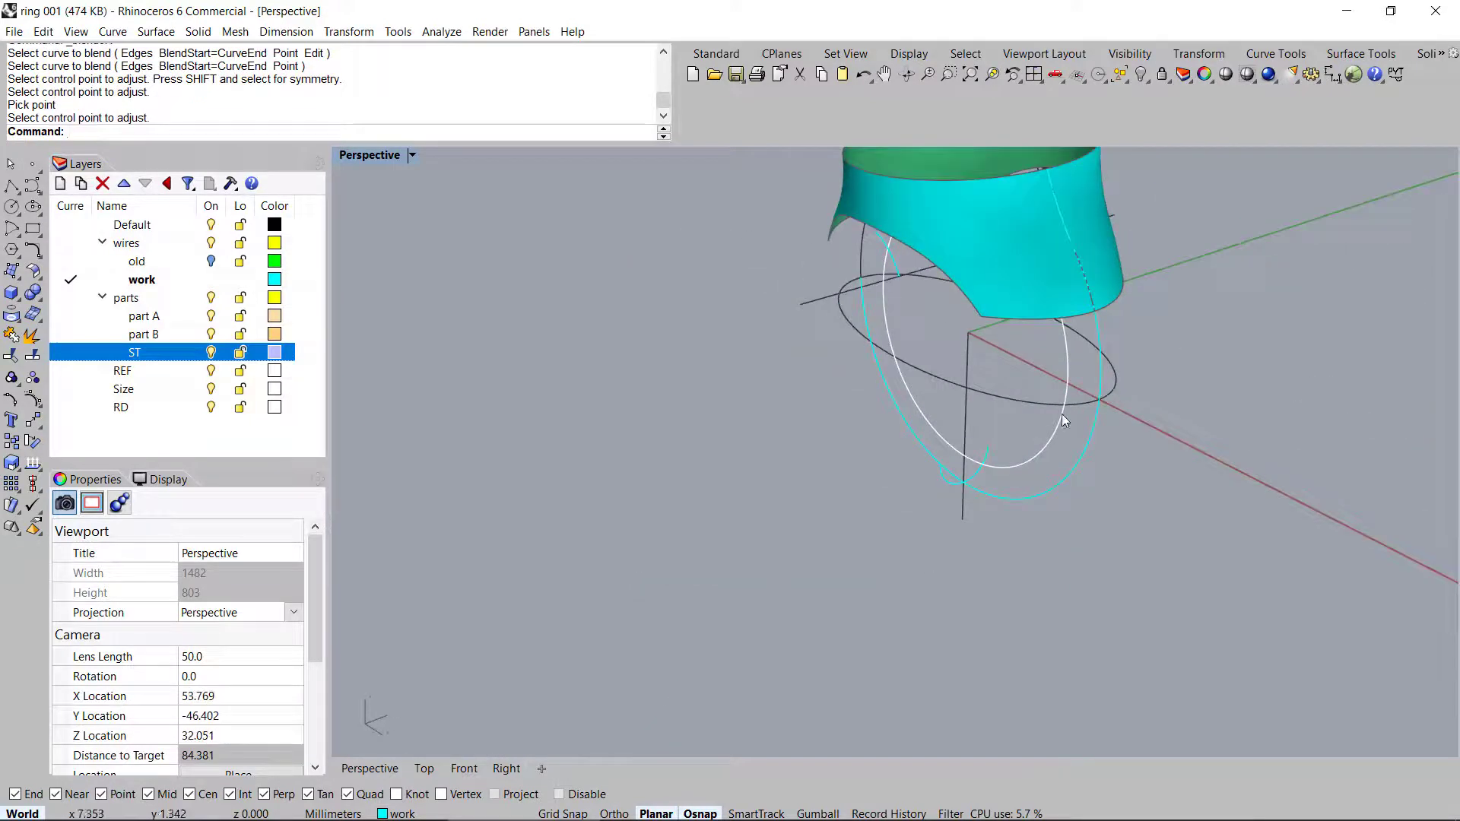
Draw a vertical helper line downward from the end of the small arc at the ring's base
right_click_drag(1049, 347, 996, 441)
middle_click(991, 446)
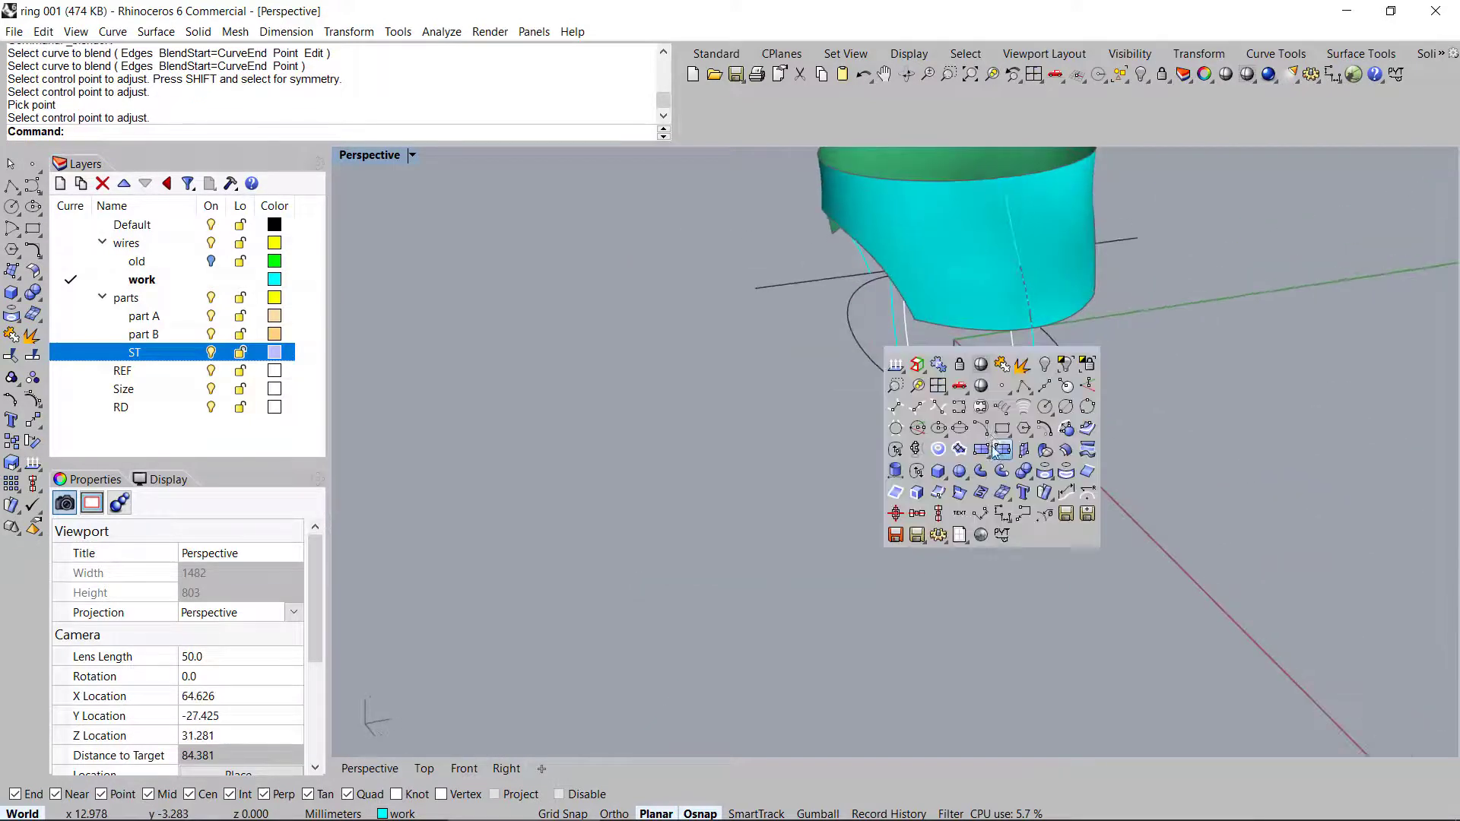
left_click(1089, 388)
left_click(920, 466)
left_click(906, 642)
mouse_move(932, 405)
right_mouse_down()
mouse_move(919, 358)
mouse_move(898, 369)
mouse_move(915, 377)
right_mouse_up()
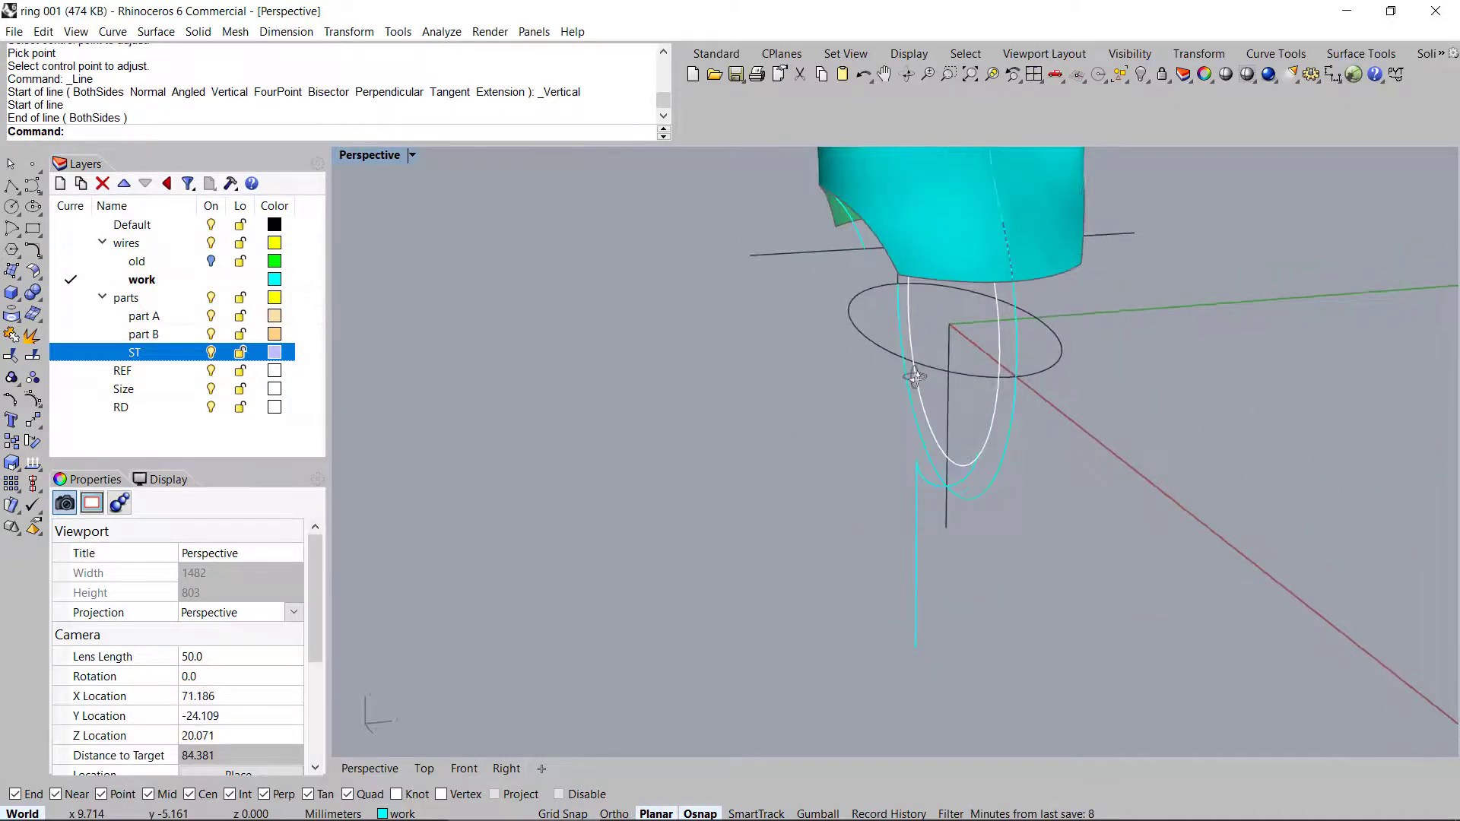
Start an adjustable blend between the projected curve and the vertical line, with Tangency continuity at both ends
key("b")
left_click(862, 248)
left_click(918, 485)
right_click_drag(927, 486, 870, 457)
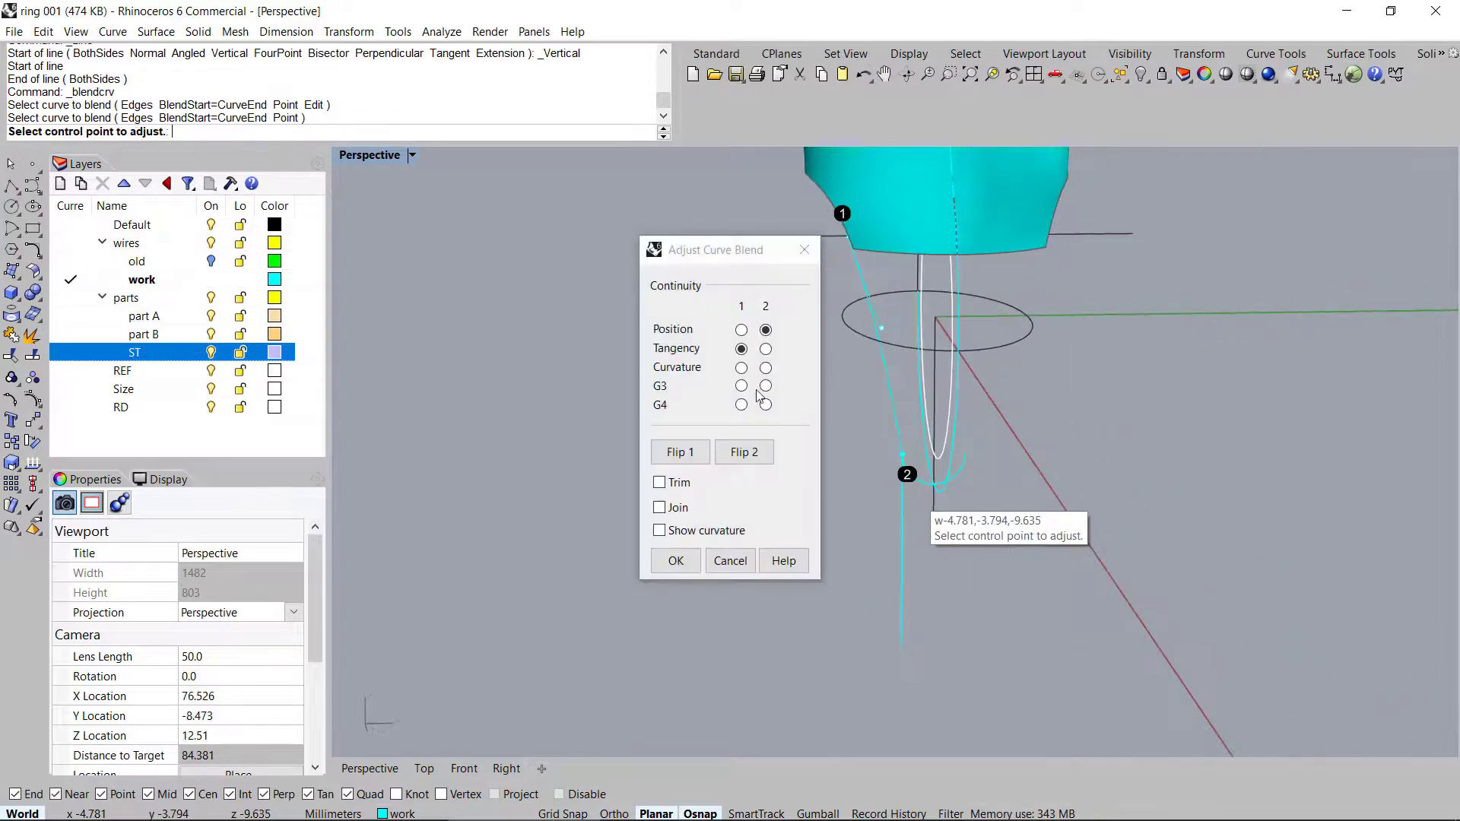
left_click(766, 349)
right_click_drag(992, 426, 947, 415)
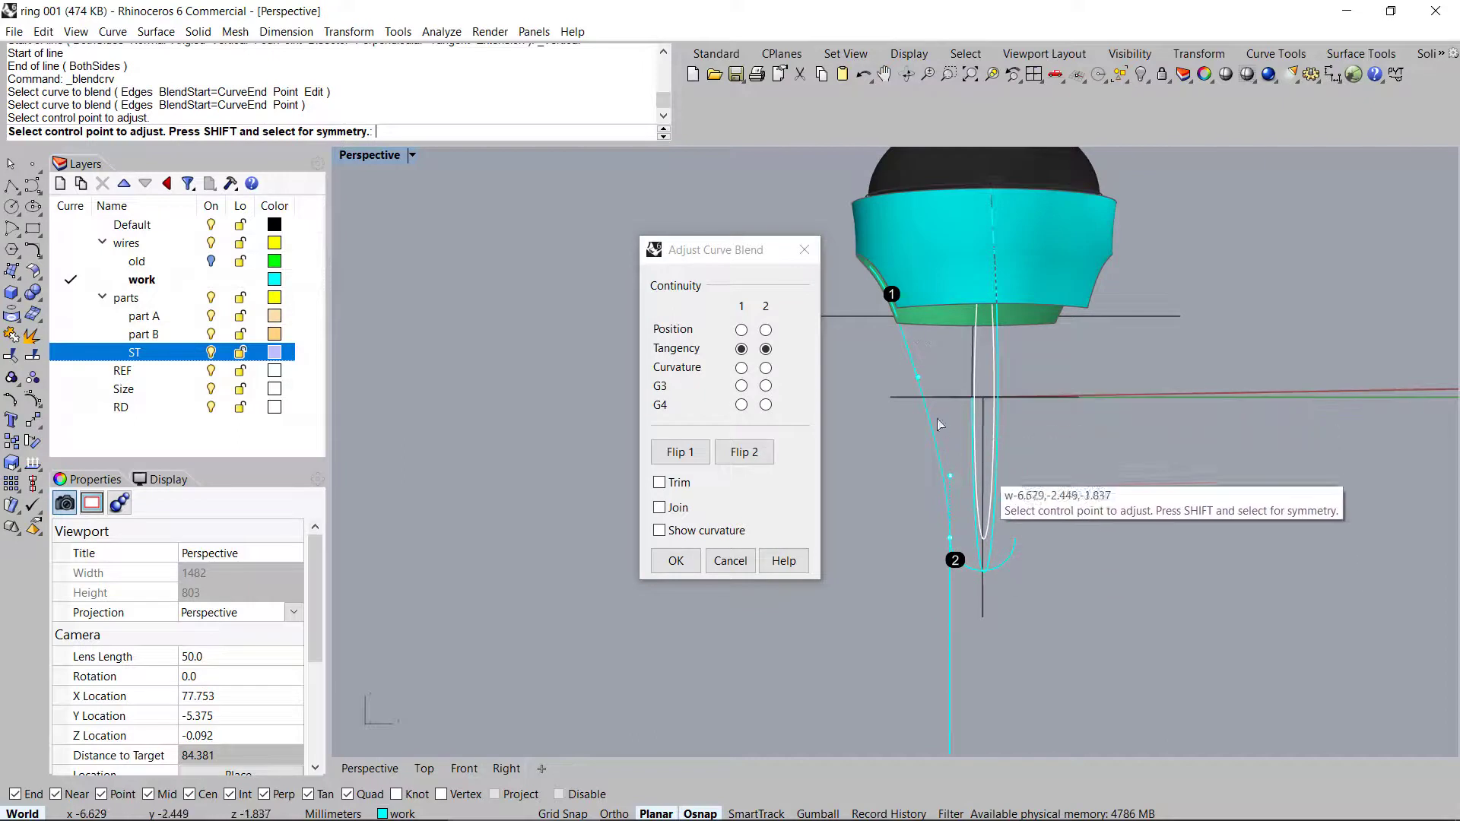
right_click_drag(942, 482, 938, 486)
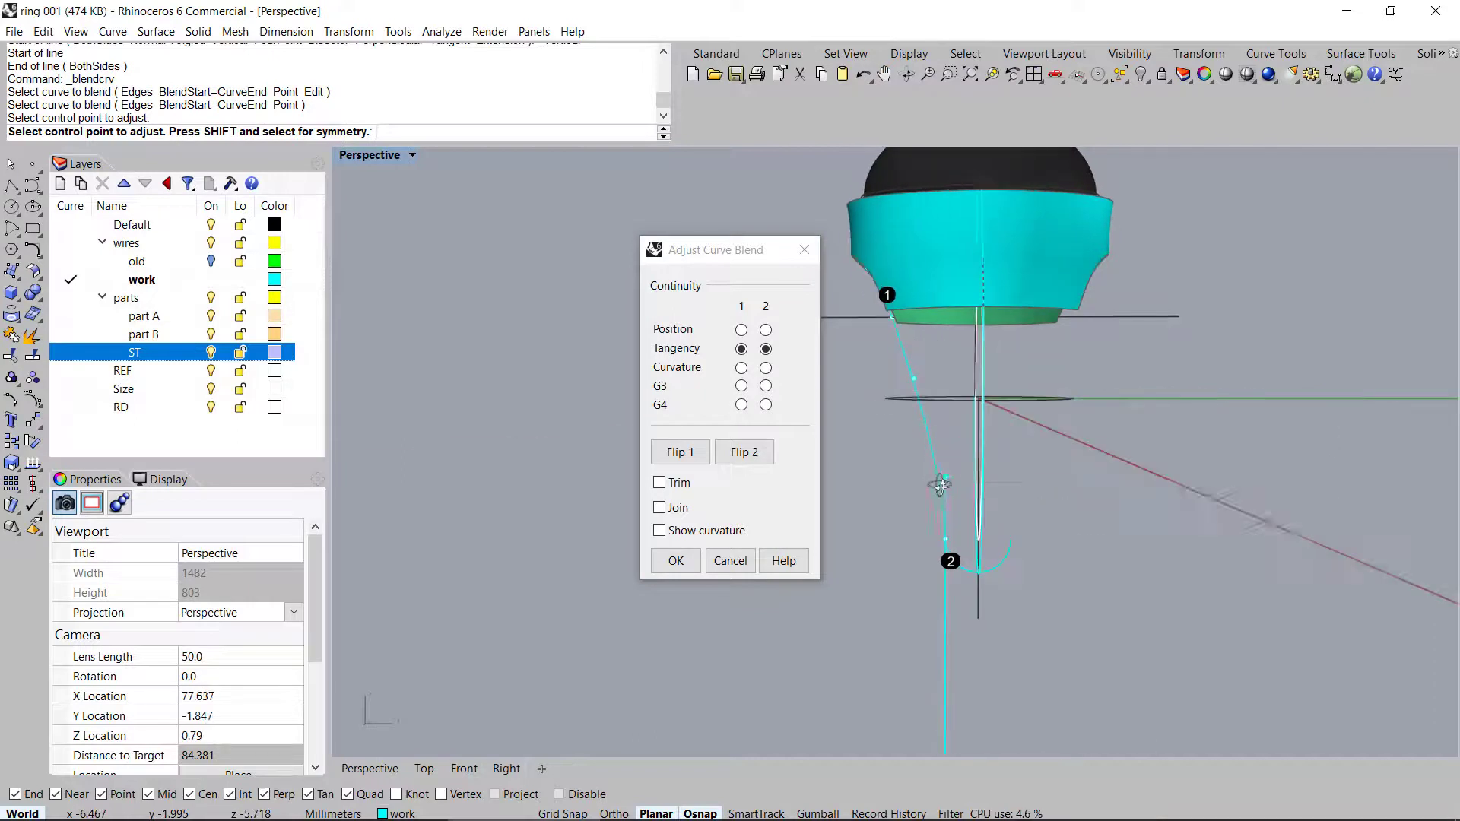
Adjust the control points of the blend curve to smooth the shank's side profile, and accept the blend
left_click(910, 379)
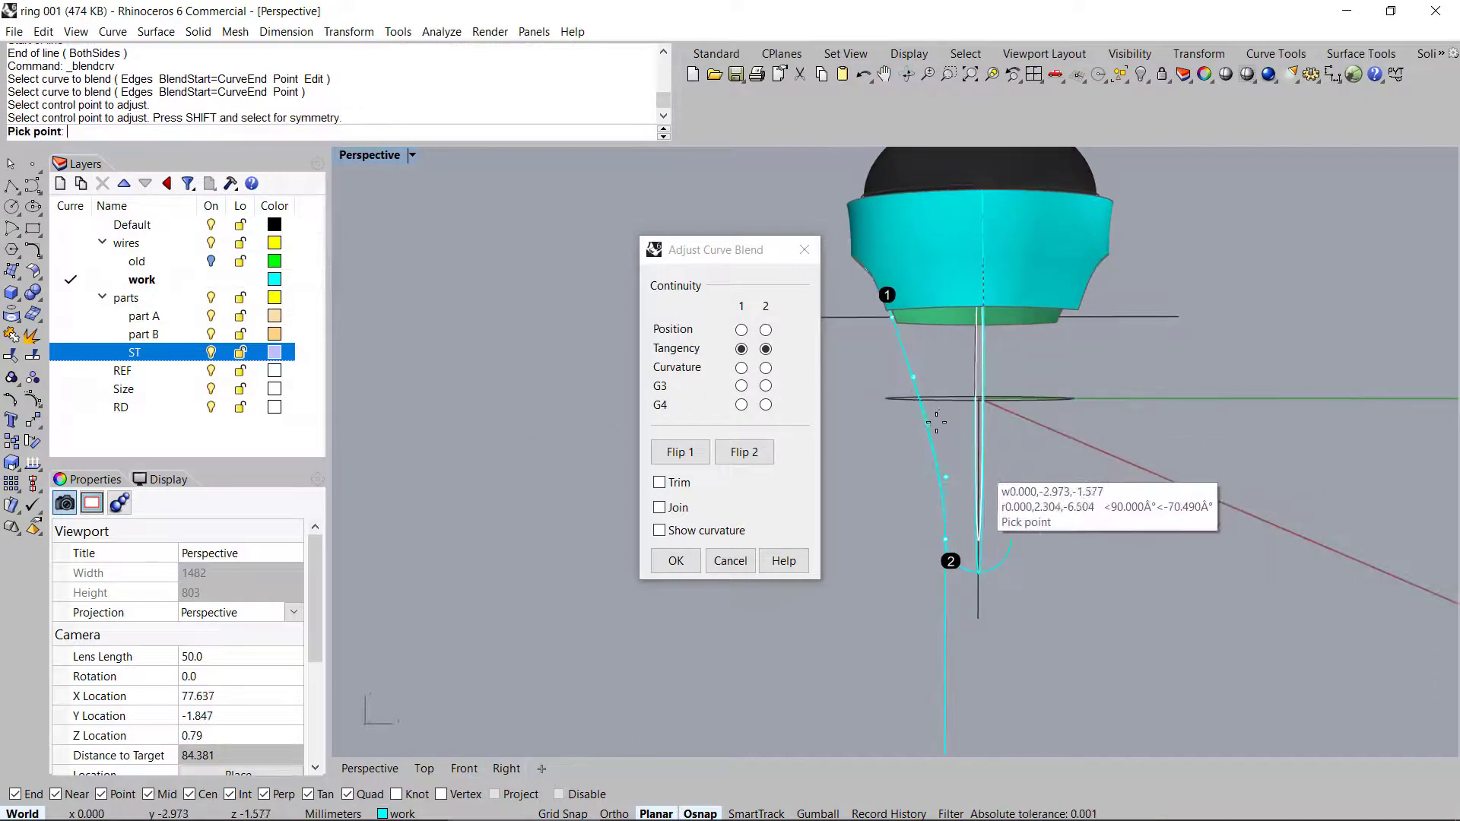
scroll(936, 422, "up", 5)
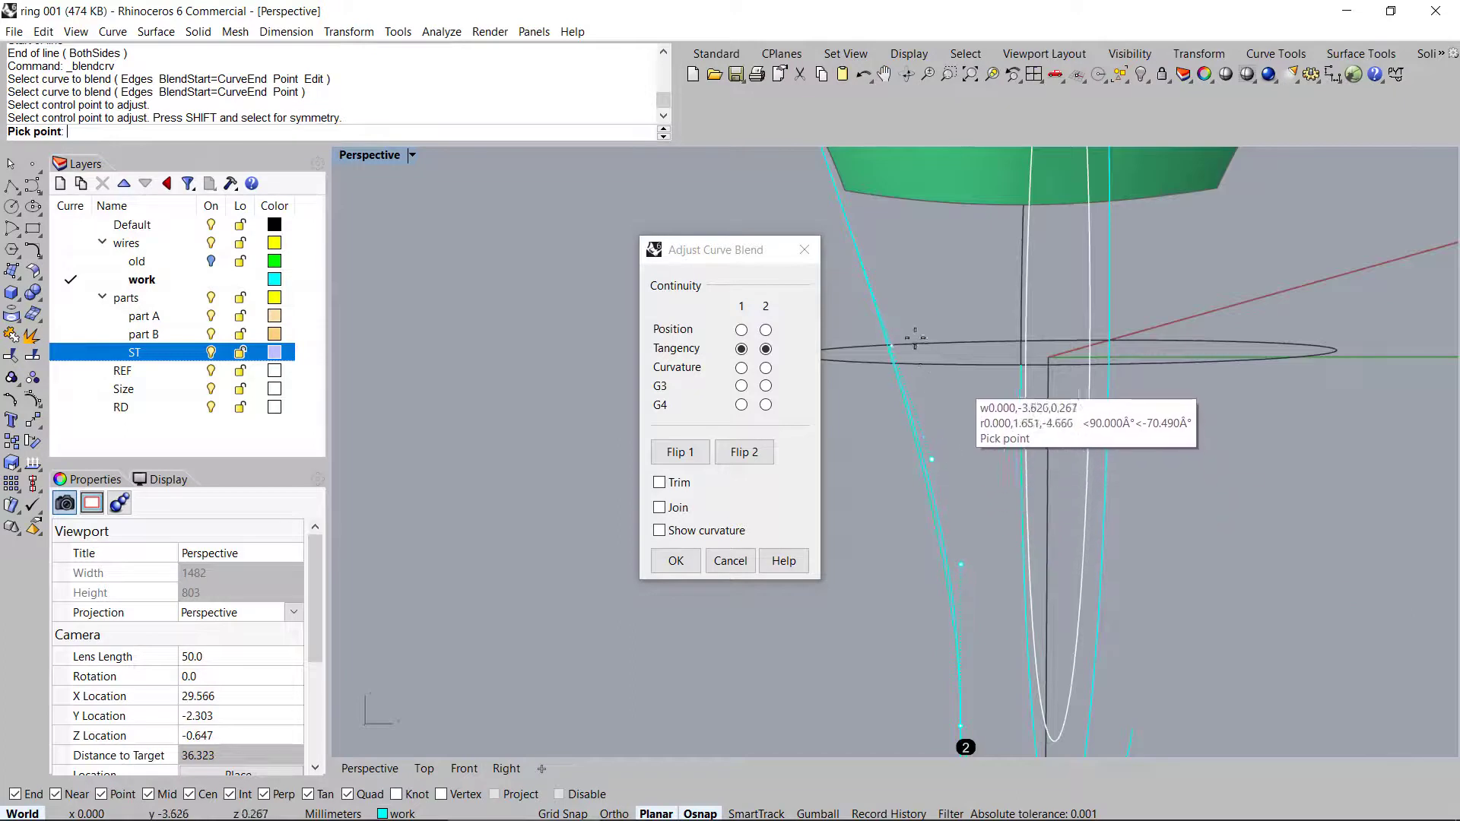
left_click(909, 363)
scroll(910, 363, "down", 4)
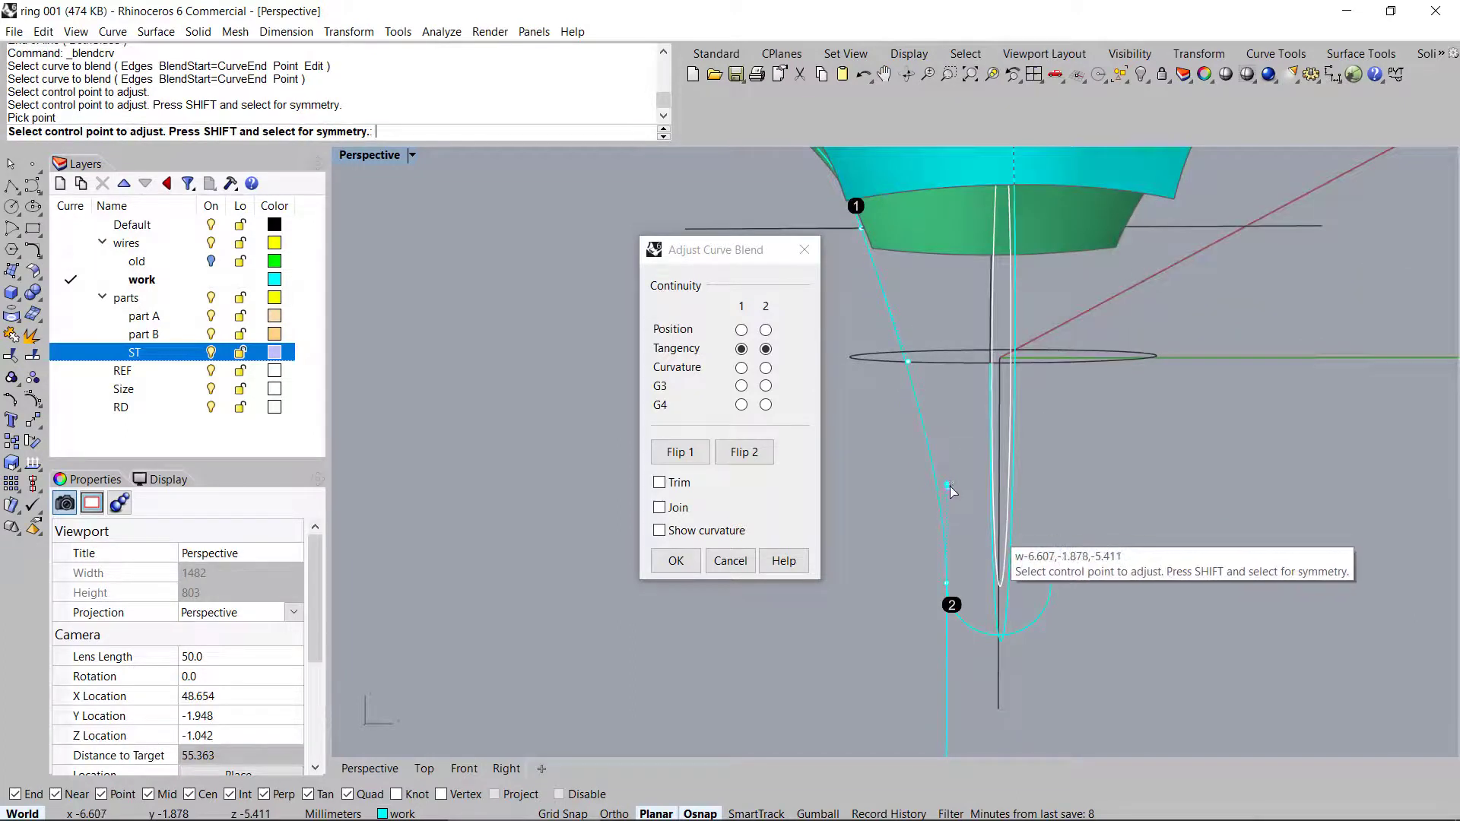
scroll(964, 426, "down", 2)
right_click_drag(964, 418, 928, 404)
left_click(939, 475)
left_click(940, 433)
left_click(950, 439)
left_click(952, 471)
right_click_drag(1019, 437, 998, 464)
right_click(1028, 440)
Combine the blended side profile and the white inner circle into one 3D curve from two views
scroll(921, 447, "down", 8)
scroll(995, 466, "up", 6)
right_click_drag(914, 445, 973, 437)
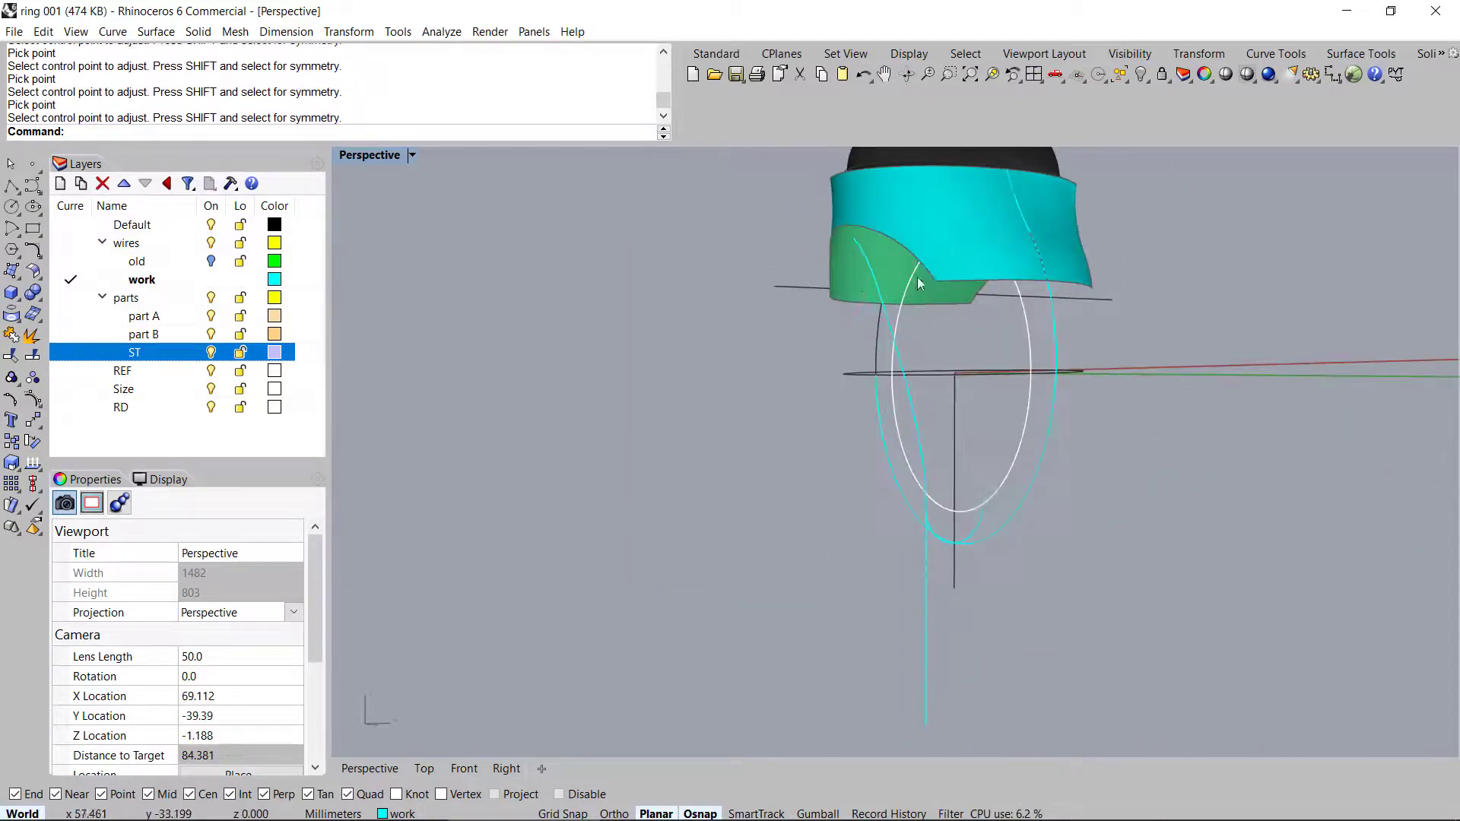
left_click(870, 277)
right_click_drag(875, 289, 963, 525)
right_click_drag(964, 454, 1048, 487)
left_click(1048, 488)
right_click_drag(1112, 443, 1059, 418)
middle_click(1062, 424)
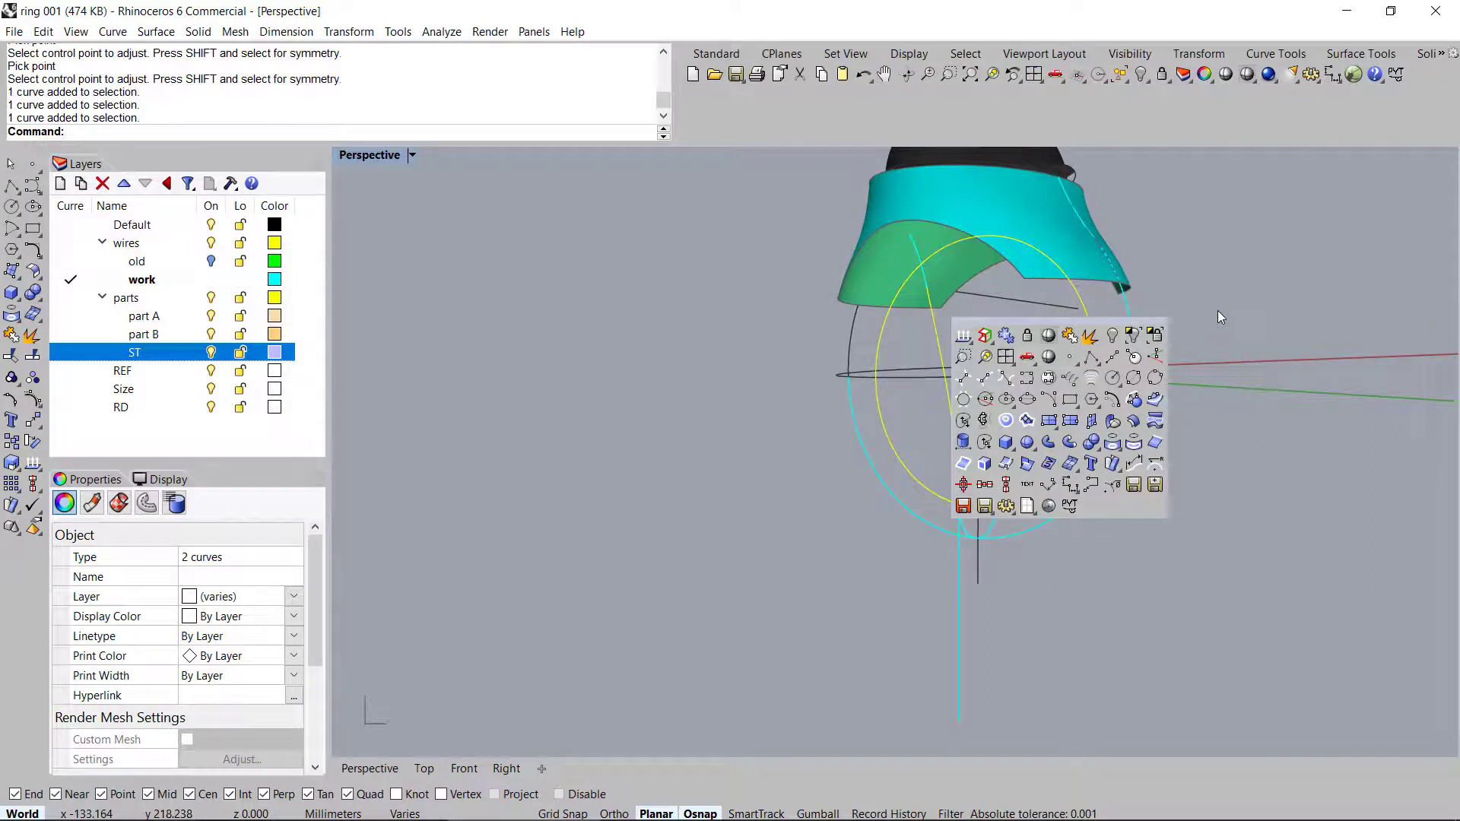
left_click(984, 420)
right_click_drag(982, 418, 907, 364)
Mirror a copy of the new 3D side curve to the opposite side of the ring
right_click_drag(978, 467, 988, 556)
key("m")
left_click(1142, 669, "shift")
right_click_drag(1072, 529, 870, 472)
Unlock all locked objects and join the three outer profile curves of the ring into one open curve
left_click(998, 379)
key("ctrl+alt+l")
left_click(795, 426, "shift")
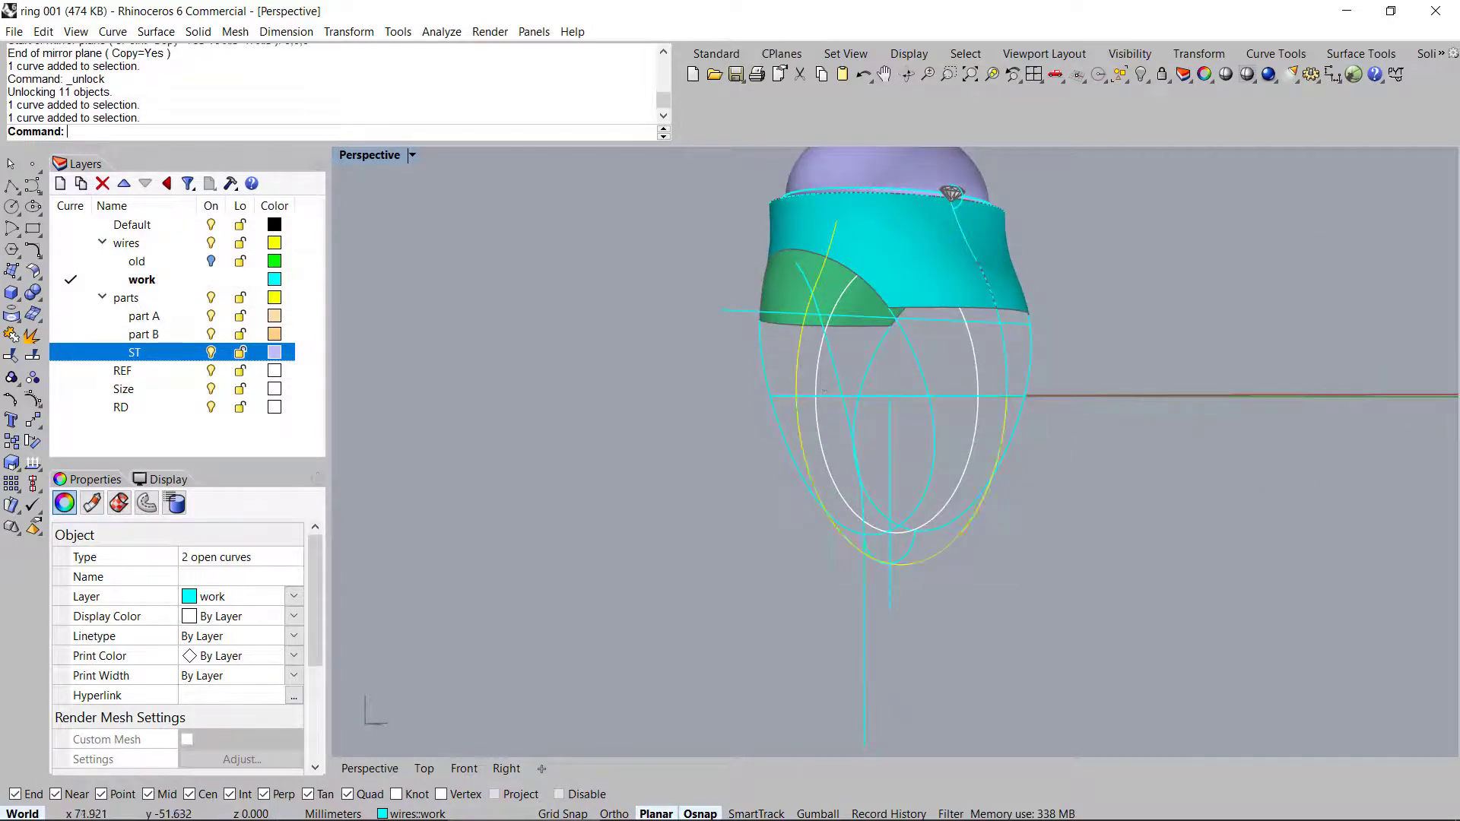
right_click_drag(795, 425, 982, 409)
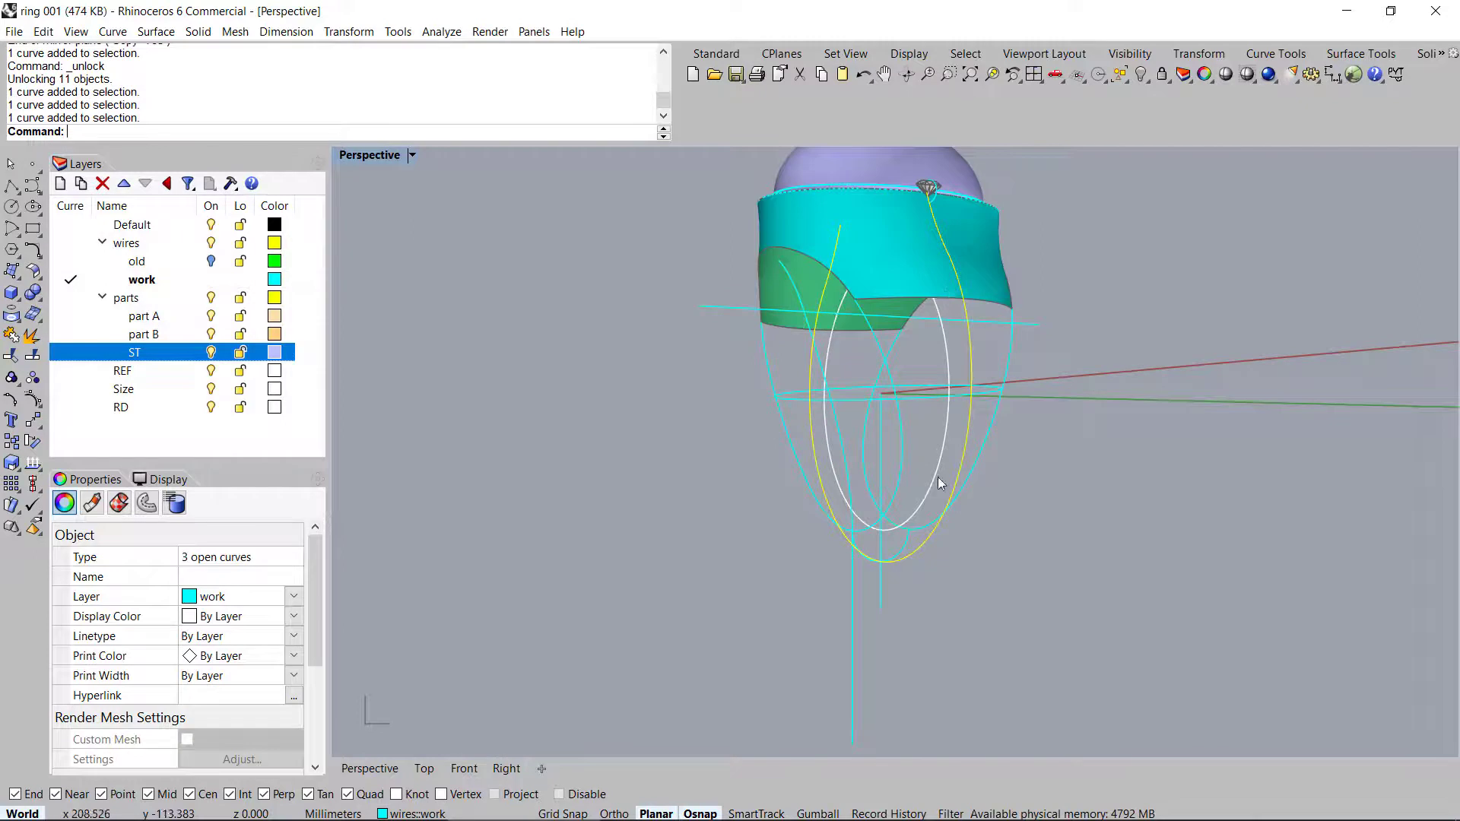
right_click_drag(935, 494, 901, 305)
middle_click(901, 304)
left_click(1012, 314)
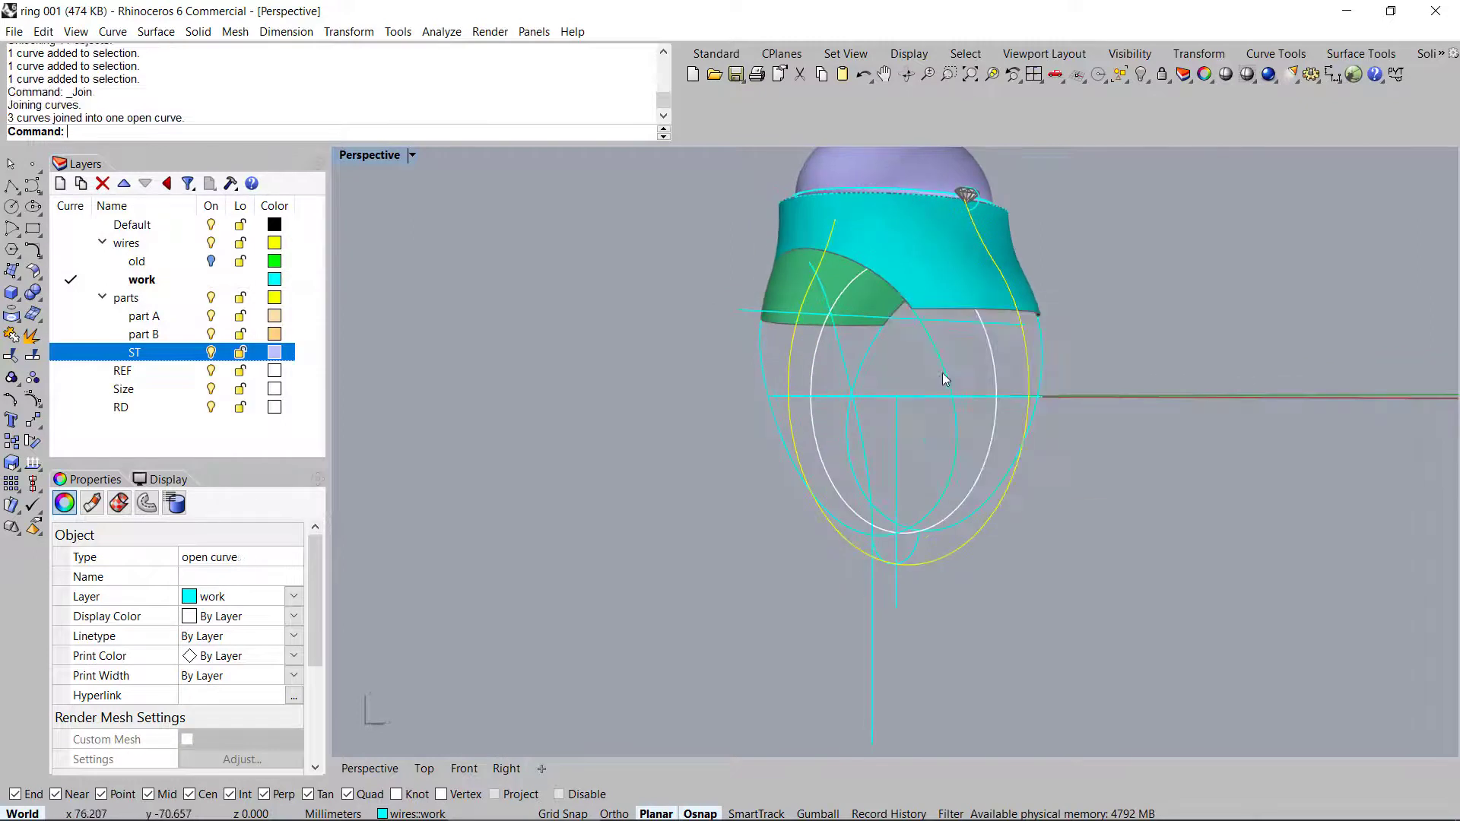
Isolate the joined outer curve, the two side curves, the inner circle, the base arc and the cyan head surface
left_click(1040, 371, "shift")
right_click_drag(989, 481, 962, 482)
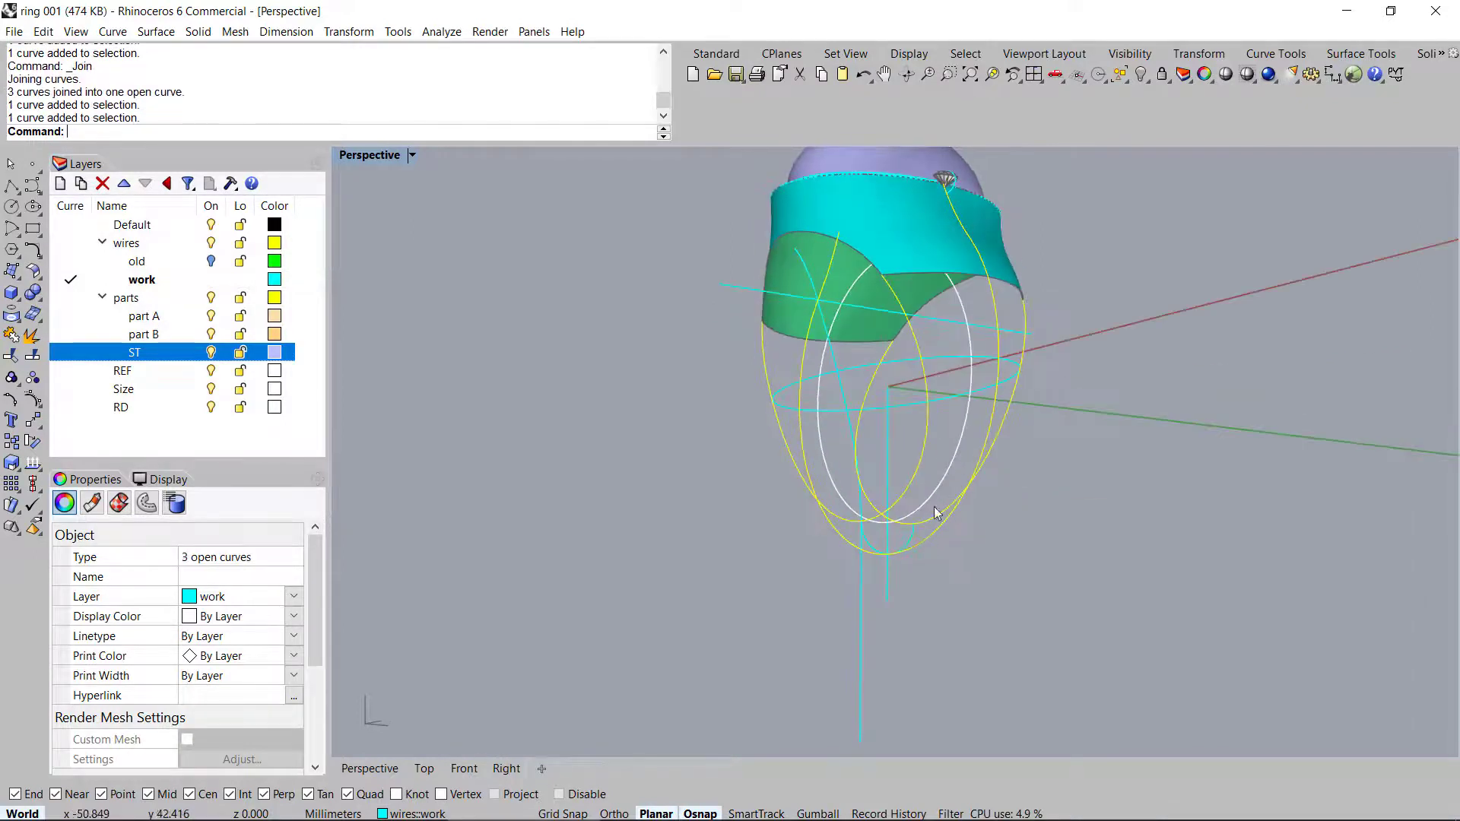
right_click_drag(988, 373, 998, 369)
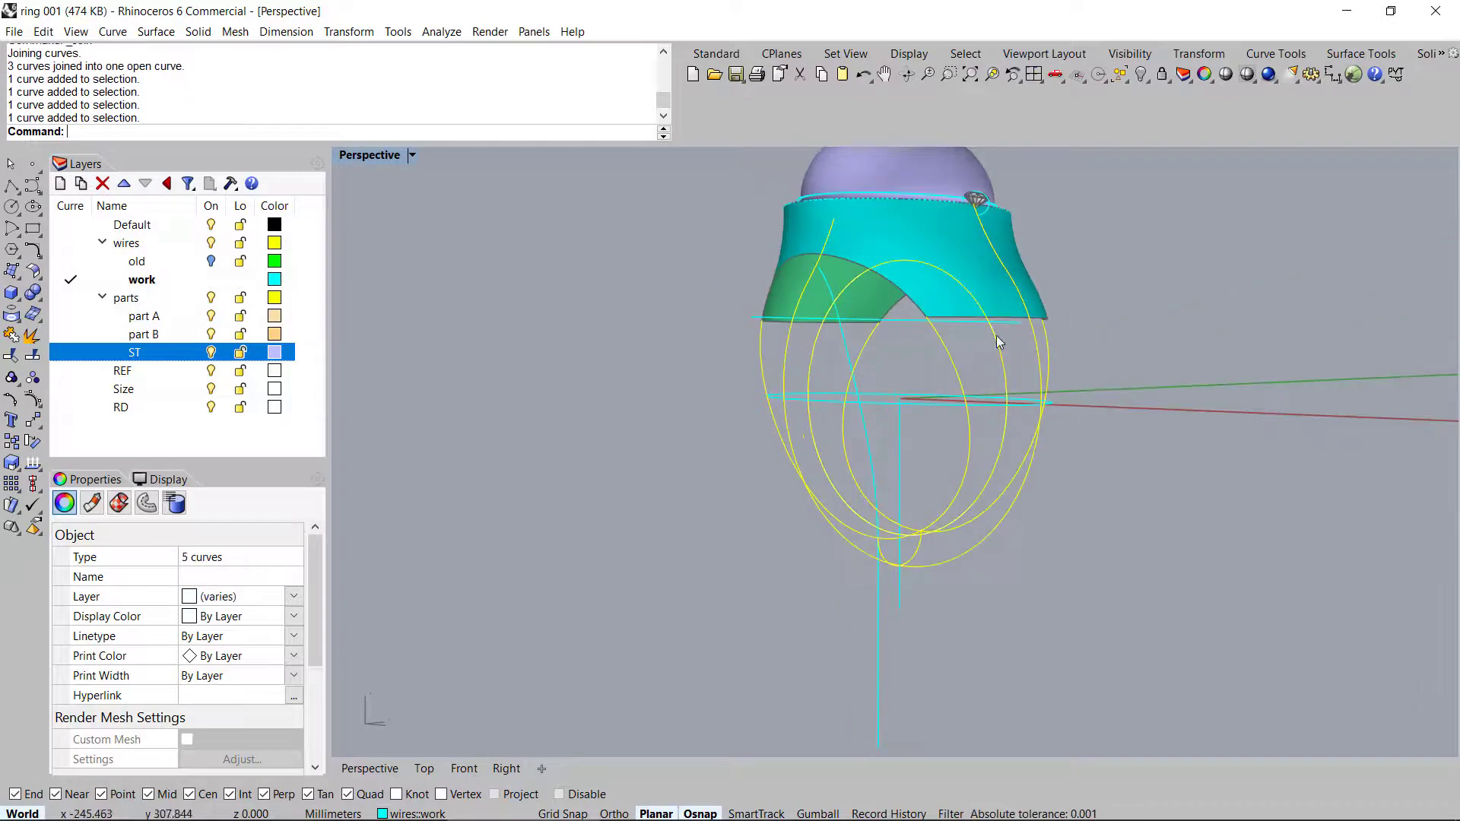
left_click(971, 254, "shift")
right_click_drag(971, 253, 867, 365)
middle_click(867, 365)
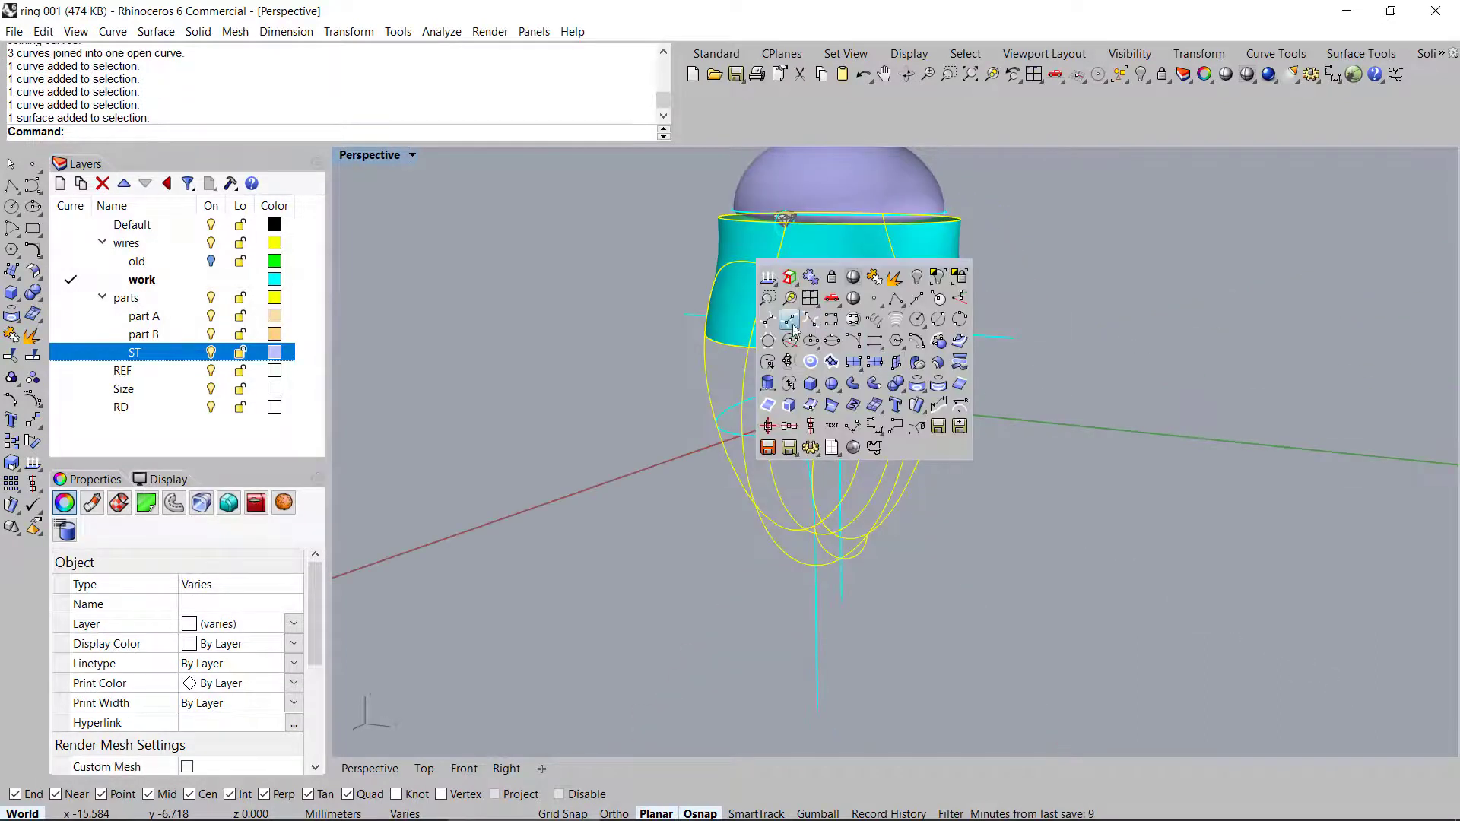
left_click(939, 276)
right_click_drag(850, 400, 880, 529)
left_click(518, 504)
Duplicate the lower edges of the head surface on both sides of the ring and join them into two open curves
right_click_drag(833, 436, 804, 438)
middle_click(791, 434)
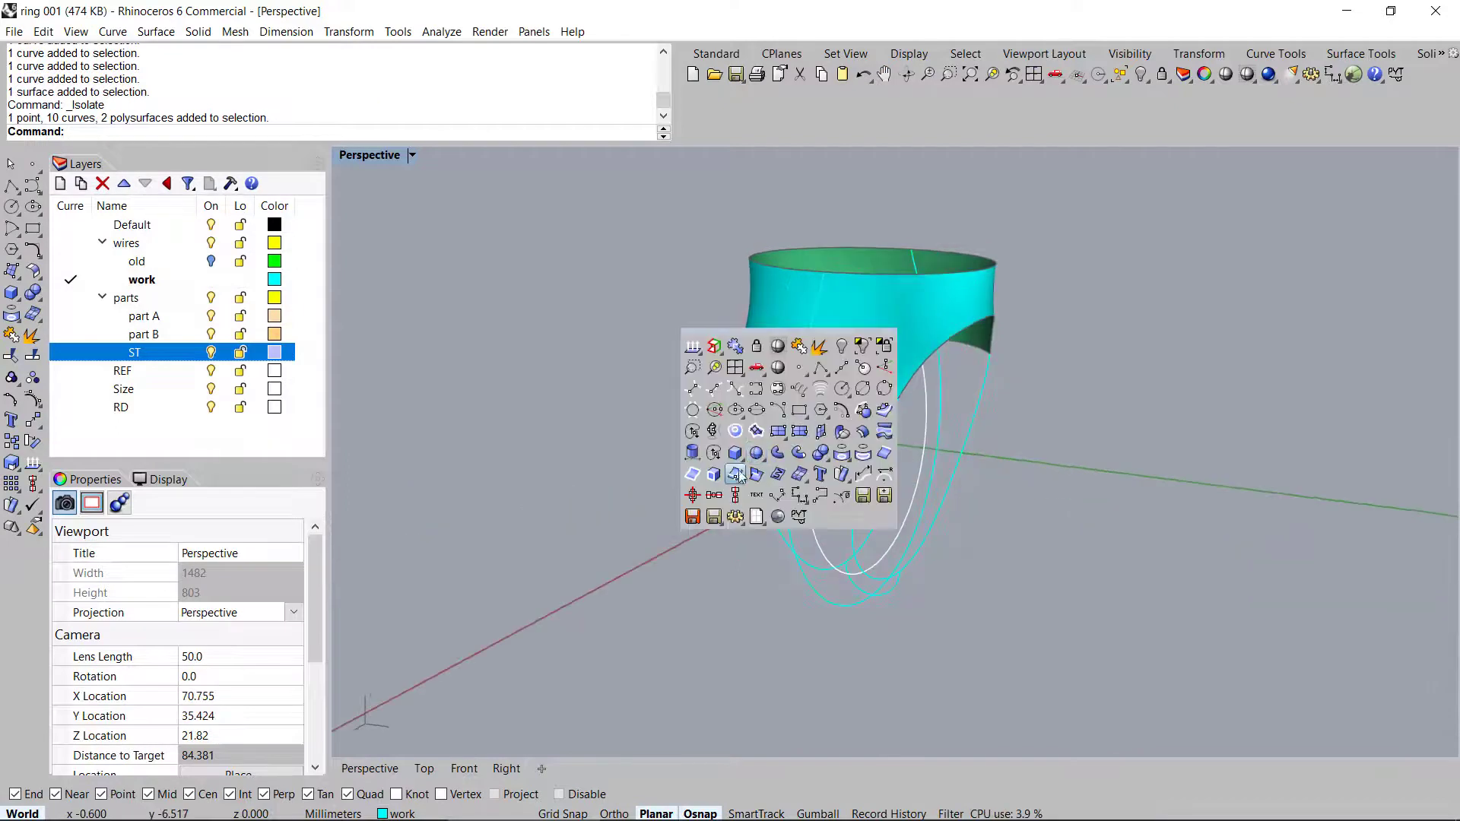
left_click(863, 454)
left_click(861, 401)
left_click(769, 395)
right_click_drag(770, 394, 915, 424)
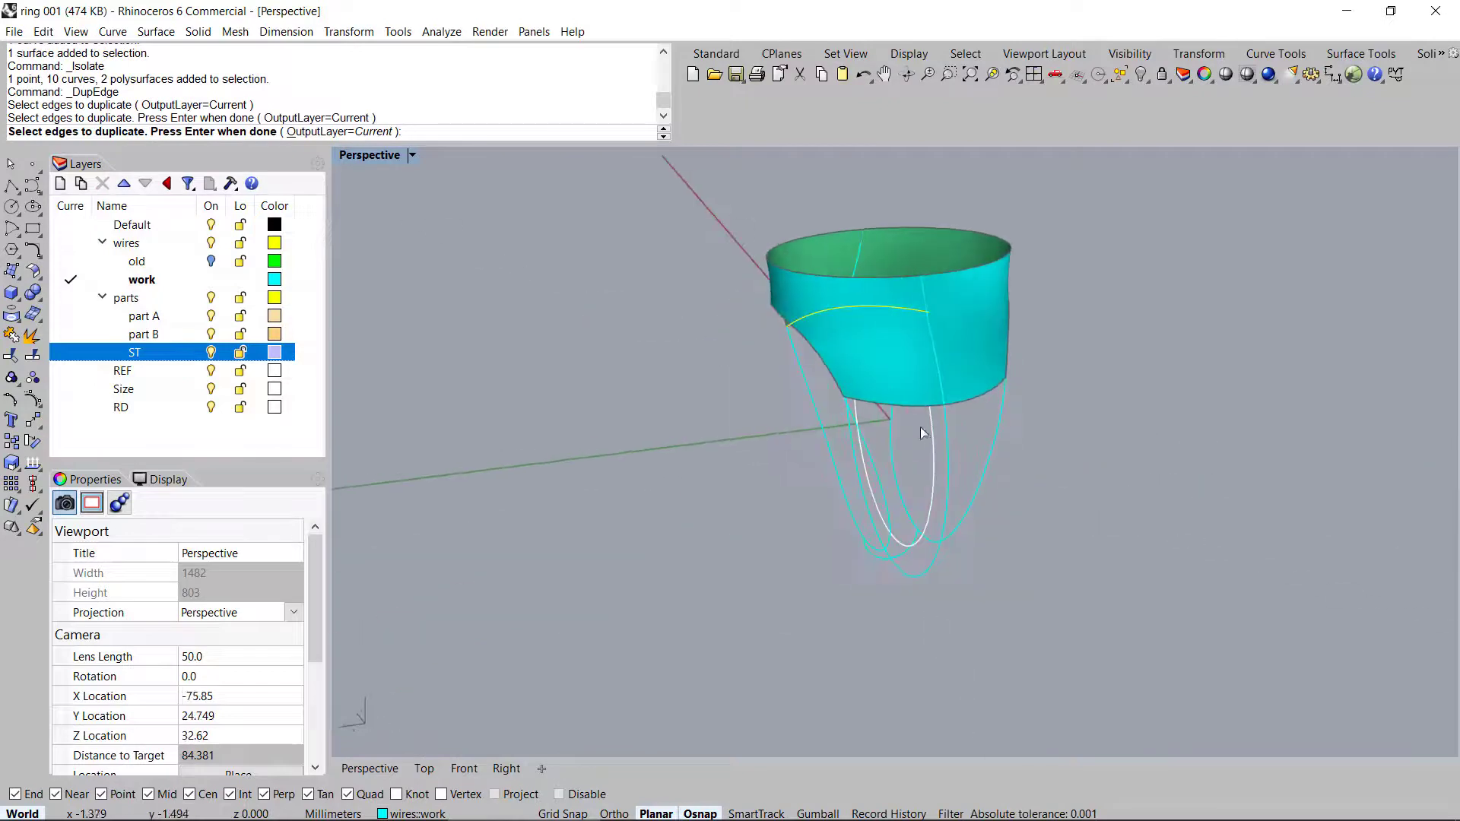
left_click(911, 417)
right_click_drag(826, 429, 961, 430)
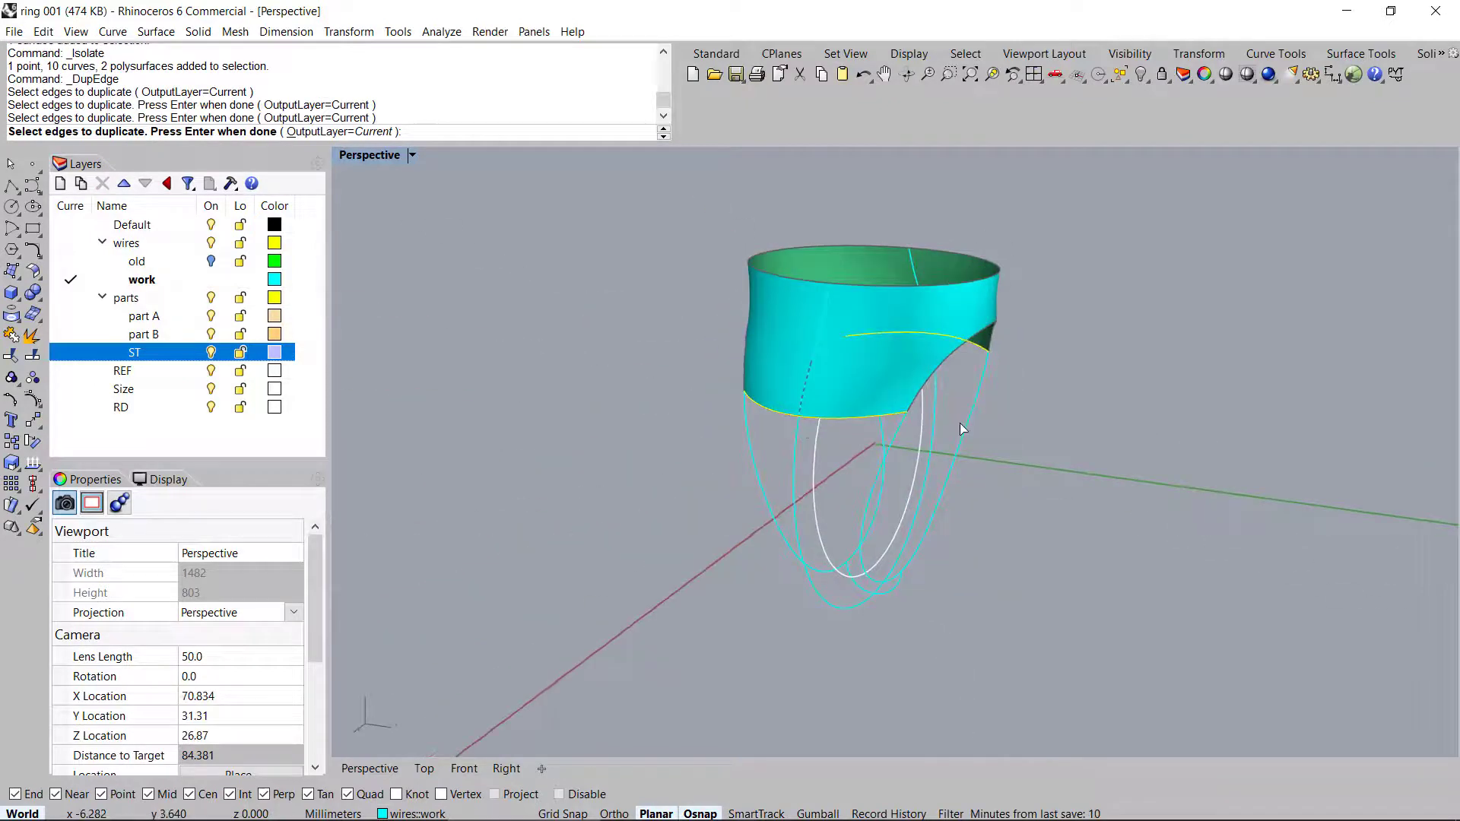
right_click(962, 429)
middle_click(922, 325)
left_click(969, 341)
Split the outer profile curve with the two duplicated head edges and delete its pieces running over the head
right_click_drag(910, 471, 703, 436)
right_click_drag(747, 526, 777, 456)
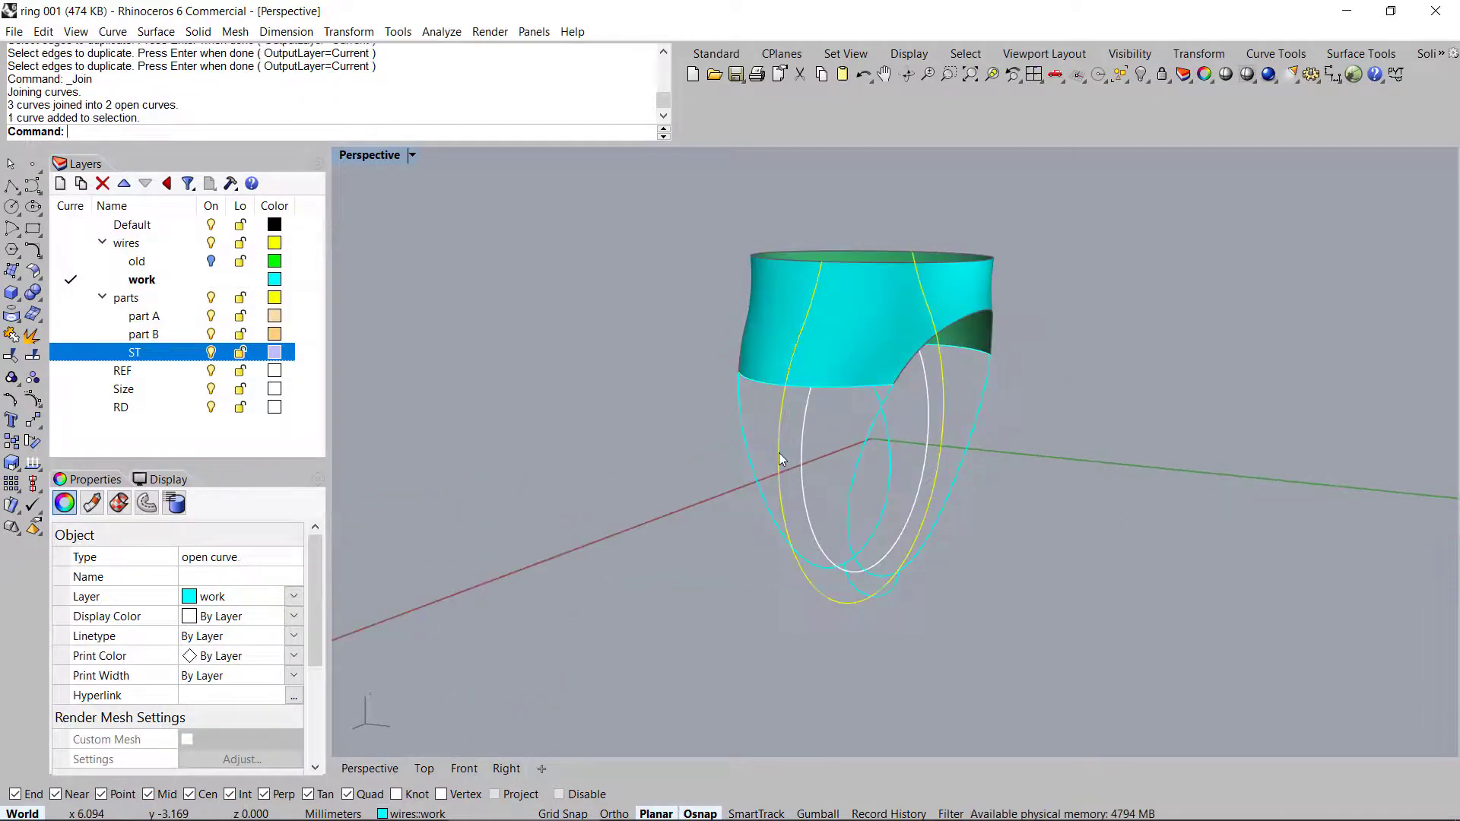
key("ctrl+shift+s")
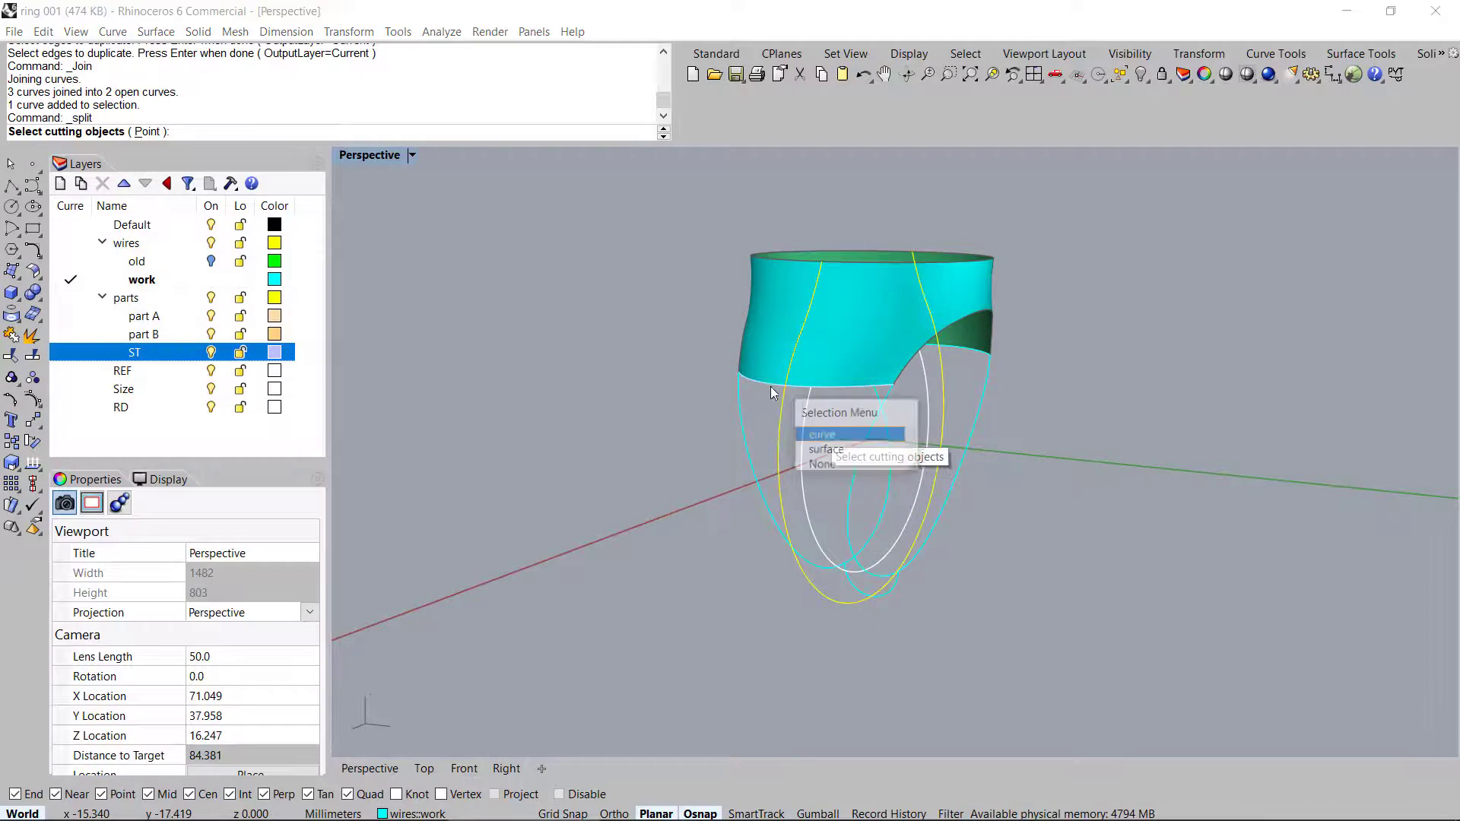
left_click(770, 386)
right_click(769, 386)
left_click(961, 349)
right_click(961, 348)
right_click(961, 349)
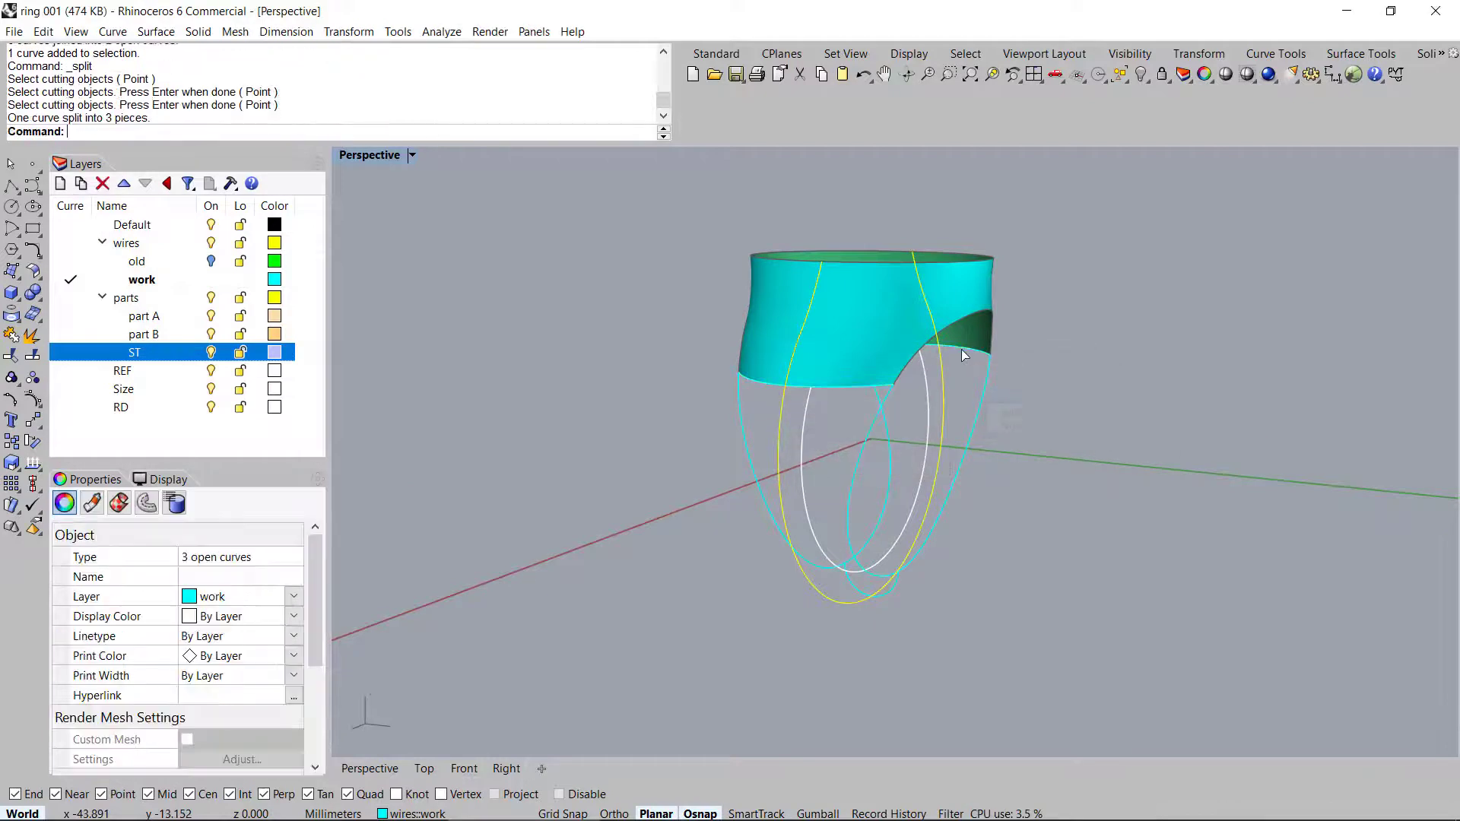
key("Delete")
Create a network surface for the shank from the two side curves, the outer curve, the base arc and the head edges
right_click_drag(859, 438, 677, 310)
left_click_drag(660, 297, 1164, 632)
mouse_move(894, 422)
right_mouse_down()
mouse_move(844, 411)
mouse_move(912, 397)
mouse_move(753, 390)
mouse_move(1001, 404)
mouse_move(883, 398)
mouse_move(915, 410)
right_mouse_up()
key("Return")
key("Return")
right_click_drag(1017, 413, 834, 371)
right_click_drag(844, 454, 990, 475)
Flip the surface direction of the new shank surface
left_click(937, 393)
left_click(961, 400)
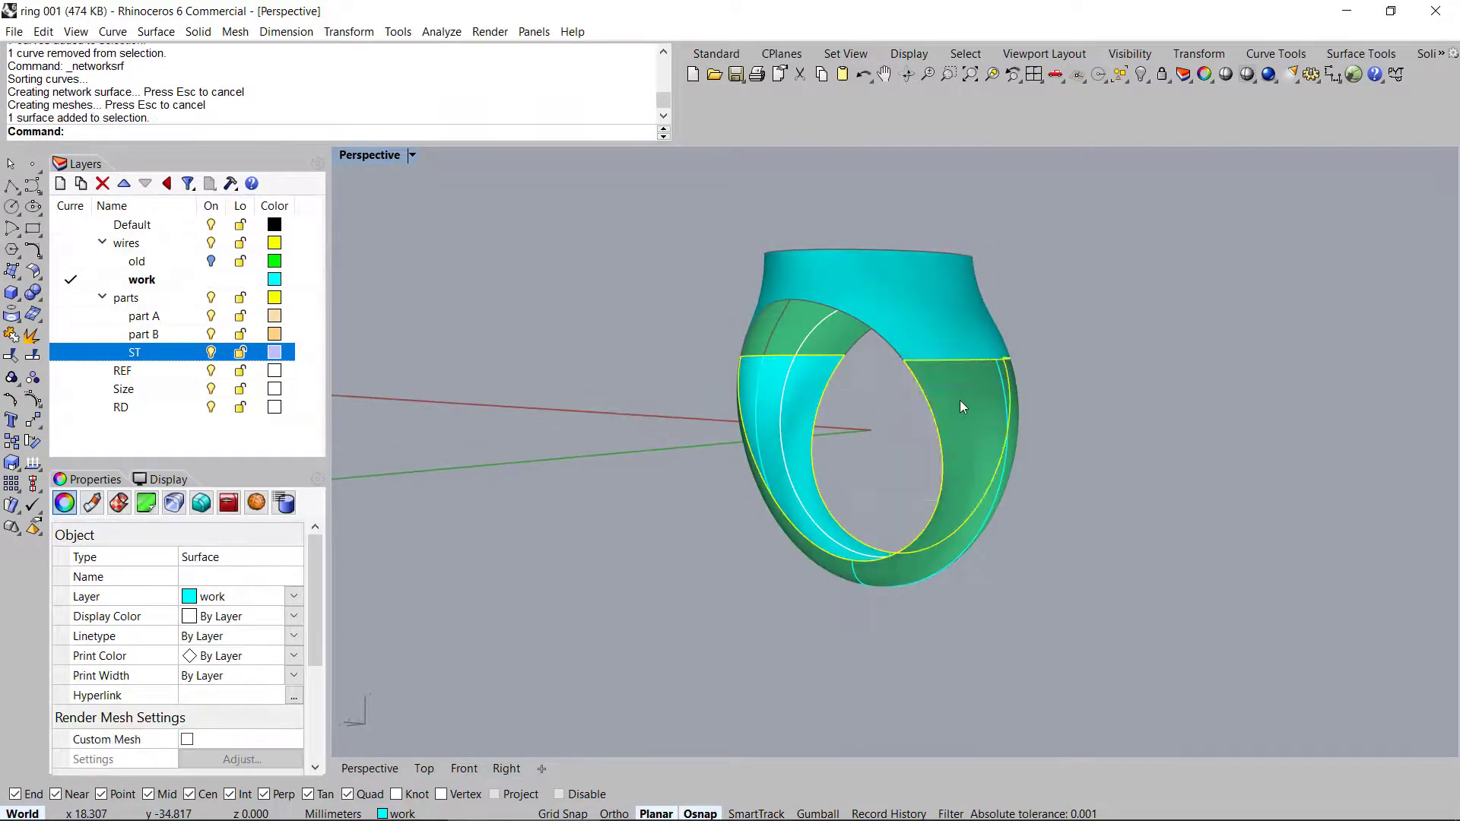
middle_click(961, 400)
left_click(865, 318)
right_click_drag(1053, 412, 925, 390)
type("f")
key("Return")
key("Return")
left_click(1112, 380)
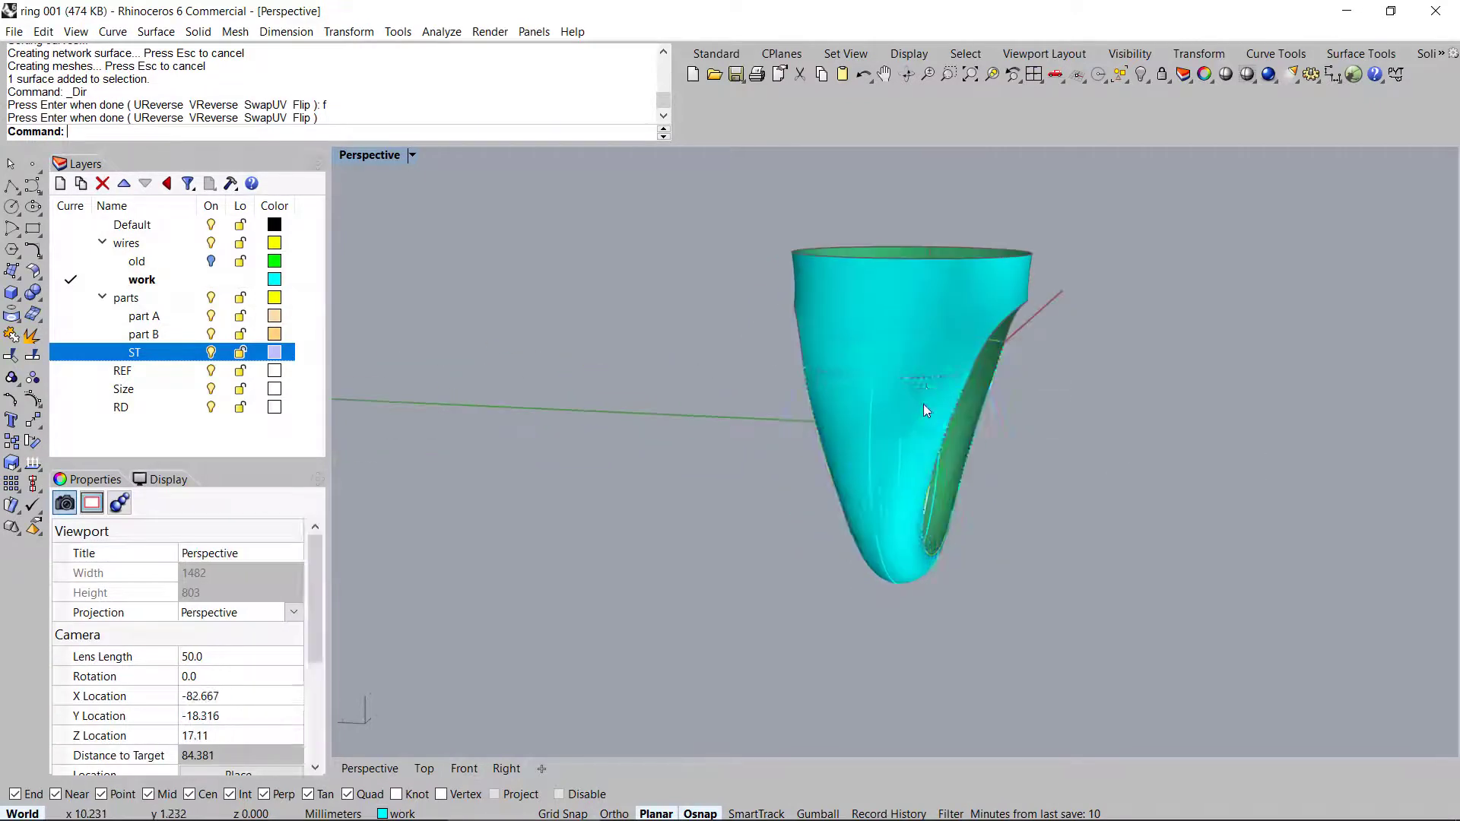
Isolate the head and shank surfaces and join them into one open polysurface
left_click(925, 388)
left_click(924, 358, "shift")
middle_click(923, 358)
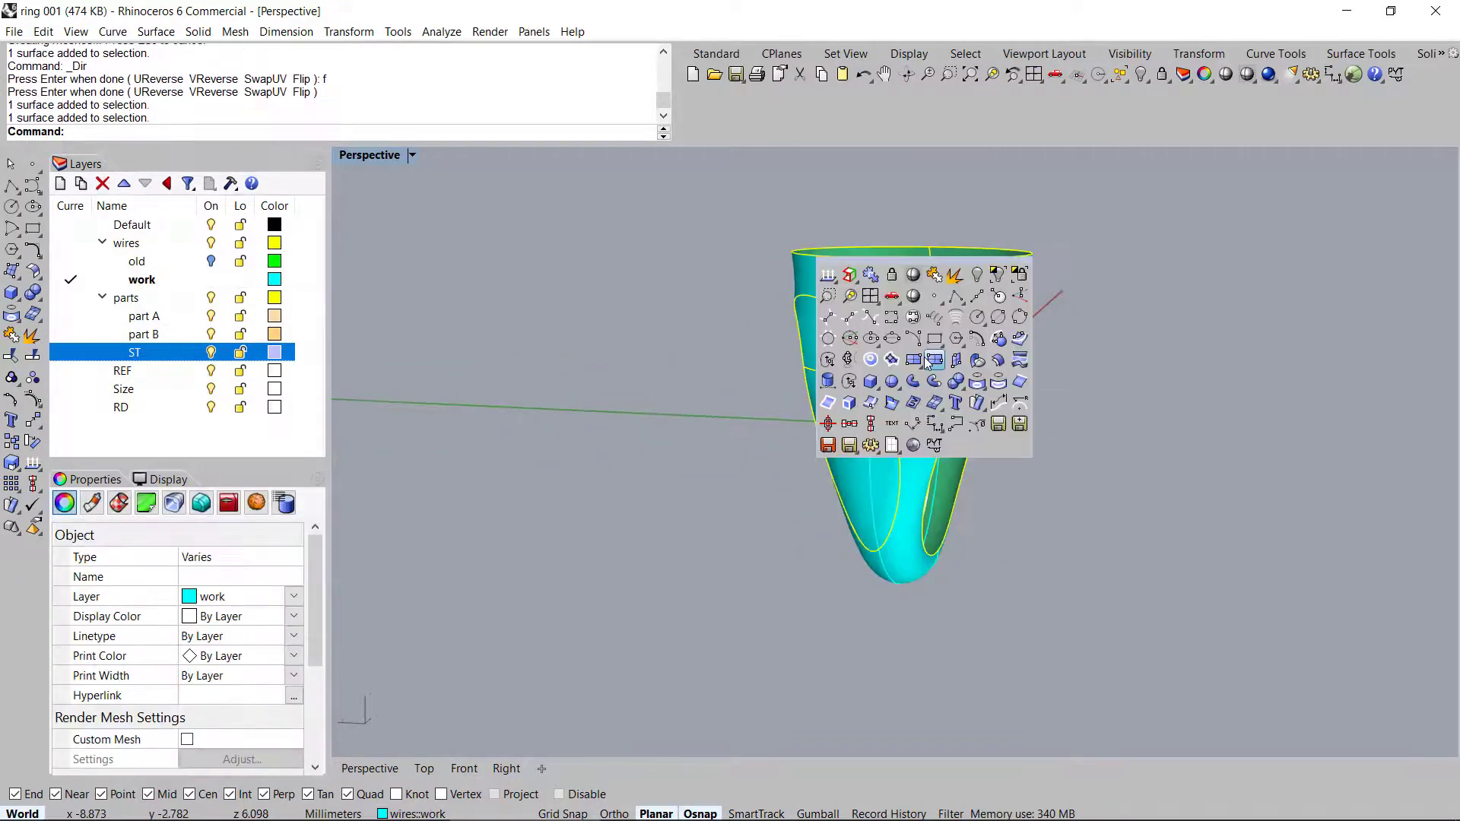
left_click(997, 274)
right_click_drag(999, 363, 1095, 361)
left_click_drag(1210, 275, 390, 669)
middle_click(777, 457)
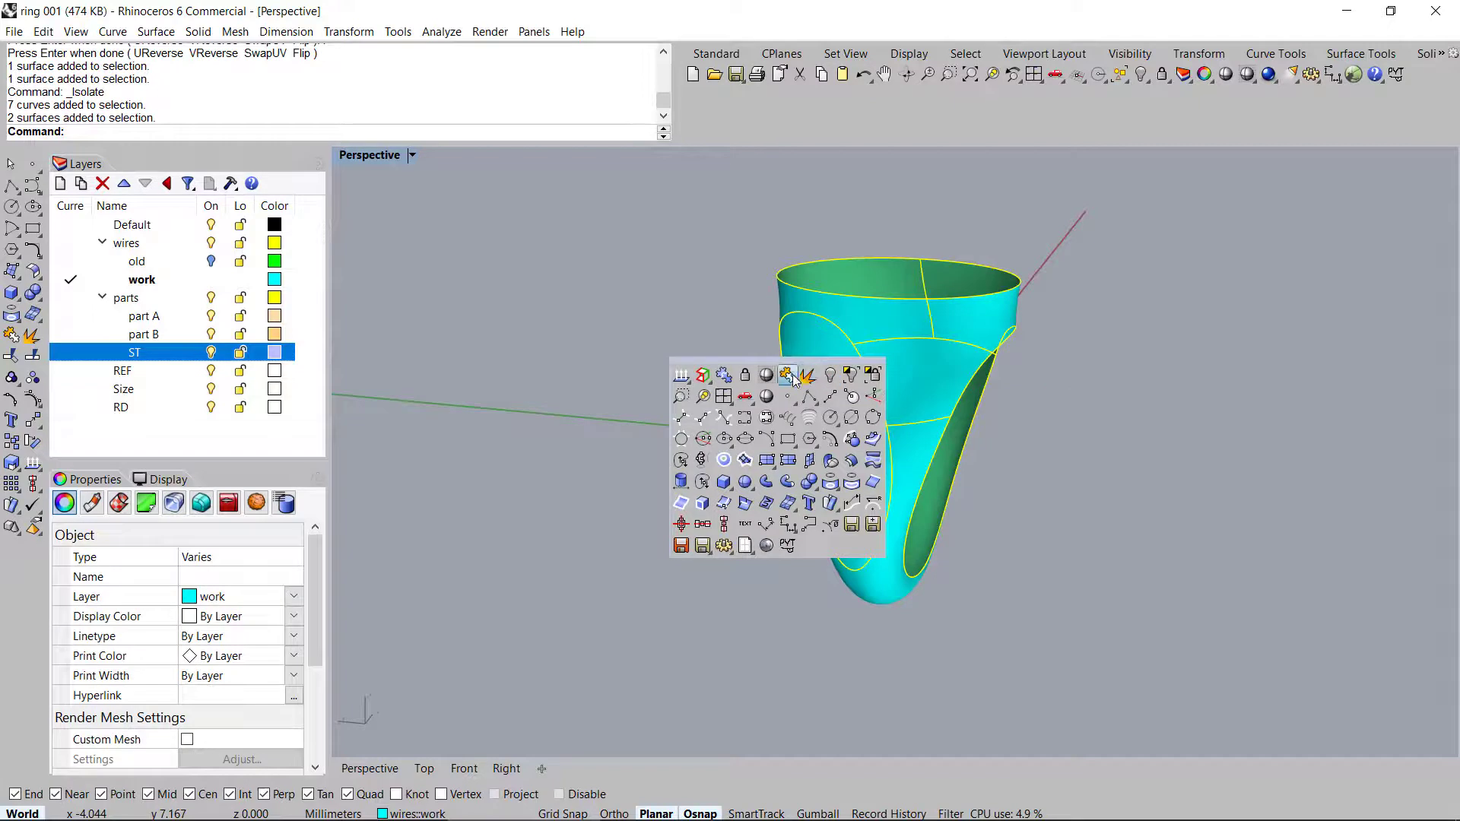
left_click(786, 374)
Examine the smoothness of the joined ring surface using the arches.png environment map, and close the analysis
right_click_drag(1227, 430, 847, 403)
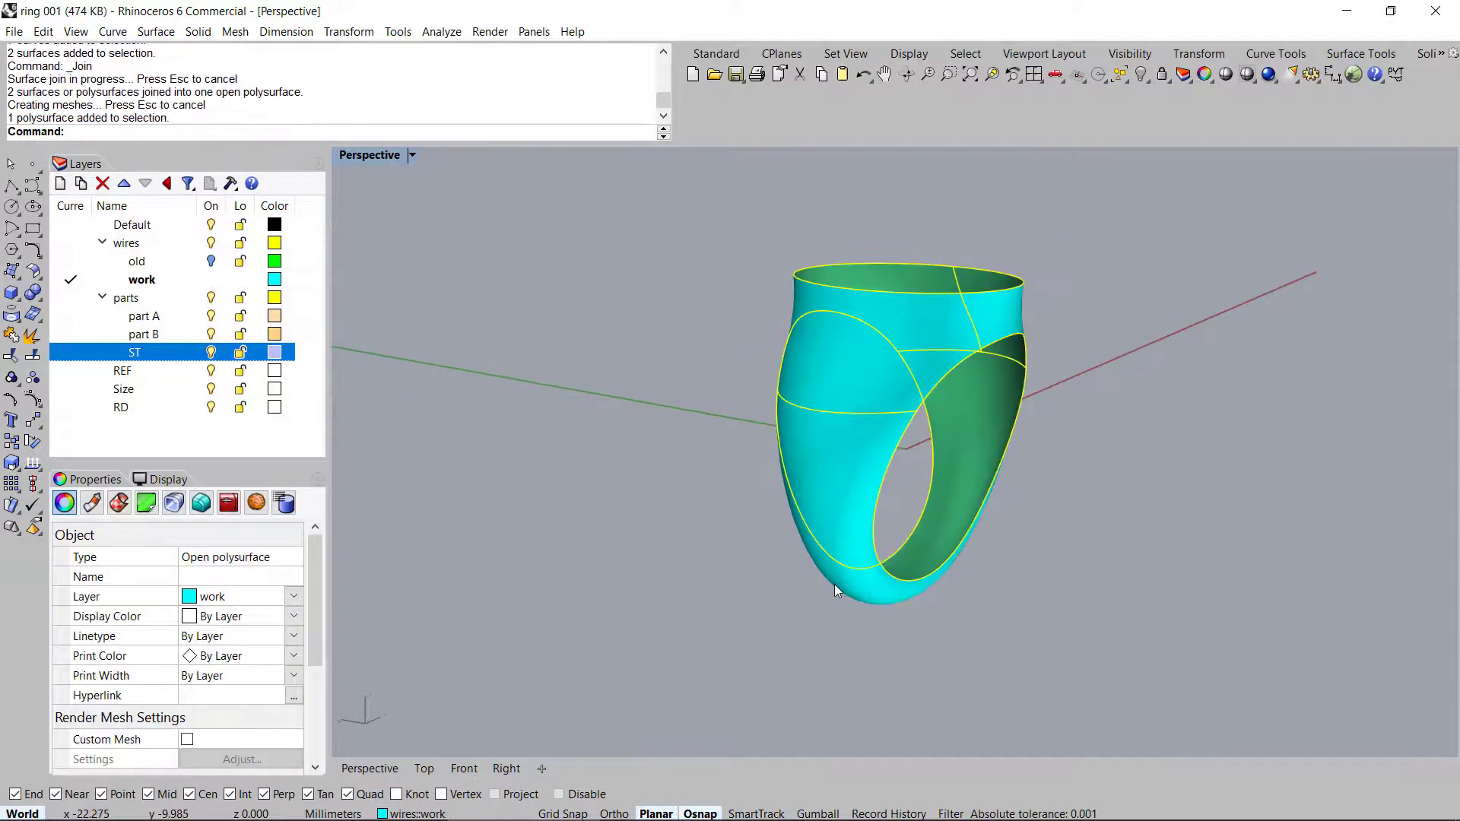
middle_click(790, 473)
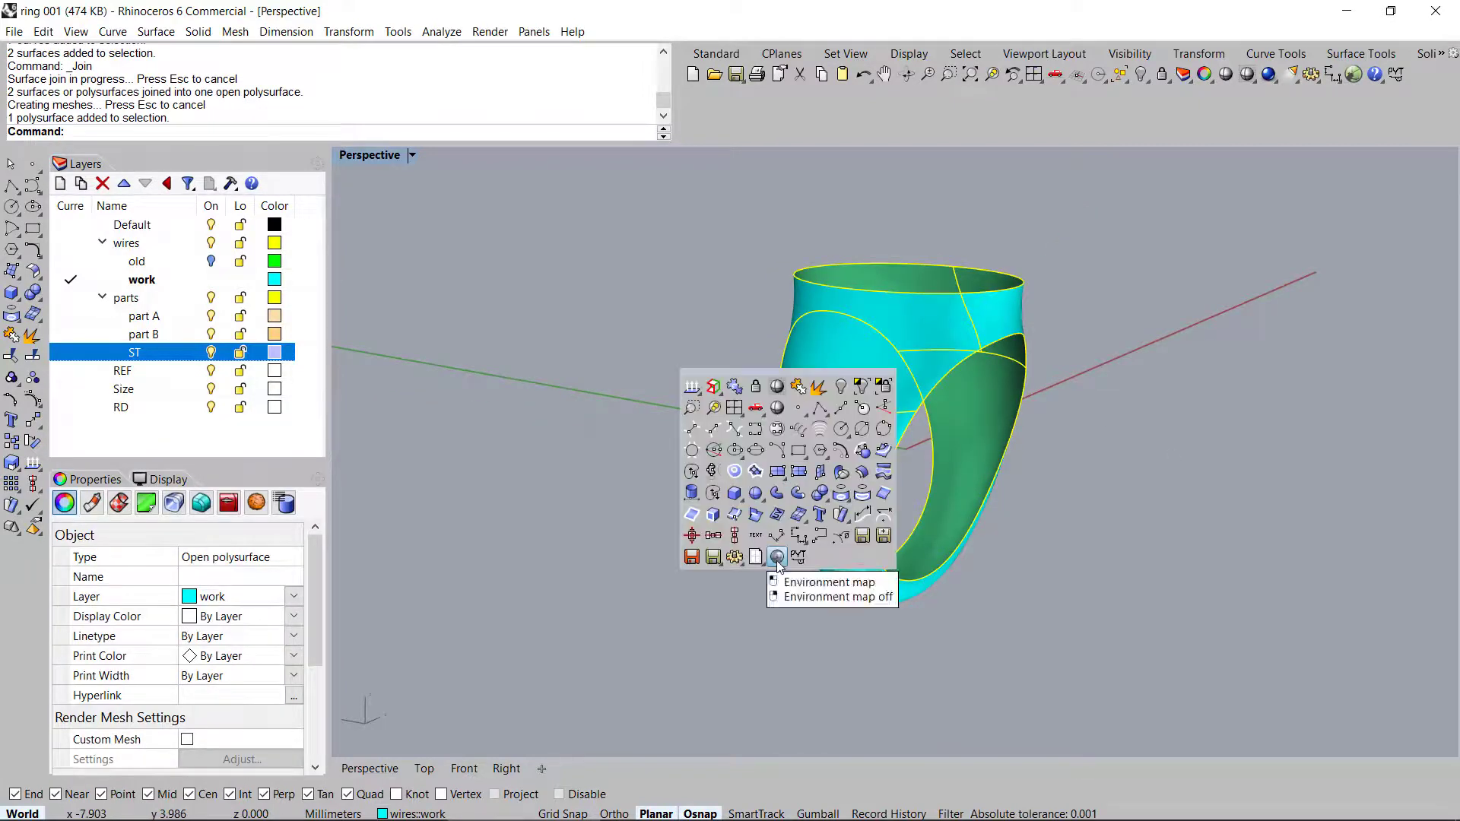
left_click(441, 32)
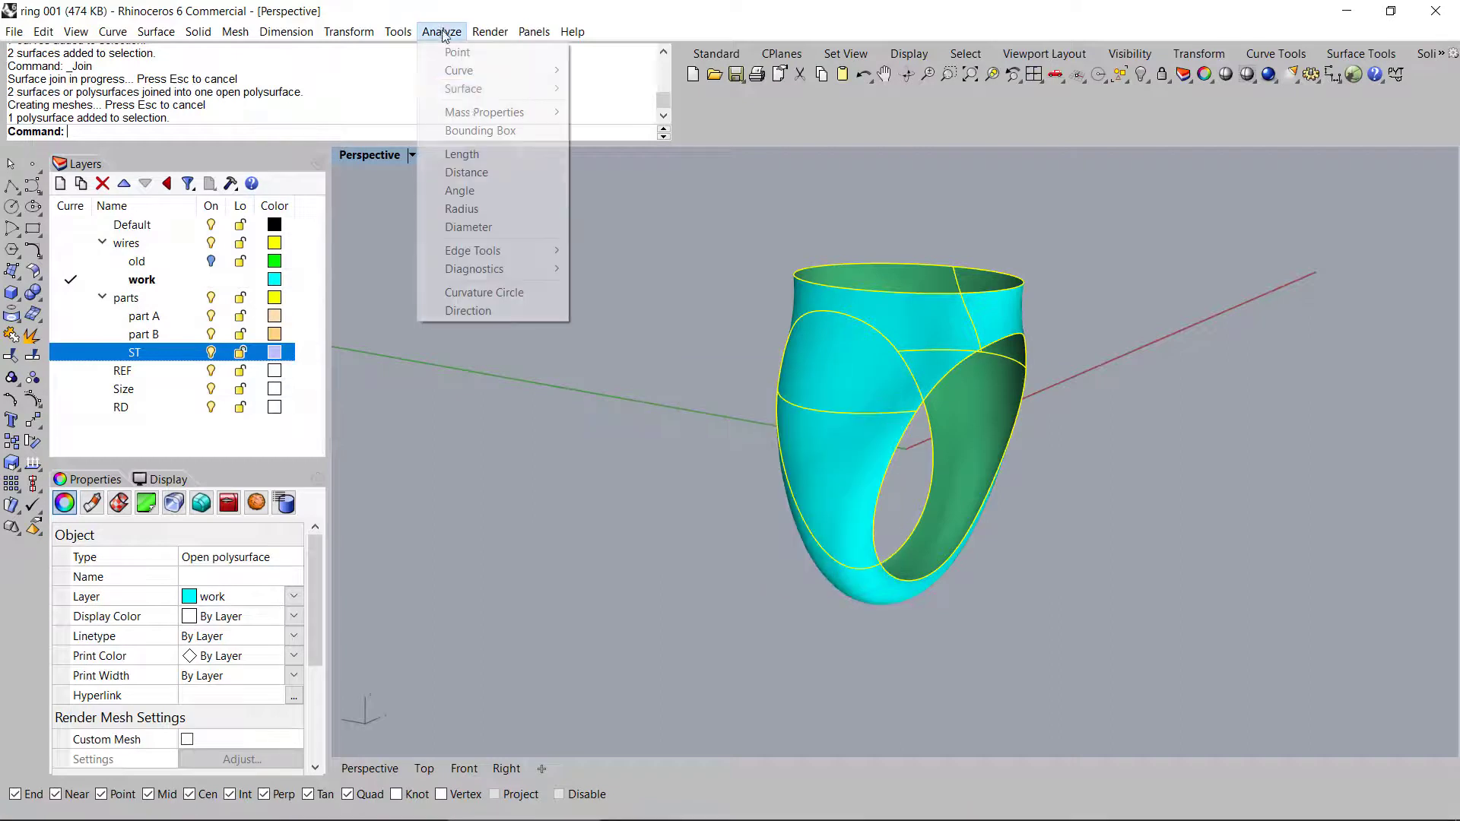
mouse_move(472, 93)
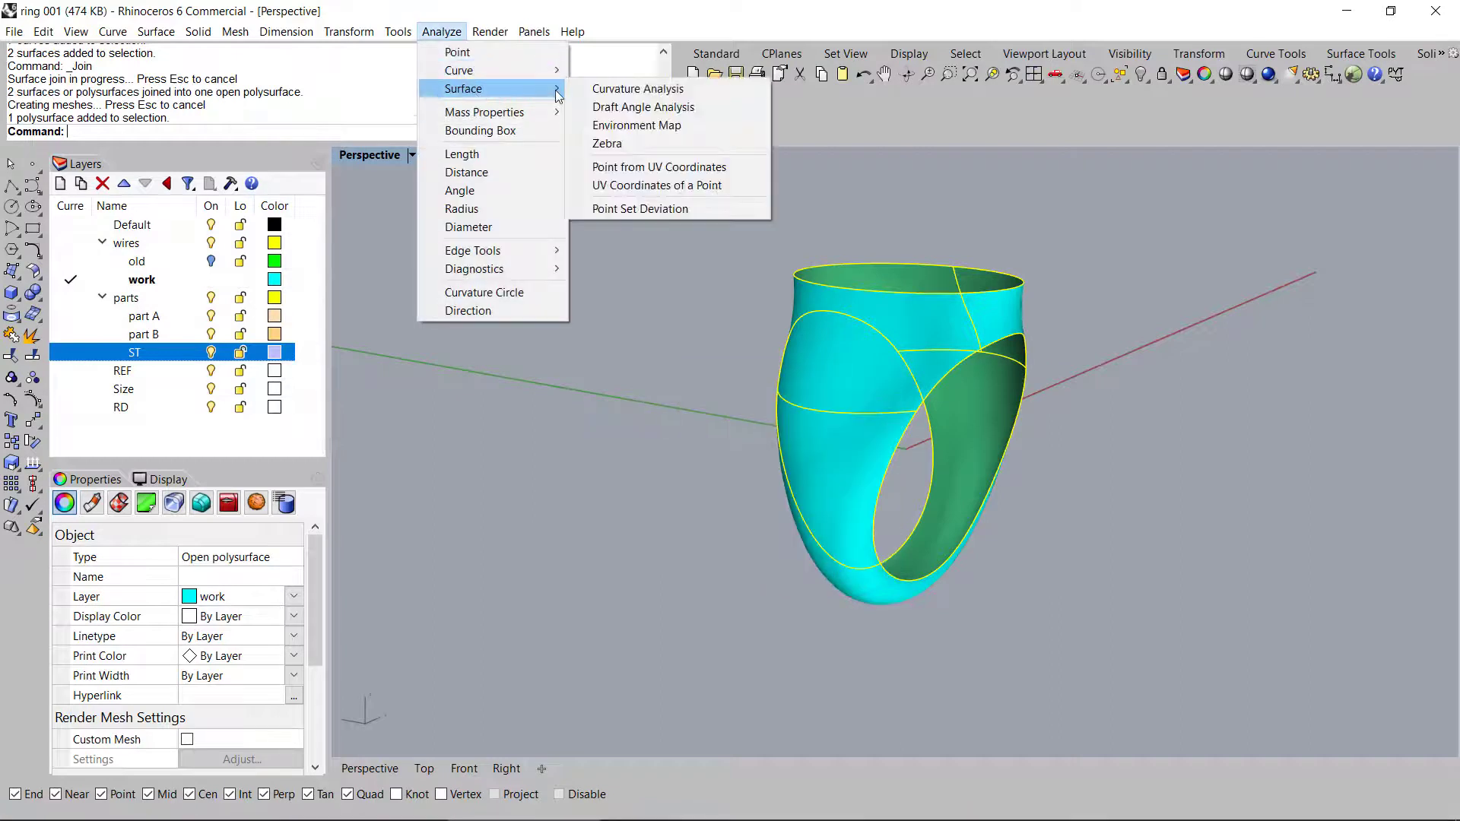
left_click(675, 128)
left_click(705, 479)
right_click_drag(704, 479, 966, 400)
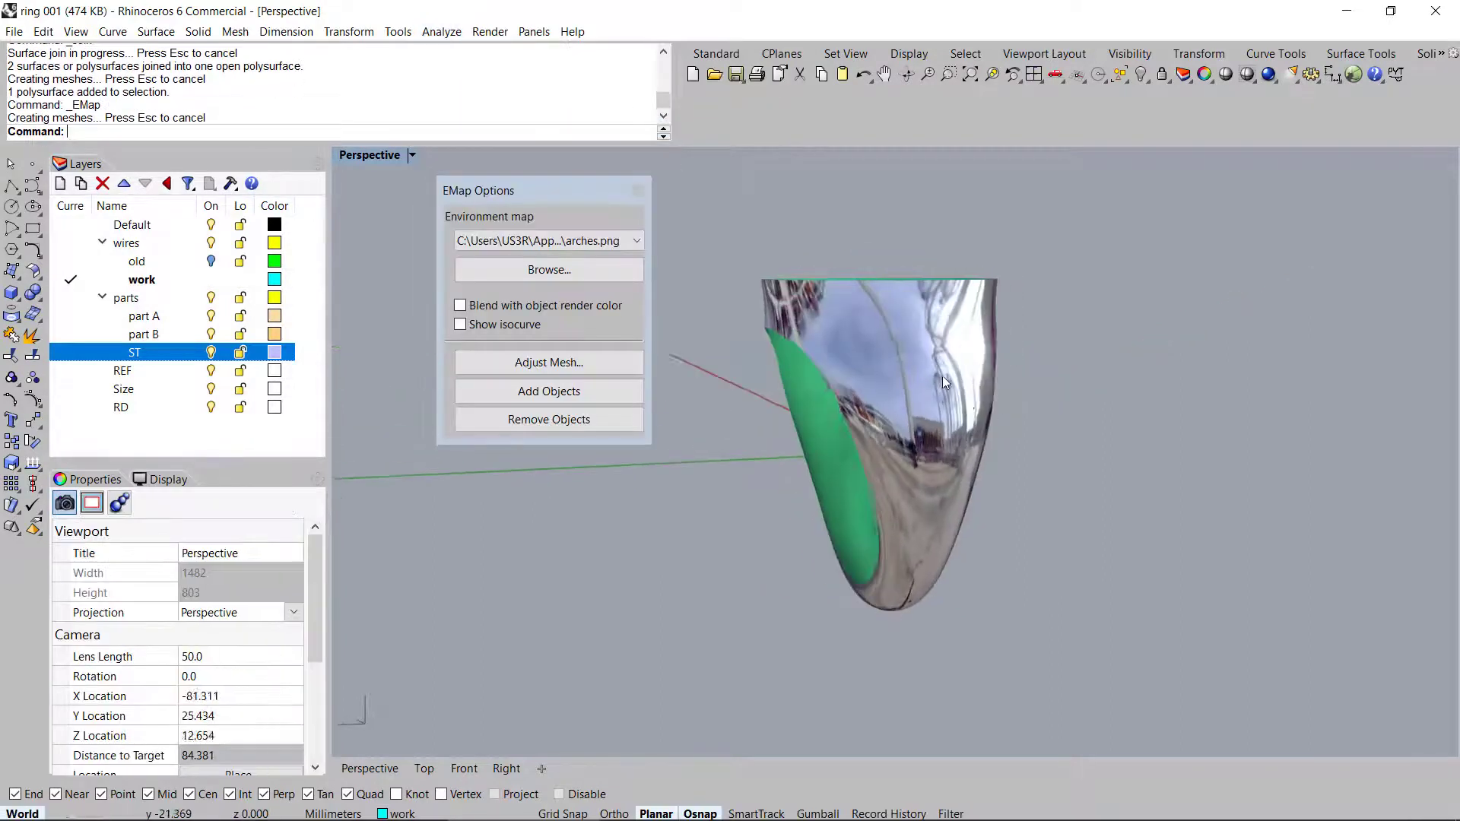
scroll(958, 406, "up", 6)
right_click_drag(874, 410, 915, 409)
scroll(914, 409, "up", 8)
right_click_drag(1003, 422, 1162, 326)
right_click_drag(1198, 389, 795, 441)
scroll(1000, 438, "down", 8)
right_click_drag(1076, 430, 1121, 456)
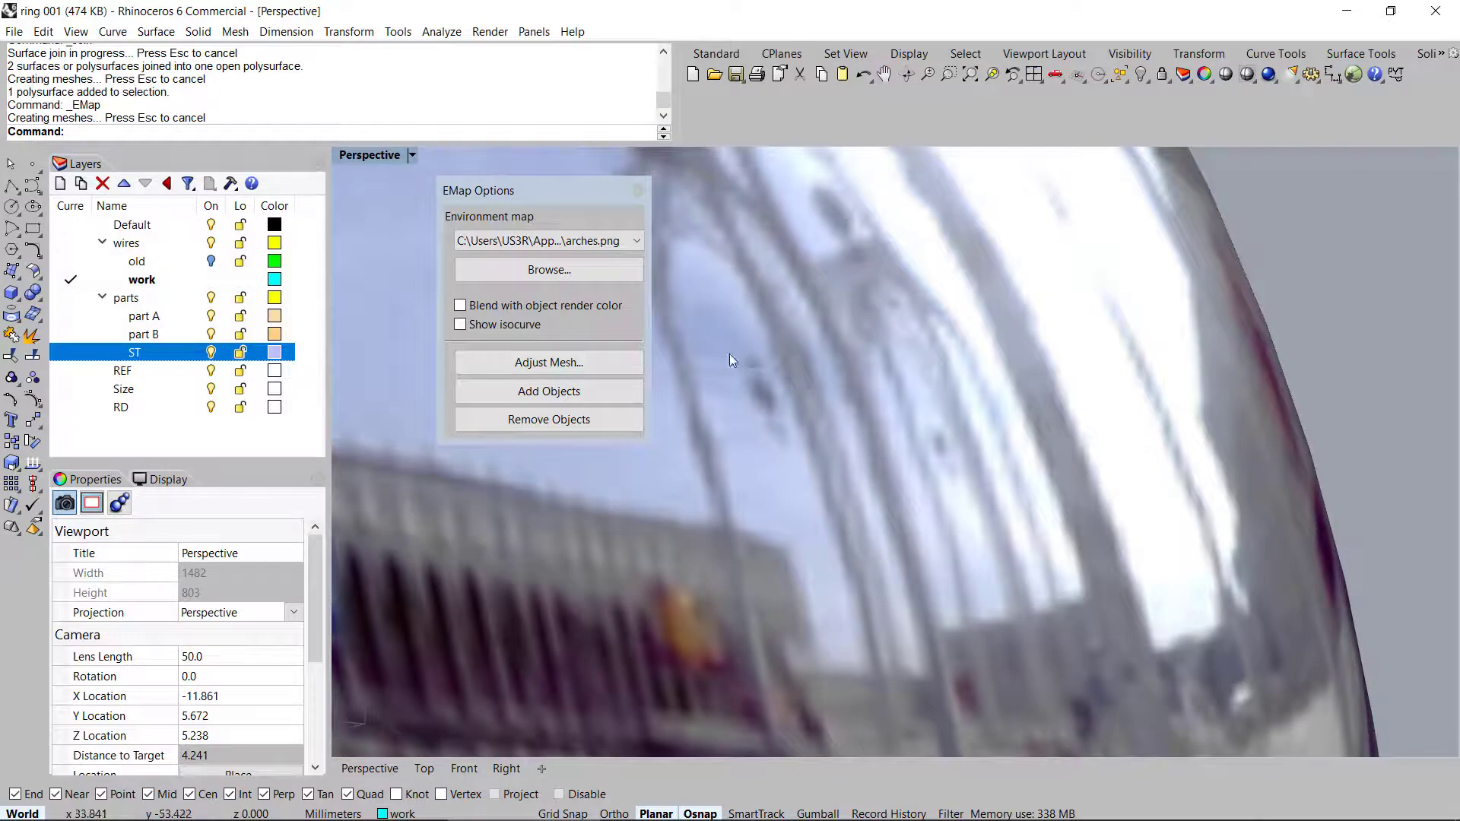
scroll(992, 433, "down", 20)
right_click_drag(1037, 399, 724, 283)
left_click(641, 194)
Show all hidden objects around the ring again
mouse_move(714, 389)
right_mouse_down()
mouse_move(738, 372)
mouse_move(848, 464)
mouse_move(911, 417)
right_mouse_up()
scroll(737, 373, "down", 8)
right_click_drag(830, 456, 920, 473)
right_click_drag(1071, 445, 1040, 446)
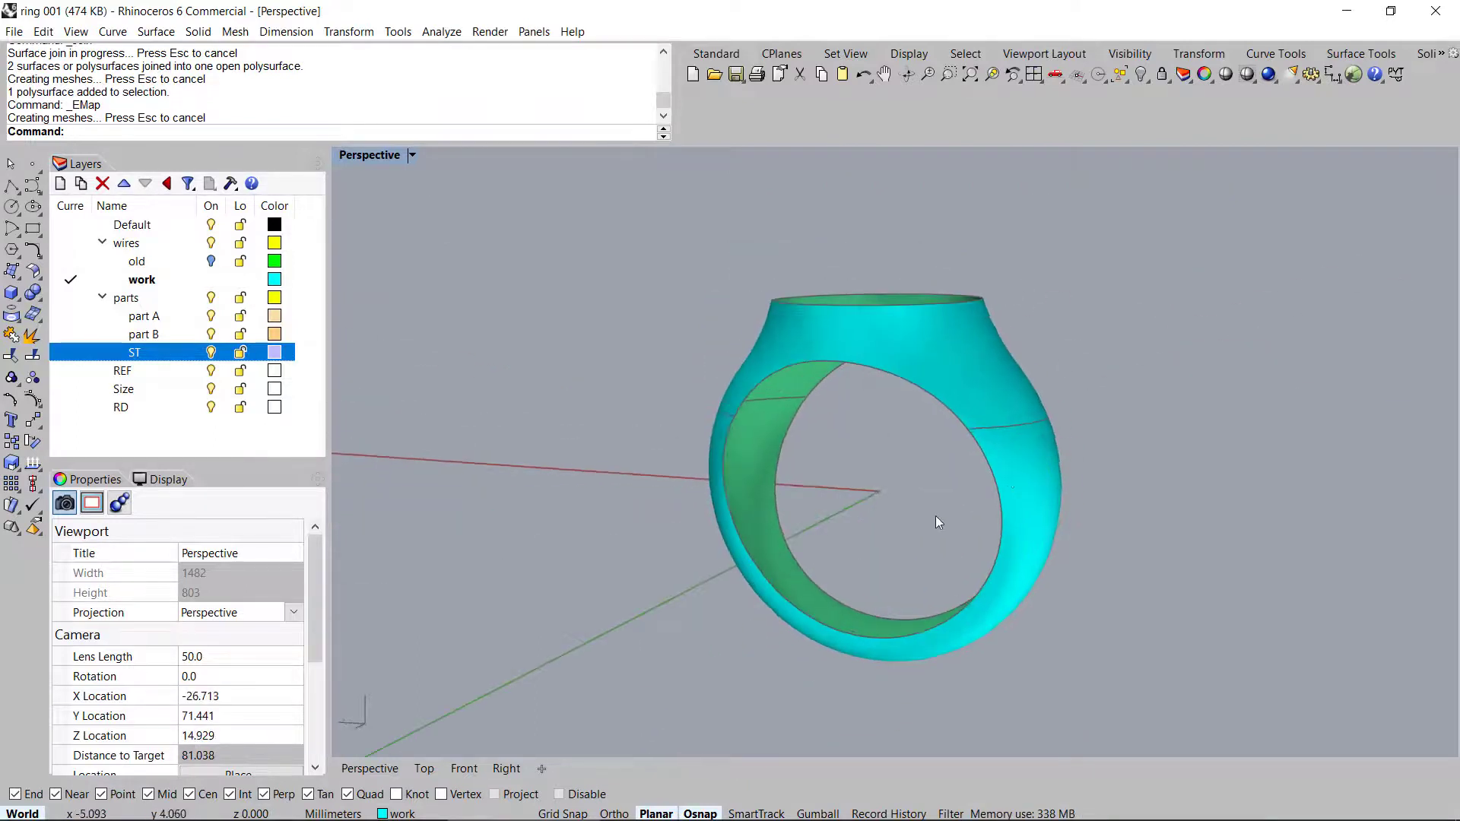
right_click_drag(933, 517, 923, 495)
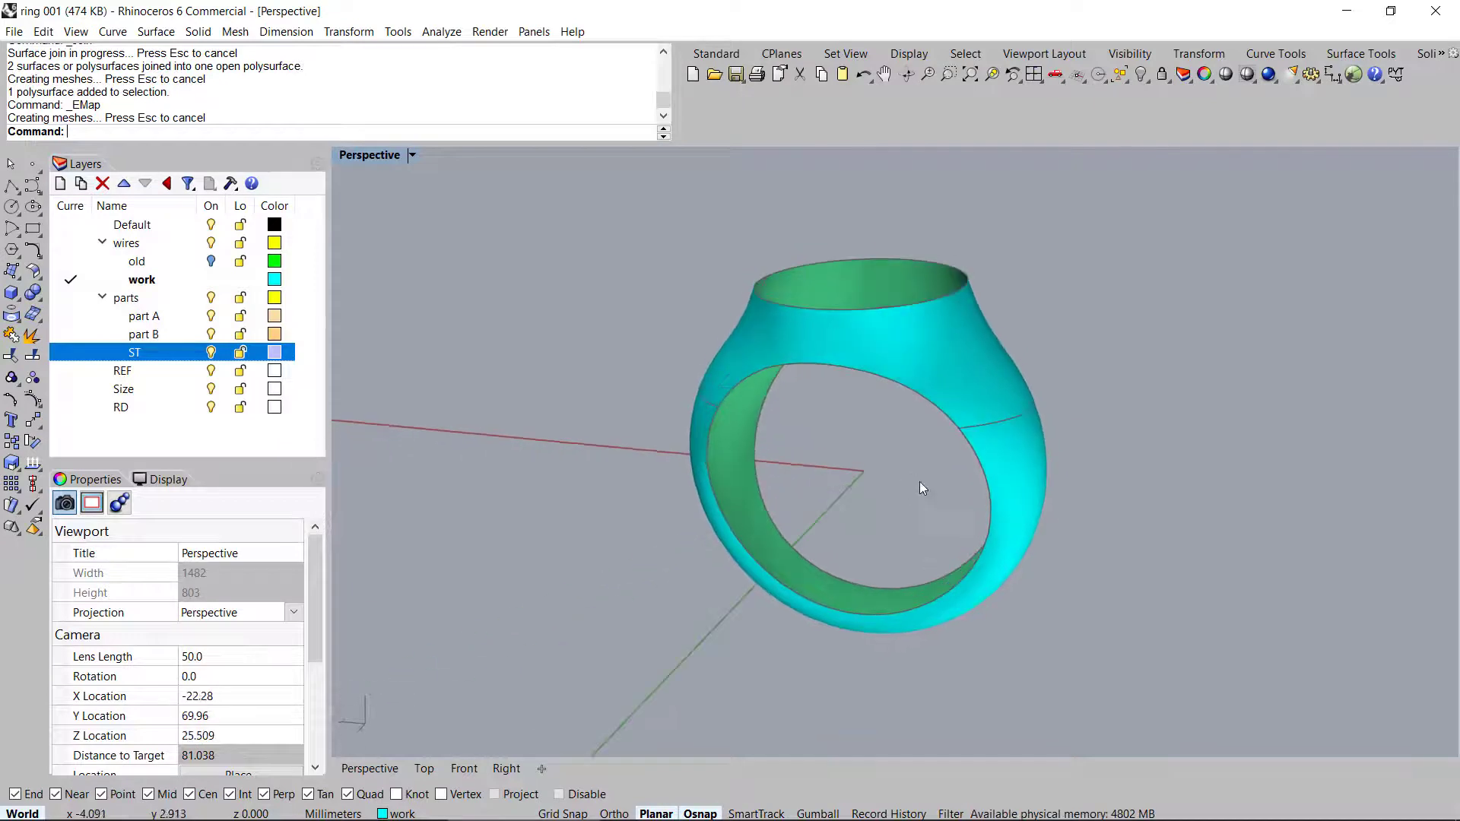
middle_click(931, 462)
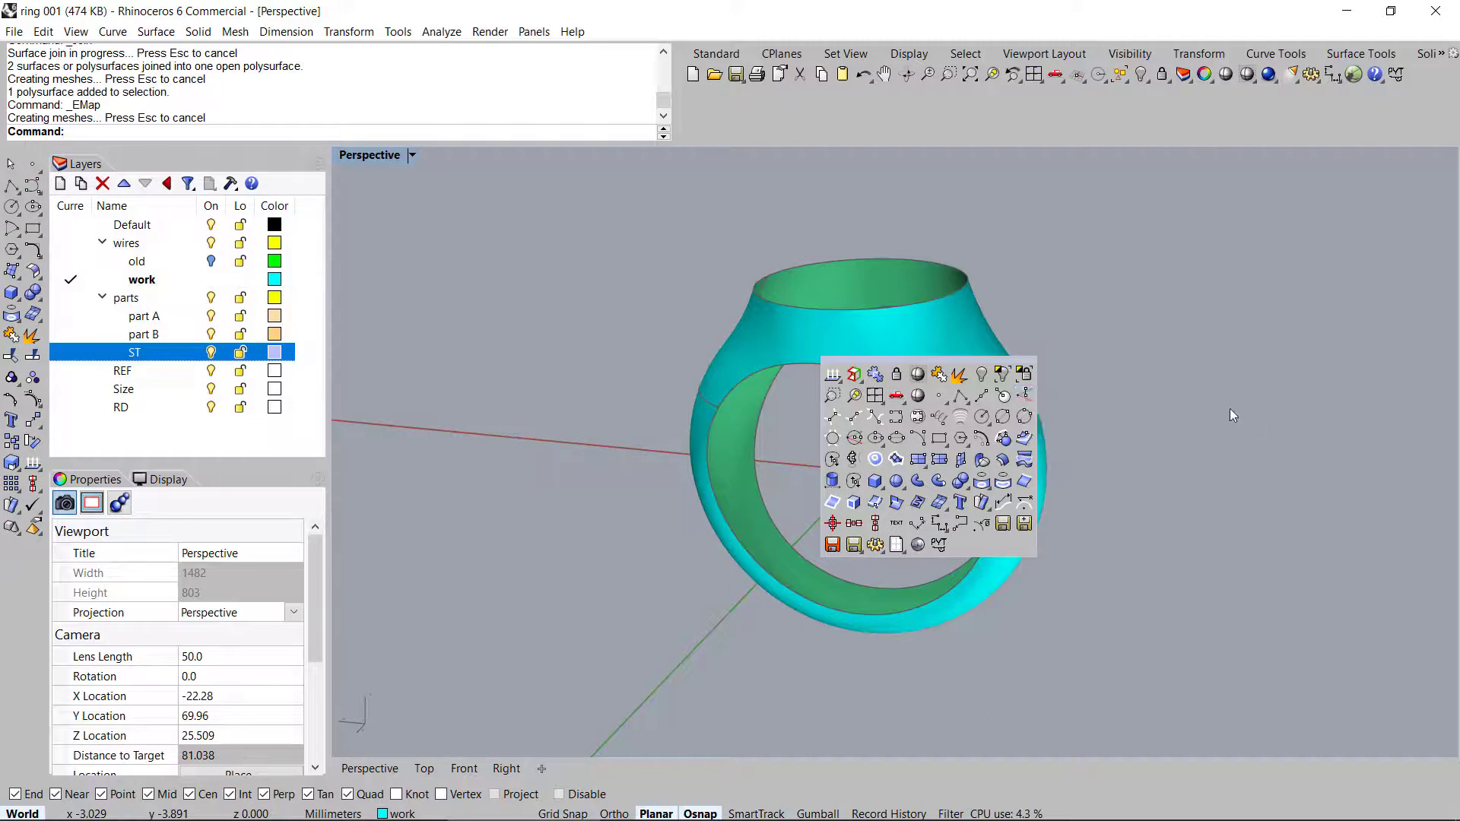
right_click_drag(1238, 404, 938, 378)
middle_click(947, 374)
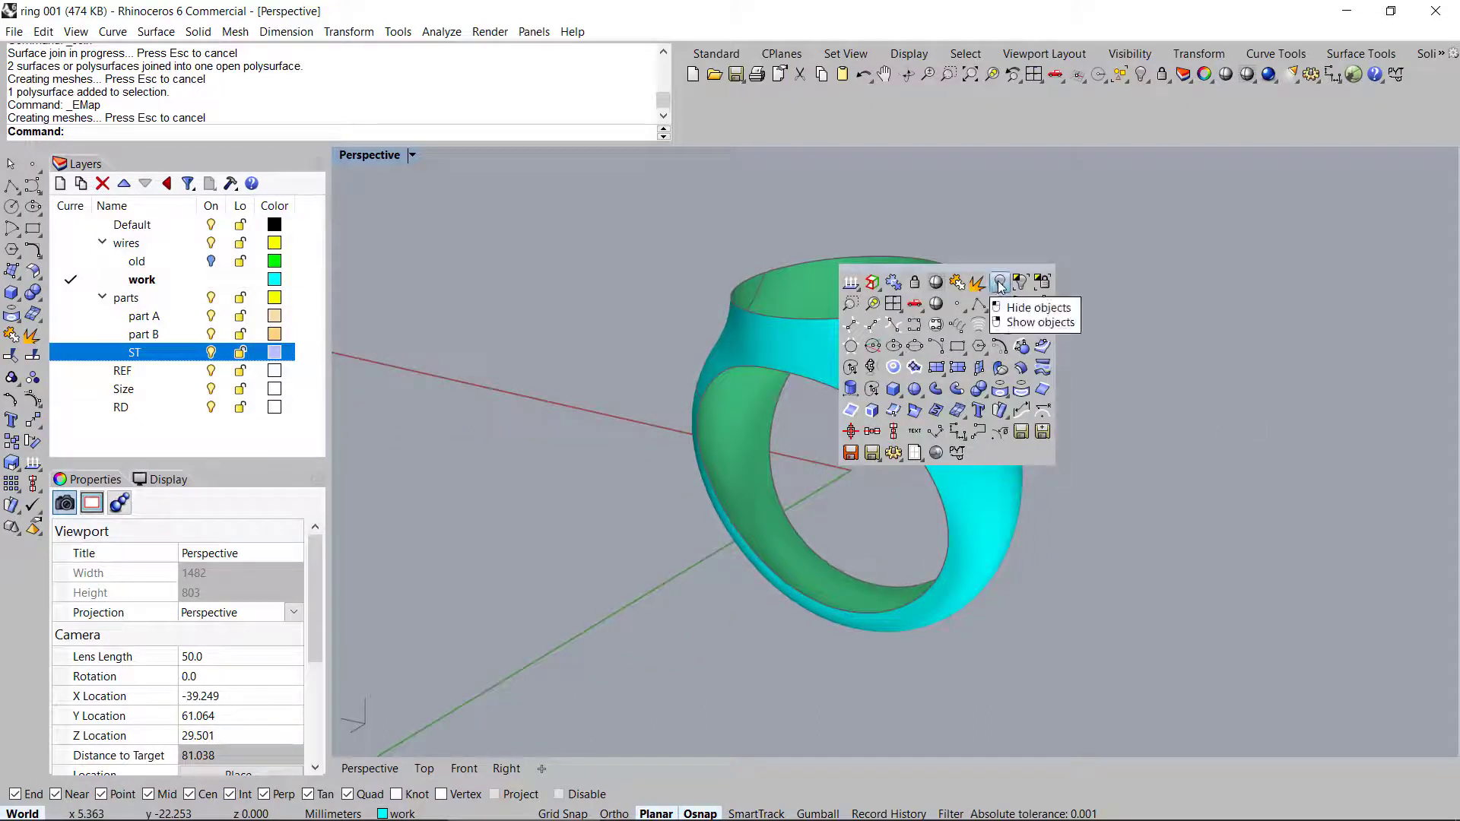
right_click(998, 284)
Isolate the joined ring polysurface together with the white inner circle
right_click_drag(963, 383, 931, 360)
left_click(931, 362)
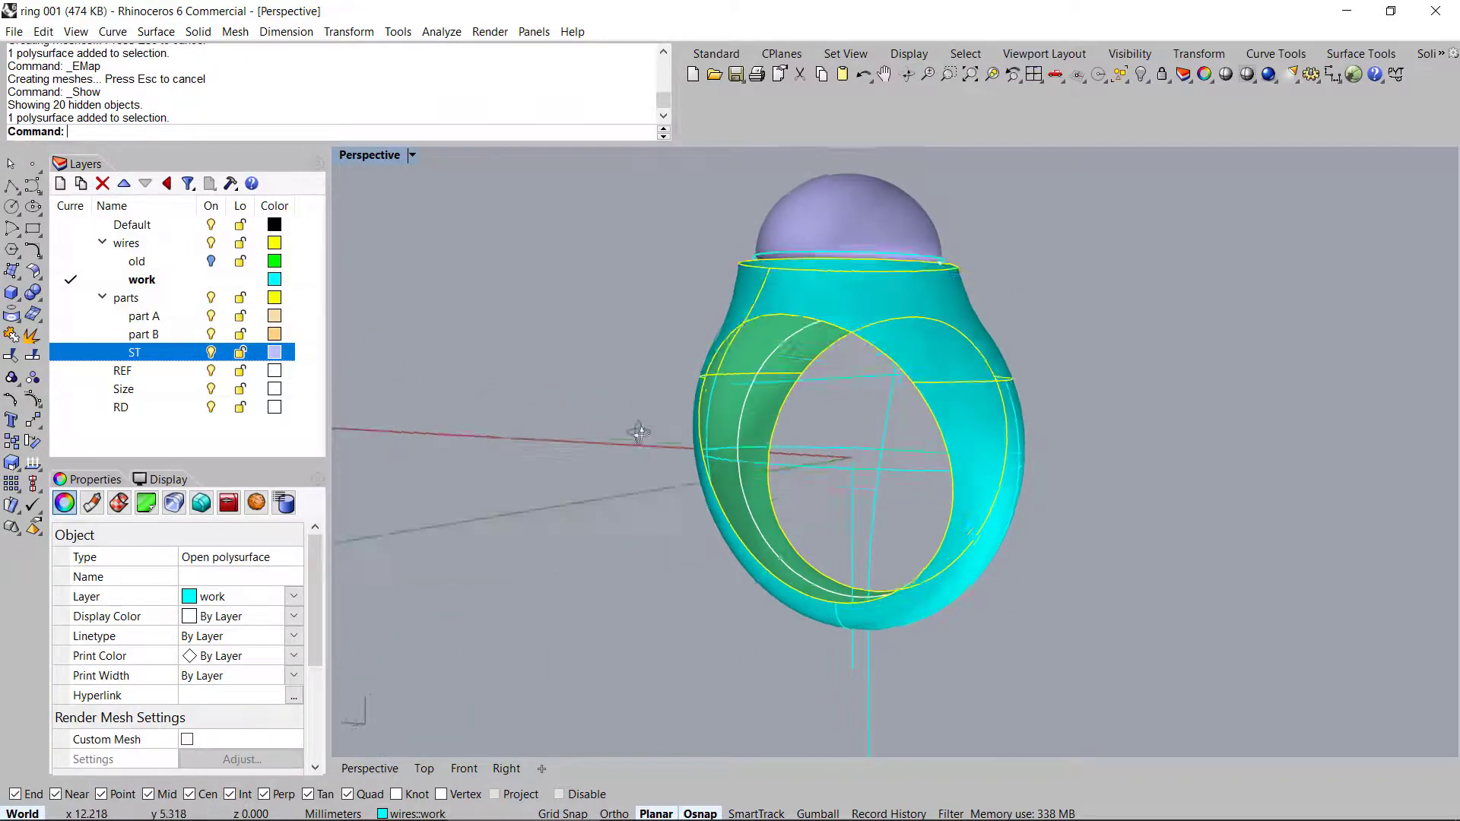
scroll(851, 345, "up", 4)
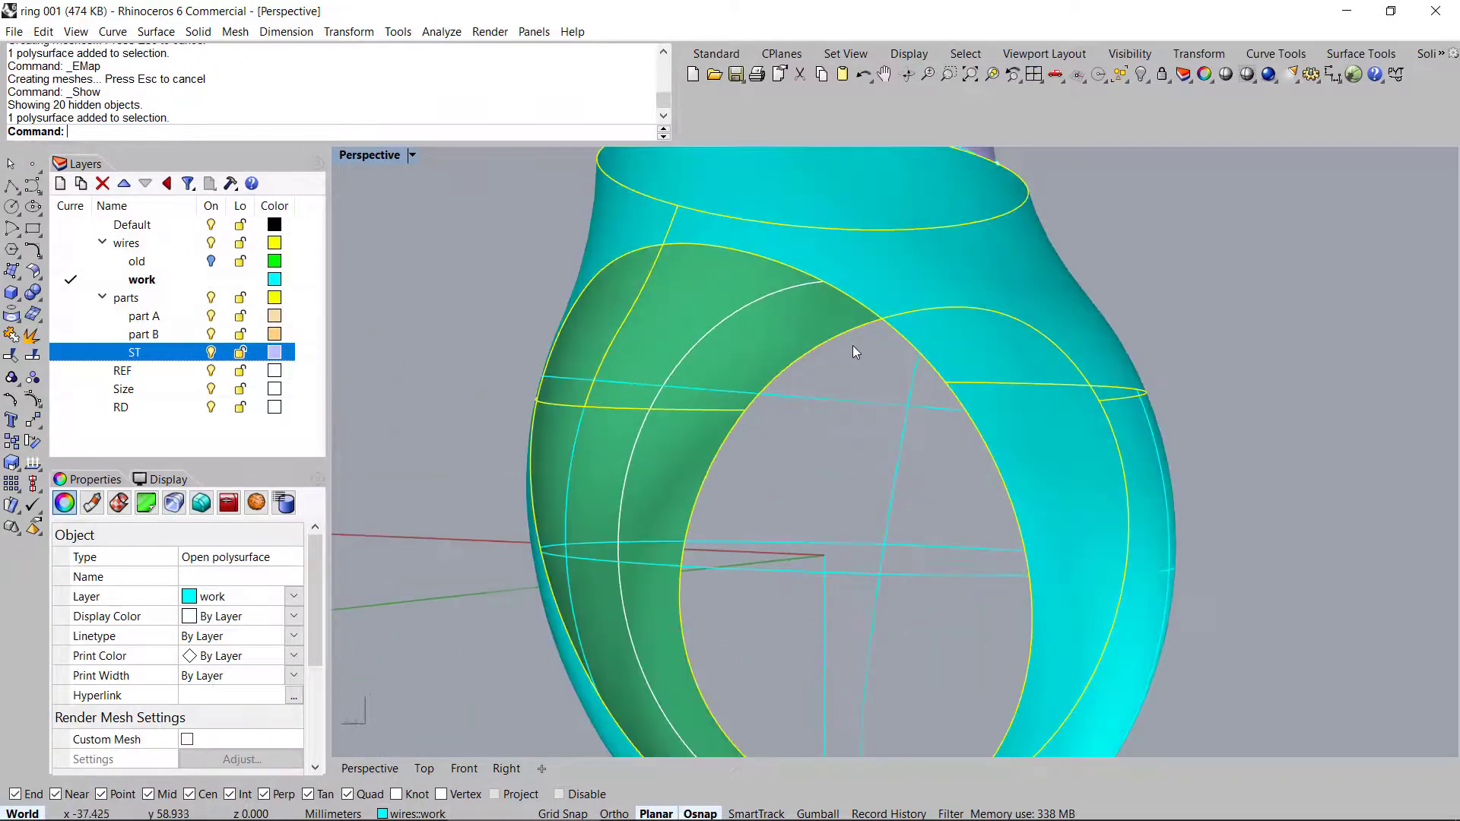
left_click(736, 310, "shift")
middle_click(628, 205)
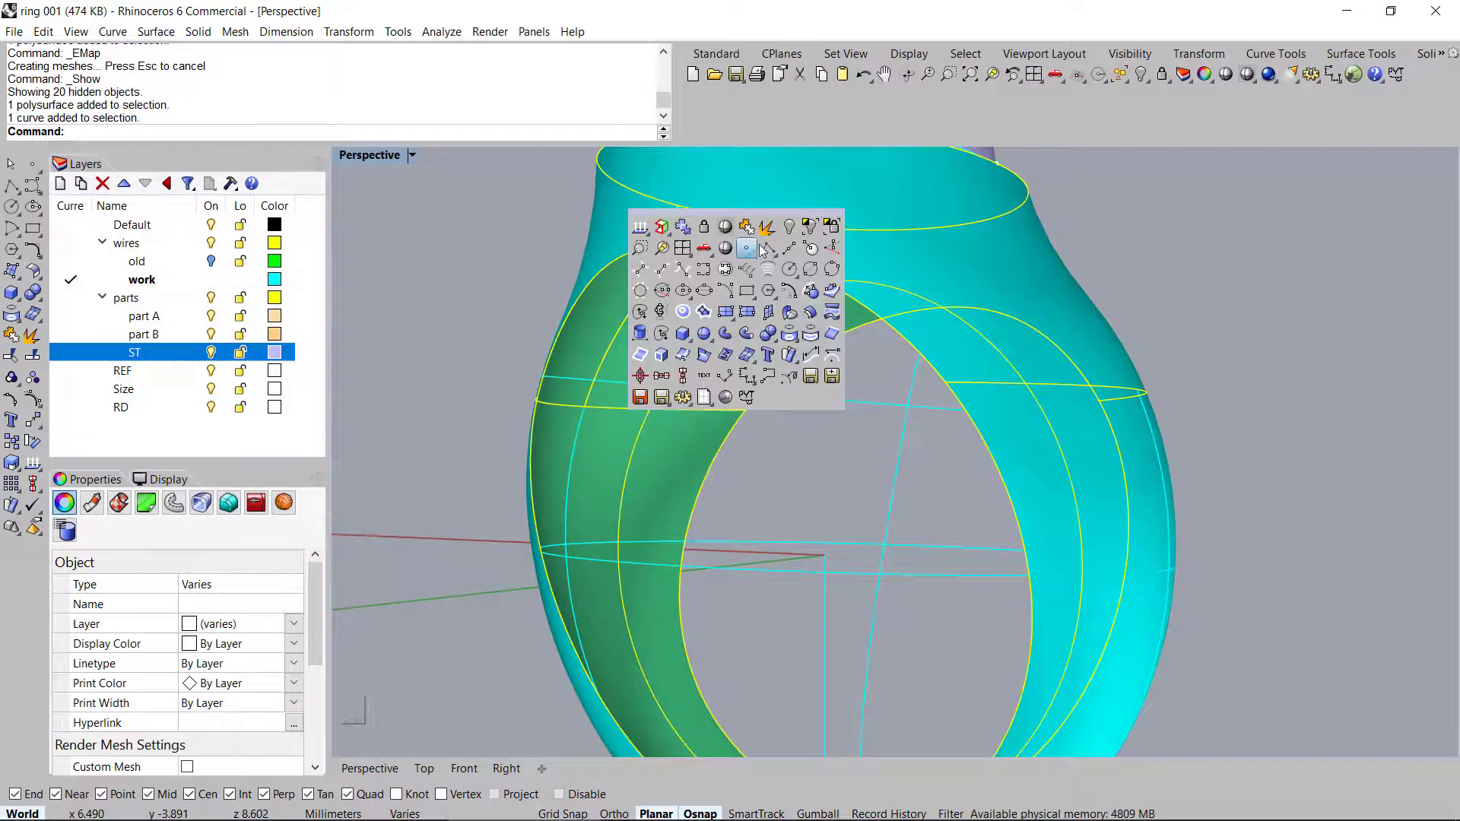
left_click(808, 226)
scroll(1199, 407, "down", 3)
Draw a horizontal corner-to-corner plane through the ring's centre, extending well beyond the shank on all sides
right_click_drag(1199, 407, 864, 399)
middle_click(864, 398)
left_click(848, 407)
scroll(912, 388, "down", 4)
right_click_drag(948, 352, 933, 434)
left_click(1010, 235)
left_click(652, 661)
Split the ring polysurface with the horizontal plane
right_click_drag(832, 532, 824, 423)
scroll(820, 431, "up", 4)
left_click(823, 423)
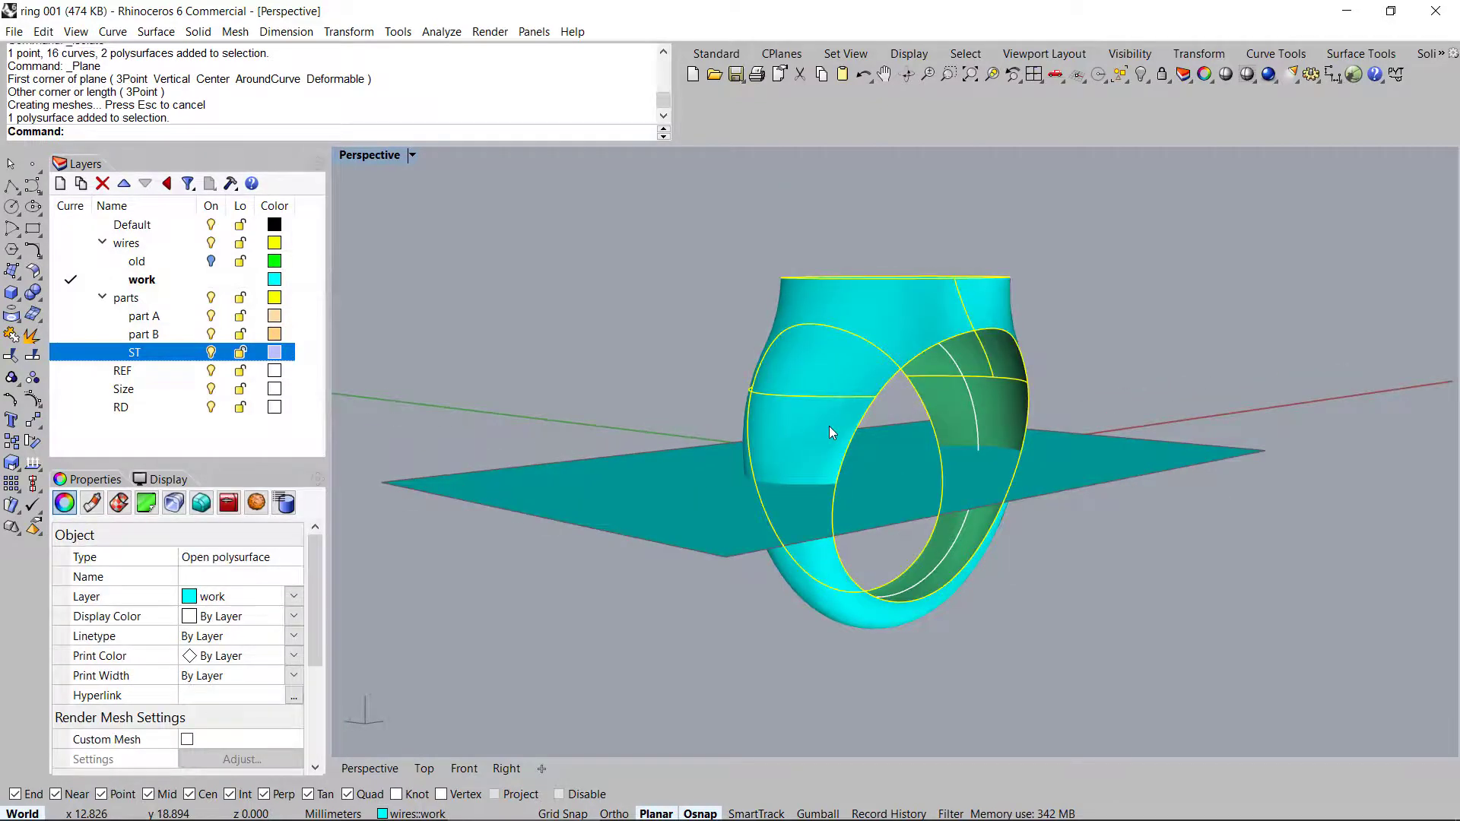
key("ctrl+shift+s")
left_click(877, 489)
key("Return")
Extract the two shank side surfaces between the head and the plane, and delete them along with the plane
left_click(764, 431)
right_click_drag(958, 425, 924, 444)
scroll(751, 431, "up", 4)
key("ctrl+shift+e")
left_click(805, 418)
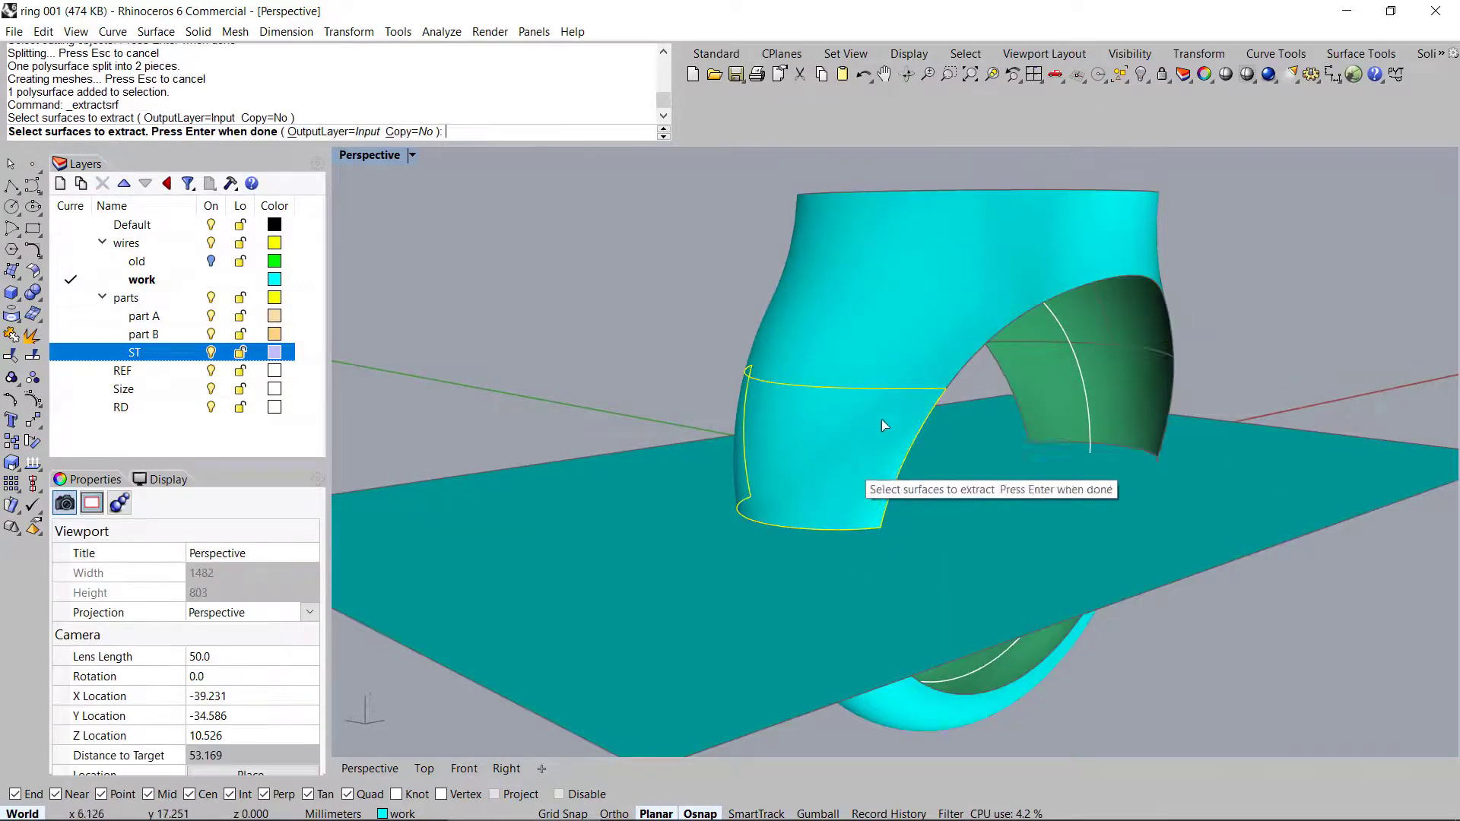
left_click(1141, 403)
key("Return")
key("Delete")
right_click_drag(833, 447, 801, 425)
left_click(933, 539)
key("Delete")
right_click_drag(864, 508, 873, 396)
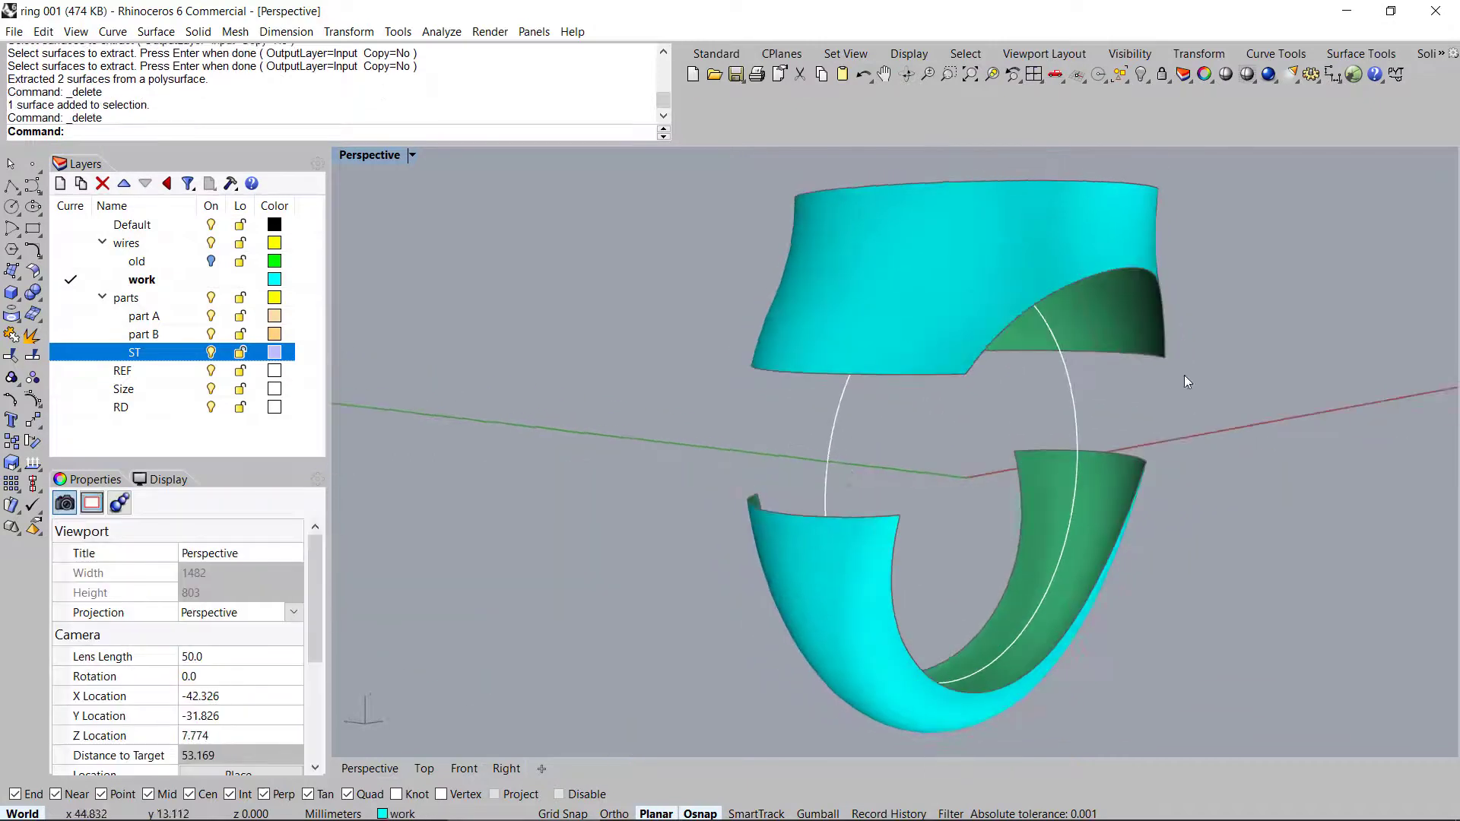
Blend the inner edges of the lower shank and head across the gap on one side, with tangency at both ends
right_click_drag(1034, 382, 915, 337)
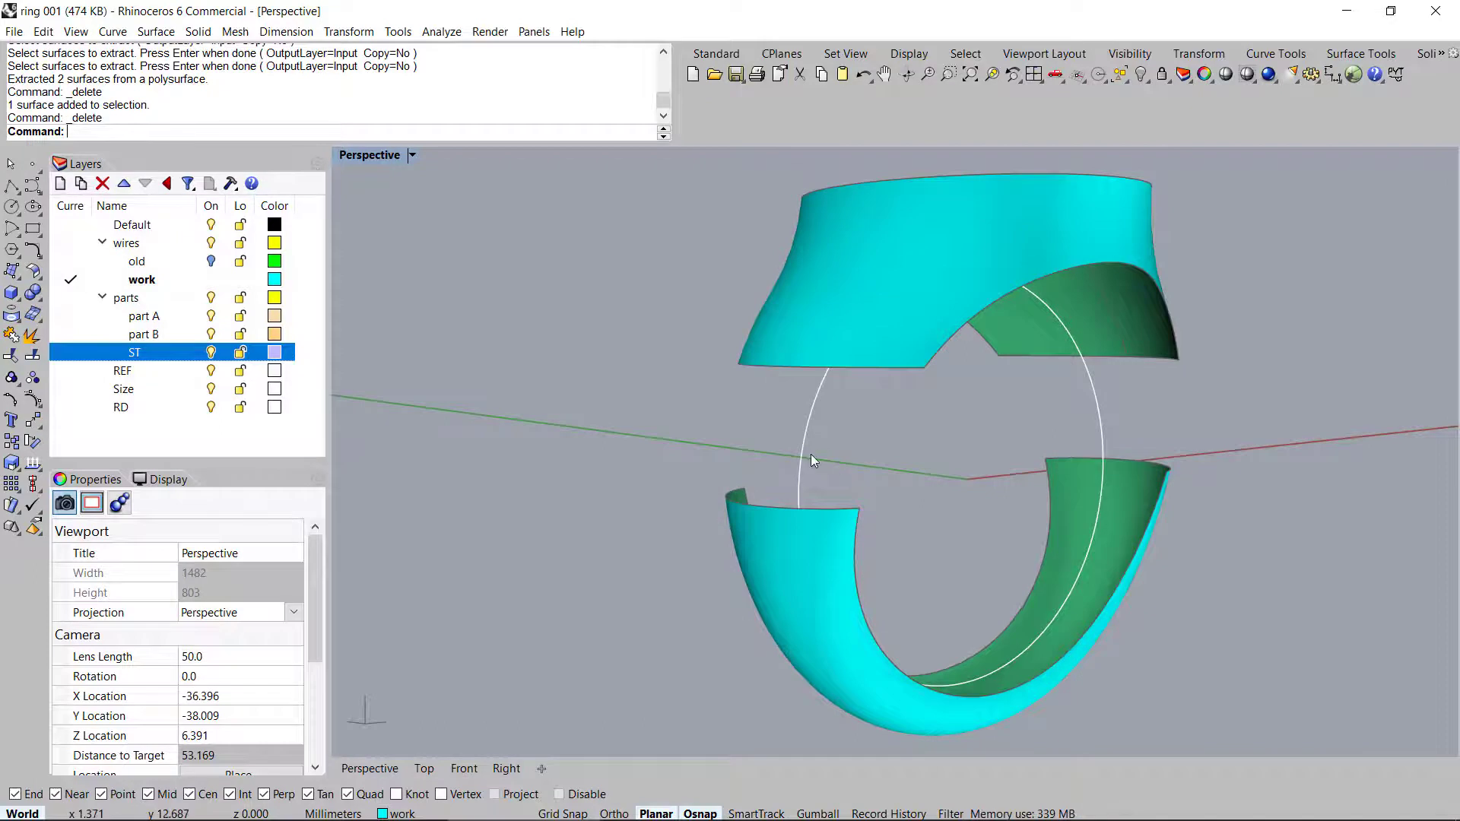
right_click_drag(768, 444, 931, 303)
right_click_drag(761, 471, 730, 495)
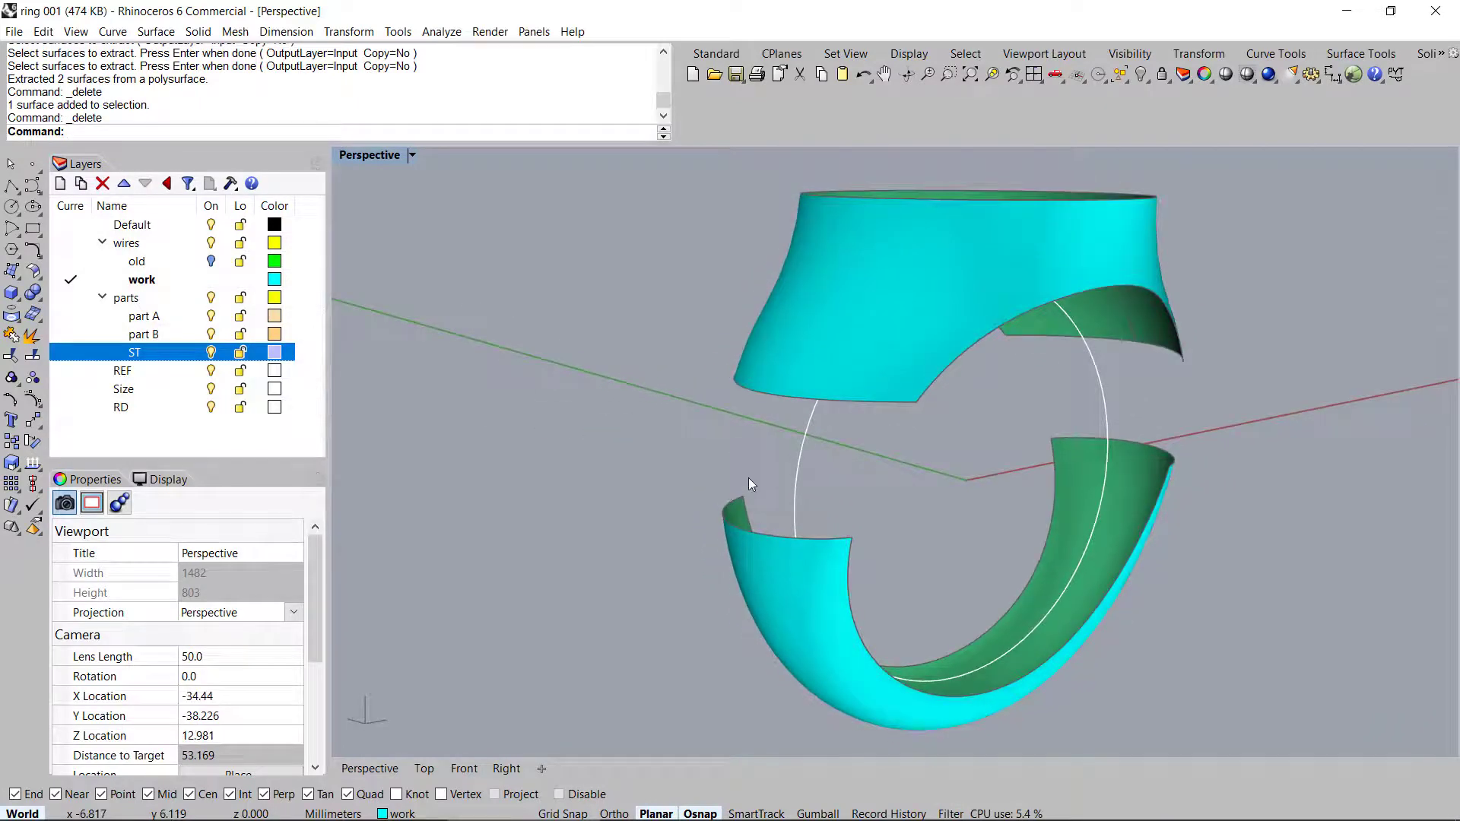
key("b")
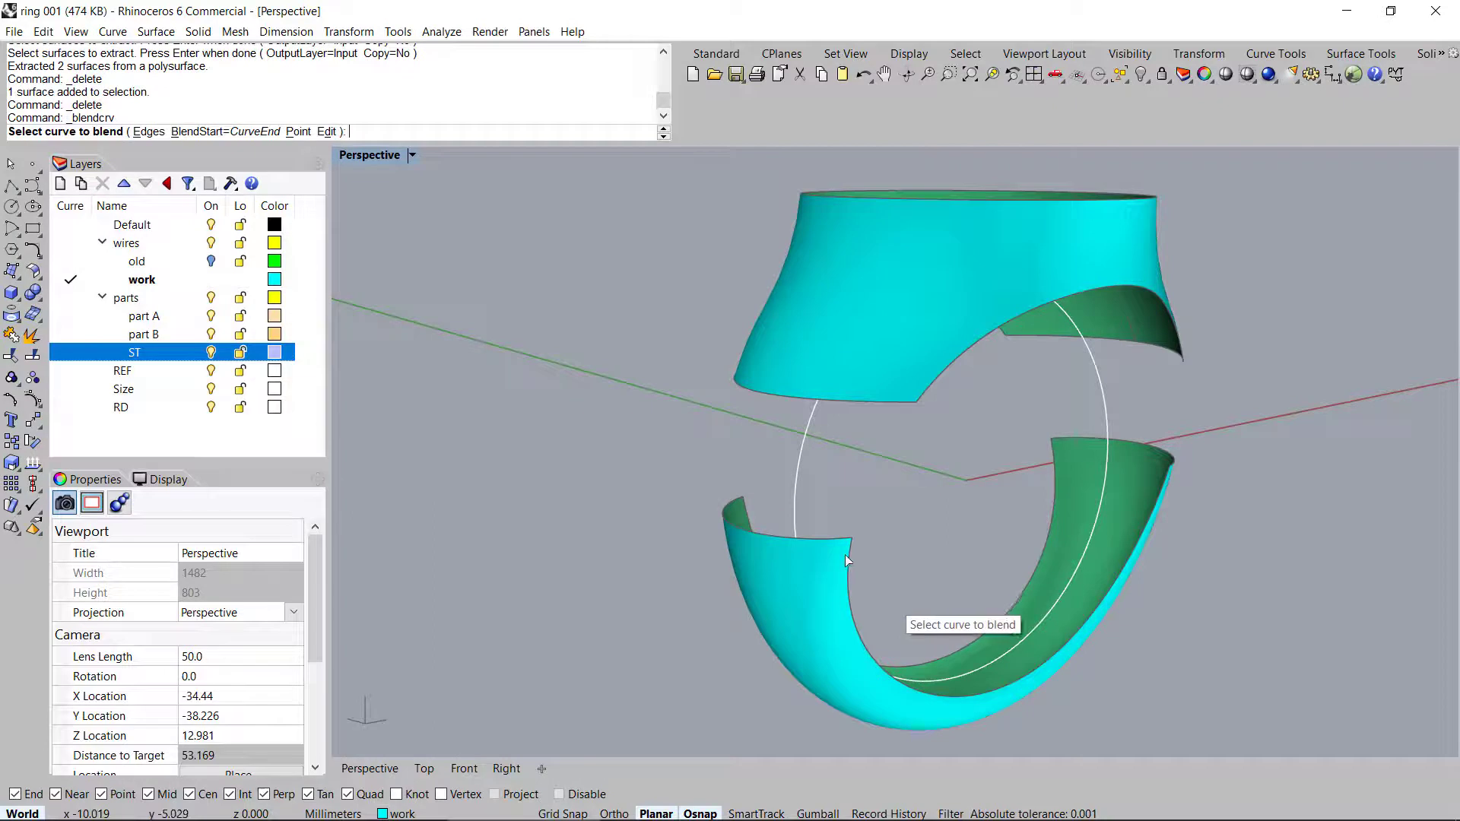
left_click(846, 561)
left_click(921, 397)
scroll(909, 450, "up", 4)
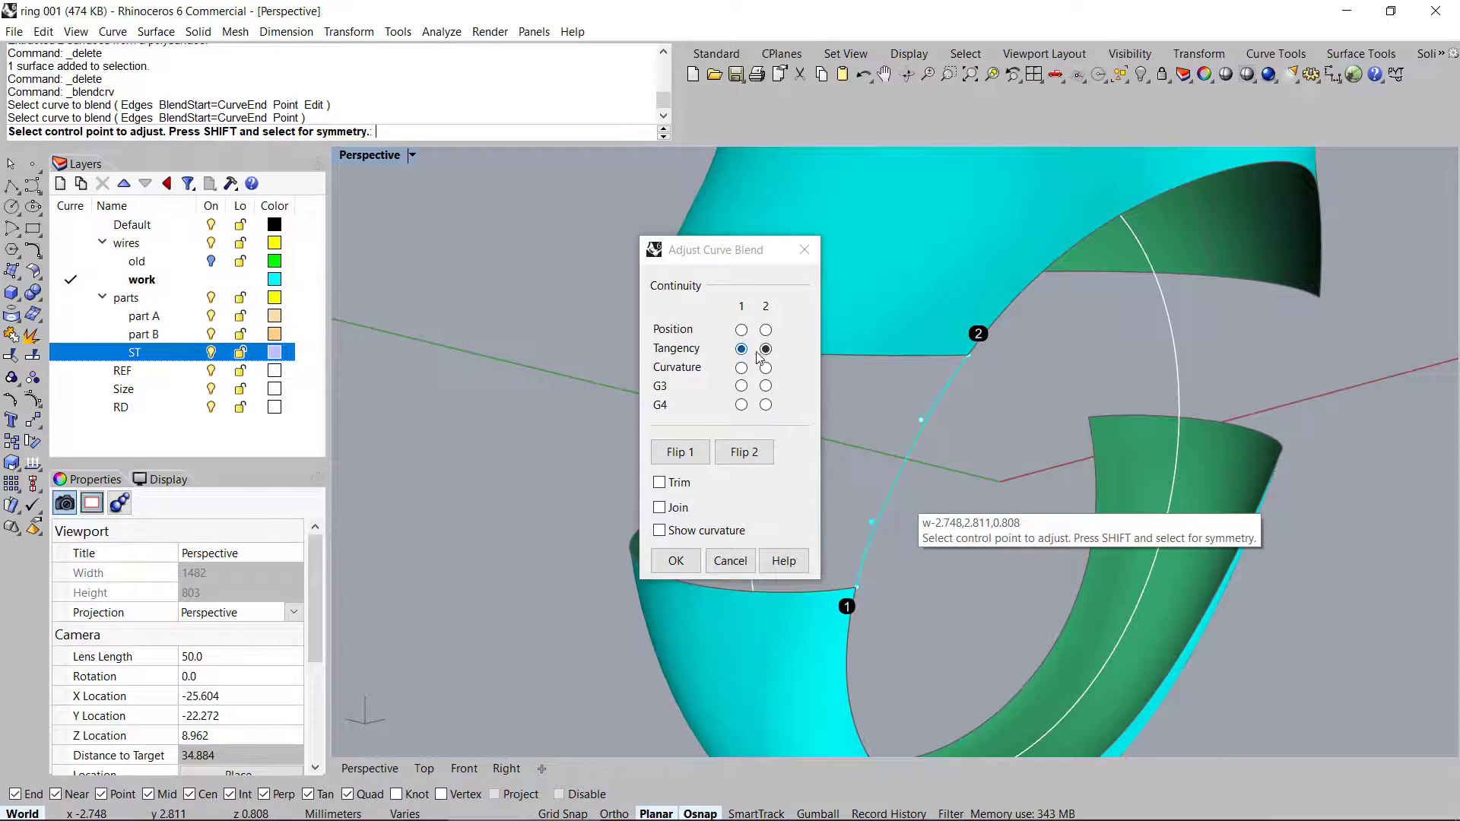
right_click(1016, 477)
scroll(938, 487, "down", 4)
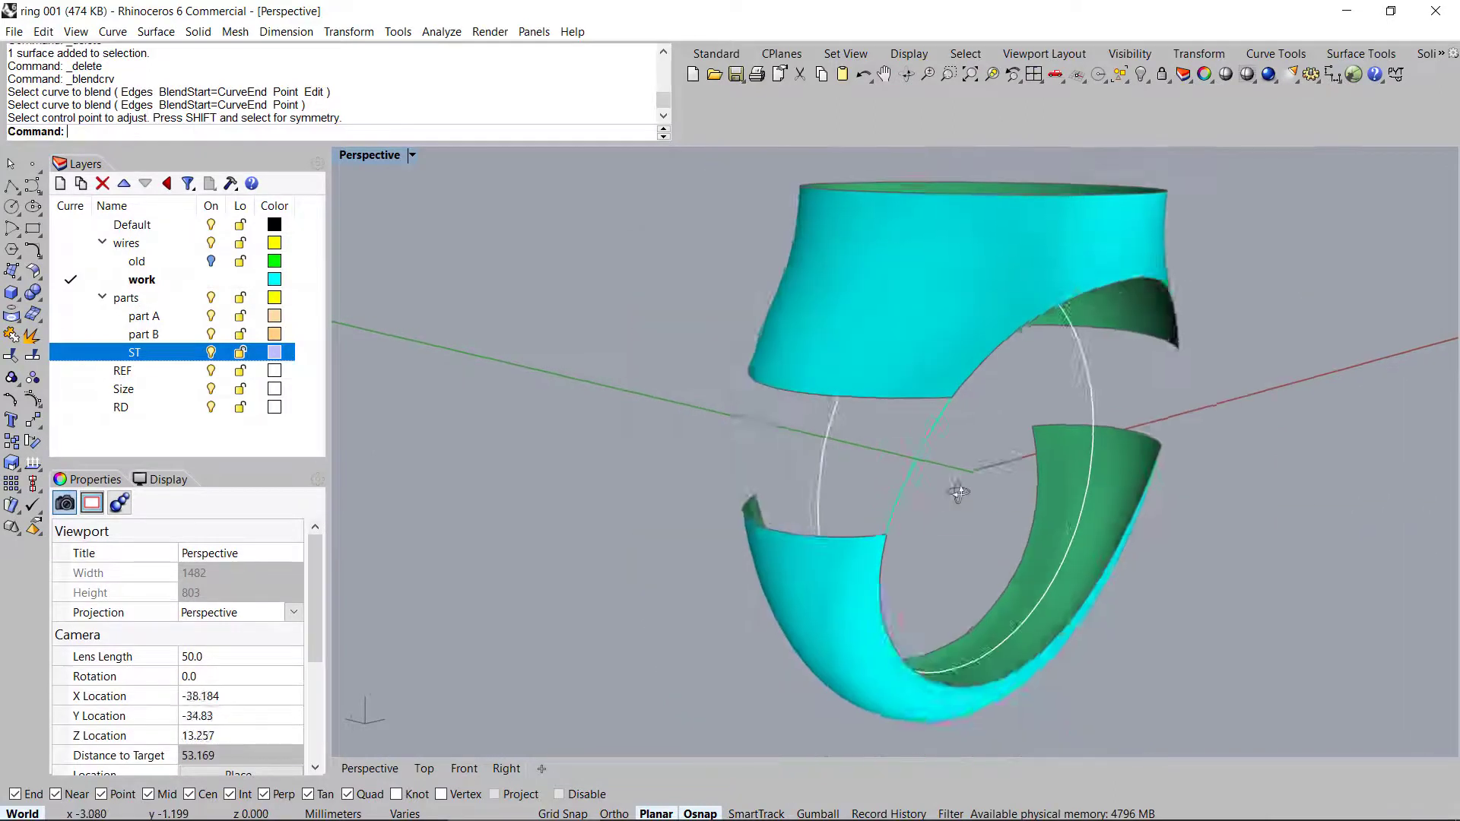
Mirror a copy of the blend curve through 0,0,0 to the opposite edge of the same shank gap
right_click_drag(938, 479, 935, 478)
left_click(916, 423)
right_click_drag(915, 424, 951, 456)
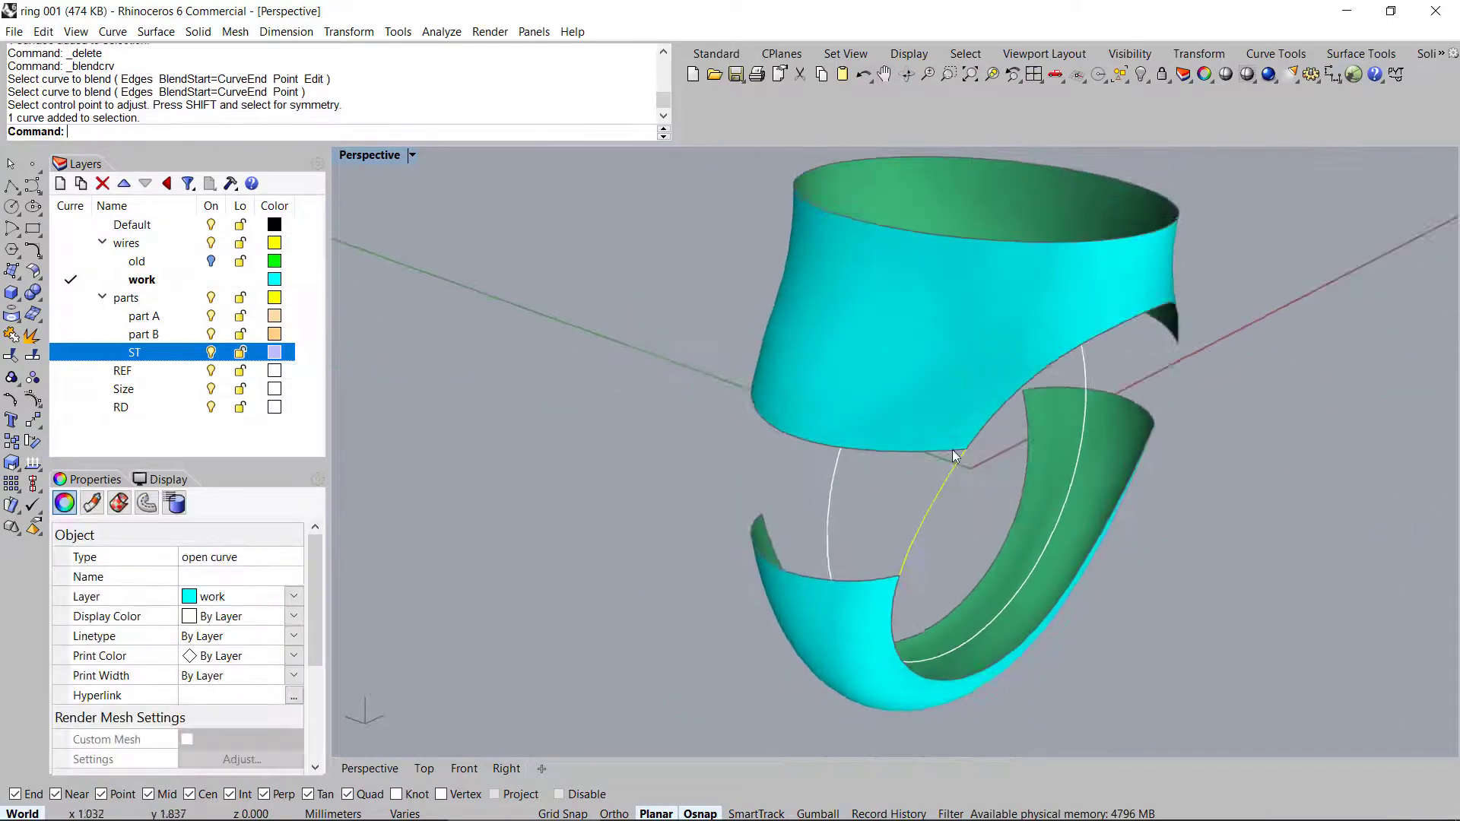
key("m")
left_click(1270, 322, "shift")
right_click_drag(814, 475, 759, 428)
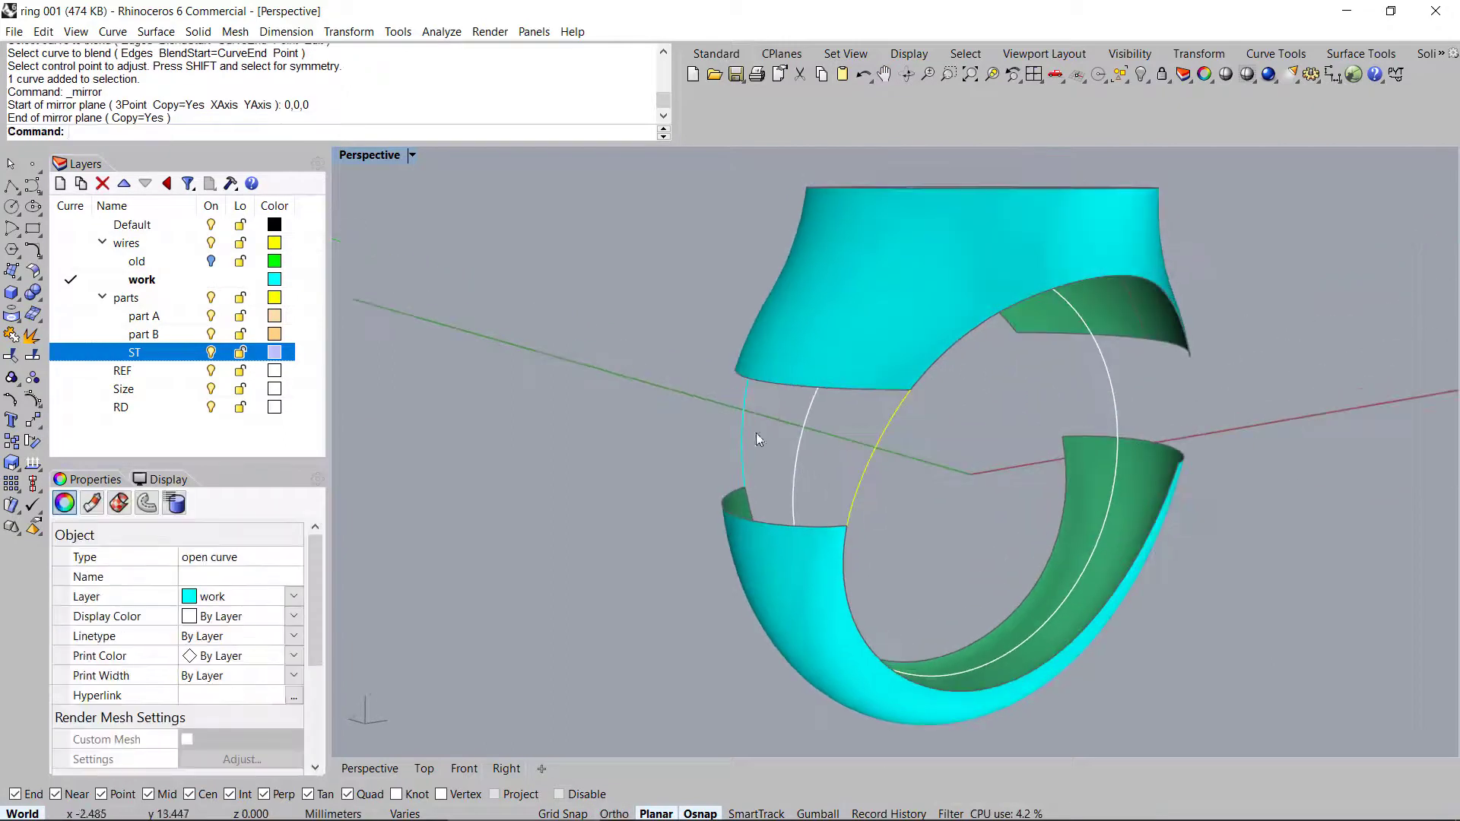
Examine in the Front view how closely the two blend curves across the gap follow the finger-size circle
left_click(746, 449, "shift")
double_click(366, 156)
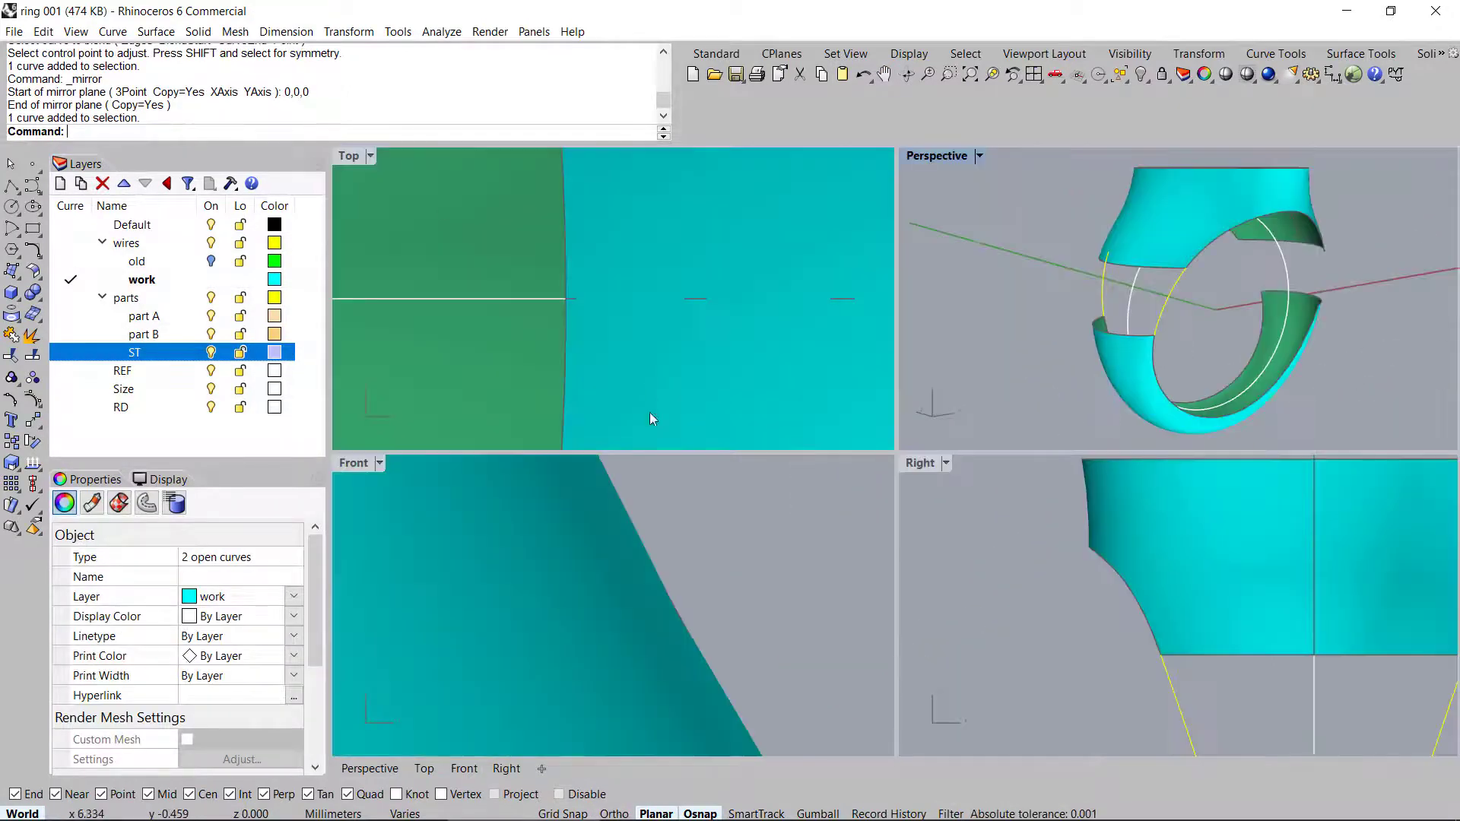
double_click(355, 463)
scroll(800, 427, "down", 6)
scroll(644, 508, "up", 10)
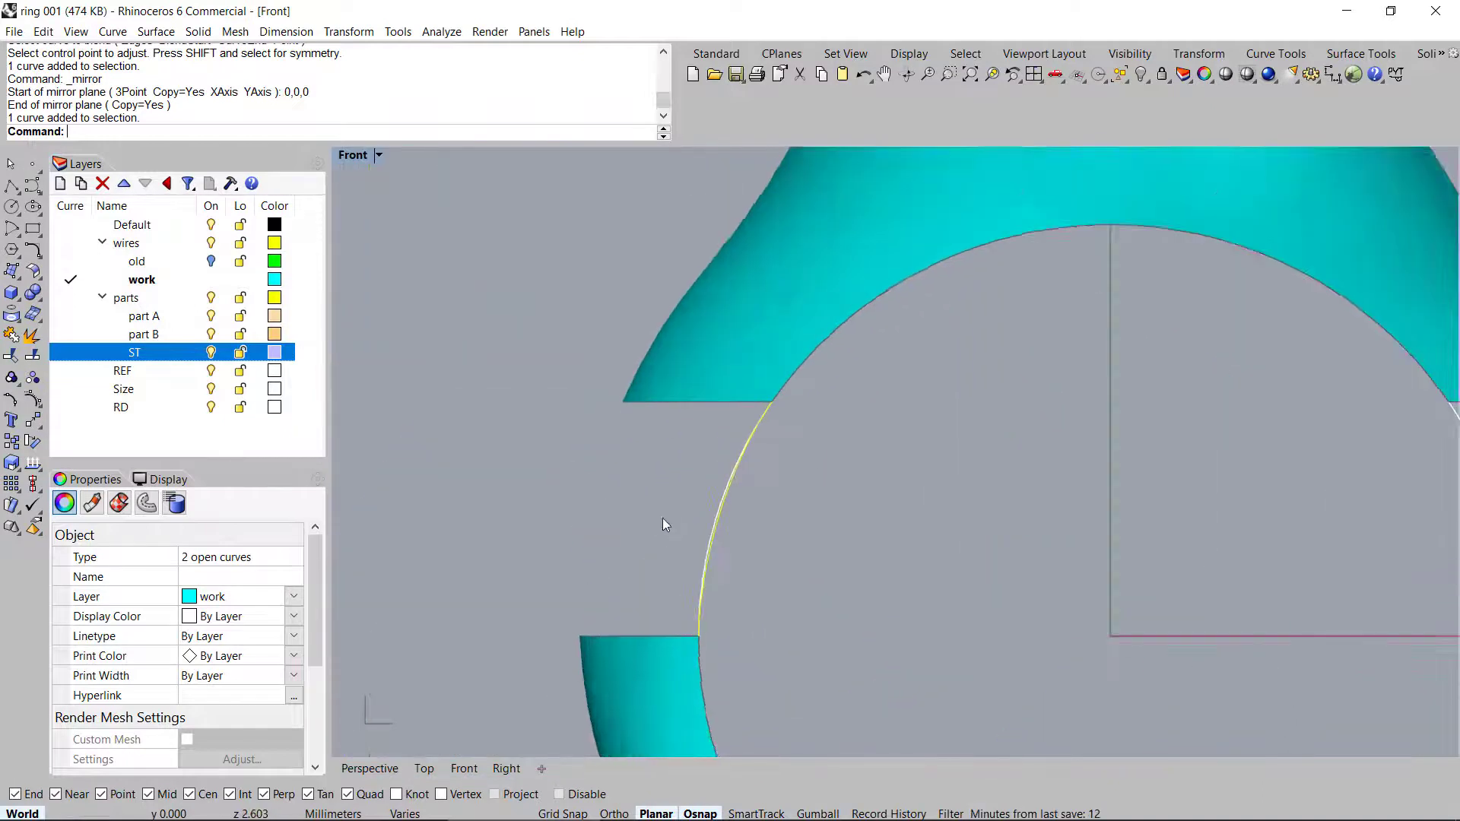
scroll(800, 495, "down", 5)
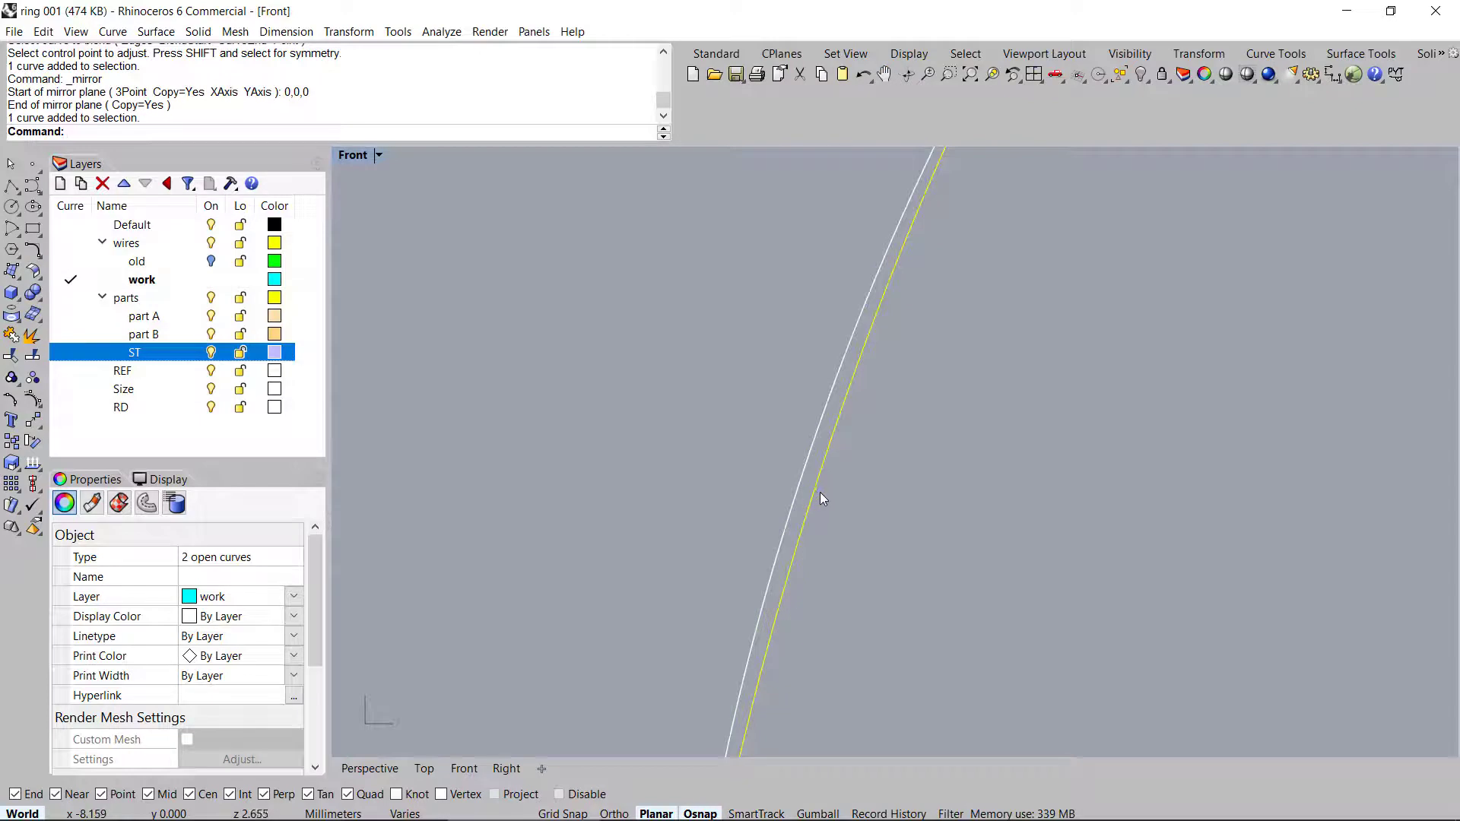
scroll(810, 481, "up", 4)
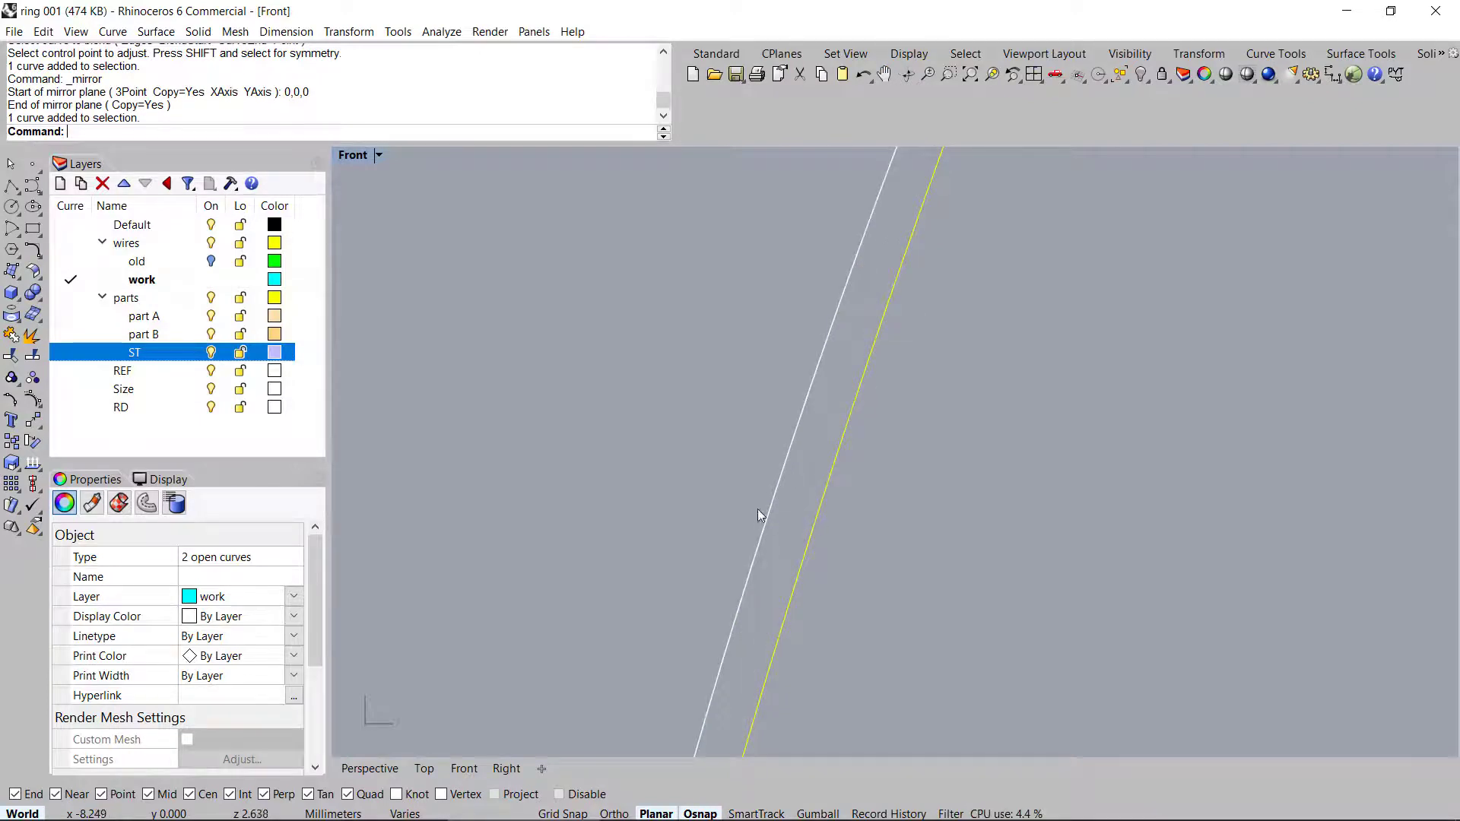
double_click(346, 155)
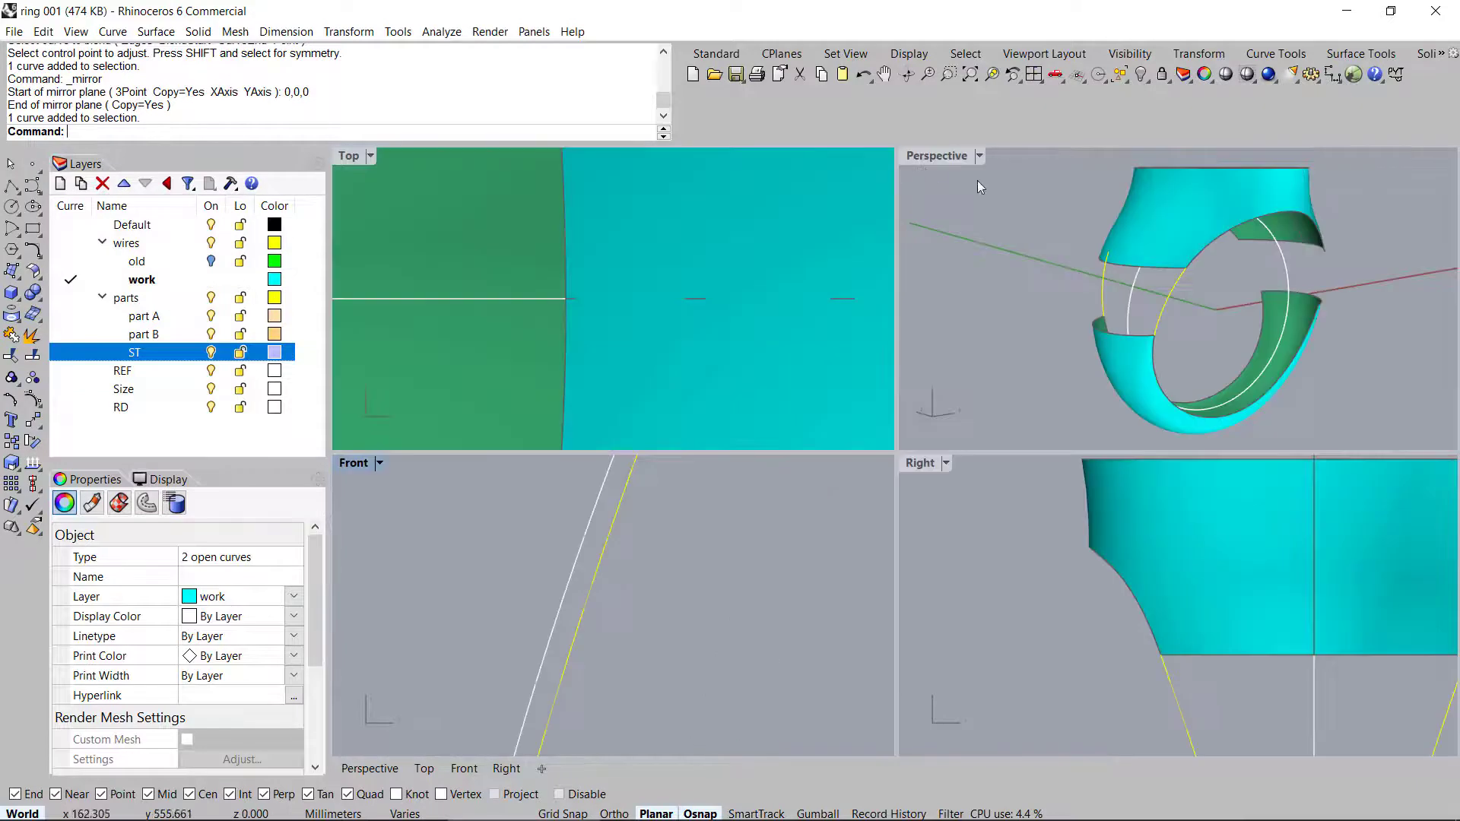
Extrude the finger-size circle symmetrically to both sides into a cylinder wider than the ring shank
double_click(922, 161)
right_click_drag(898, 432, 1028, 455)
left_click(815, 446)
key("F4")
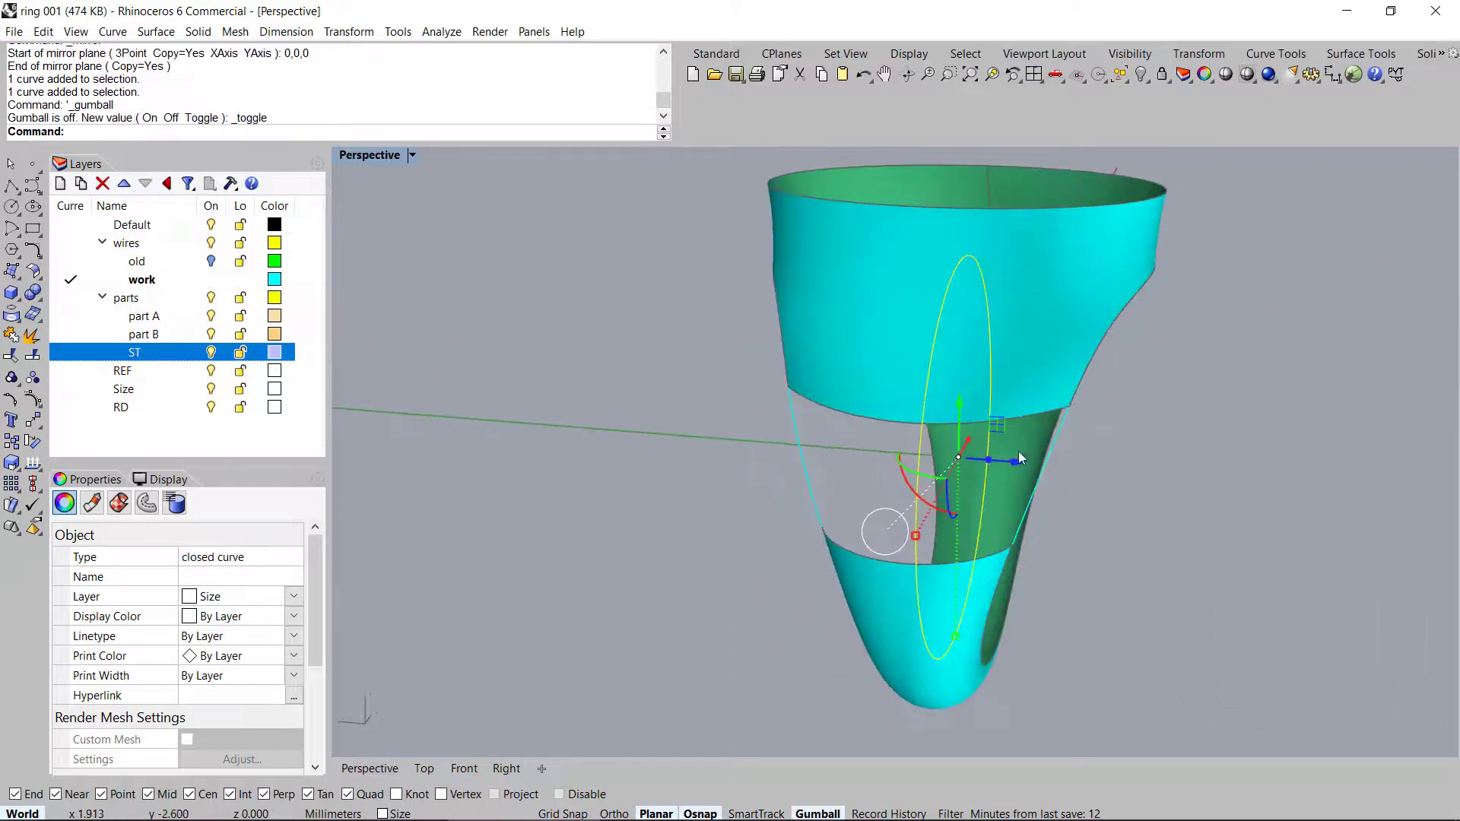
left_click_drag(1046, 466, 1229, 465, "shift")
right_click_drag(1228, 466, 1028, 456)
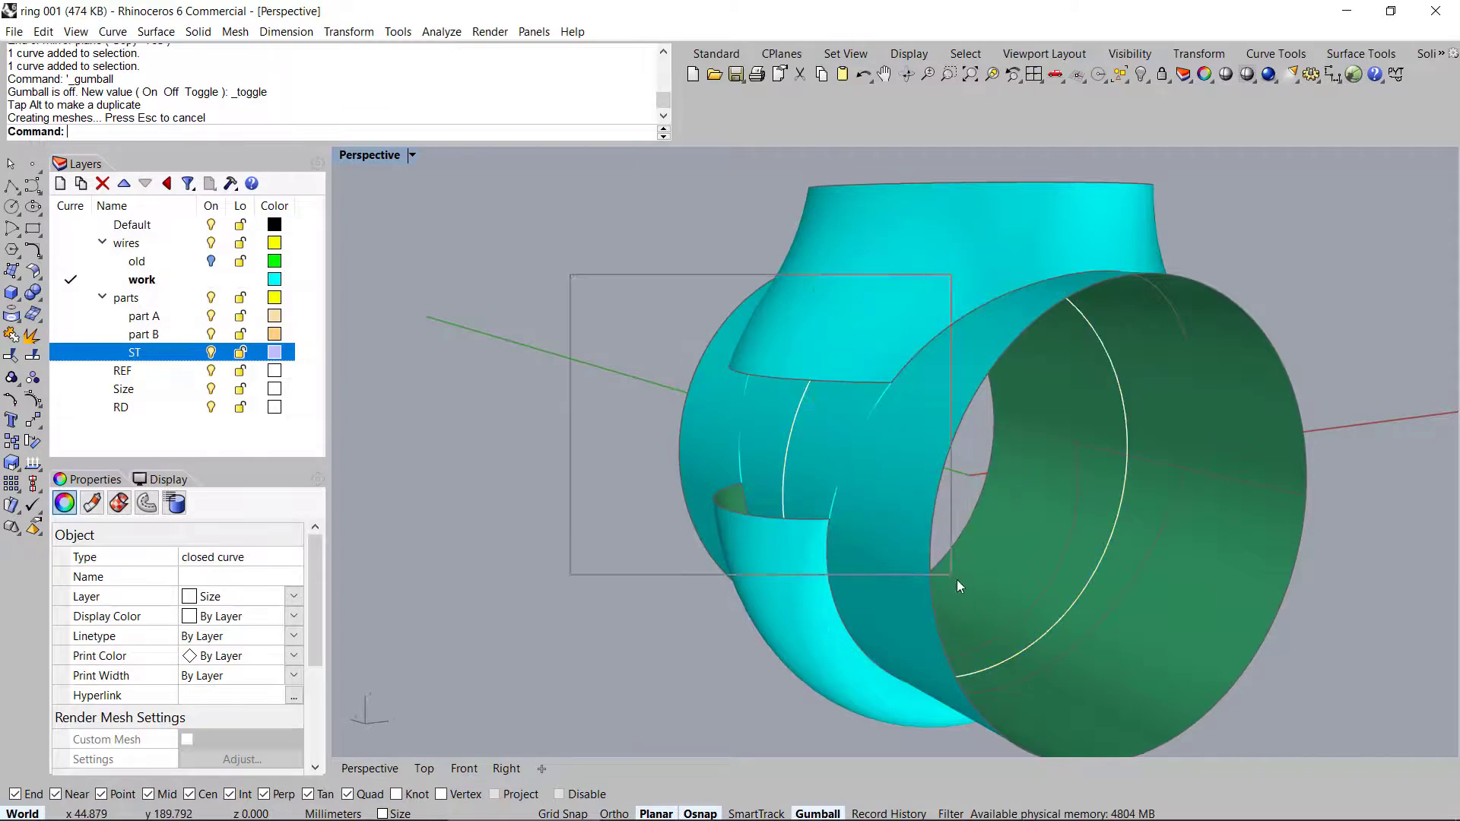
Pull the two blend curves onto the extruded cylinder, with Loose set to No and DeleteInput set to Yes
left_click_drag(945, 570, 947, 572)
right_click_drag(882, 426, 852, 456)
scroll(813, 419, "up", 2)
middle_click(853, 497)
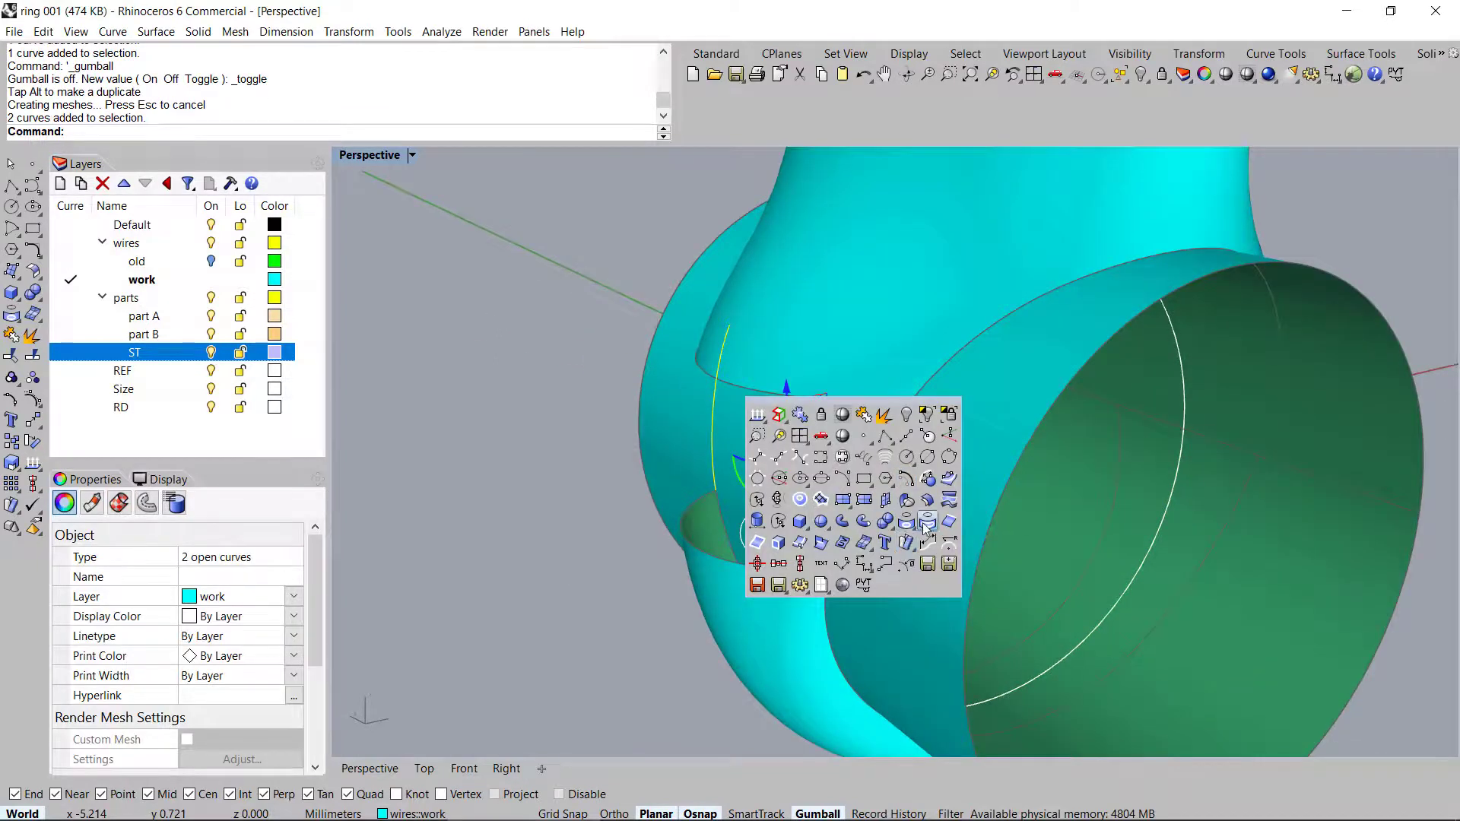
left_click(924, 525)
left_click(947, 459)
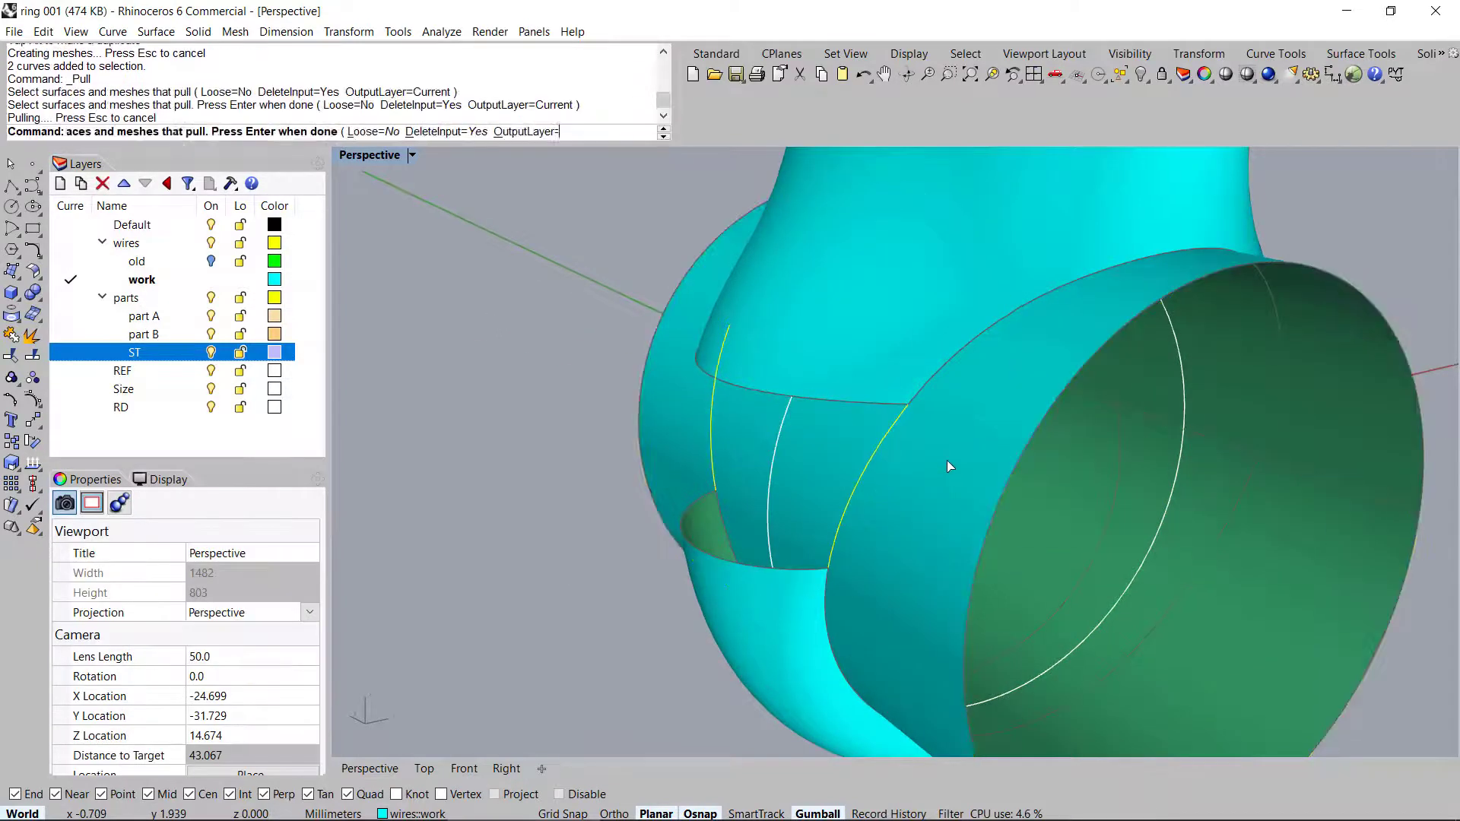
key("Return")
Examine the alignment of the pulled curves with the finger-size circle in the Front view
double_click(360, 158)
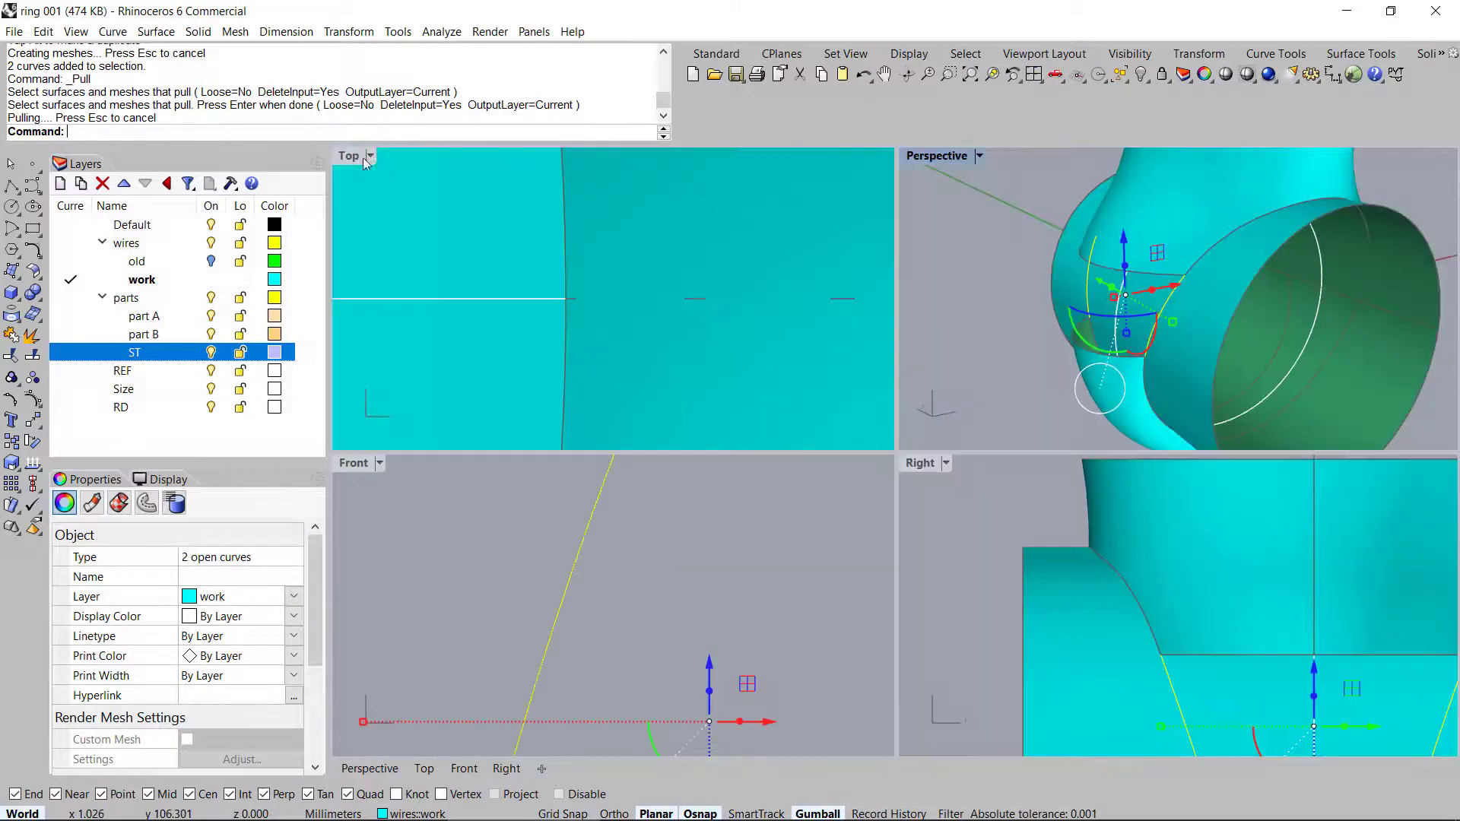
double_click(368, 461)
scroll(847, 404, "up", 5)
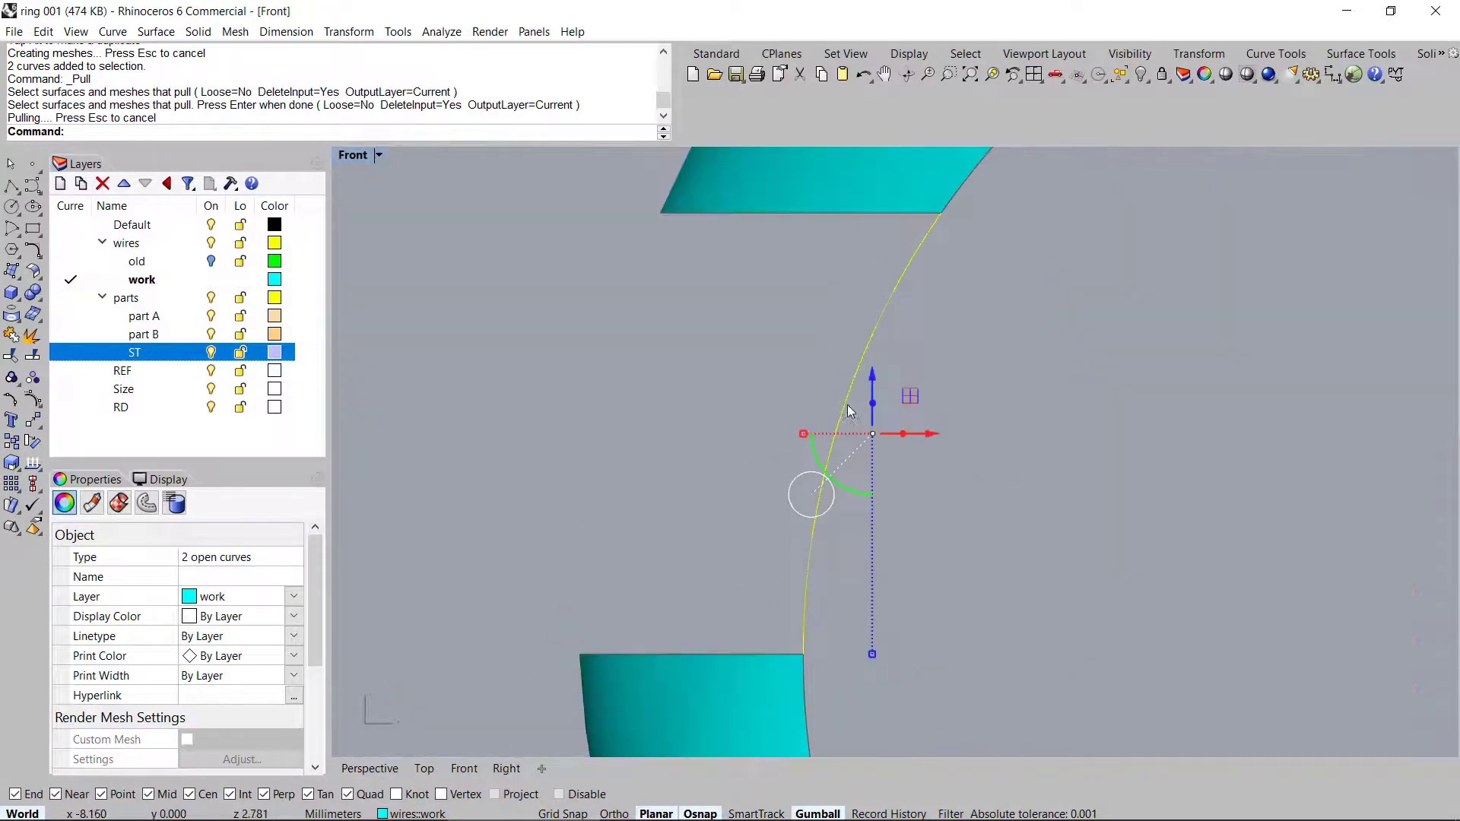
scroll(850, 360, "up", 5)
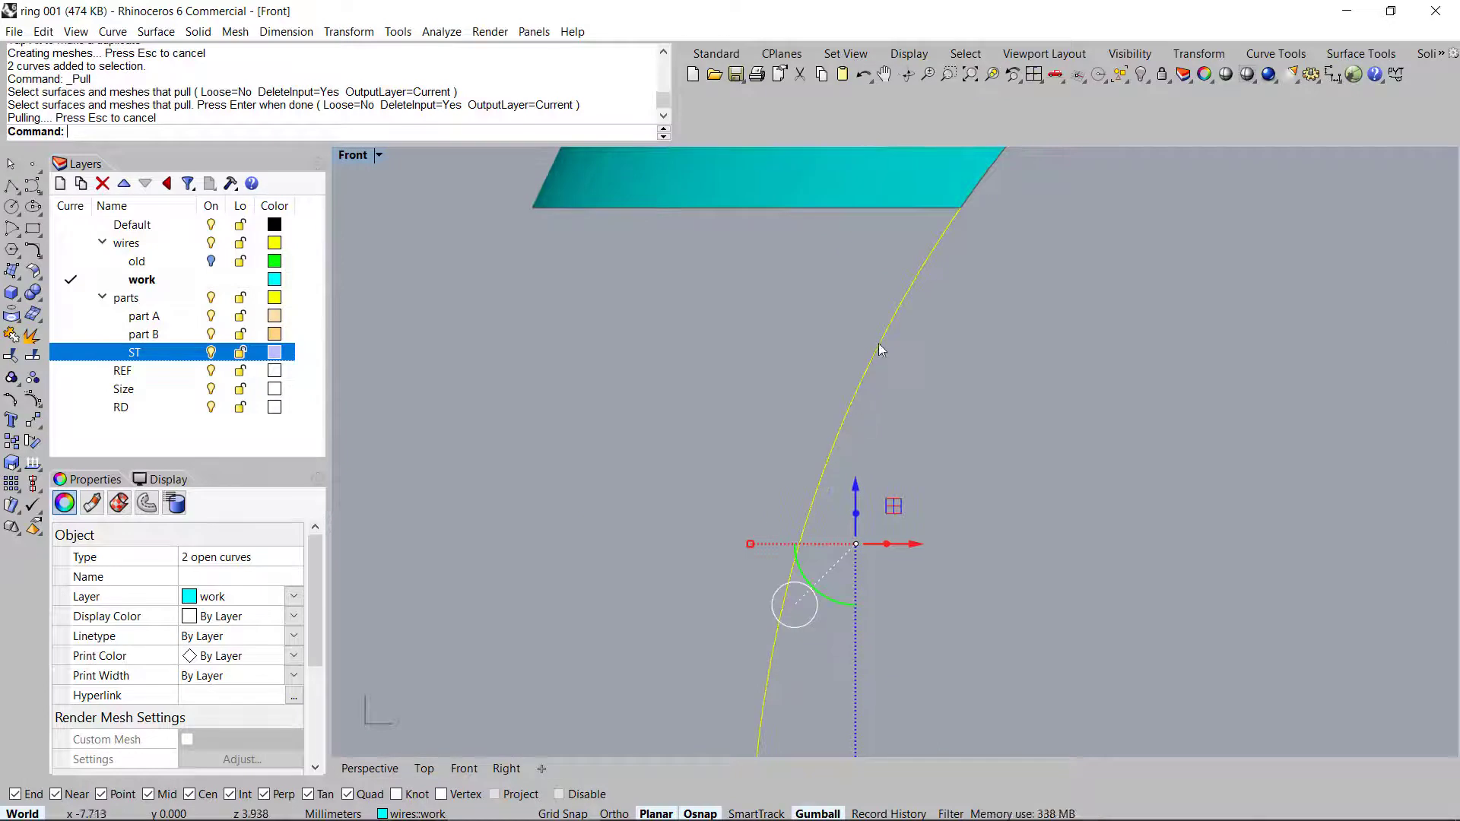
double_click(334, 156)
right_click_drag(1047, 354, 962, 158)
double_click(941, 152)
Delete the extruded cylinder, keeping the two pulled curves across the shank gap
right_click_drag(981, 389, 1114, 390)
left_click(1219, 371)
key("Delete")
right_click_drag(877, 409, 828, 354)
right_click_drag(847, 409, 850, 429)
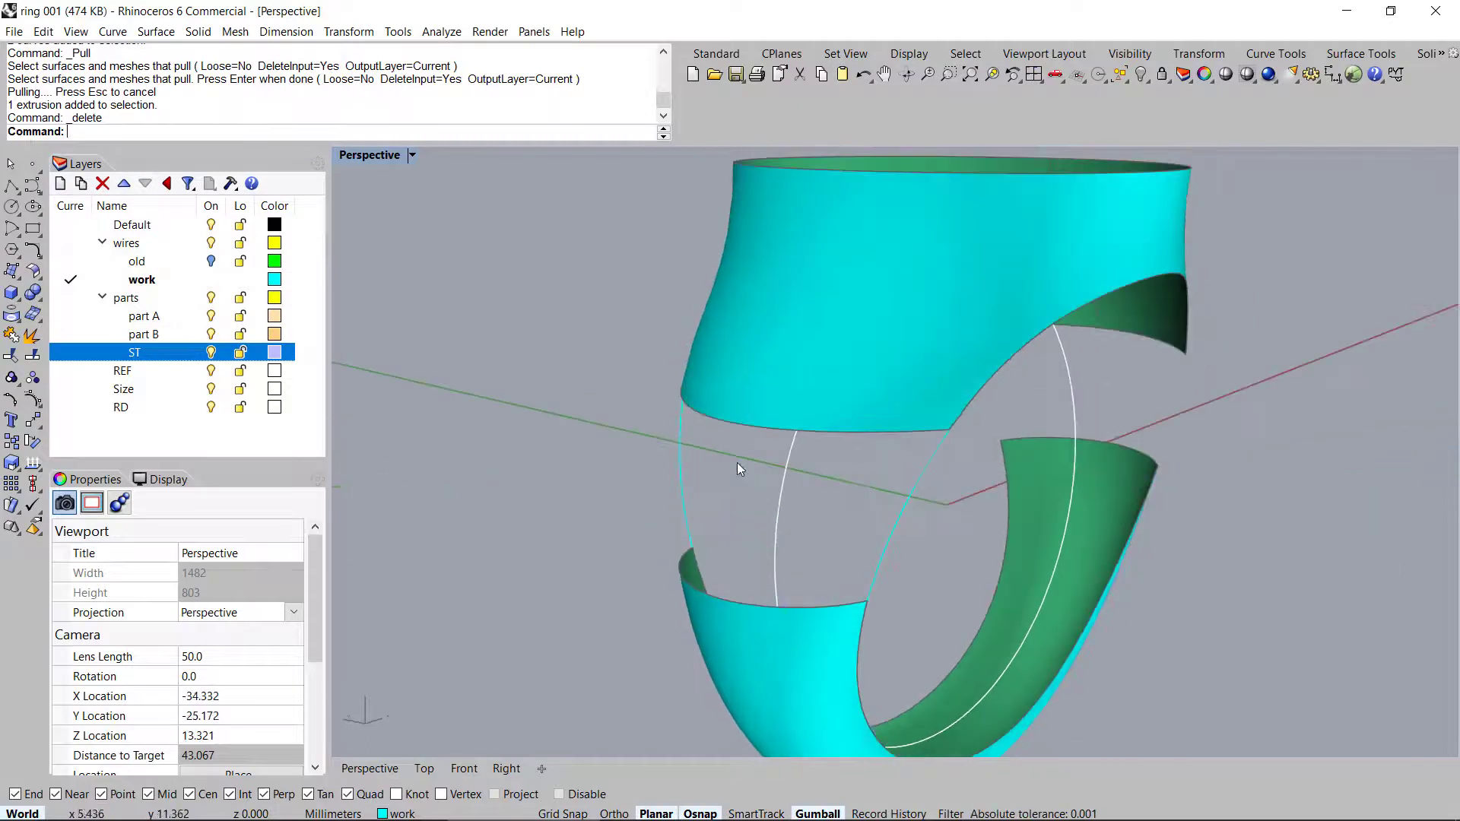
right_click_drag(830, 528, 828, 514)
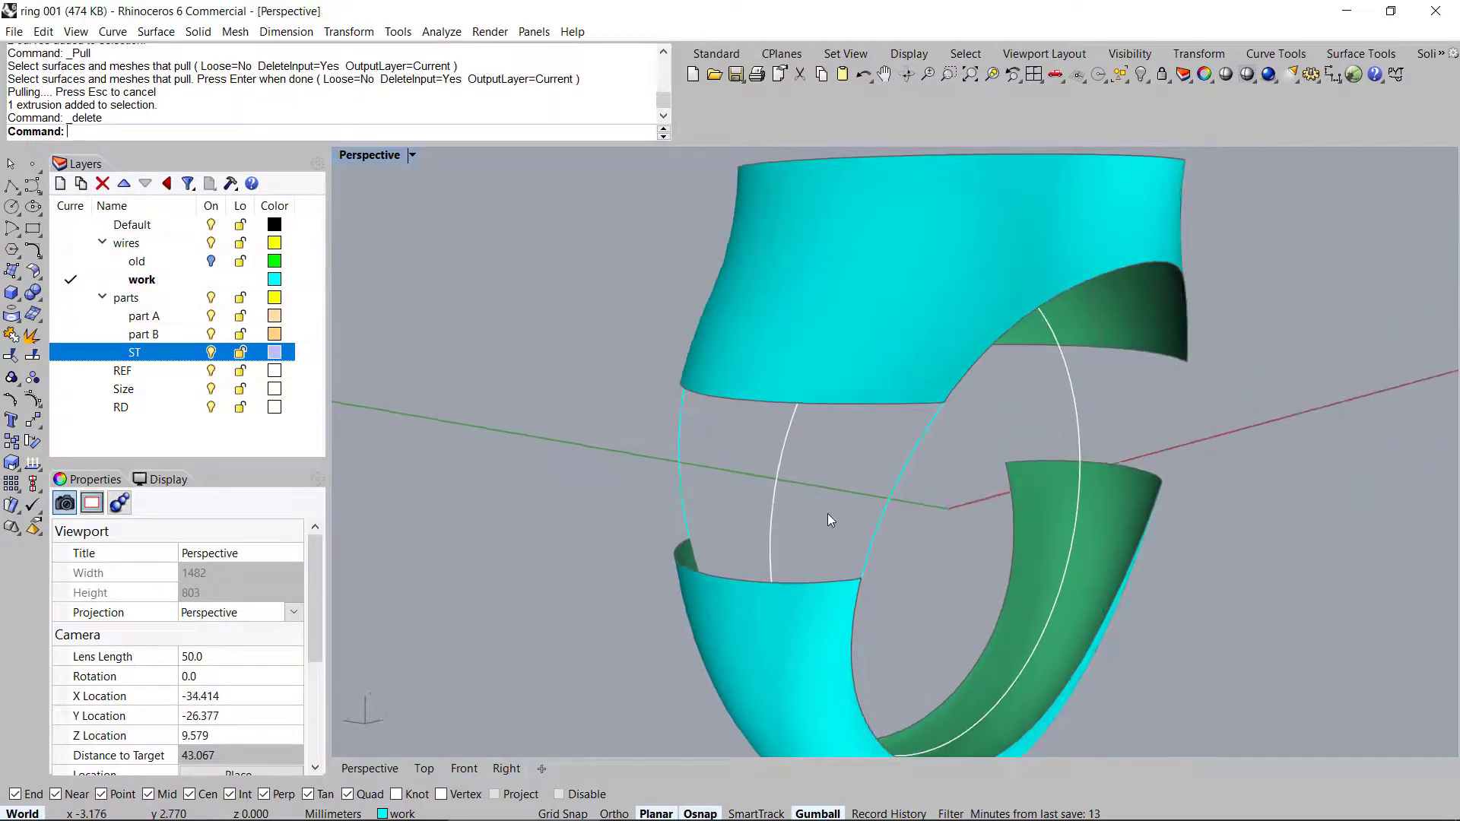
key("b")
right_click_drag(874, 403, 882, 431)
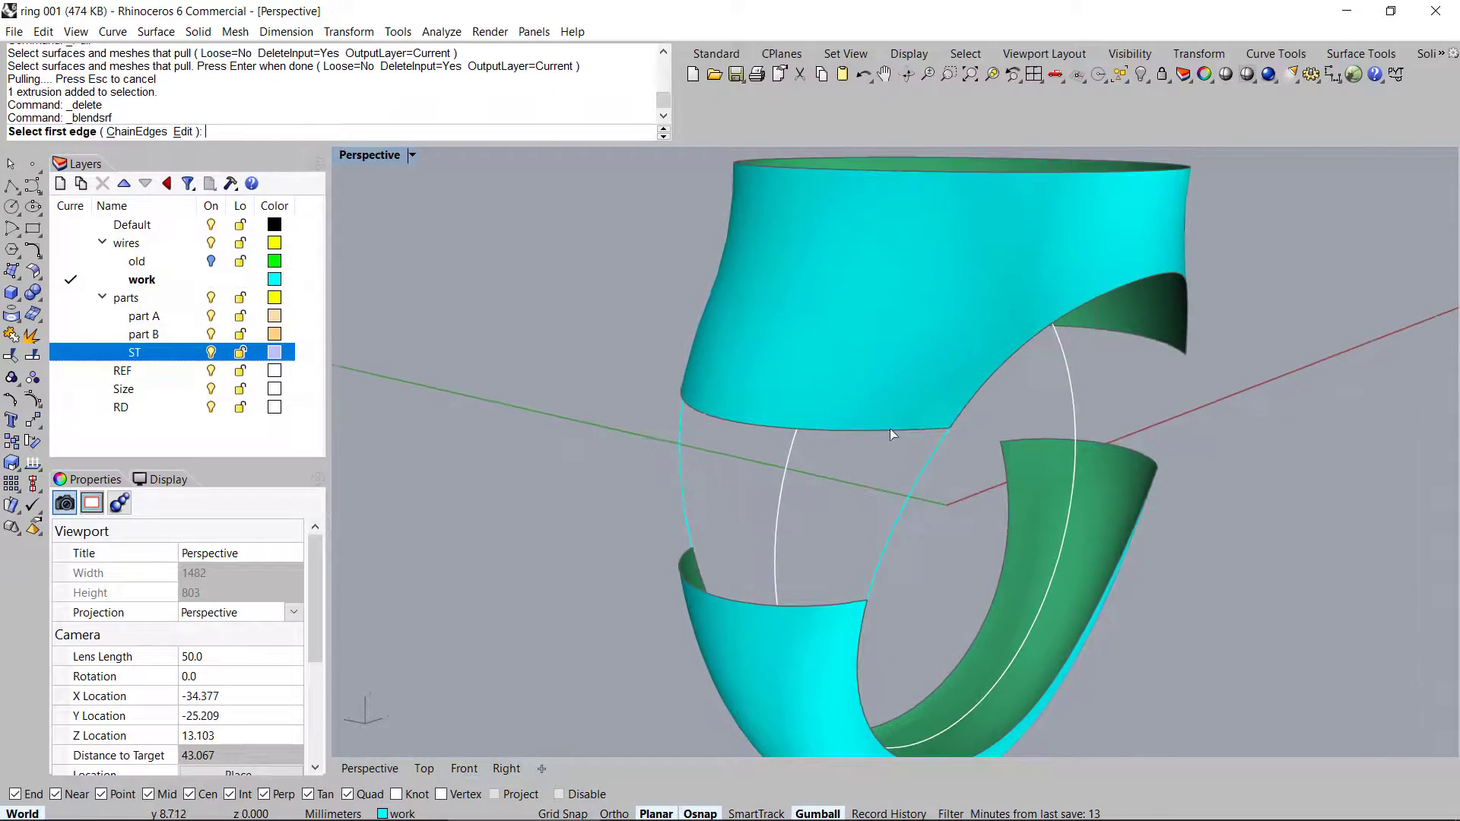
left_click(908, 430)
key("Escape")
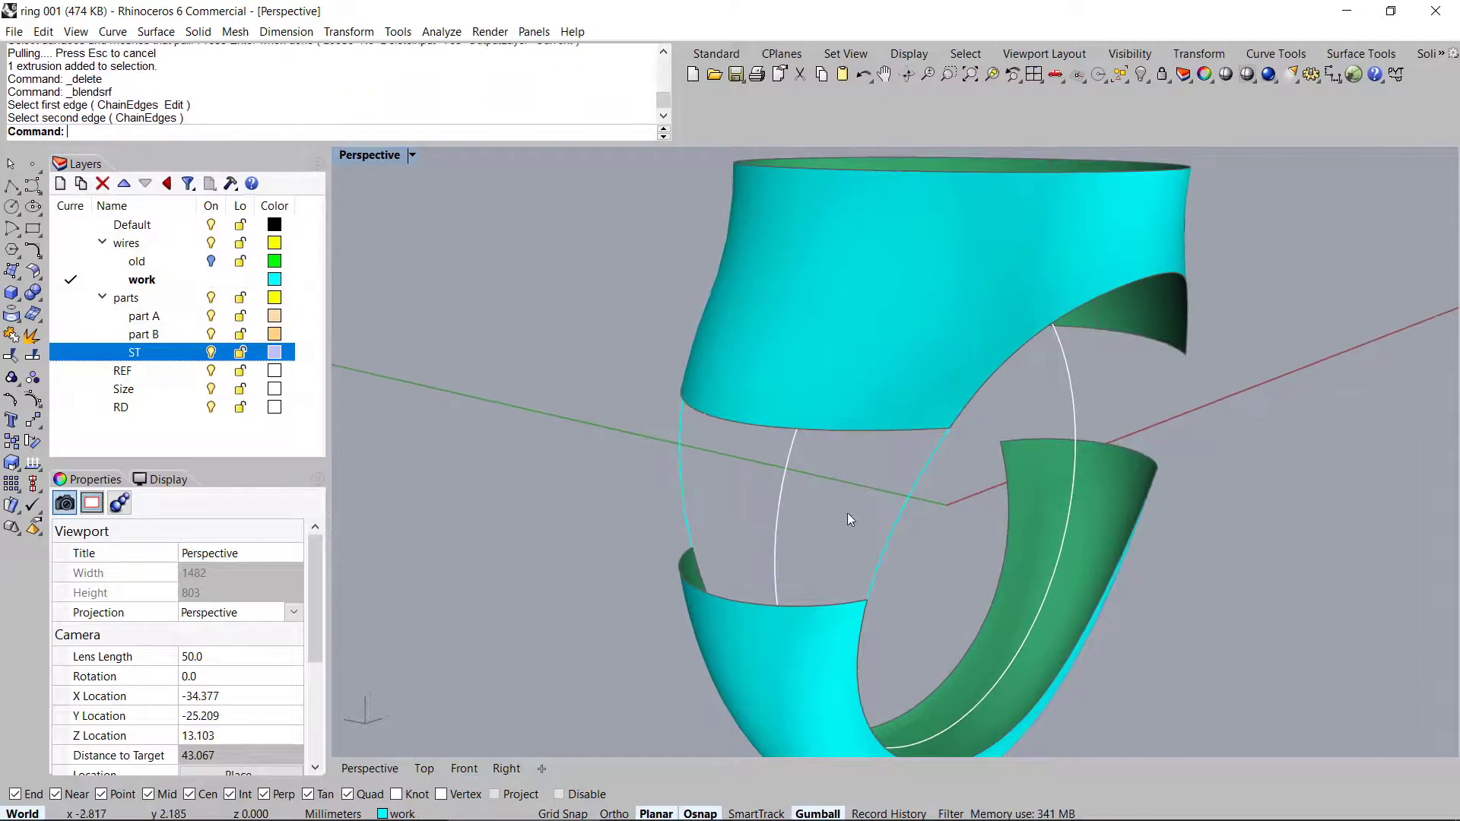
Start a surface blend between the head's lower edge and the lower shank's upper edge, with Tangency on both edges
key("Return")
left_click(906, 433)
left_click(844, 603)
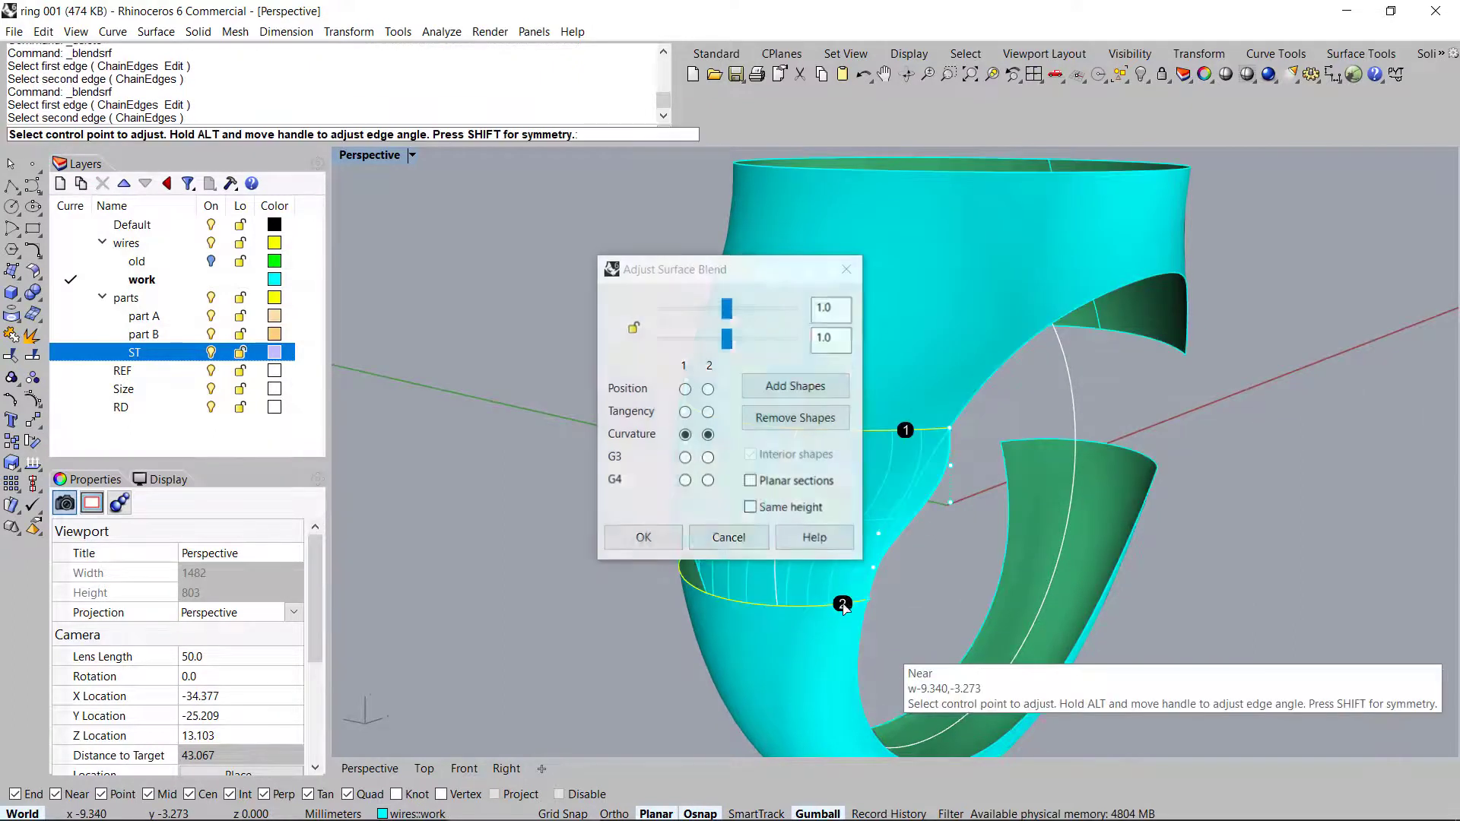
right_click_drag(905, 684, 965, 567)
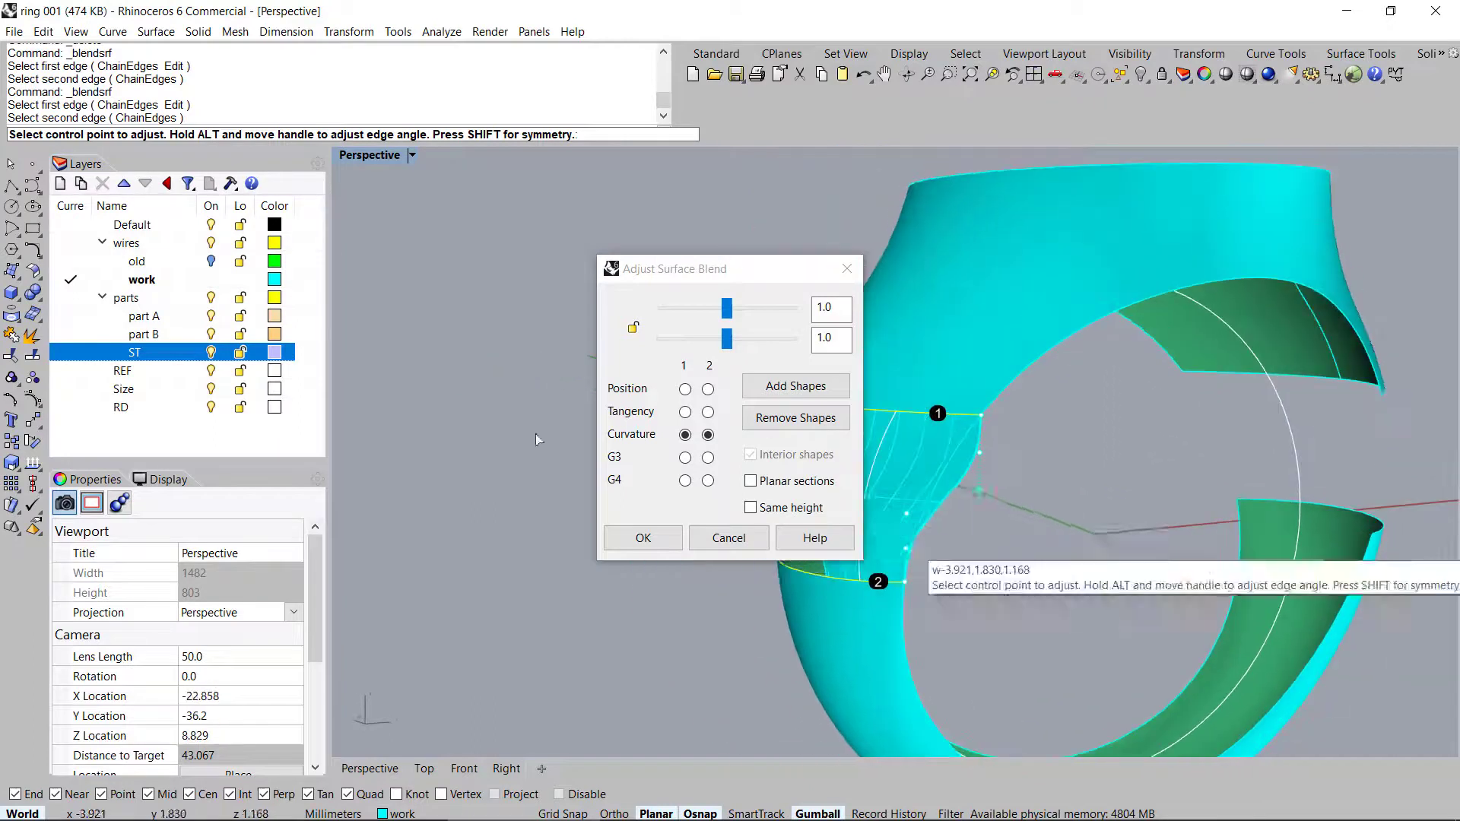
right_click_drag(1046, 586, 1080, 578)
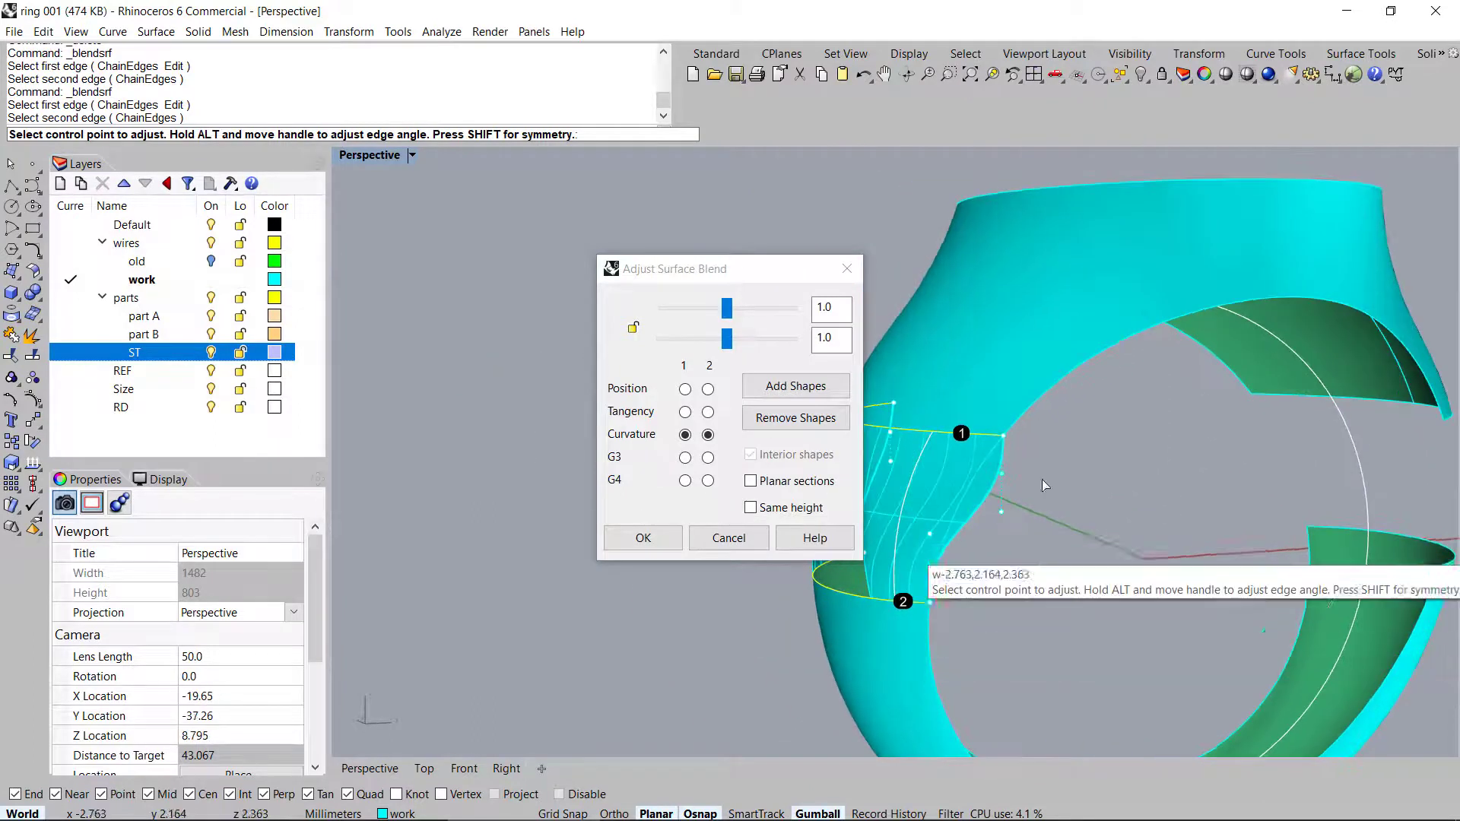
left_click(686, 412)
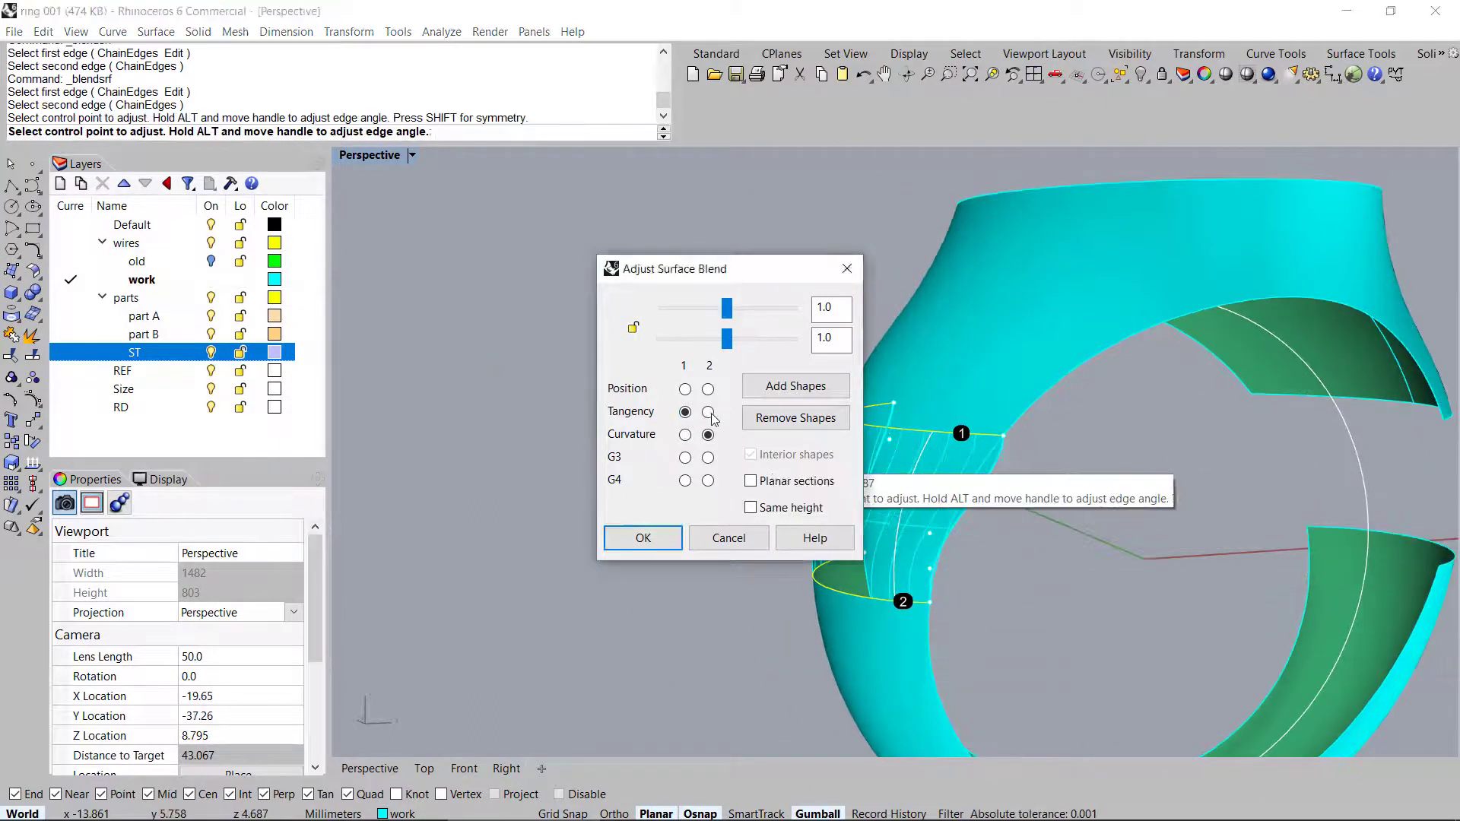
right_click_drag(1078, 519, 1132, 528)
scroll(1038, 517, "up", 6)
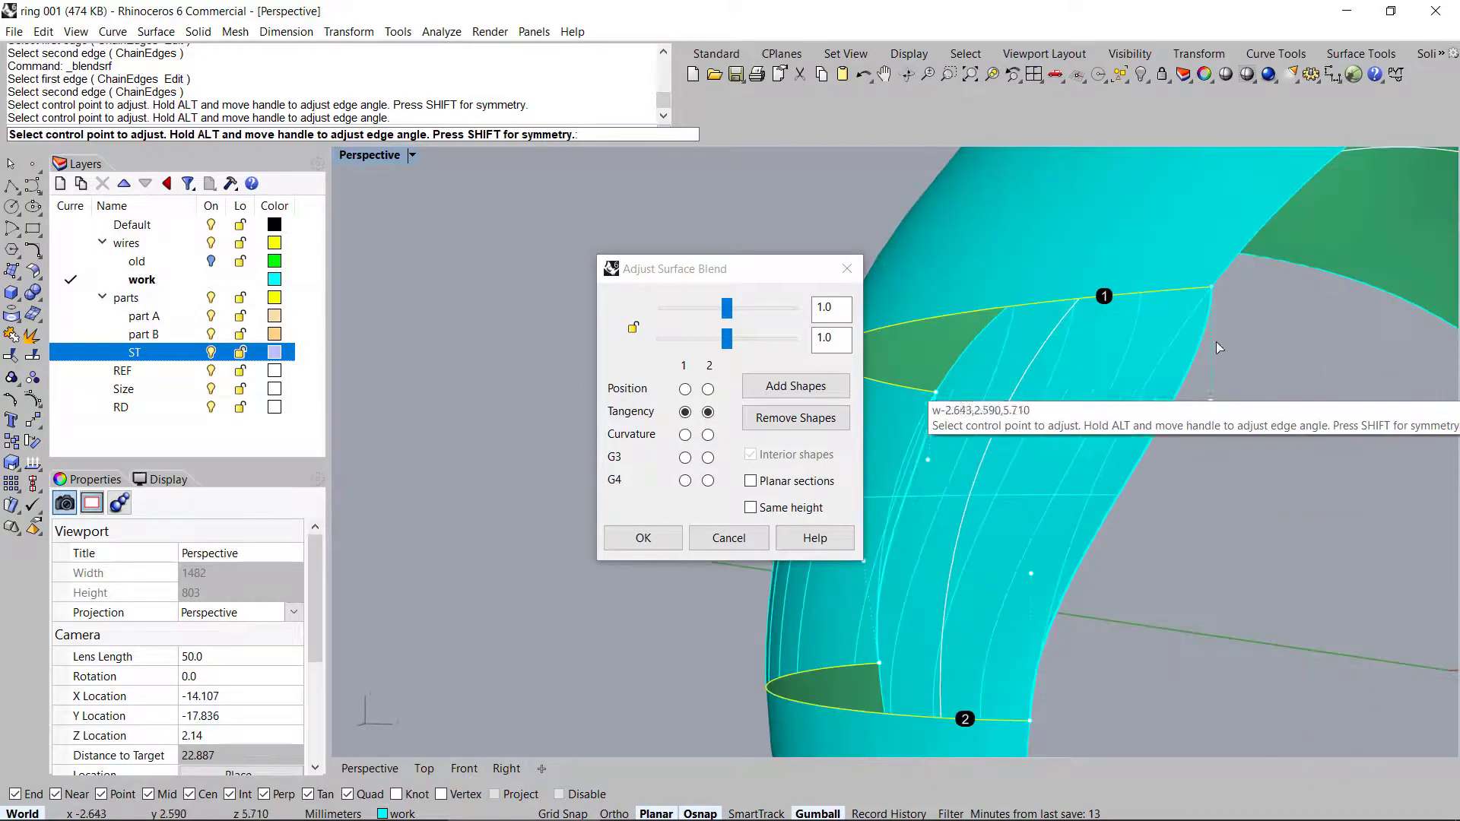
Move the blend's head-side handle on one inner edge outward from the finger hole to match the pulled curve
right_click_drag(1211, 551, 1189, 411)
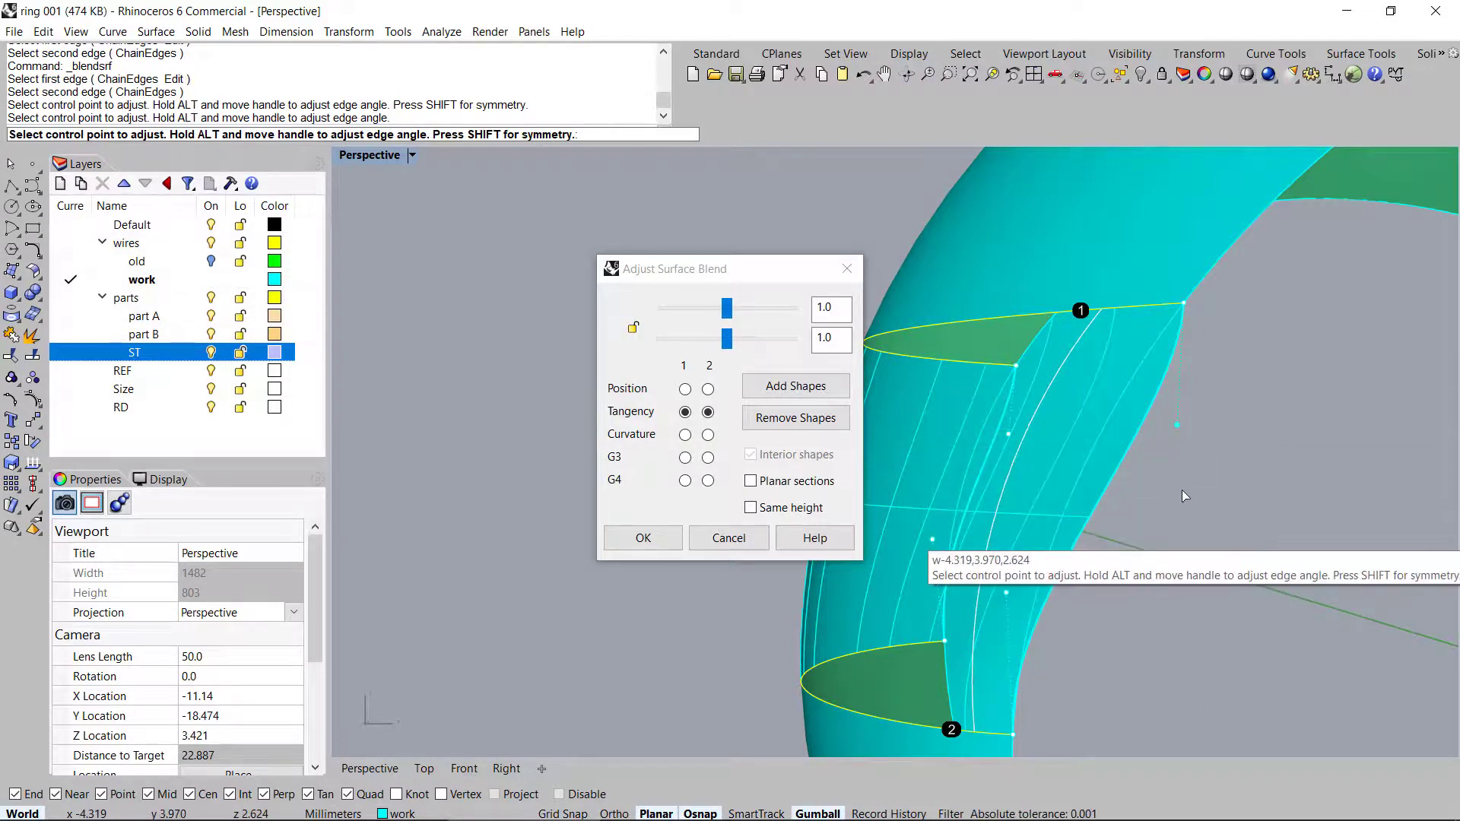
left_click(1177, 425)
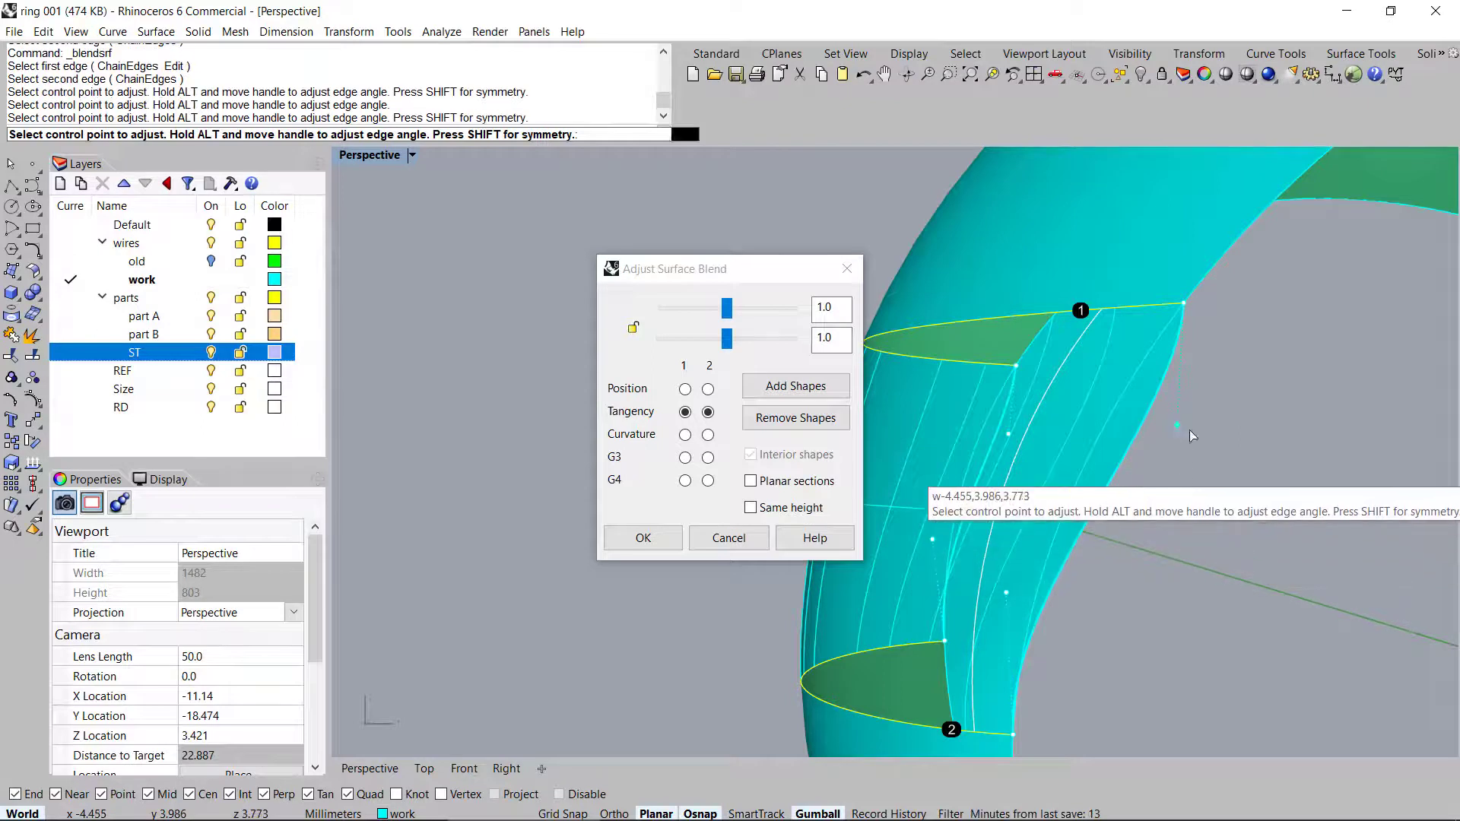
left_click(1177, 425)
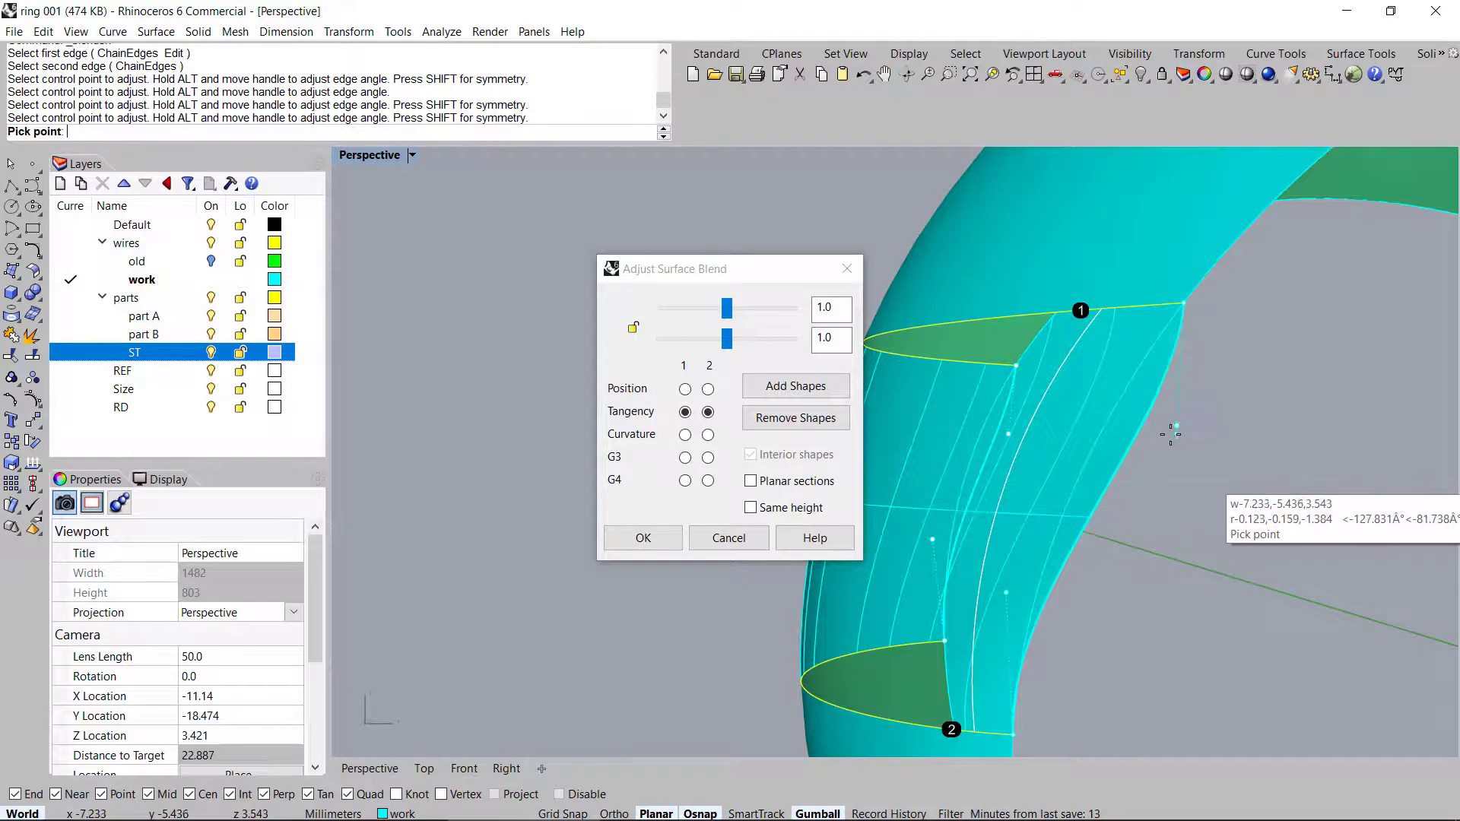
left_click(1145, 439)
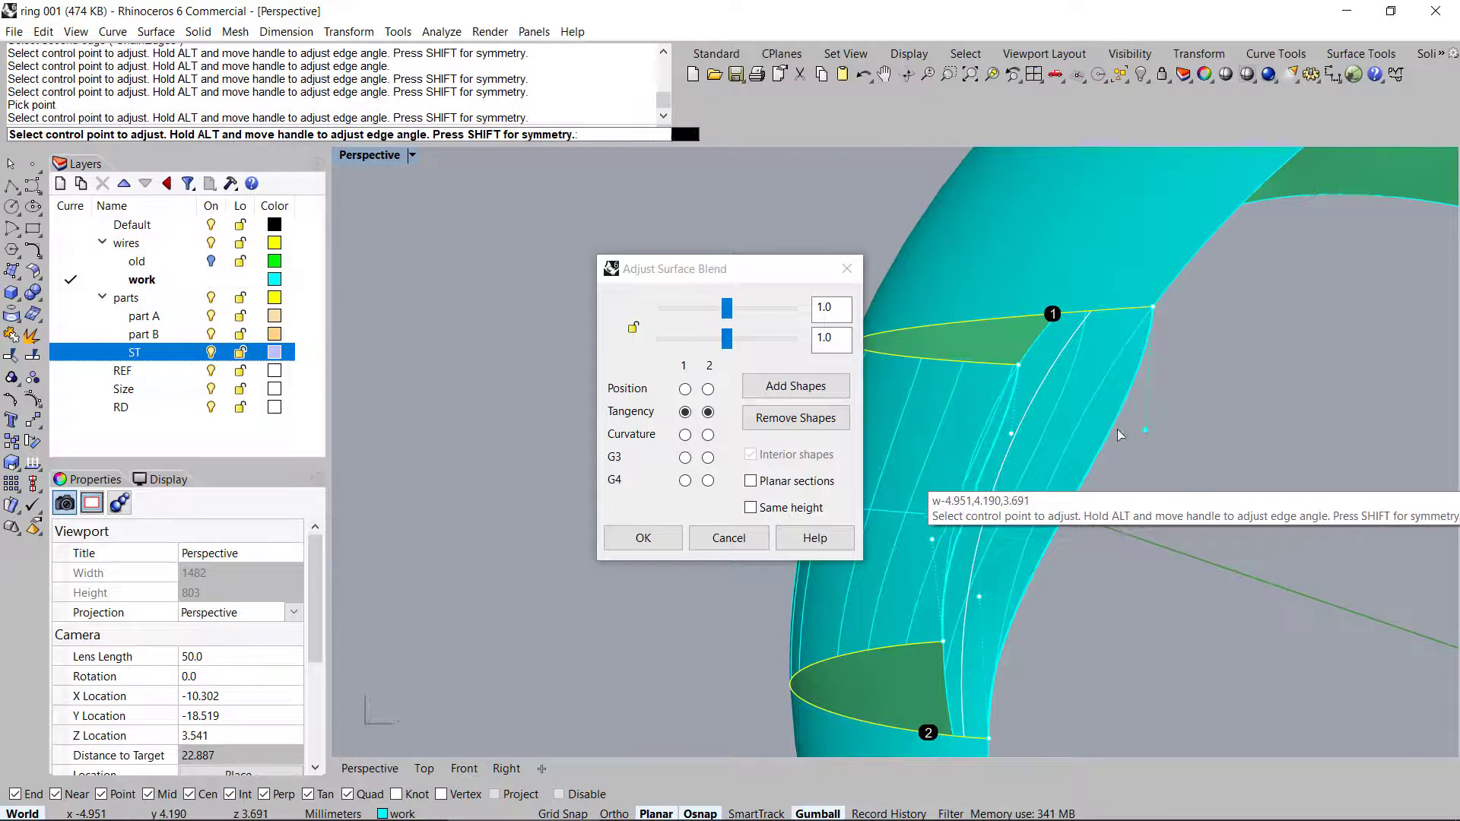
left_click(1124, 429)
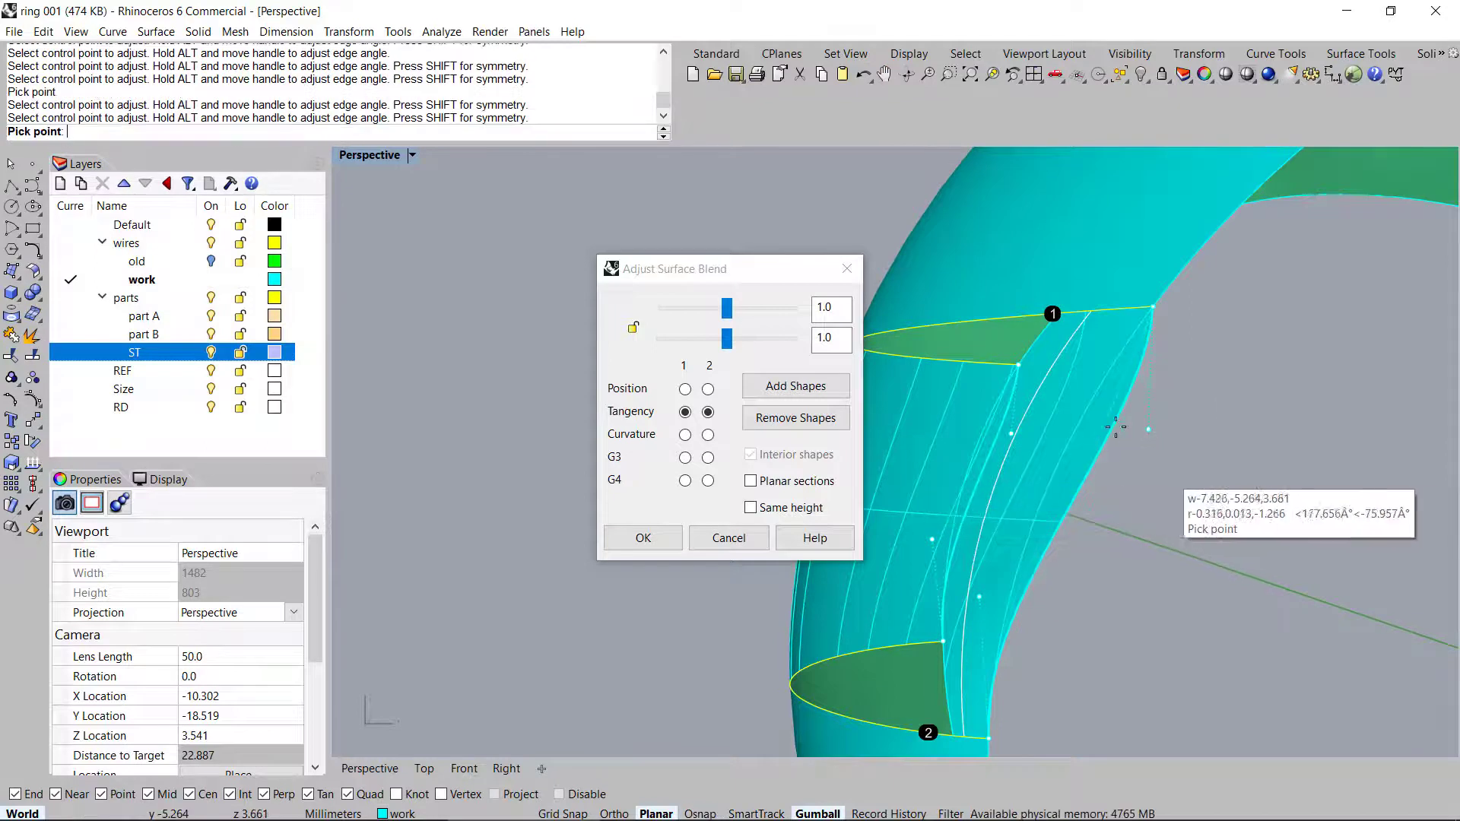
left_click(1063, 418, "alt")
Fine-tune the lower-shank handle on the same inner edge of the blend so it follows the pulled curve
right_click_drag(1064, 527, 1125, 505, "shift")
scroll(1145, 540, "up", 3)
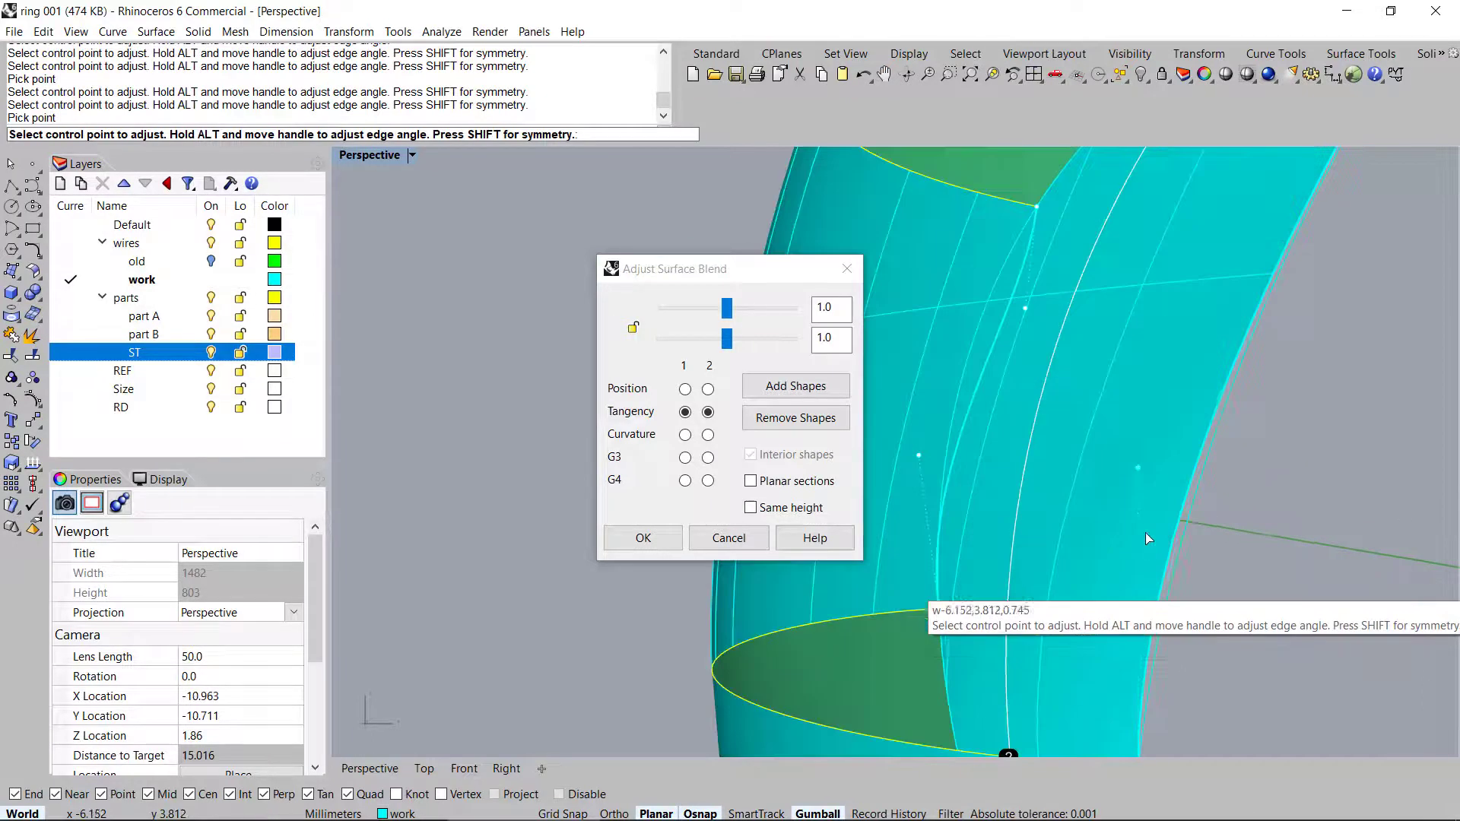
left_click(1138, 466)
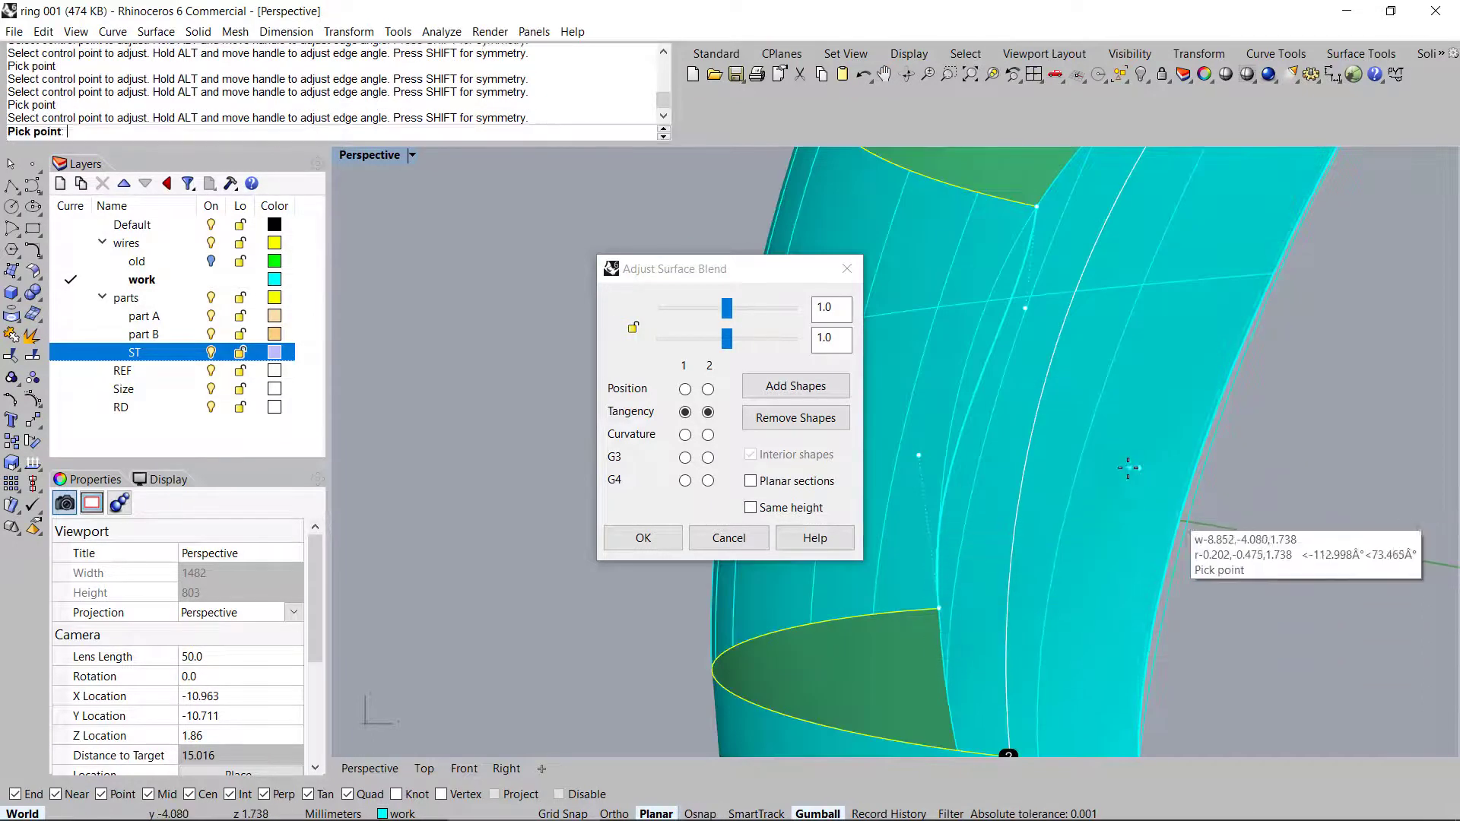
left_click(1132, 469)
scroll(1132, 469, "down", 8)
right_click_drag(1132, 481, 350, 458)
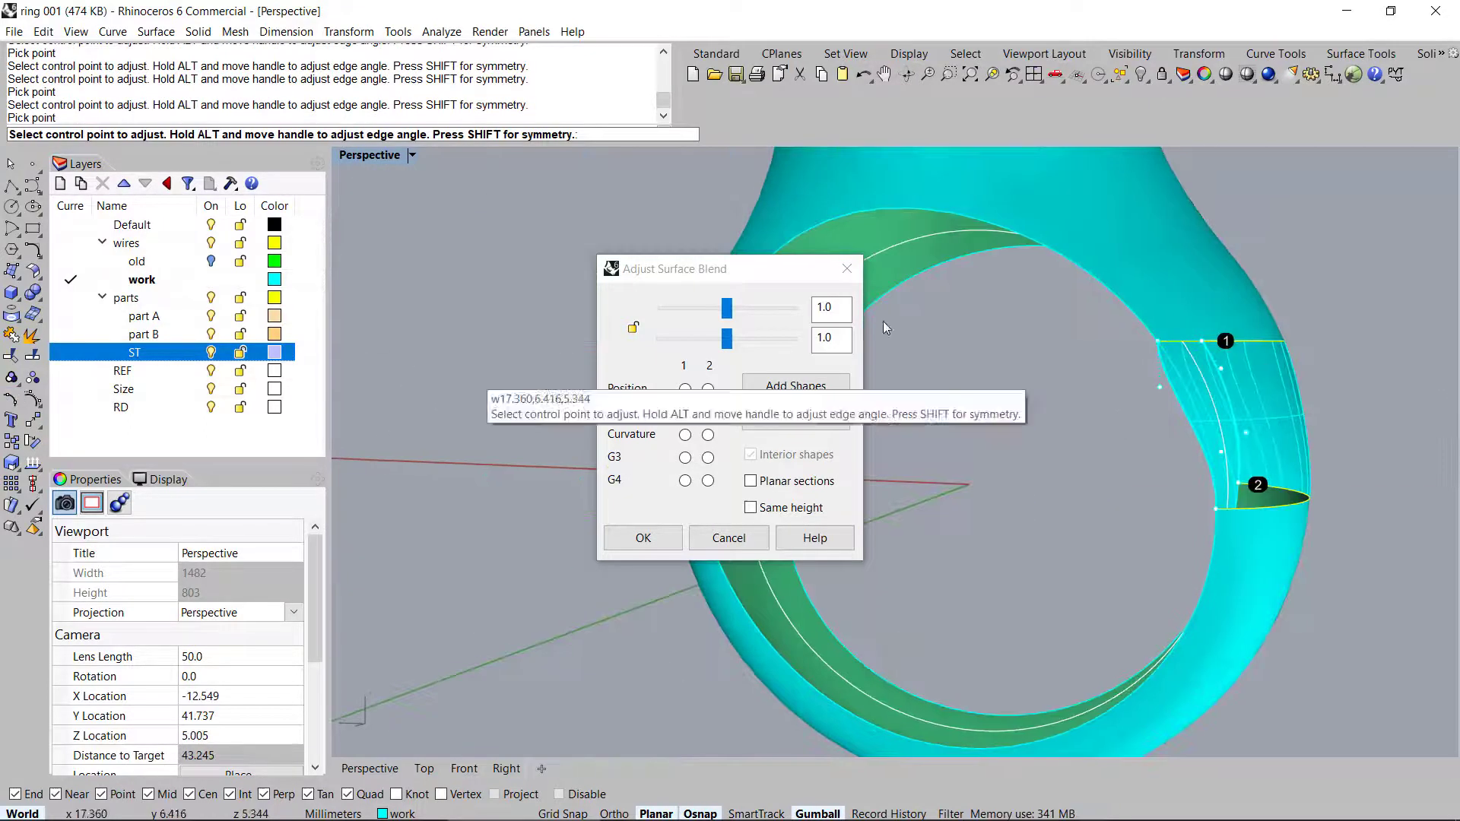
Move the head-side handle on the blend's opposite inner edge outward from the finger hole to match its pulled curve
scroll(1275, 400, "up", 7)
scroll(1133, 404, "down", 3)
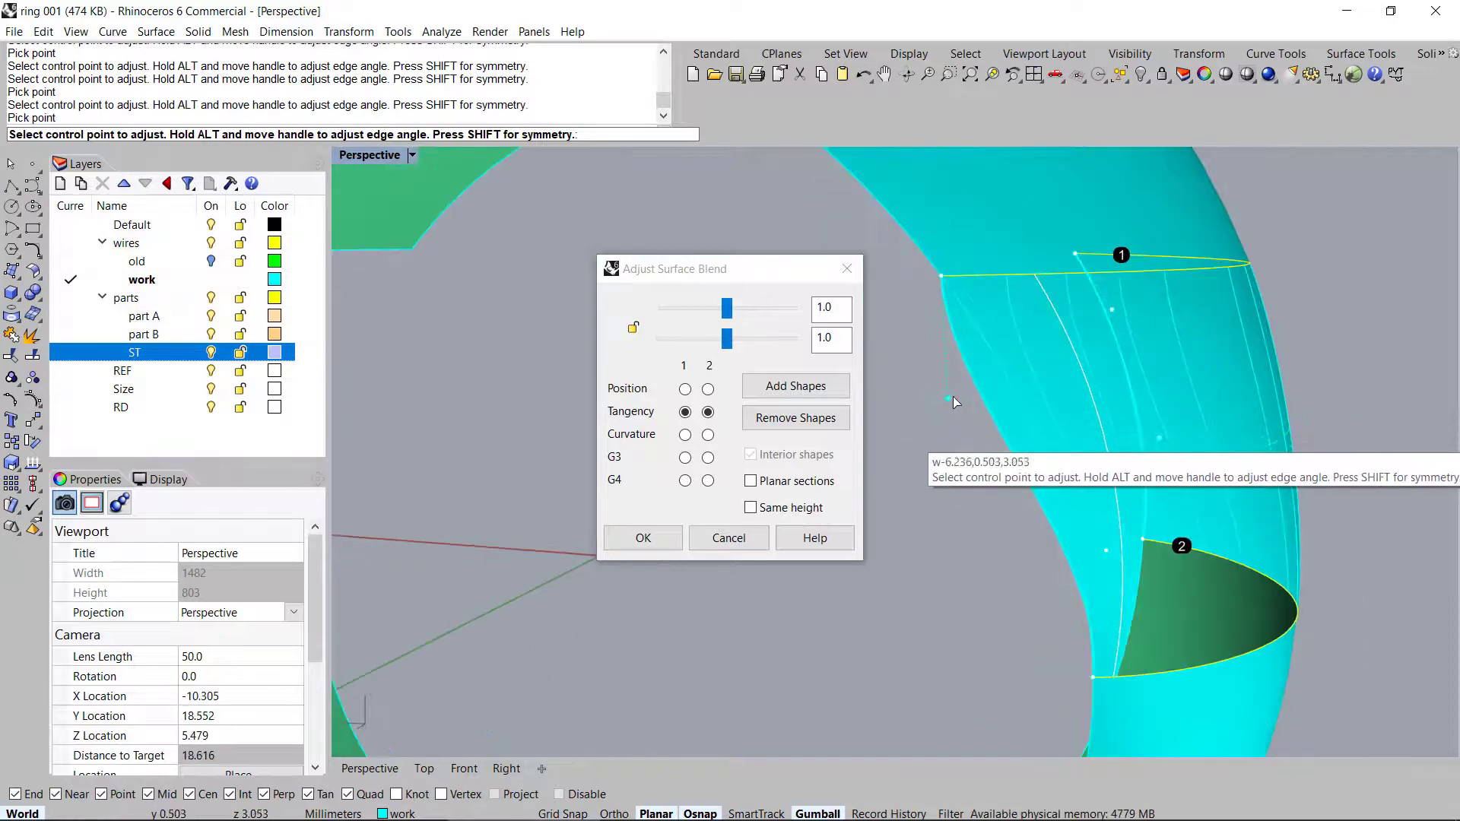
left_click(950, 396)
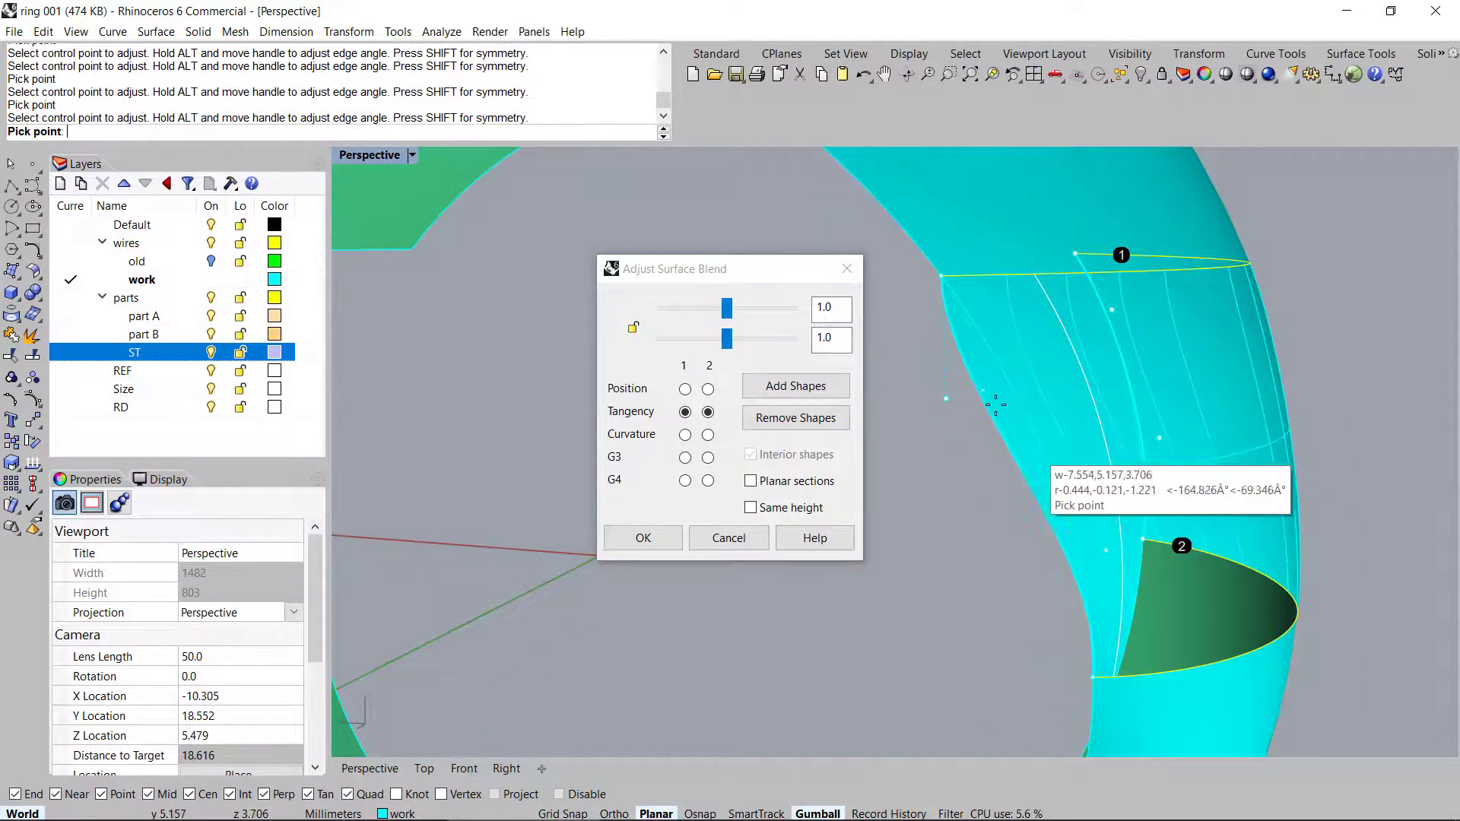
left_click(1029, 399)
Adjust the lower-shank handle on the blend's opposite inner edge to follow its pulled curve
scroll(1080, 553, "up", 6)
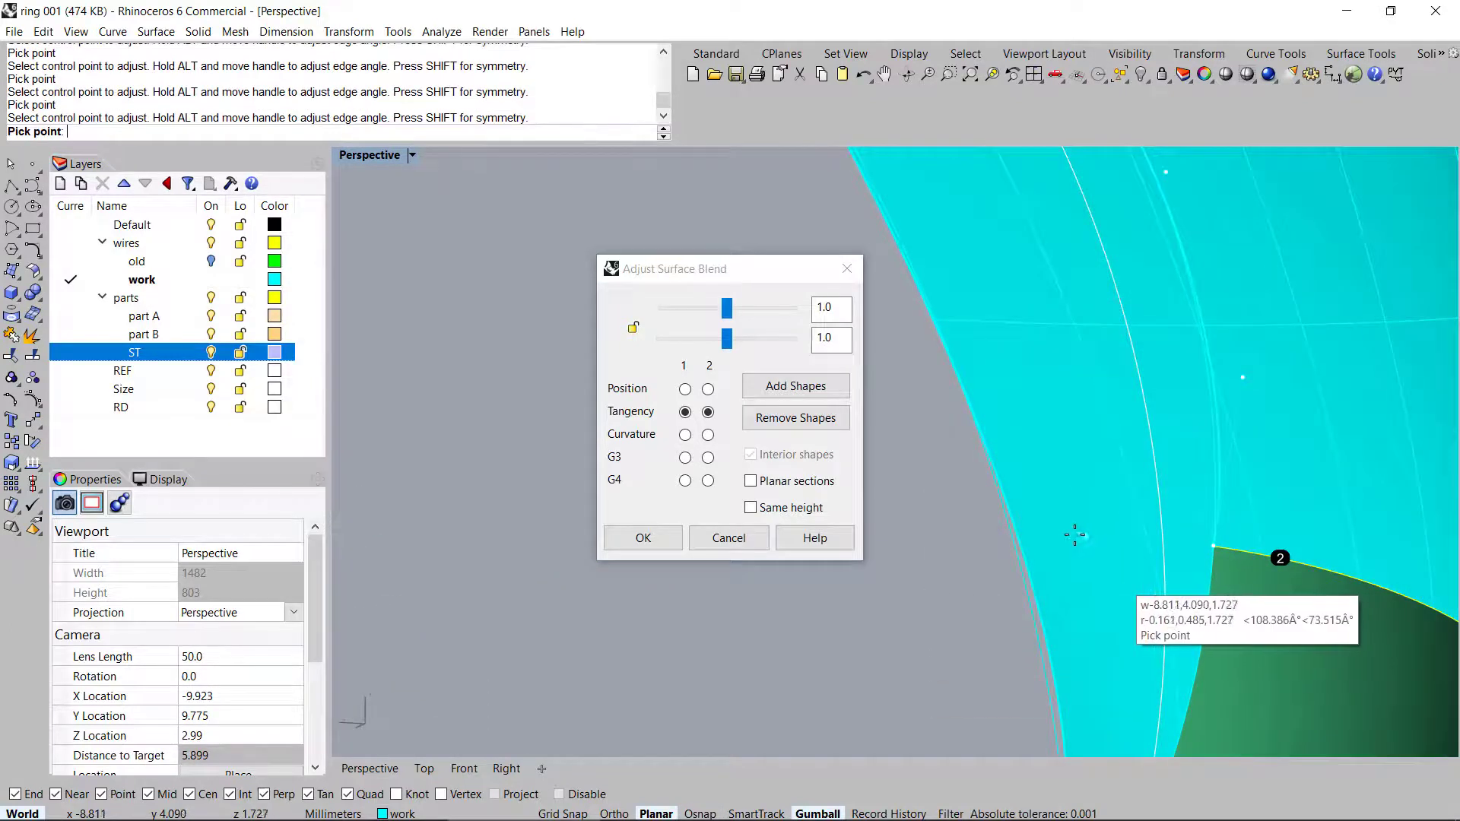
left_click(1087, 540)
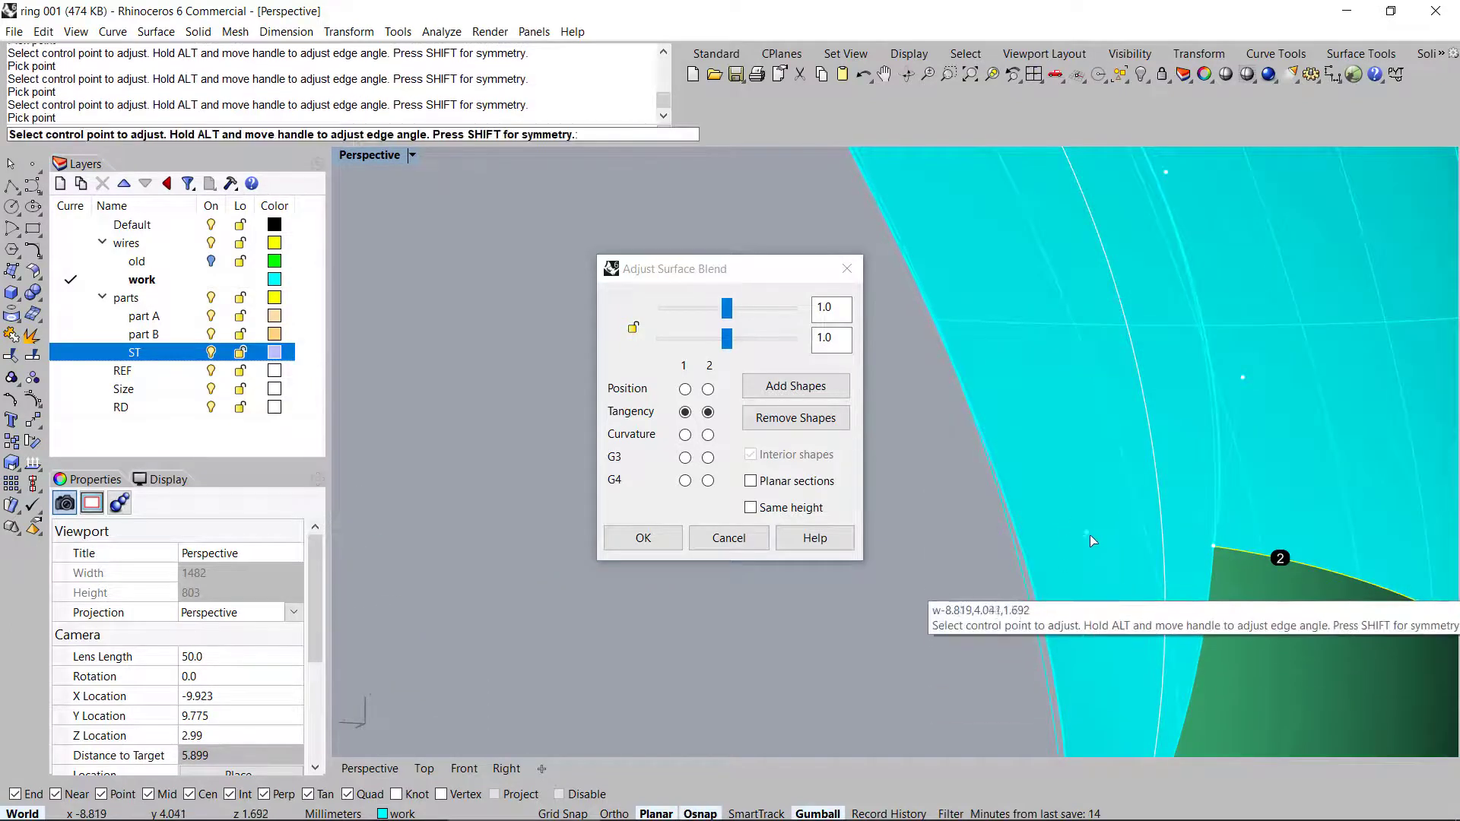
left_click(1089, 533)
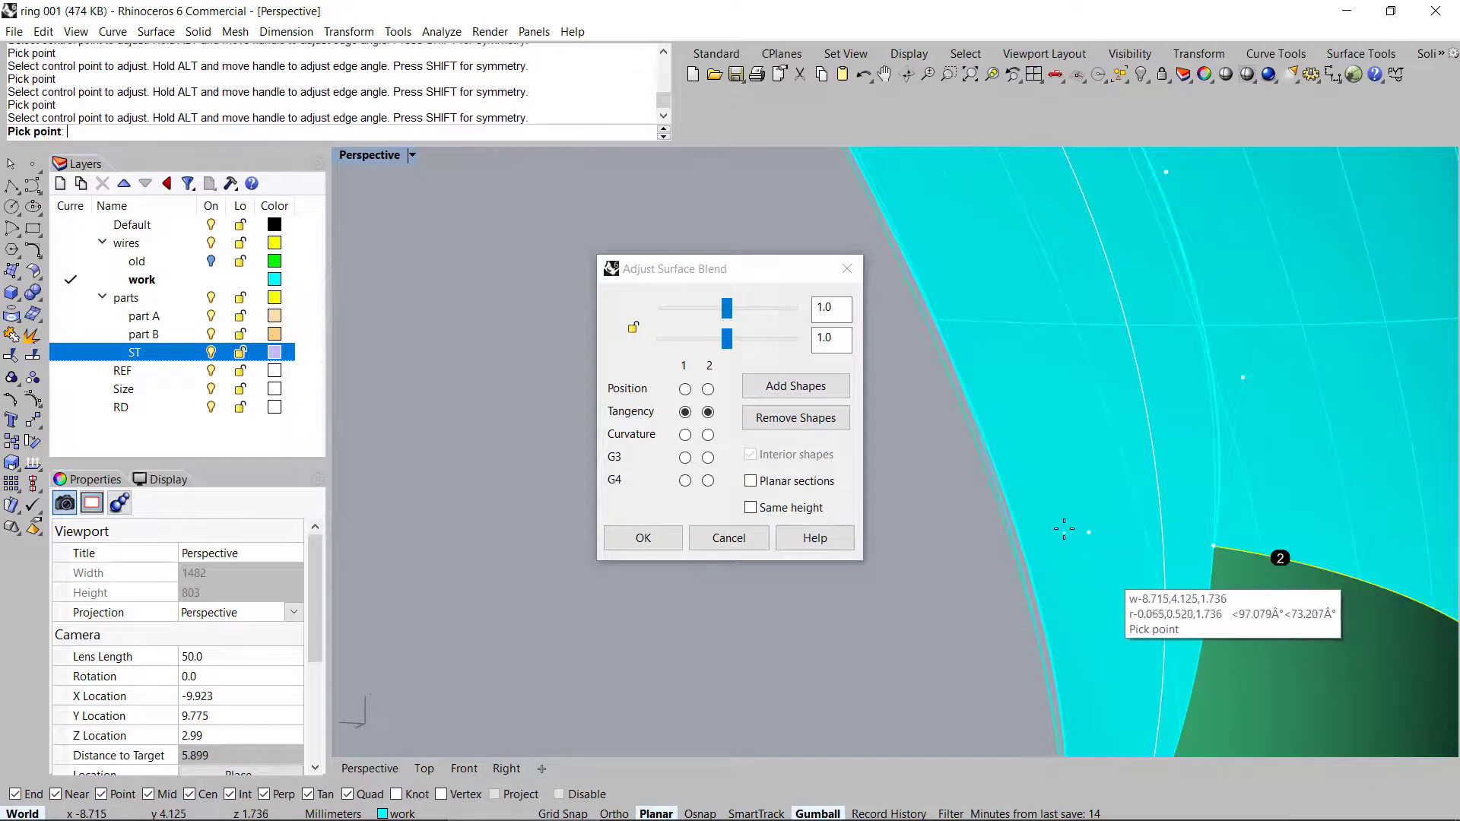
left_click(1064, 529)
scroll(1017, 495, "down", 10)
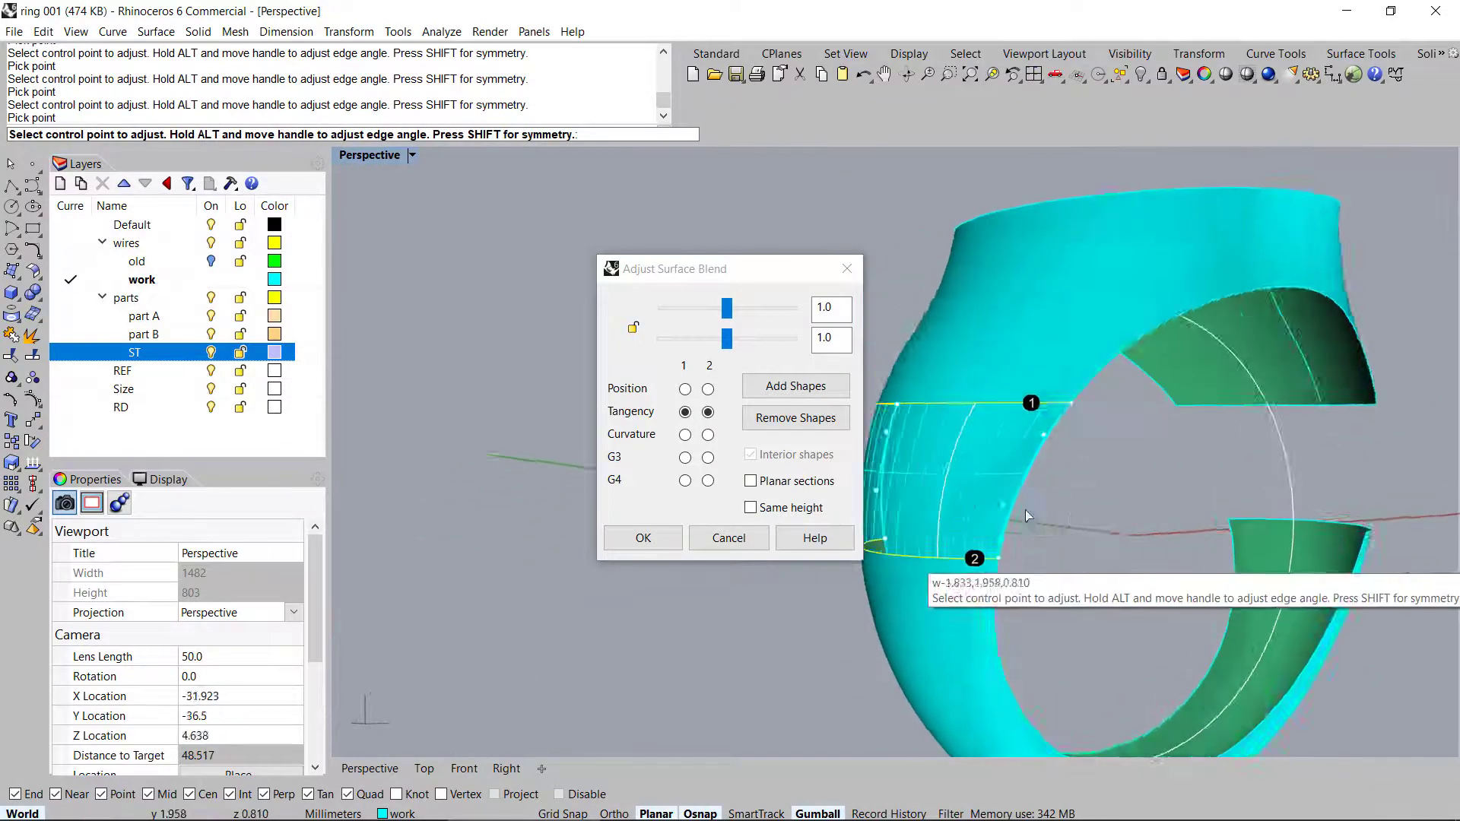
Adjust the blend's lower-shank handle on the finger-hole edge once more and complete the tangent surface blend
scroll(1034, 514, "up", 10)
left_click(913, 485)
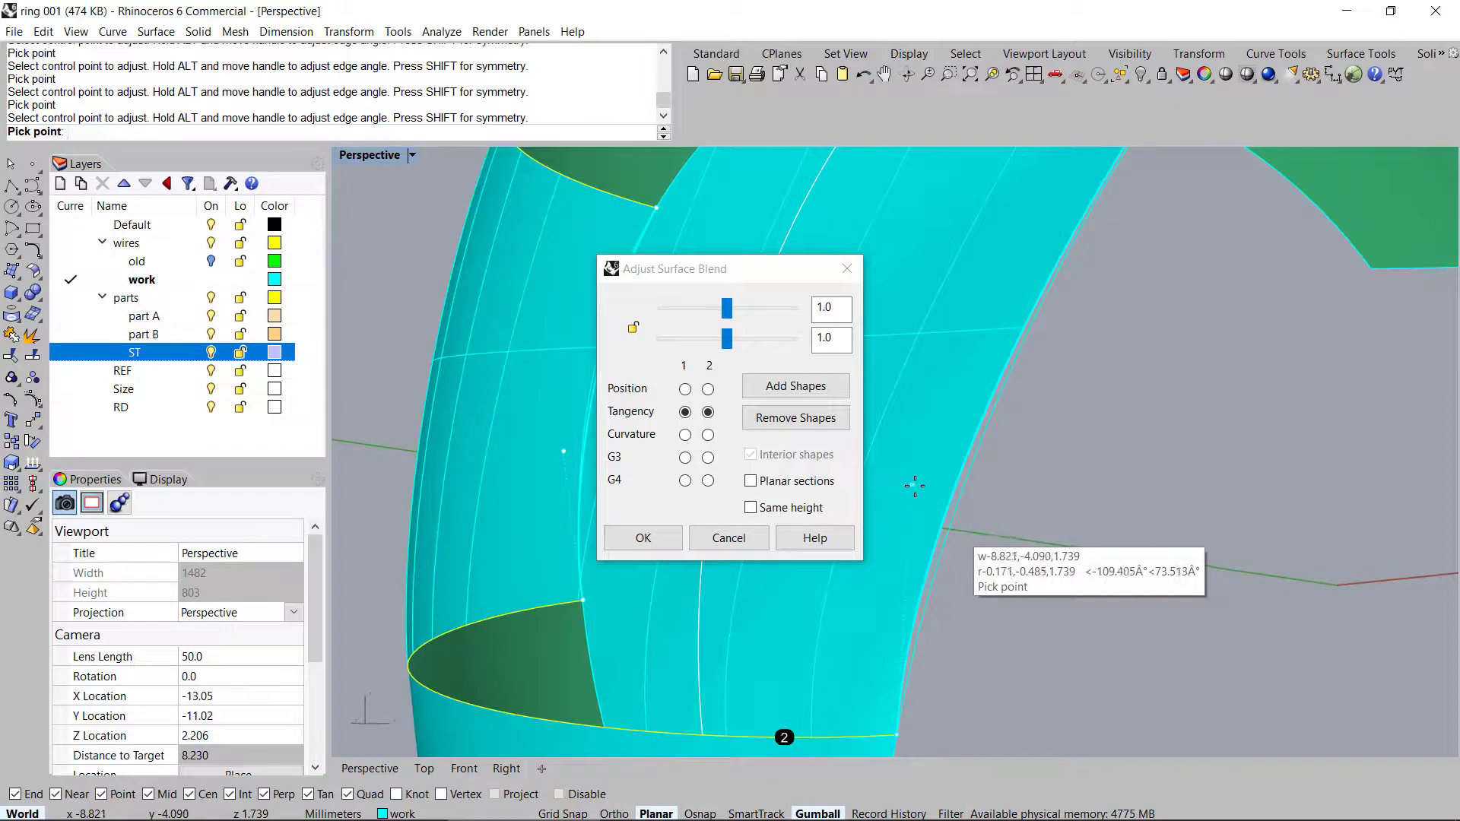
left_click(945, 487)
scroll(946, 487, "down", 7)
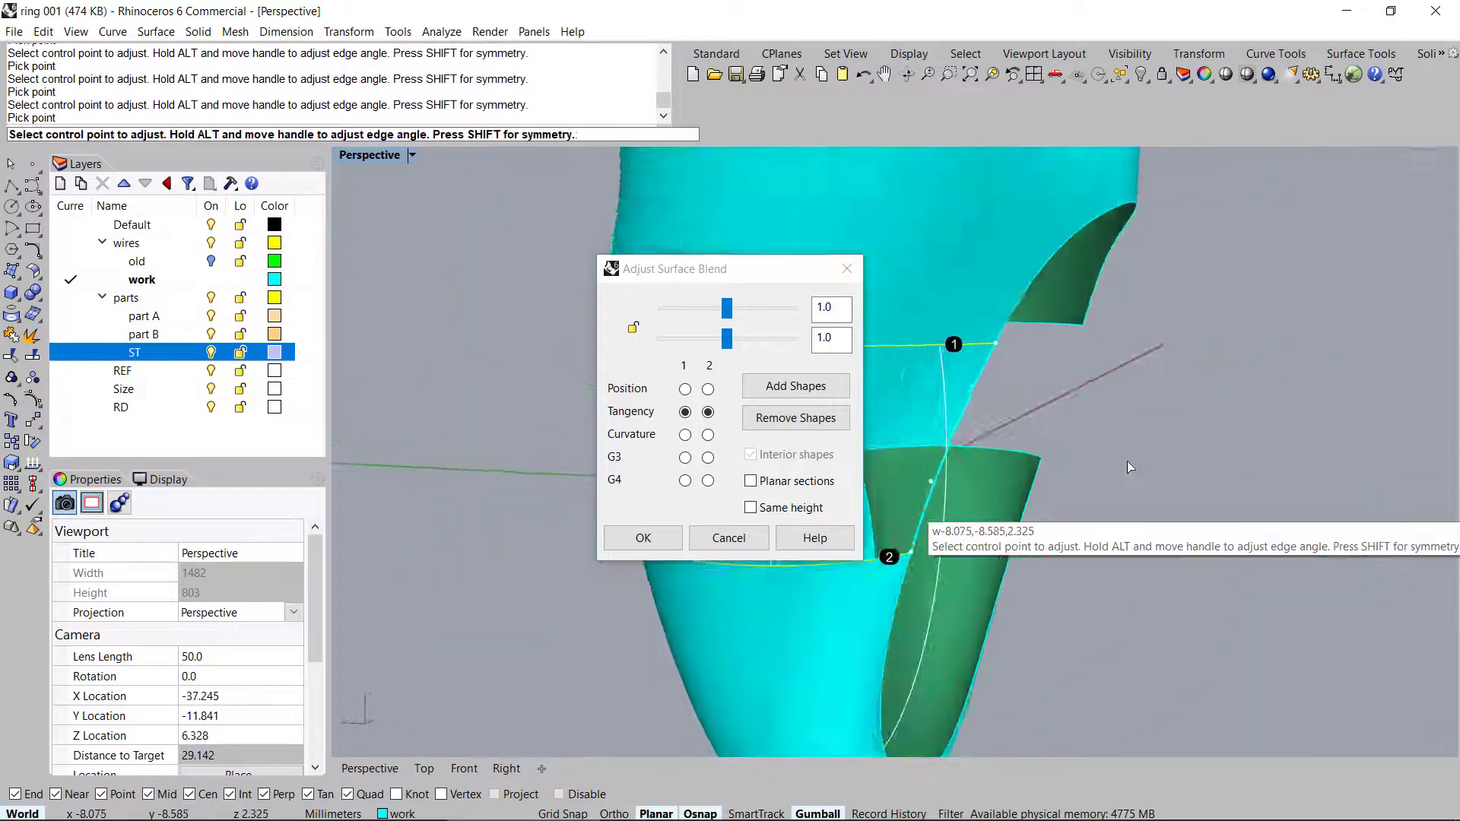
scroll(1126, 460, "down", 5)
key("Return")
Examine the finished side blend's inner edge and its seams with the head and lower shank from several angles
scroll(1032, 460, "up", 5)
right_click_drag(1140, 479, 959, 496)
right_click_drag(853, 477, 974, 448)
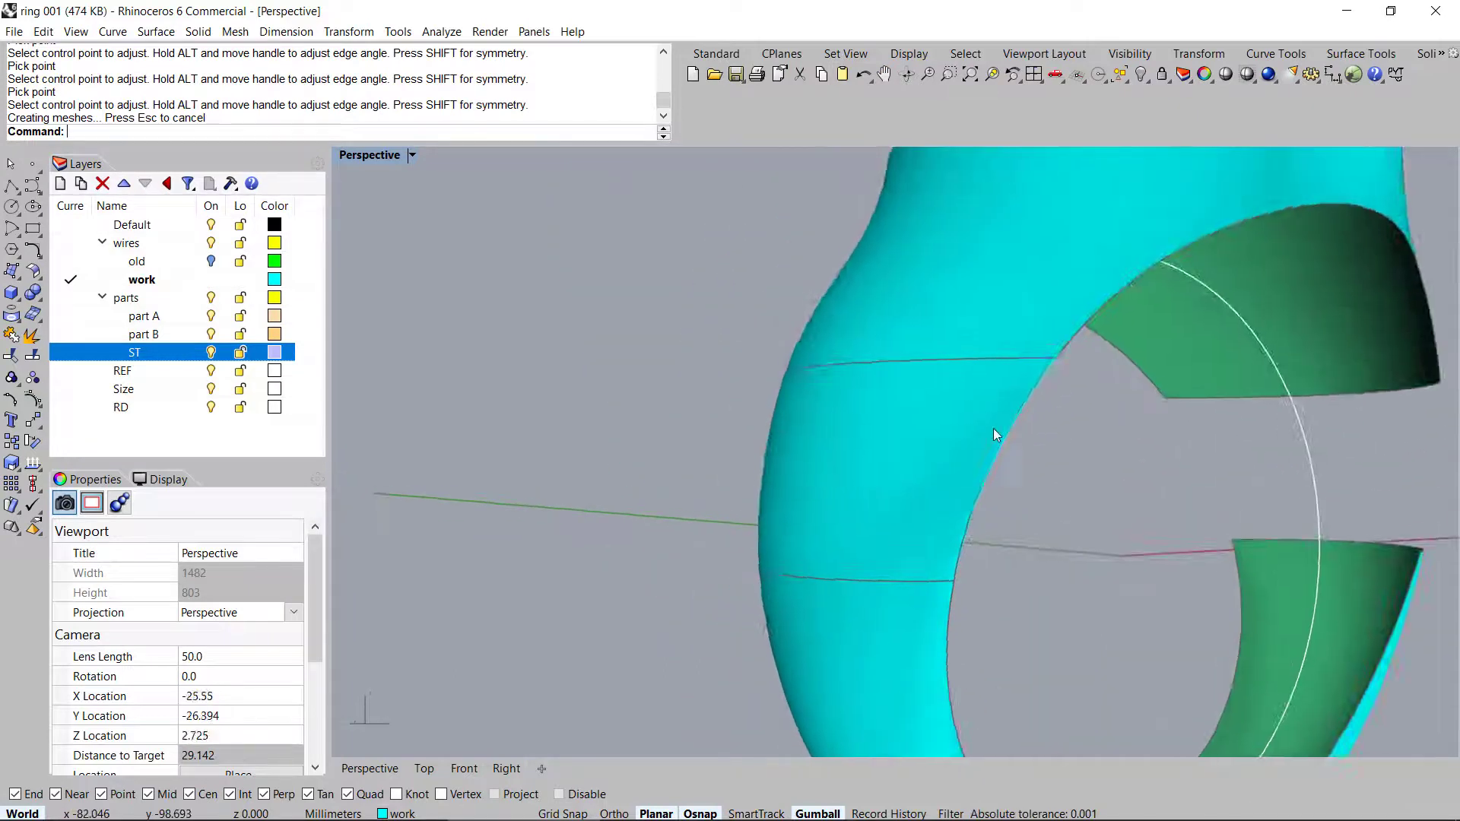
scroll(1010, 476, "up", 10)
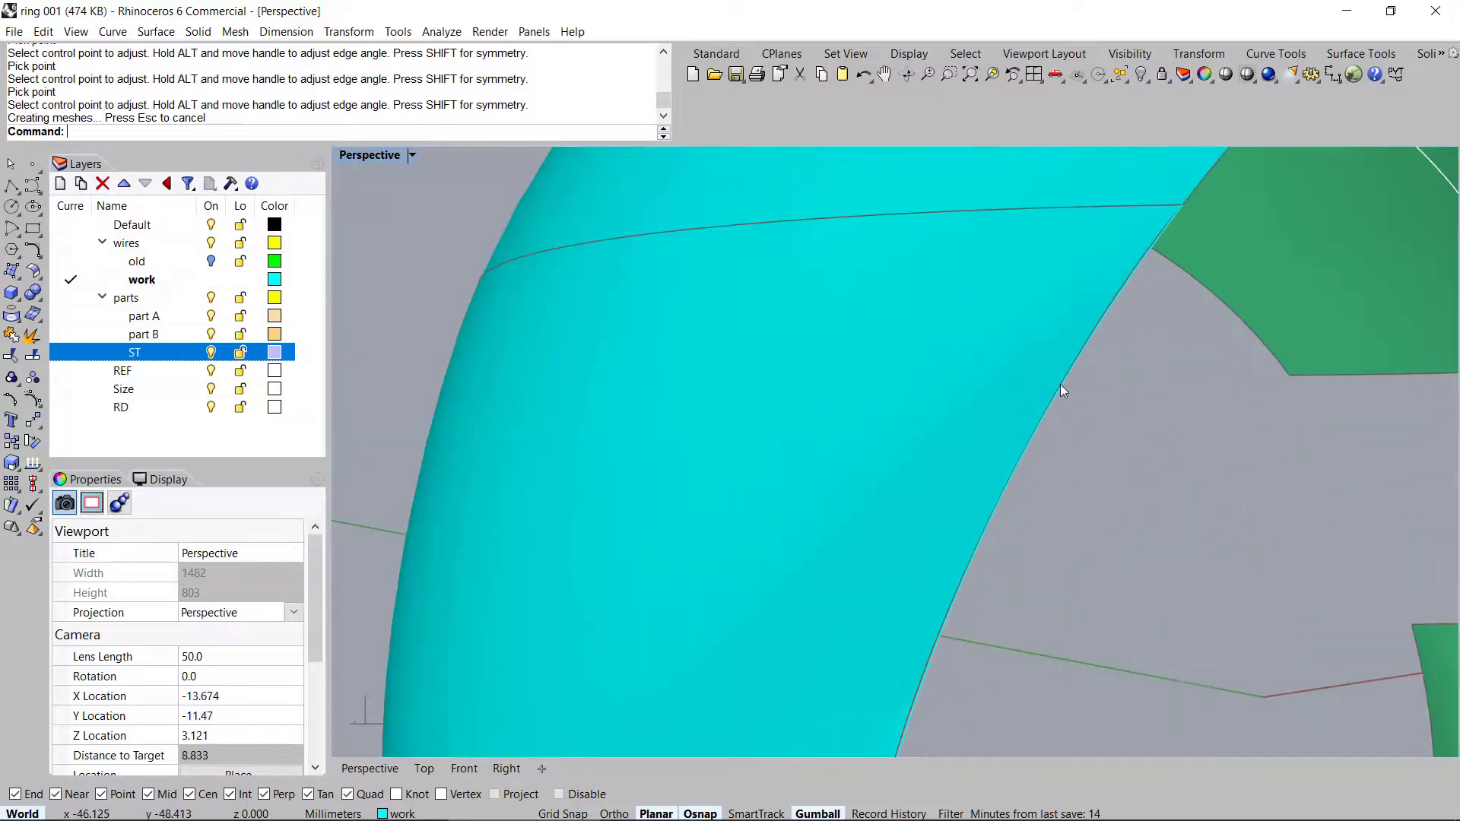
scroll(1066, 377, "down", 20)
right_click_drag(1056, 345, 1070, 385)
scroll(891, 326, "up", 4)
right_click_drag(891, 325, 903, 462)
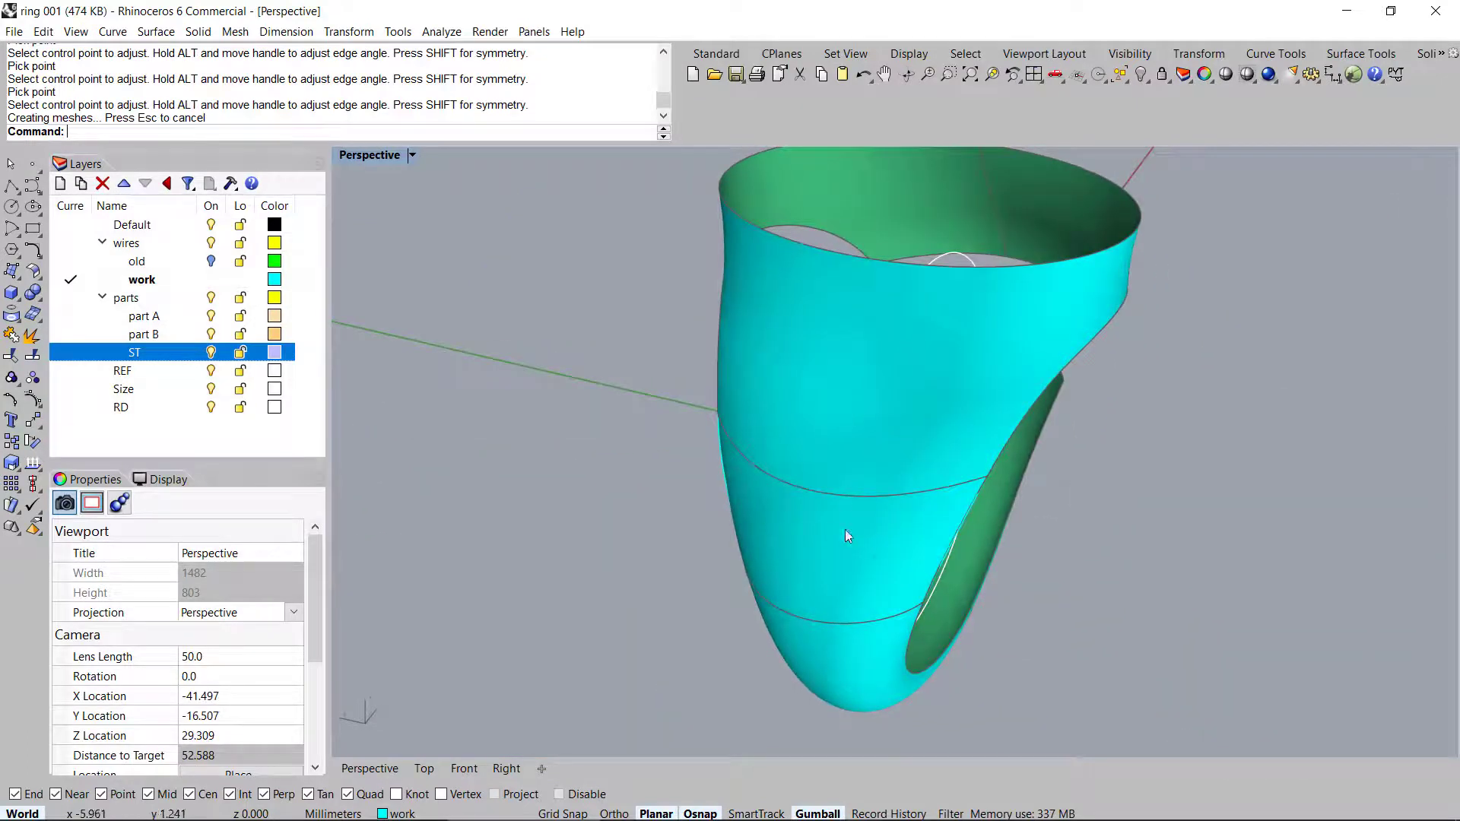
right_click_drag(883, 546, 815, 562)
scroll(879, 432, "down", 4)
middle_click(807, 396)
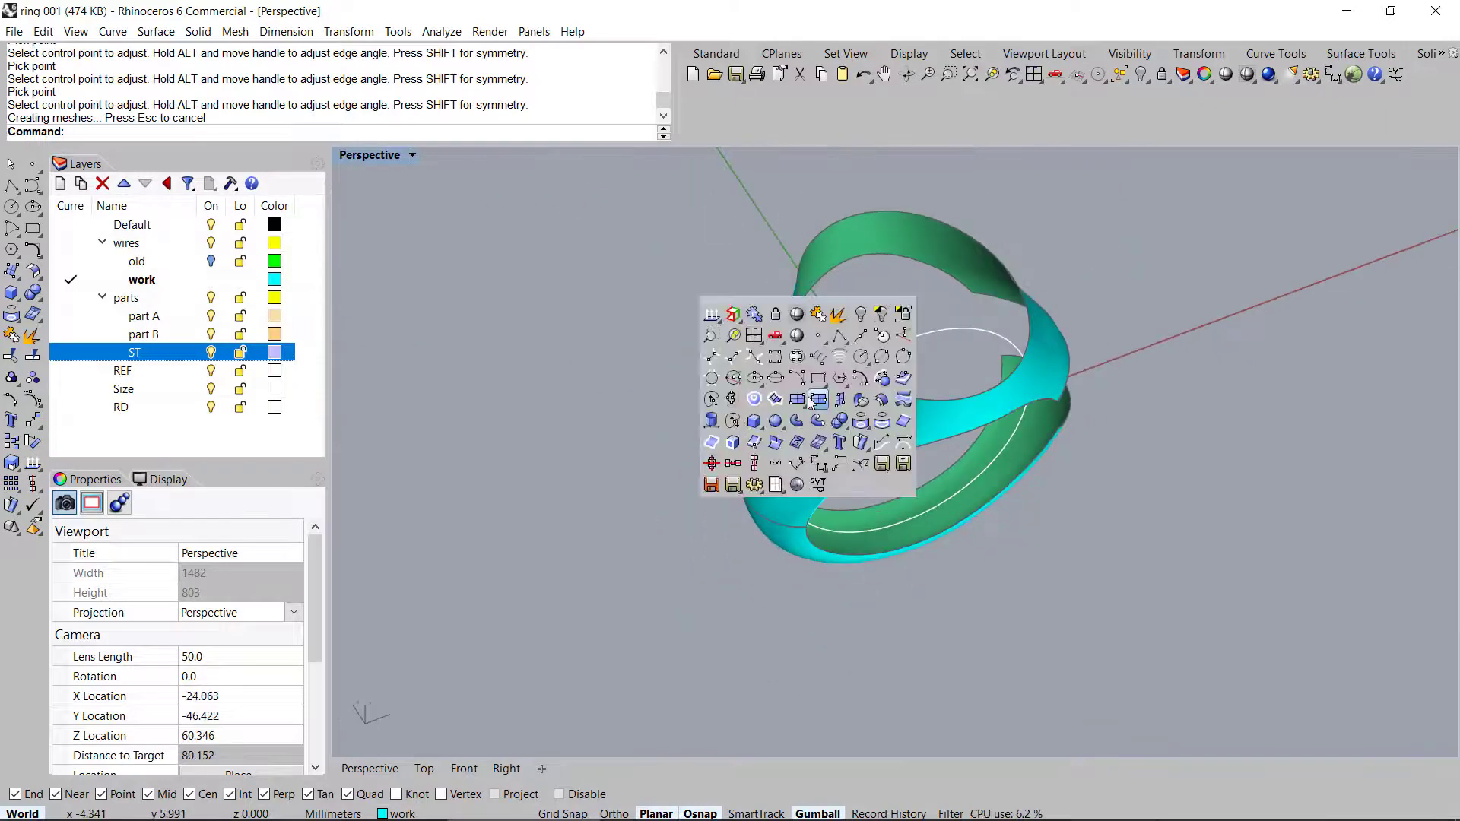
right_click_drag(810, 401, 773, 458)
Create a vertical plane starting at 0,0,0 that cuts through the middle of the blended side section
middle_click(858, 459)
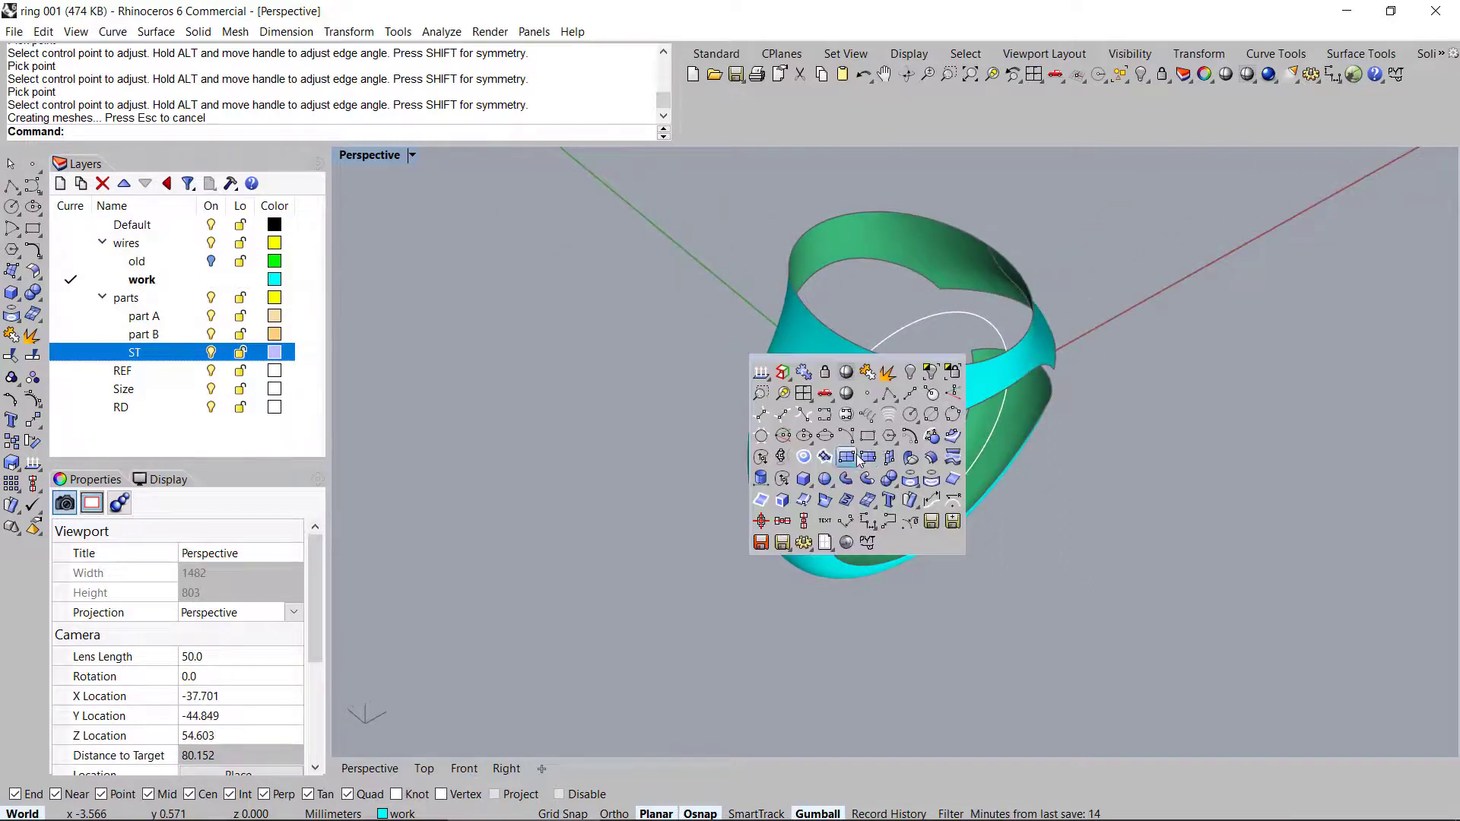
left_click(889, 461)
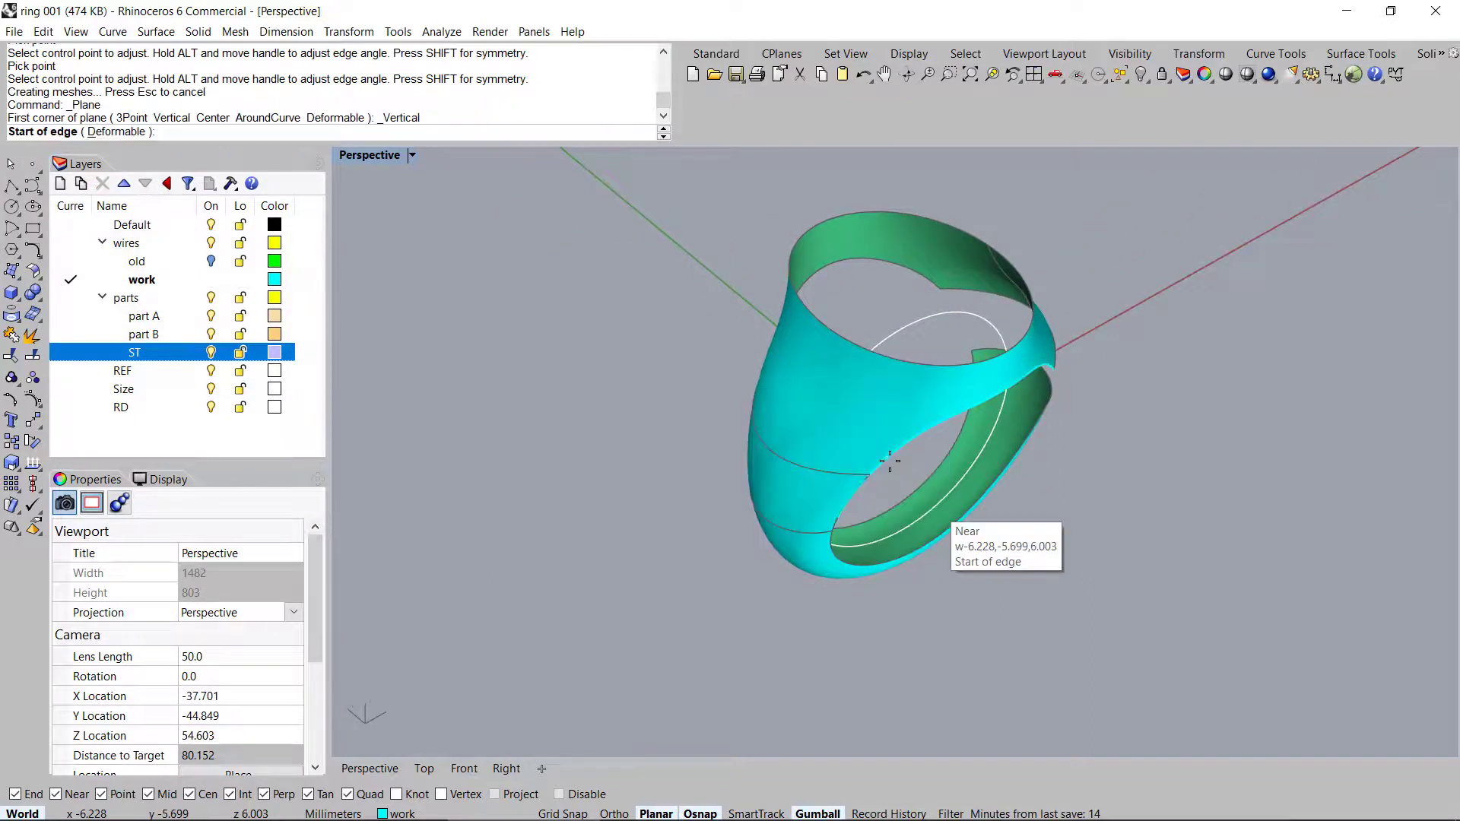
type("0,0,0")
key("Return")
left_click(583, 644, "shift")
right_click_drag(746, 597, 723, 329)
left_click(731, 215)
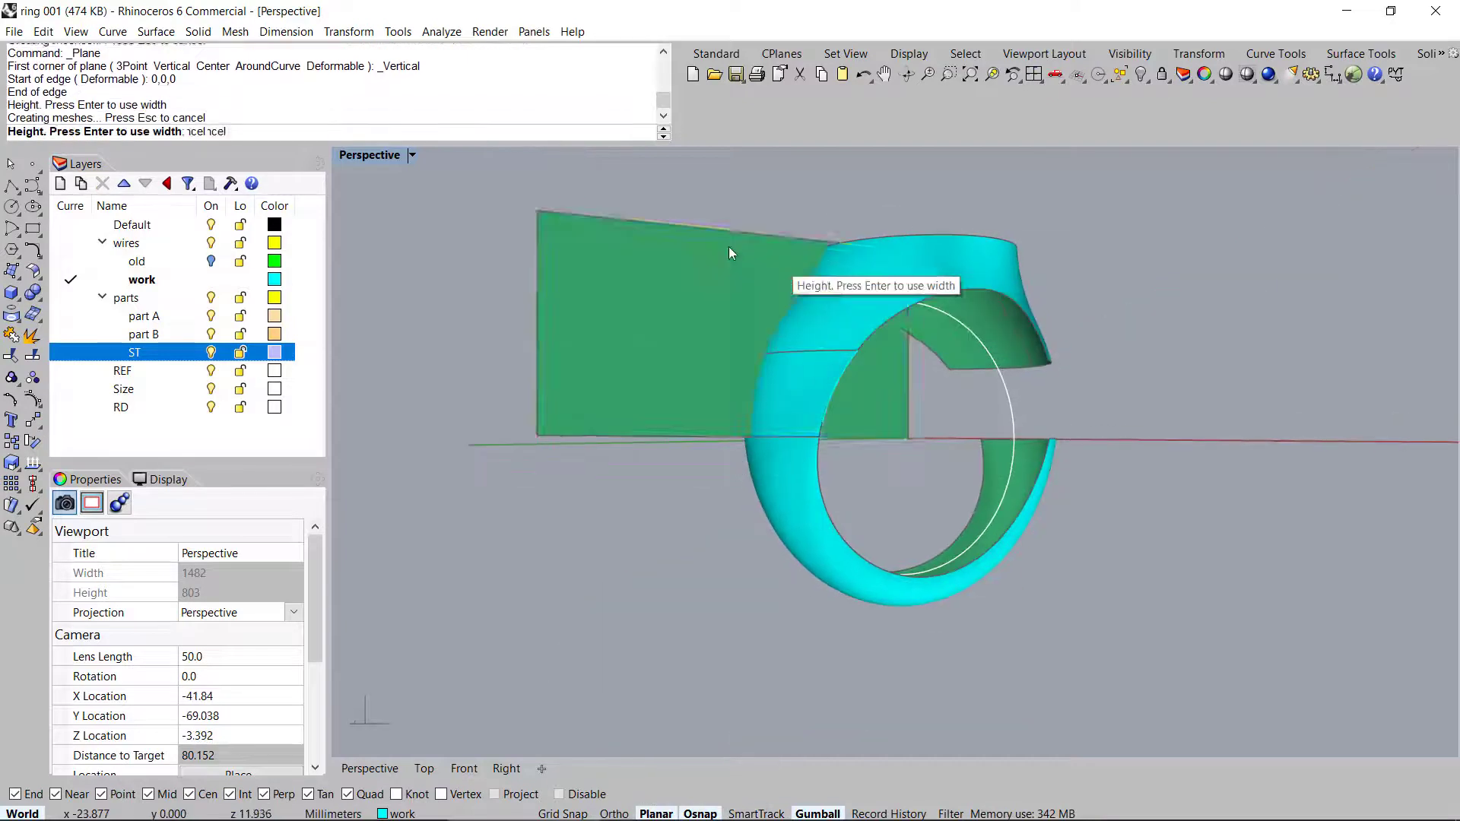
Intersect the vertical plane with the blend surface to get its centre curve and delete the plane
left_click_drag(781, 306, 719, 387)
right_click_drag(721, 387, 801, 417)
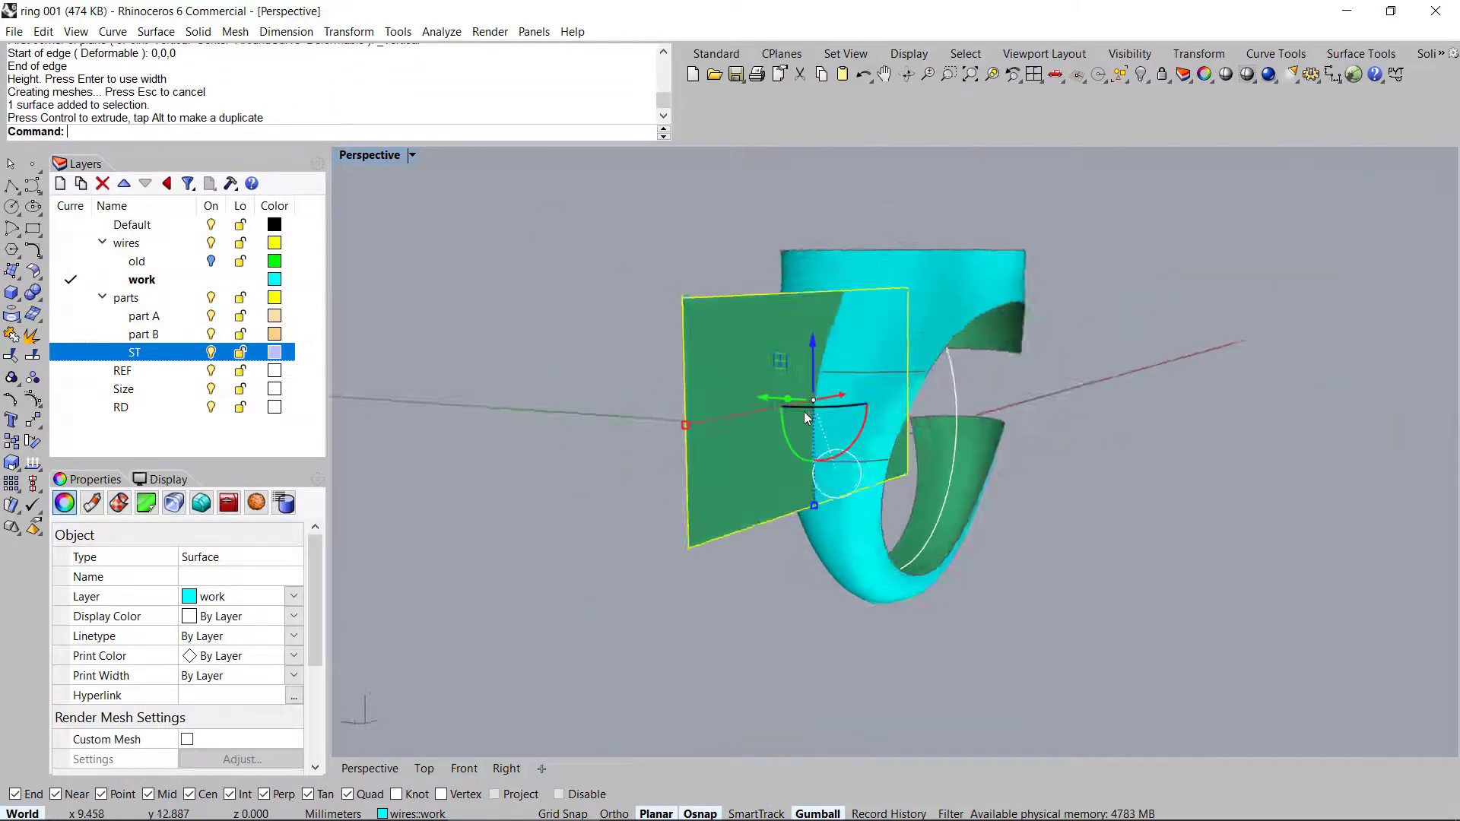
scroll(800, 420, "up", 8)
left_click(930, 477, "shift")
middle_click(933, 483)
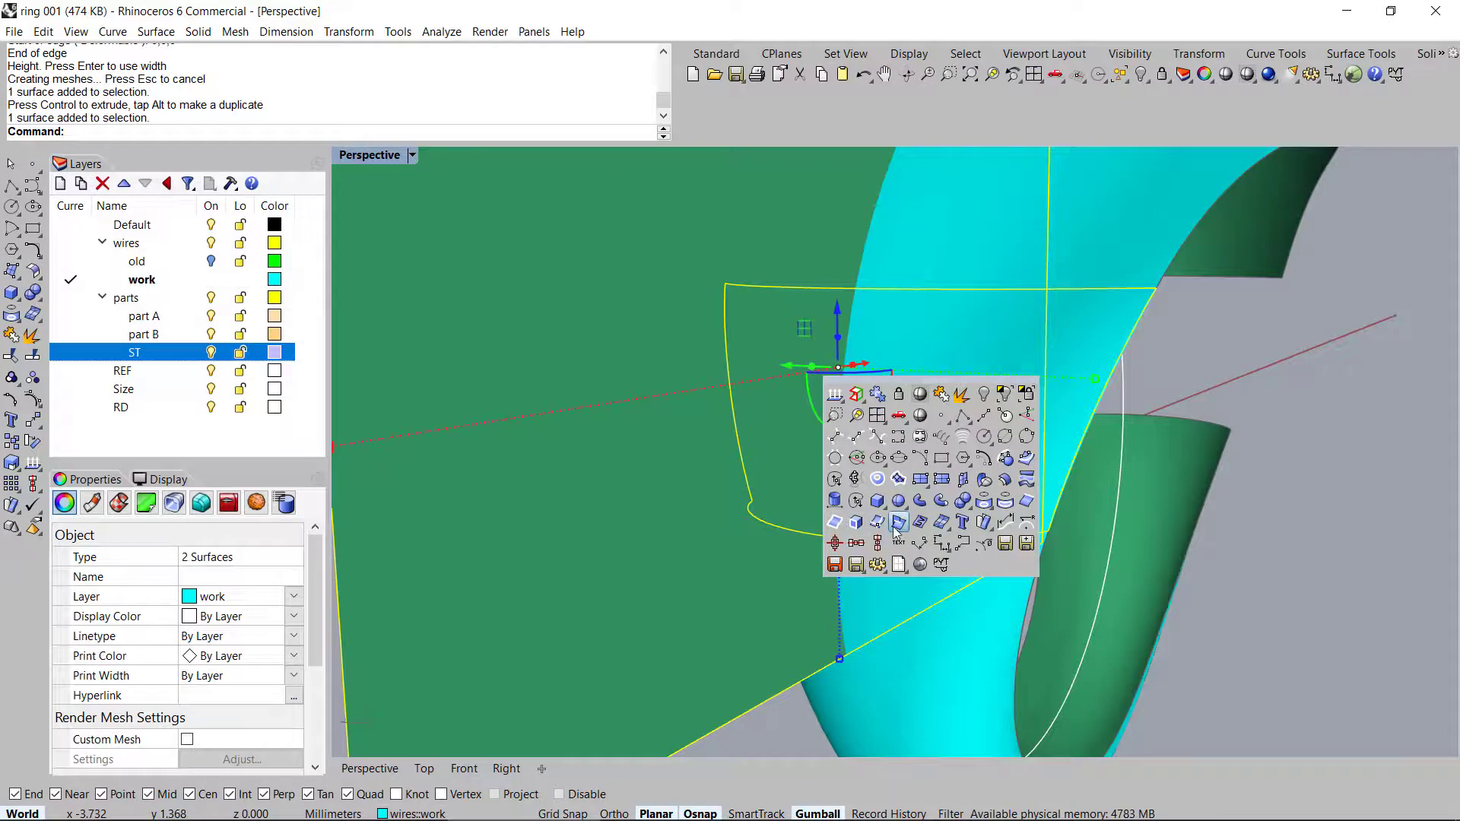
left_click(878, 541)
key("Delete")
Move the head, side blend and lower-shank surfaces to the part A layer
right_click_drag(764, 595, 833, 466)
left_click(851, 530)
left_click(890, 438, "shift")
left_click(886, 308, "shift")
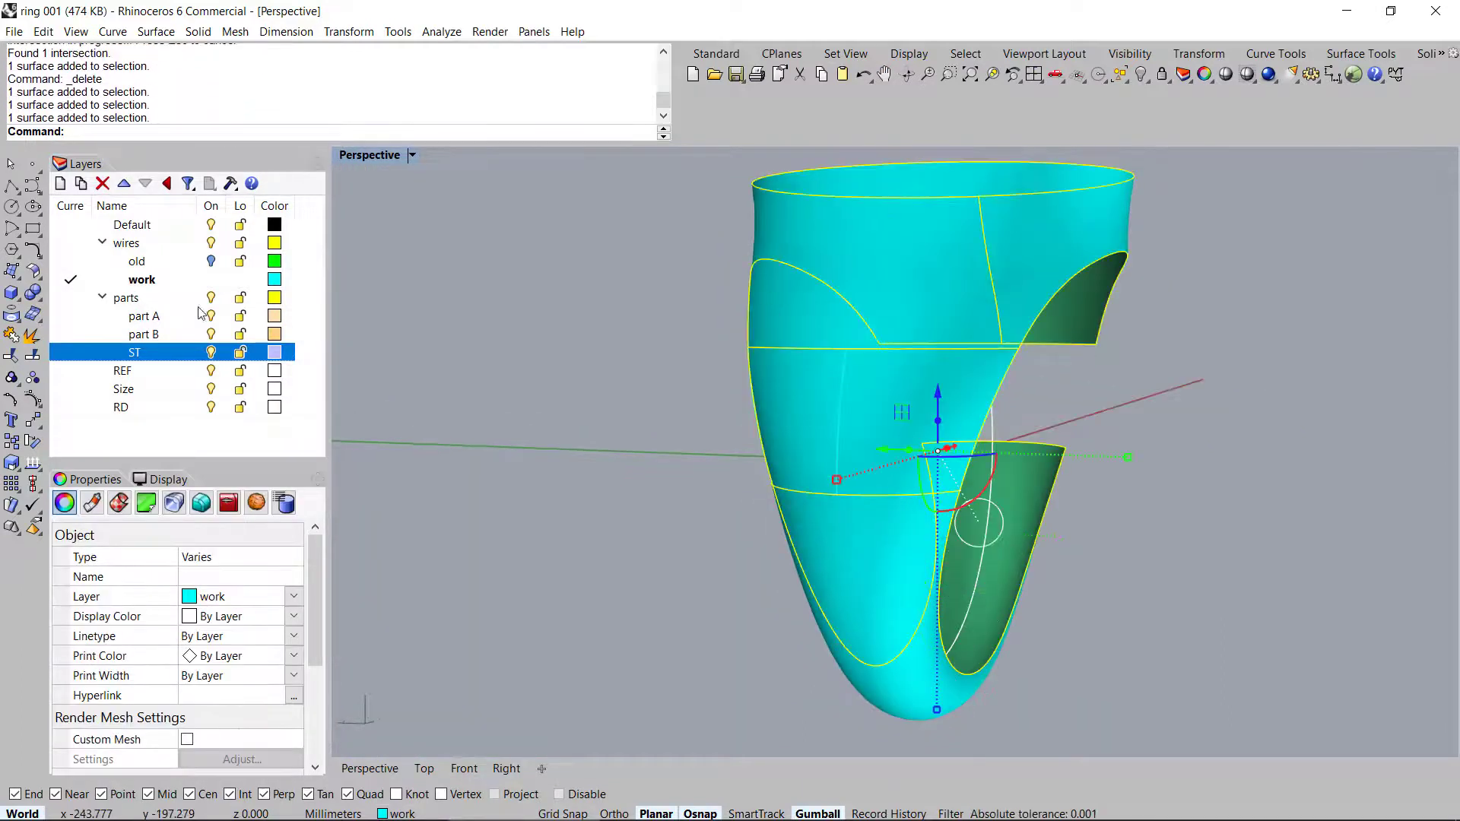
right_click(141, 327)
right_click(147, 311)
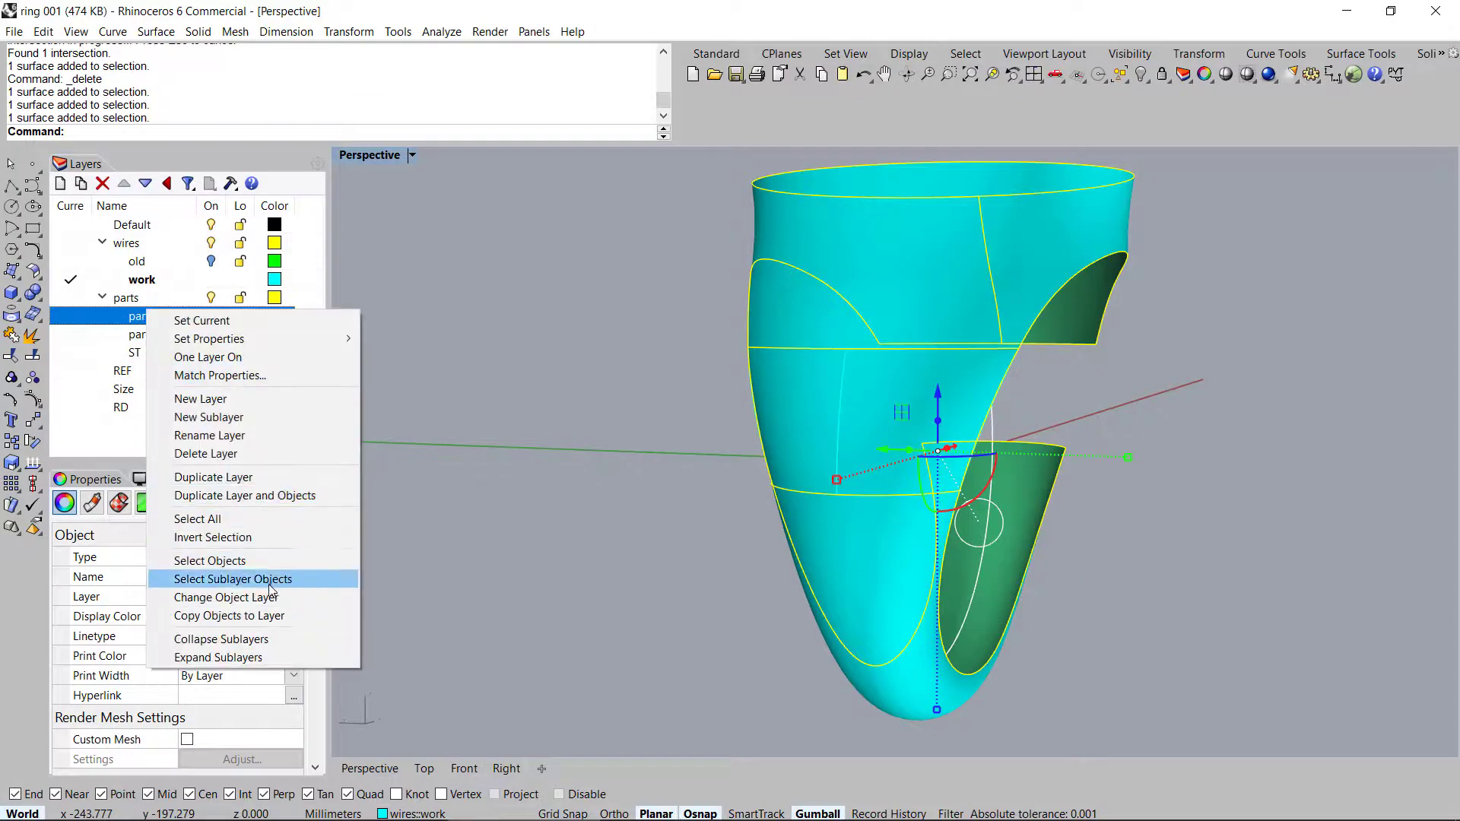
left_click(228, 597)
Extract six V-direction isocurves across one half of the blend surface, from its centre curve towards the edge
scroll(897, 427, "up", 5)
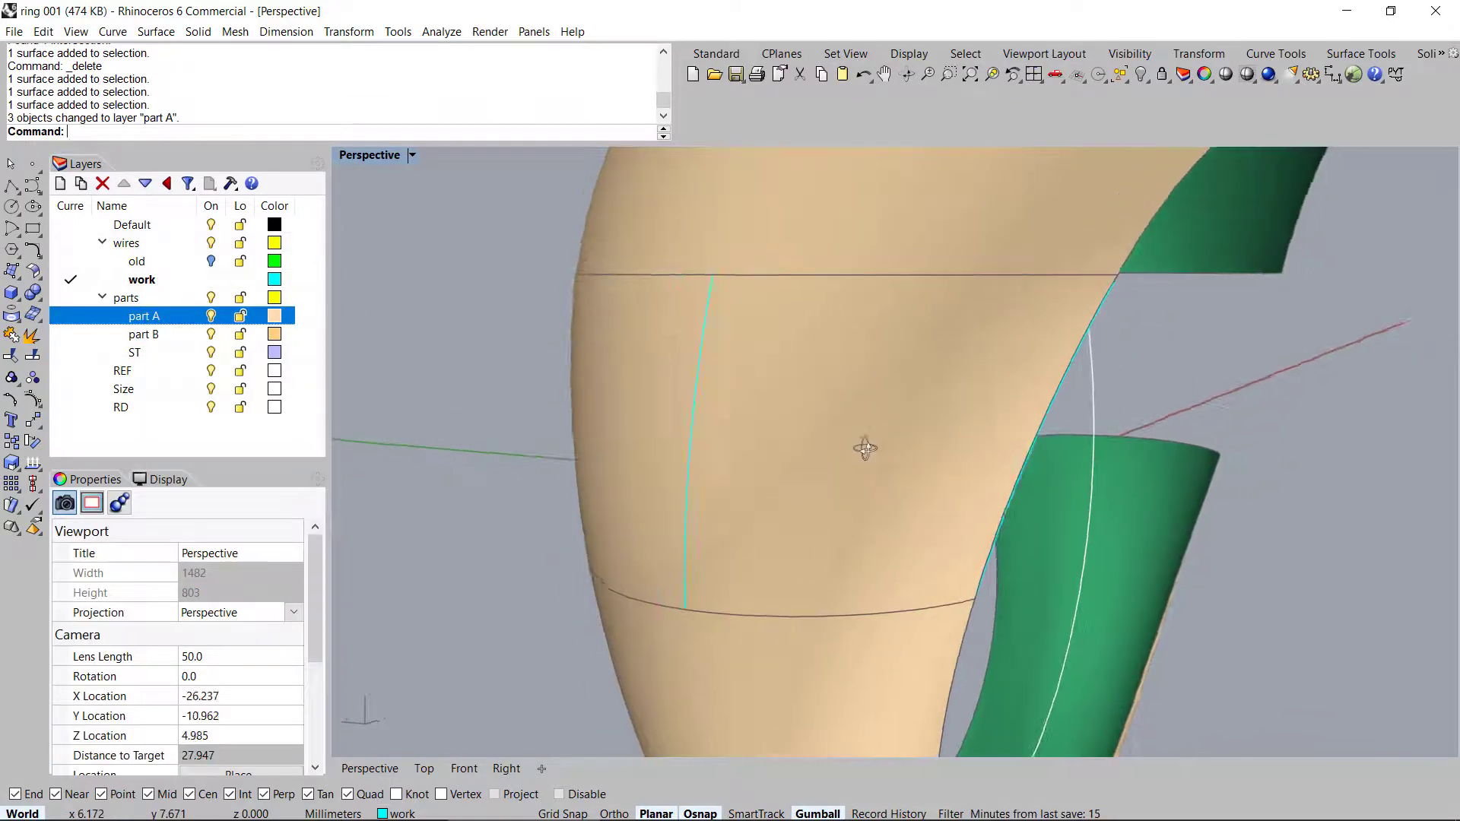
middle_click(850, 454)
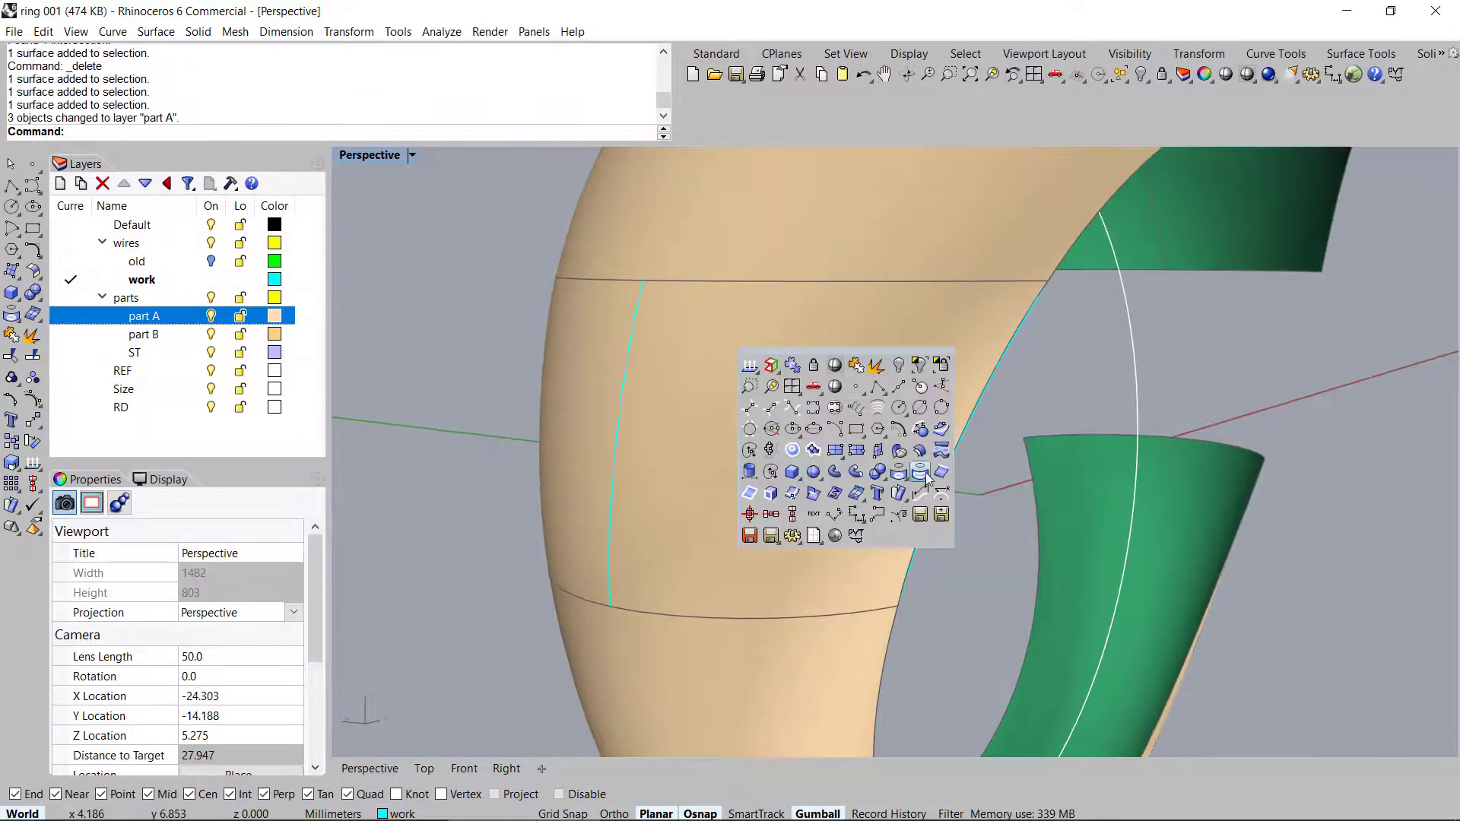
left_click(791, 493)
left_click(730, 490)
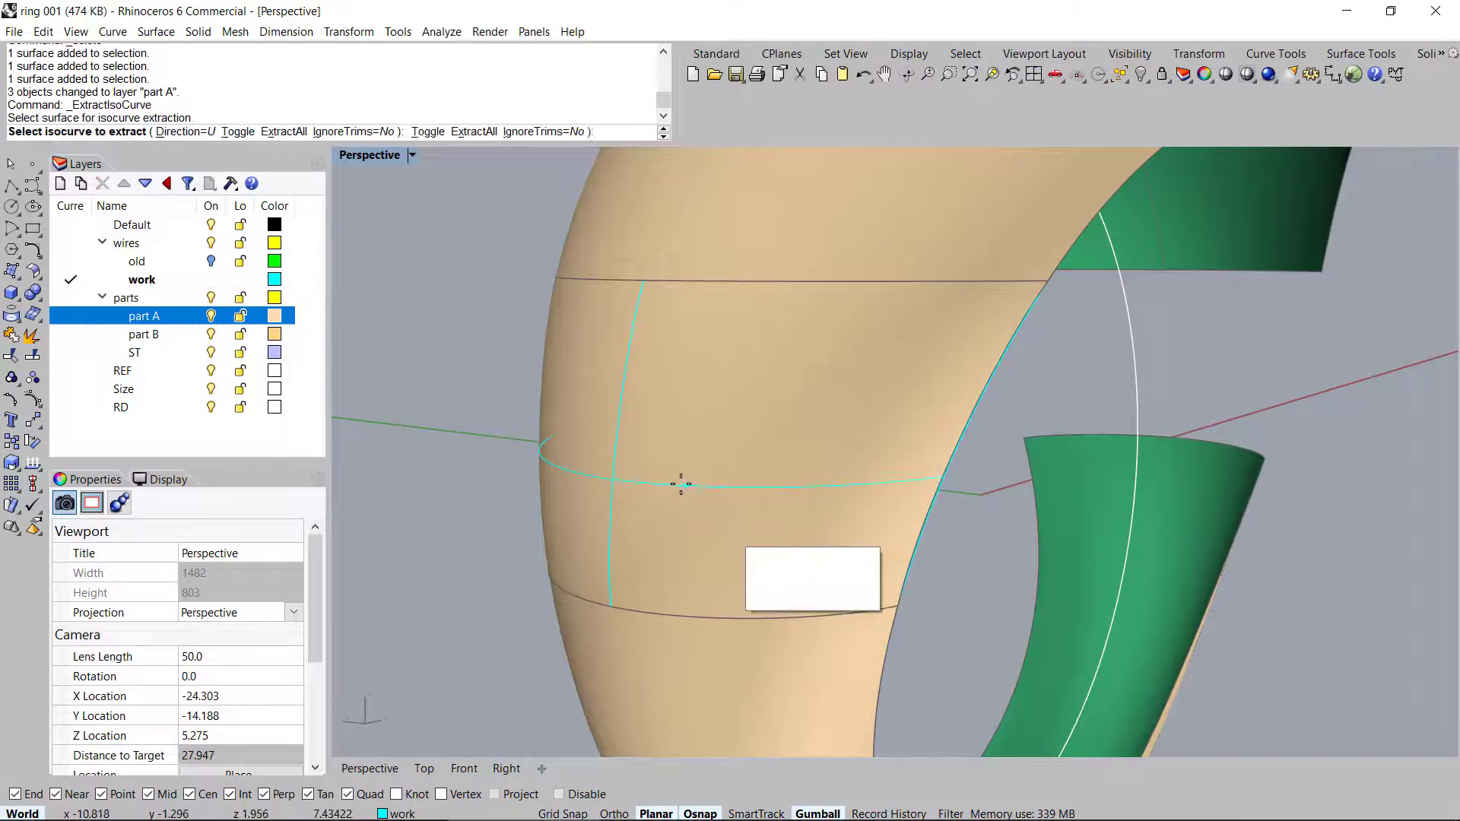
type("t")
key("Return")
left_click(669, 440)
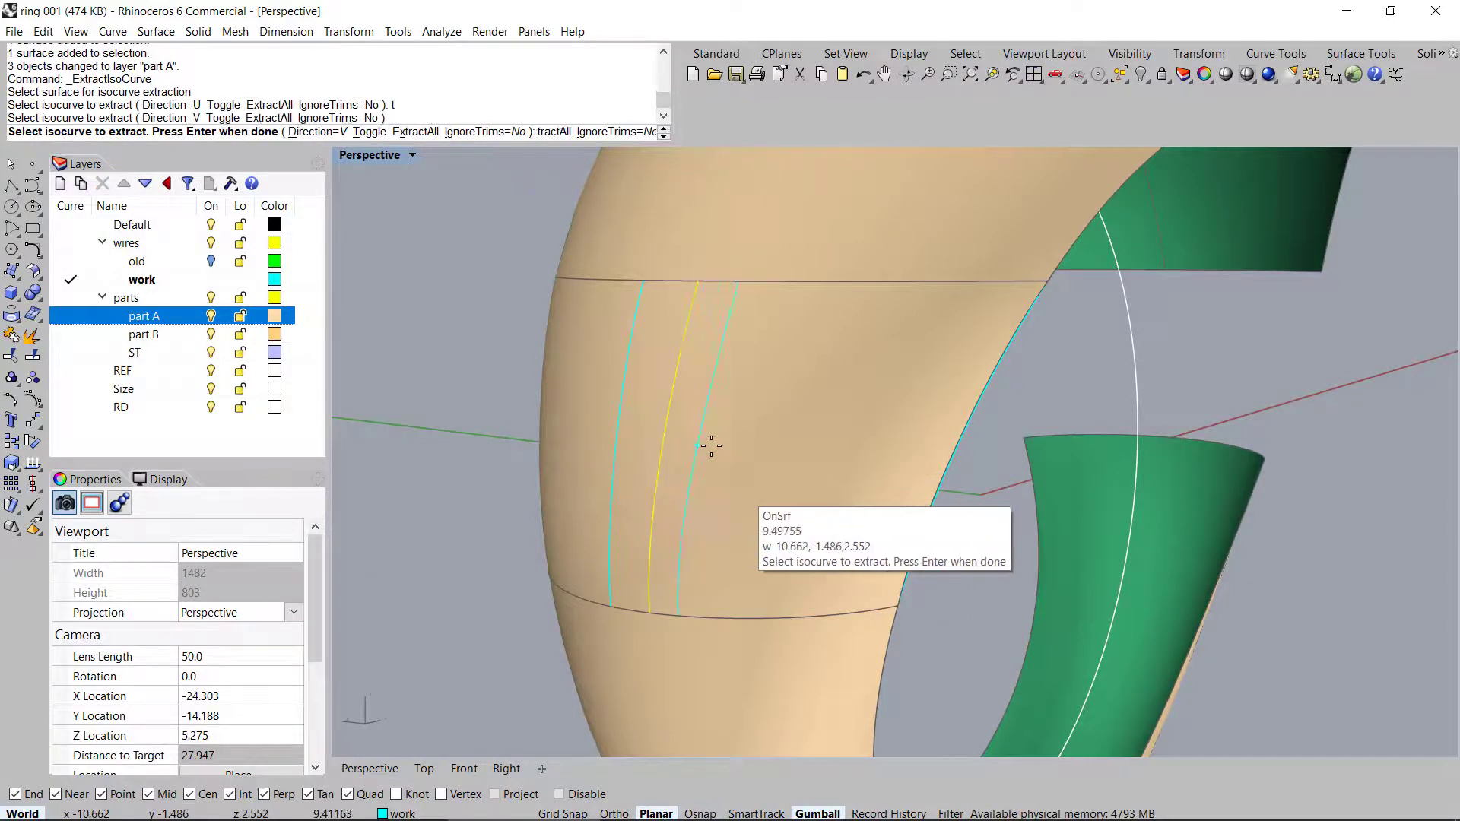
left_click(723, 438)
left_click(765, 434)
left_click(838, 424)
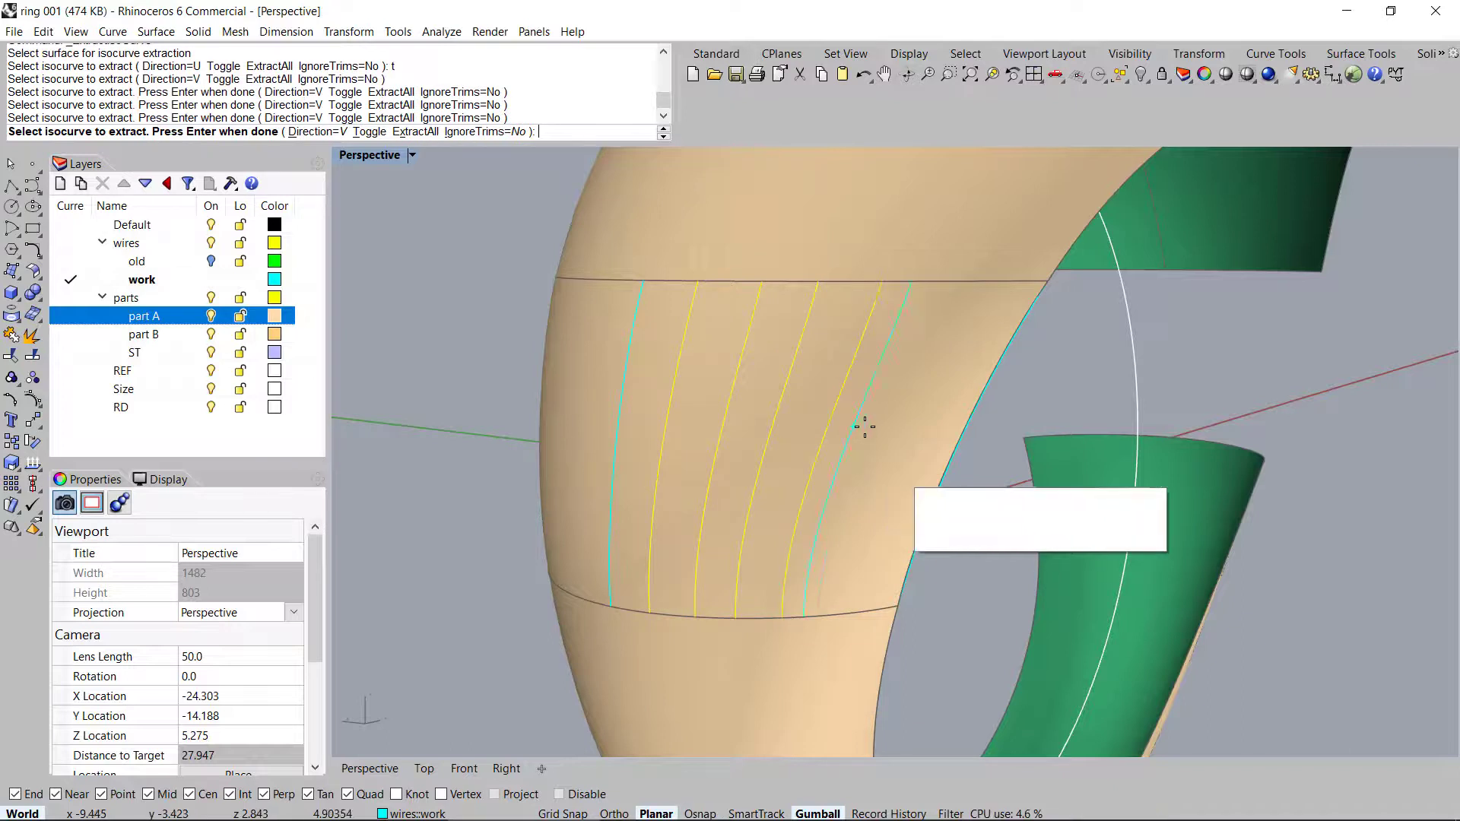
left_click(893, 426)
left_click(927, 425)
right_click(940, 362)
Delete the side blend surface, keeping the extracted curves
scroll(940, 362, "down", 6)
right_click_drag(939, 362, 883, 378)
left_click(748, 364)
key("Delete")
Mirror the extracted side curves, without the centre curve, across the ring's centre plane through 0,0,0
right_click_drag(783, 390, 1191, 365)
left_click_drag(1201, 354, 1034, 412)
right_click_drag(1034, 413, 866, 357)
right_click_drag(919, 447, 865, 361)
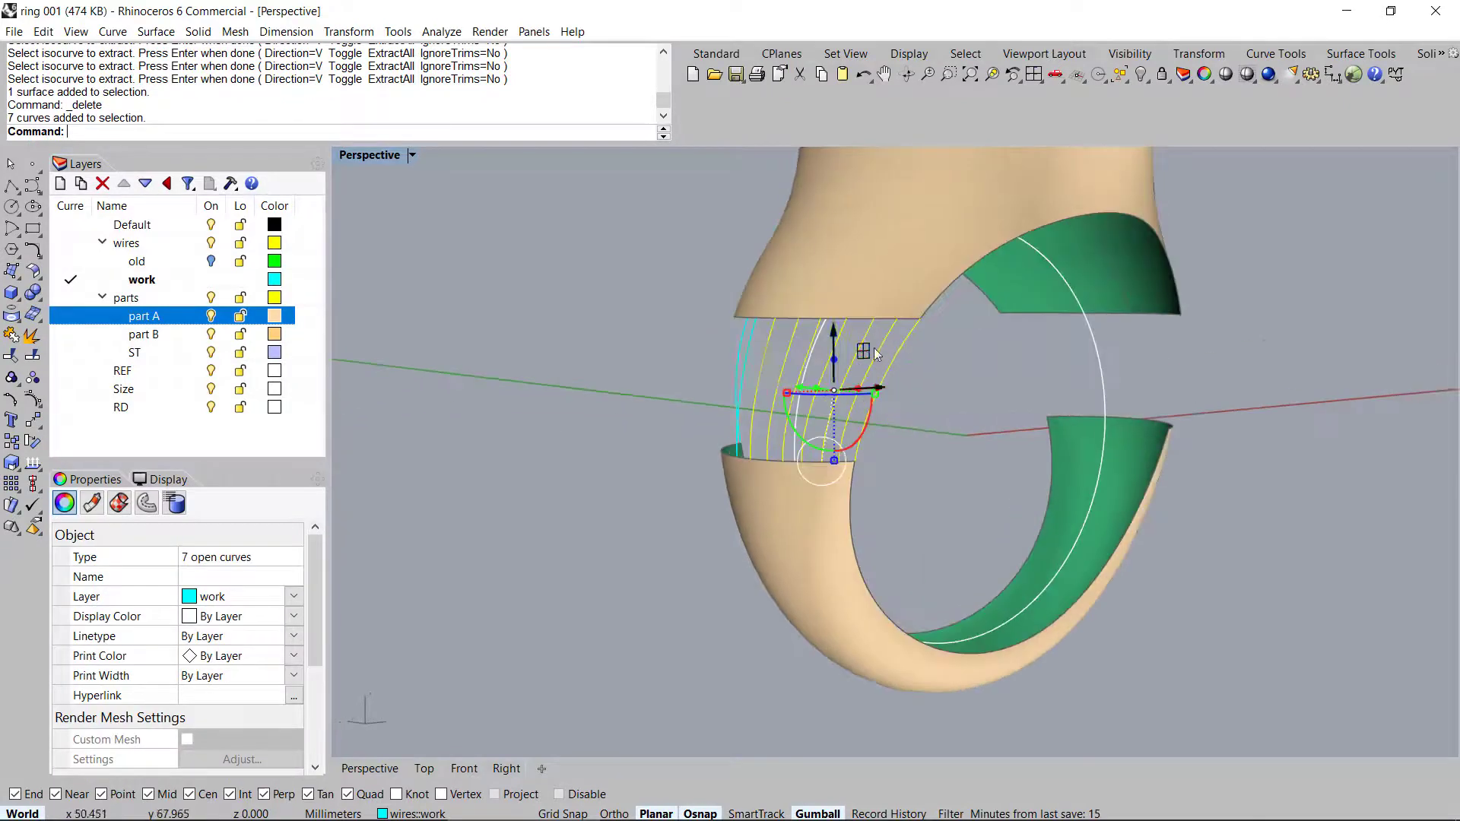
left_click(903, 349, "ctrl")
right_click_drag(991, 366, 929, 528)
key("m")
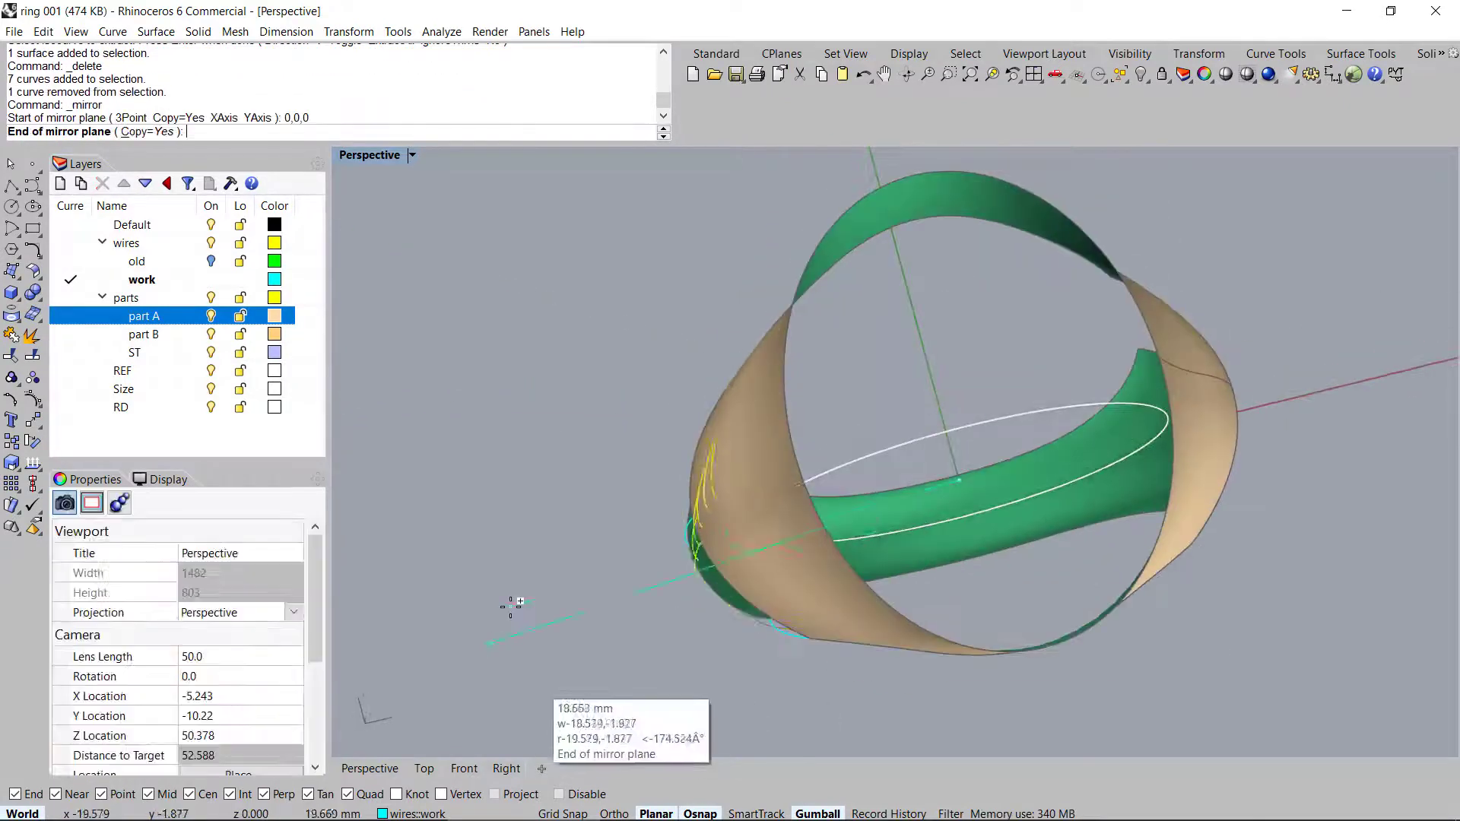
left_click(479, 618)
right_click_drag(486, 601, 677, 414)
Duplicate the head's lower edge and the shank's upper edge bordering the side gap
middle_click(574, 339)
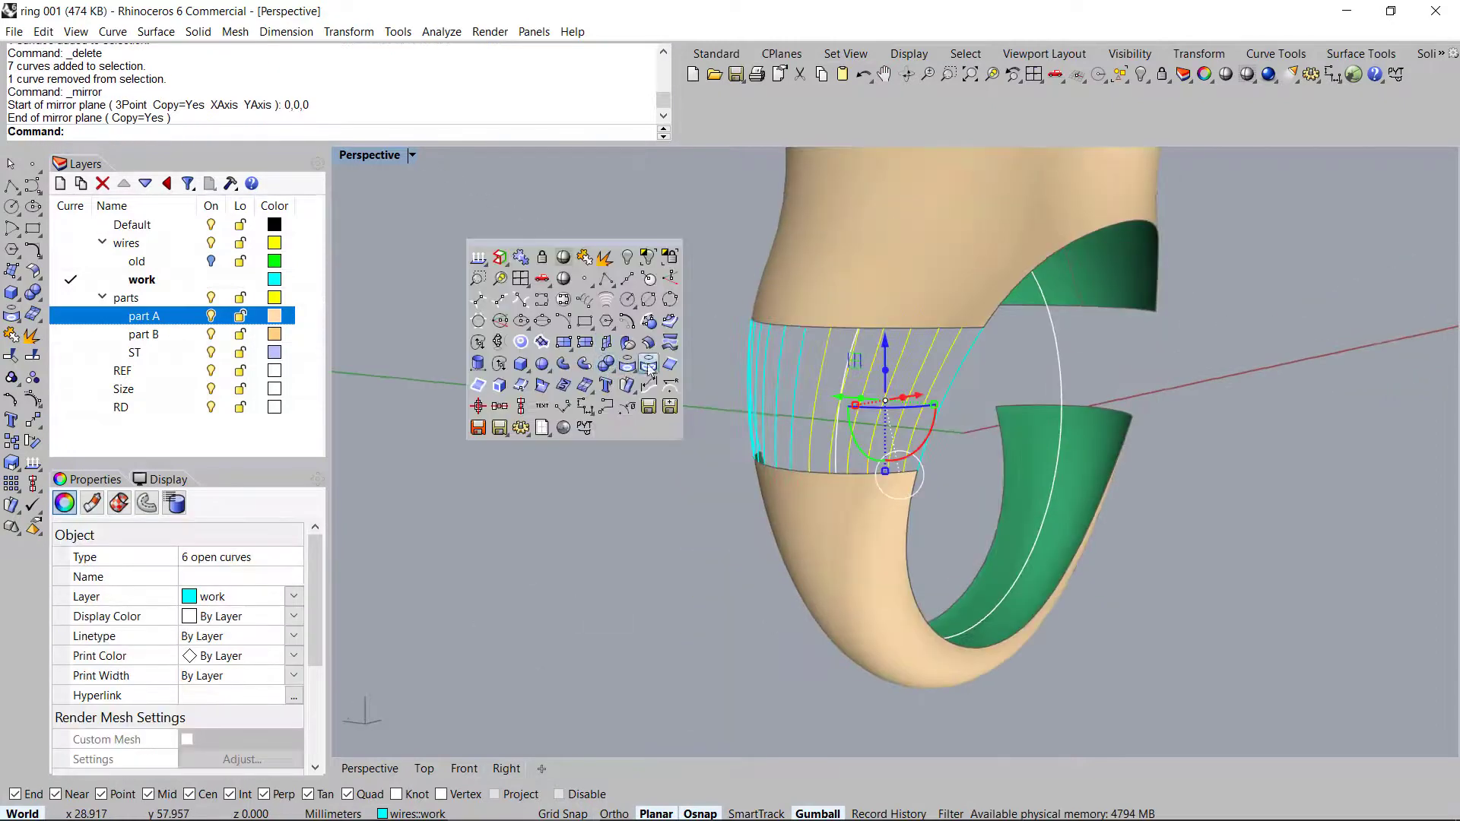
left_click(630, 367)
left_click(819, 327)
left_click(835, 475)
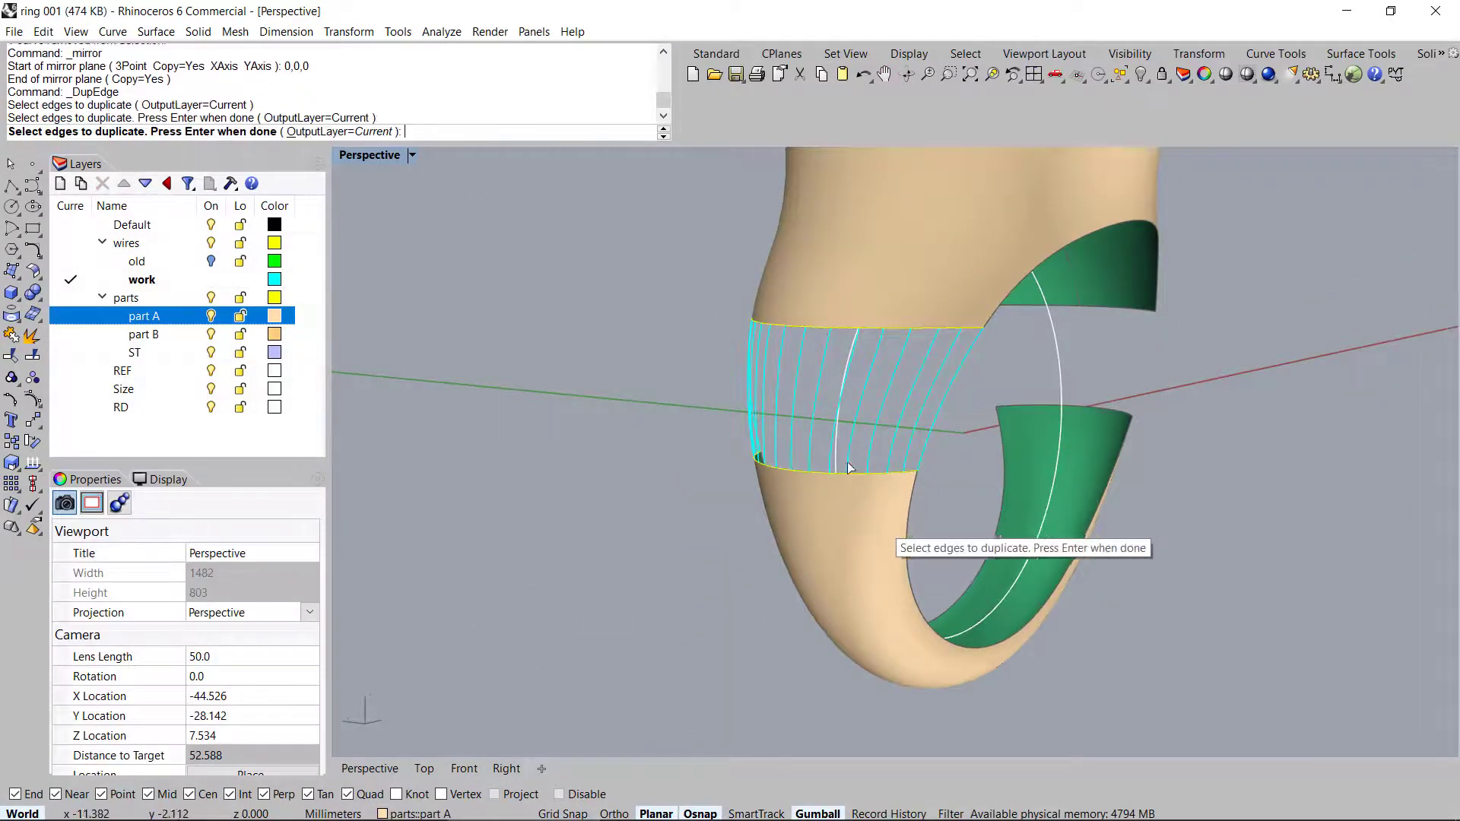
right_click(945, 400)
Build a surface across the side gap from the section curves and duplicated edges, and delete the curves
left_click_drag(577, 263, 1002, 540)
right_click_drag(1038, 504, 959, 503)
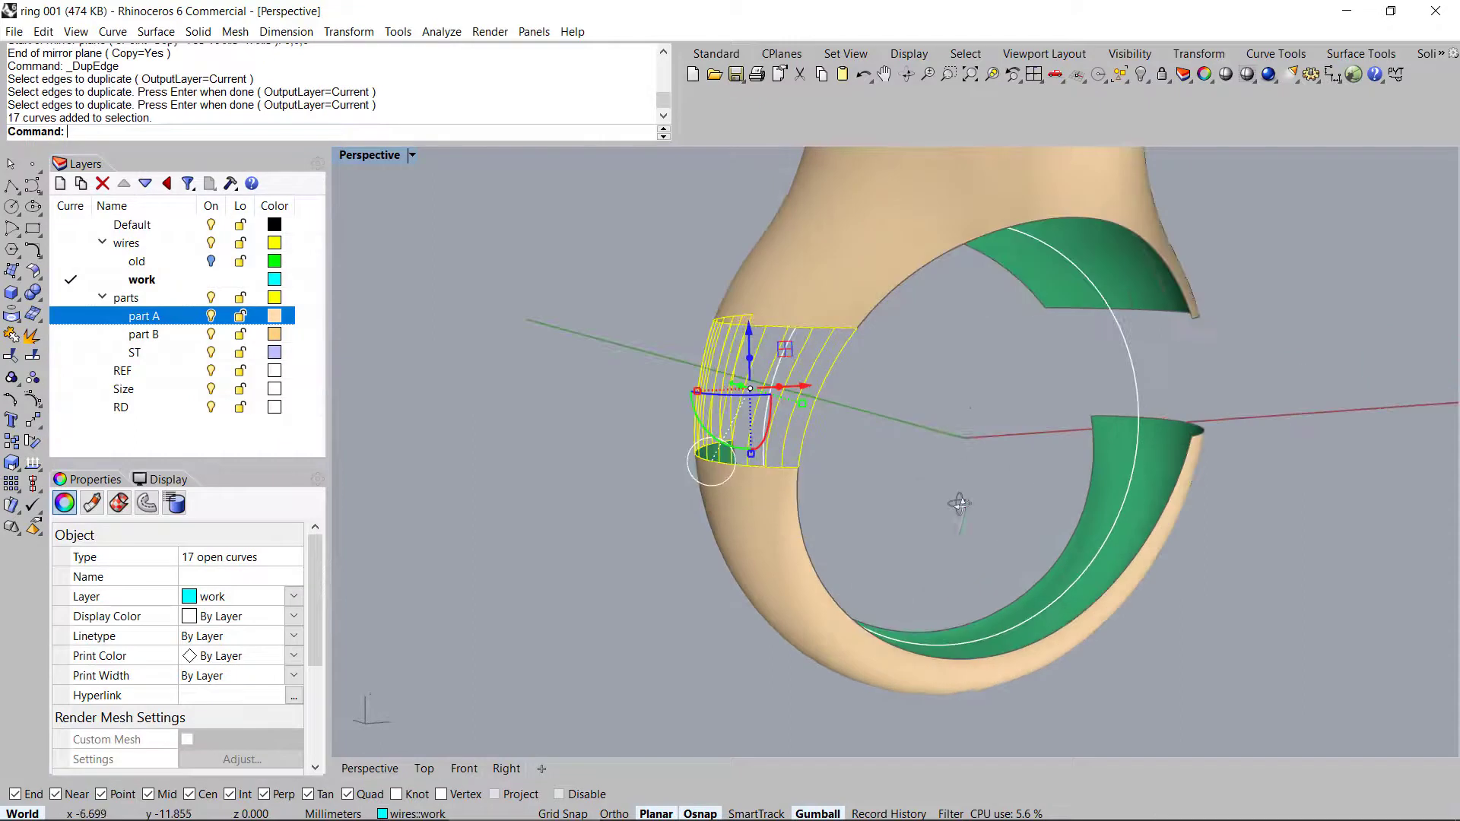
right_click_drag(955, 399, 960, 445)
key("F6")
key("Return")
right_click_drag(837, 436, 775, 418)
key("Delete")
Mirror the rebuilt side surface about the origin to the opposite side of the ring
left_click(776, 419)
right_click_drag(873, 404, 891, 488)
type("0")
key("Return")
key("F7")
type("0")
key("Return")
Join the head, lower shank and both side surfaces into one polysurface
left_click(890, 228, "shift")
right_click_drag(947, 327, 920, 212)
scroll(1005, 348, "up", 5)
left_click(1005, 348, "shift")
left_click(1076, 499, "shift")
left_click(1003, 196, "shift")
middle_click(1015, 290)
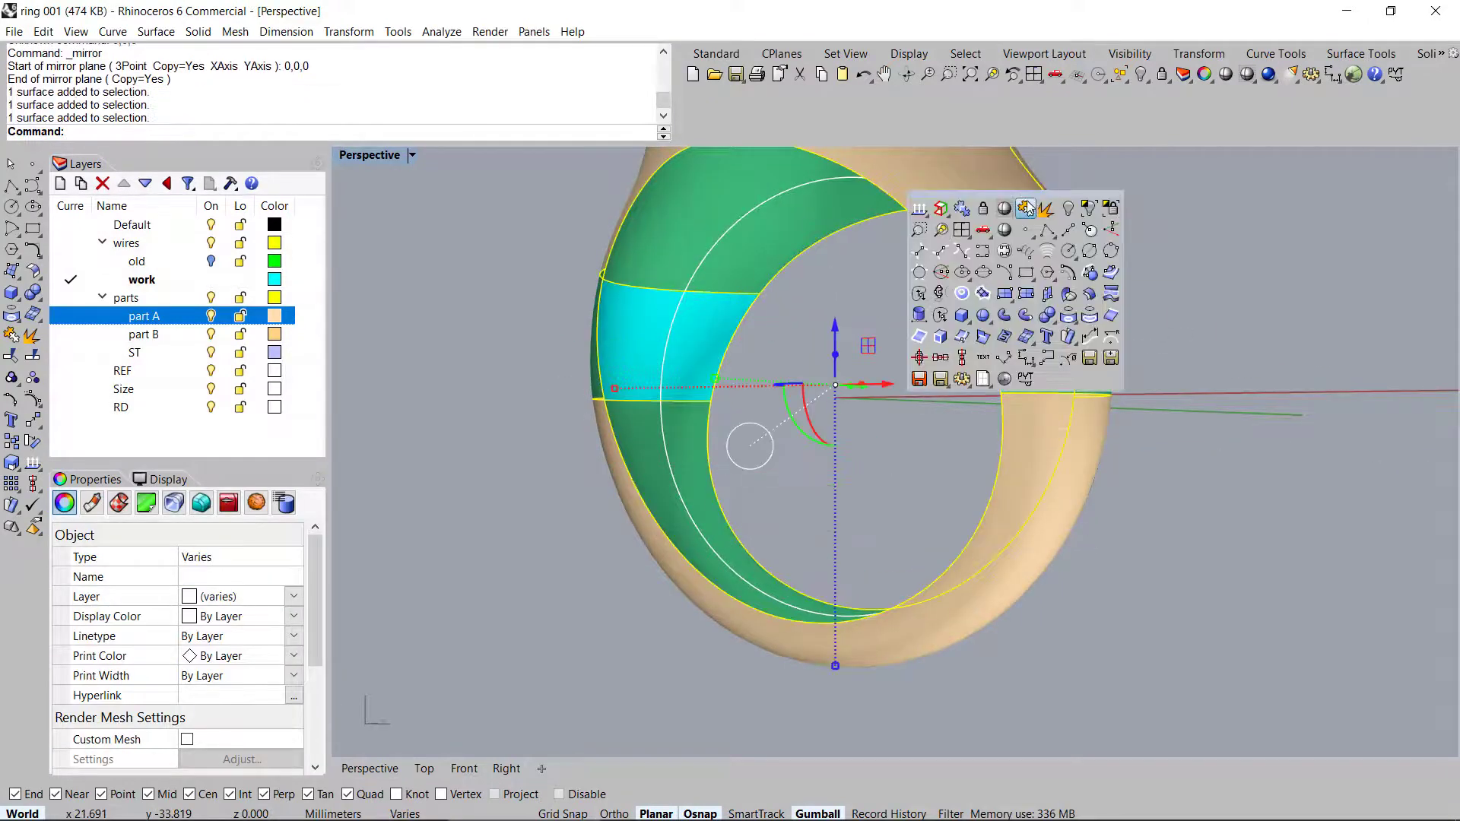
left_click(1025, 207)
Inspect the joined ring's surface smoothness with an environment map, and close the analysis
right_click_drag(1009, 221, 832, 398)
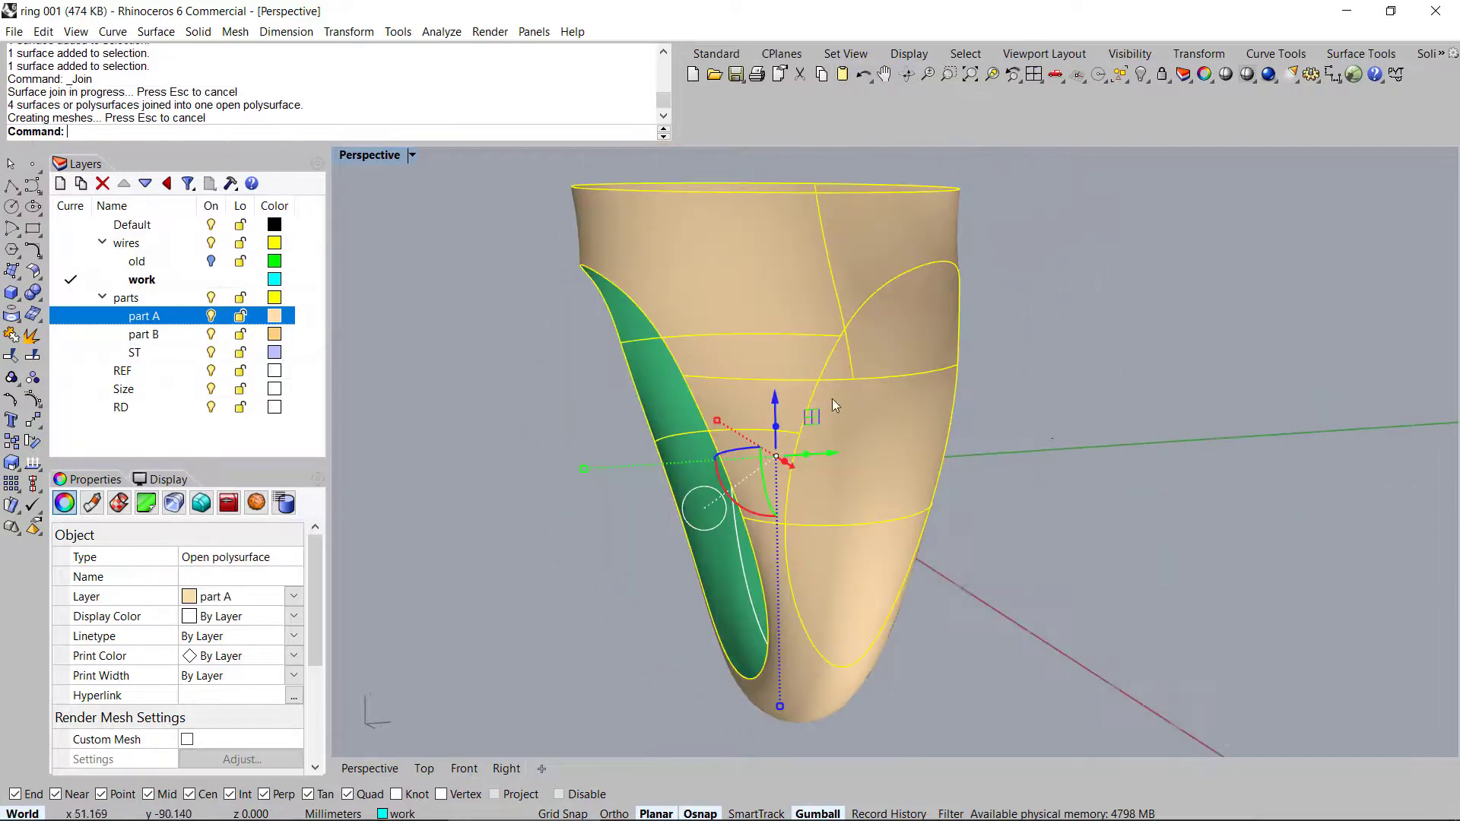
middle_click(1128, 438)
left_click(1106, 522)
right_click_drag(608, 487, 942, 439)
left_click(588, 536)
right_click_drag(943, 381, 992, 357)
scroll(1106, 334, "up", 6)
scroll(988, 344, "down", 6)
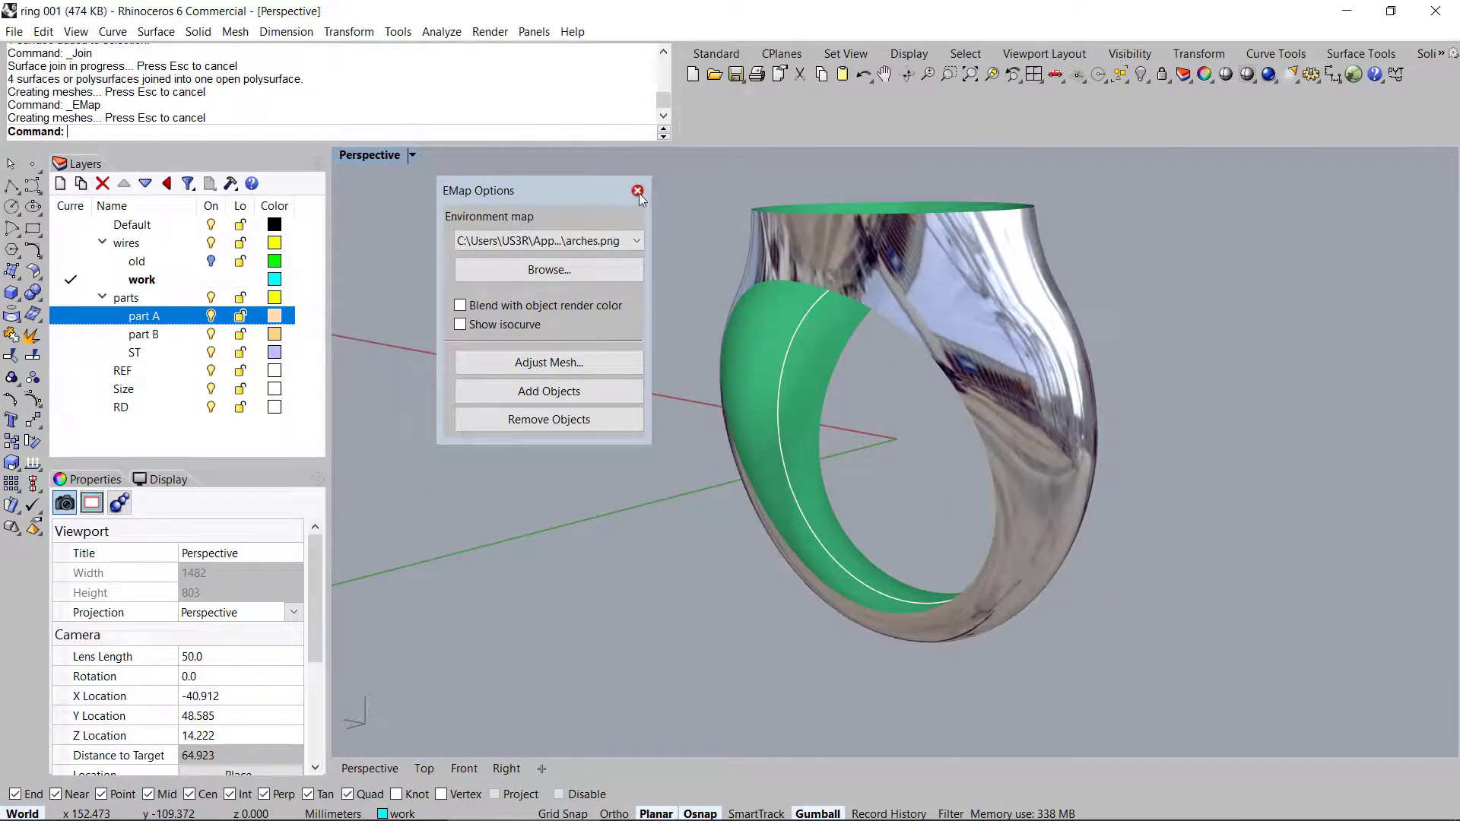
left_click(637, 191)
Extrude the finger-size circle to both sides into a cylinder extending past the ring, and hide the Size layer
mouse_move(1223, 446)
right_mouse_down()
mouse_move(936, 458)
mouse_move(854, 489)
mouse_move(968, 459)
mouse_move(799, 512)
mouse_move(796, 538)
mouse_move(785, 522)
mouse_move(782, 533)
mouse_move(955, 388)
mouse_move(828, 391)
right_mouse_up()
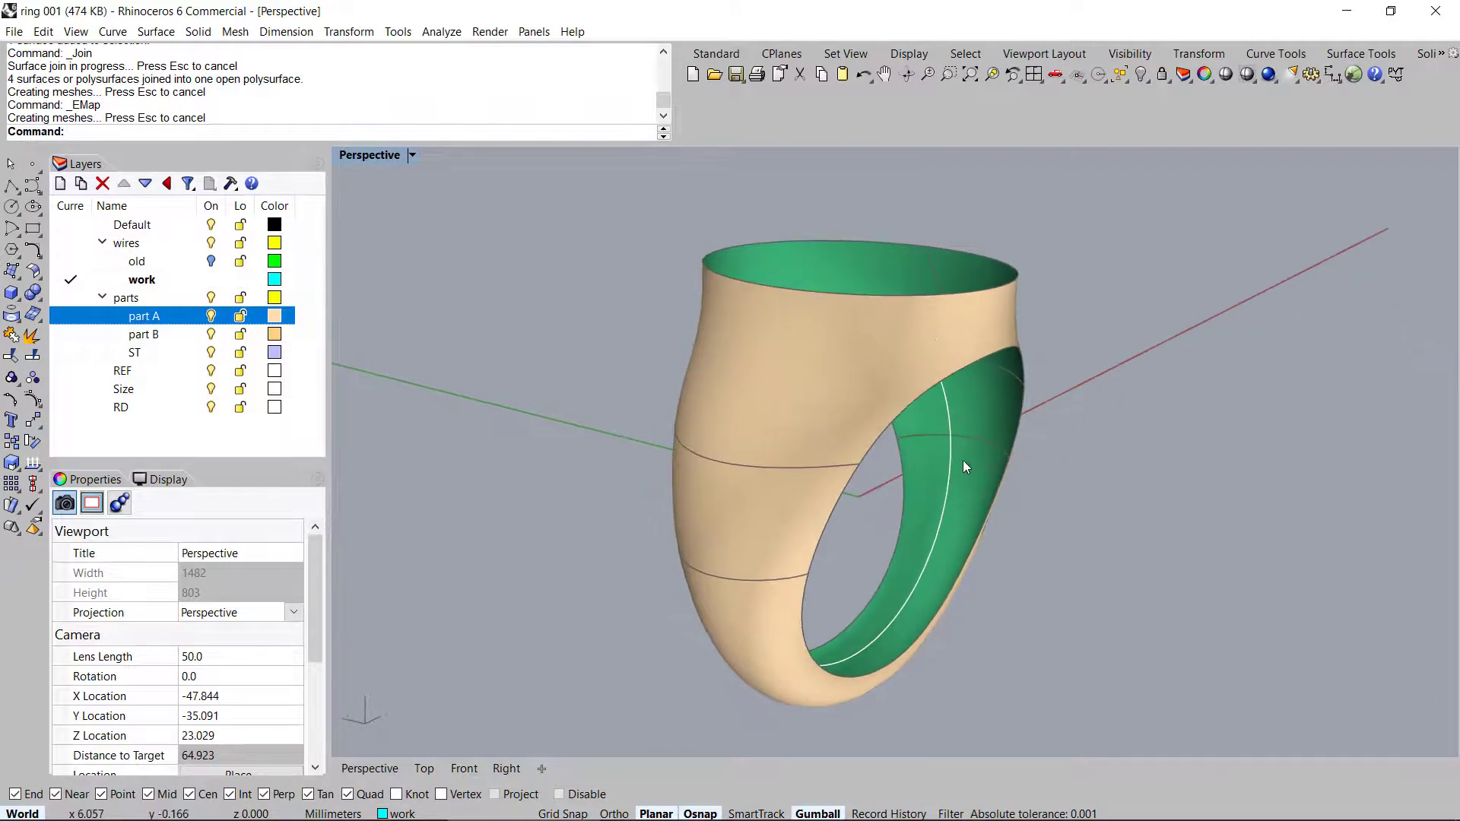
right_click_drag(882, 470, 1039, 404)
right_click_drag(946, 450, 891, 512)
left_click(939, 419)
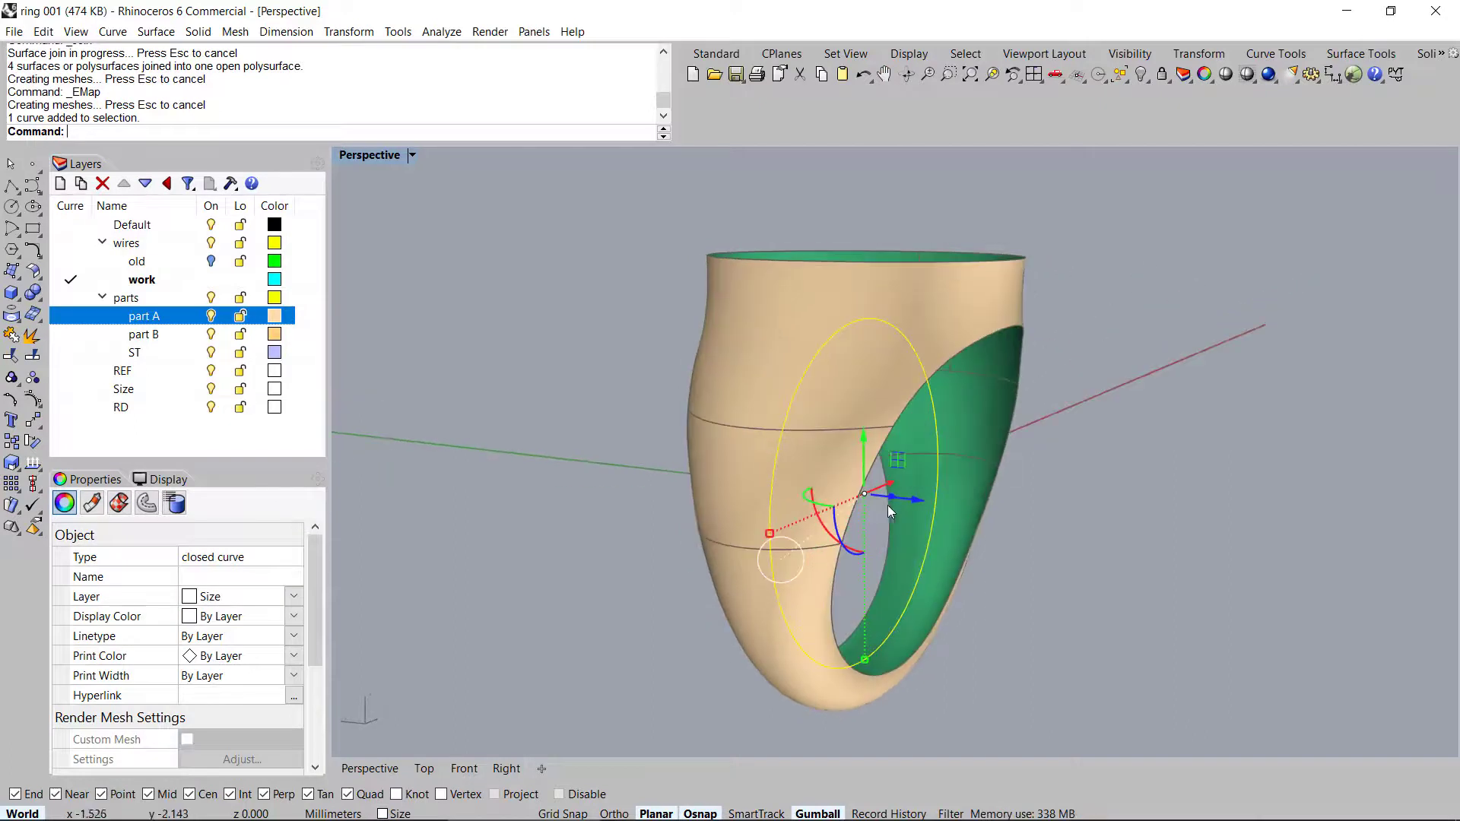
left_click_drag(890, 497, 1135, 523, "shift")
right_click_drag(870, 416, 874, 494)
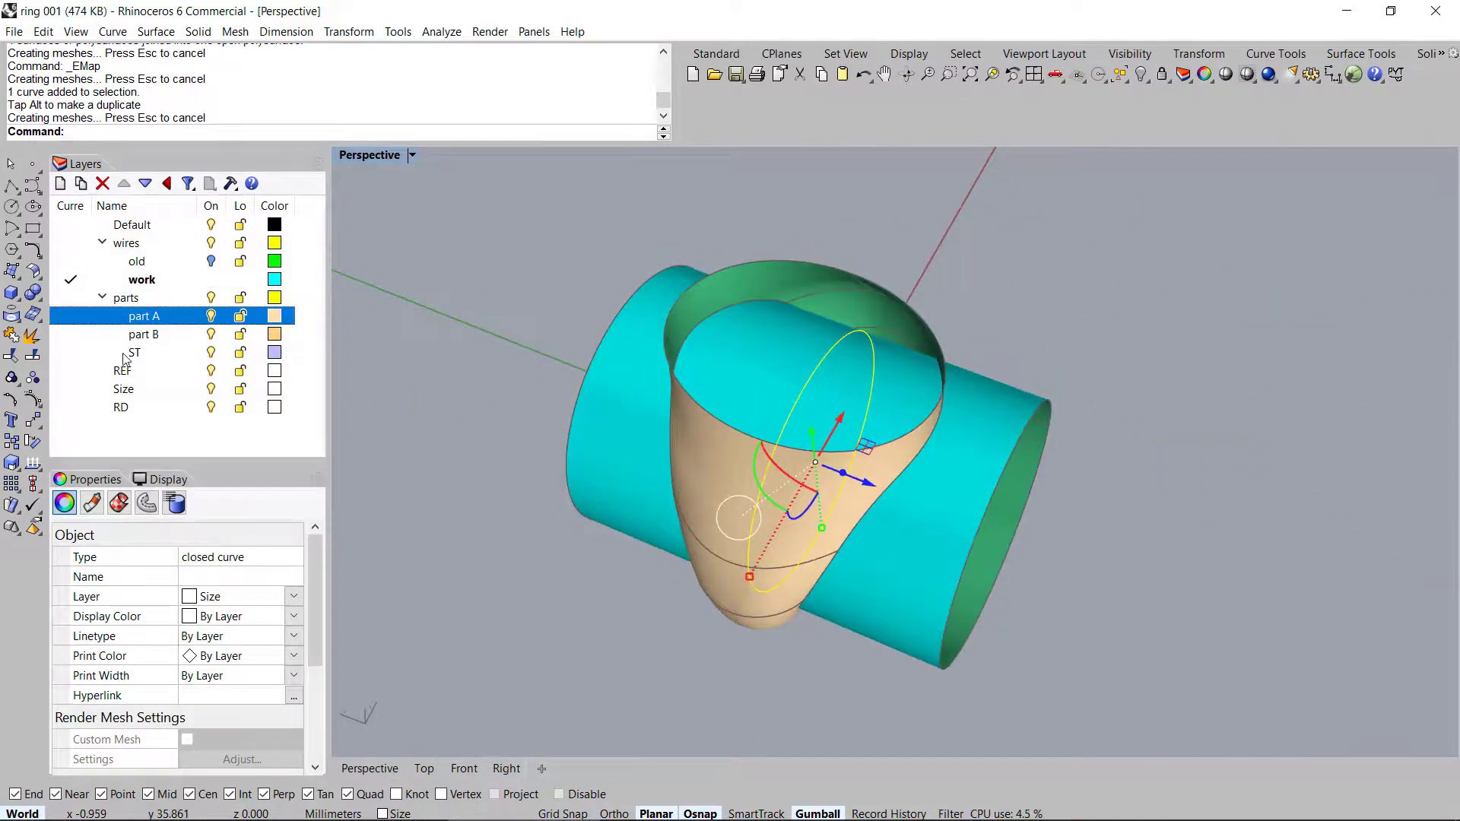
left_click(211, 390)
Duplicate the ring polysurface's borders and delete the head's top border curve, keeping the two finger-hole borders
right_click_drag(1204, 382, 1177, 340)
left_click(896, 340)
middle_click(963, 357)
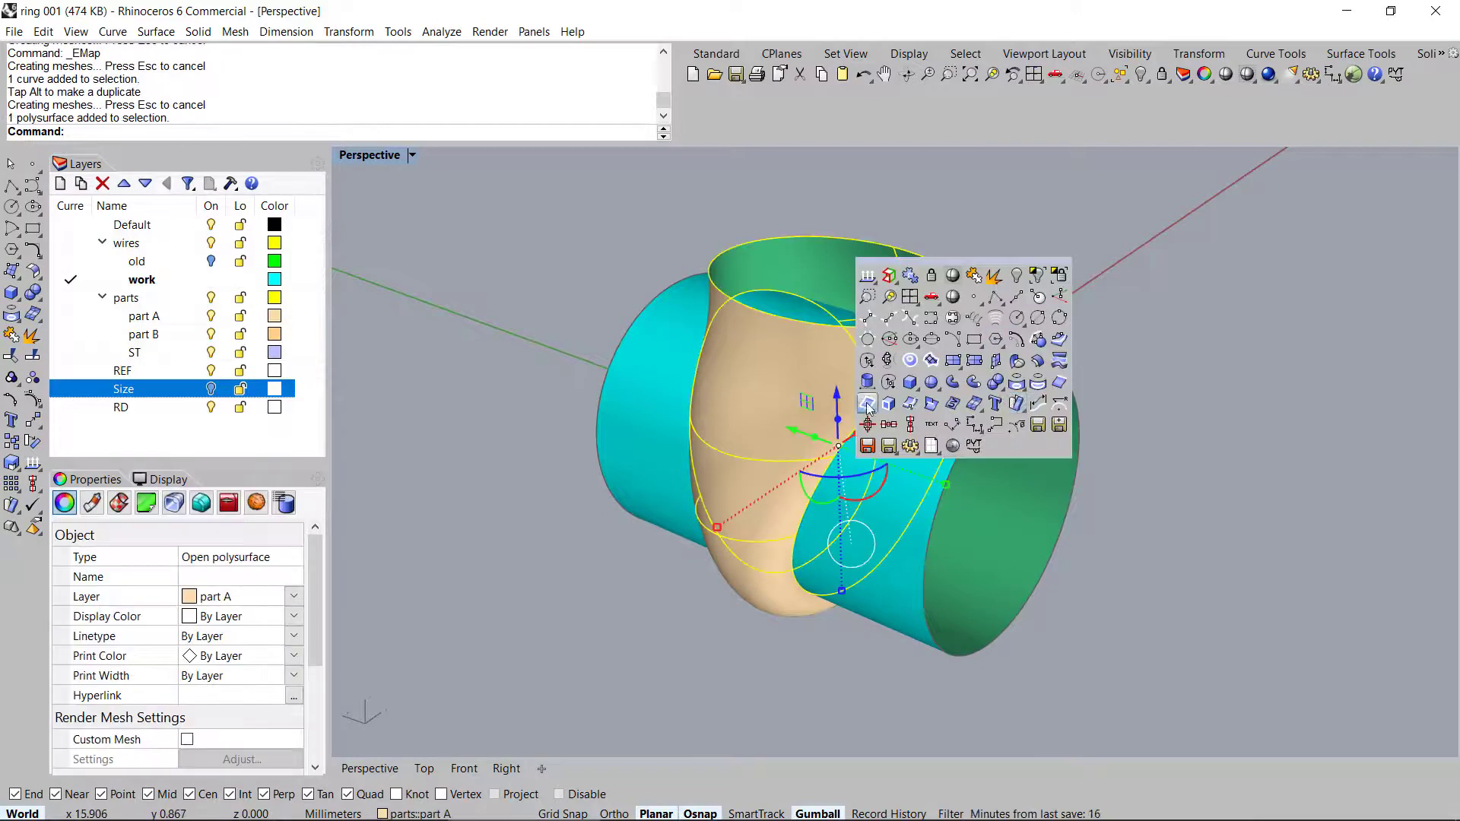
left_click(867, 407)
right_click_drag(867, 408, 996, 417)
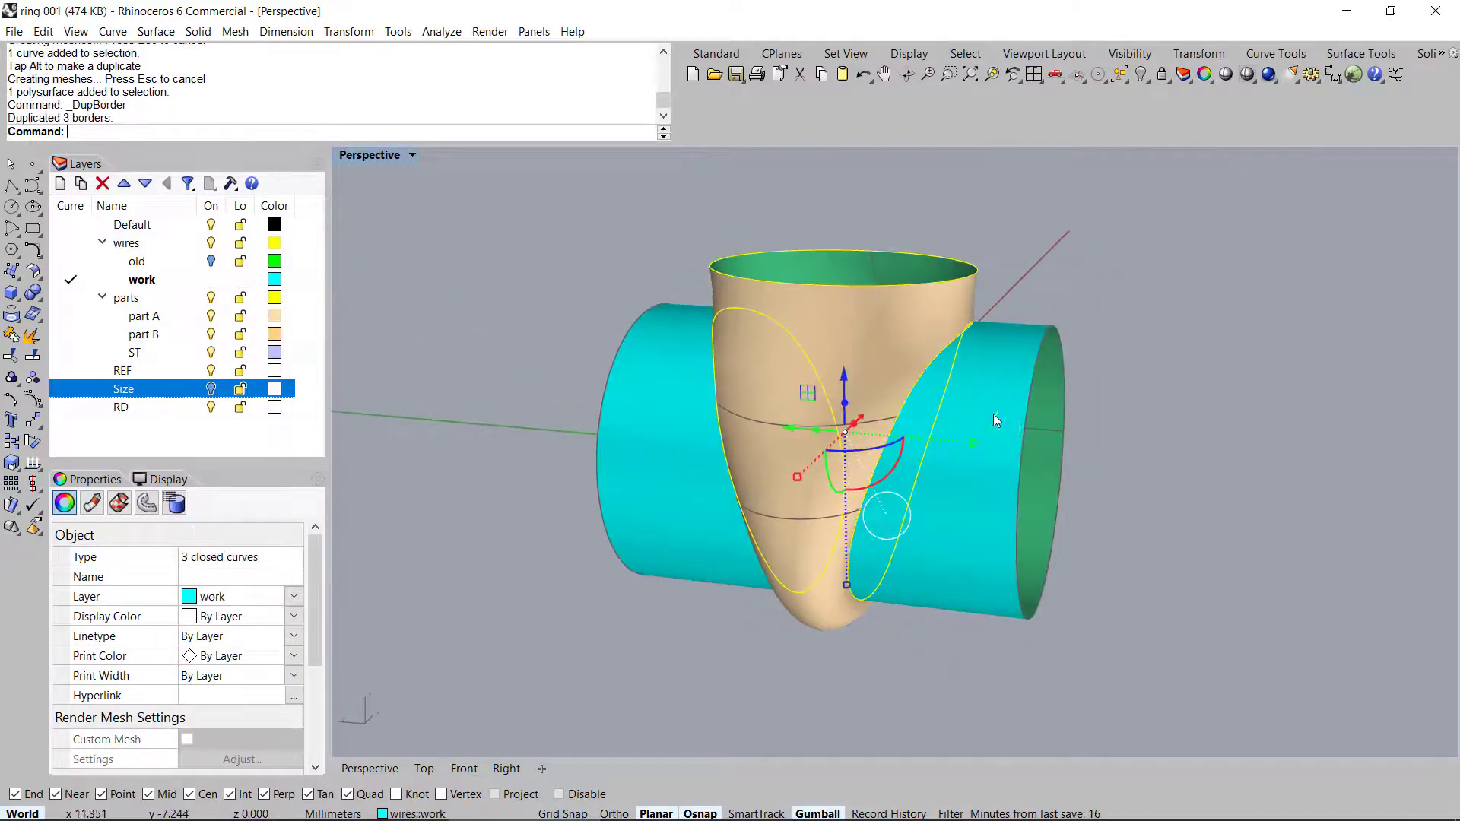
left_click_drag(672, 564, 524, 467, "ctrl")
right_click_drag(1064, 236, 997, 262)
key("Delete")
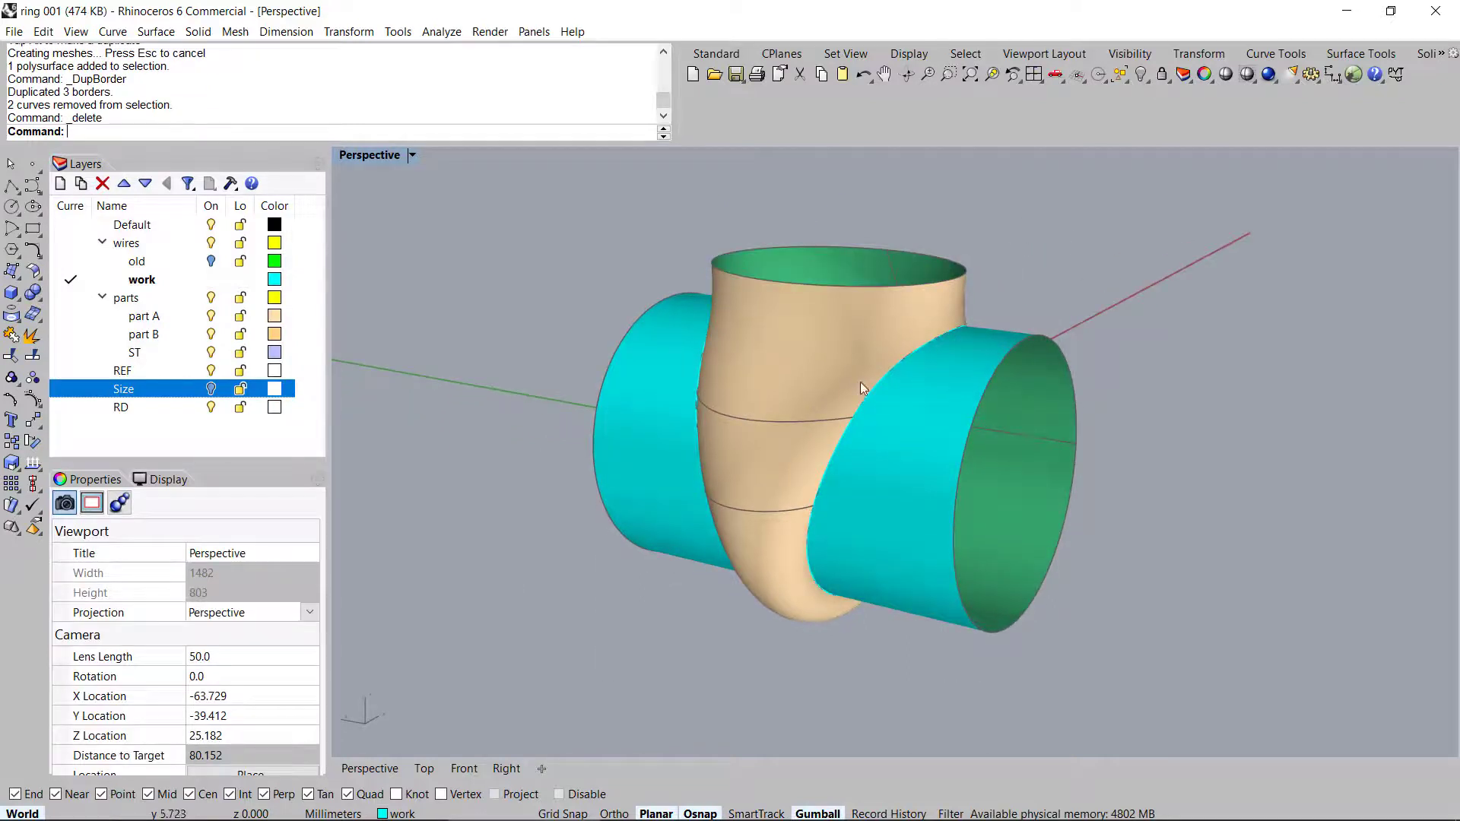
Build round-capped pipes of radius 1.2 along the two finger-hole border curves of the ring
right_click_drag(868, 366, 877, 400)
key("F3")
middle_click(878, 400)
right_click_drag(987, 312, 1060, 300)
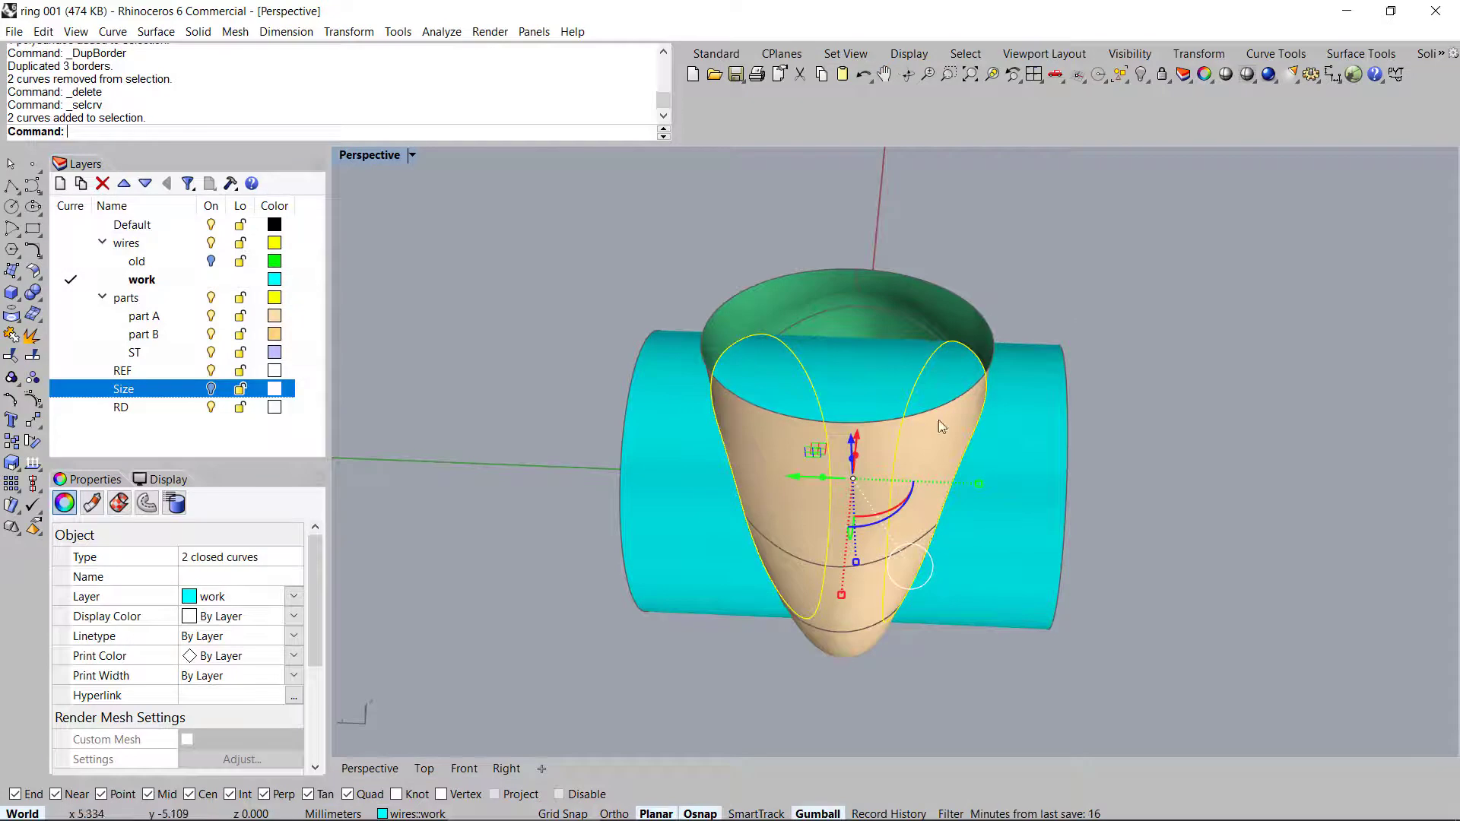
right_click_drag(894, 436, 863, 441)
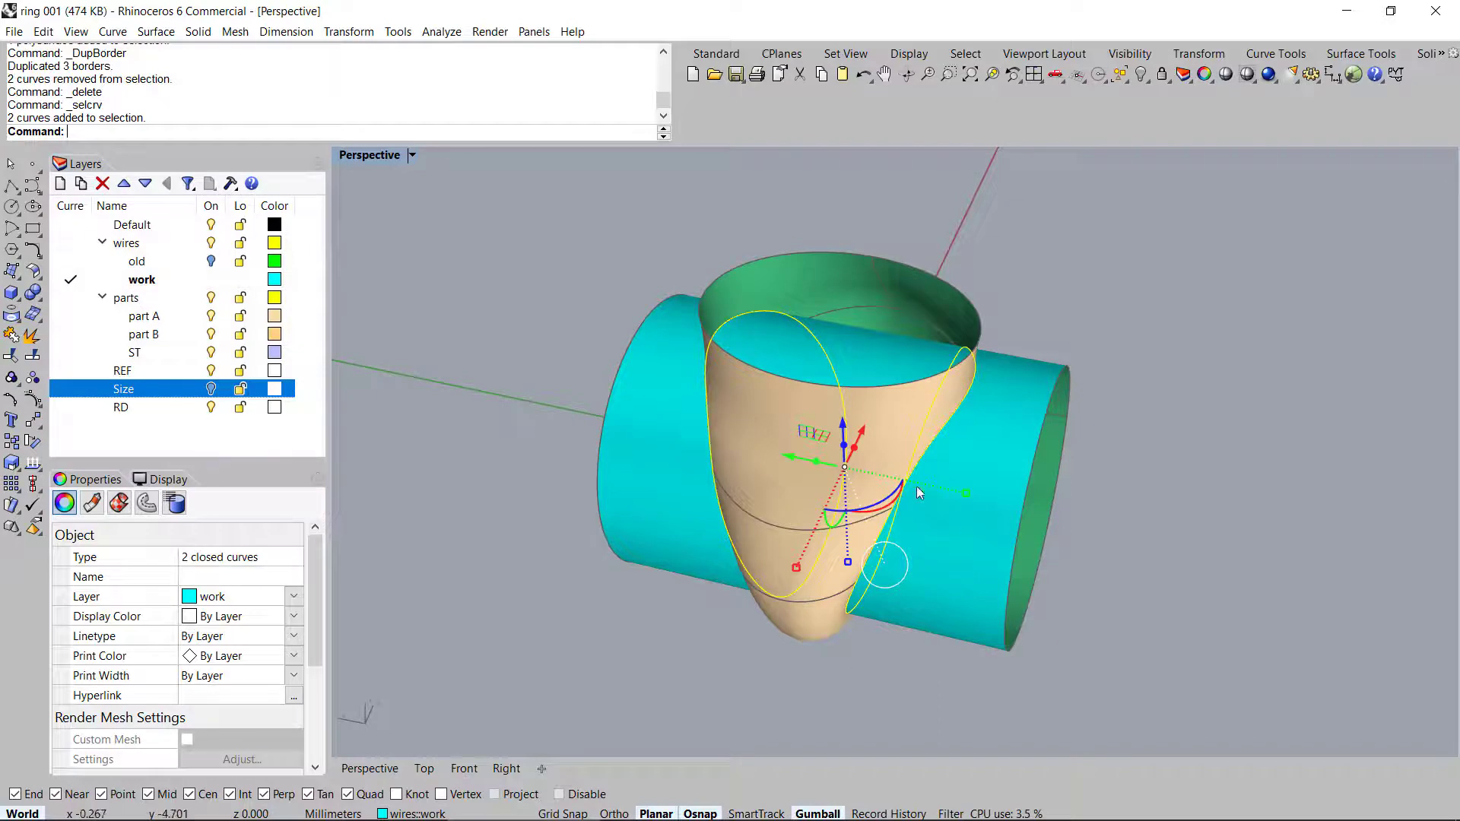
right_click_drag(891, 508, 932, 362)
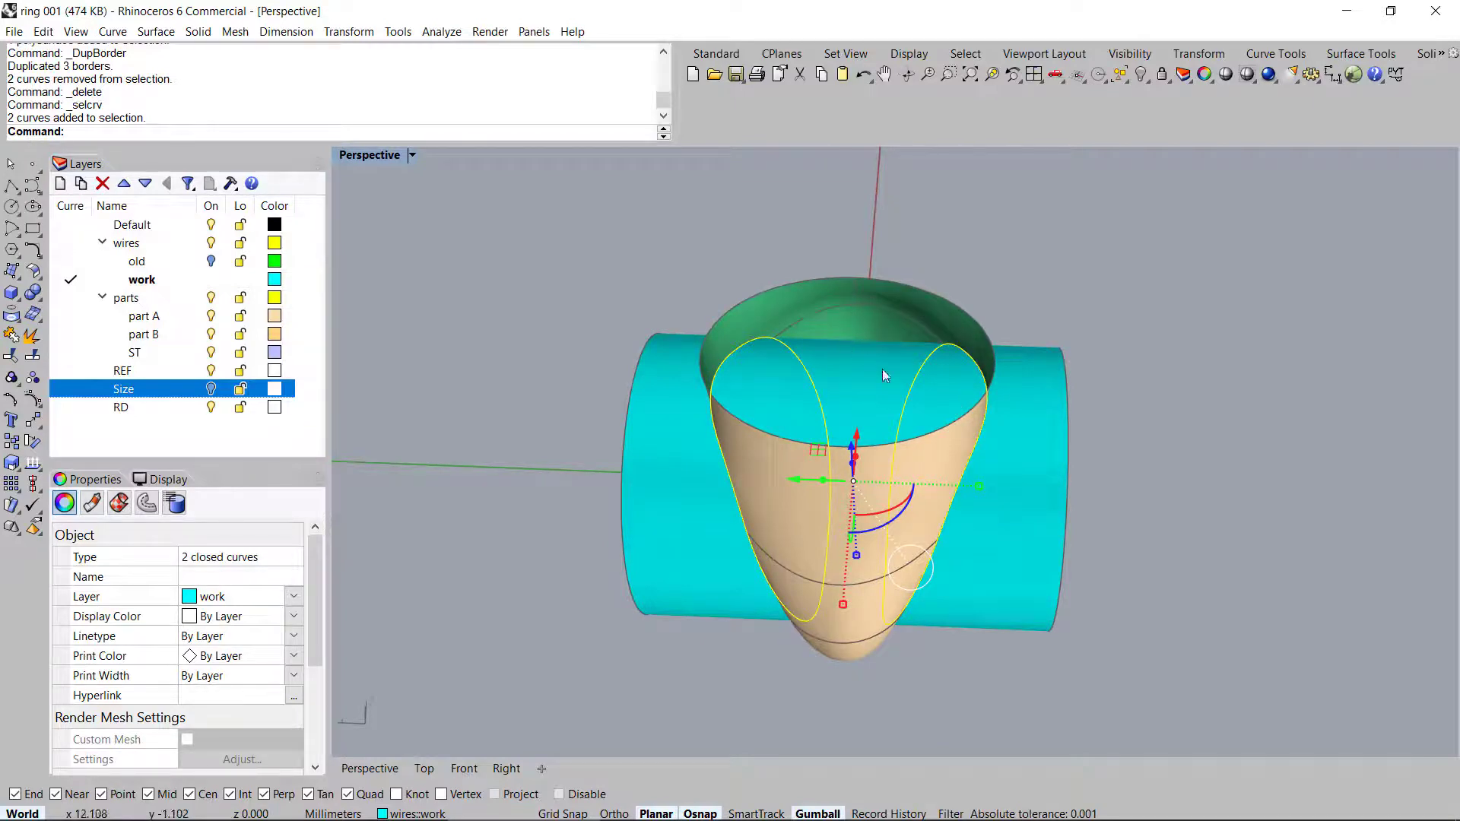
right_click_drag(873, 339, 888, 309)
middle_click(904, 322)
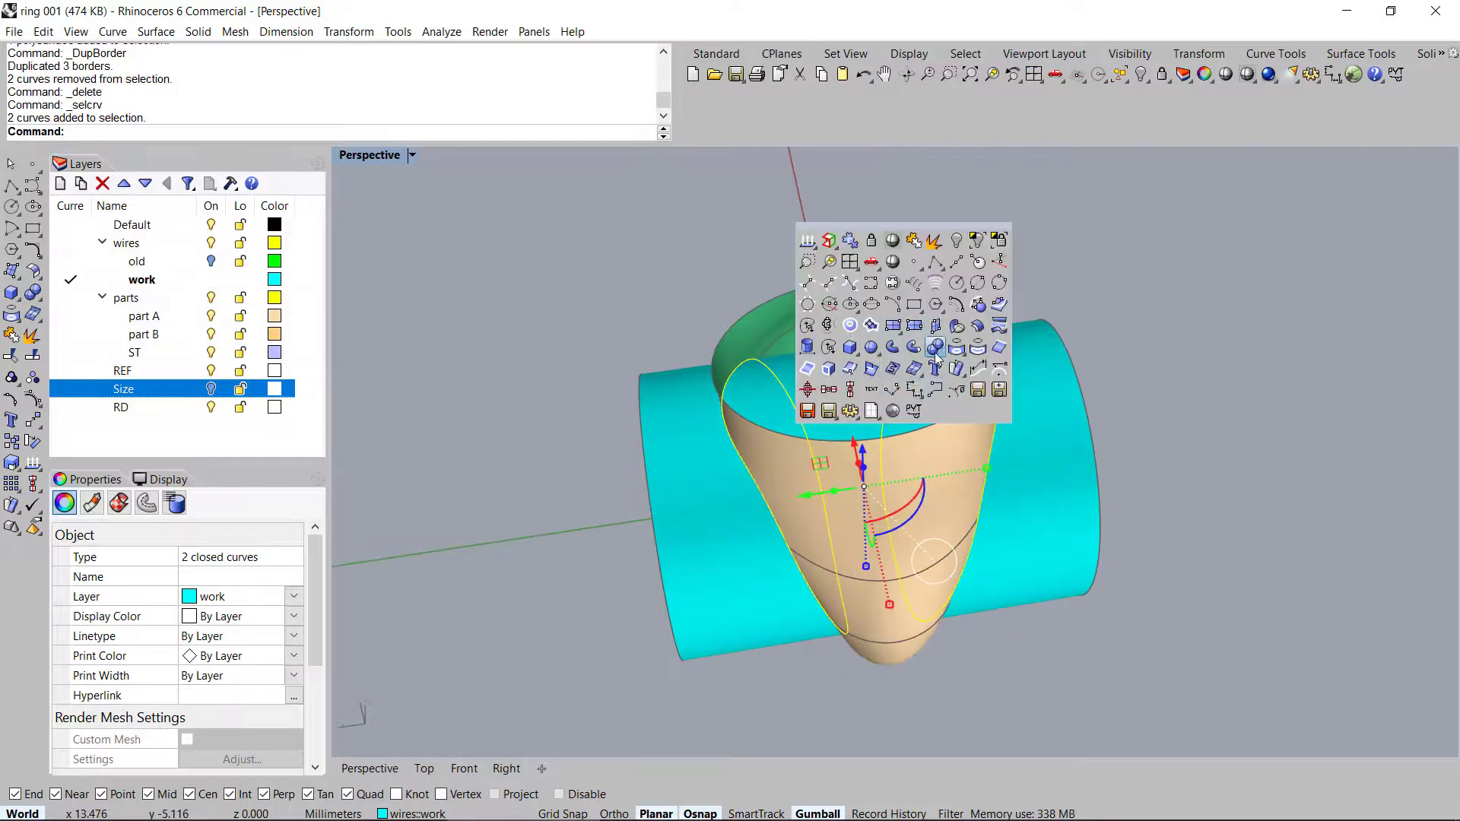
left_click(894, 346)
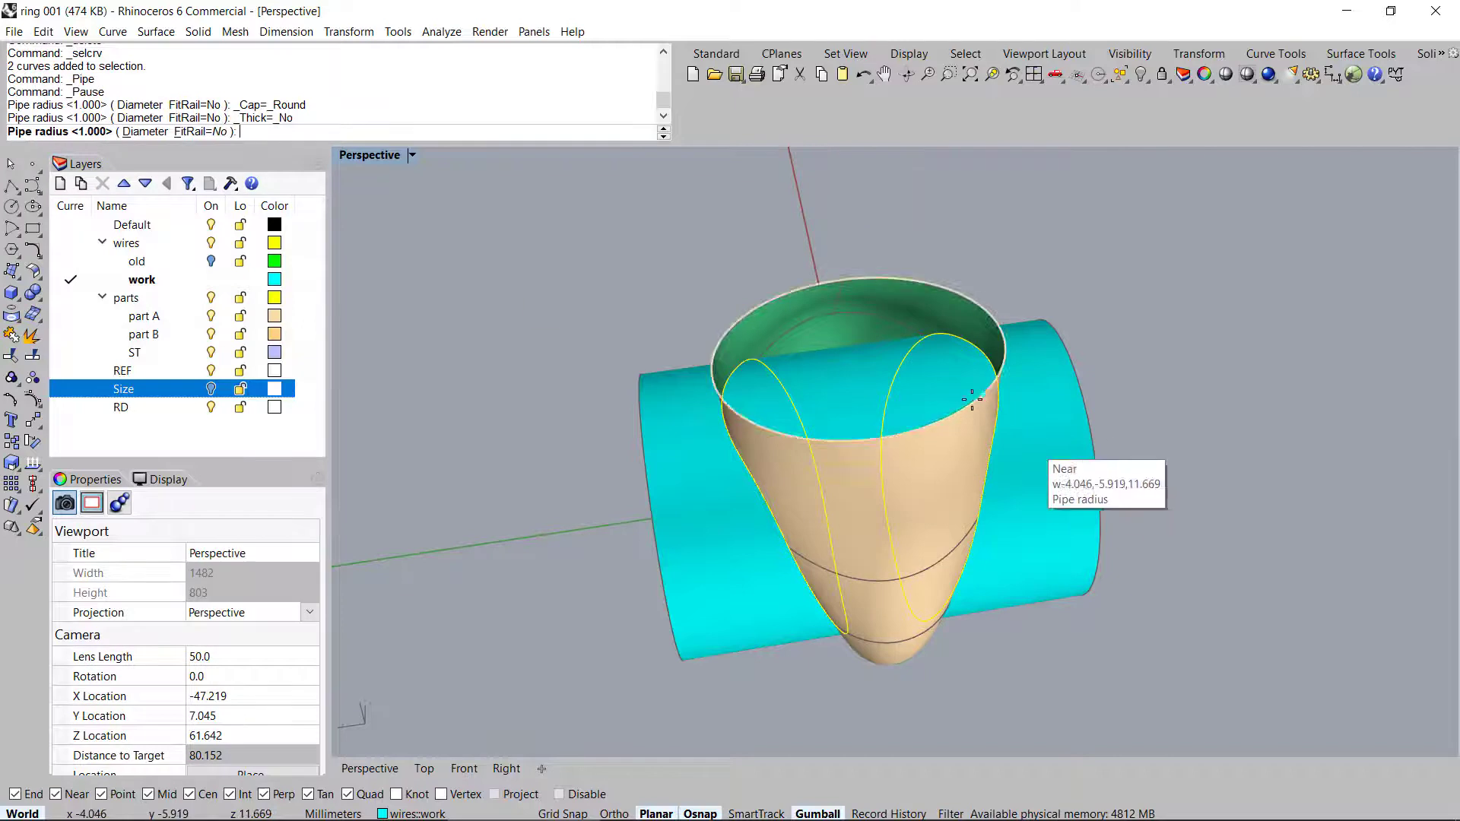
right_click_drag(982, 400, 939, 398)
type("1.2")
key("Return")
right_click_drag(940, 399, 997, 336)
scroll(1053, 369, "down", 4)
scroll(998, 335, "up", 7)
left_click(1114, 293)
right_click_drag(939, 446, 975, 376)
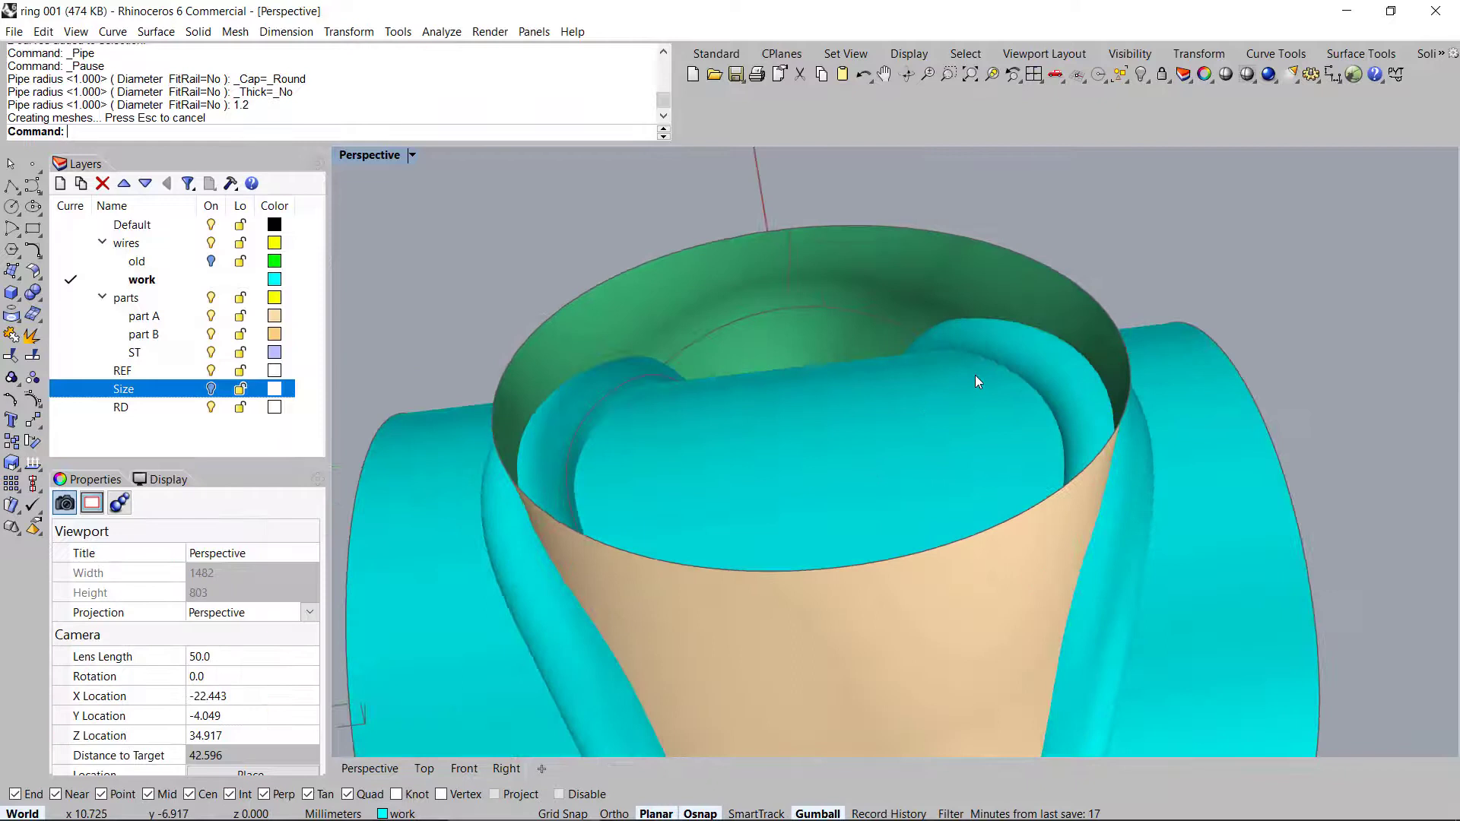
Create the intersection curves between the two border pipes and the finger-size cylinder
left_click(1026, 353)
left_click(622, 385, "shift")
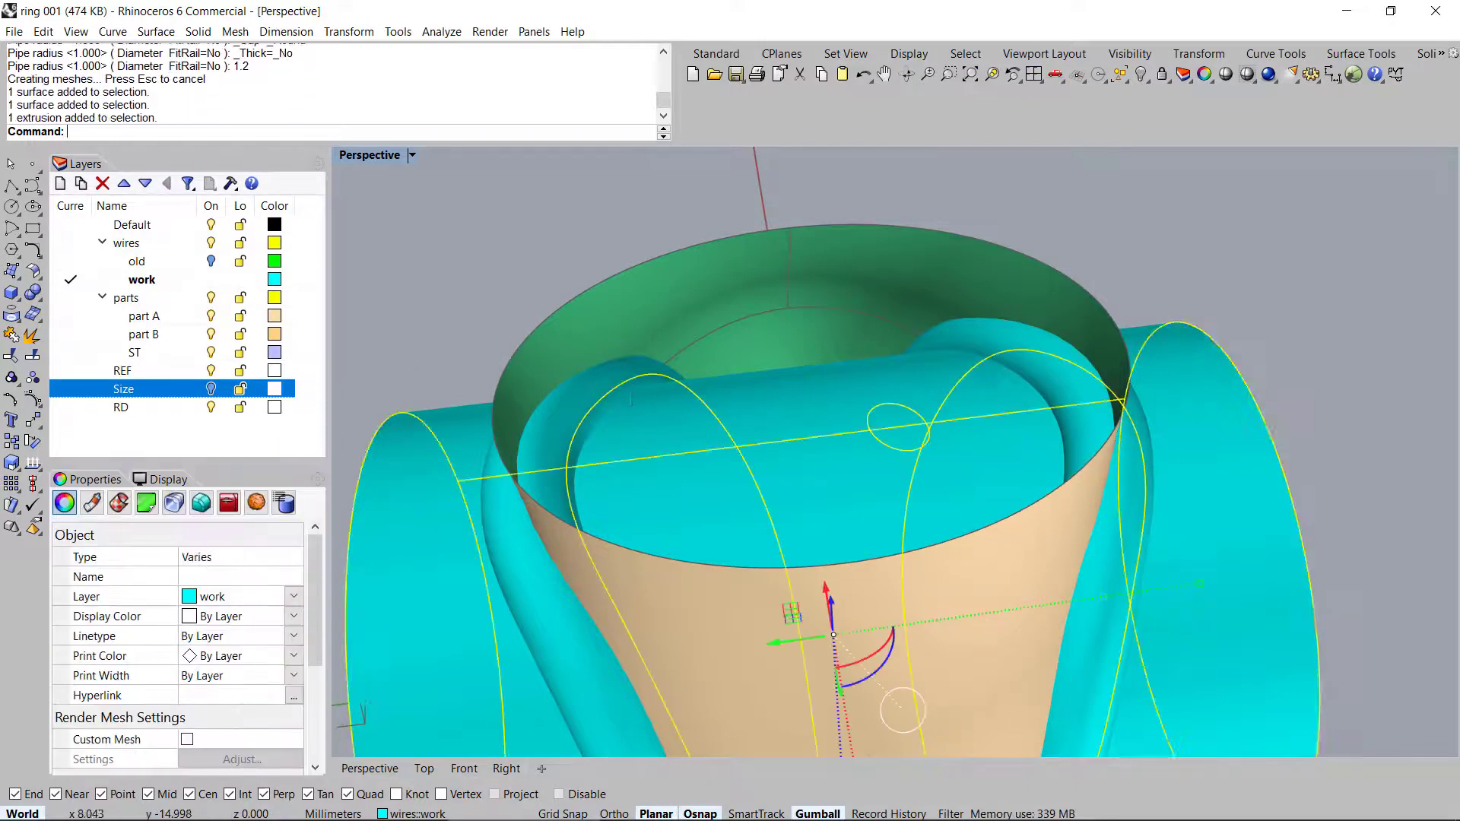
left_click(1011, 407, "shift")
scroll(1057, 391, "down", 4)
right_click_drag(1068, 410, 975, 322)
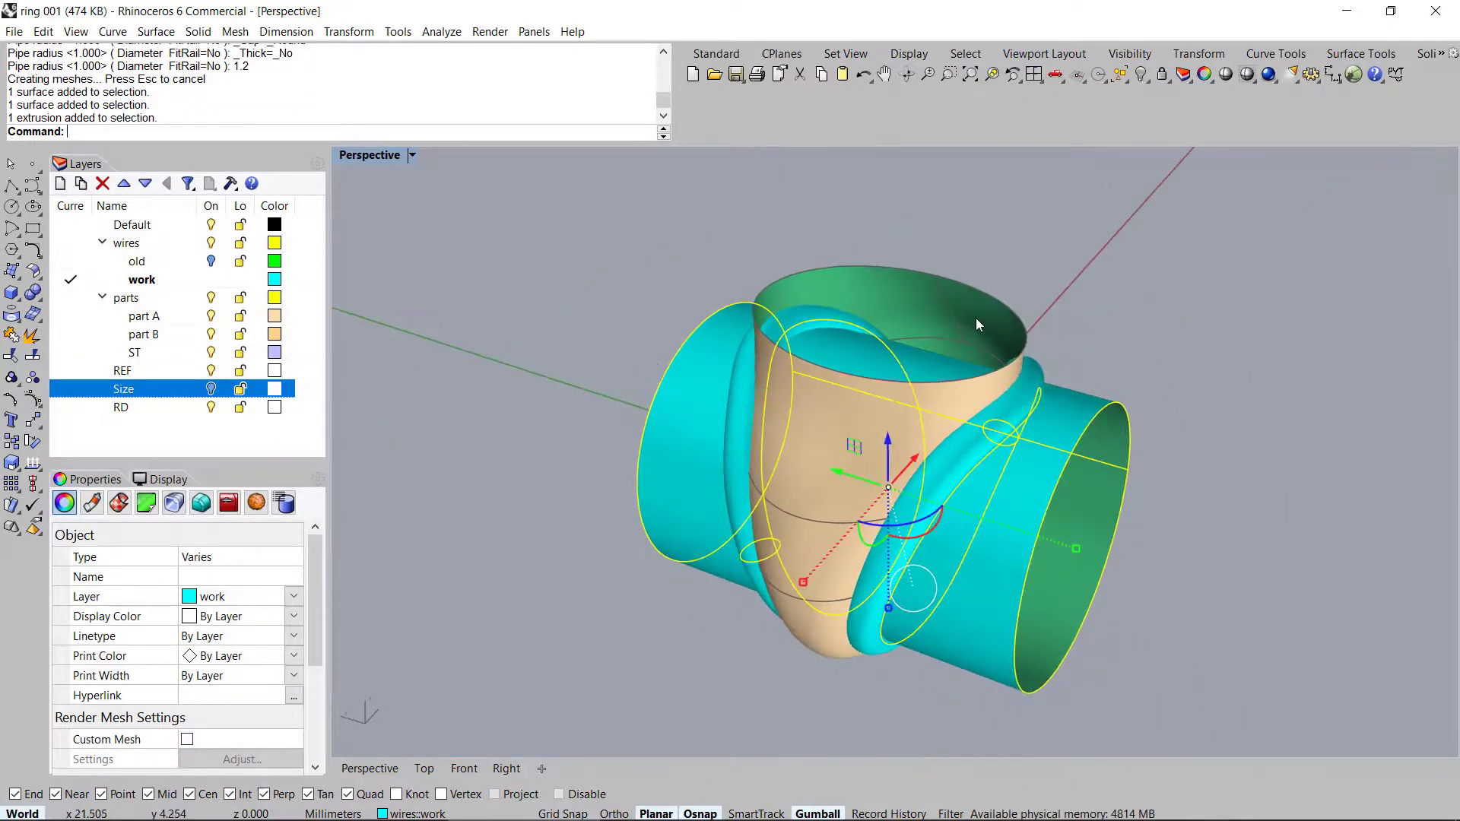
middle_click(976, 324)
left_click(918, 357)
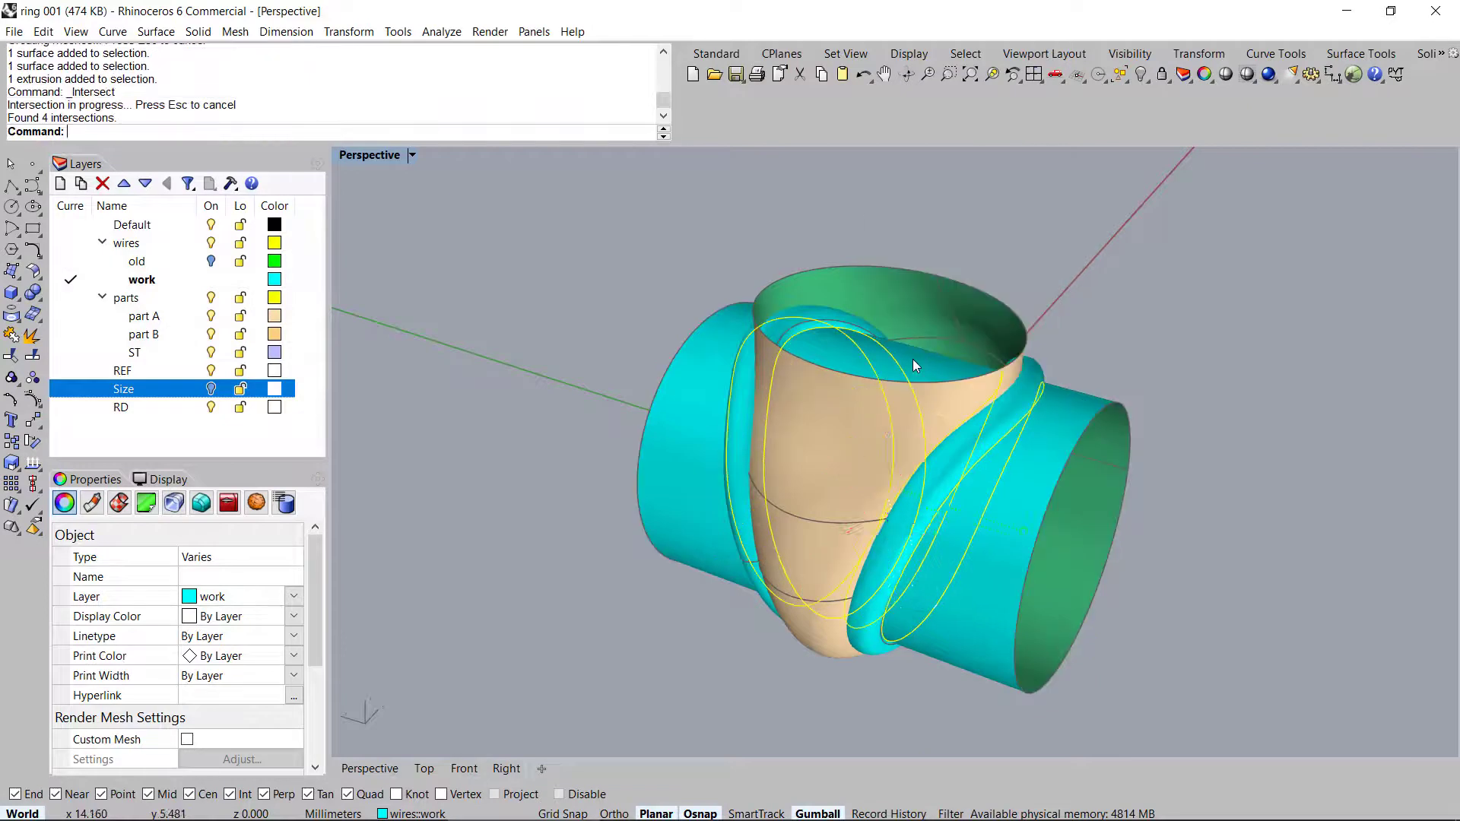
Delete the two intersection curves outside the ring, keeping the two inner ones, and delete both pipes
right_click_drag(901, 355, 836, 401)
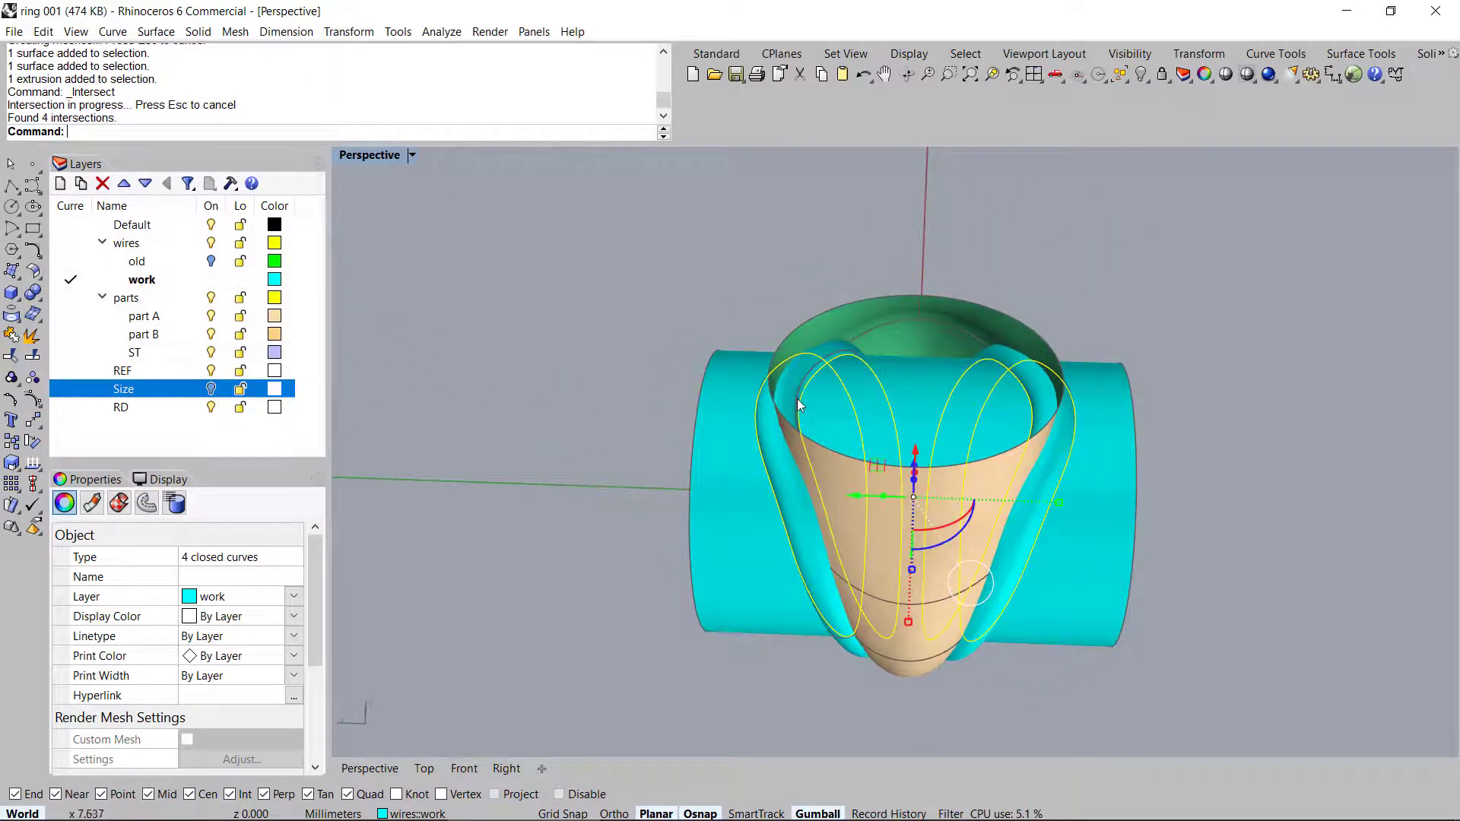
left_click(797, 394, "ctrl")
left_click(1033, 393, "ctrl")
key("Delete")
left_click(813, 372)
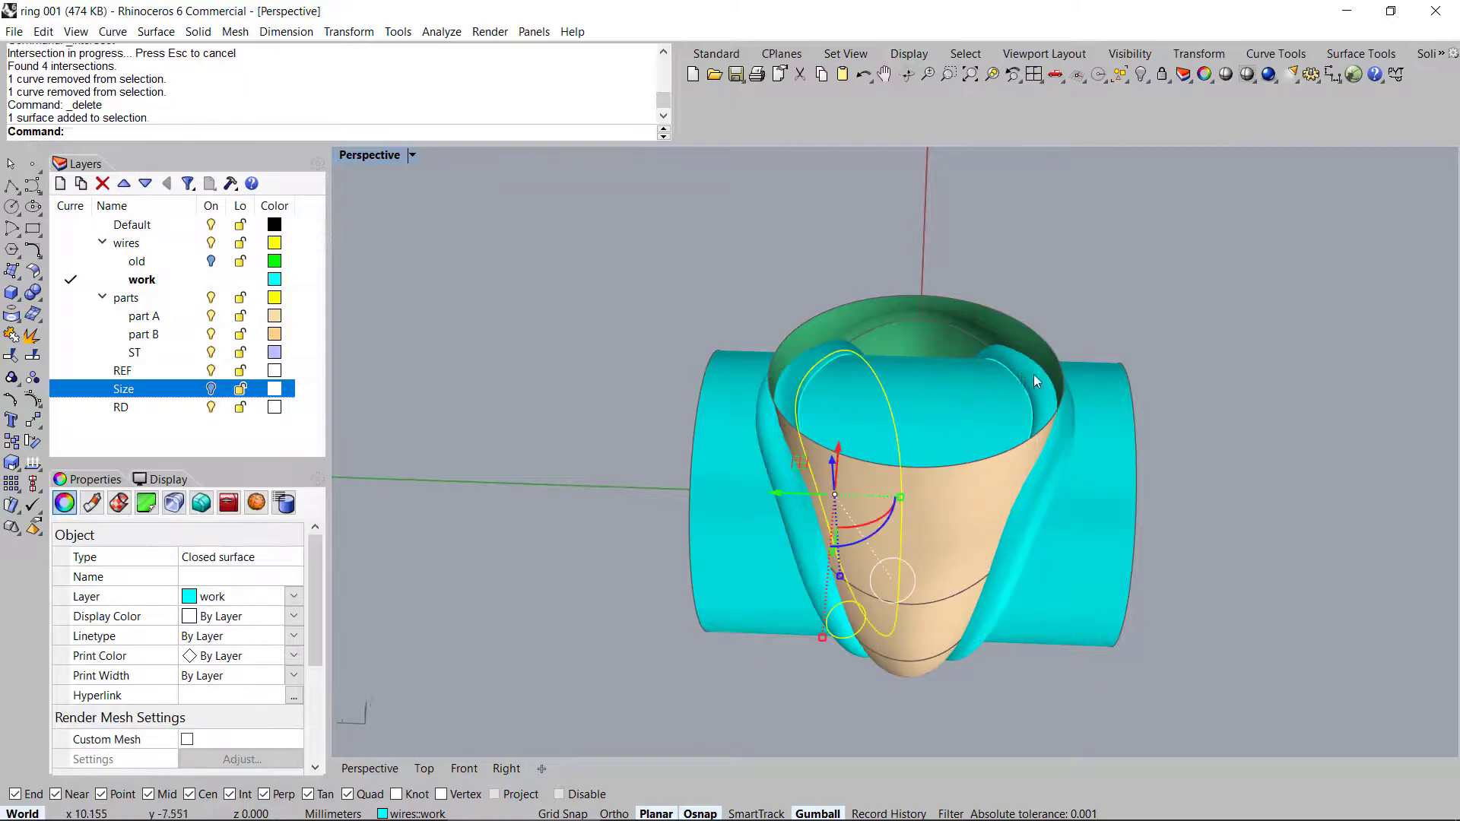
left_click(1029, 372)
key("Delete")
Split the finger-size cylinder with the finger-hole border curves and the inner intersection curves
right_click_drag(1025, 384, 907, 378)
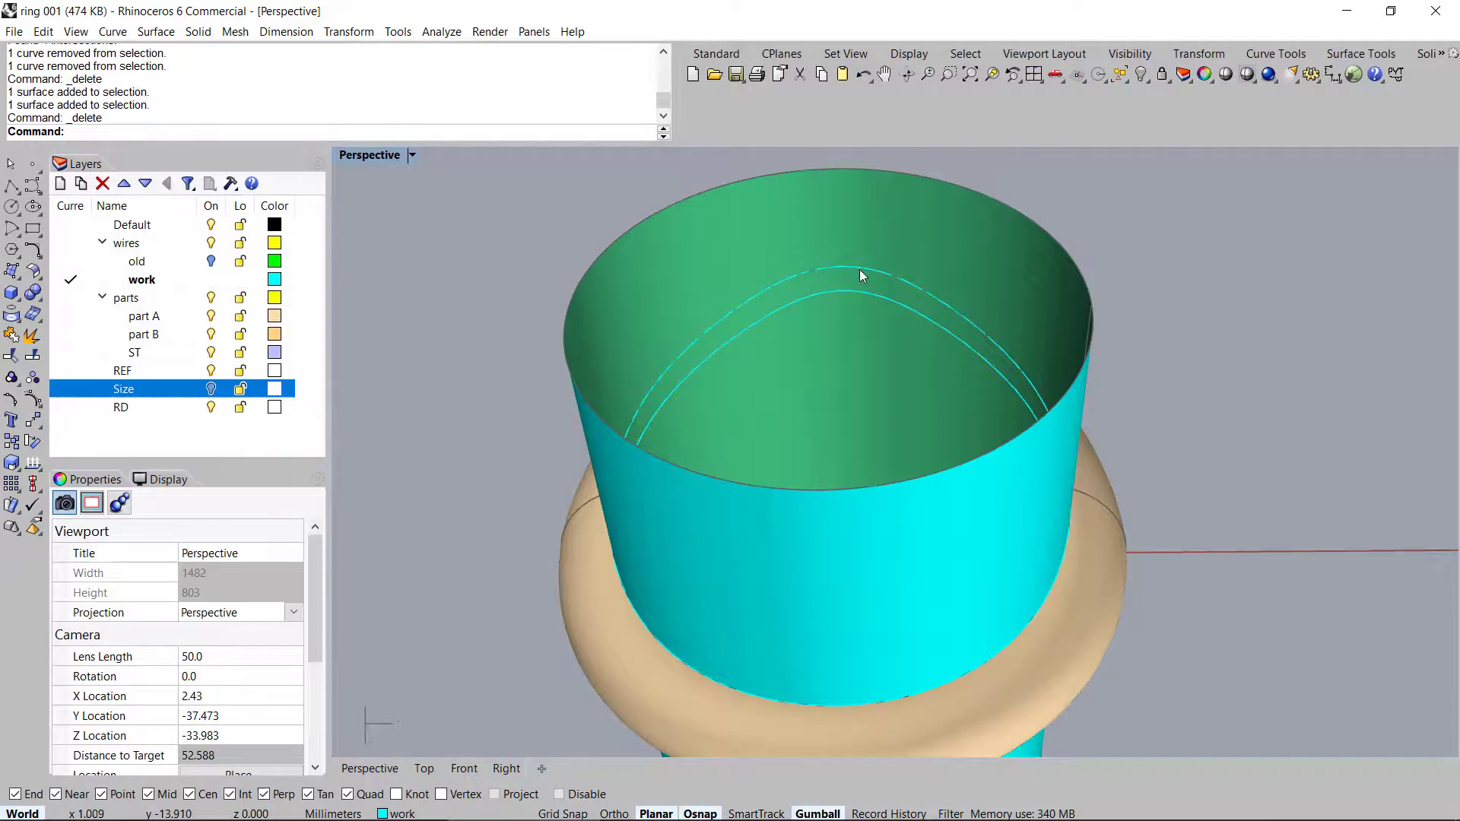
right_click_drag(863, 318, 1044, 419)
scroll(999, 441, "up", 5)
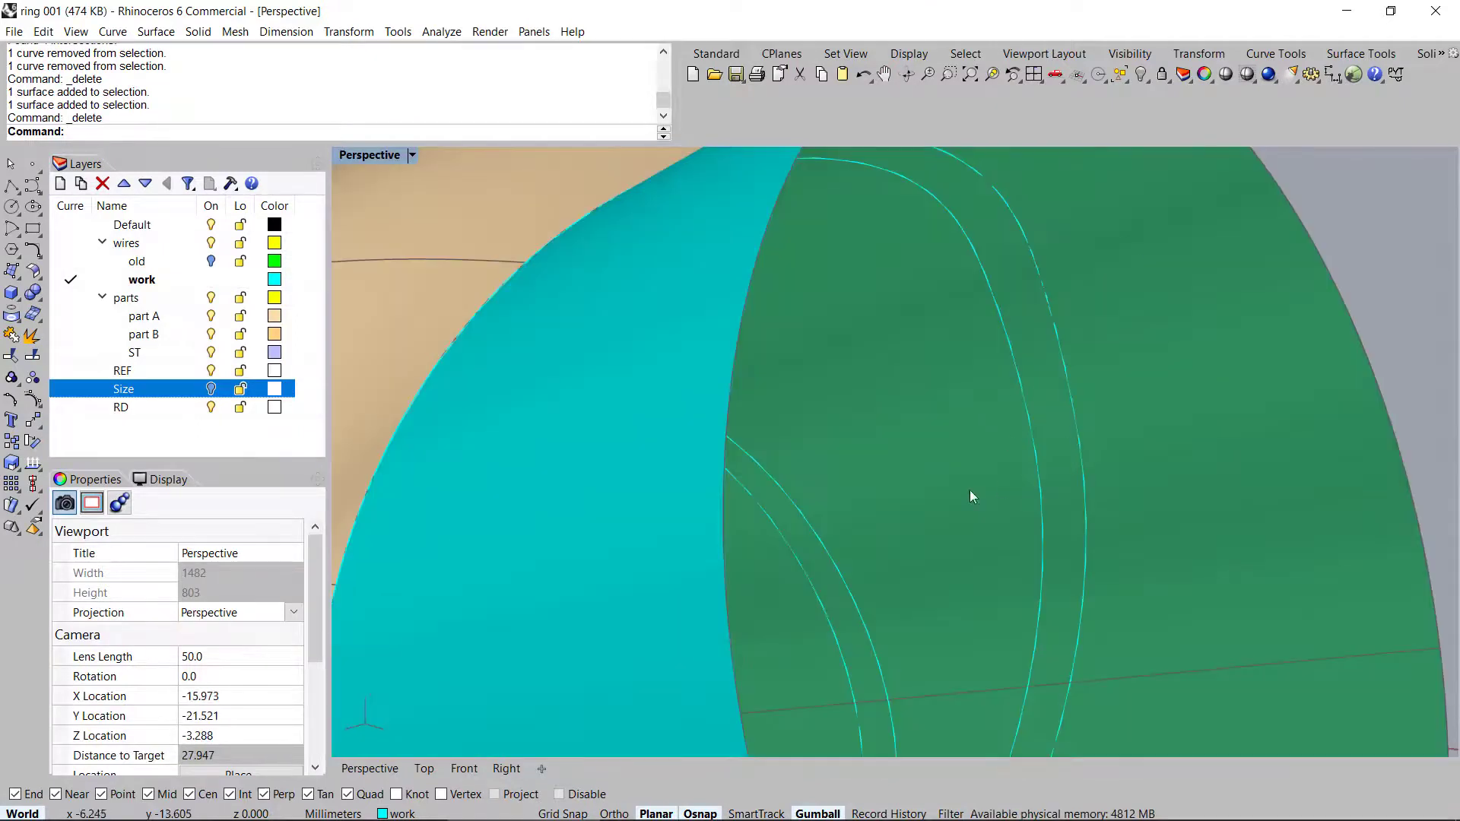
scroll(1051, 533, "down", 6)
right_click_drag(1018, 496, 1081, 432)
left_click(1056, 554)
key("ctrl+shift+s")
scroll(1043, 517, "up", 6)
left_click(1027, 546)
left_click(1028, 546)
left_click(987, 545)
right_click_drag(984, 544, 759, 619)
left_click(814, 629)
right_click(830, 636)
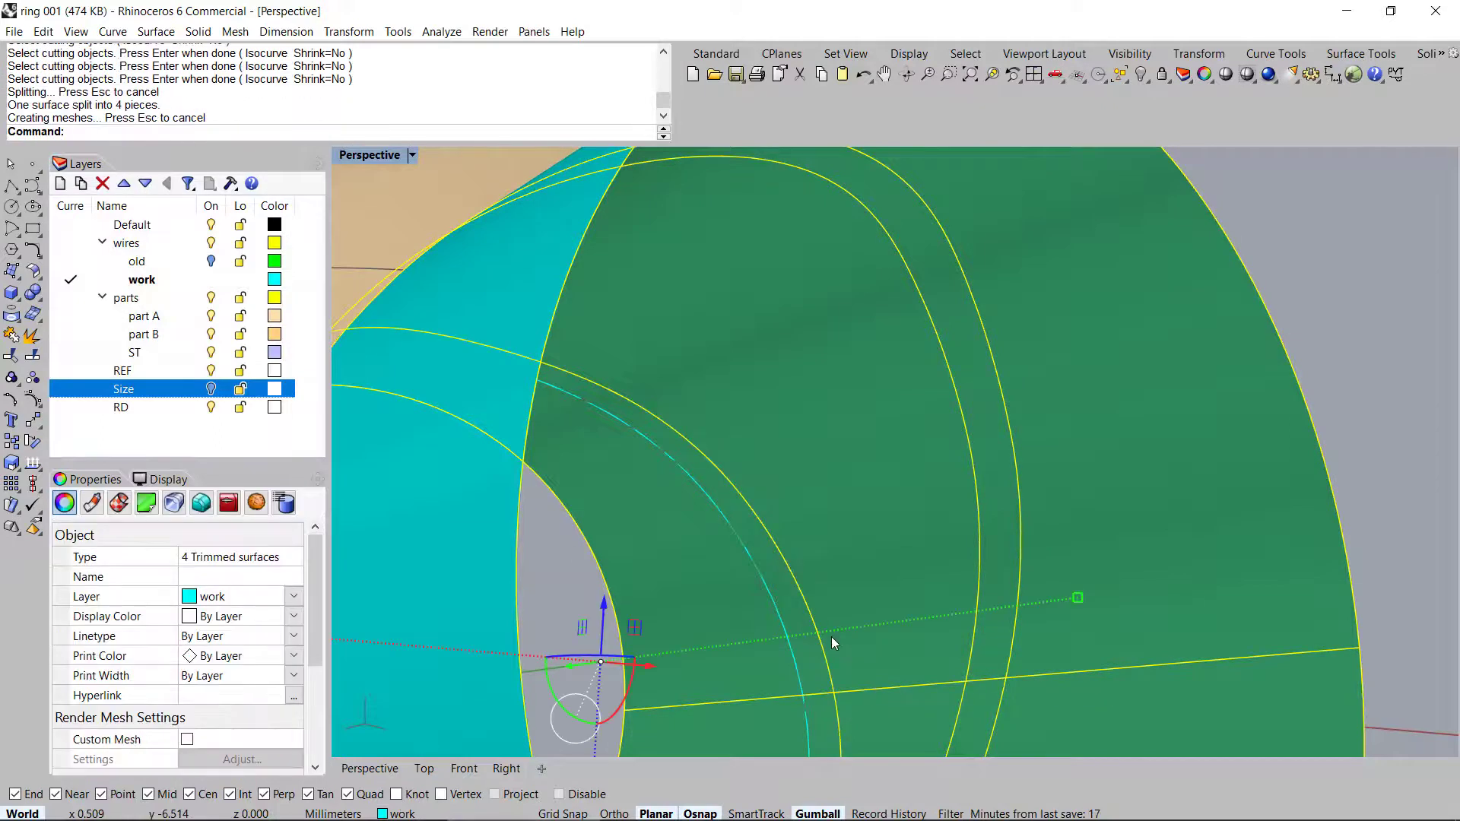
Split the remaining unsplit cylinder portion with the intersection curve left out of the first split
left_click(714, 580)
right_click(763, 602)
left_click(779, 607)
left_click(779, 606)
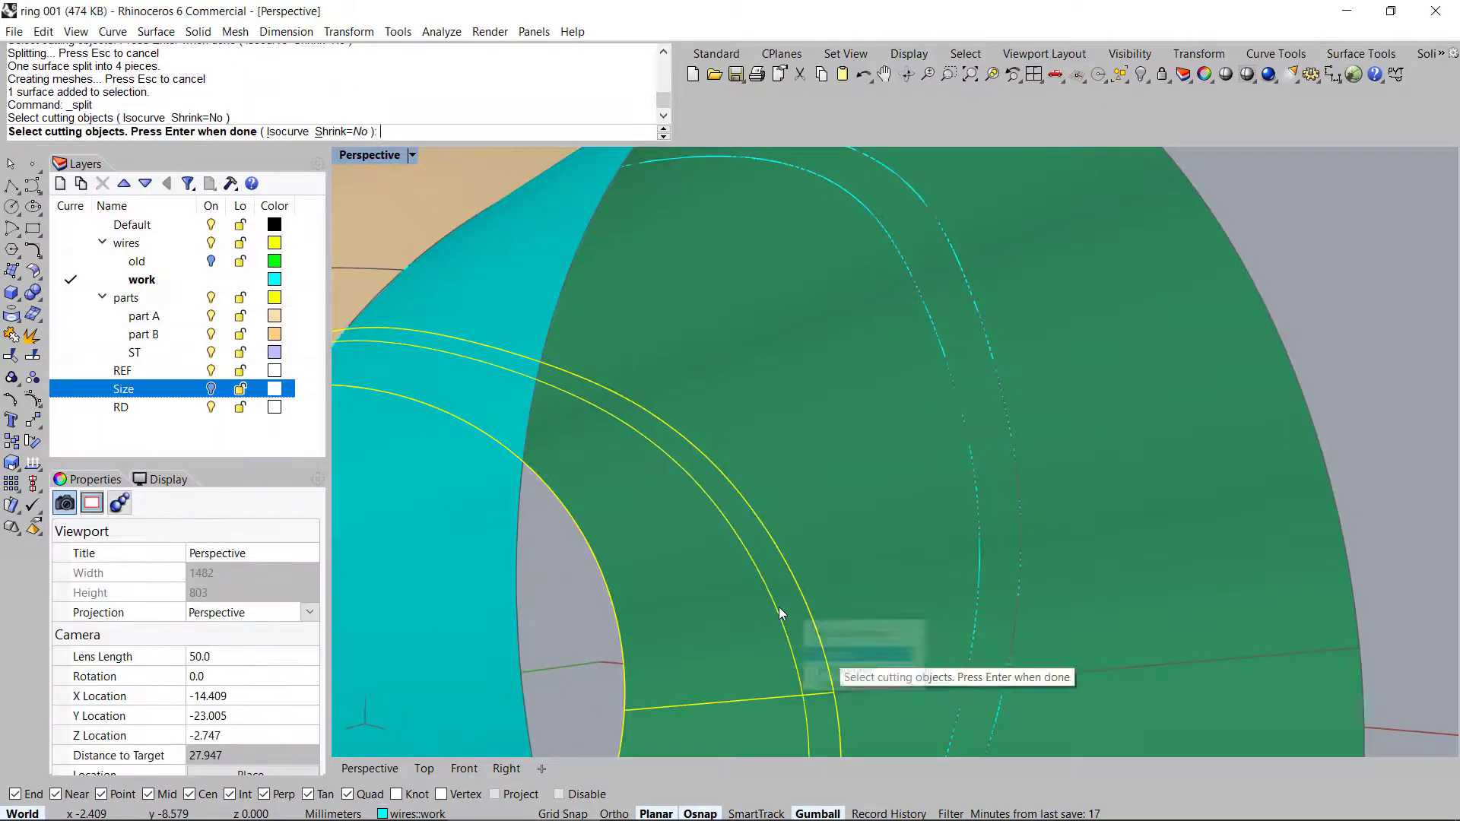
right_click(778, 607)
Delete the cylinder's two outer ends and its middle piece, keeping only the narrow bands along the finger-hole borders
left_click(741, 610)
left_click(897, 584, "shift")
left_click(1284, 523, "shift")
scroll(1069, 499, "down", 7)
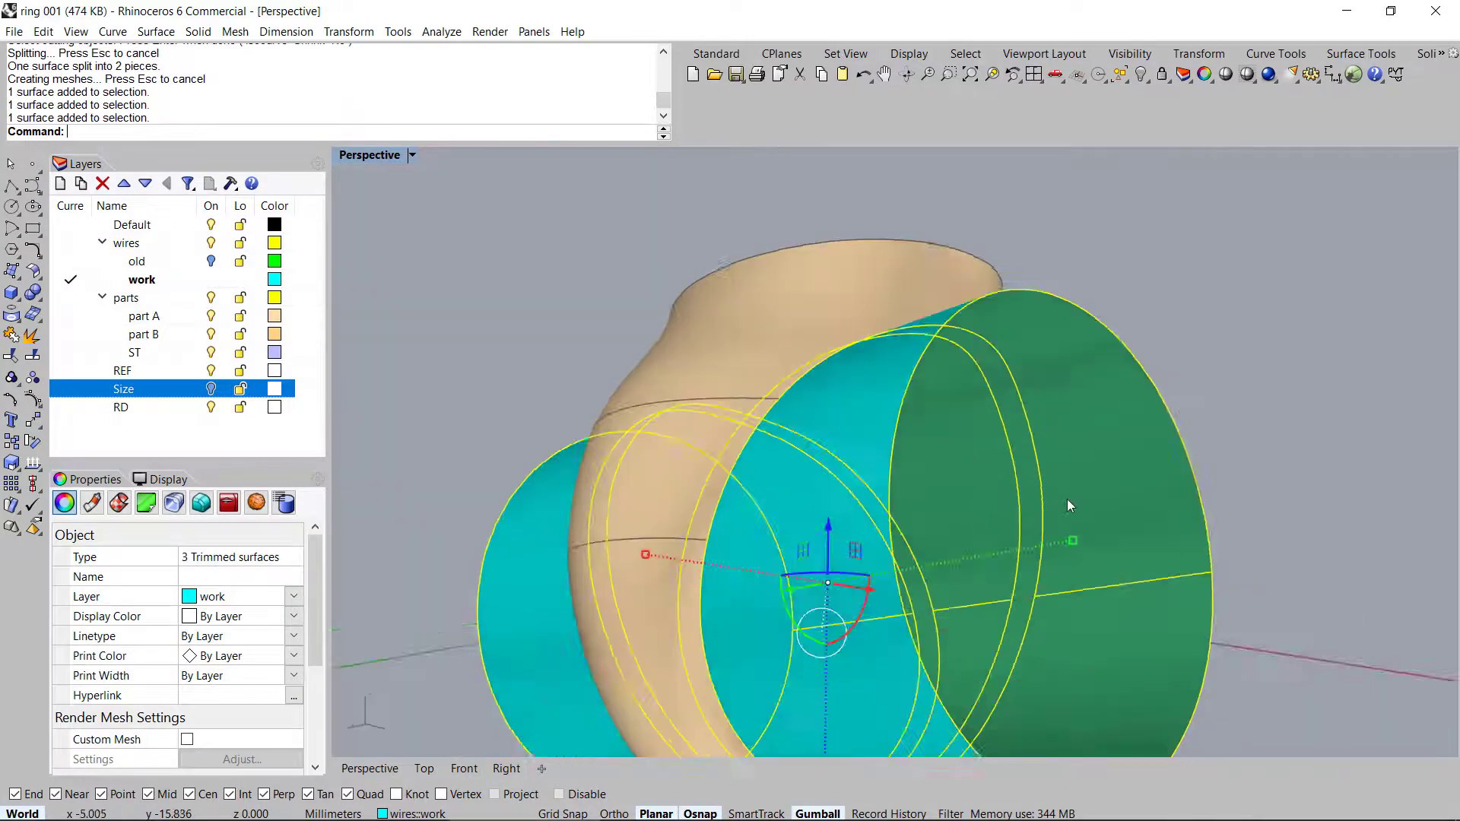
key("Delete")
right_click_drag(980, 418, 979, 362)
scroll(976, 552, "down", 3)
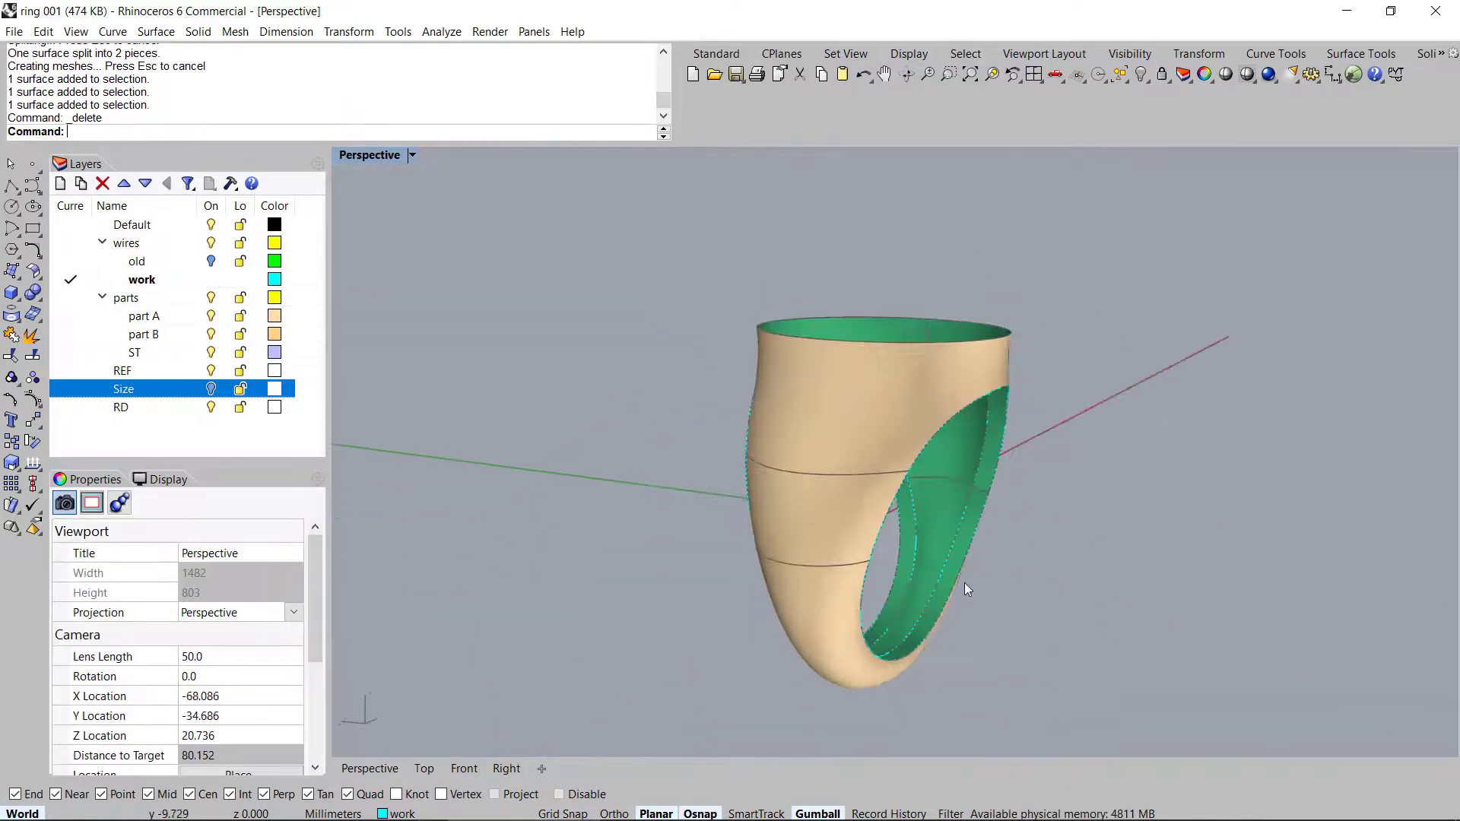
Select all remaining construction curves and delete them
right_click_drag(892, 508, 948, 392)
key("F4")
key("Delete")
Offset the ring polysurface inward by 1 mm as a non-solid surface
right_click_drag(950, 266, 973, 358)
left_click(954, 365)
middle_click(984, 293)
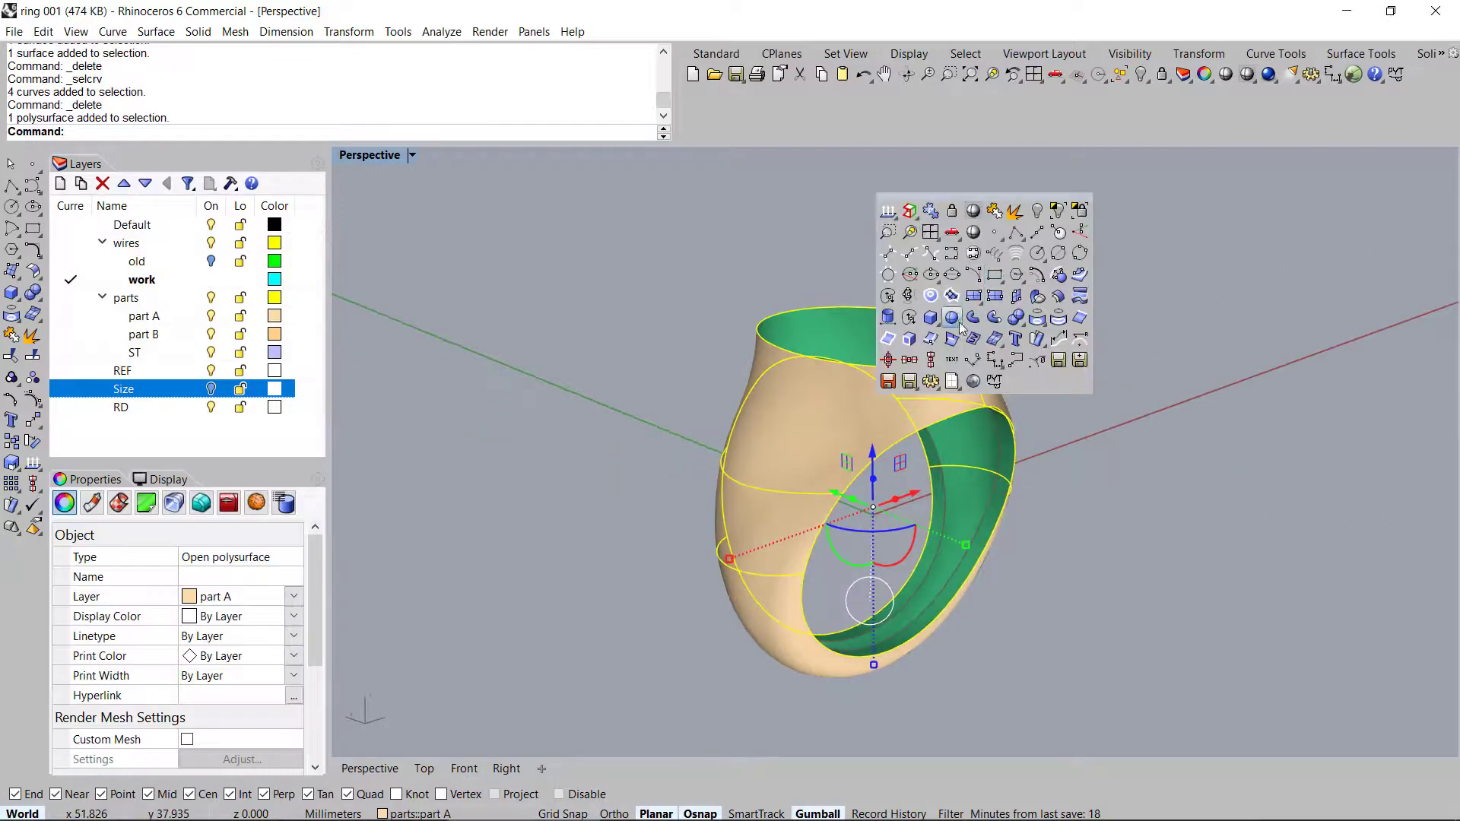
left_click(1058, 298)
right_click_drag(1063, 299, 1008, 325)
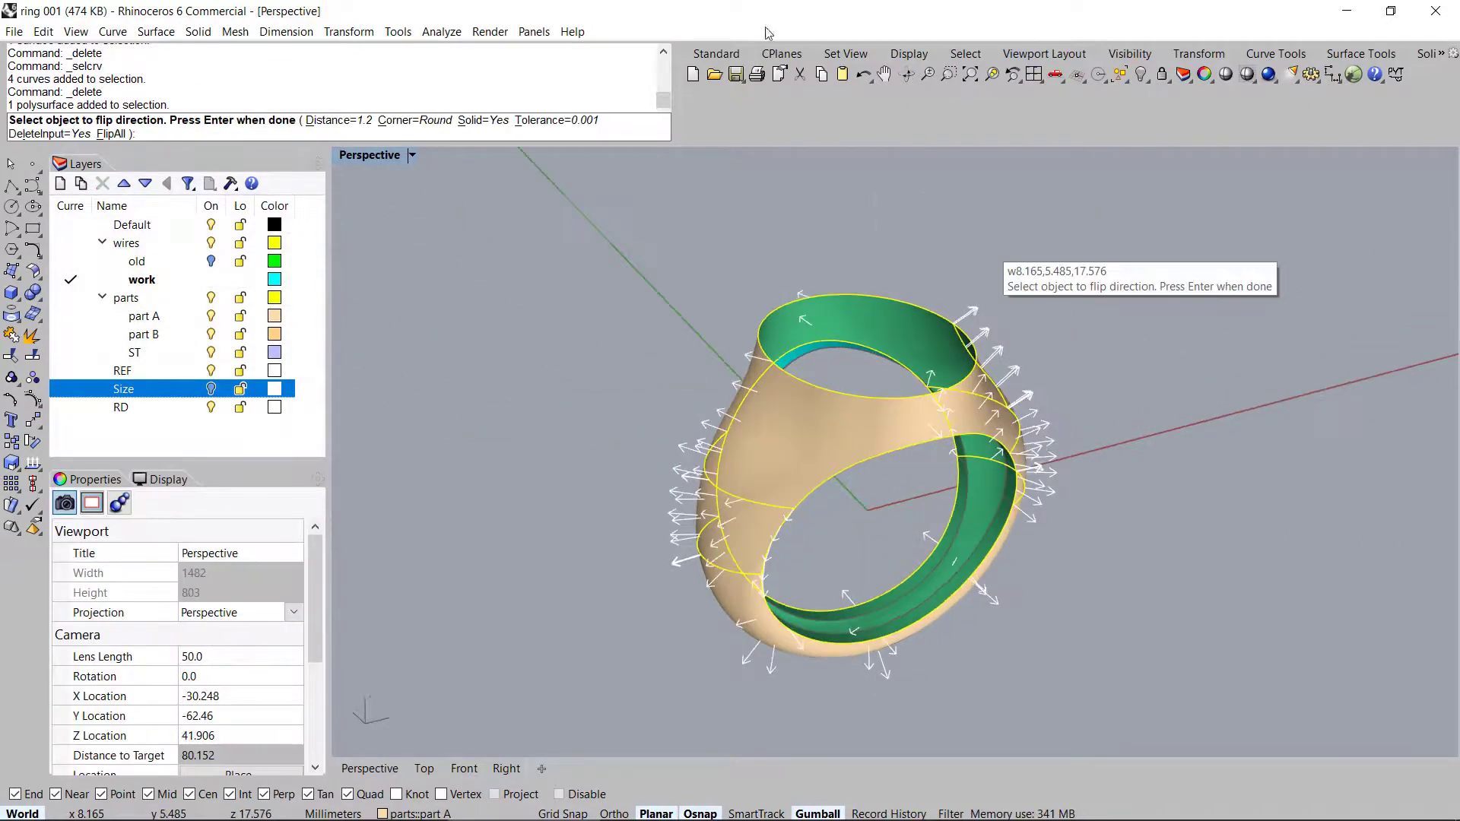
left_click(481, 121)
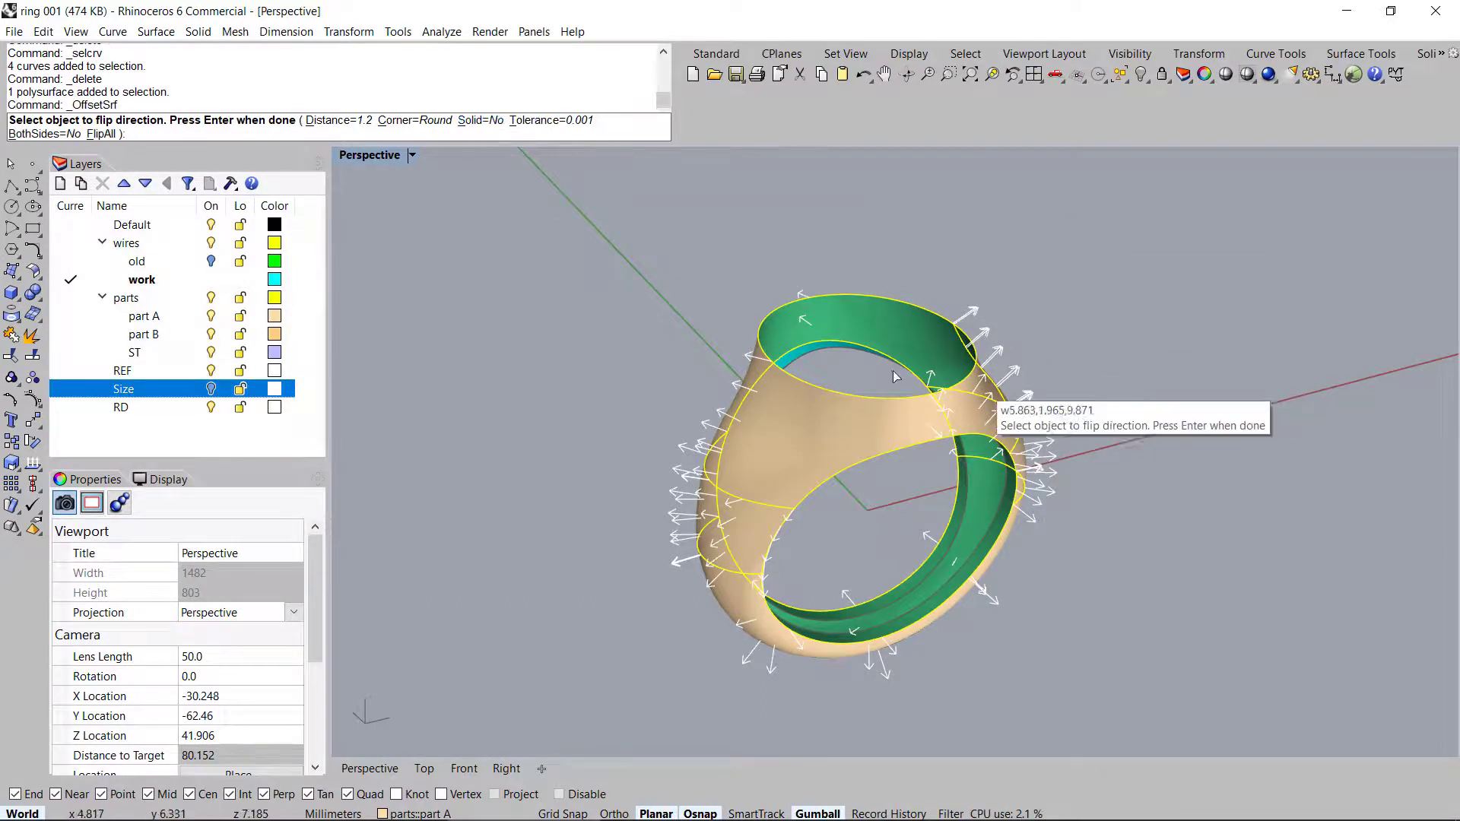
right_click_drag(968, 378, 1032, 449)
left_click(947, 375)
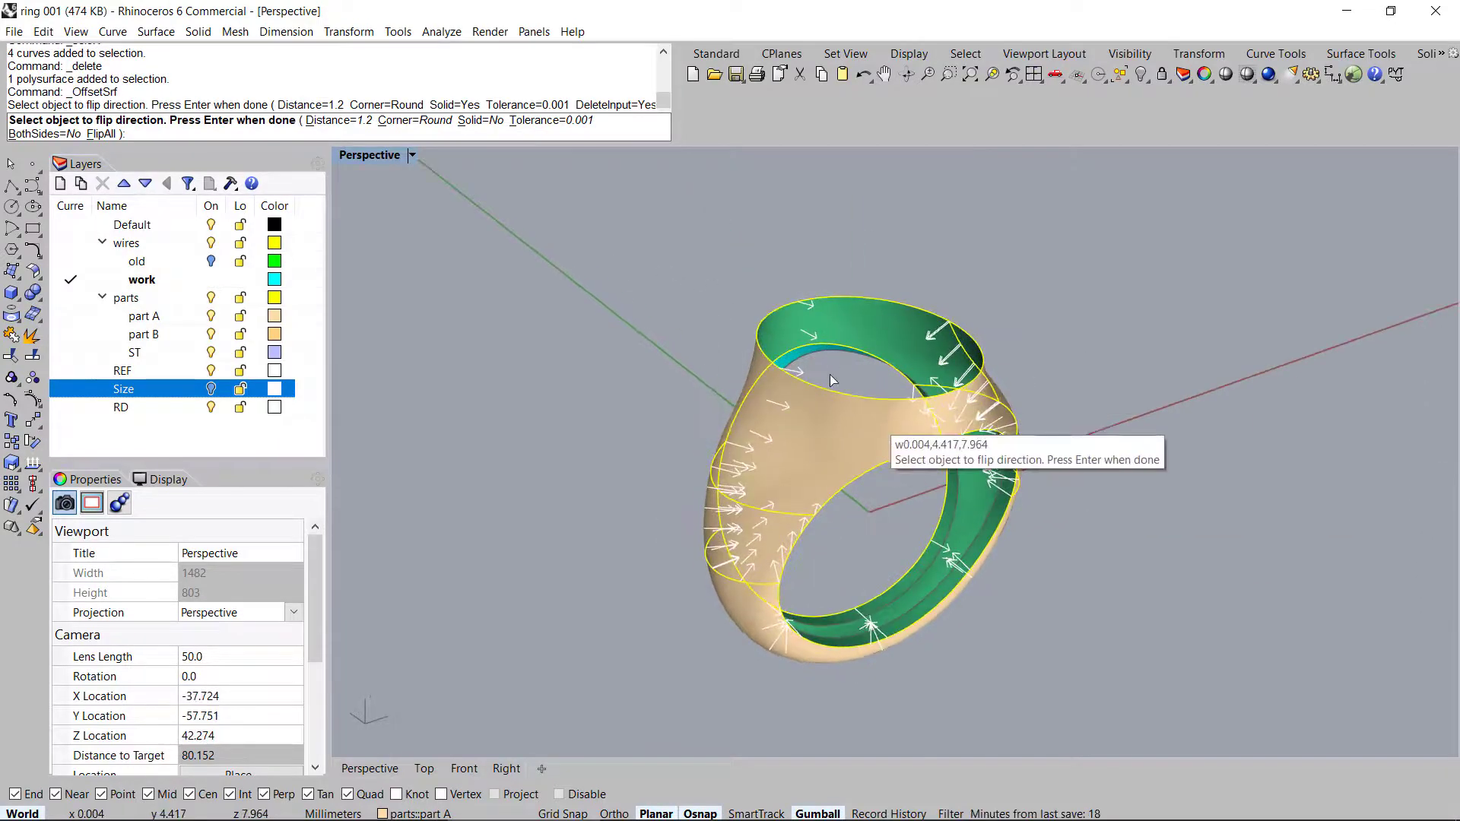
key("Return")
key("Return")
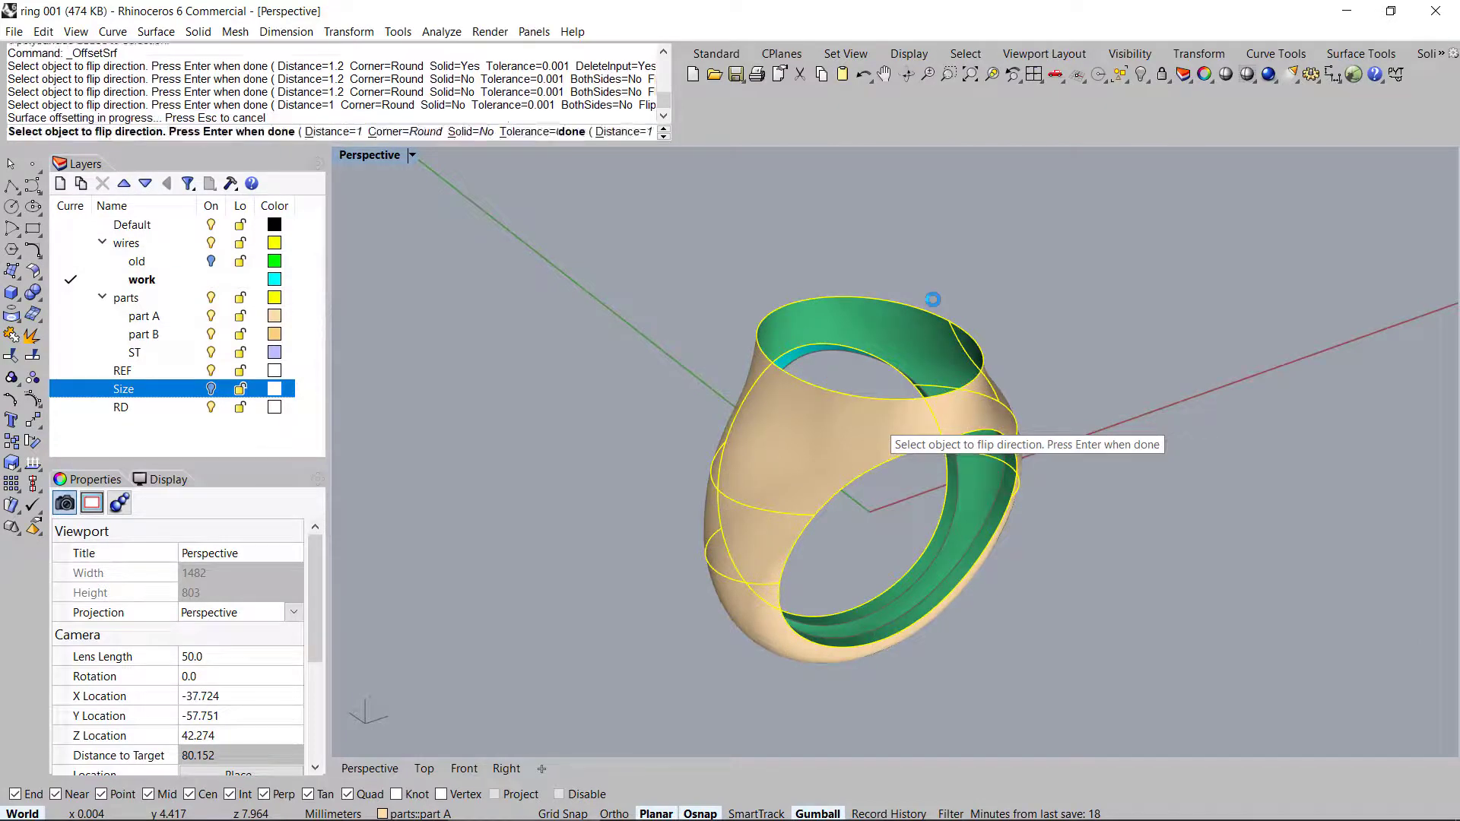
Select the inner offset polysurface and both finger-hole bands, and lock everything else
right_click_drag(932, 300, 996, 411)
scroll(977, 472, "up", 8)
scroll(1005, 469, "down", 8)
scroll(996, 410, "up", 6)
right_click_drag(1022, 543, 970, 464)
scroll(996, 445, "up", 6)
scroll(1069, 411, "down", 6)
scroll(1074, 445, "up", 7)
left_click(1088, 450)
scroll(1088, 450, "down", 8)
scroll(970, 464, "up", 5)
scroll(662, 430, "up", 5)
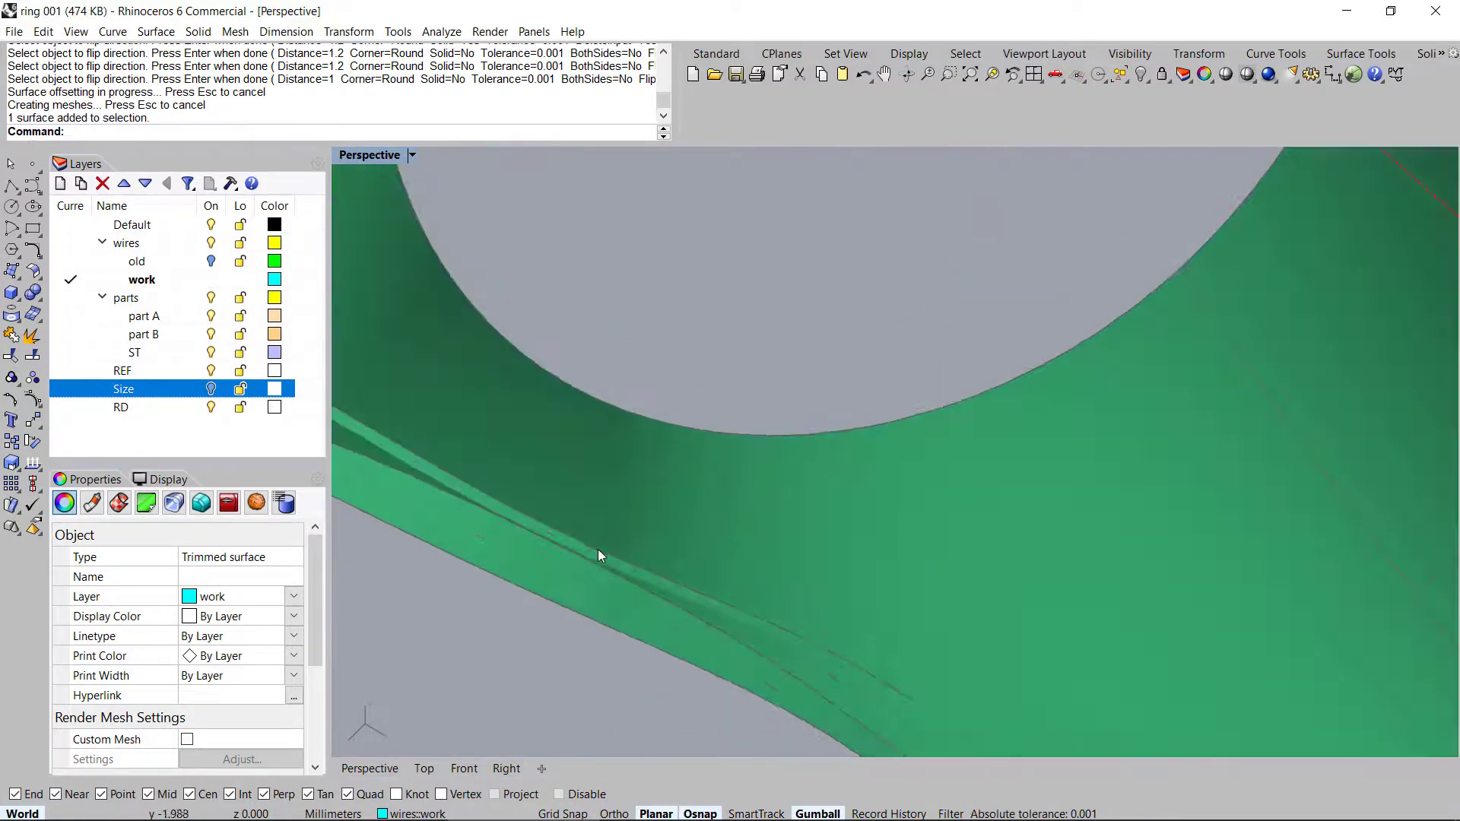
left_click(605, 566, "shift")
left_click(694, 507, "shift")
scroll(808, 308, "down", 10)
right_click_drag(901, 239, 932, 395)
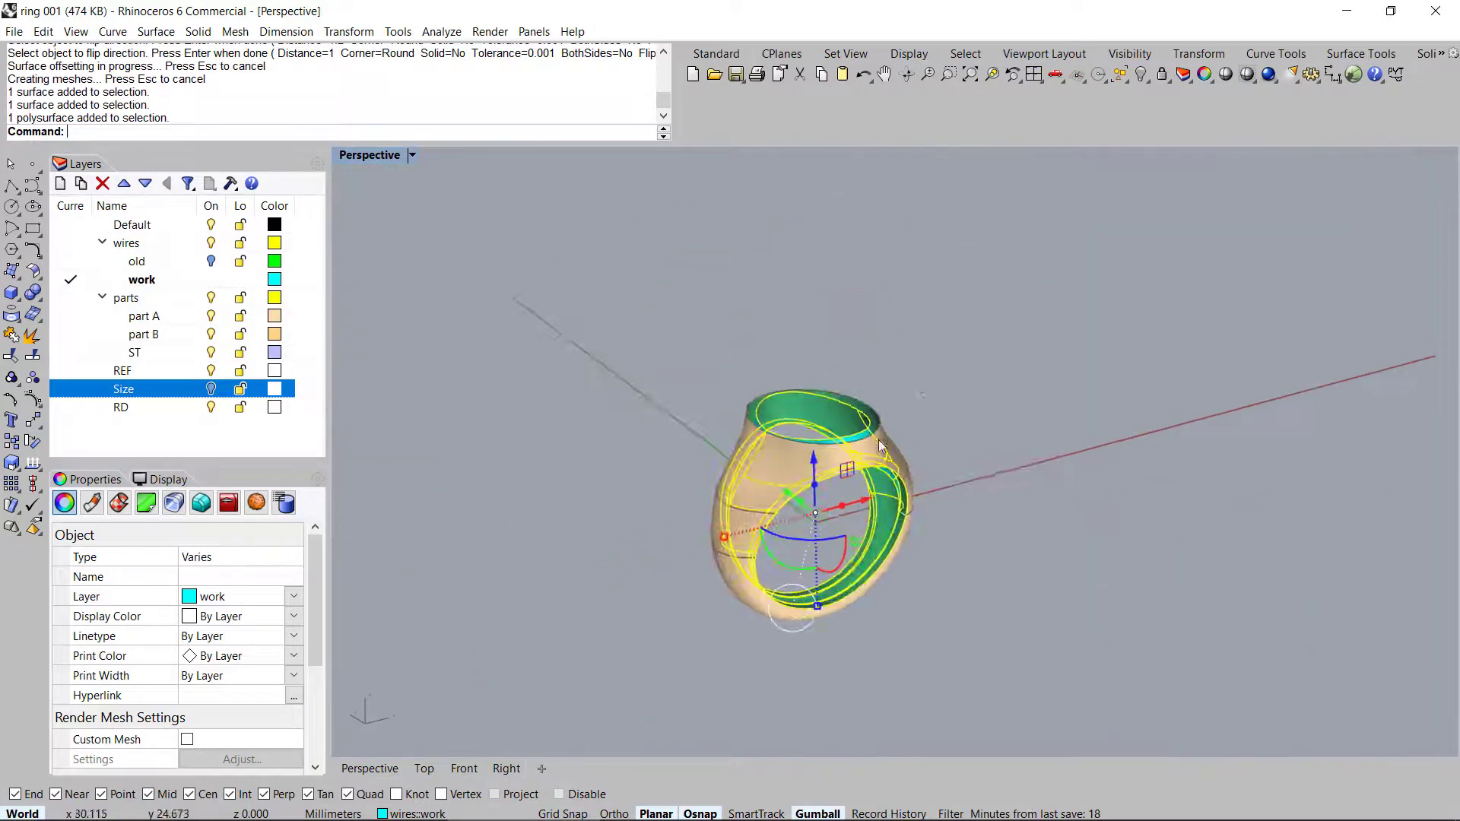
scroll(857, 479, "up", 7)
right_click_drag(889, 441, 906, 380, "shift")
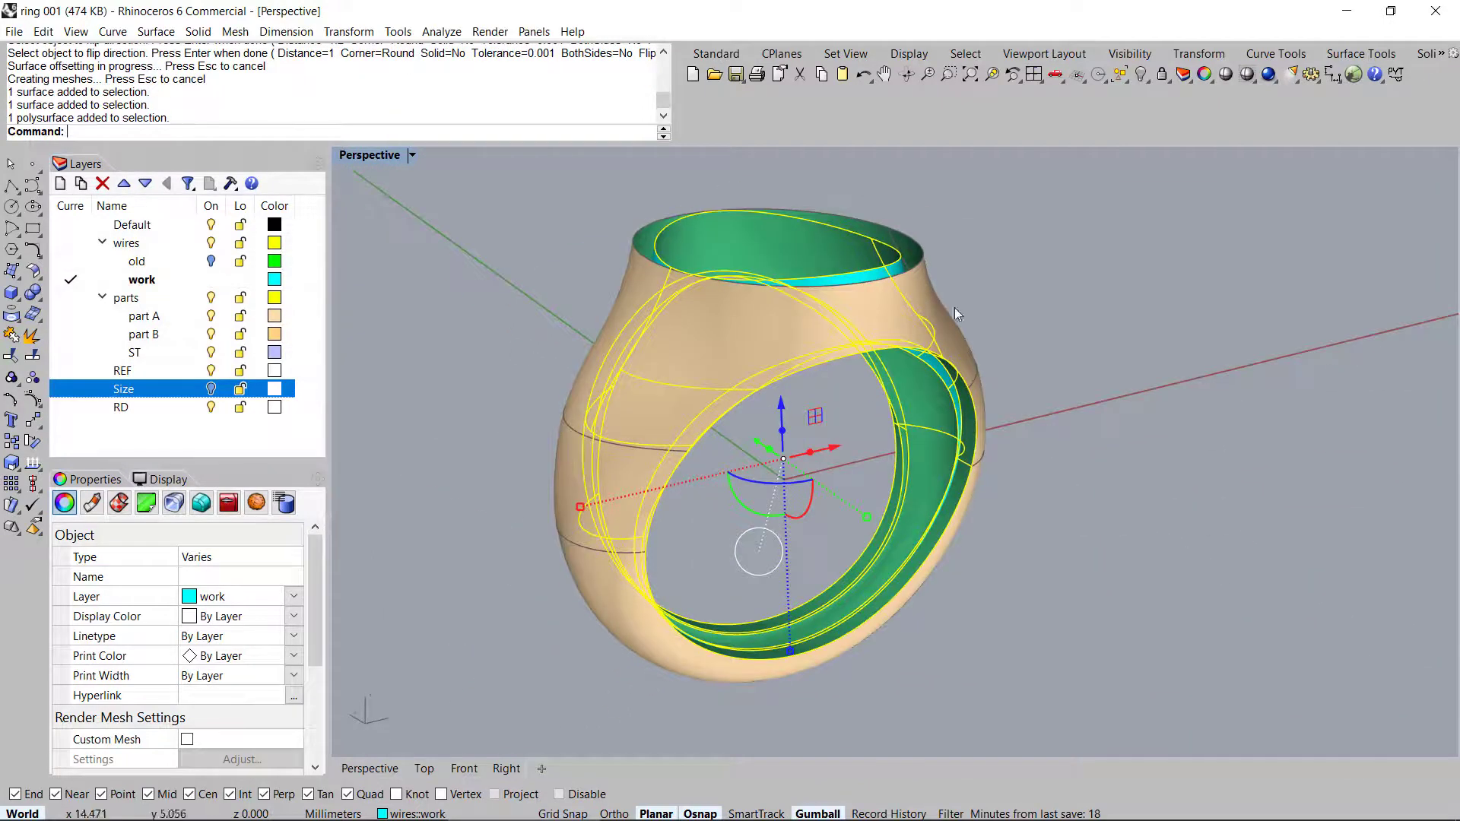
key("ctrl+i")
key("ctrl+l")
Offset the two finger-hole bands by 0.8 mm away from the finger hole as solids
right_click_drag(860, 268, 910, 364)
left_click(848, 377)
left_click(631, 362, "shift")
middle_click(910, 363)
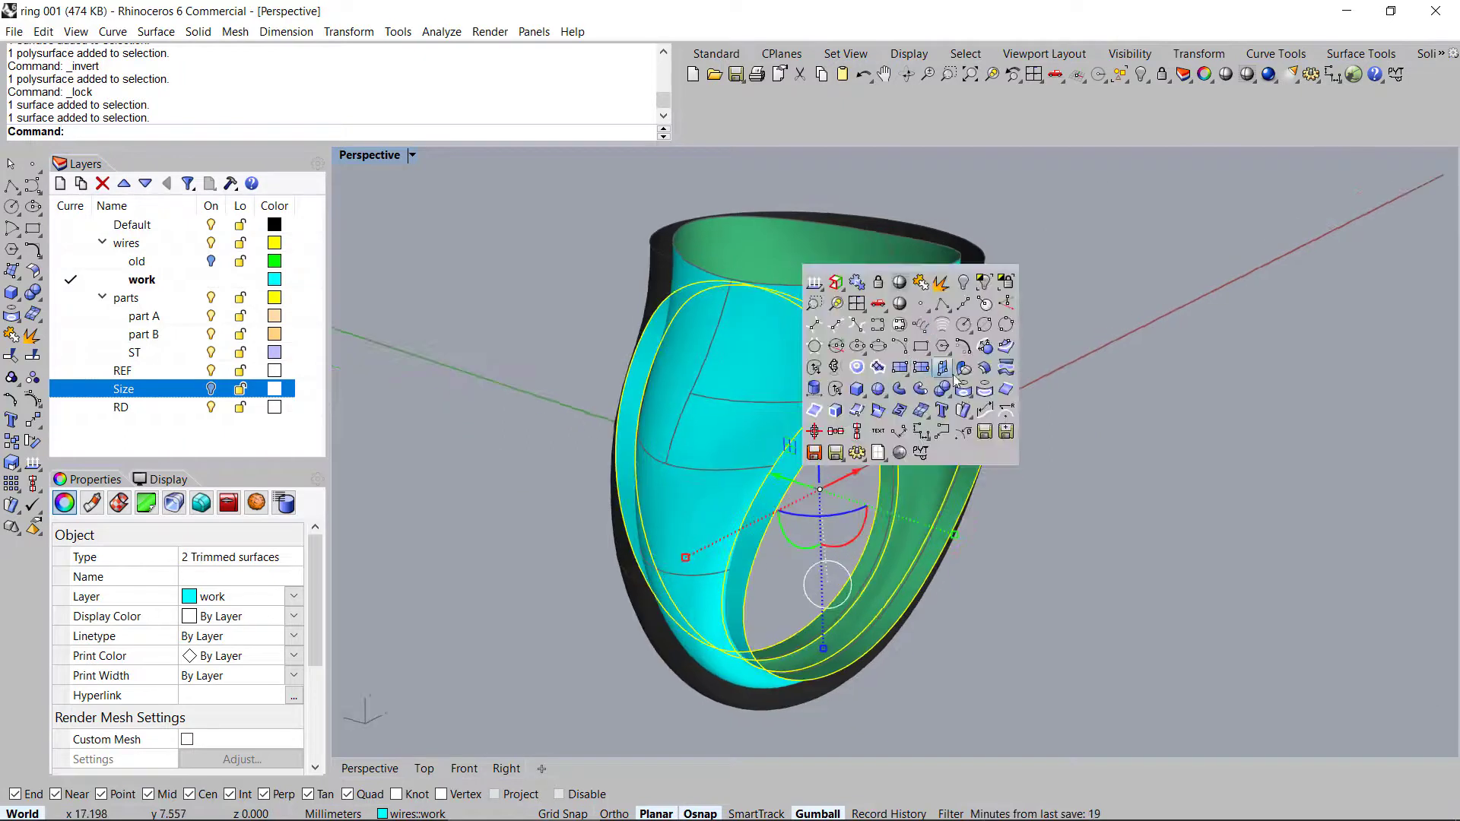
left_click(983, 368)
mouse_move(940, 370)
right_mouse_down()
mouse_move(946, 342)
mouse_move(959, 357)
right_mouse_up()
left_click(487, 127)
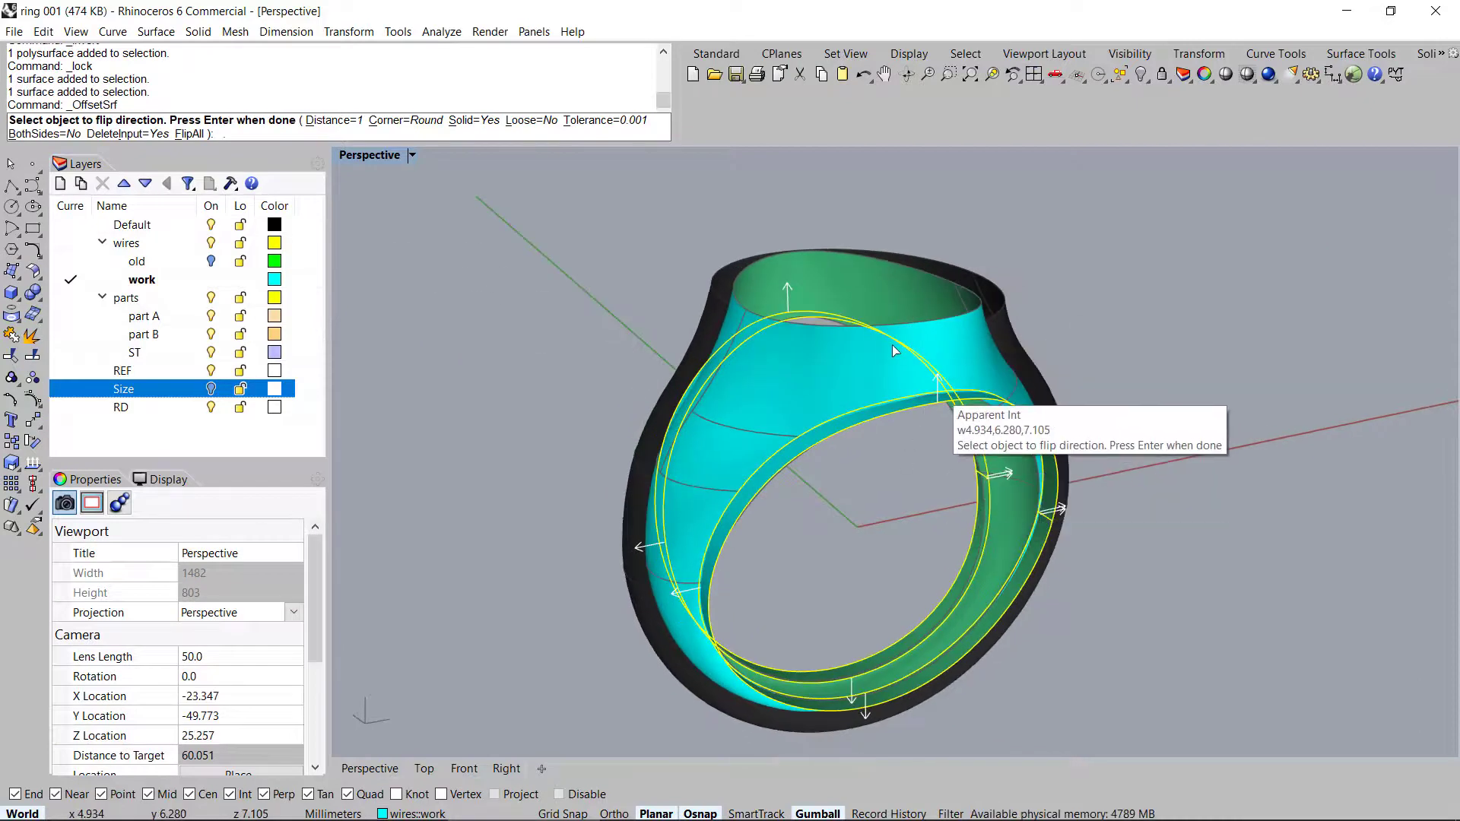
type(".8")
key("Return")
key("Return")
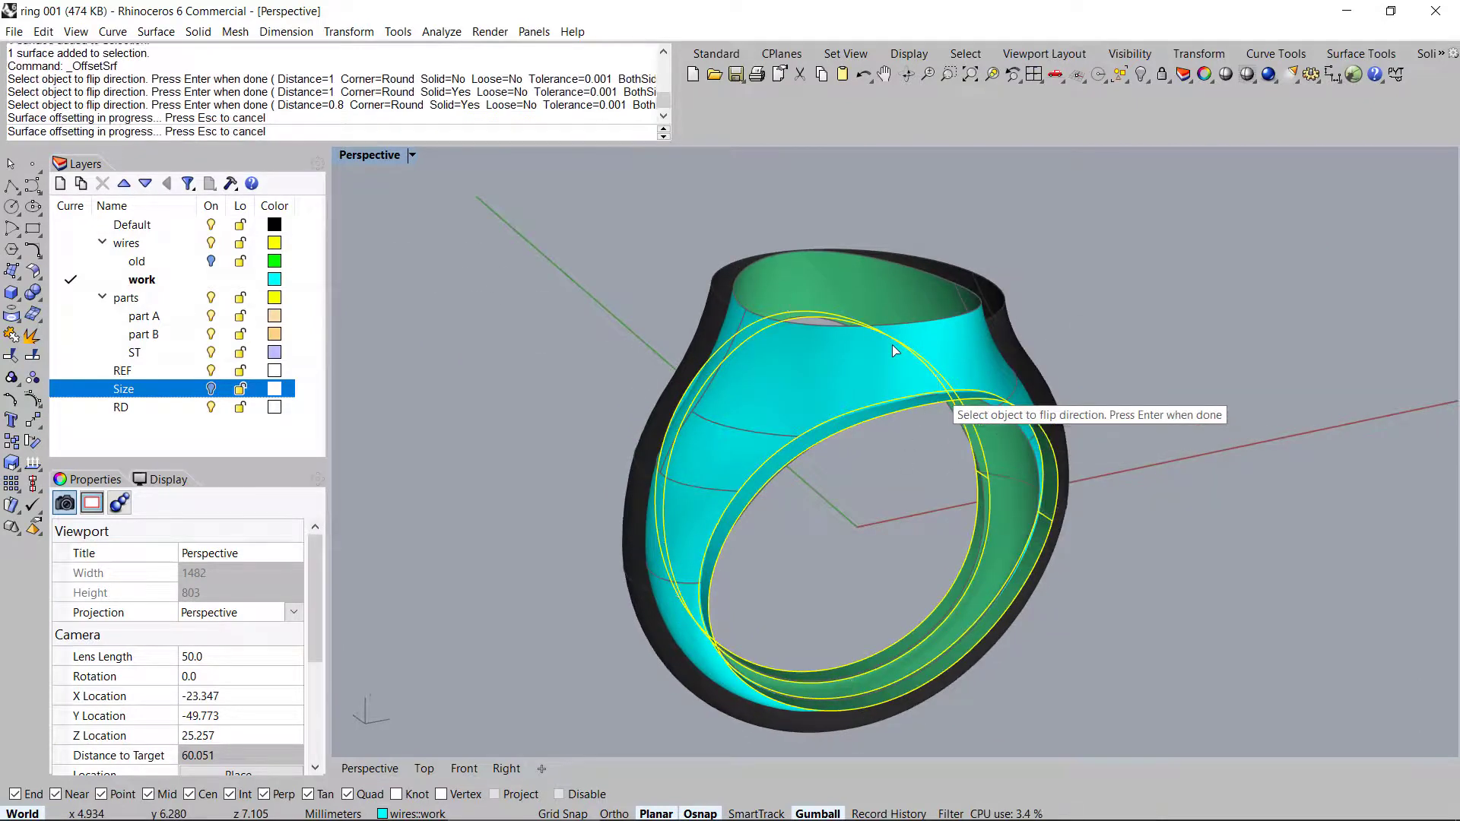
Extract the outward-facing side-wall surfaces from both solid bands and delete them
right_click_drag(898, 358, 730, 380)
scroll(824, 384, "up", 5)
left_click(612, 270)
right_click_drag(866, 323, 875, 349)
scroll(874, 348, "down", 4)
key("ctrl+e")
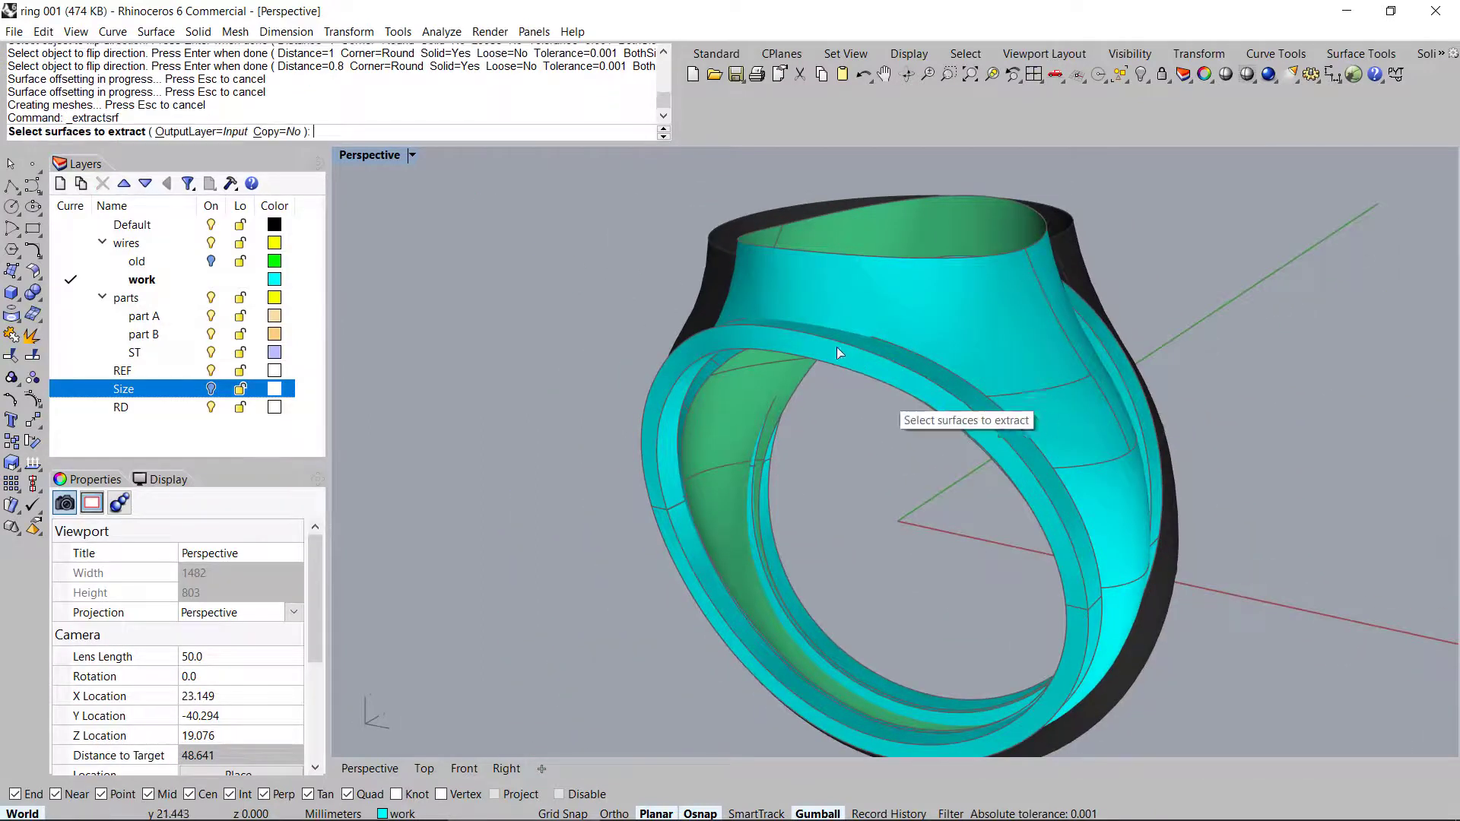
left_click(850, 362)
right_click_drag(1044, 585, 906, 325)
left_click(1078, 526)
left_click(951, 233)
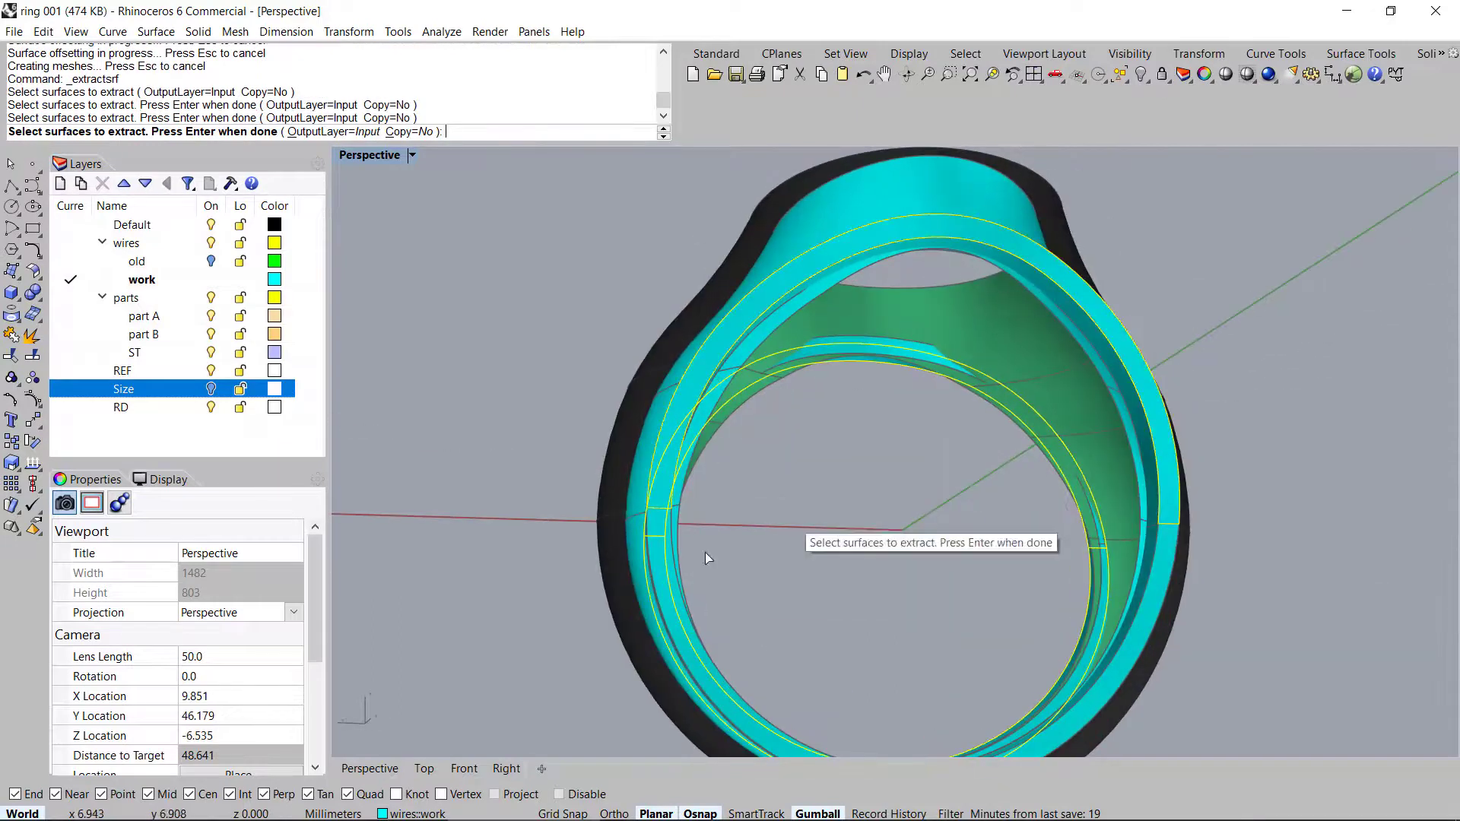
left_click(741, 460)
right_click_drag(741, 460, 906, 289)
key("Return")
key("Delete")
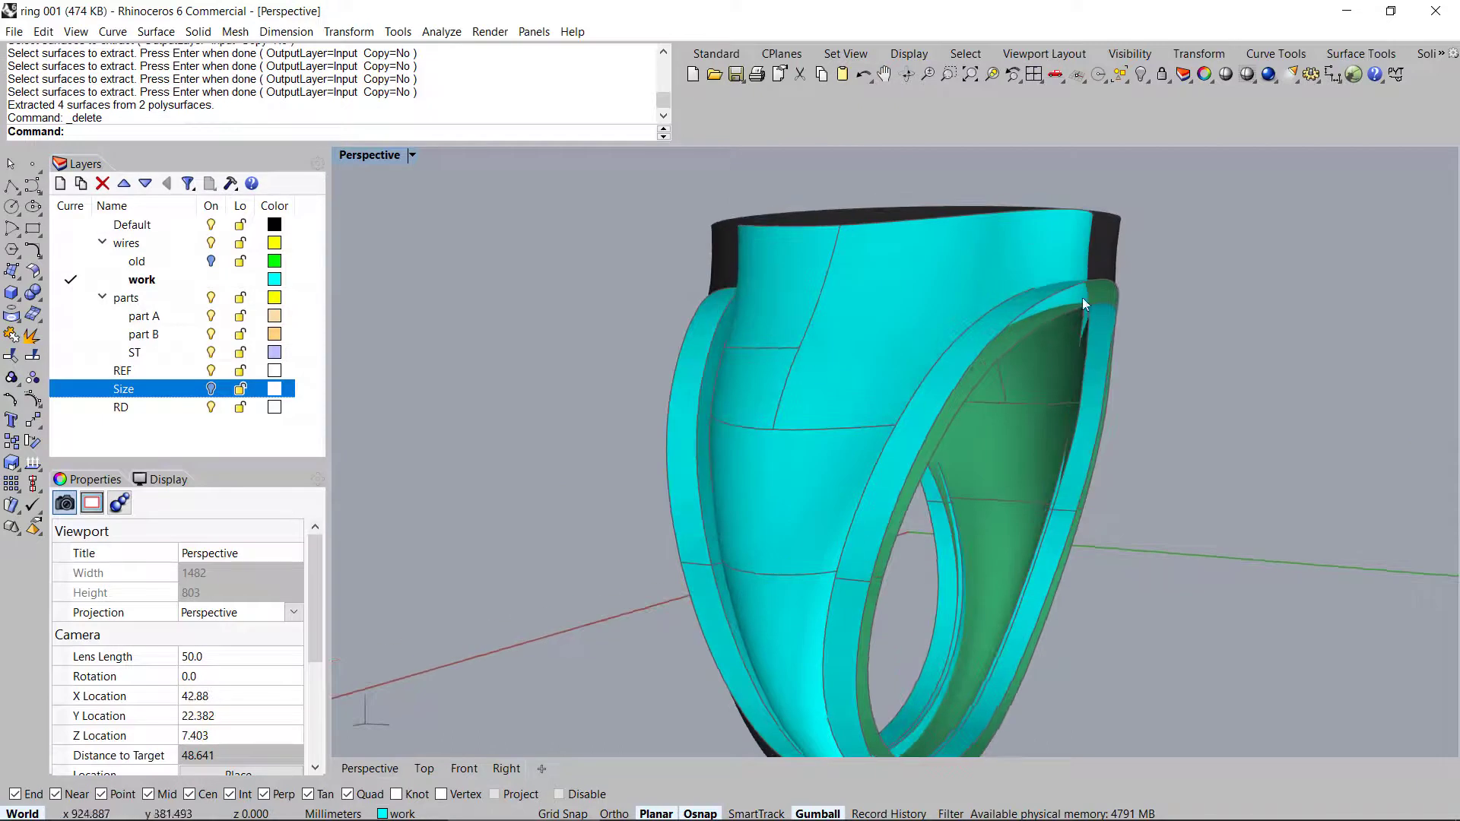
Split the inner offset polysurface with the two thickened bands and delete every piece except its main body
right_click_drag(969, 245, 951, 286)
left_click(952, 285)
right_click_drag(1095, 329, 1032, 340)
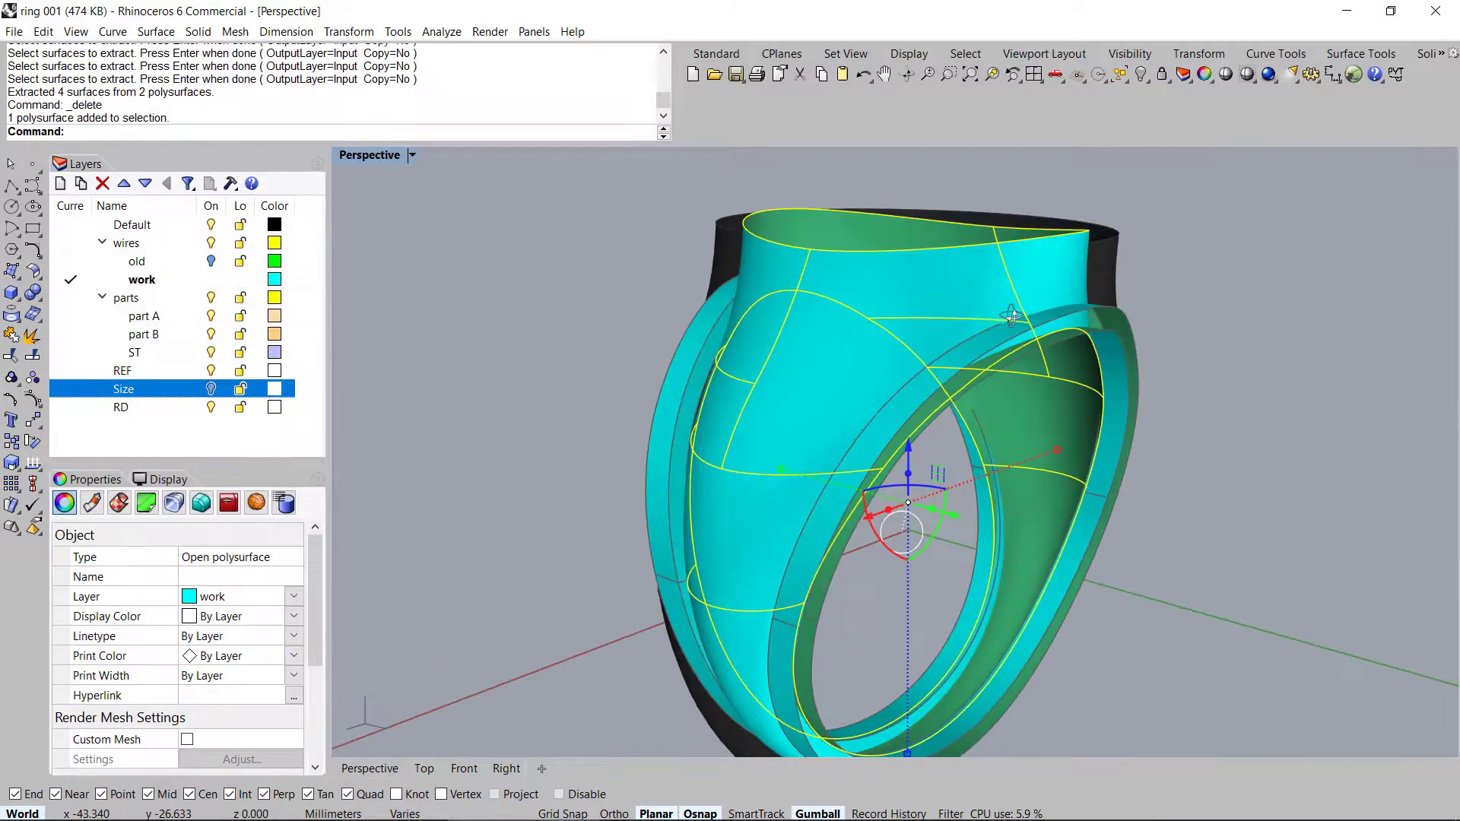
key("ctrl+shift+s")
left_click(696, 291)
key("Return")
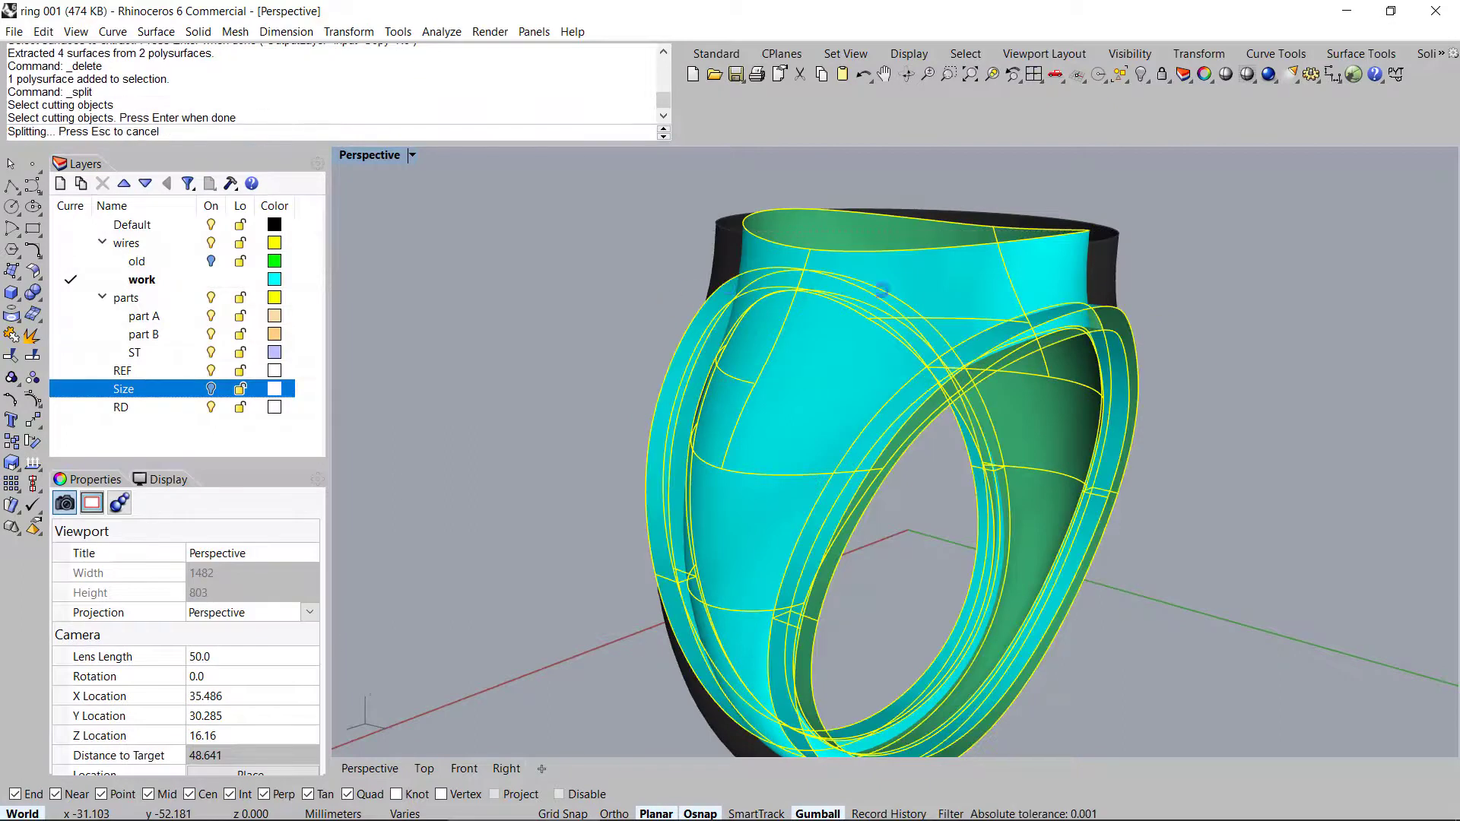
left_click(935, 281, "ctrl")
key("Delete")
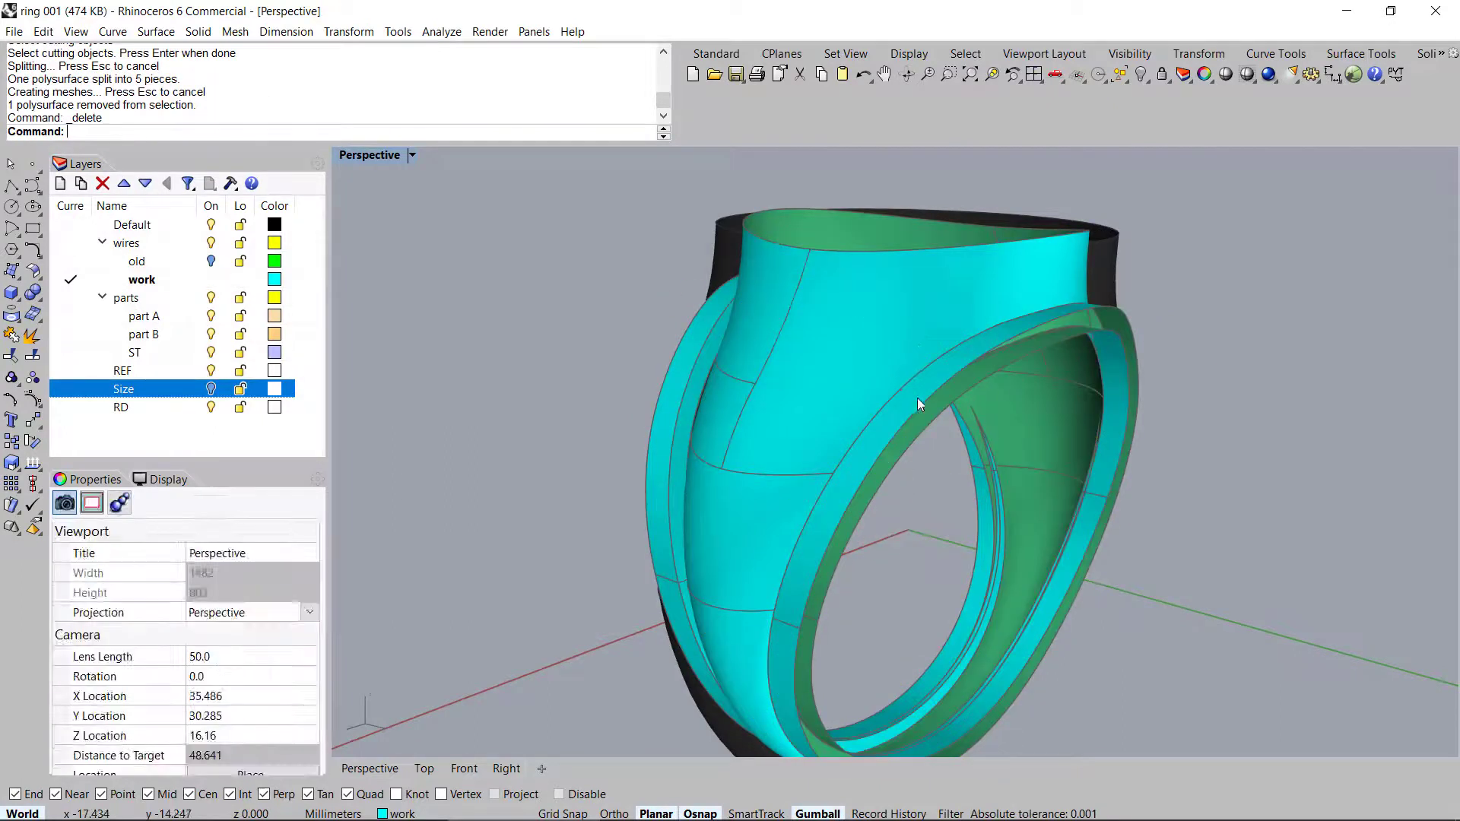
Try to split the two thickened finger-hole bands with the trimmed inner shell as the cutting object
left_click(697, 407)
left_click(649, 409)
key("ctrl+shift+s")
left_click(836, 351)
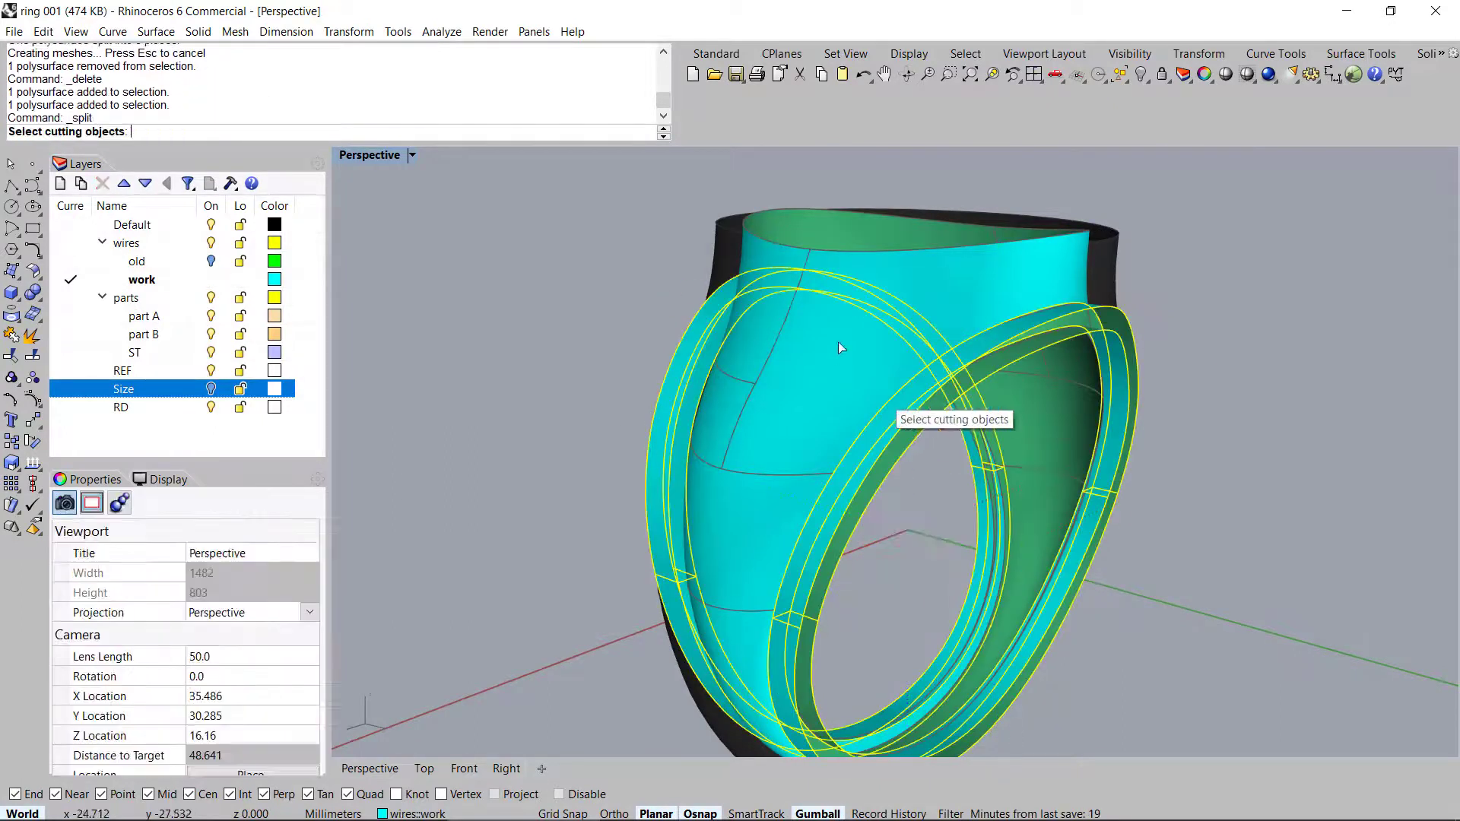
key("Return")
Undo the splits, deletions, side-wall extraction and solid offset of the two finger-hole bands
right_click_drag(1000, 431, 1079, 335)
key("ctrl+z")
key("ctrl+z")
key("ctrl+z")
key("ctrl+z")
left_click(1147, 449)
right_click_drag(1147, 449, 871, 426)
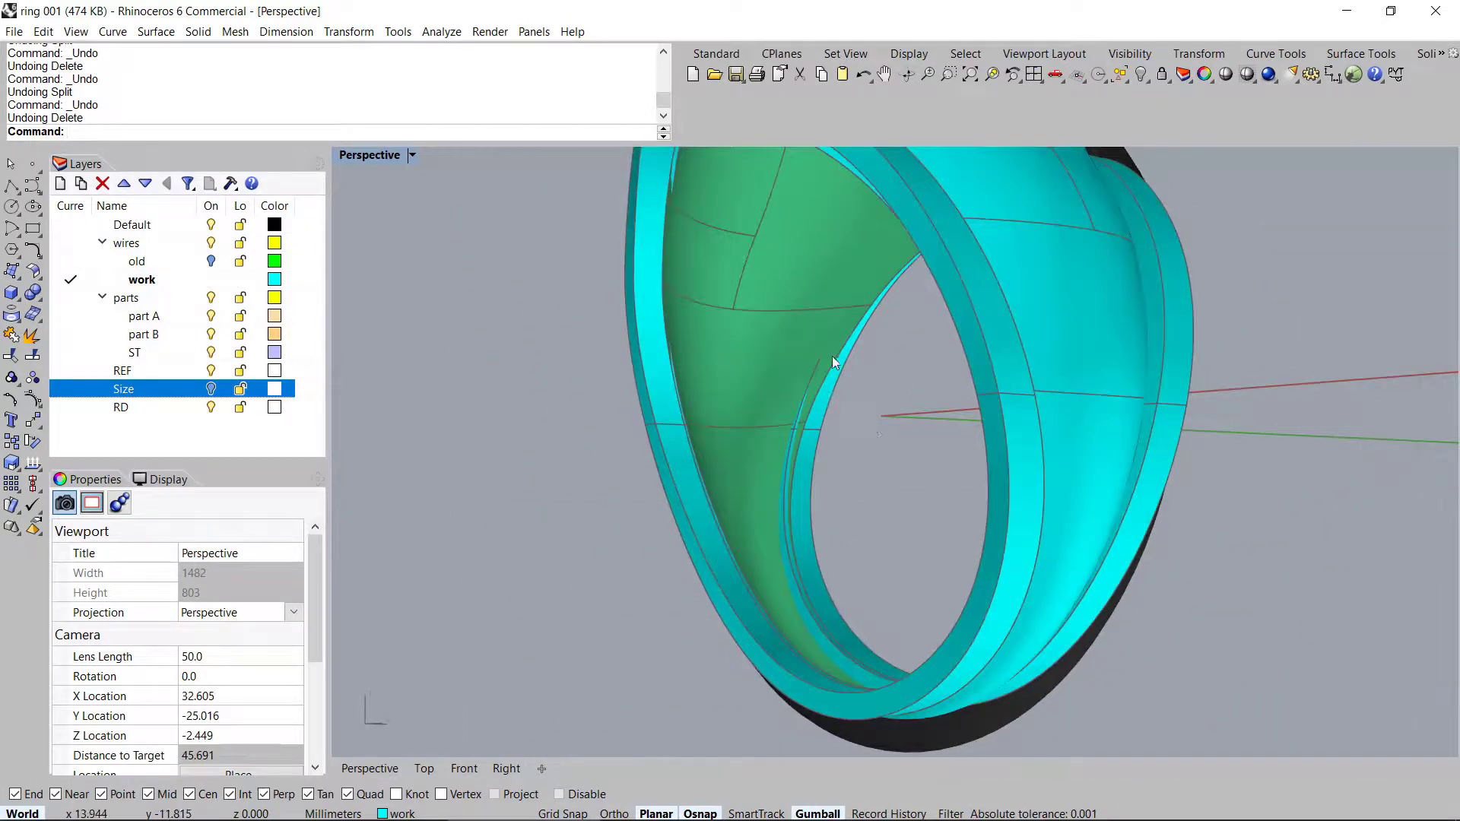
scroll(835, 351, "up", 5)
scroll(717, 496, "down", 6)
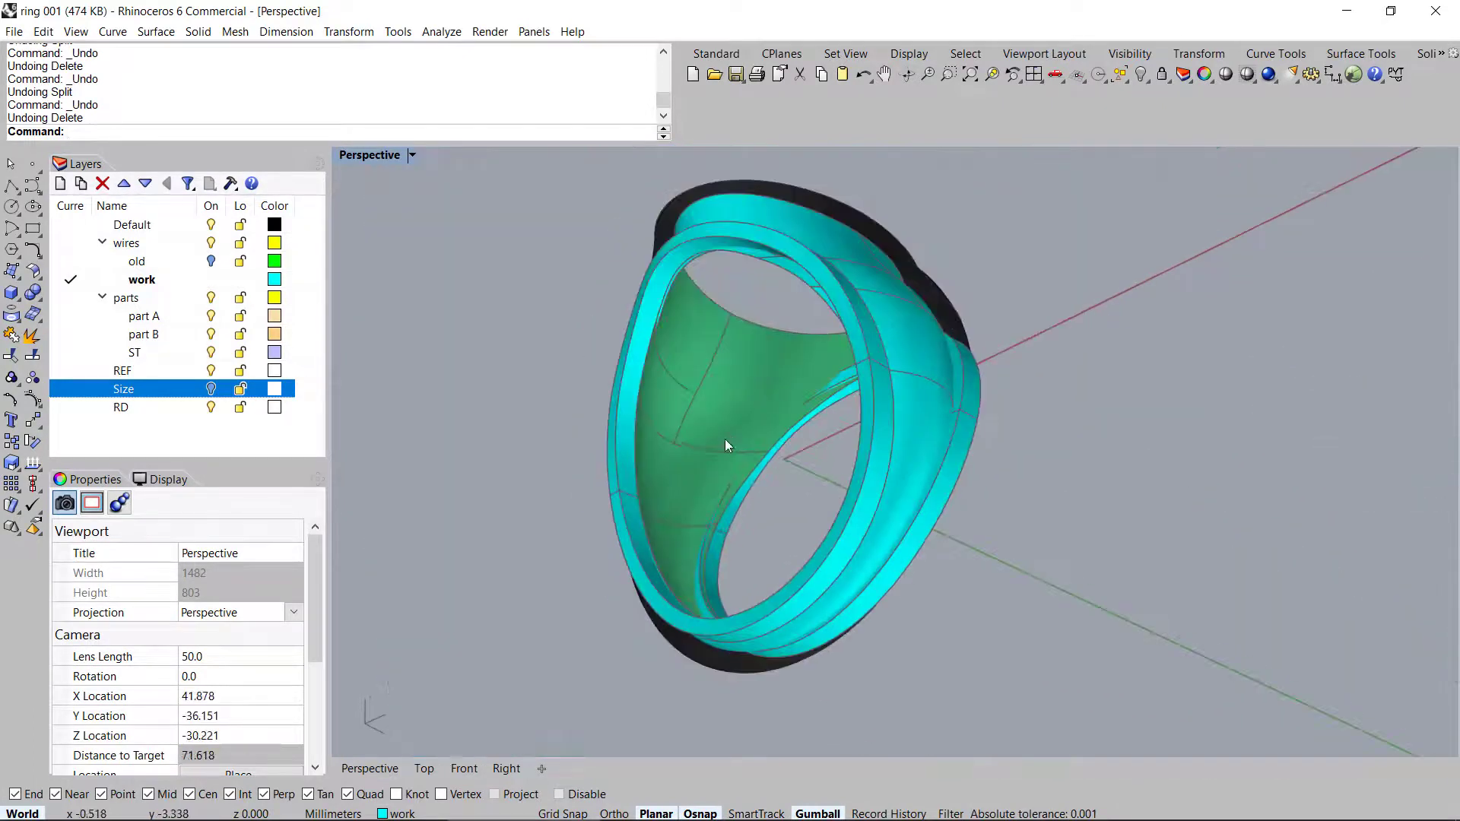
key("ctrl+z")
Duplicate the border curves of one finger-hole band and delete the copy along its outer edge
right_click_drag(805, 348, 841, 417)
left_click(841, 417)
right_click_drag(747, 385, 904, 394)
scroll(692, 392, "up", 6)
left_click(695, 394)
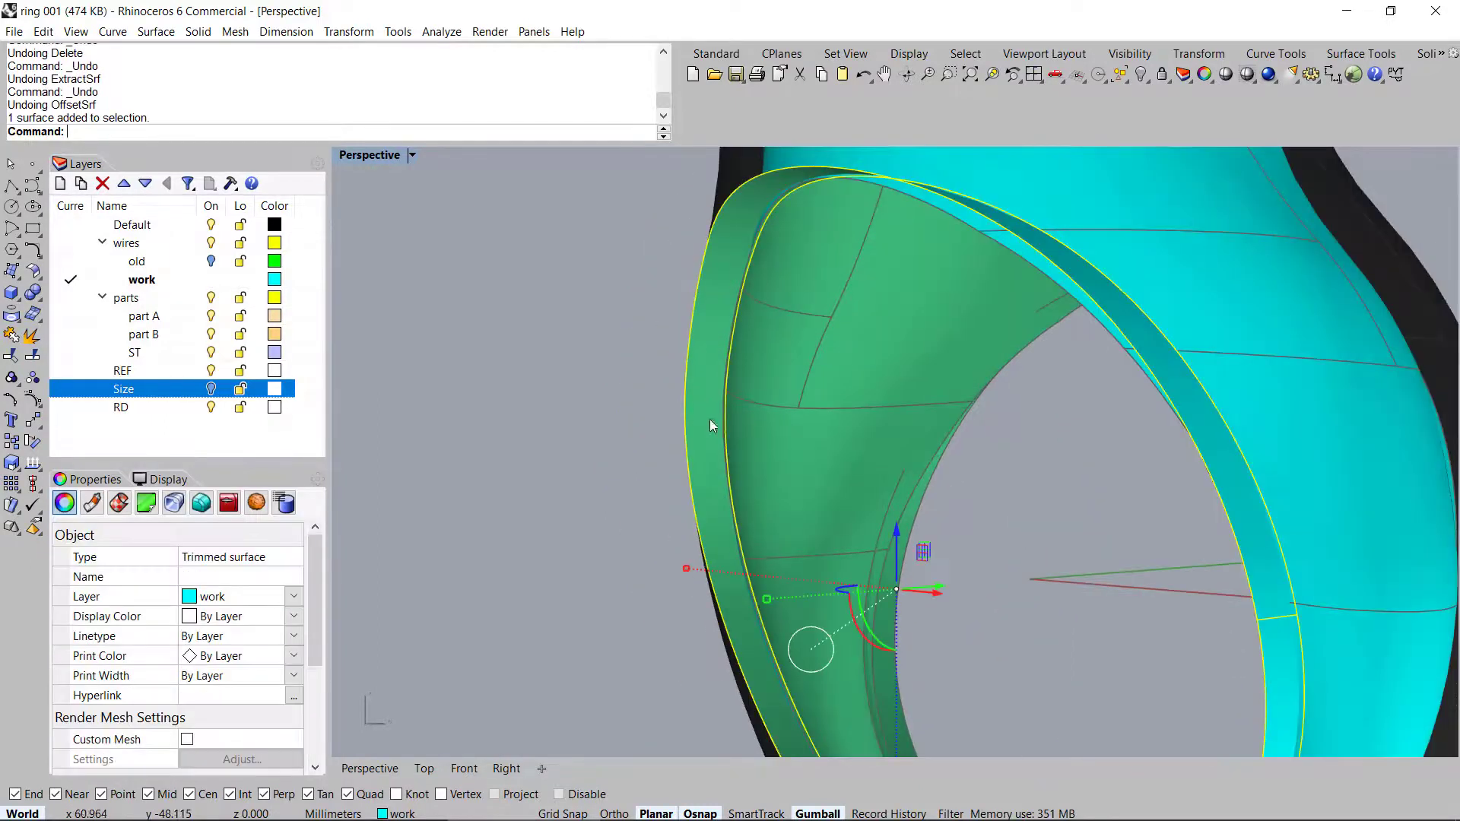
right_click_drag(703, 402, 679, 427)
middle_click(668, 309)
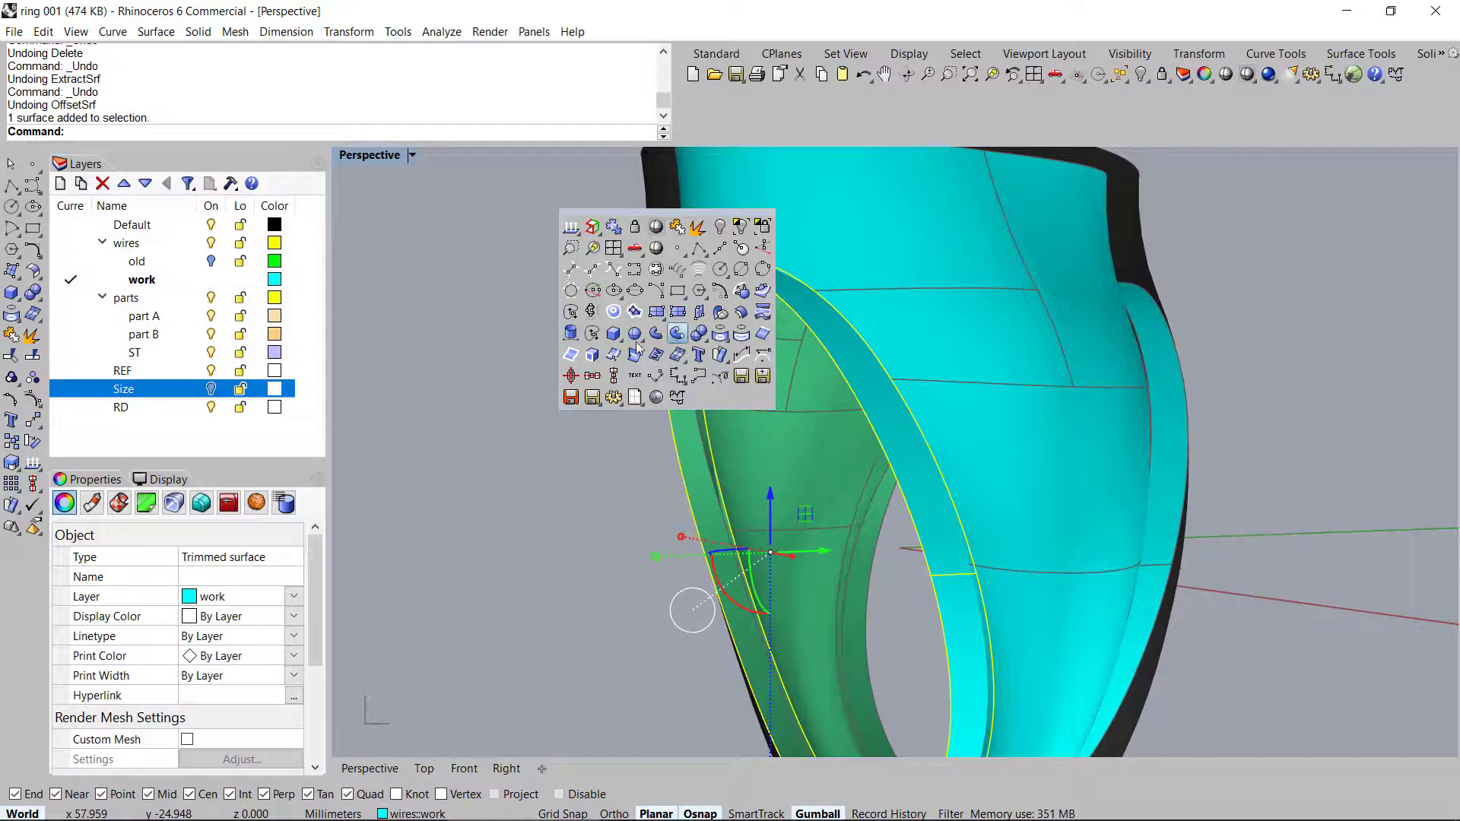
left_click(571, 354)
left_click(890, 383, "ctrl")
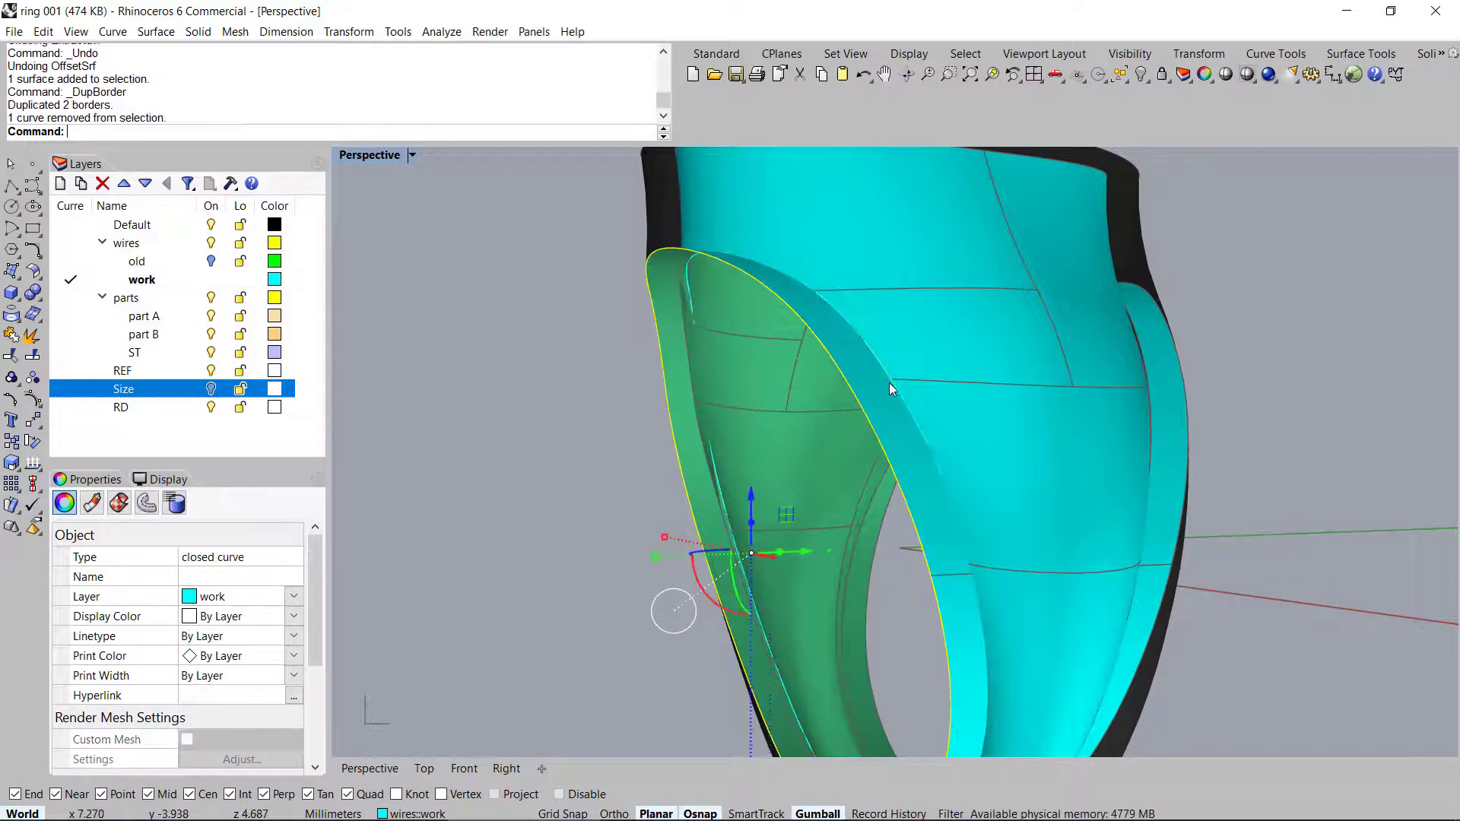
key("Delete")
Create a closed pipe of radius 0.5 mm along the band's inner border curve, and delete that curve
left_click(906, 399)
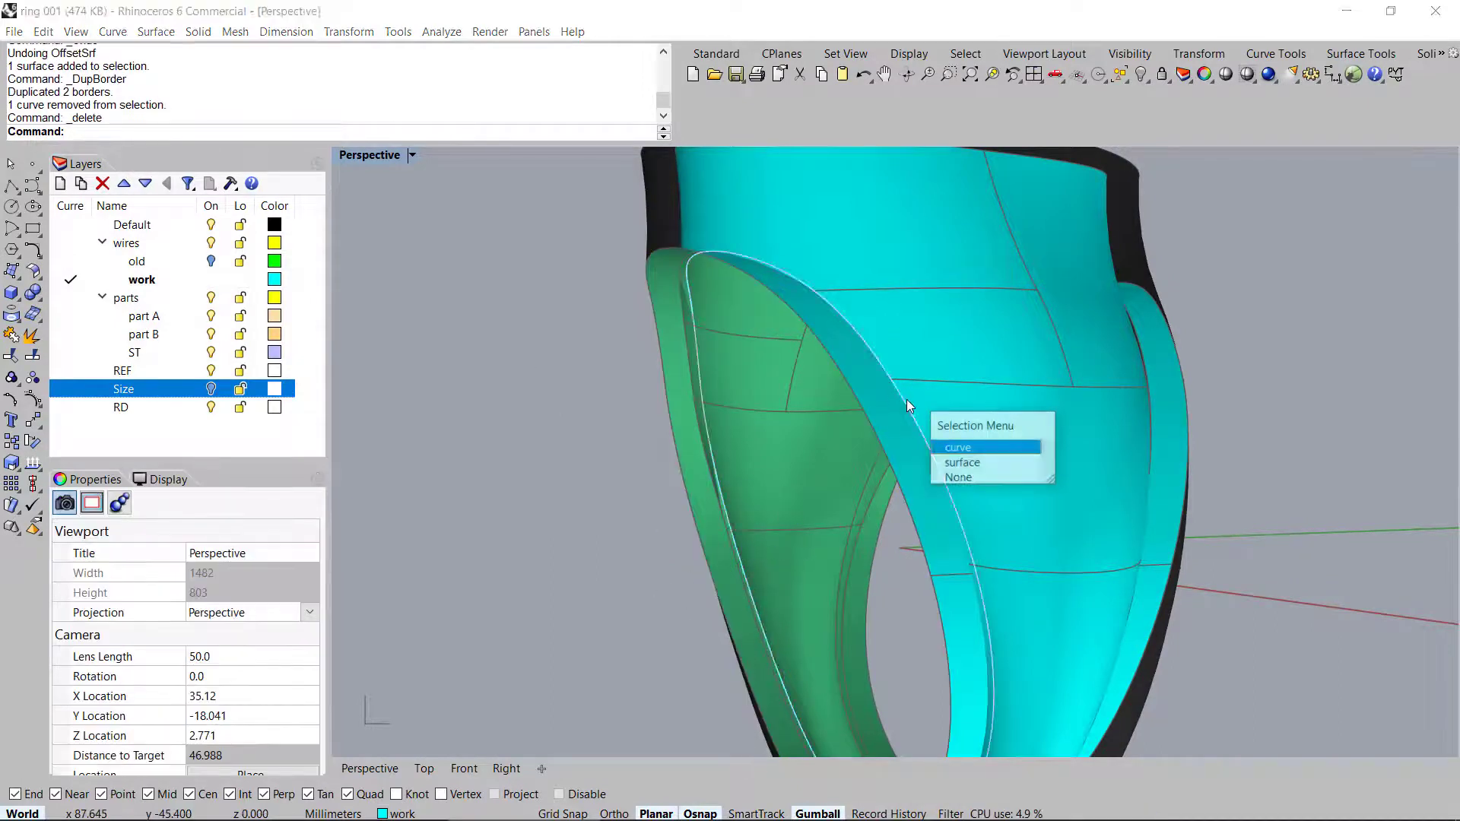
key("Return")
middle_click(826, 344)
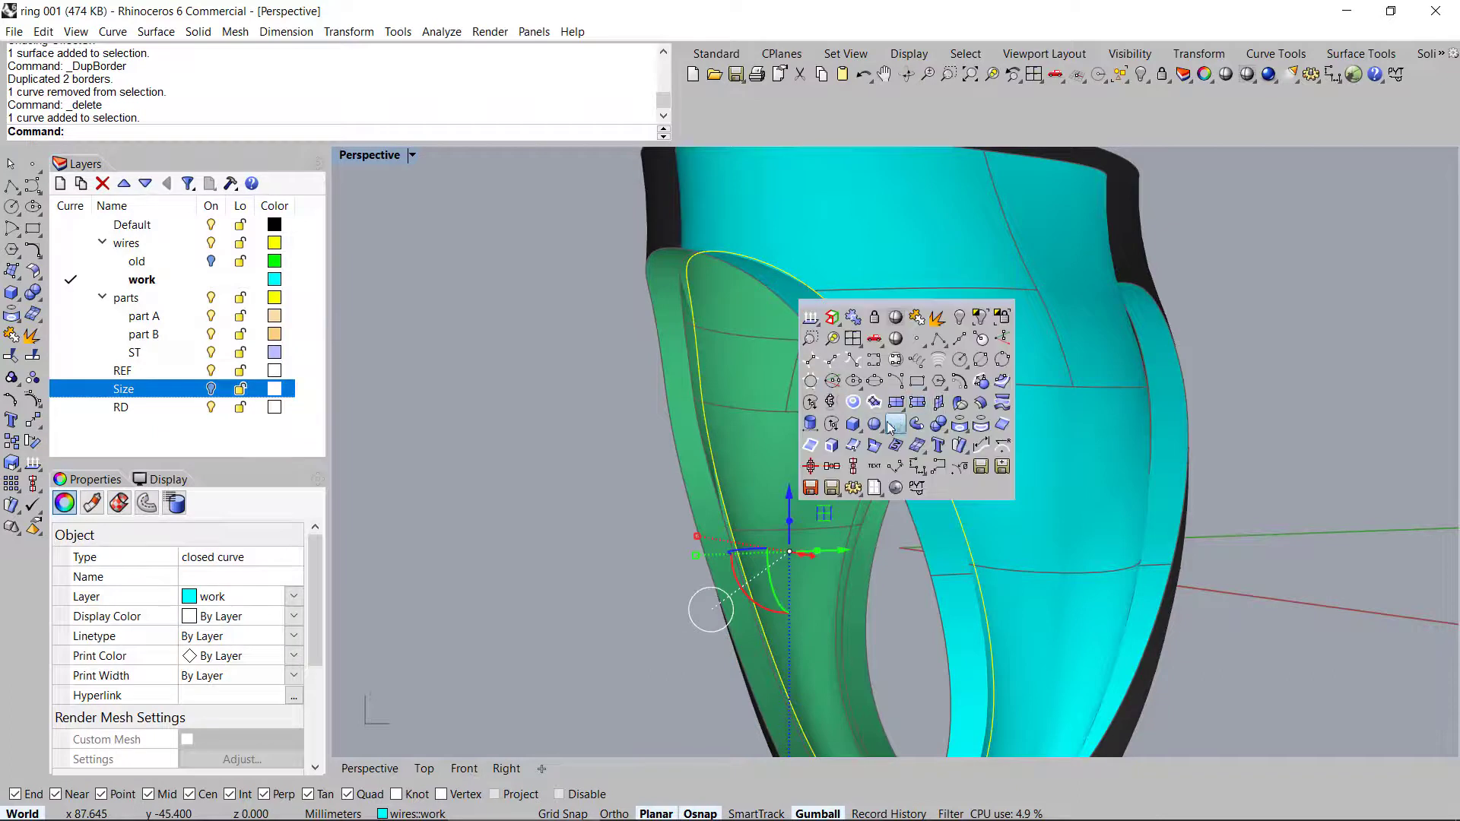
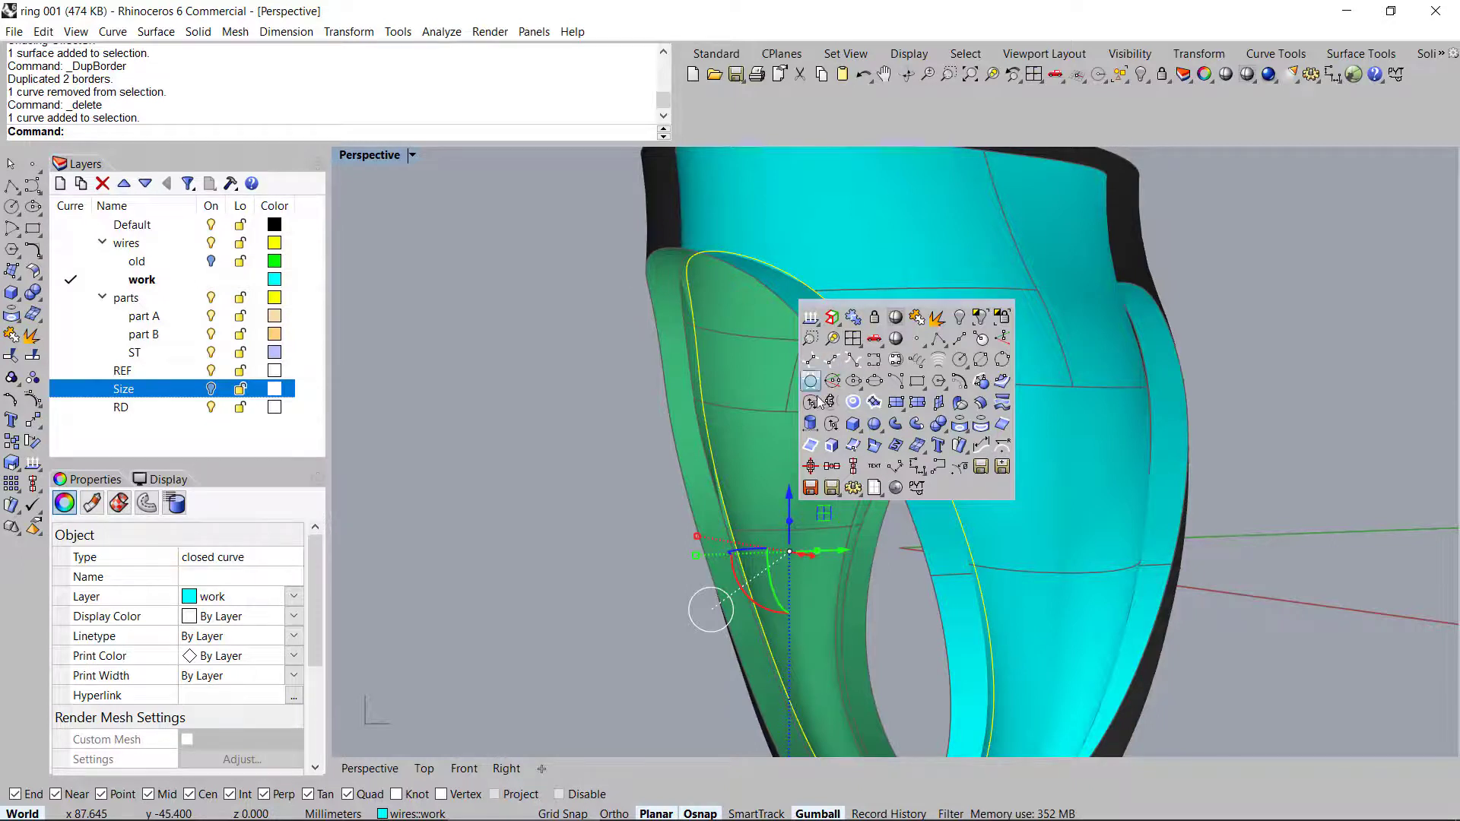
right_click_drag(735, 292, 749, 295)
middle_click(884, 383)
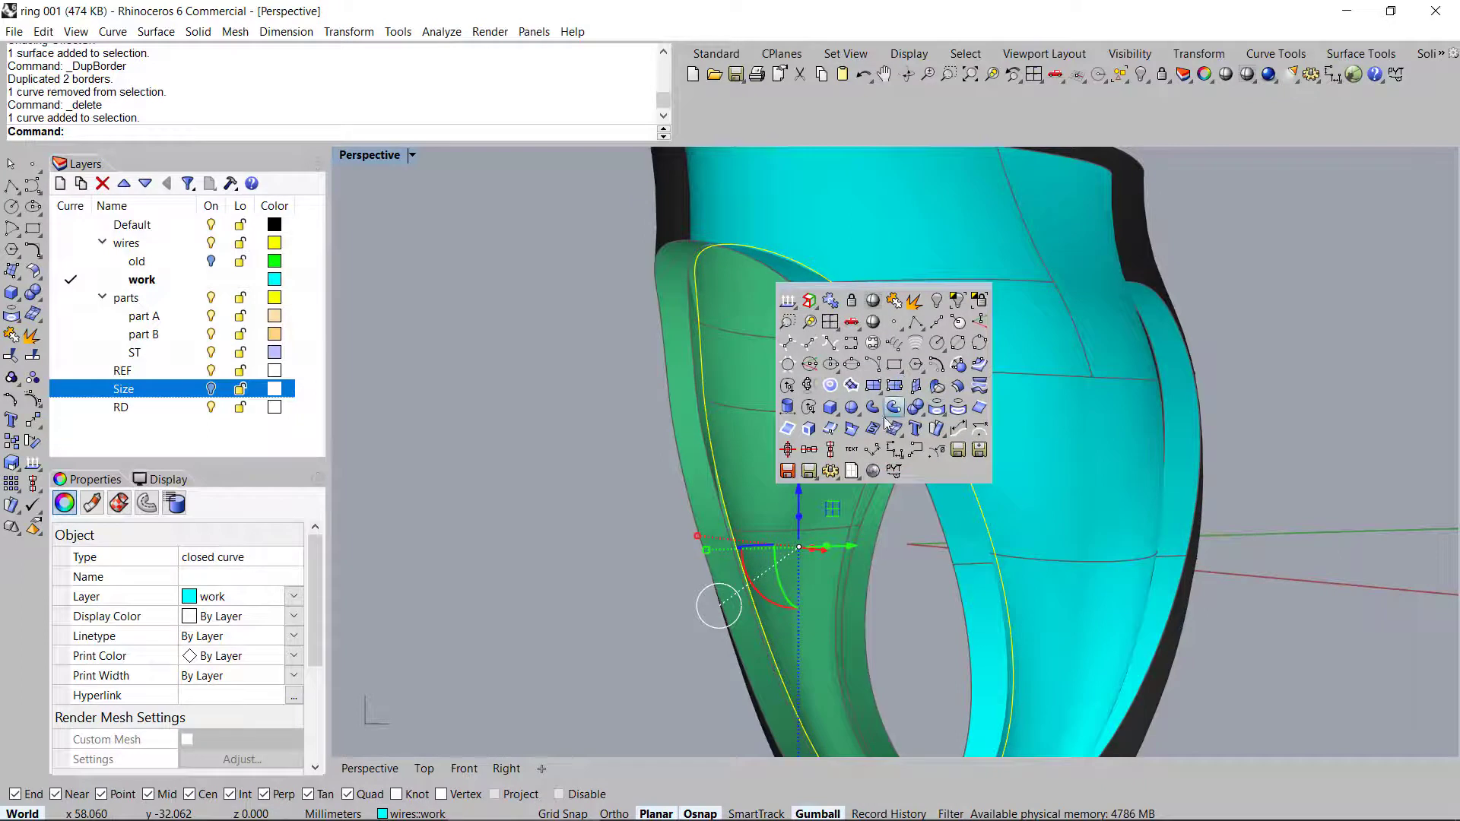
left_click(895, 408)
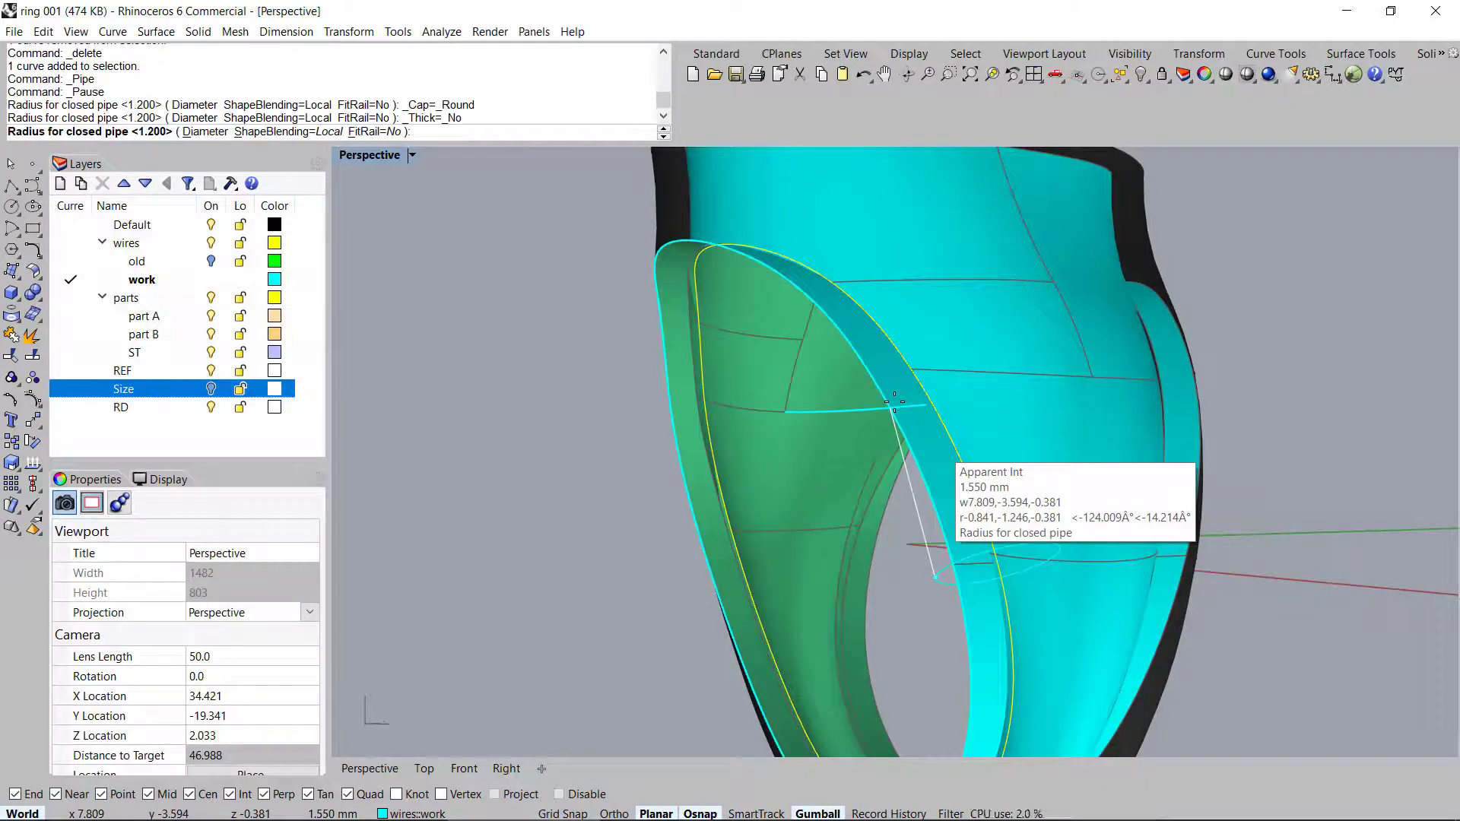
type(".5")
key("Return")
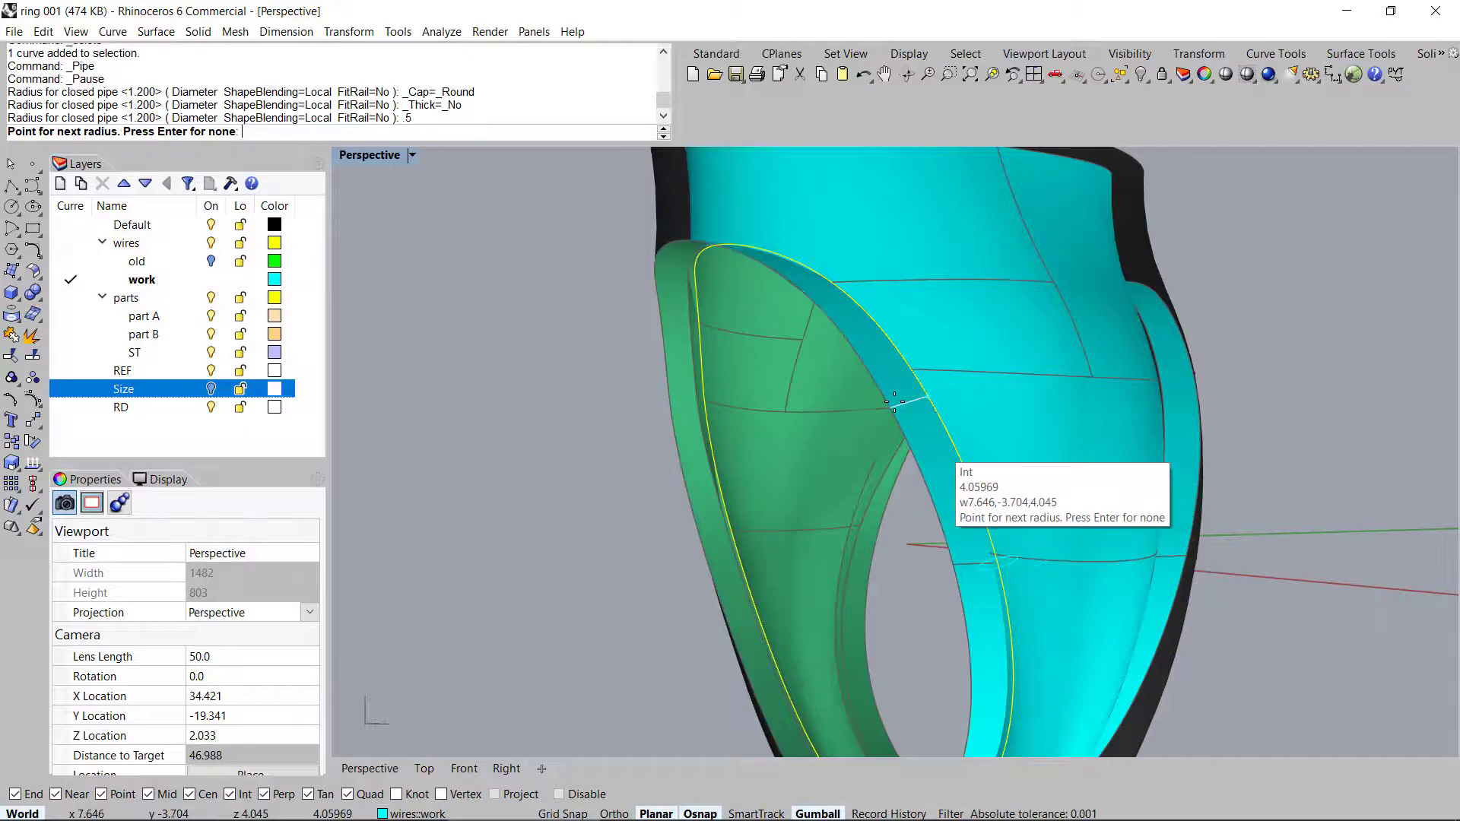
key("Return")
key("Delete")
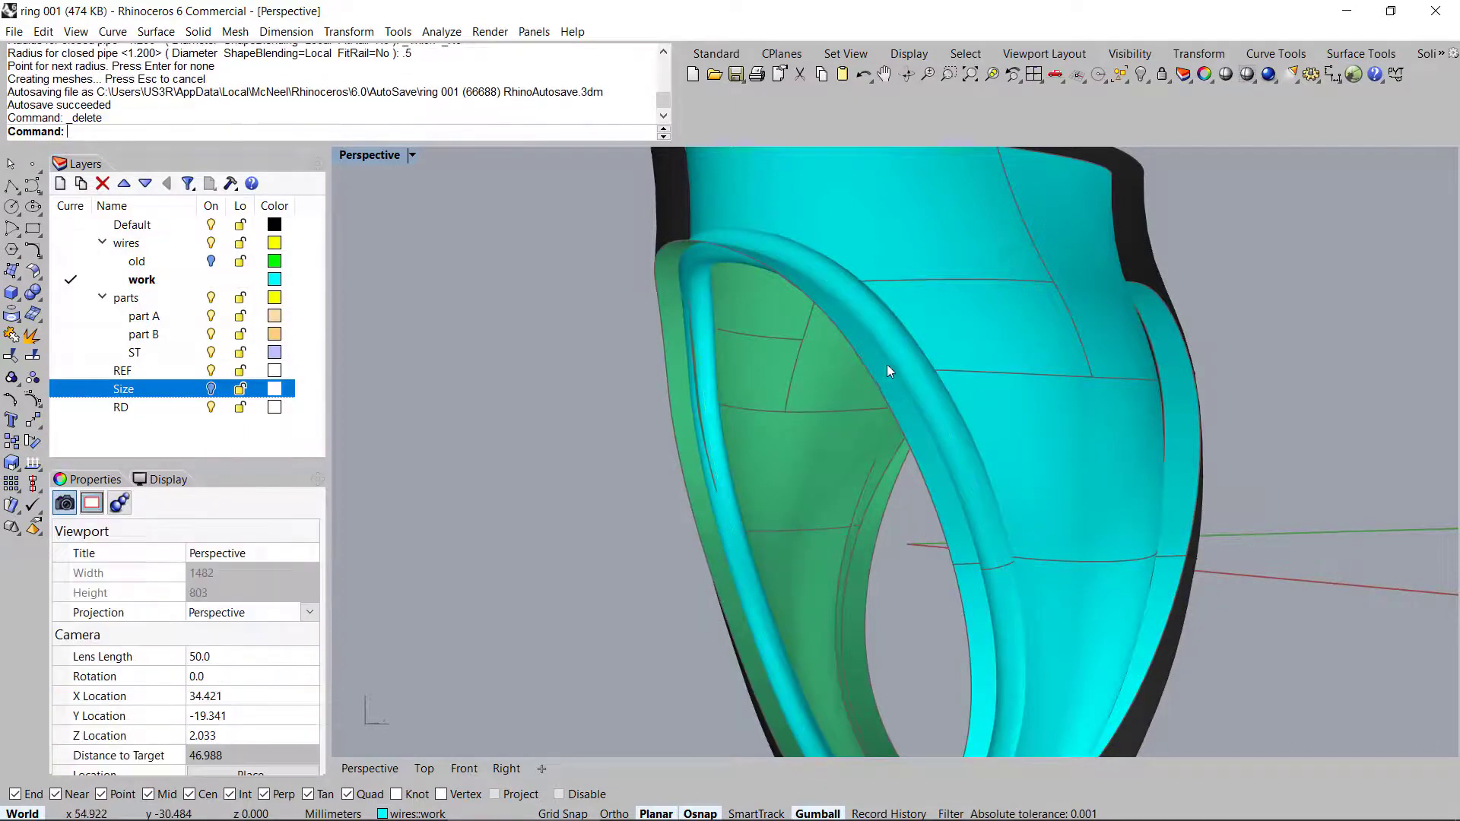
Mirror a copy of the pipe onto the opposite finger-hole band, with the mirror plane starting at 0,0,0
right_click_drag(882, 348, 913, 422)
scroll(866, 430, "down", 4)
scroll(920, 344, "up", 6)
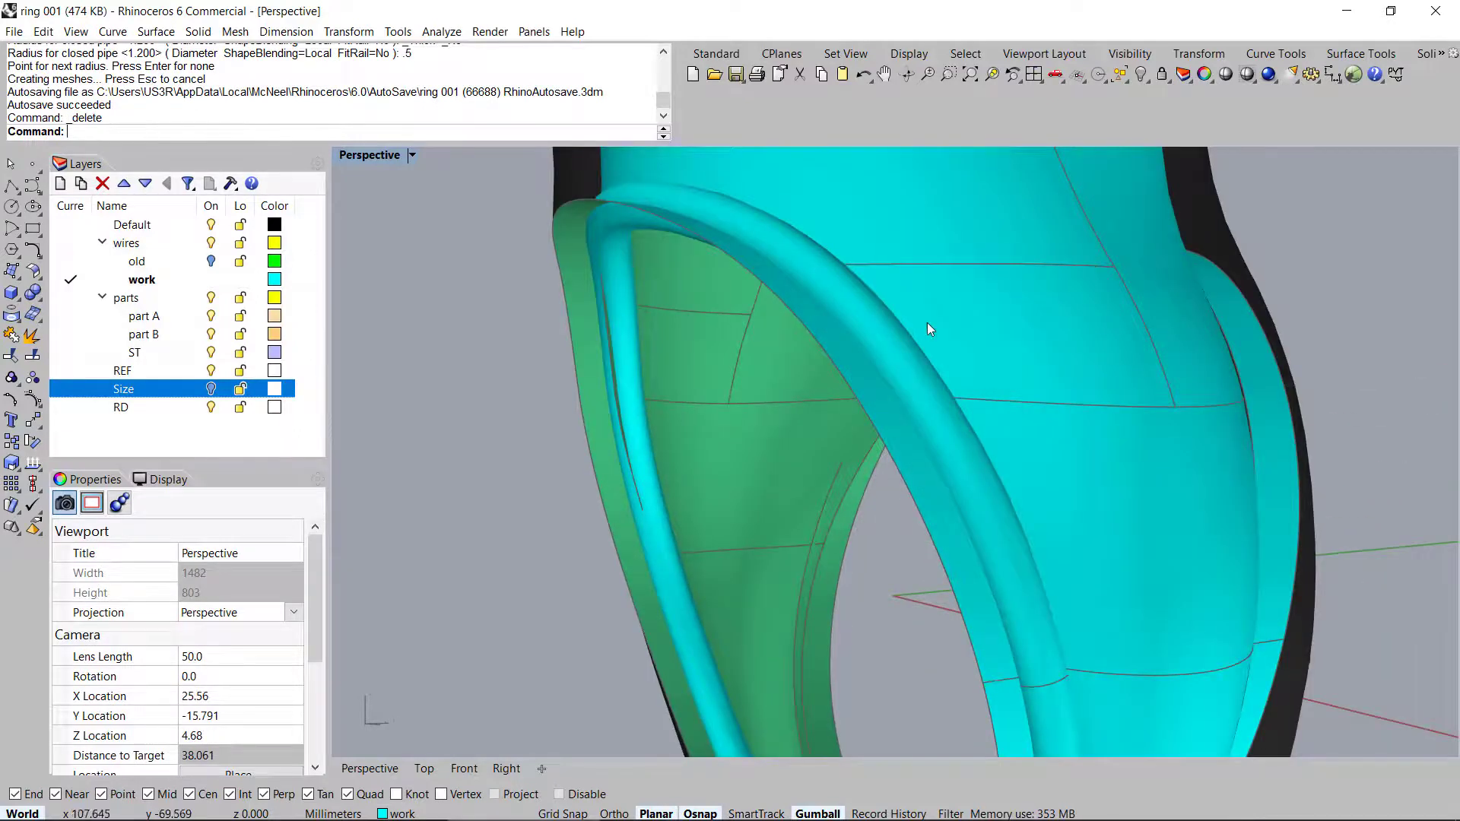
left_click(925, 325)
left_click(923, 387)
scroll(923, 388, "down", 5)
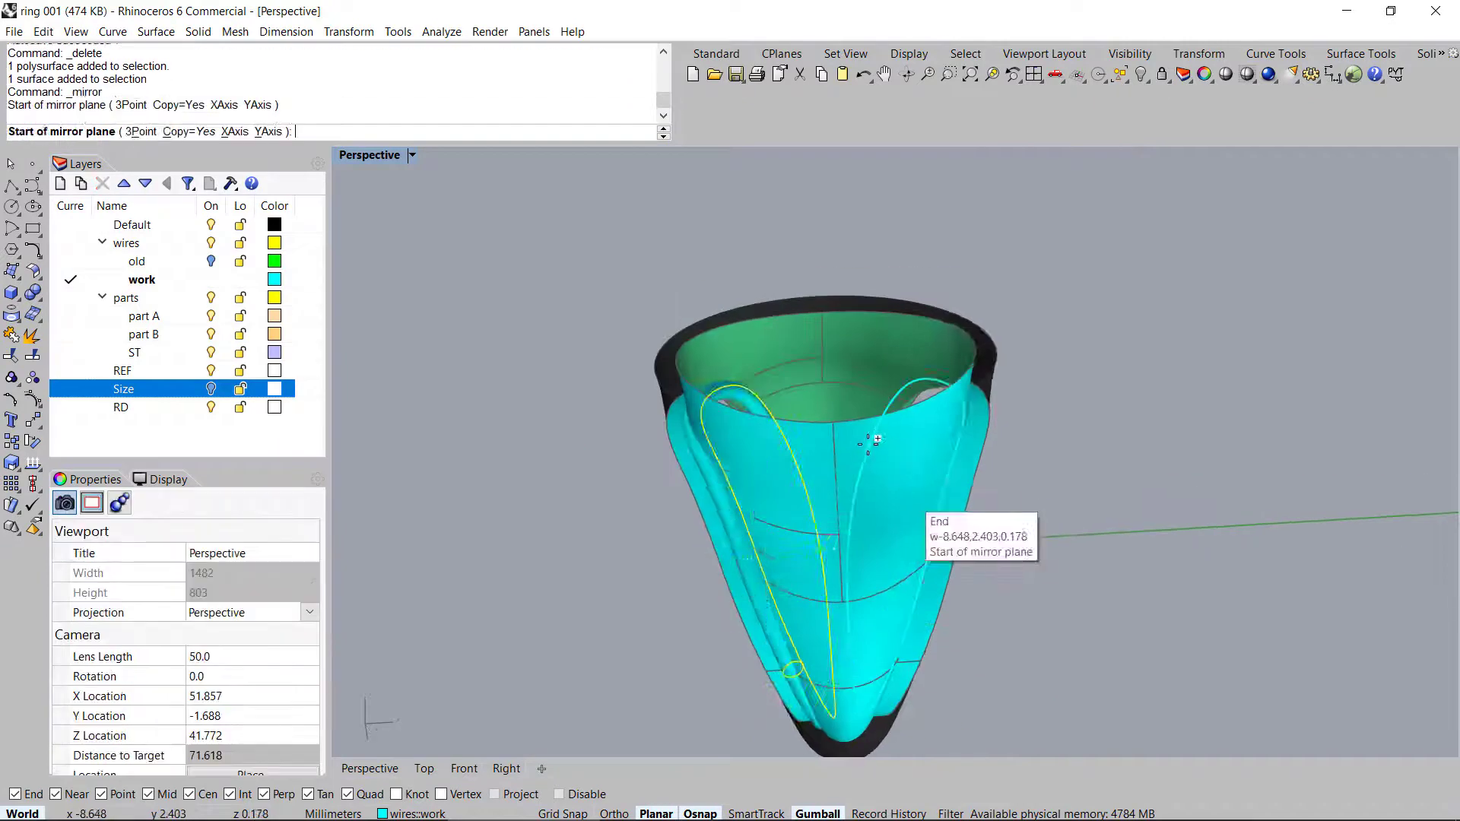
type("0,0,0")
key("Return")
left_click(831, 228)
Split the inner shell with both pipes and delete every resulting piece except its main body
right_click_drag(865, 373, 782, 333)
left_click(841, 330)
key("ctrl+shift+s")
scroll(868, 353, "up", 6)
left_click(897, 362)
scroll(896, 362, "down", 6)
scroll(782, 339, "up", 8)
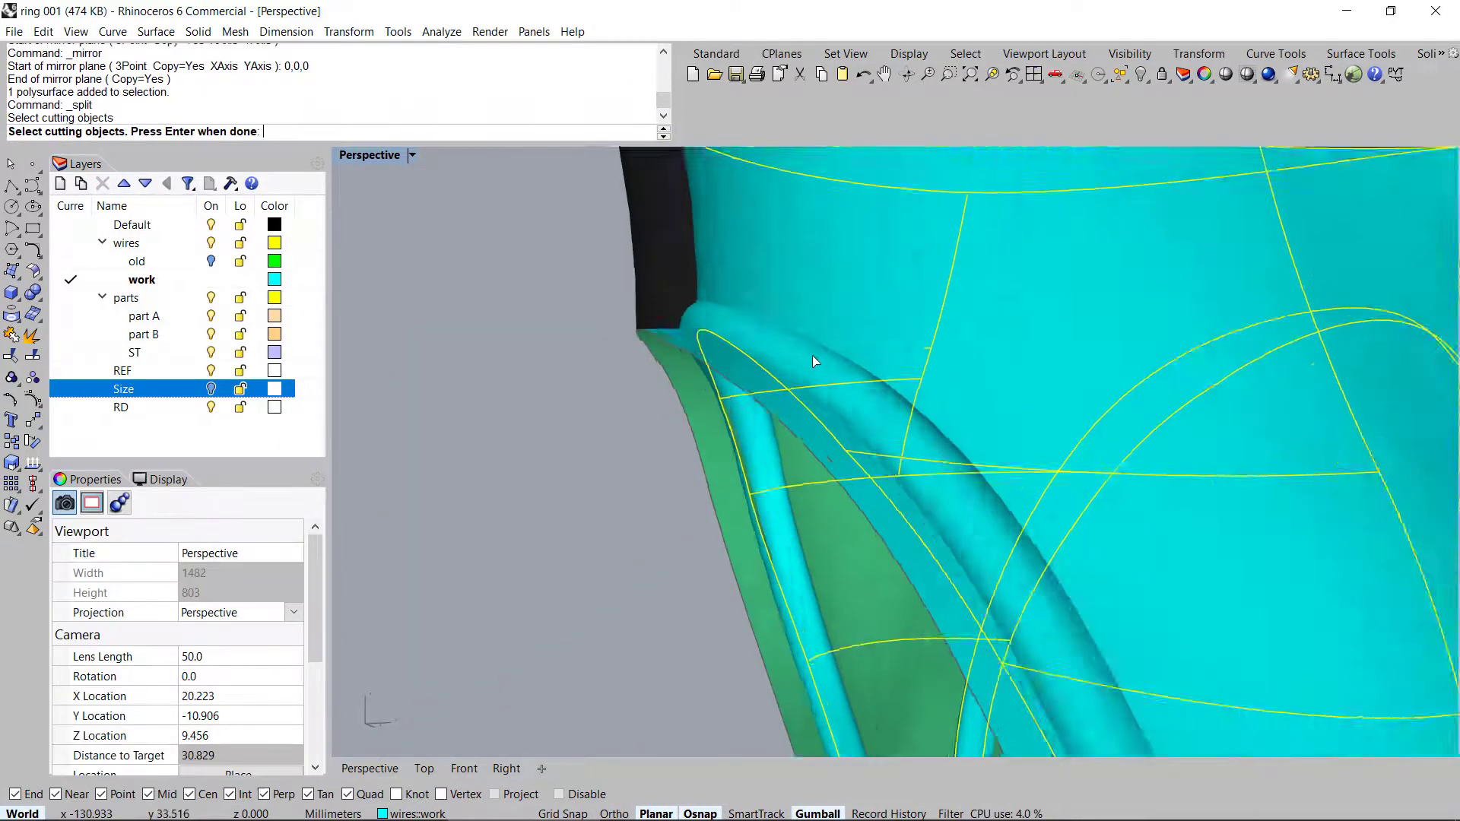
left_click(811, 354)
scroll(810, 354, "down", 6)
right_click_drag(864, 368, 947, 371)
right_click(947, 371)
left_click(923, 345, "ctrl")
key("Delete")
Delete both pipes so that open gaps remain between the inner shell and the finger-hole bands
left_click(965, 444)
key("Delete")
right_click_drag(966, 441, 1026, 384)
scroll(1026, 383, "up", 6)
scroll(1043, 452, "down", 5)
right_click_drag(1043, 451, 864, 472)
scroll(1014, 414, "down", 5)
left_click(925, 397)
key("Delete")
scroll(865, 472, "up", 8)
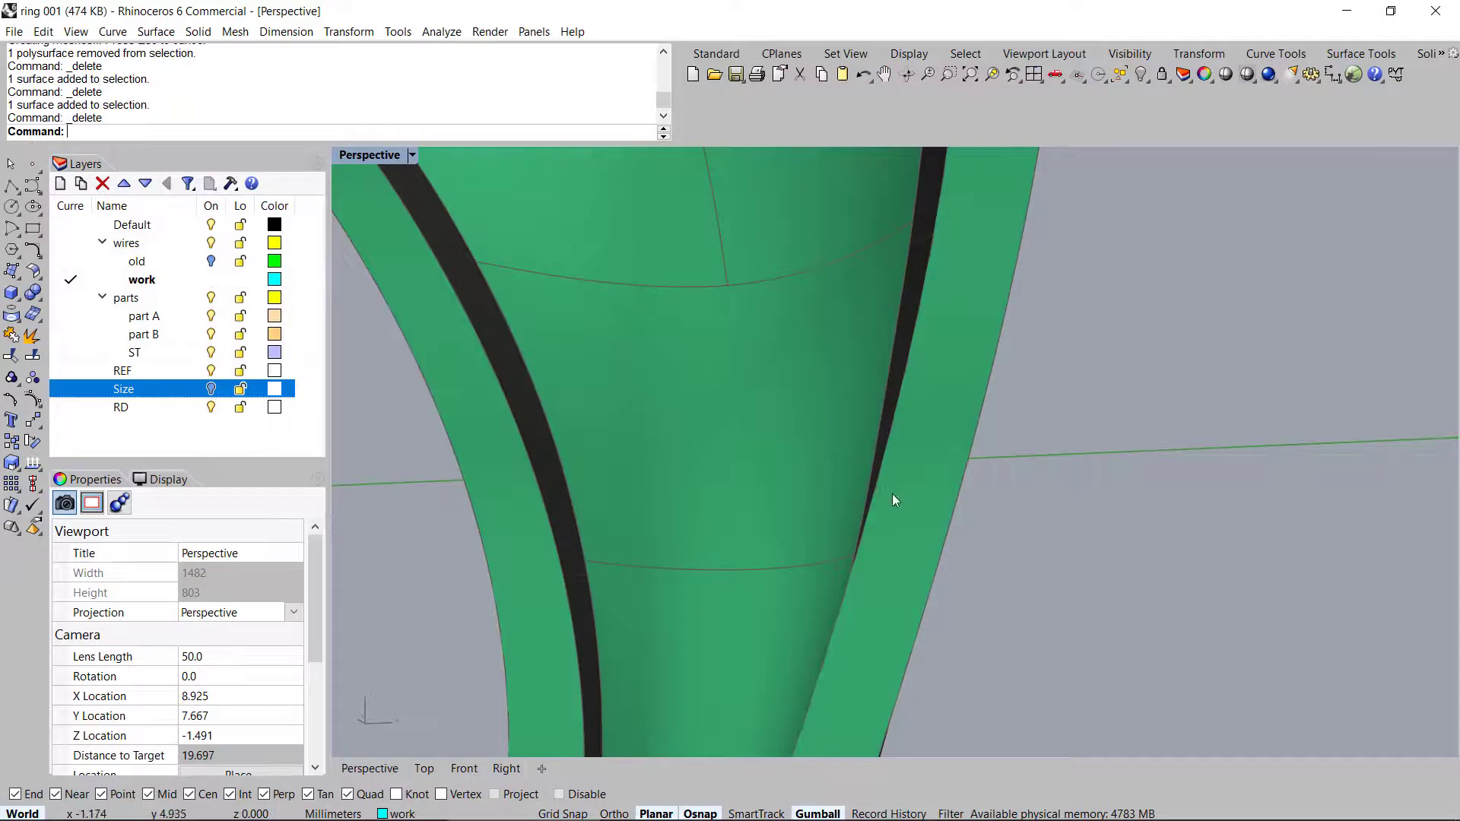
scroll(935, 533, "down", 10)
right_click_drag(917, 498, 924, 182)
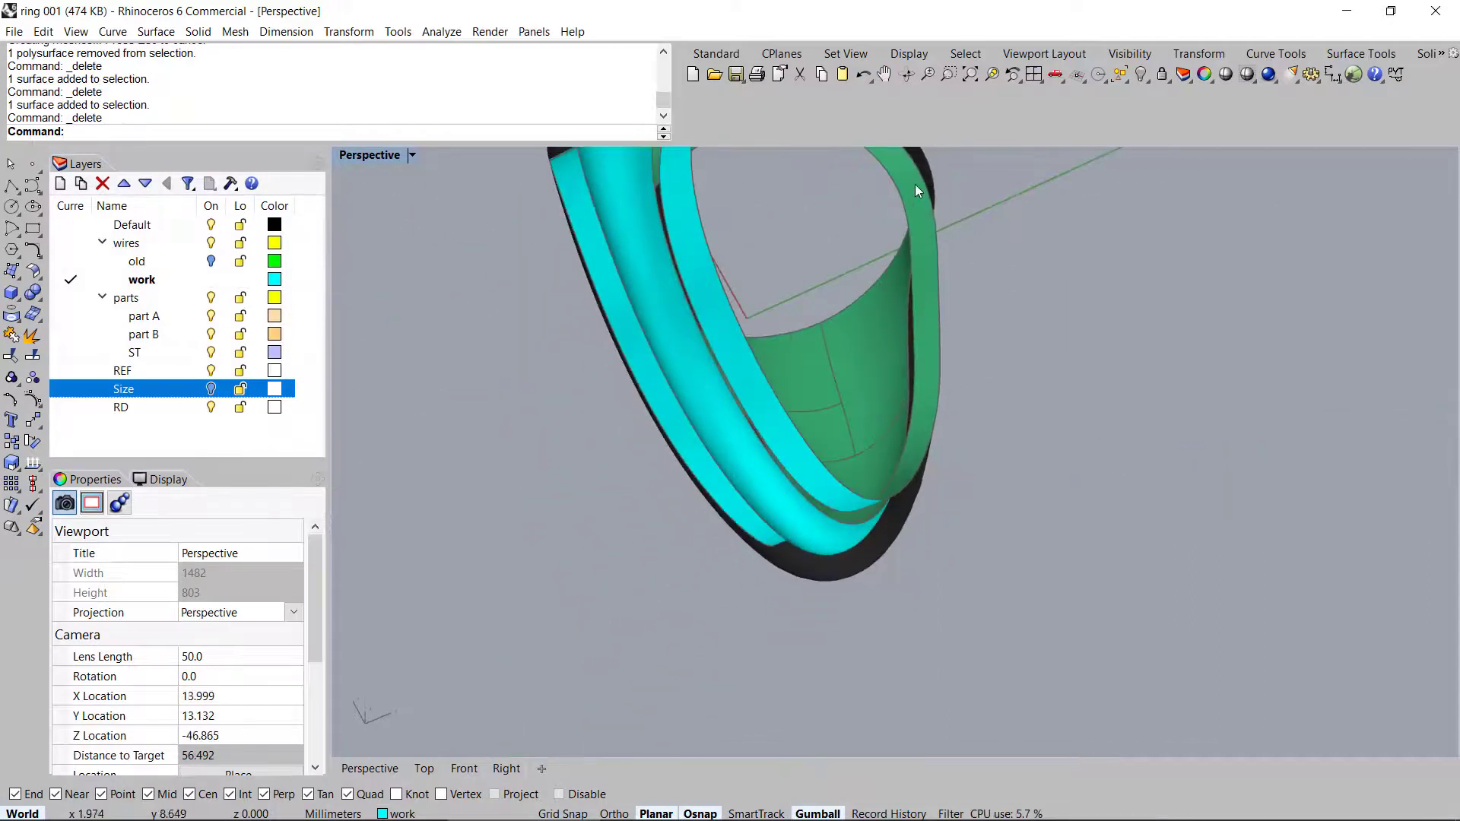
right_click_drag(909, 476, 936, 410)
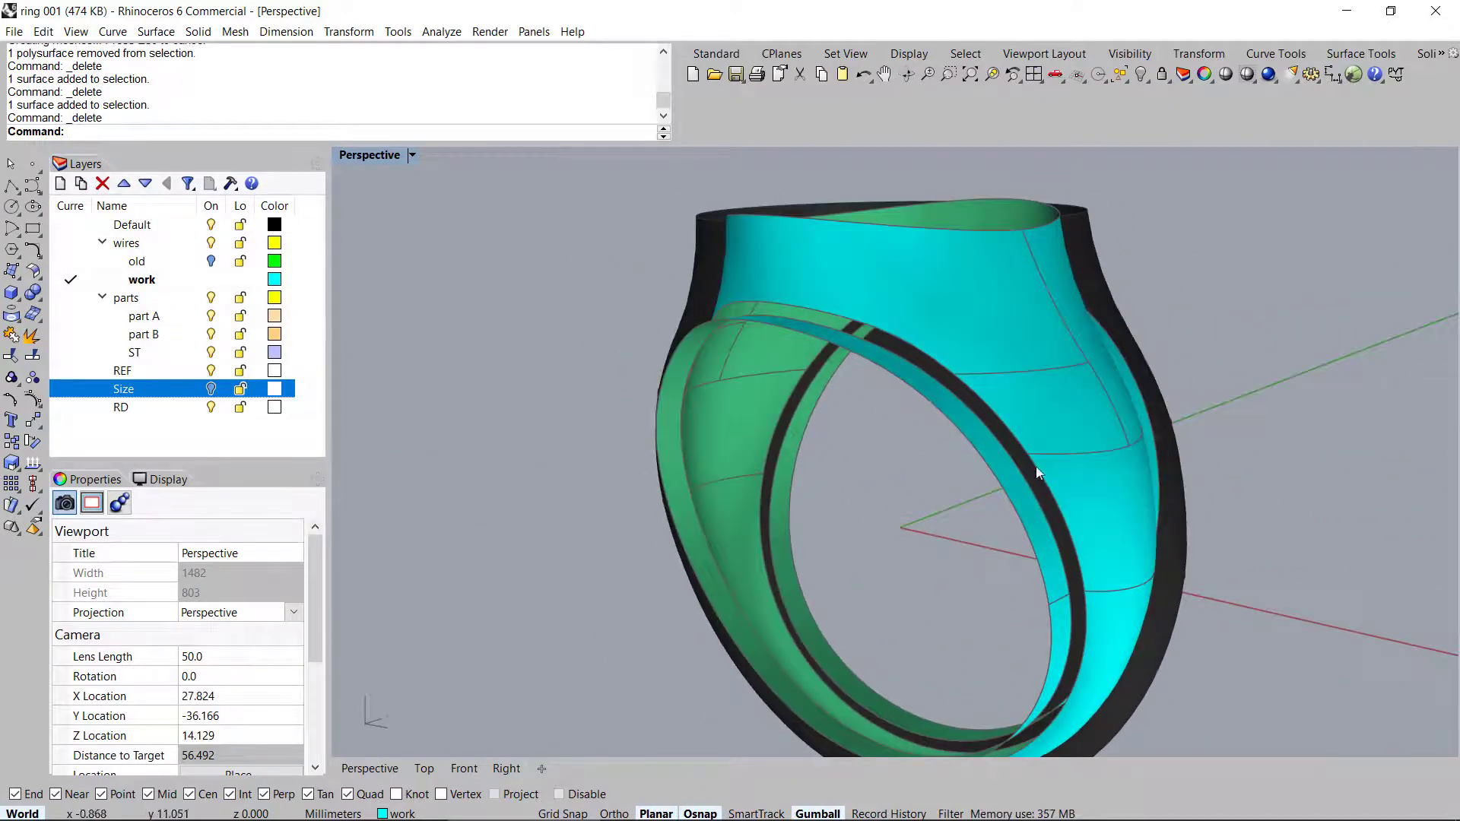
left_click_drag(1317, 415, 710, 473)
right_click_drag(710, 473, 971, 423)
key("Escape")
scroll(895, 449, "up", 5)
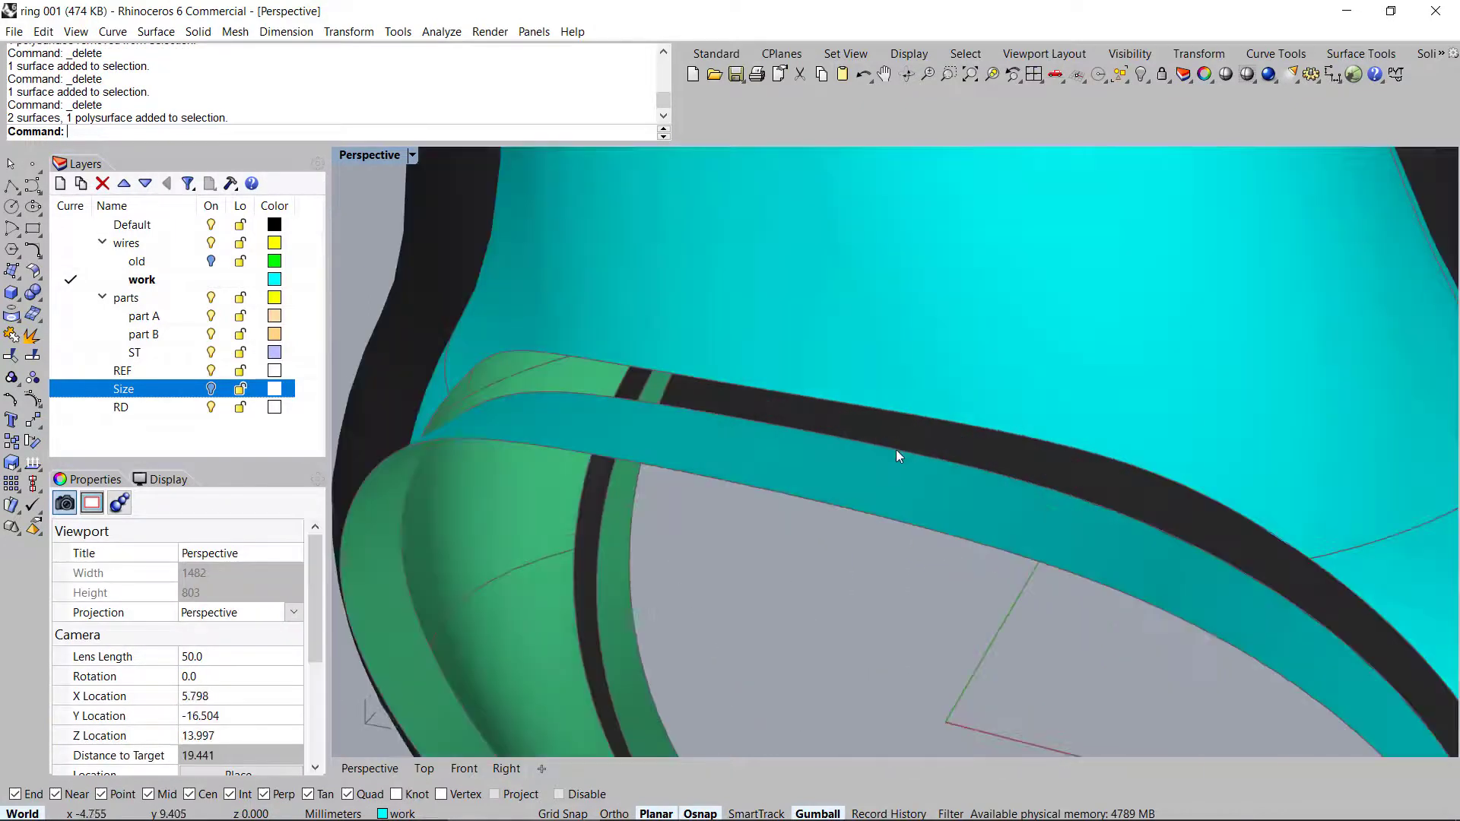
right_click(891, 447)
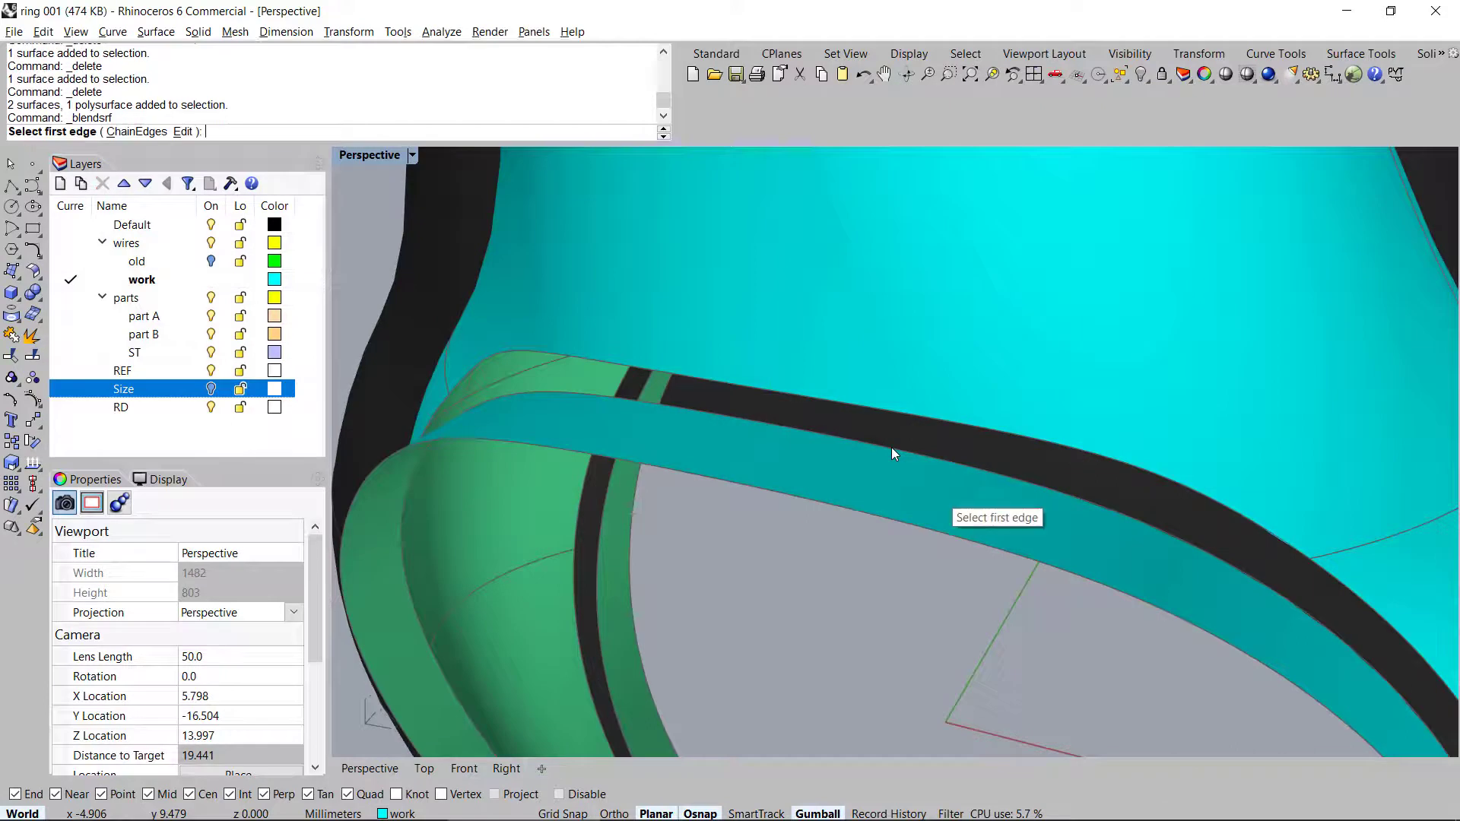
left_click(802, 397)
scroll(801, 397, "down", 5)
right_click_drag(896, 487, 878, 482)
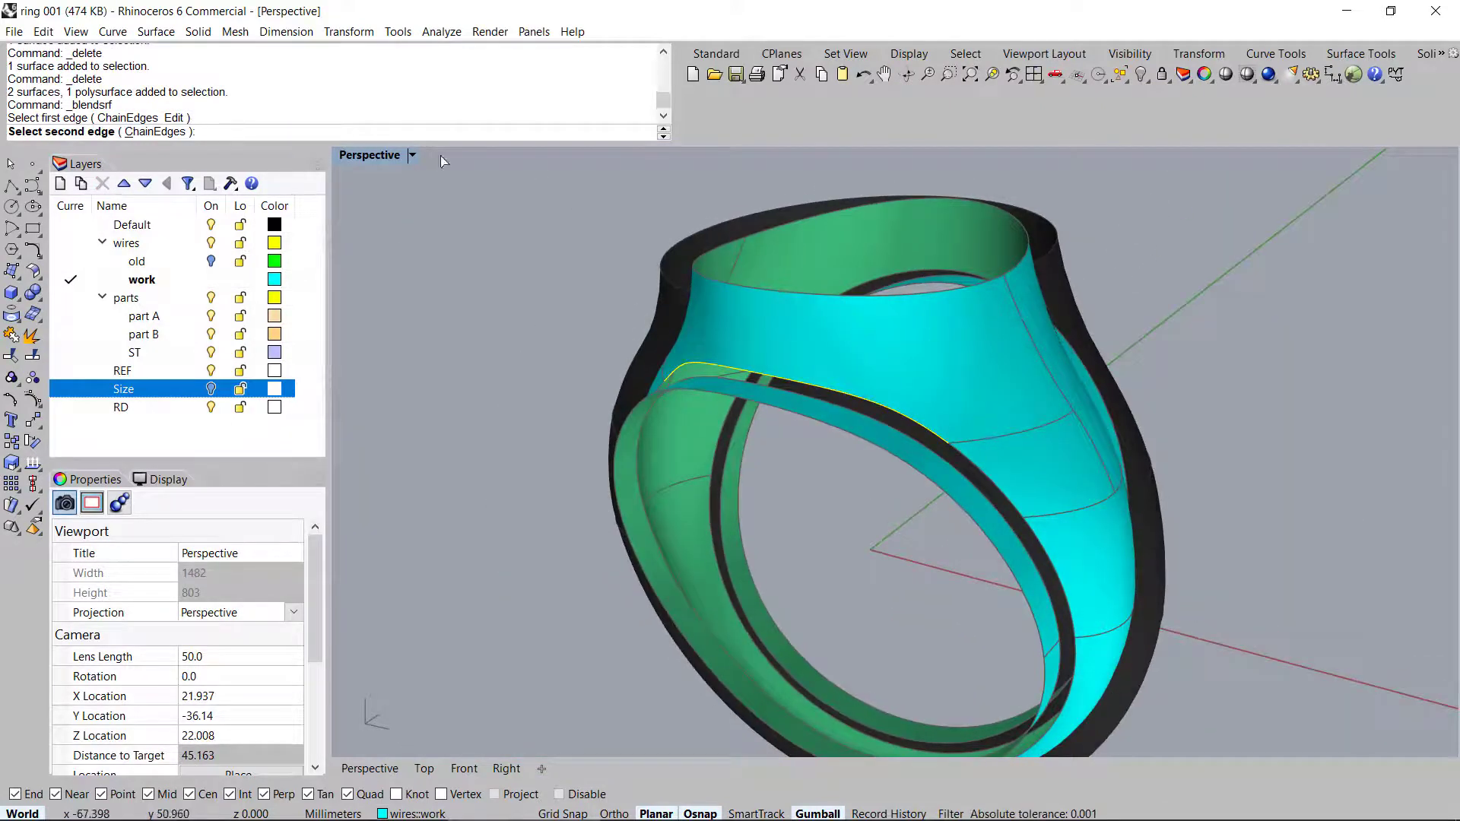
left_click(166, 134)
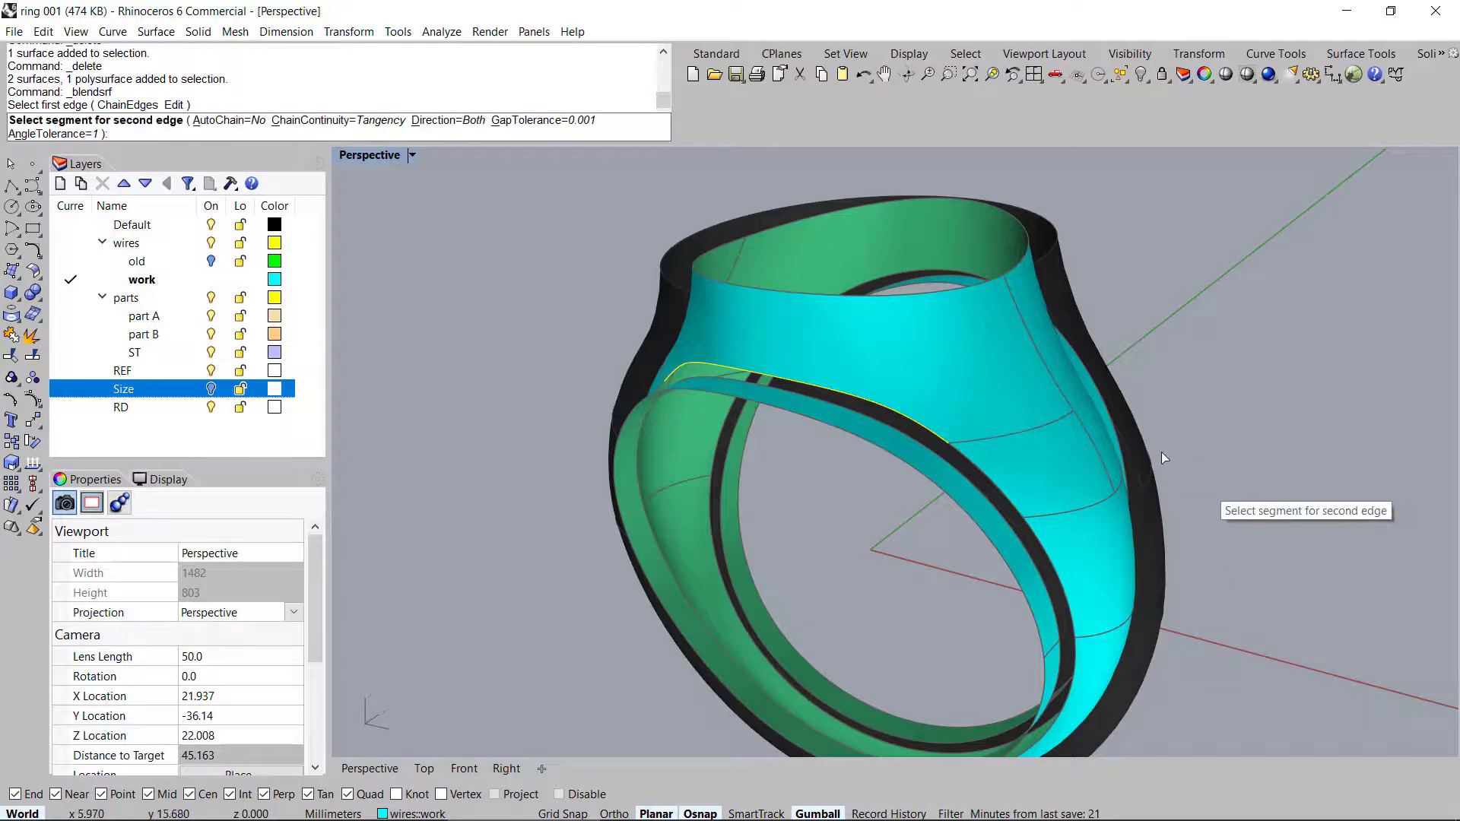
left_click(988, 487)
right_click_drag(1041, 543, 955, 472)
key("Escape")
Duplicate the borders of the inner shell and both bands, and delete all copies except the four curves along the gaps
scroll(1006, 425, "down", 6)
left_click(992, 487)
middle_click(973, 445)
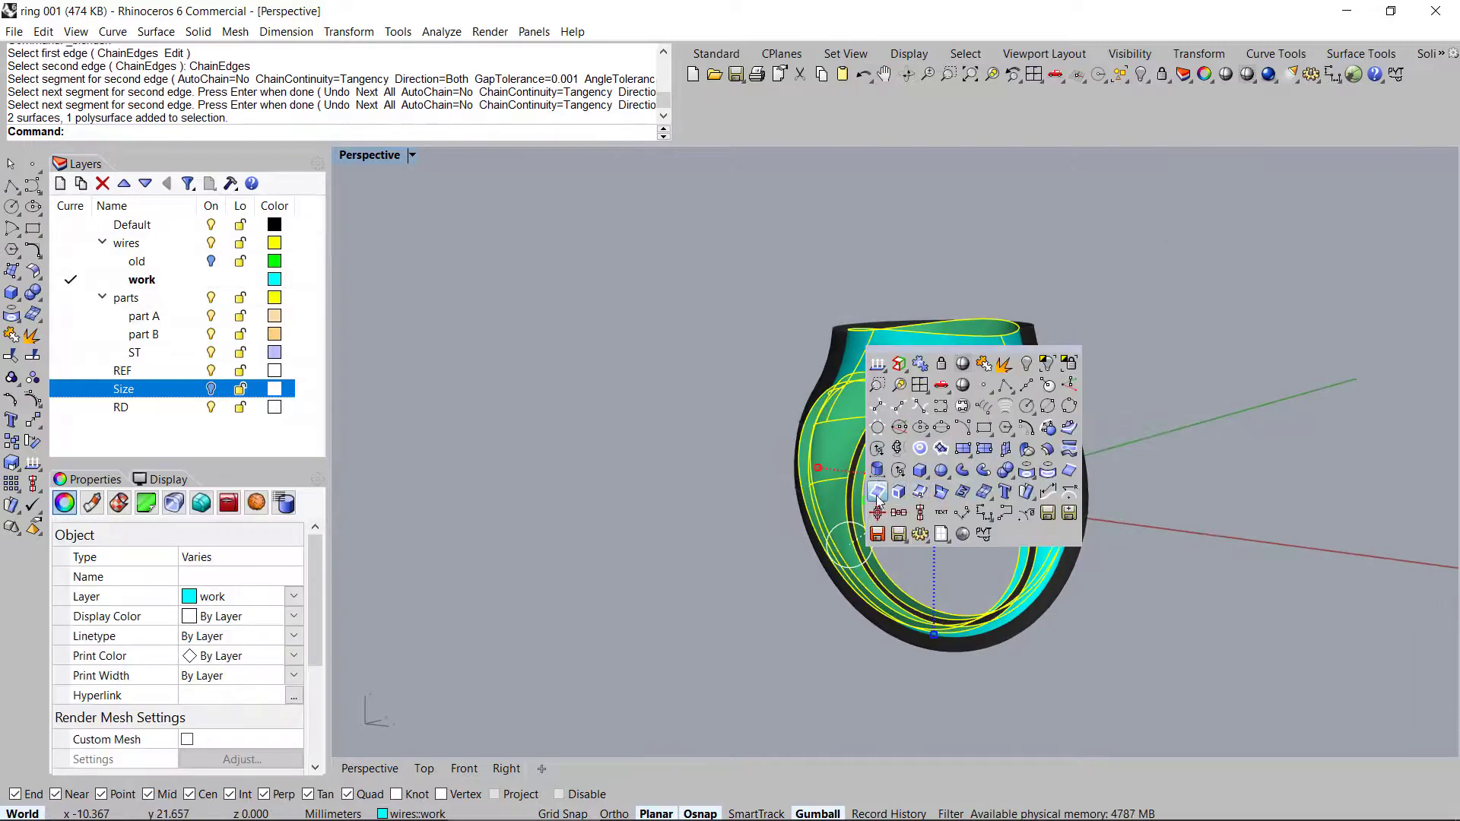
left_click(898, 492)
scroll(981, 383, "up", 5)
left_click(997, 402, "ctrl")
left_click(997, 405, "ctrl")
right_click_drag(997, 404, 1091, 432)
key("Delete")
Draw a straight polyline across the first gap, from the shell's edge curve to the band's edge curve
right_click_drag(845, 388, 942, 442)
scroll(893, 428, "up", 6)
middle_click(944, 442)
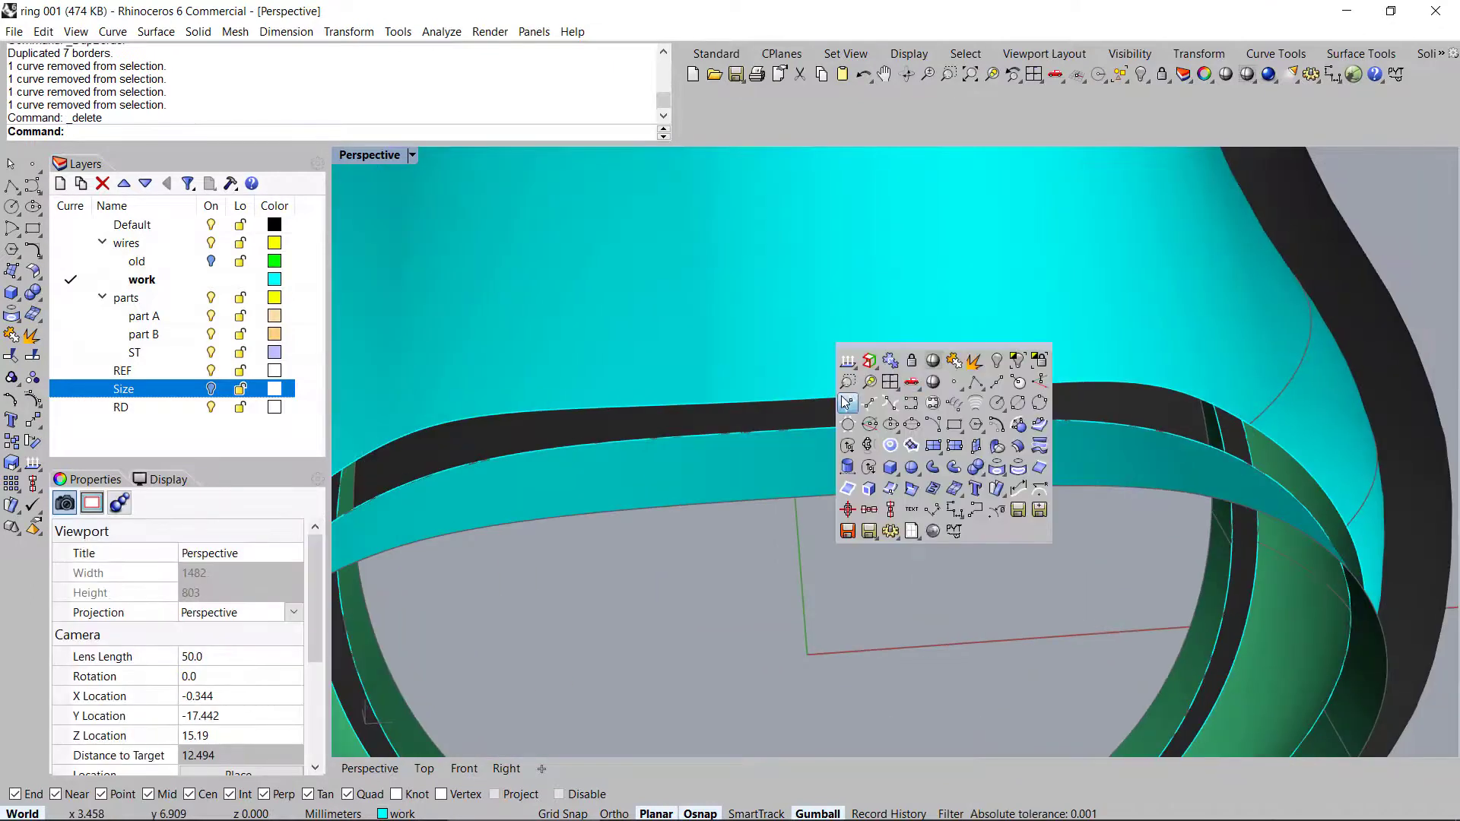
left_click(976, 383)
left_click(801, 400)
left_click(804, 433)
right_click(804, 434)
Sweep the short line along the first gap's two edge curves with Sweep 2 Rails, and delete the rail curves
scroll(814, 401, "up", 5)
left_click(837, 400)
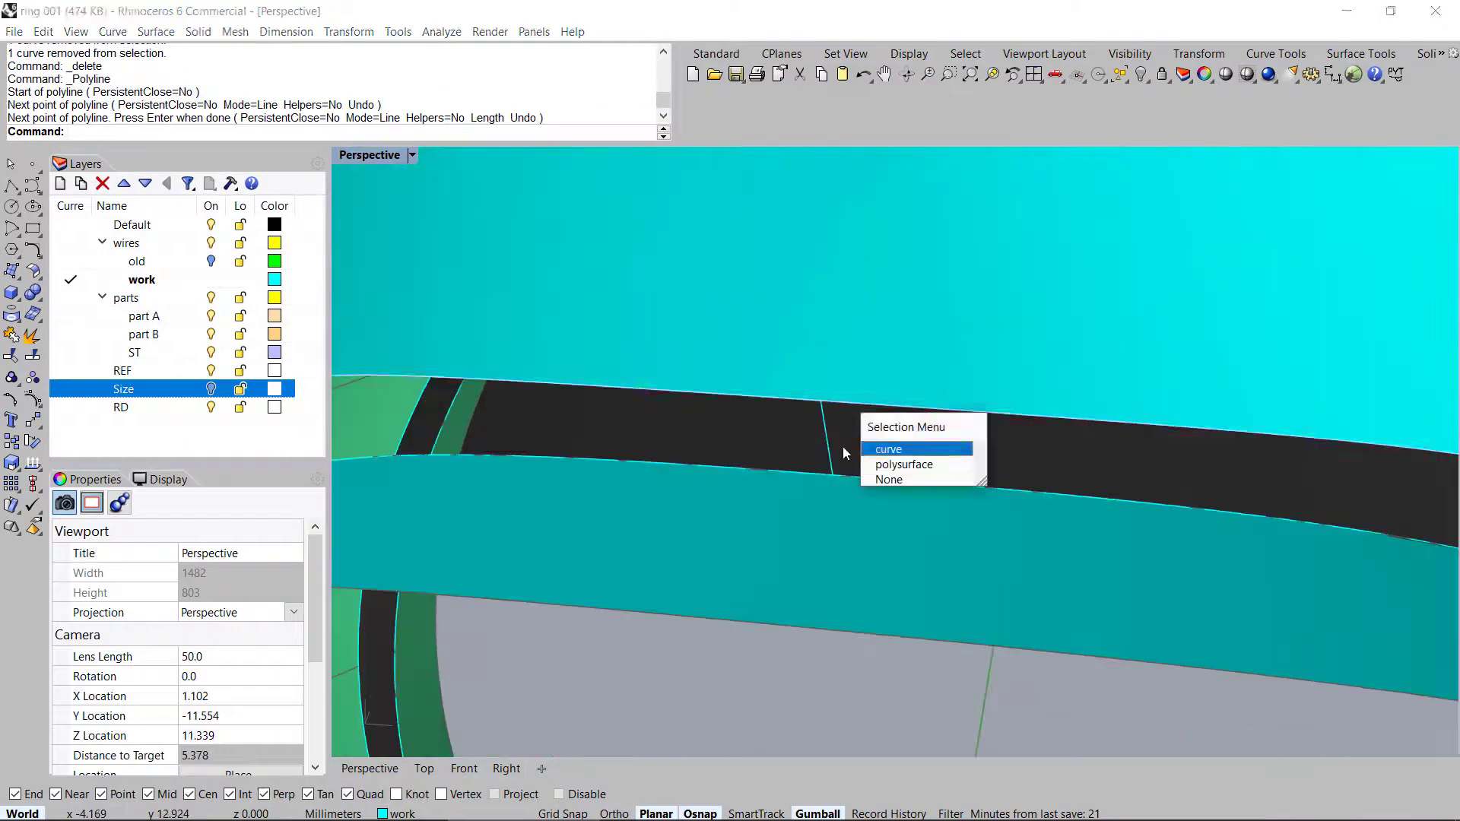
left_click(843, 446)
left_click(856, 476)
left_click(856, 476)
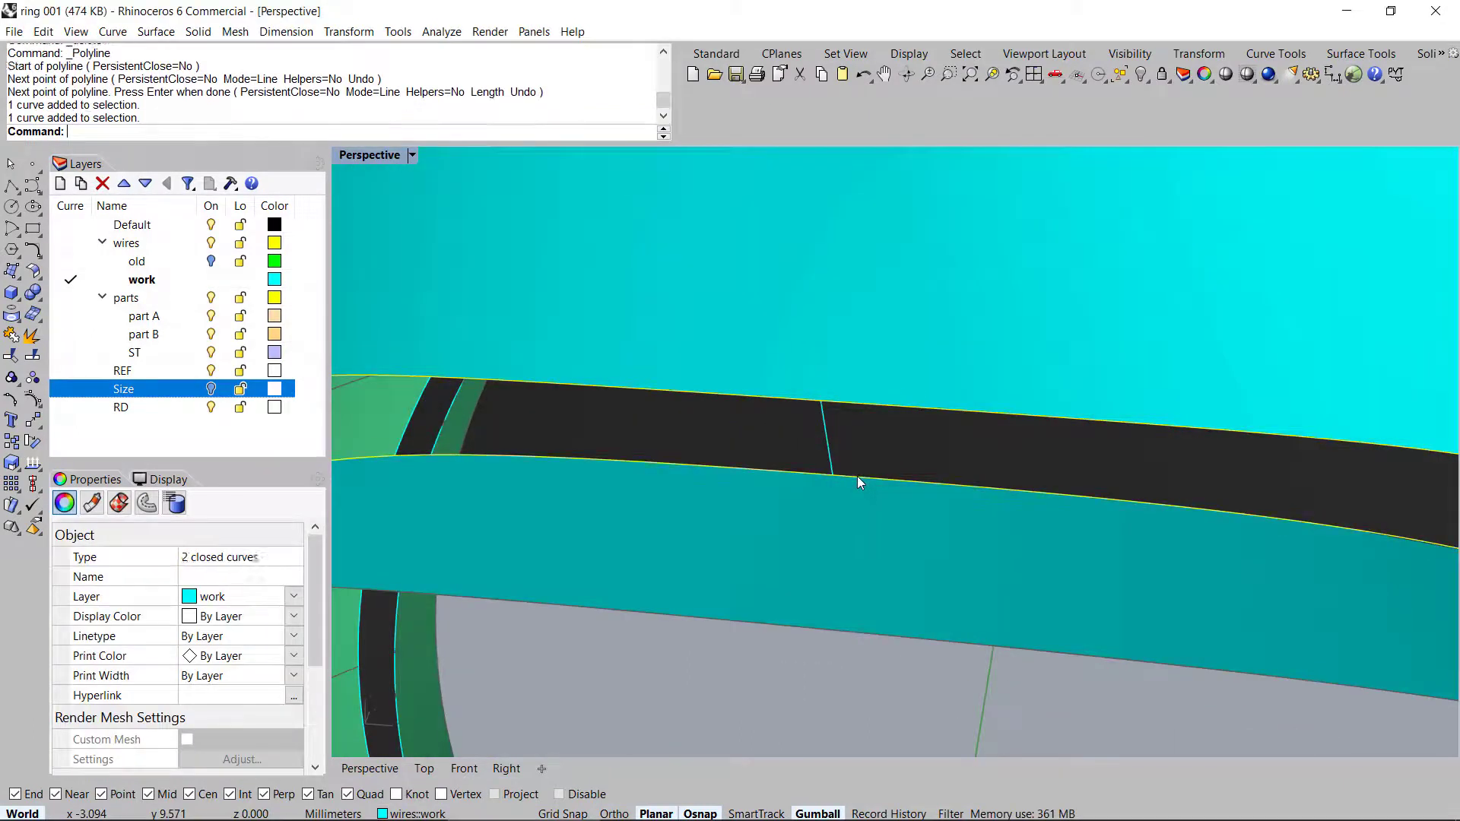
key("F4")
right_click_drag(1066, 518, 961, 430)
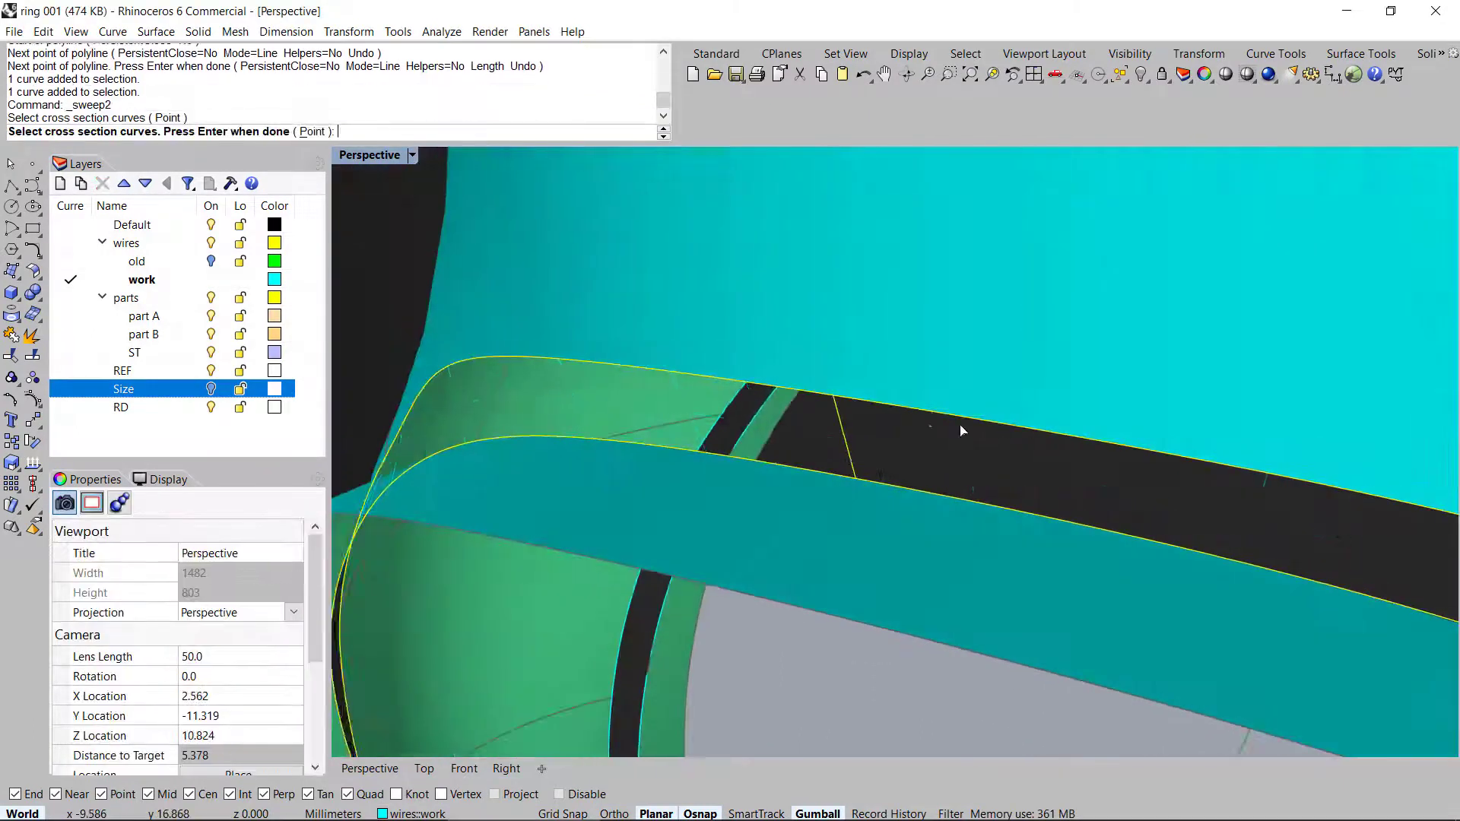
right_click(961, 430)
right_click(967, 426)
key("Delete")
scroll(767, 436, "down", 3)
scroll(765, 435, "down", 6)
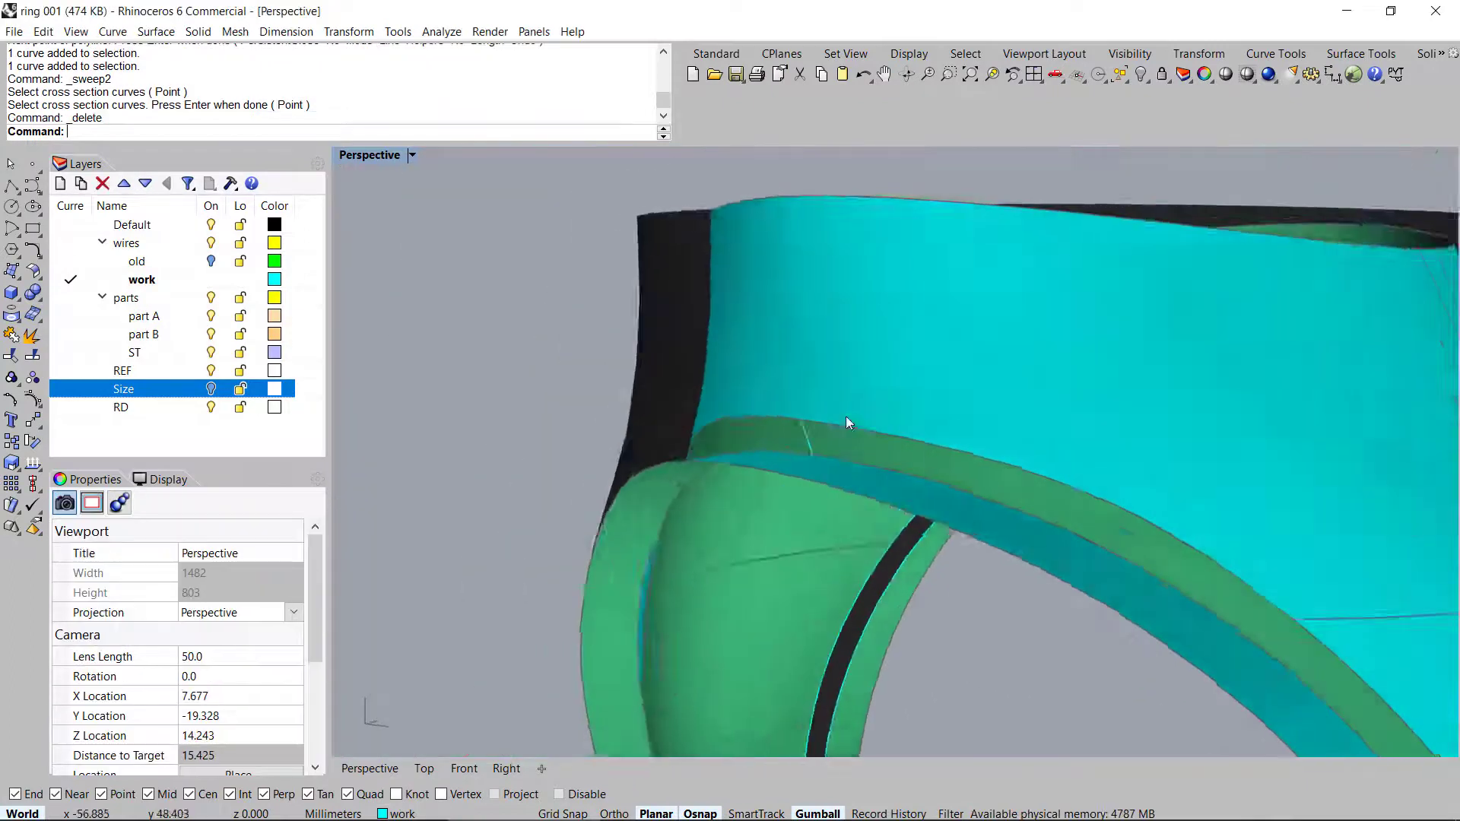
Draw a straight polyline about 0.5 mm long across the opposite gap, between the shell and band edge curves
right_click_drag(765, 436, 993, 436)
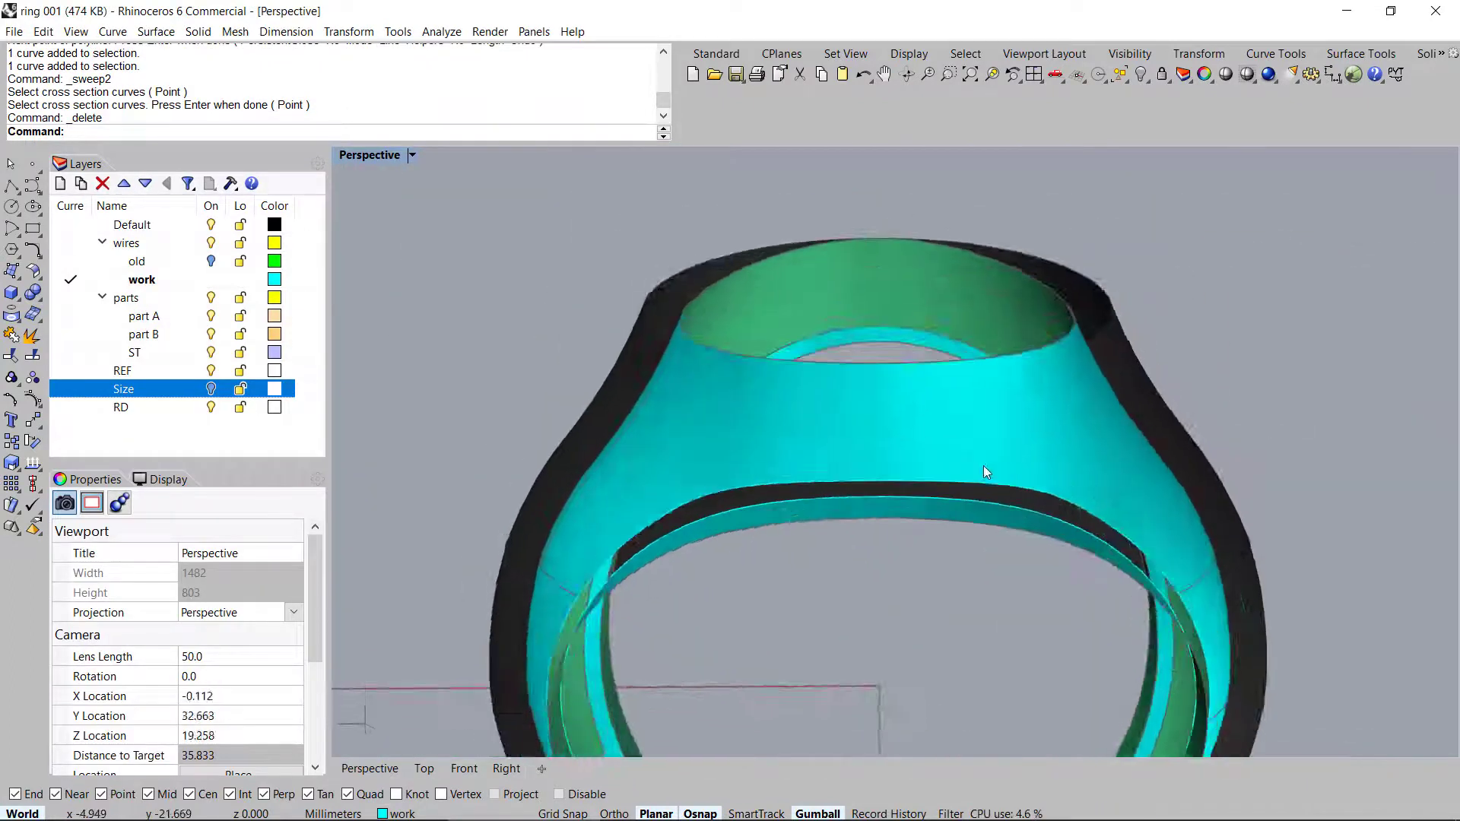
scroll(747, 553, "up", 5)
middle_click(746, 553)
left_click(778, 492)
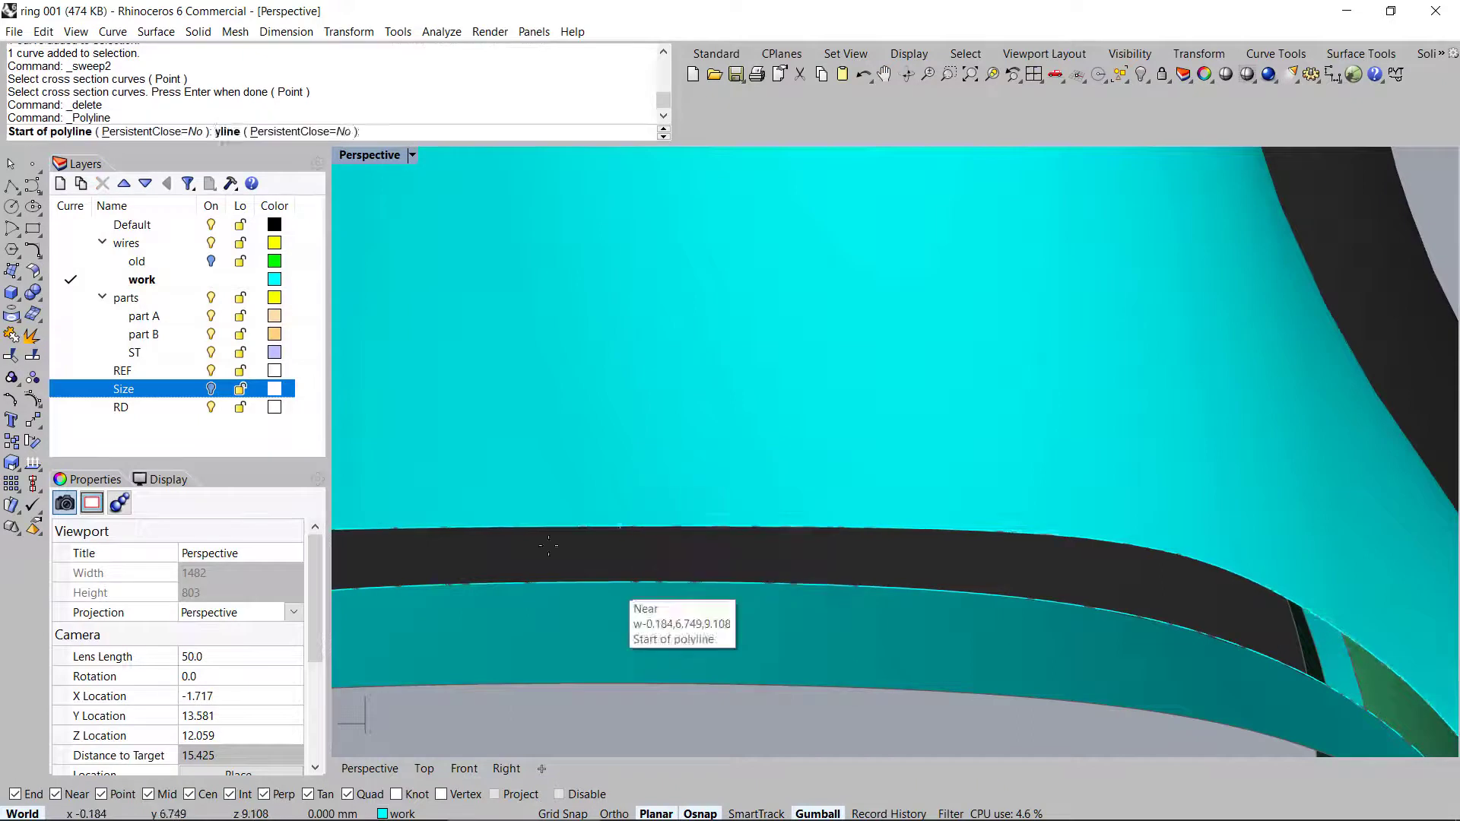
left_click(587, 527)
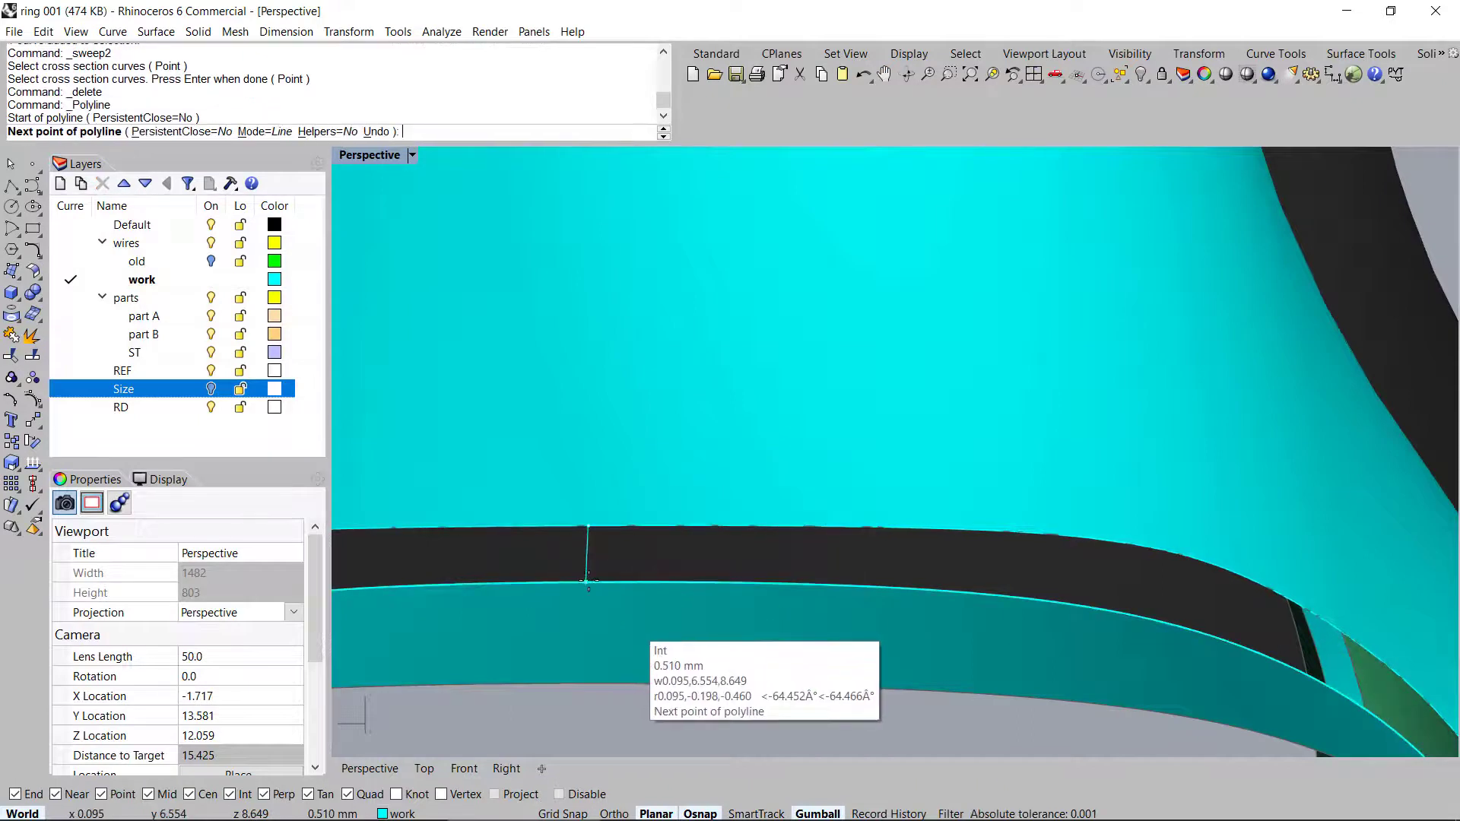
left_click(597, 582)
key("Return")
Close the opposite gap with a two-rail sweep of its short line along both edge curves, and delete the rails
left_click(632, 527)
left_click(684, 573)
right_click_drag(640, 581, 661, 590)
type("sweep2")
key("Return")
left_click(632, 576)
key("Return")
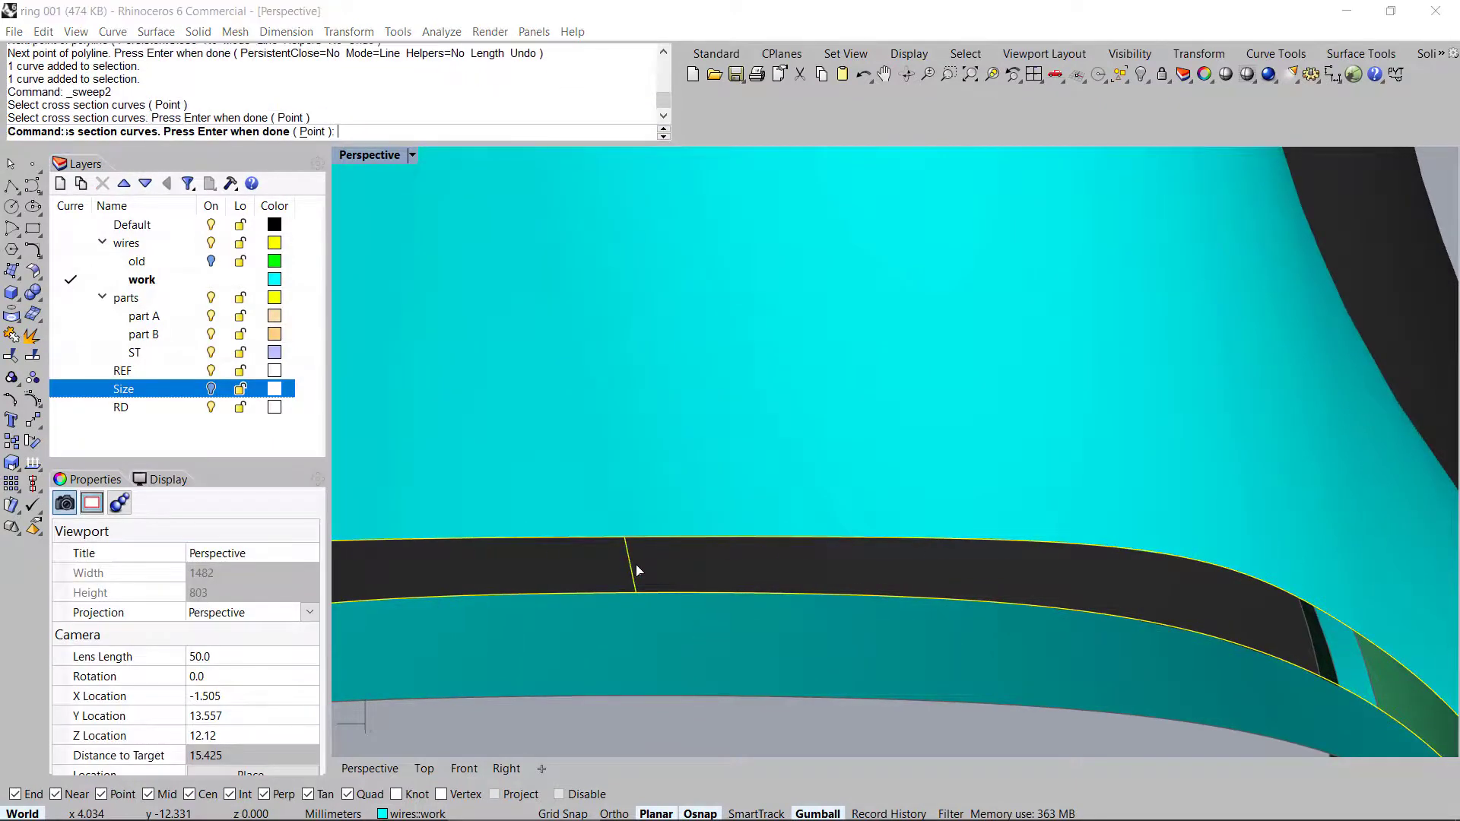
key("Return")
key("Delete")
Join the inner shell, both finger-hole bands and the two swept strips into one polysurface
scroll(1101, 488, "down", 18)
right_click_drag(1140, 481, 1194, 474)
key("ctrl+a")
middle_click(1059, 507)
left_click(1071, 426)
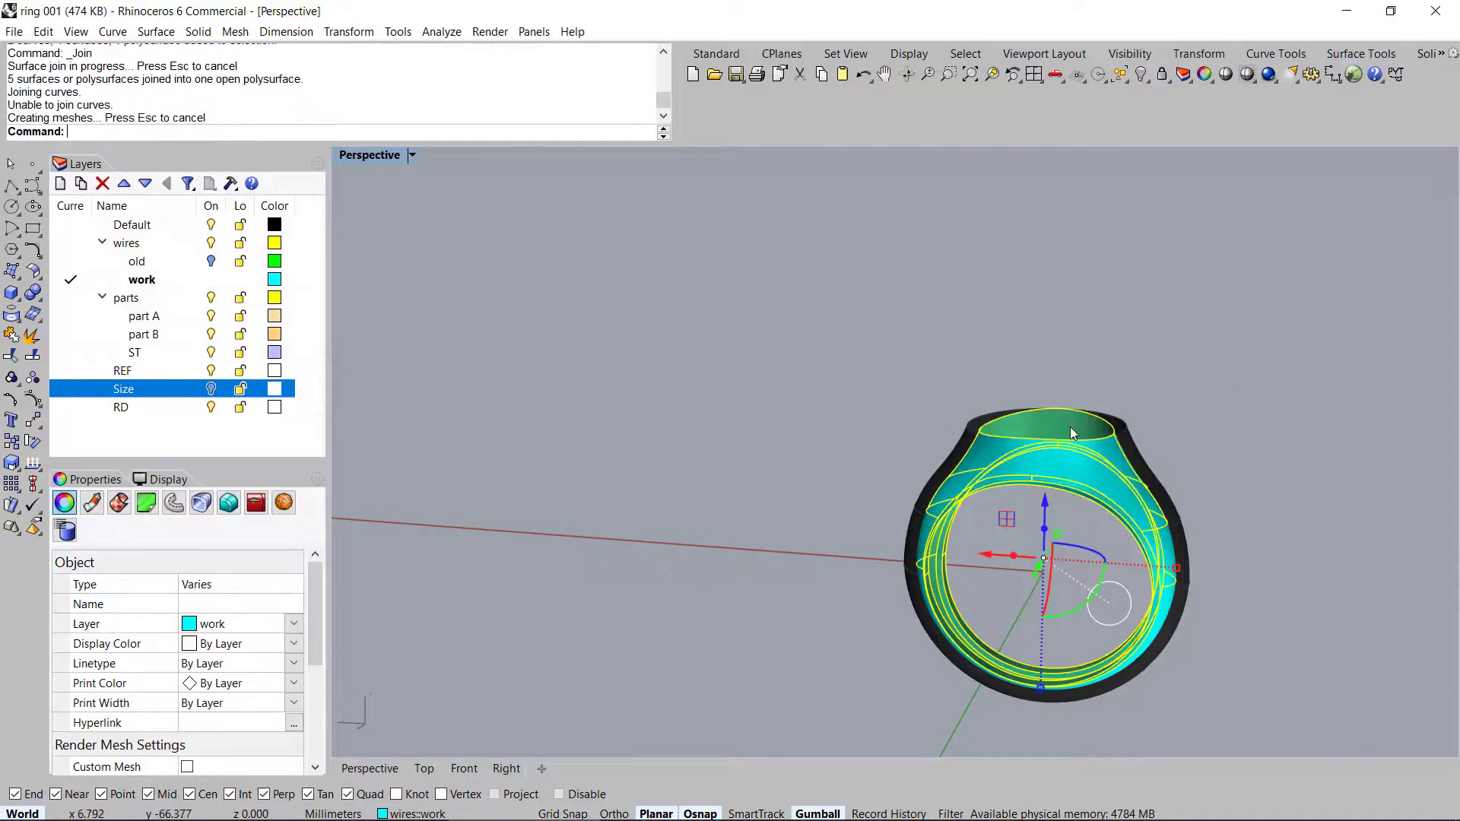
Unlock the outer ring surface and join it with the hollow inner polysurface
key("ctrl+alt+l")
right_click_drag(1070, 426, 976, 406)
key("ctrl+a")
middle_click(852, 399)
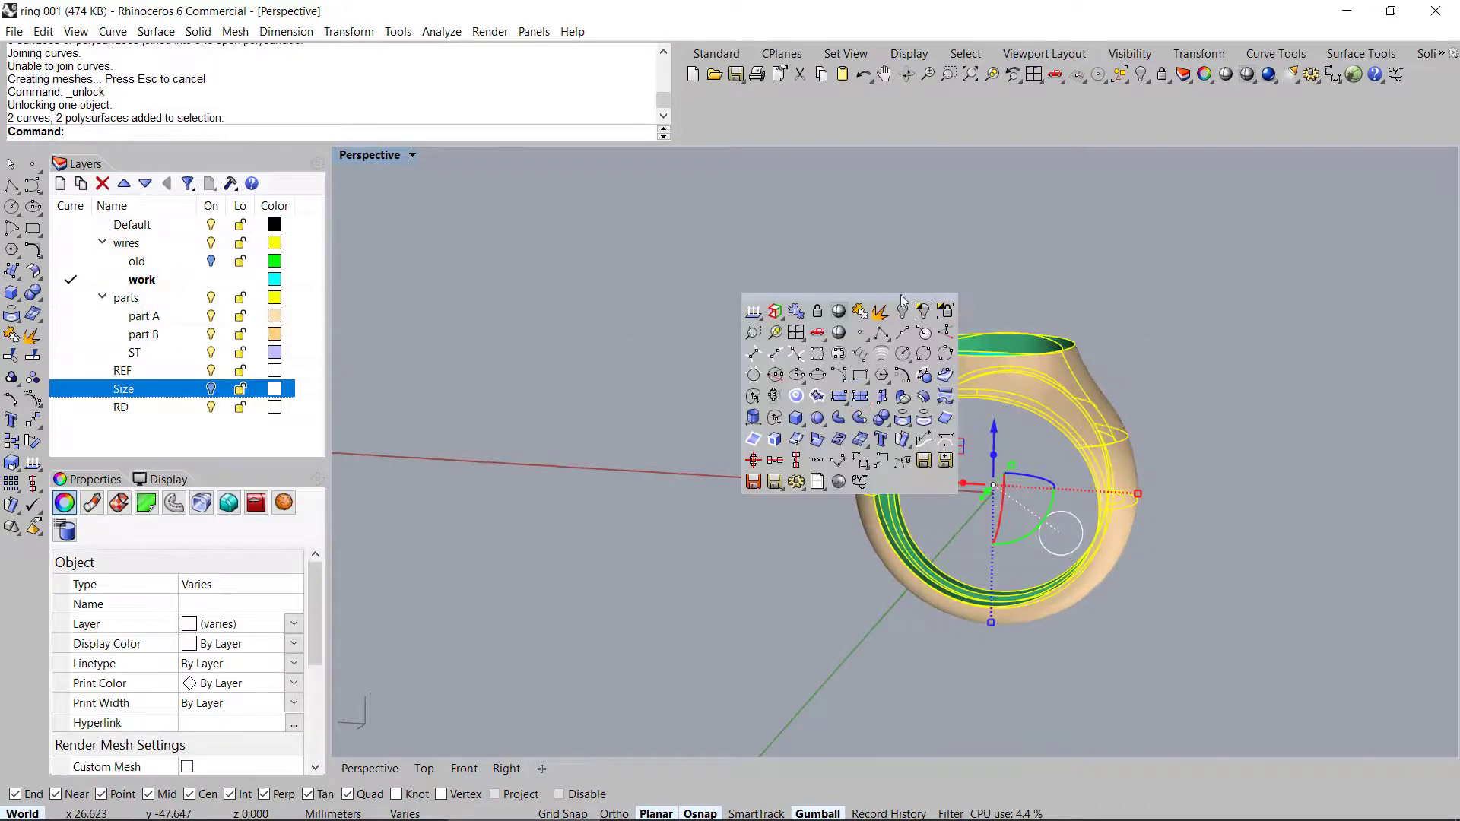
left_click(860, 311)
right_click_drag(1097, 504, 801, 366)
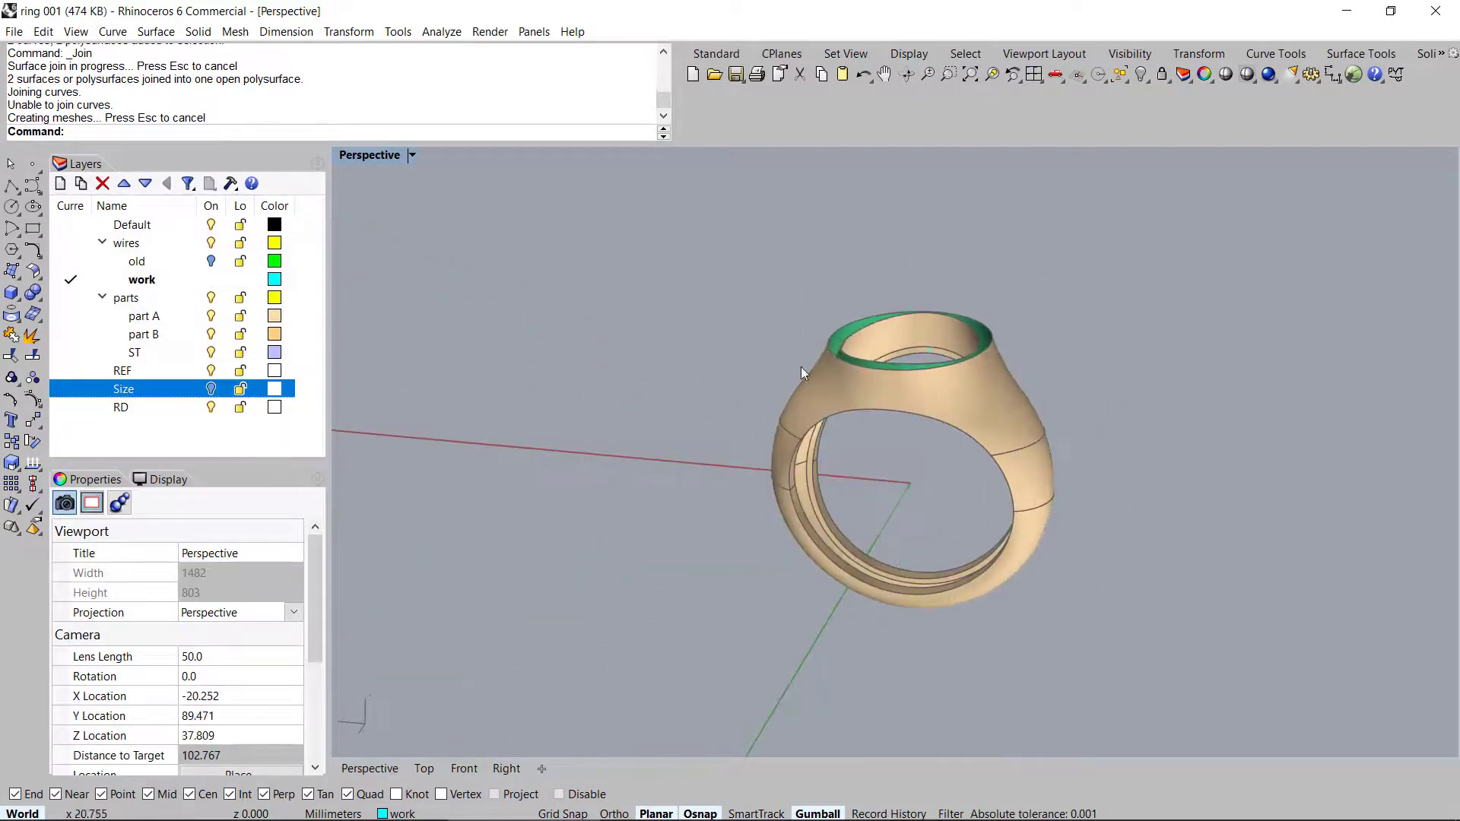
Show all hidden objects, bringing back the stone and the curves around its base
middle_click(916, 386)
left_click(967, 299)
scroll(908, 437, "up", 7)
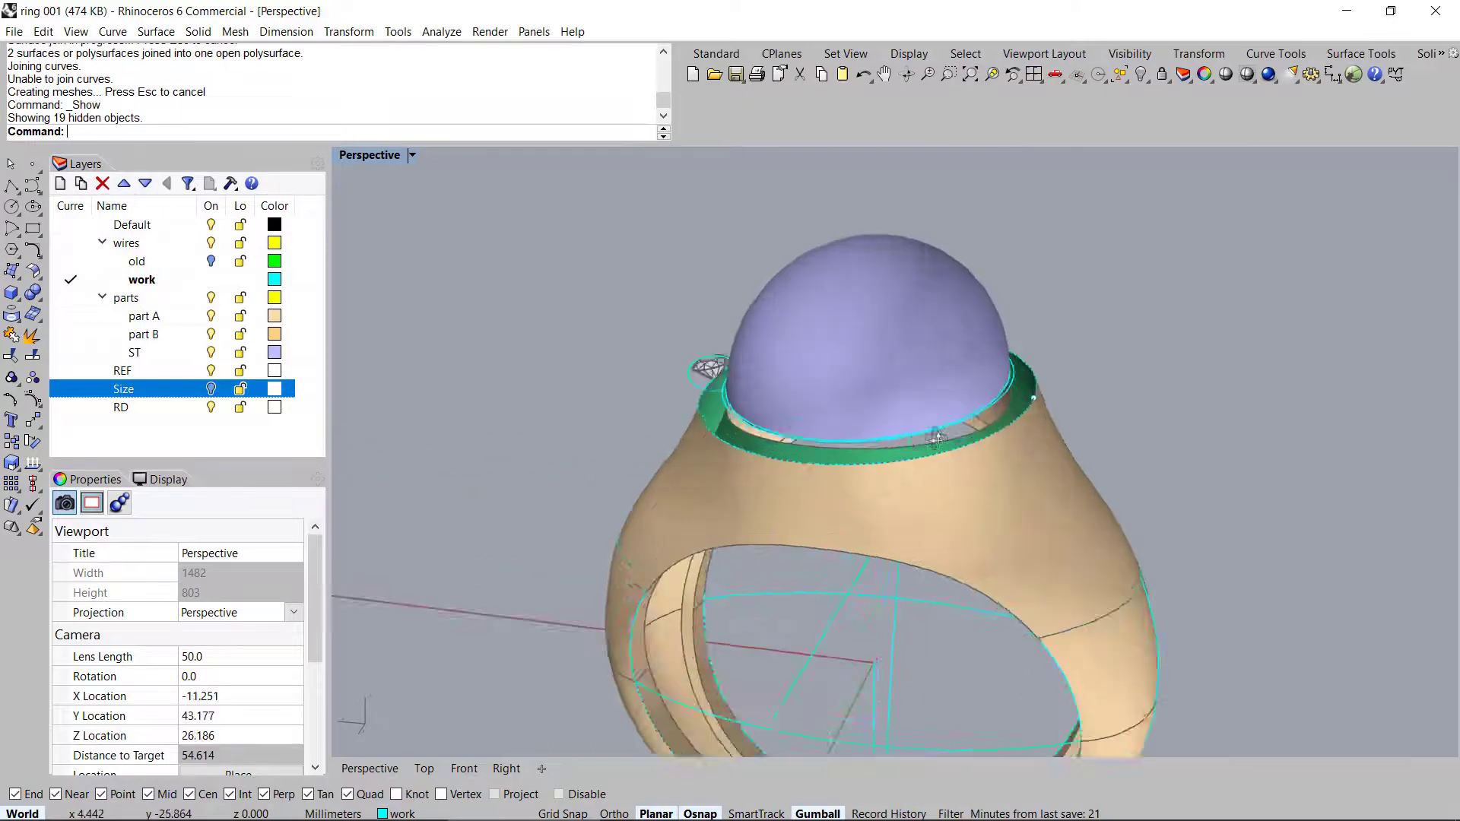
scroll(913, 418, "up", 6)
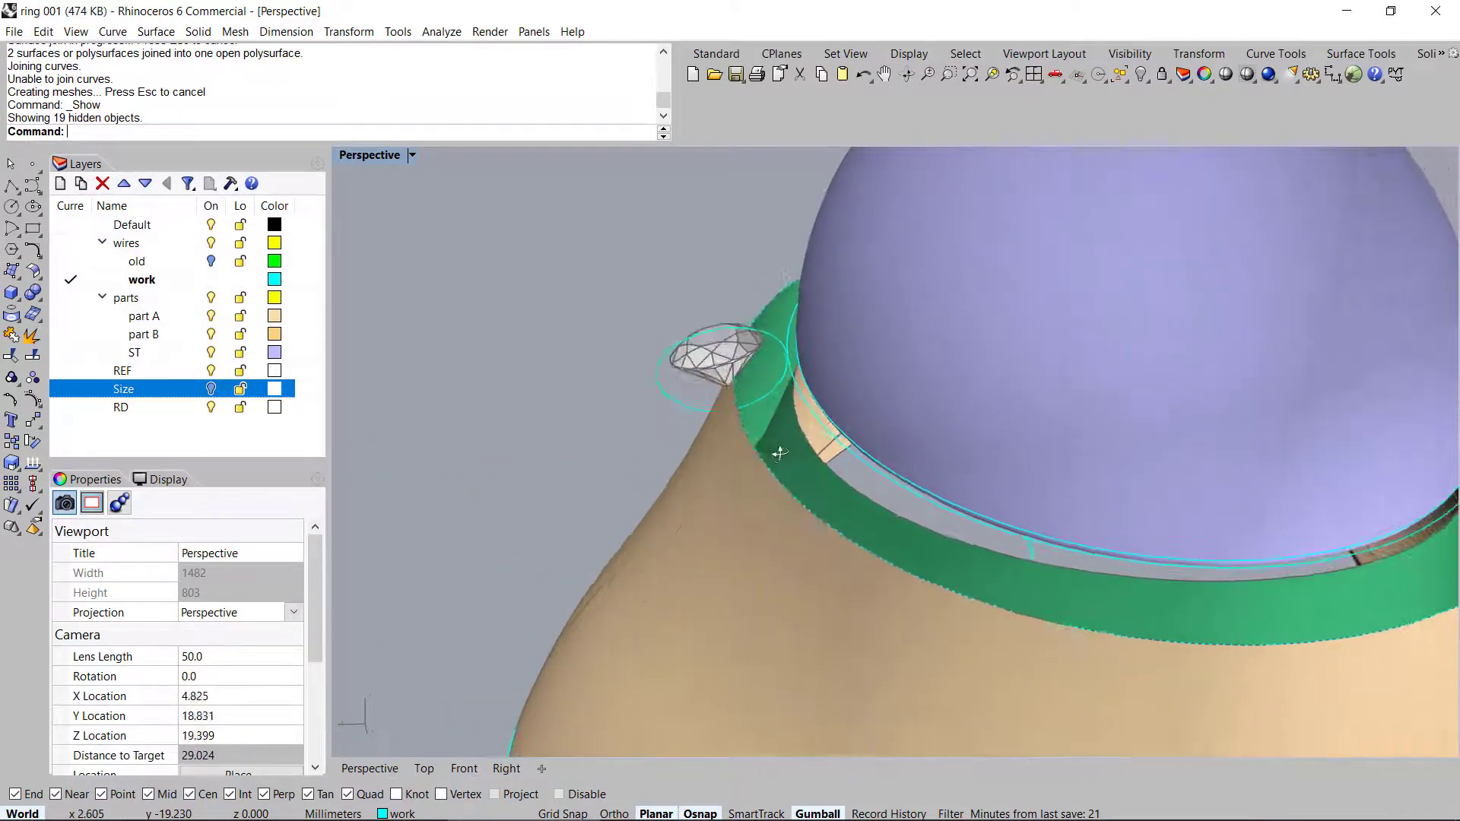
Sweep the small circle beside the stone along the stone's base curve with Sweep 1 Rail, using the Roadlike frame style
right_click_drag(806, 277, 856, 273)
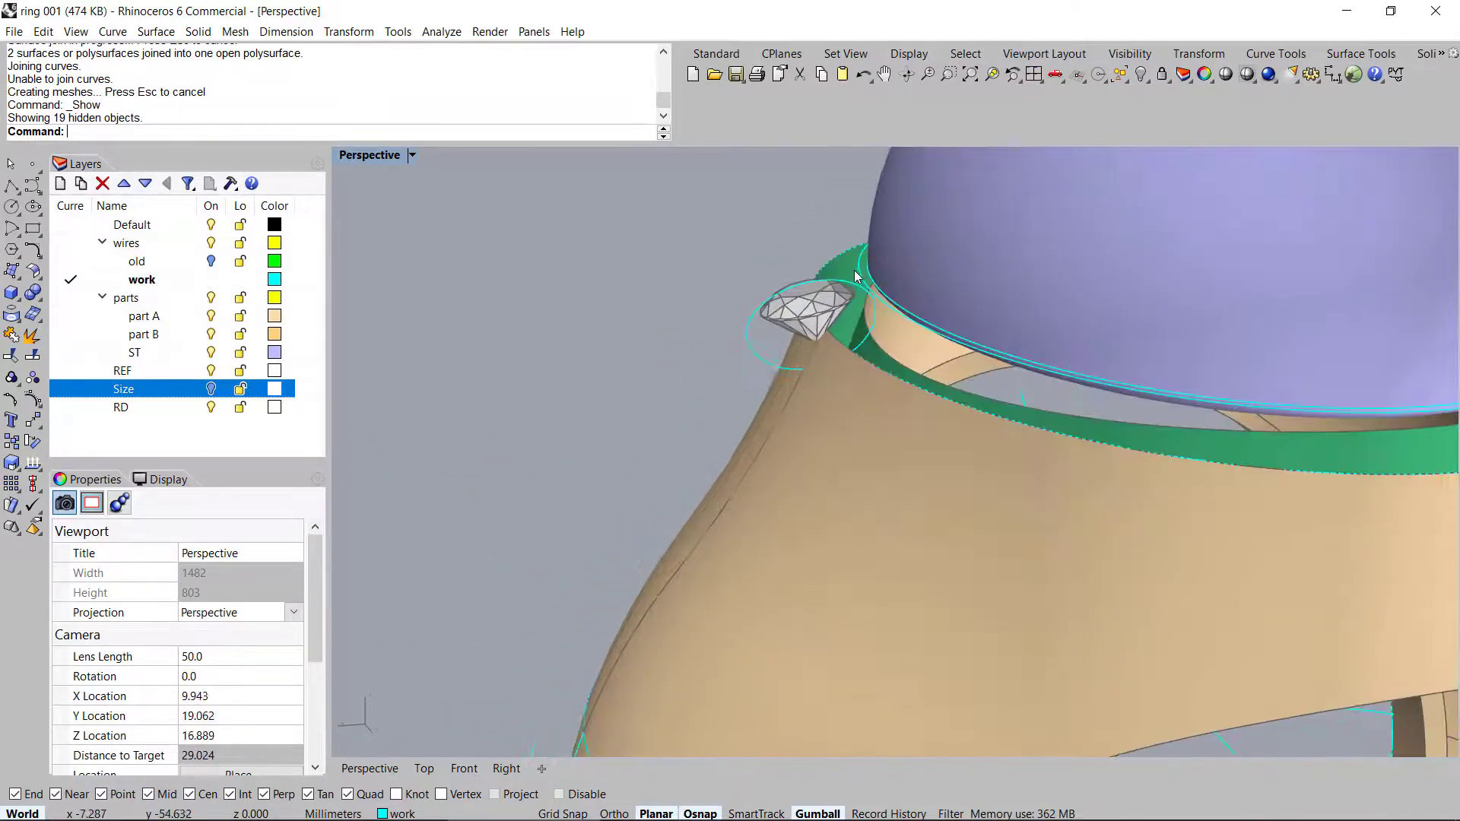
left_click(861, 274)
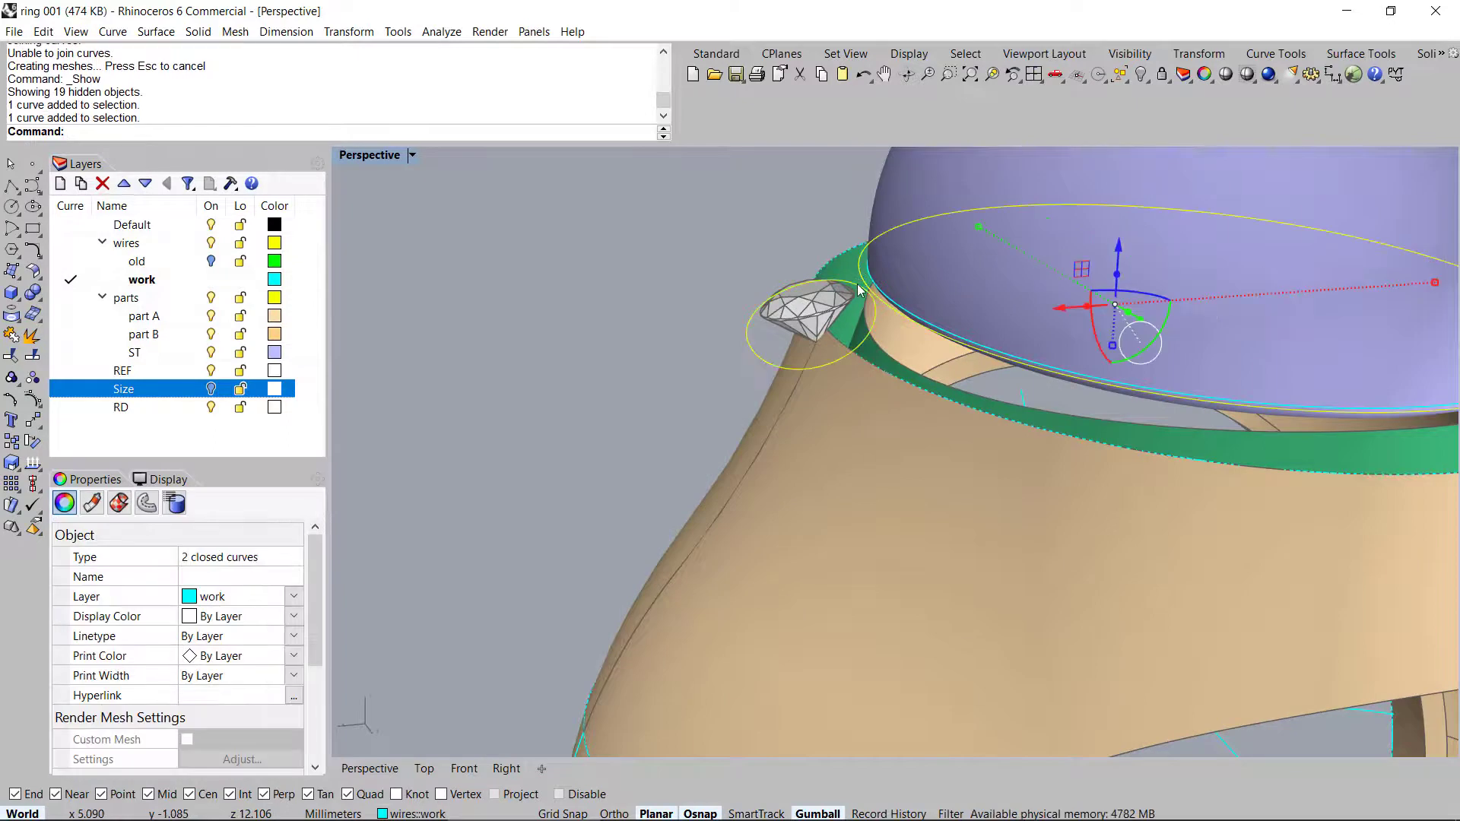
key("Return")
left_click(759, 353)
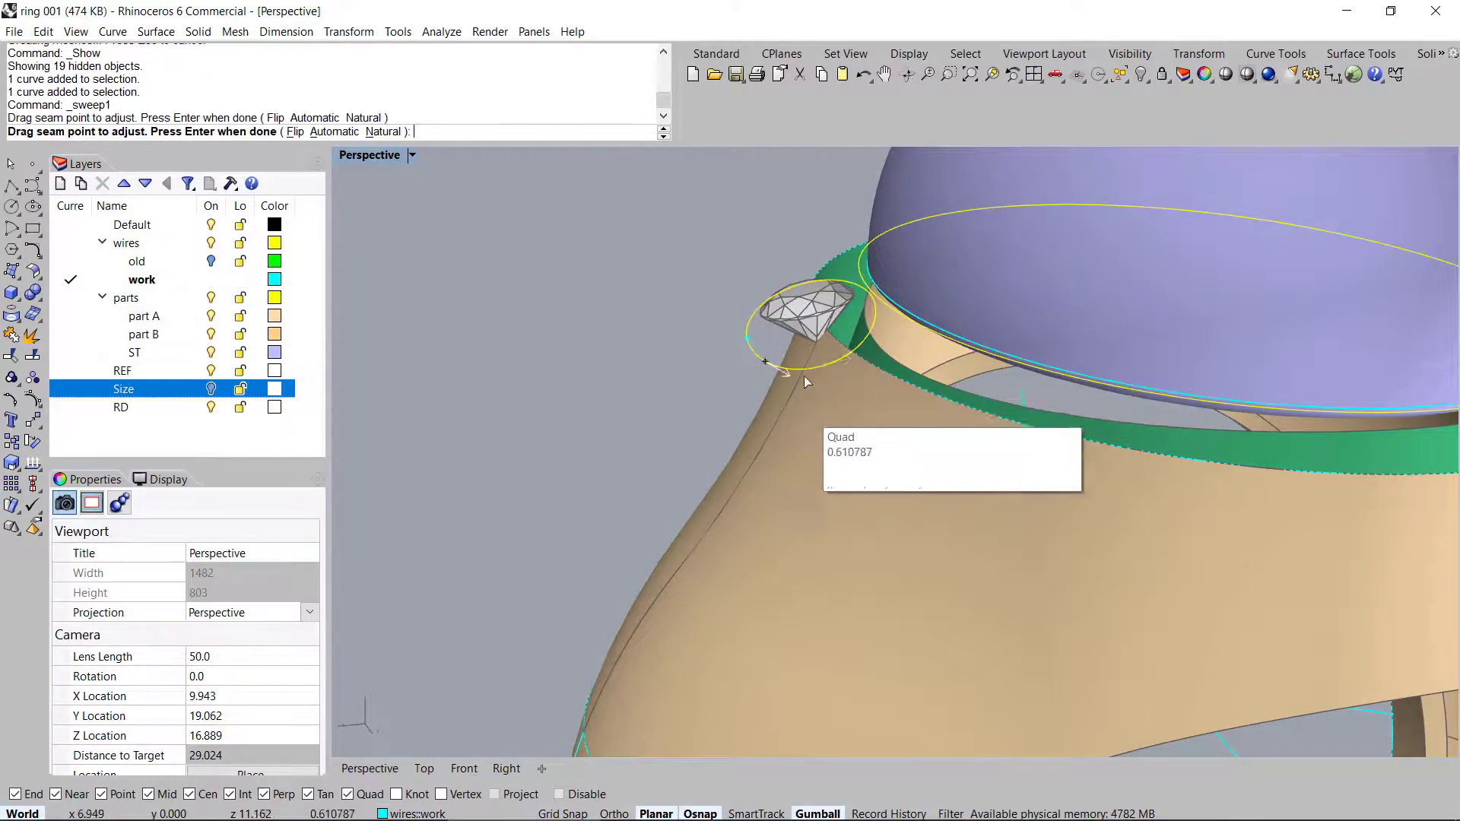
key("Return")
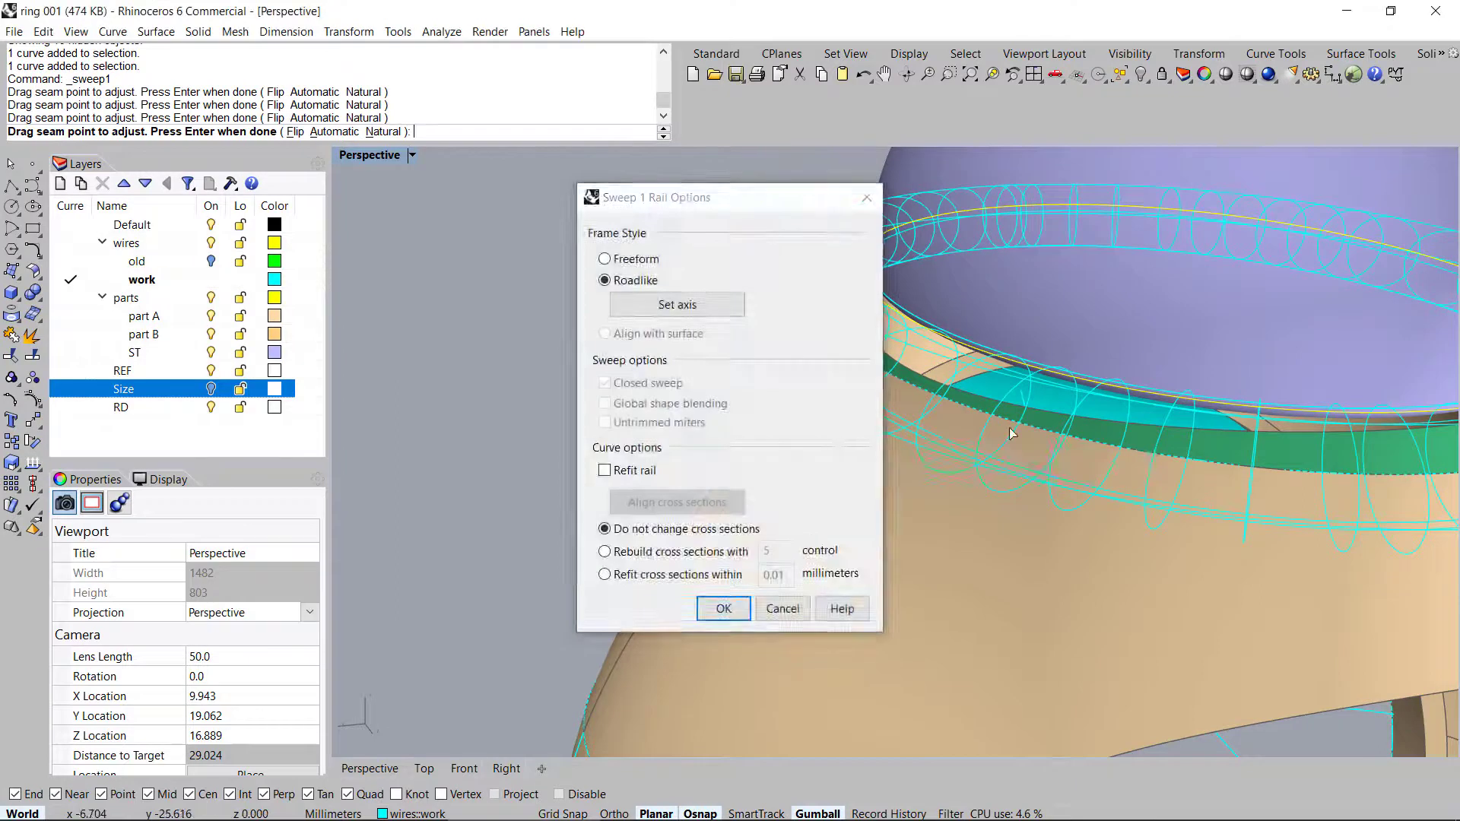
key("Return")
scroll(773, 412, "down", 5)
right_click_drag(772, 412, 869, 437)
key("Escape")
right_click_drag(1112, 391, 1131, 331)
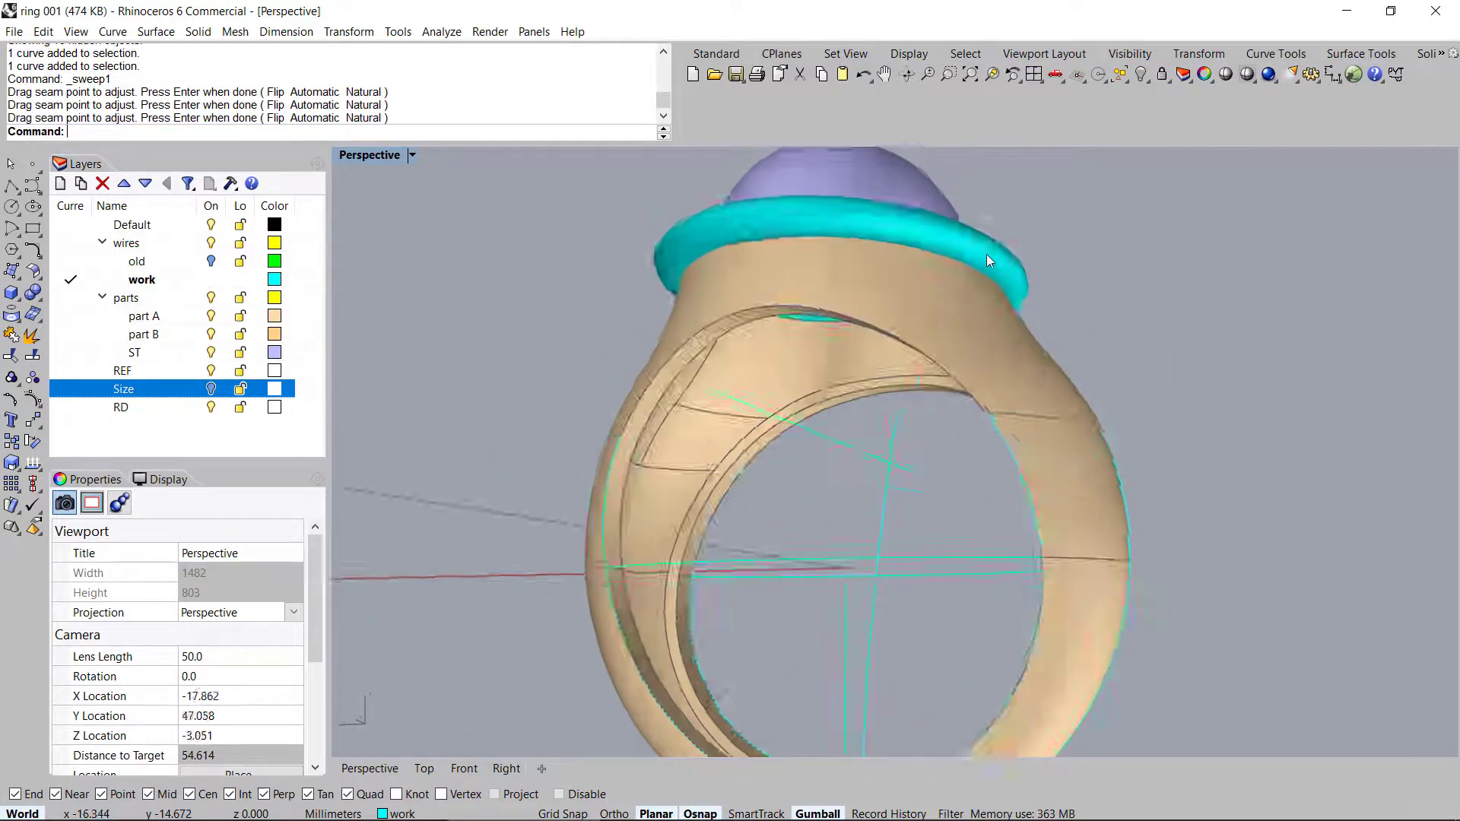
Isolate the swept rim and the joined ring body
scroll(939, 269, "up", 6)
right_click_drag(938, 269, 996, 321)
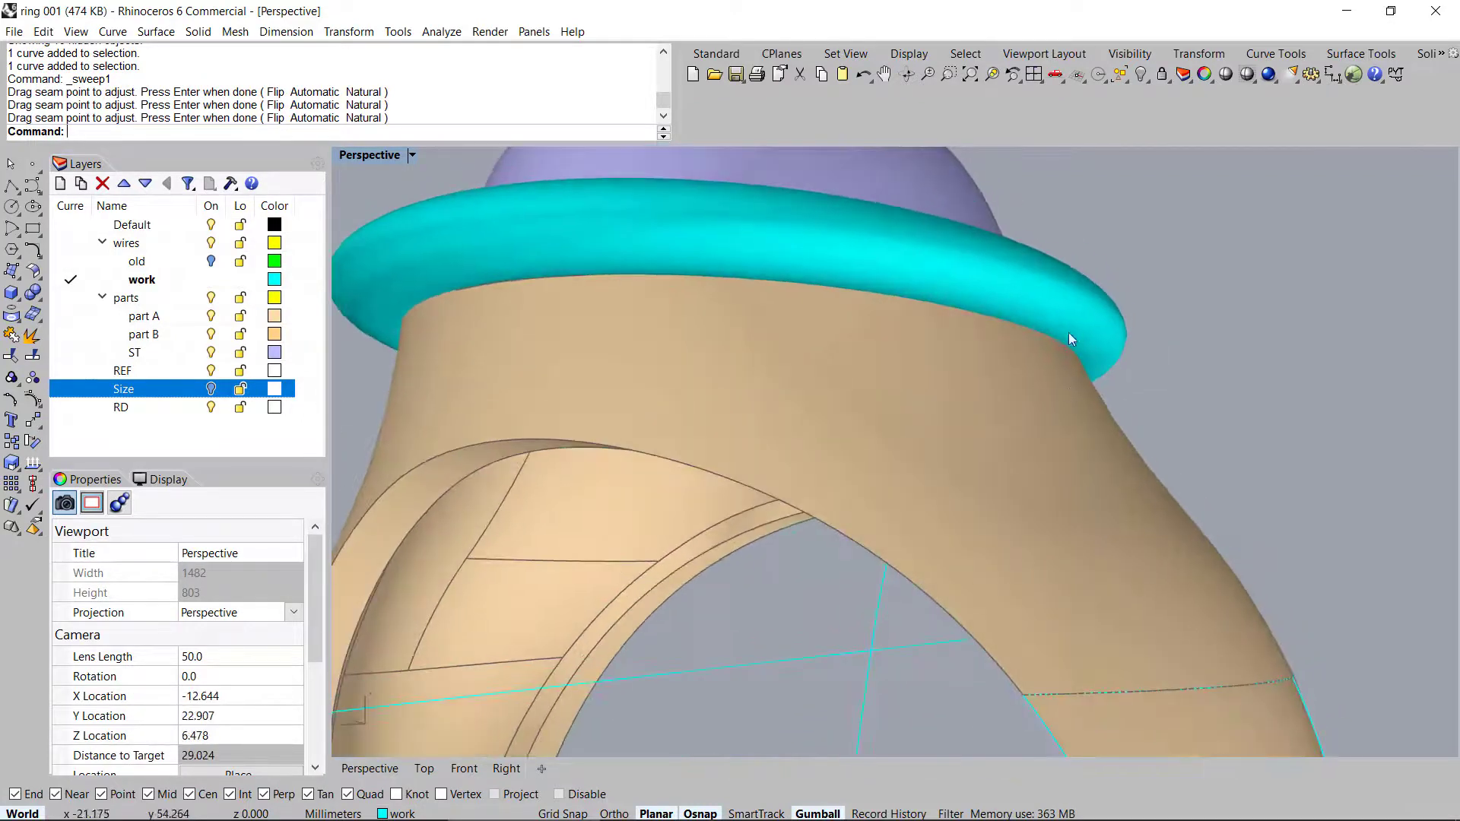
scroll(1060, 342, "down", 4)
right_click_drag(1086, 378, 1093, 403)
scroll(1093, 403, "up", 4)
left_click(1093, 403)
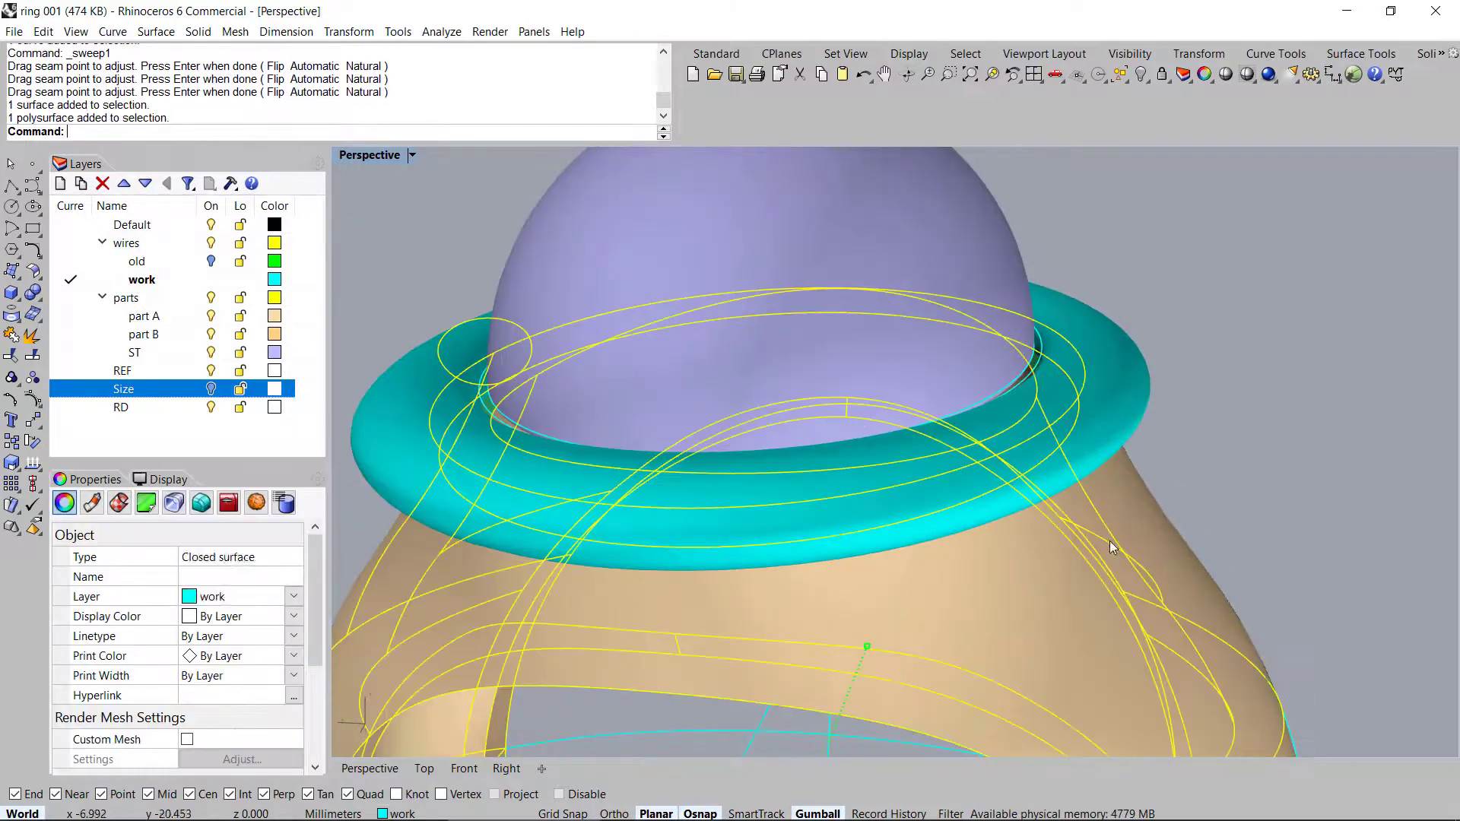
left_click(1110, 545, "shift")
scroll(1111, 449, "up", 2)
middle_click(1127, 429)
left_click(1201, 346)
right_click_drag(1104, 350, 1202, 320)
key("Escape")
Extract a U-direction isocurve running around the inner side of the swept rim
right_click_drag(1114, 316, 1006, 322)
right_click_drag(916, 346, 875, 384)
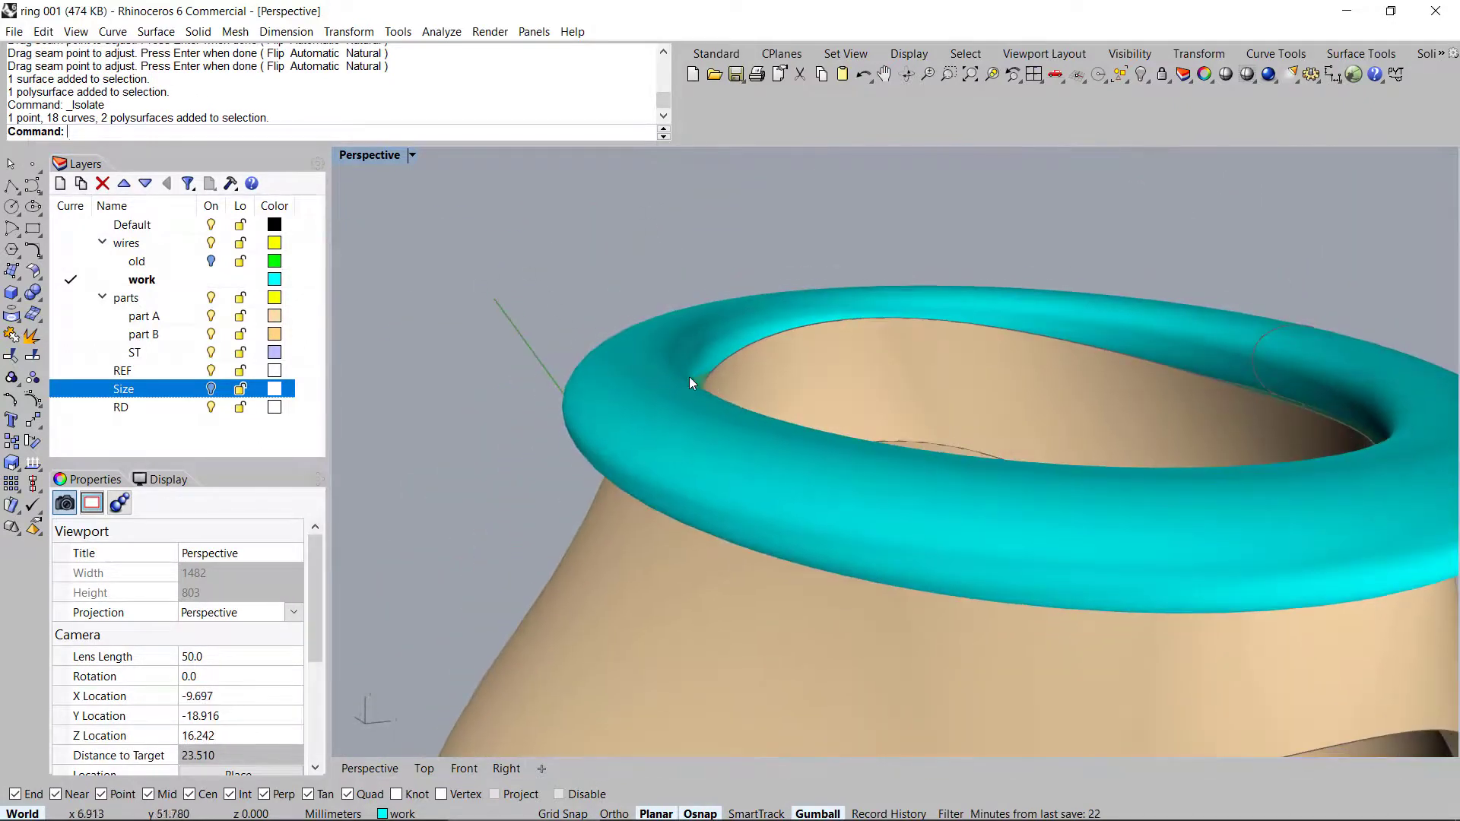
right_click_drag(683, 375, 602, 364)
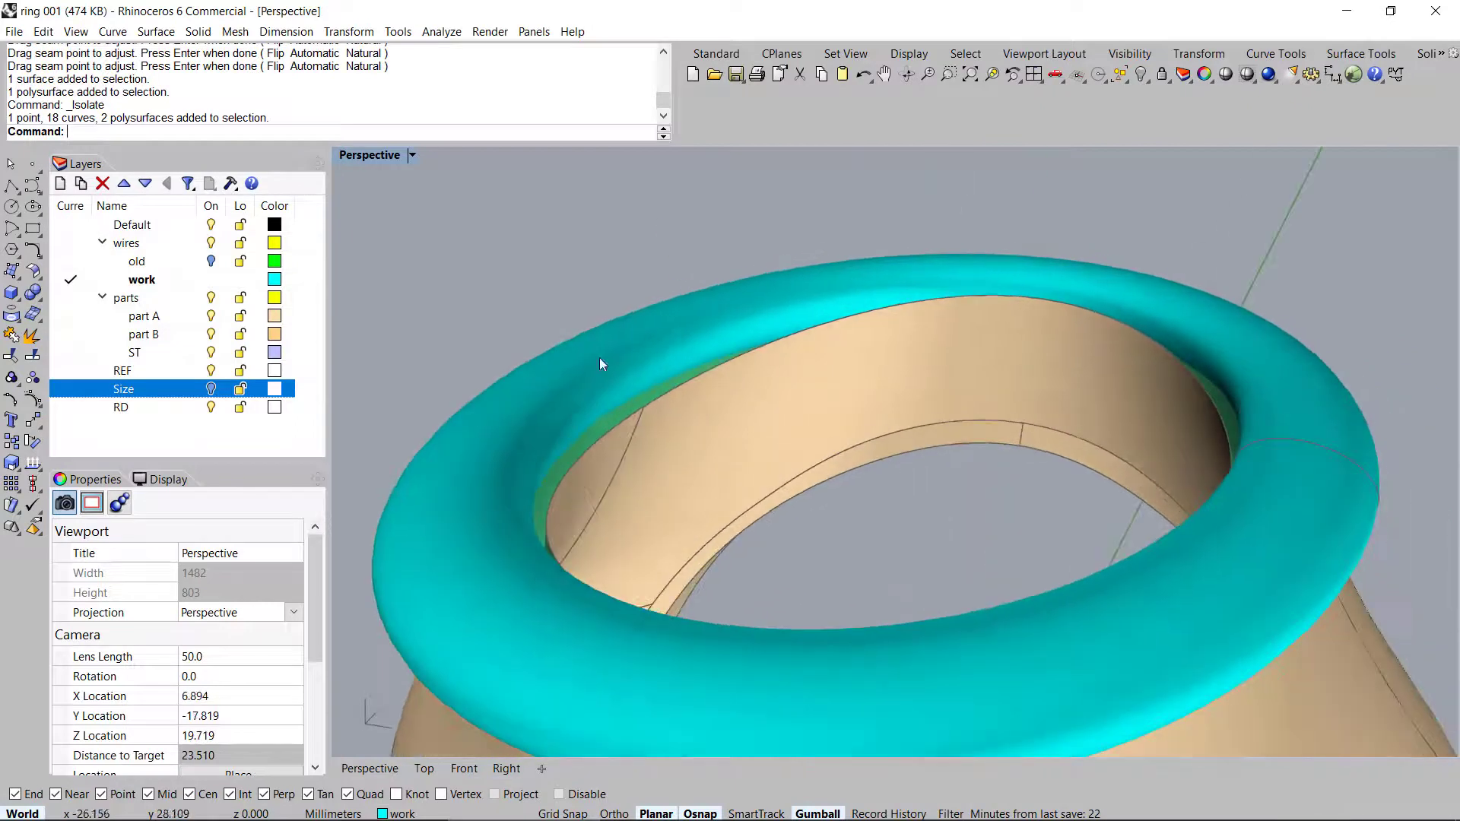
scroll(632, 414, "up", 5)
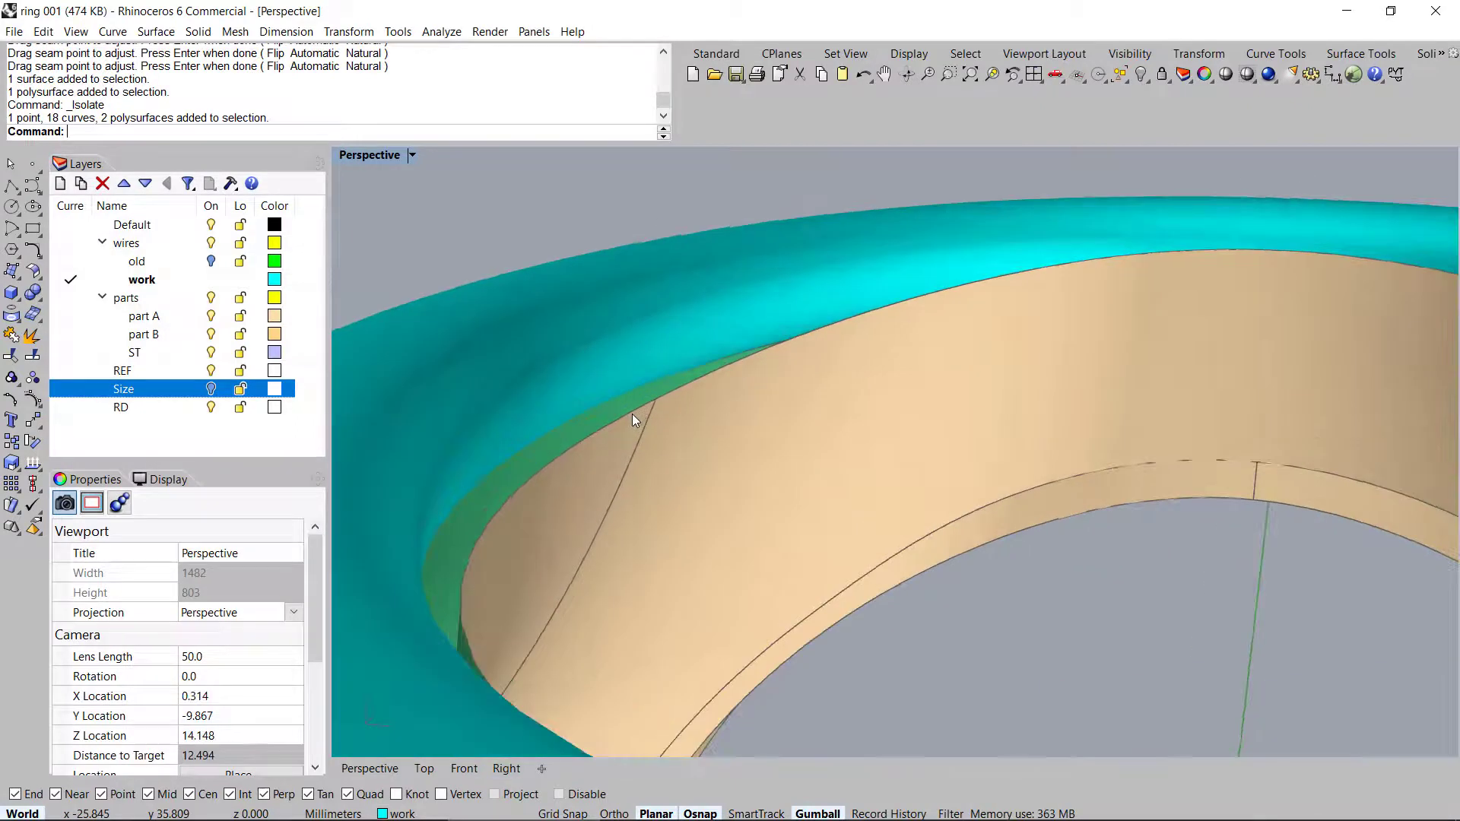
middle_click(632, 413)
left_click(579, 462)
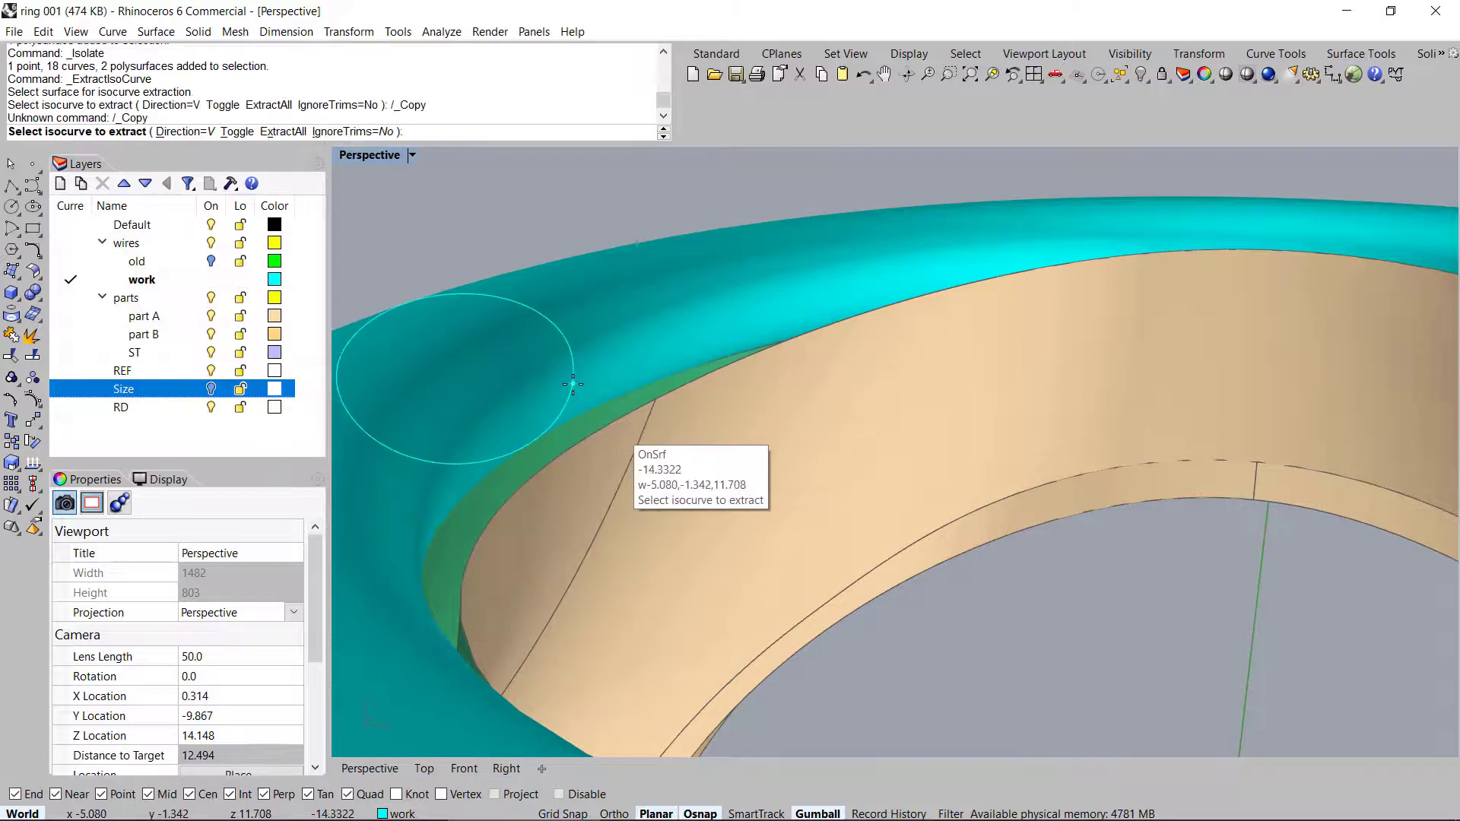
type("t")
key("Return")
scroll(632, 358, "down", 4)
right_click_drag(632, 358, 478, 350)
left_click(488, 364)
key("Return")
Create a planar surface from the extracted isocurve and scale it up until it extends well beyond the rim
scroll(857, 350, "down", 5)
mouse_move(850, 333)
right_mouse_down()
mouse_move(870, 395)
mouse_move(853, 321)
right_mouse_up()
middle_click(853, 321)
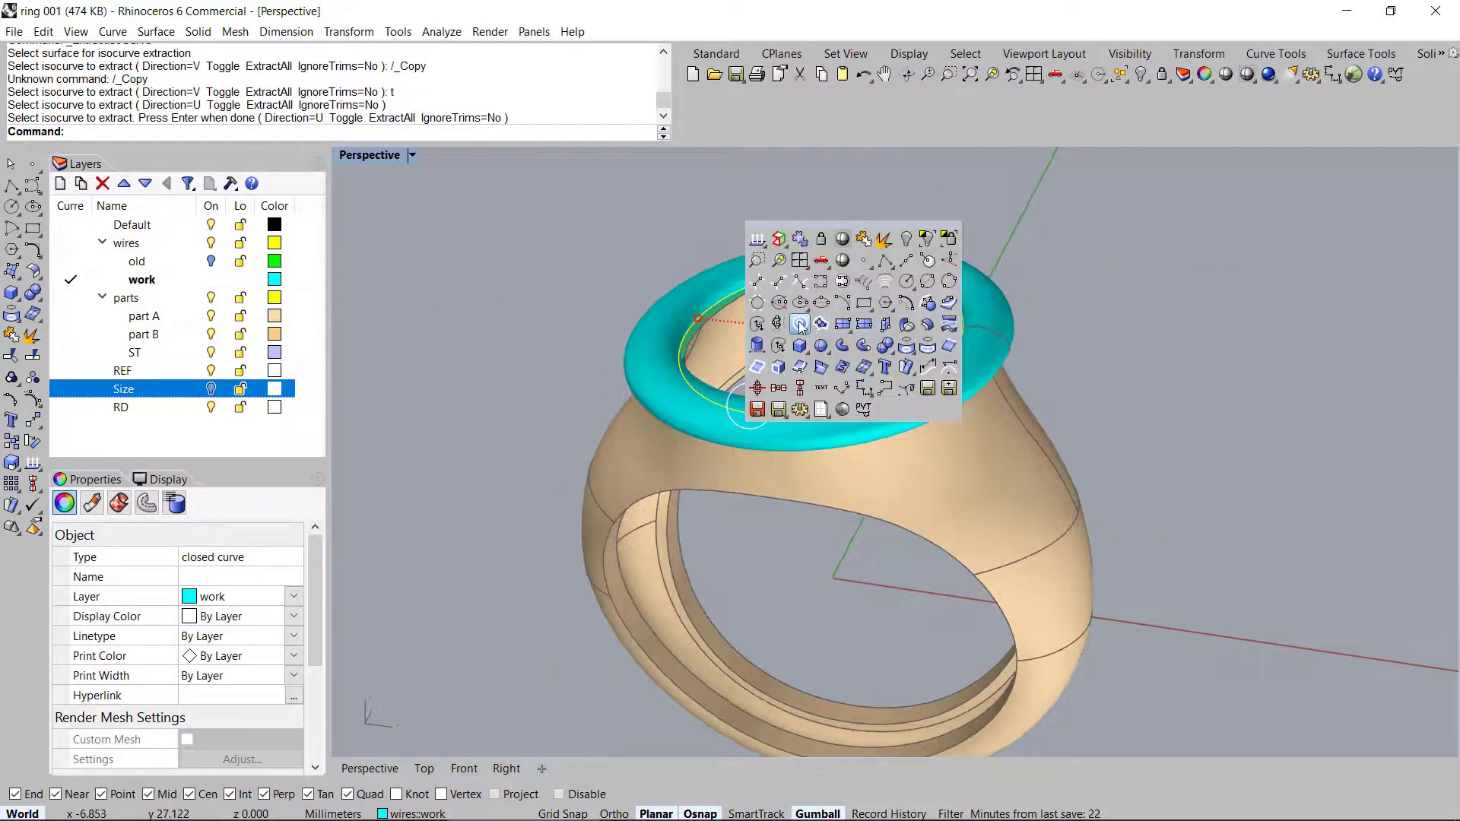
left_click(800, 325)
right_click_drag(800, 326, 887, 396)
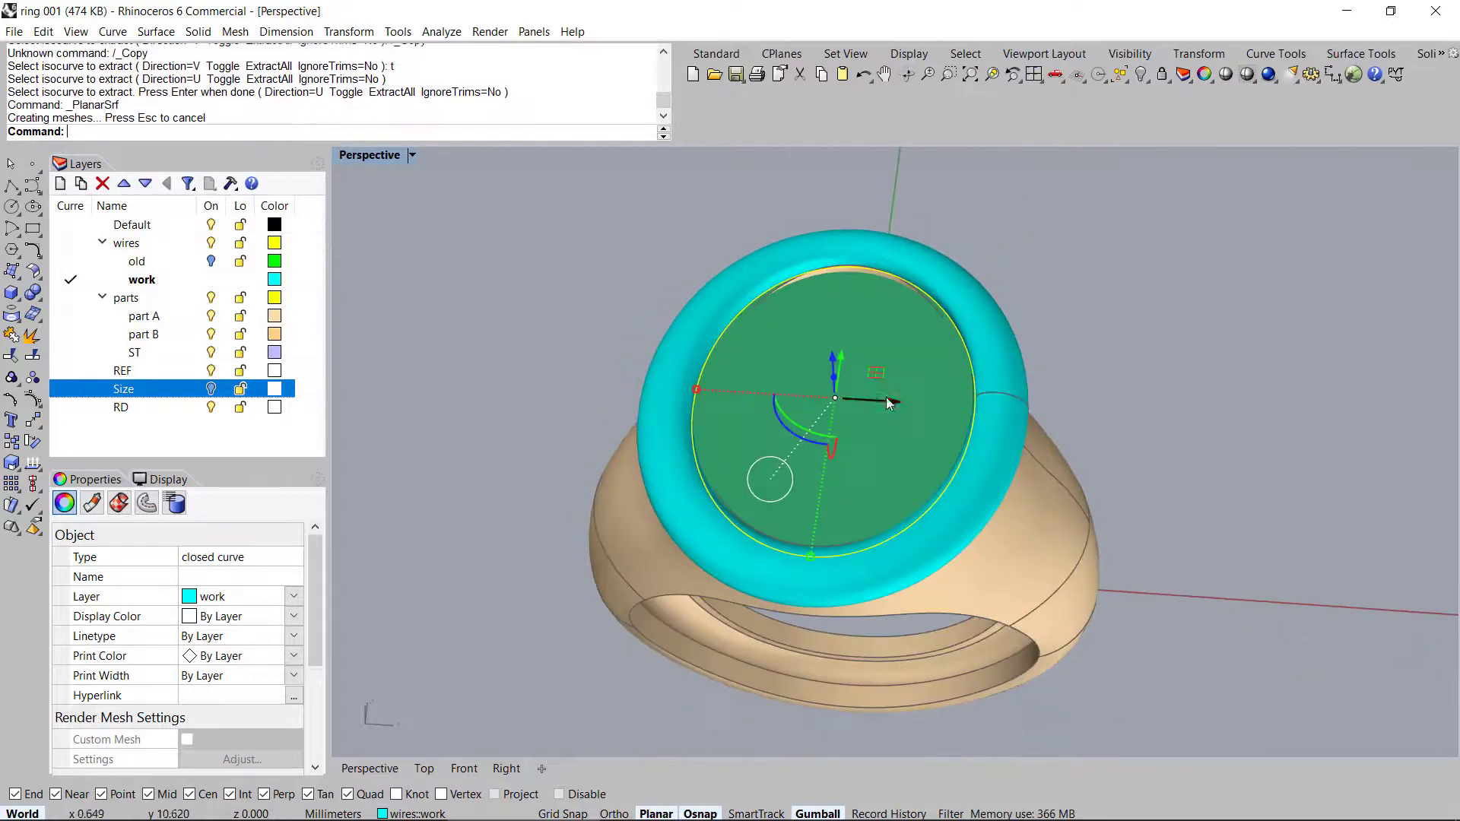
left_click_drag(690, 391, 468, 387, "shift")
right_click_drag(1133, 438, 1173, 352)
Lock the swept rim and lower the planar surface until it cuts through the ring's top walls
key("ctrl+l")
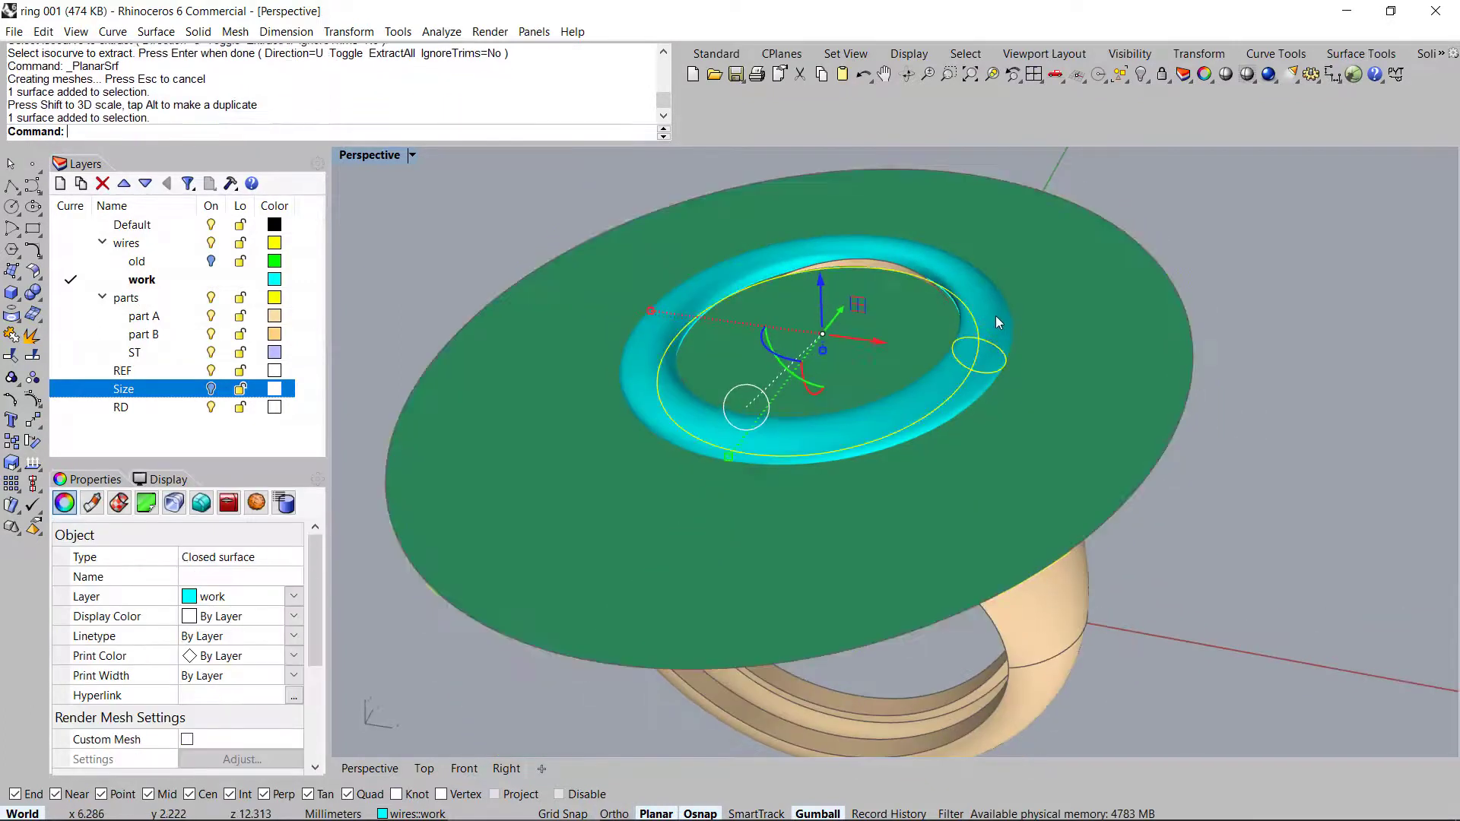
scroll(996, 316, "up", 5)
left_click(1129, 245)
scroll(868, 305, "up", 5)
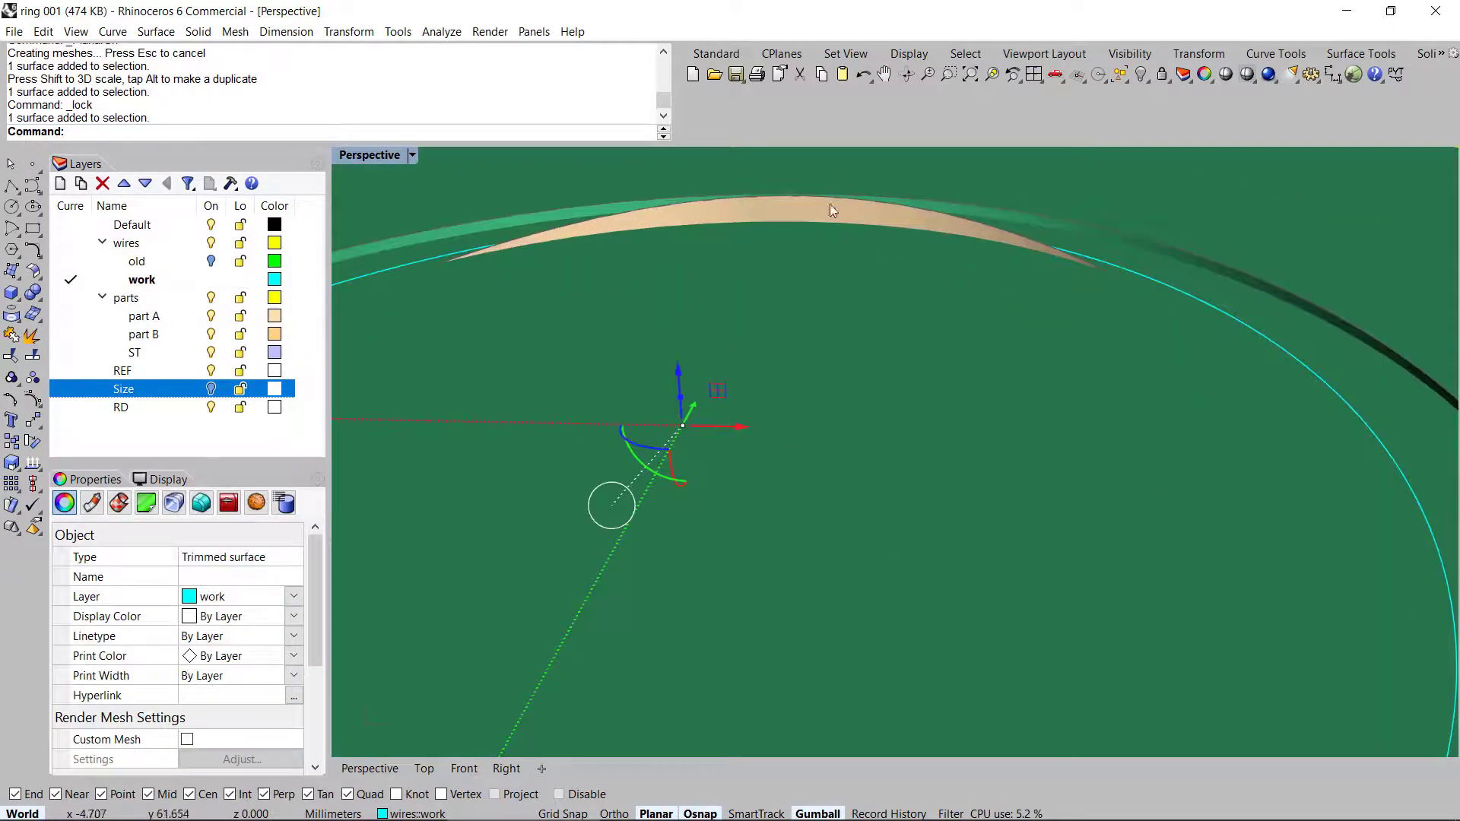
scroll(952, 227, "down", 5)
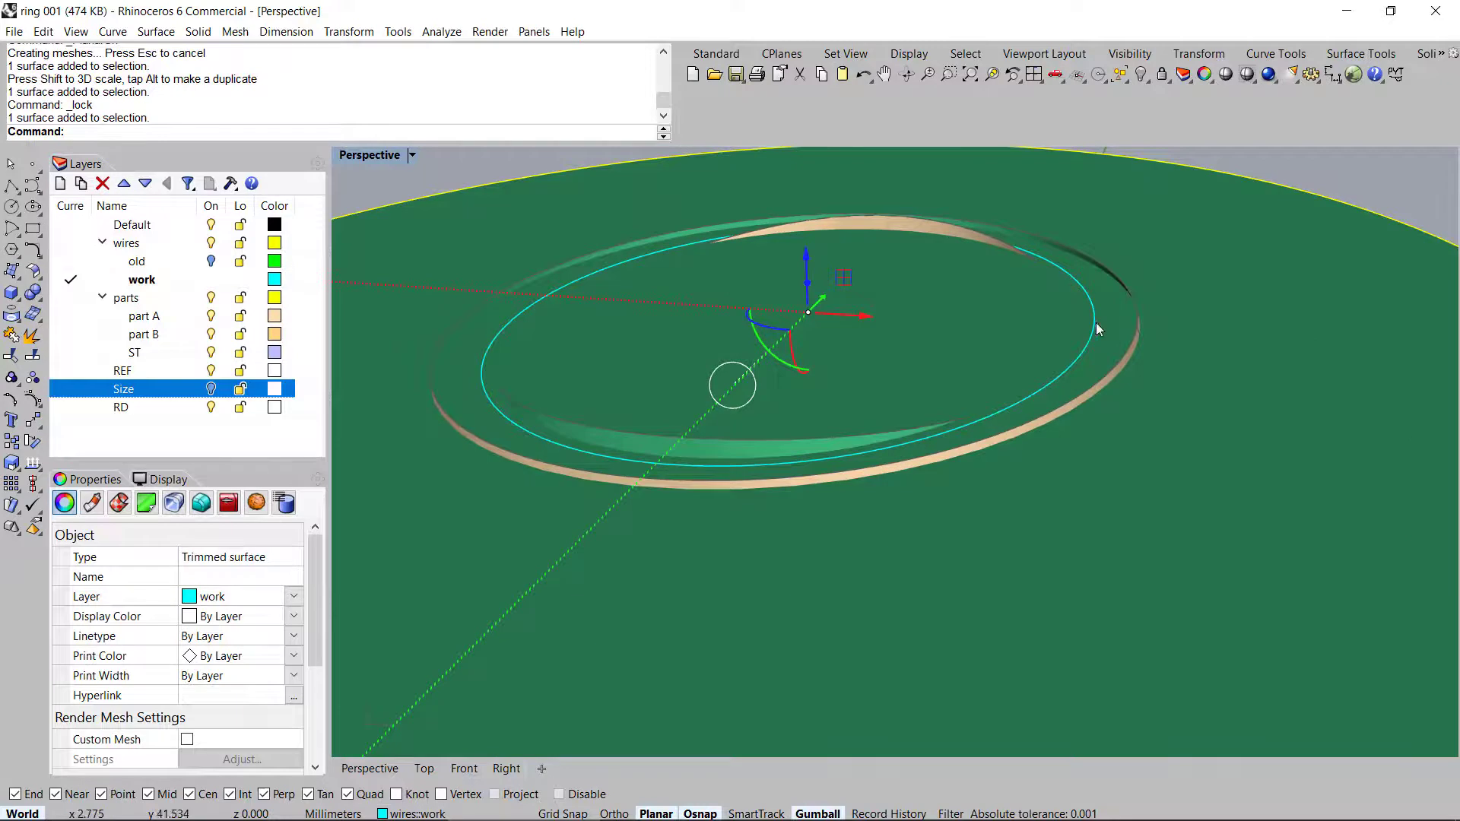
left_click_drag(806, 255, 841, 285)
scroll(521, 316, "up", 5)
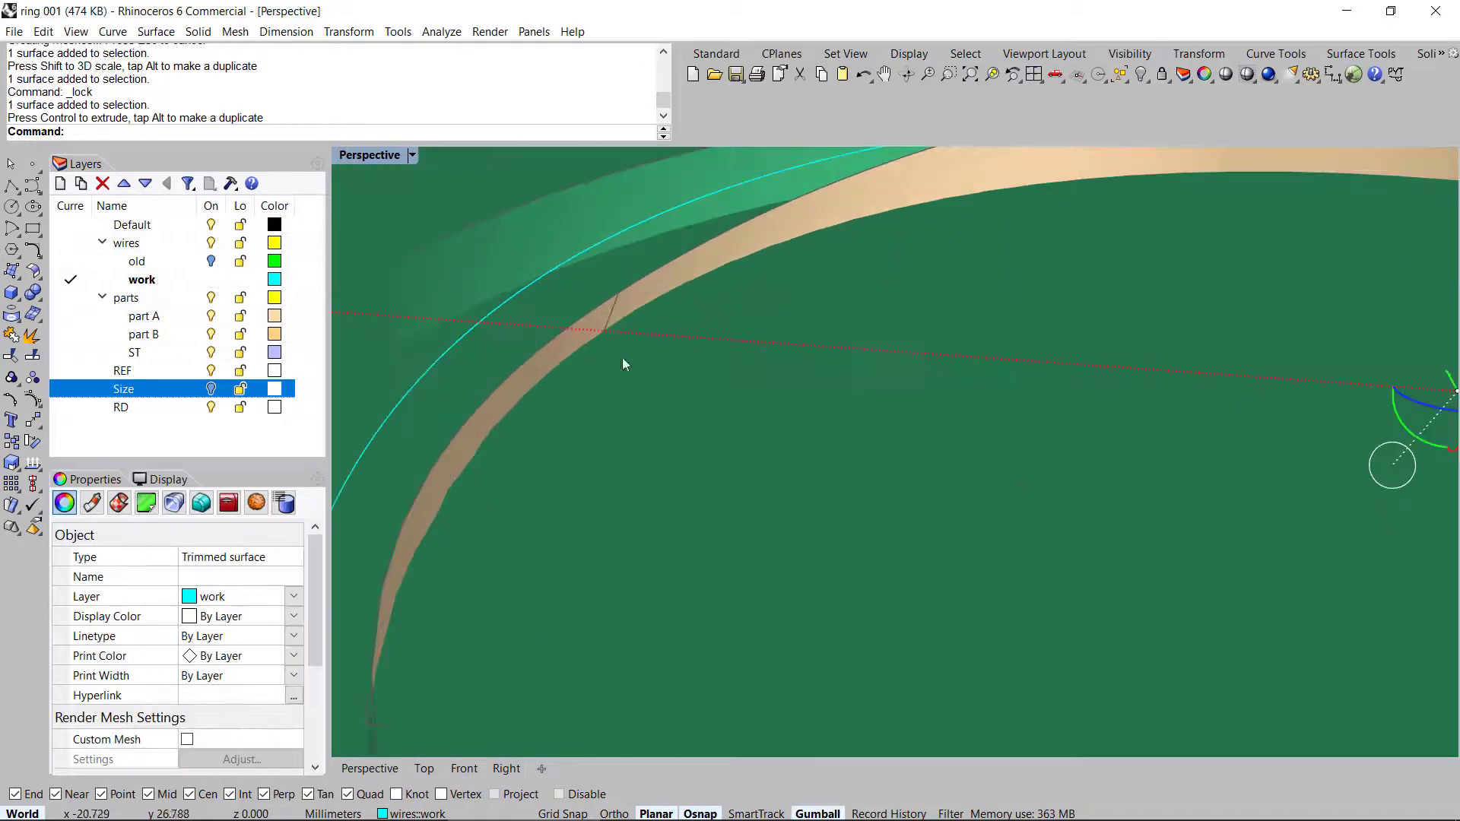
scroll(683, 326, "down", 7)
right_click_drag(682, 326, 498, 312)
scroll(499, 312, "up", 5)
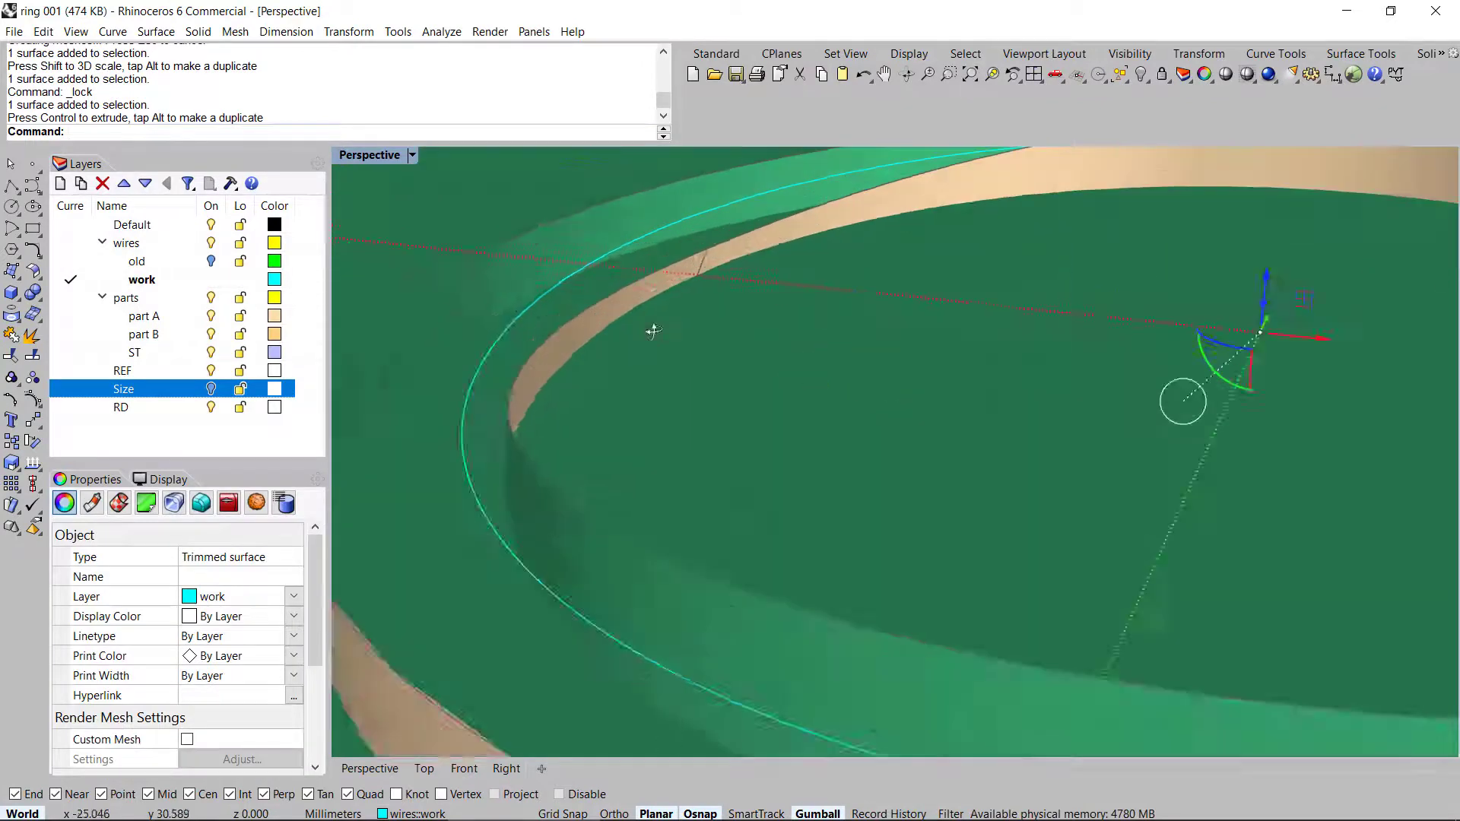
left_click_drag(1214, 303, 1237, 335)
scroll(625, 285, "down", 8)
right_click_drag(912, 262, 952, 262)
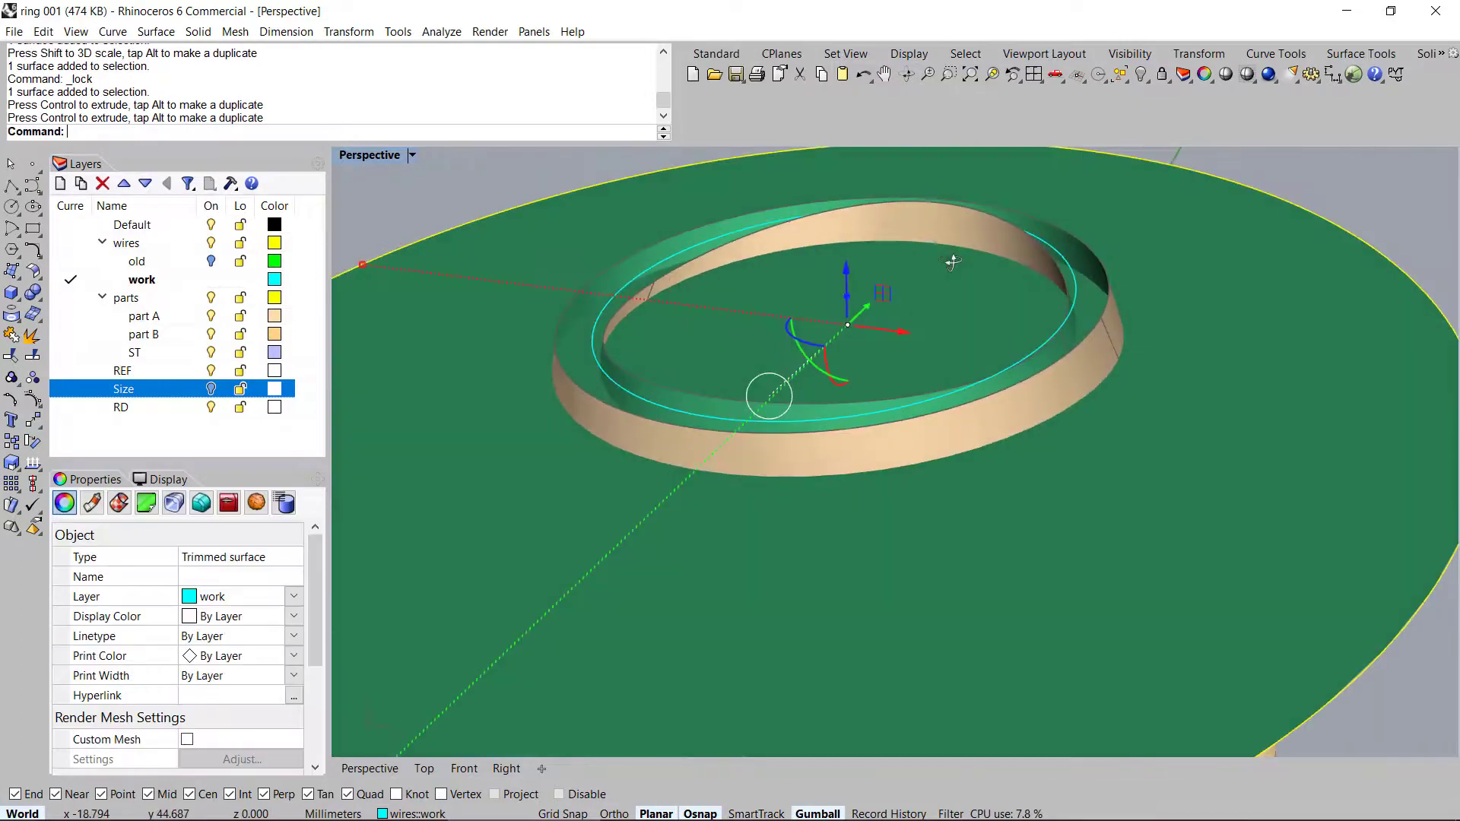
Intersect the ring body with the enlarged planar surface
left_click(961, 222)
left_click(1180, 286, "shift")
middle_click(1180, 287)
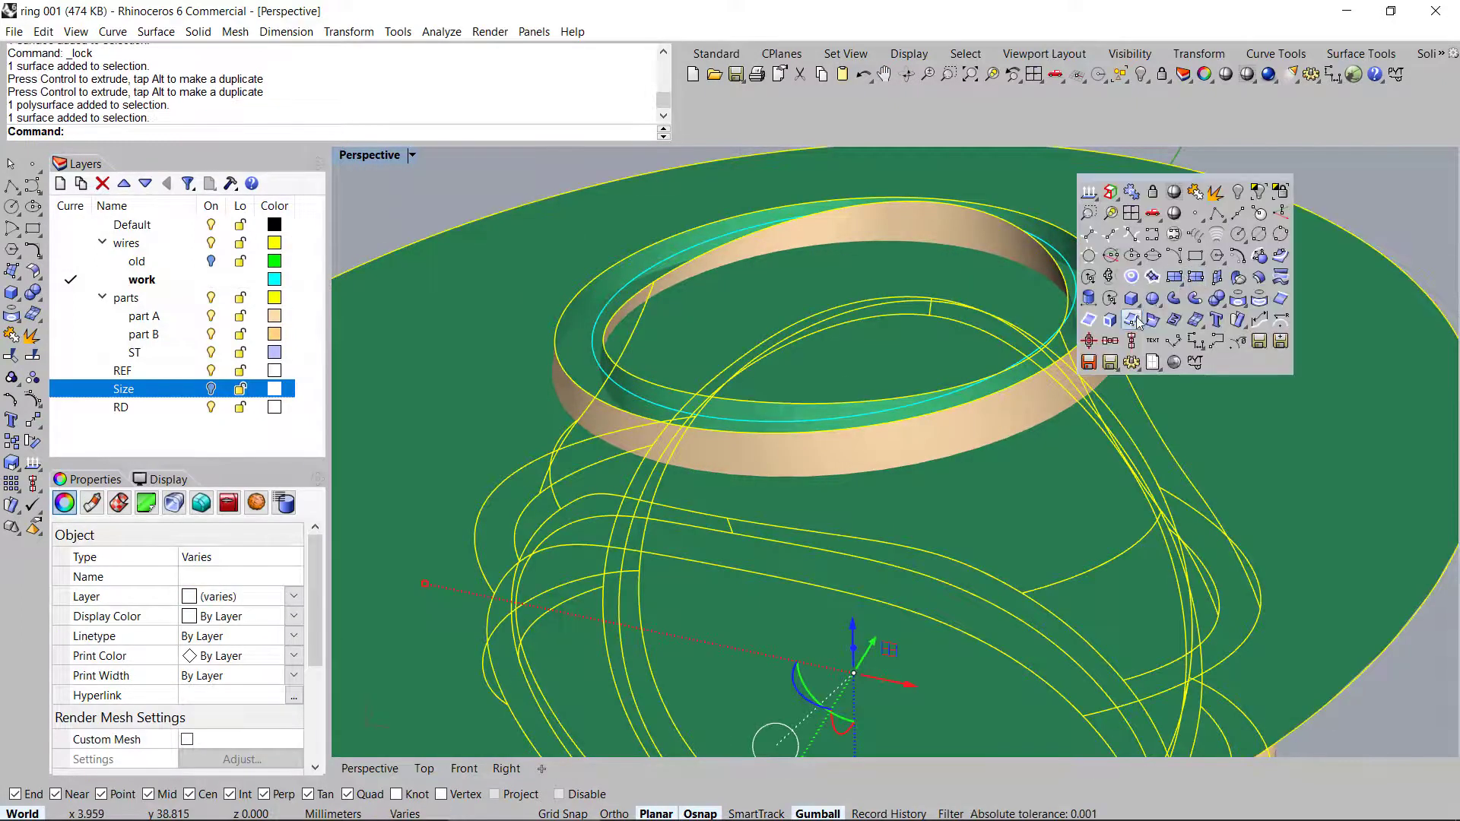
left_click(1152, 319)
Delete the intersection curve on the outer wall and the planar surface, keeping the inner-wall curve
scroll(725, 252, "up", 10)
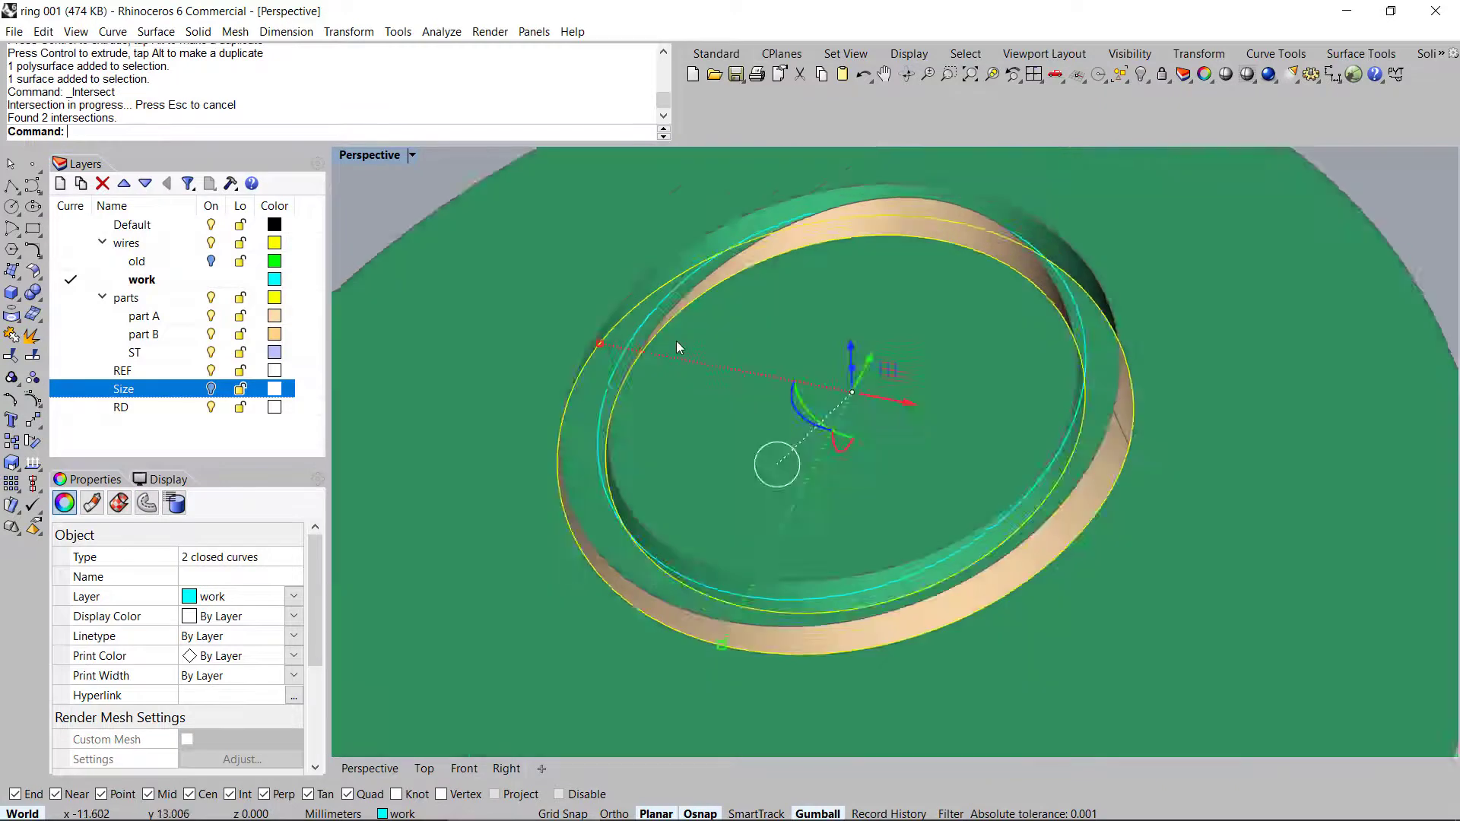
left_click(679, 312, "ctrl")
key("Delete")
scroll(836, 340, "down", 5)
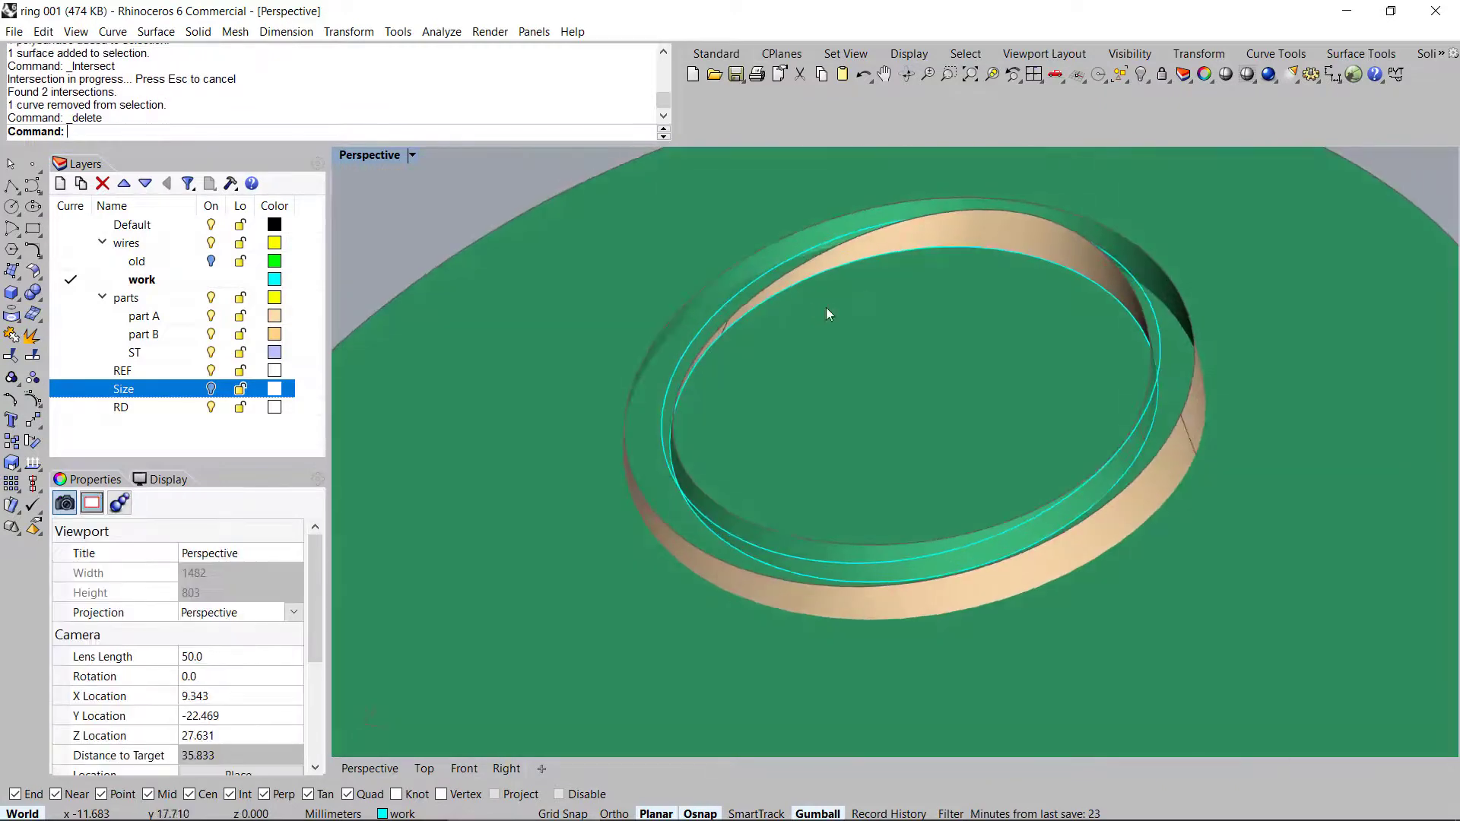
left_click(864, 291)
key("Delete")
Split the ring body with the inner-wall intersection curve and delete the strip of inner wall above it
scroll(819, 274, "up", 5)
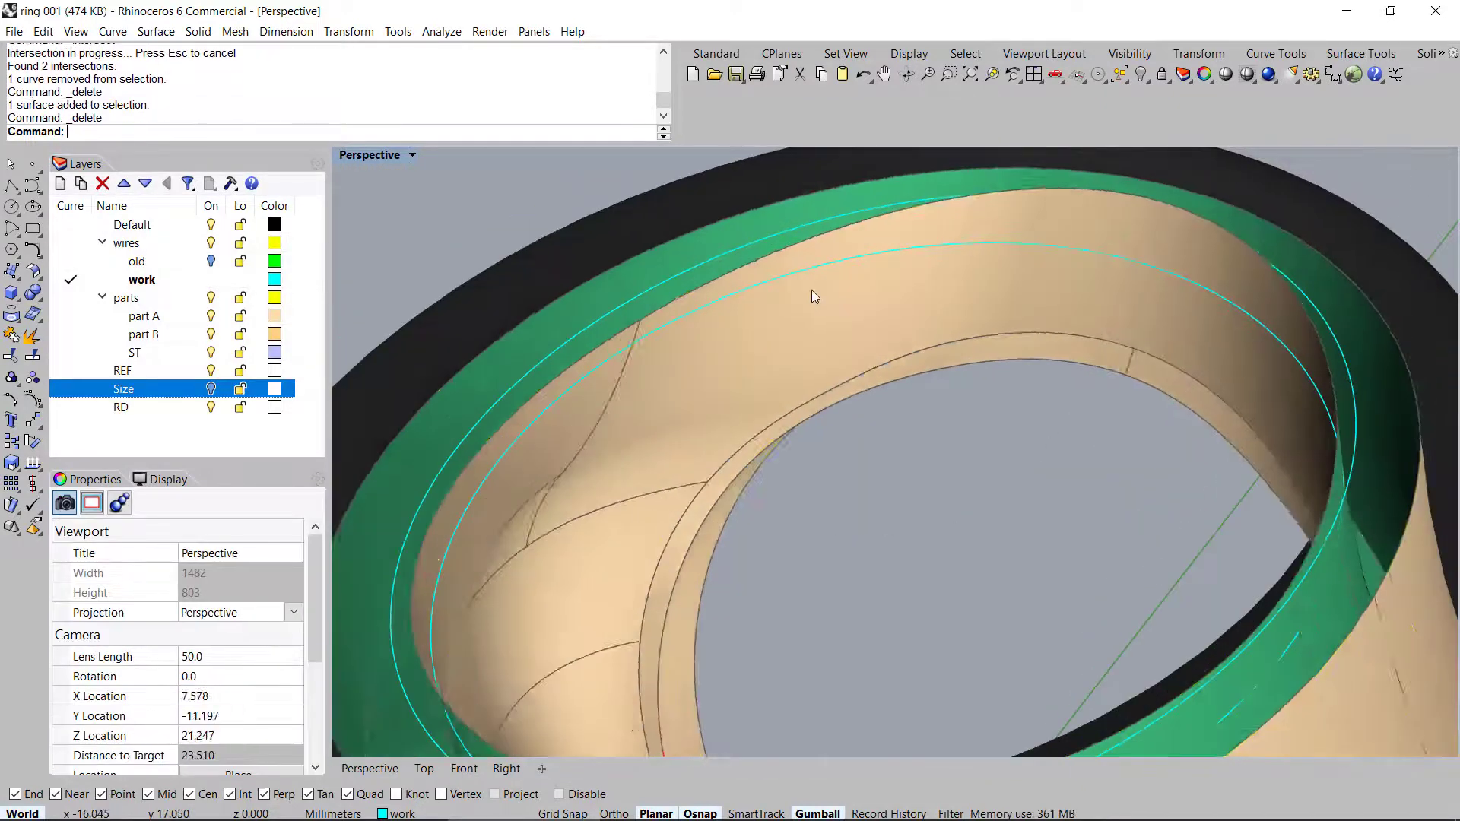
left_click(814, 290)
right_click_drag(792, 317, 796, 302)
key("ctrl+shift+s")
left_click(808, 271)
key("Return")
left_click(800, 289, "ctrl")
key("Delete")
Unlock the swept rim
right_click_drag(786, 311, 793, 260)
key("ctrl+alt+l")
scroll(802, 318, "down", 6)
mouse_move(992, 319)
right_mouse_down()
mouse_move(1016, 241)
mouse_move(1014, 315)
right_mouse_up()
scroll(1015, 315, "up", 6)
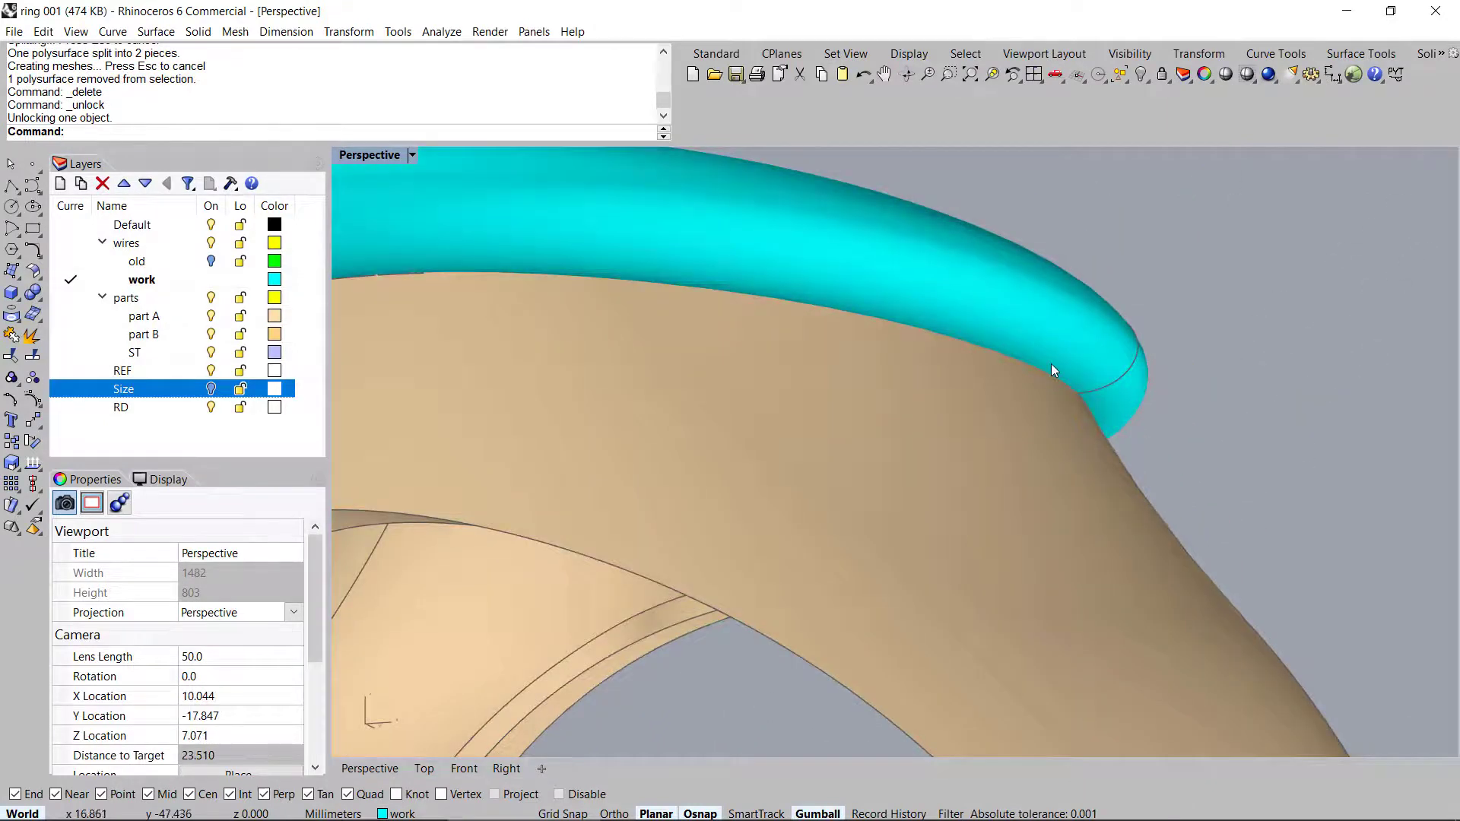
Extract a U-direction isocurve around the lower part of the swept rim, near the ring's outer wall
scroll(1051, 373, "down", 5)
right_click_drag(1050, 372, 1090, 371)
scroll(1118, 387, "up", 2)
scroll(1035, 332, "down", 3)
middle_click(1036, 333)
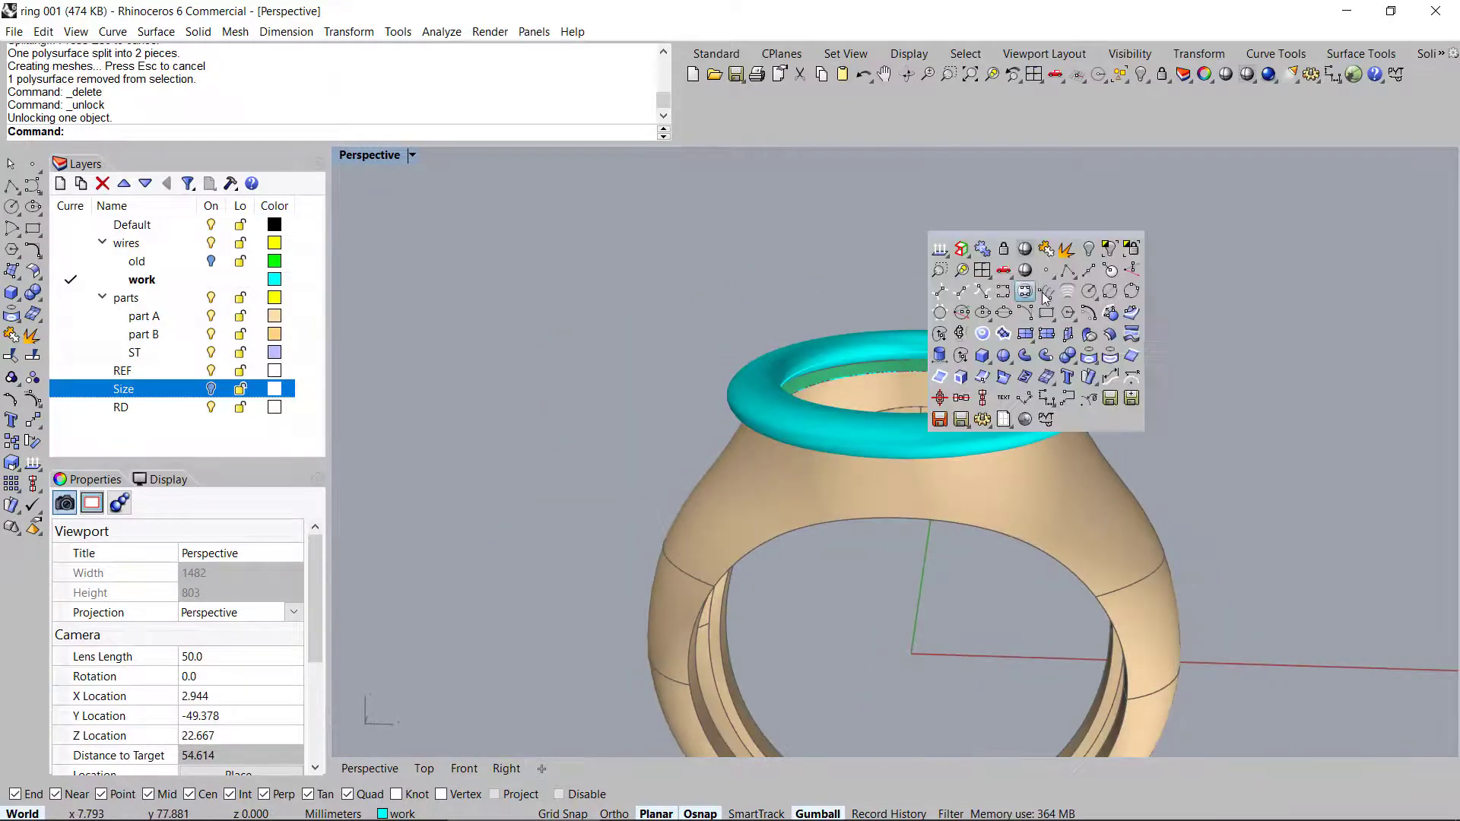
right_click_drag(1197, 362, 1065, 304)
scroll(905, 393, "up", 6)
right_click_drag(906, 392, 879, 371)
middle_click(872, 307)
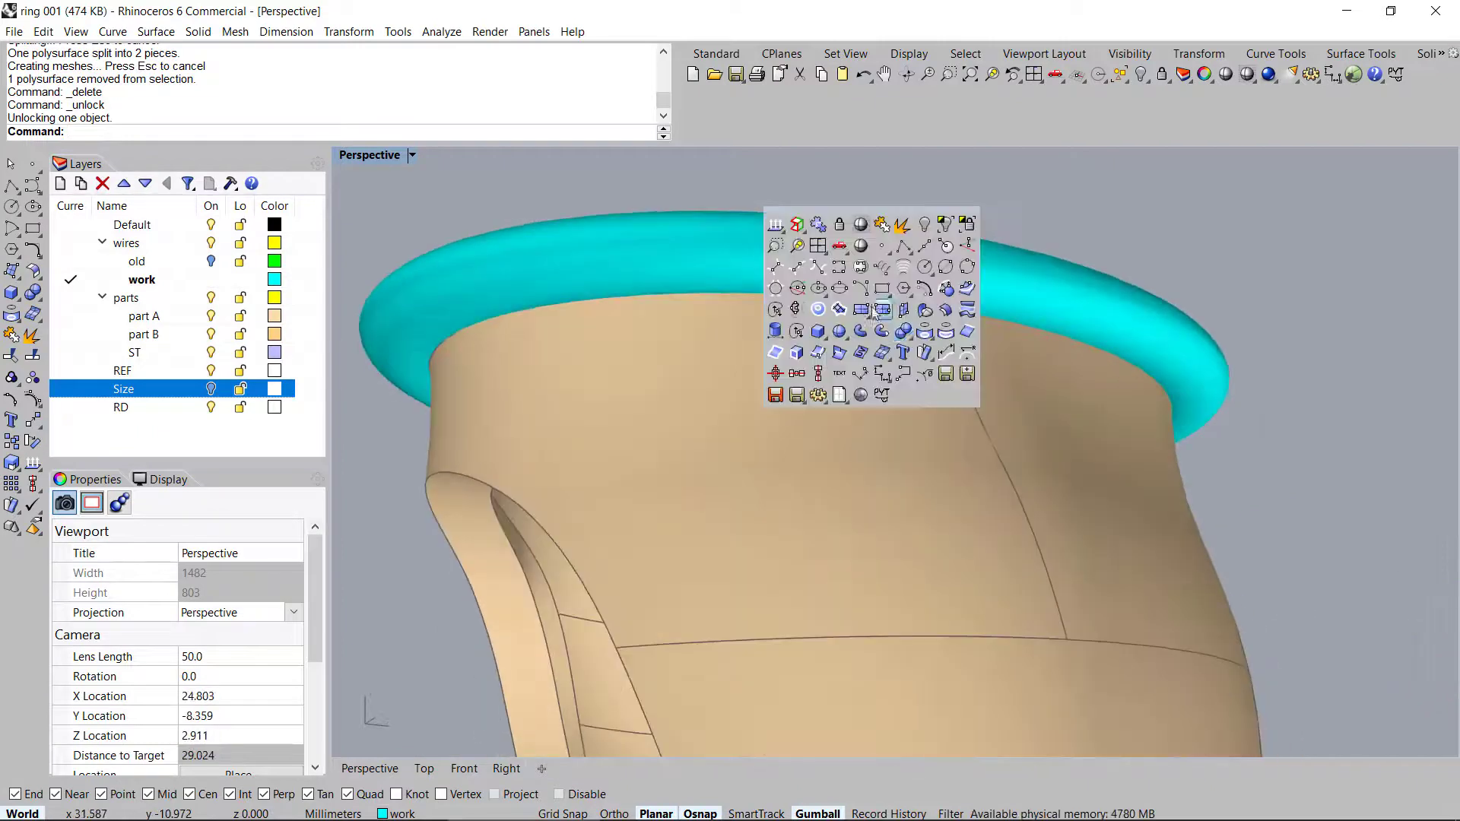
left_click(818, 354)
left_click(829, 280)
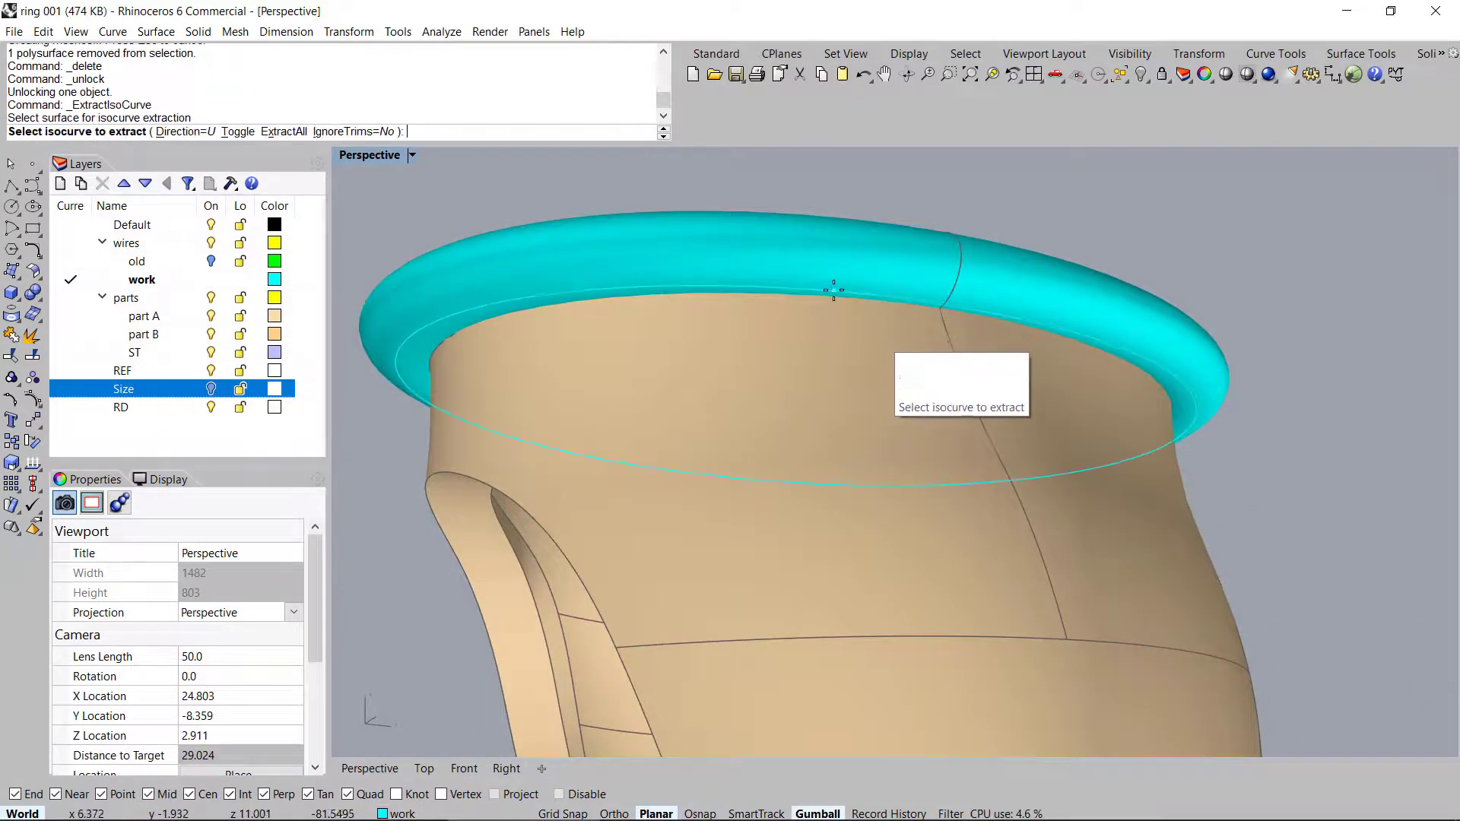
left_click(833, 285)
key("Return")
Create a rectangular plane from two opposite corners, large enough to cover the ring's top
scroll(955, 298, "down", 5)
right_click_drag(955, 298, 1106, 404)
middle_click(1120, 367)
left_click(1111, 369)
left_click(1165, 284)
scroll(547, 384, "down", 5)
right_click_drag(637, 342, 626, 410)
left_click(519, 610)
Raise the rectangular plane to just below the swept rim so that it crosses the ring's top walls
right_click_drag(851, 350, 882, 251)
scroll(882, 273, "up", 3)
right_click_drag(1010, 492, 931, 477)
left_click(911, 595)
left_click_drag(892, 549, 922, 340)
right_click_drag(988, 380, 916, 367)
scroll(915, 355, "up", 6)
left_click_drag(954, 331, 956, 340)
Intersect the rectangular plane with the ring body
right_click_drag(973, 421, 1152, 429)
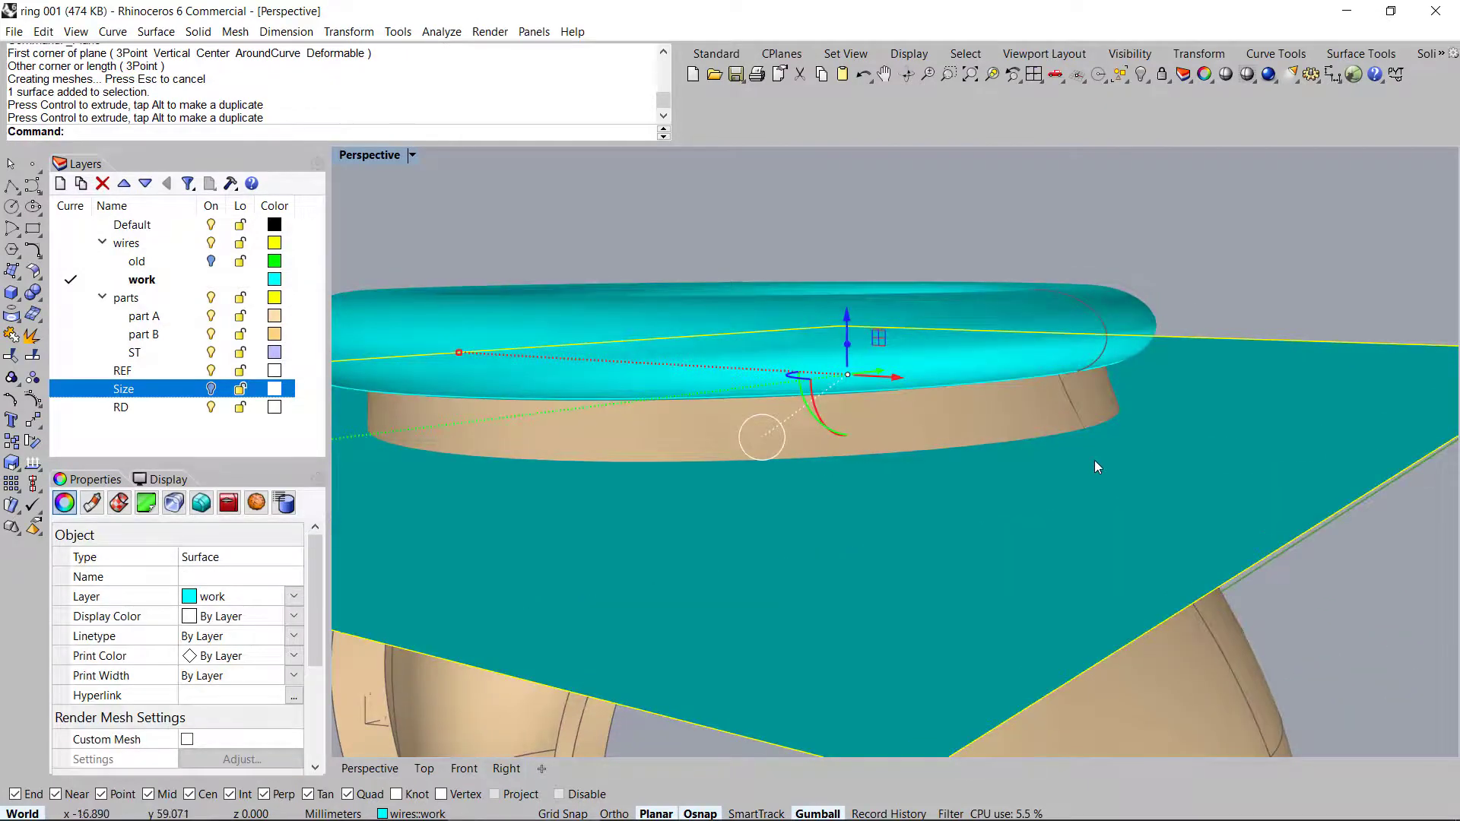
left_click(1131, 459, "shift")
middle_click(1102, 436)
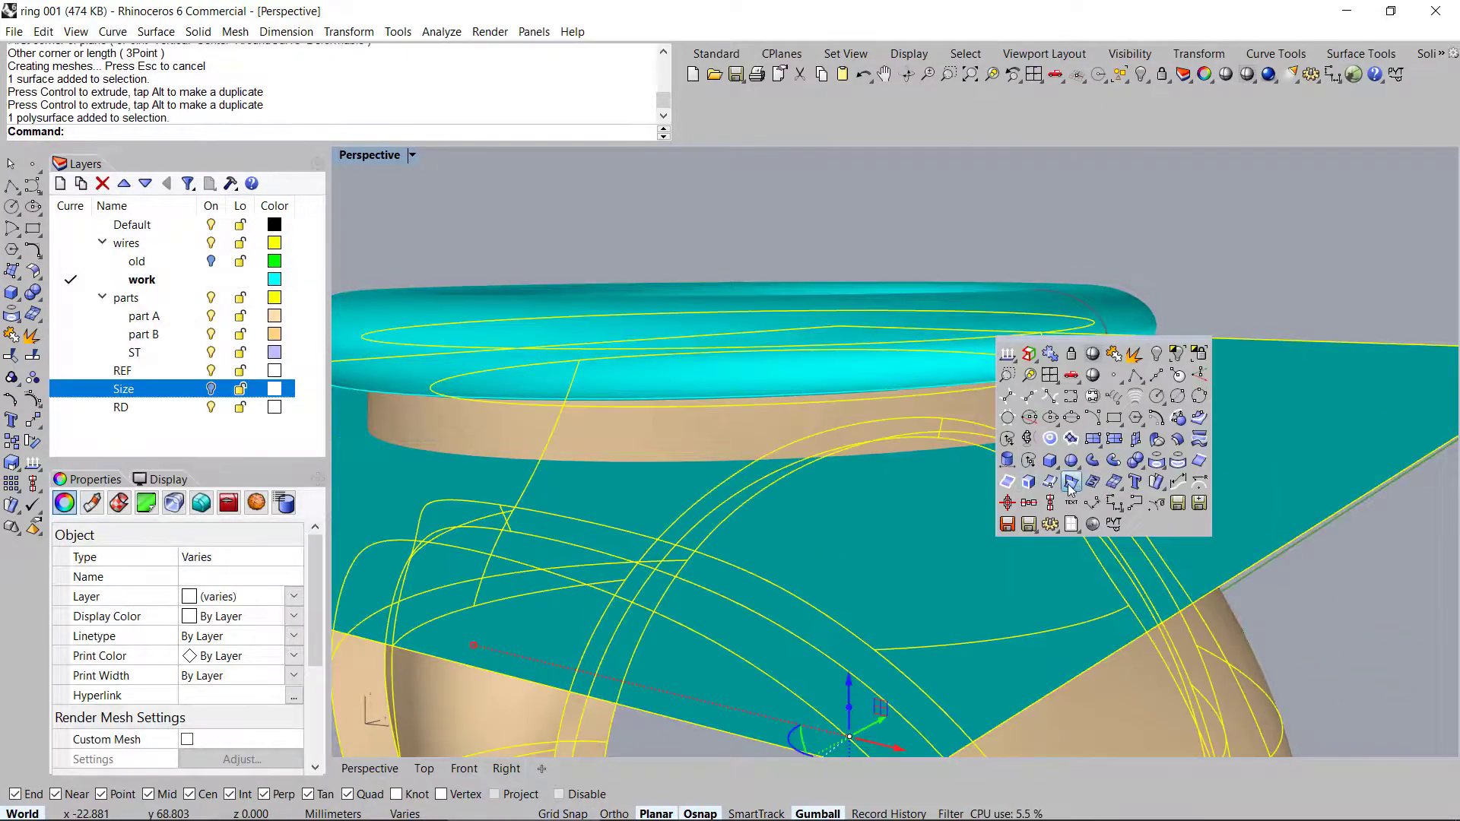
left_click(1071, 482)
Delete the inner-wall intersection curve and the rectangular plane, keeping the outer-wall curve
left_click(1114, 420, "ctrl")
key("Delete")
left_click(1208, 426)
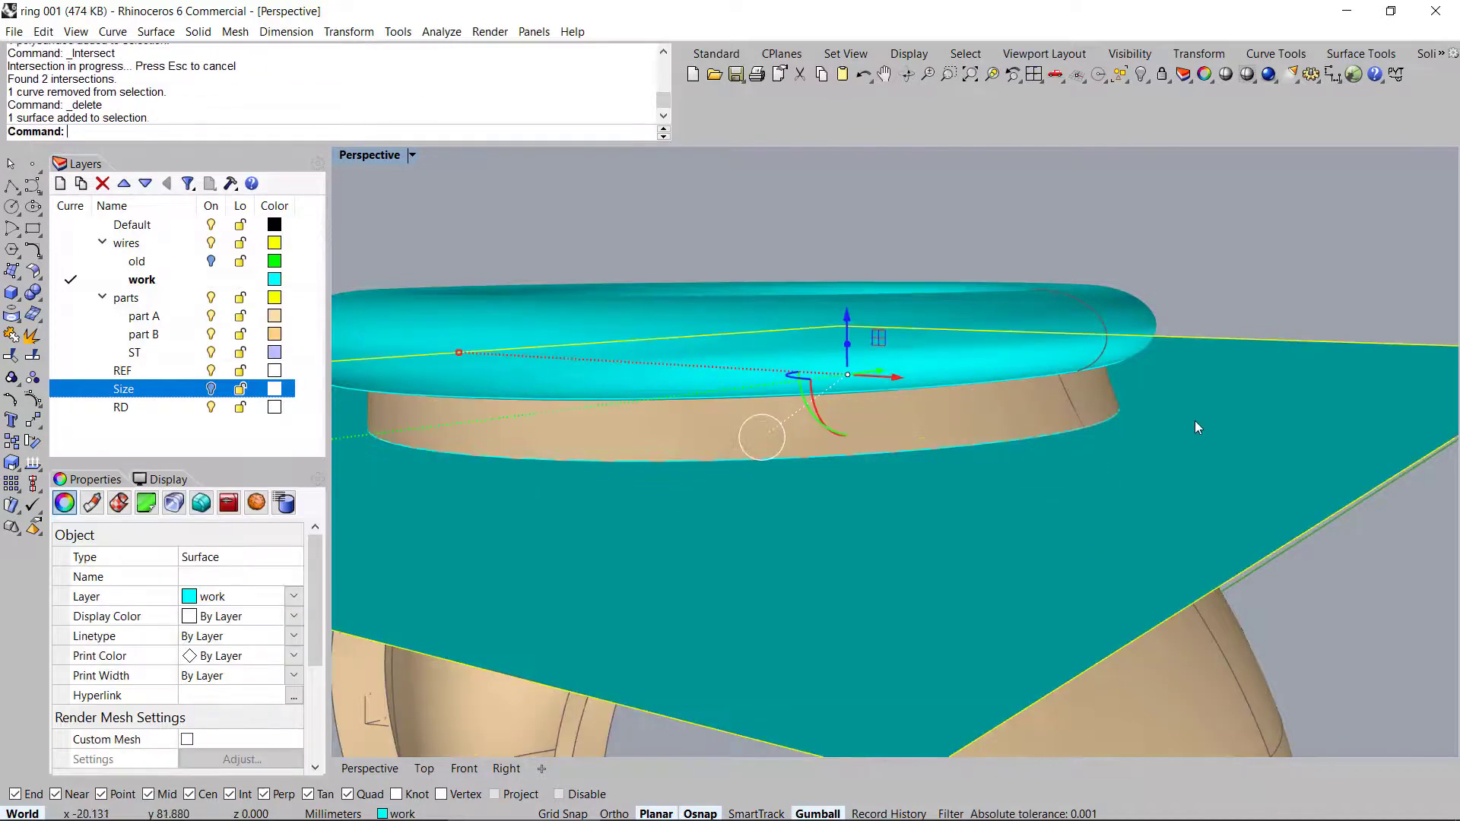
key("Delete")
Split the ring's outer wall along the intersection curve and delete the strip above it
scroll(1114, 407, "up", 5)
left_click(1090, 426)
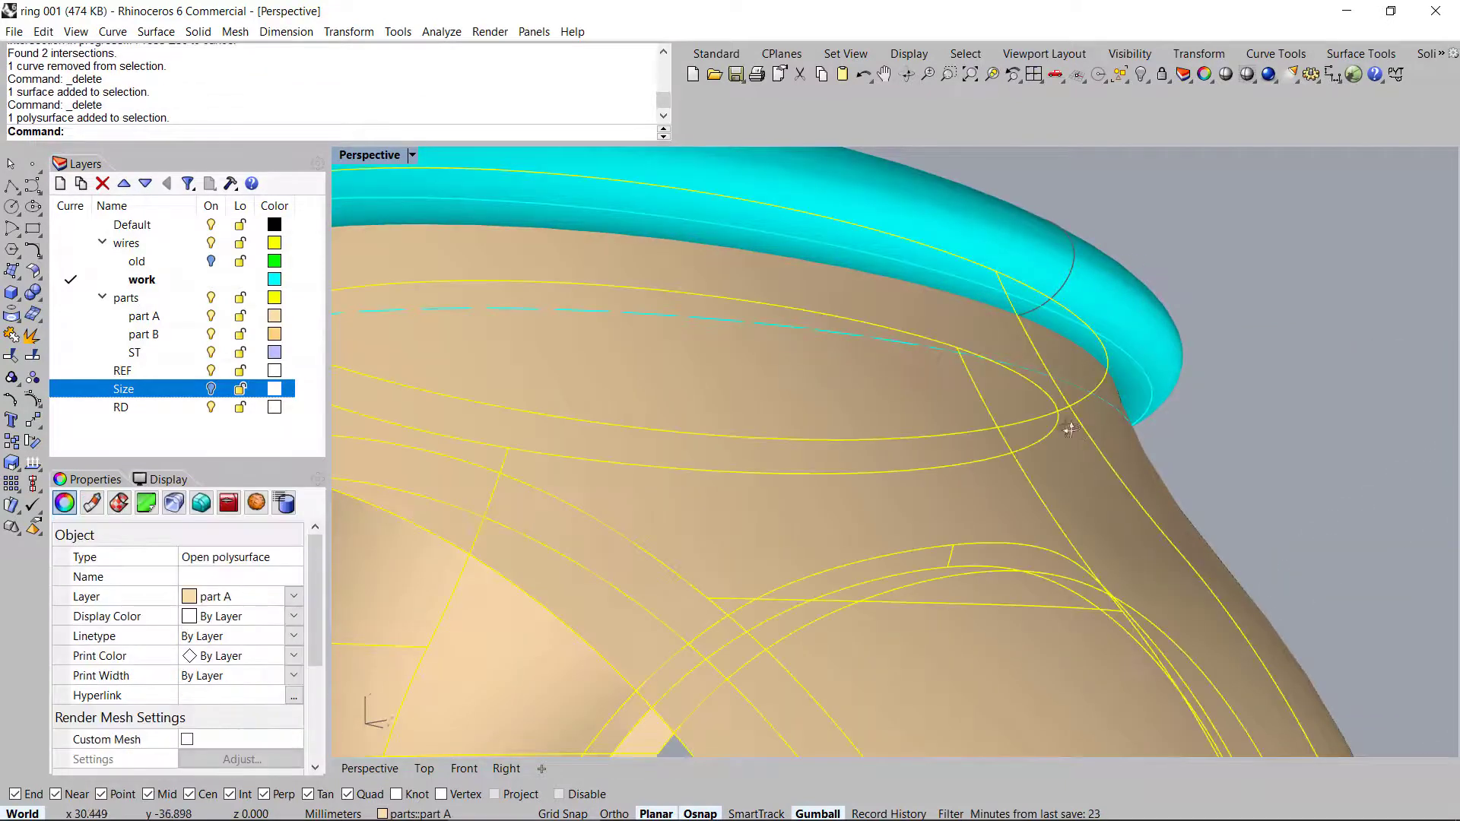
right_click_drag(1083, 432, 1063, 430)
left_click(1118, 404)
key("Return")
left_click(1122, 443, "ctrl")
key("Delete")
Split the swept rim along one of its underside curves and delete the cut-off piece
left_click(1152, 345)
key("ctrl+shift+s")
left_click(1155, 368)
key("Return")
left_click(1154, 362, "ctrl")
key("Delete")
Split the remaining rim along its other underside curve and delete the leftover strip to open the underside
right_click_drag(1154, 354, 1157, 339)
left_click(1030, 298)
key("ctrl+shift+s")
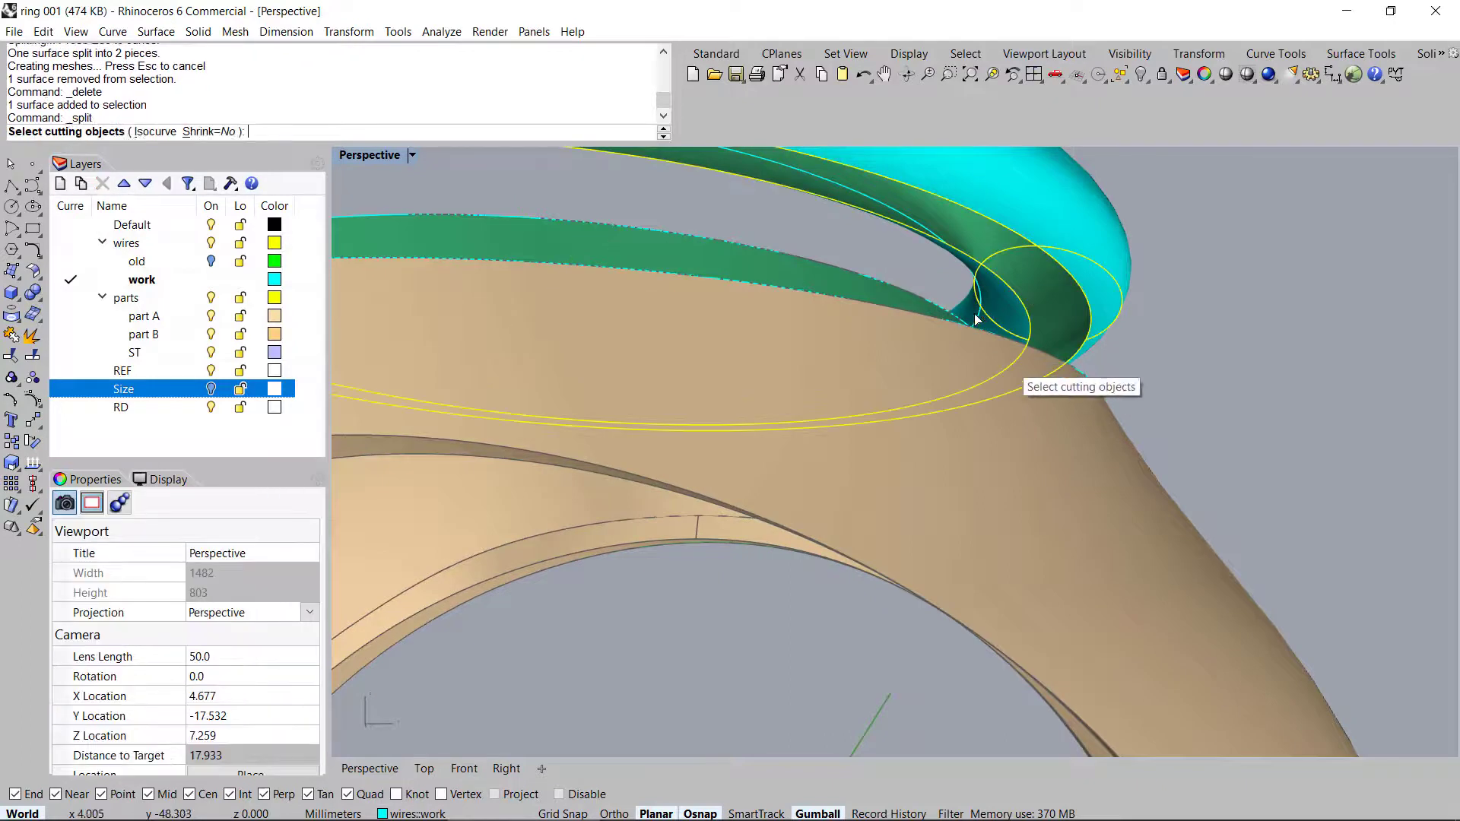
left_click(1020, 276)
right_click_drag(1020, 275, 1130, 400)
left_click(1042, 284)
key("Delete")
Blend the ring's outer top edge to the rim's outer lower edge, with tangency at the wall and position at the rim
right_click_drag(1088, 336, 935, 340)
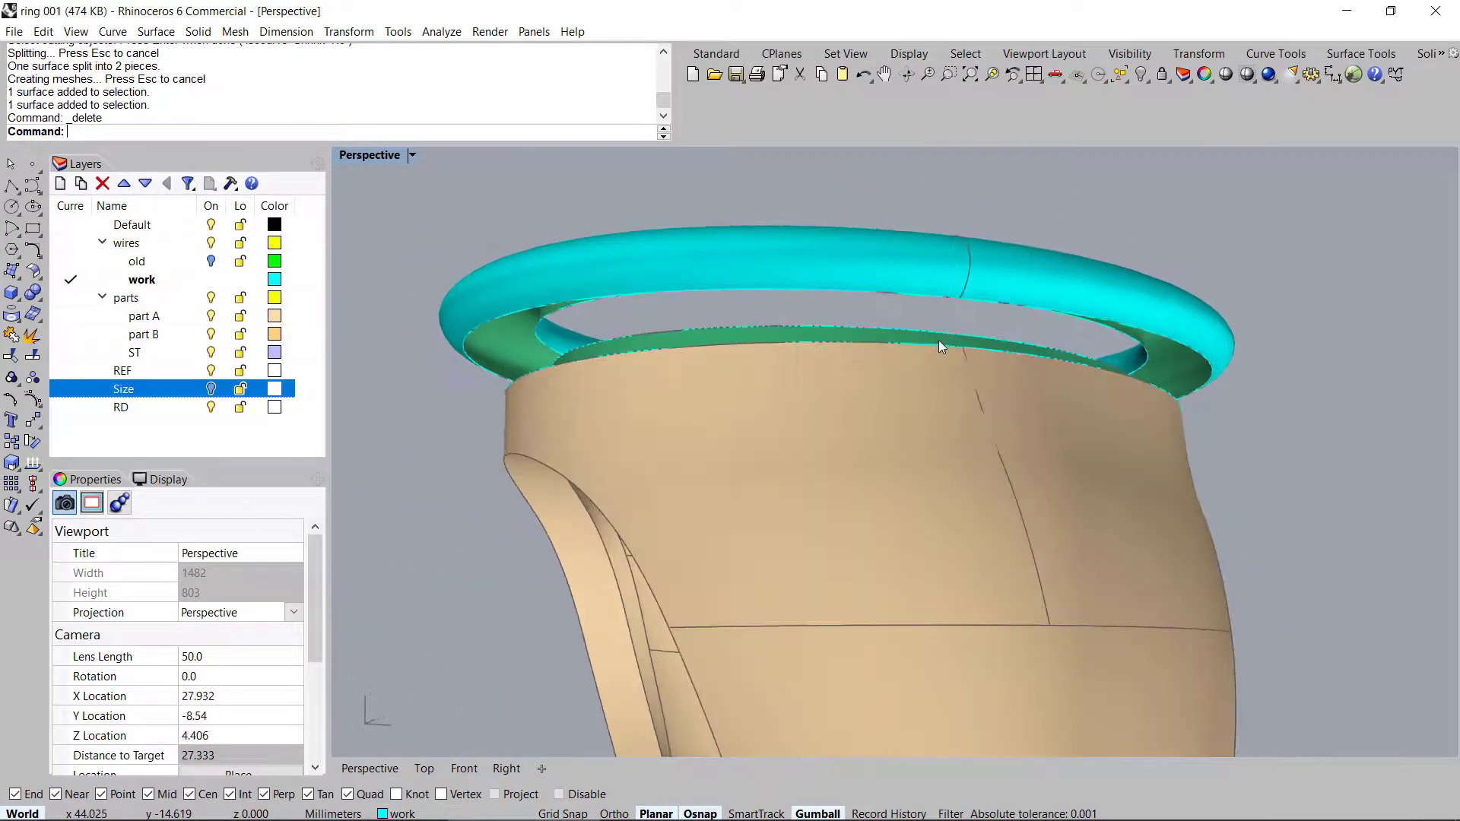
scroll(958, 350, "up", 5)
left_click(998, 358)
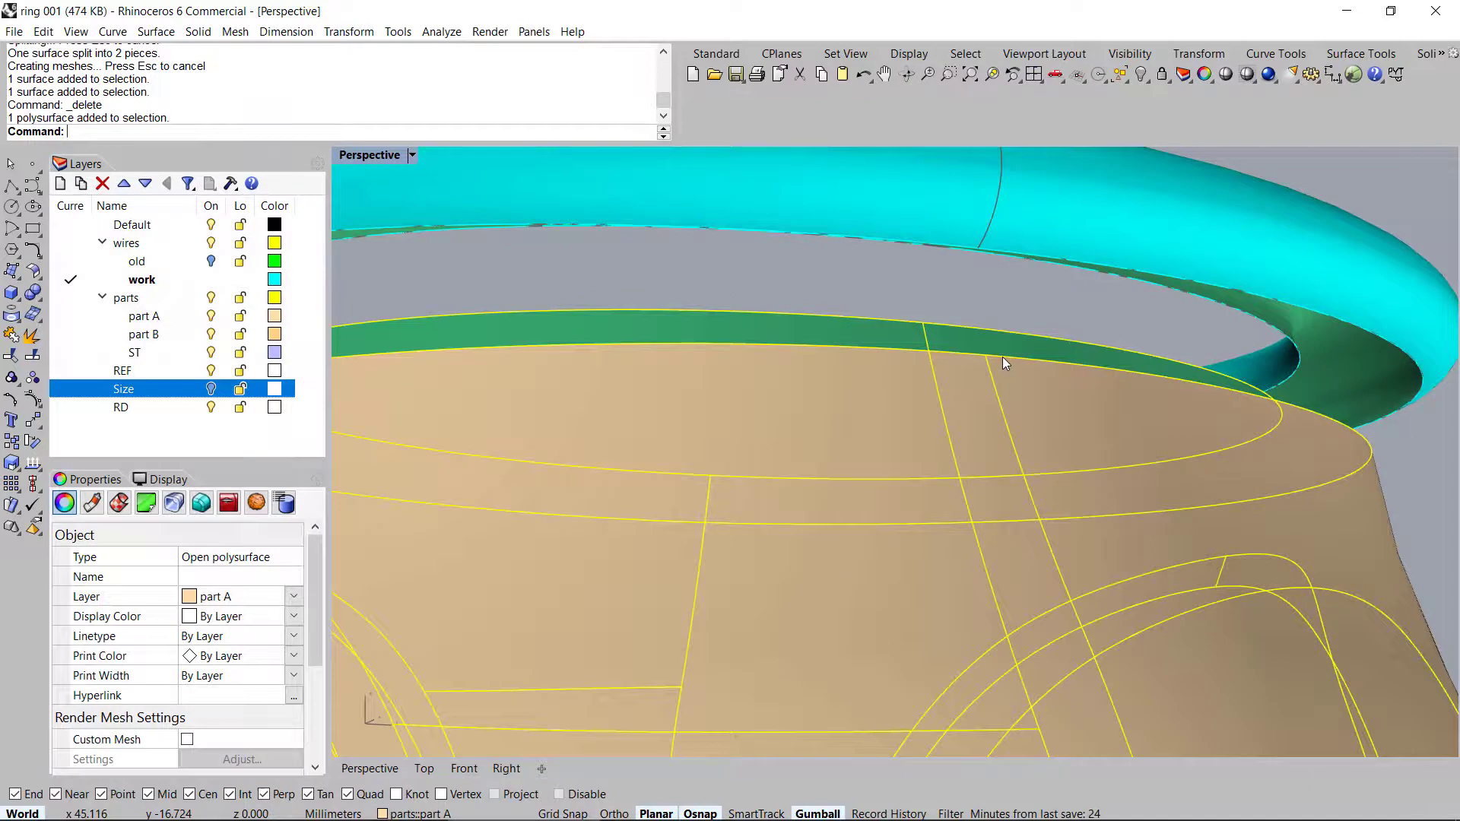
key("Return")
left_click(1012, 360)
scroll(1009, 373, "down", 5)
right_click_drag(1007, 381, 973, 316)
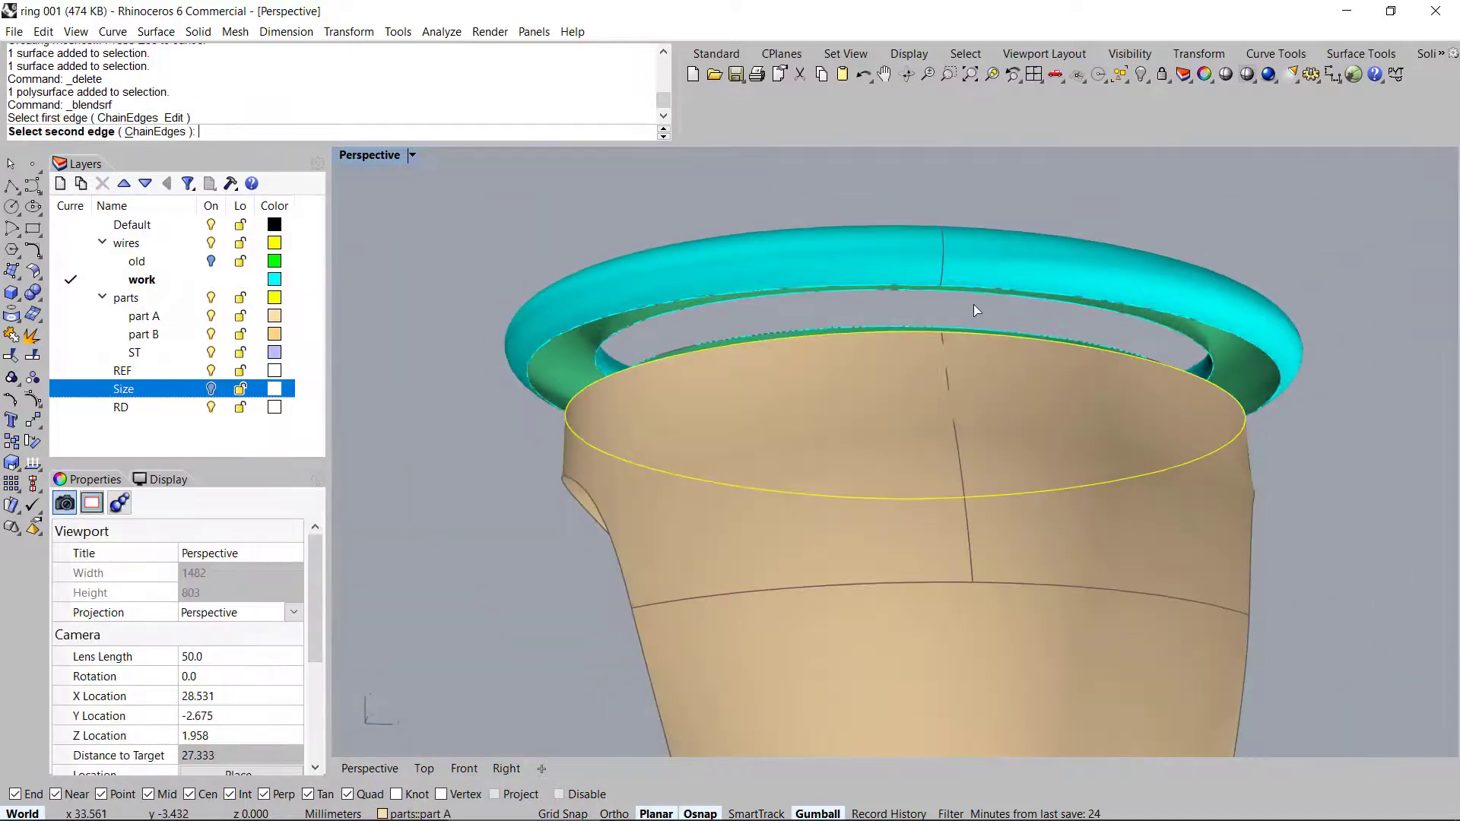
left_click(984, 288)
scroll(1042, 415, "up", 5)
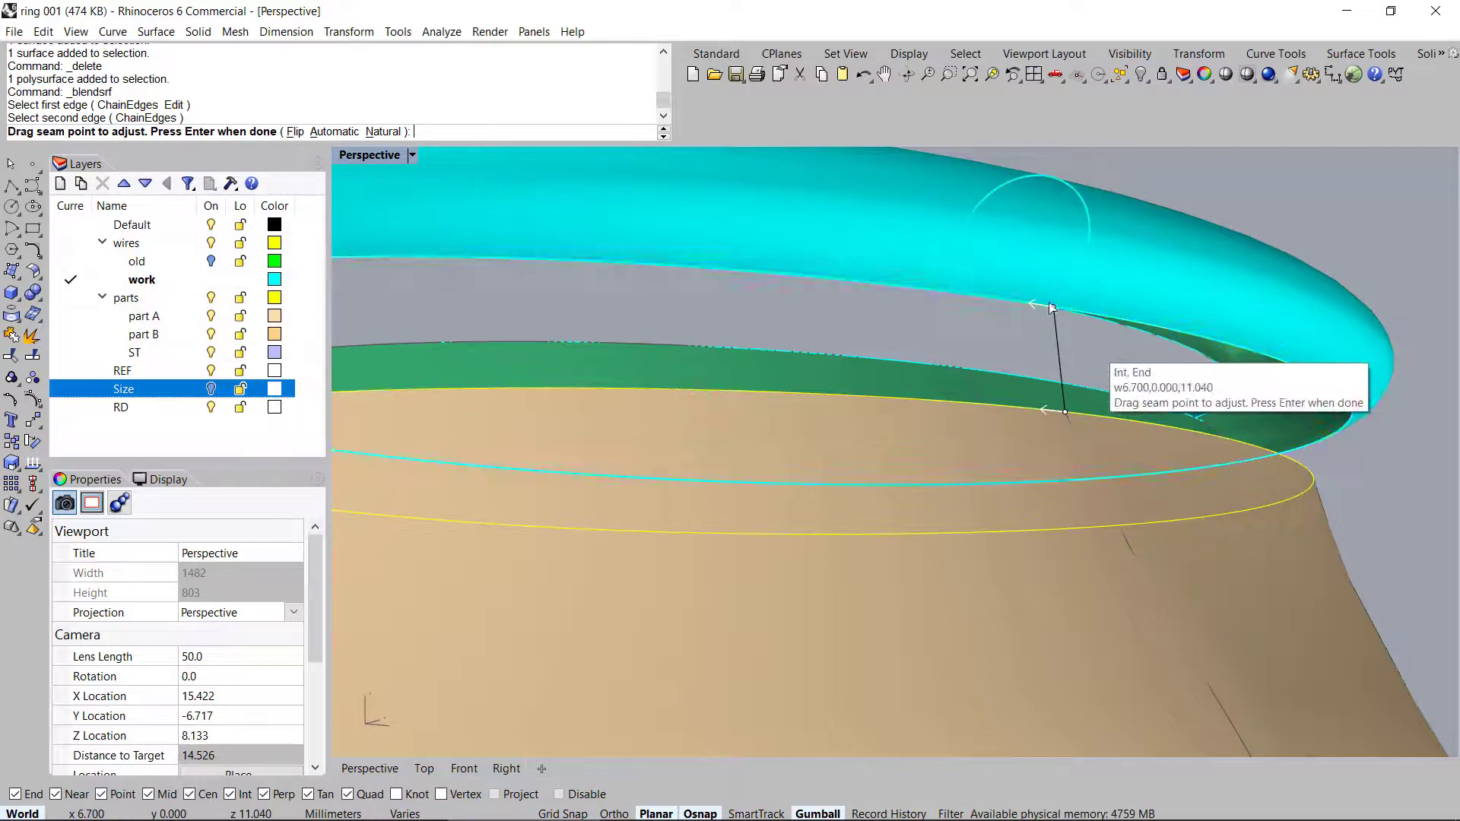
right_click(1023, 366)
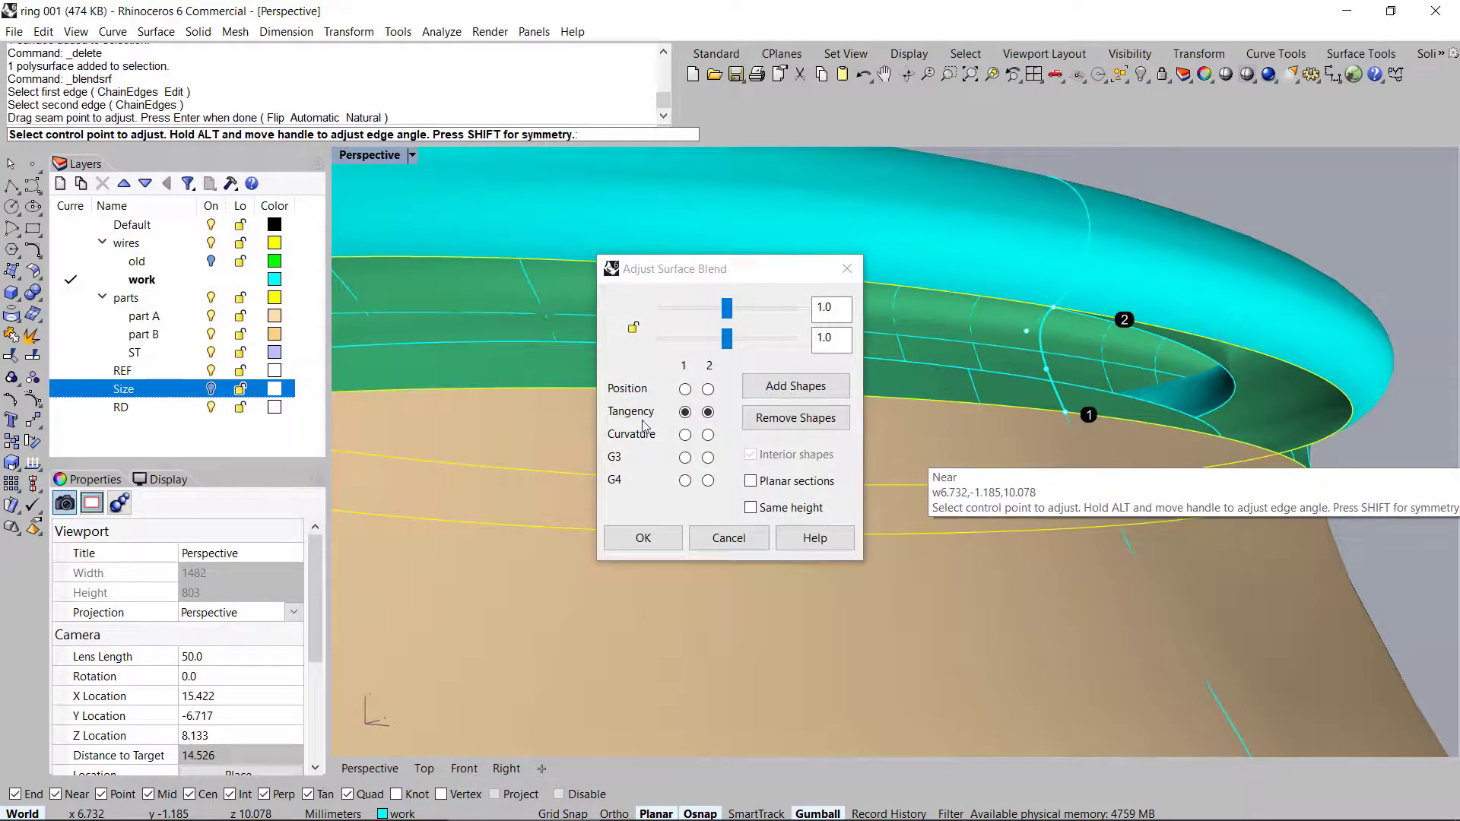
left_click(709, 388)
right_click_drag(1049, 371, 1240, 454)
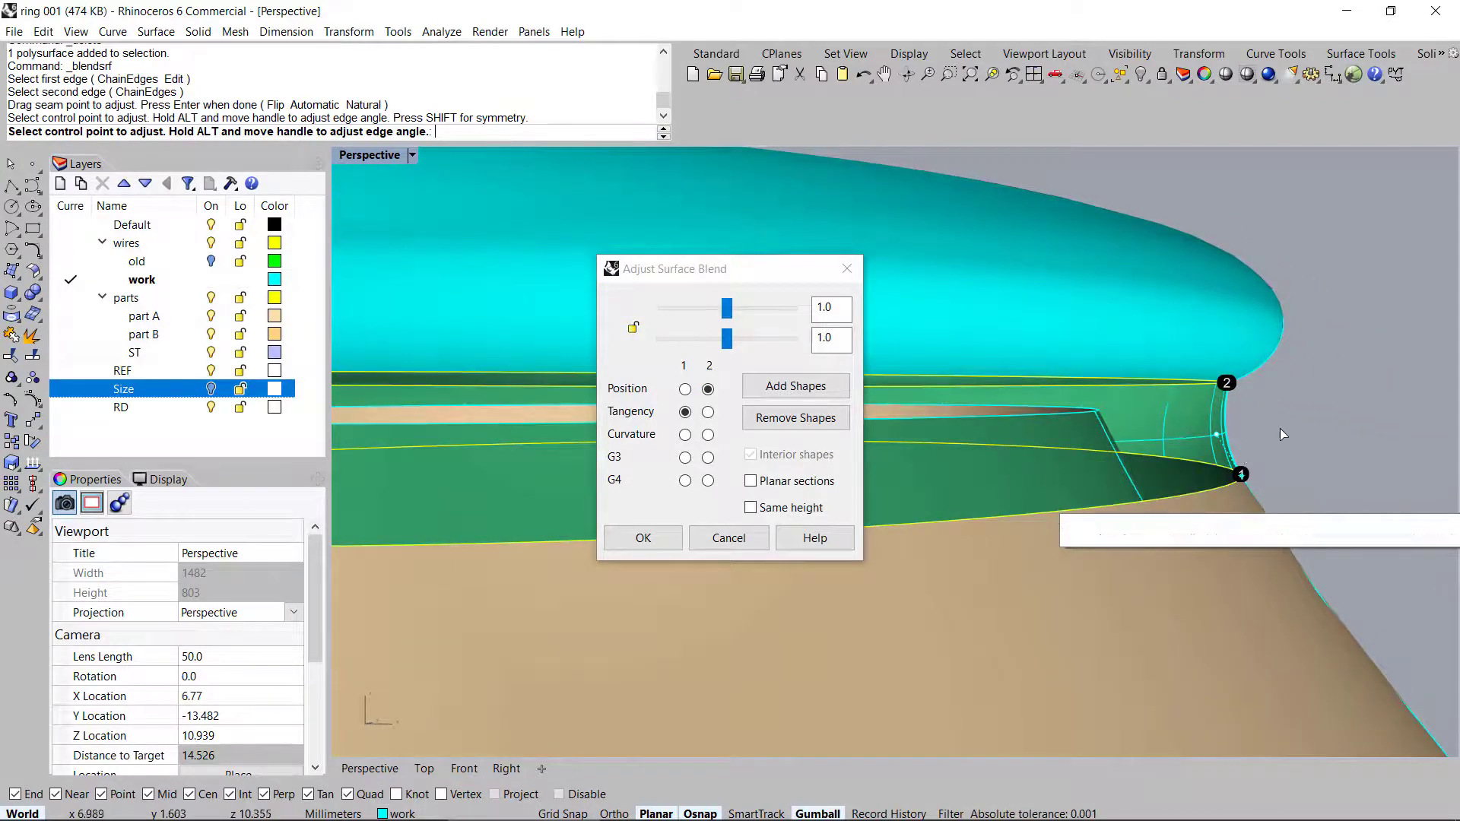
right_click(1259, 444)
right_click_drag(1160, 435, 1185, 416)
right_click_drag(855, 308, 1082, 393)
right_click(1085, 367)
scroll(1082, 393, "up", 4)
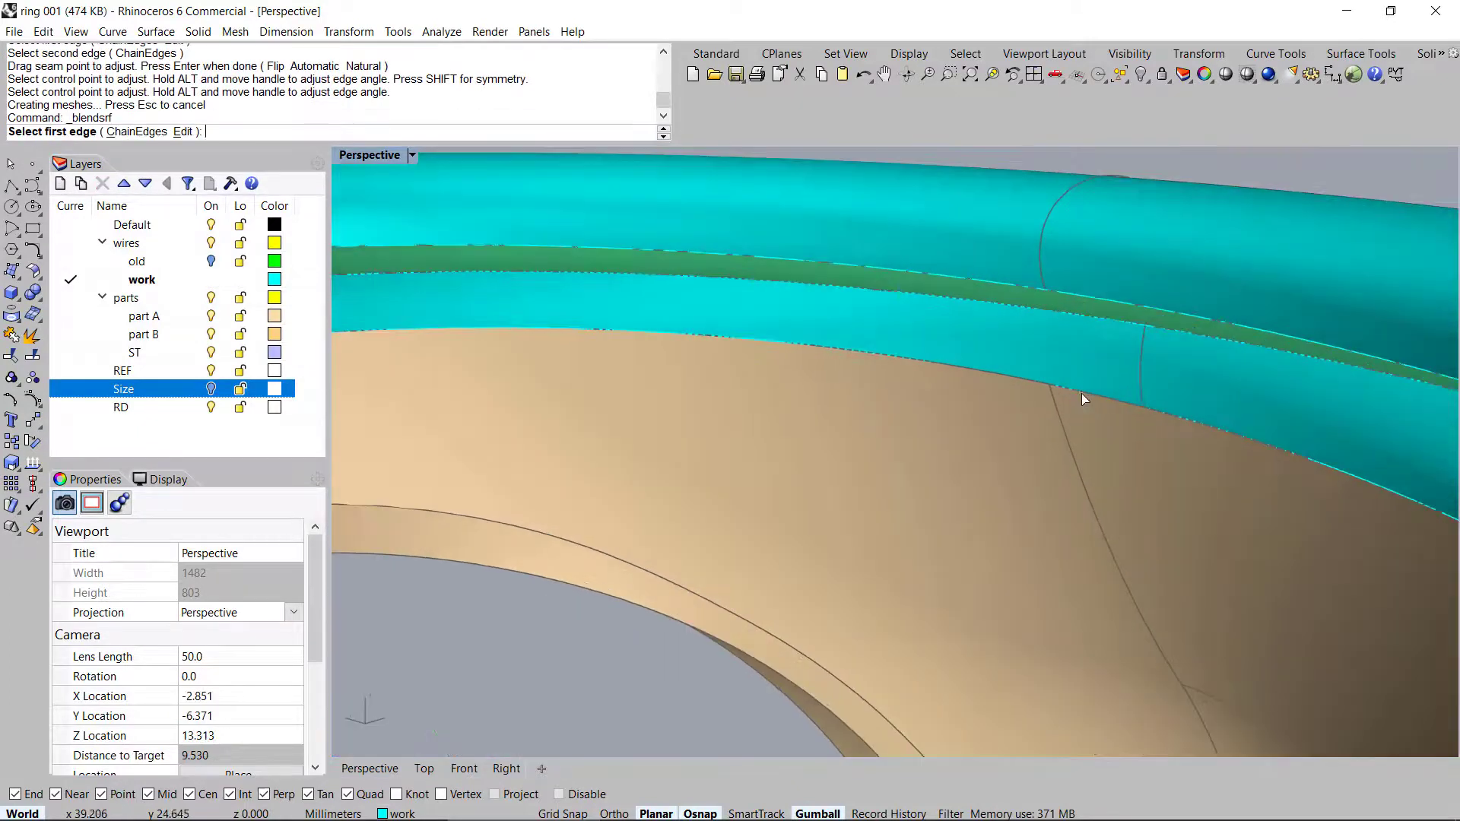
left_click(1081, 393)
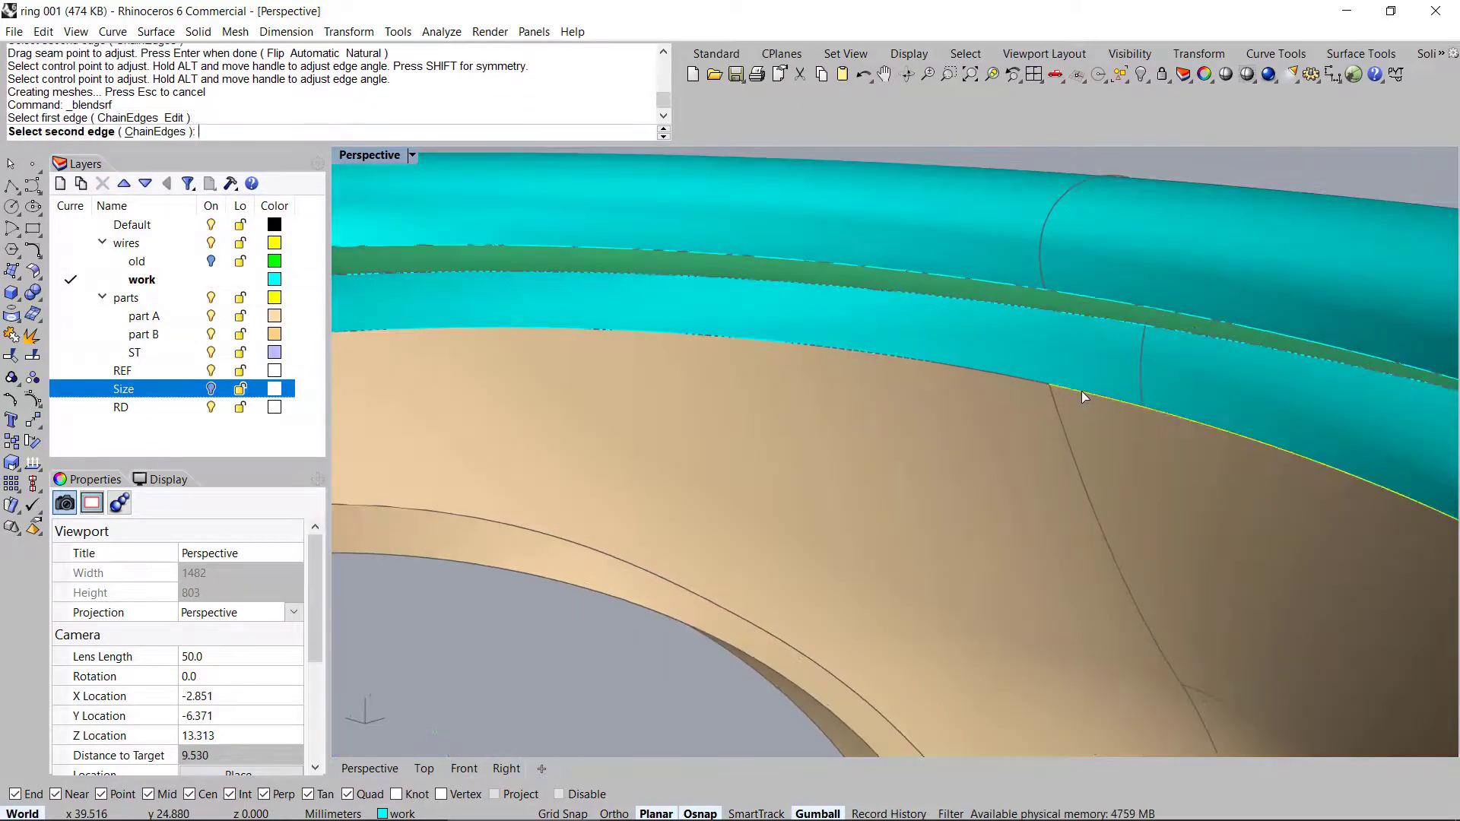
left_click(1014, 371)
scroll(1014, 373, "down", 6)
key("Escape")
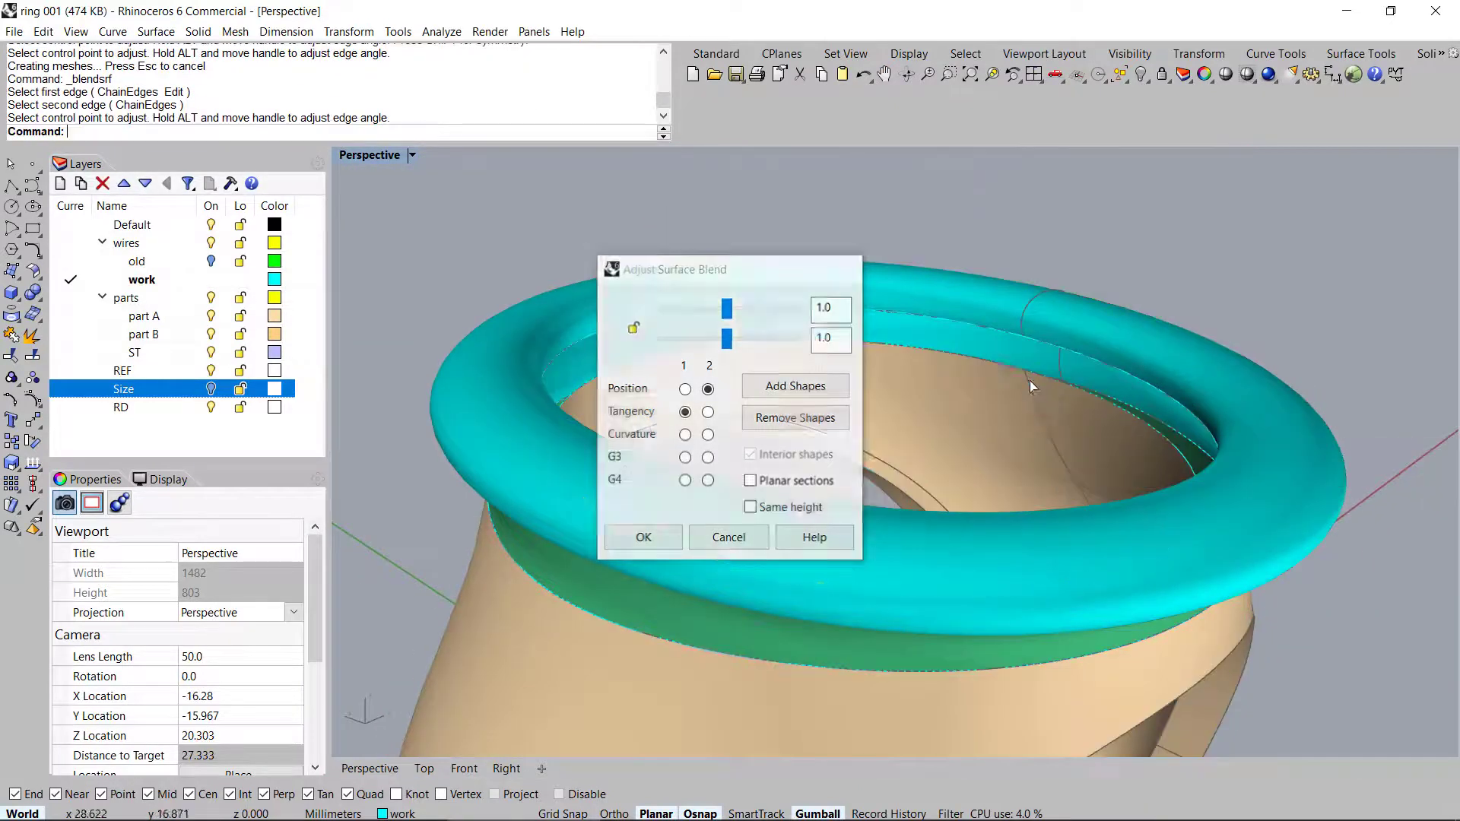
scroll(1018, 376, "up", 6)
right_click_drag(1007, 373, 1040, 369)
right_click(1039, 369)
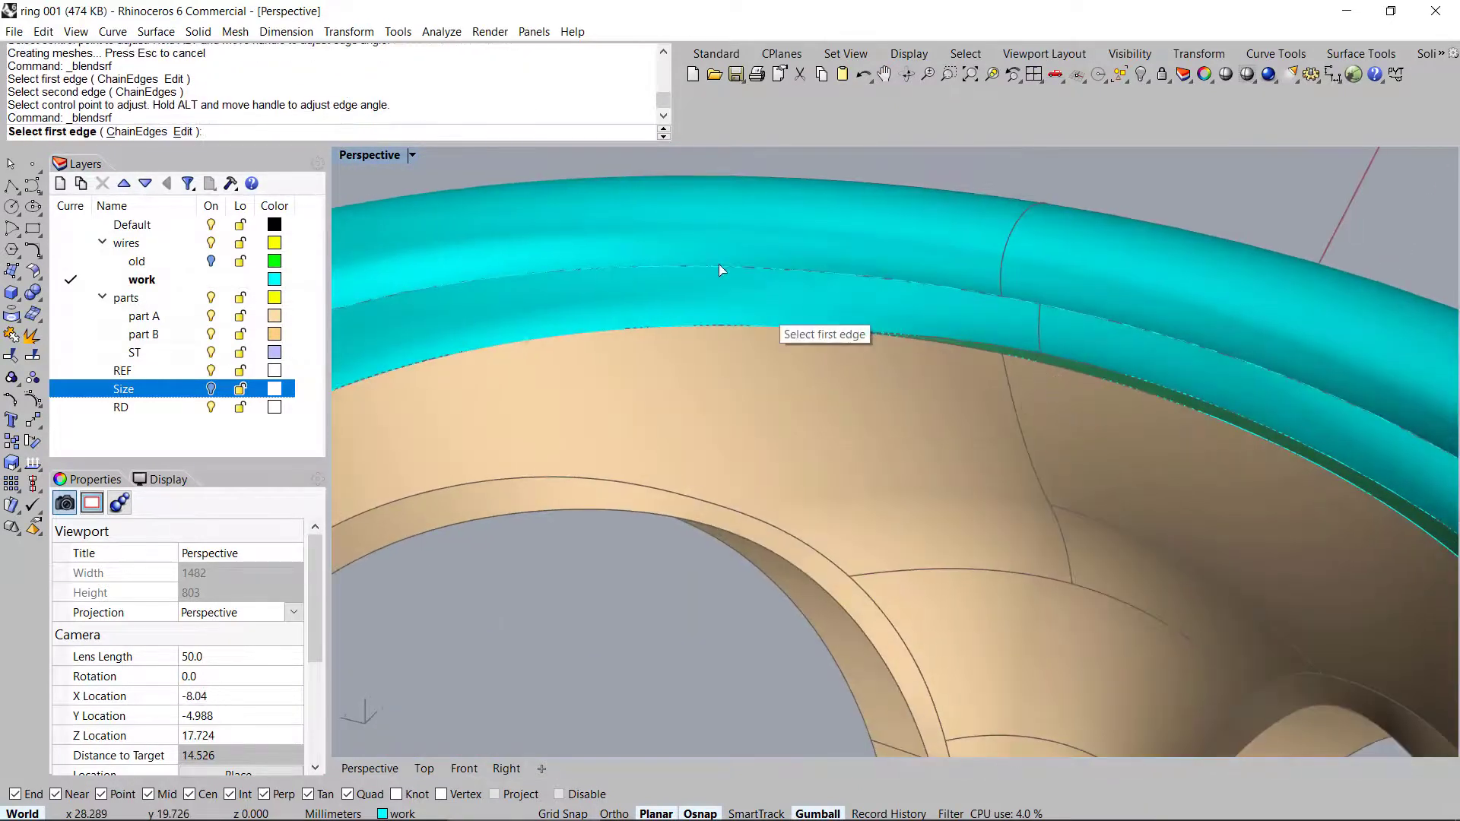
scroll(883, 361, "down", 5)
mouse_move(883, 345)
right_mouse_down()
mouse_move(882, 357)
mouse_move(869, 281)
mouse_move(864, 326)
right_mouse_up()
scroll(951, 320, "up", 5)
key("Escape")
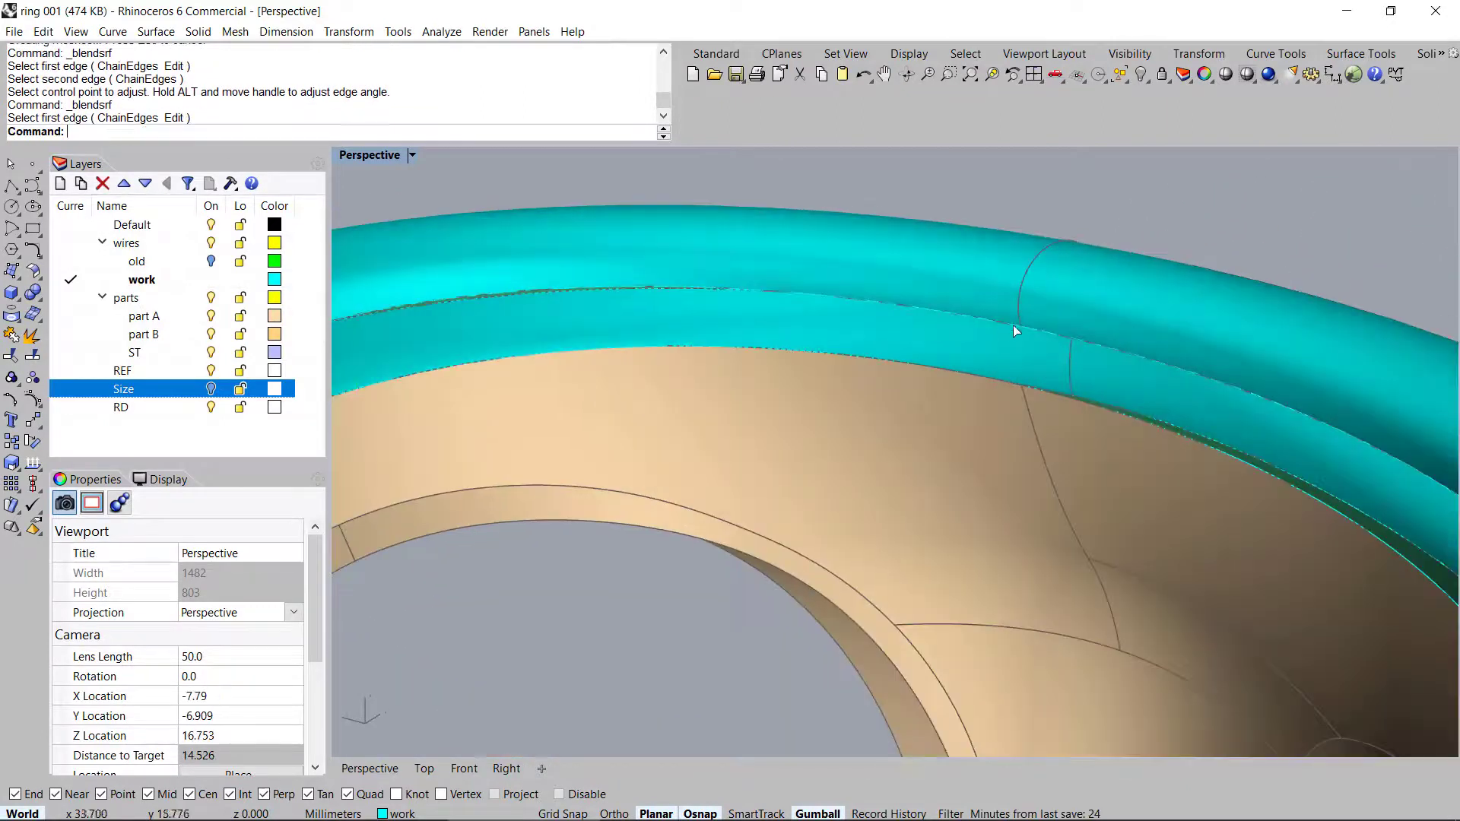
right_click(1006, 333)
left_click(1042, 332)
left_click(1037, 390)
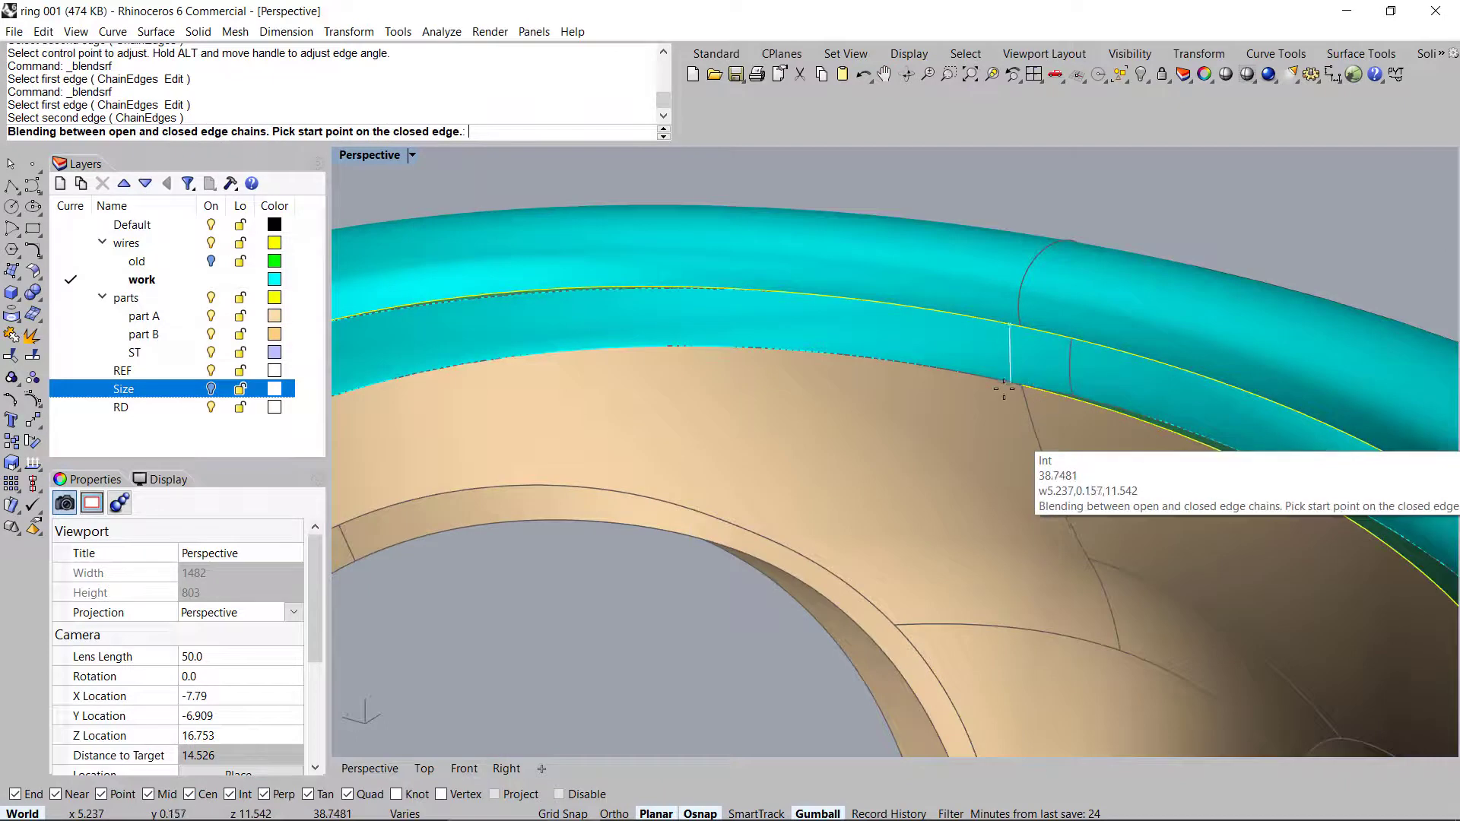
left_click(1055, 346)
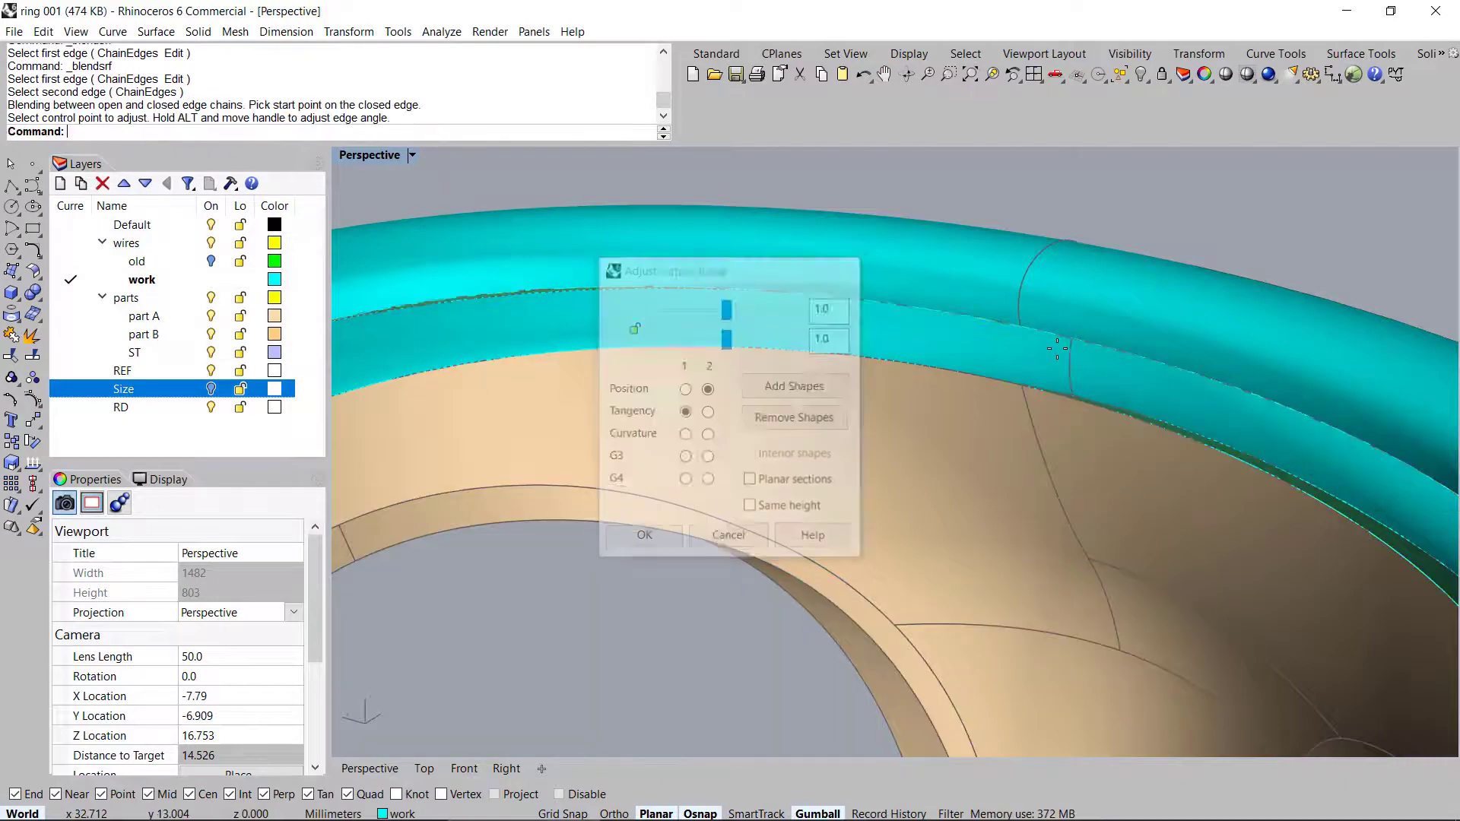
Blend the ring's inner top edge, selected as chained edges, to the rim's inner lower edge with tangency on the wall side
right_click(1057, 349)
left_click(144, 133)
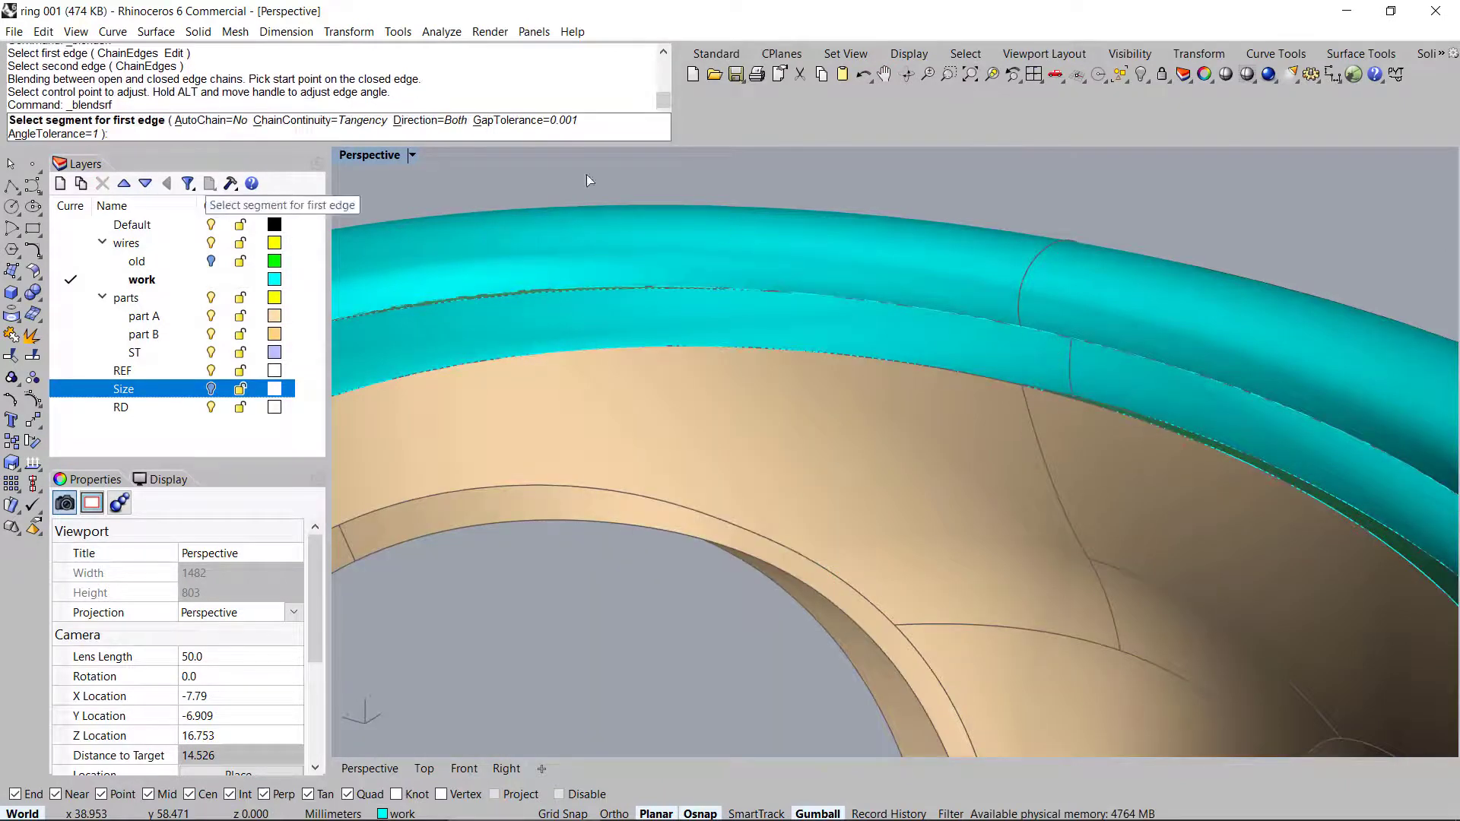
left_click(1045, 391)
key("Return")
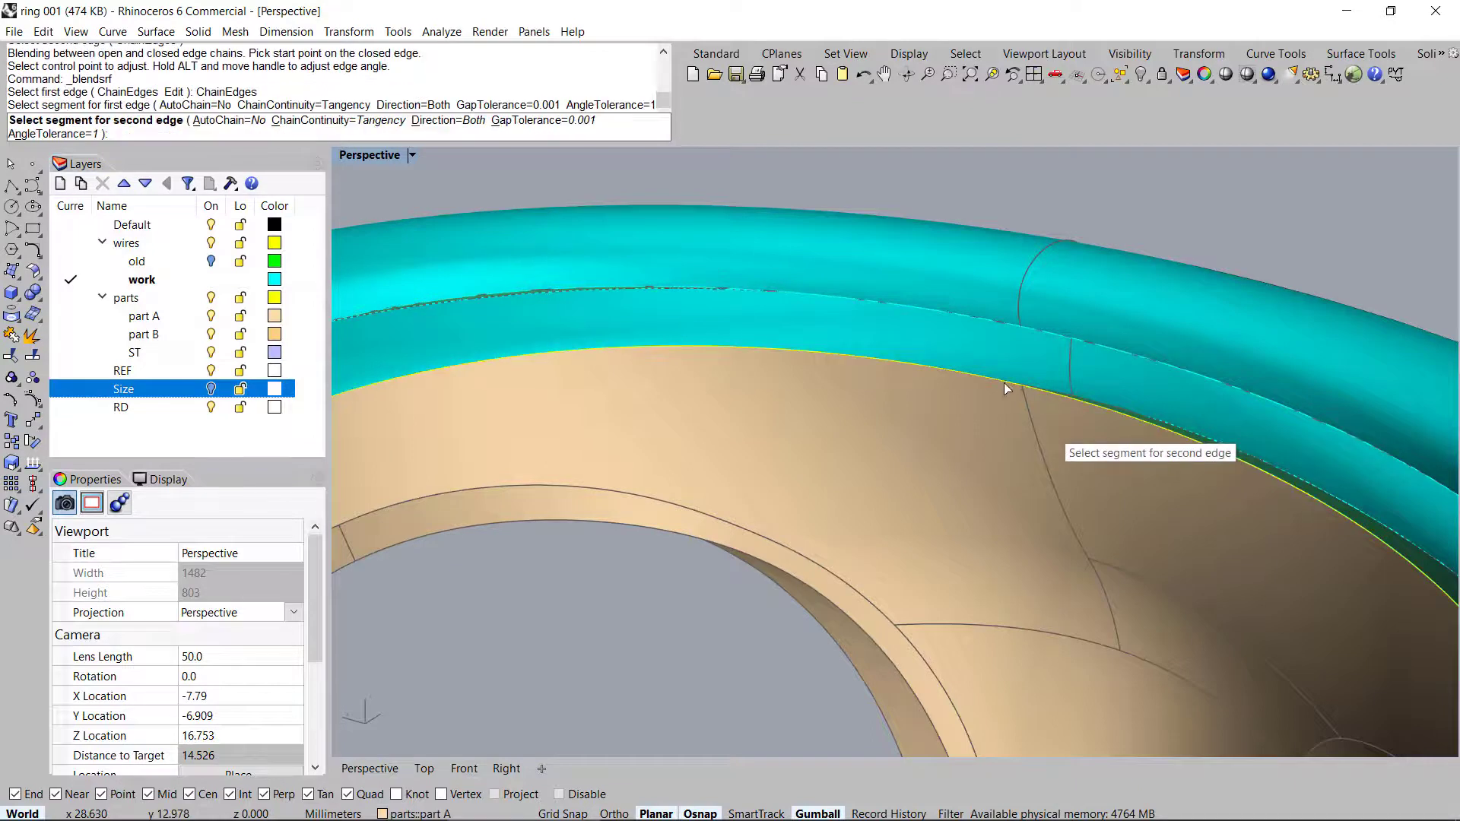
left_click(1038, 332)
scroll(979, 340, "down", 5)
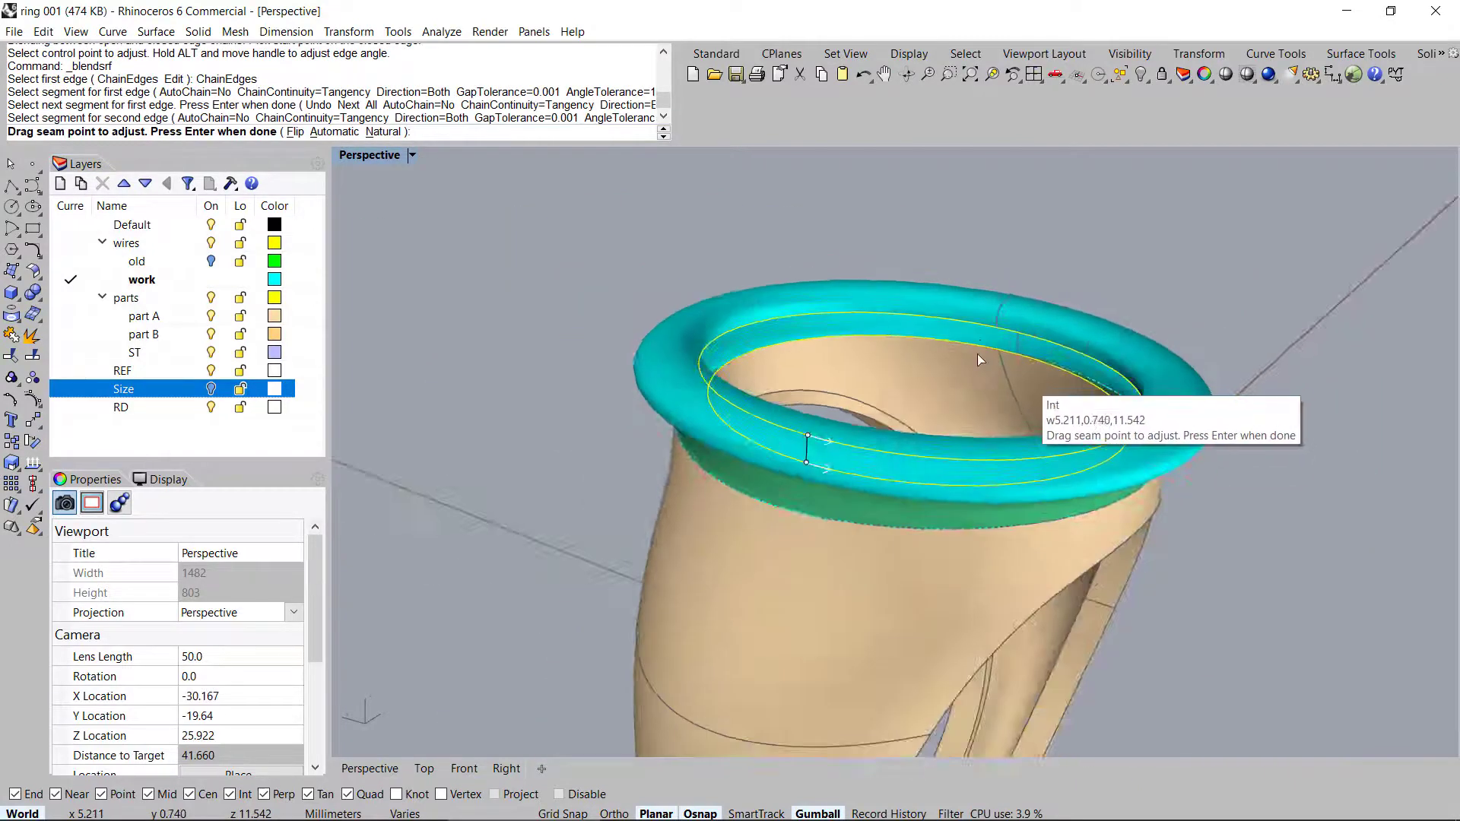
scroll(713, 317, "up", 5)
key("Return")
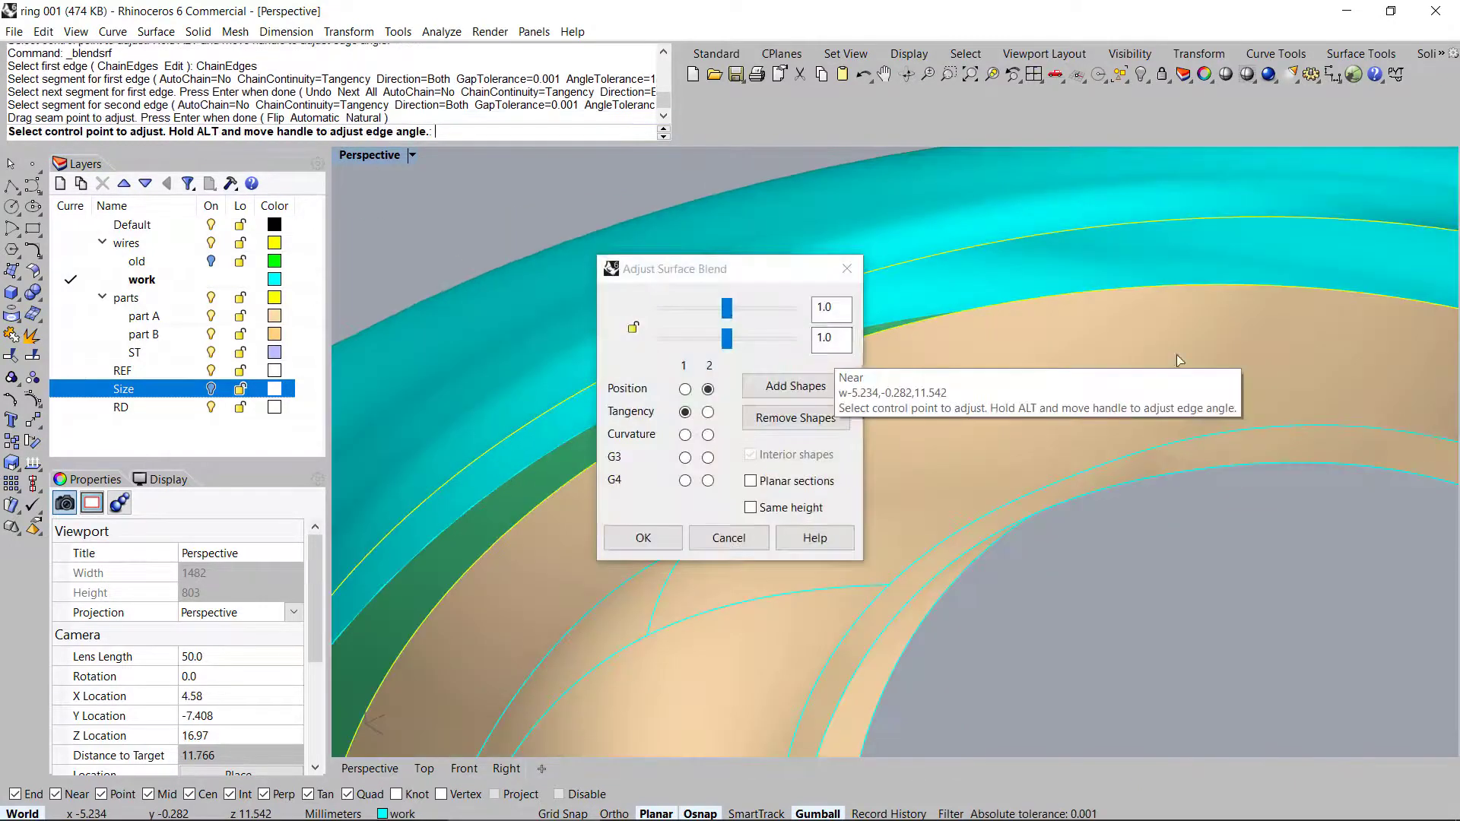
right_click_drag(1128, 453, 1087, 415)
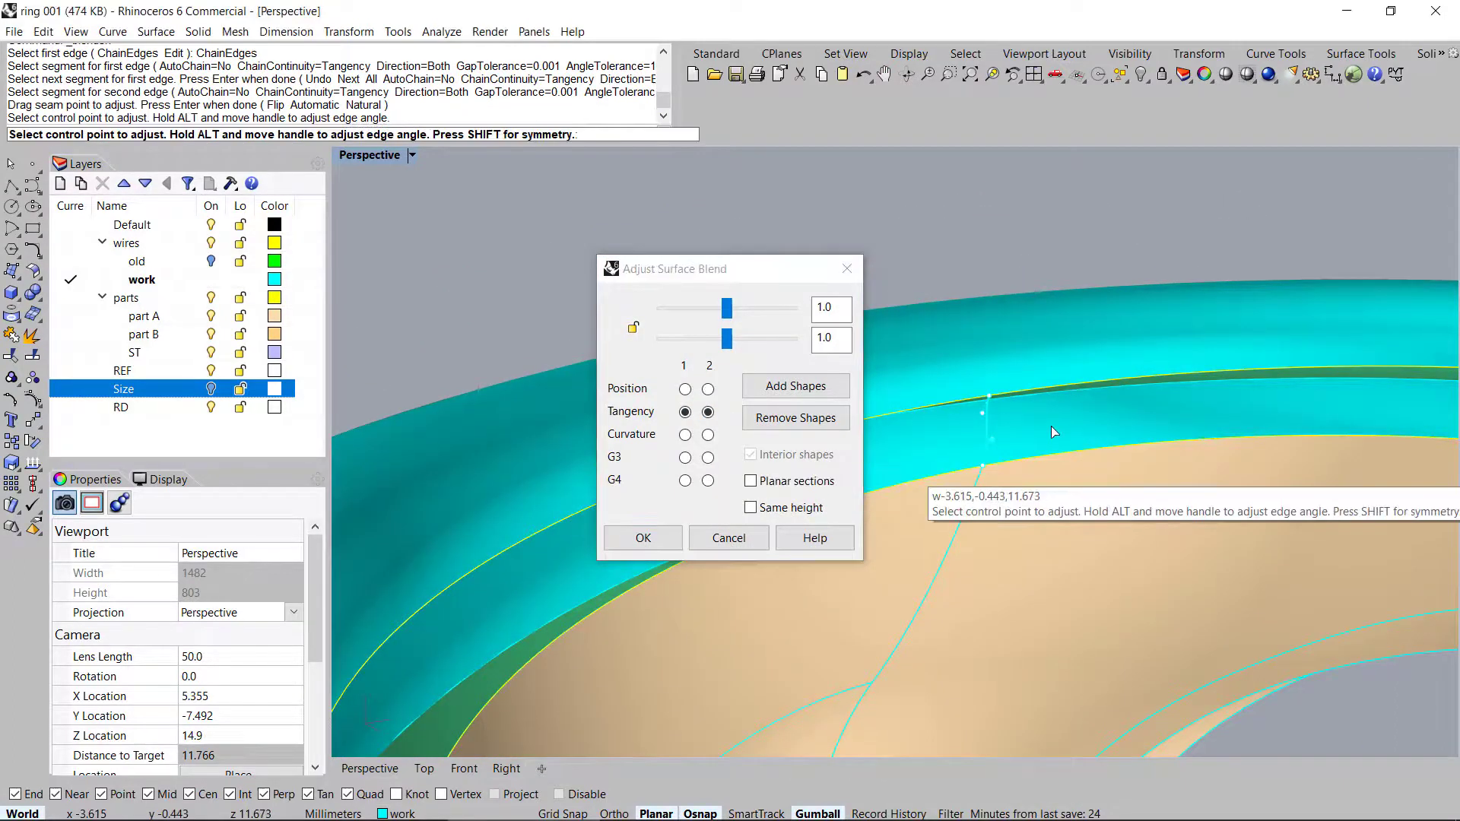
scroll(1118, 451, "down", 8)
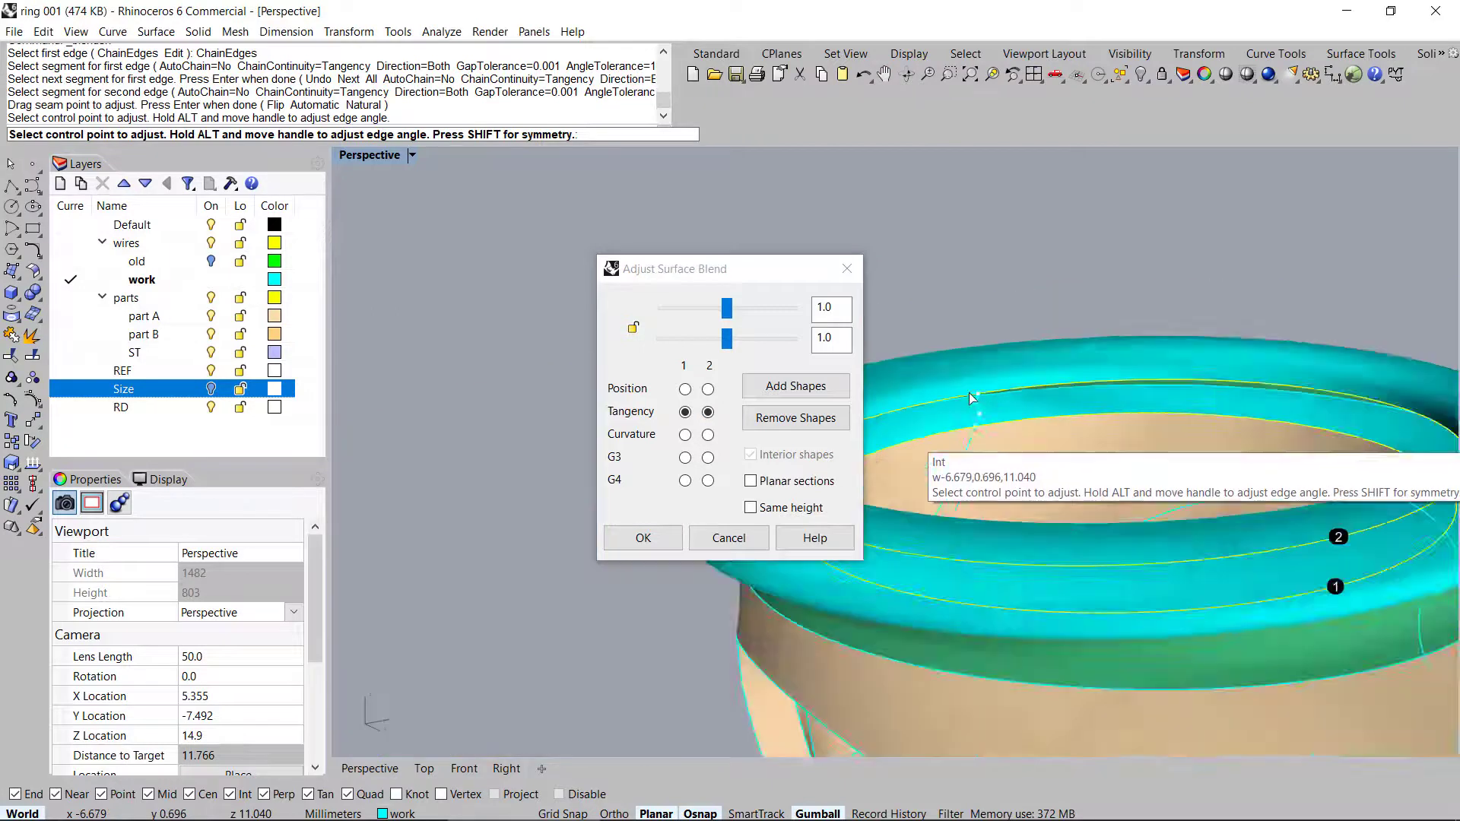
scroll(1118, 452, "up", 4)
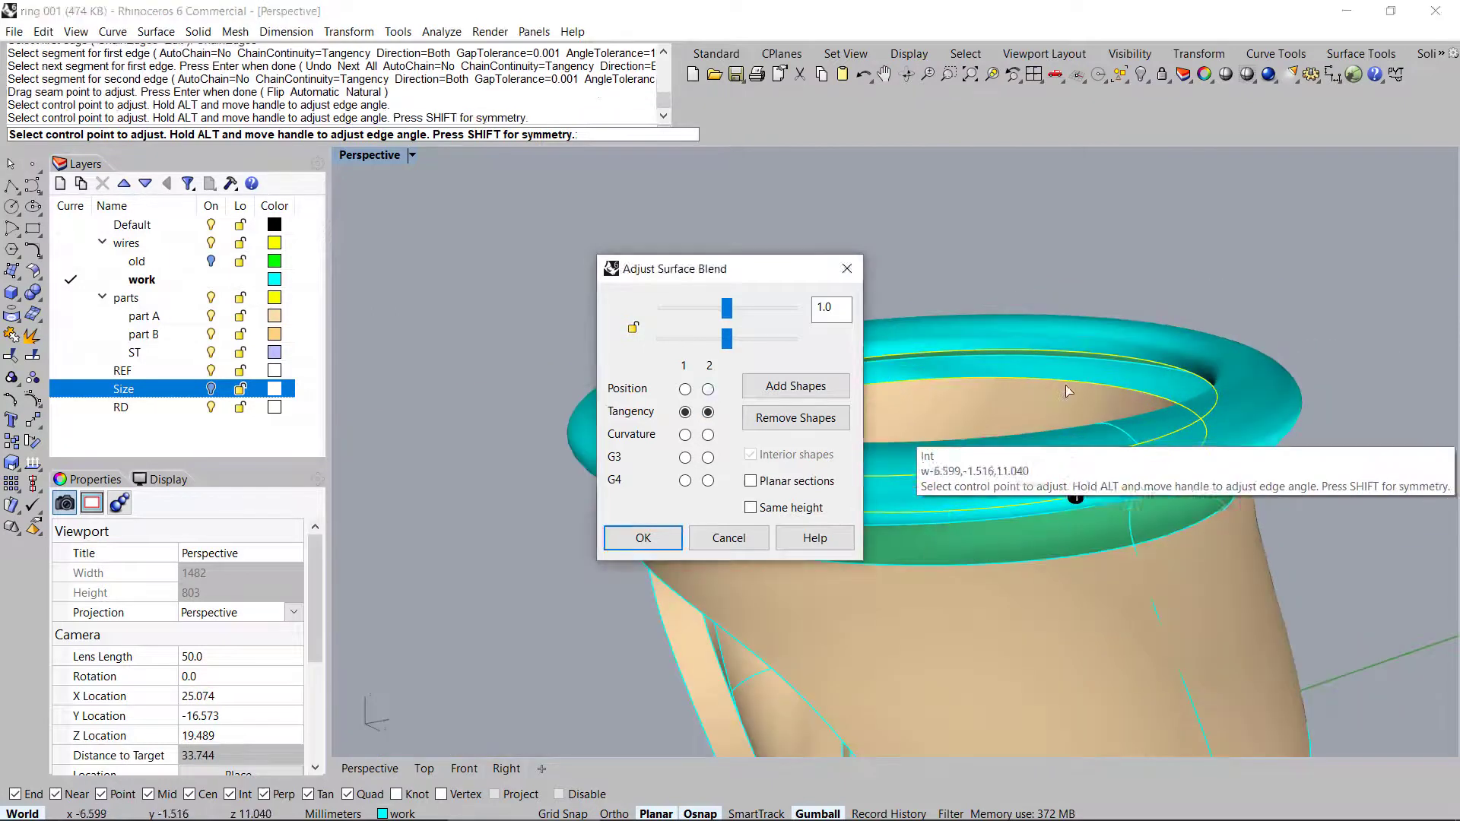
right_click_drag(1152, 413, 1174, 429)
scroll(958, 395, "up", 8)
right_click(958, 396)
Join the ring body, the rim and both blend surfaces into one closed polysurface
scroll(949, 390, "down", 8)
mouse_move(948, 390)
right_mouse_down()
mouse_move(1027, 397)
mouse_move(1042, 371)
mouse_move(777, 304)
right_mouse_up()
left_click_drag(1159, 280, 1039, 448)
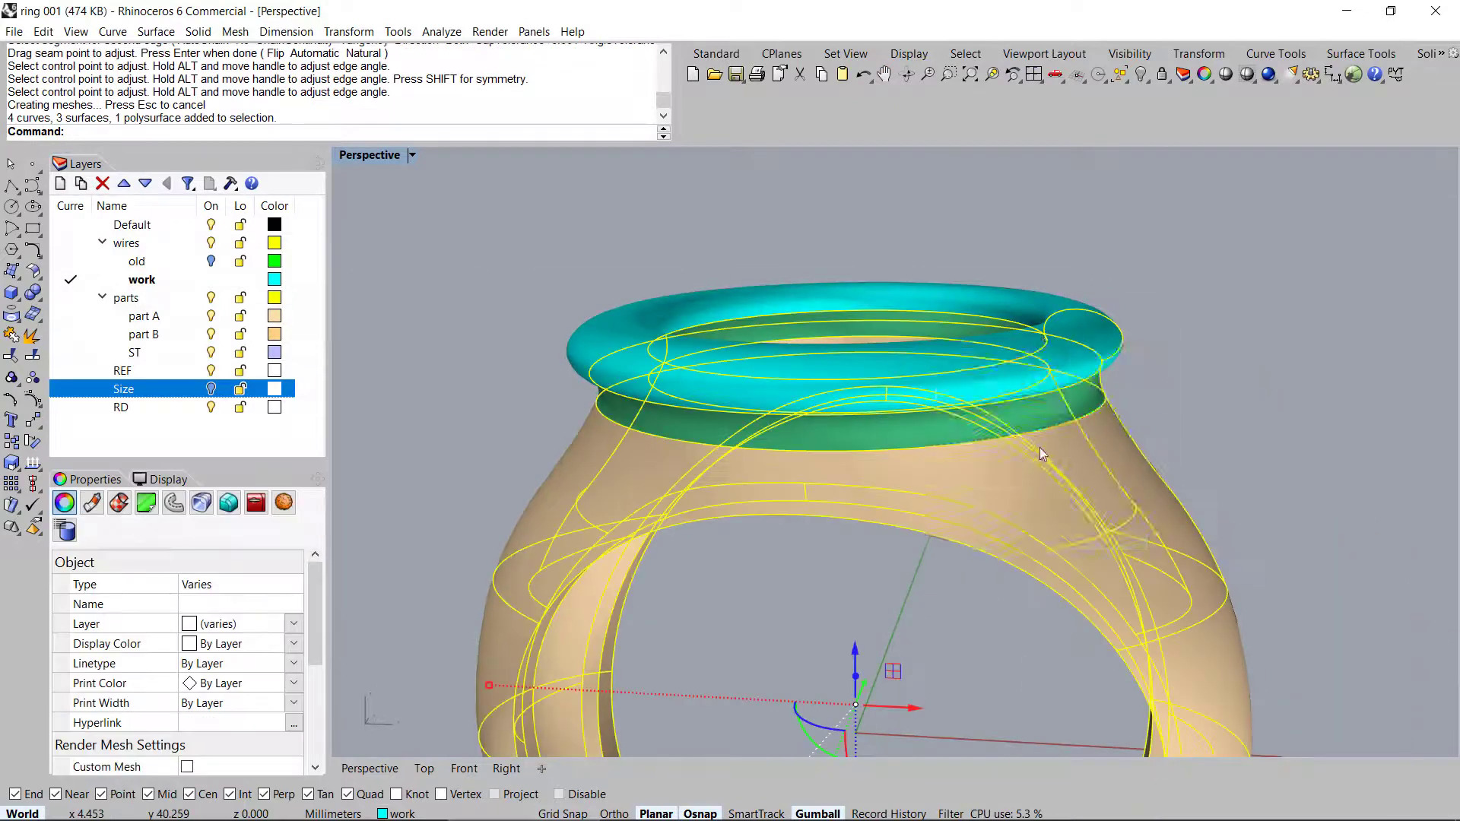
middle_click(1038, 449)
left_click(1052, 368)
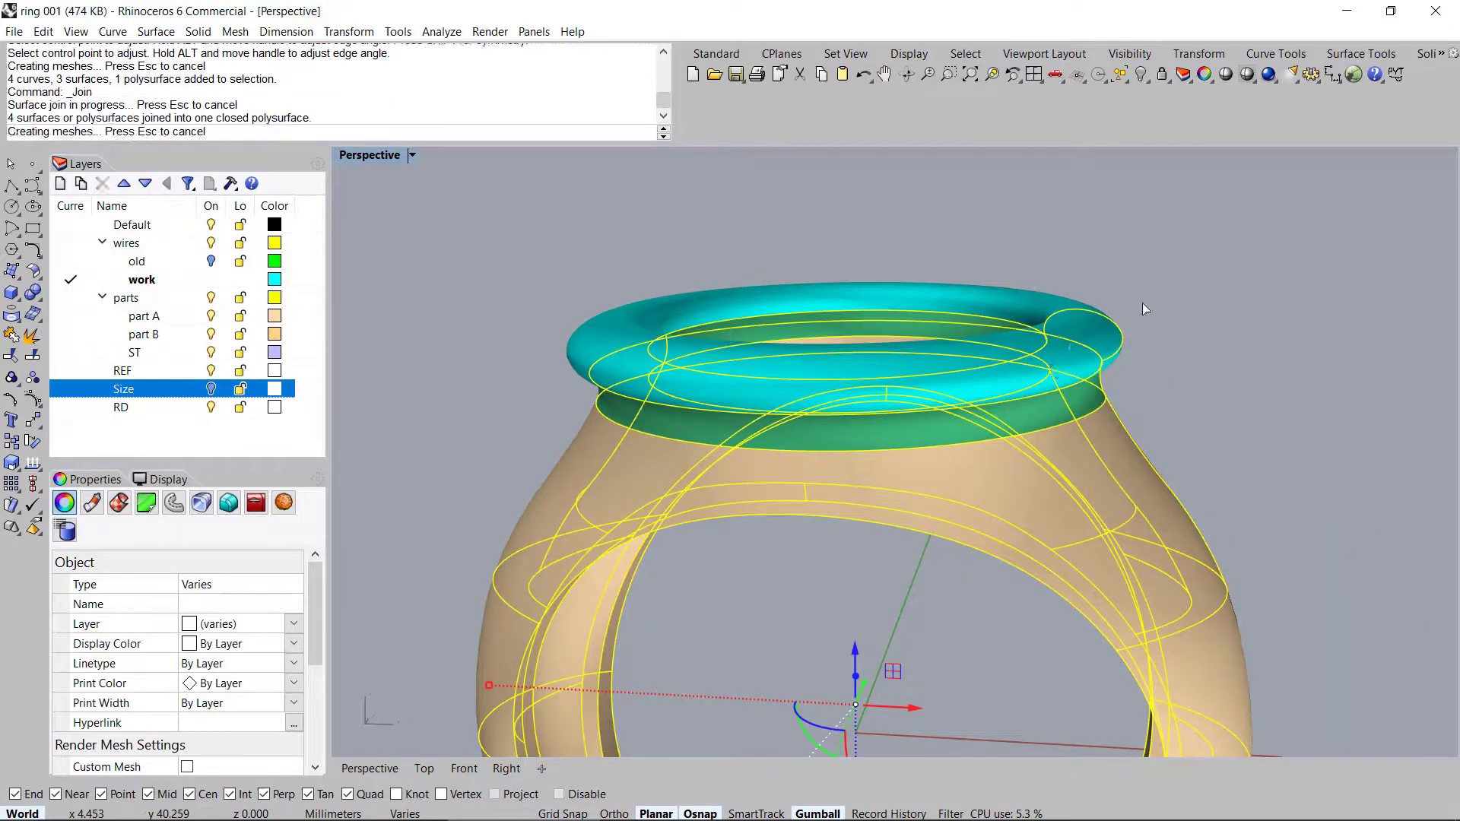
left_click(1021, 285)
Delete the four leftover construction curves around the rim
right_click_drag(1020, 286, 825, 303)
left_click_drag(486, 220, 1231, 616)
key("Delete")
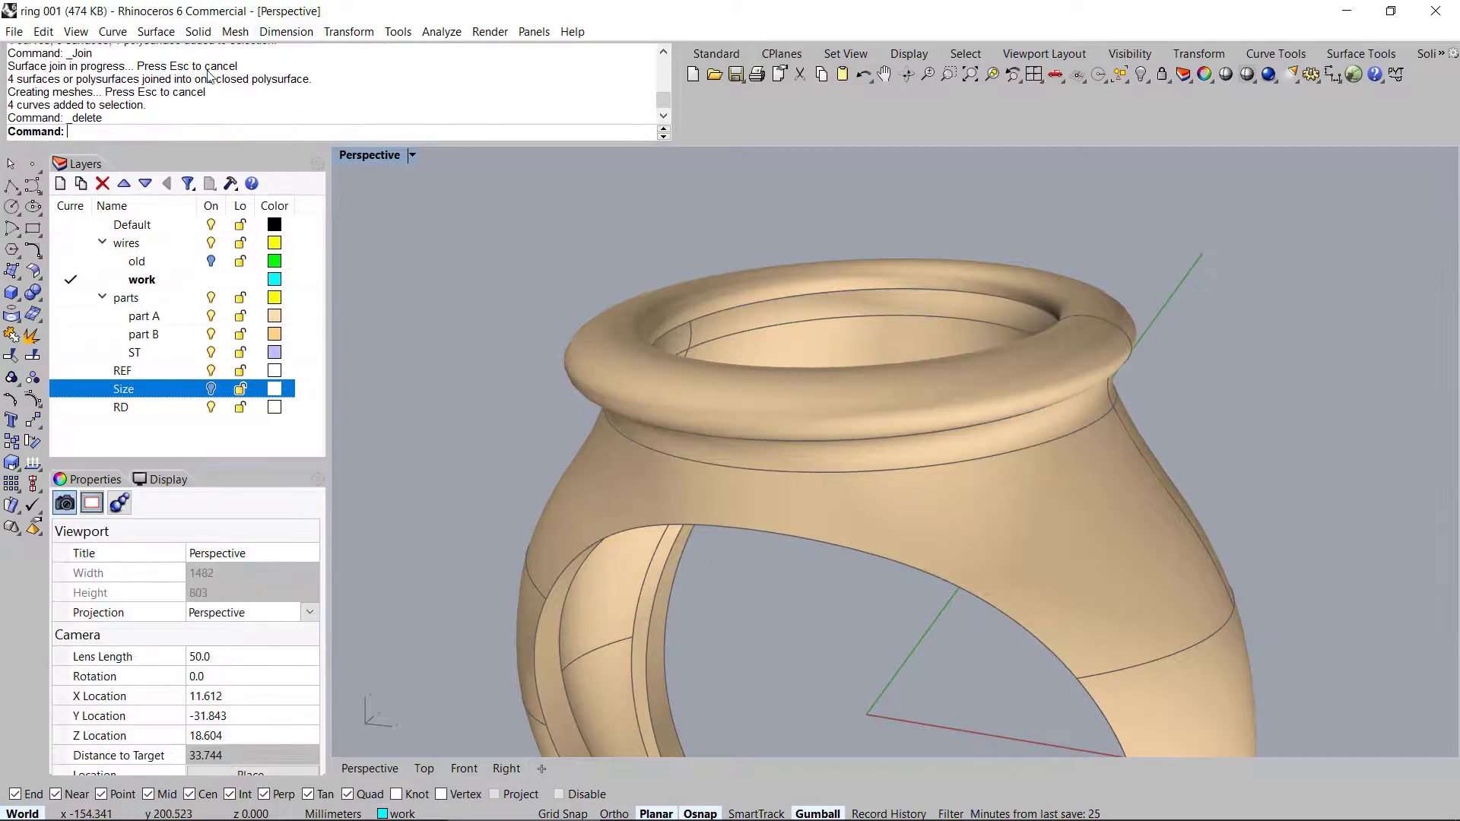
Show all hidden objects and set the Perspective viewport to Ghosted display
scroll(759, 365, "down", 8)
right_click_drag(764, 358, 866, 374)
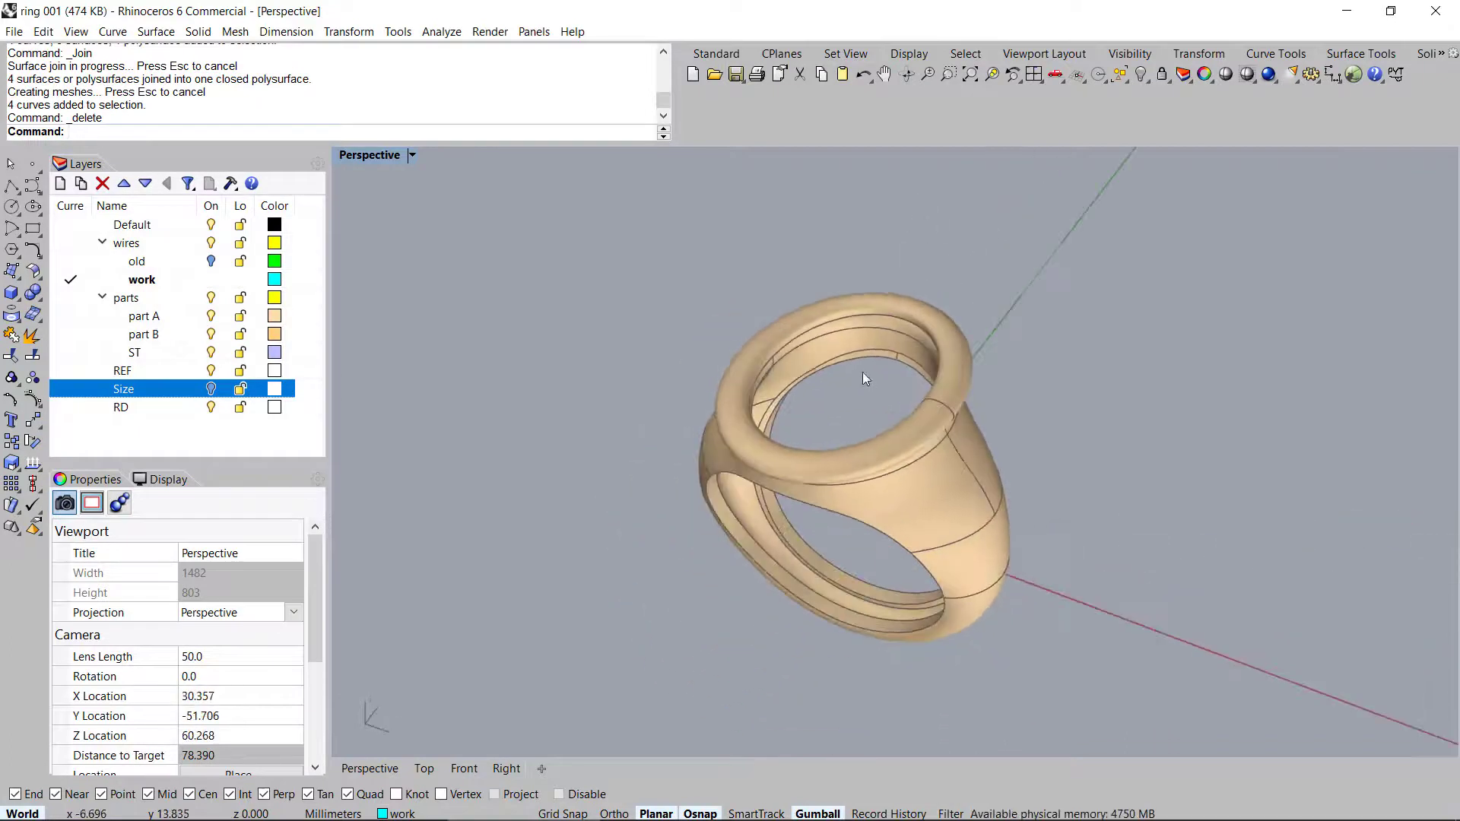
right_click_drag(1038, 441, 950, 389)
key("alt")
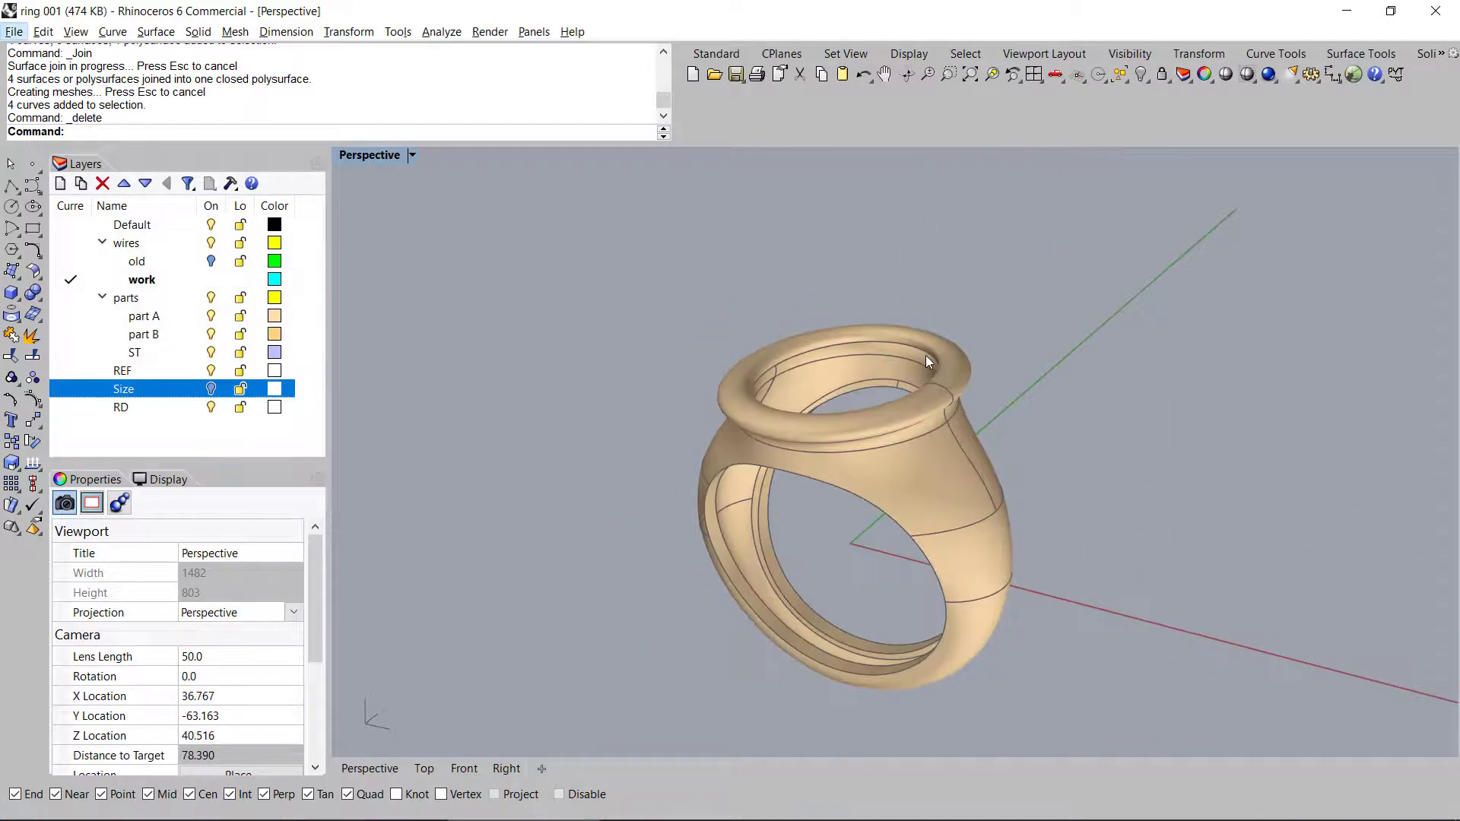
key("ctrl+alt+l")
right_click_drag(760, 342, 880, 335)
middle_click(818, 398)
left_click(870, 315)
scroll(875, 365, "up", 6)
right_click_drag(874, 392, 933, 431)
key("ctrl+alt+g")
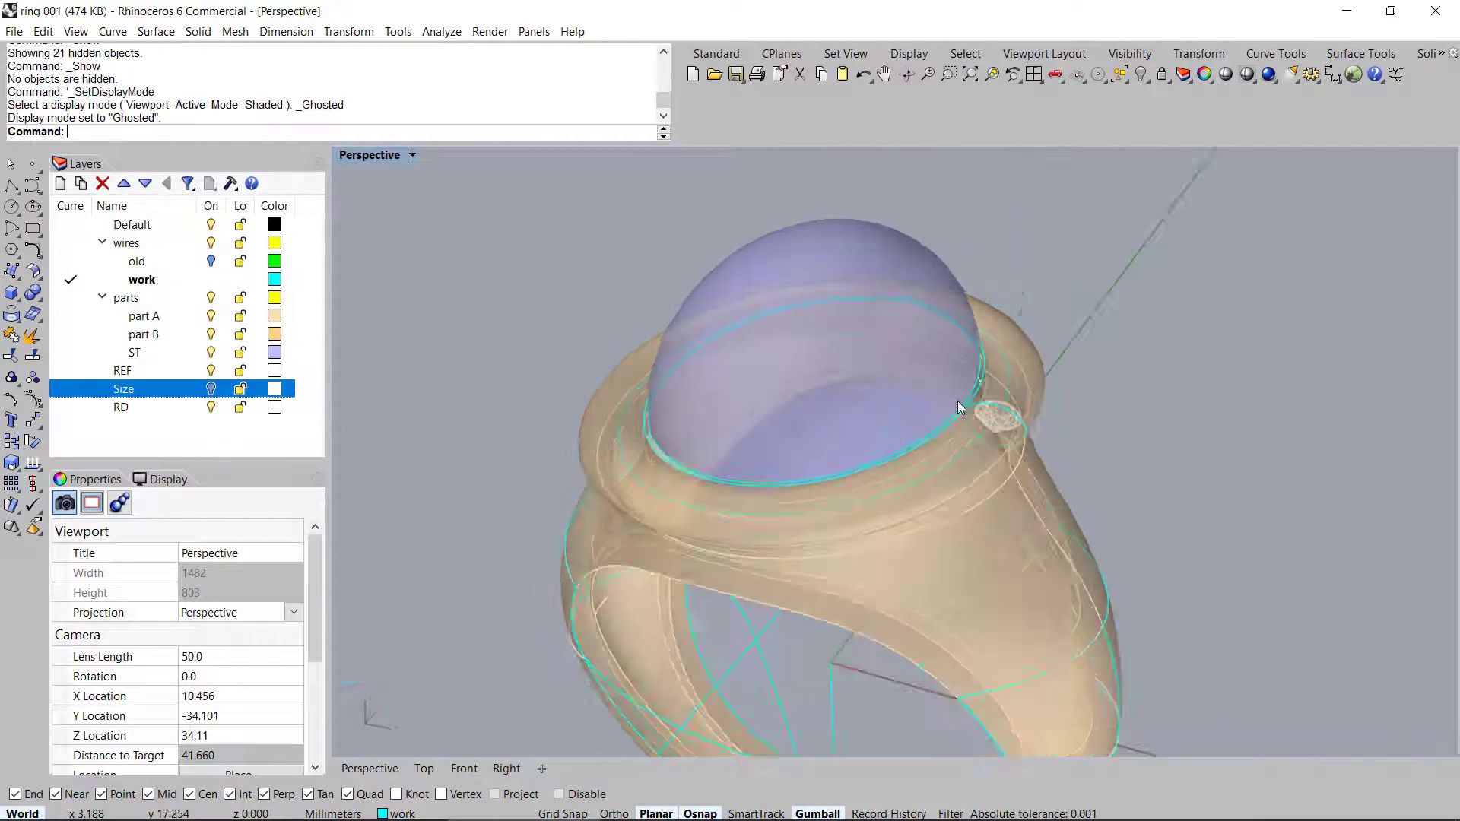
Lock everything except the small faceted stone in the rim and set the viewport to Shaded display
scroll(1020, 453, "up", 8)
left_click(1019, 438)
key("ctrl+l")
scroll(1019, 438, "down", 6)
mouse_move(1019, 438)
right_mouse_down()
mouse_move(1012, 418)
mouse_move(797, 465)
mouse_move(772, 456)
mouse_move(862, 328)
mouse_move(827, 307)
mouse_move(874, 354)
right_mouse_up()
key("ctrl+alt+s")
scroll(834, 467, "up", 4)
scroll(874, 354, "up", 3)
Draw a 3-point circle around the small stone's girdle, snapping to its edge corners
middle_click(873, 398)
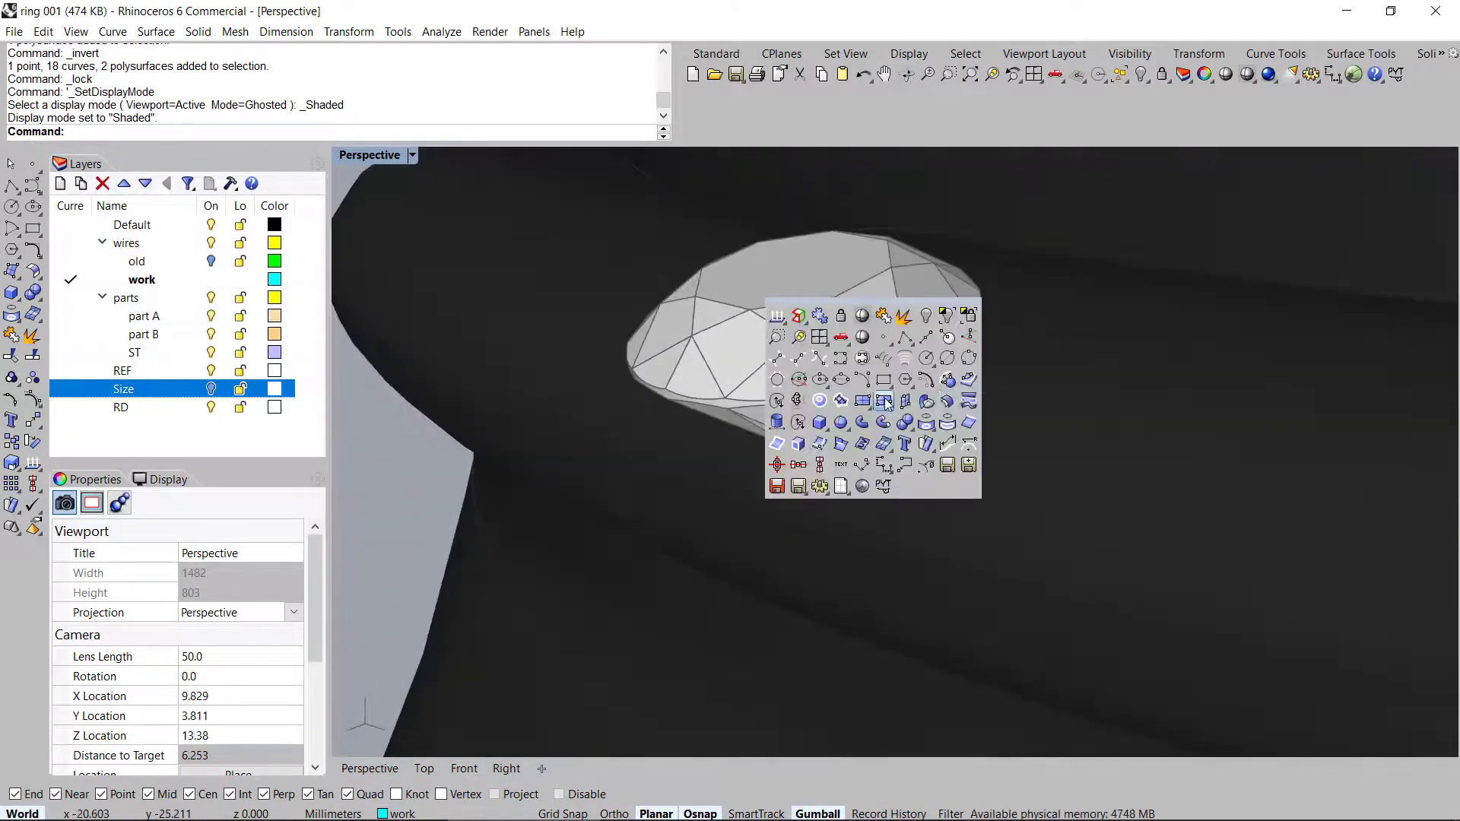
left_click(970, 359)
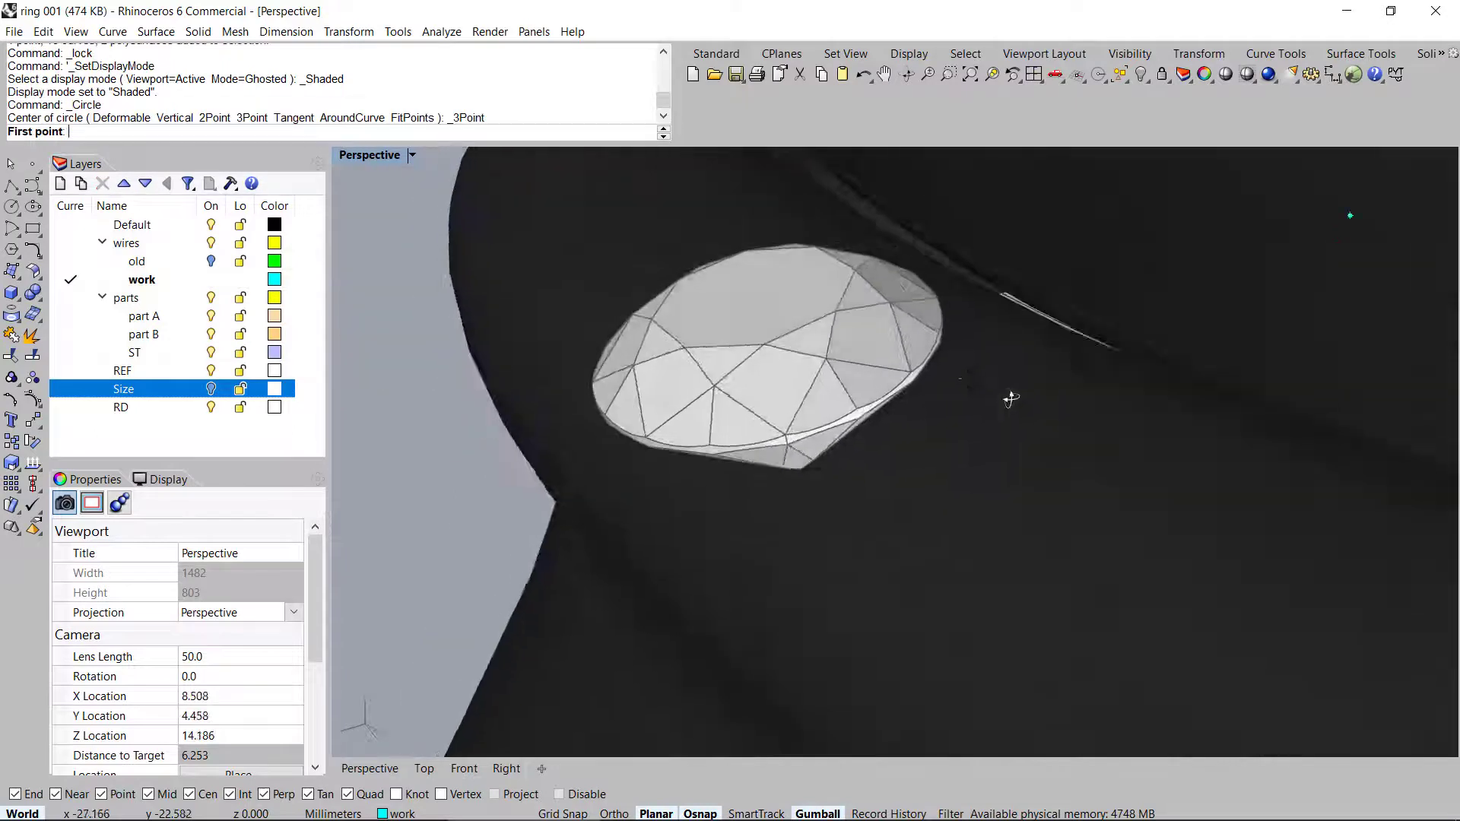
scroll(1010, 398, "up", 4)
left_click(800, 451)
scroll(800, 450, "down", 4)
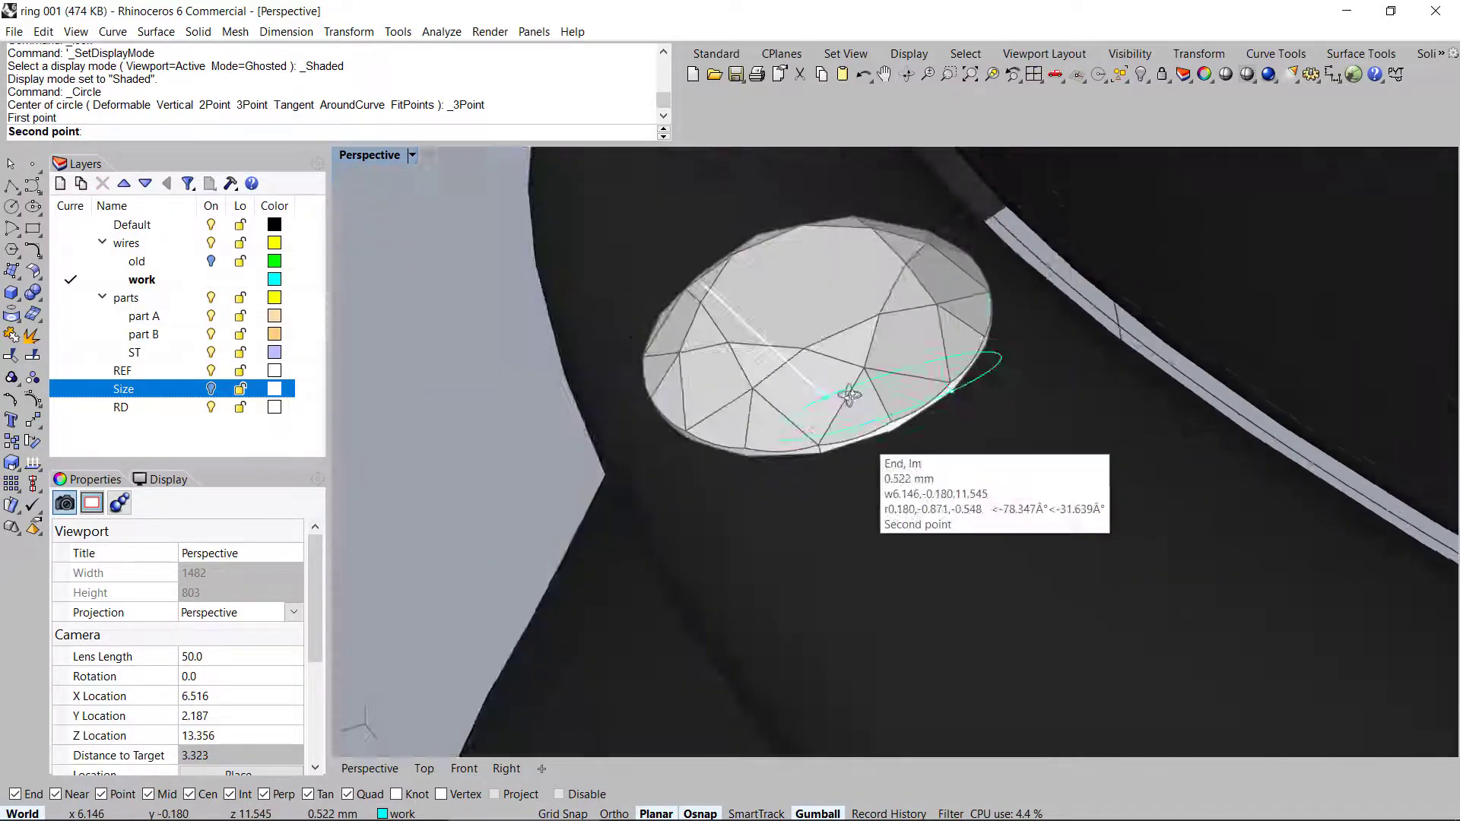
scroll(903, 411, "up", 2)
left_click(717, 444)
right_click_drag(718, 444, 839, 327)
left_click(830, 236)
scroll(831, 237, "down", 6)
Place a point object at the bottom tip of the small stone
right_click_drag(830, 237, 894, 450)
scroll(894, 450, "up", 10)
middle_click(895, 450)
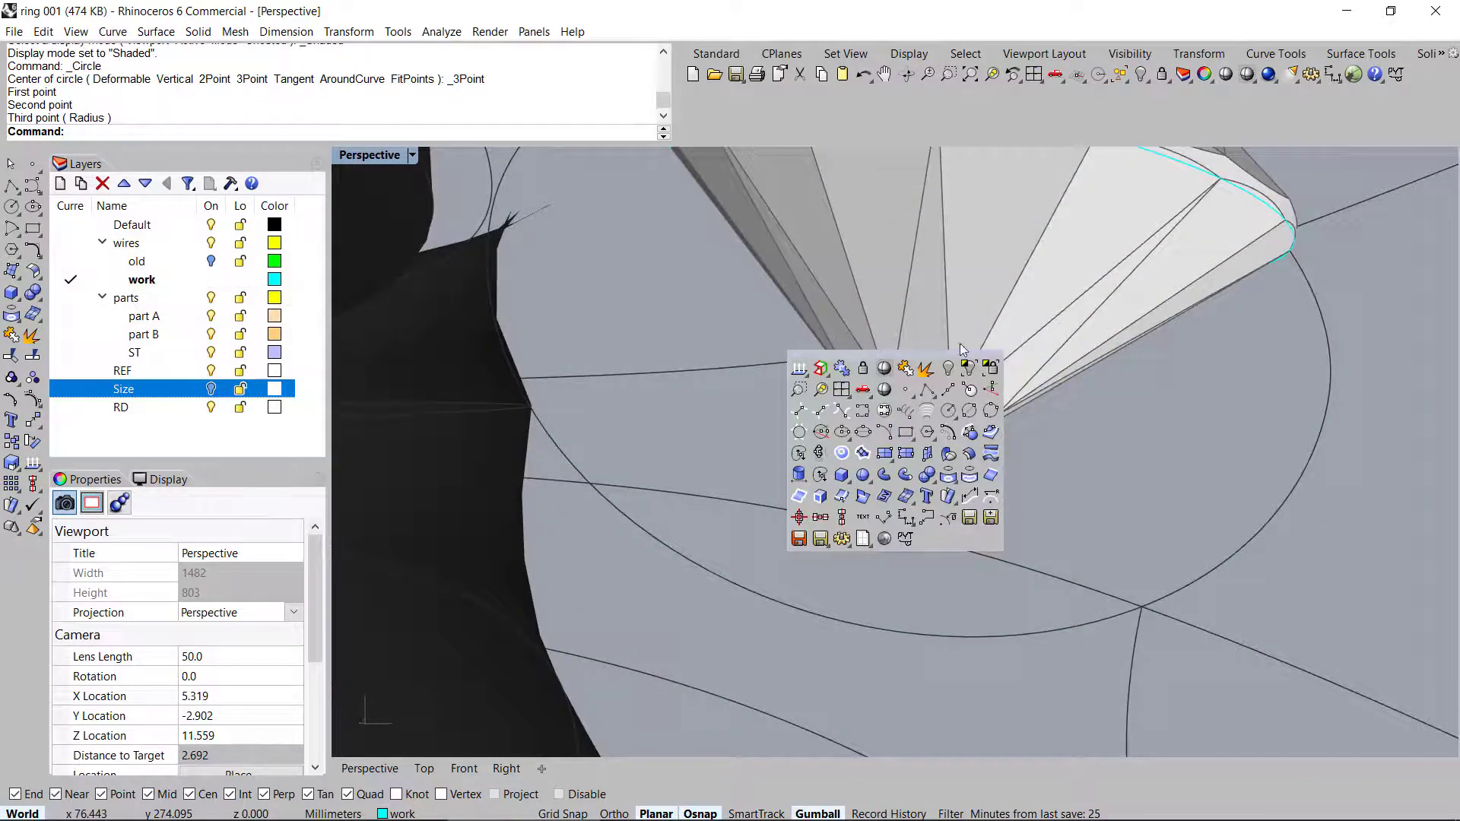
left_click(915, 391)
left_click(912, 459)
scroll(915, 463, "down", 5)
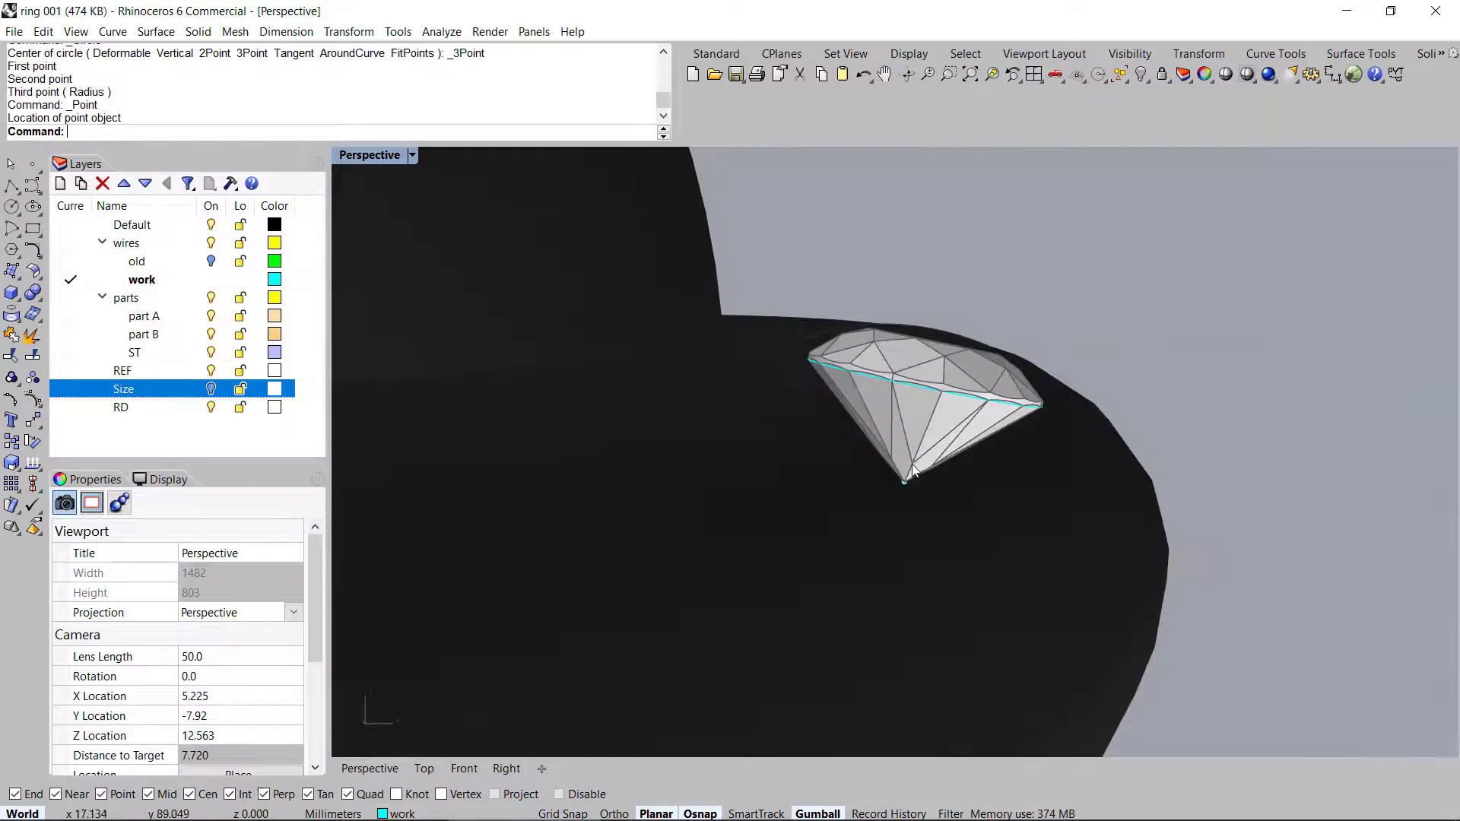
Lock the small stone and loft its girdle circle to the tip point to form a cone
left_click(905, 402)
key("ctrl+l")
left_click_drag(964, 325, 874, 502)
right_click_drag(875, 502, 938, 545)
key("ctrl+shift+l")
right_click(992, 484)
key("Return")
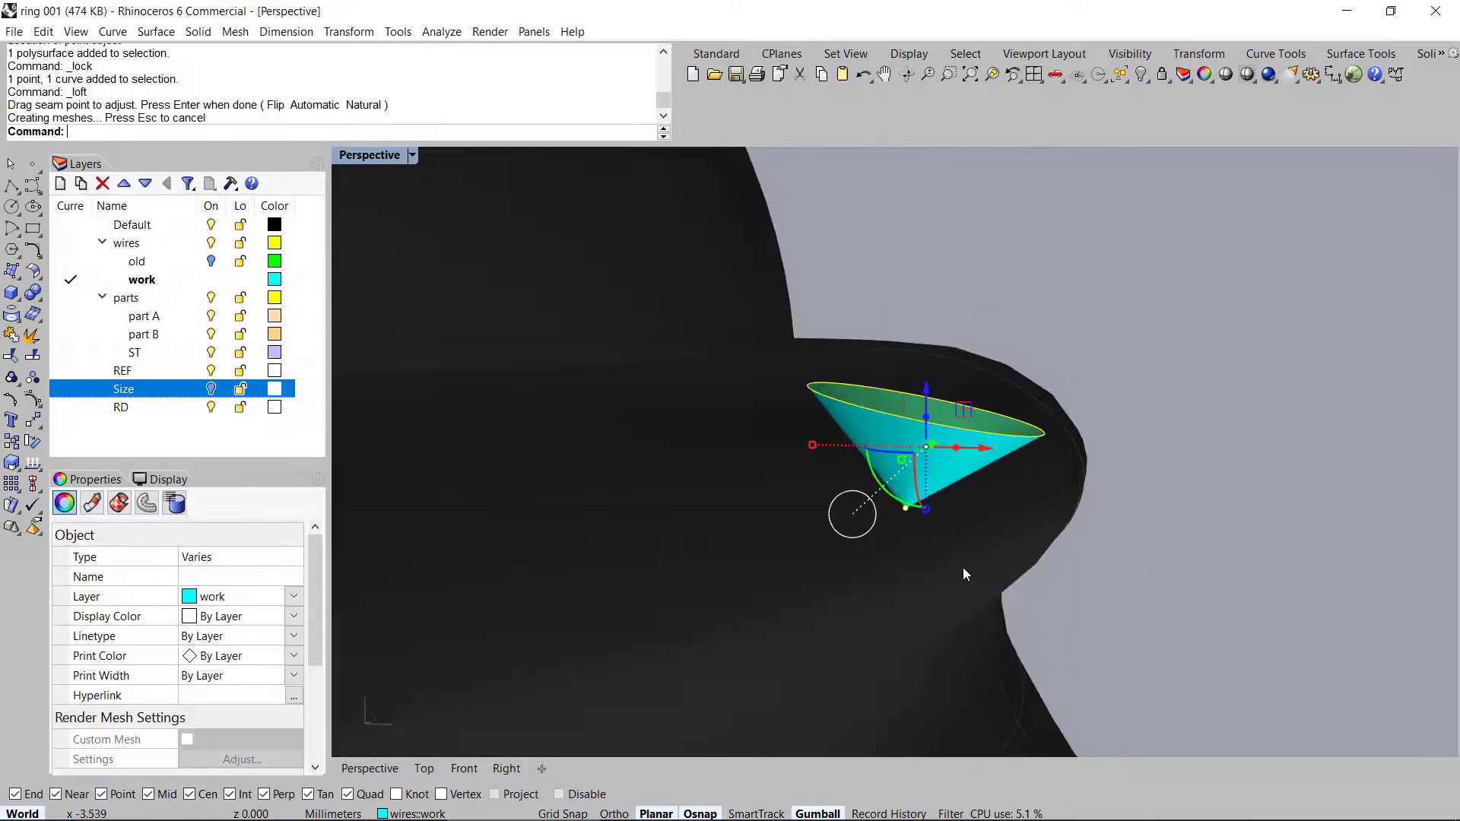
Extrude the girdle circle upward from the cone's rim, on one side only
left_click_drag(805, 491, 805, 491, "ctrl")
right_click_drag(824, 487, 992, 503)
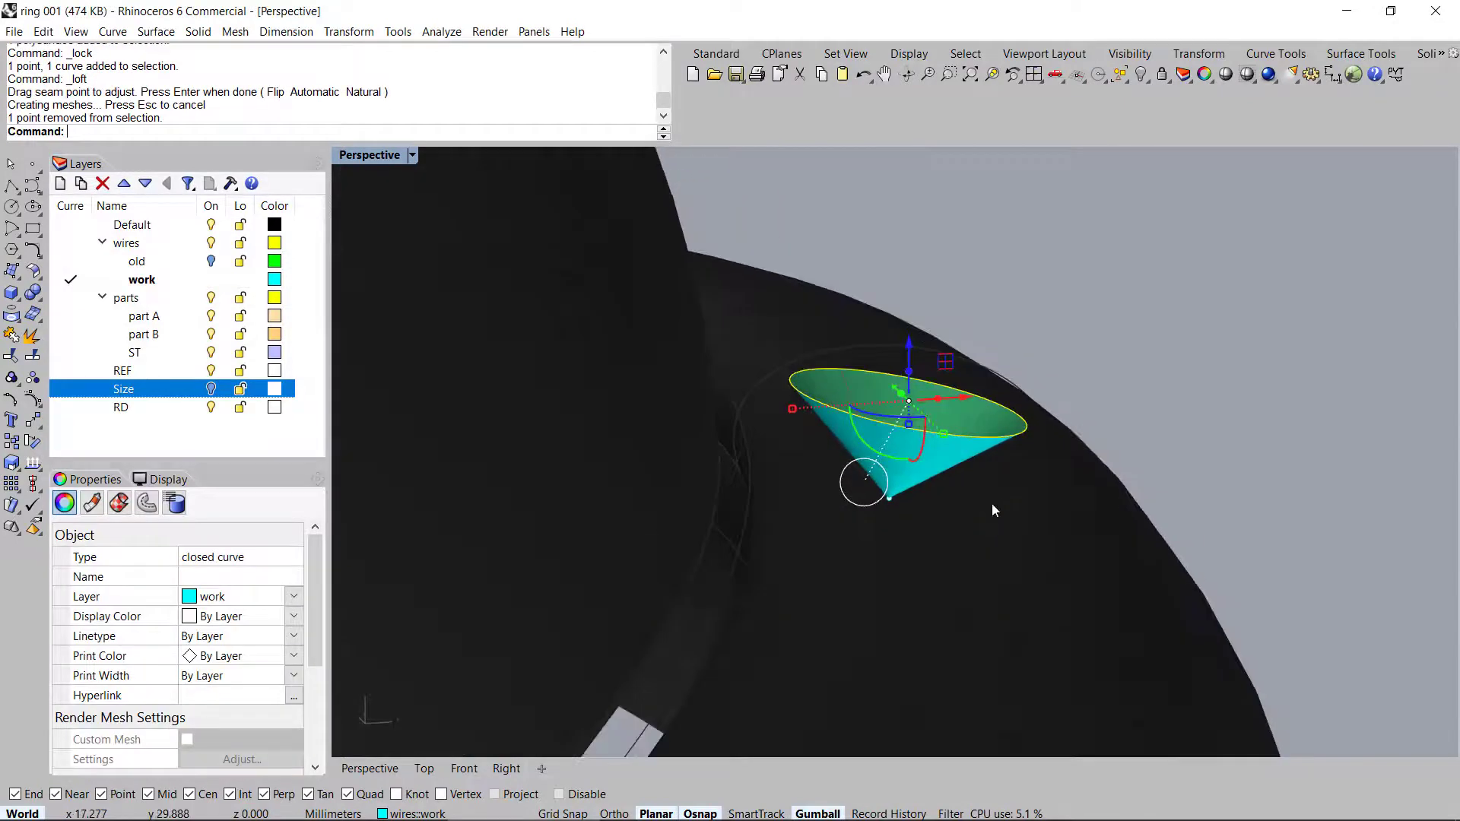
key("ctrl+e")
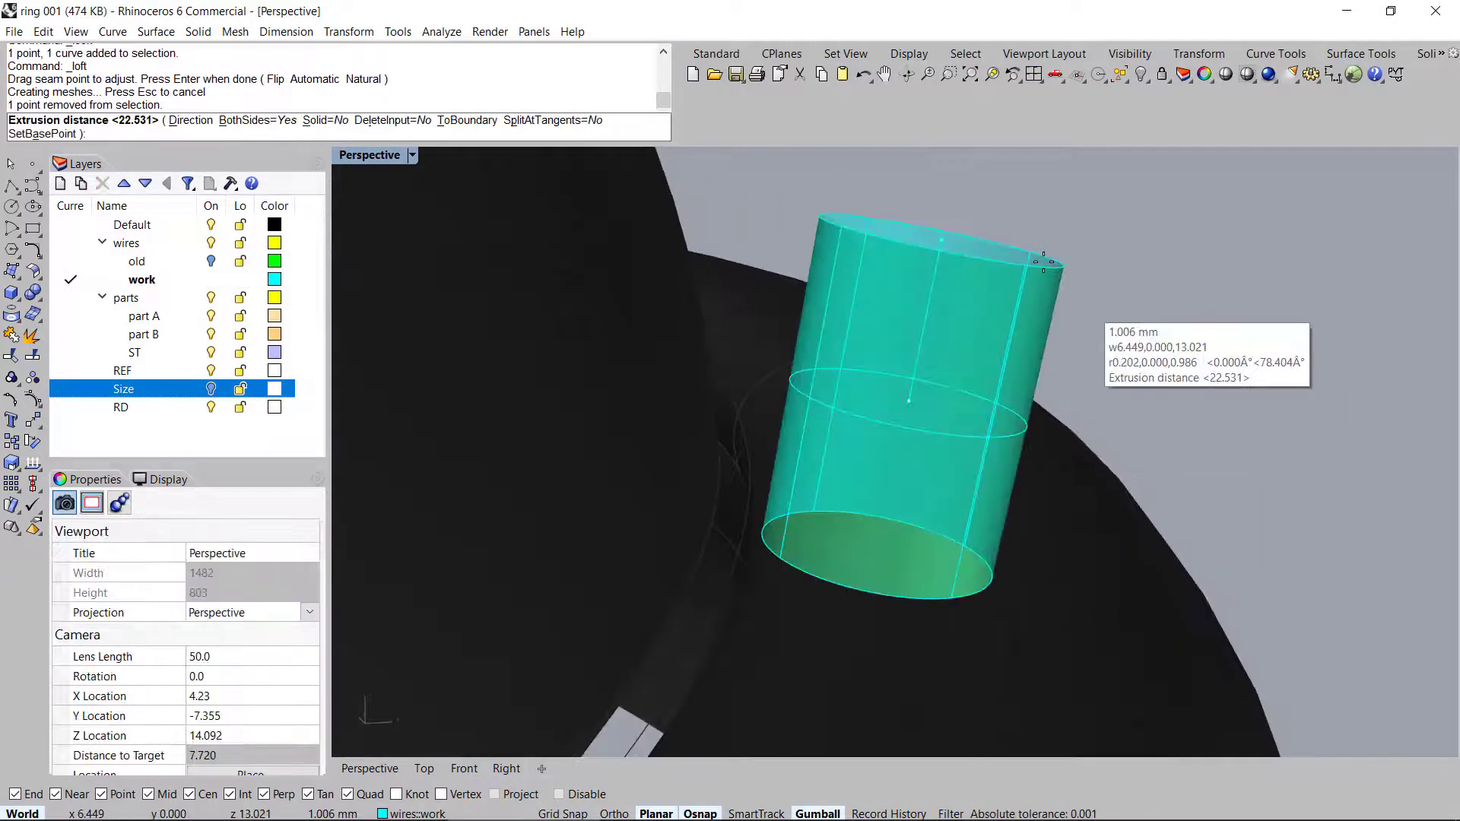
type("b")
key("Return")
right_click_drag(1070, 243, 1052, 277, "shift")
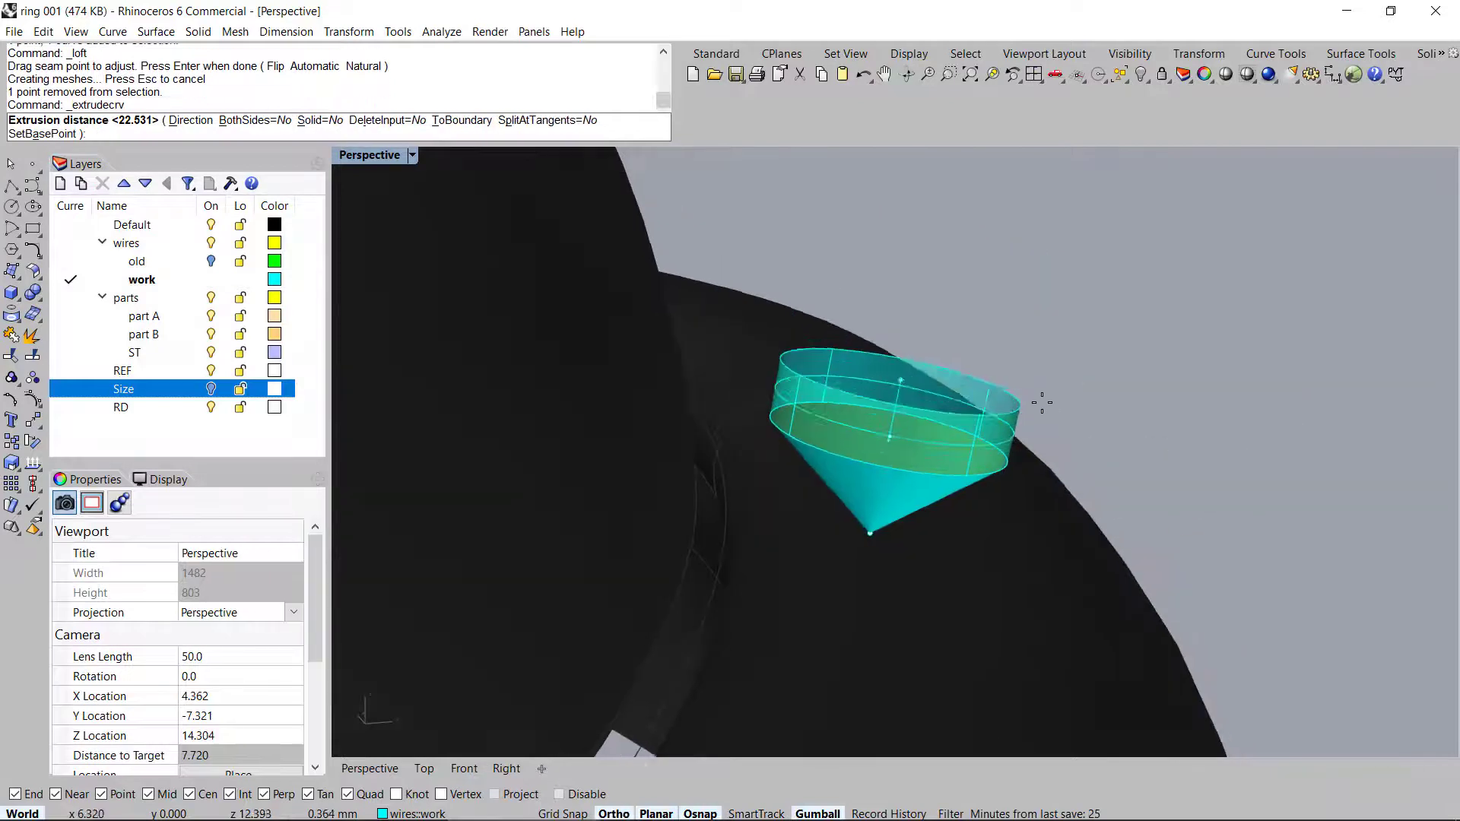
left_click(1052, 275)
Join the cone with the extruded wall and cap the open top to form a closed cutter solid
left_click(944, 477)
left_click(987, 541)
left_click(965, 373, "shift")
middle_click(967, 373)
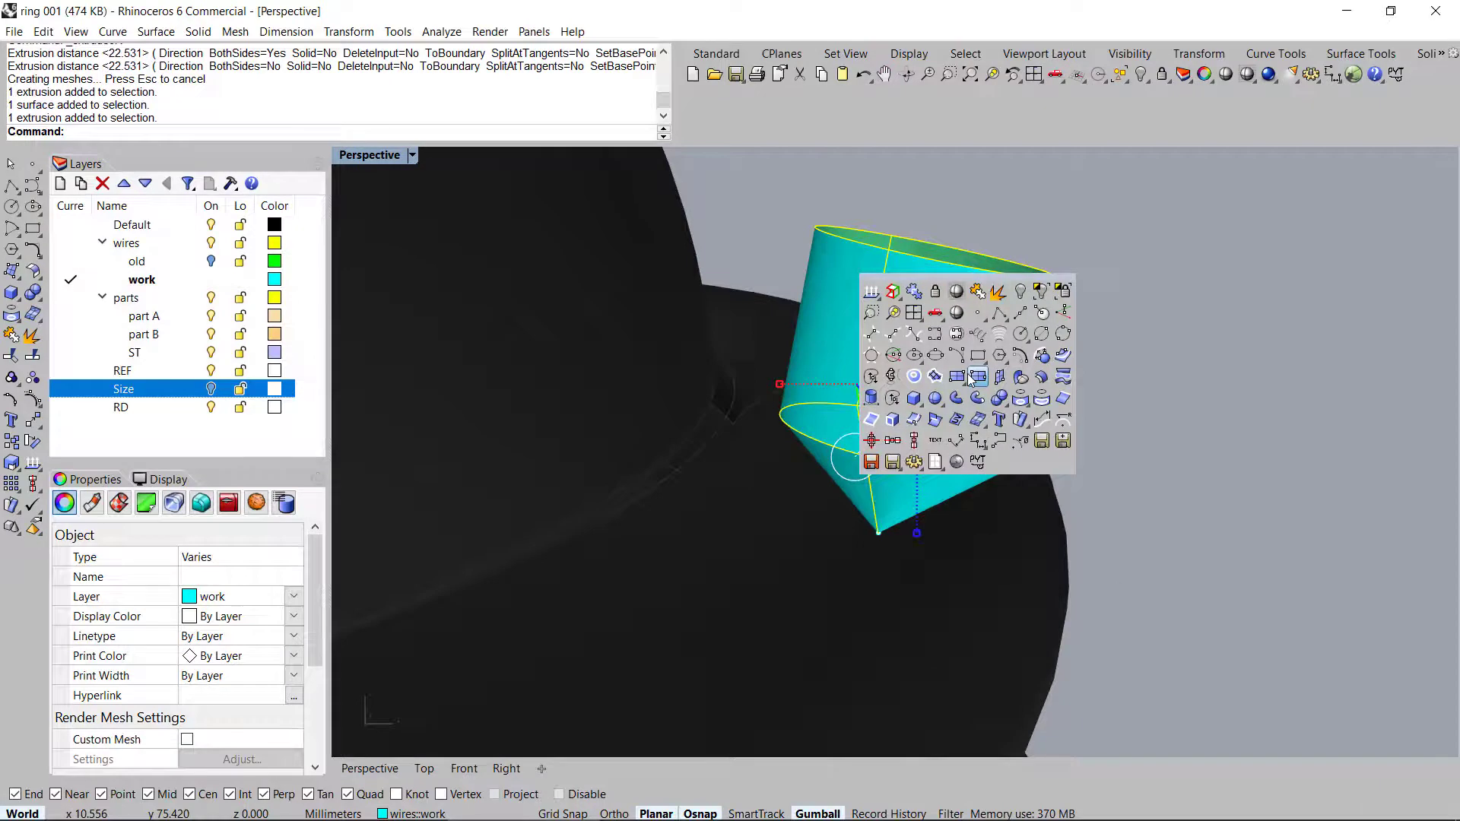
left_click(977, 296)
right_click_drag(1095, 334, 882, 389)
key("c")
Unlock all objects and extract the isocurve running around the ring's rim through the cutter
key("ctrl+alt+l")
scroll(881, 384, "down", 6)
mouse_move(956, 358)
right_mouse_down()
mouse_move(710, 337)
mouse_move(685, 400)
mouse_move(971, 397)
mouse_move(978, 426)
mouse_move(915, 459)
mouse_move(958, 447)
right_mouse_up()
left_click(686, 401)
scroll(971, 397, "up", 4)
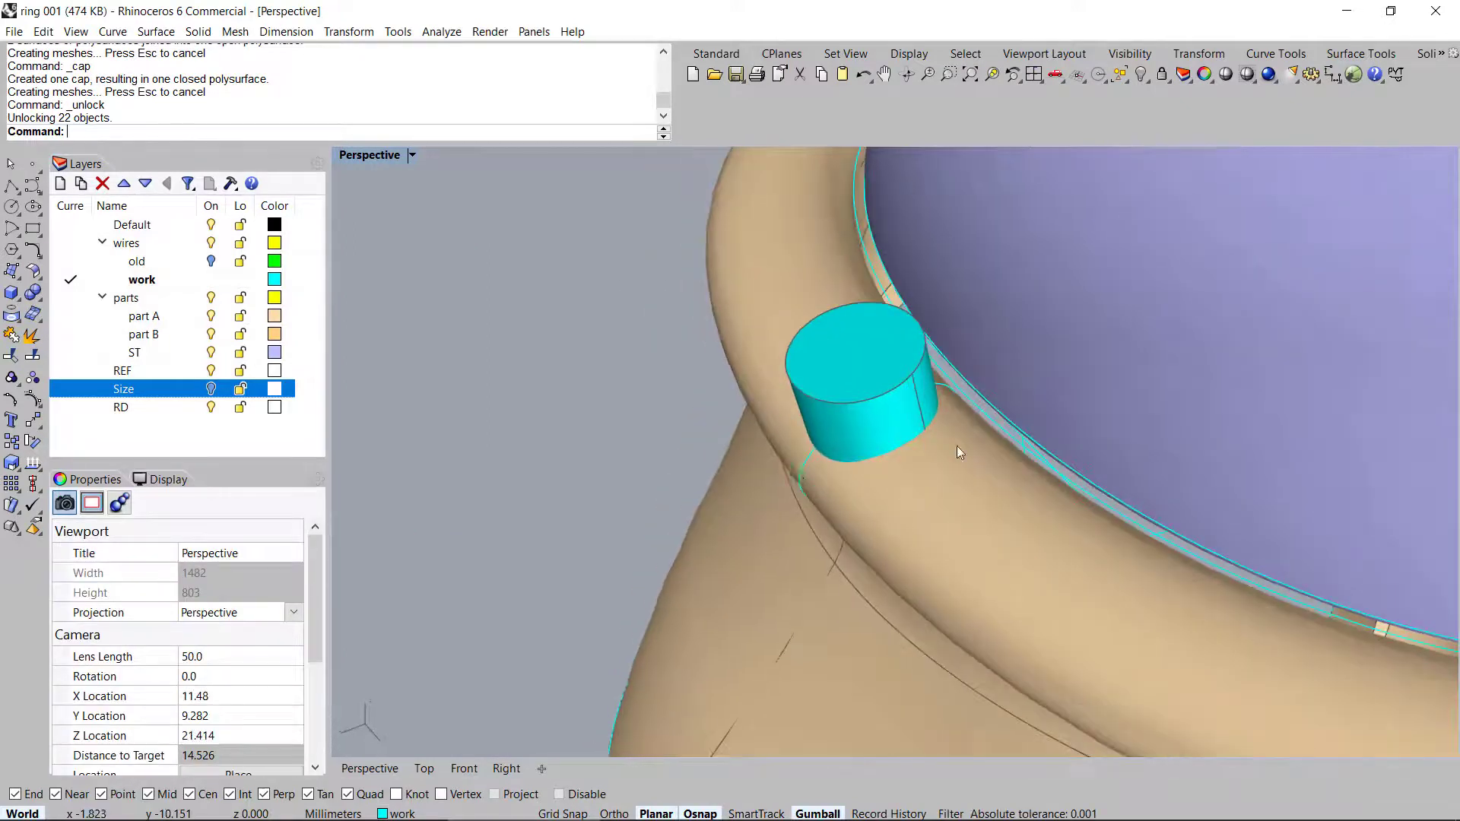
scroll(813, 499, "down", 8)
right_click_drag(814, 499, 816, 450)
scroll(883, 481, "up", 8)
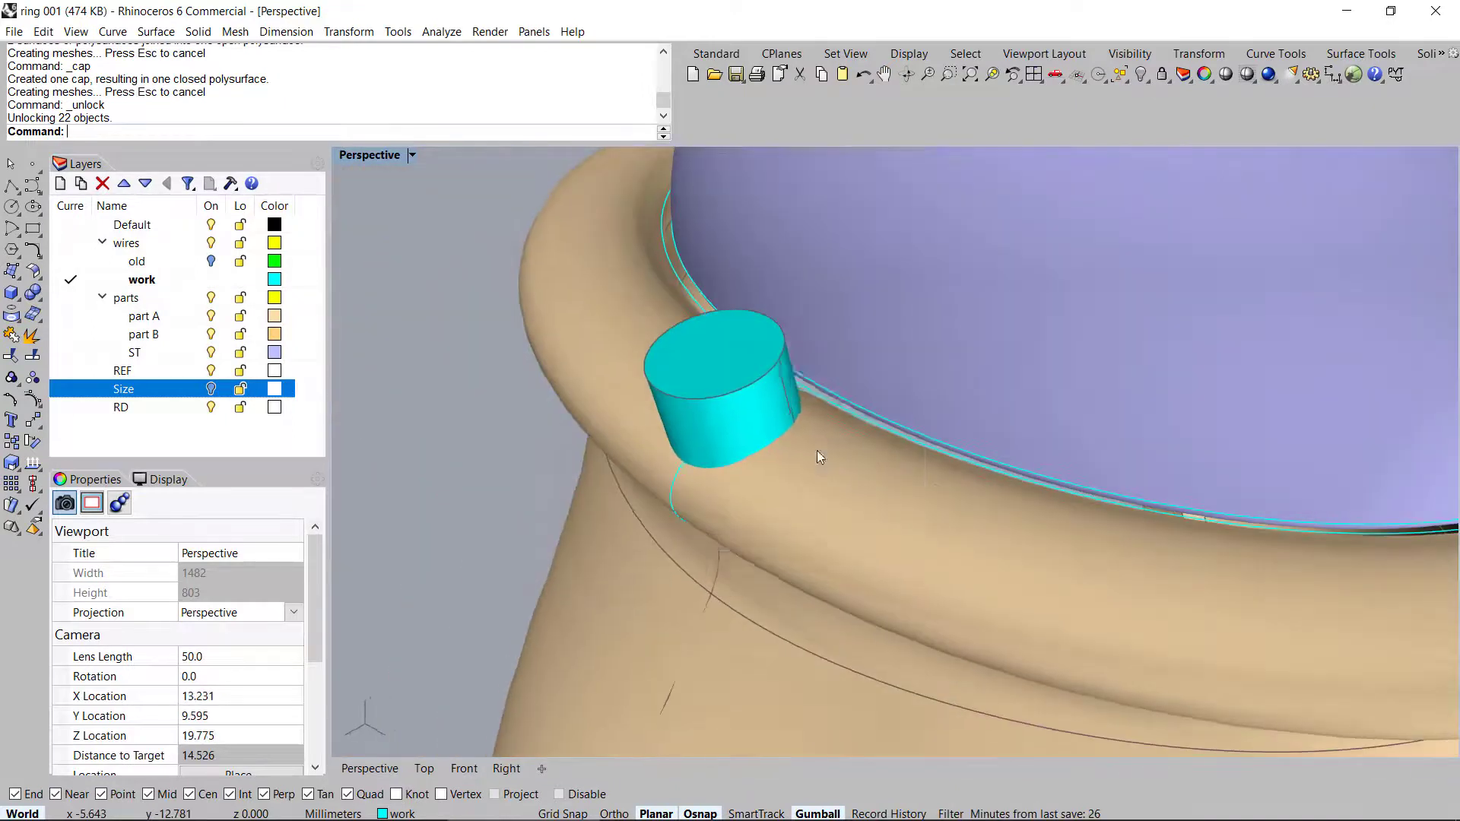
middle_click(817, 450)
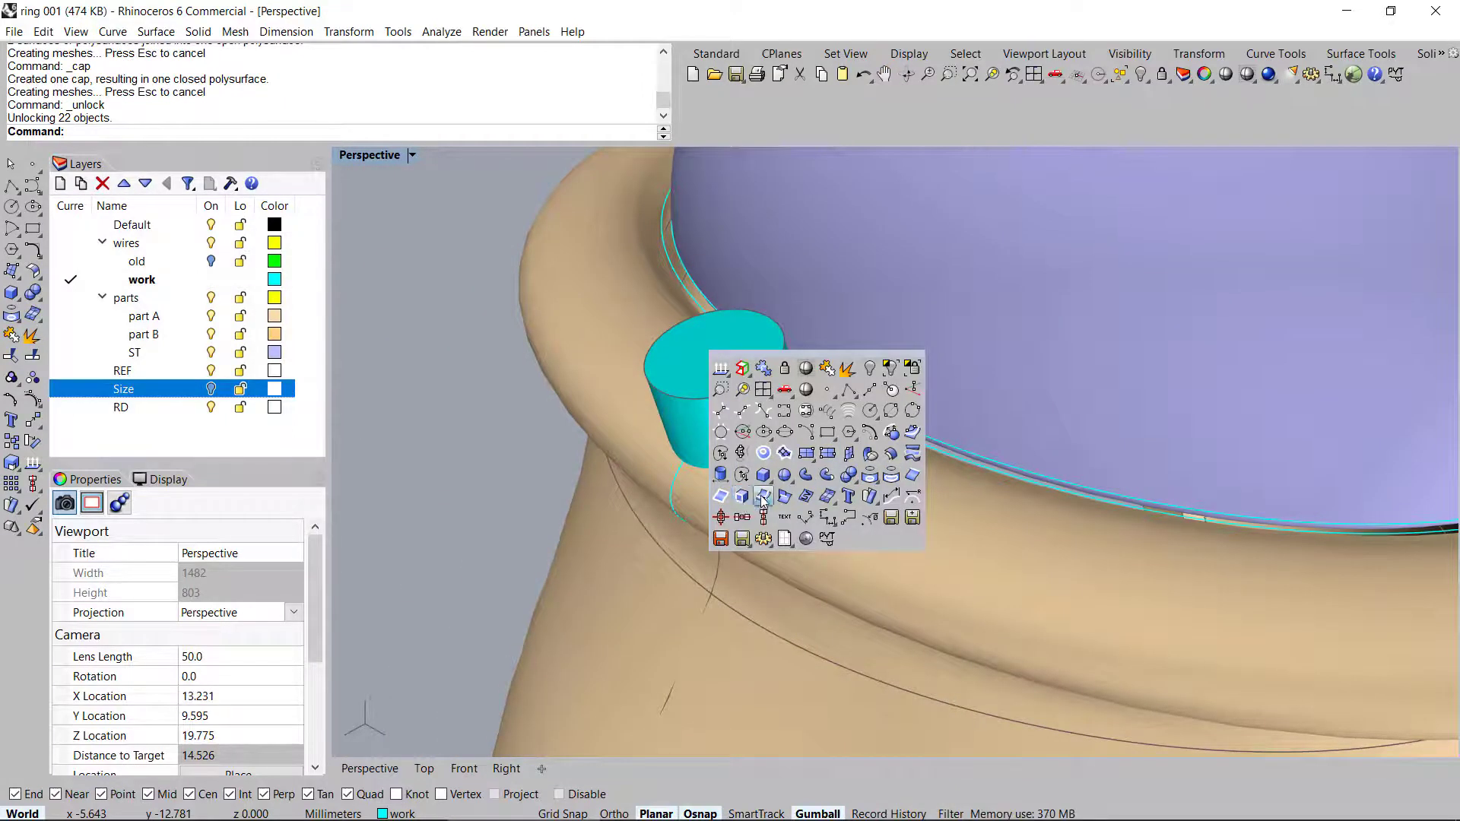
left_click(762, 497)
left_click(912, 505)
right_click_drag(804, 414, 791, 505)
key("Return")
scroll(890, 511, "up", 5)
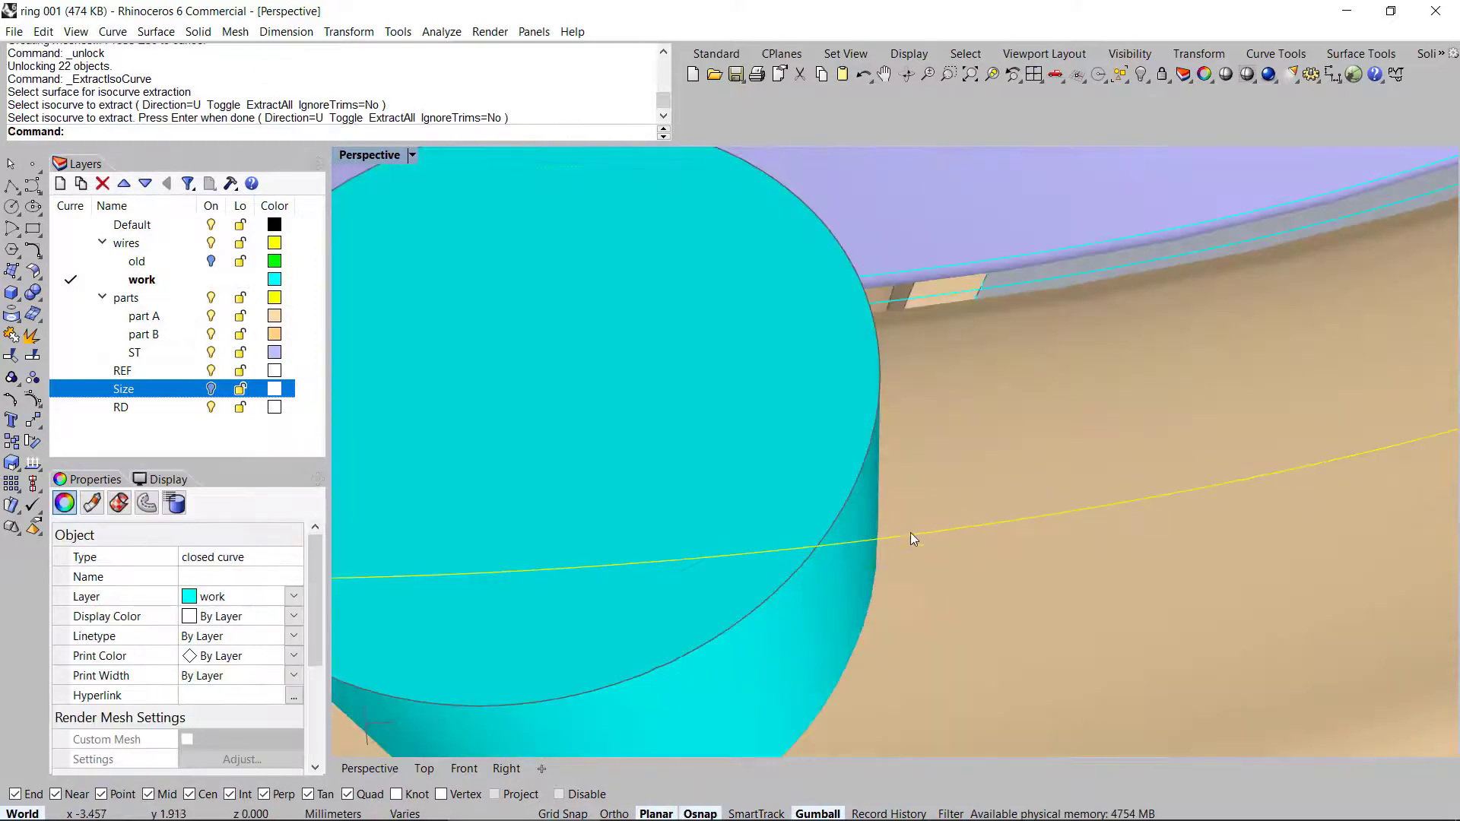
scroll(854, 526, "down", 5)
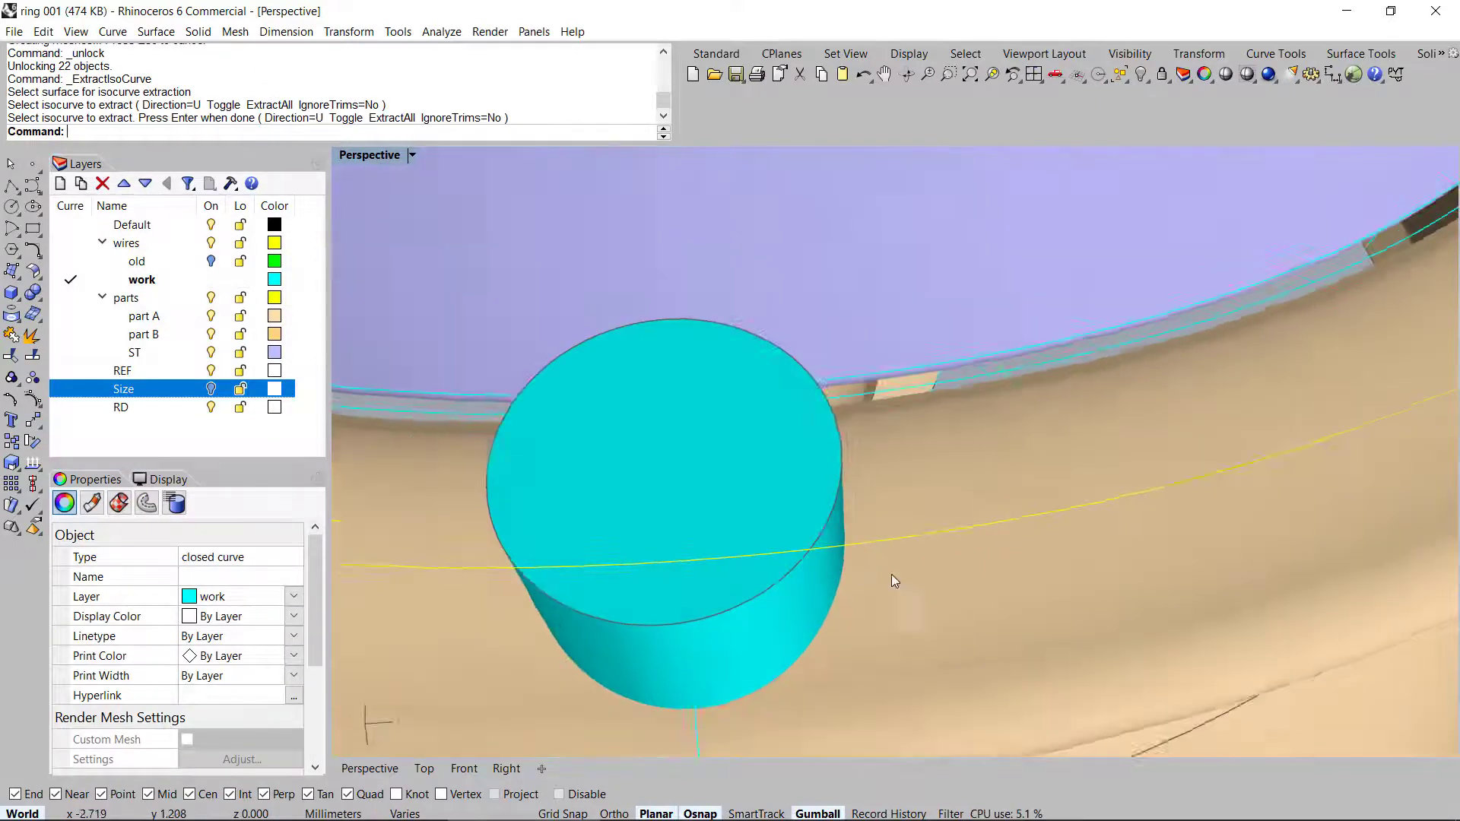
Draw a 0.2 mm diameter sphere on the rim isocurve, starting at the cutter's side
scroll(854, 560, "up", 6)
middle_click(863, 526)
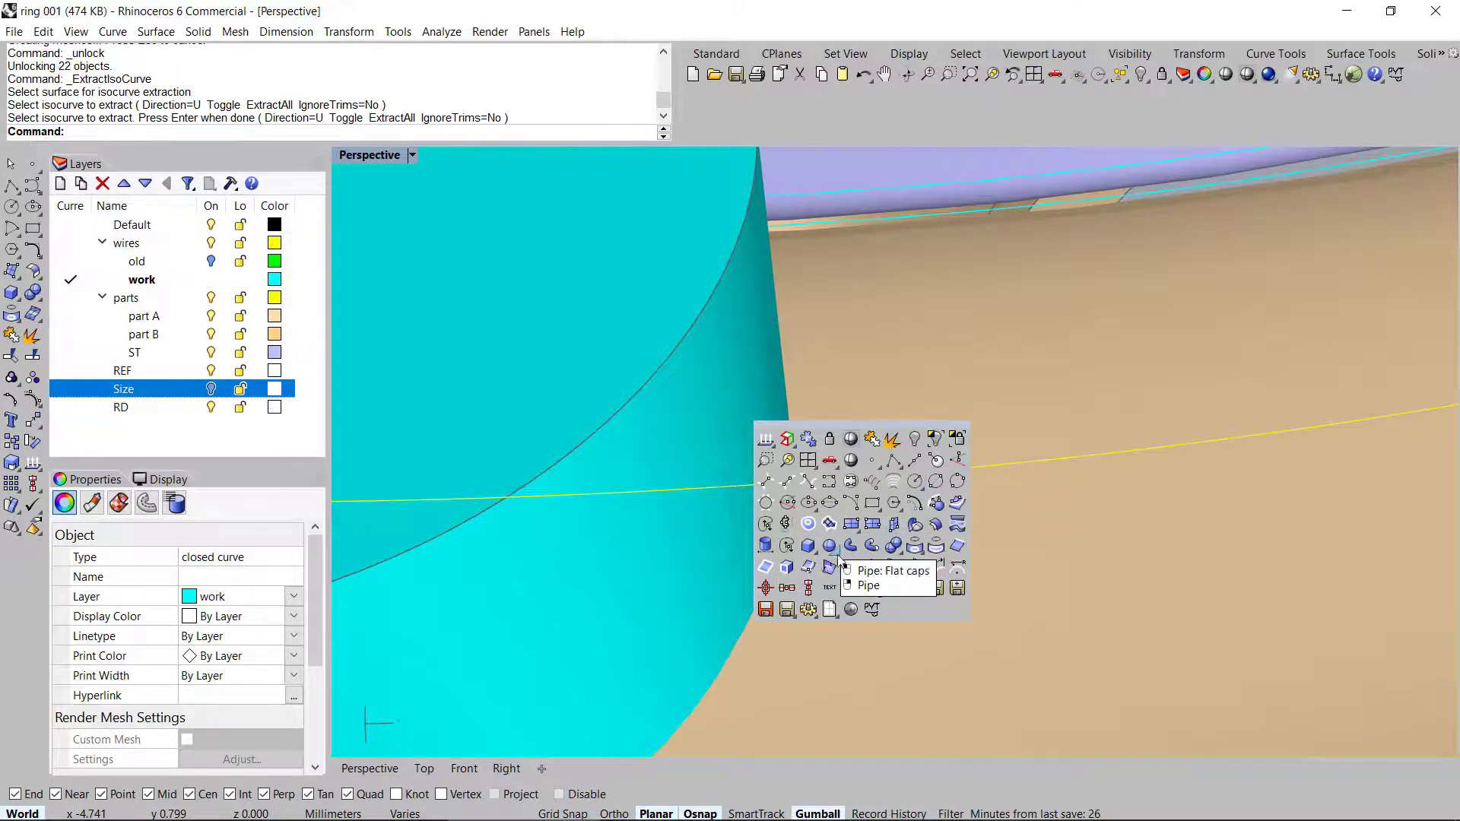
left_click(853, 576)
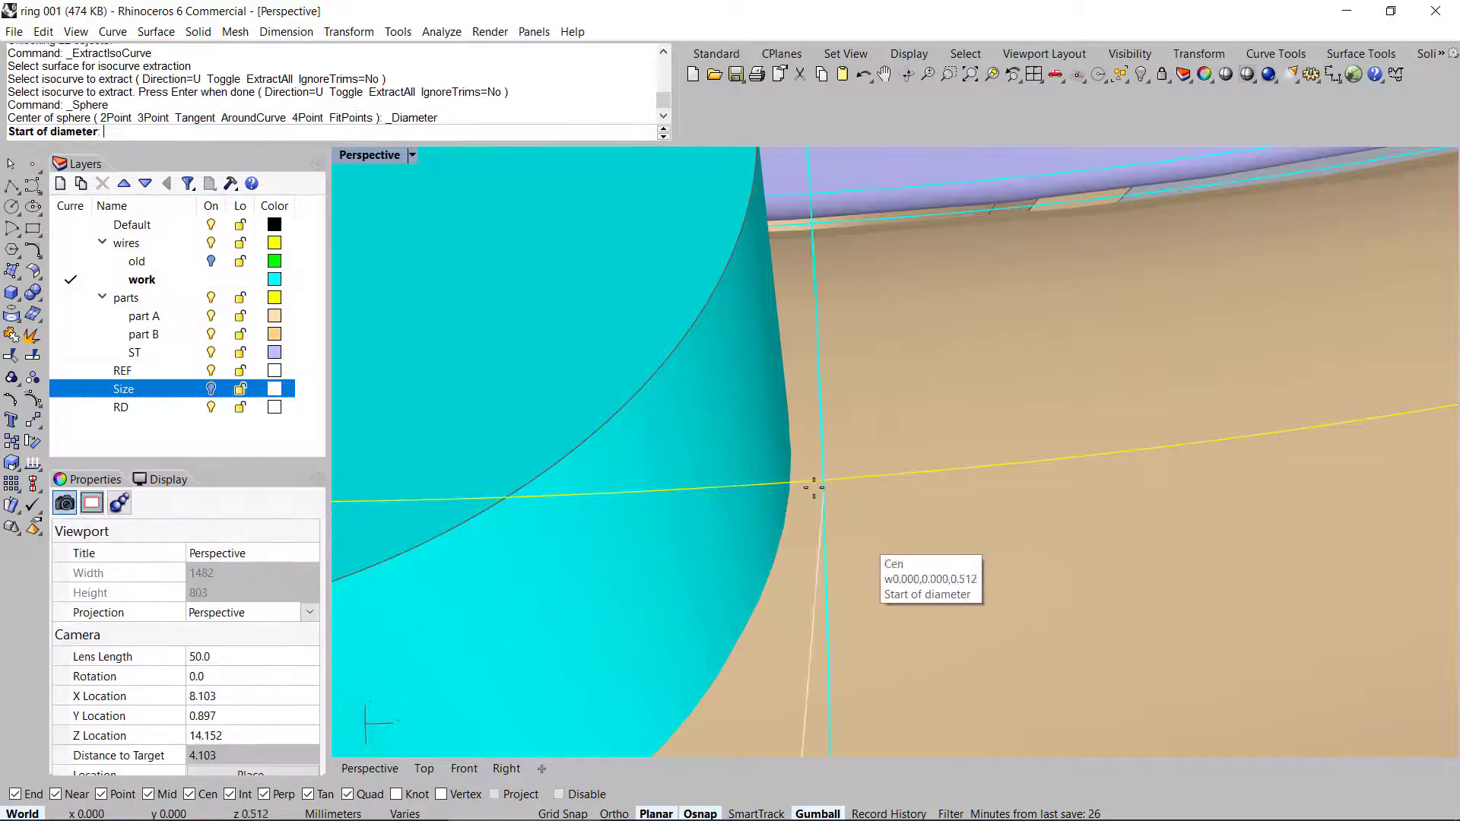
right_click_drag(798, 477, 919, 484)
left_click(927, 483)
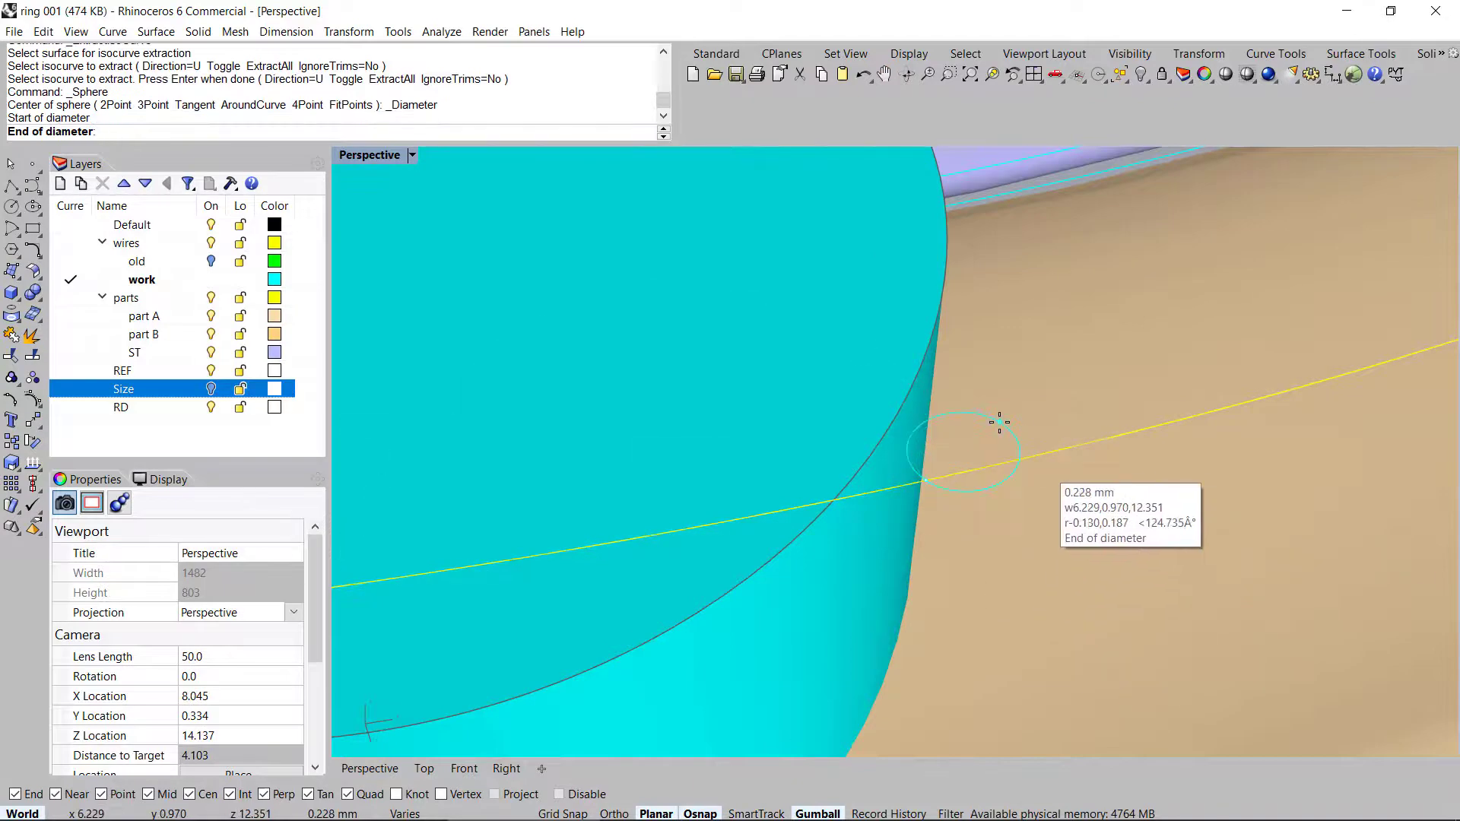
type(".2")
key("Return")
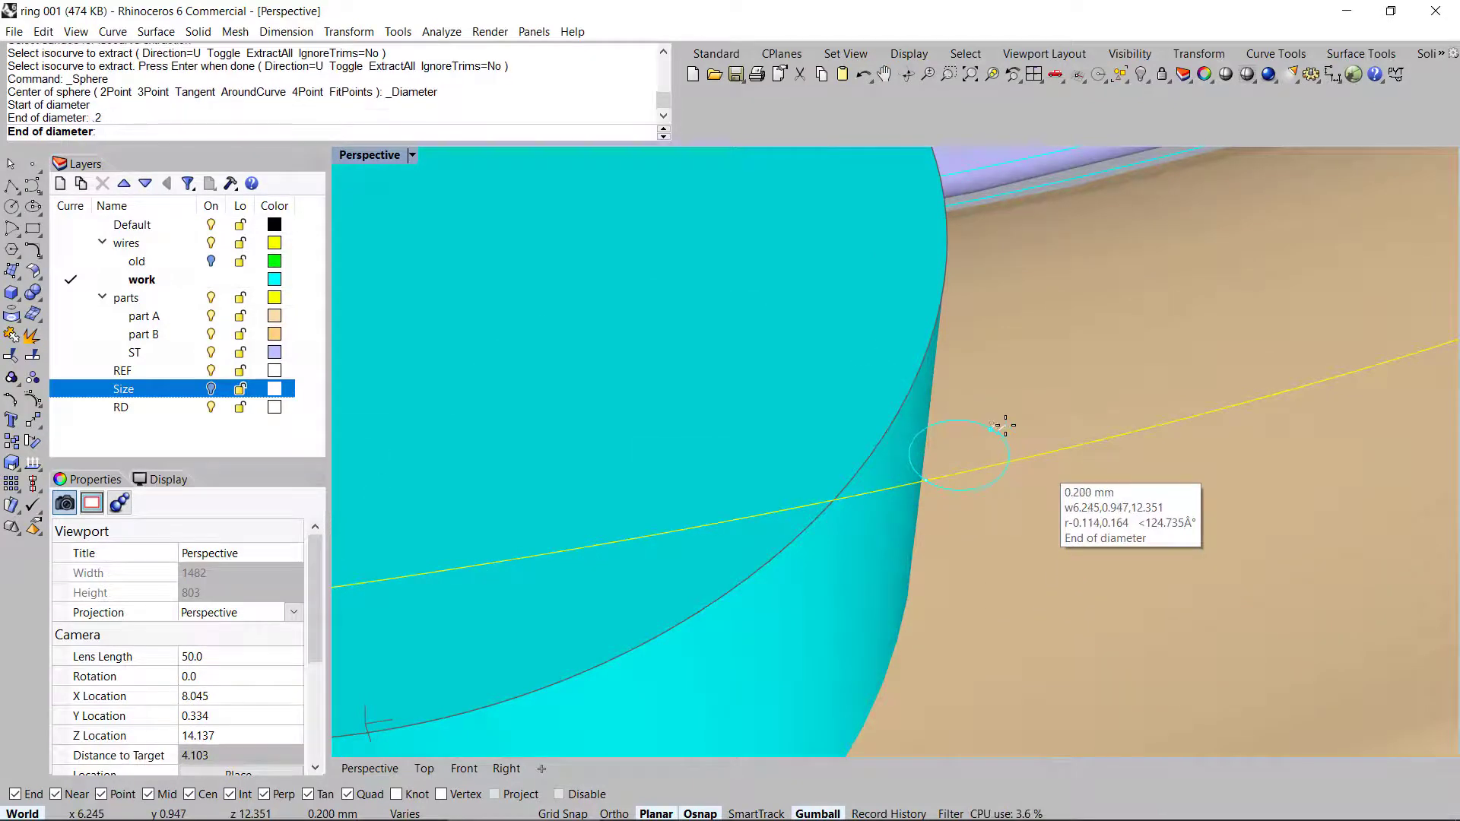
left_click(1046, 452)
right_click_drag(1046, 452, 977, 485)
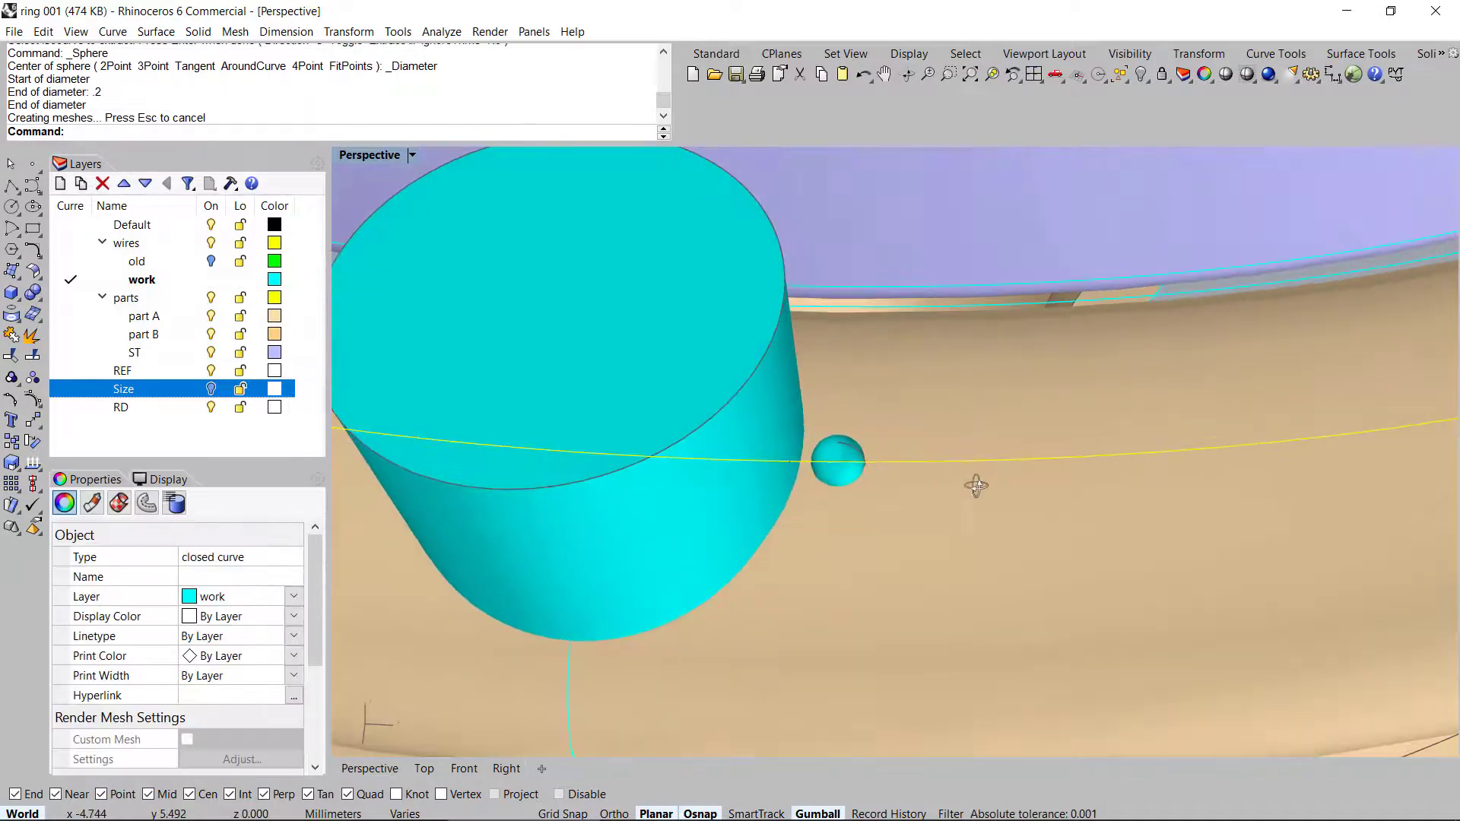
Move the small sphere slightly along the rim isocurve toward the cutter's side
scroll(800, 465, "up", 2)
left_click(873, 456)
scroll(889, 517, "up", 3)
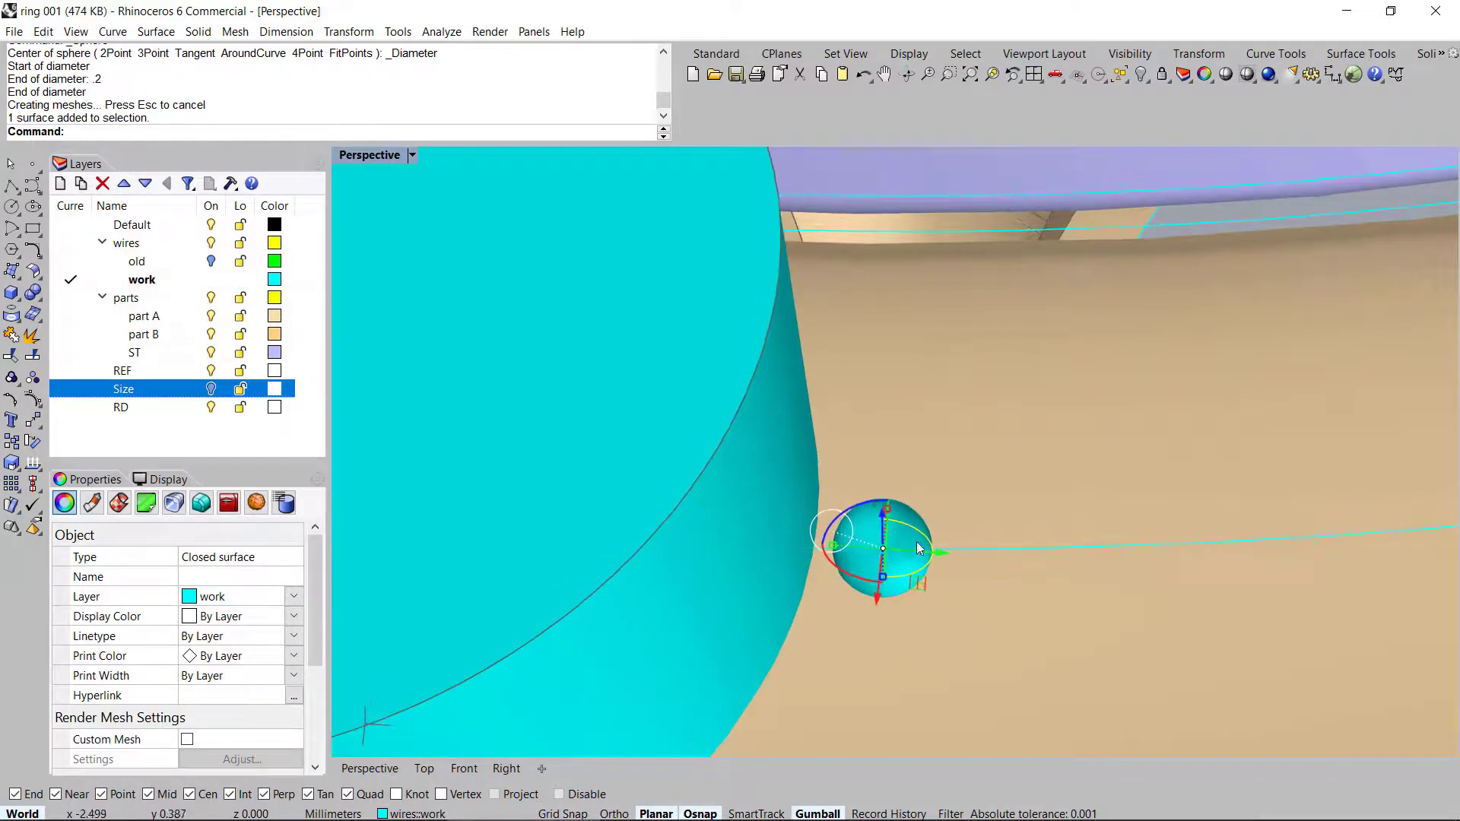
left_click_drag(936, 552, 920, 555)
scroll(919, 555, "down", 5)
right_click_drag(913, 532, 874, 479)
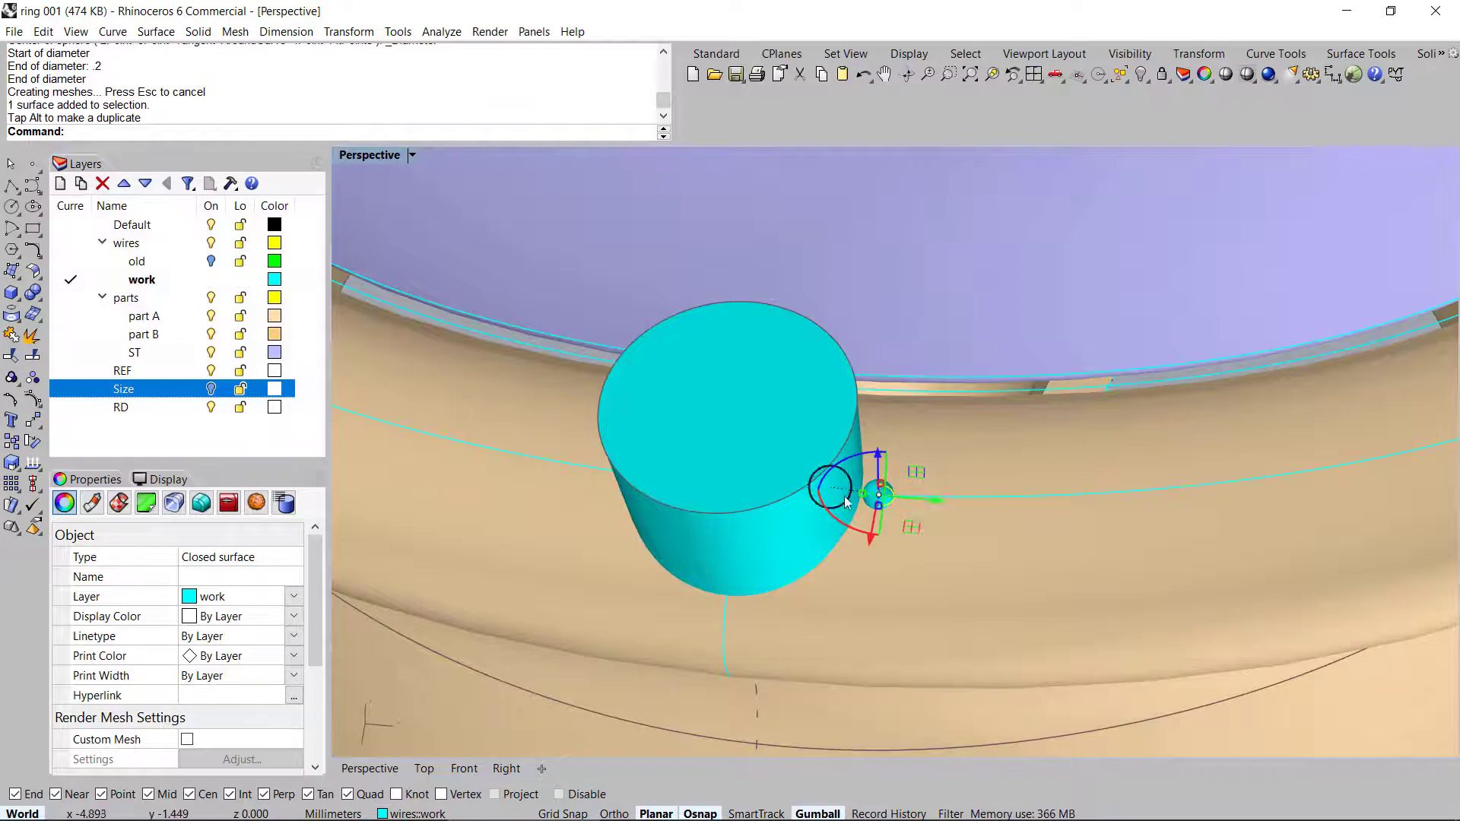
scroll(867, 495, "down", 5)
scroll(863, 482, "up", 7)
mouse_move(901, 532)
right_mouse_down()
mouse_move(880, 501)
mouse_move(894, 520)
right_mouse_up()
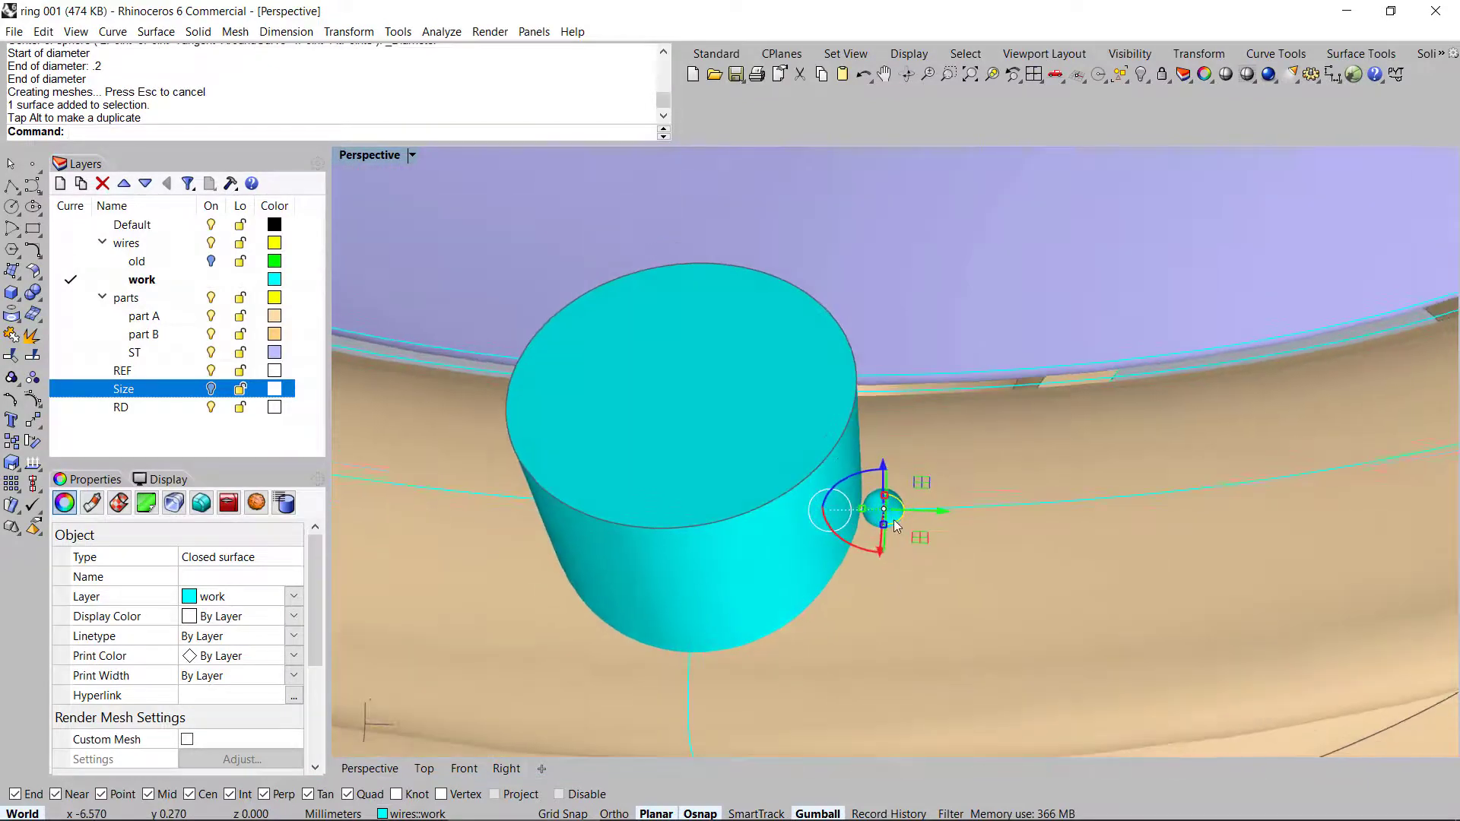
right_click_drag(681, 563, 748, 595)
left_click(750, 461)
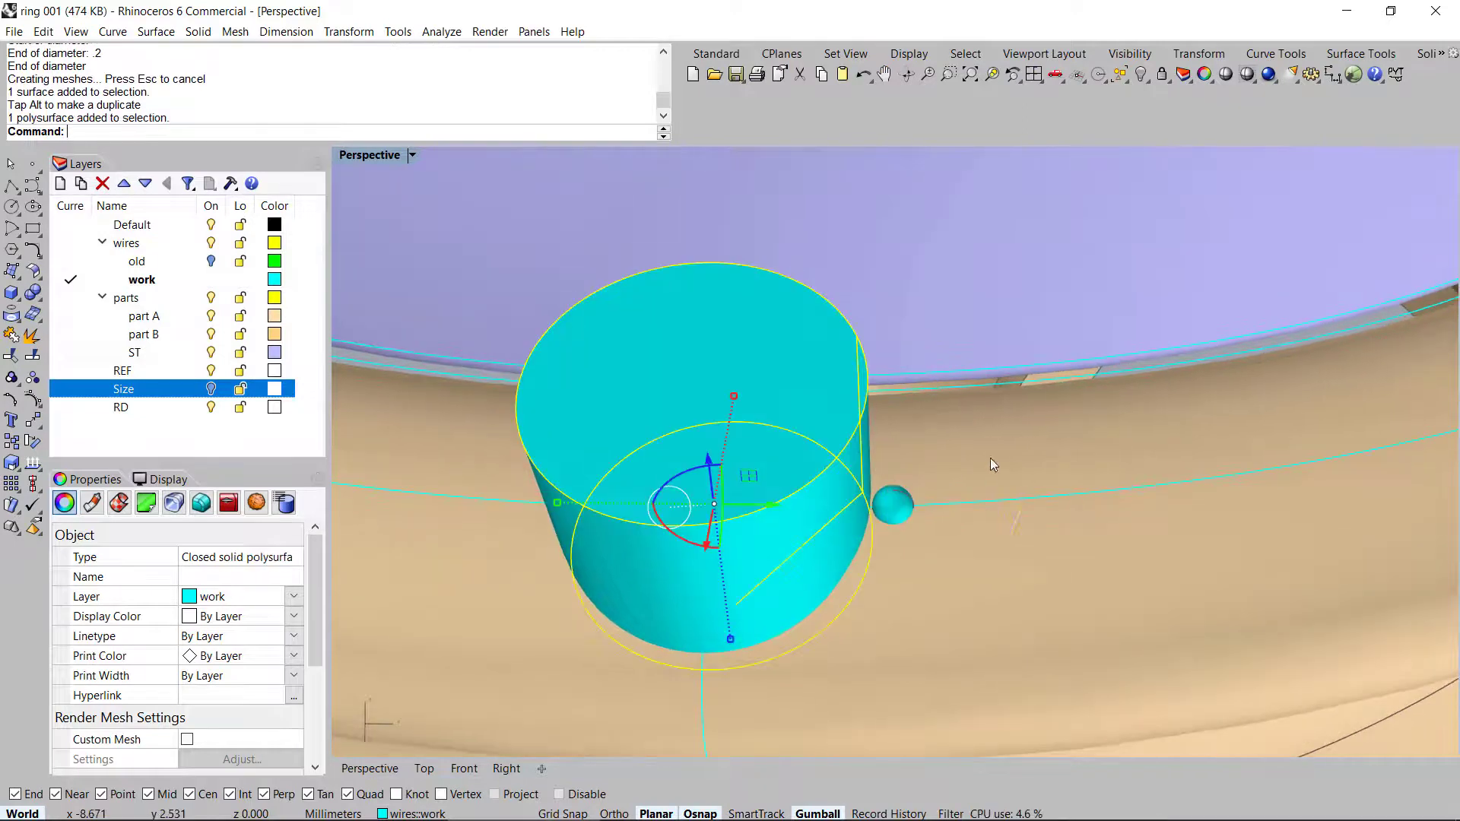
left_click(993, 504, "shift")
key("ctrl+i")
key("ctrl+l")
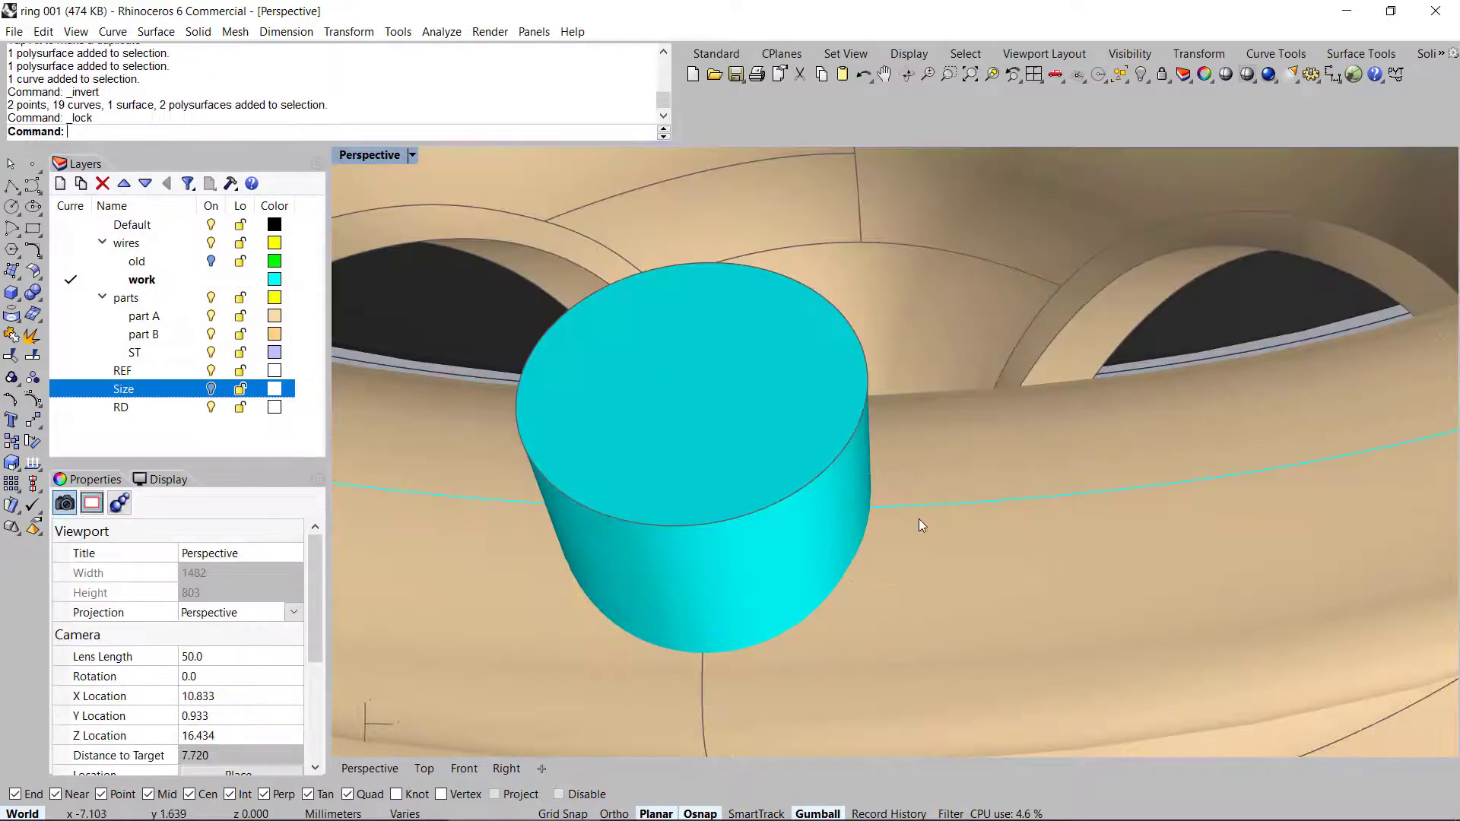
key("ctrl+z")
Lock everything except the sphere, cutter, rim isocurve and ring body, and set the viewport to Ghosted display
left_click(873, 488)
left_click(958, 533)
left_click(813, 431, "shift")
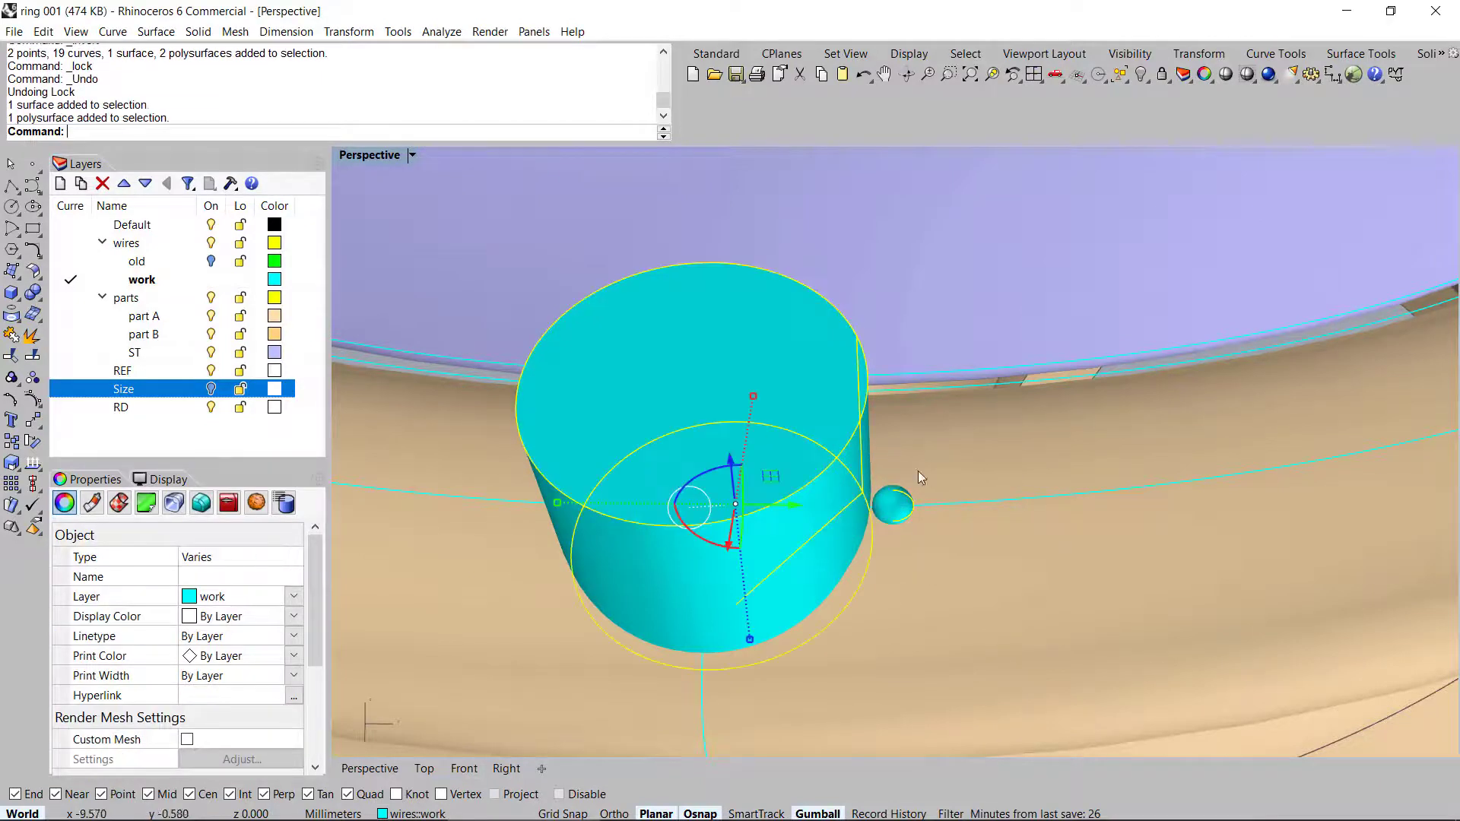
left_click(953, 500, "shift")
left_click(1002, 547)
left_click(969, 447, "shift")
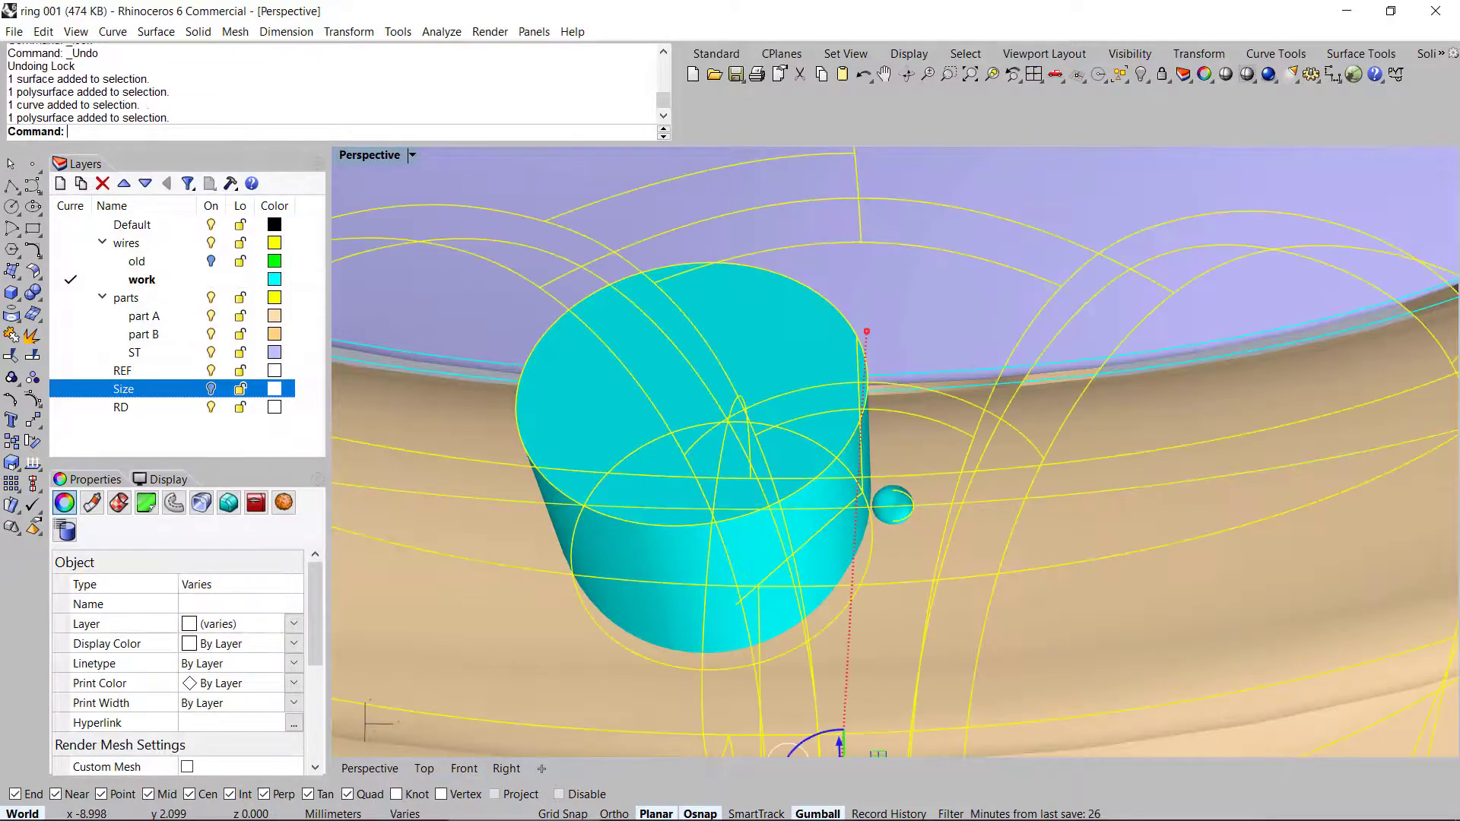
key("ctrl+i")
key("ctrl+l")
scroll(842, 511, "down", 7)
right_click_drag(841, 514, 818, 551)
scroll(717, 490, "up", 4)
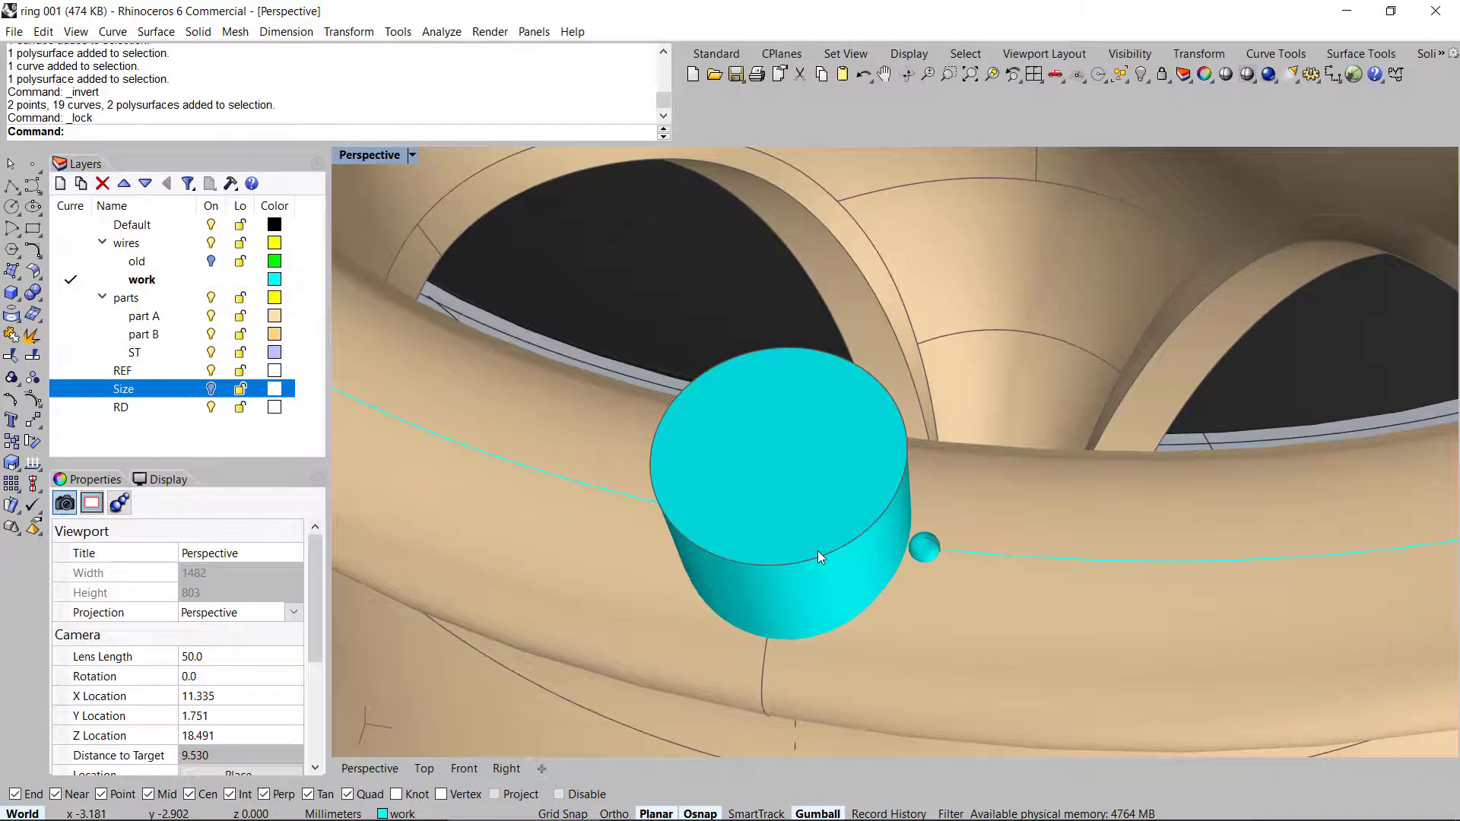
key("ctrl+alt+g")
scroll(805, 536, "up", 4)
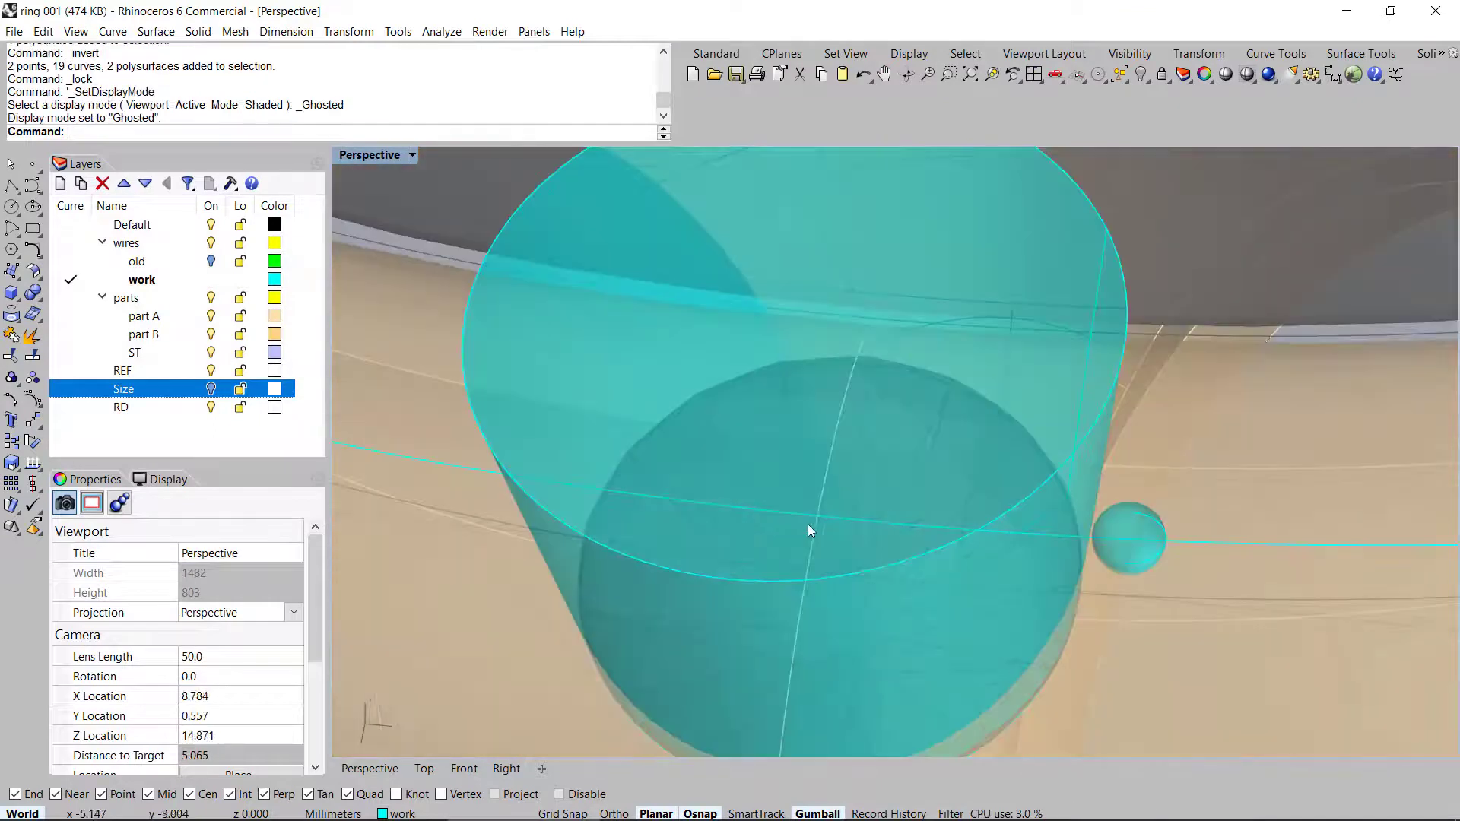
scroll(818, 518, "down", 5)
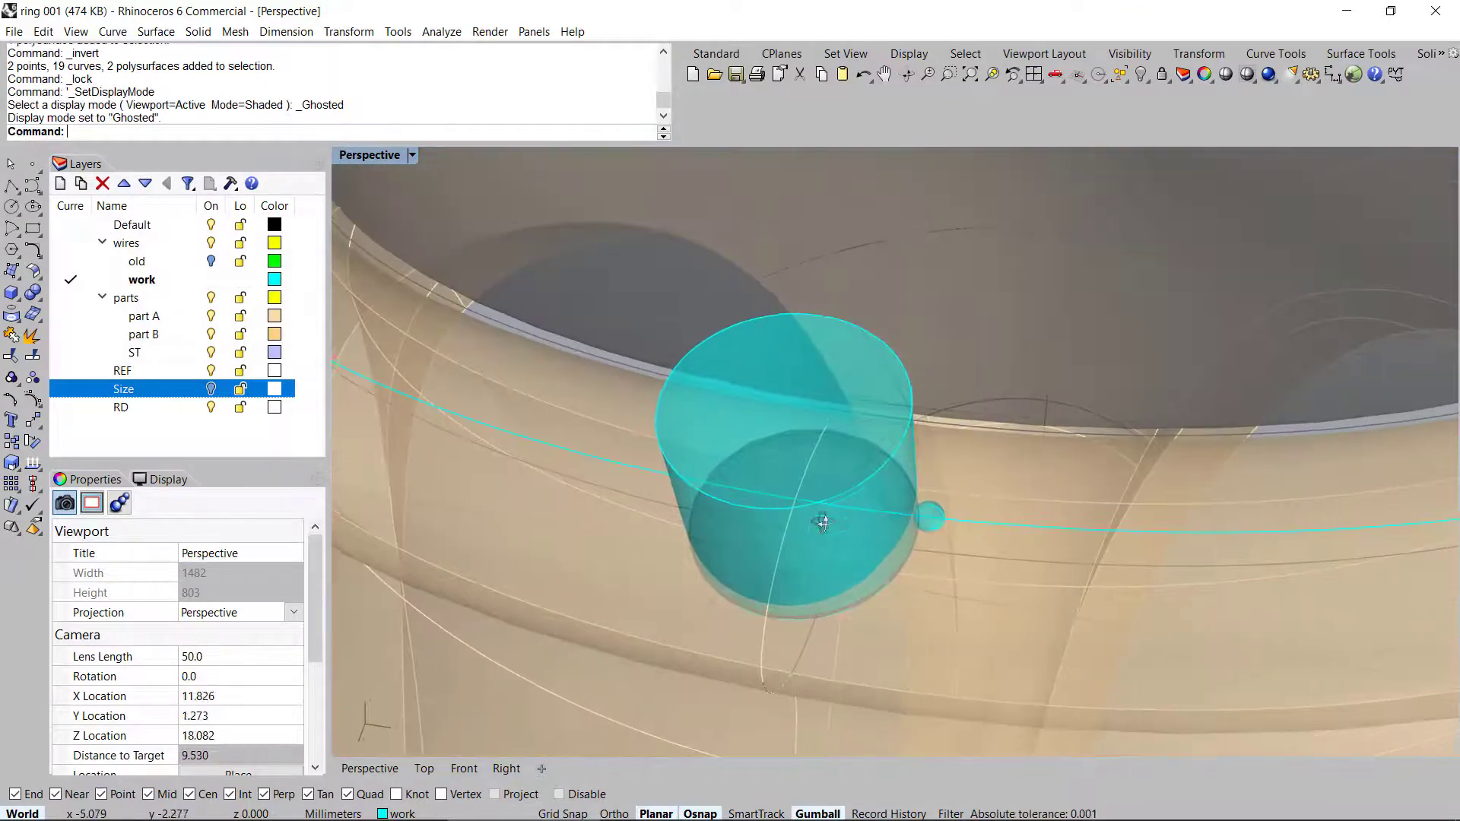
scroll(818, 518, "up", 4)
Array the cutter along the rim isocurve as 27 items with Freeform orientation, using the isocurve's crossing with the rim seam as base point
left_click(864, 193)
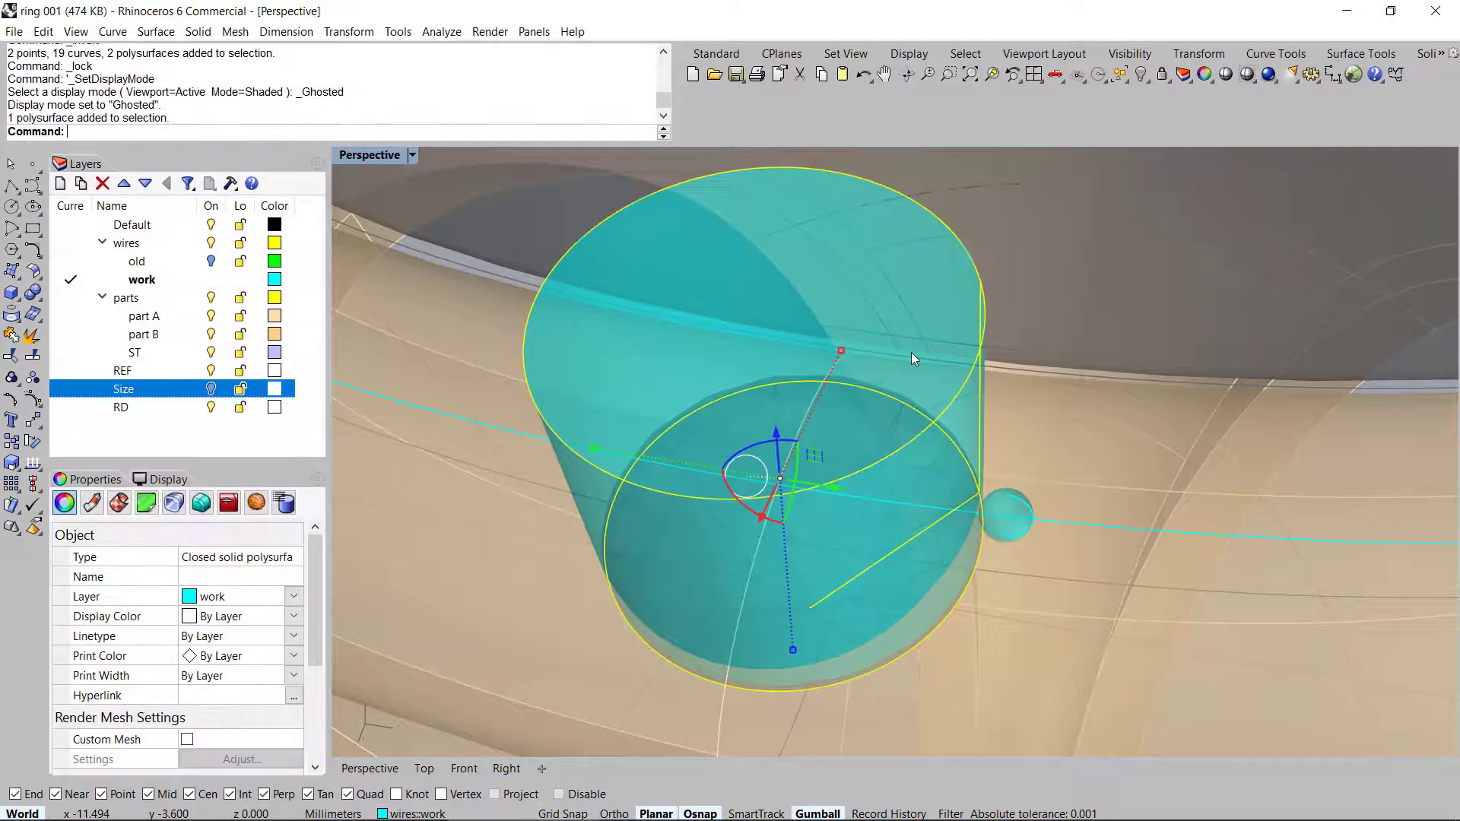
key("Return")
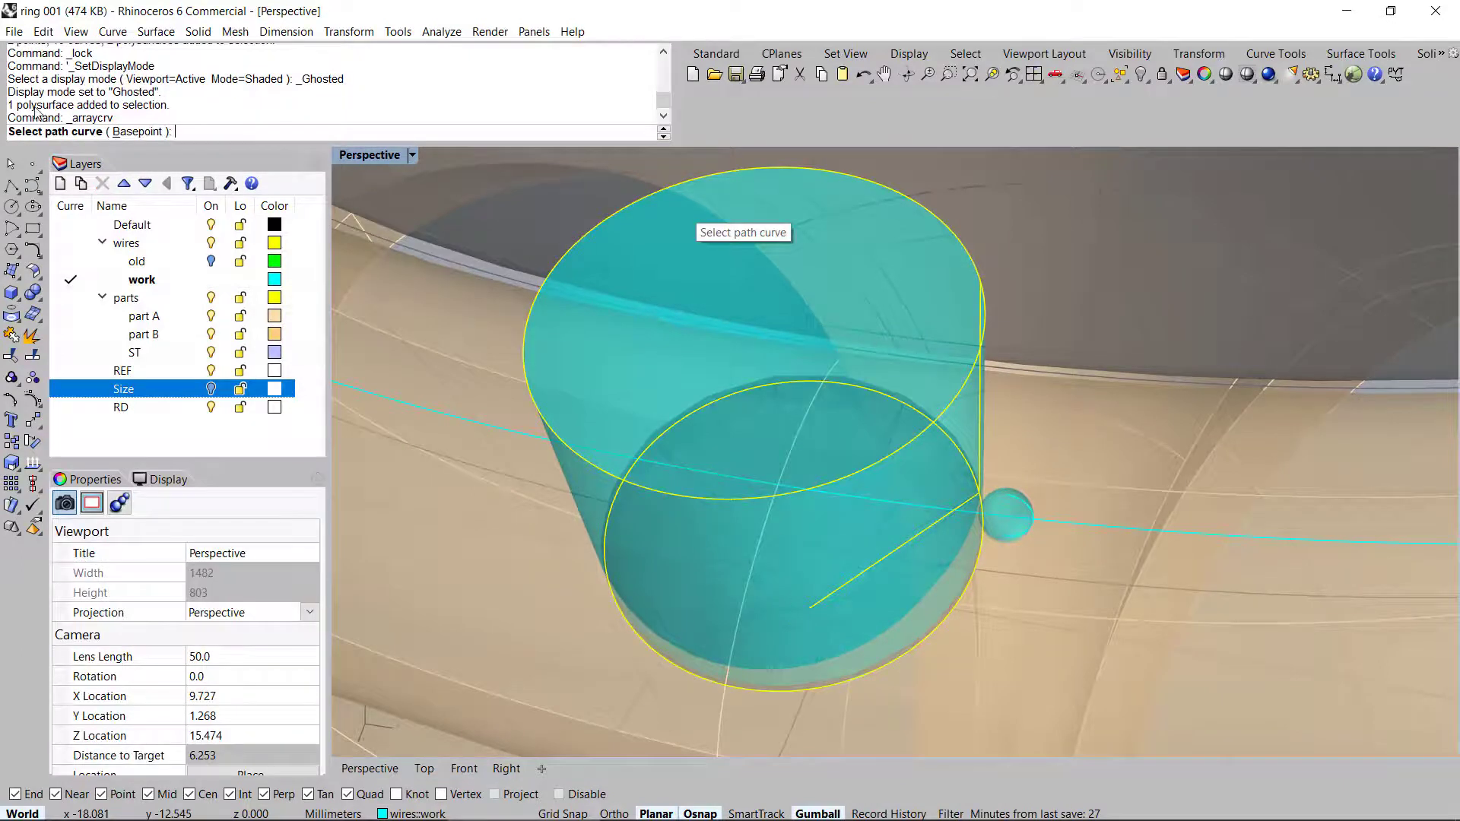
type("b")
key("Return")
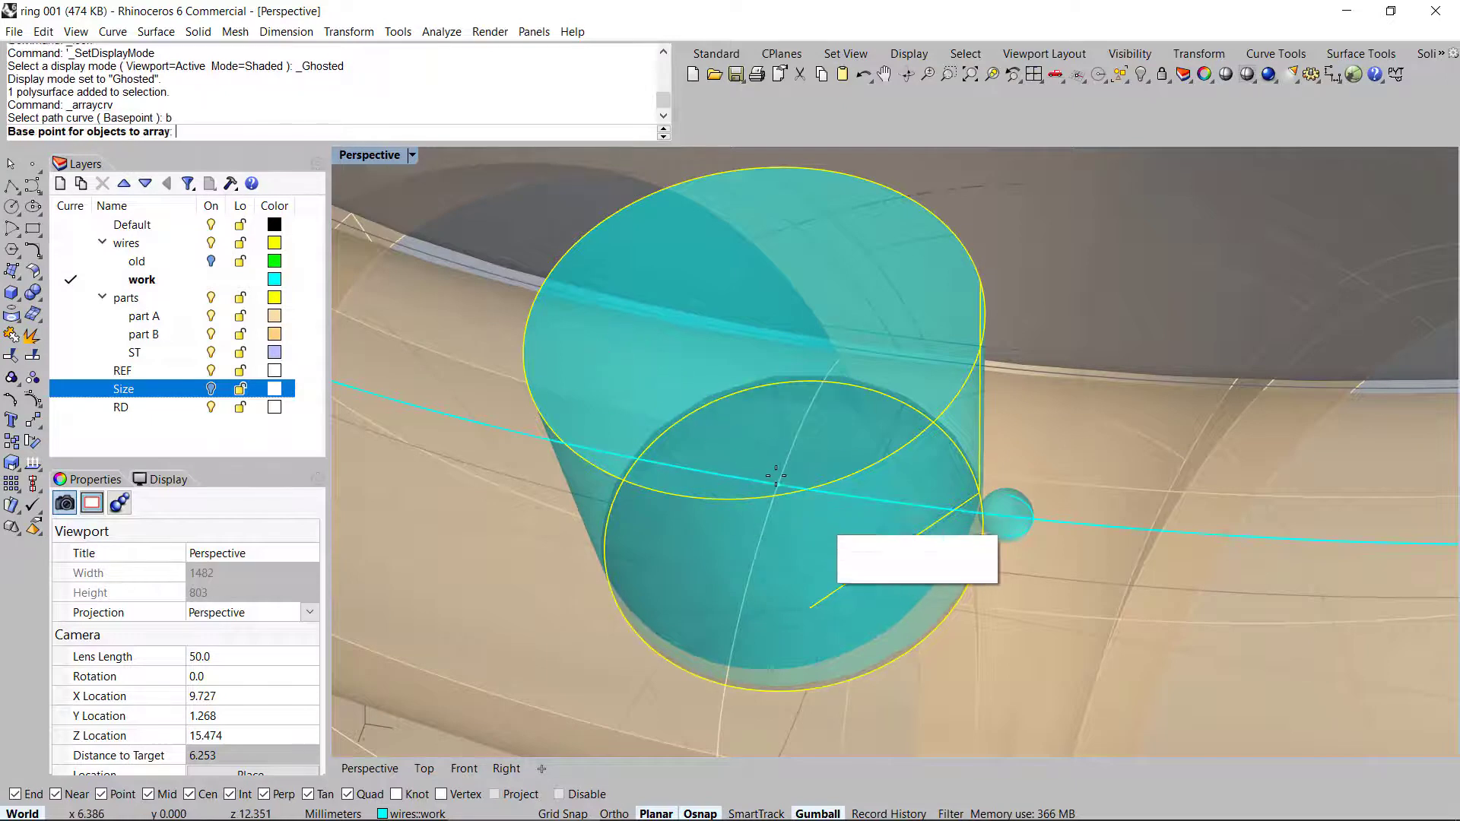
left_click(776, 477)
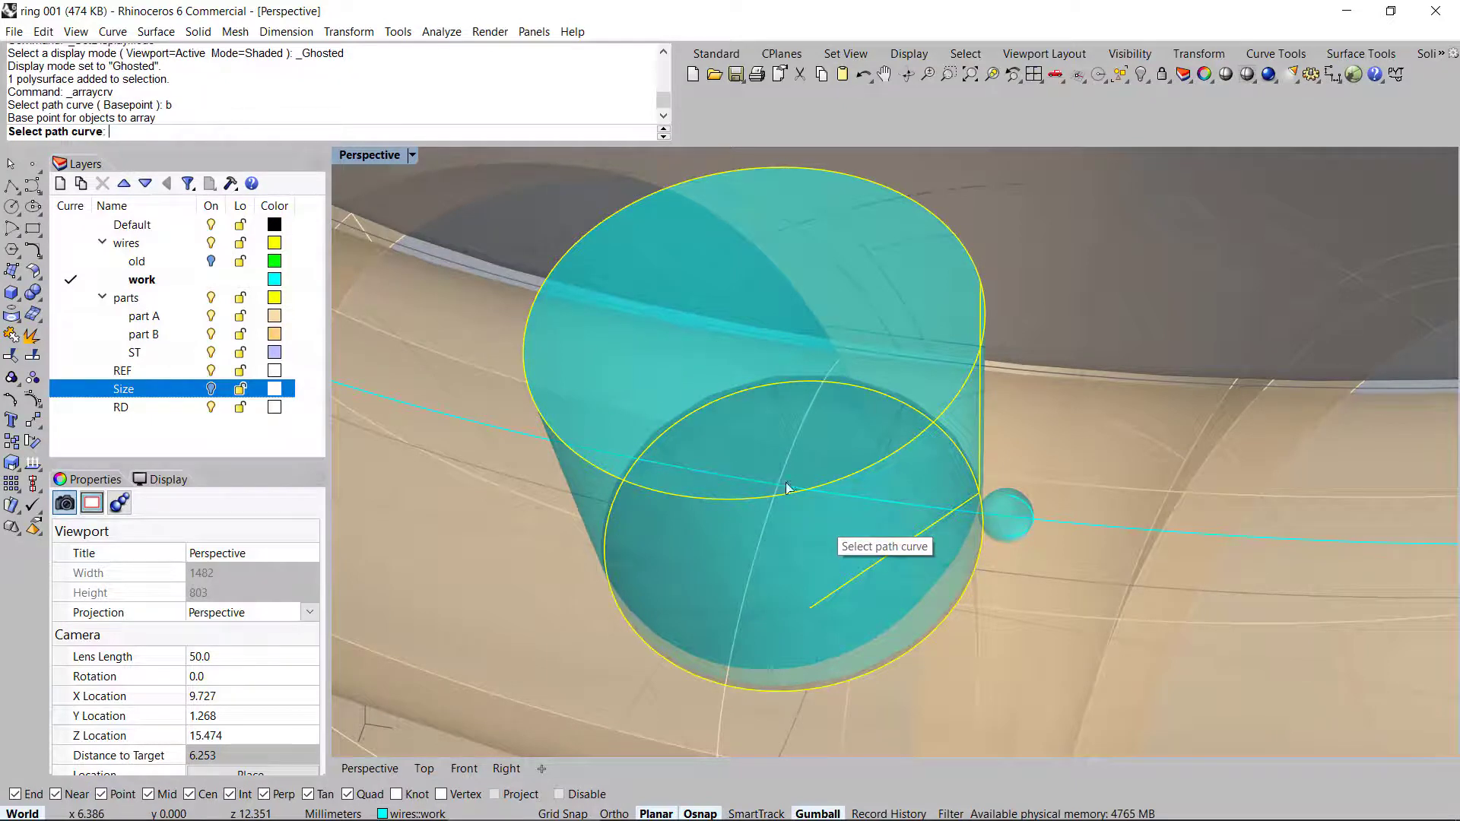
left_click(887, 502)
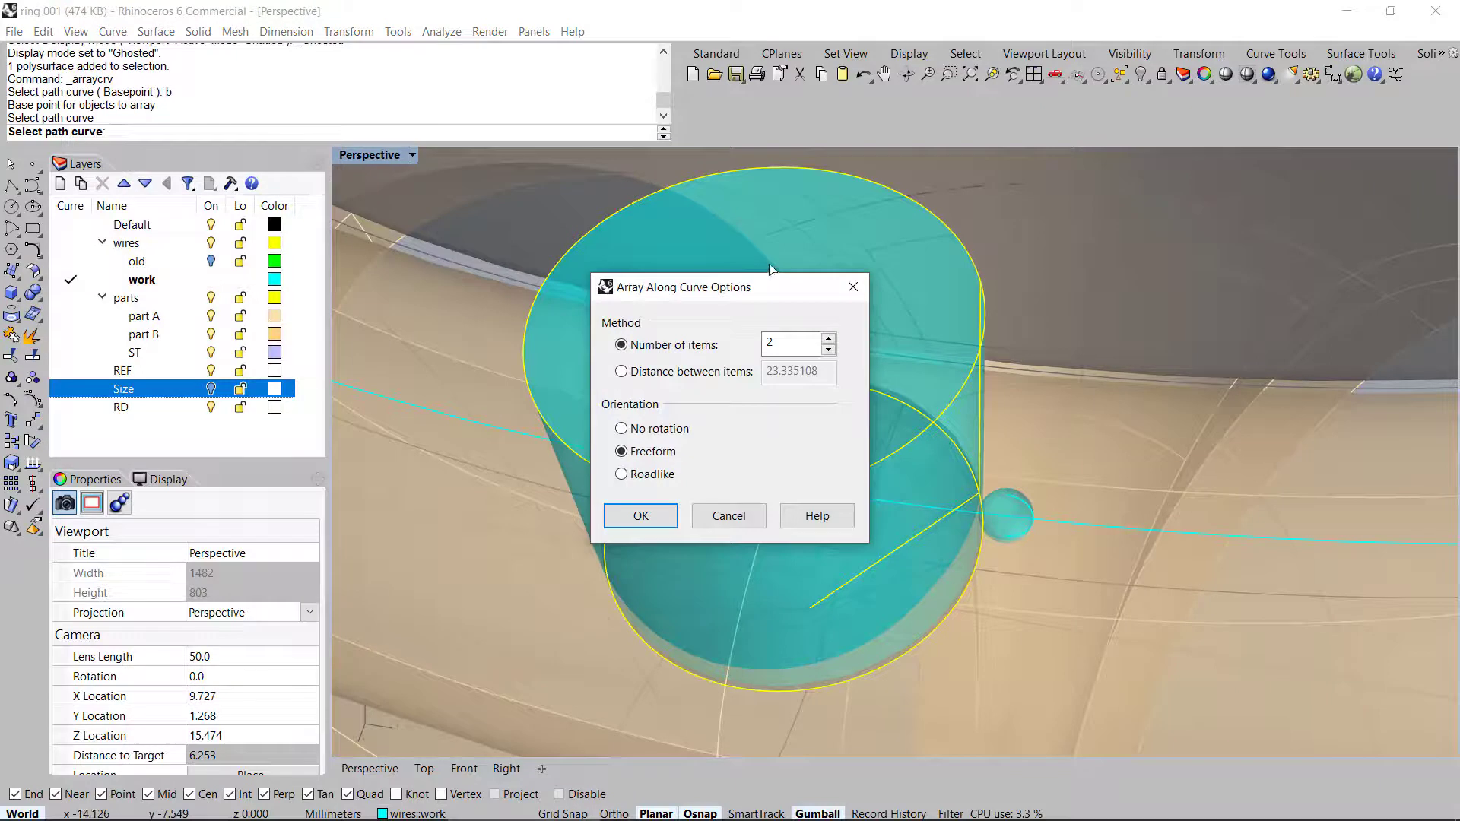
left_click_drag(775, 297, 608, 227)
scroll(882, 426, "down", 5)
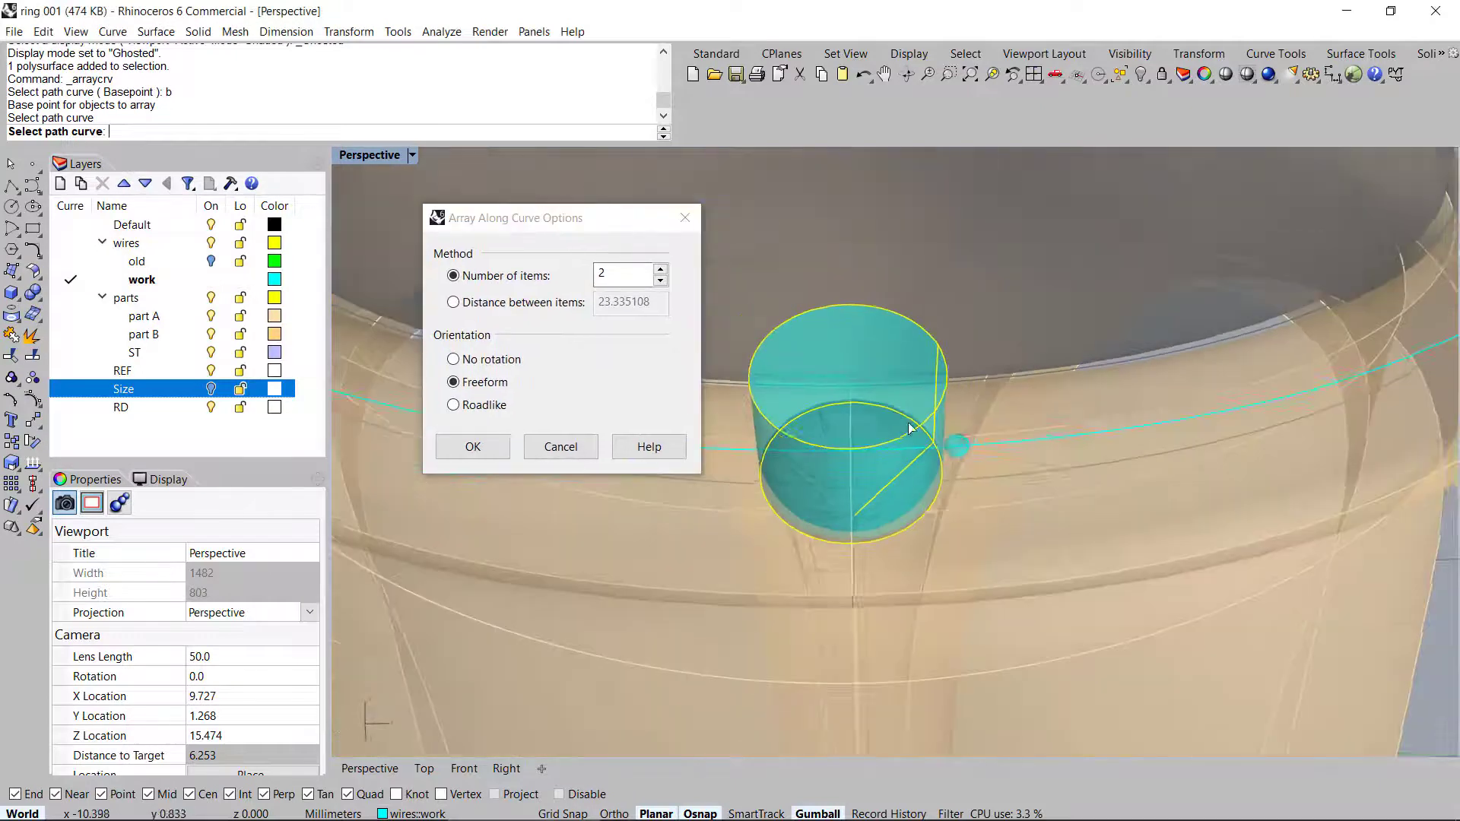
right_click_drag(882, 426, 880, 411)
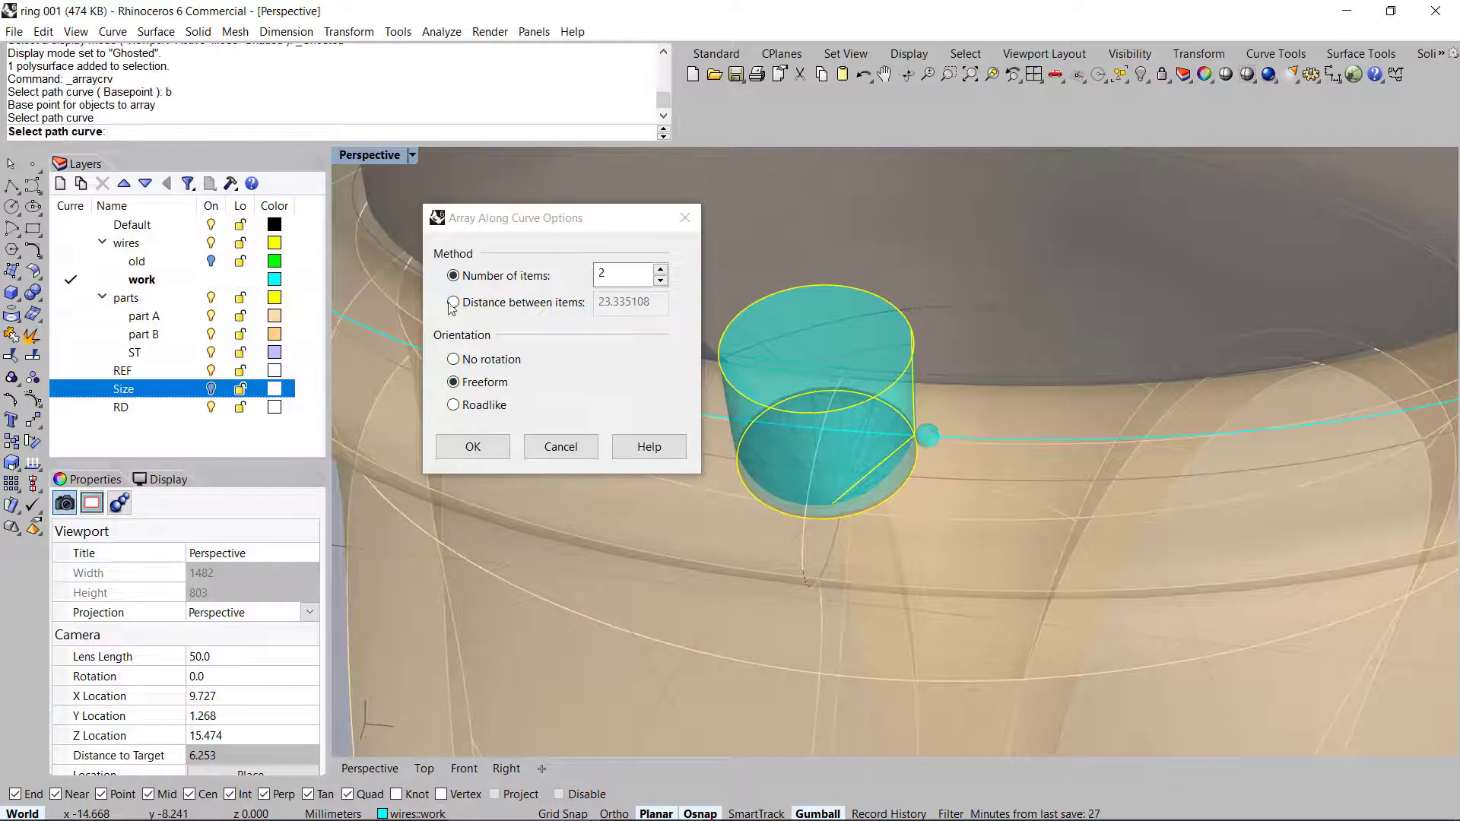
left_click(472, 312)
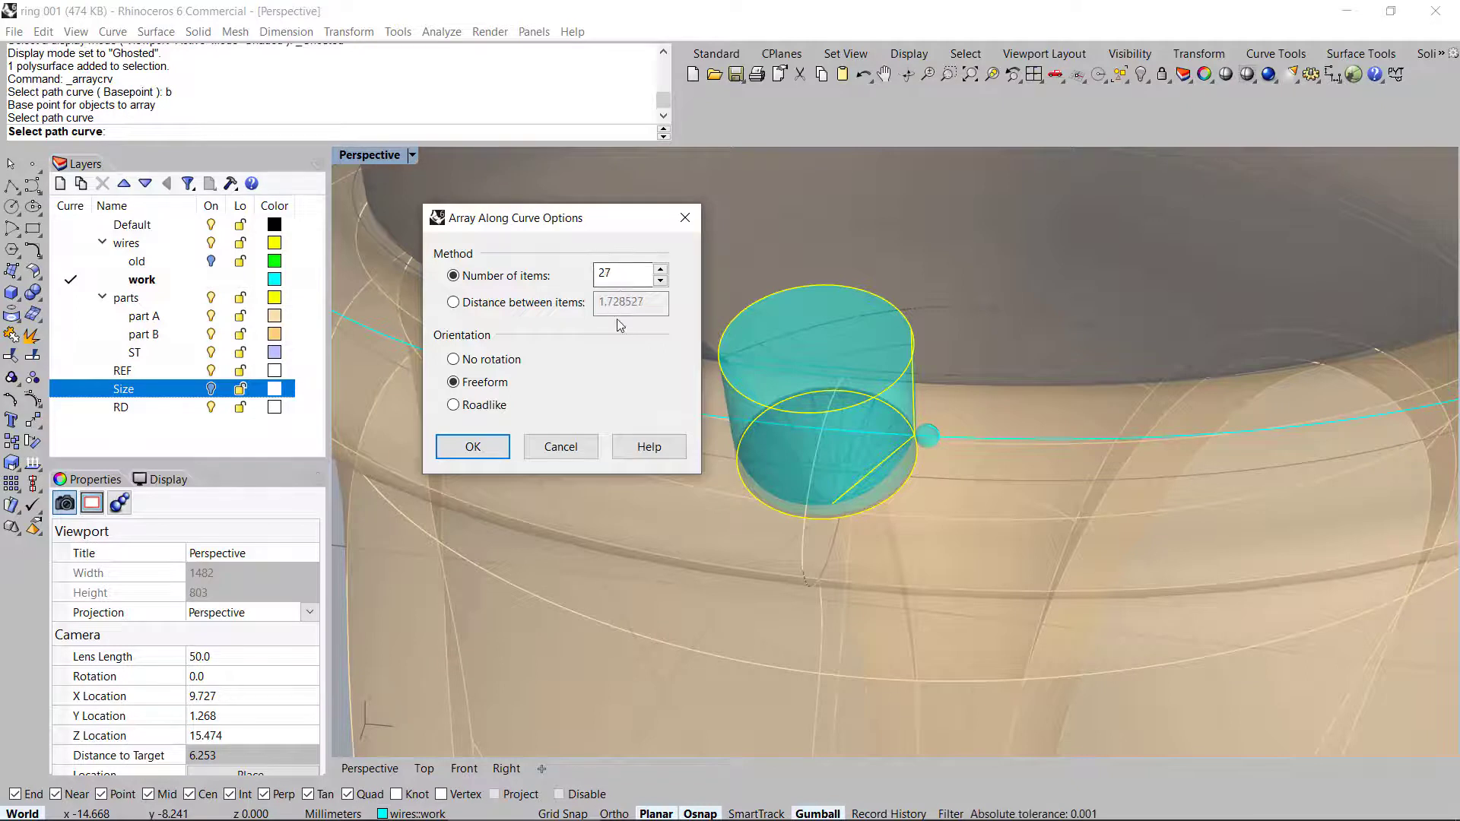
key("Return")
scroll(984, 409, "up", 5)
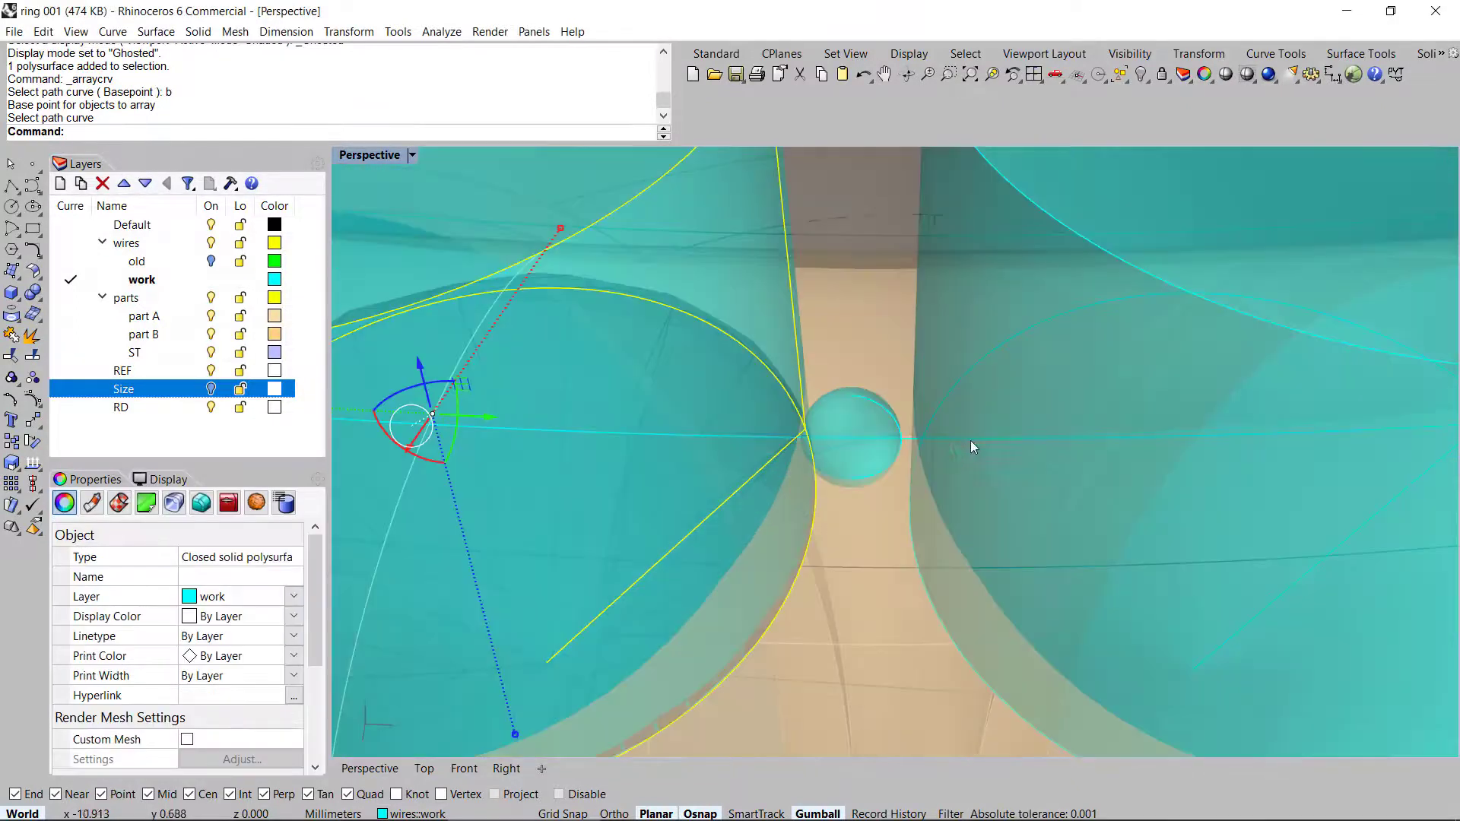
scroll(996, 441, "down", 10)
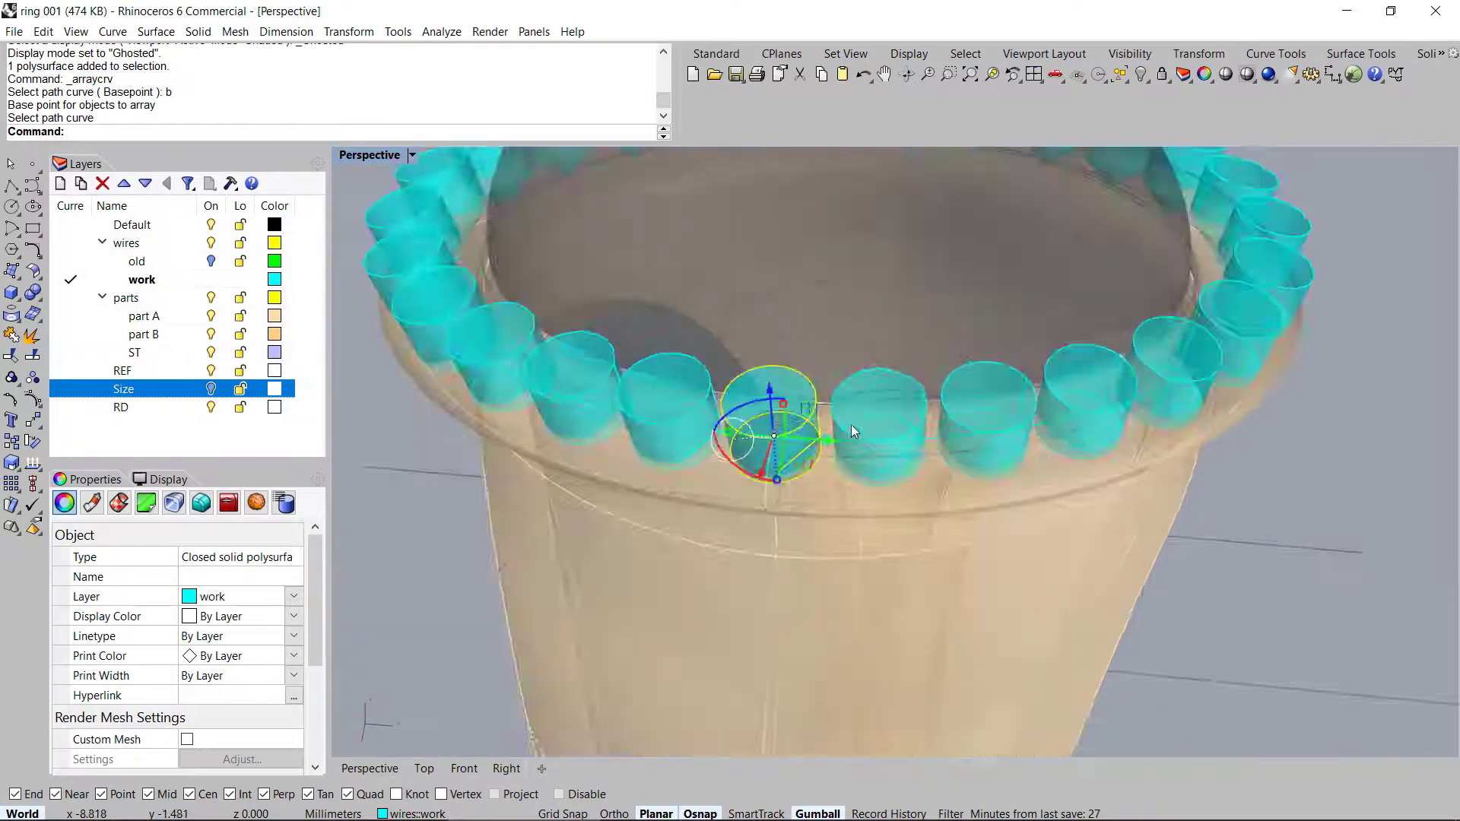
right_click_drag(1035, 424, 870, 453)
scroll(912, 443, "up", 8)
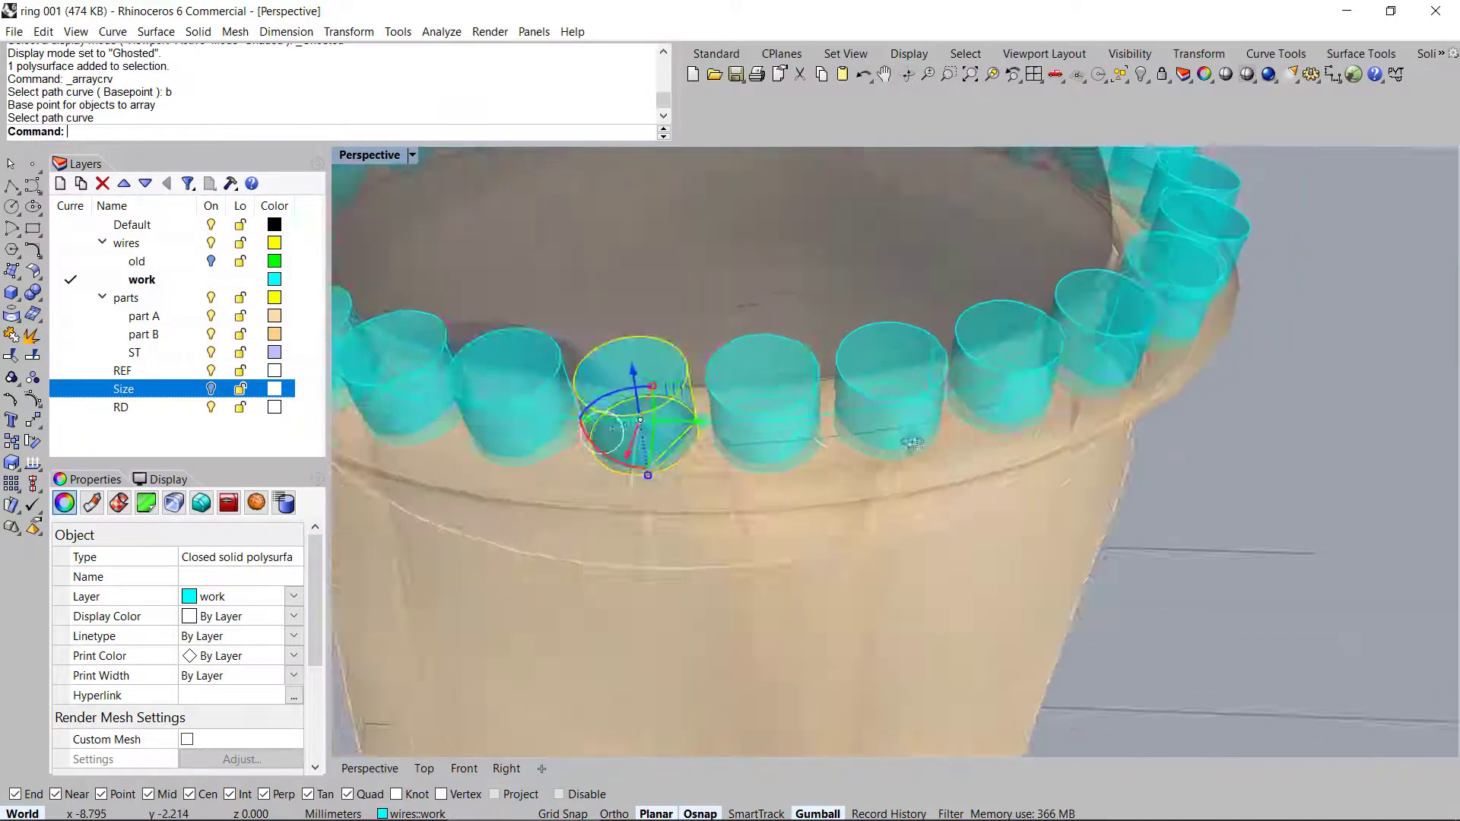
Delete the small spacing sphere between the arrayed cutters on the rim isocurve
right_click_drag(912, 443, 1063, 455)
scroll(1084, 357, "down", 8)
scroll(912, 418, "up", 8)
scroll(1002, 473, "up", 12)
scroll(950, 465, "down", 8)
scroll(1062, 454, "up", 15)
scroll(1068, 475, "down", 12)
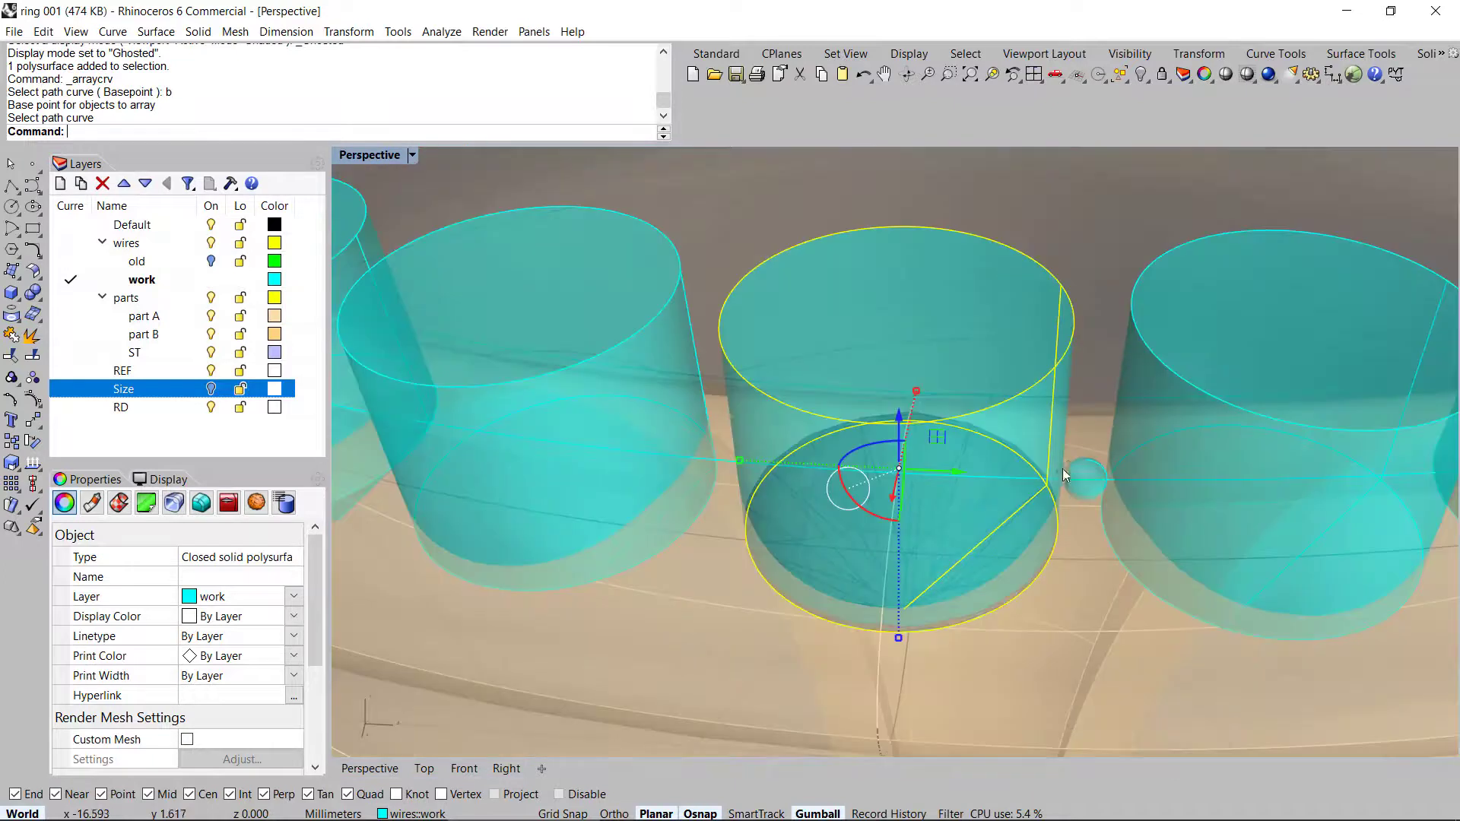
left_click(1018, 487)
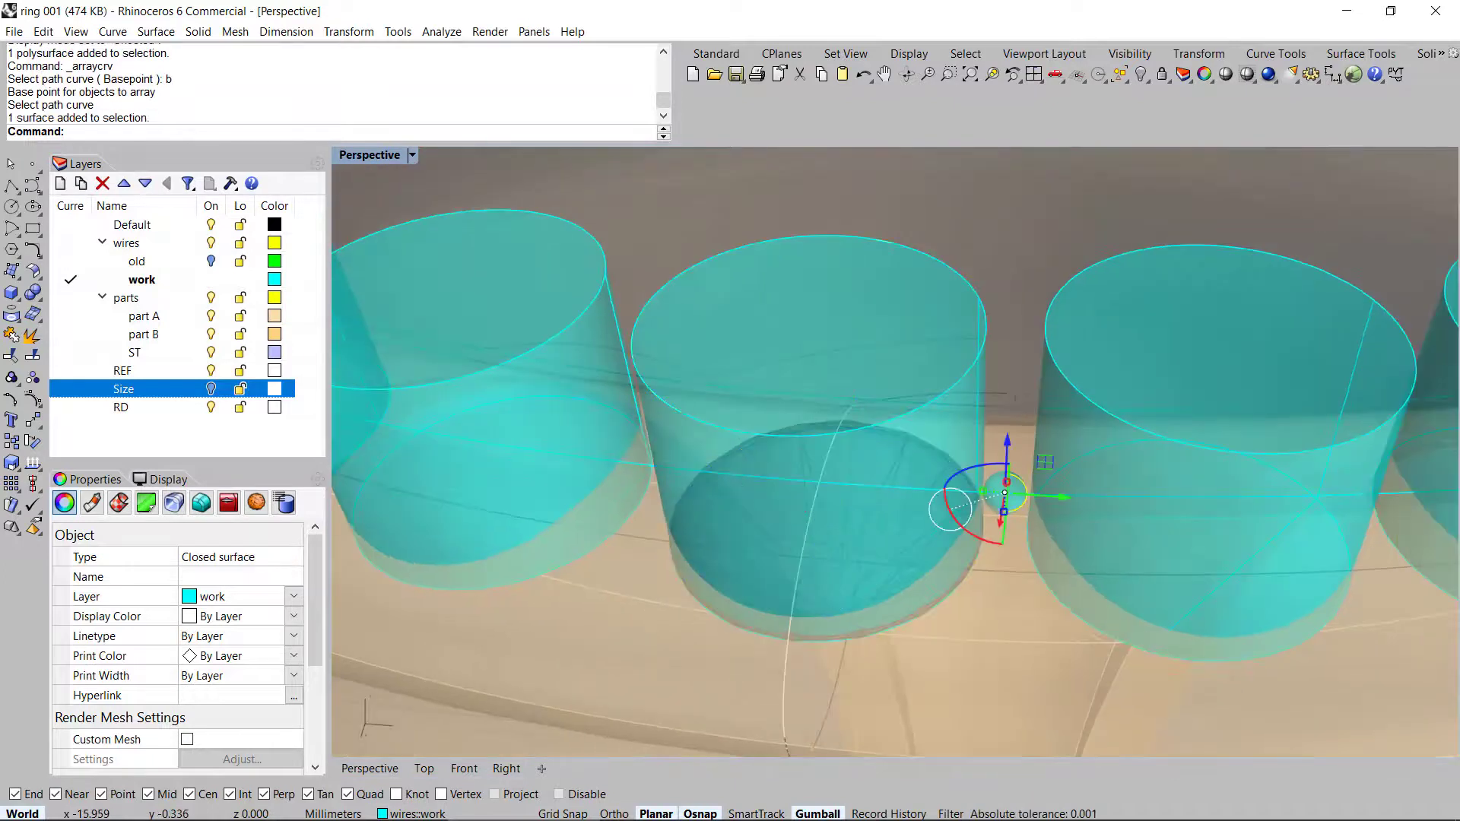
key("Delete")
scroll(692, 435, "down", 10)
scroll(793, 449, "down", 2)
Set the viewport to Shaded display and subtract all arrayed cutters from the ring body with Boolean Difference
key("ctrl+alt+s")
left_click(793, 449)
right_click_drag(793, 449, 726, 371)
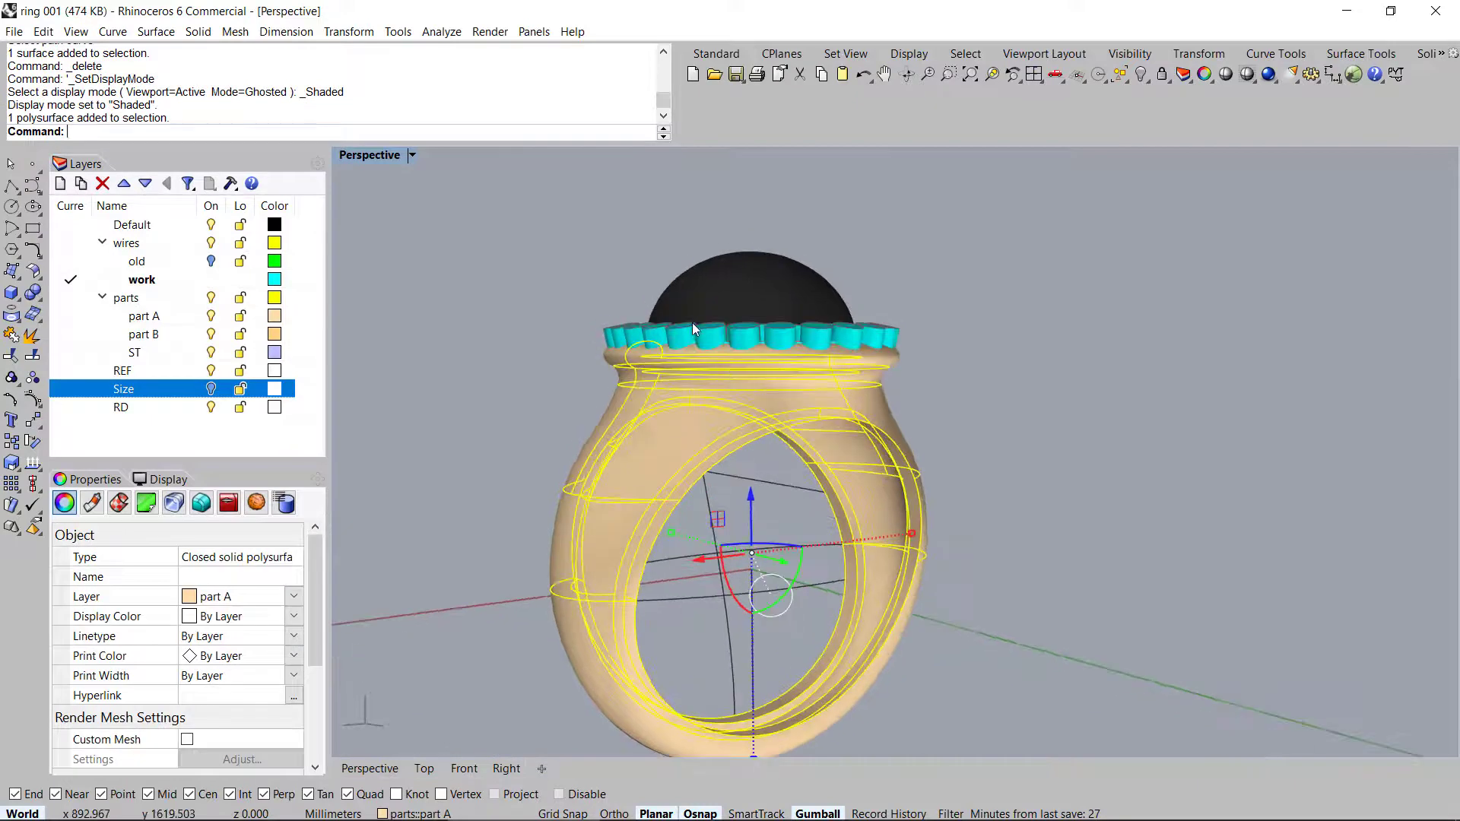
key("ctrl+d")
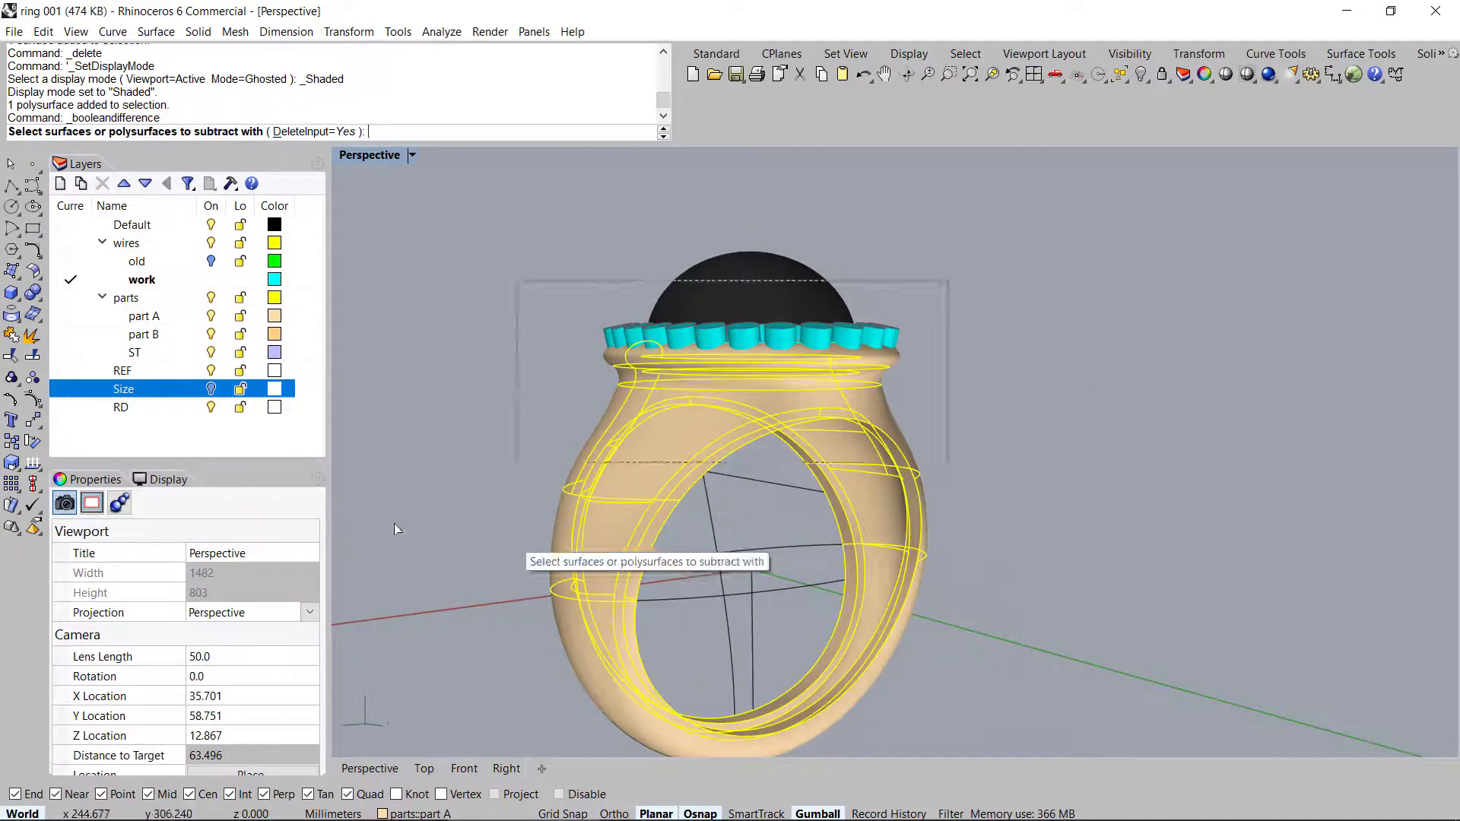
left_click(825, 338)
key("Return")
Clear the selection and unlock all locked objects
right_click_drag(835, 292, 832, 455)
left_click(961, 331)
key("ctrl+alt+l")
Examine the stone seats cut around the rim and the overall ring from several sides
scroll(805, 466, "up", 8)
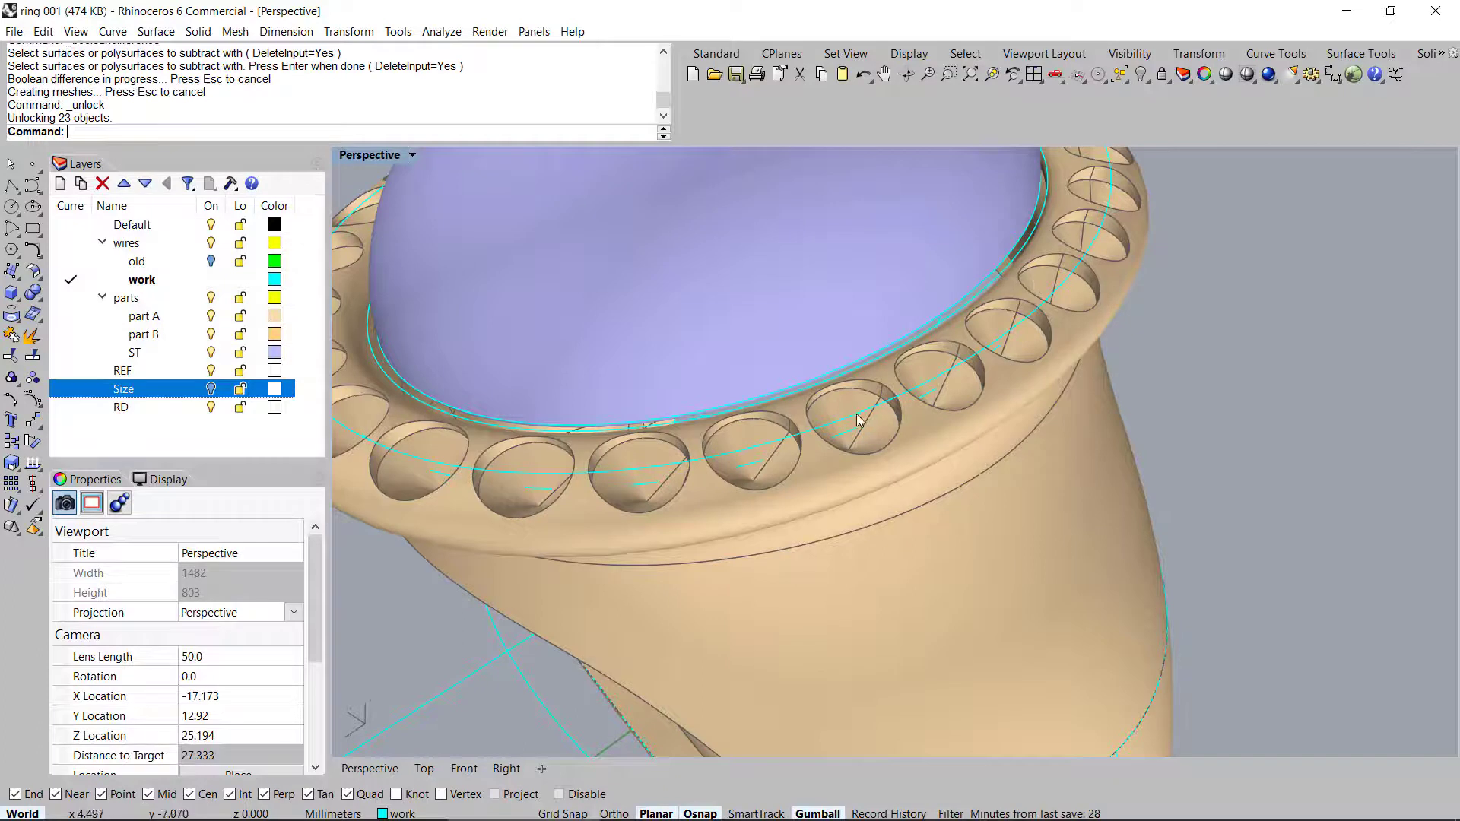
scroll(1038, 389, "down", 6)
right_click_drag(1011, 357, 1030, 437)
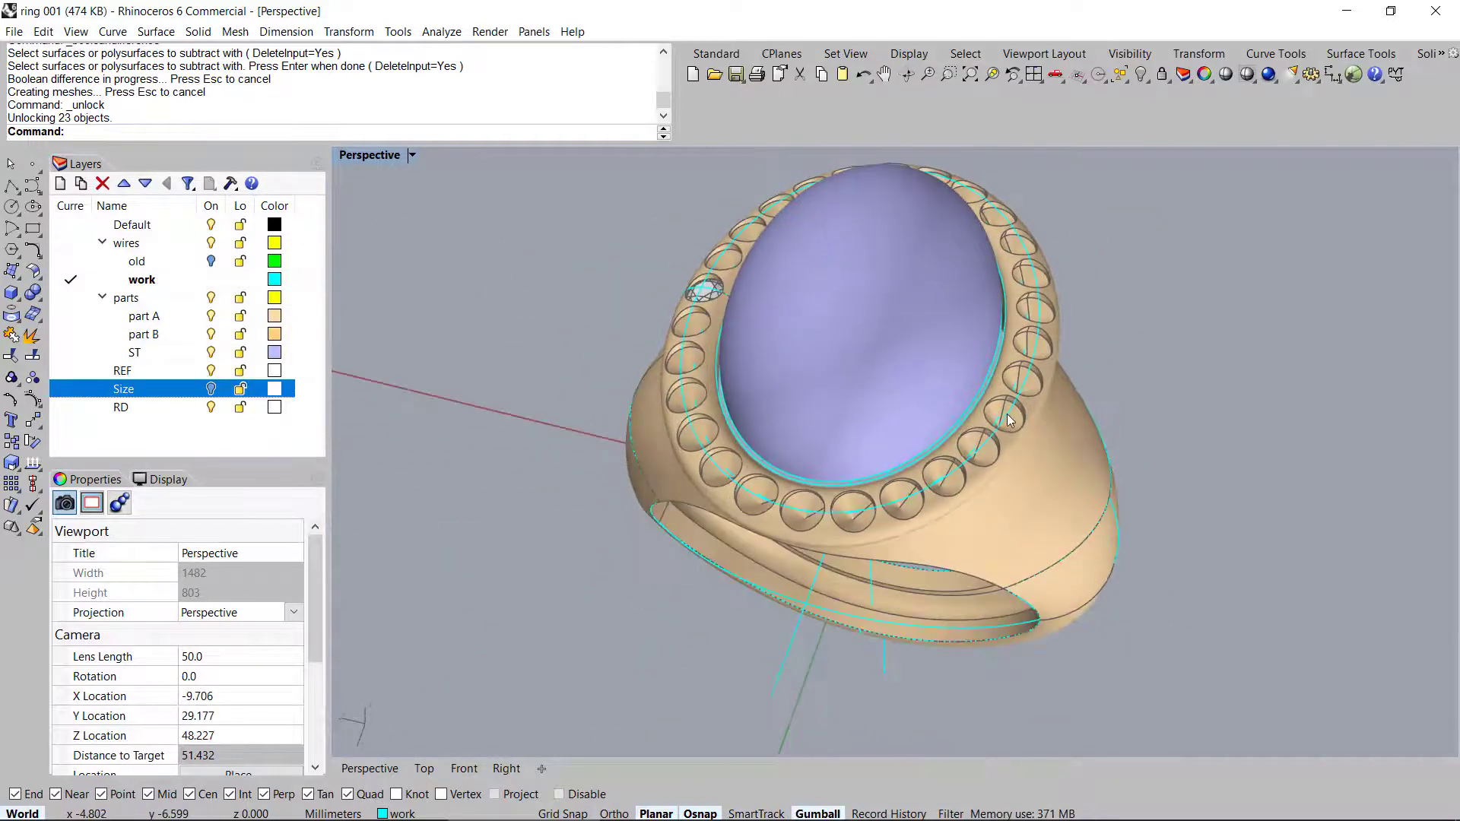
right_click_drag(943, 427, 1002, 367)
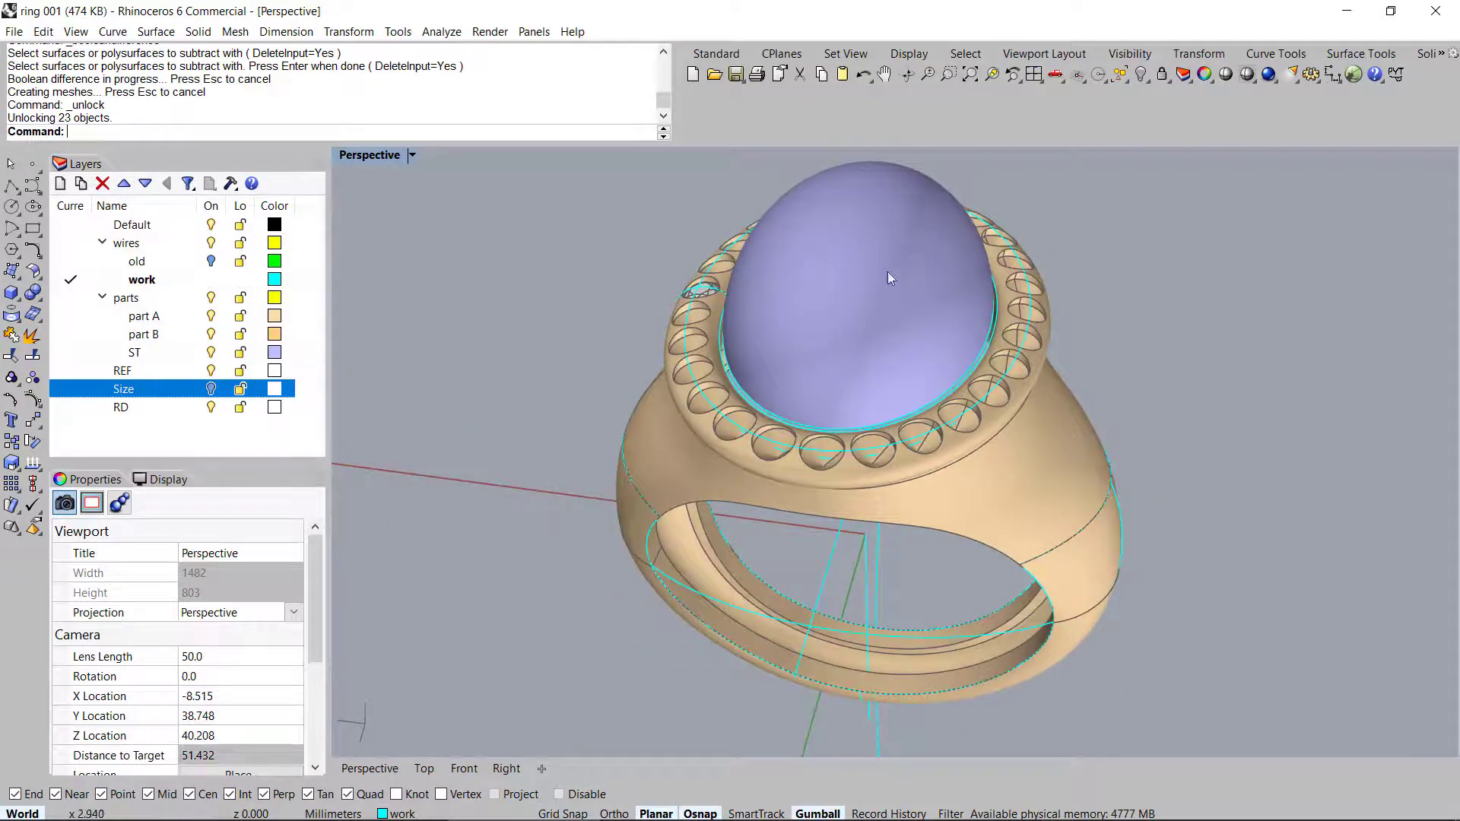
right_click_drag(756, 403, 968, 354)
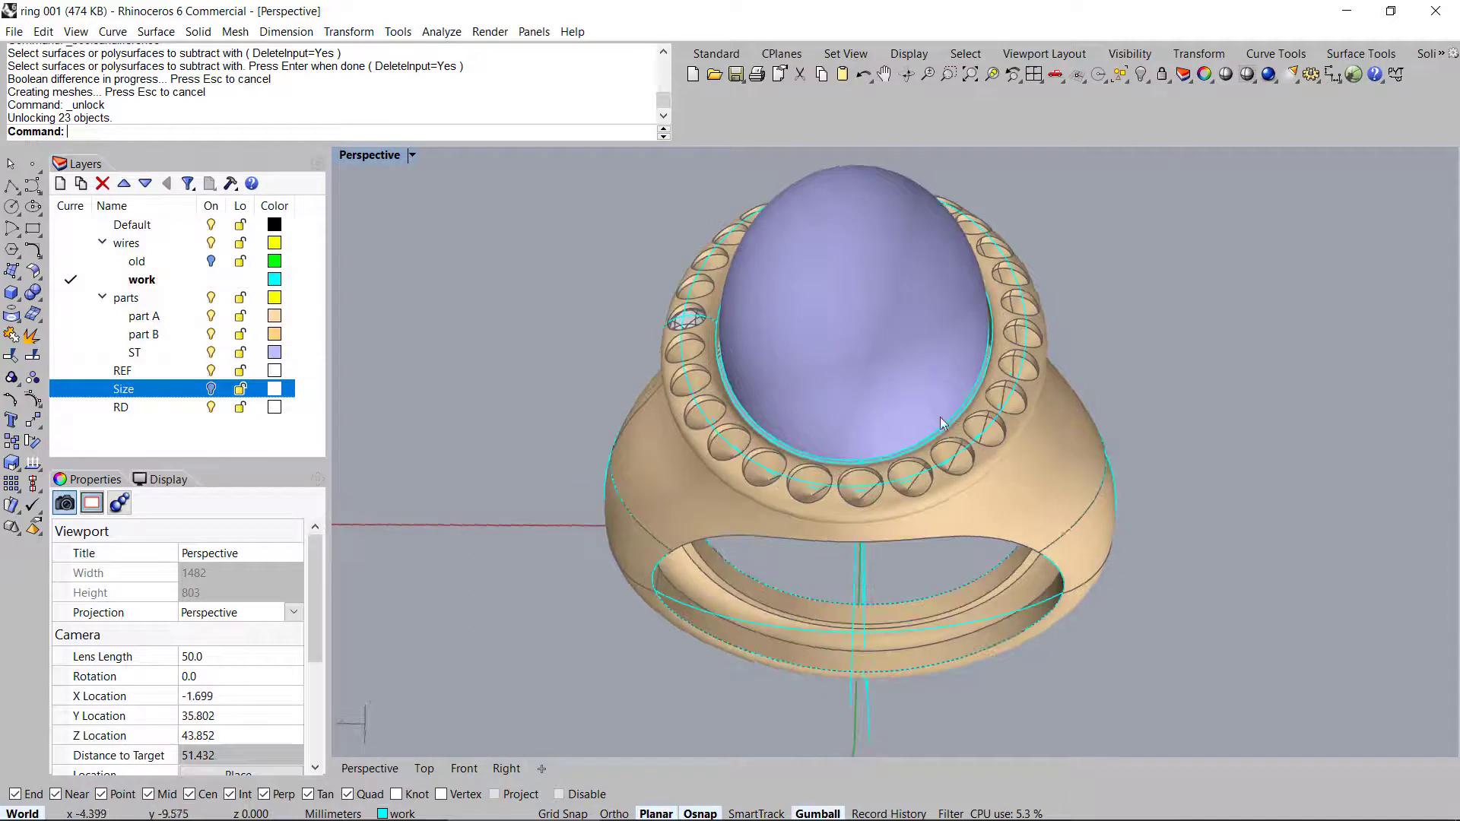
right_click_drag(1076, 435, 784, 346)
scroll(784, 347, "down", 10)
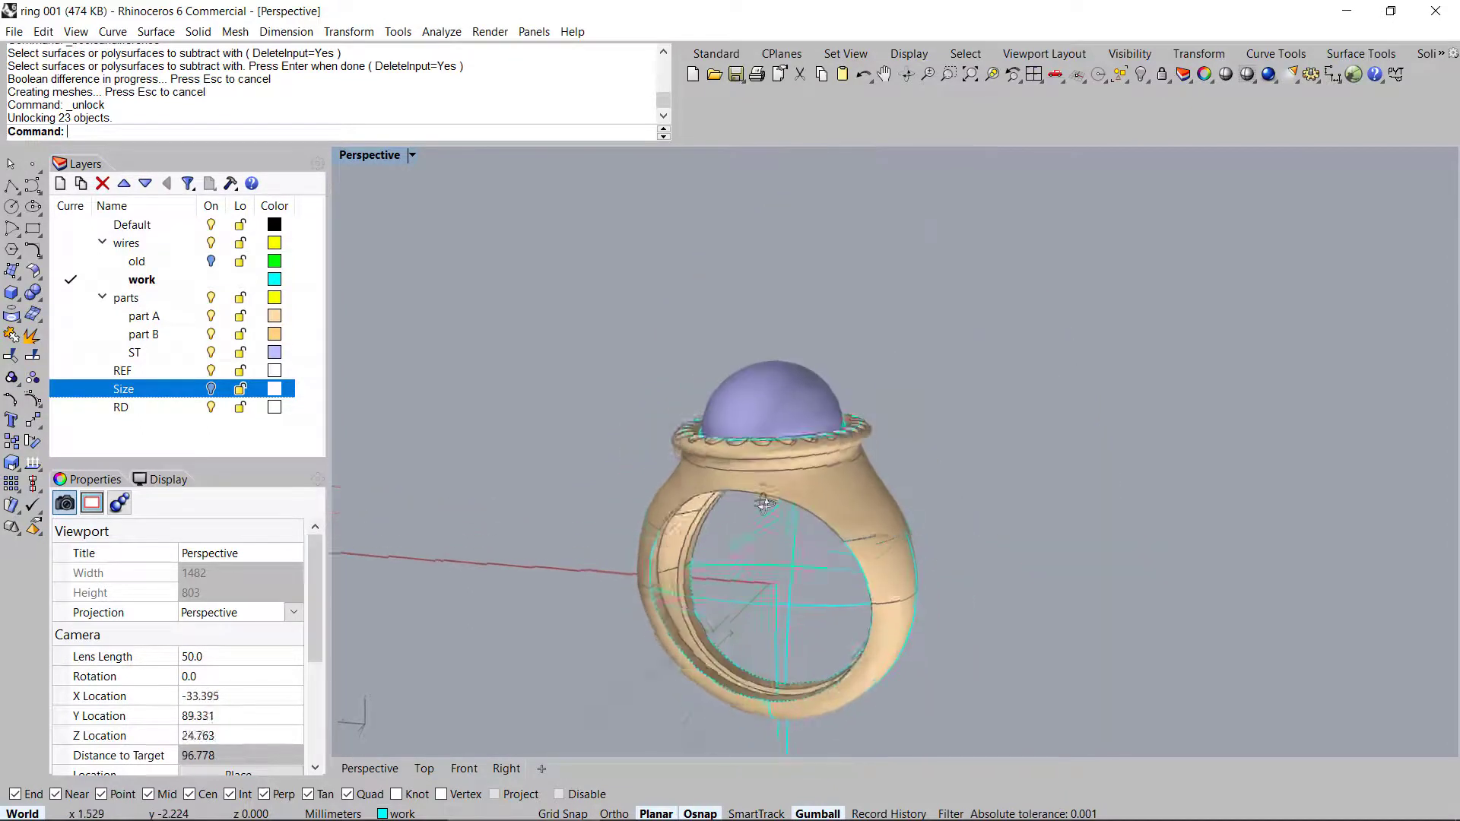
scroll(828, 466, "up", 7)
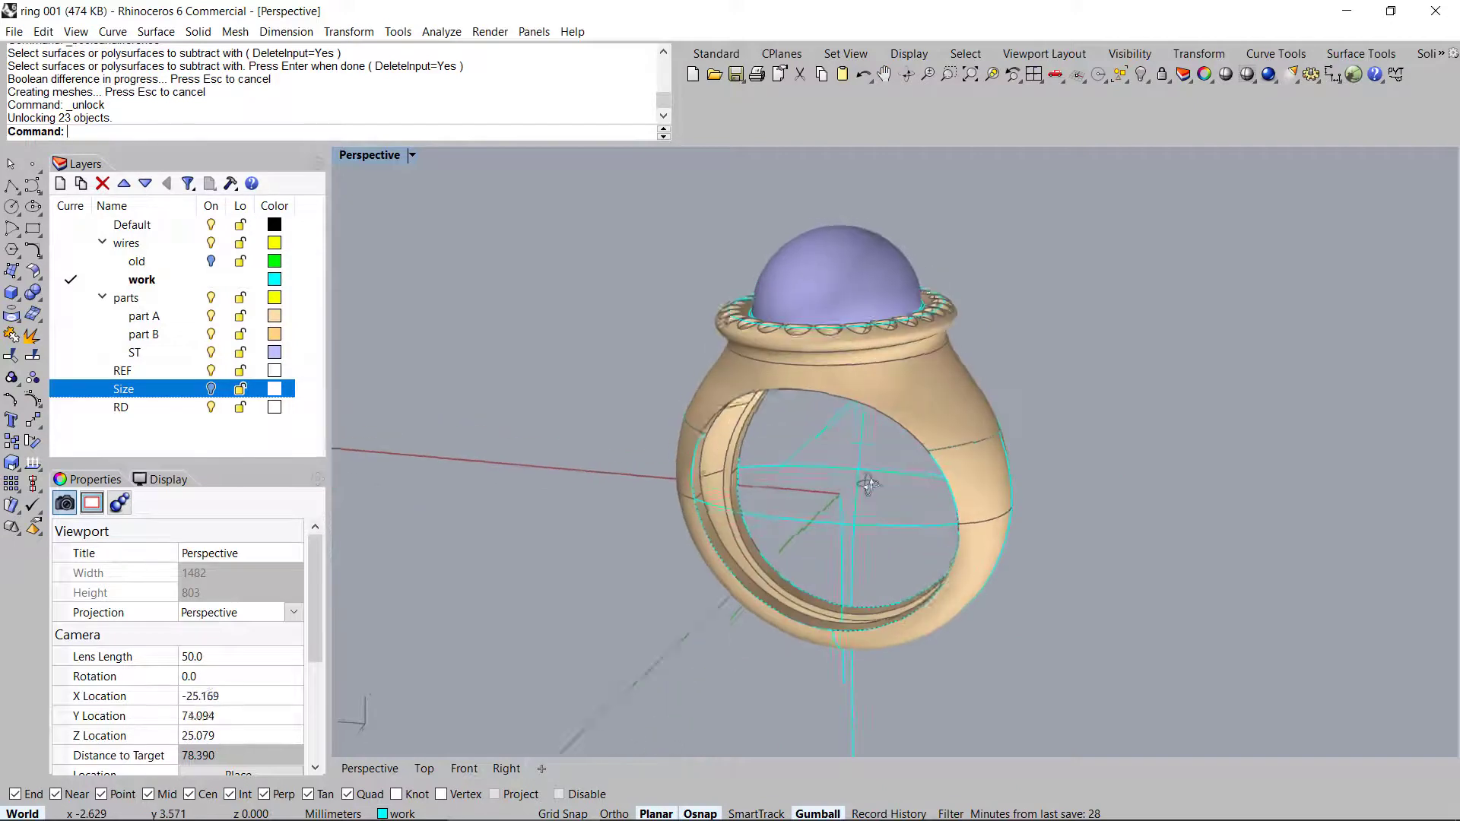
Isolate the ring body, hiding the stones and construction curves
right_click_drag(828, 505, 893, 424)
left_click(893, 424)
middle_click(893, 422)
left_click(968, 341)
right_click_drag(695, 536, 1011, 358)
left_click(962, 427)
Fillet the outer edge of the finger opening on one side of the ring with a 0.3 mm radius, using chained edges
scroll(918, 408, "up", 3)
right_click_drag(918, 407, 956, 434)
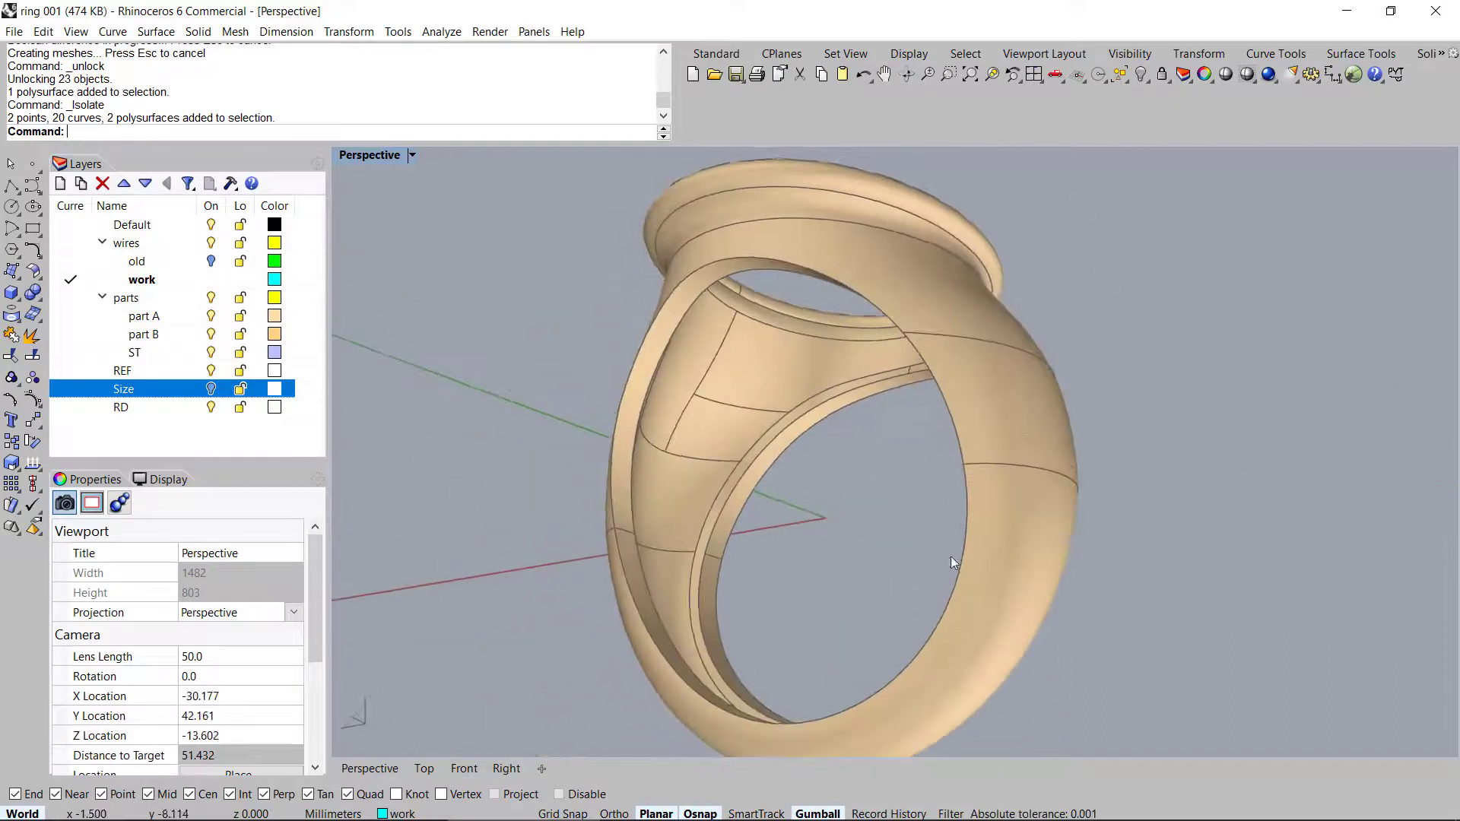
right_click_drag(895, 390, 958, 403)
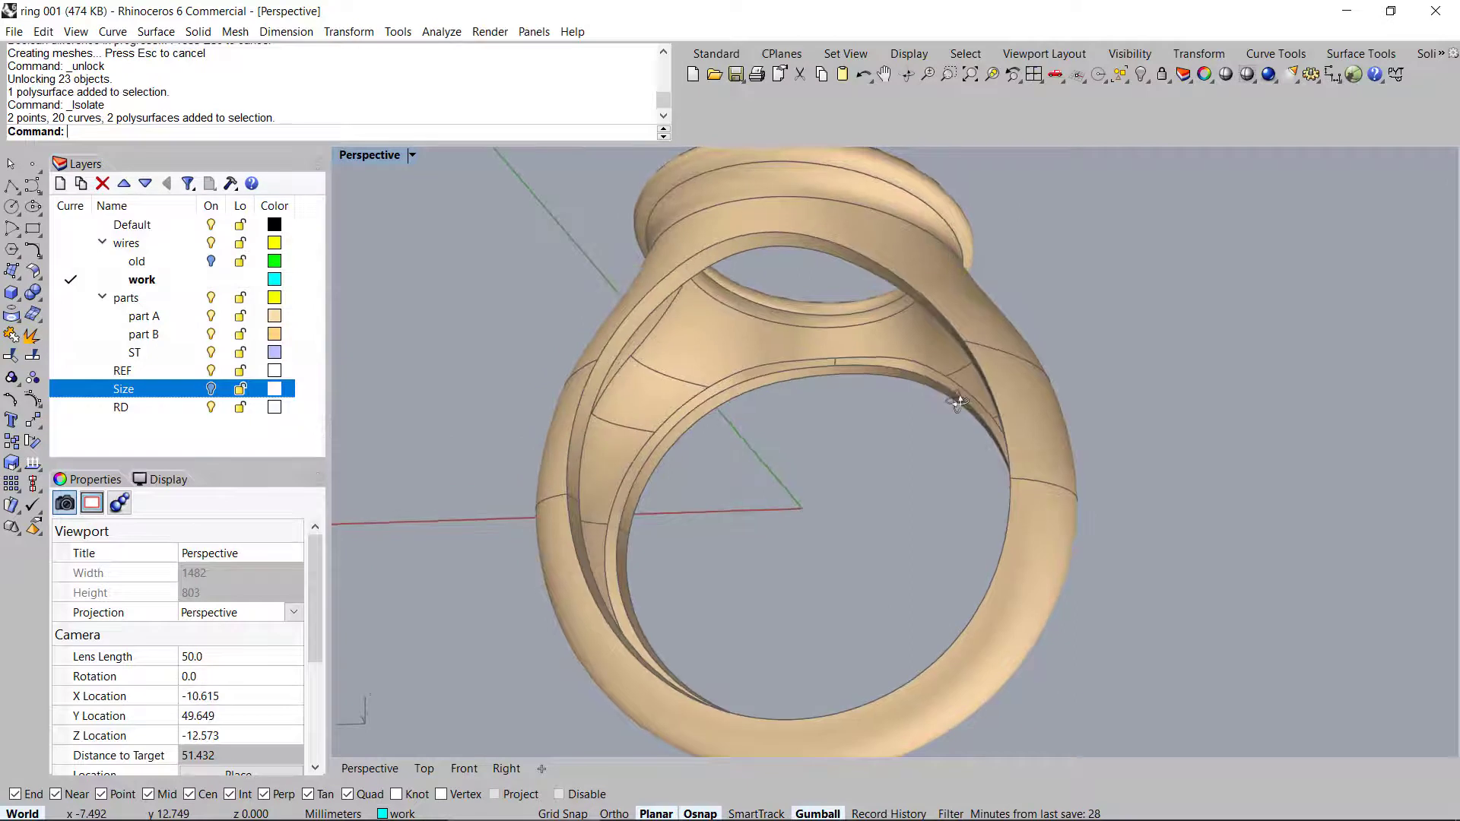
key("Return")
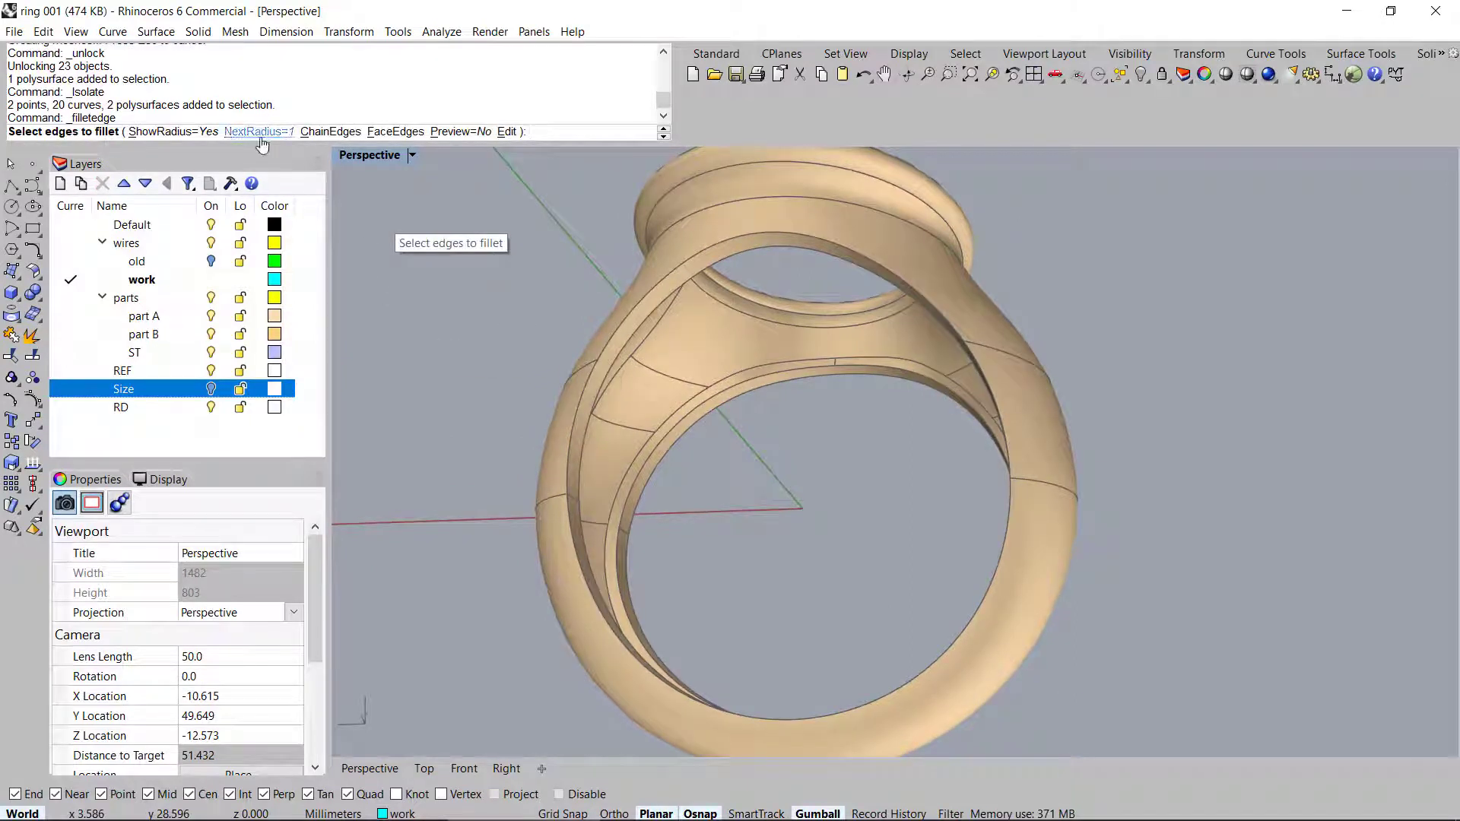
type(".3")
key("Return")
left_click(330, 138)
right_click_drag(844, 406, 947, 356)
scroll(947, 356, "up", 4)
left_click(1029, 322)
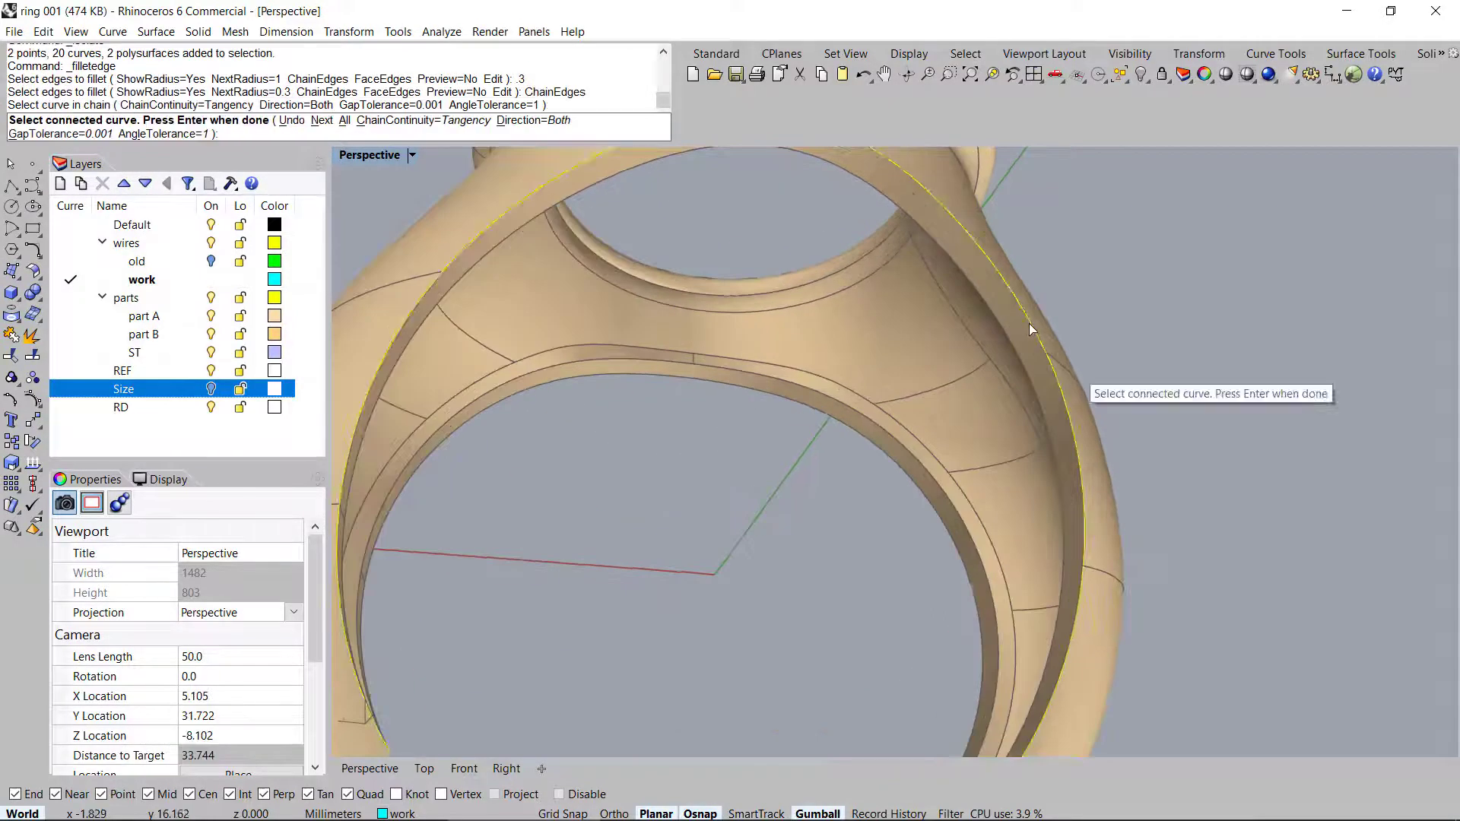
scroll(1029, 322, "down", 5)
right_click_drag(1029, 322, 870, 378)
key("Return")
key("Return")
key("Return")
Fillet the matching finger-opening edge on the opposite side of the ring at 0.3 mm radius, using chained edges
right_click_drag(871, 371, 859, 285)
scroll(1057, 332, "up", 6)
right_click_drag(1057, 331, 1006, 290)
scroll(1049, 339, "down", 6)
right_click(1006, 291)
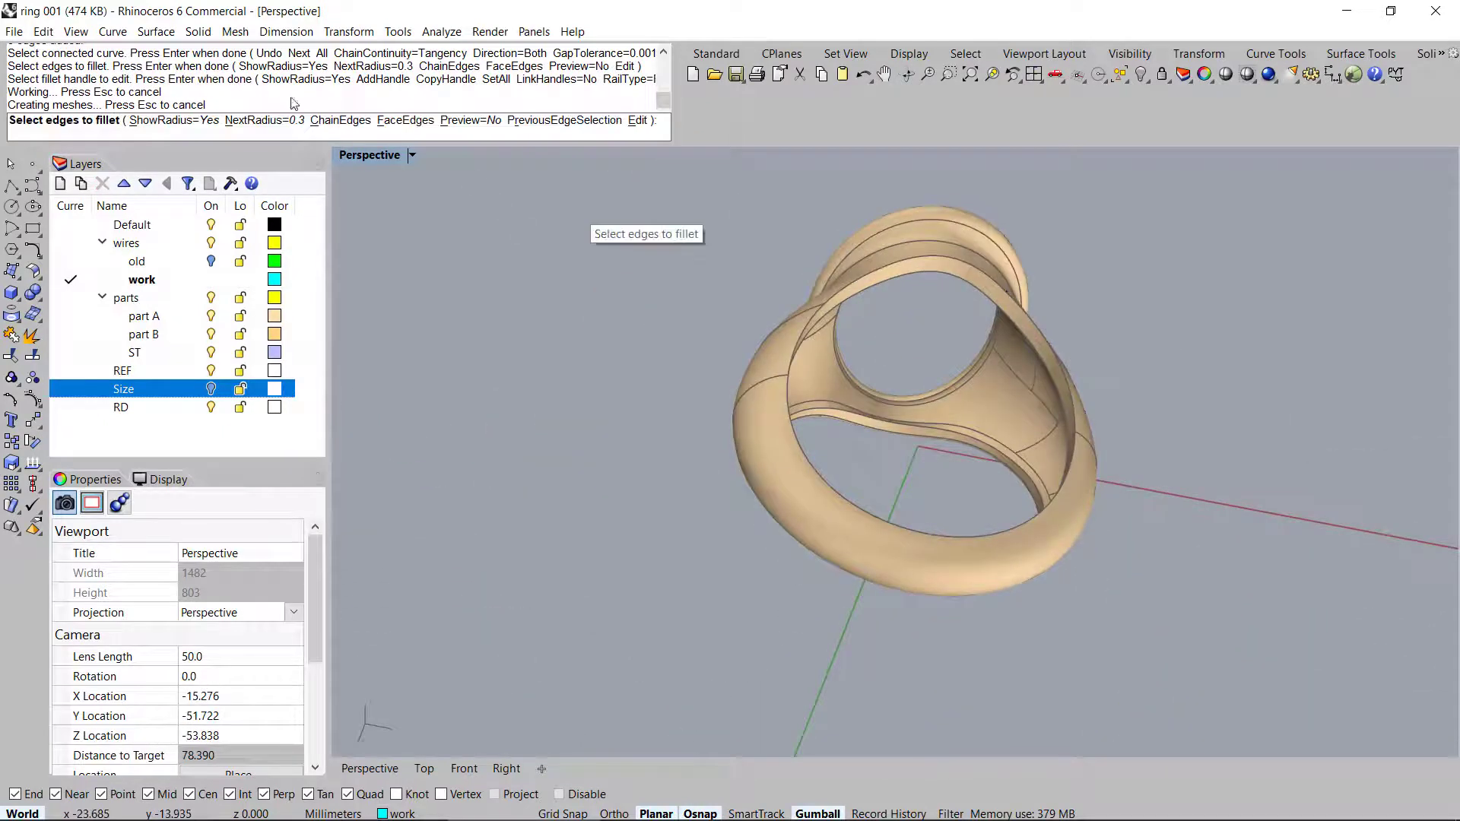
left_click(340, 120)
scroll(974, 289, "up", 8)
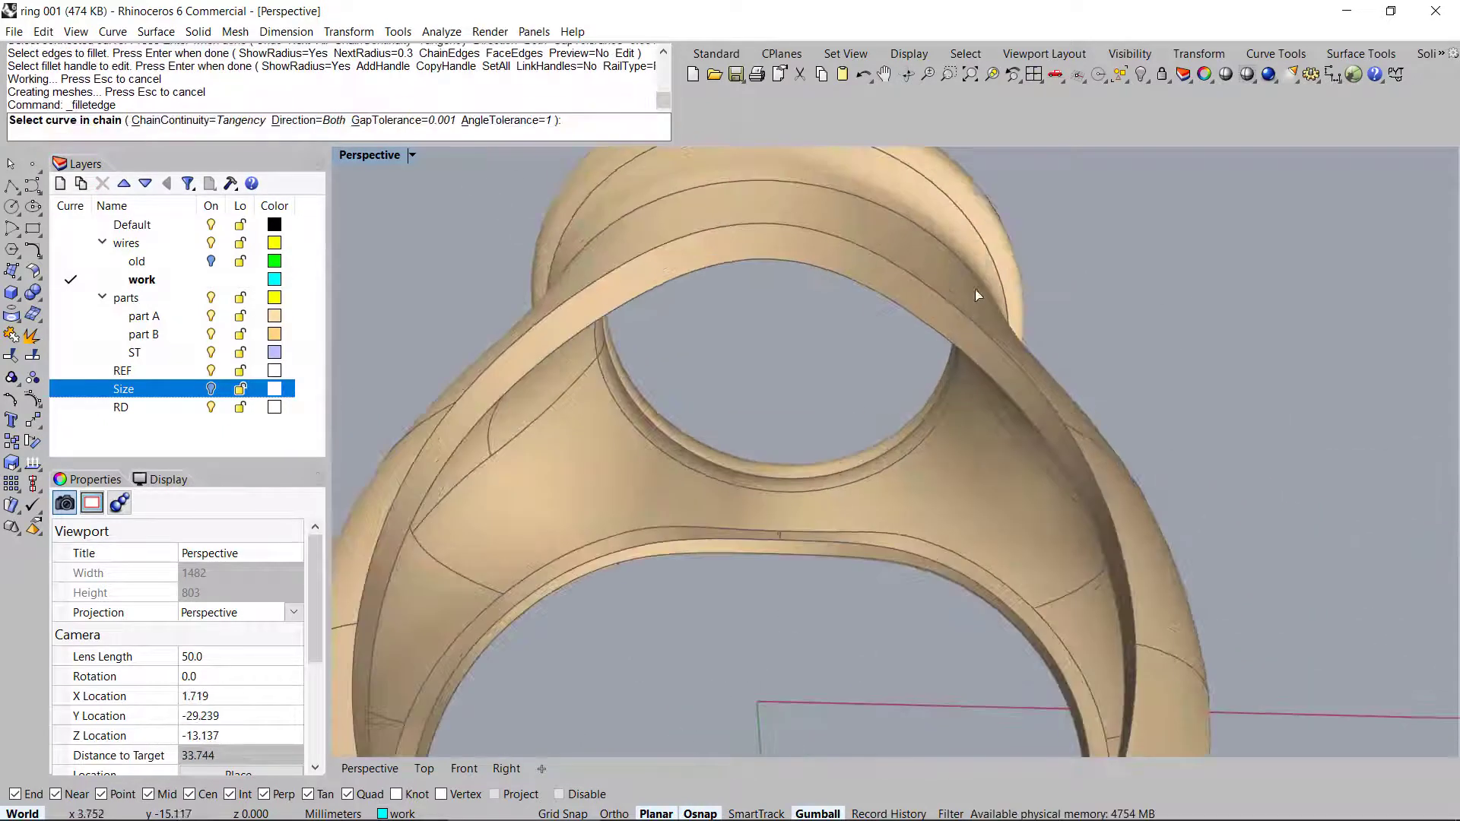
left_click(977, 319)
scroll(978, 319, "down", 8)
right_click(1042, 369)
right_click(1041, 365)
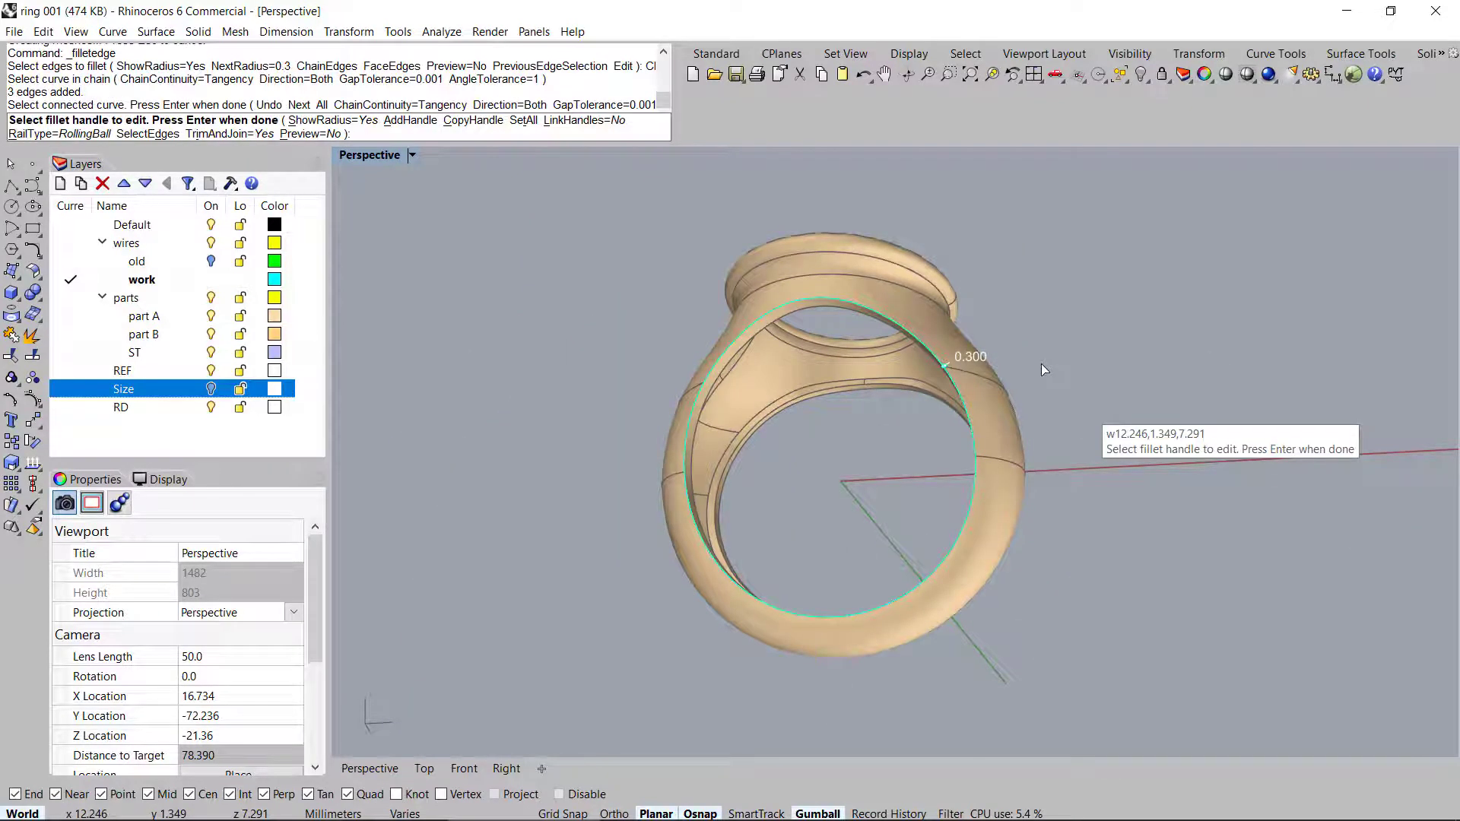
right_click(1042, 363)
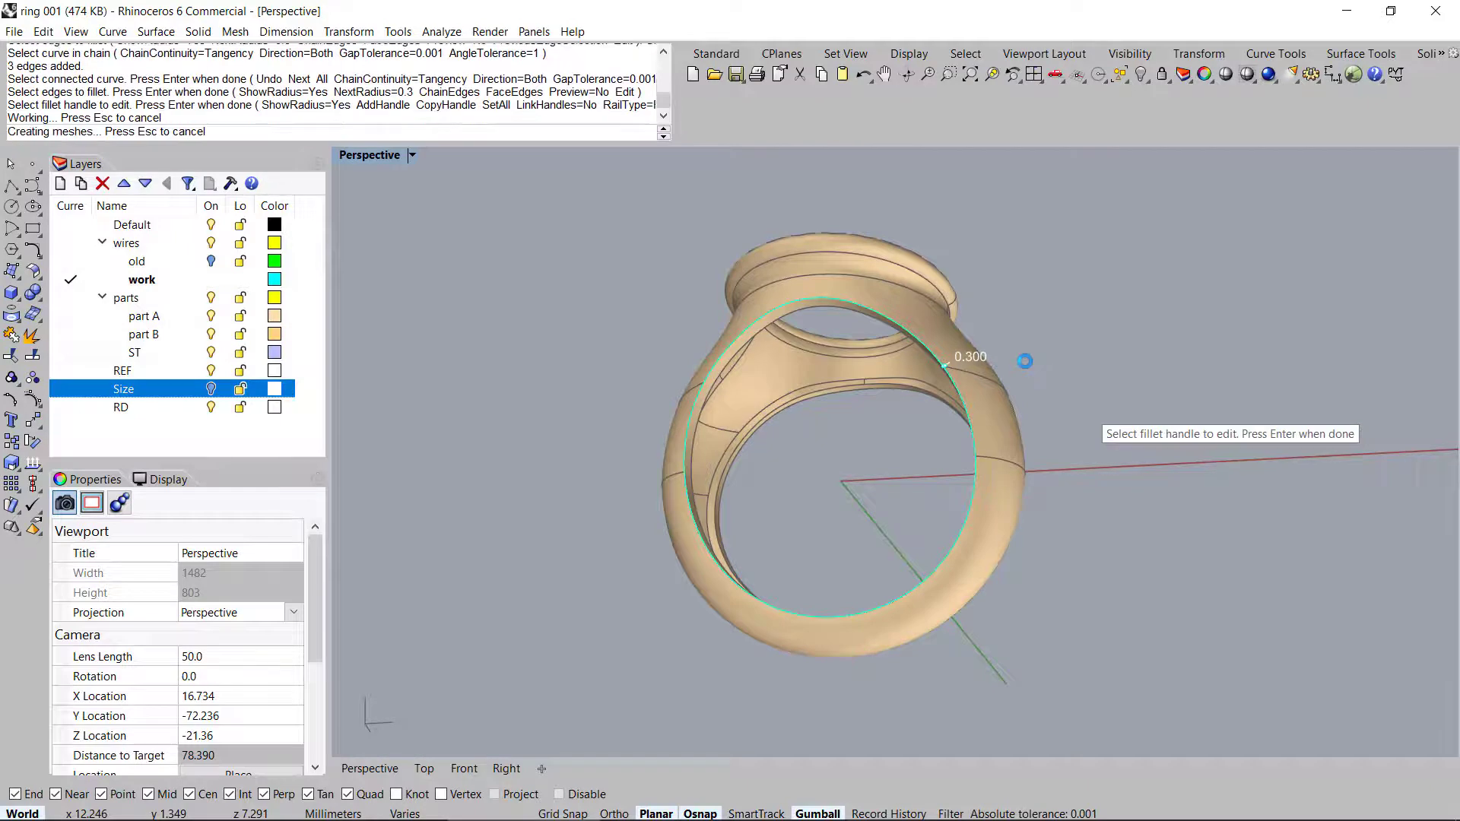
Check the filleted finger-opening edges and show all hidden objects again
right_click_drag(1025, 362, 868, 460)
scroll(785, 560, "up", 5)
right_click_drag(782, 555, 844, 609)
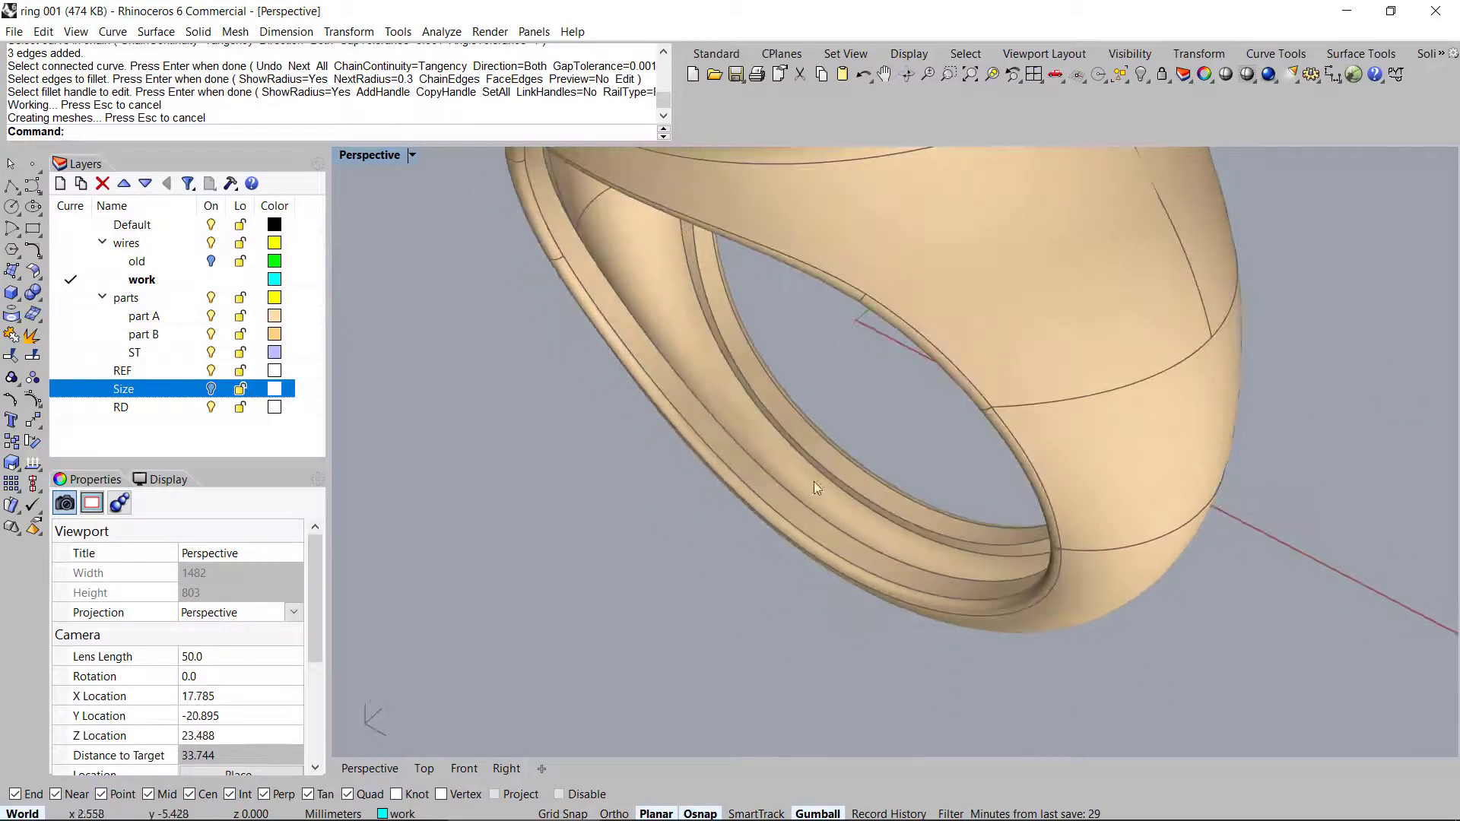
scroll(682, 450, "down", 5)
right_click_drag(681, 450, 874, 365)
middle_click(895, 307)
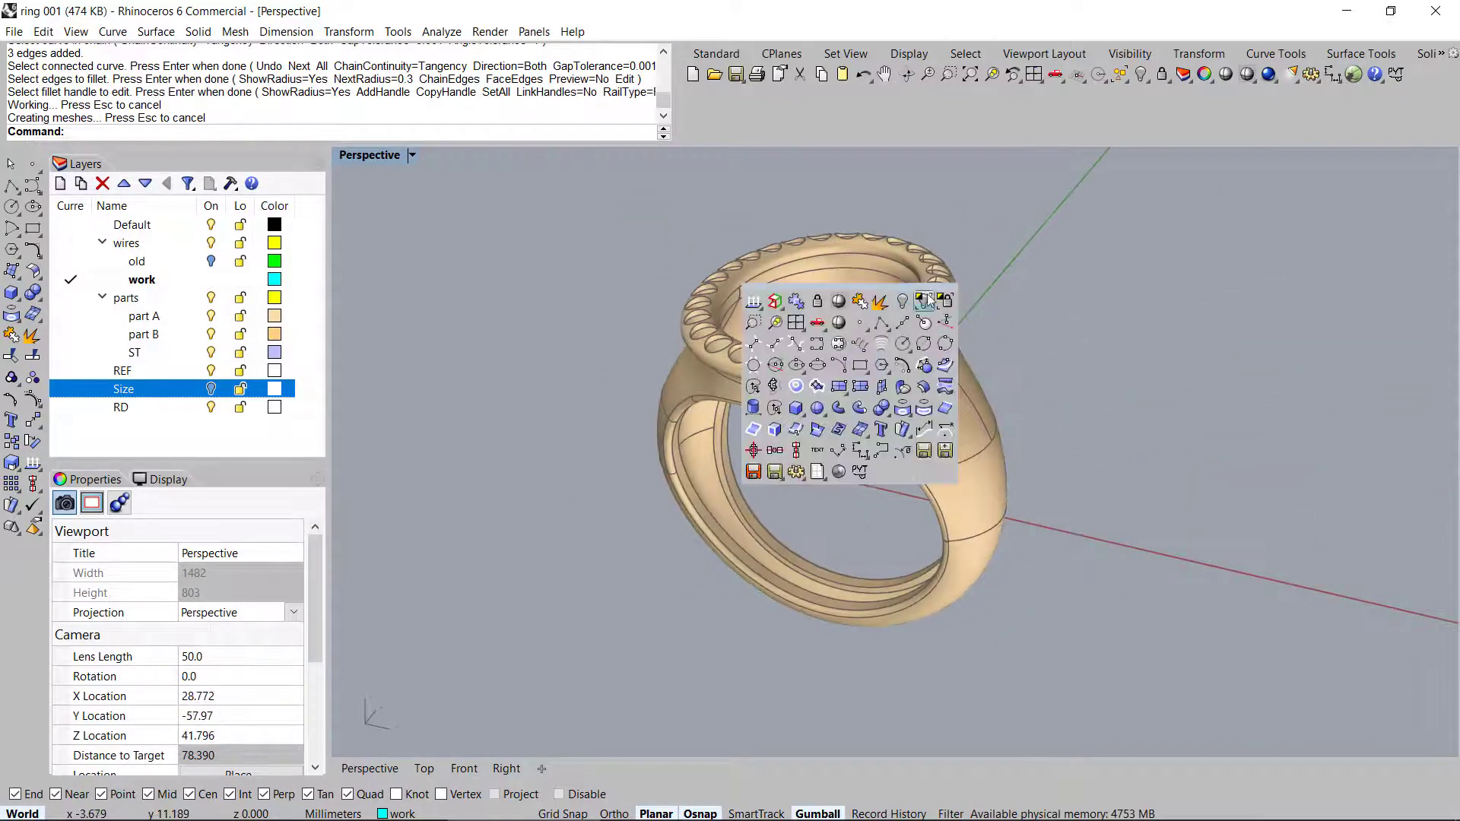
left_click(900, 302)
Isolate the ring body and the large cabochon stone
middle_click(935, 422)
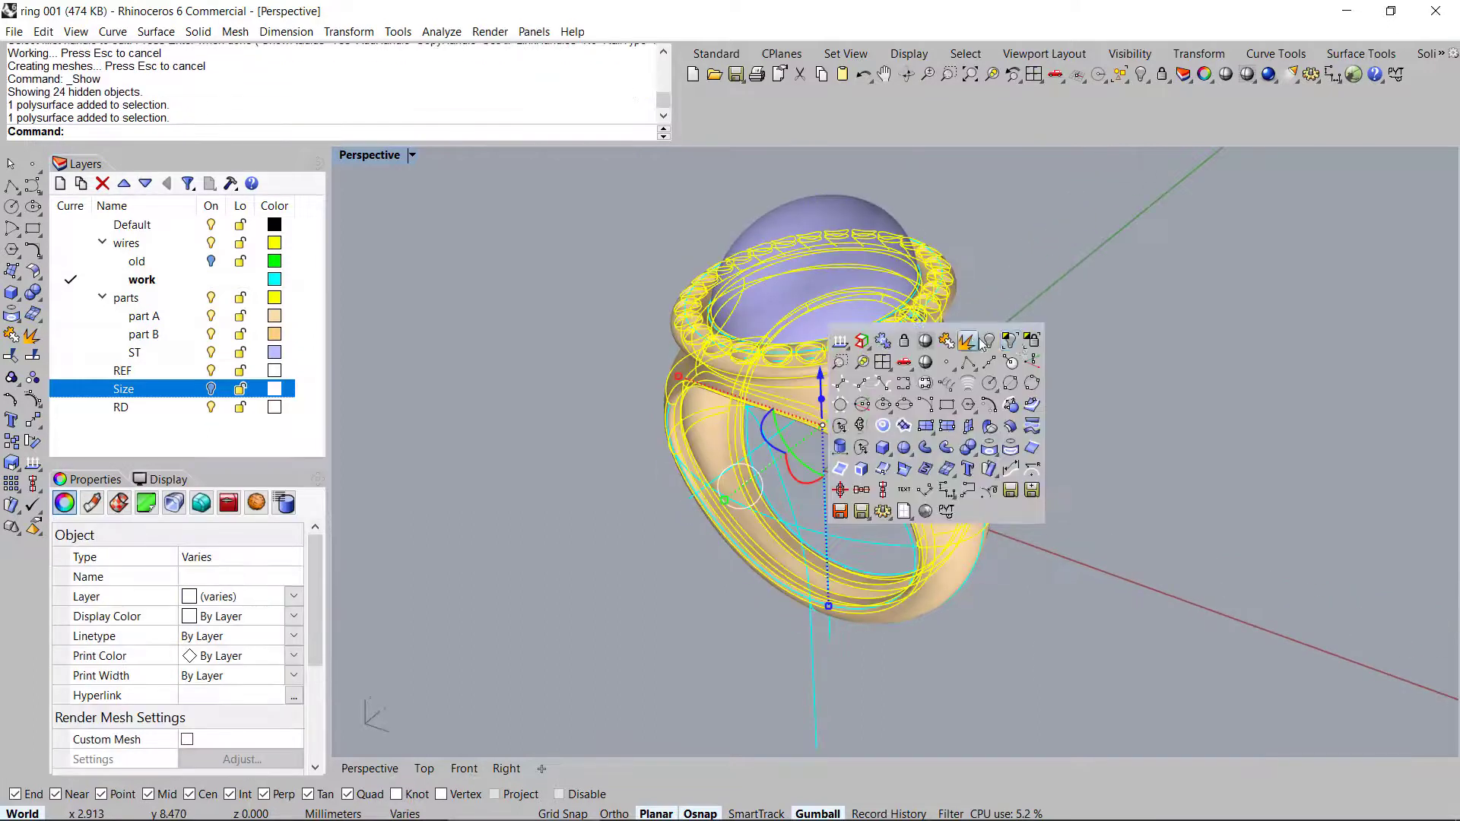
left_click(1021, 343)
left_click(1031, 318)
Zoom the view to the ring and its center stone, then save the file
right_click_drag(903, 393, 1009, 281, "shift")
left_click_drag(1008, 283, 623, 563)
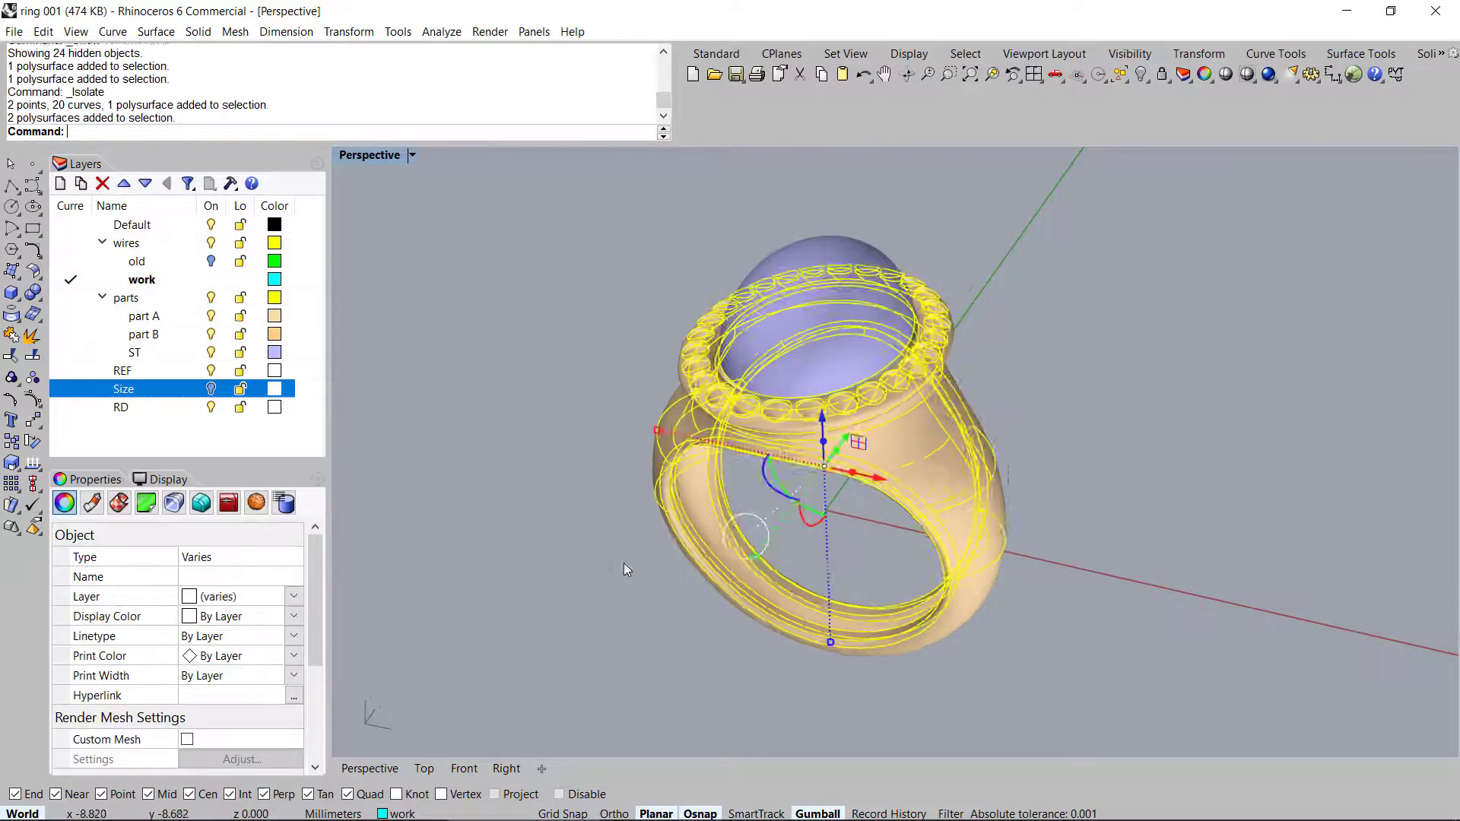
key("ctrl+alt+e")
left_click(893, 531)
mouse_move(893, 532)
right_mouse_down()
mouse_move(881, 503)
mouse_move(870, 522)
right_mouse_up()
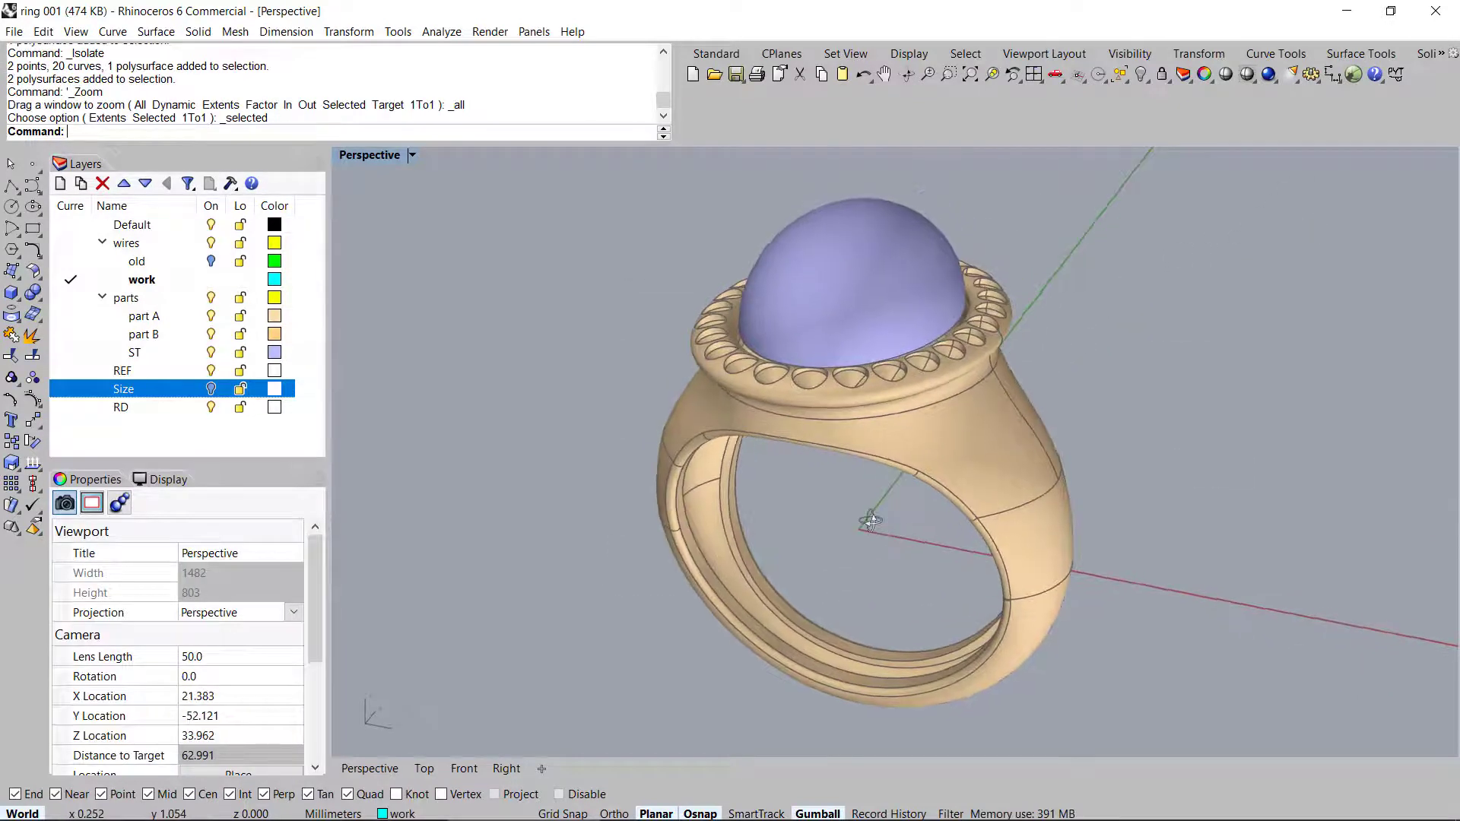
key("ctrl+s")
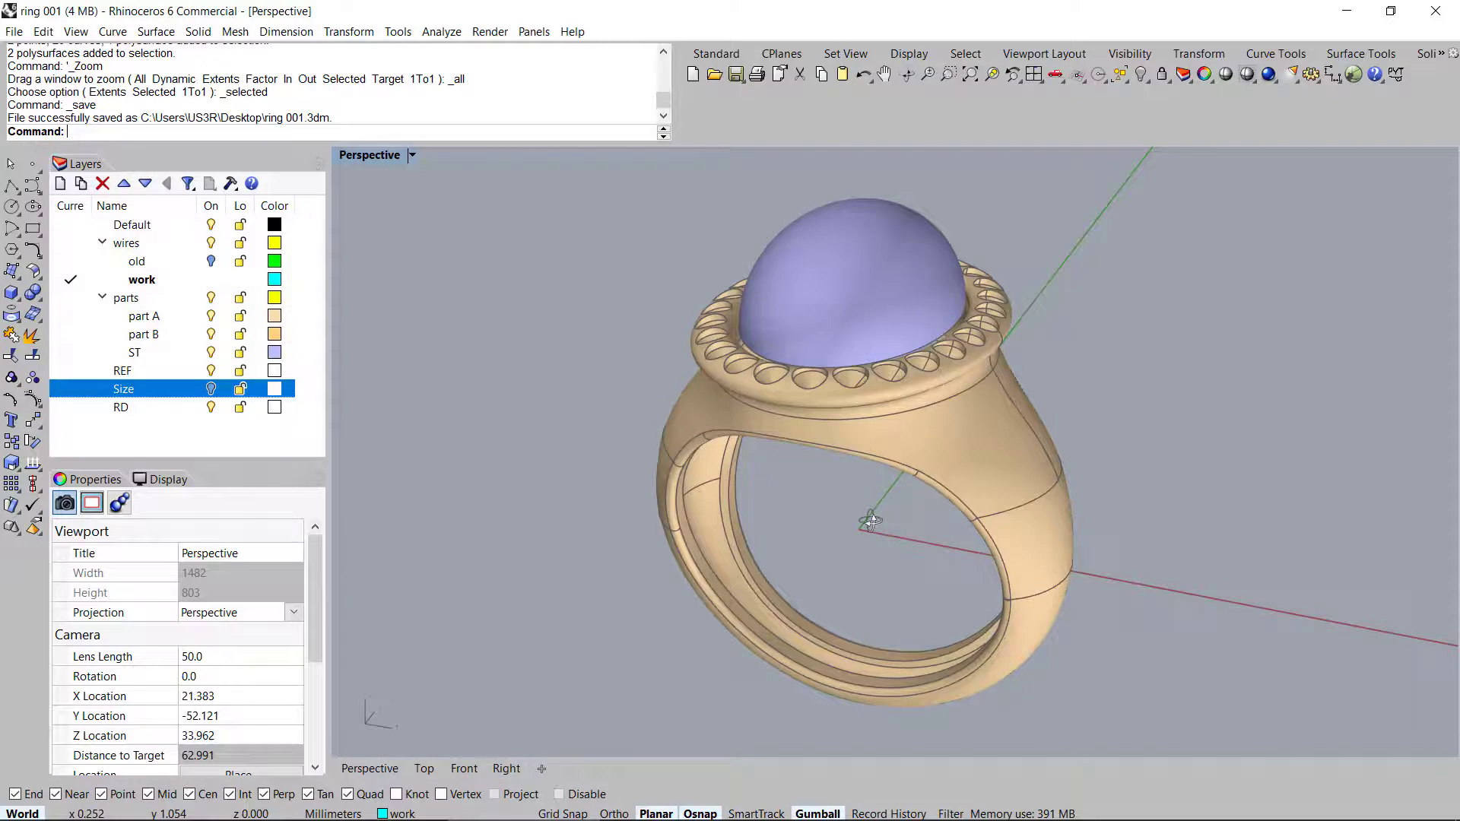